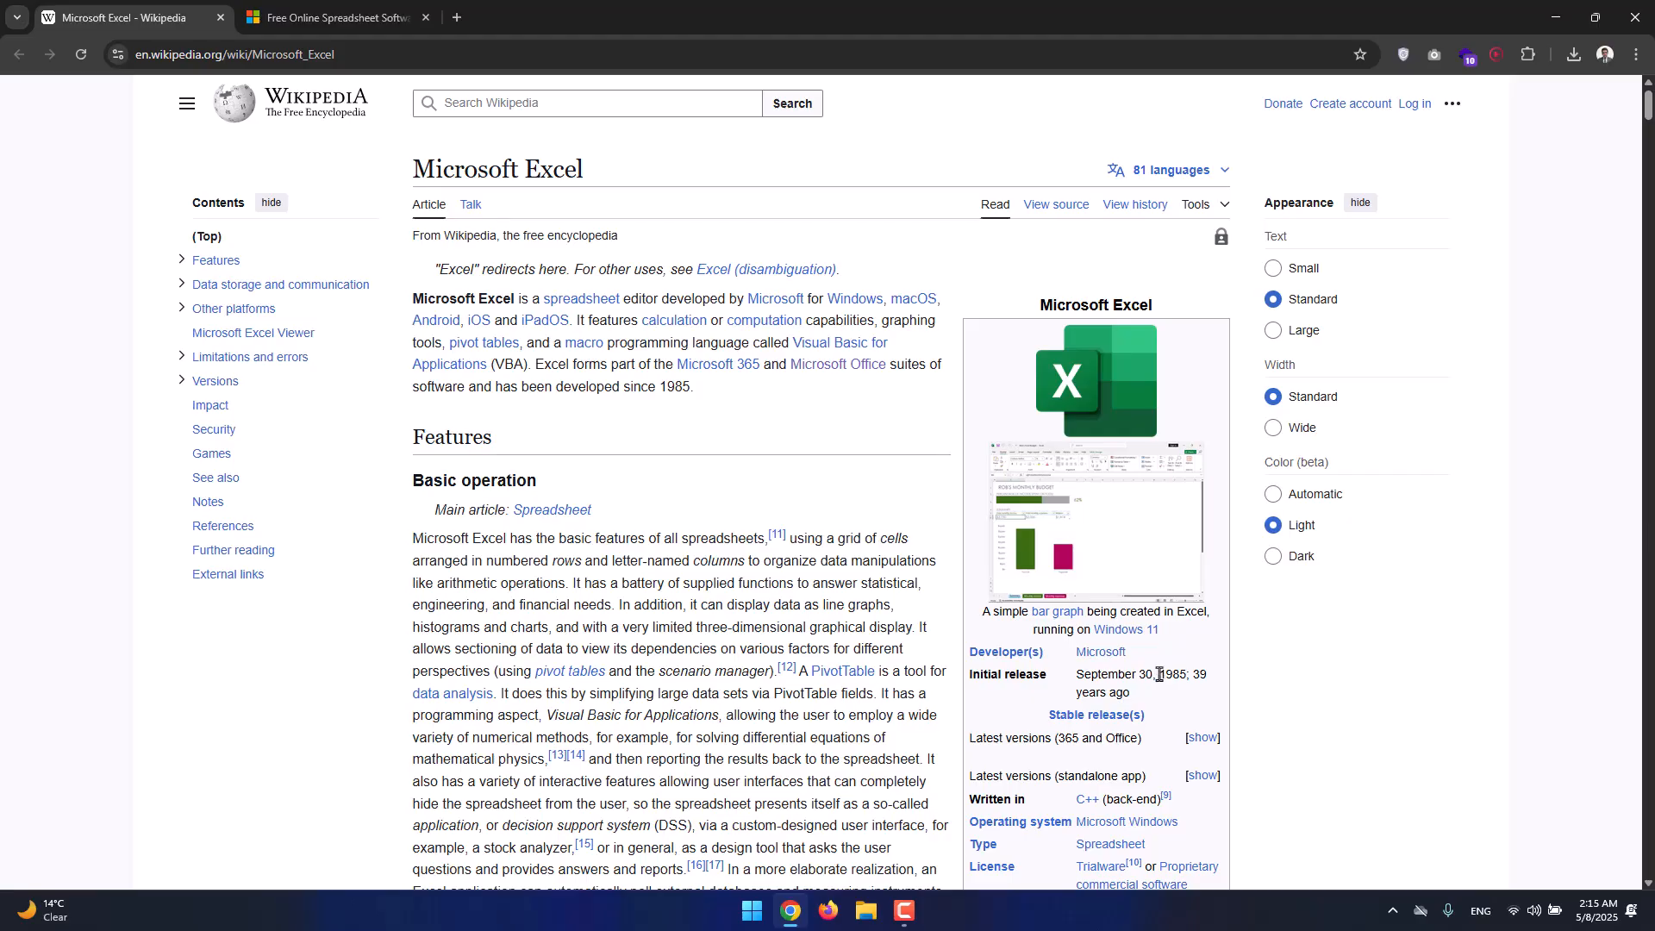
On the Microsoft Excel article, open the Microsoft Office link in a new tab.
{"action": "left_click_drag", "start_coordinate": [1159, 676], "coordinate": [1191, 677]}
{"action": "left_click", "coordinate": [1186, 720]}
{"action": "right_click", "coordinate": [834, 366]}
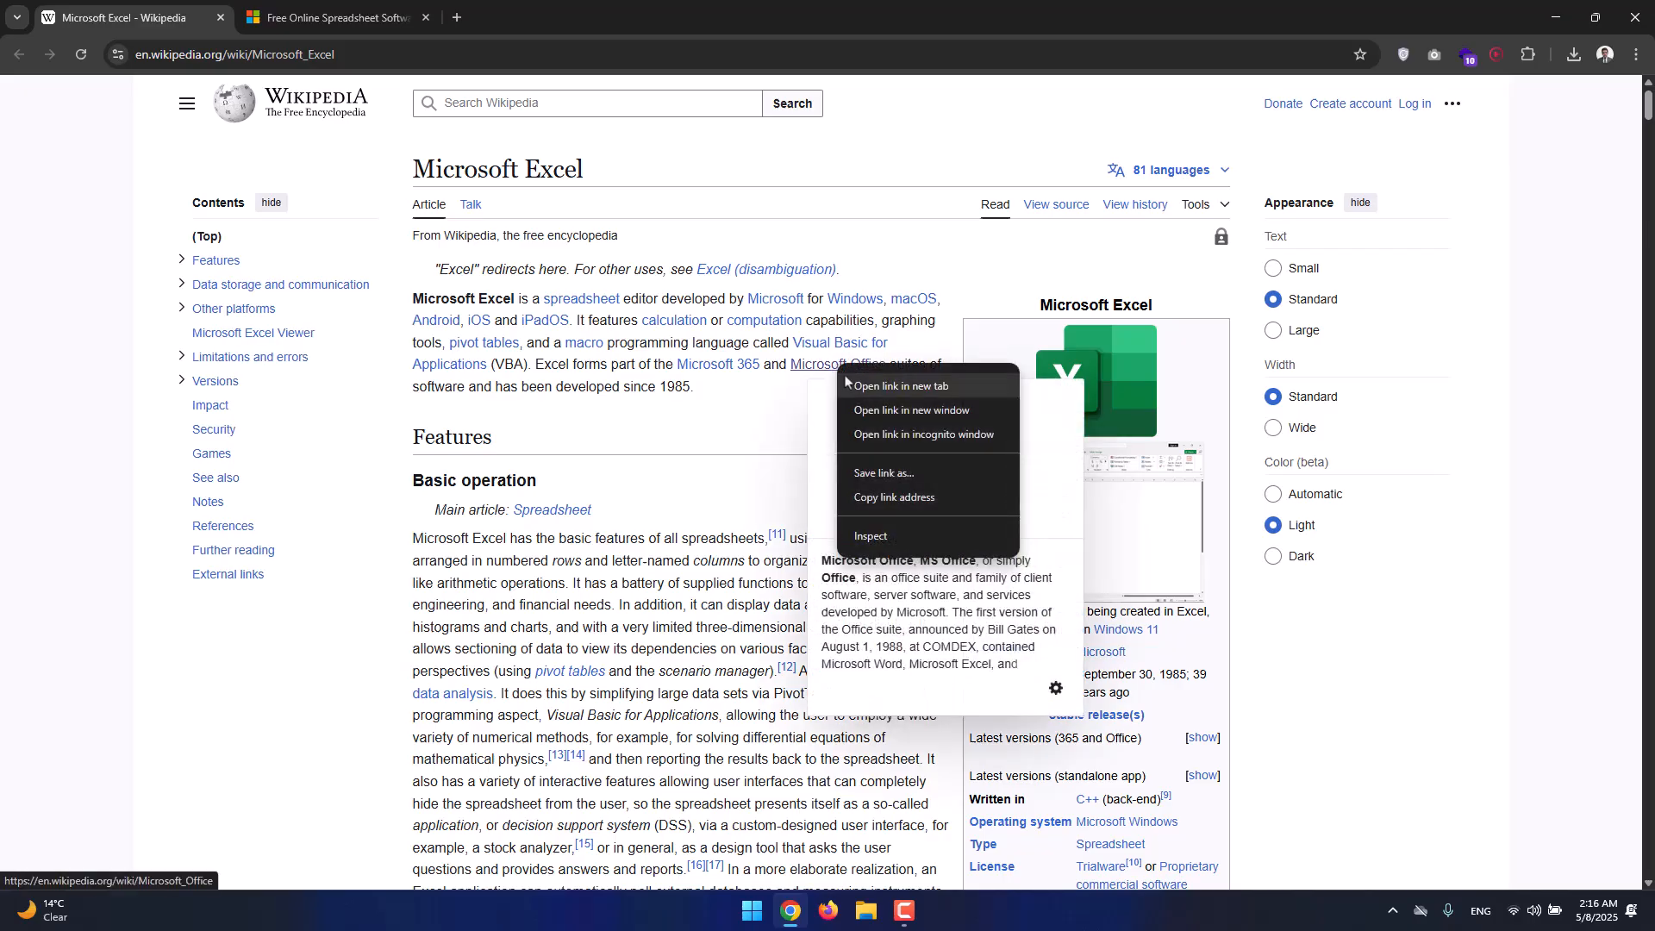
{"action": "left_click", "coordinate": [943, 395]}
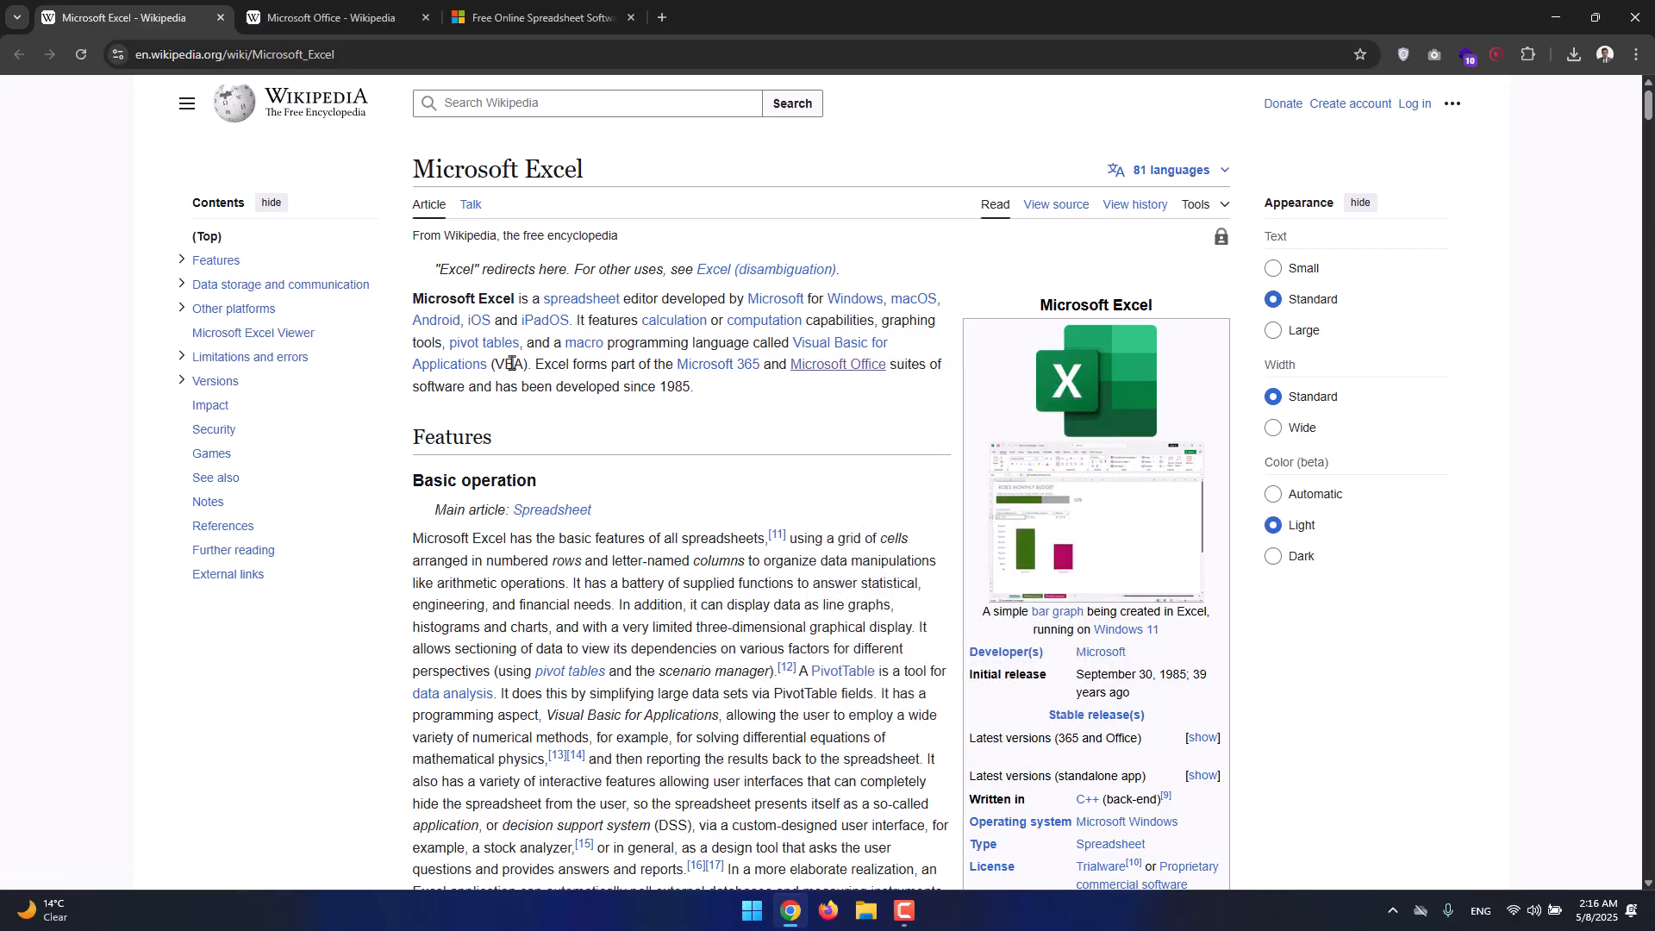
View the Microsoft Office article, then return to the Microsoft Excel article tab.
{"action": "left_click", "coordinate": [400, 22]}
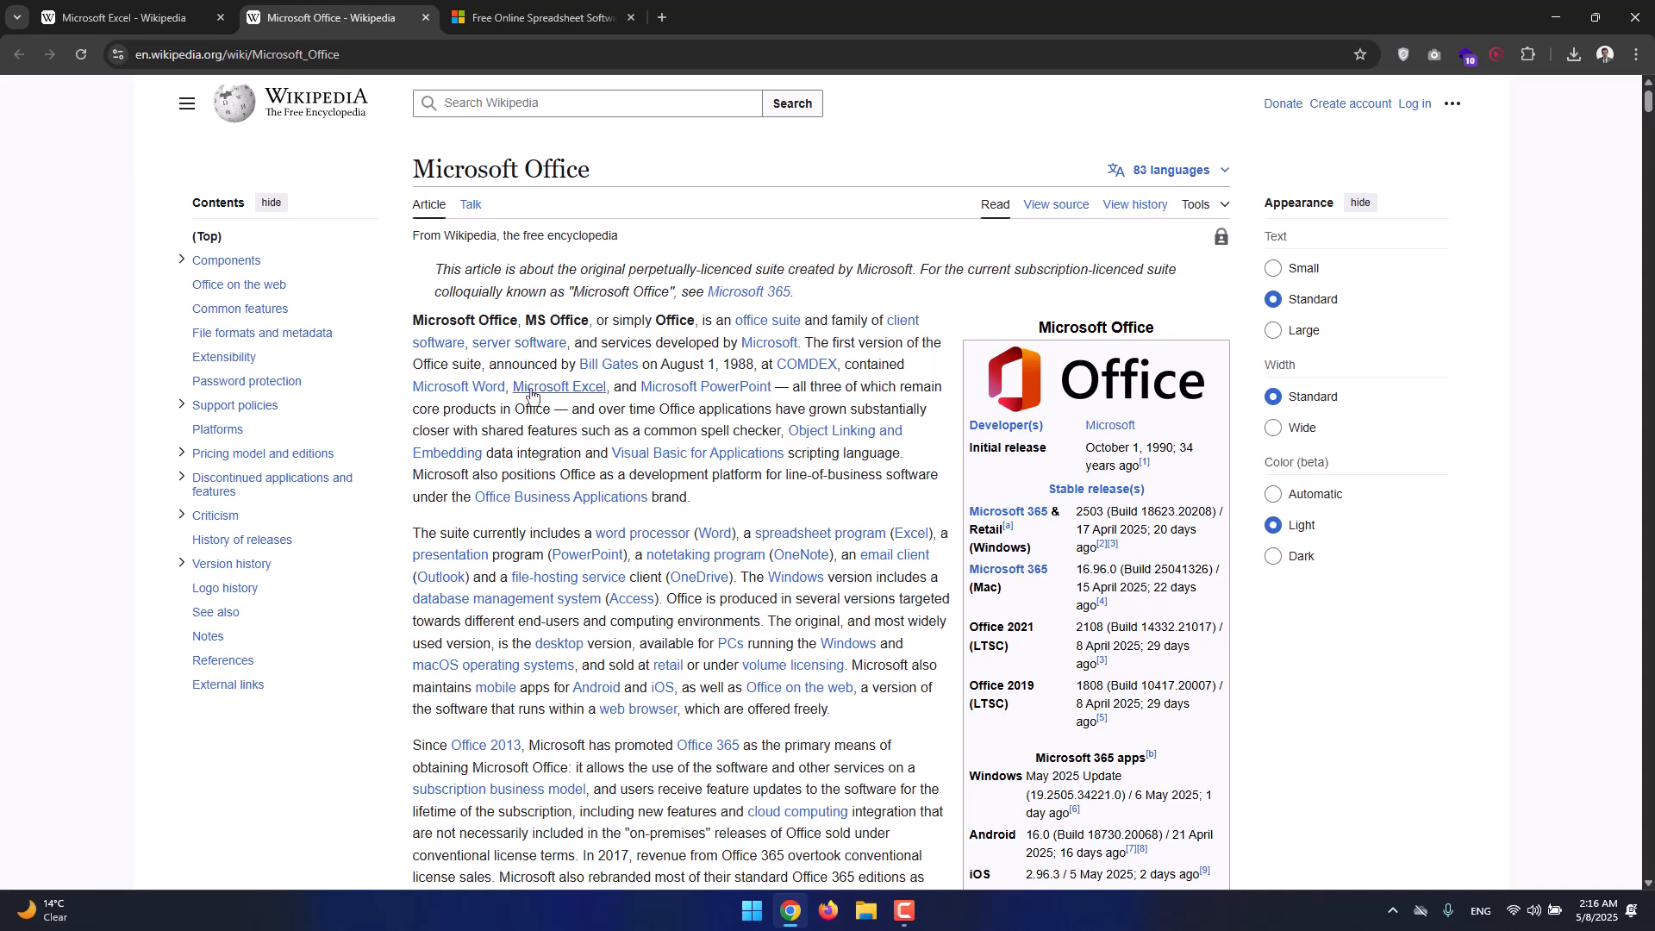
{"action": "mouse_move", "coordinate": [673, 398]}
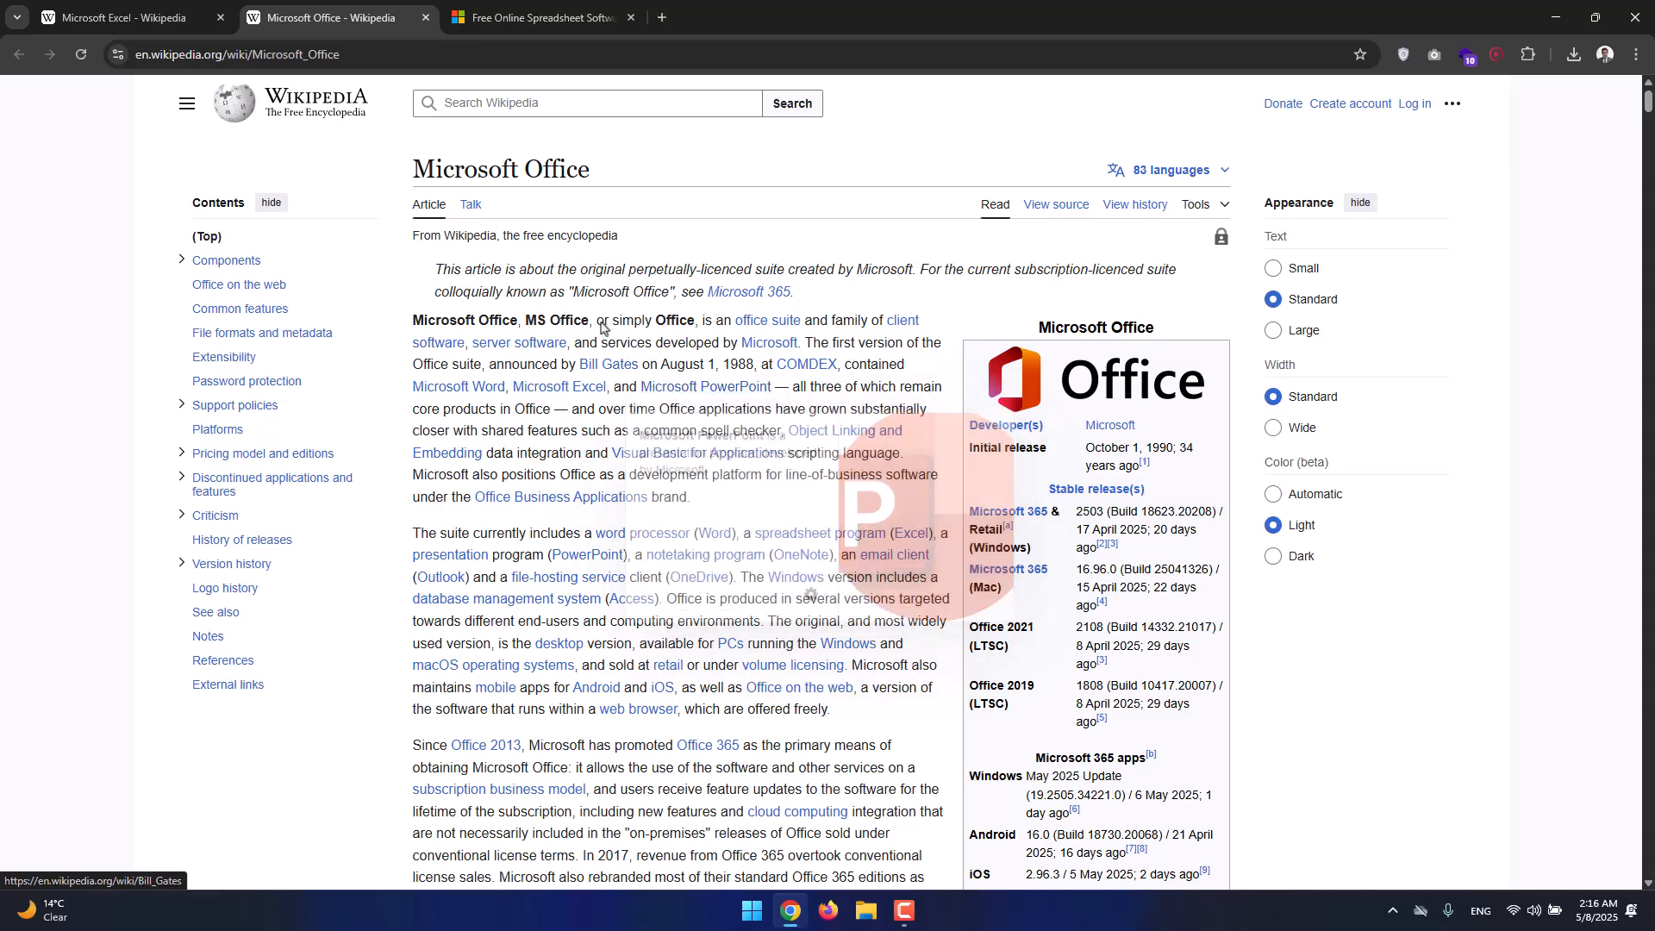
{"action": "left_click_drag", "start_coordinate": [524, 168], "coordinate": [577, 169]}
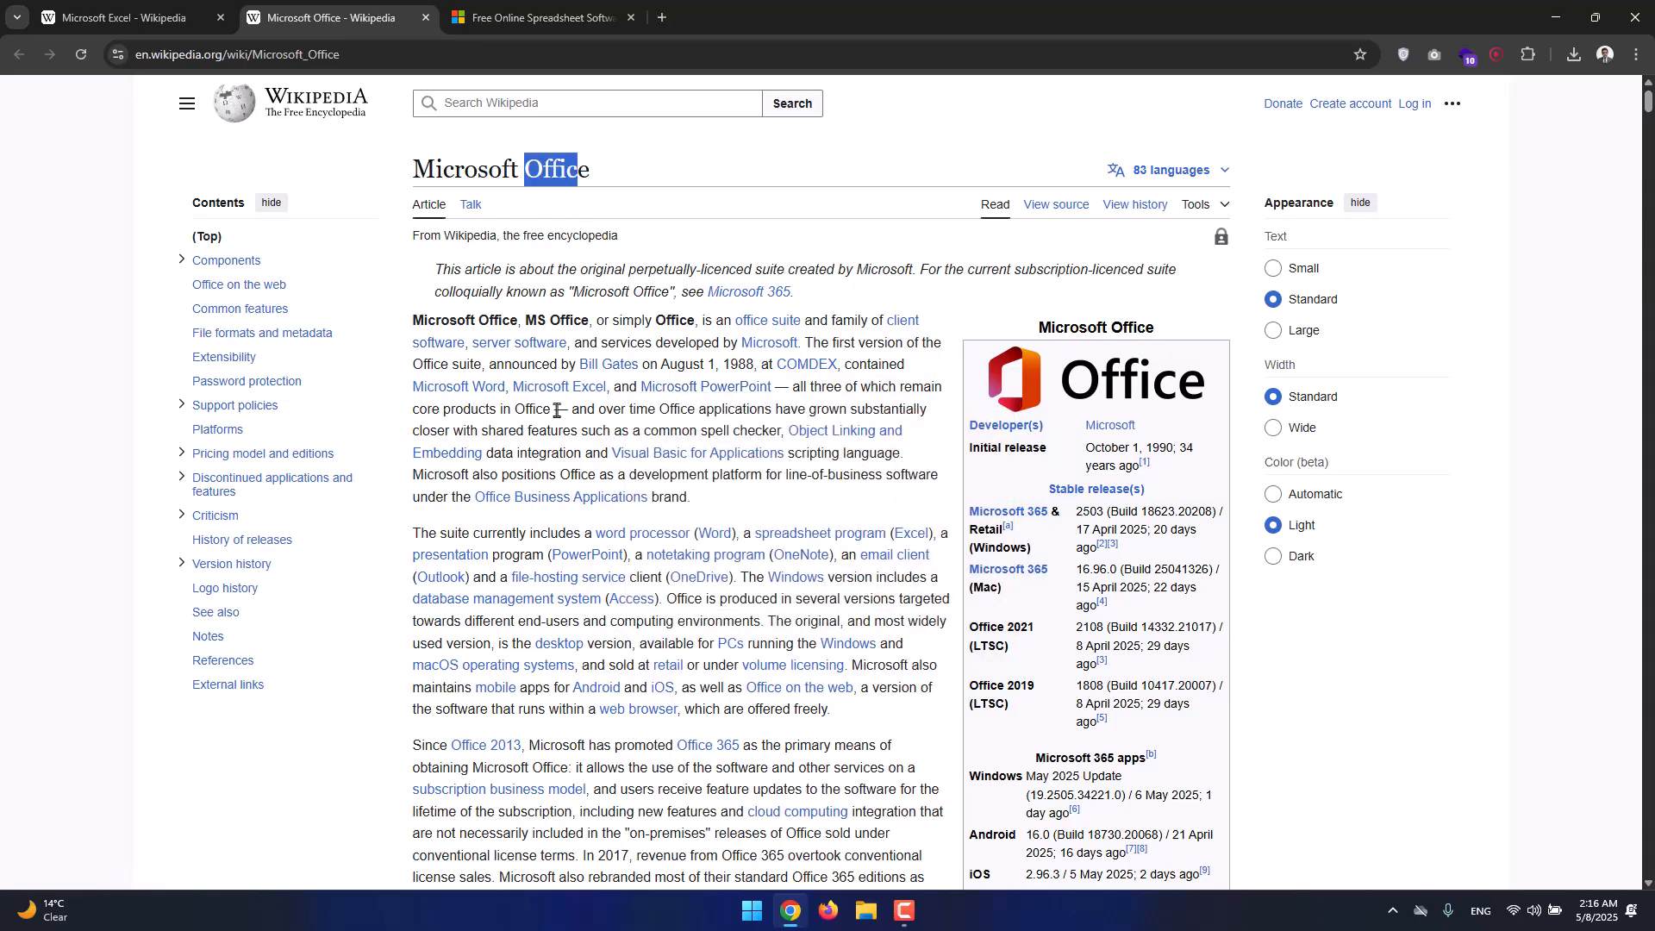
{"action": "mouse_move", "coordinate": [555, 394]}
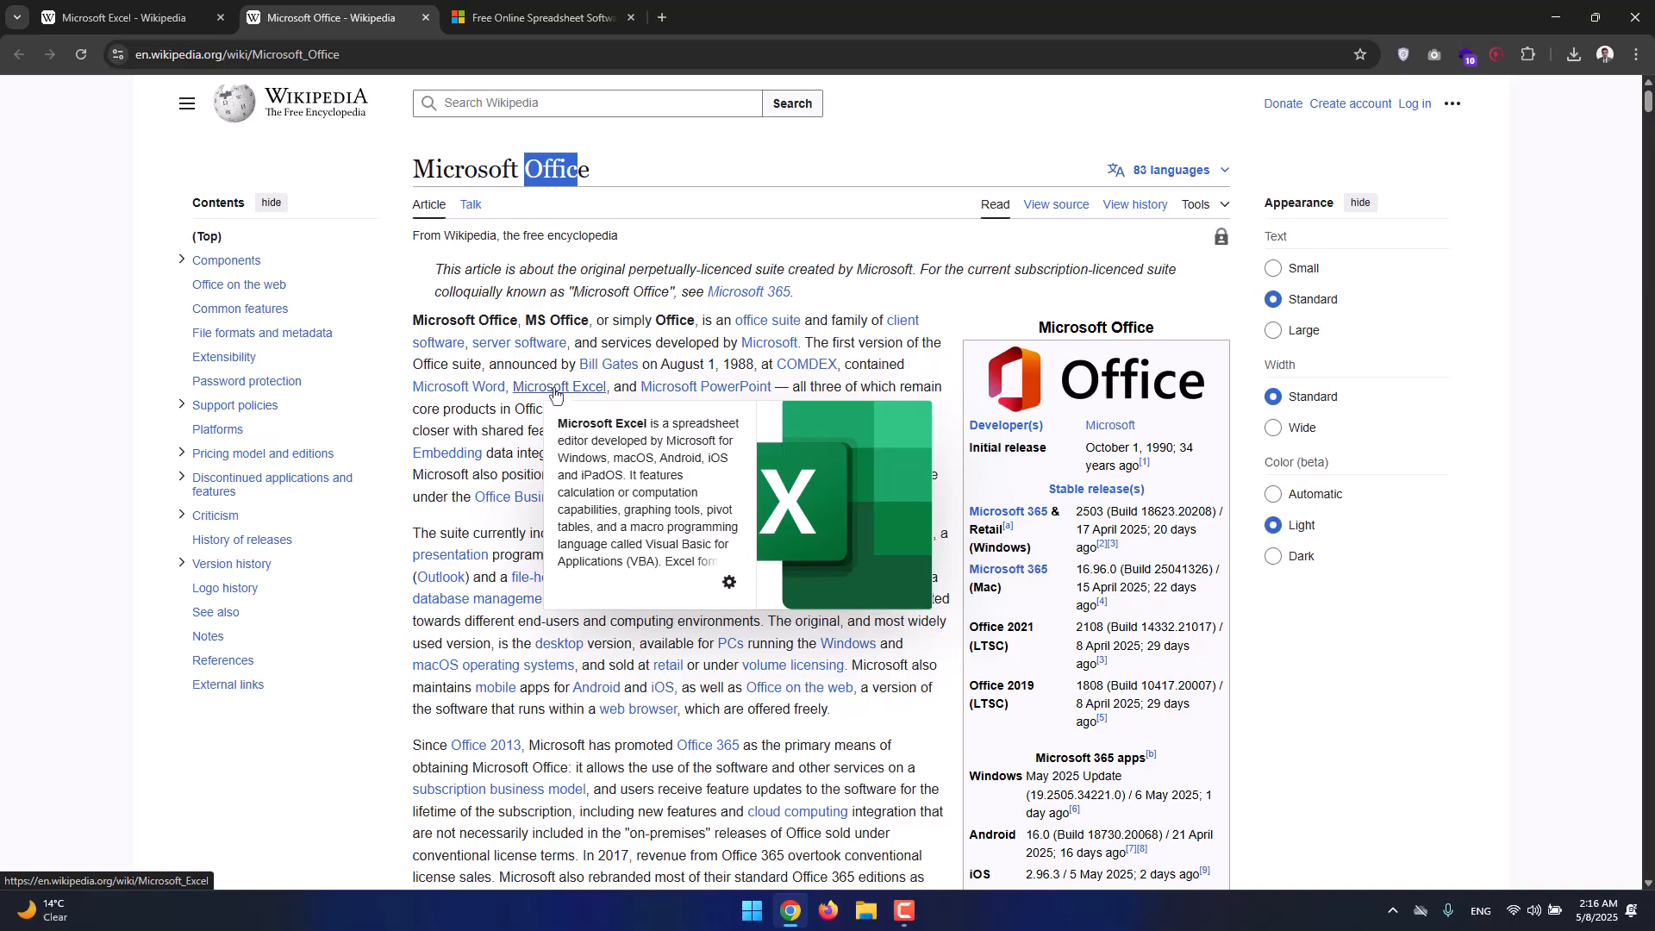
{"action": "left_click", "coordinate": [548, 363]}
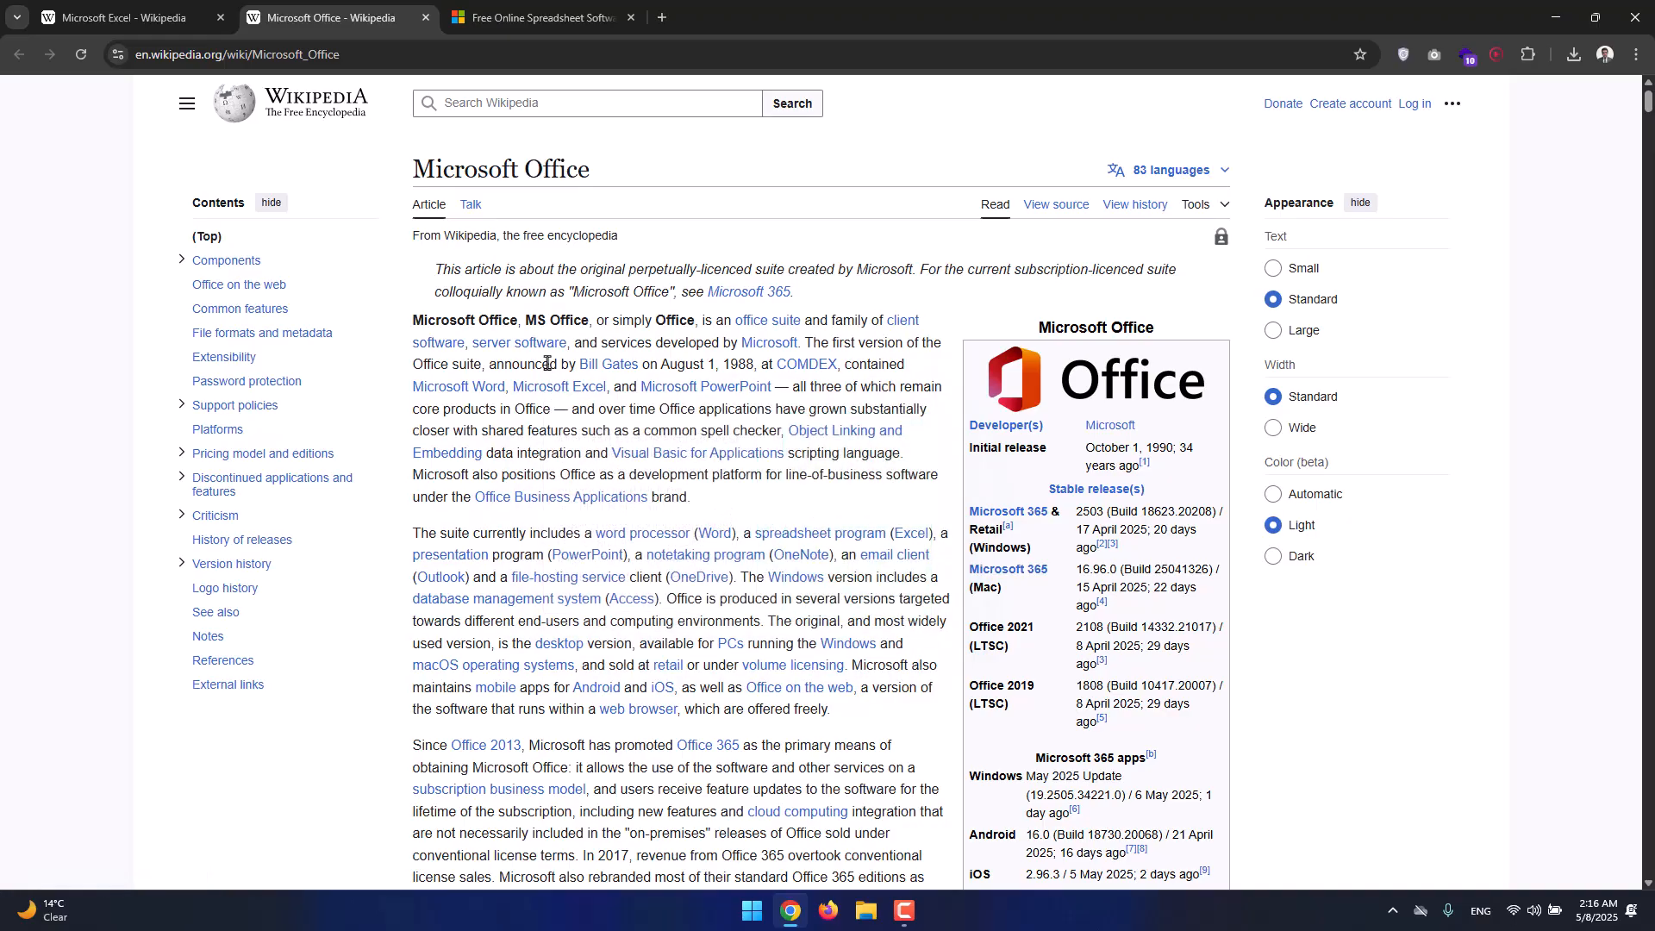
{"action": "left_click", "coordinate": [185, 19]}
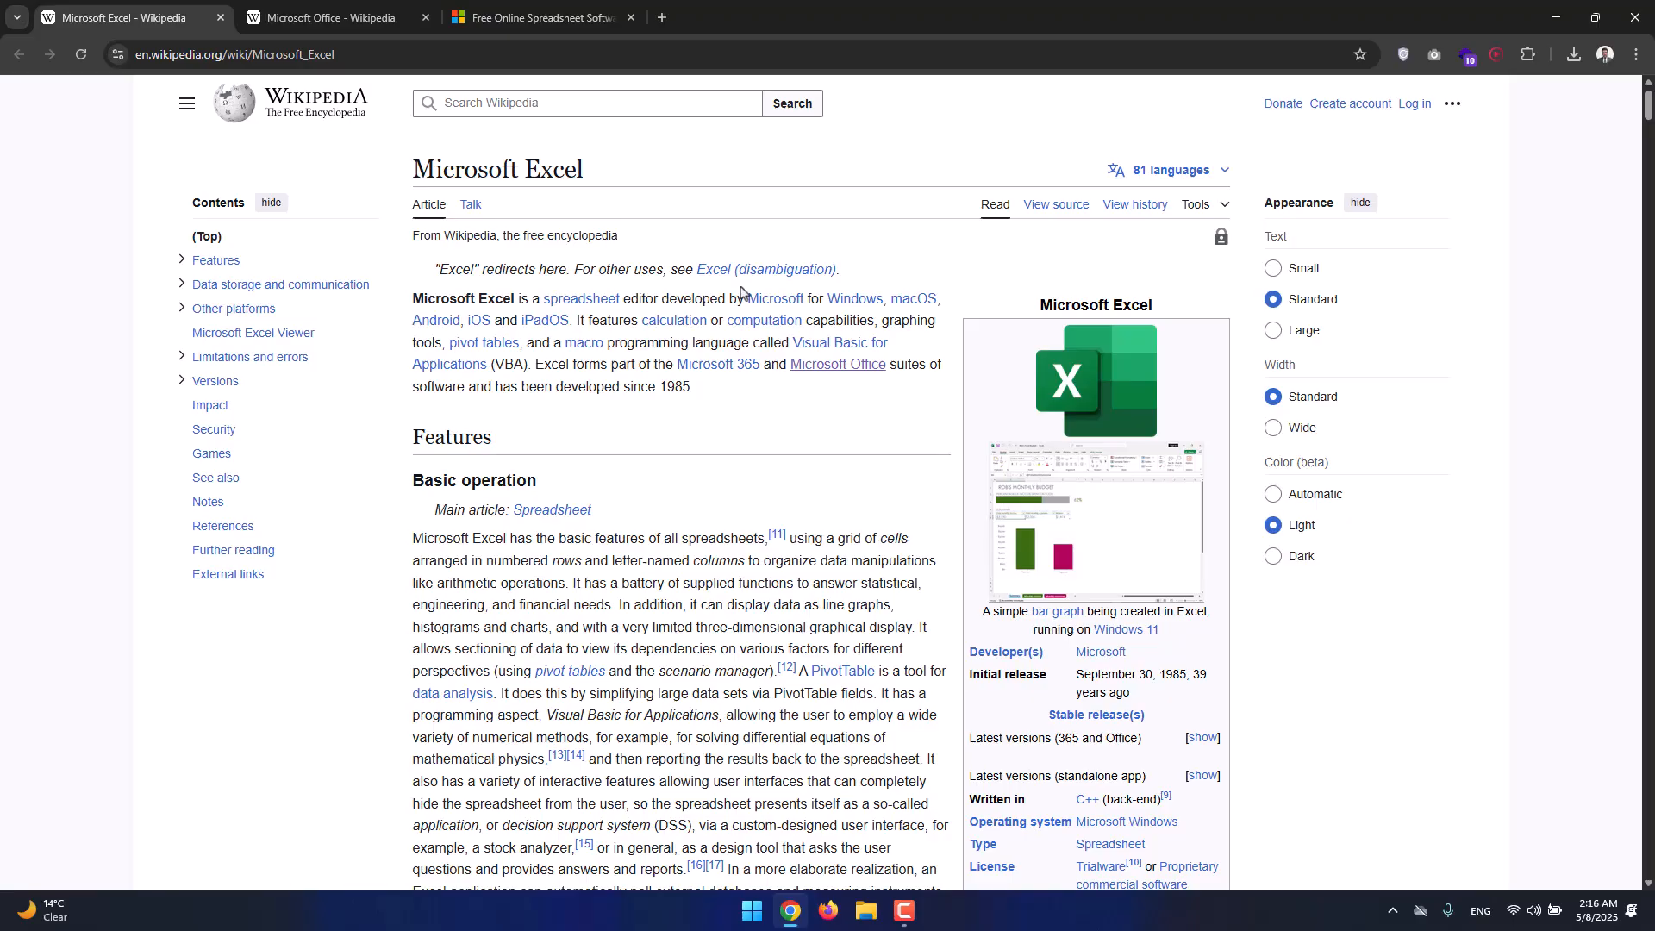
{"action": "left_click", "coordinate": [362, 26]}
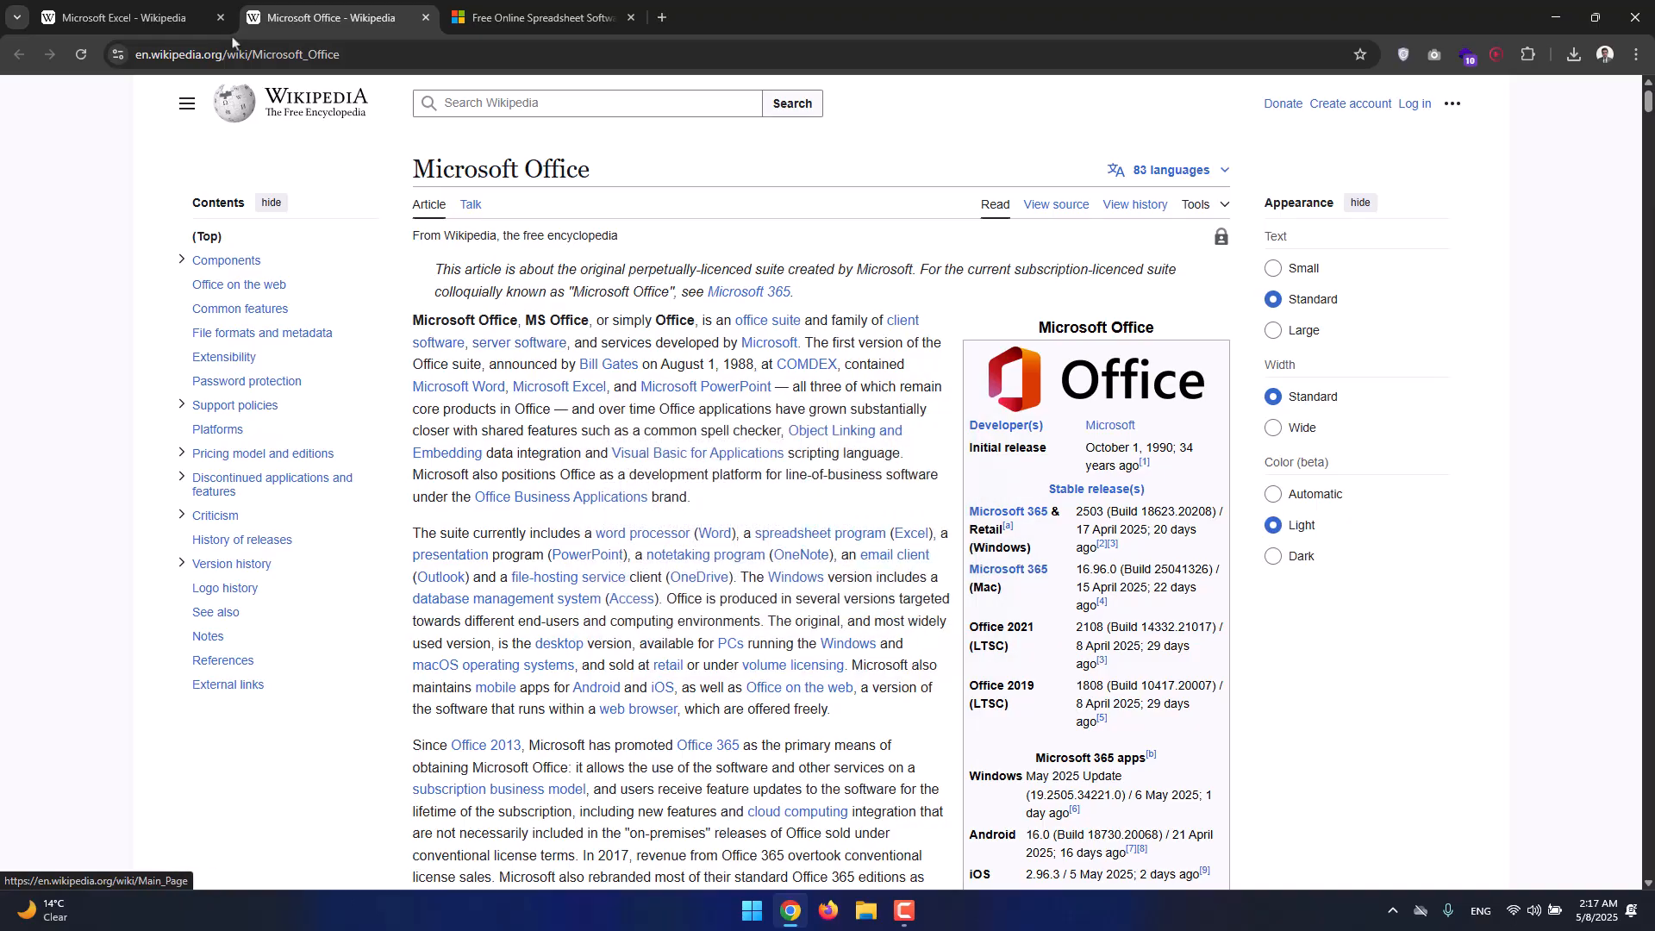
{"action": "left_click", "coordinate": [205, 29]}
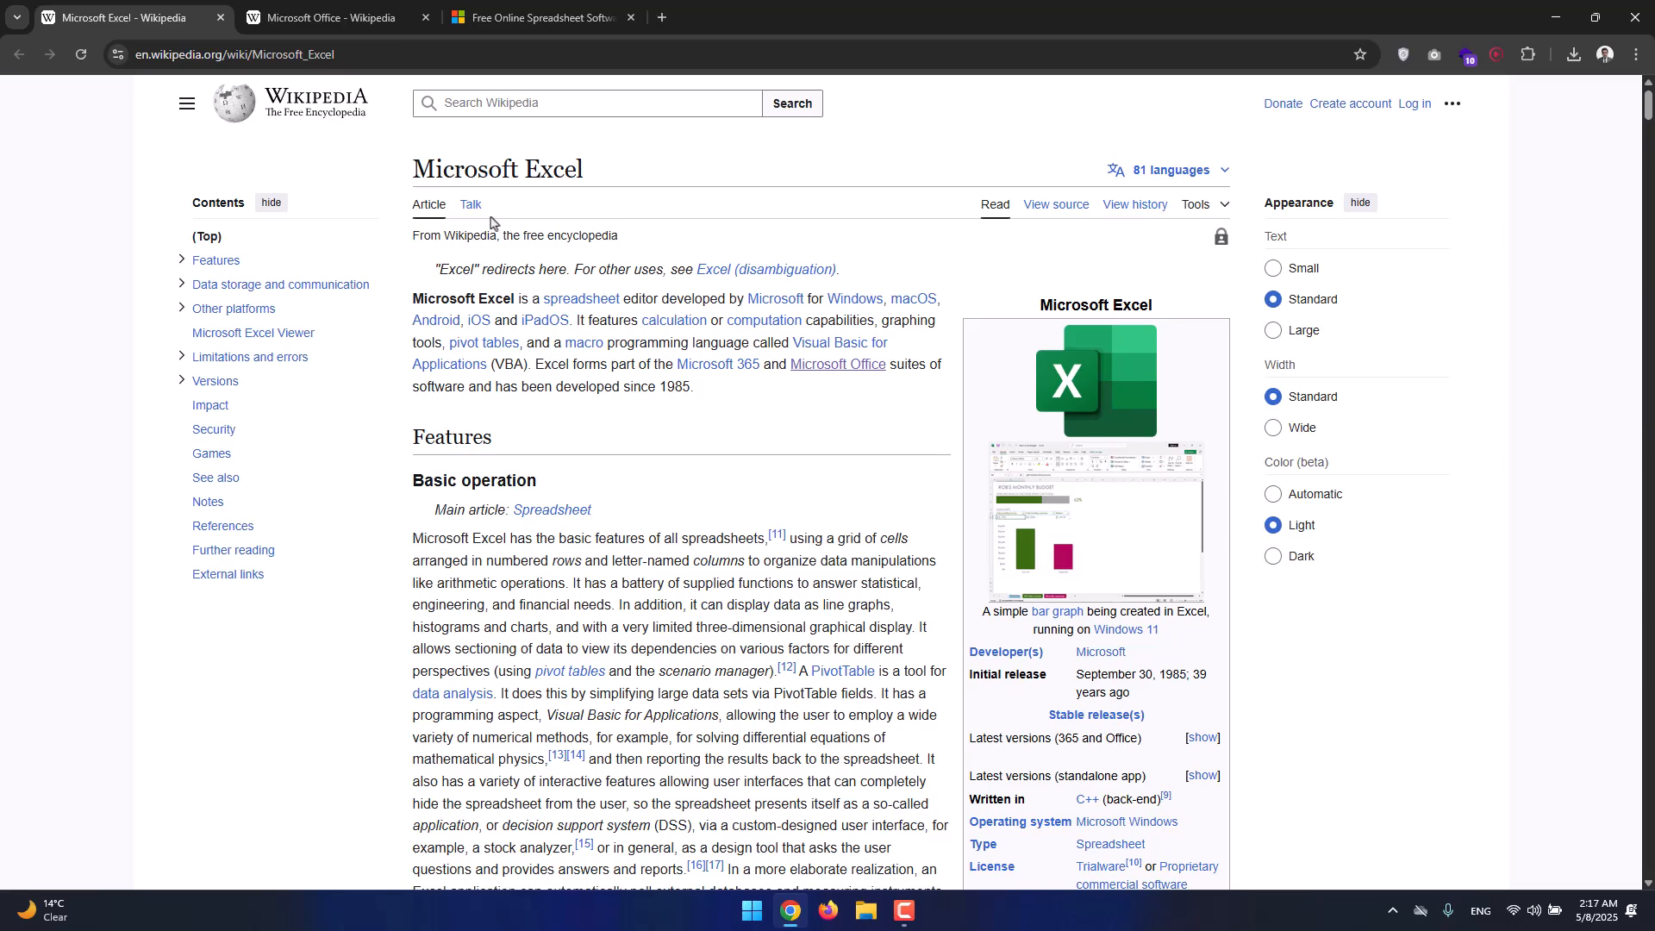
Open the 'spreadsheet' link in a new tab and read the Spreadsheet article.
{"action": "right_click", "coordinate": [610, 303]}
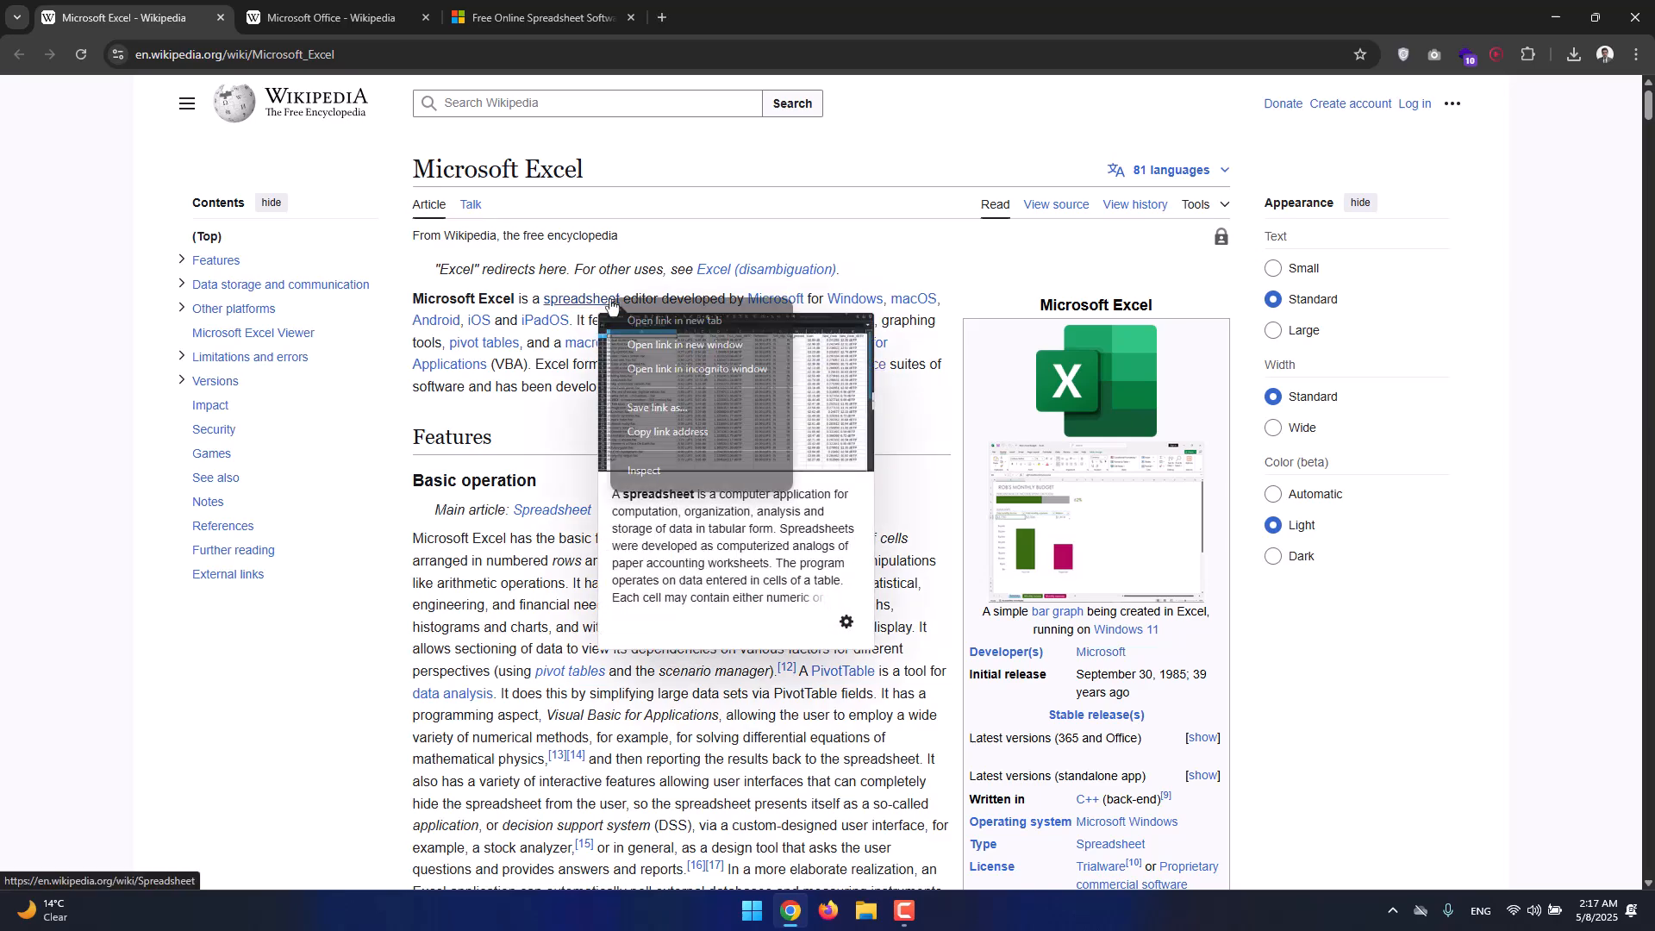
{"action": "left_click", "coordinate": [665, 324]}
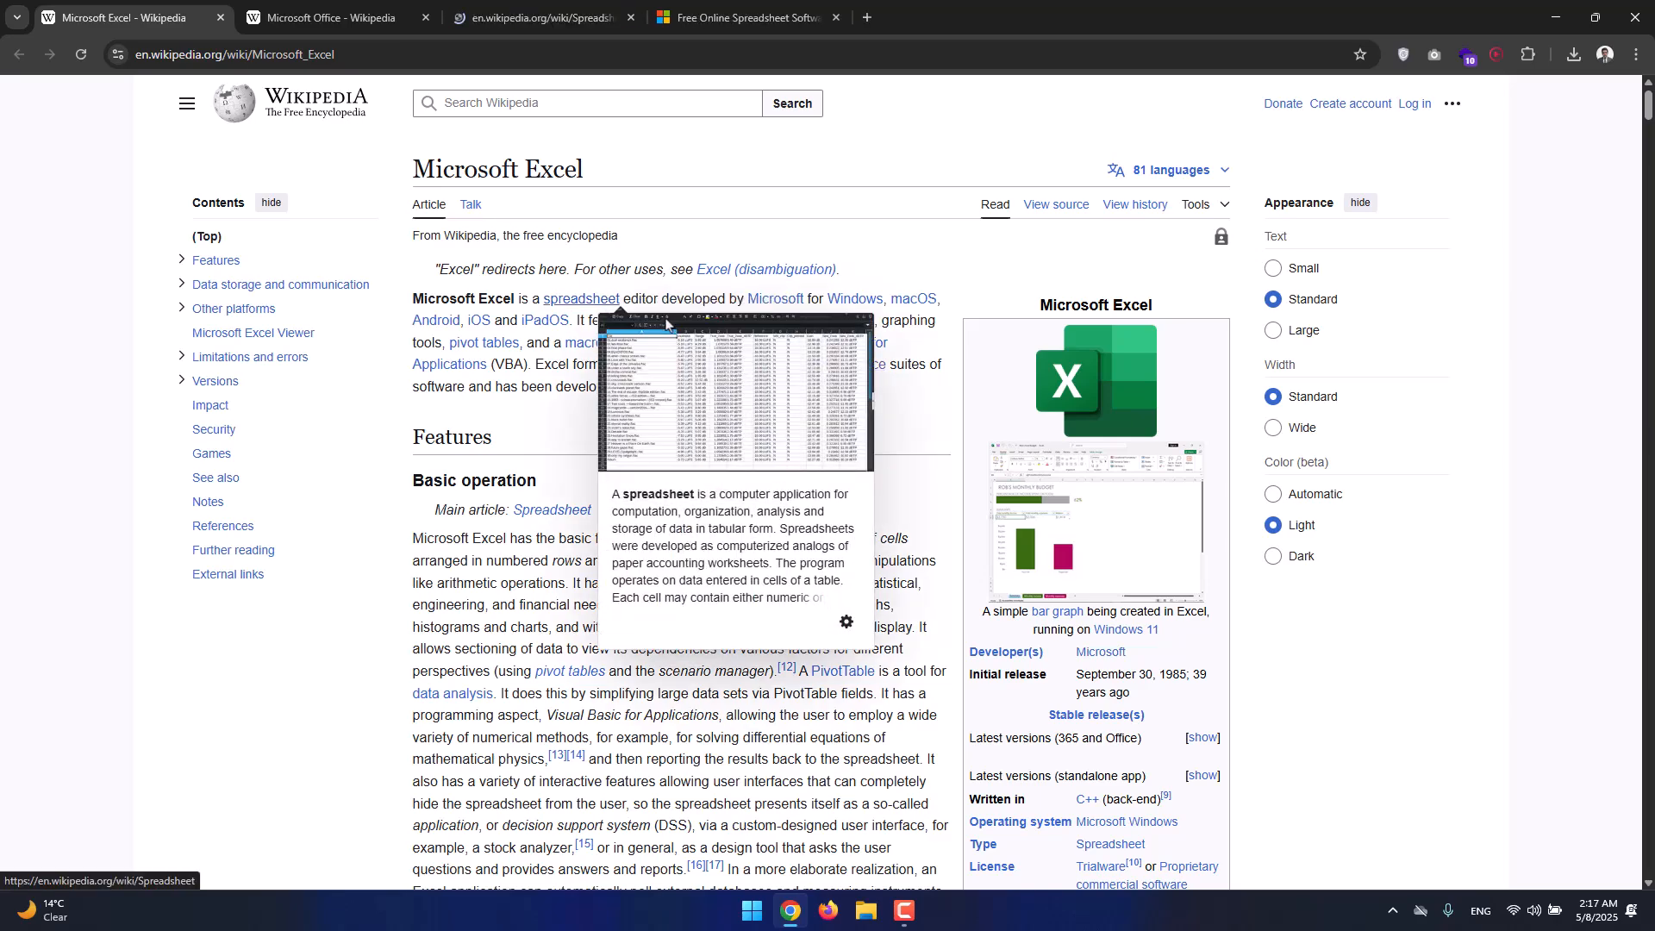
{"action": "left_click", "coordinate": [551, 24]}
{"action": "mouse_move", "coordinate": [636, 275]}
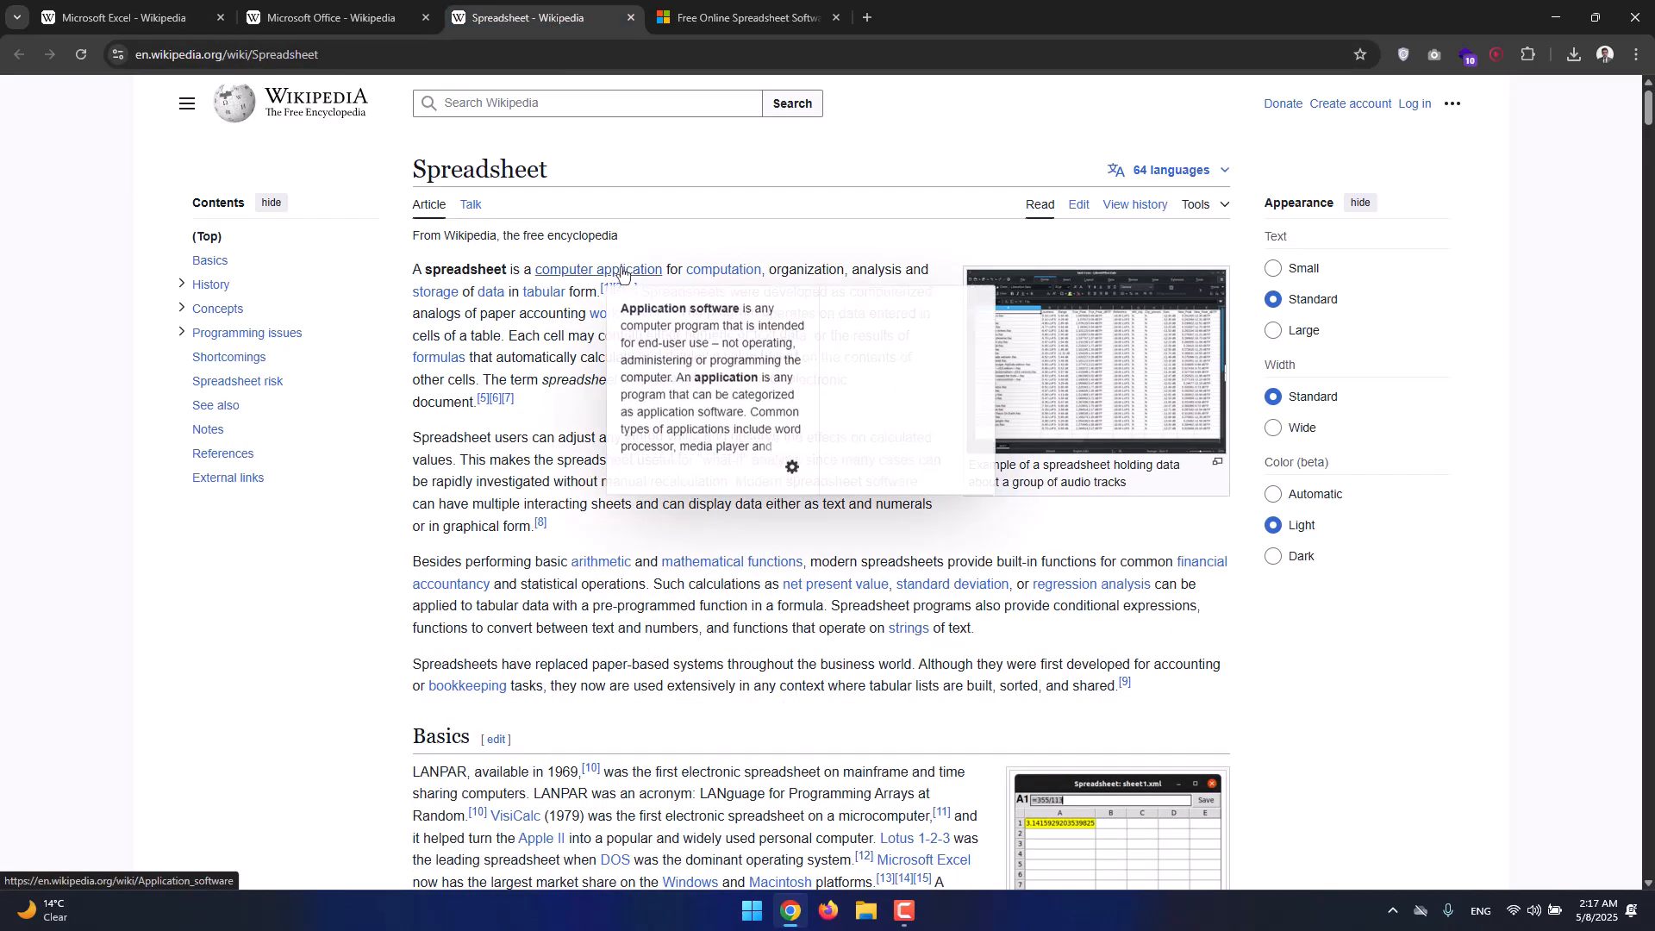
{"action": "mouse_move", "coordinate": [739, 272]}
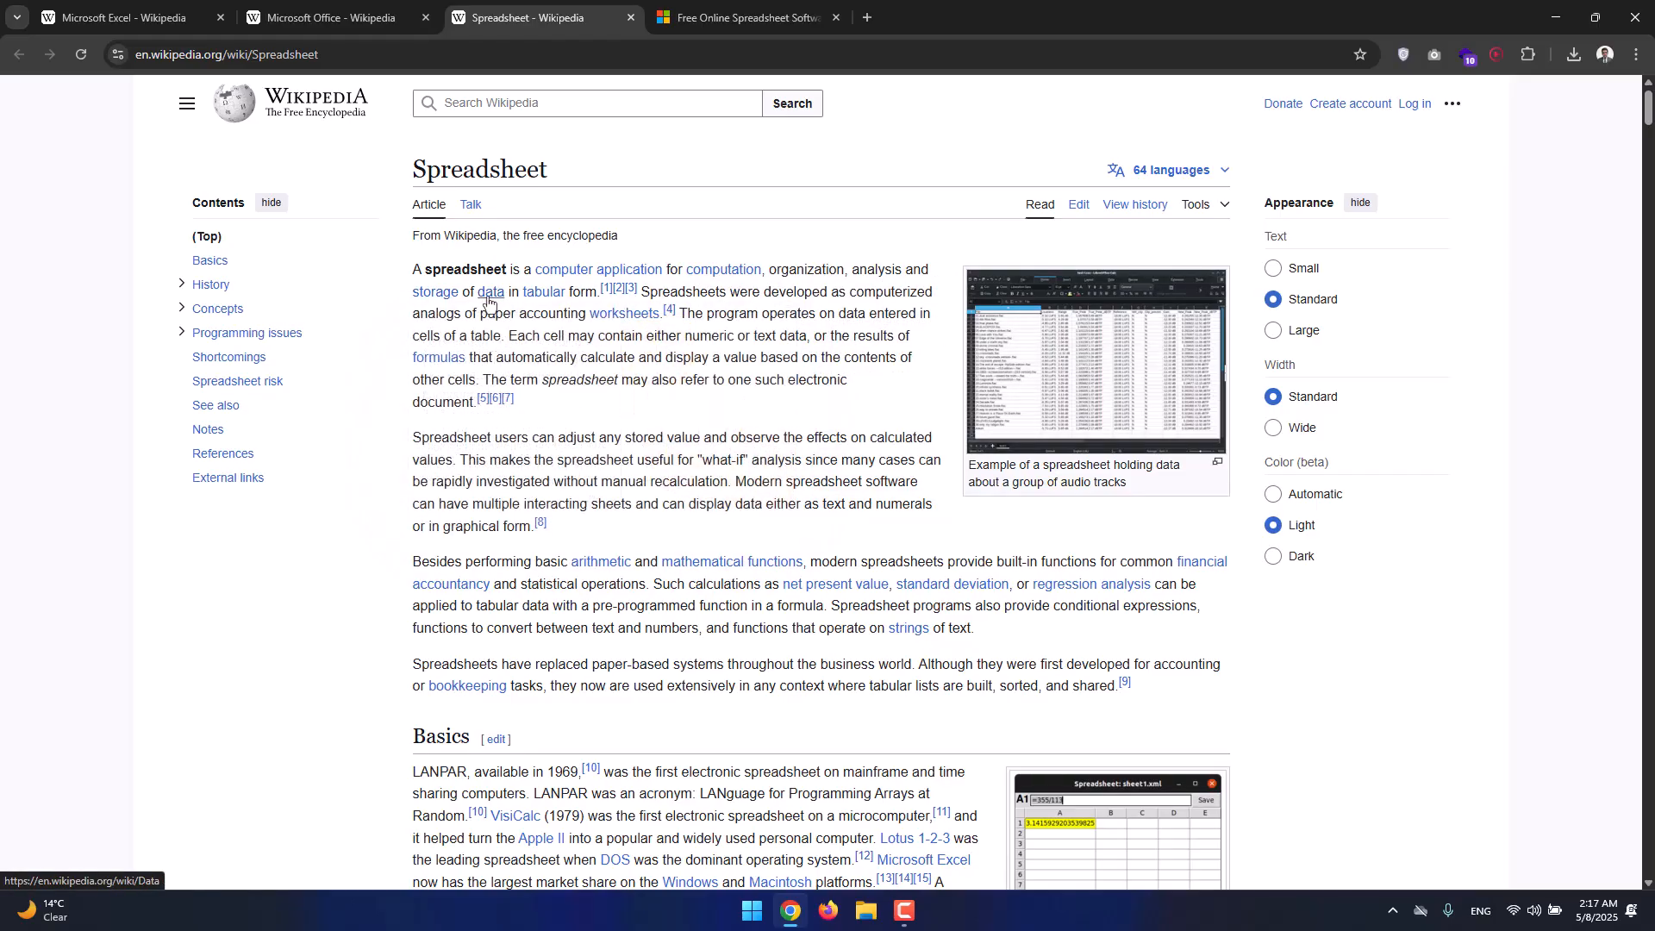
{"action": "mouse_move", "coordinate": [488, 302]}
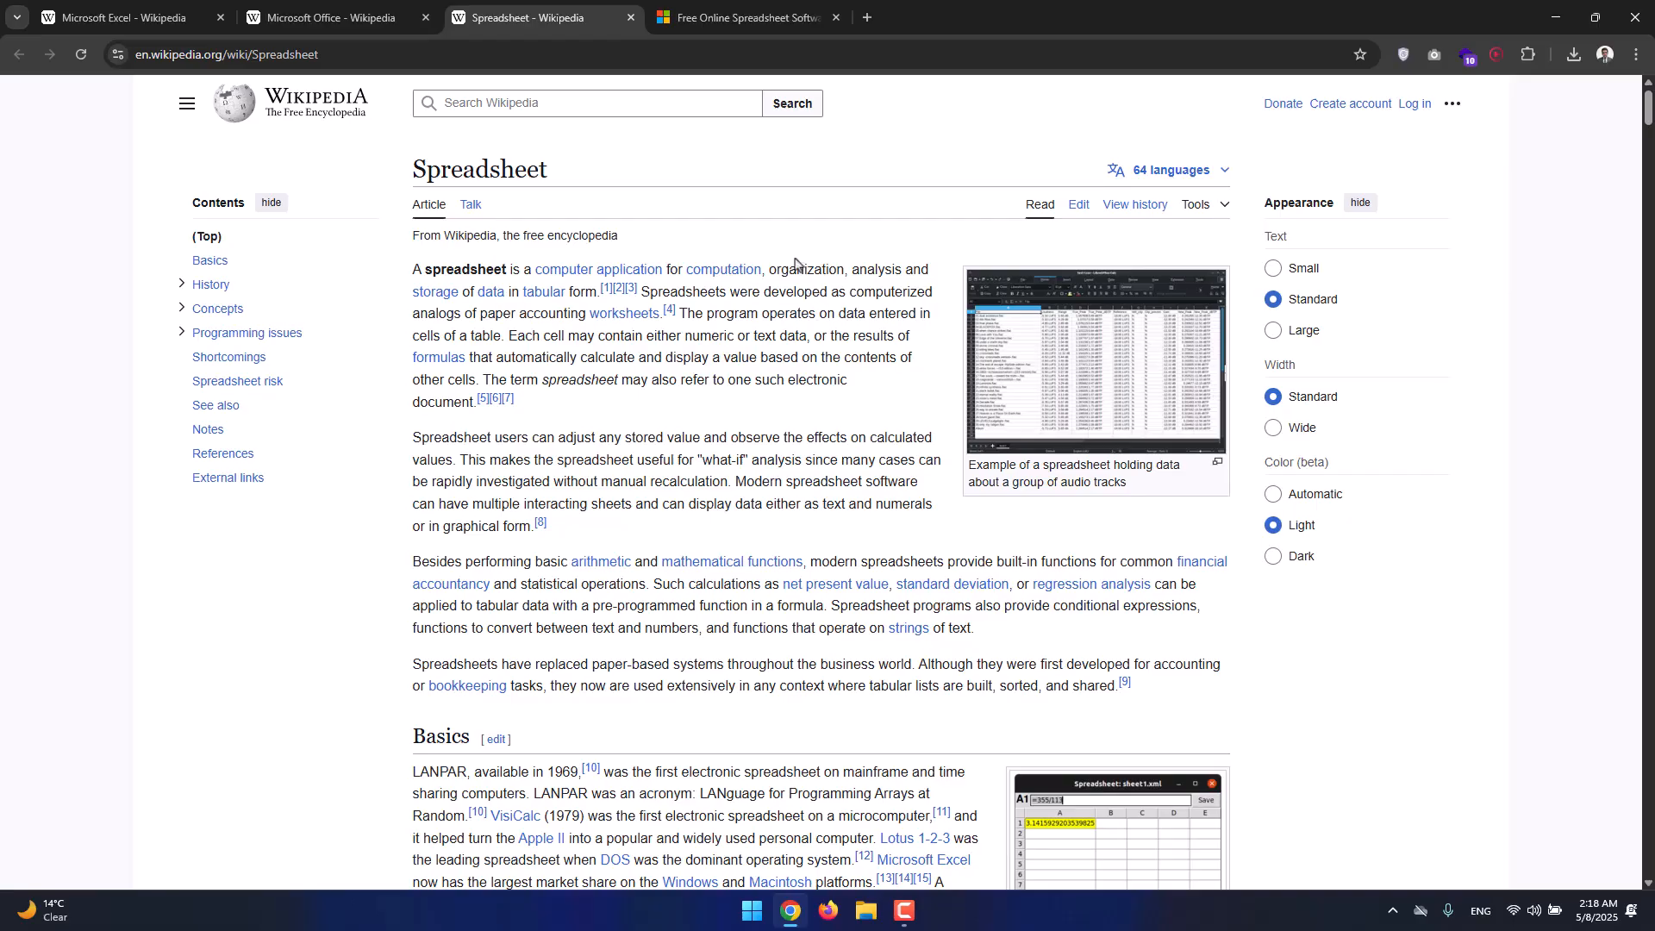
On the Microsoft Excel product page, scroll down to the Plans and pricing section.
{"action": "left_click", "coordinate": [739, 25]}
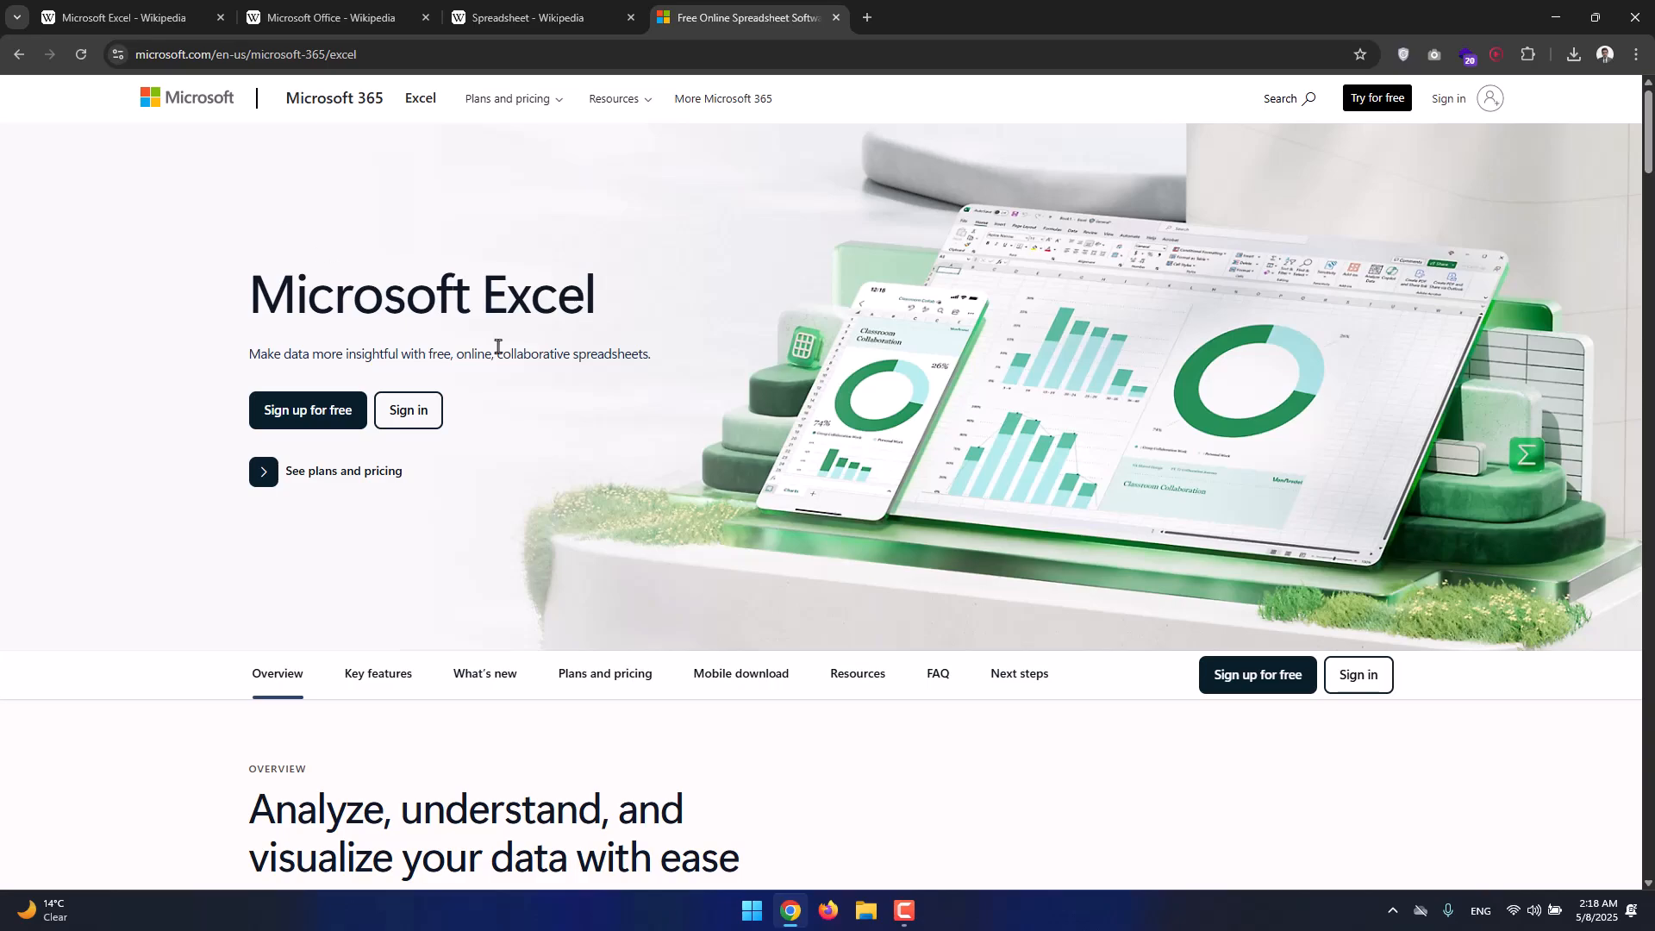
{"action": "scroll", "coordinate": [604, 375], "scroll_direction": "down", "scroll_amount": 3}
{"action": "scroll", "coordinate": [624, 345], "scroll_direction": "down", "scroll_amount": 15}
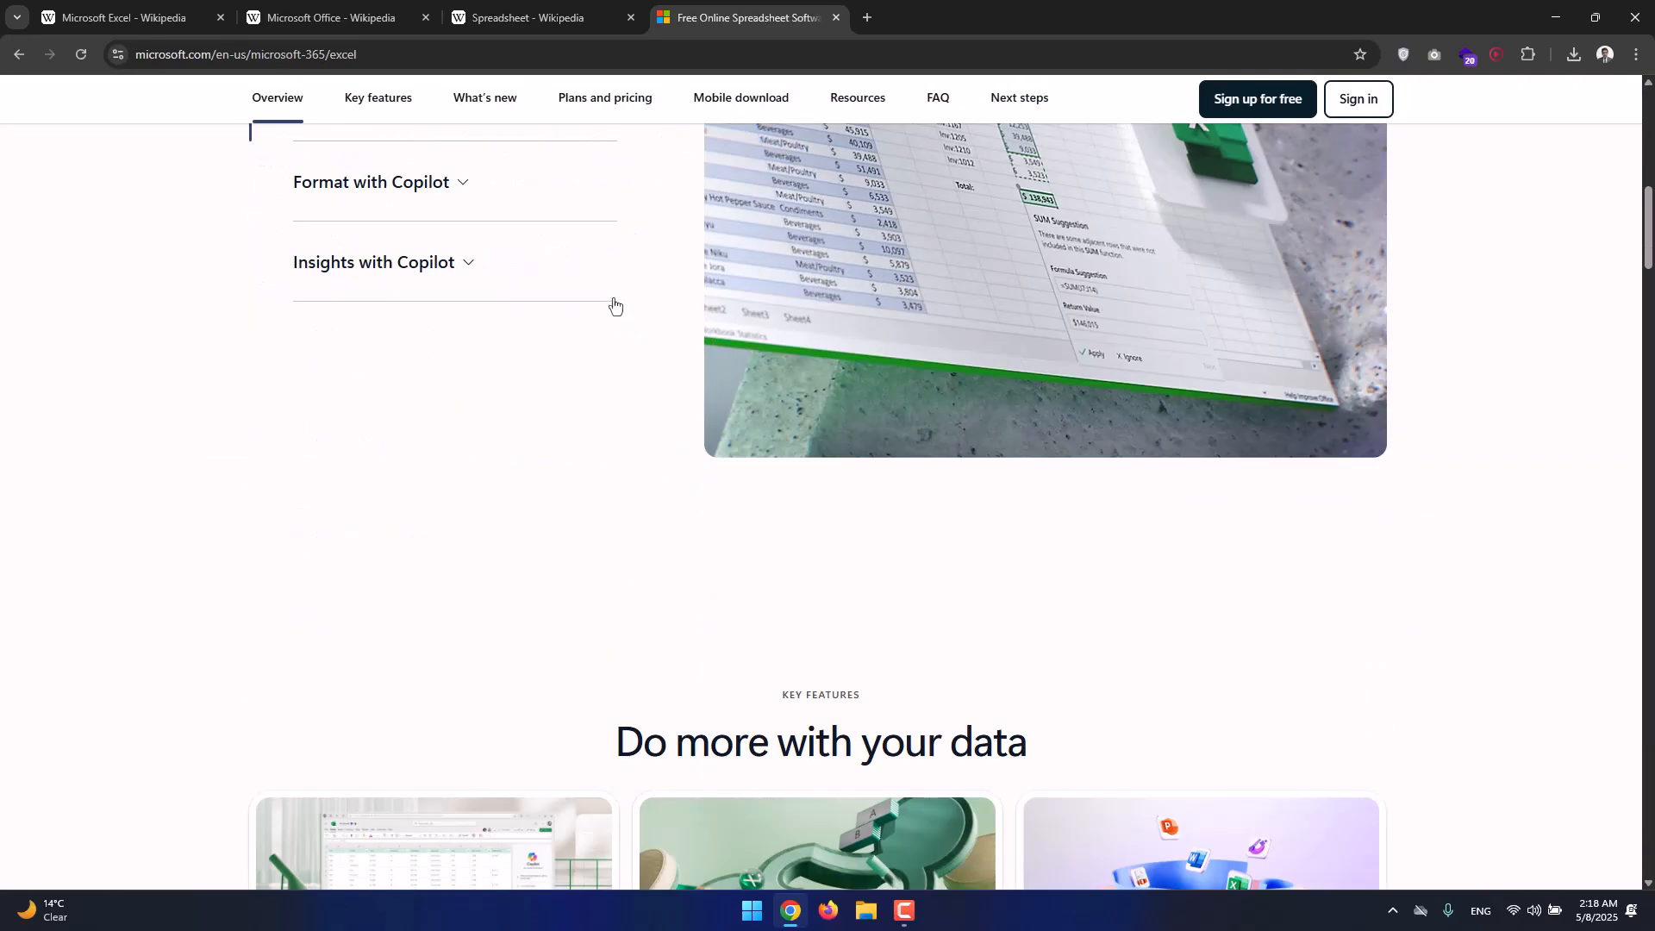
{"action": "scroll", "coordinate": [613, 305], "scroll_direction": "down", "scroll_amount": 12}
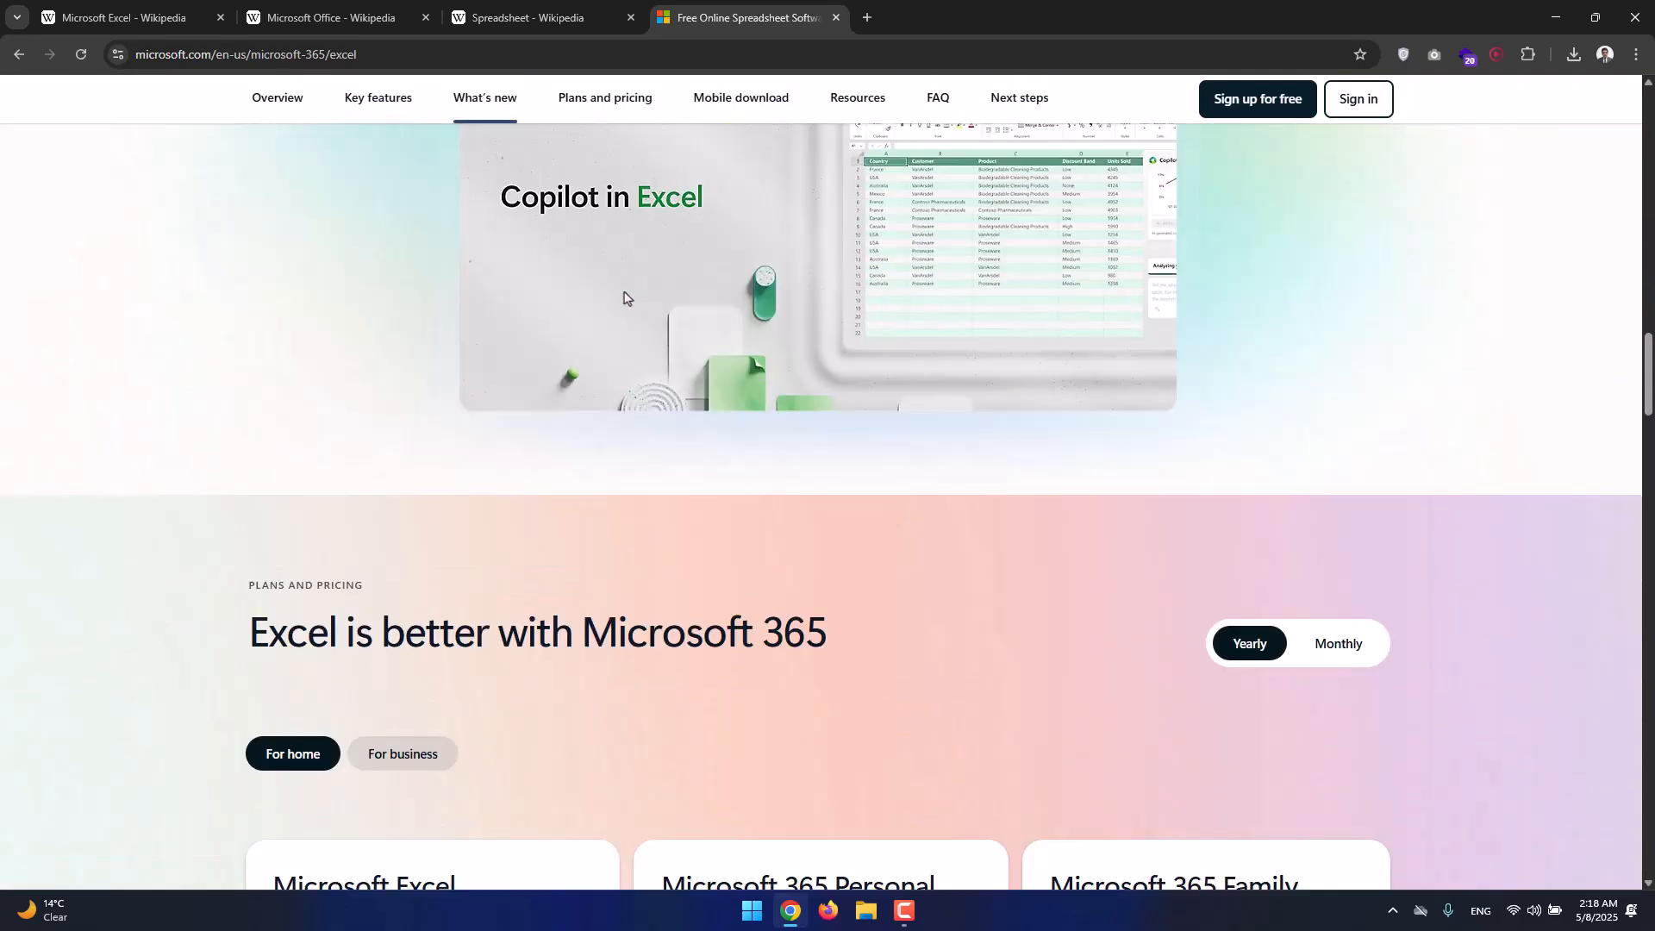
{"action": "scroll", "coordinate": [1268, 107], "scroll_direction": "down", "scroll_amount": 4}
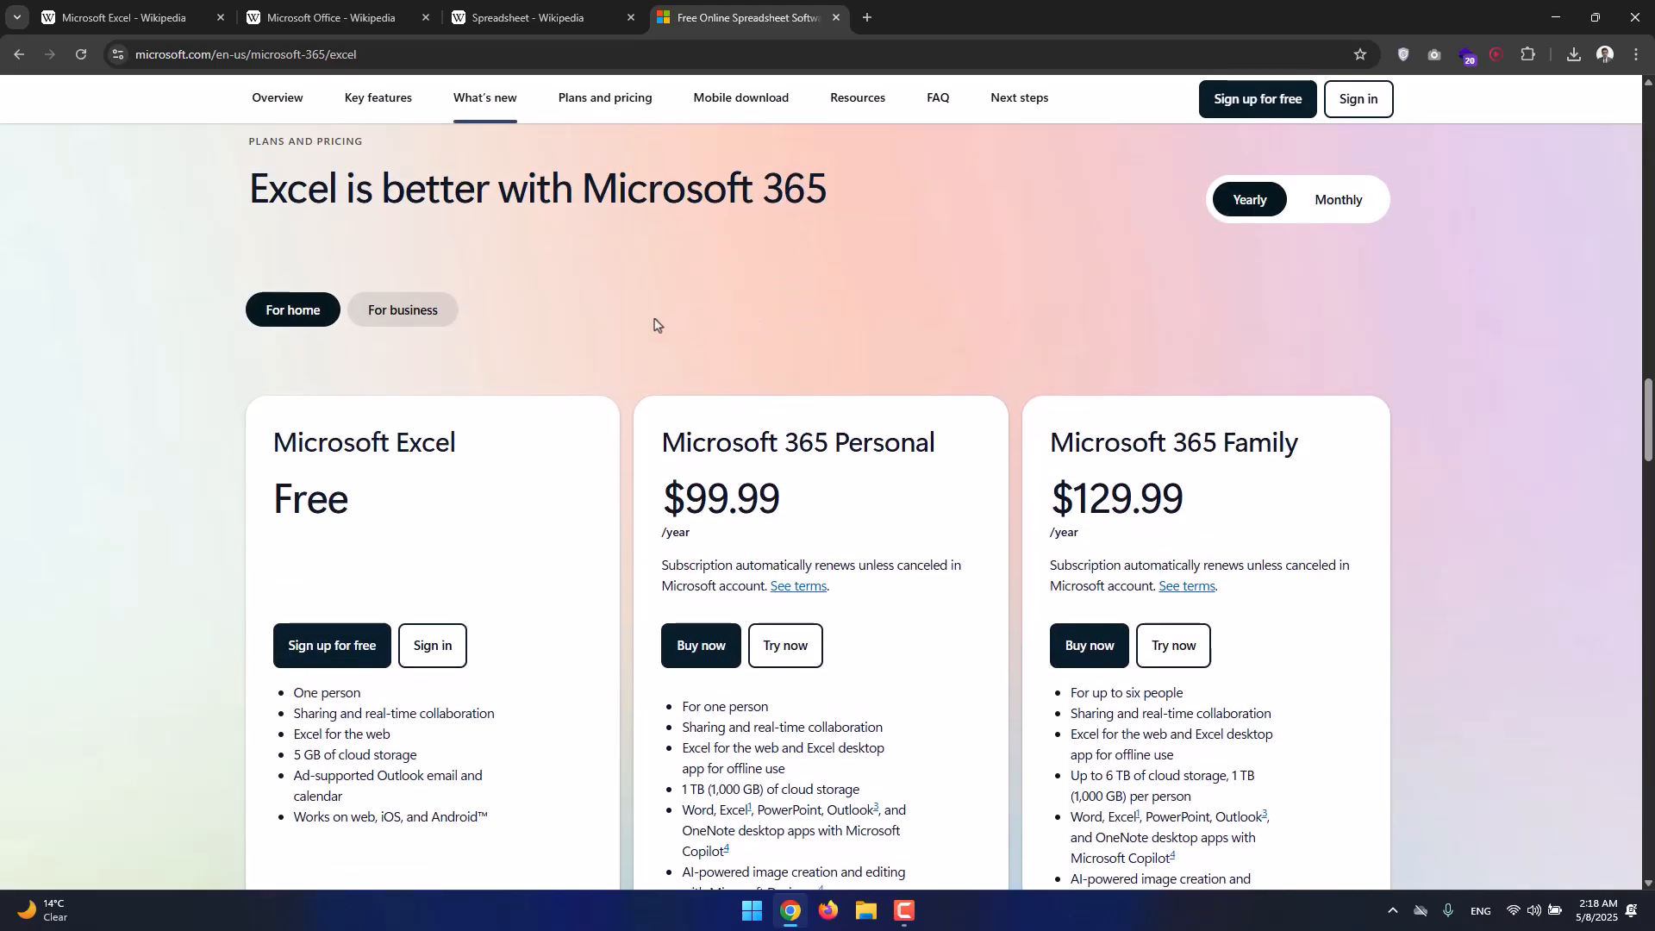
{"action": "left_click_drag", "start_coordinate": [259, 142], "coordinate": [394, 153]}
{"action": "left_click", "coordinate": [478, 459]}
Switch the pricing to For business and browse the business plans.
{"action": "left_click", "coordinate": [439, 324]}
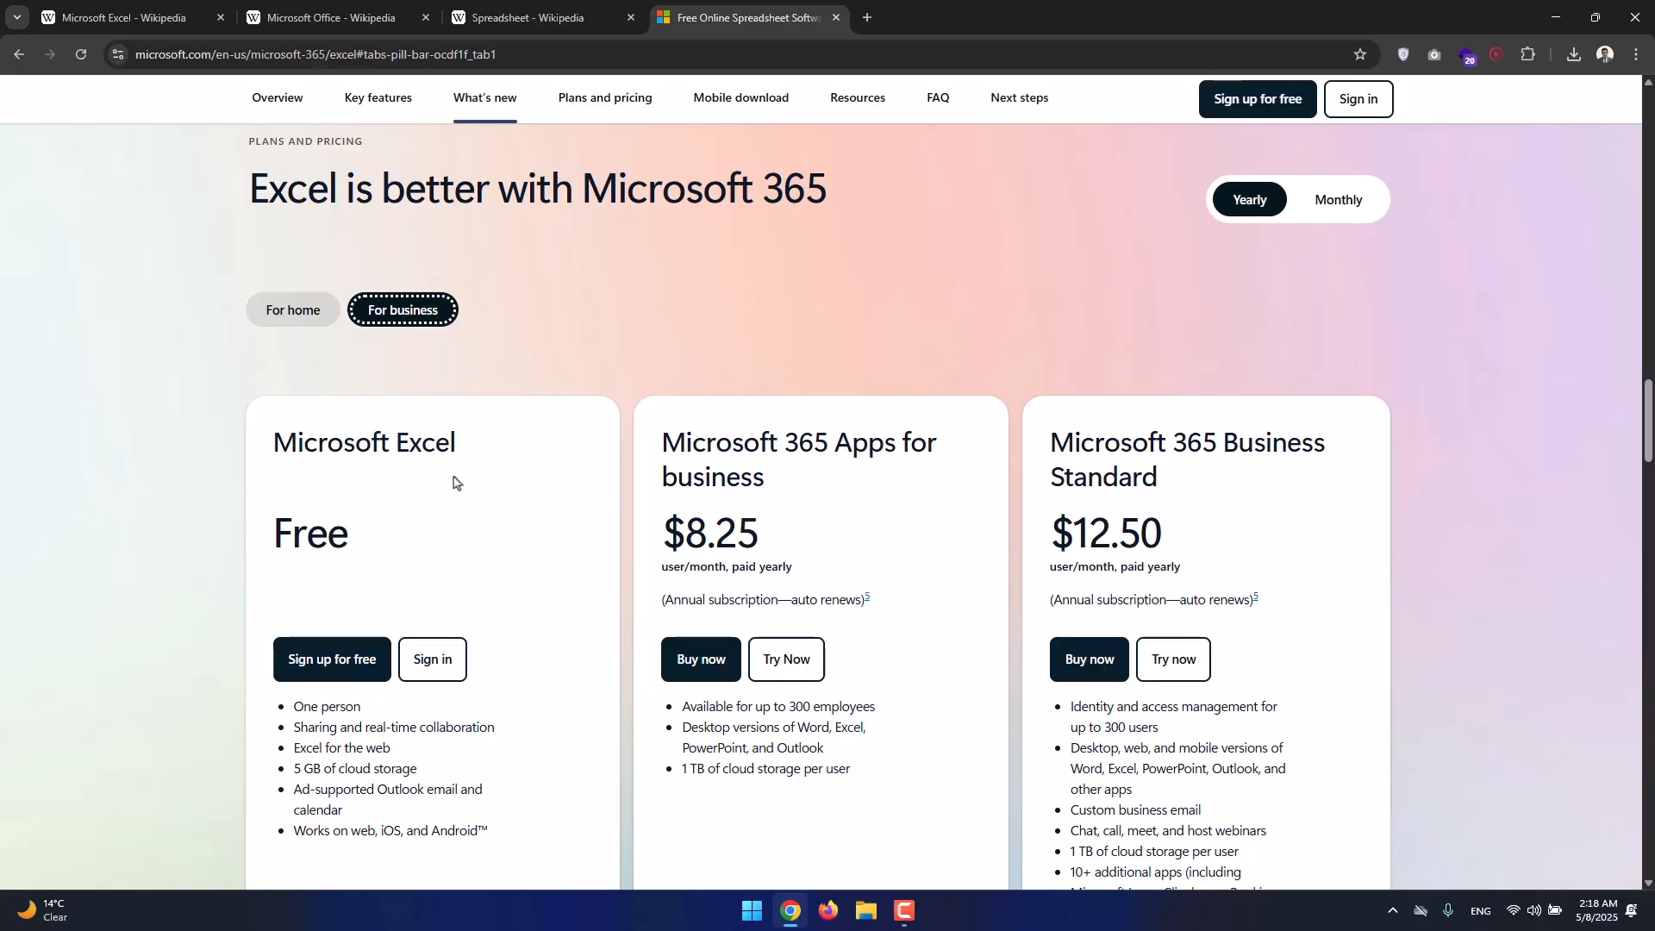
{"action": "scroll", "coordinate": [452, 480], "scroll_direction": "down", "scroll_amount": 2}
{"action": "scroll", "coordinate": [453, 480], "scroll_direction": "down", "scroll_amount": 4}
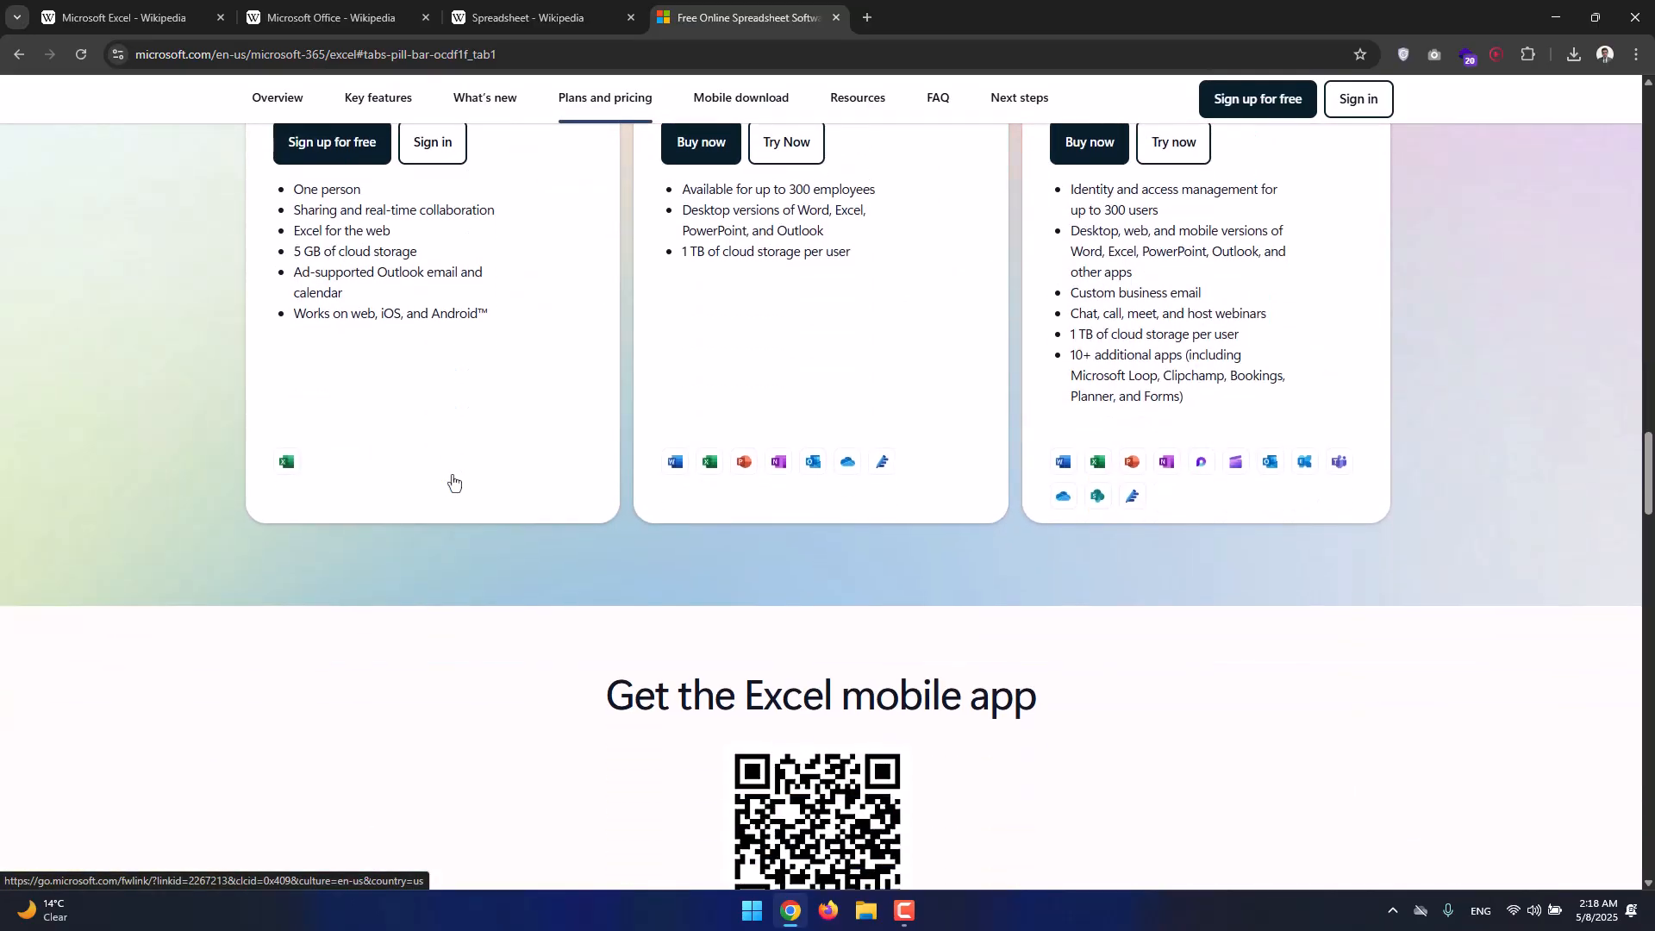
{"action": "scroll", "coordinate": [452, 480], "scroll_direction": "down", "scroll_amount": 2}
{"action": "scroll", "coordinate": [453, 480], "scroll_direction": "down", "scroll_amount": 1}
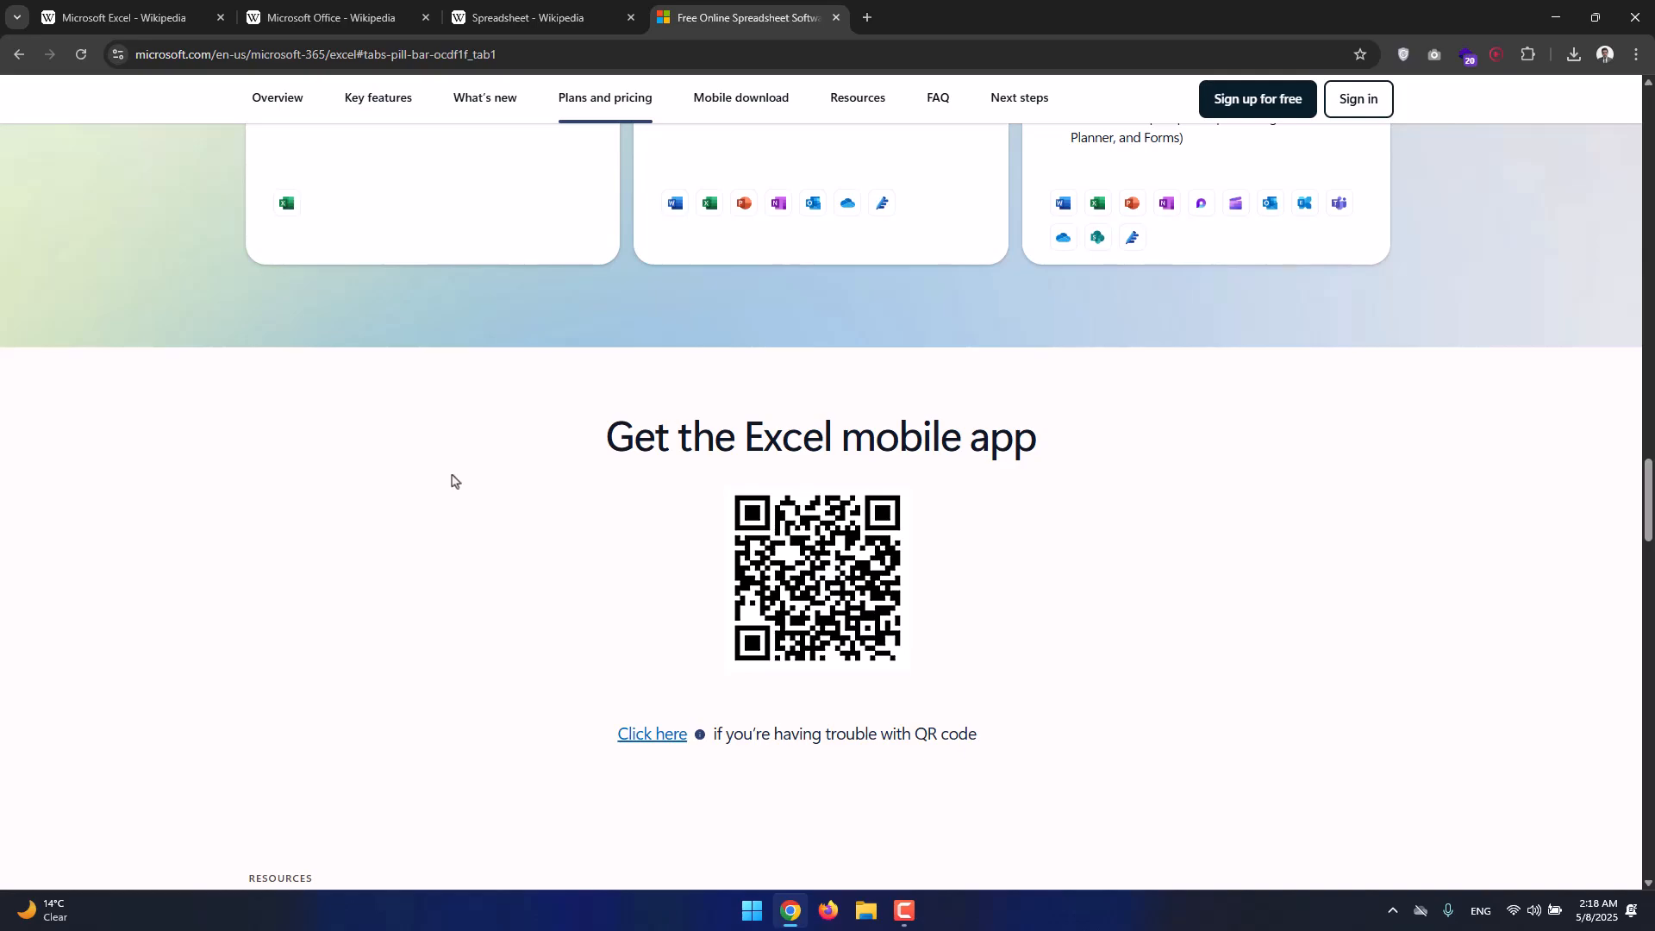
{"action": "scroll", "coordinate": [453, 480], "scroll_direction": "up", "scroll_amount": 4}
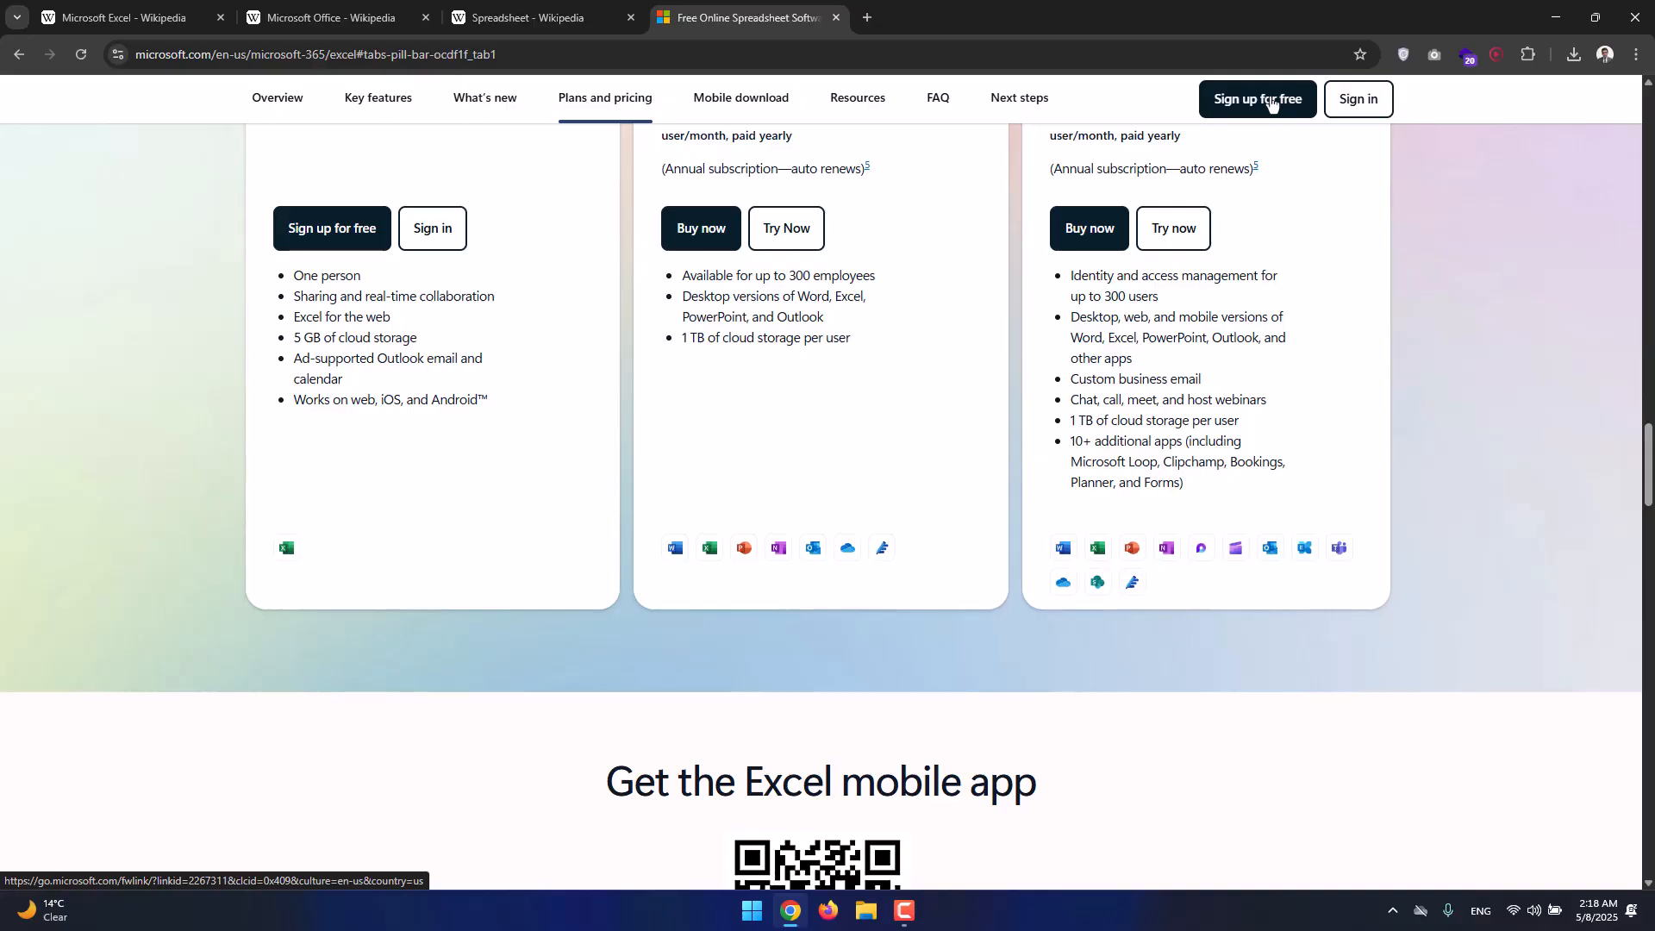
{"action": "scroll", "coordinate": [851, 268], "scroll_direction": "up", "scroll_amount": 1}
{"action": "scroll", "coordinate": [851, 268], "scroll_direction": "up", "scroll_amount": 2}
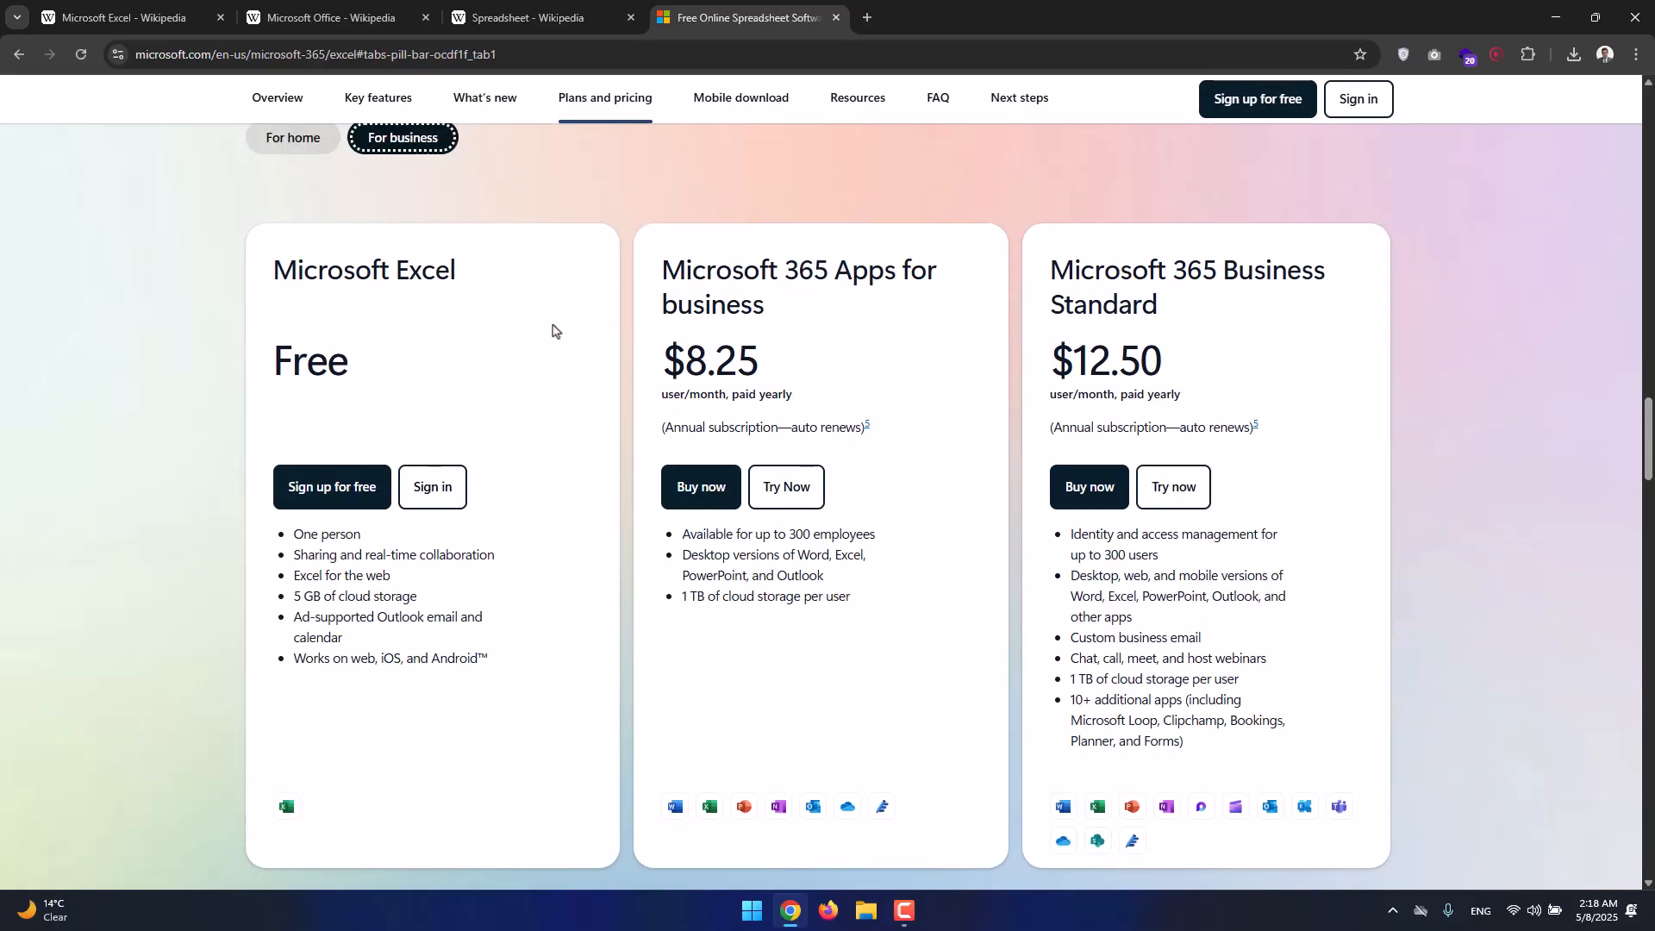
{"action": "scroll", "coordinate": [469, 284], "scroll_direction": "down", "scroll_amount": 14}
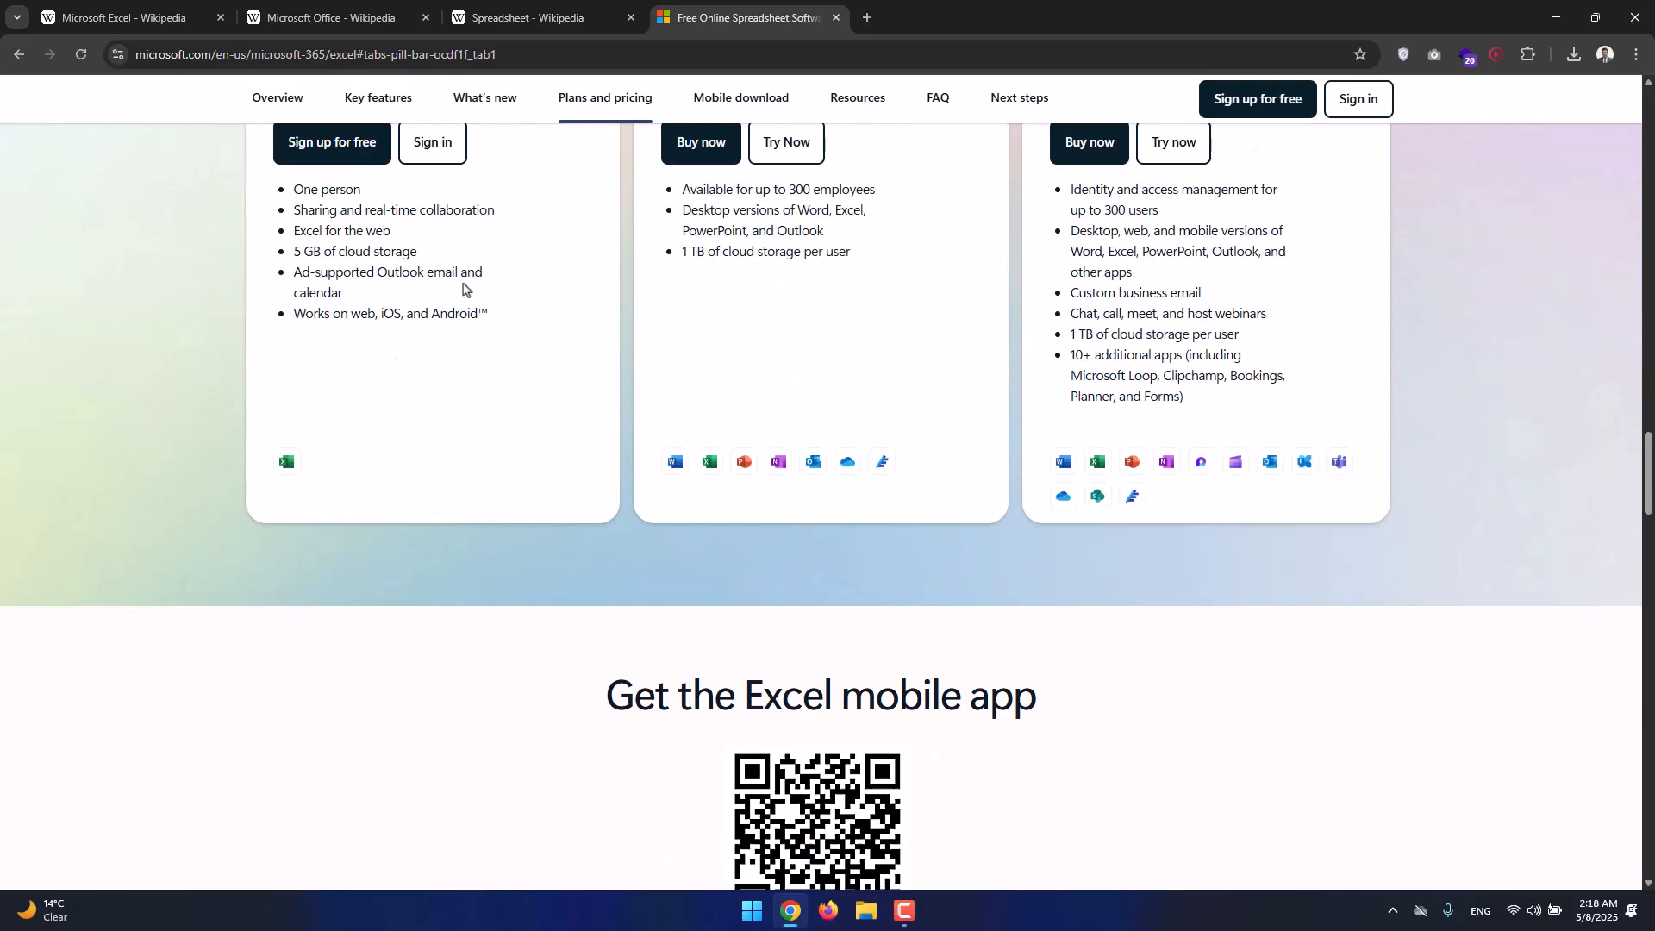
{"action": "scroll", "coordinate": [465, 261], "scroll_direction": "down", "scroll_amount": 15}
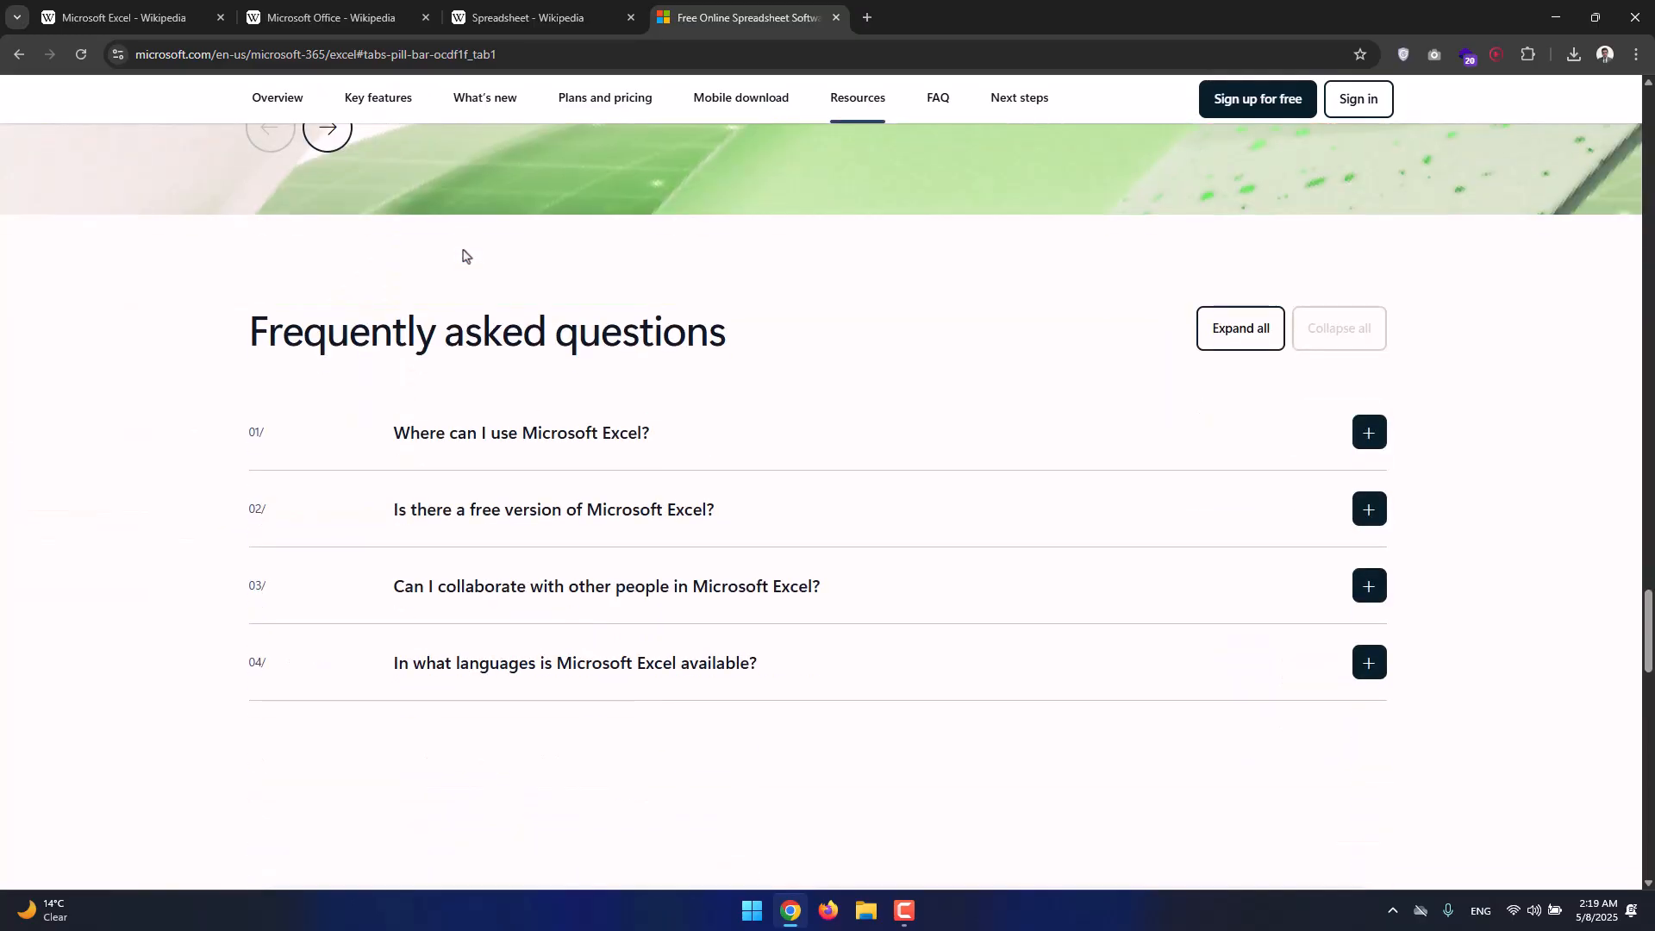
{"action": "scroll", "coordinate": [463, 256], "scroll_direction": "down", "scroll_amount": 15}
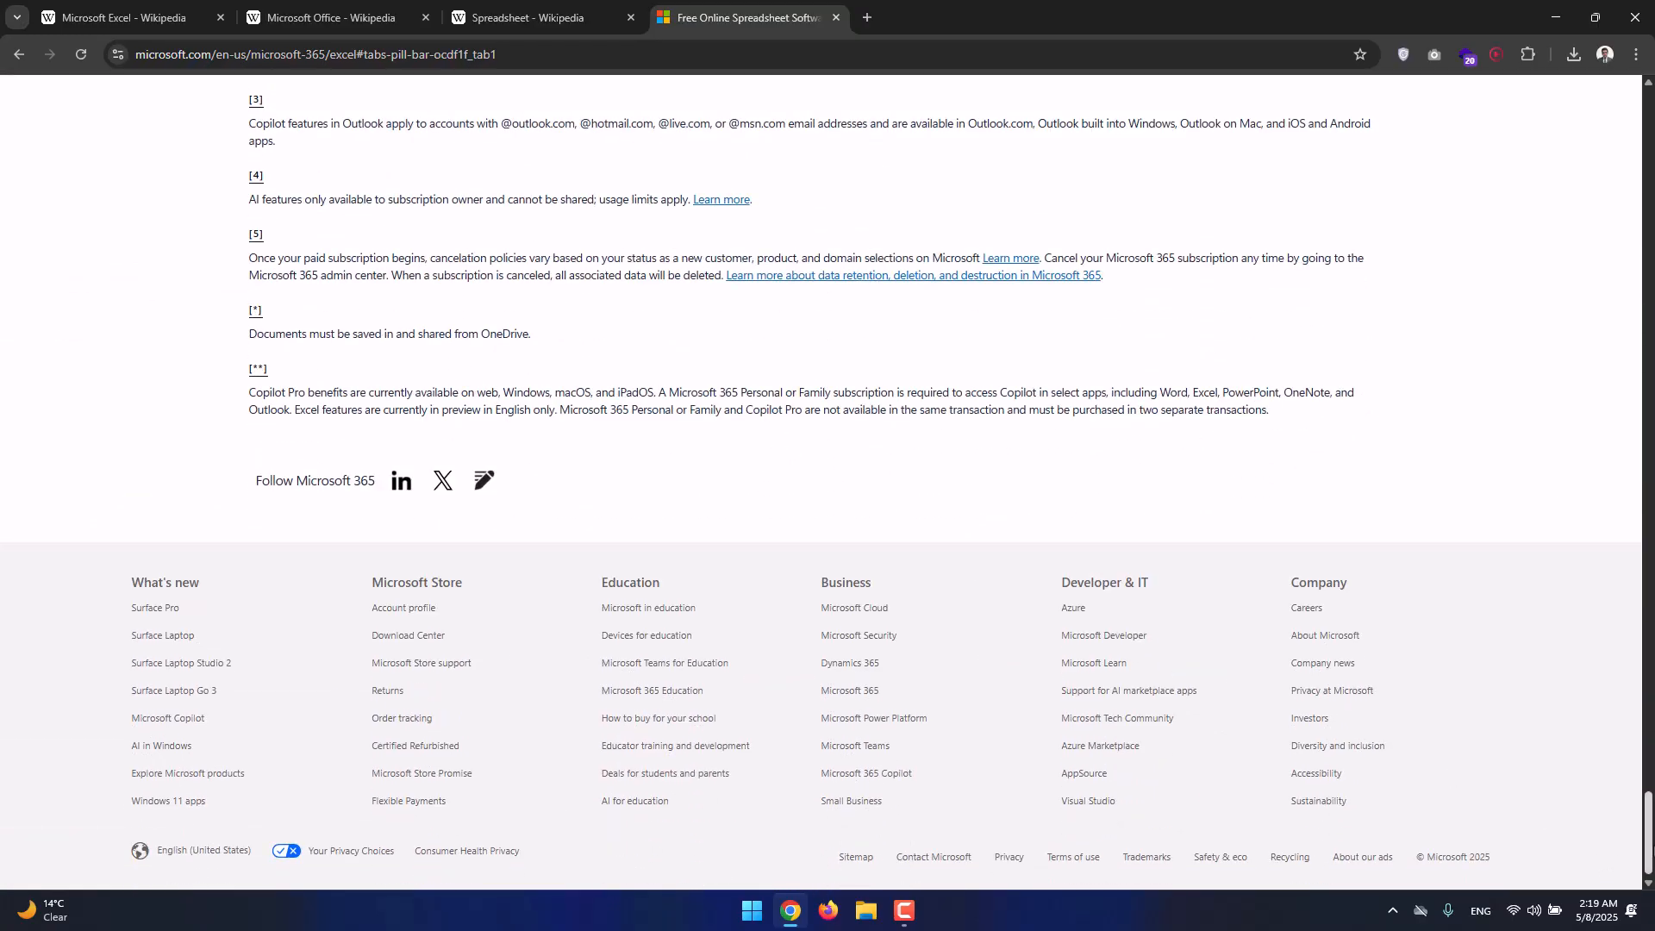
{"action": "left_click_drag", "start_coordinate": [1647, 840], "coordinate": [1640, 104]}
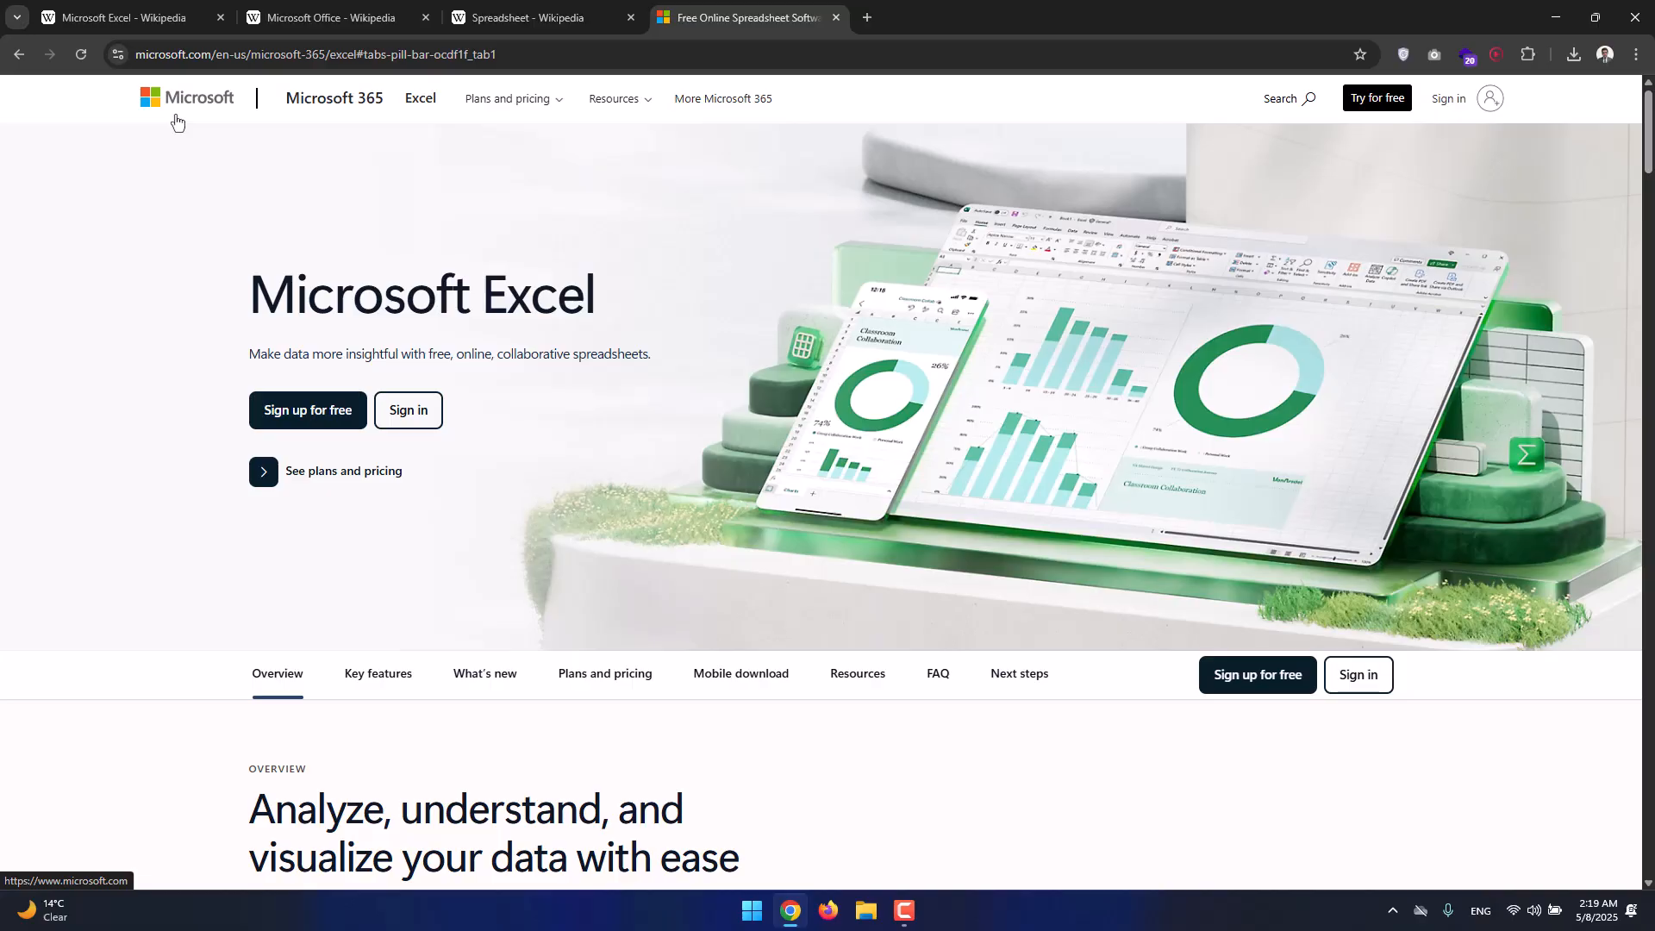
{"action": "scroll", "coordinate": [859, 281], "scroll_direction": "down", "scroll_amount": 20}
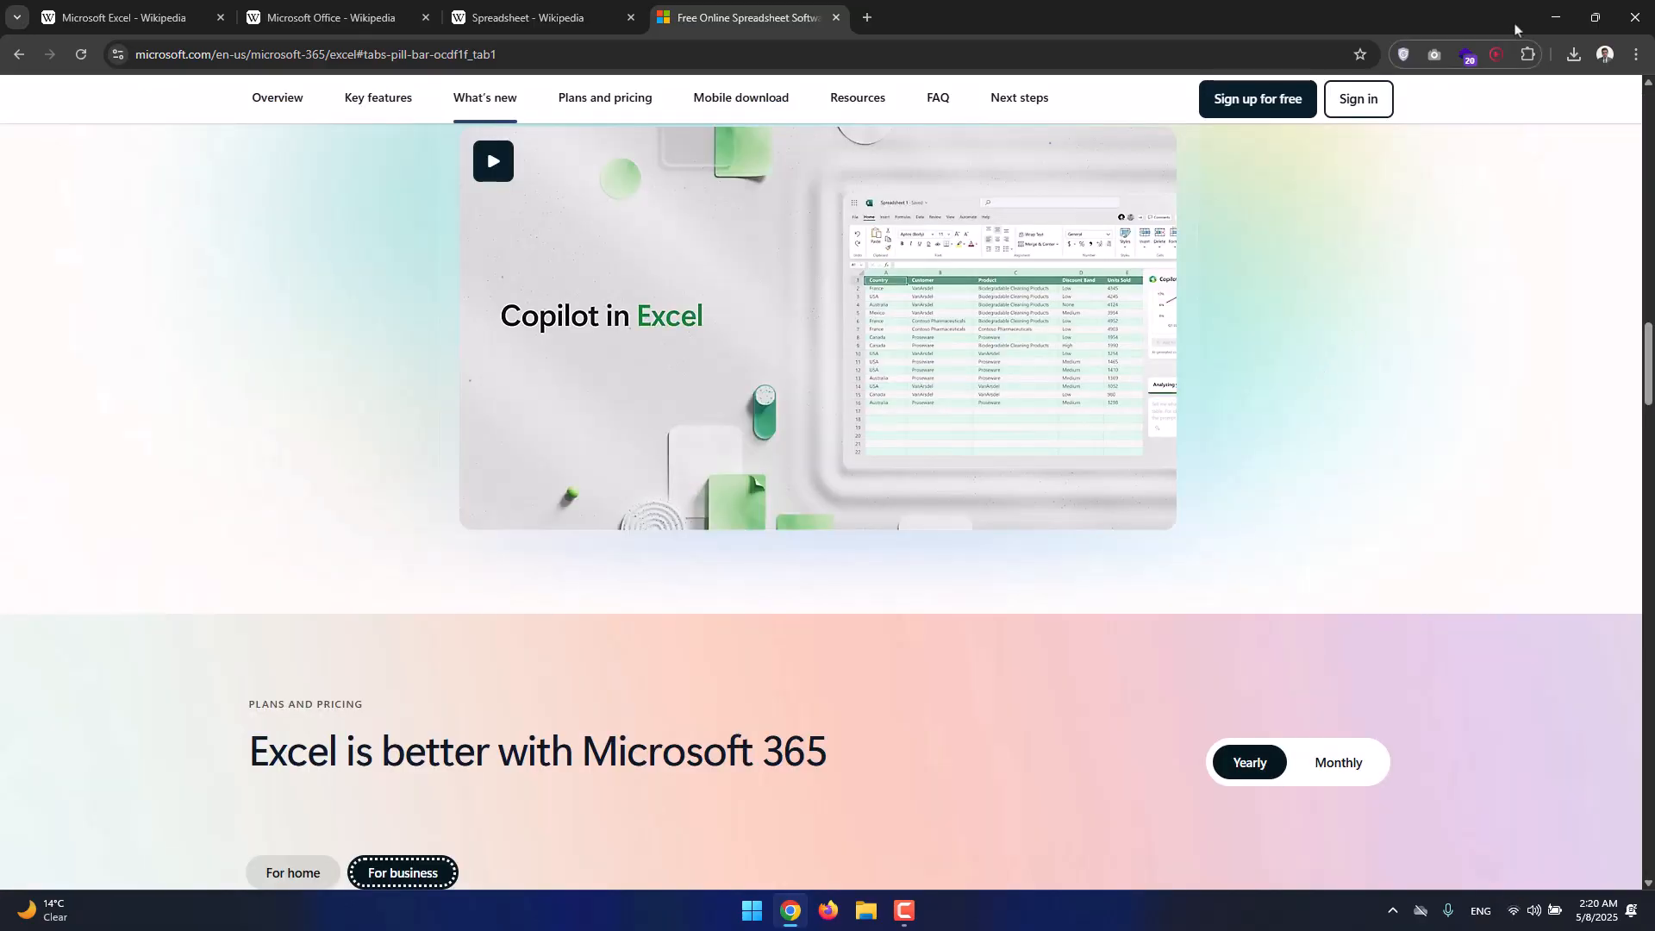
{"action": "left_click", "coordinate": [1550, 18]}
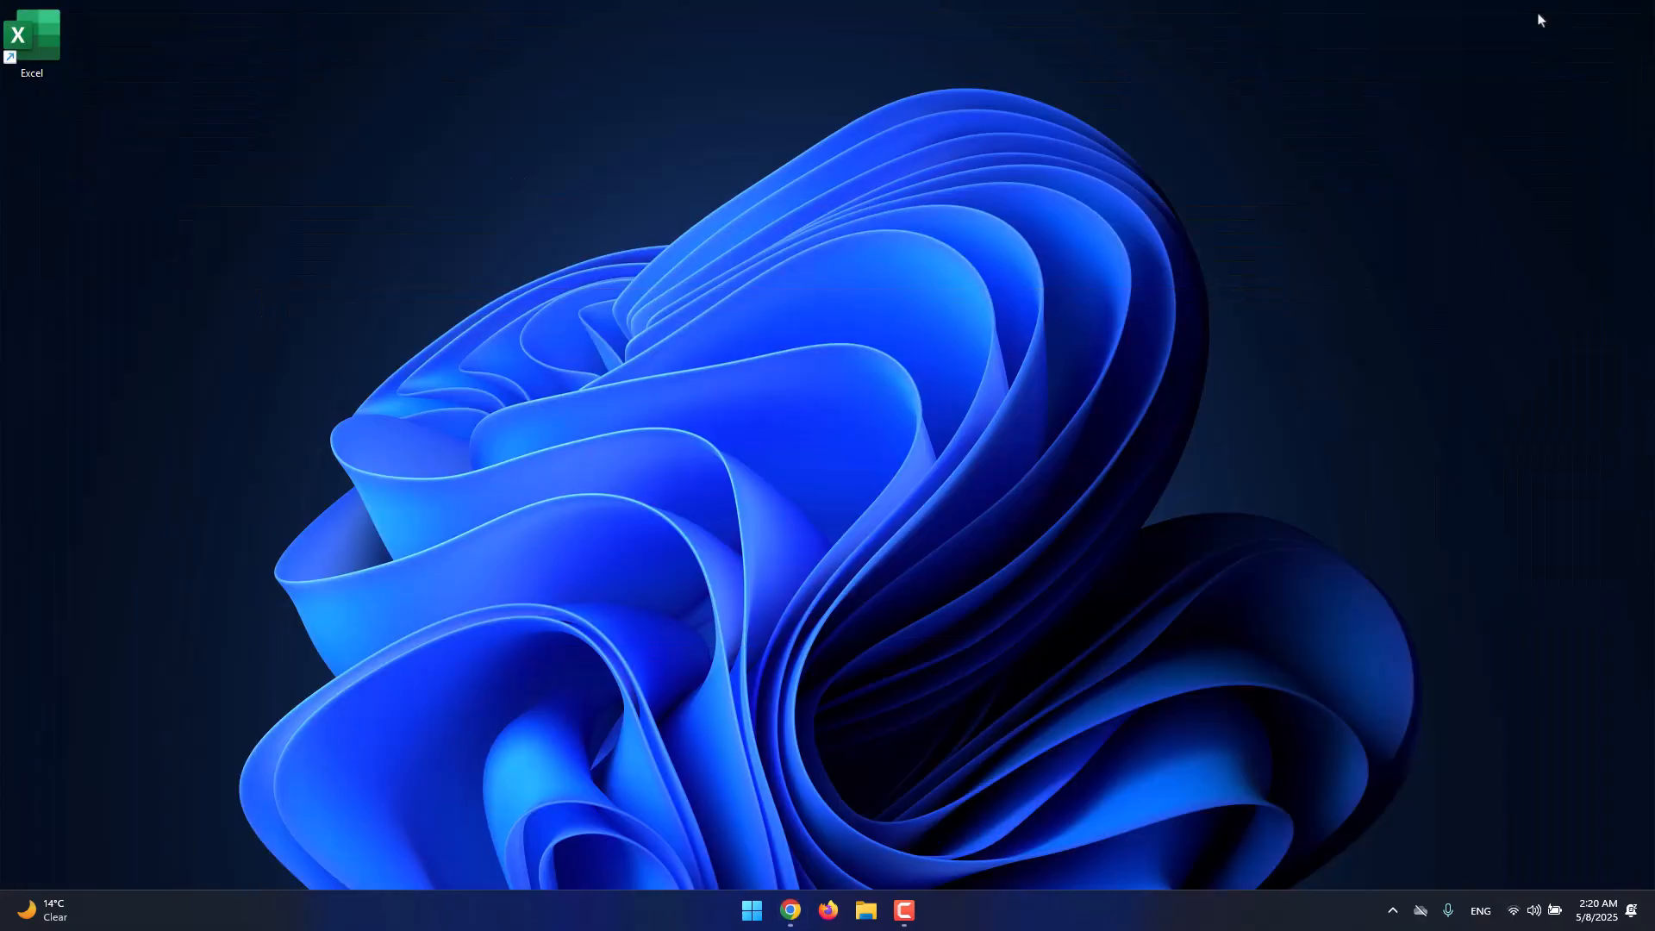
{"action": "double_click", "coordinate": [50, 54]}
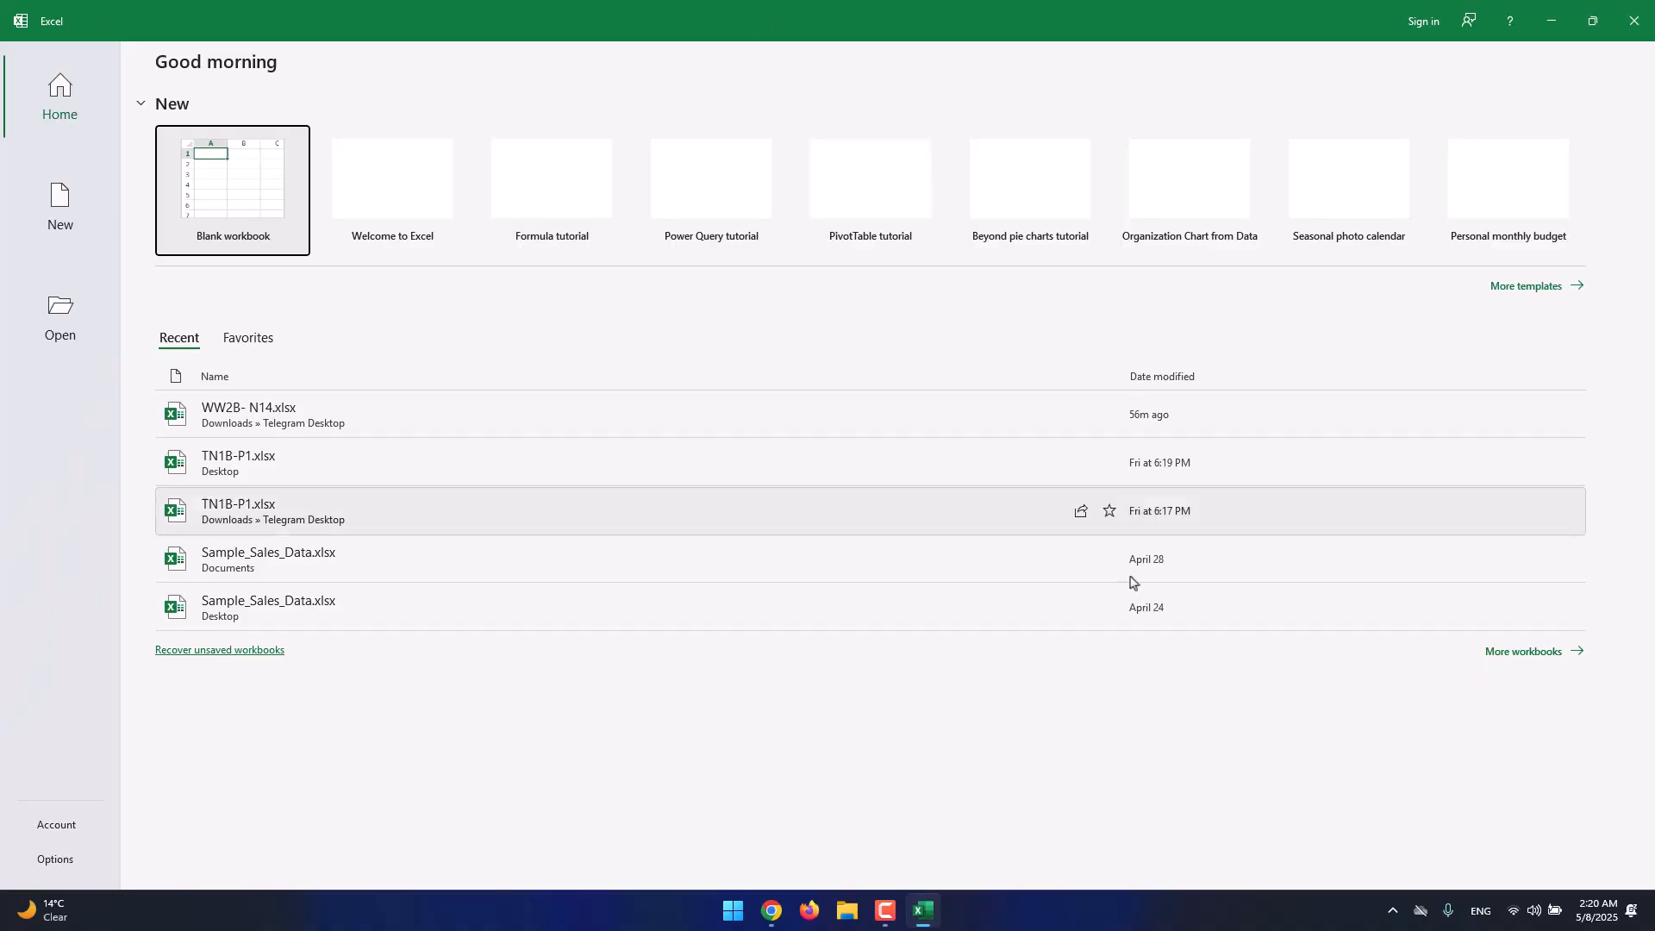
{"action": "left_click", "coordinate": [1088, 730]}
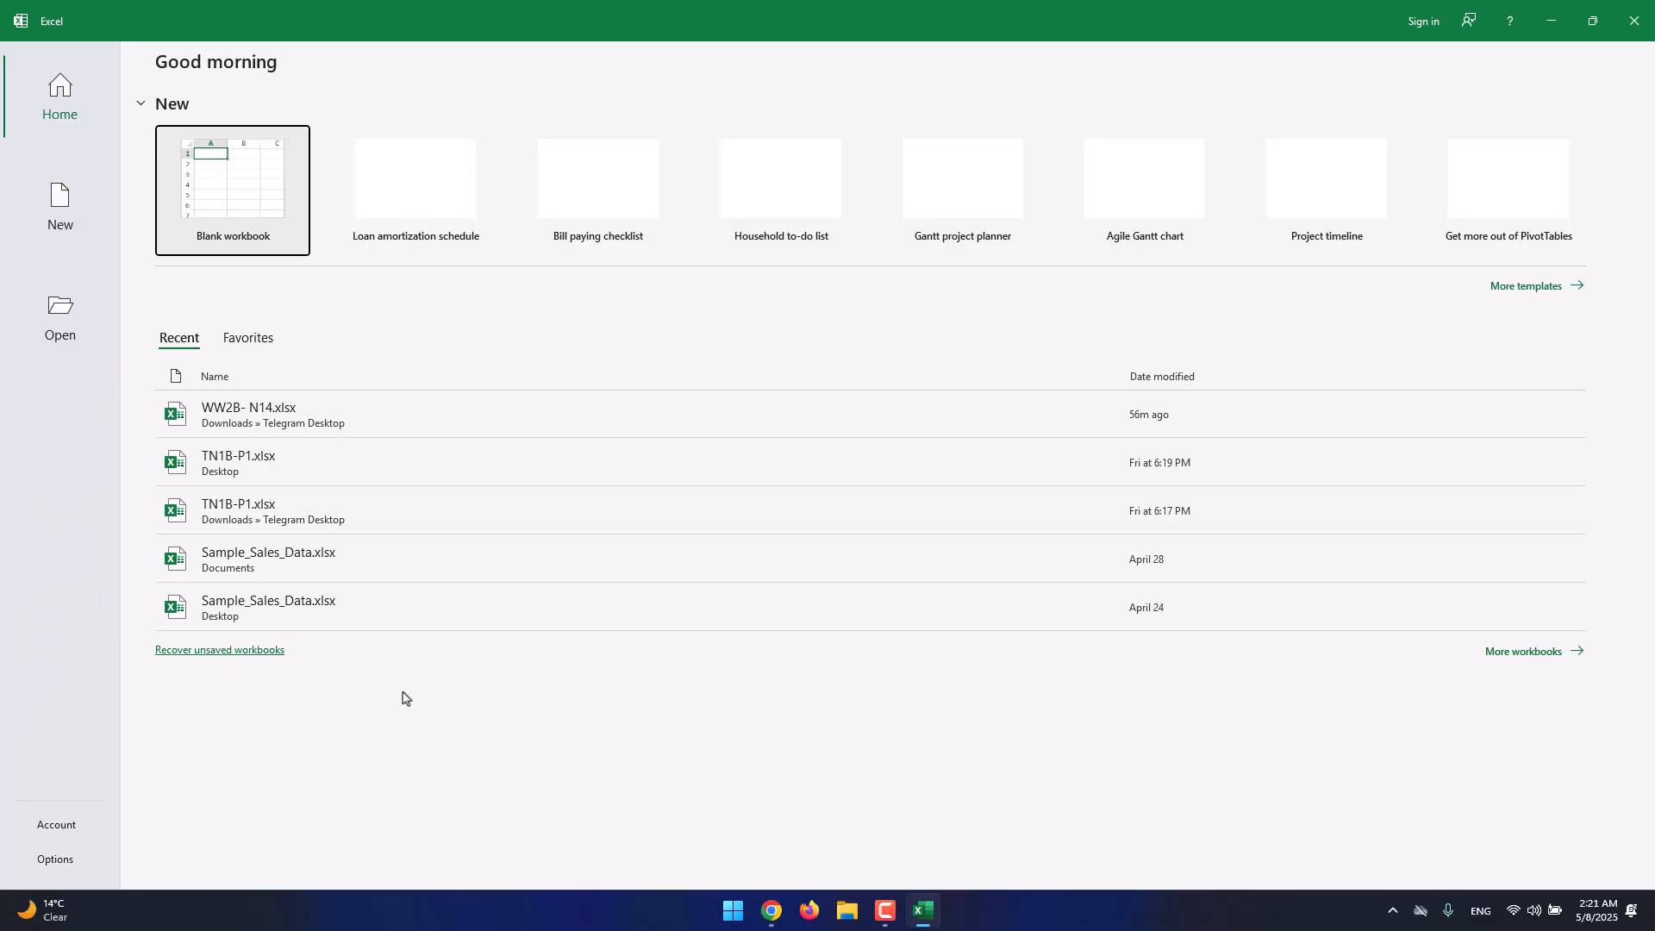
Set Excel's Office Theme to White in Options > General.
{"action": "left_click", "coordinate": [81, 867]}
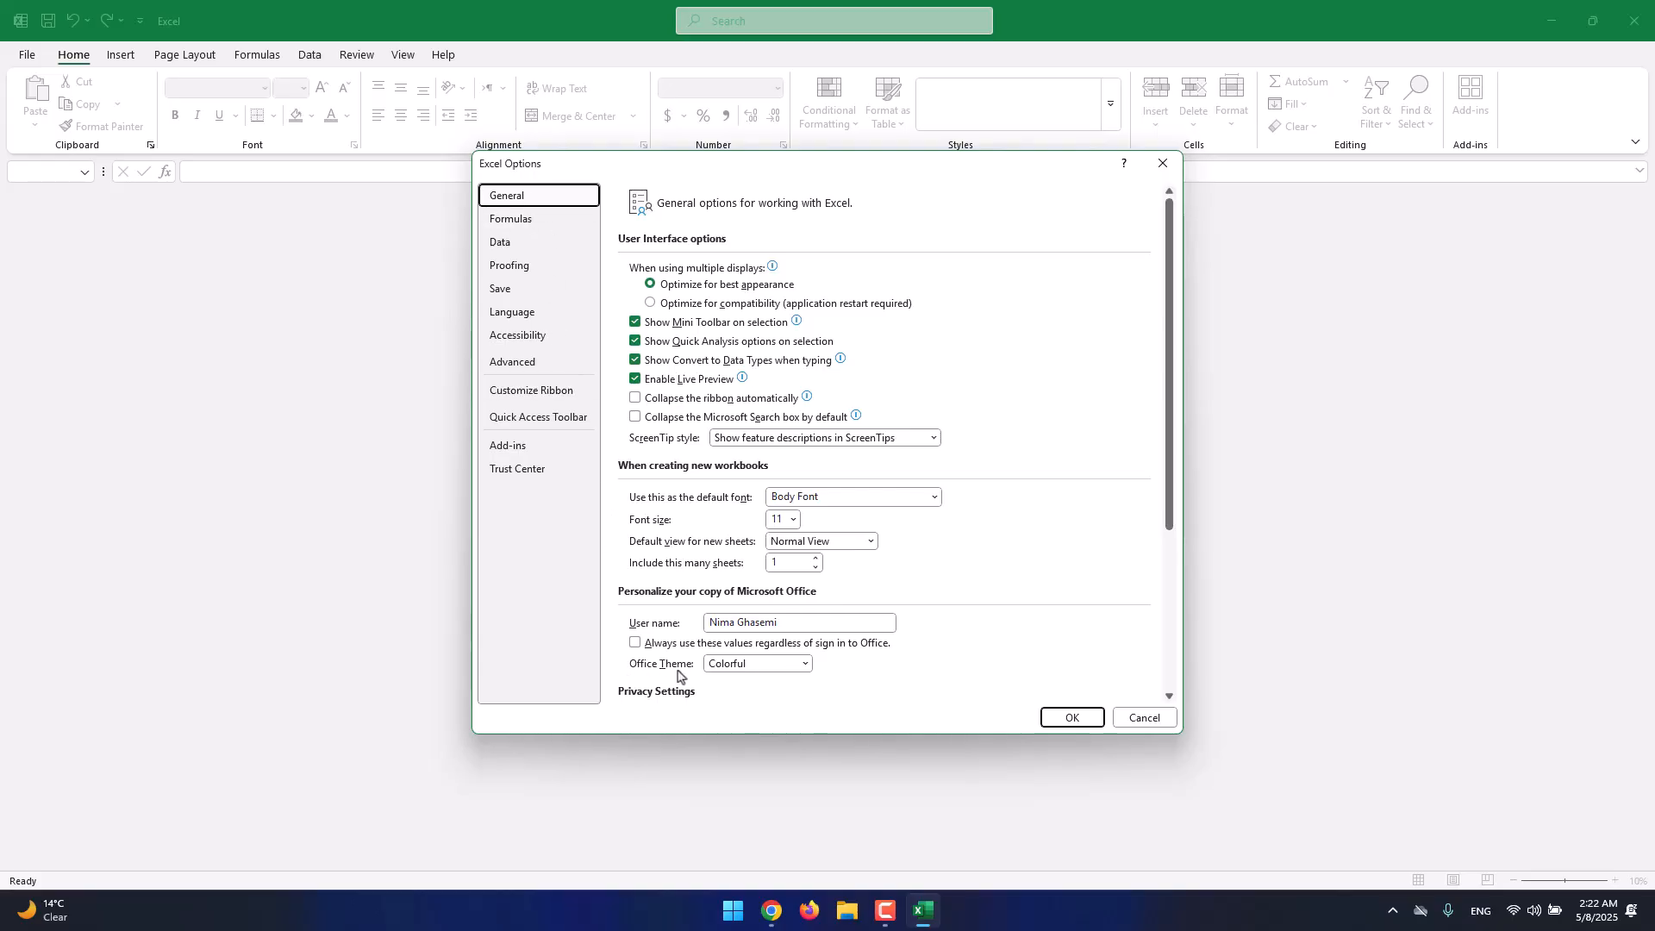
{"action": "left_click", "coordinate": [763, 668]}
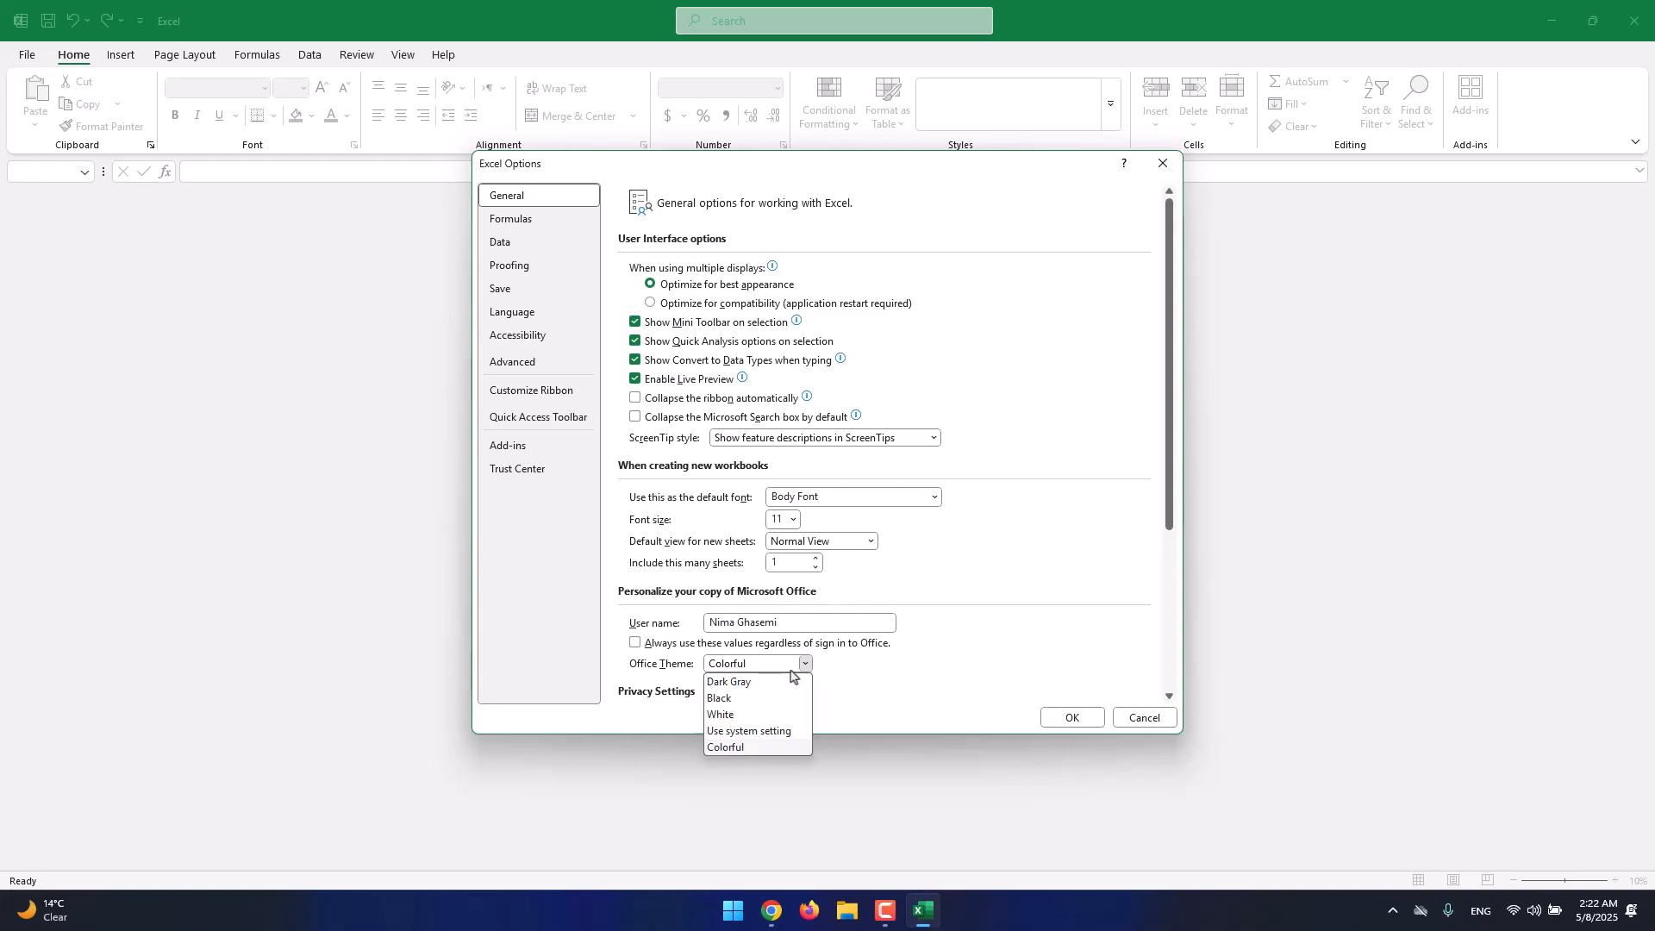
{"action": "left_click", "coordinate": [767, 733]}
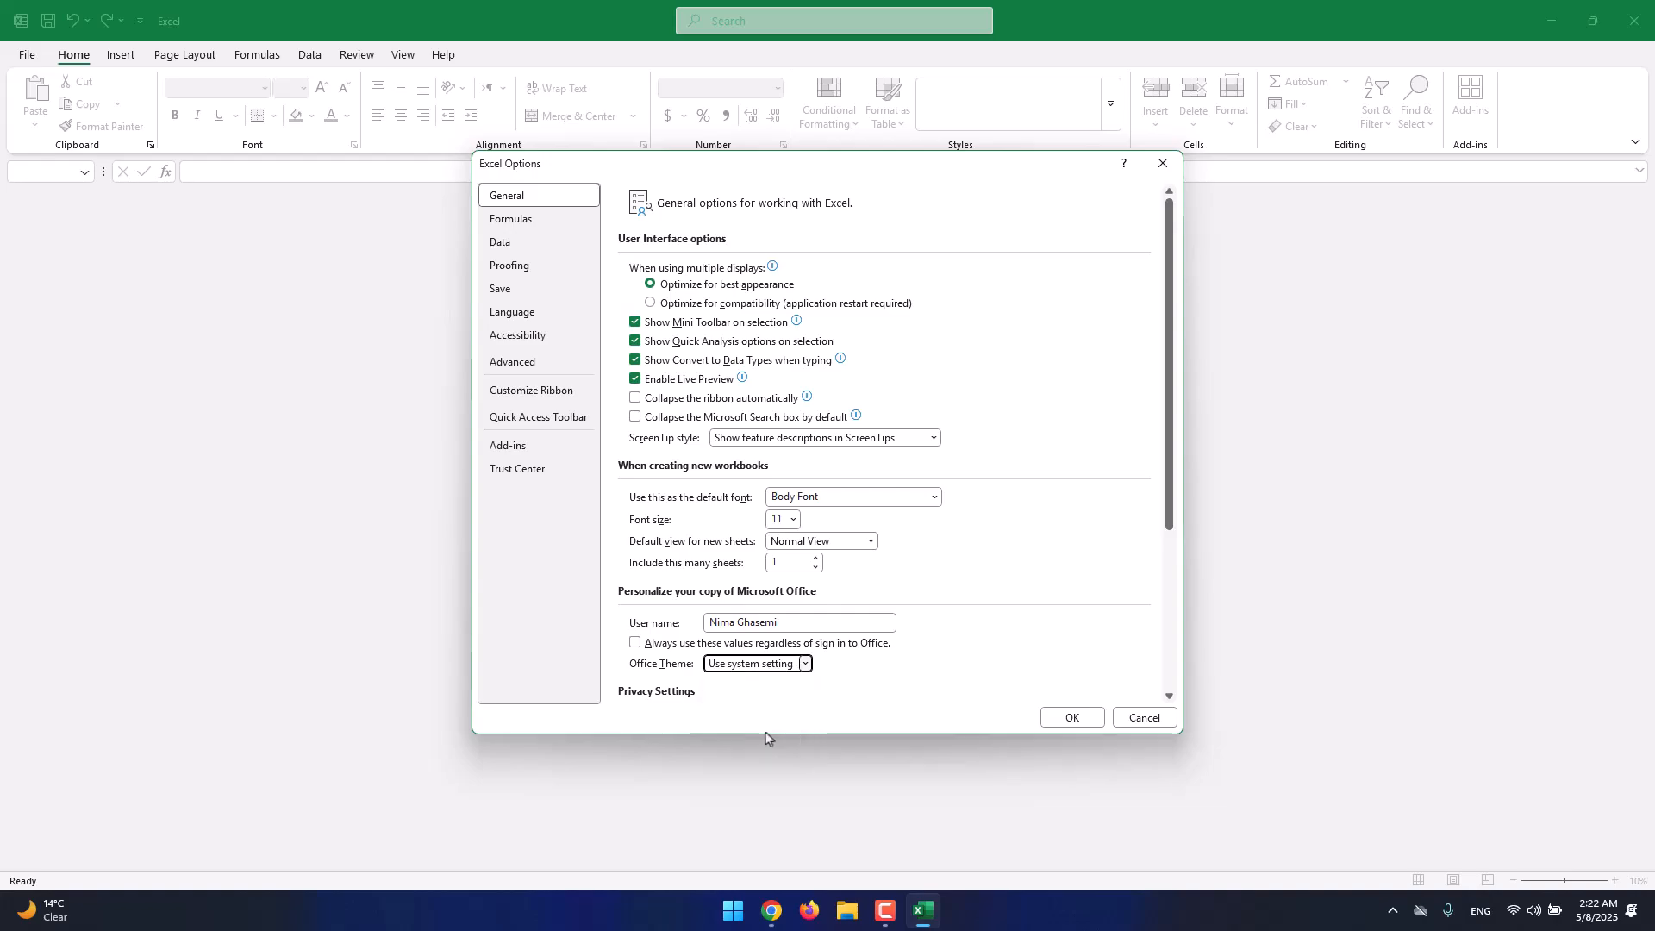
{"action": "left_click", "coordinate": [776, 675]}
{"action": "left_click", "coordinate": [774, 731]}
{"action": "left_click", "coordinate": [772, 675]}
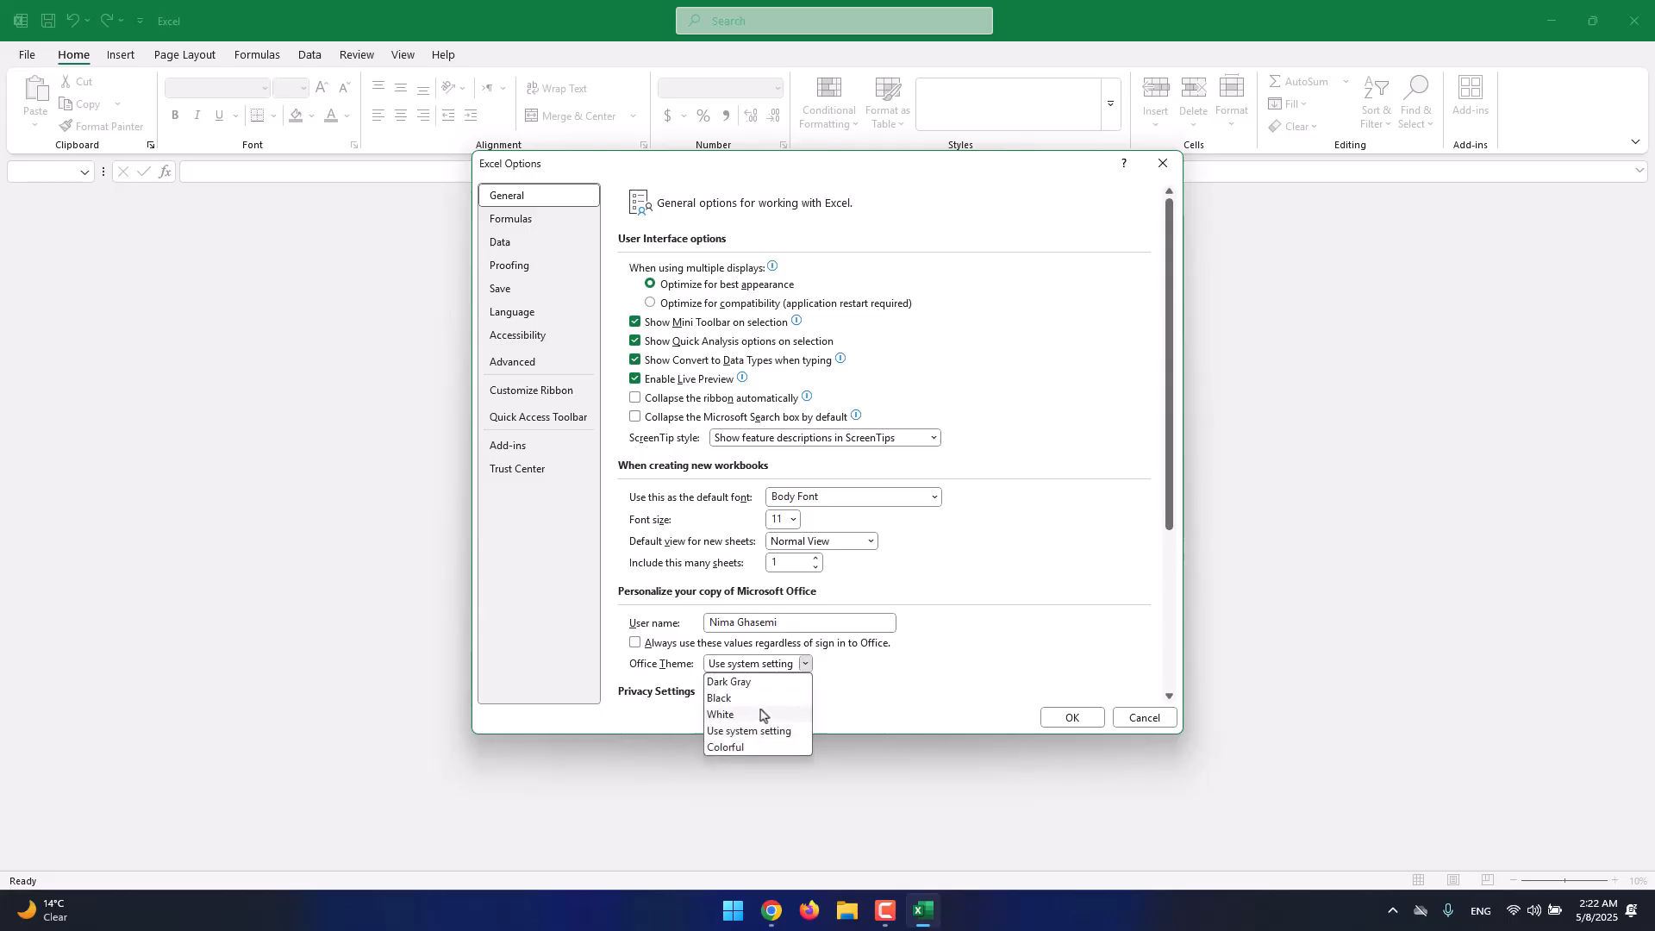
{"action": "left_click", "coordinate": [763, 724]}
{"action": "left_click", "coordinate": [1071, 717]}
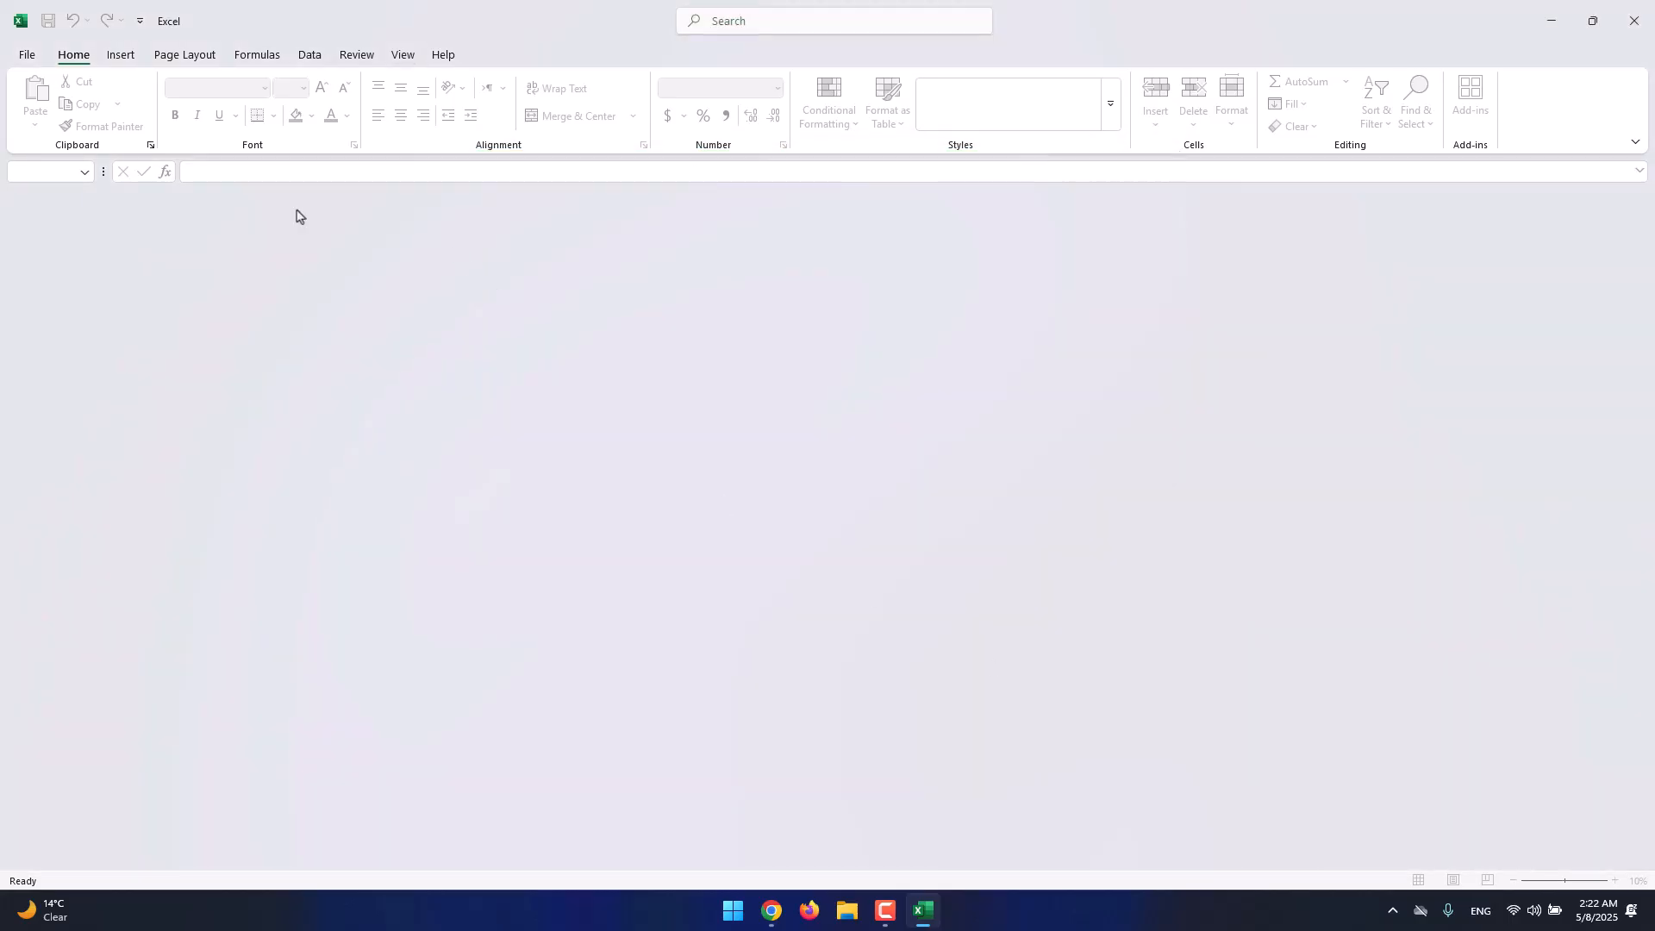
{"action": "left_click", "coordinate": [26, 55]}
Change the Office Theme to Black and return to the File home page.
{"action": "left_click", "coordinate": [71, 857]}
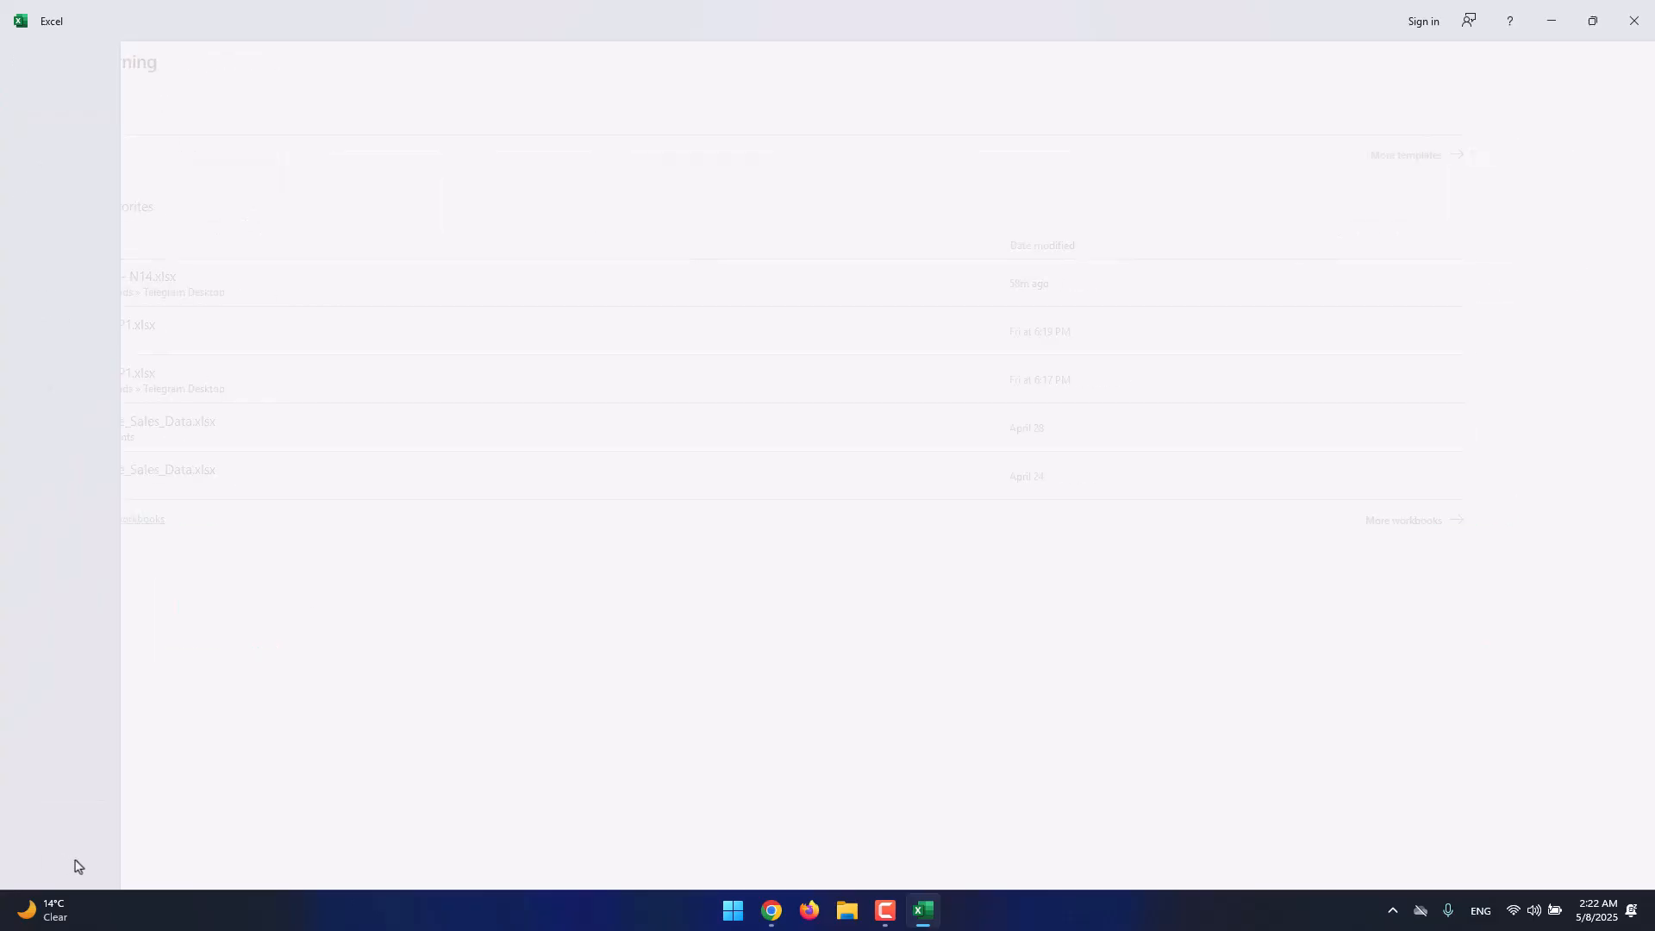
{"action": "left_click", "coordinate": [788, 663]}
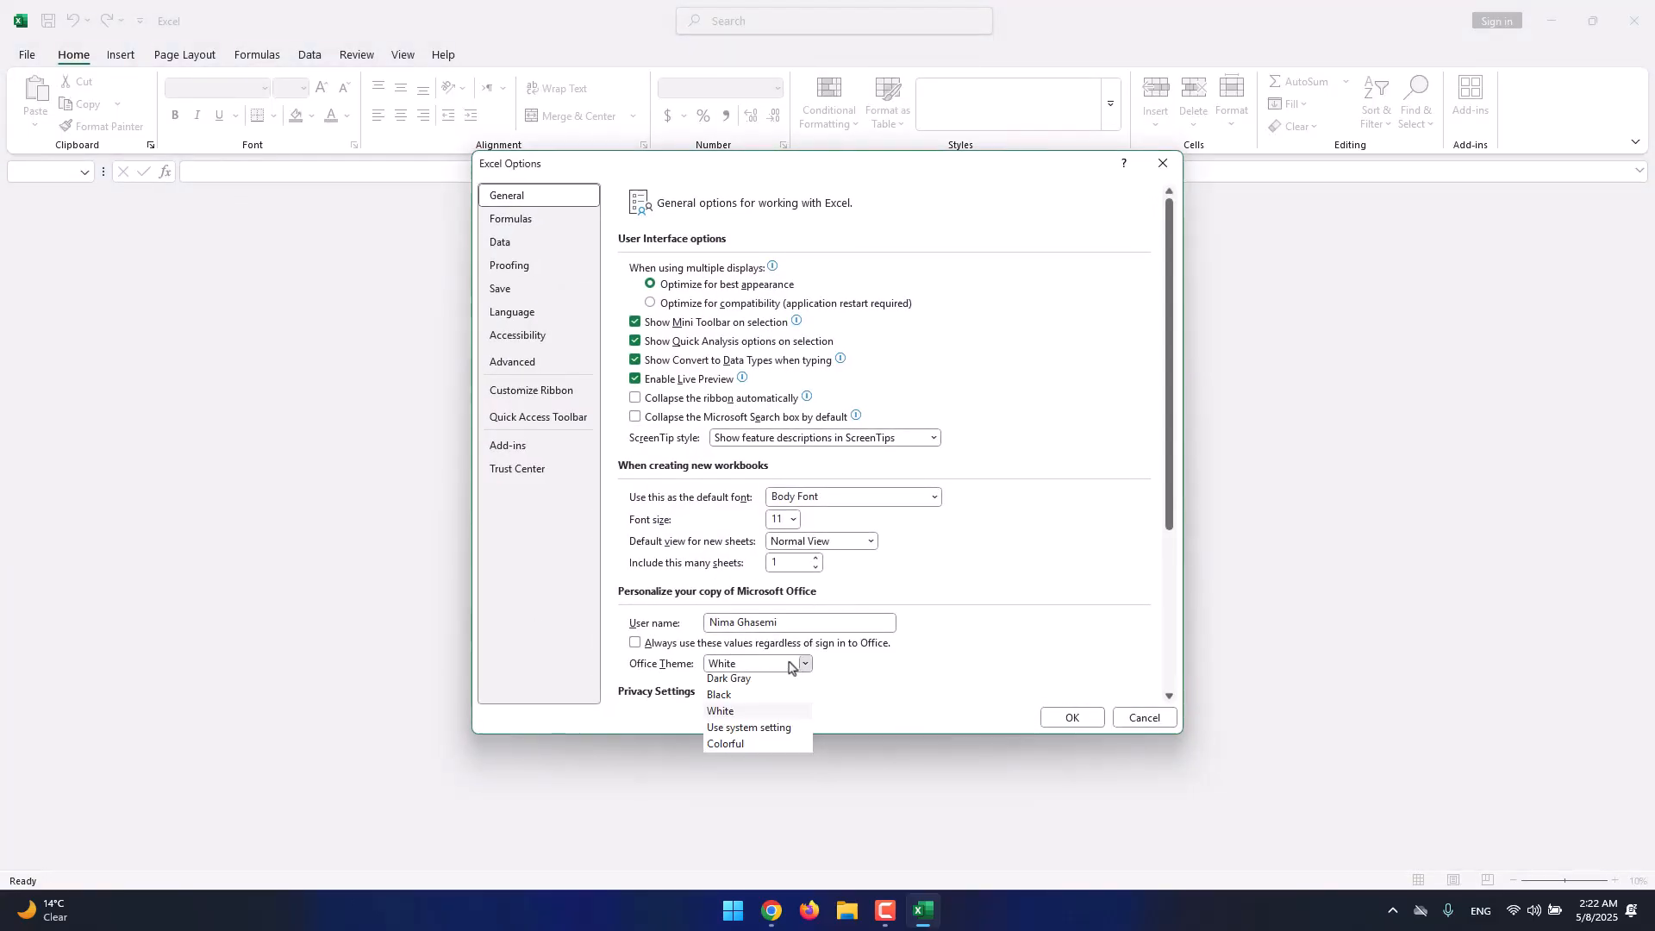
{"action": "left_click", "coordinate": [748, 694]}
{"action": "left_click", "coordinate": [1069, 716]}
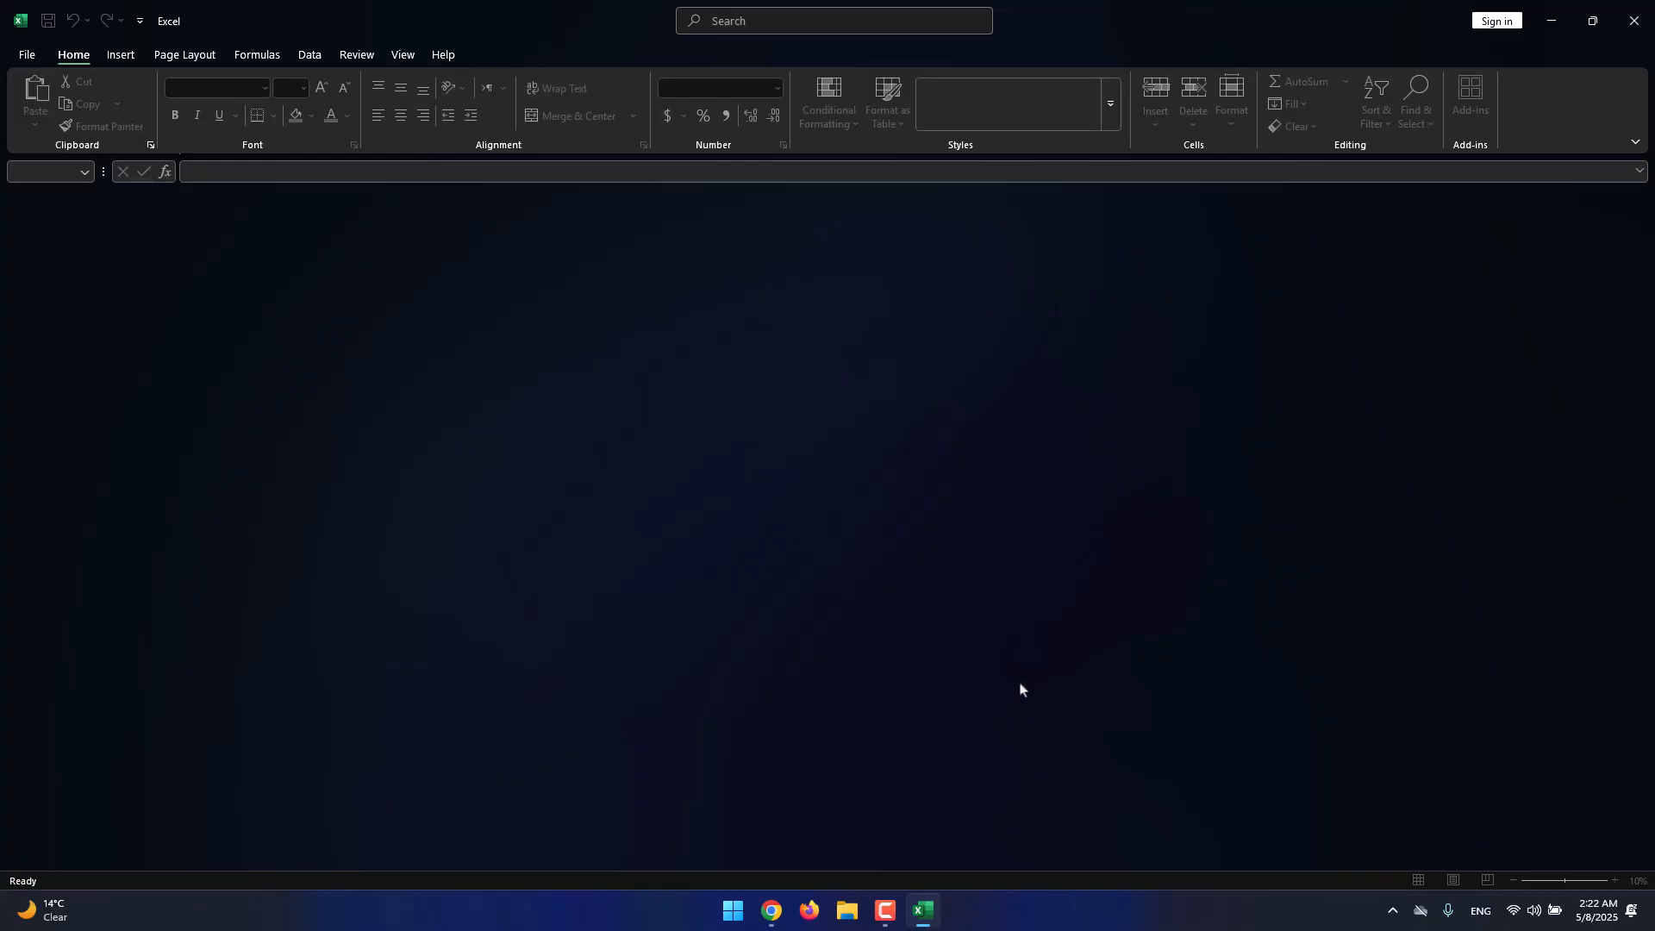
{"action": "left_click", "coordinate": [25, 57]}
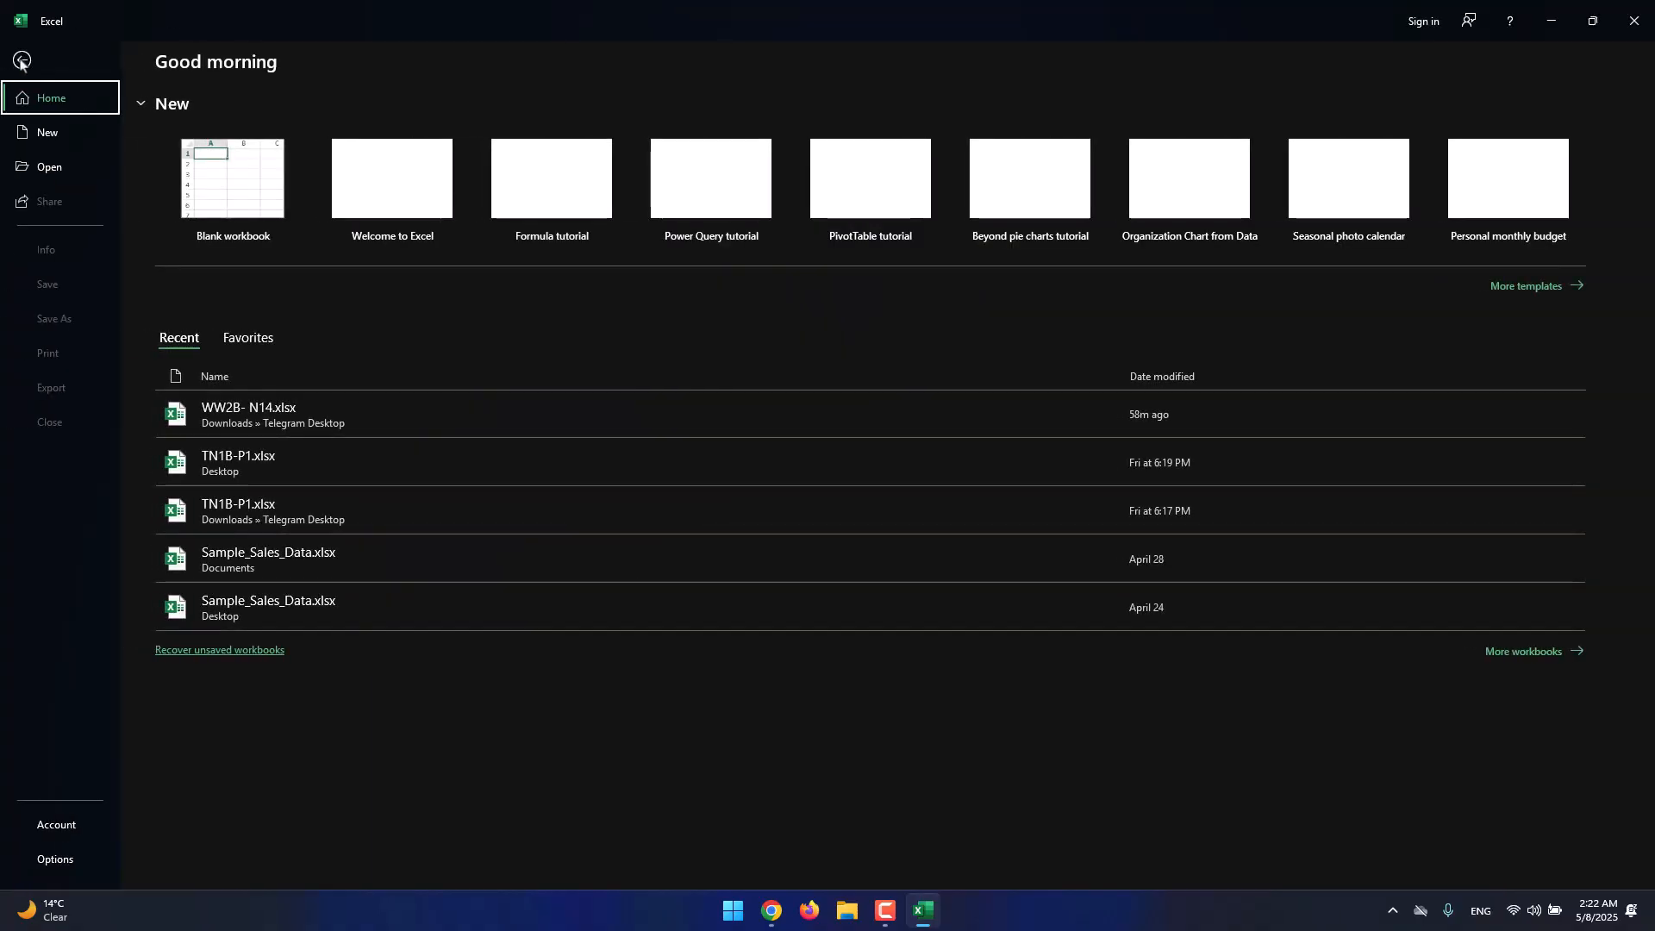
Set the Office Theme back to Colorful in Excel Options and return to the File home page.
{"action": "left_click", "coordinate": [55, 861]}
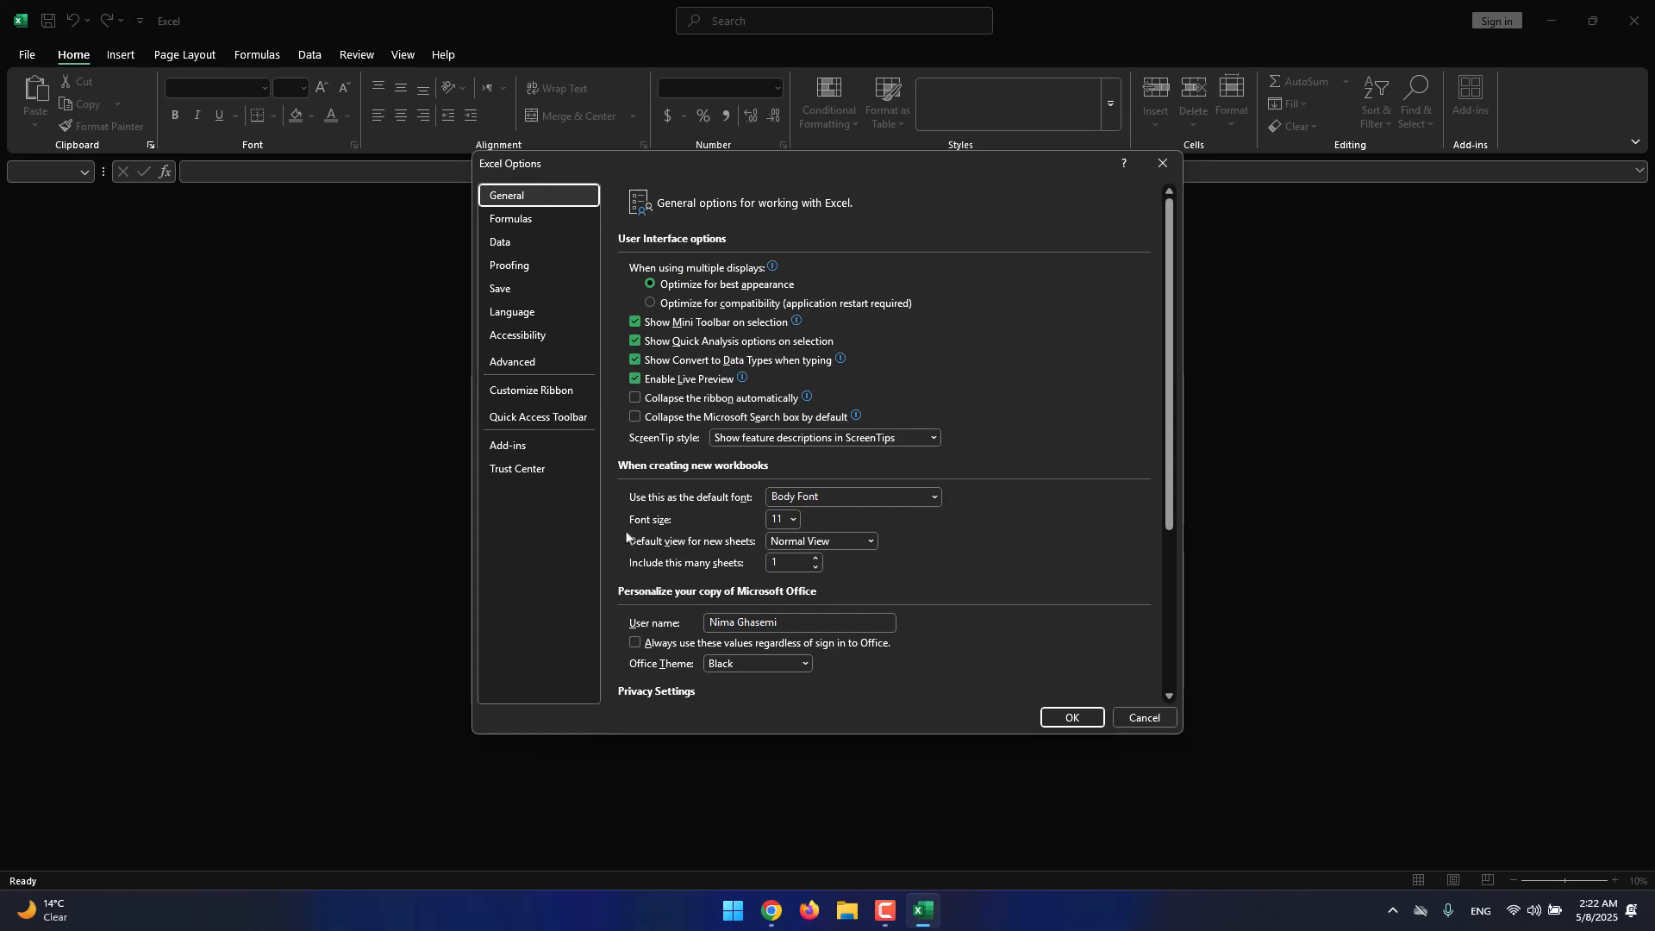
{"action": "left_click", "coordinate": [1164, 163]}
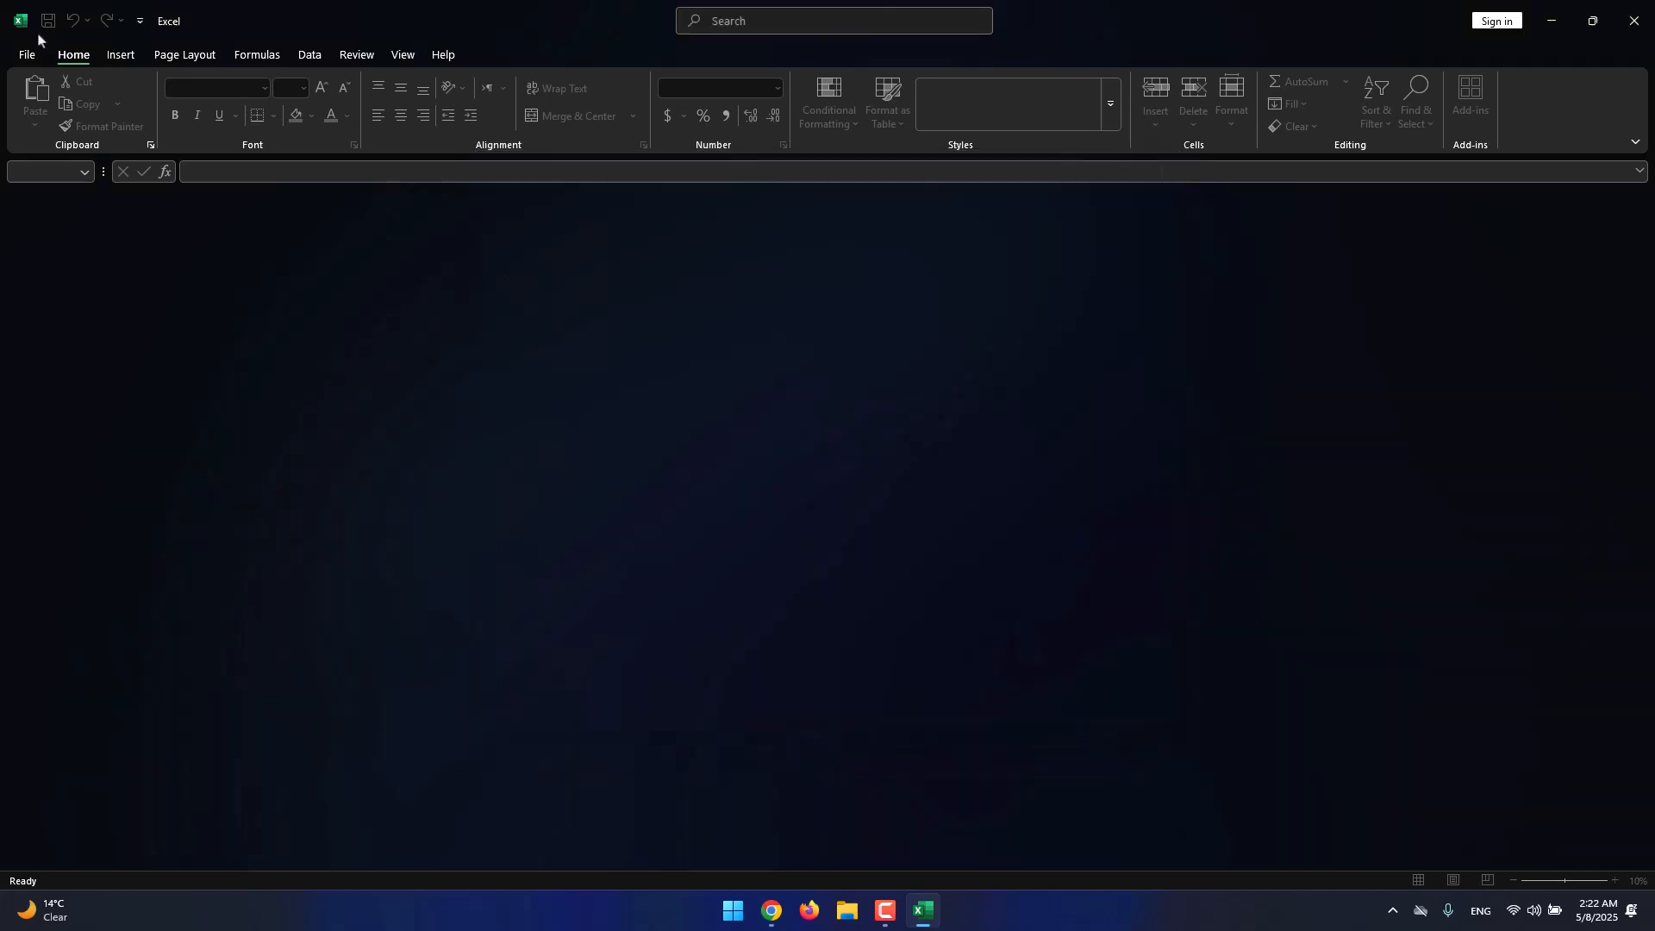
{"action": "left_click", "coordinate": [27, 57]}
{"action": "left_click", "coordinate": [57, 863]}
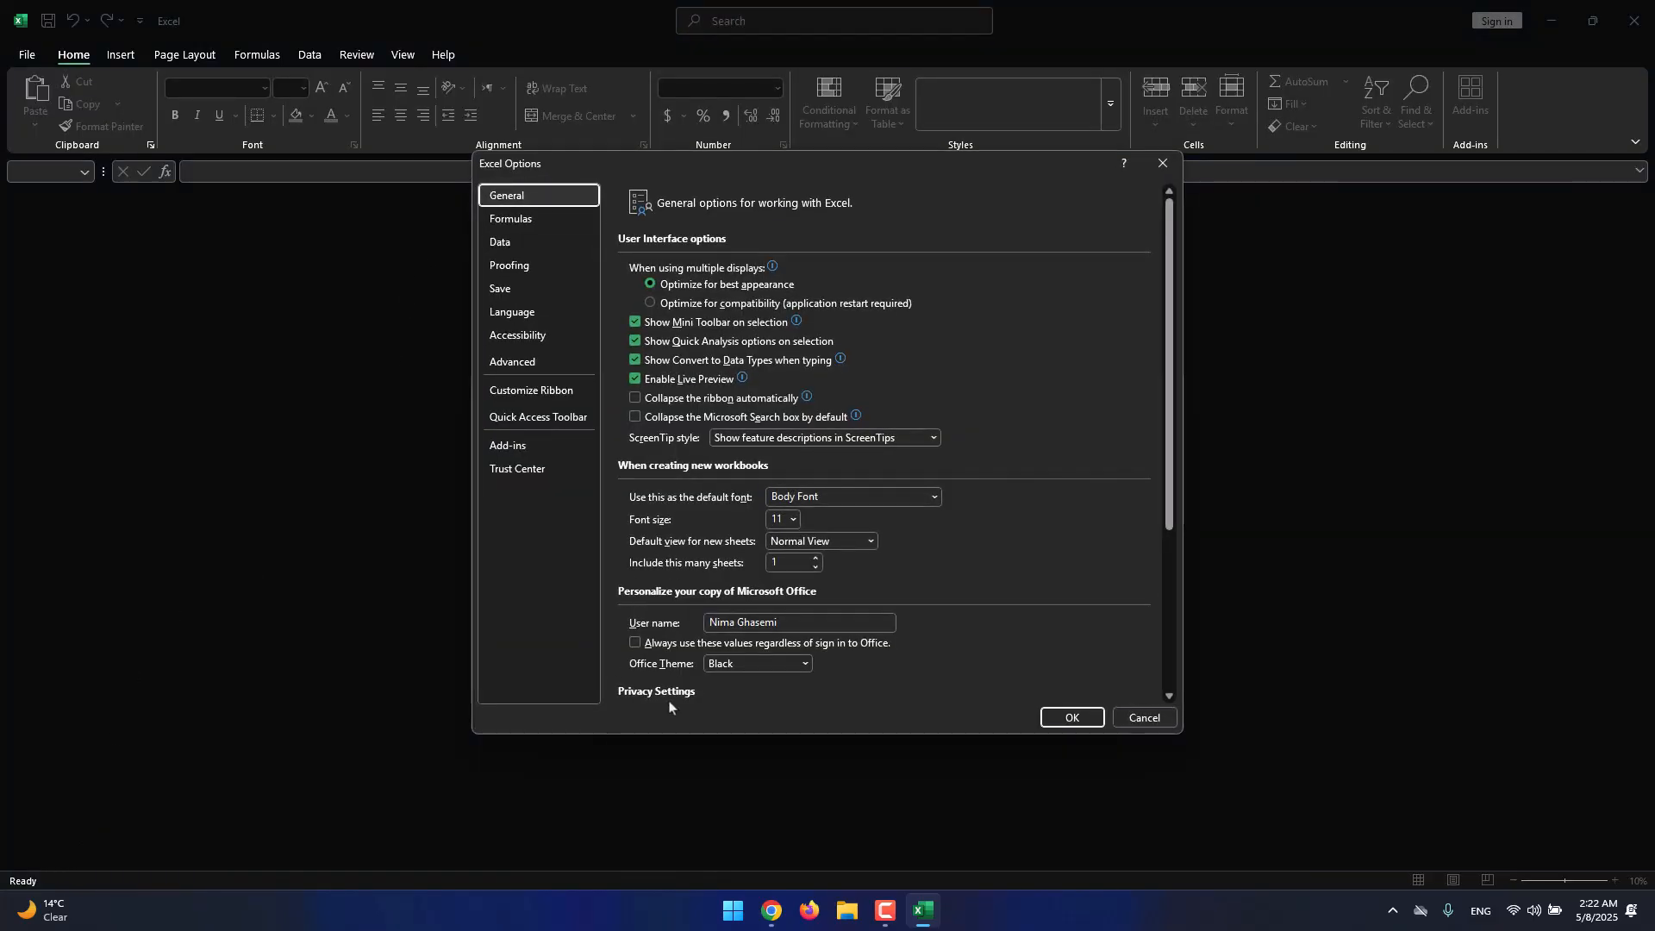
{"action": "left_click", "coordinate": [720, 663]}
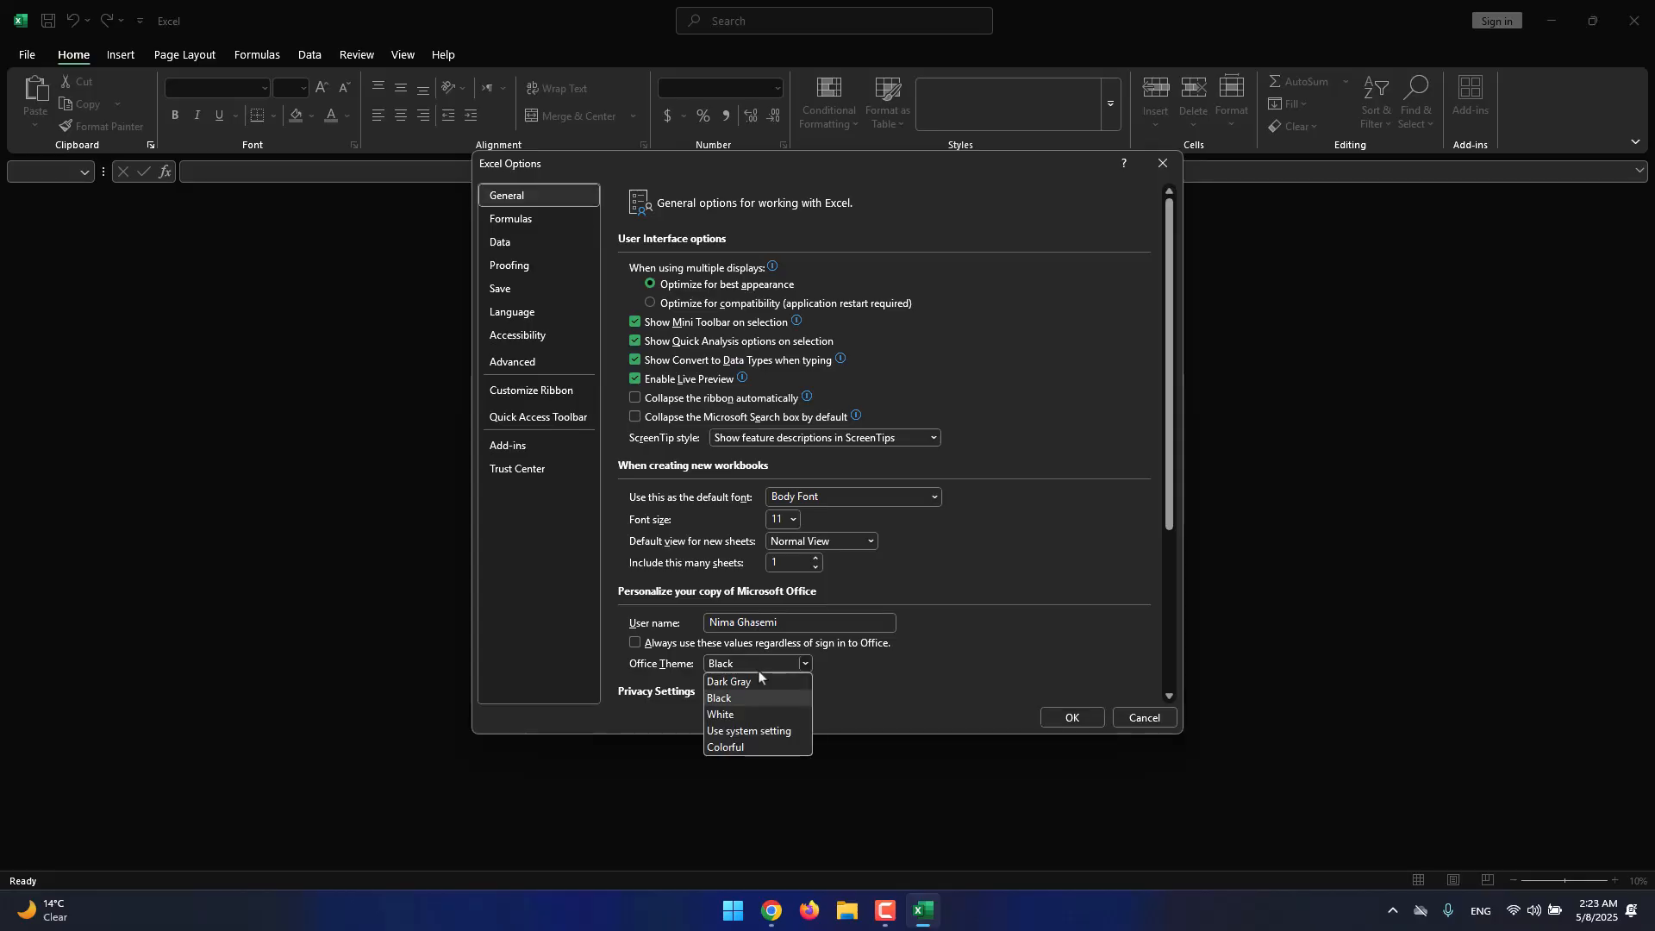
{"action": "left_click", "coordinate": [763, 746]}
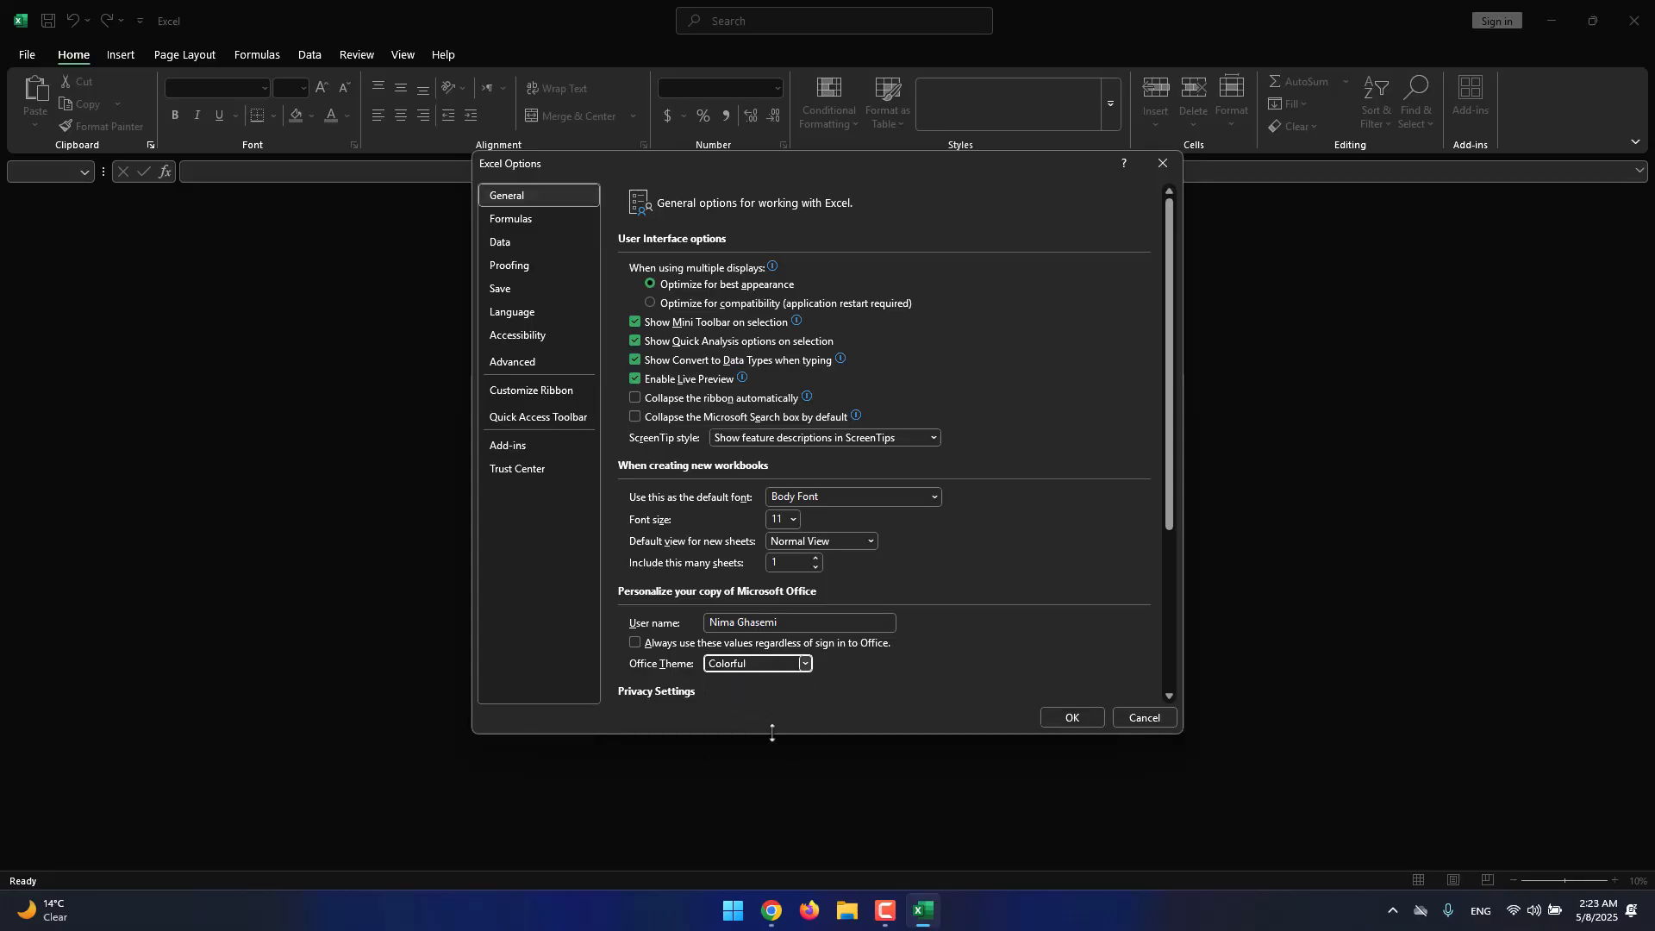
{"action": "left_click", "coordinate": [1067, 719]}
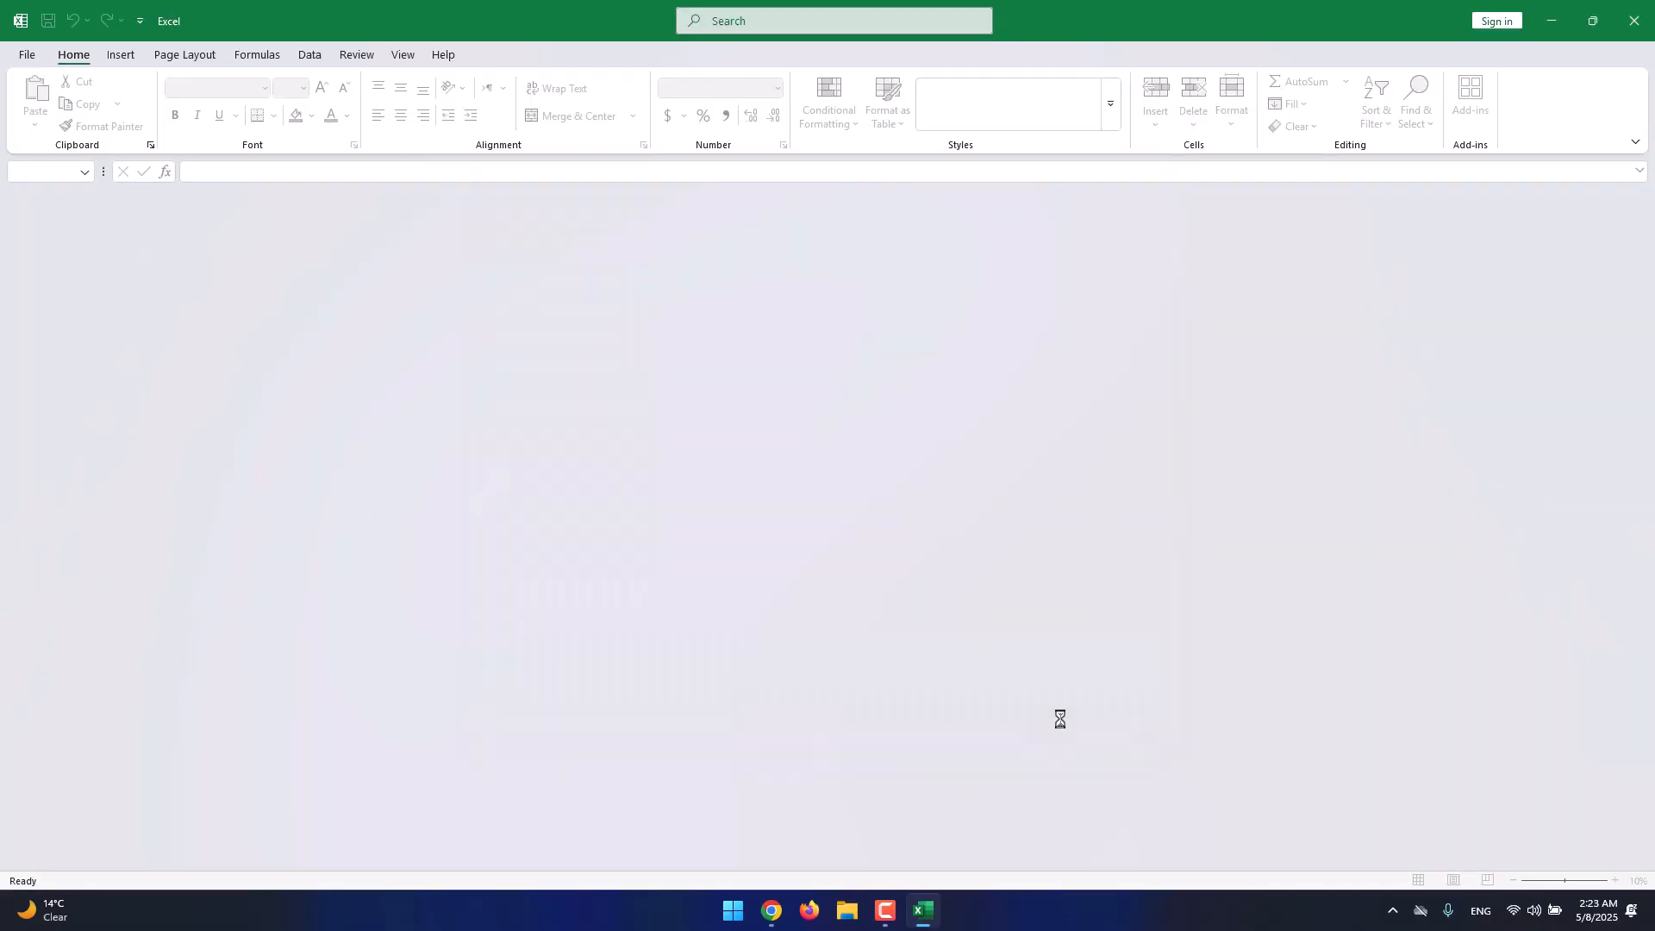
{"action": "left_click", "coordinate": [28, 55]}
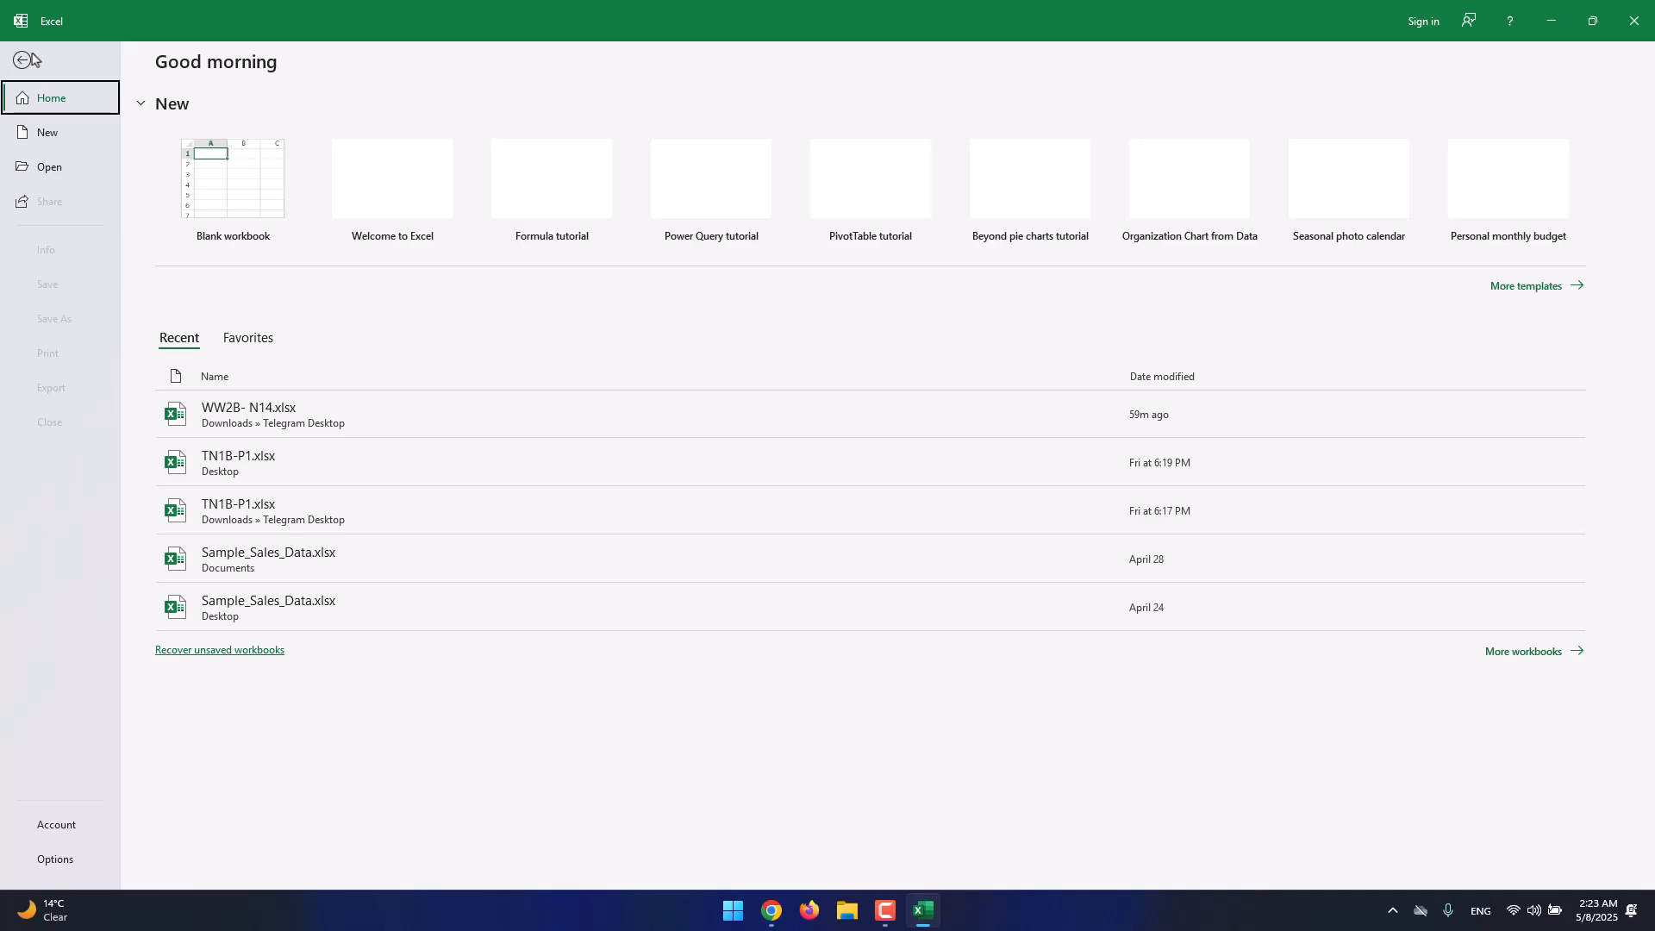
Create a new blank workbook, Book1, from the File home page.
{"action": "left_click", "coordinate": [273, 249]}
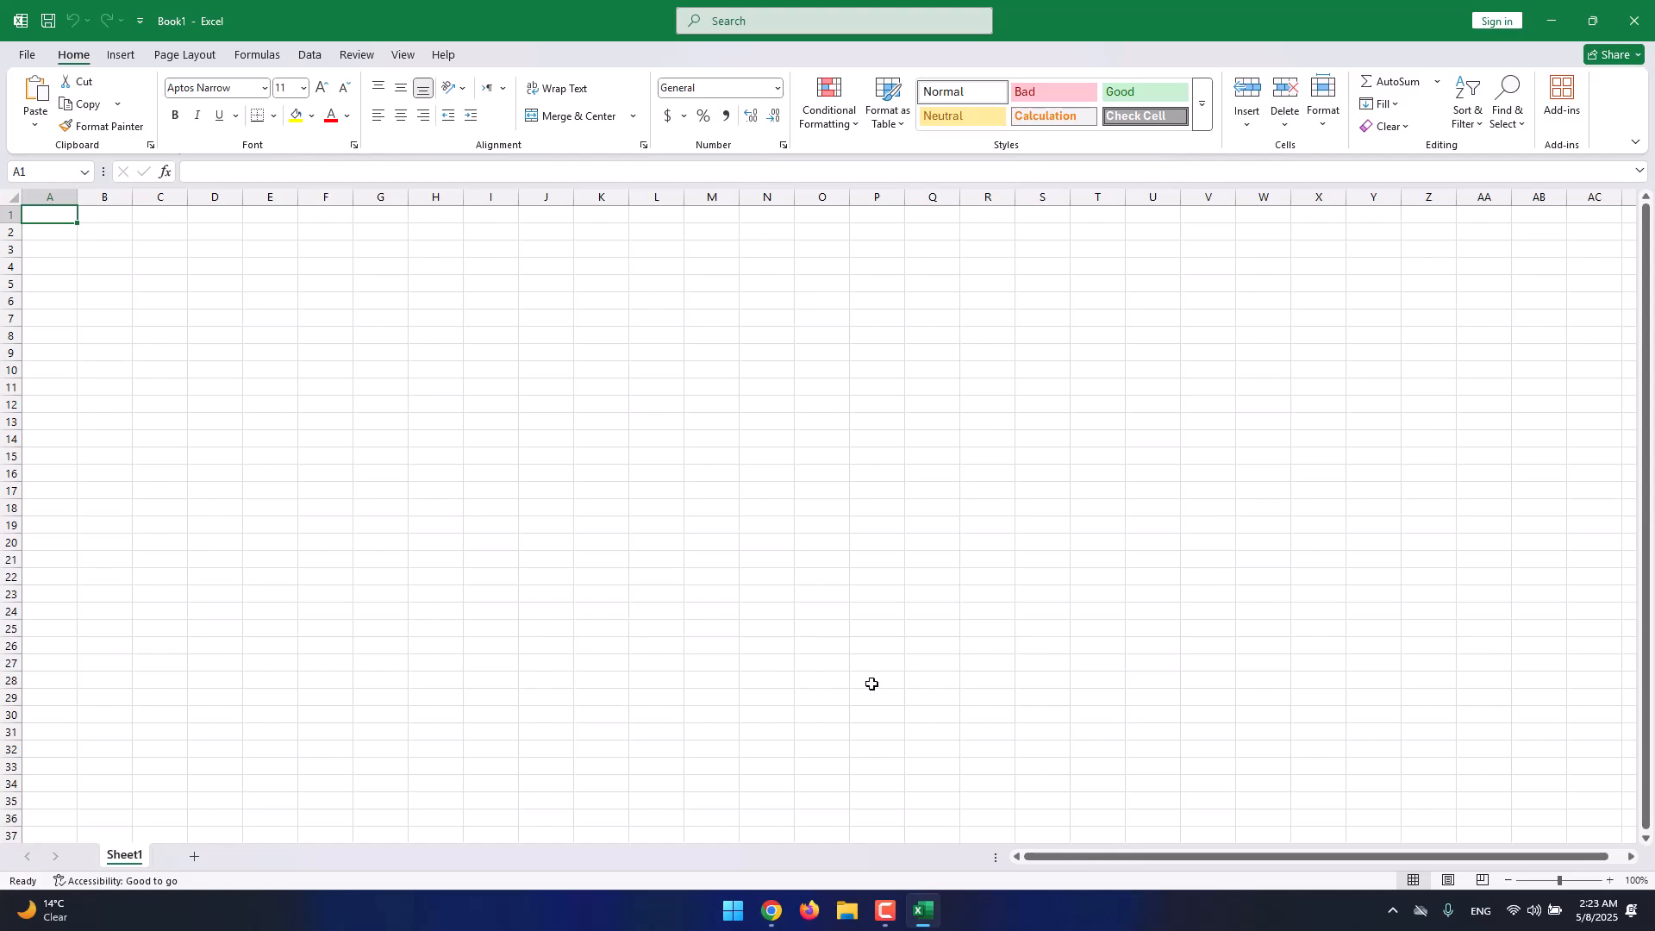
{"action": "left_click", "coordinate": [885, 910]}
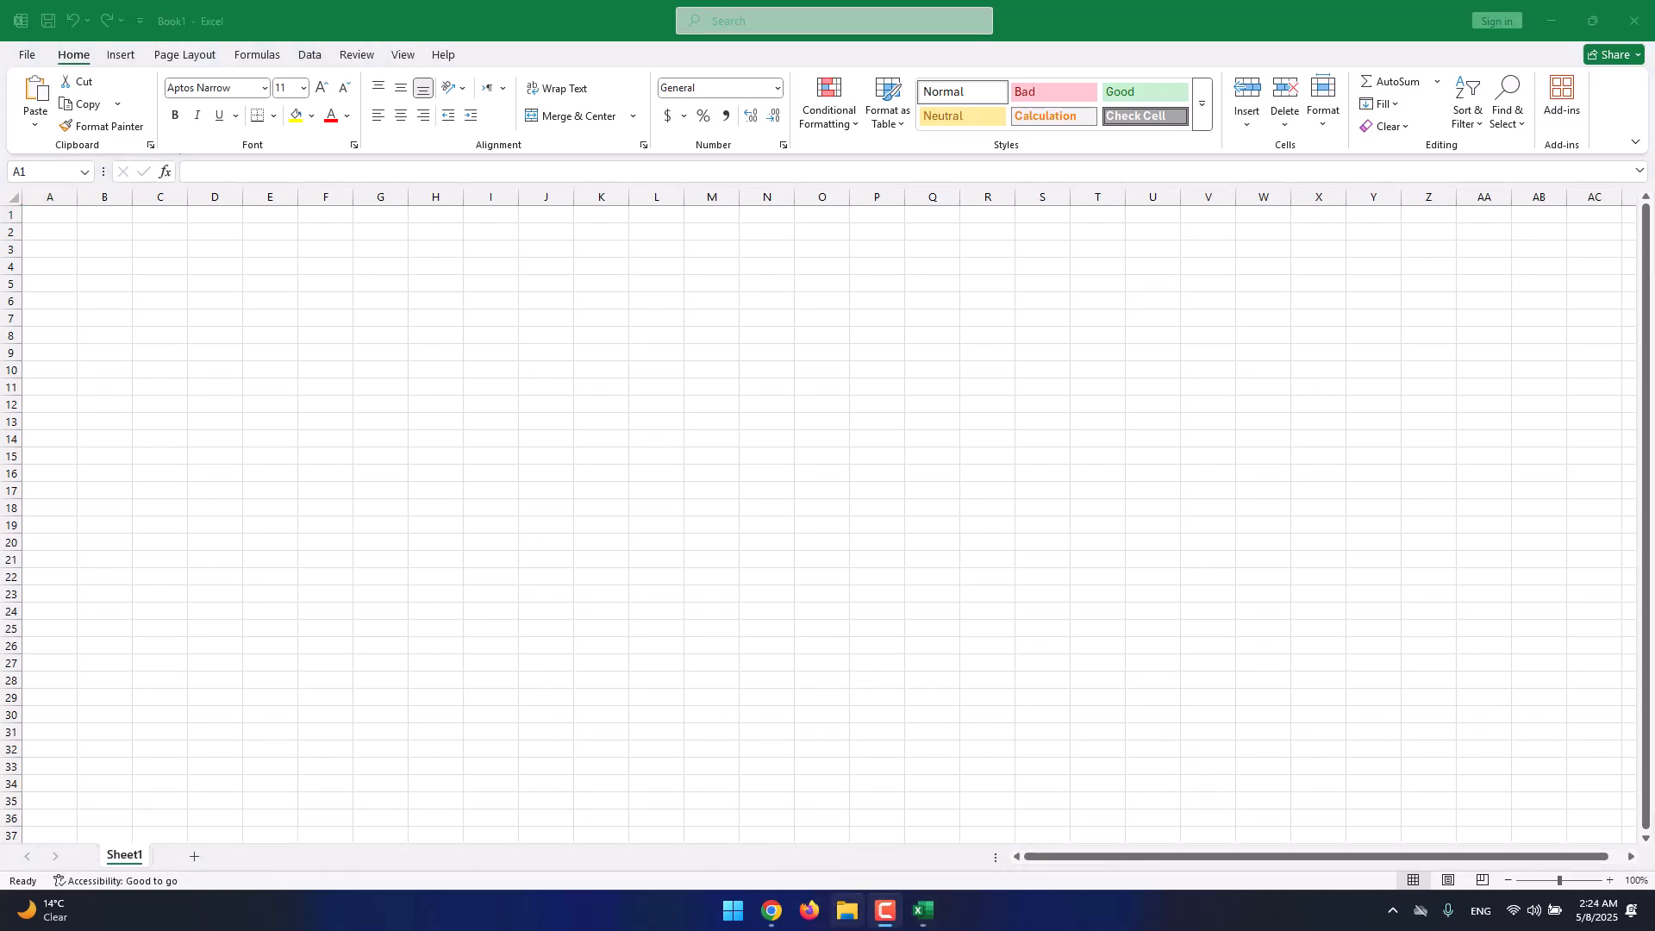
{"action": "left_click", "coordinate": [887, 915]}
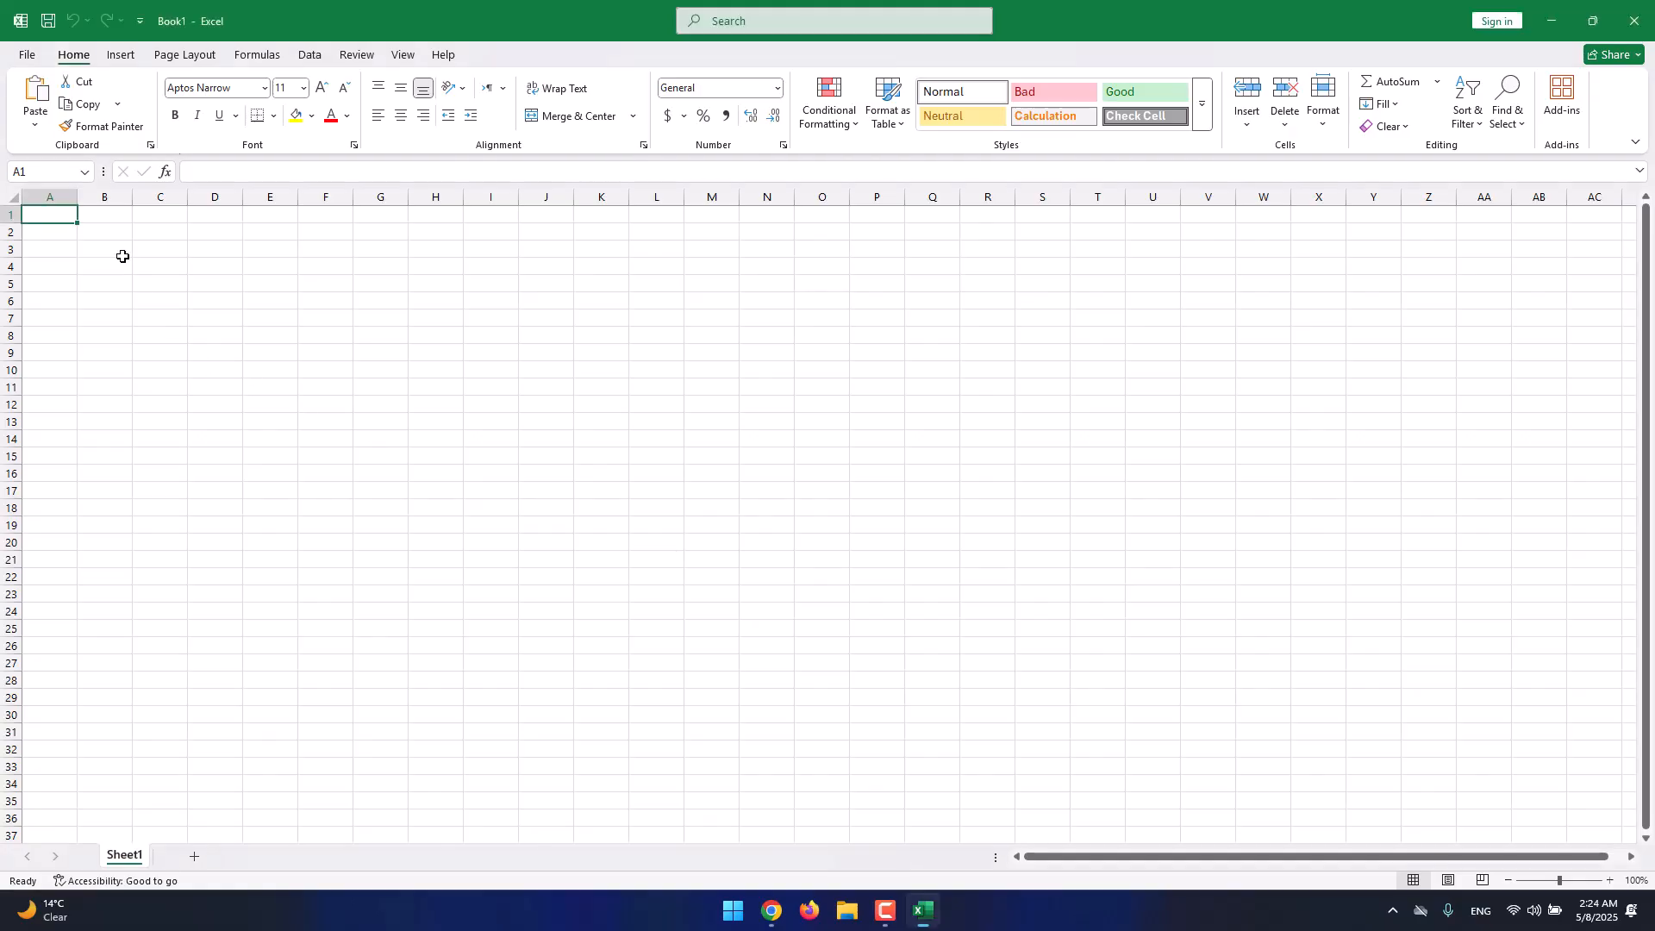
{"action": "left_click", "coordinate": [107, 213]}
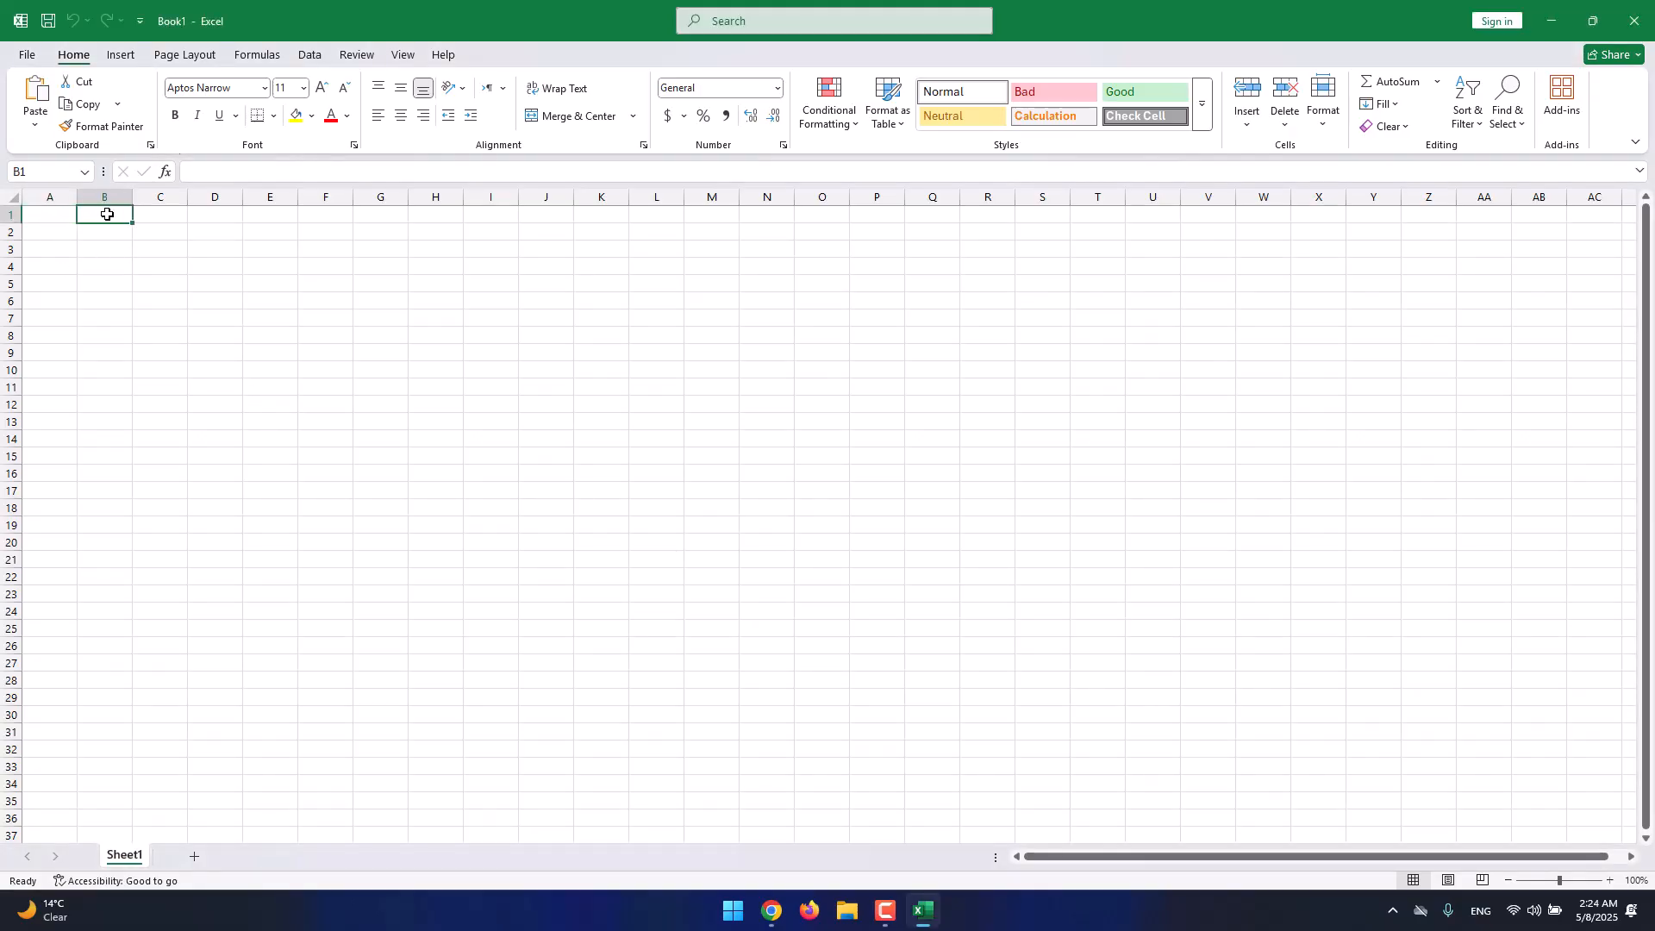
{"action": "left_click", "coordinate": [164, 221]}
{"action": "left_click", "coordinate": [209, 221]}
{"action": "left_click", "coordinate": [270, 217]}
{"action": "left_click", "coordinate": [324, 217]}
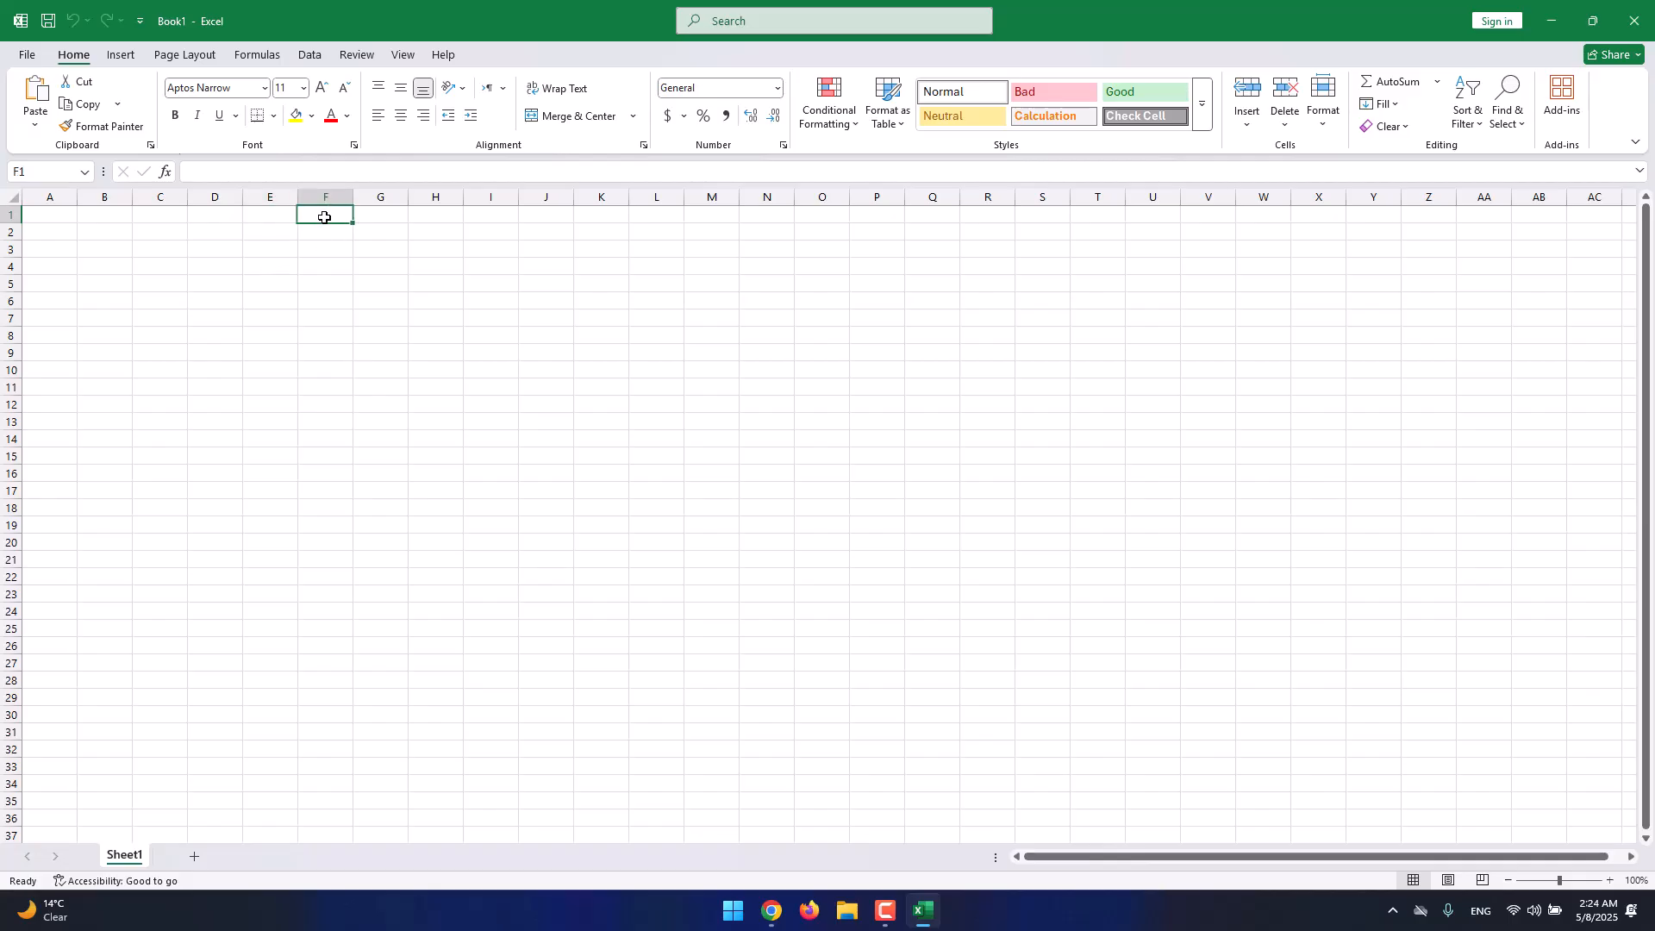
{"action": "left_click", "coordinate": [414, 266]}
{"action": "left_click", "coordinate": [387, 287]}
{"action": "left_click", "coordinate": [313, 250]}
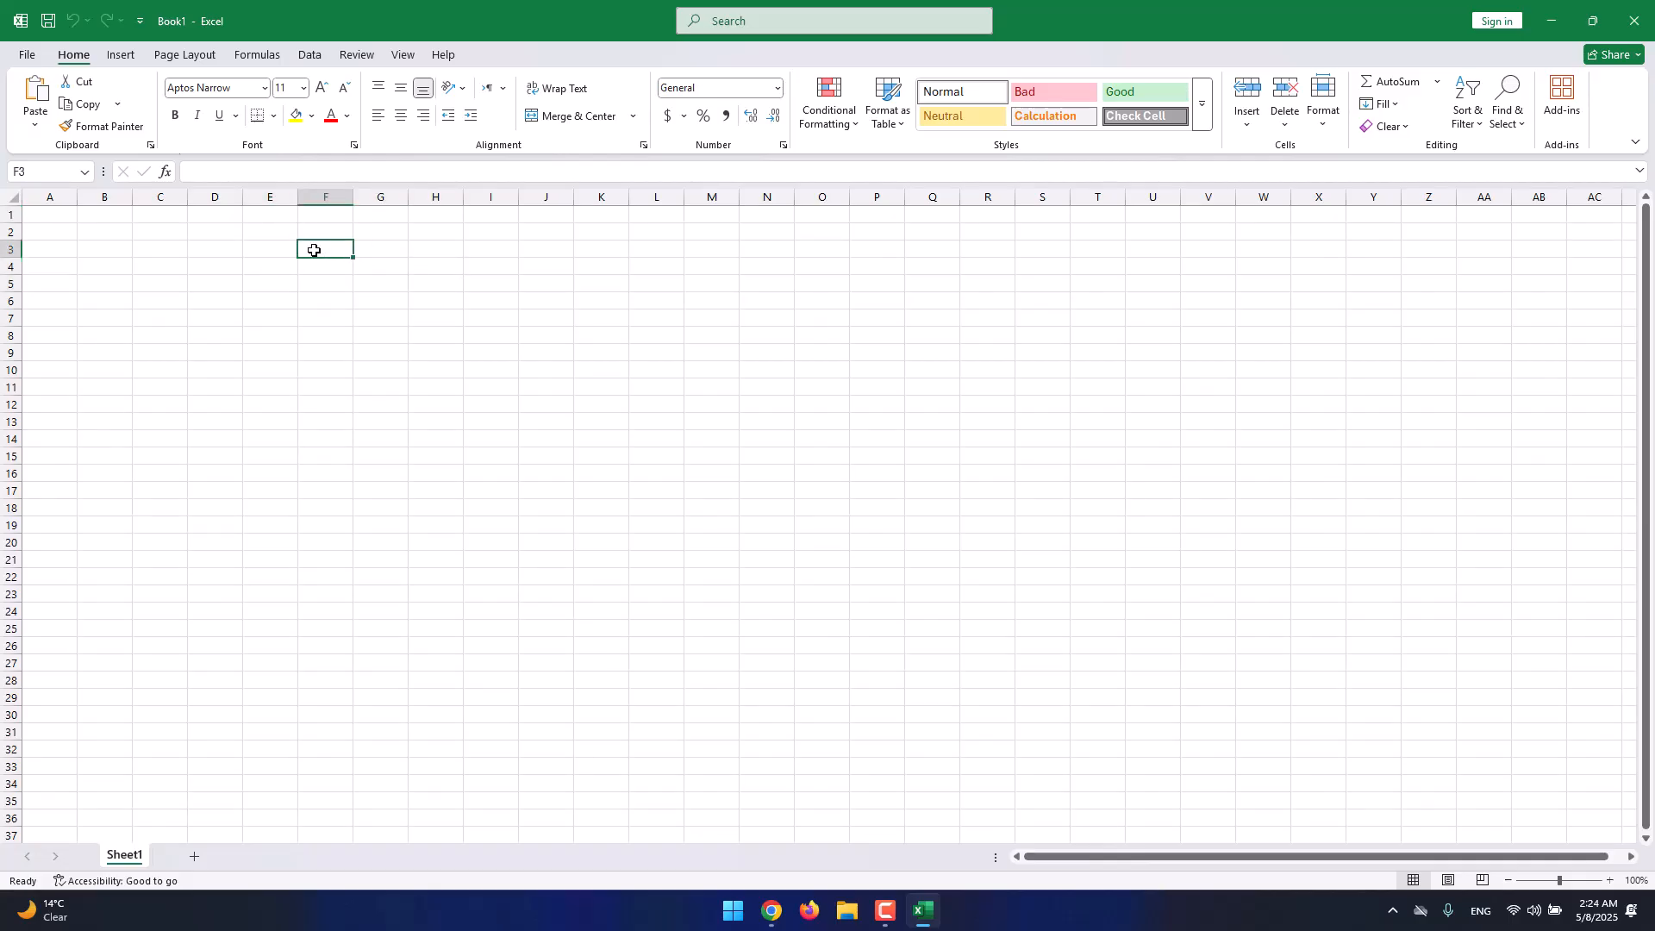
{"action": "left_click", "coordinate": [71, 222]}
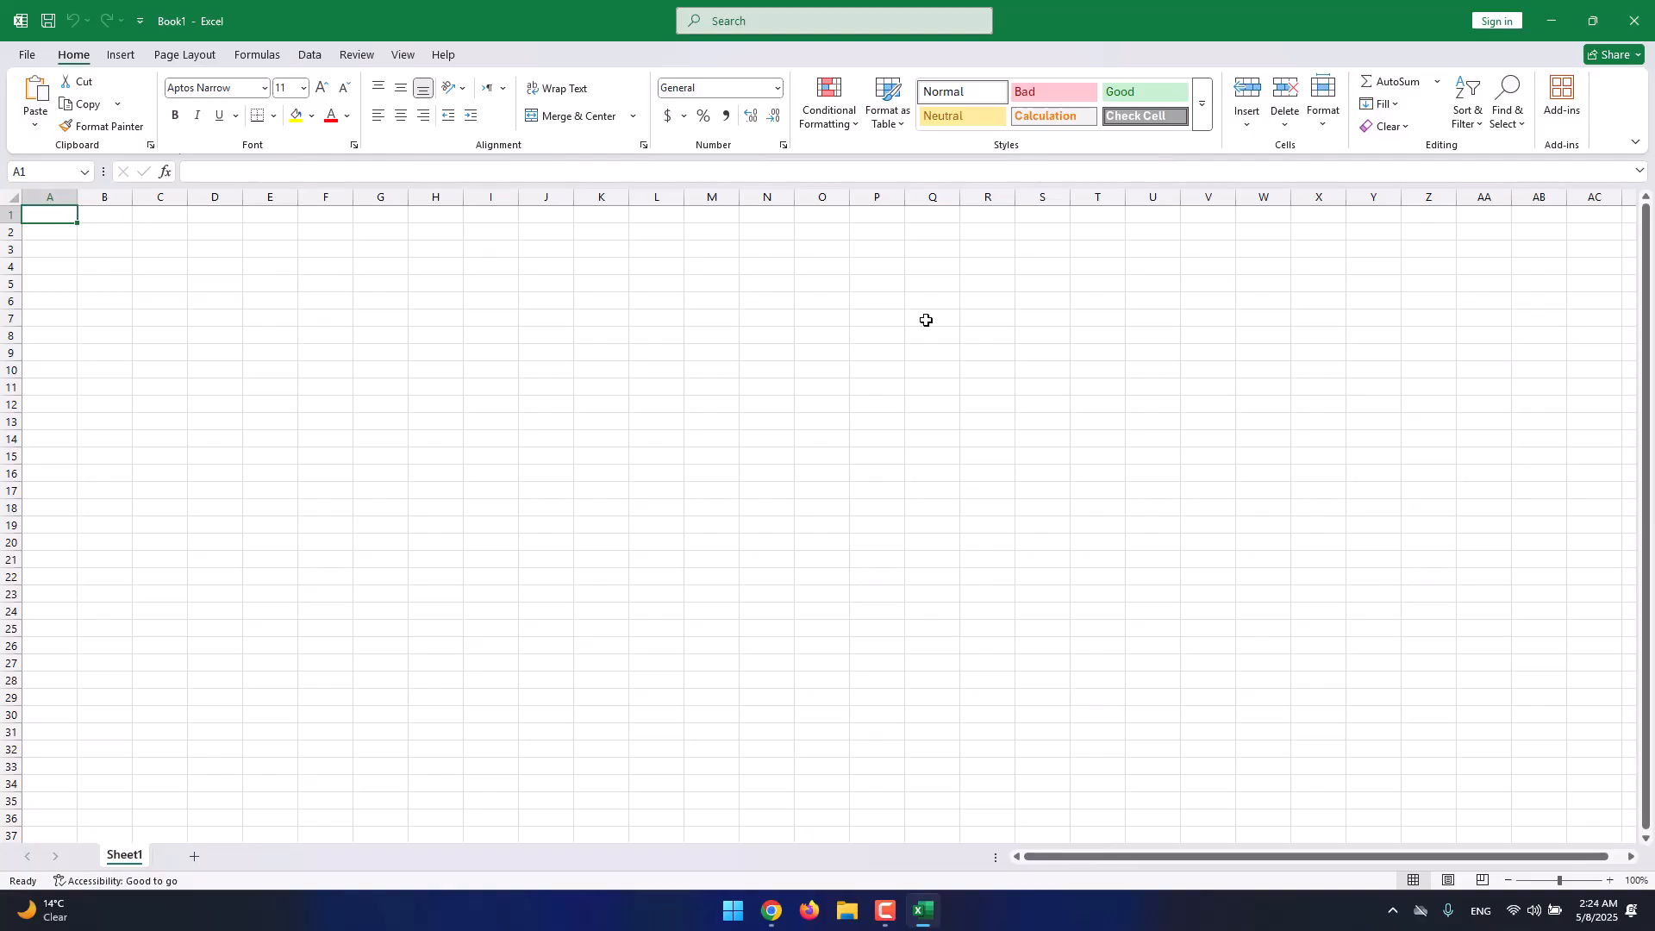
{"action": "scroll", "coordinate": [1491, 503], "scroll_direction": "down", "scroll_amount": 20}
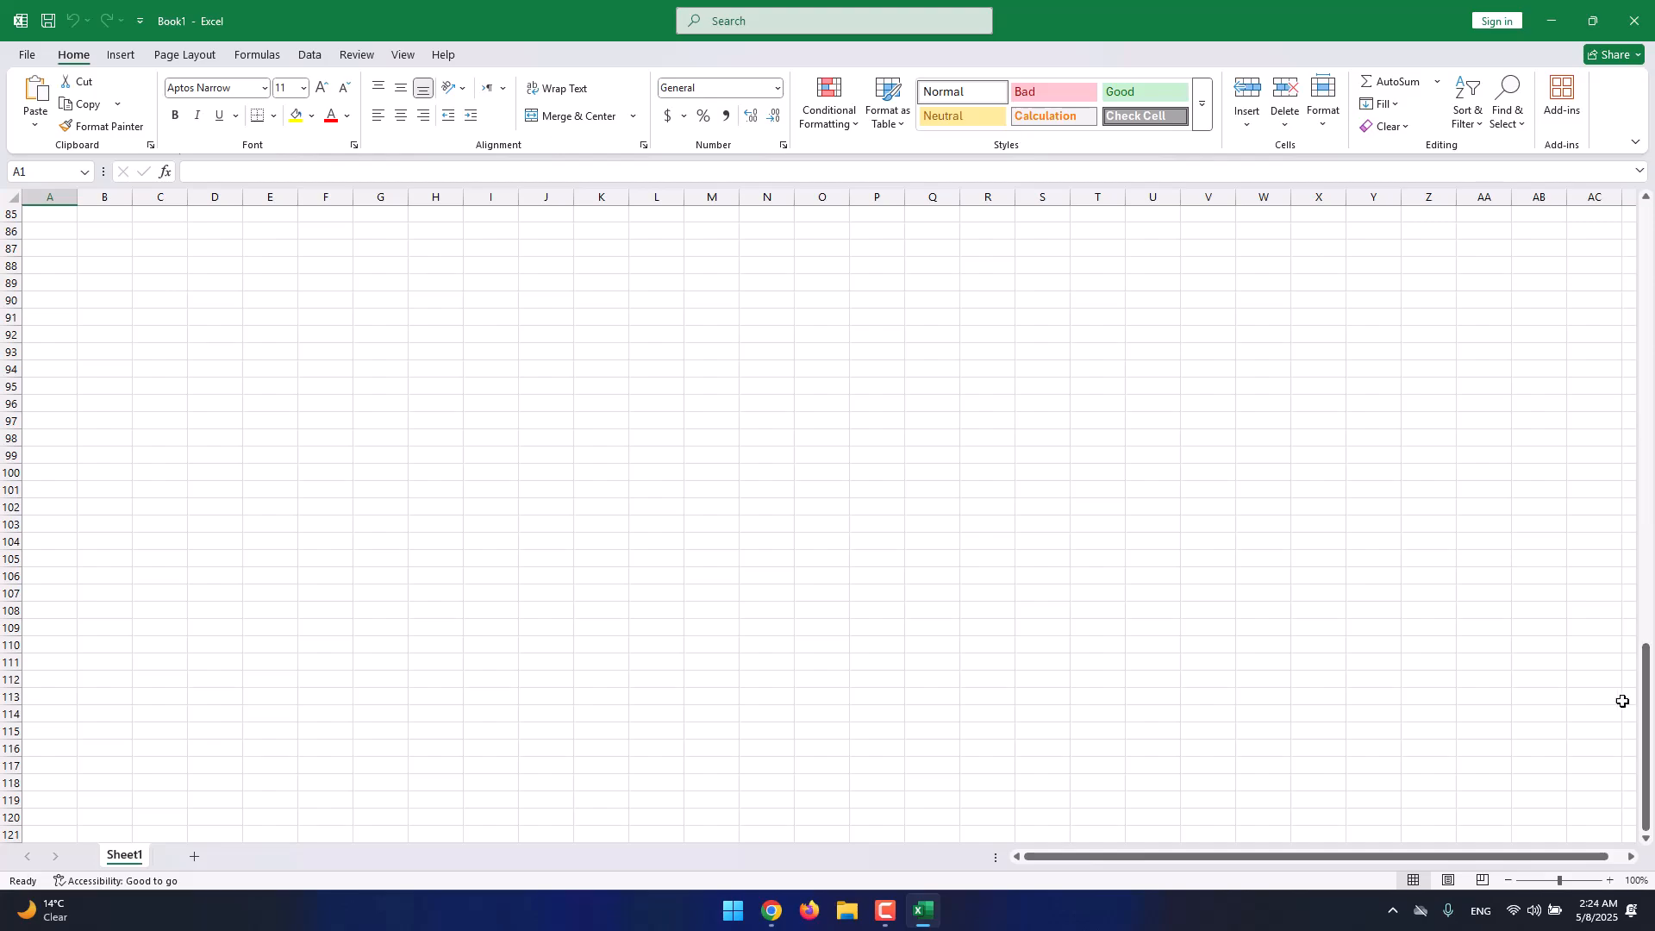
{"action": "scroll", "coordinate": [1612, 698], "scroll_direction": "down", "scroll_amount": 18}
{"action": "scroll", "coordinate": [22, 778], "scroll_direction": "down", "scroll_amount": 20}
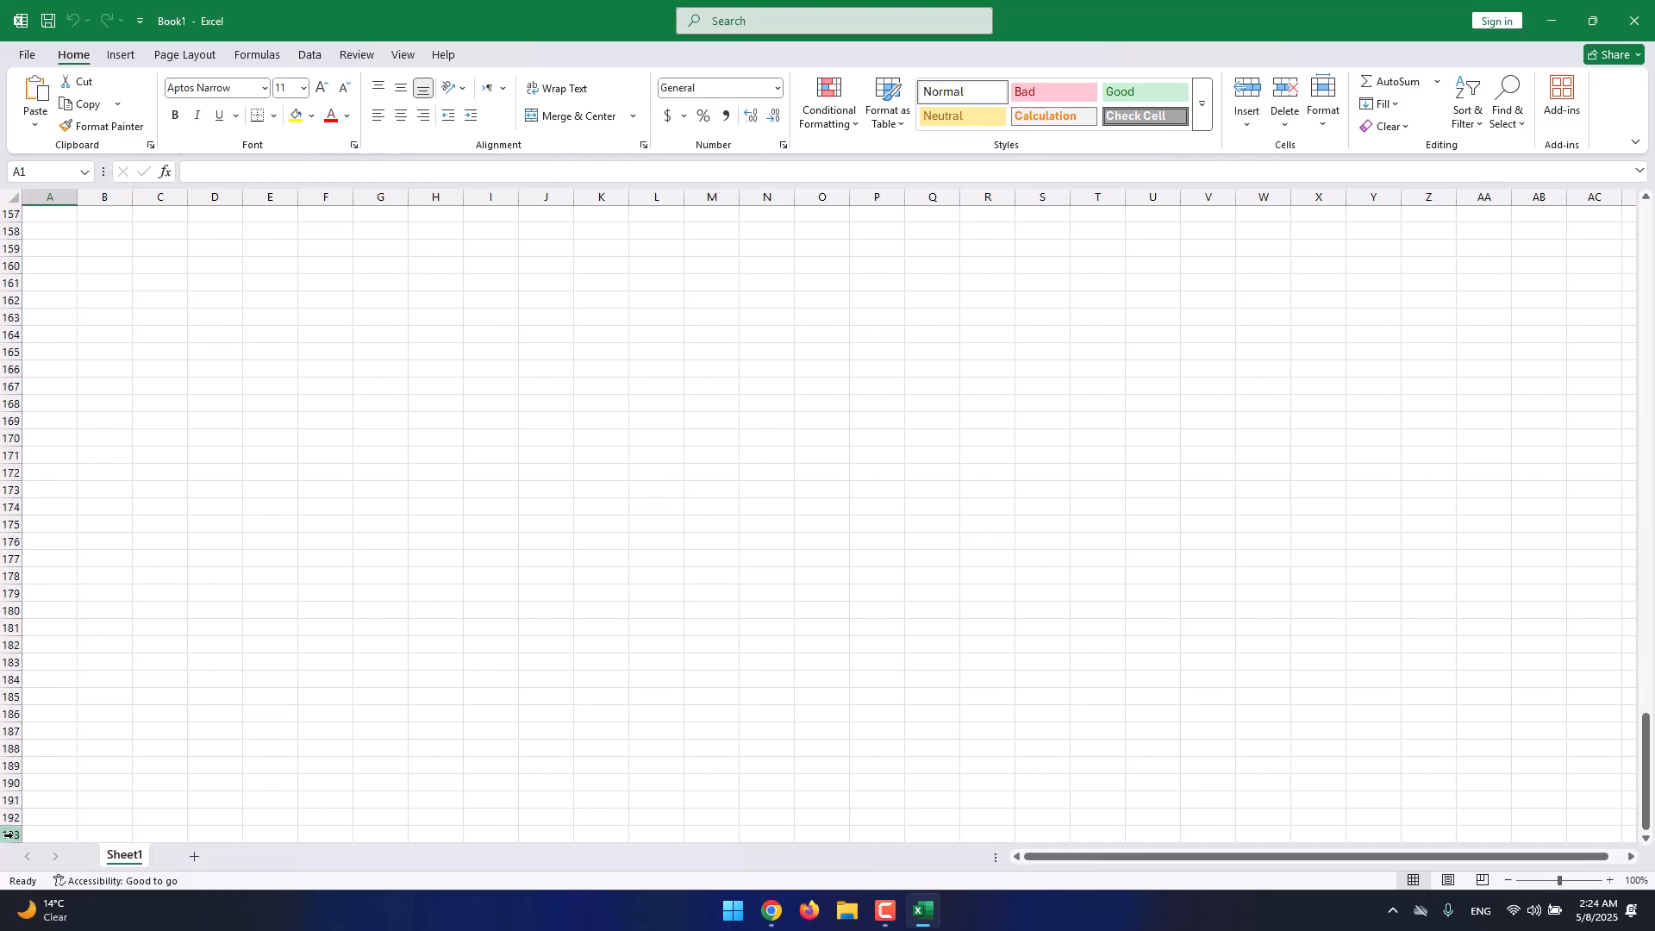
{"action": "scroll", "coordinate": [16, 828], "scroll_direction": "down", "scroll_amount": 20}
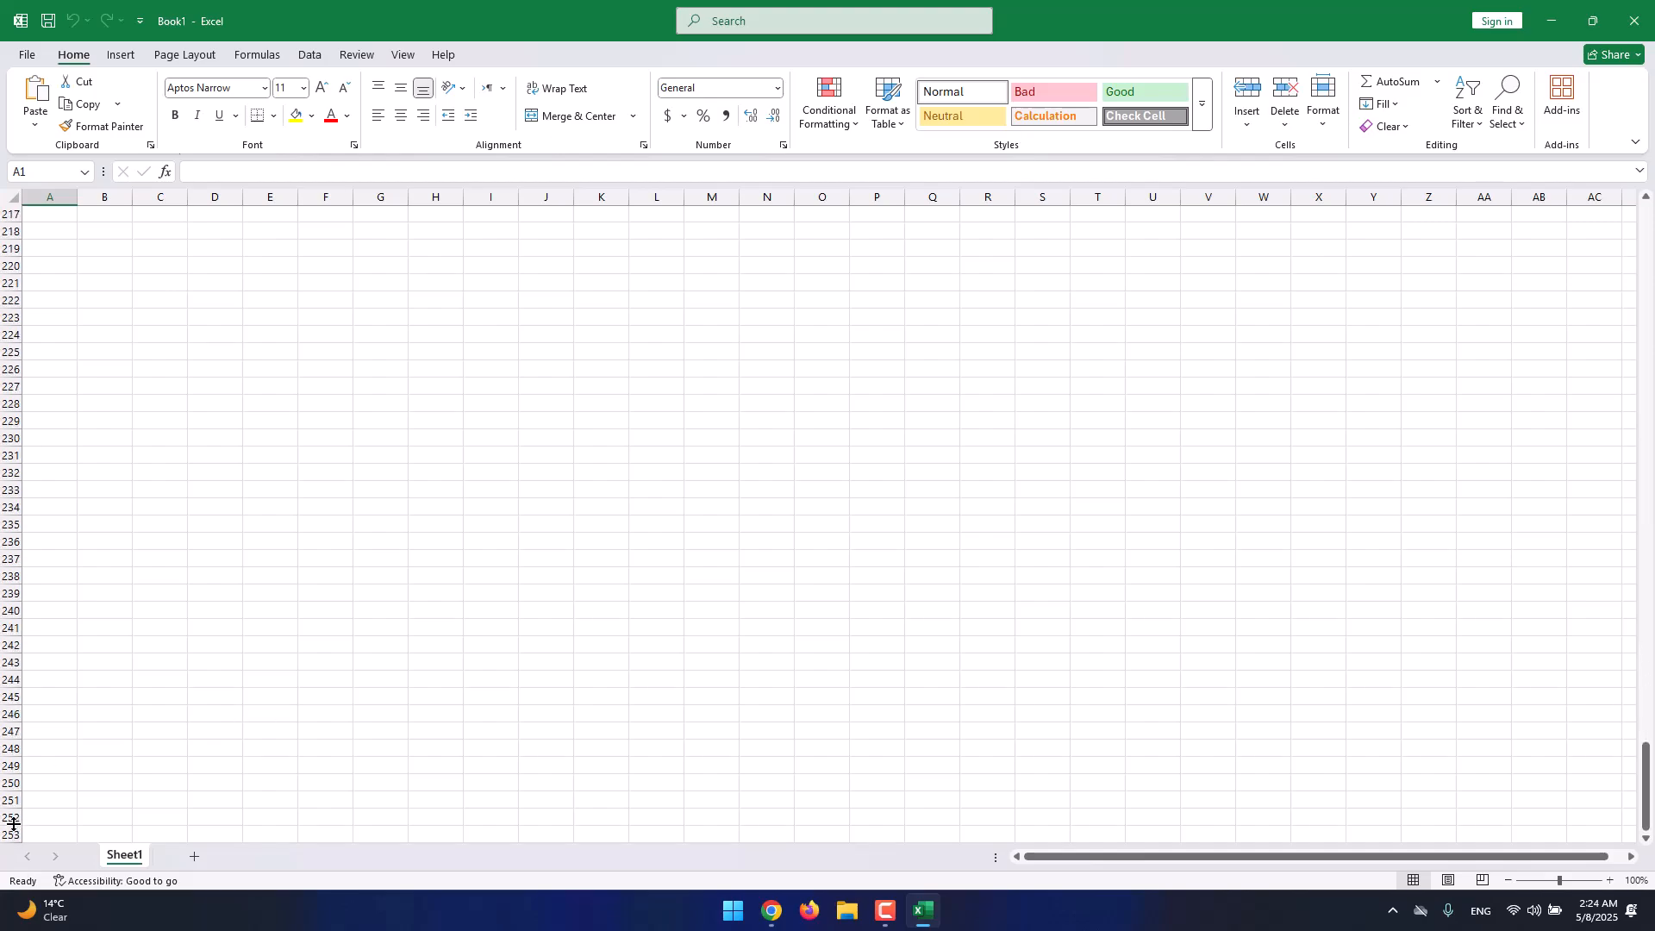
{"action": "scroll", "coordinate": [14, 810], "scroll_direction": "down", "scroll_amount": 14}
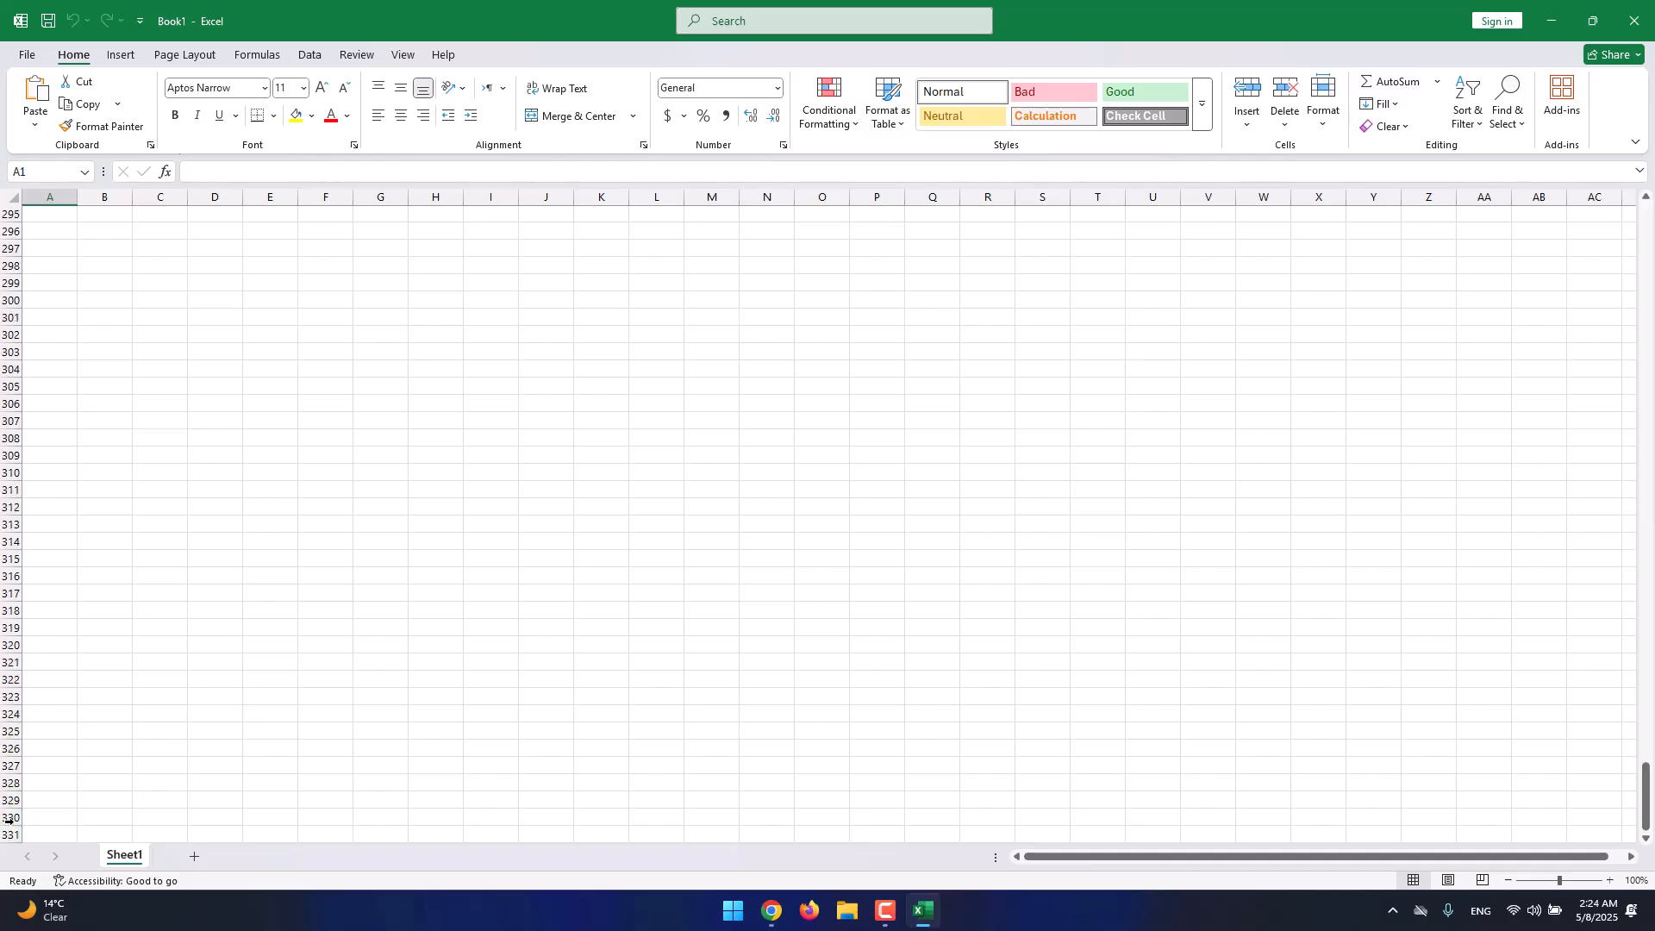
{"action": "left_click_drag", "start_coordinate": [1646, 797], "coordinate": [1646, 211]}
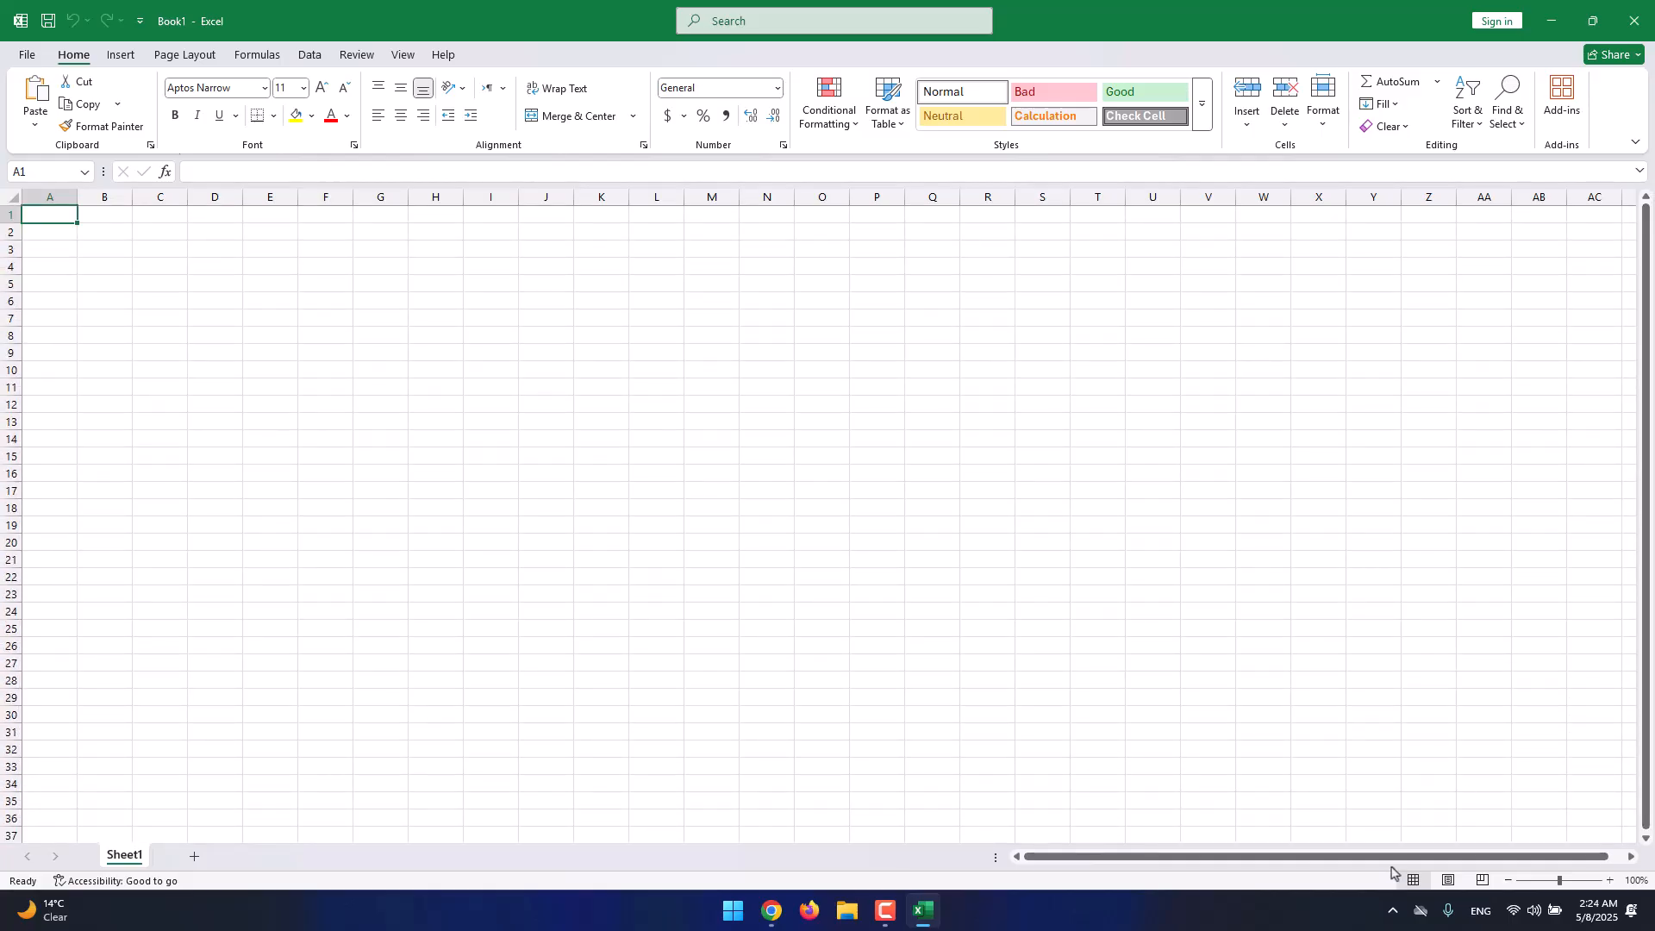
{"action": "left_click_drag", "start_coordinate": [1397, 857], "coordinate": [1606, 860]}
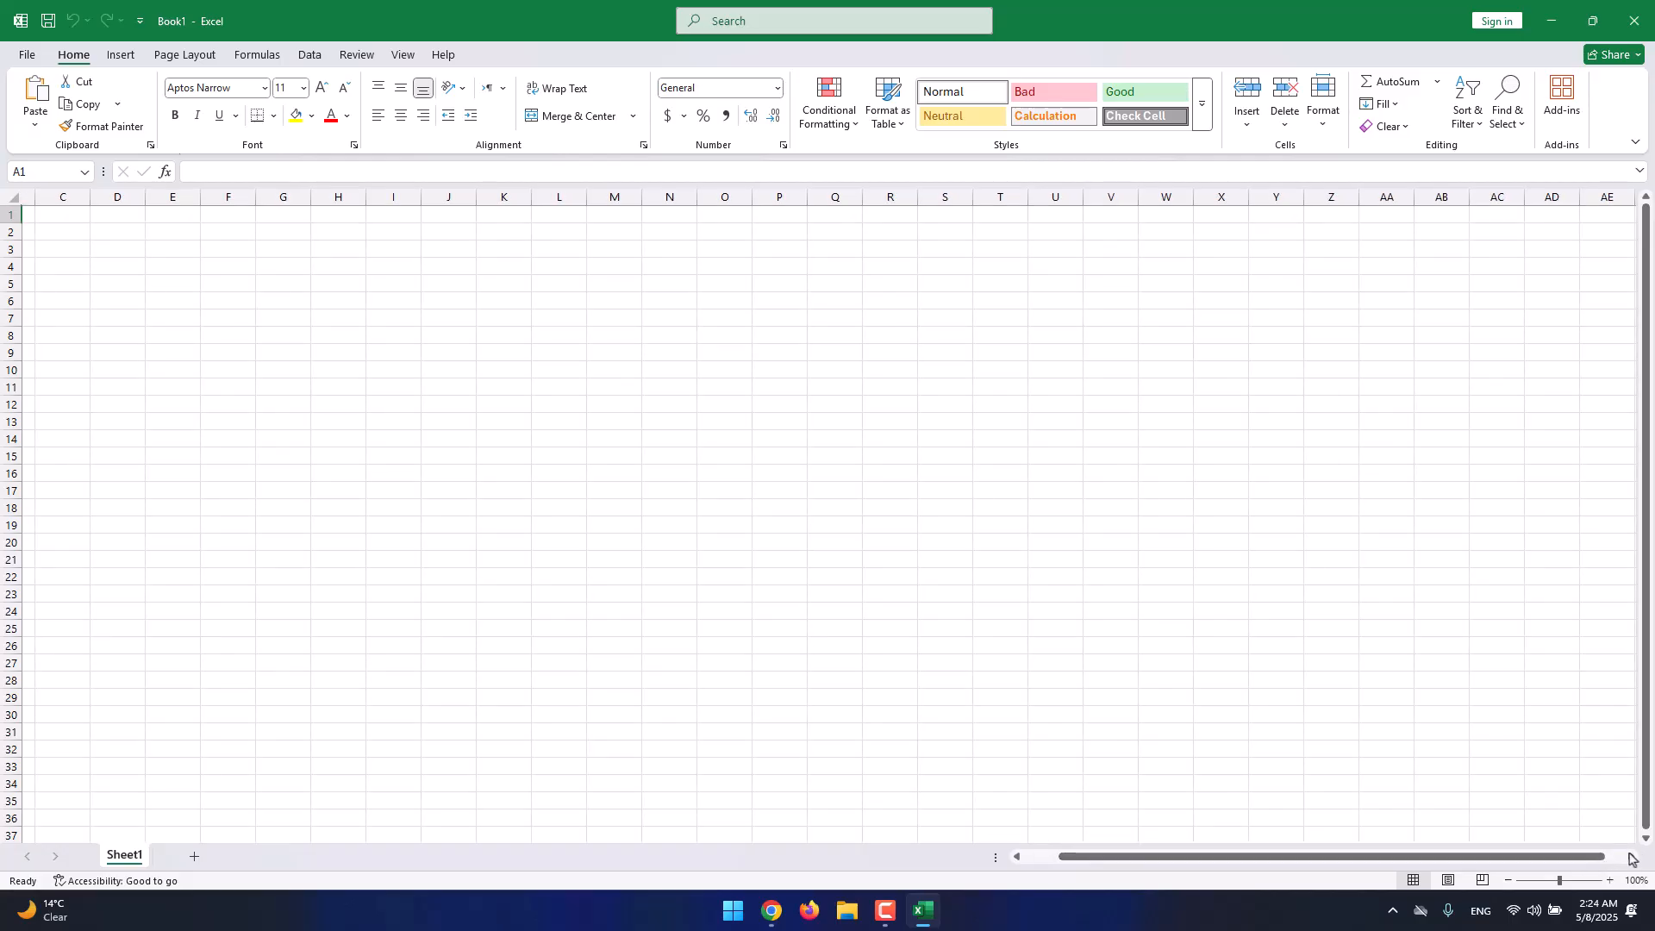
{"action": "left_click", "coordinate": [1631, 857]}
{"action": "left_click", "coordinate": [1631, 857]}
{"action": "left_click", "coordinate": [1630, 858]}
{"action": "left_click", "coordinate": [1631, 857]}
{"action": "left_click", "coordinate": [1630, 857]}
{"action": "left_click", "coordinate": [1630, 858]}
{"action": "left_click", "coordinate": [1630, 857]}
{"action": "left_click", "coordinate": [1631, 857]}
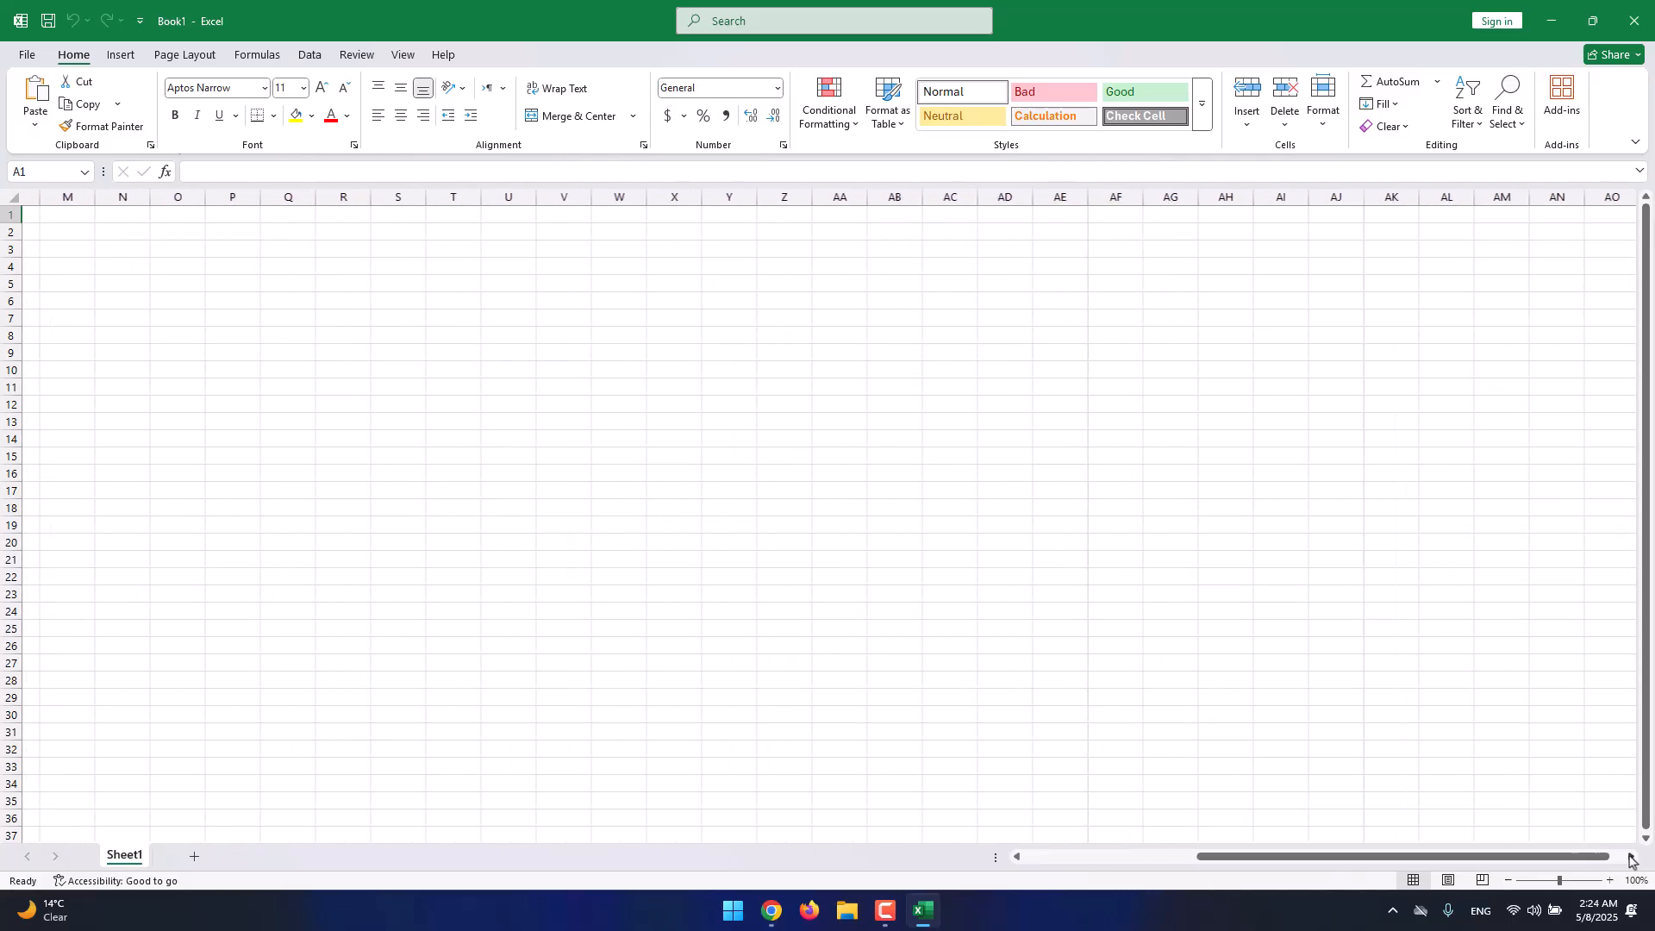
{"action": "left_click", "coordinate": [1631, 858]}
{"action": "left_click", "coordinate": [1630, 858]}
{"action": "left_click", "coordinate": [1631, 858]}
{"action": "left_click", "coordinate": [1631, 857]}
{"action": "left_click", "coordinate": [1631, 860]}
{"action": "left_click_drag", "start_coordinate": [1600, 858], "coordinate": [1267, 846]}
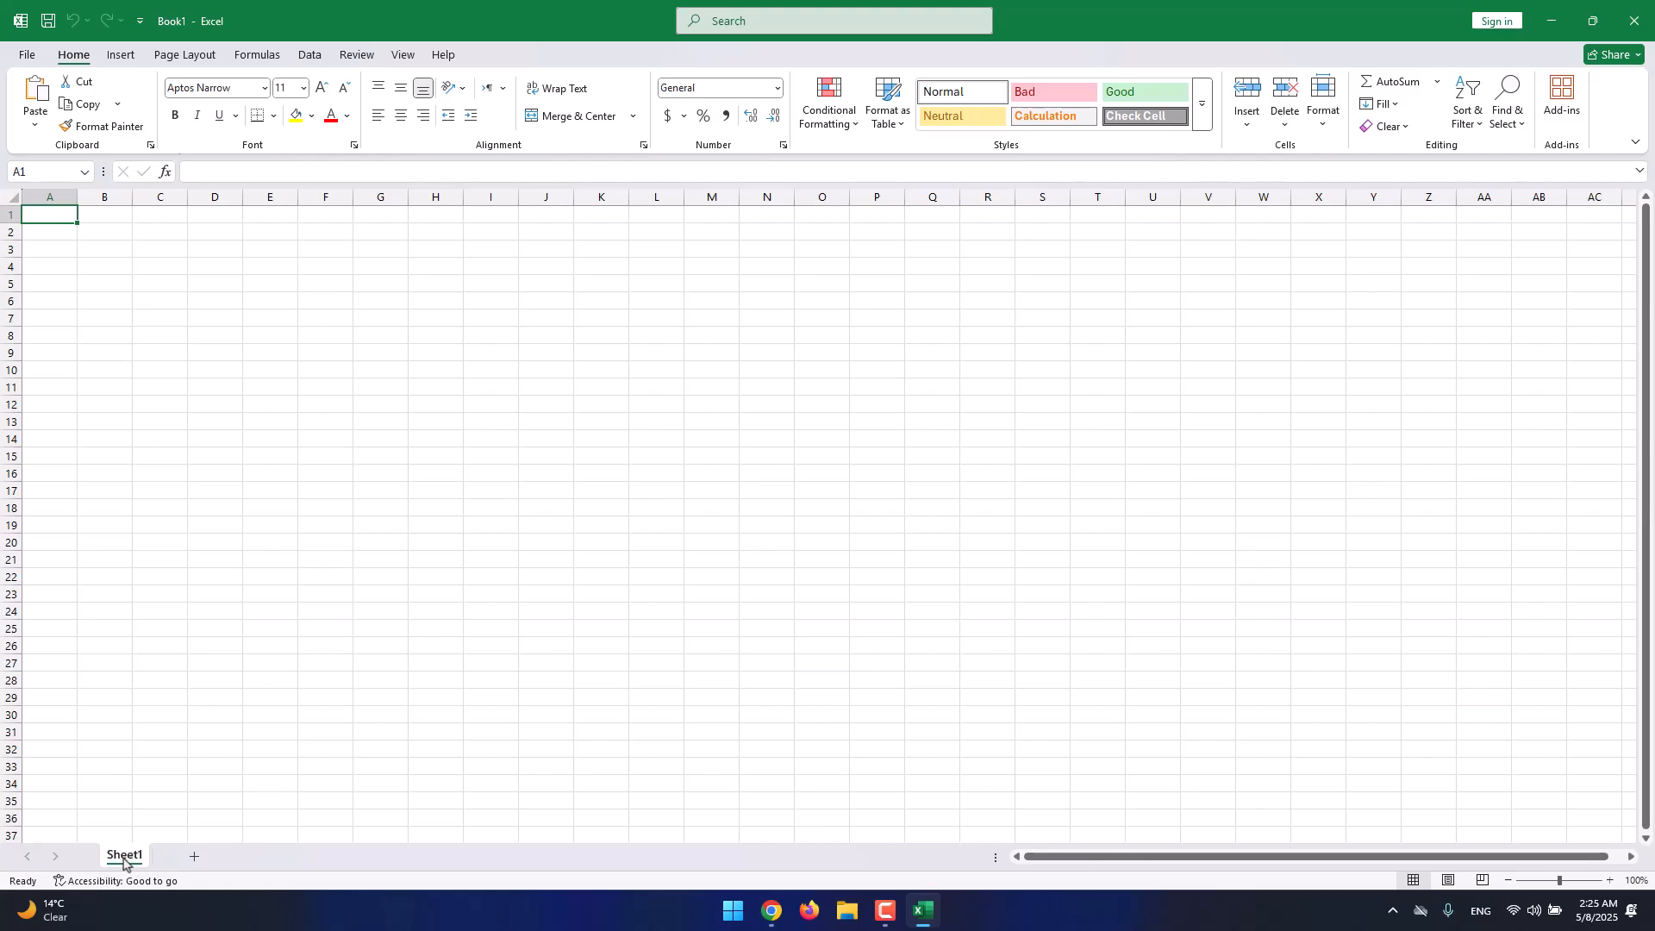
{"action": "scroll", "coordinate": [506, 518], "scroll_direction": "down", "scroll_amount": 9}
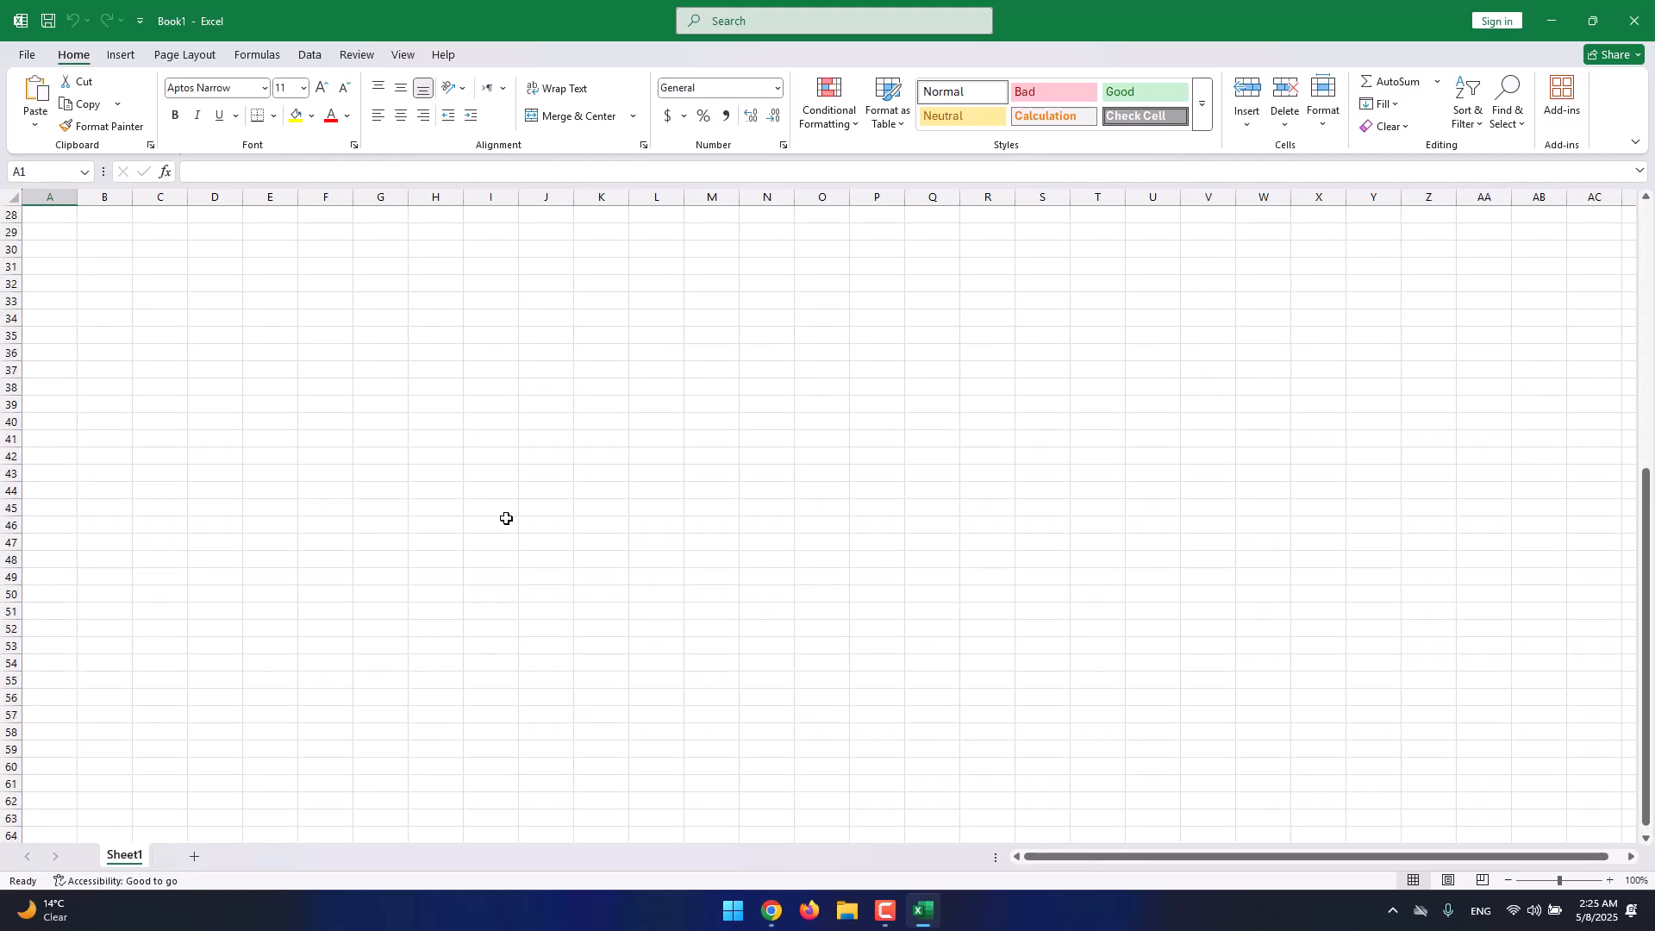
{"action": "scroll", "coordinate": [506, 518], "scroll_direction": "up", "scroll_amount": 9}
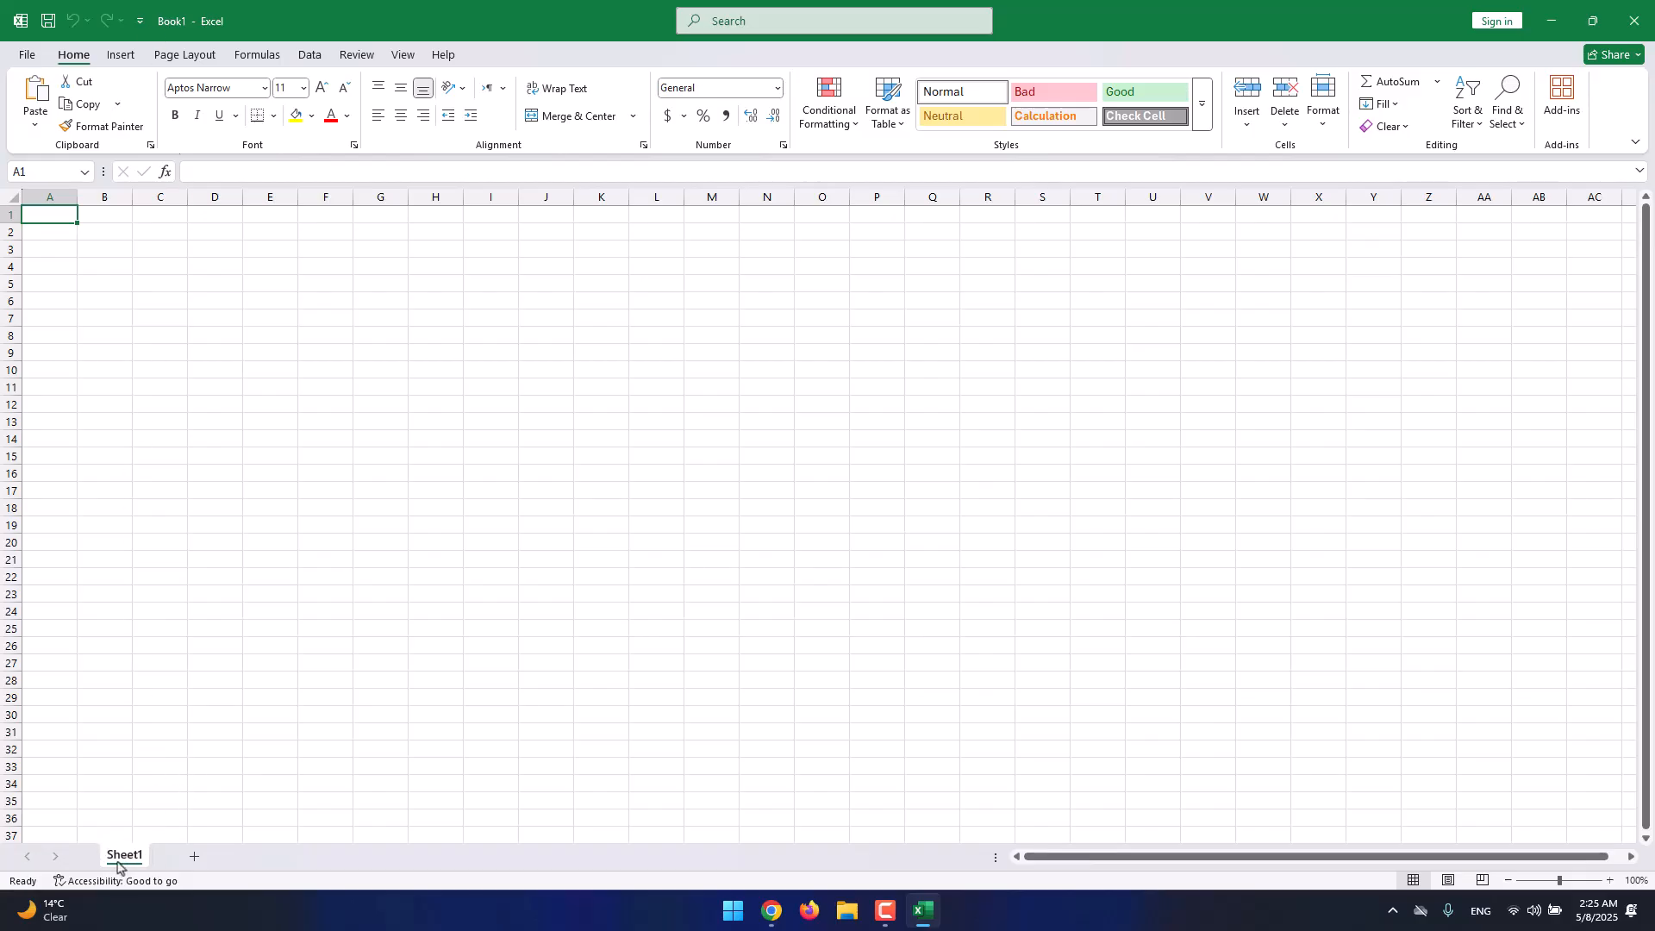
Add a new Sheet2 worksheet and switch between the Sheet1 and Sheet2 tabs.
{"action": "left_click", "coordinate": [194, 858]}
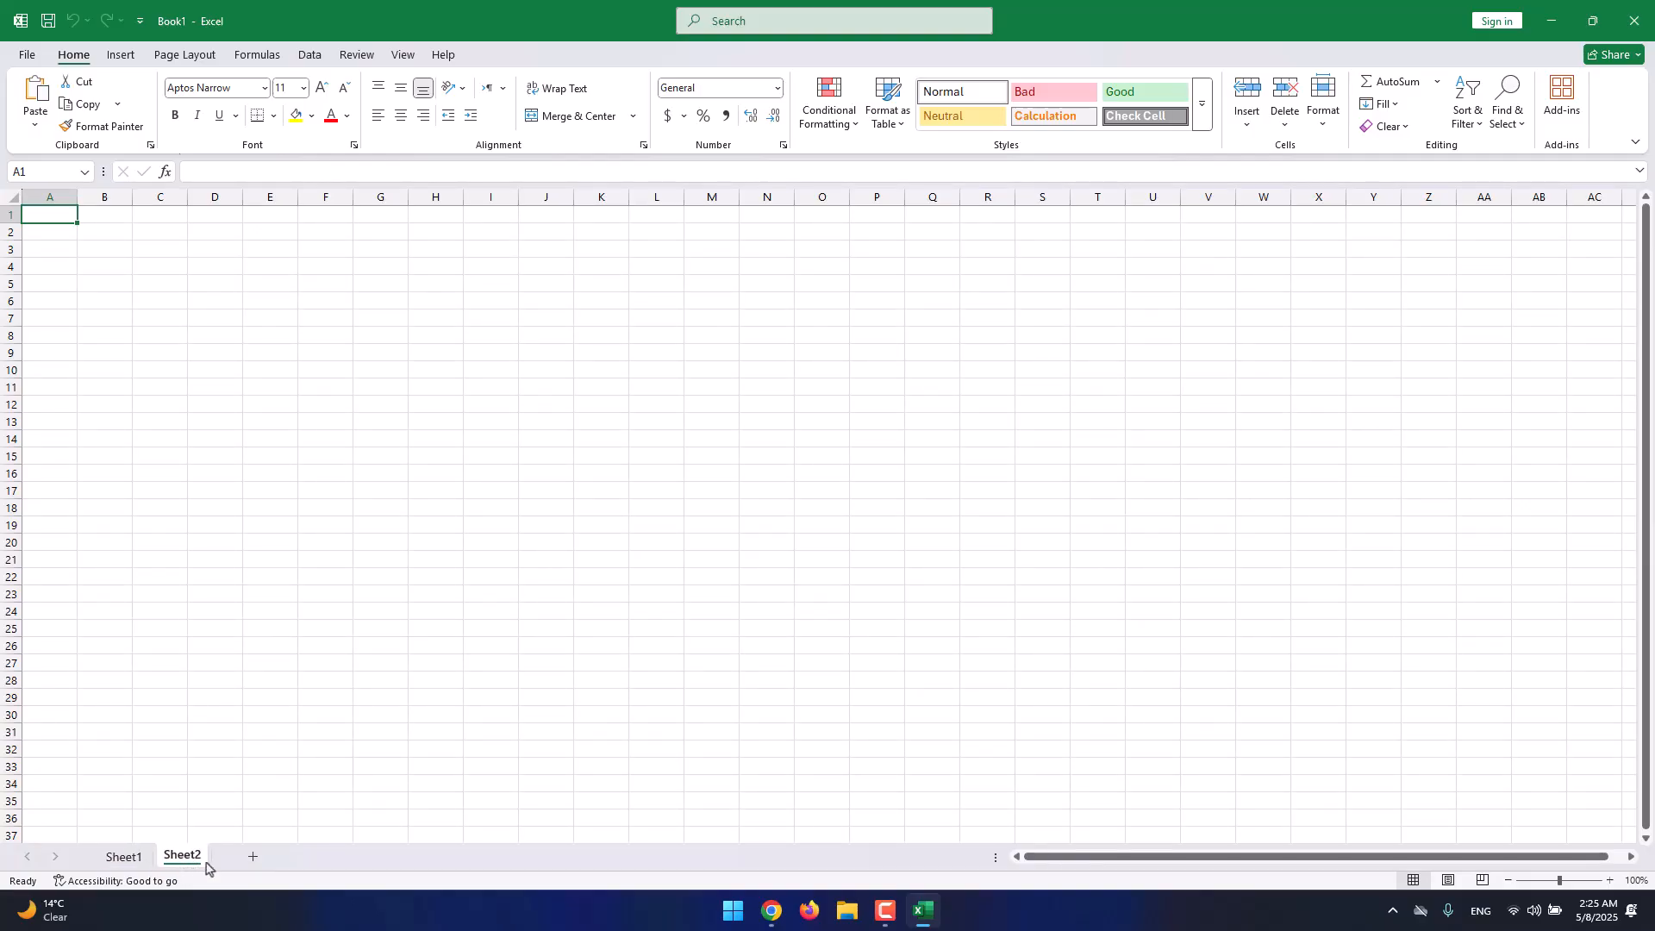
{"action": "left_click", "coordinate": [128, 857]}
{"action": "left_click", "coordinate": [178, 858]}
{"action": "left_click", "coordinate": [128, 858]}
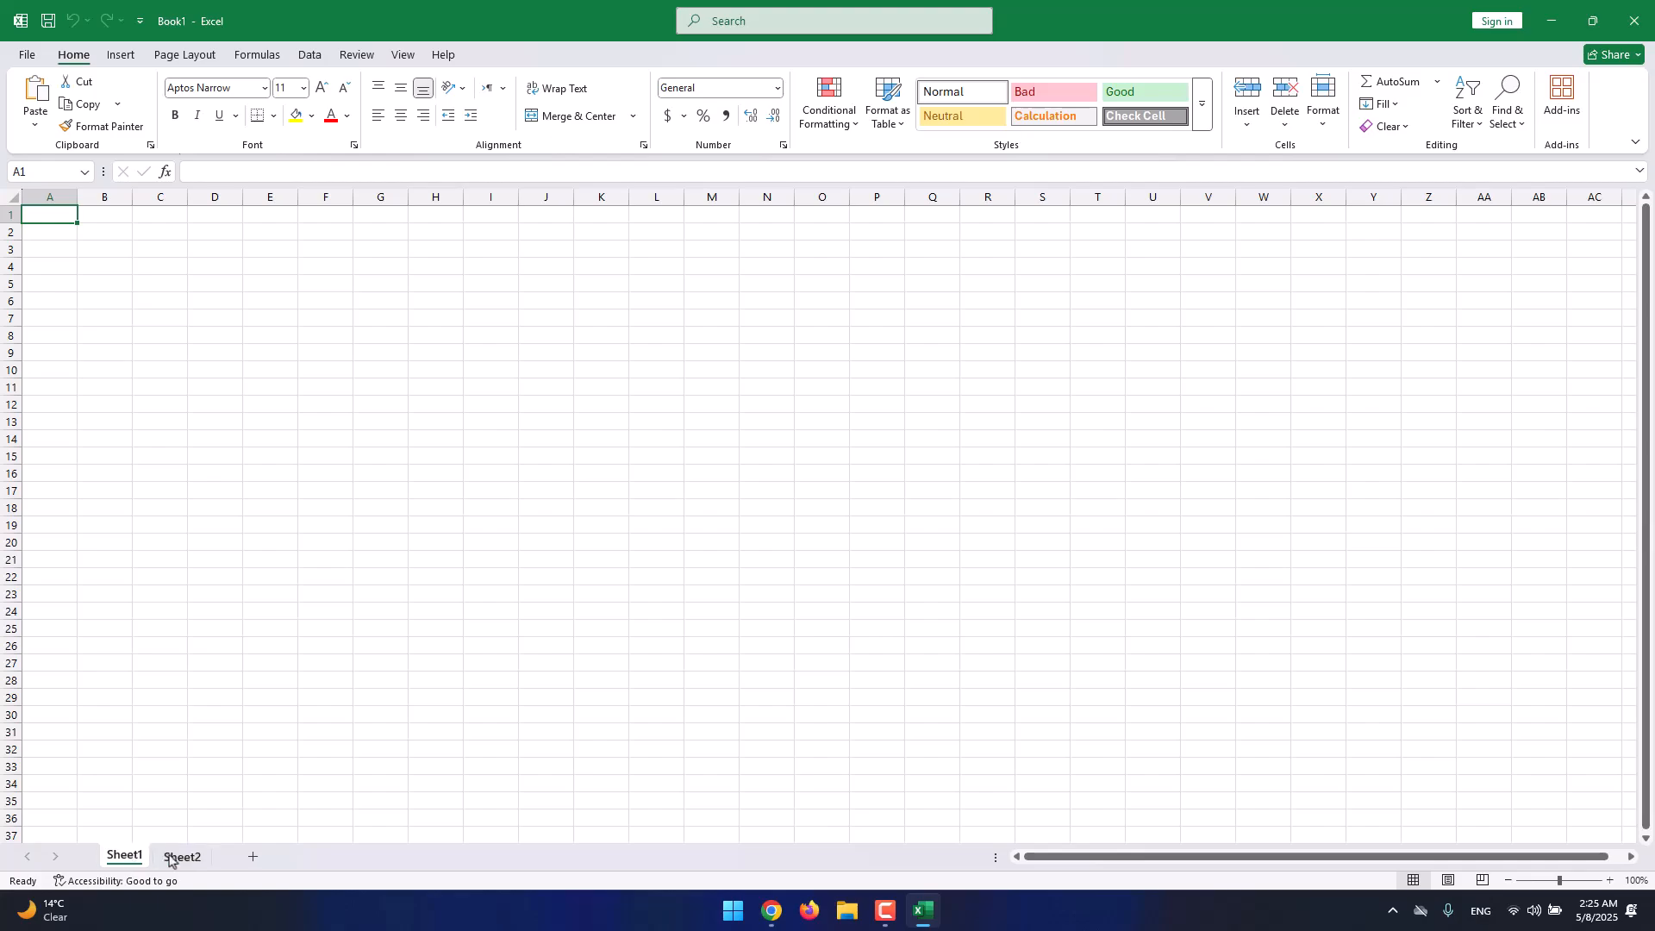
{"action": "left_click", "coordinate": [173, 855]}
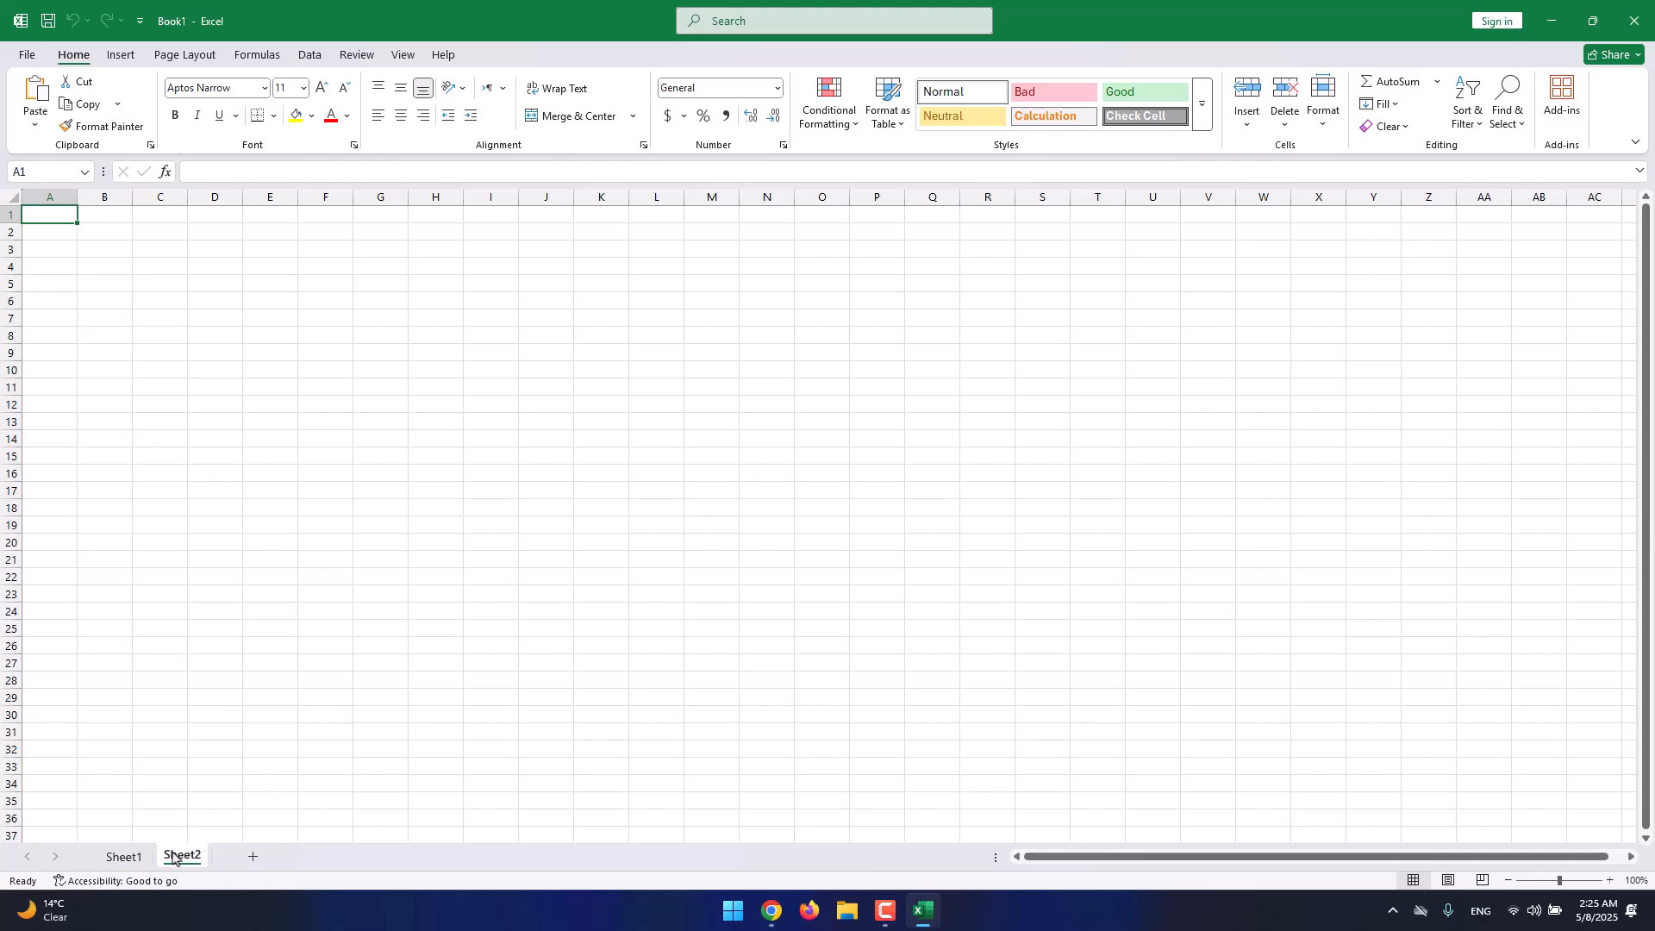
{"action": "left_click", "coordinate": [123, 856]}
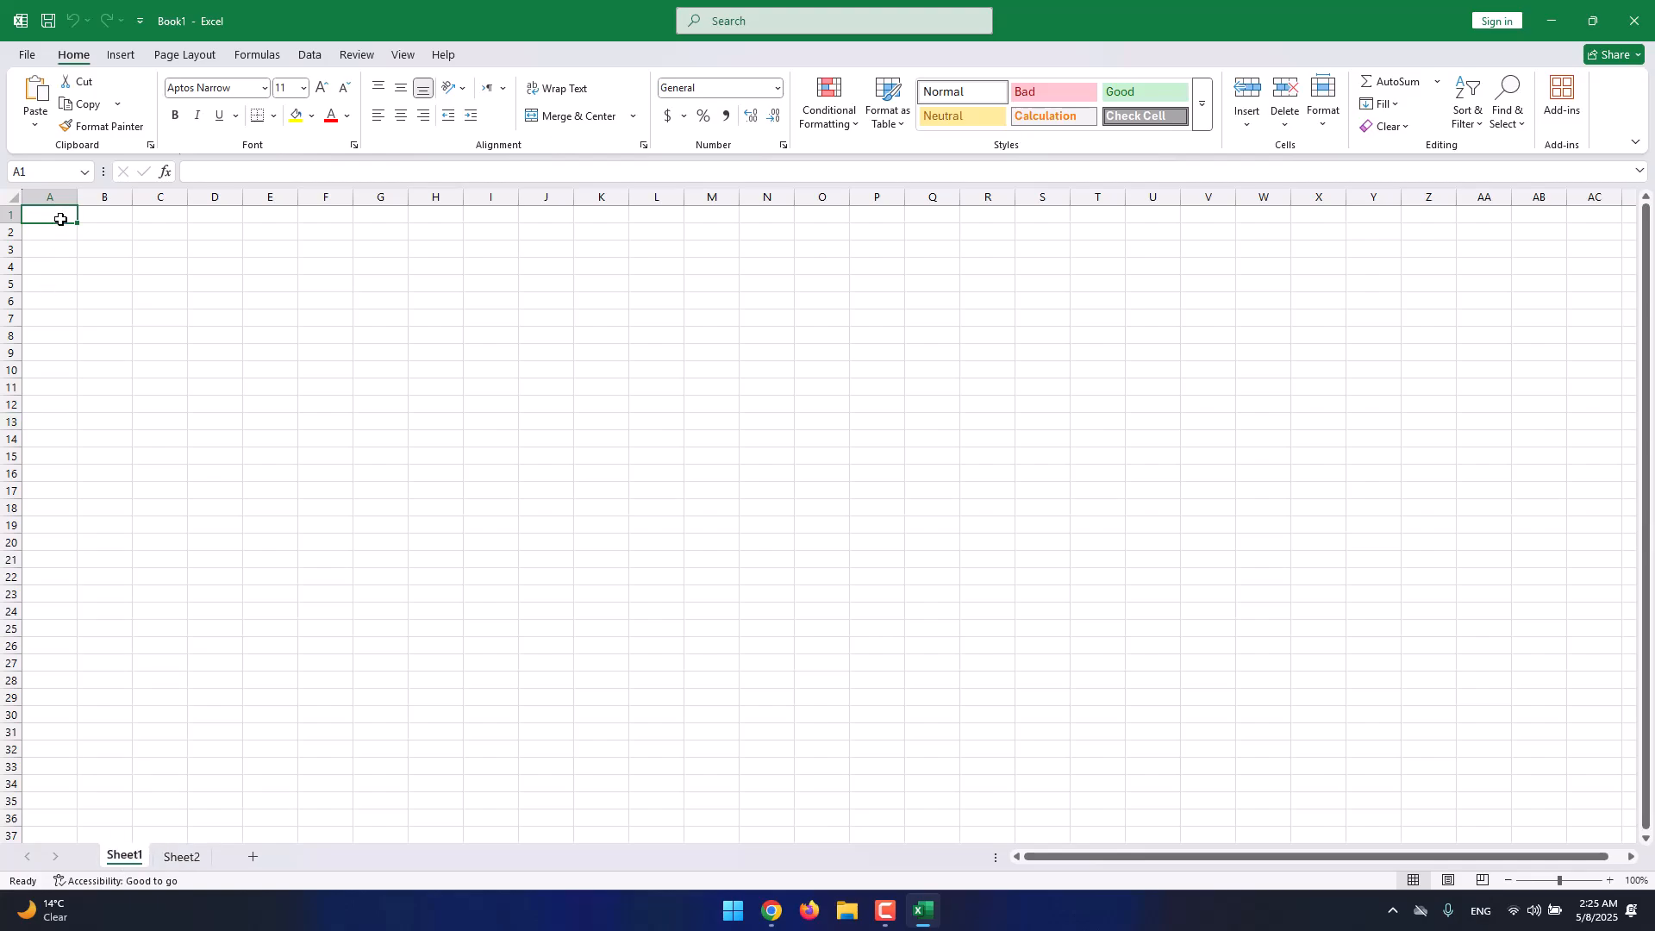
Enter 'The Takeoff College' in cell A1 of Sheet1, then show Sheet2.
{"action": "type", "text": "Te"}
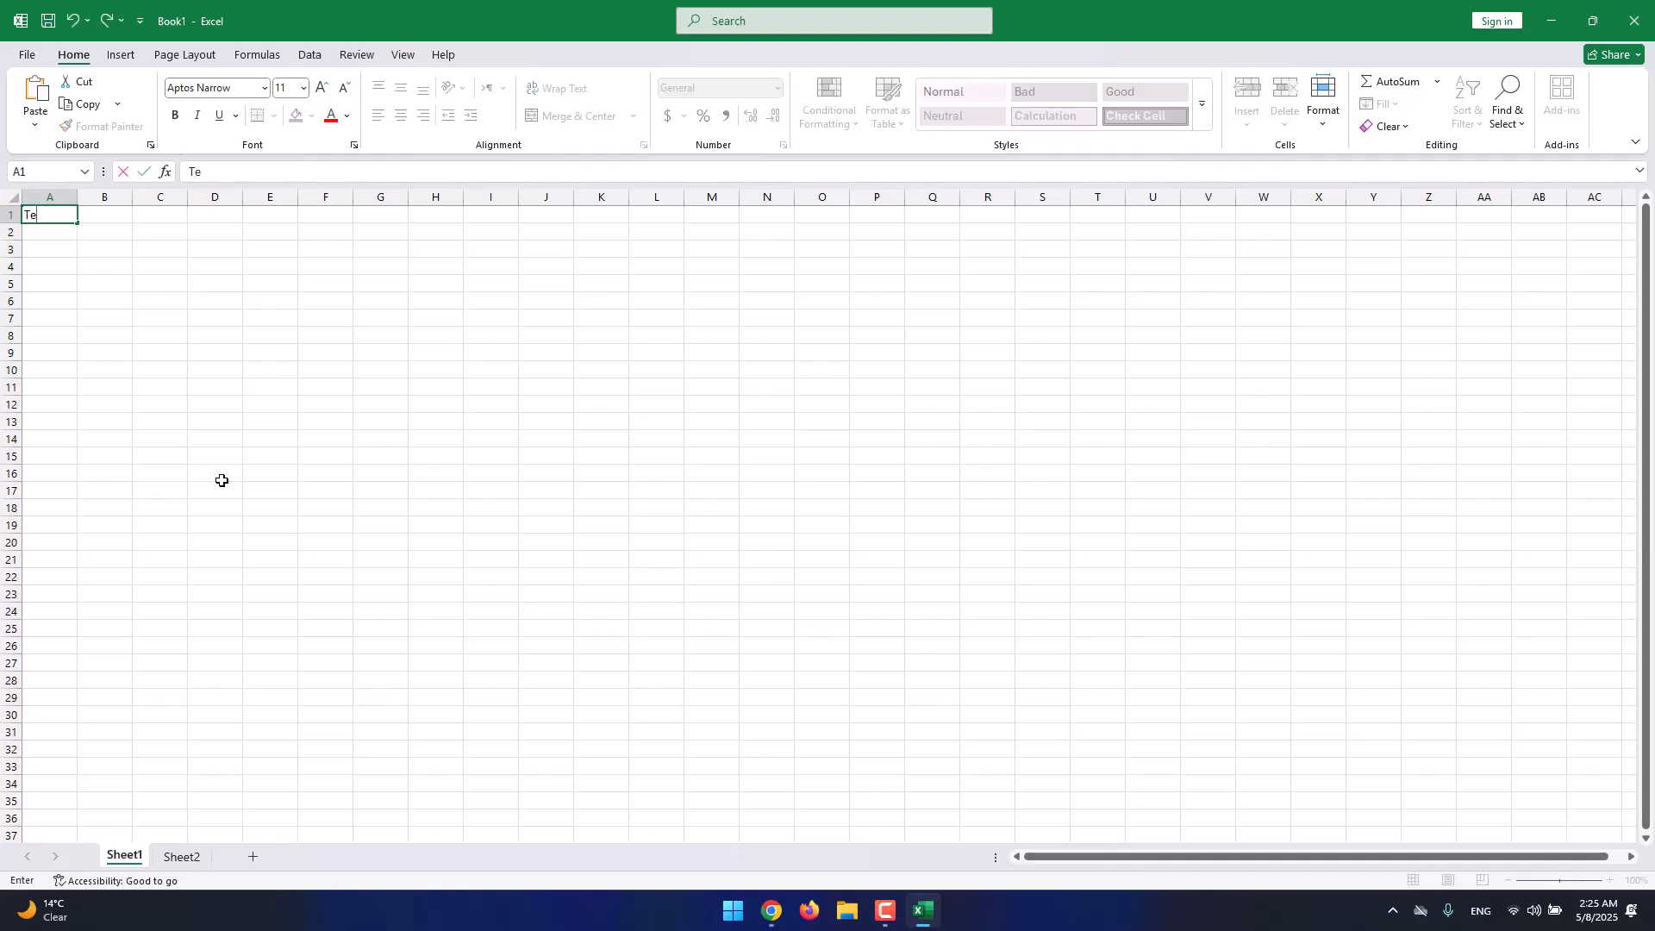
{"action": "type", "text": "e Takeodf"}
{"action": "key", "text": "BackSpace"}
{"action": "key", "text": "BackSpace"}
{"action": "type", "text": "ff Colel"}
{"action": "key", "text": "BackSpace"}
{"action": "key", "text": "BackSpace"}
{"action": "type", "text": "le"}
{"action": "key", "text": "Return"}
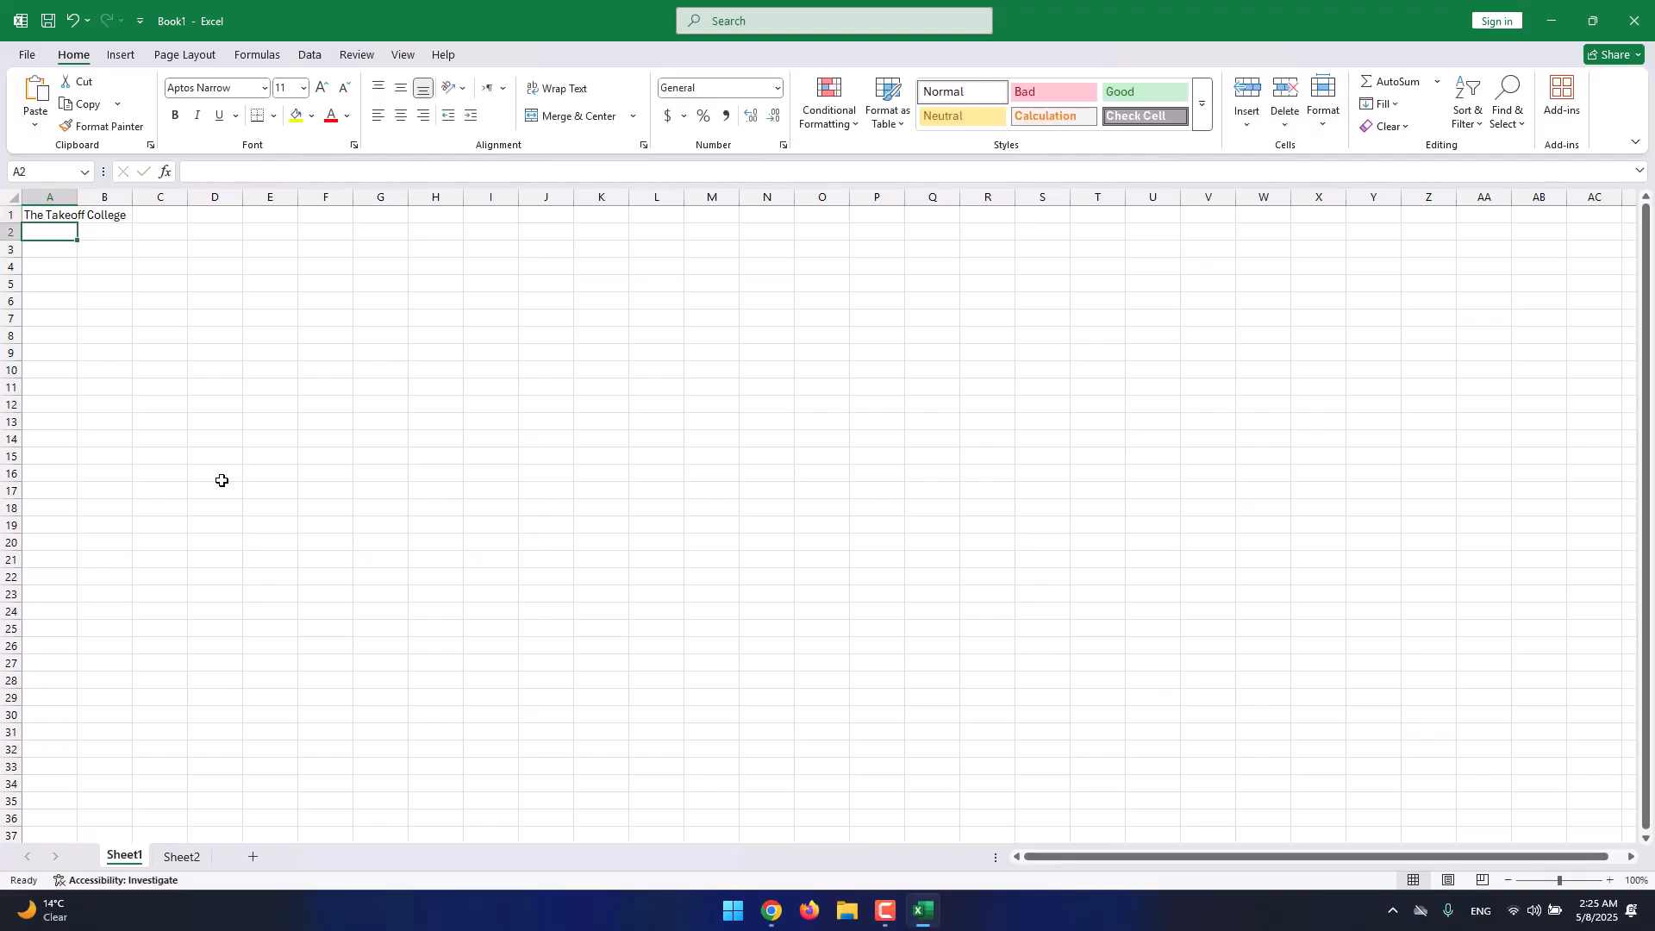
{"action": "left_click", "coordinate": [188, 864]}
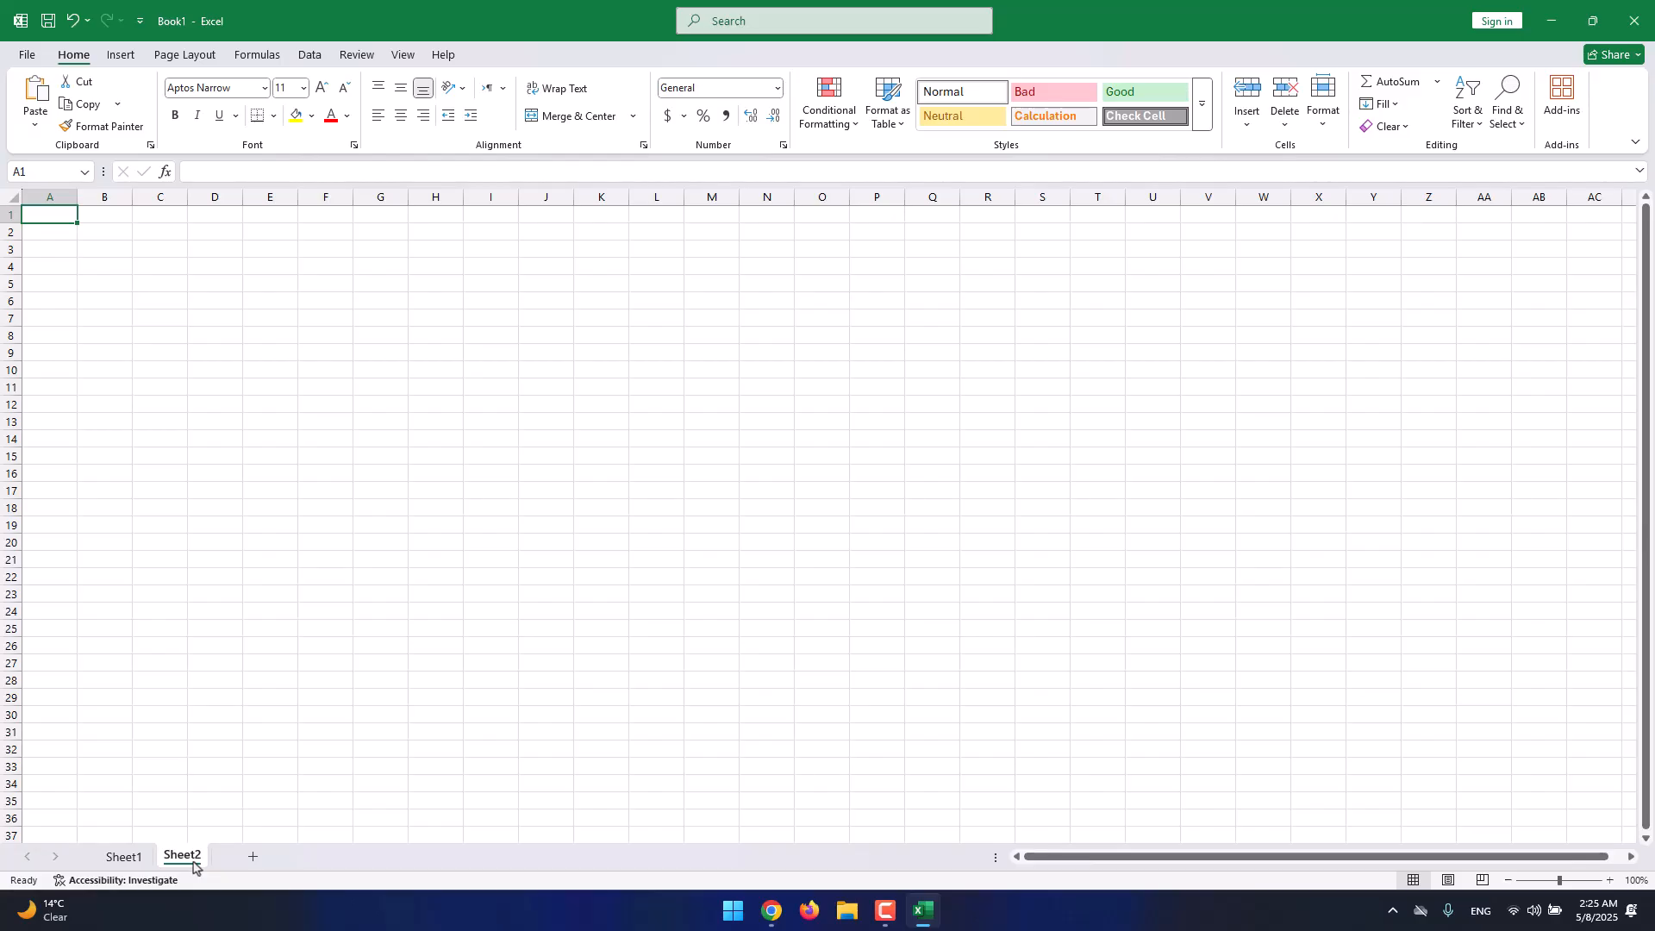
Rename the Sheet2 tab to 'My Own Sheet'.
{"action": "left_click", "coordinate": [125, 857]}
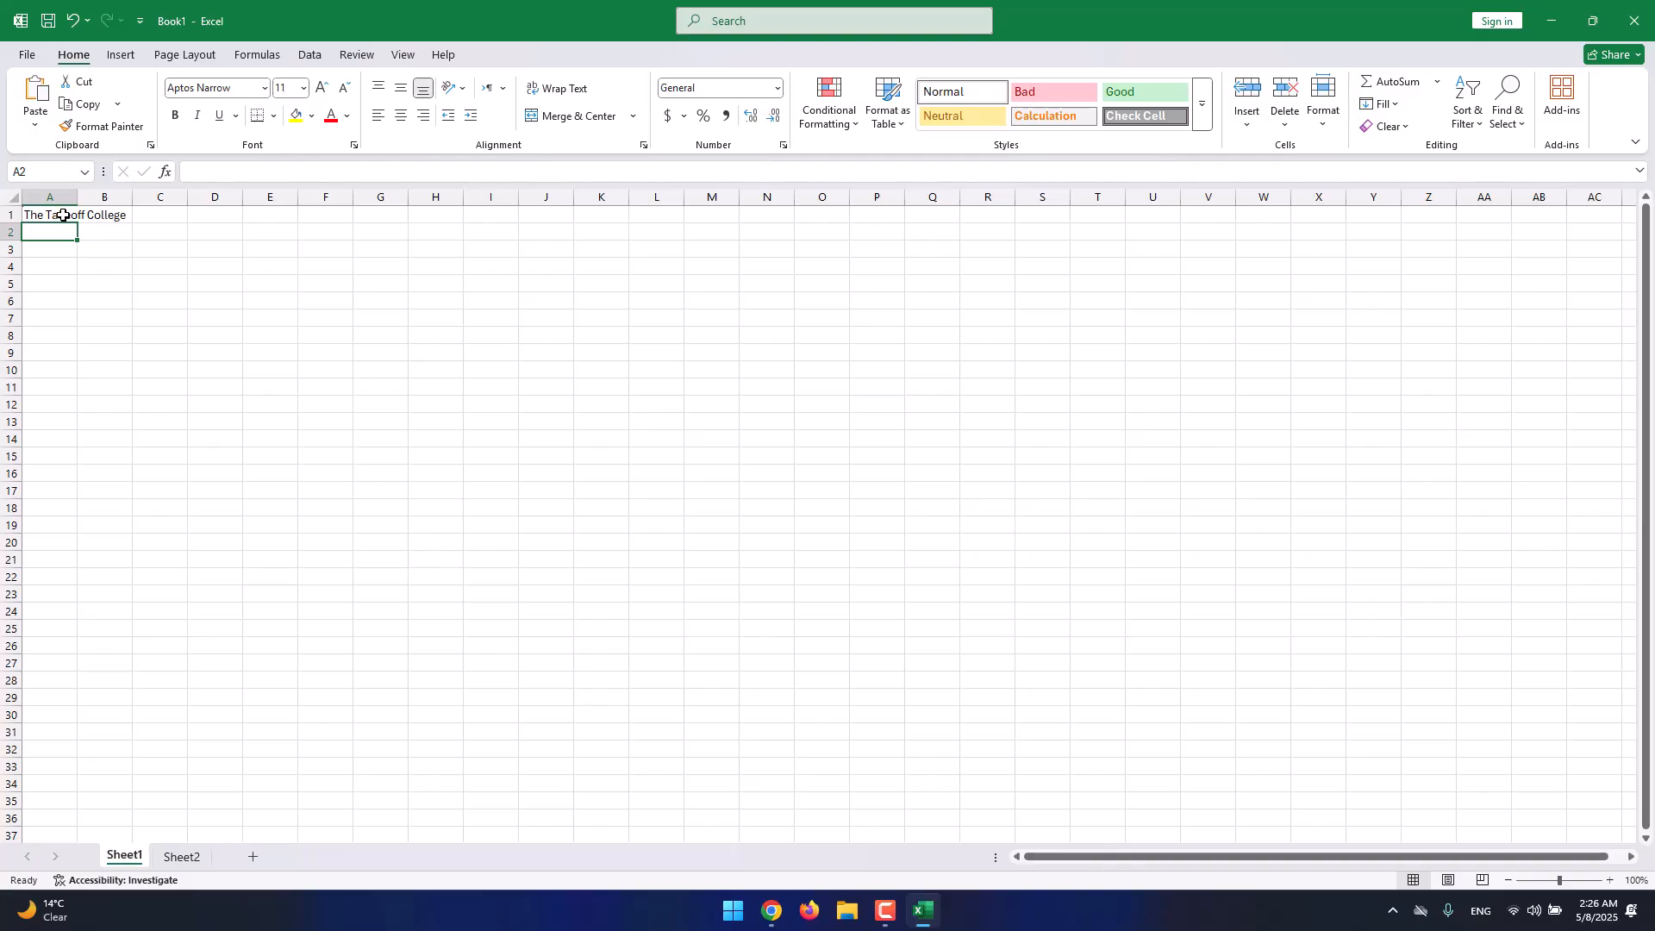
{"action": "right_click", "coordinate": [183, 857]}
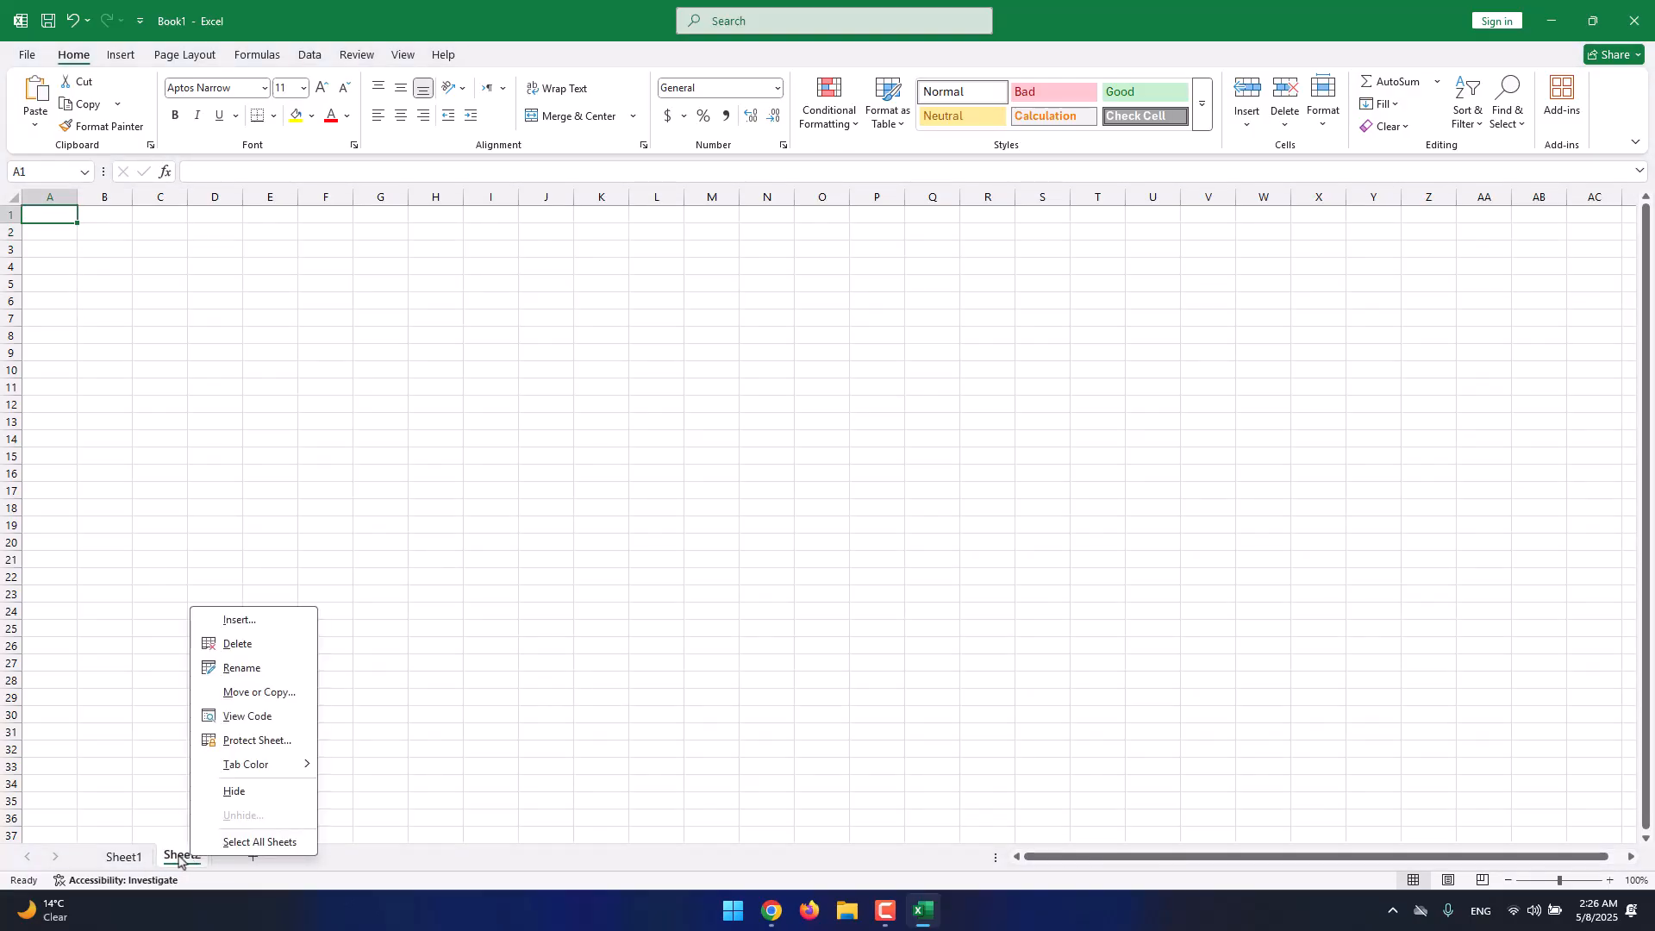
{"action": "left_click", "coordinate": [244, 670]}
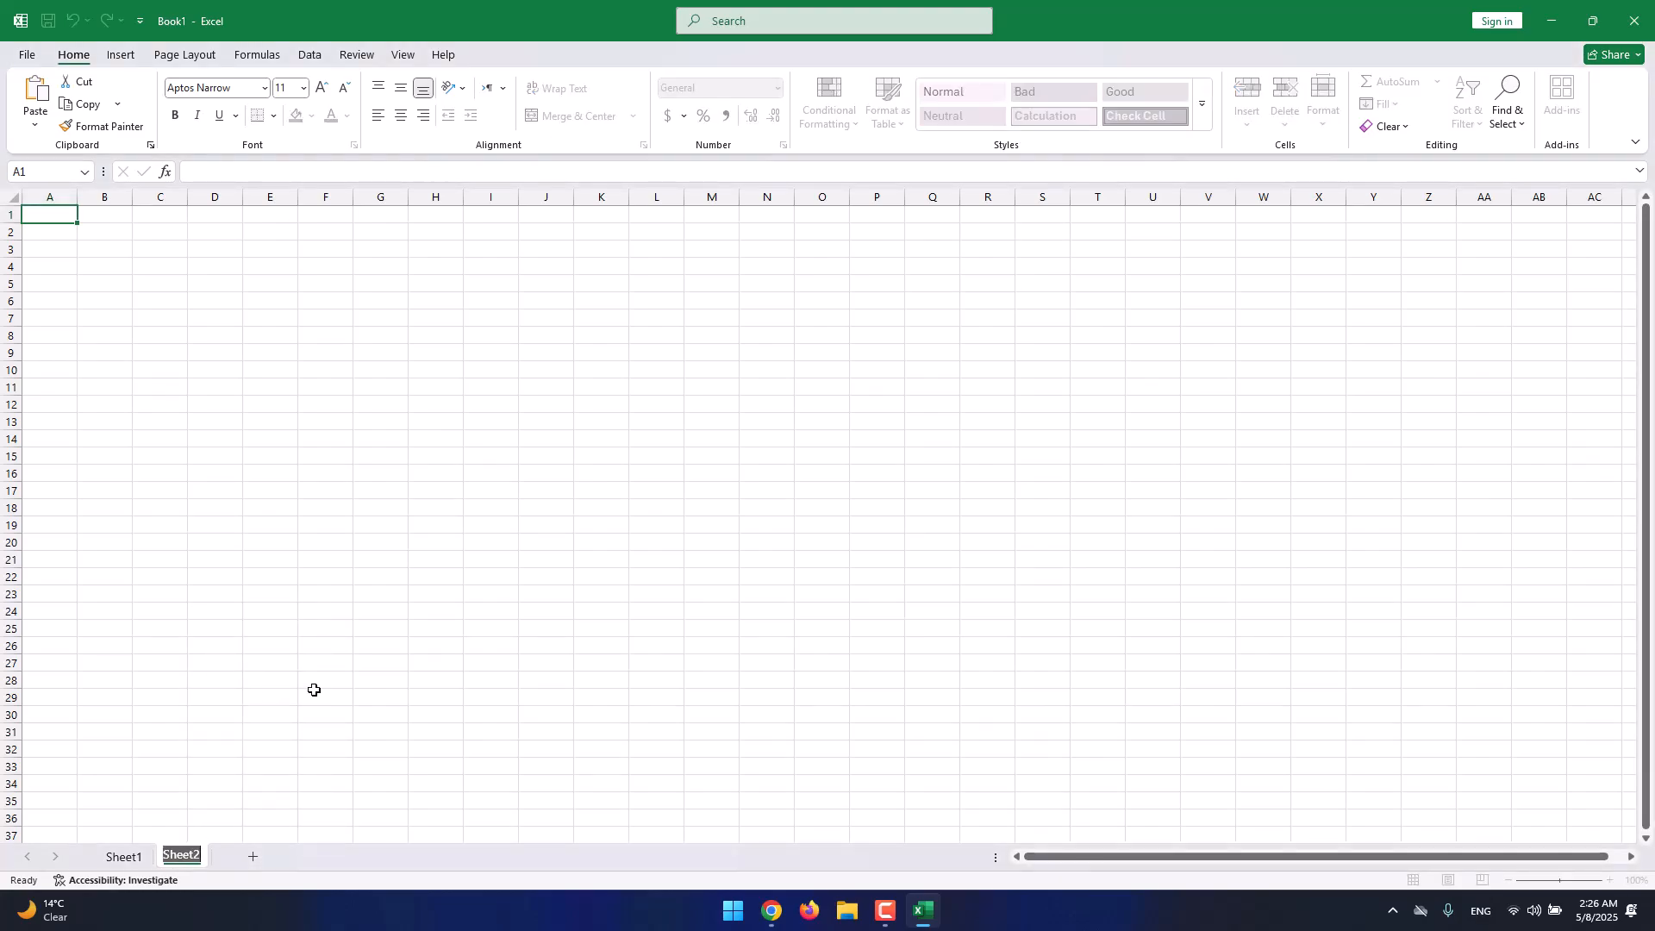
{"action": "type", "text": "My Own Sheet"}
{"action": "key", "text": "Return"}
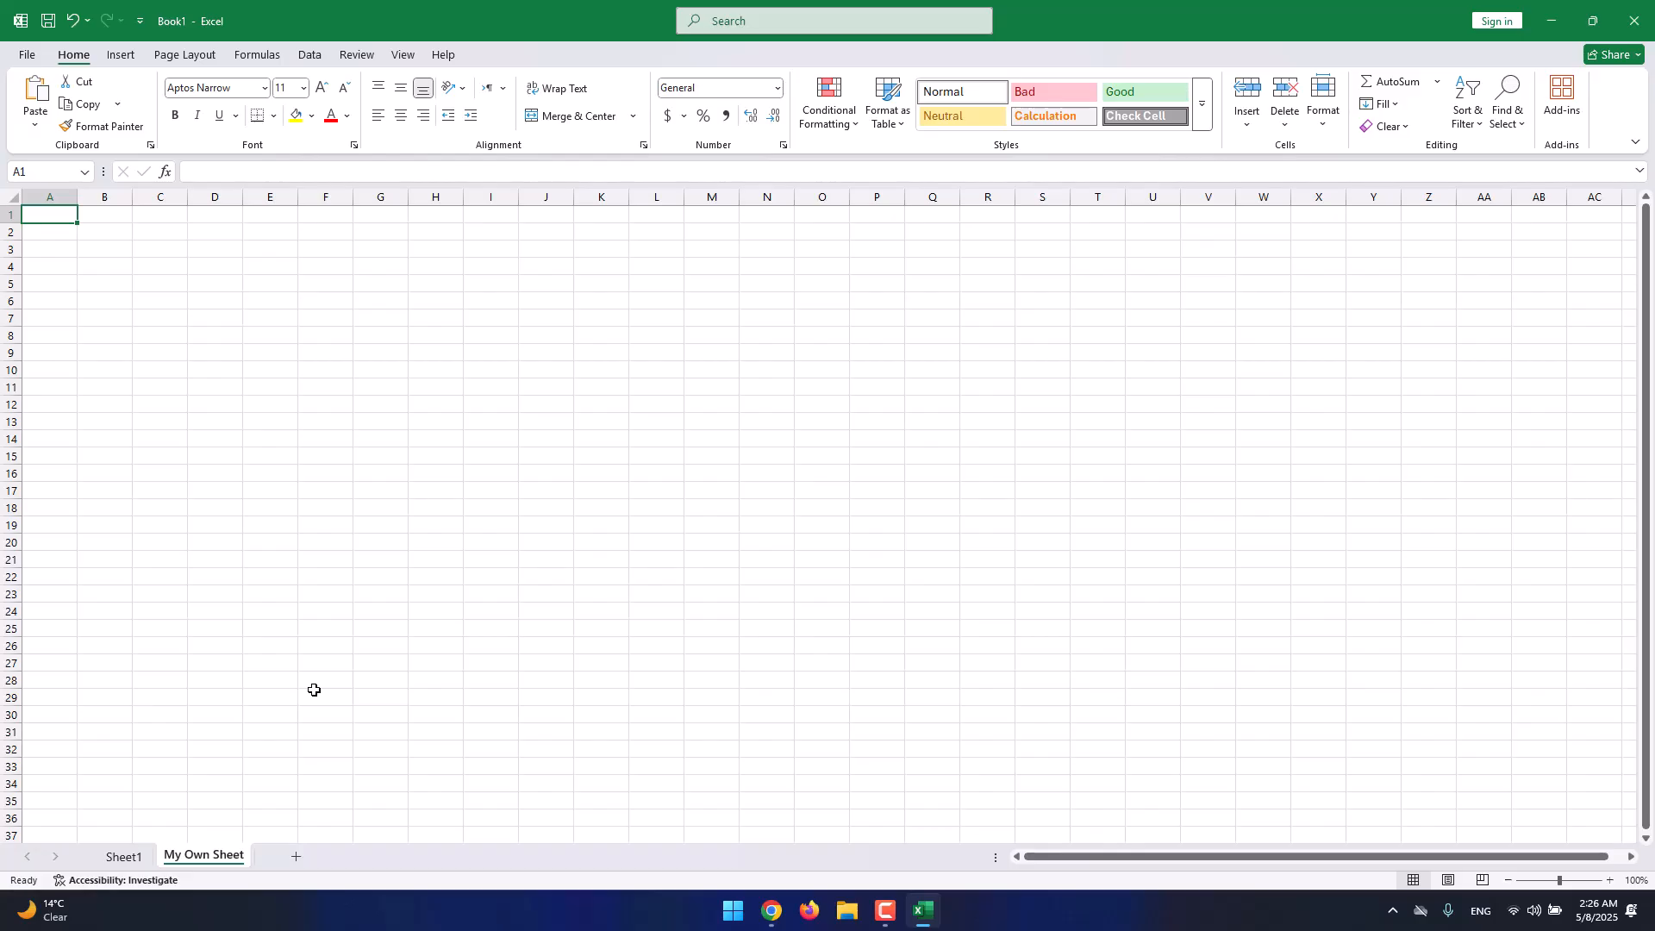
{"action": "right_click", "coordinate": [228, 857]}
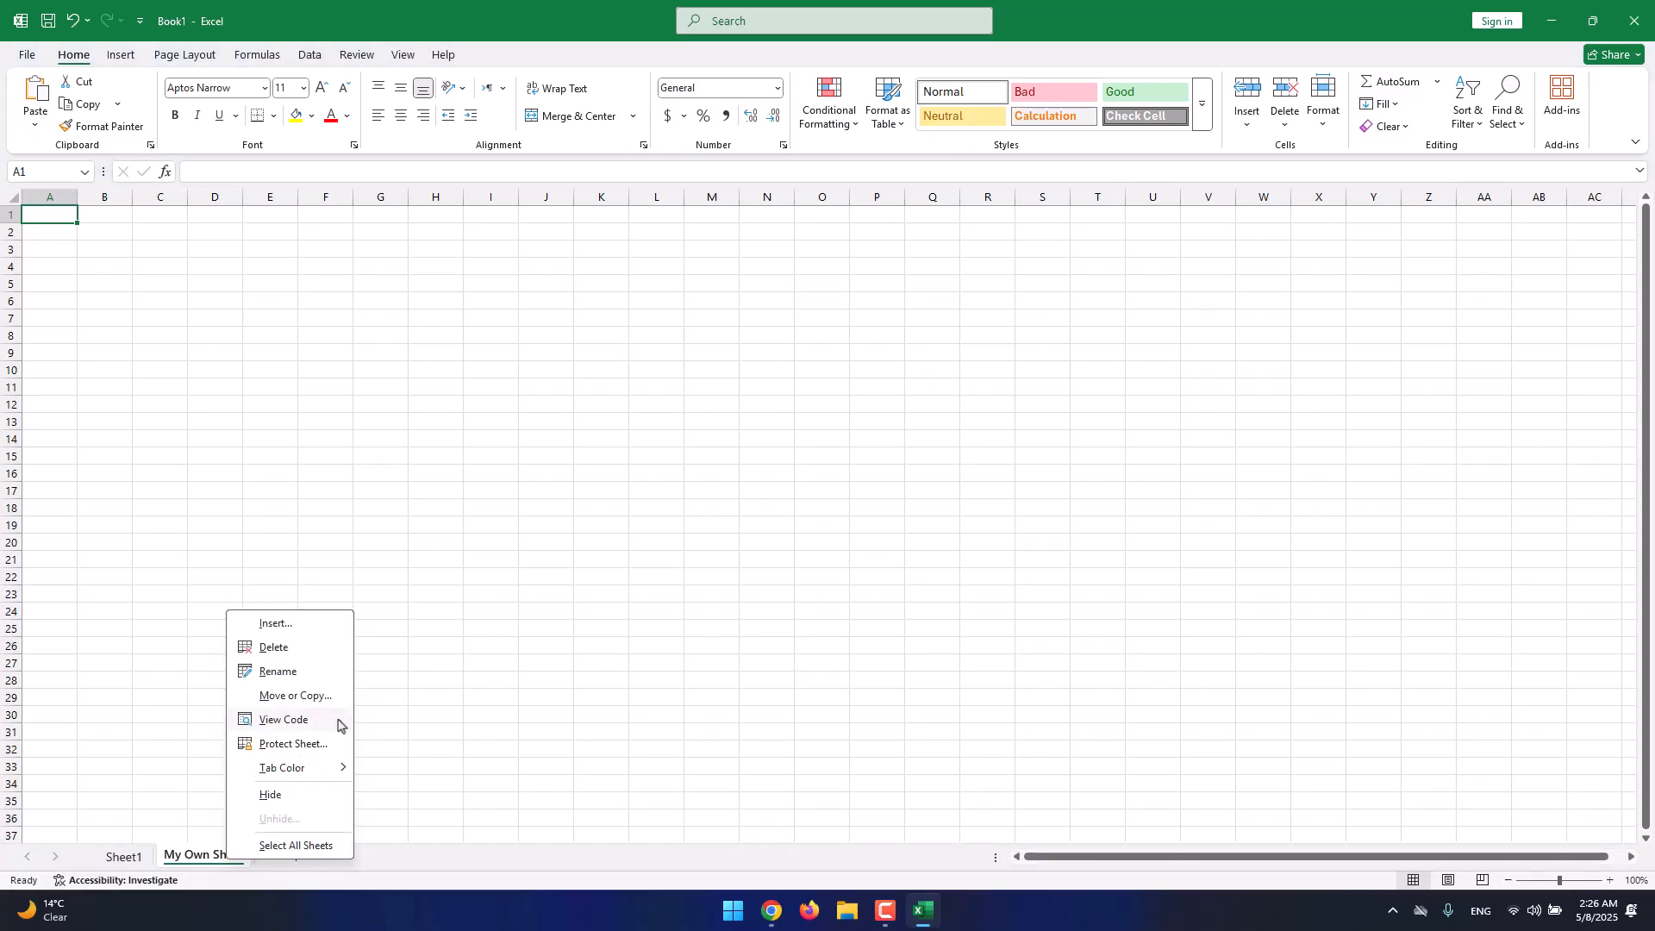
Cancel an Insert sheet dialog, then delete the My Own Sheet worksheet, leaving only Sheet1.
{"action": "left_click", "coordinate": [306, 633]}
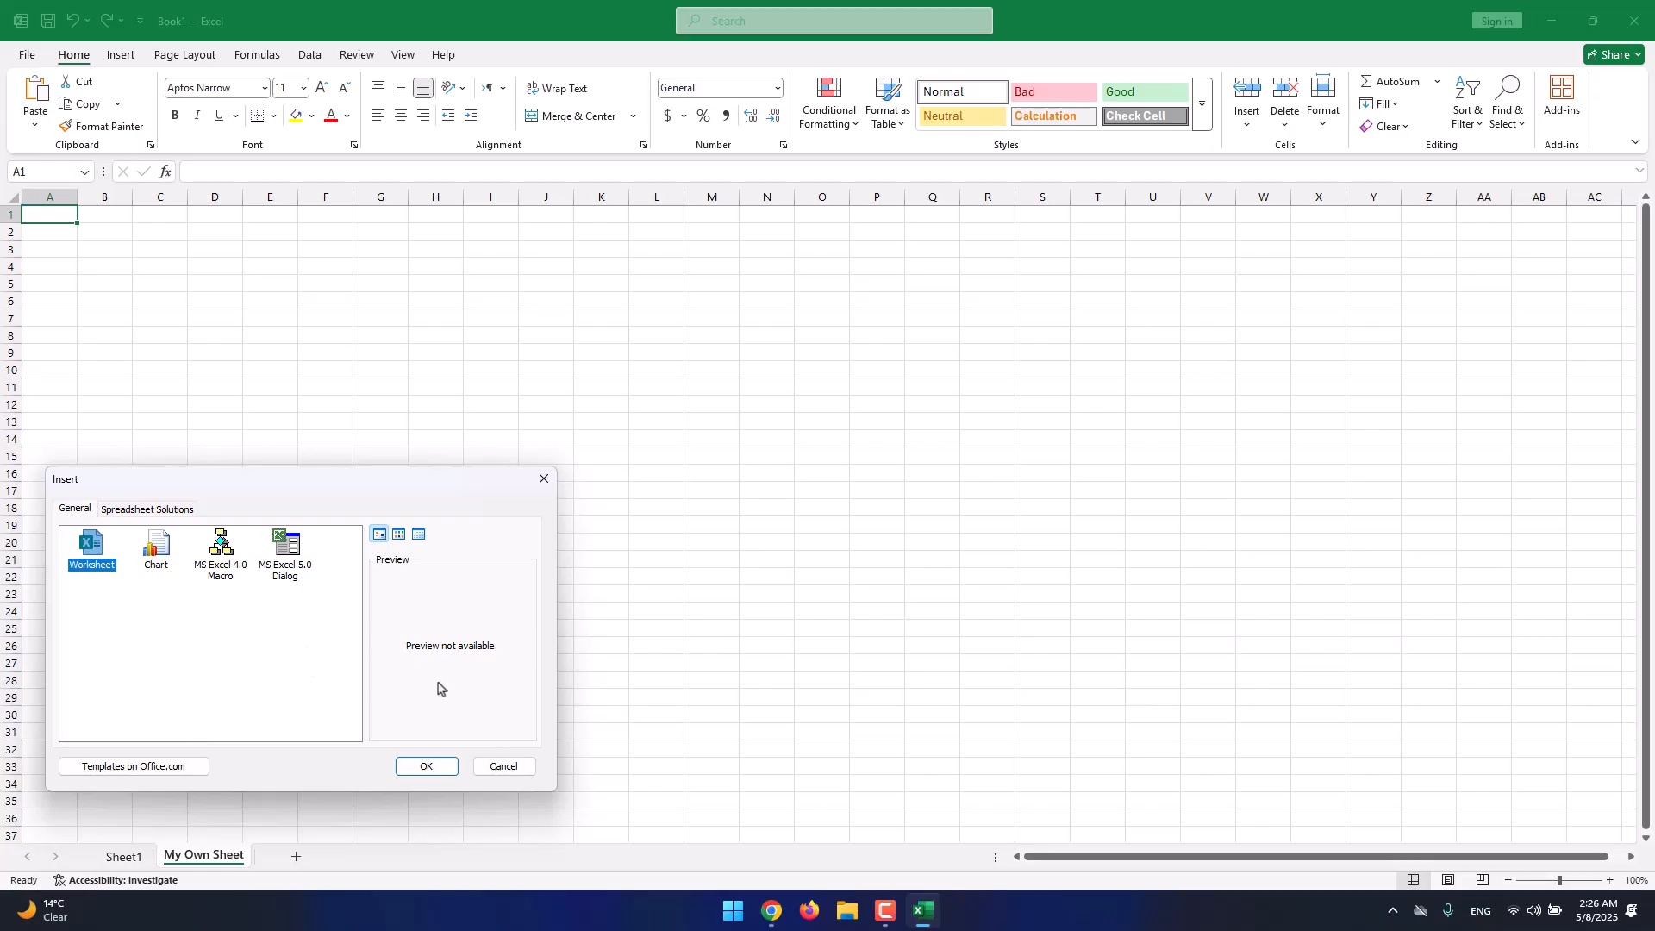
{"action": "left_click", "coordinate": [494, 766]}
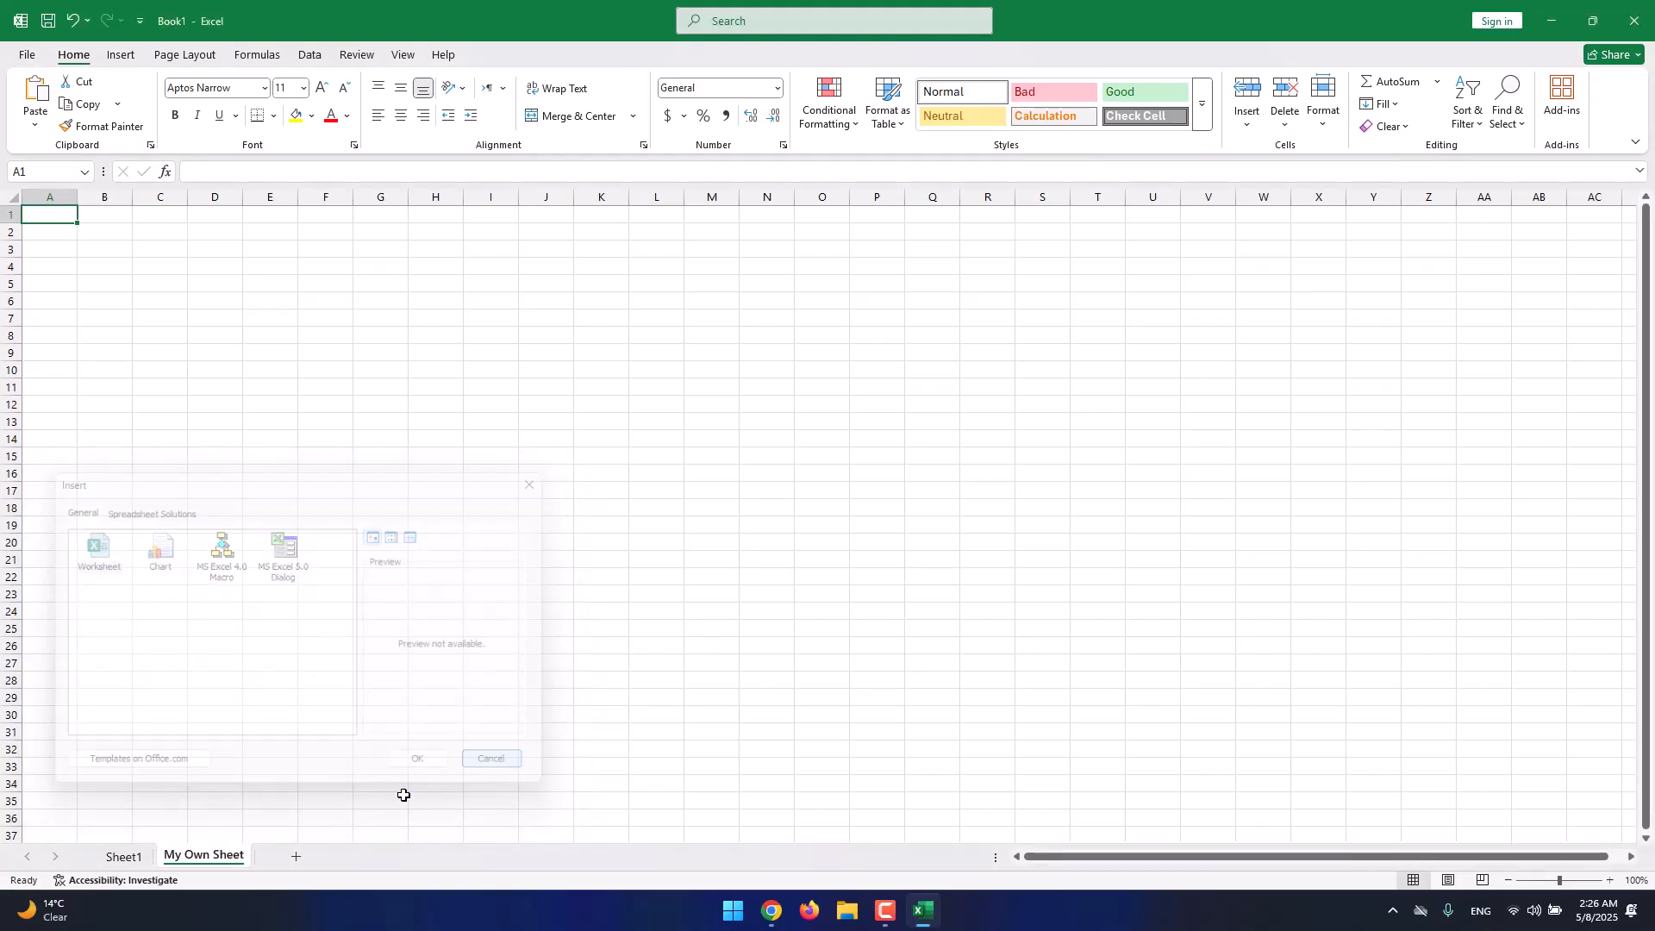
{"action": "right_click", "coordinate": [213, 855]}
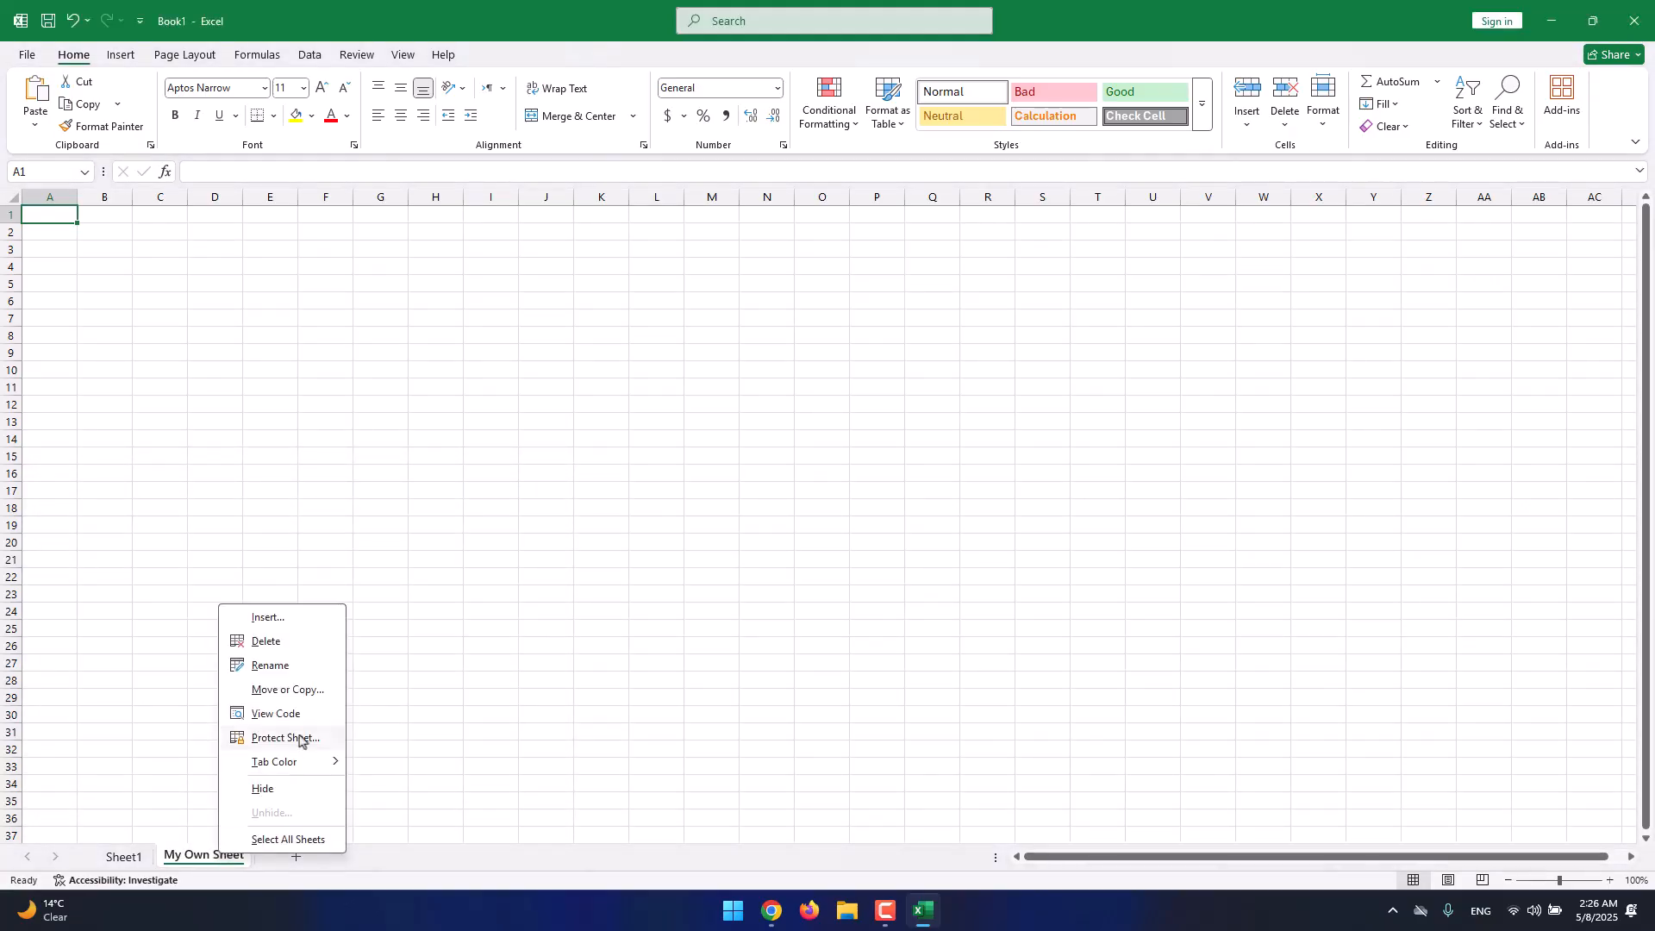
{"action": "left_click", "coordinate": [295, 650]}
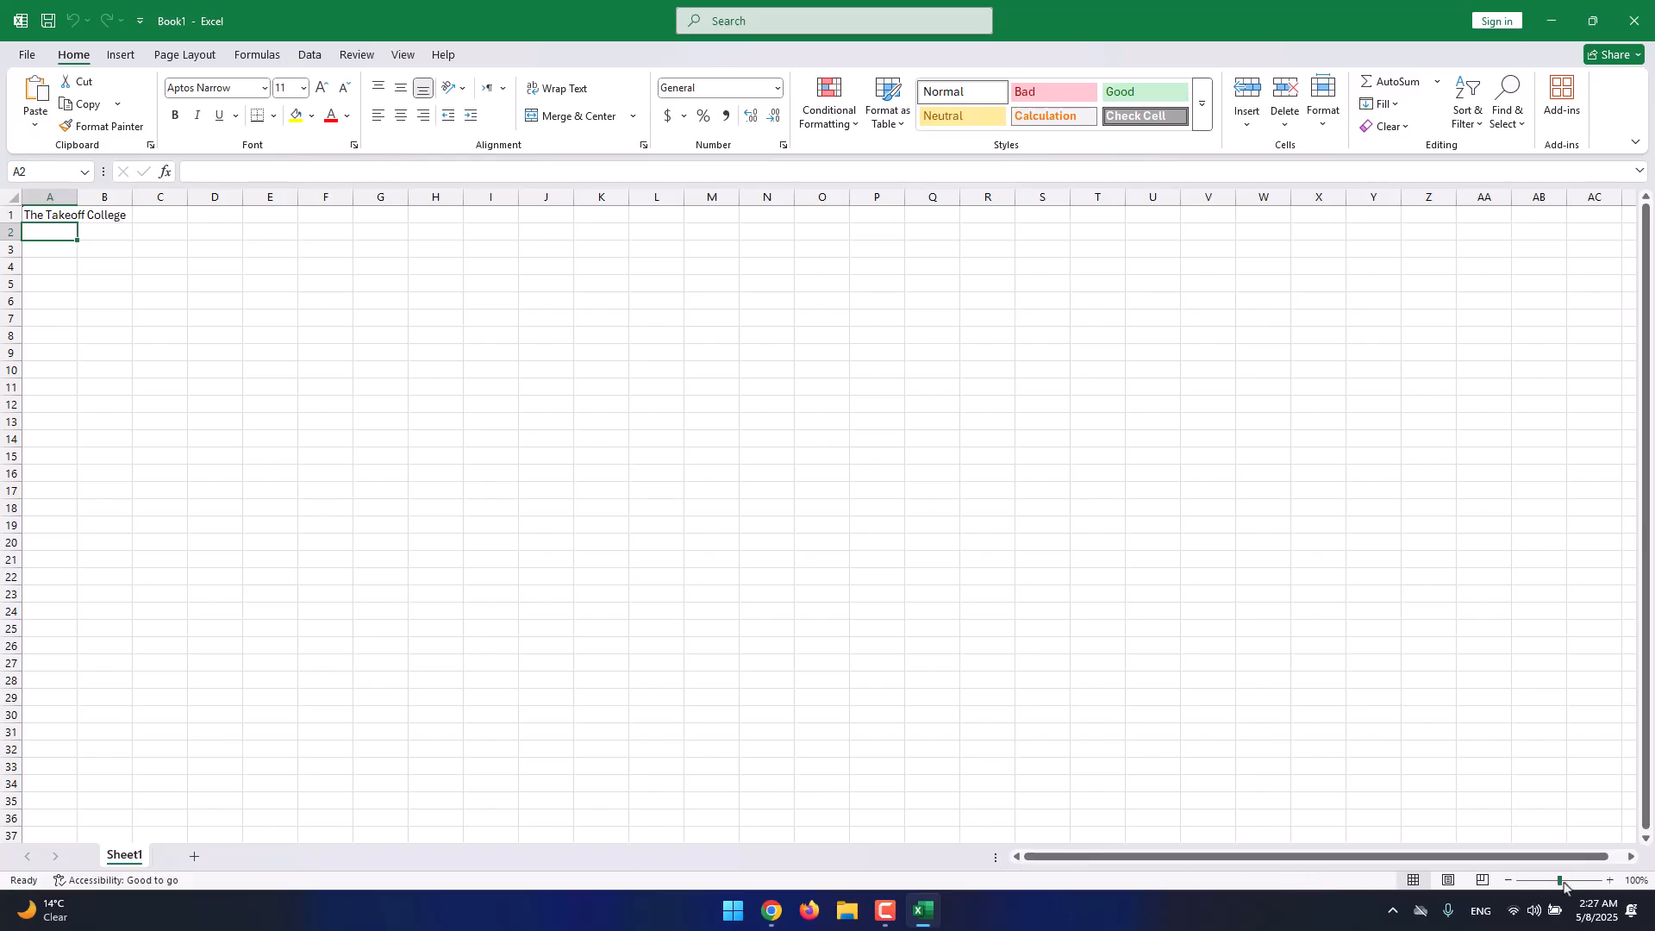
{"action": "left_click_drag", "start_coordinate": [1559, 883], "coordinate": [1576, 880]}
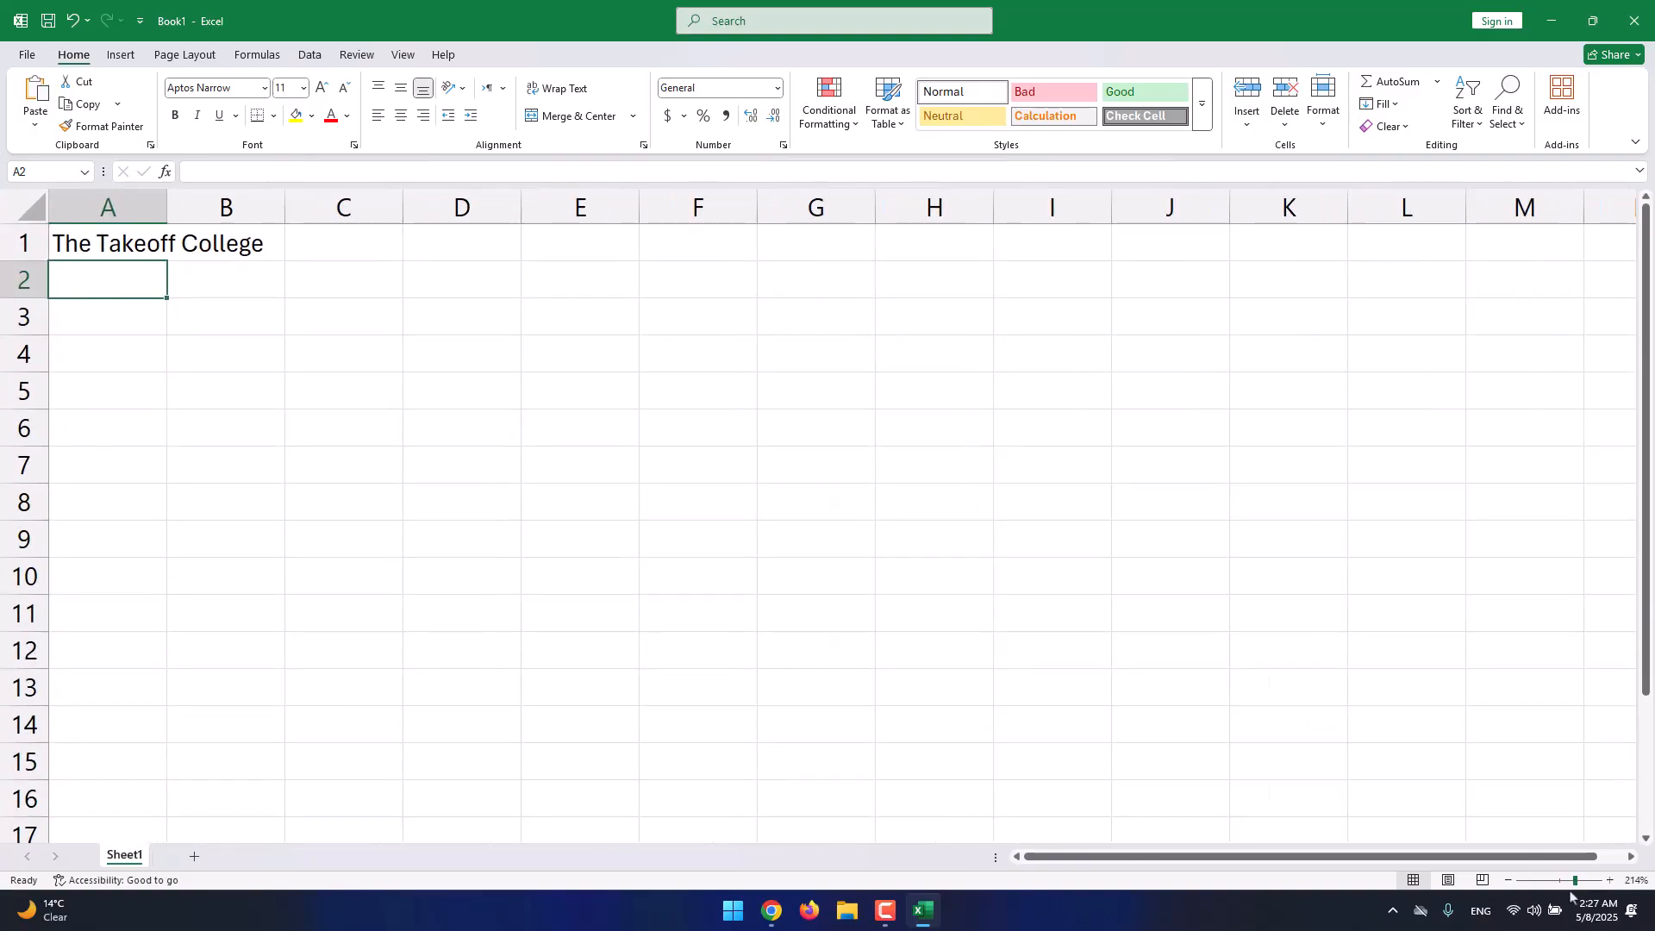
Zoom Sheet1 out to 160%, then open and cancel the Zoom dialog.
{"action": "left_click", "coordinate": [1512, 883]}
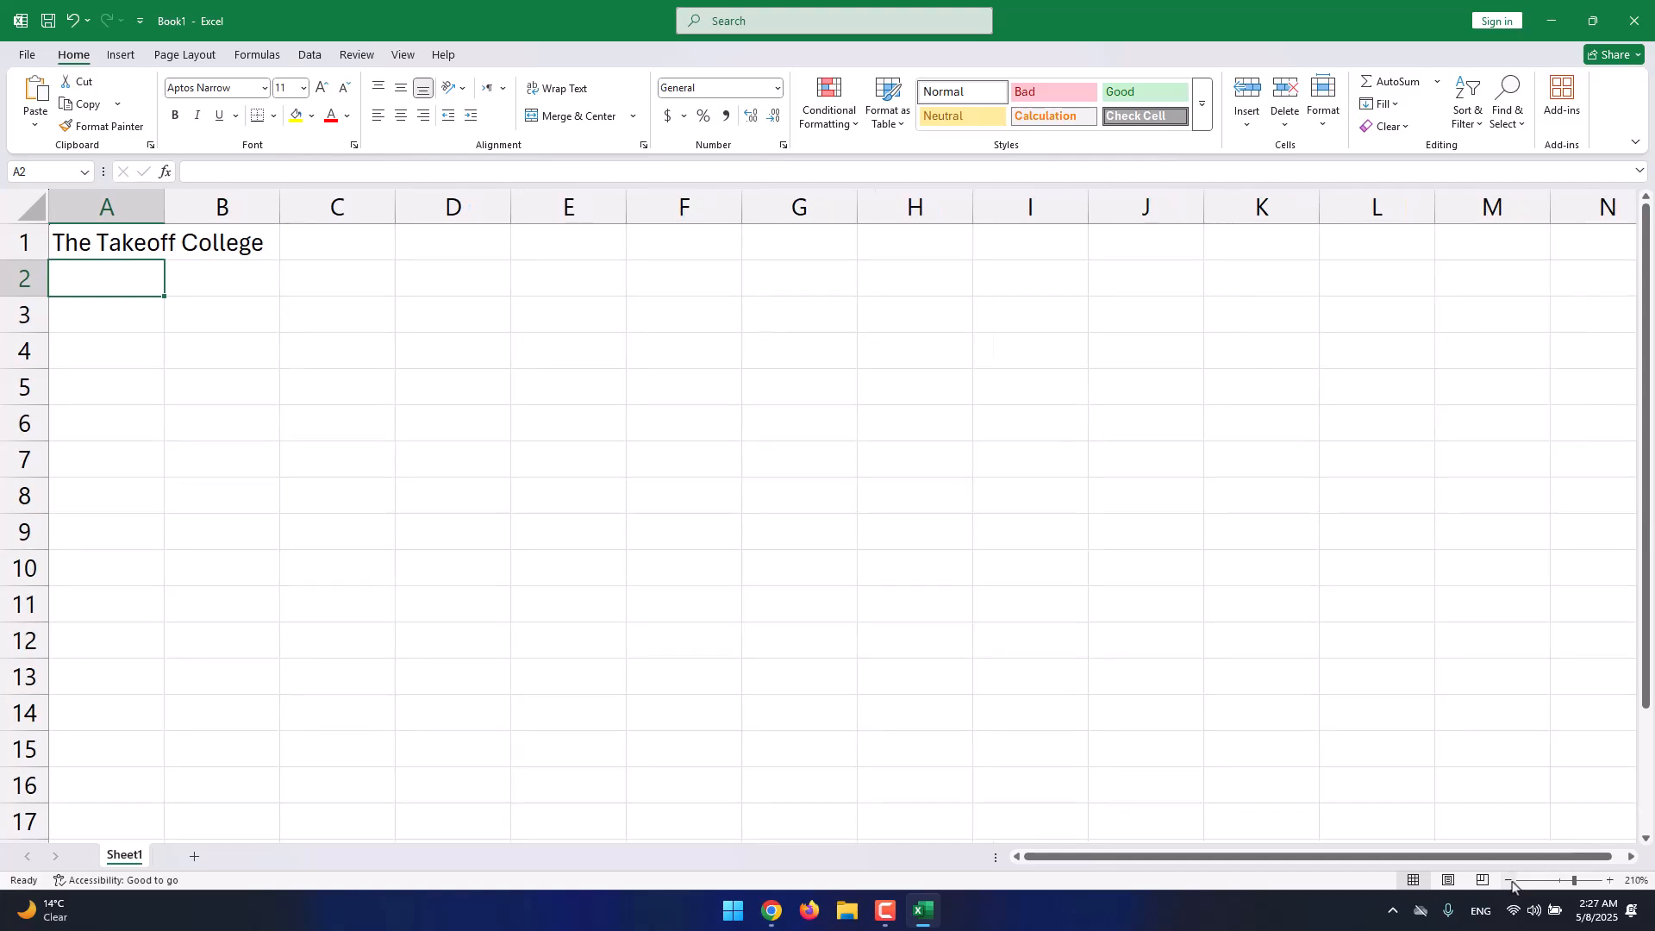
{"action": "left_click", "coordinate": [1511, 883]}
{"action": "left_click", "coordinate": [1511, 883]}
{"action": "left_click", "coordinate": [1511, 882]}
{"action": "left_click", "coordinate": [1512, 882]}
{"action": "left_click", "coordinate": [1511, 883]}
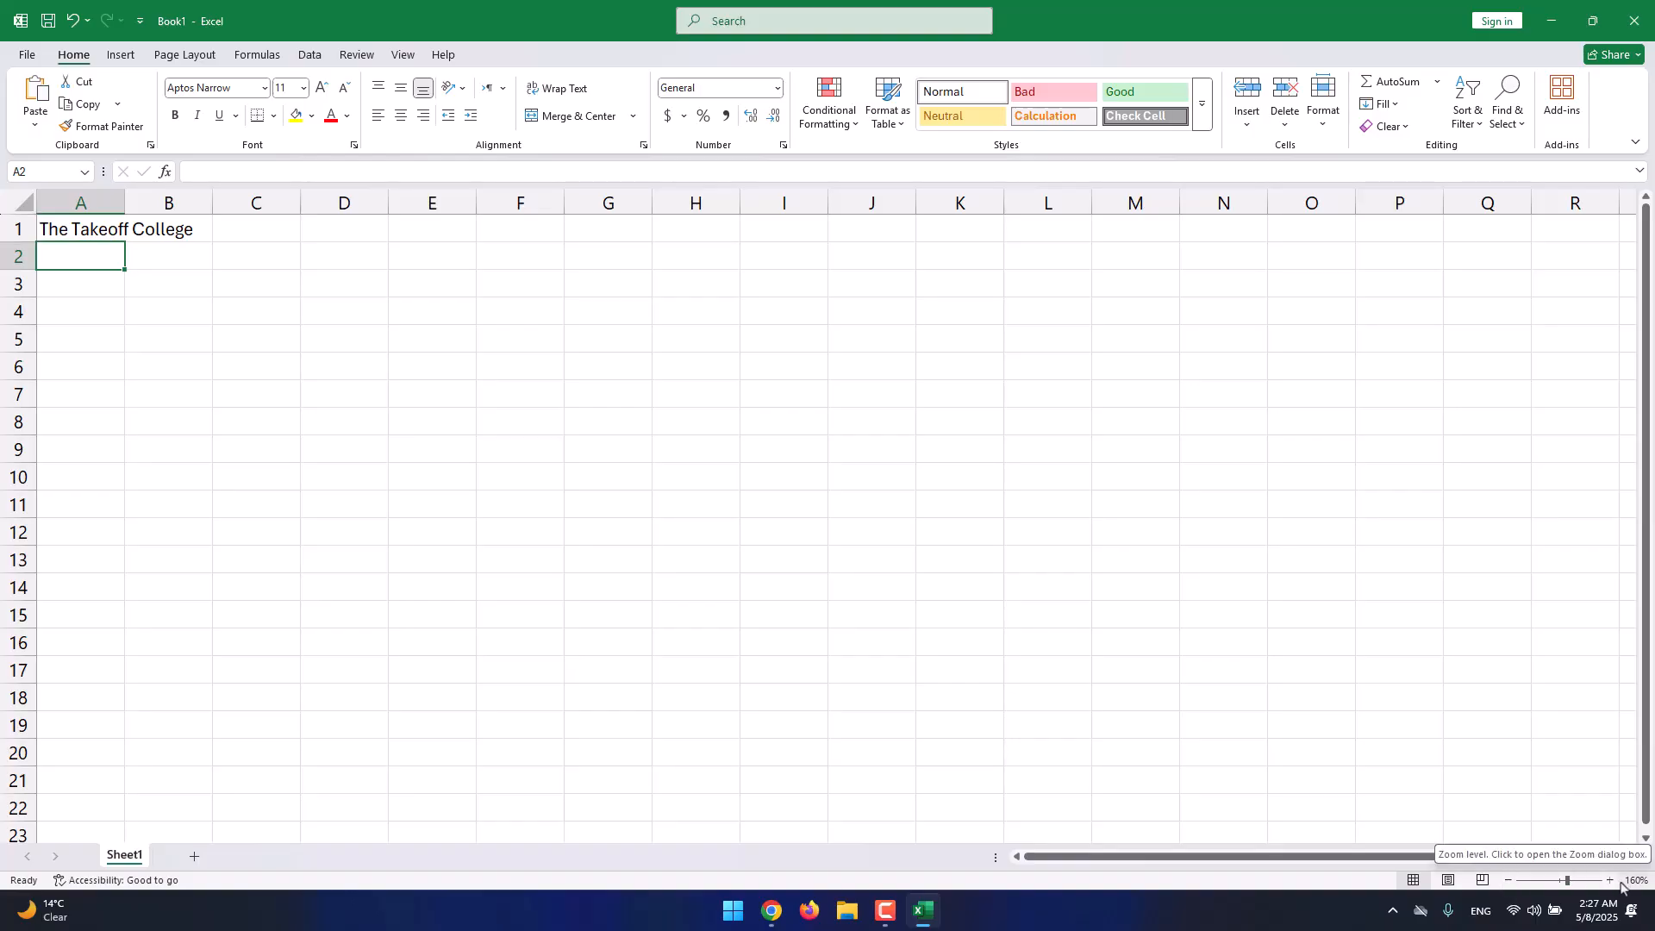
{"action": "left_click", "coordinate": [1622, 883]}
{"action": "left_click", "coordinate": [866, 528]}
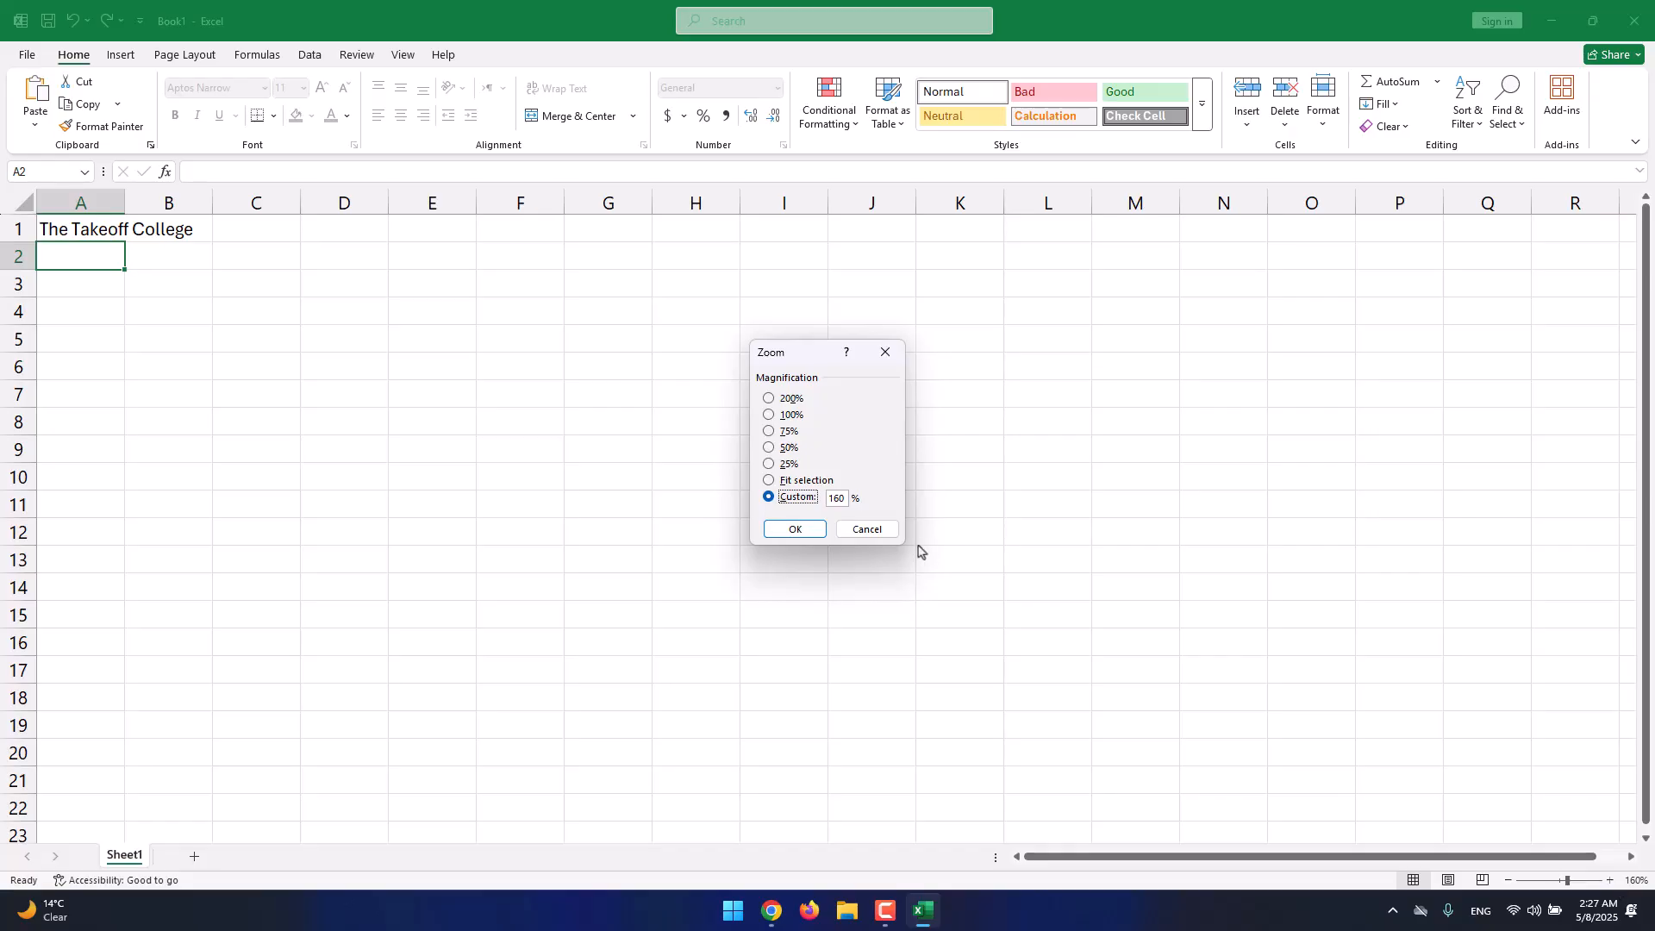
{"action": "left_click", "coordinate": [875, 531]}
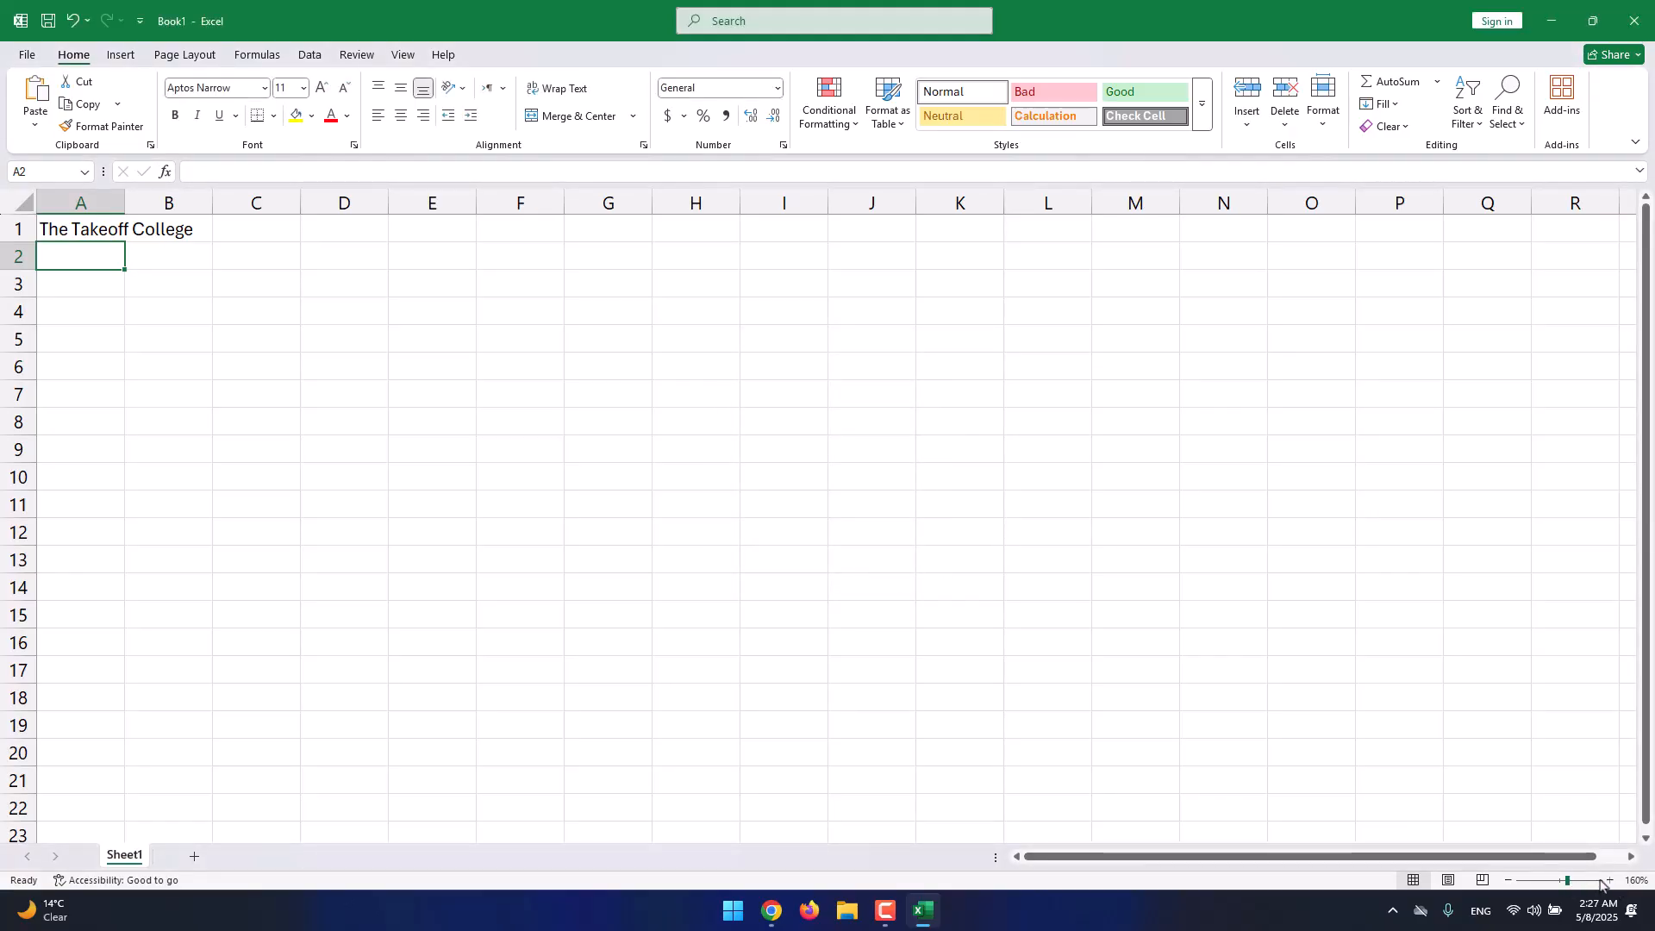
Zoom in to maximum, then set the zoom to 100% in the Zoom dialog.
{"action": "left_click", "coordinate": [1603, 881]}
{"action": "left_click", "coordinate": [1608, 881]}
{"action": "left_click", "coordinate": [1507, 881]}
{"action": "left_click", "coordinate": [1507, 880]}
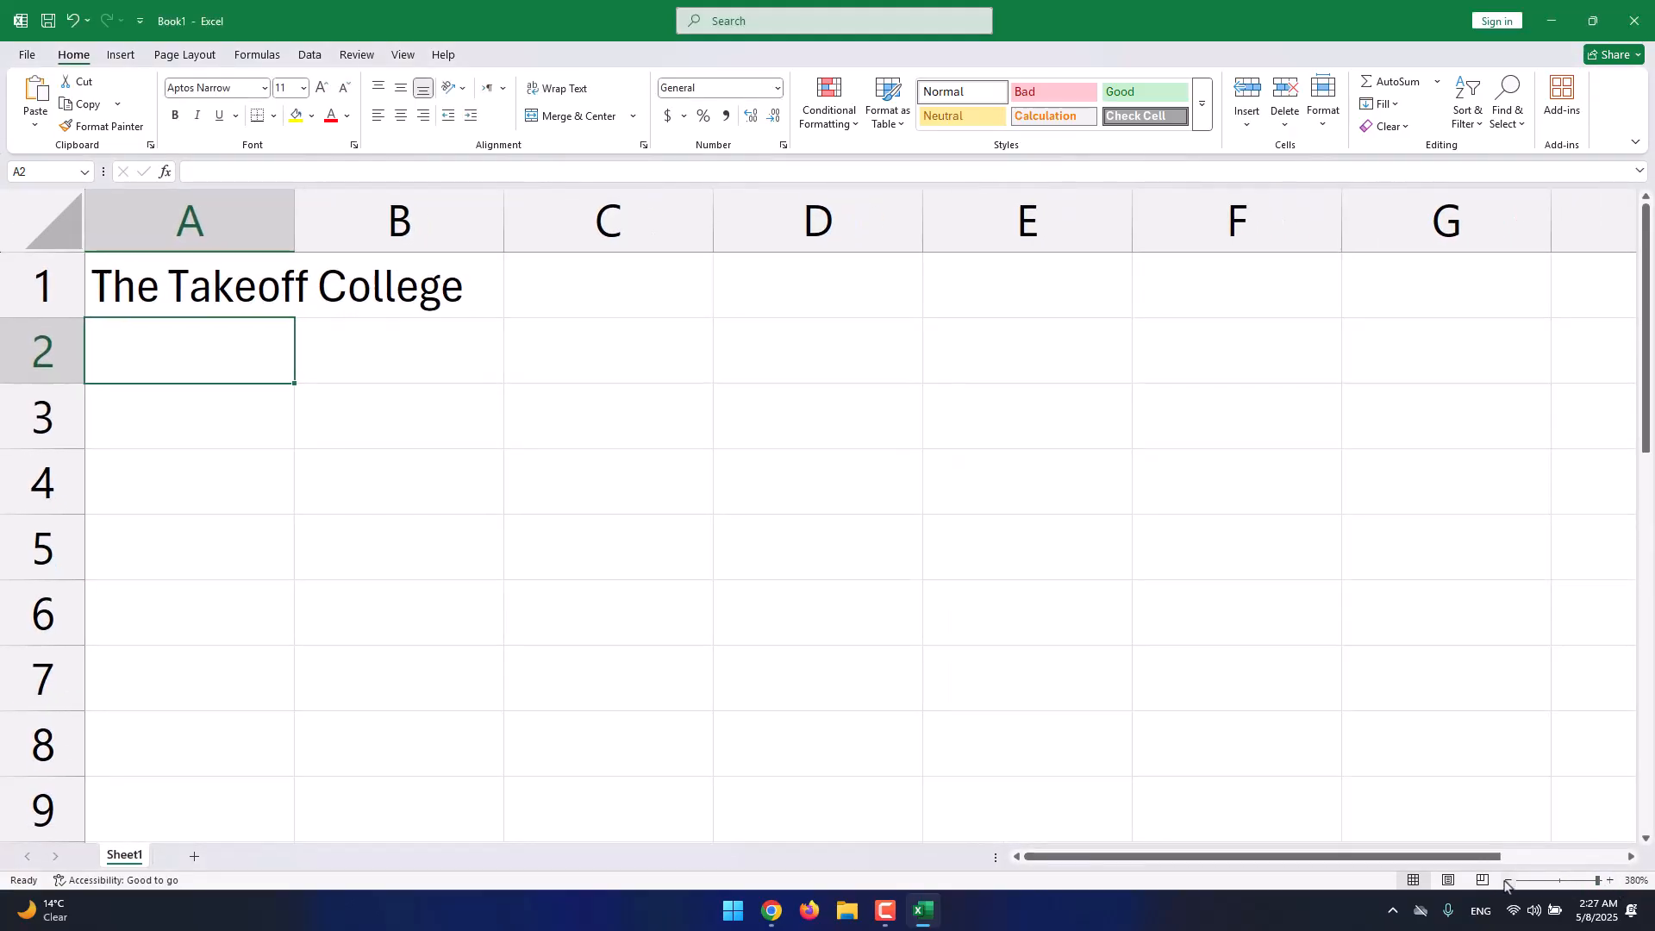
{"action": "left_click", "coordinate": [1507, 881]}
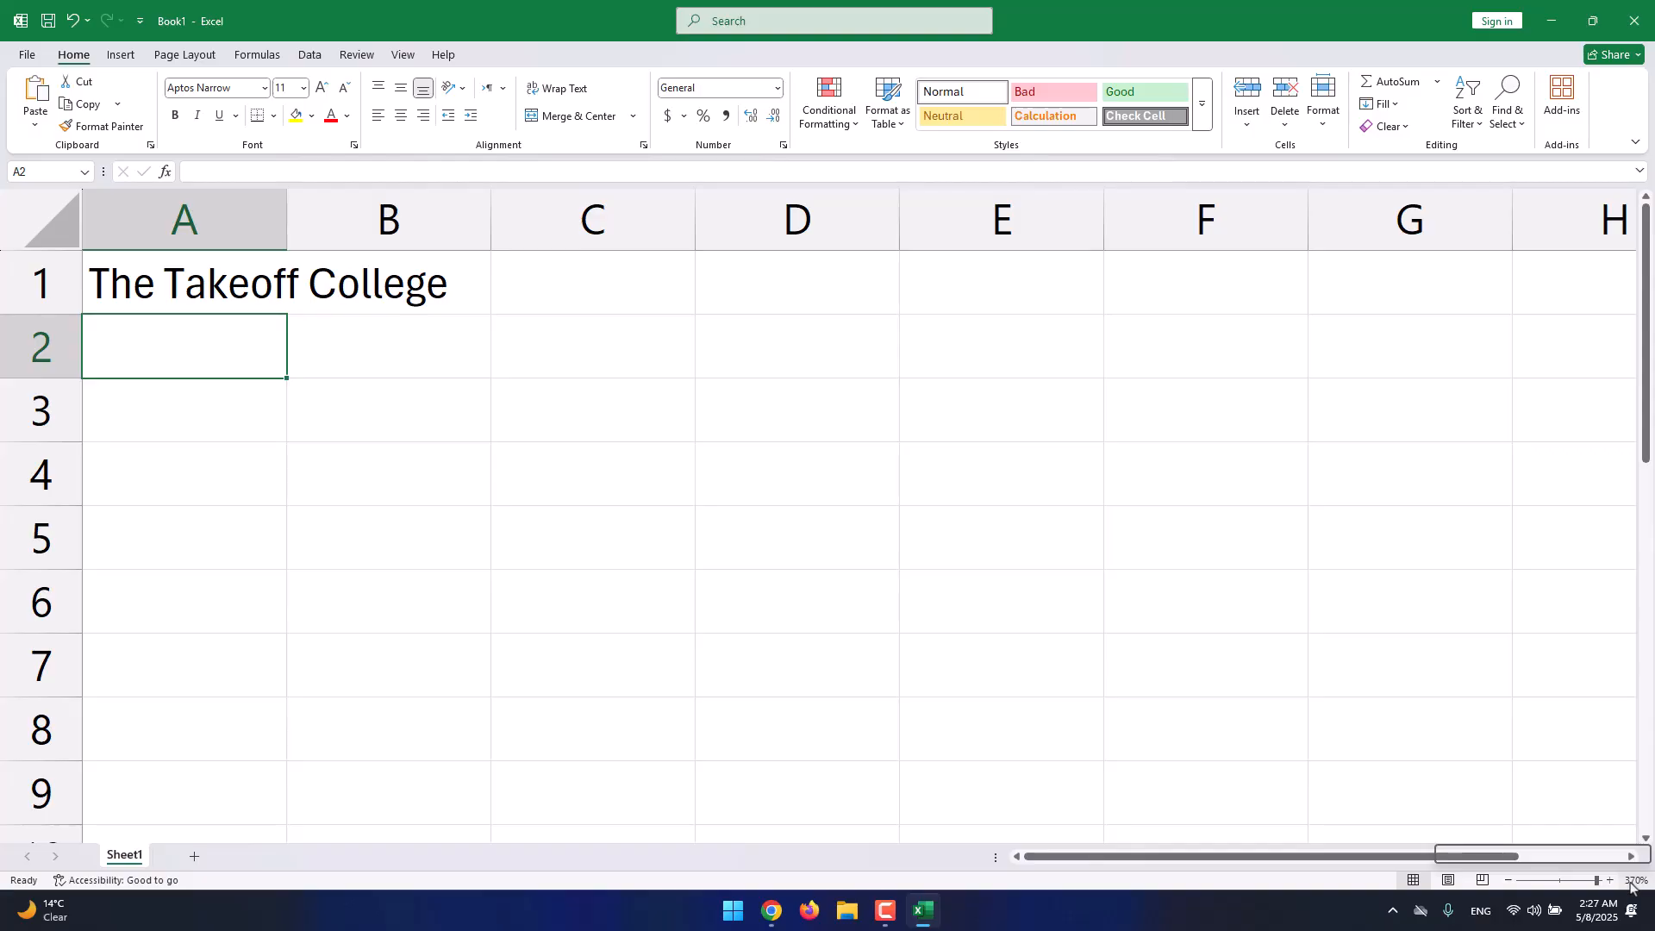
{"action": "left_click", "coordinate": [1630, 881]}
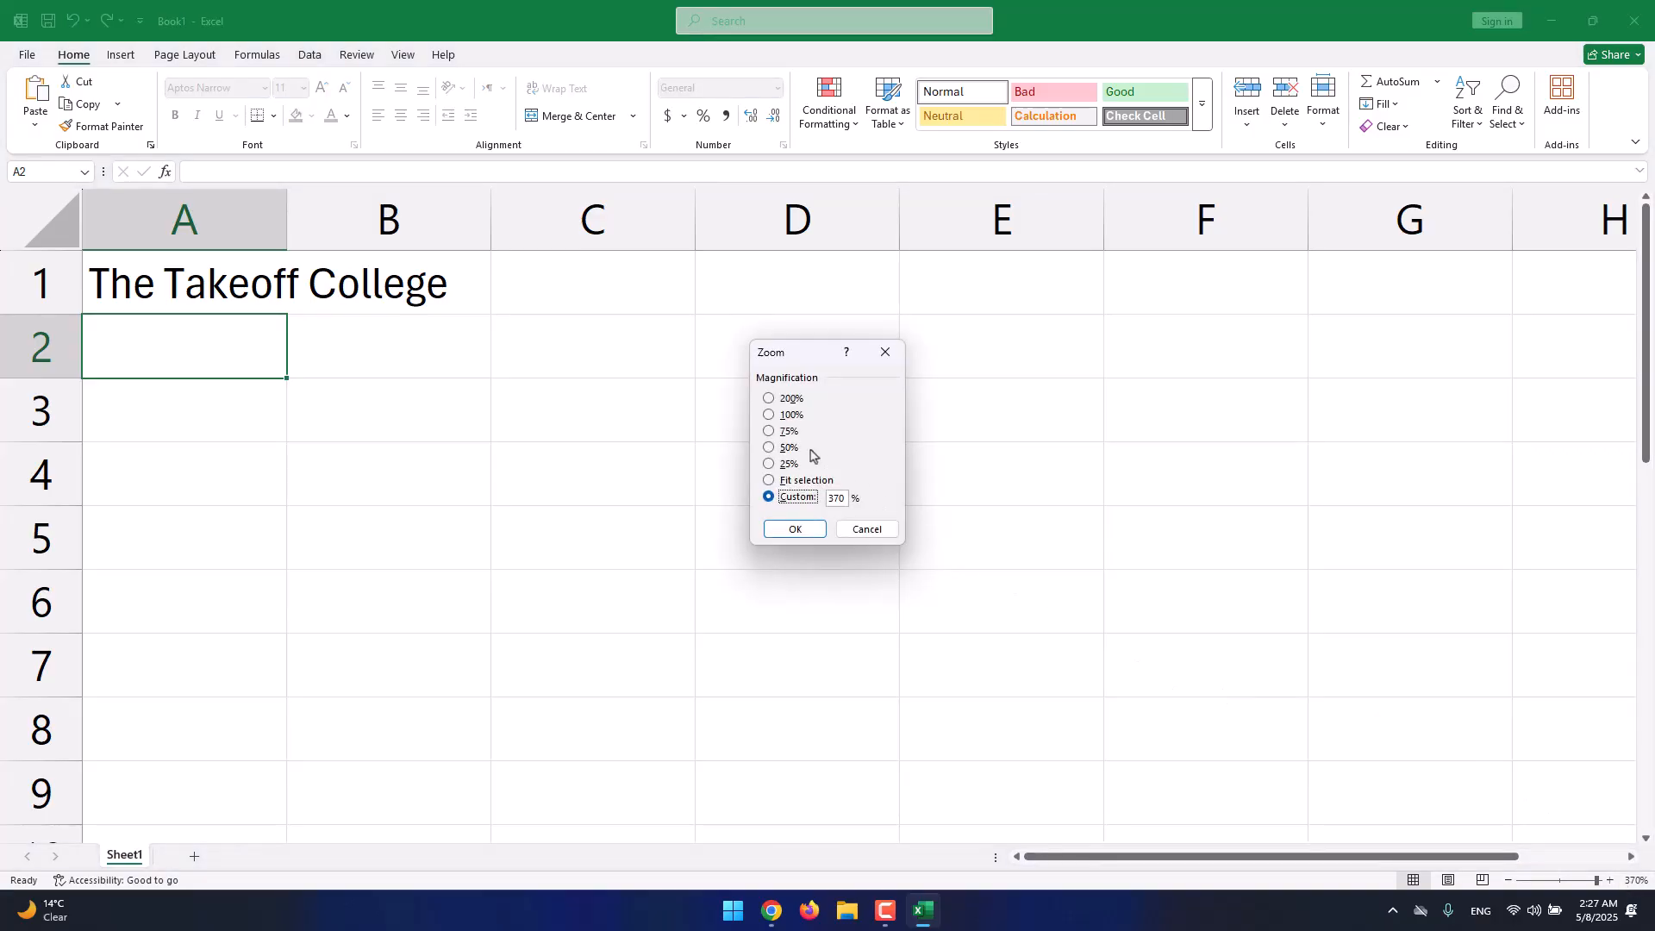
{"action": "left_click", "coordinate": [790, 419]}
{"action": "left_click", "coordinate": [794, 528]}
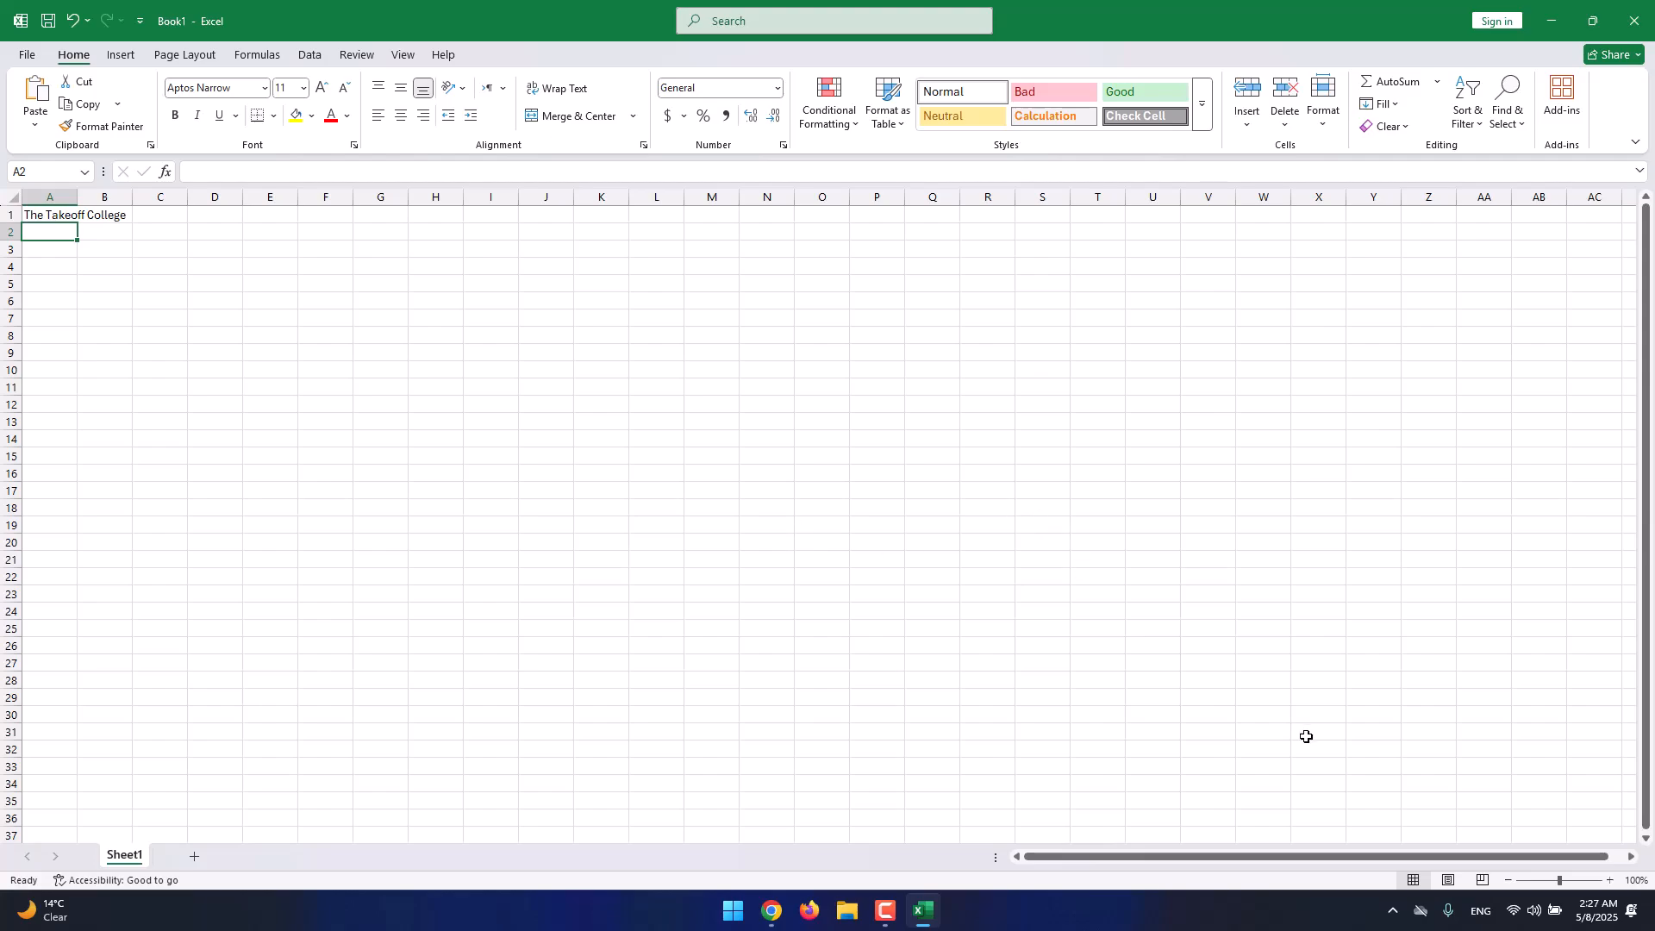
Preview the sheet in Page Layout and Page Break Preview, then return to Normal view zoomed in.
{"action": "left_click", "coordinate": [1447, 879]}
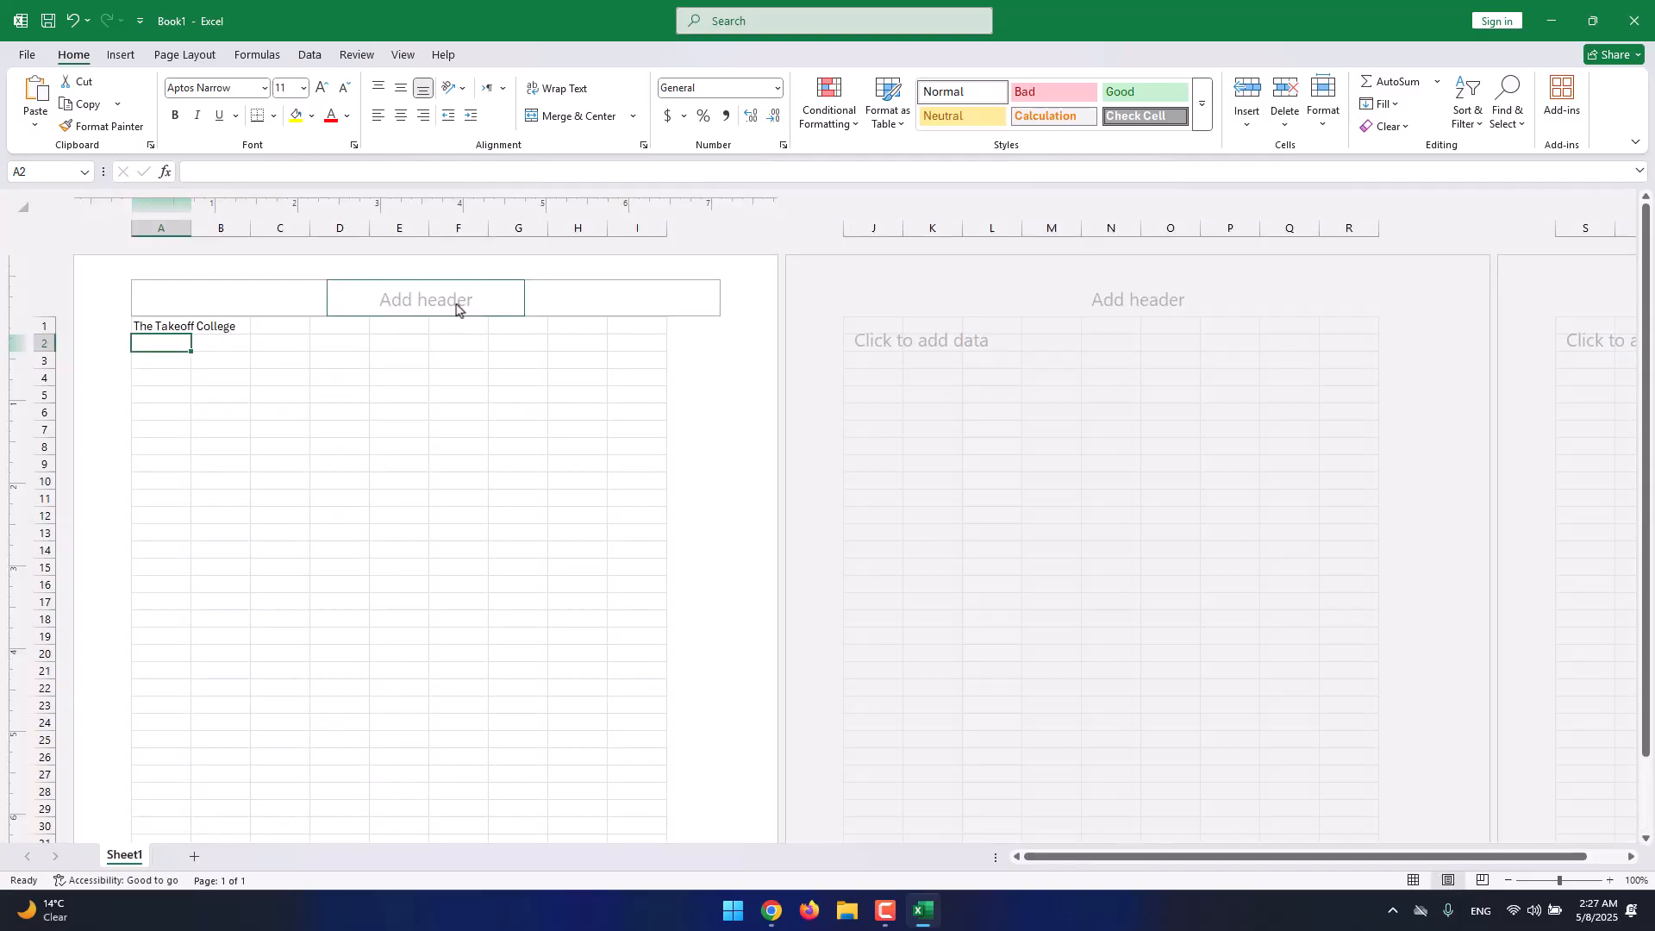
{"action": "scroll", "coordinate": [494, 455], "scroll_direction": "down", "scroll_amount": 10}
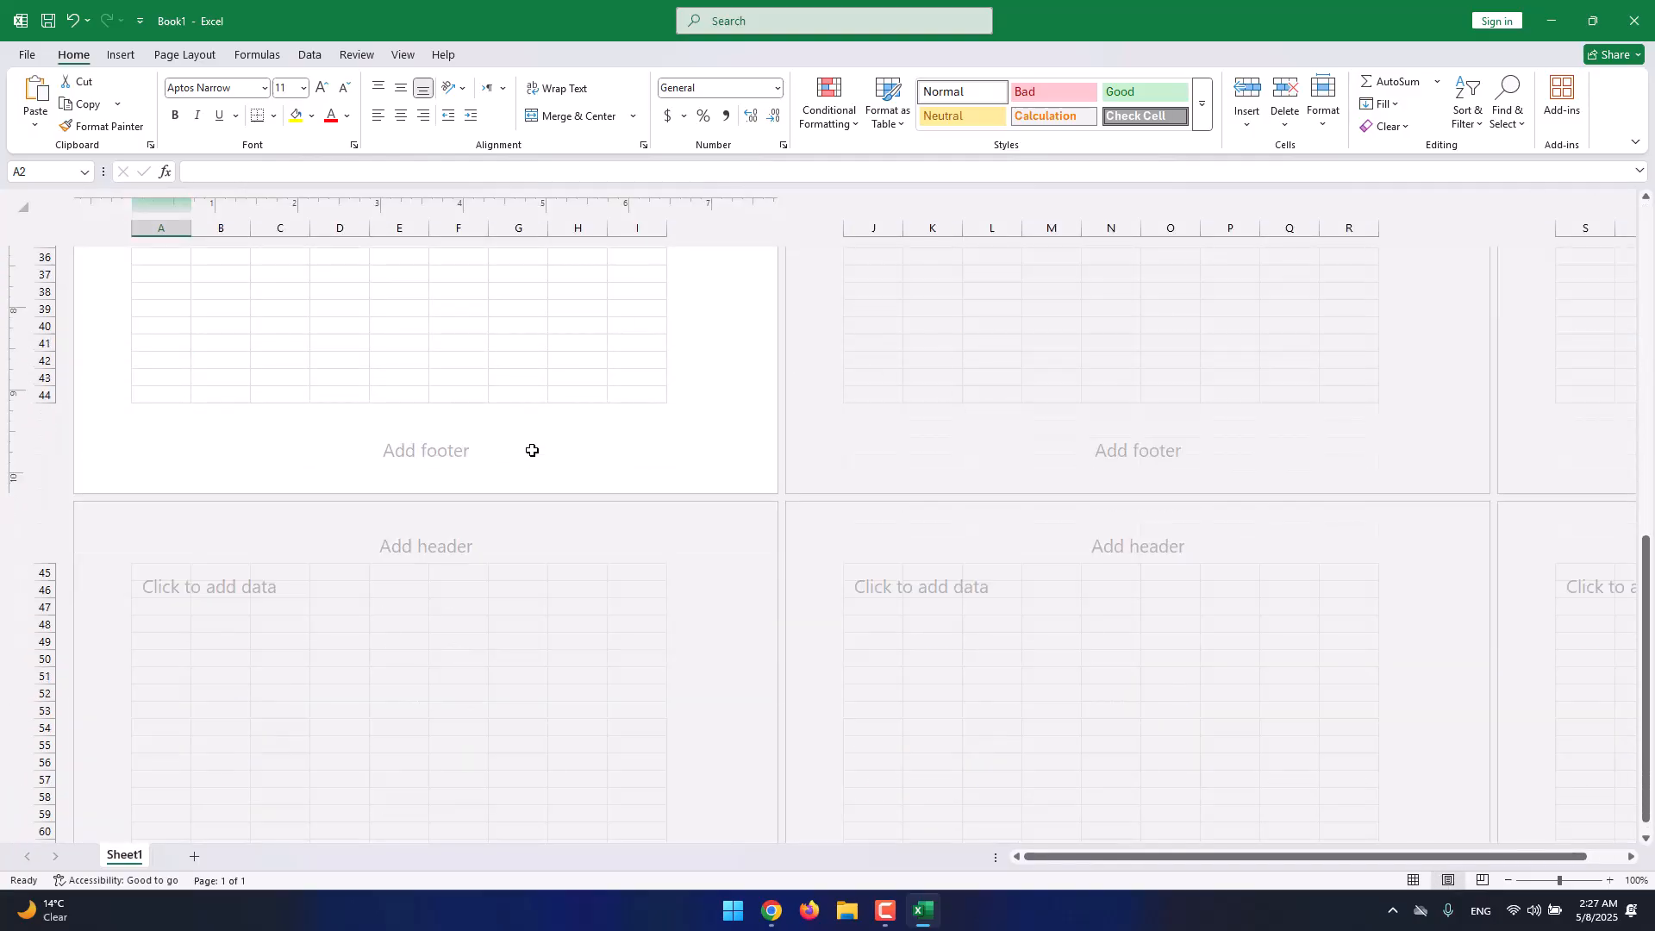
{"action": "scroll", "coordinate": [537, 437], "scroll_direction": "up", "scroll_amount": 10}
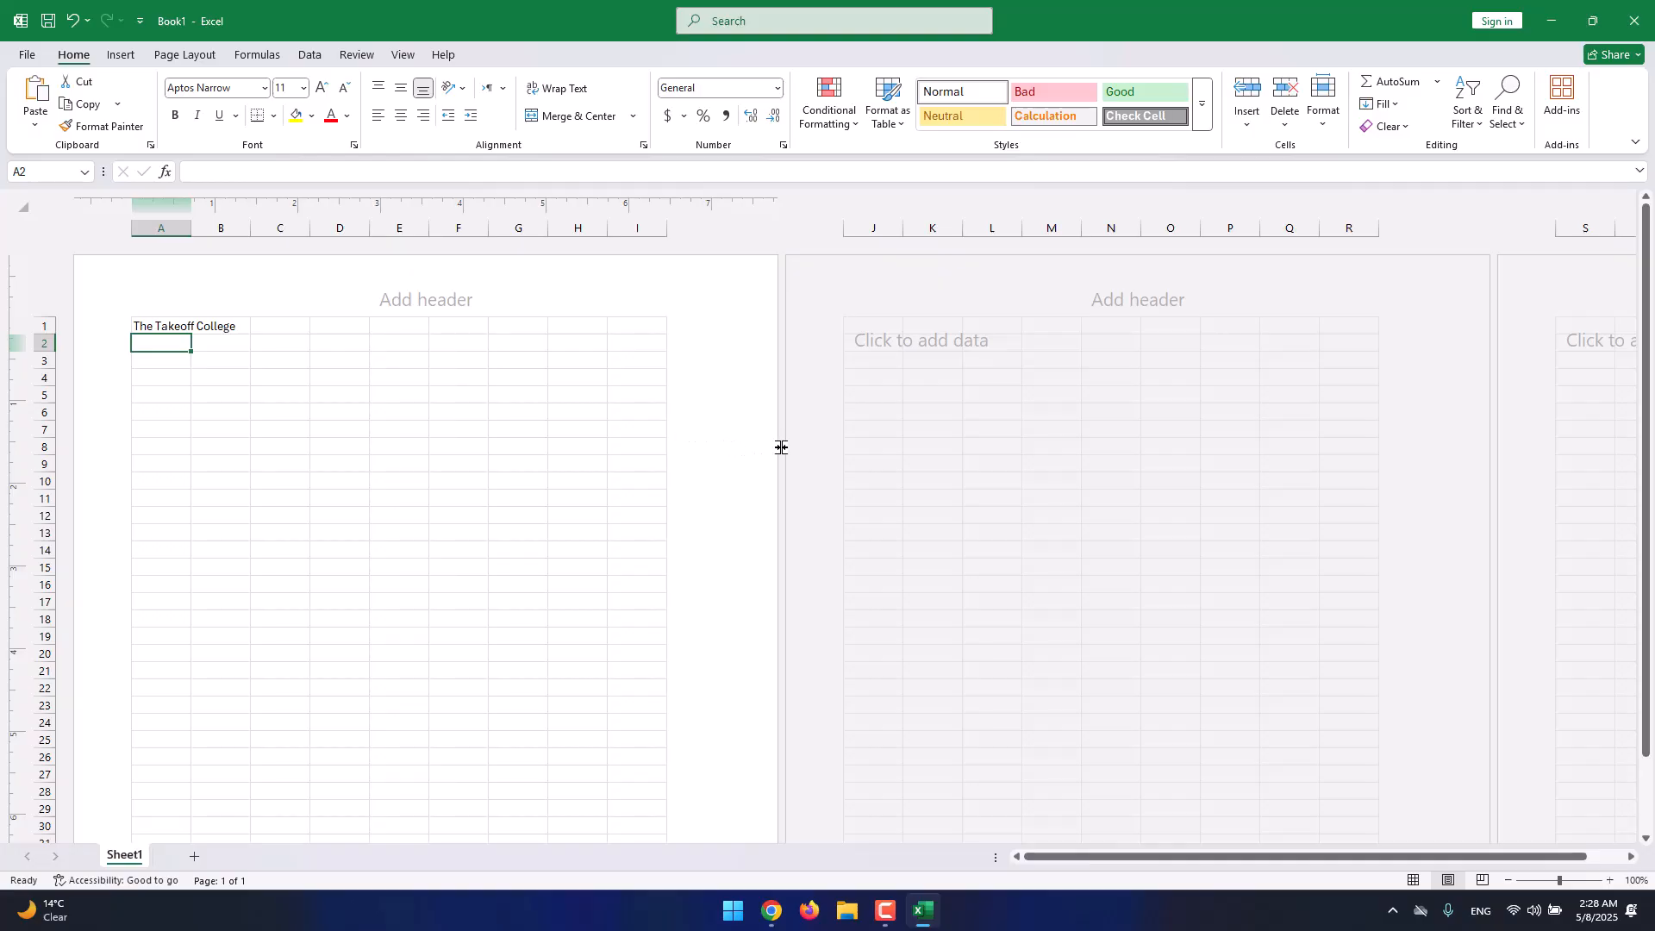
{"action": "left_click", "coordinate": [1482, 880]}
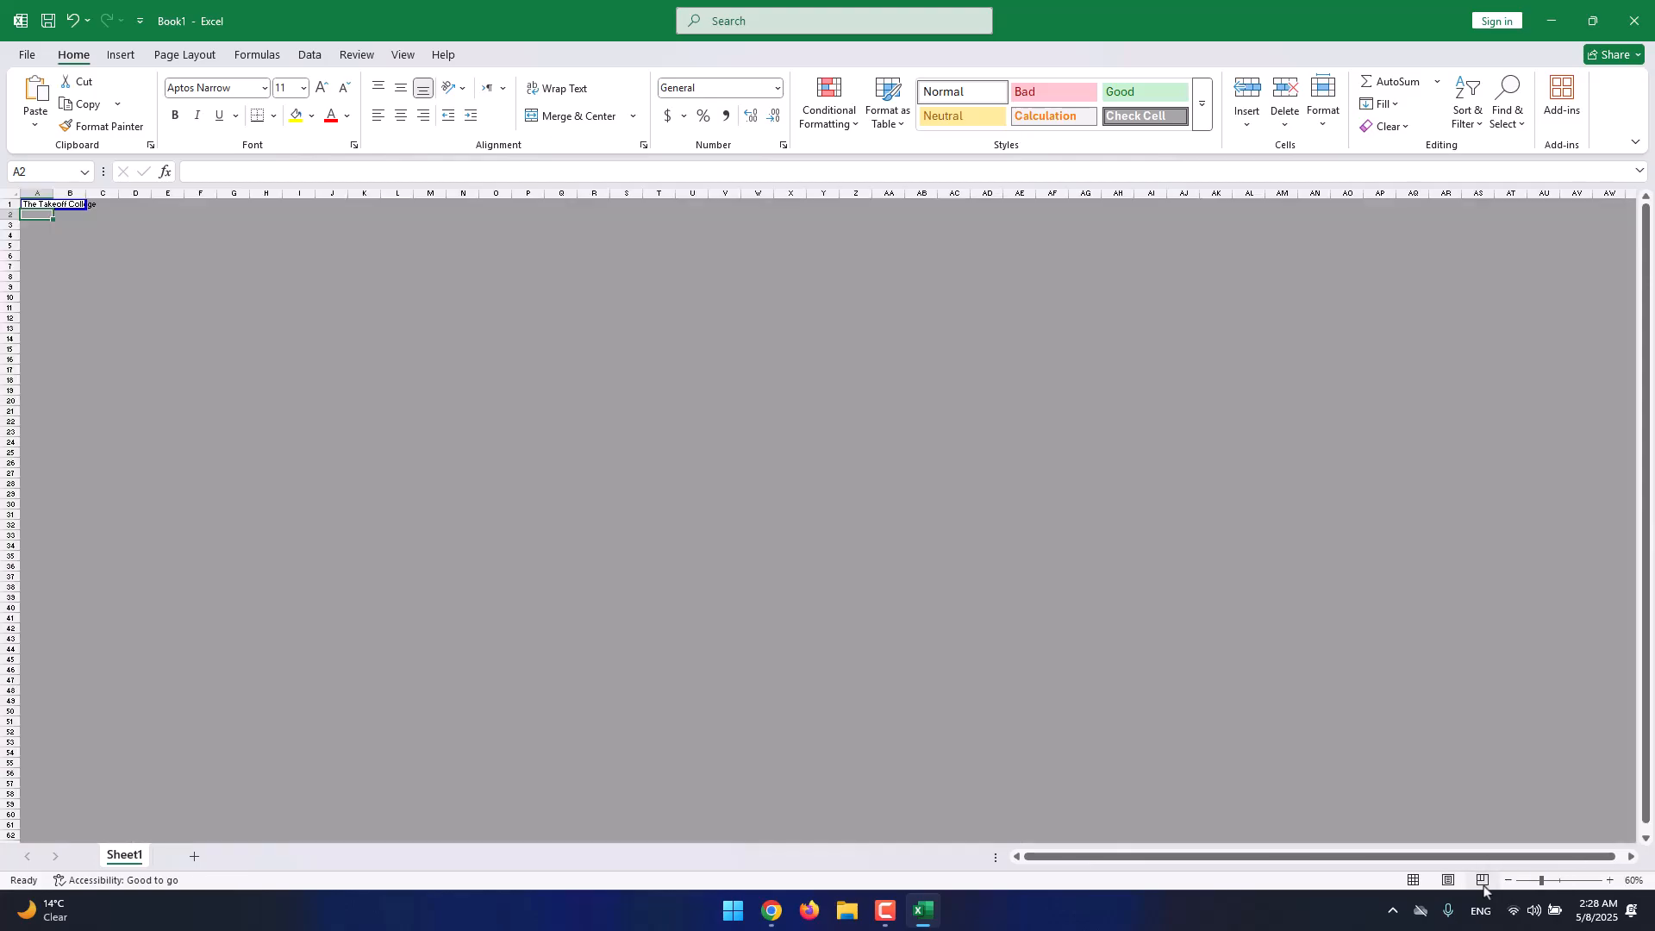
{"action": "scroll", "coordinate": [75, 241], "scroll_direction": "down", "scroll_amount": 1}
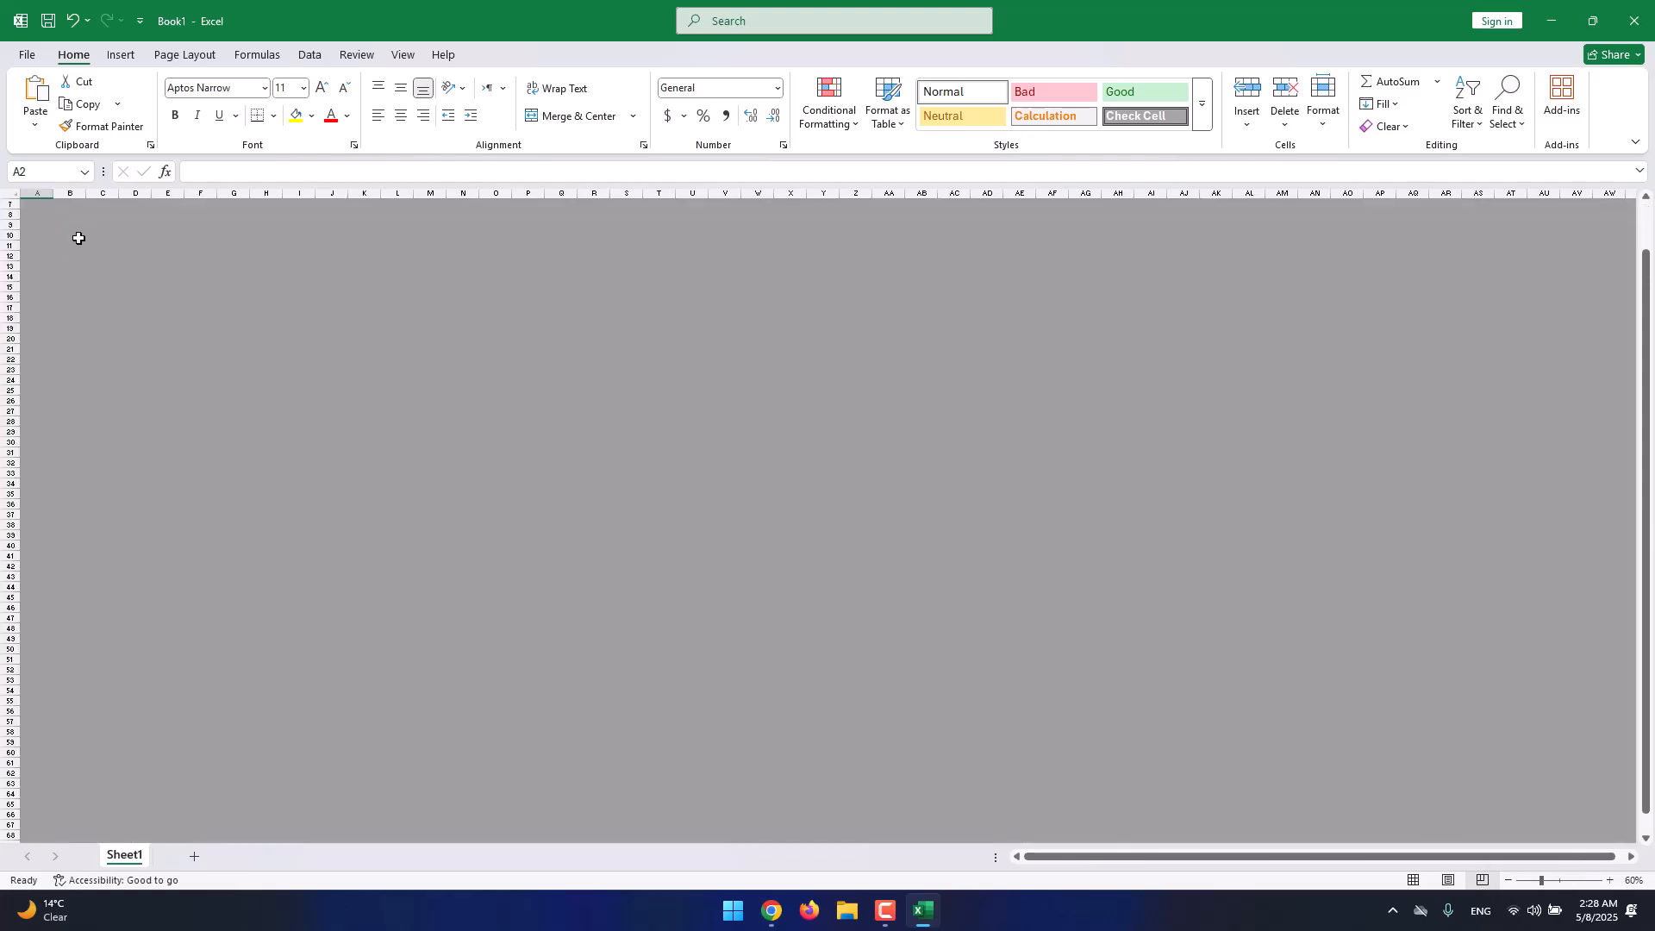
{"action": "scroll", "coordinate": [78, 221], "scroll_direction": "up", "scroll_amount": 1}
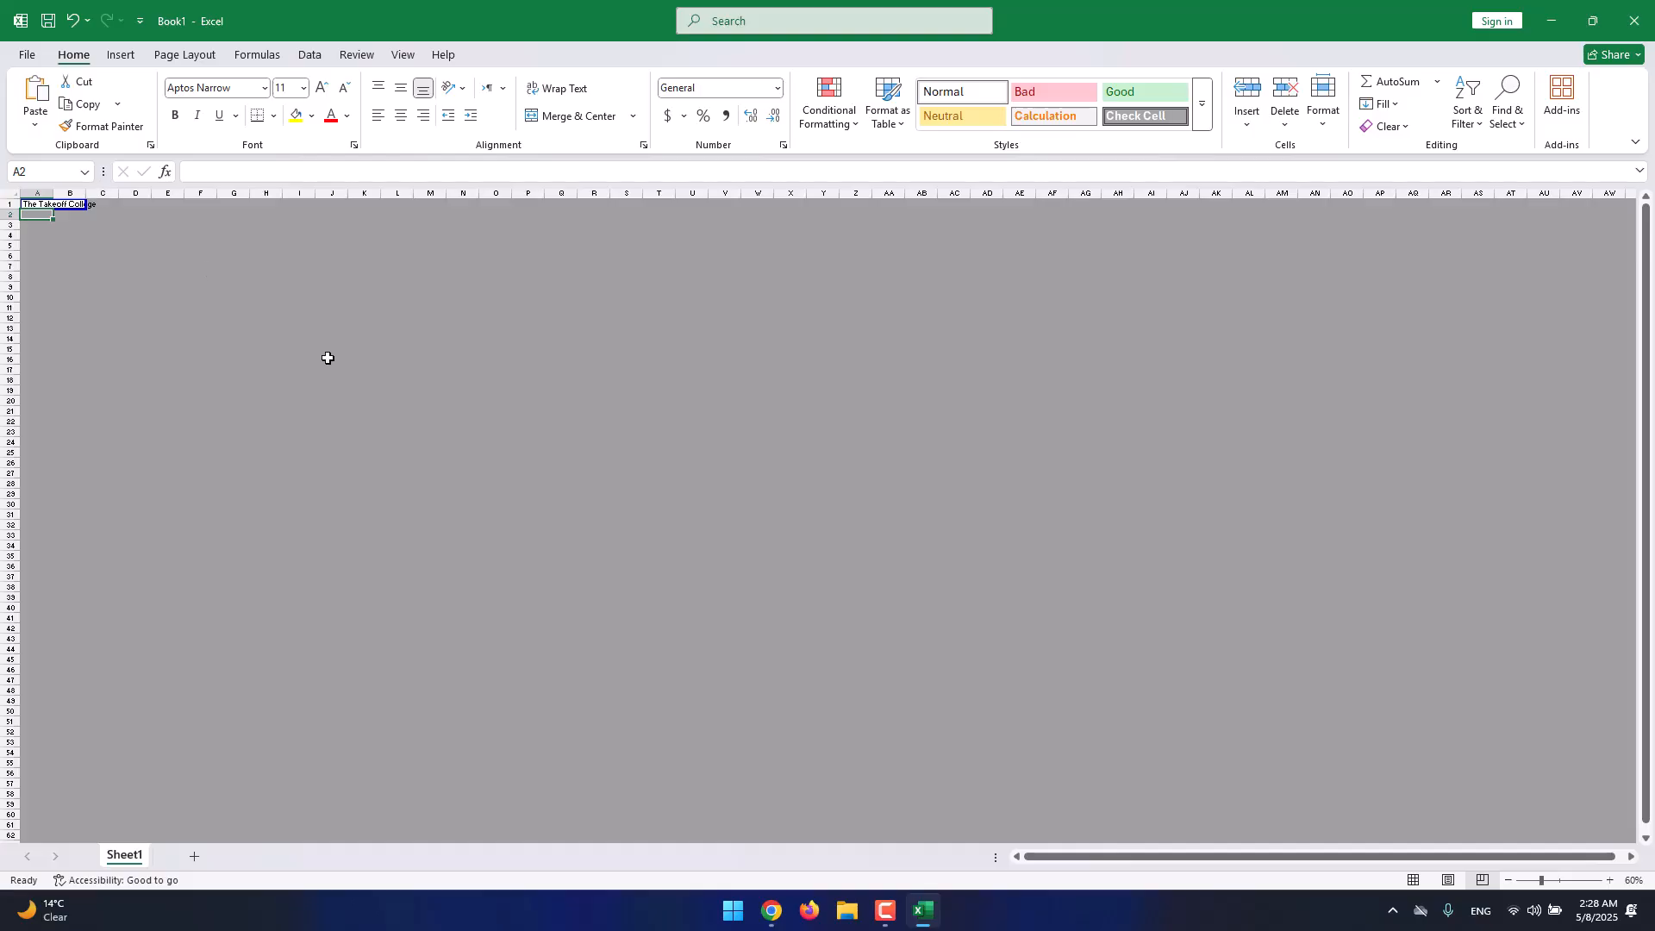
{"action": "left_click", "coordinate": [1414, 880]}
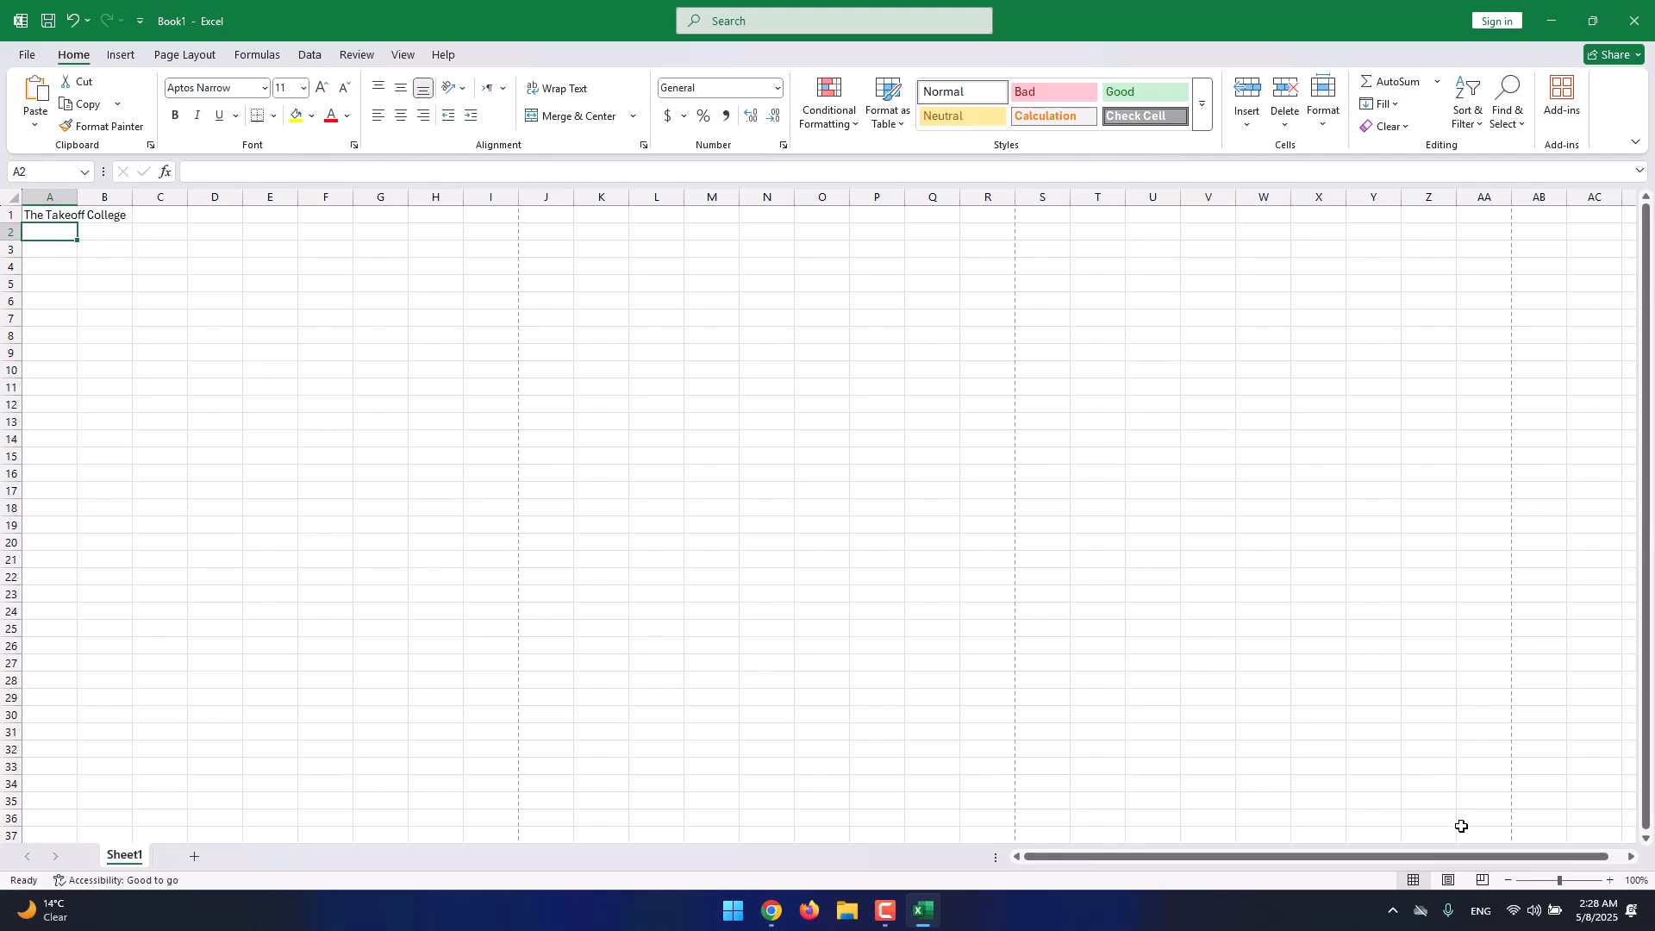
{"action": "left_click_drag", "start_coordinate": [1563, 880], "coordinate": [1568, 880]}
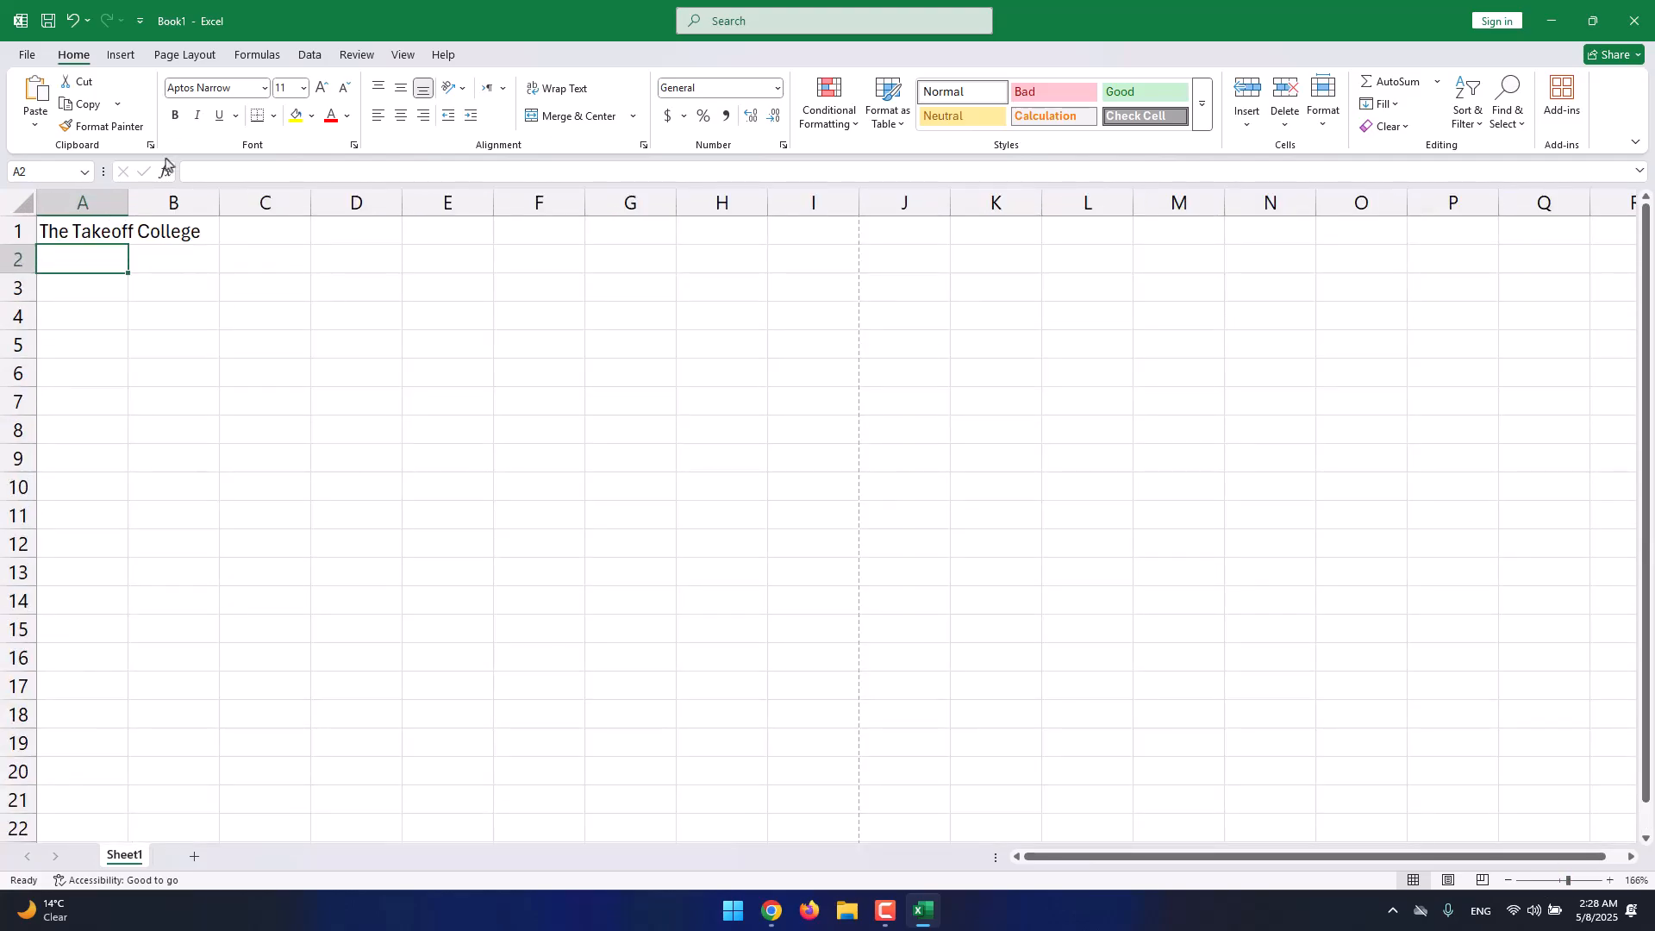
Widen column A and replace the title in A1 with the header 'Name'.
{"action": "left_click_drag", "start_coordinate": [128, 195], "coordinate": [207, 198]}
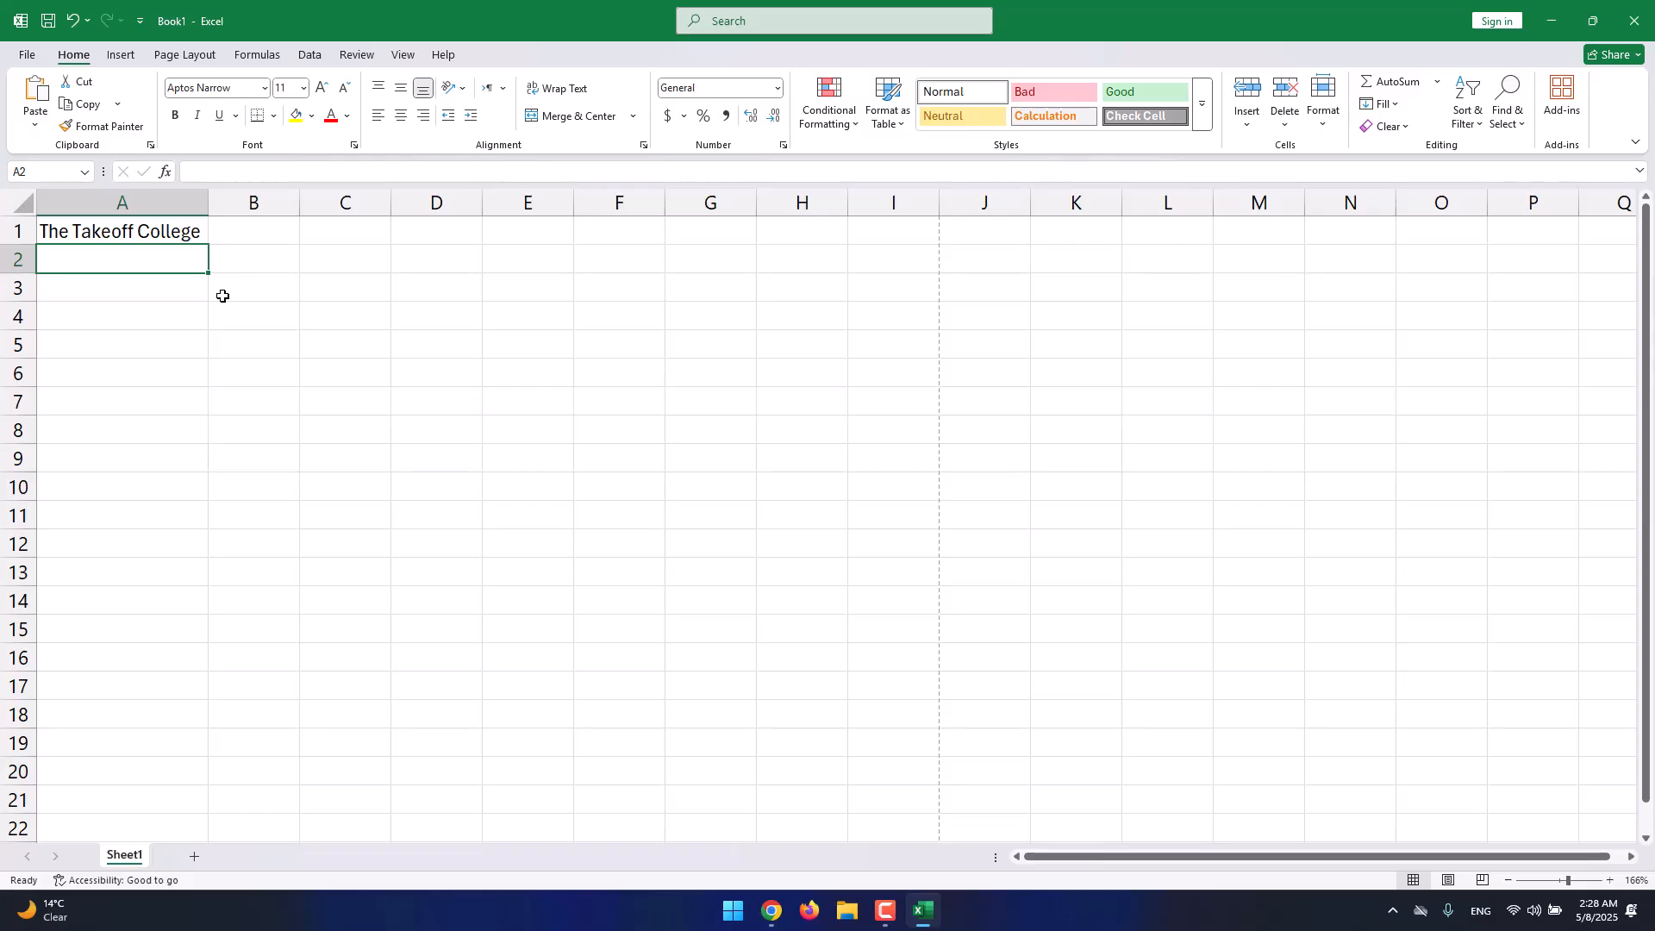
{"action": "left_click", "coordinate": [231, 277]}
{"action": "left_click", "coordinate": [243, 264]}
{"action": "left_click", "coordinate": [251, 241]}
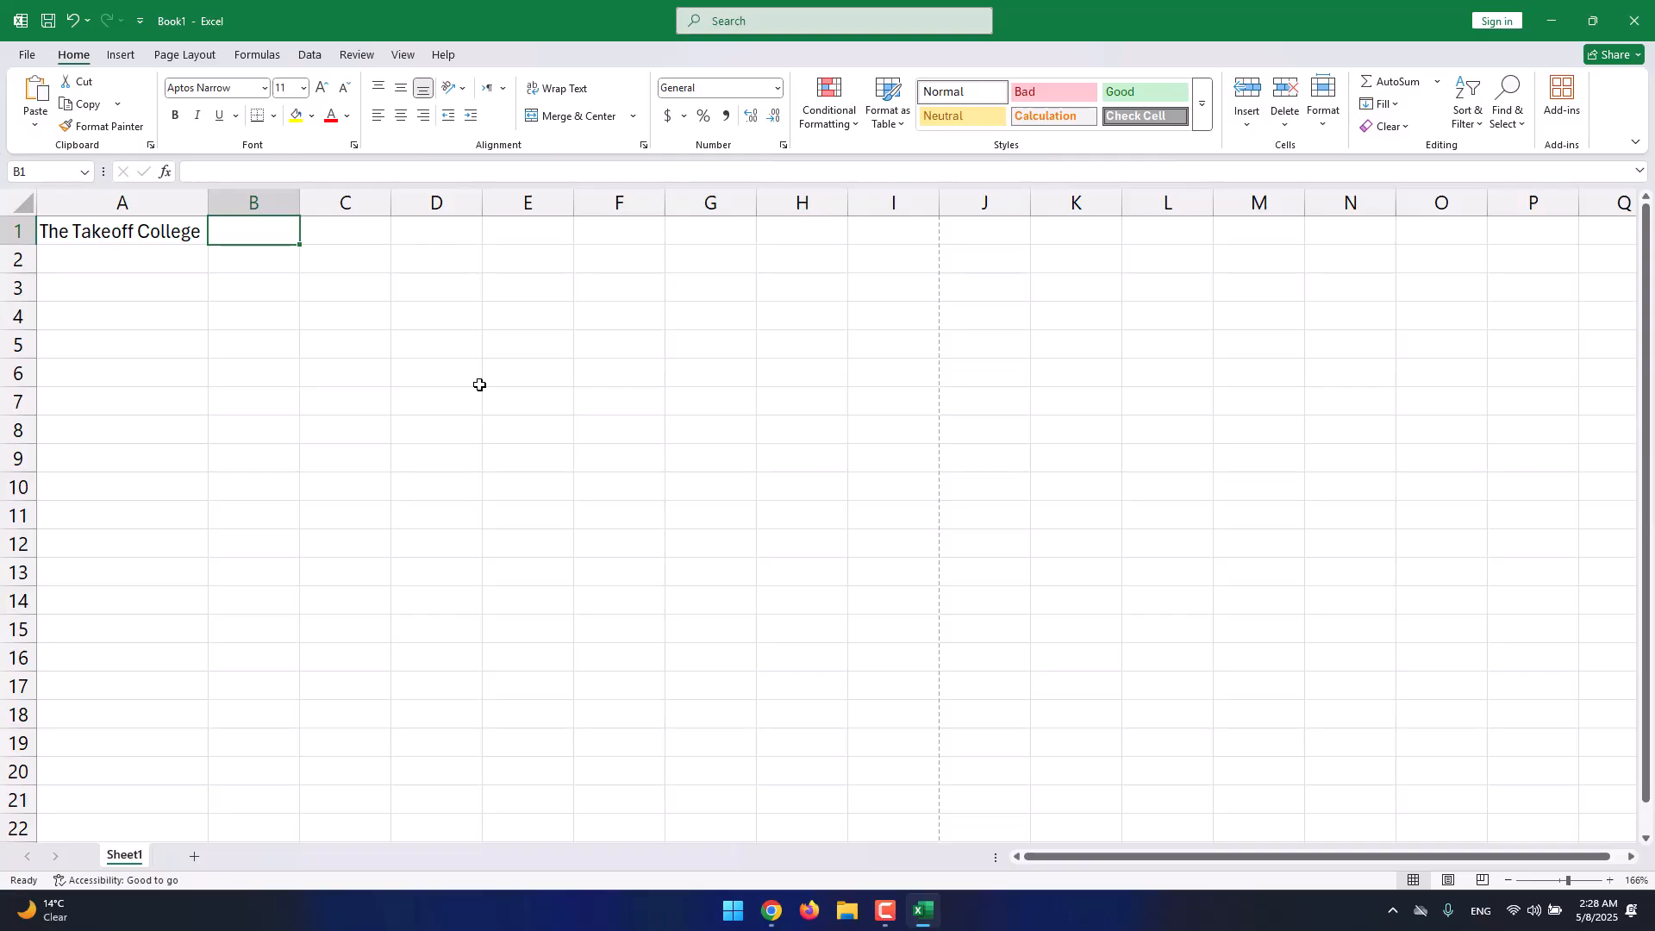
{"action": "left_click", "coordinate": [164, 229]}
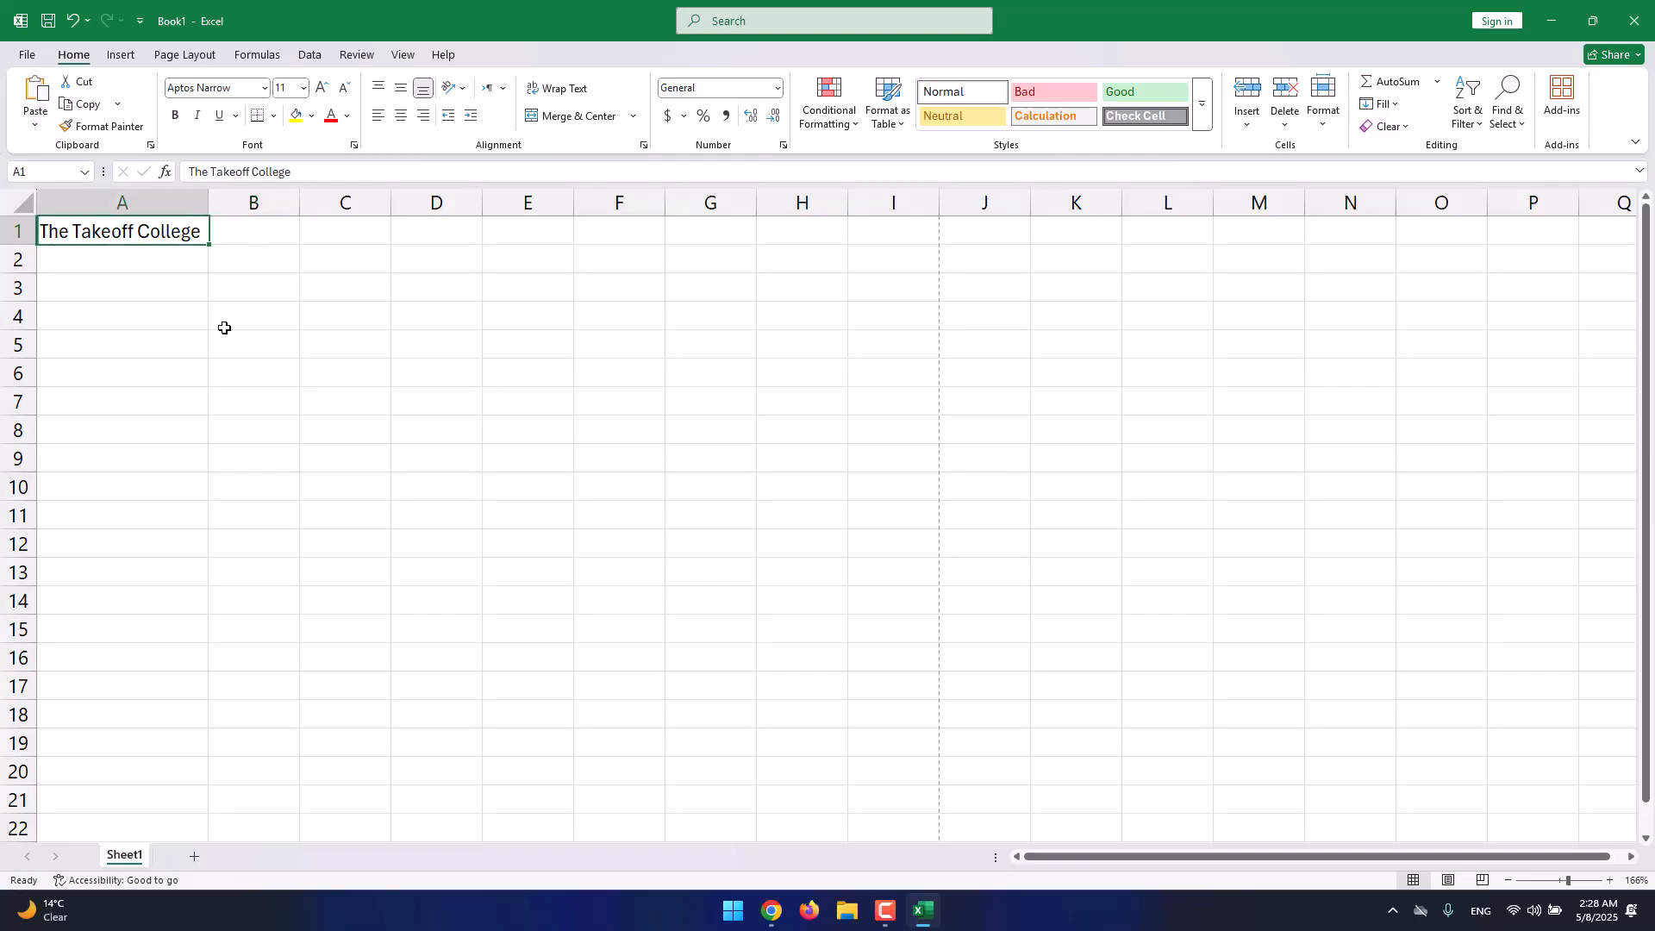
{"action": "type", "text": "Name"}
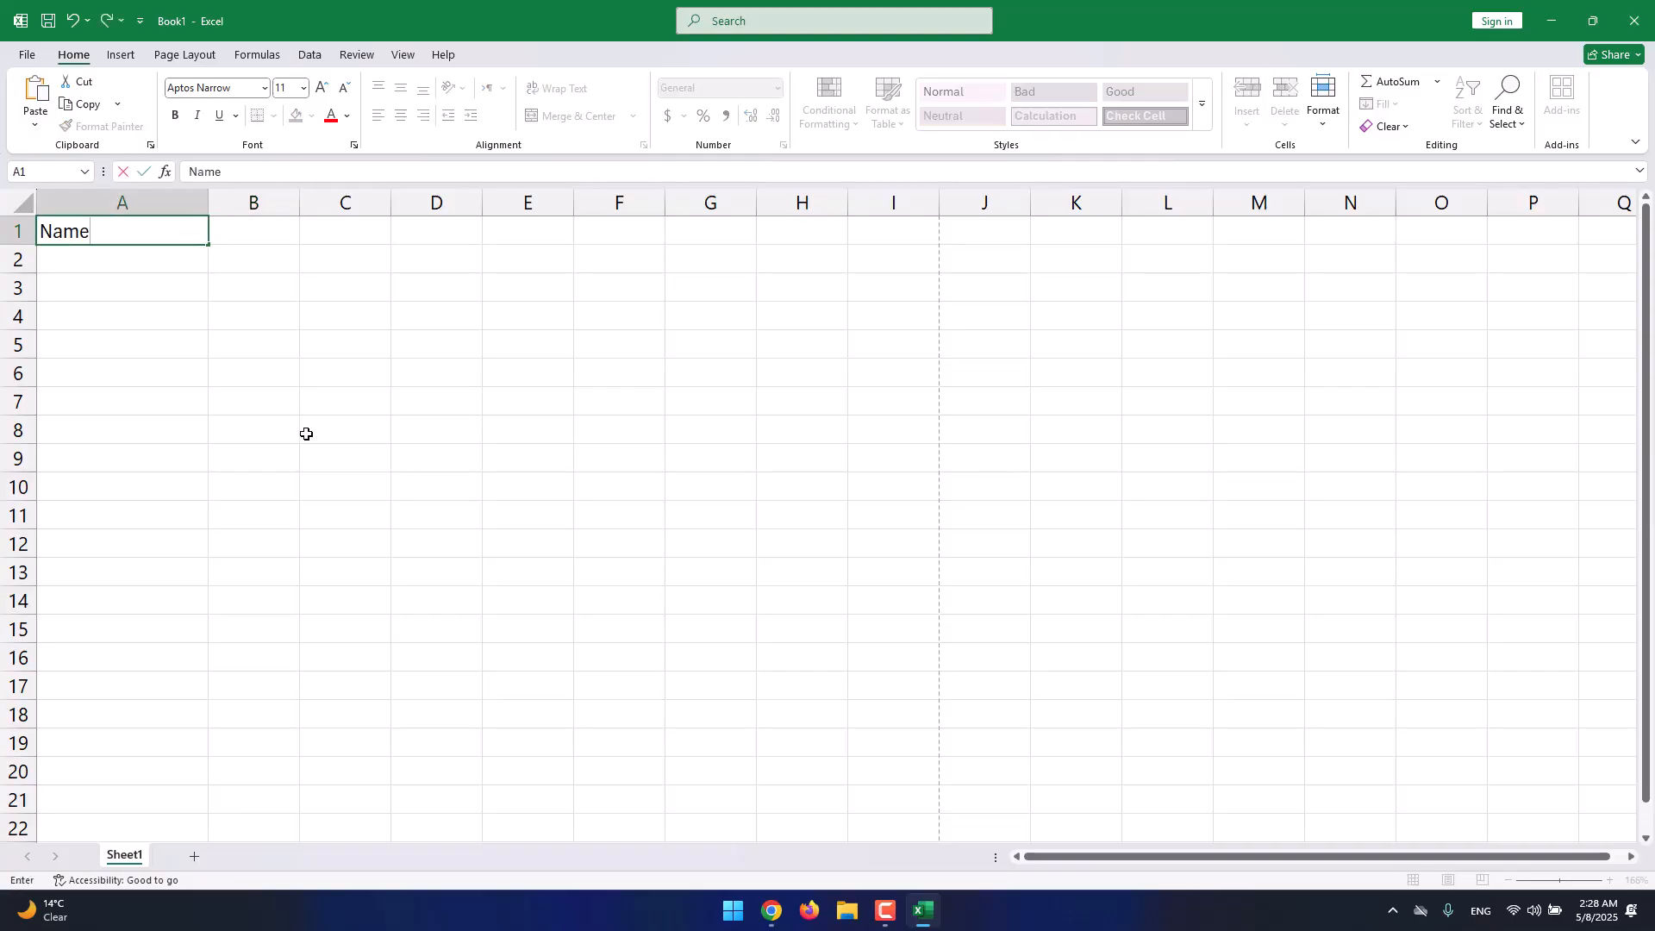
{"action": "key", "text": "Return"}
Widen columns B and C and enter headers 'Email' in B1 and 'Phone No.' in C1.
{"action": "left_click_drag", "start_coordinate": [208, 199], "coordinate": [369, 199]}
{"action": "left_click", "coordinate": [329, 233]}
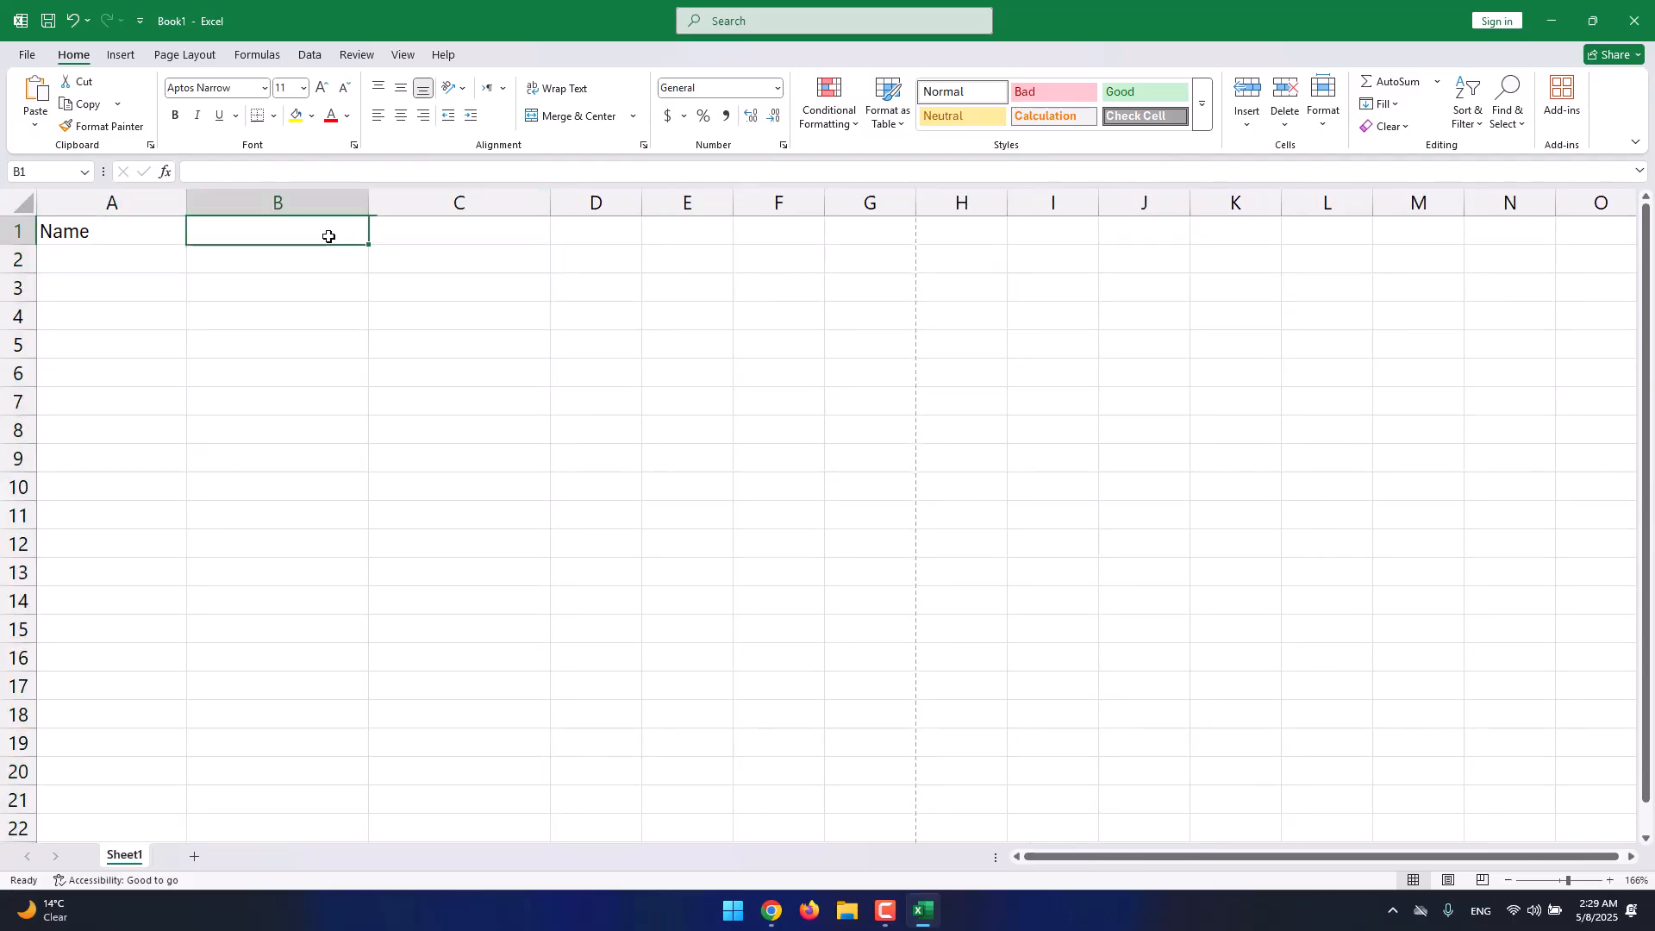
{"action": "type", "text": "Email"}
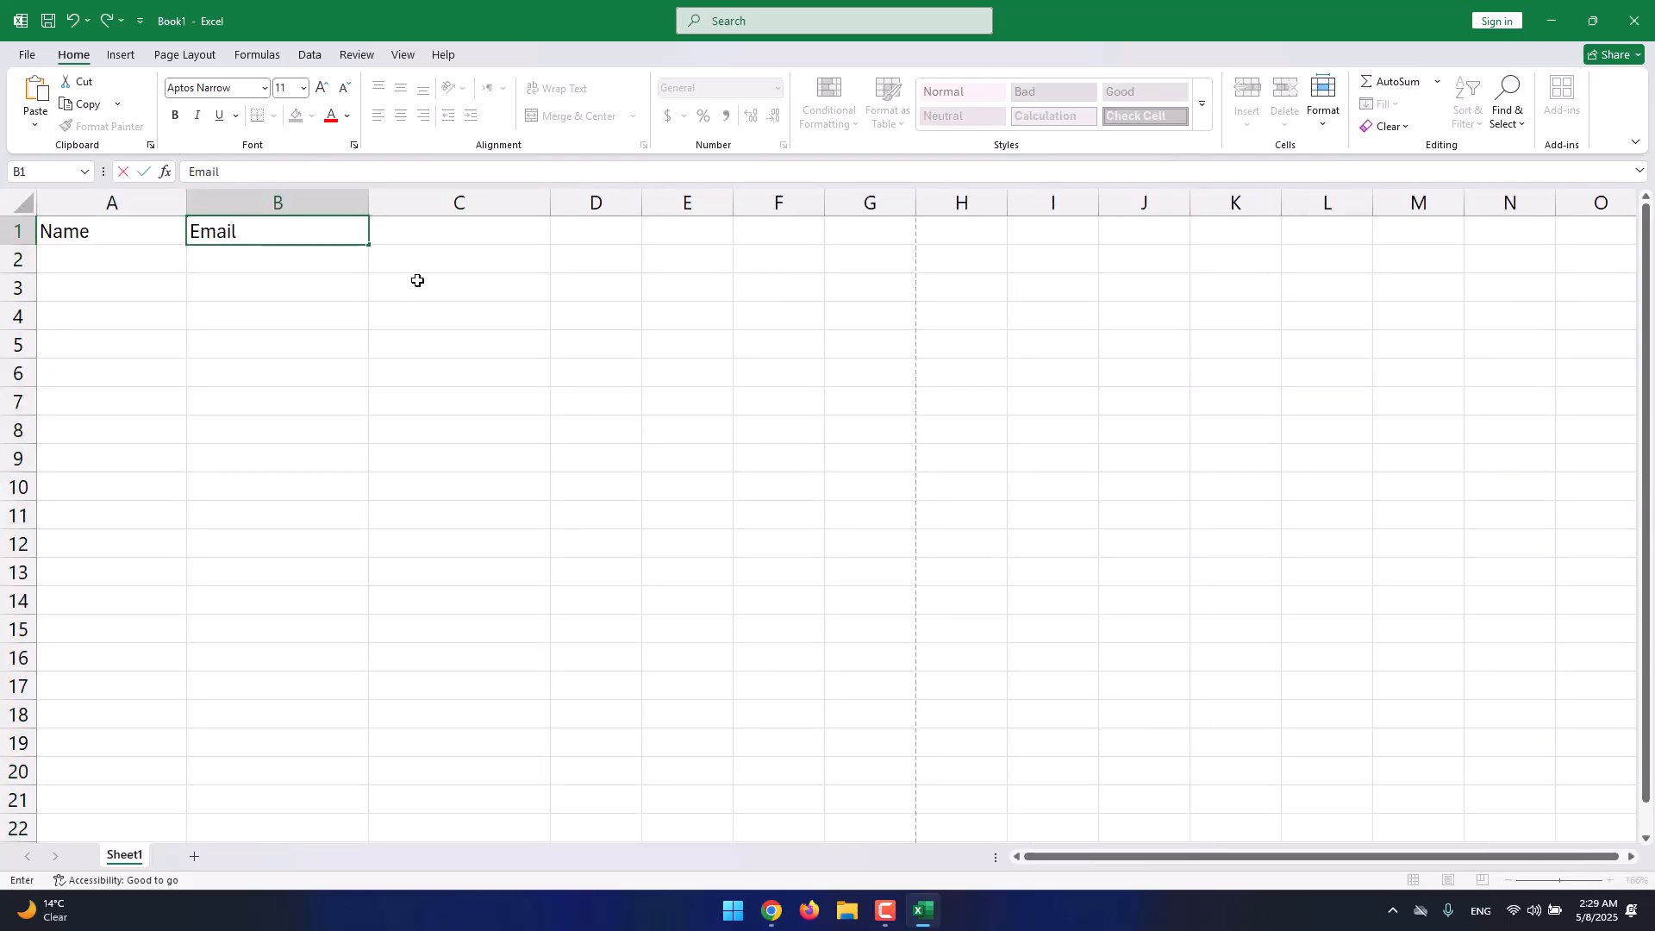
{"action": "key", "text": "Return"}
{"action": "left_click", "coordinate": [456, 231]}
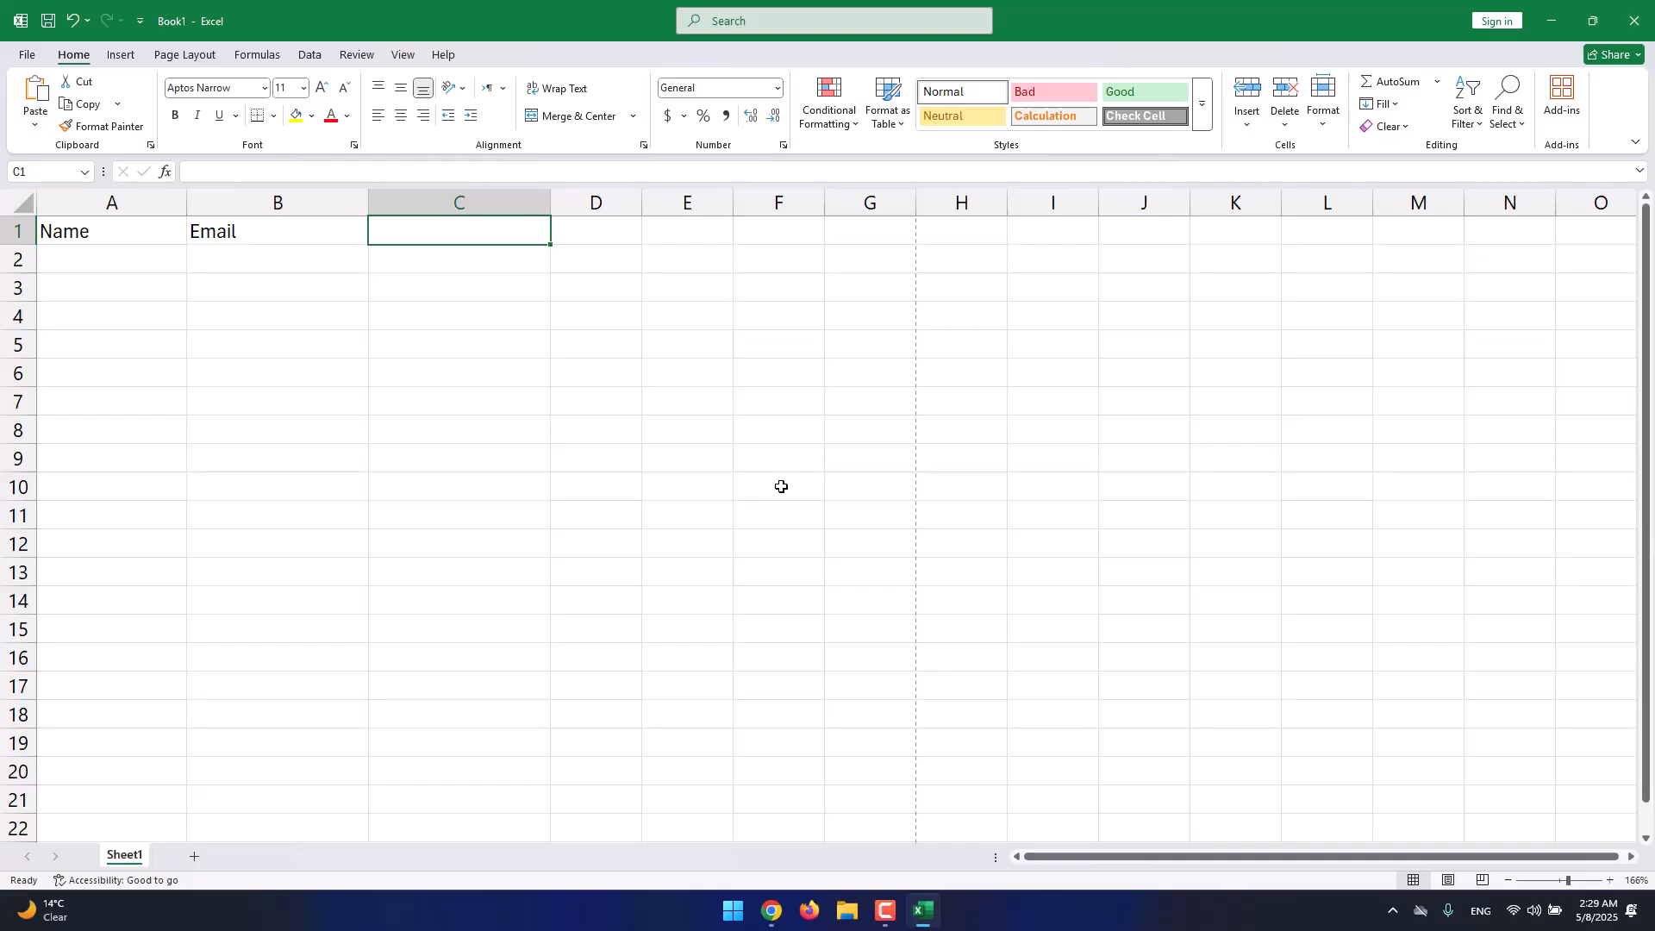
{"action": "type", "text": "Phone No."}
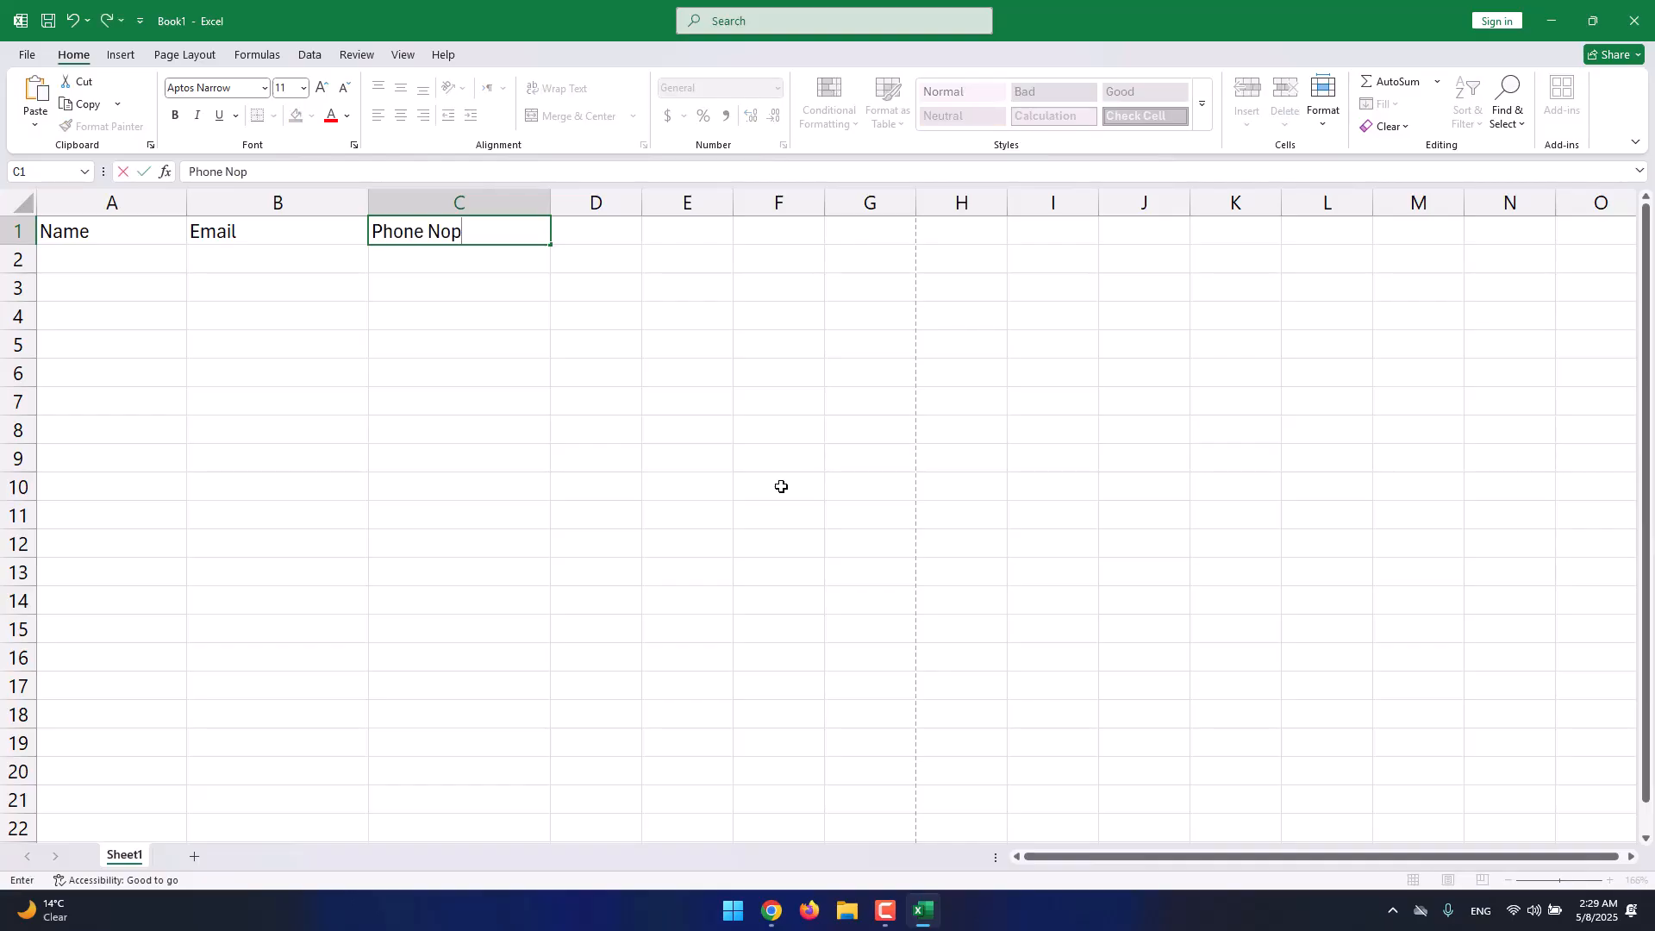
{"action": "key", "text": "Return"}
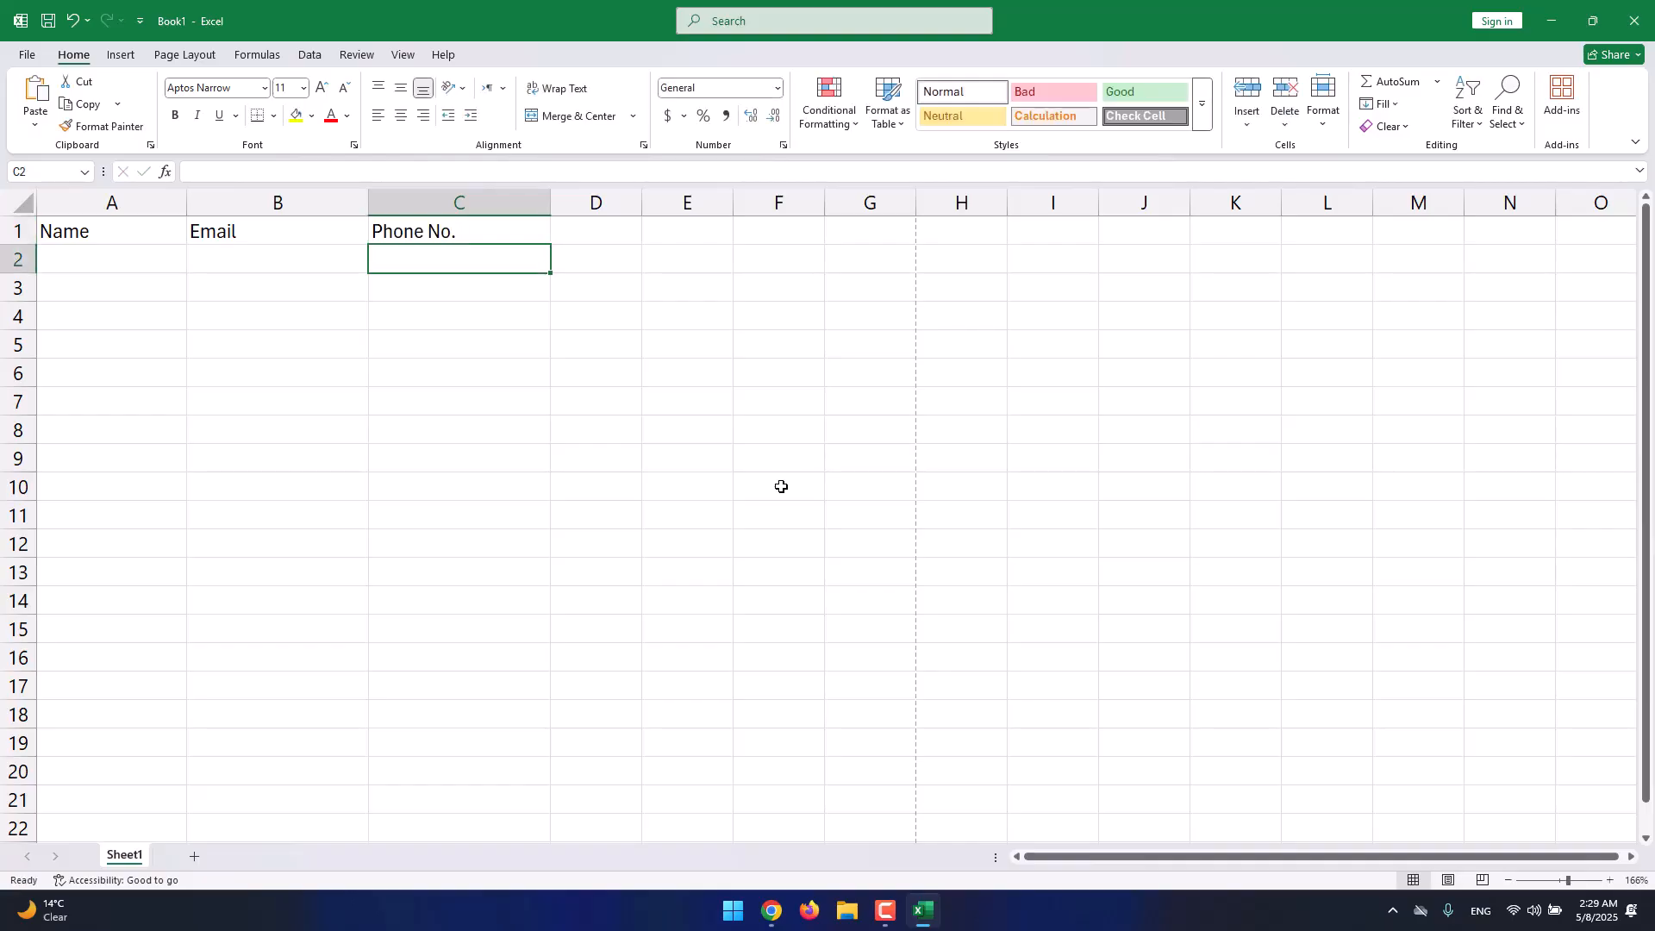
{"action": "left_click", "coordinate": [152, 256]}
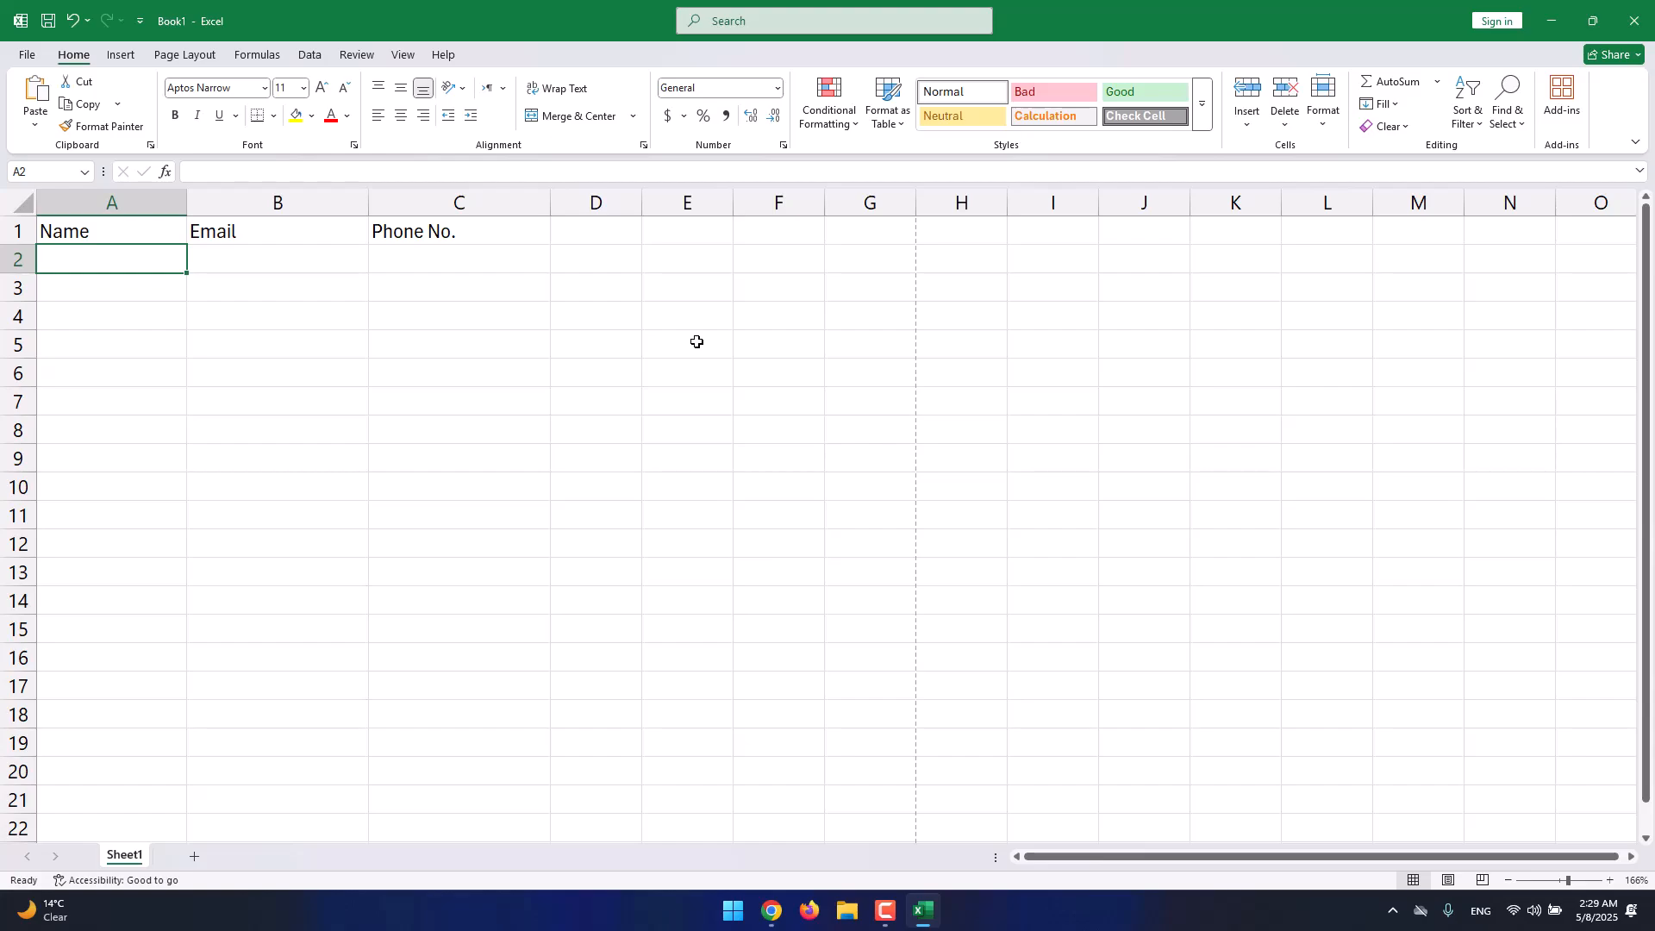
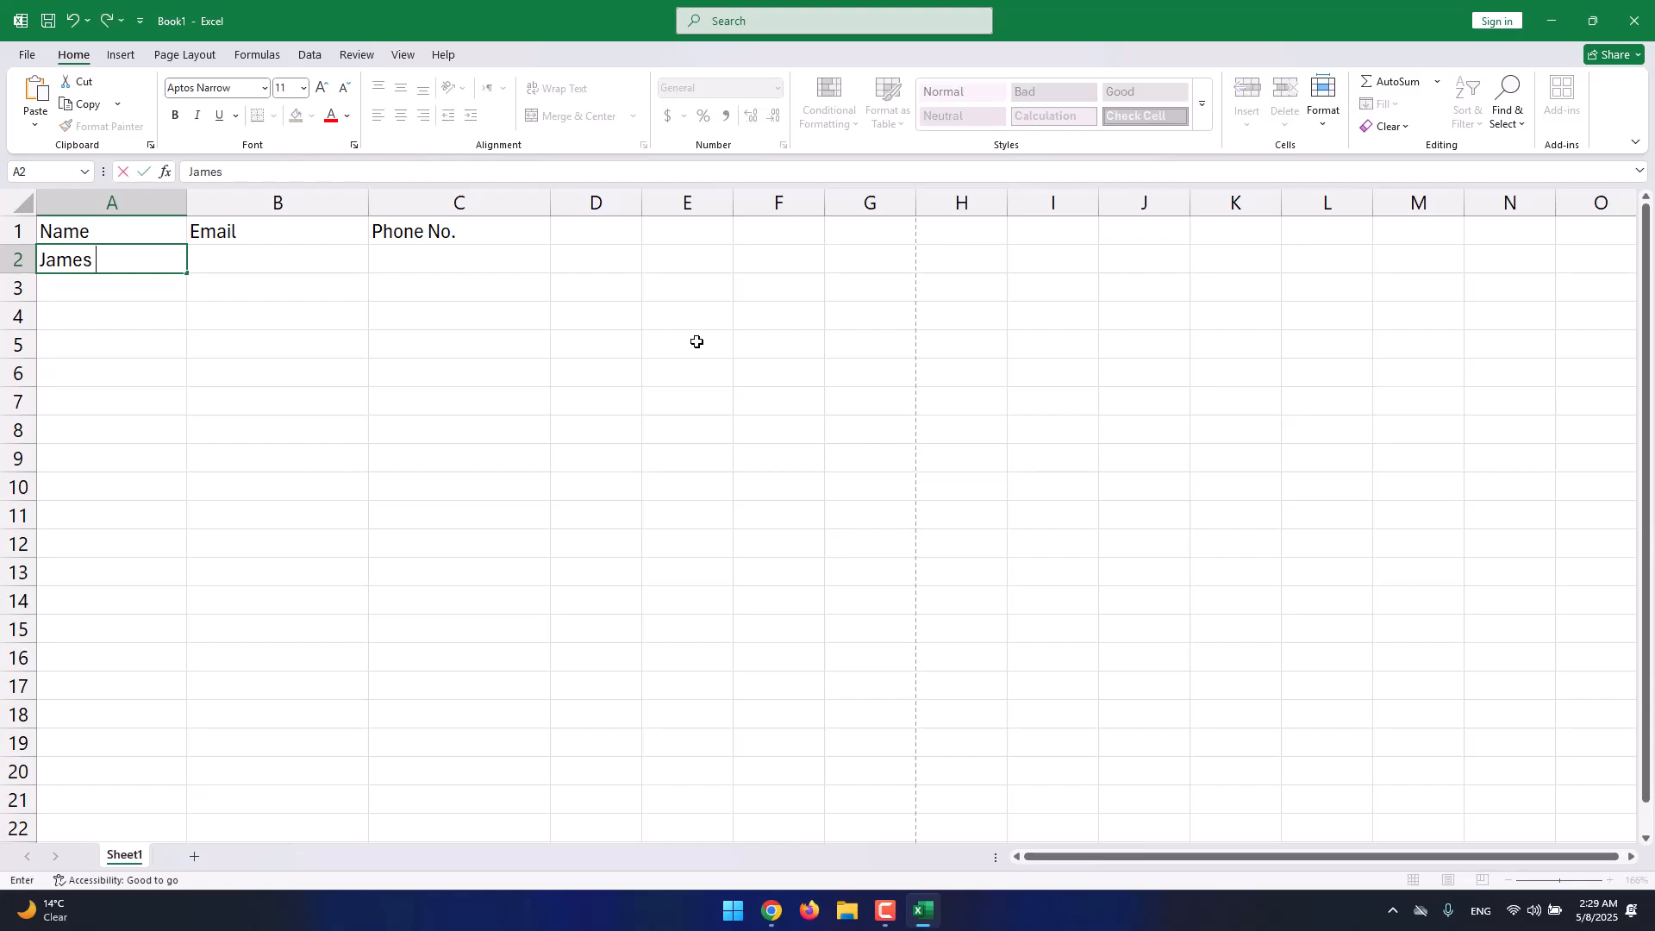
Enter the first contact's name in A2 and their e-mail address in B2.
{"action": "key", "text": "Return"}
{"action": "left_click", "coordinate": [271, 266]}
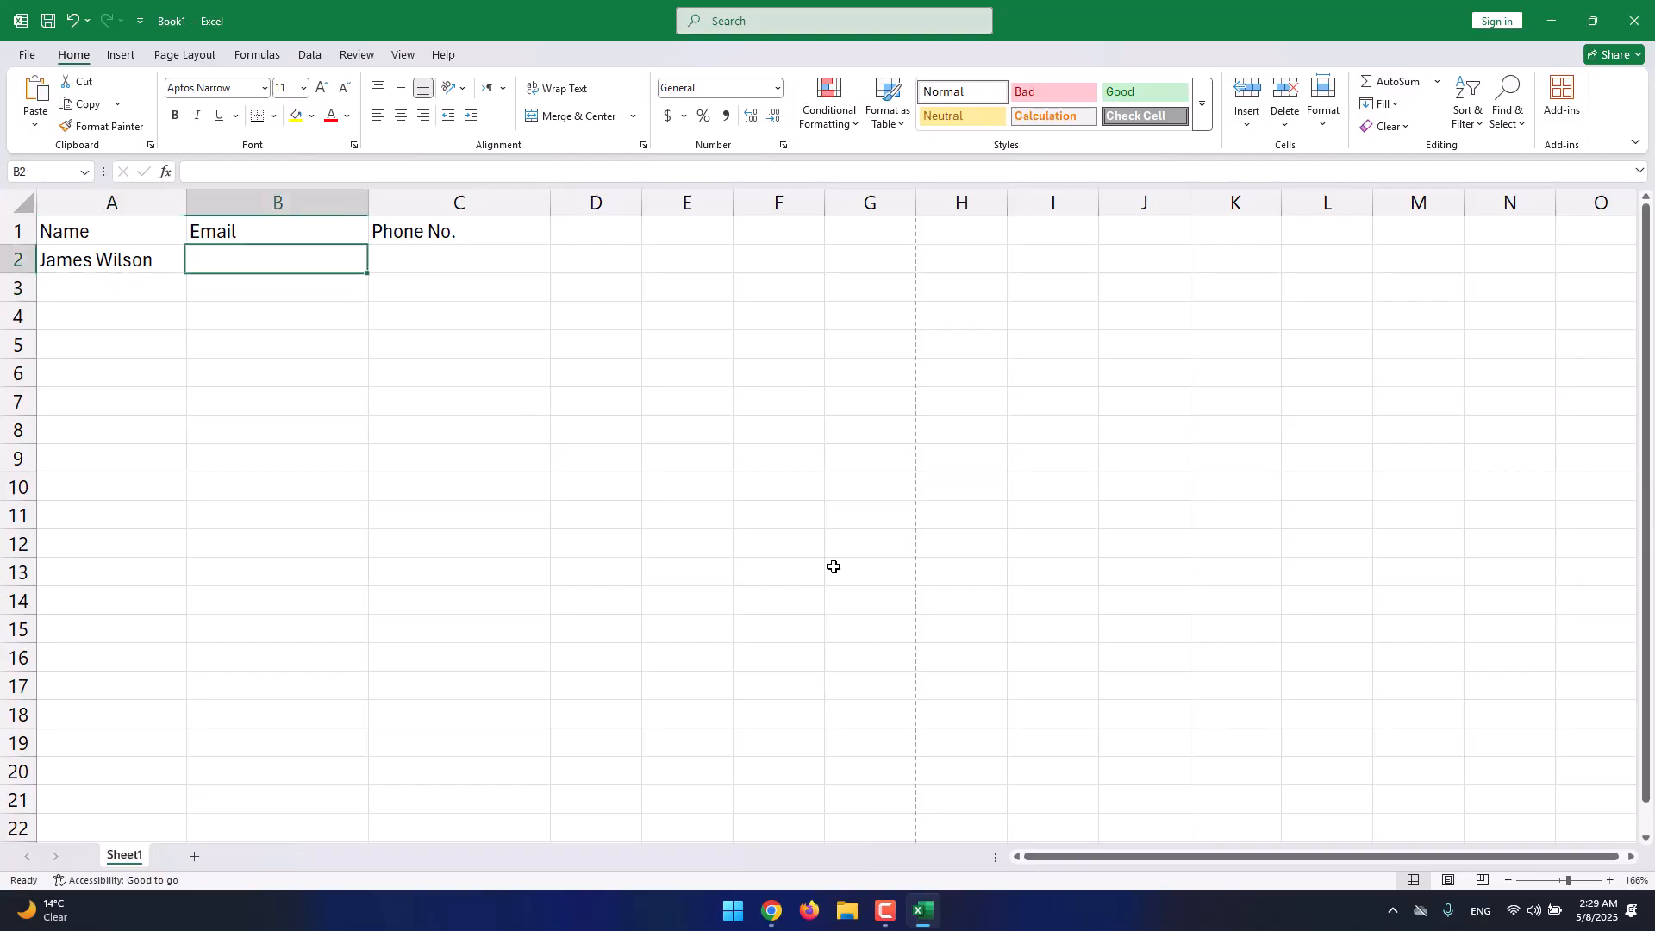
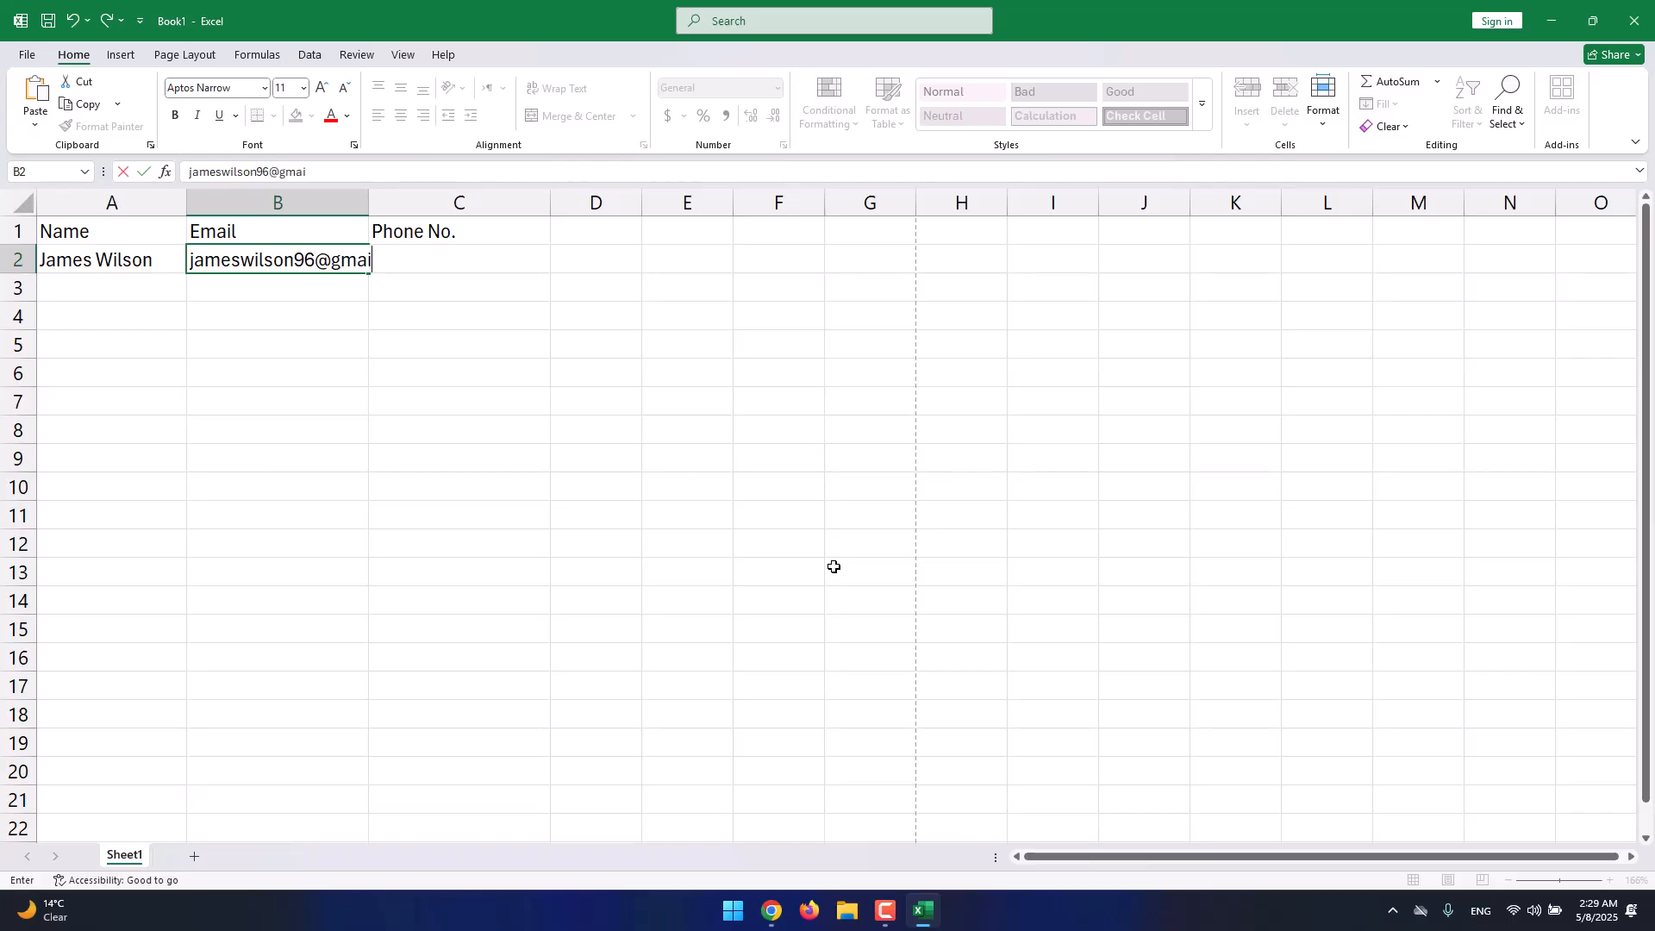
{"action": "key", "text": "Return"}
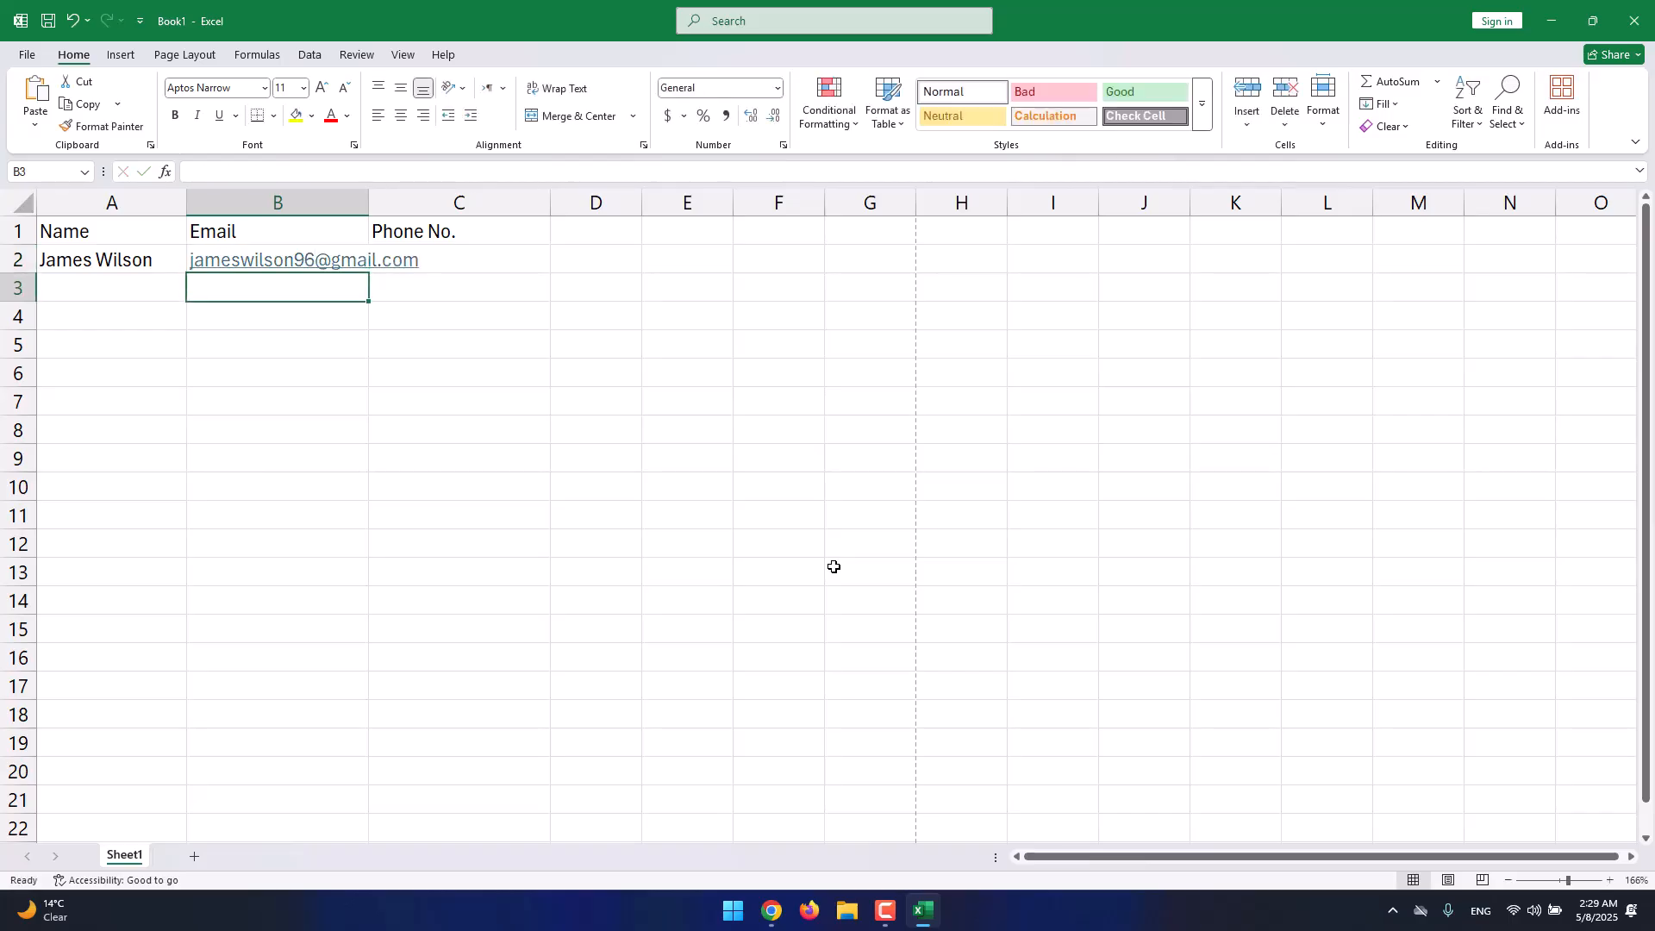
Widen column B and replace the B2 e-mail with the contact's thetakeoffcollege.com address.
{"action": "left_click_drag", "start_coordinate": [369, 199], "coordinate": [437, 199]}
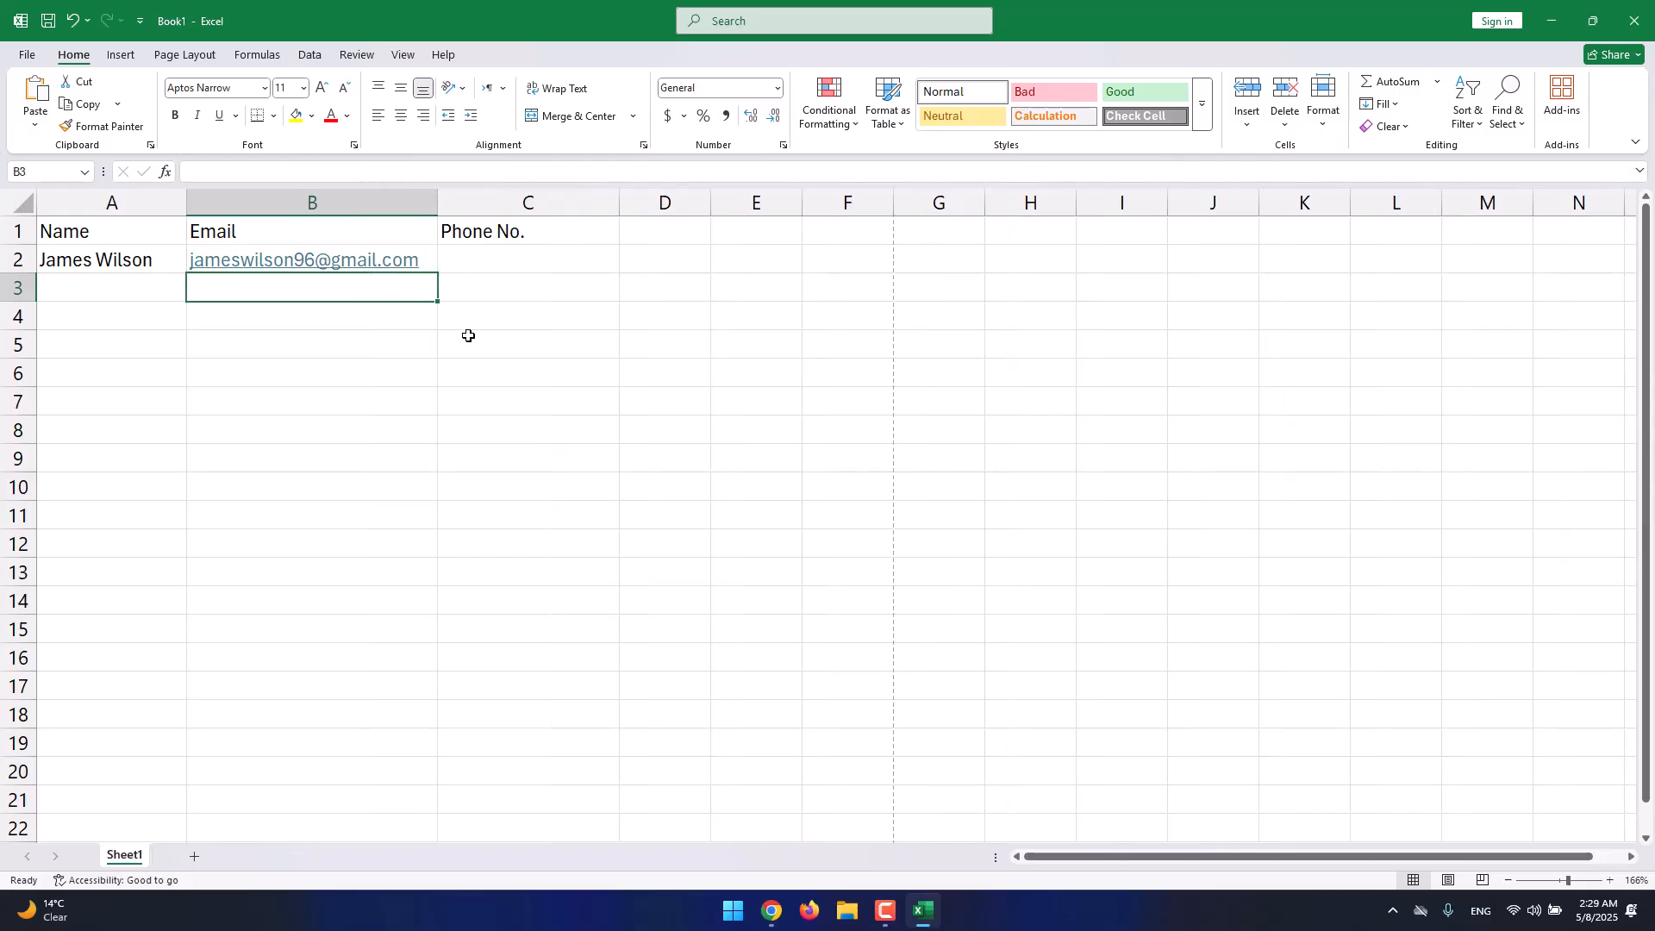
{"action": "left_click", "coordinate": [423, 258]}
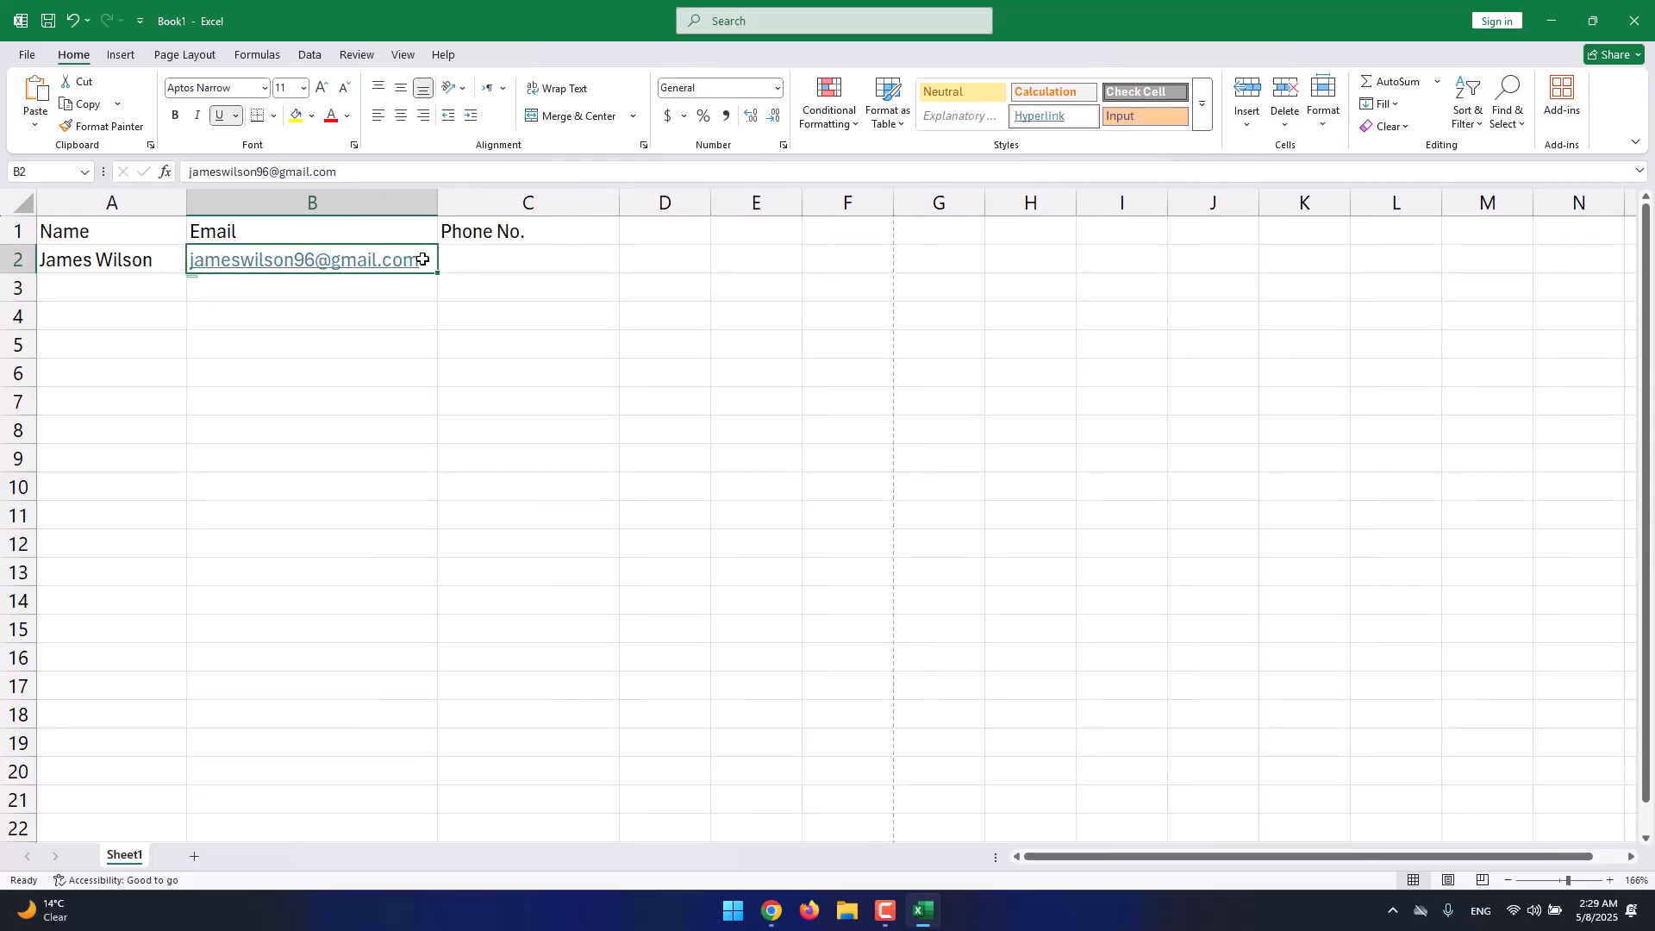
{"action": "double_click", "coordinate": [422, 258]}
{"action": "double_click", "coordinate": [359, 260]}
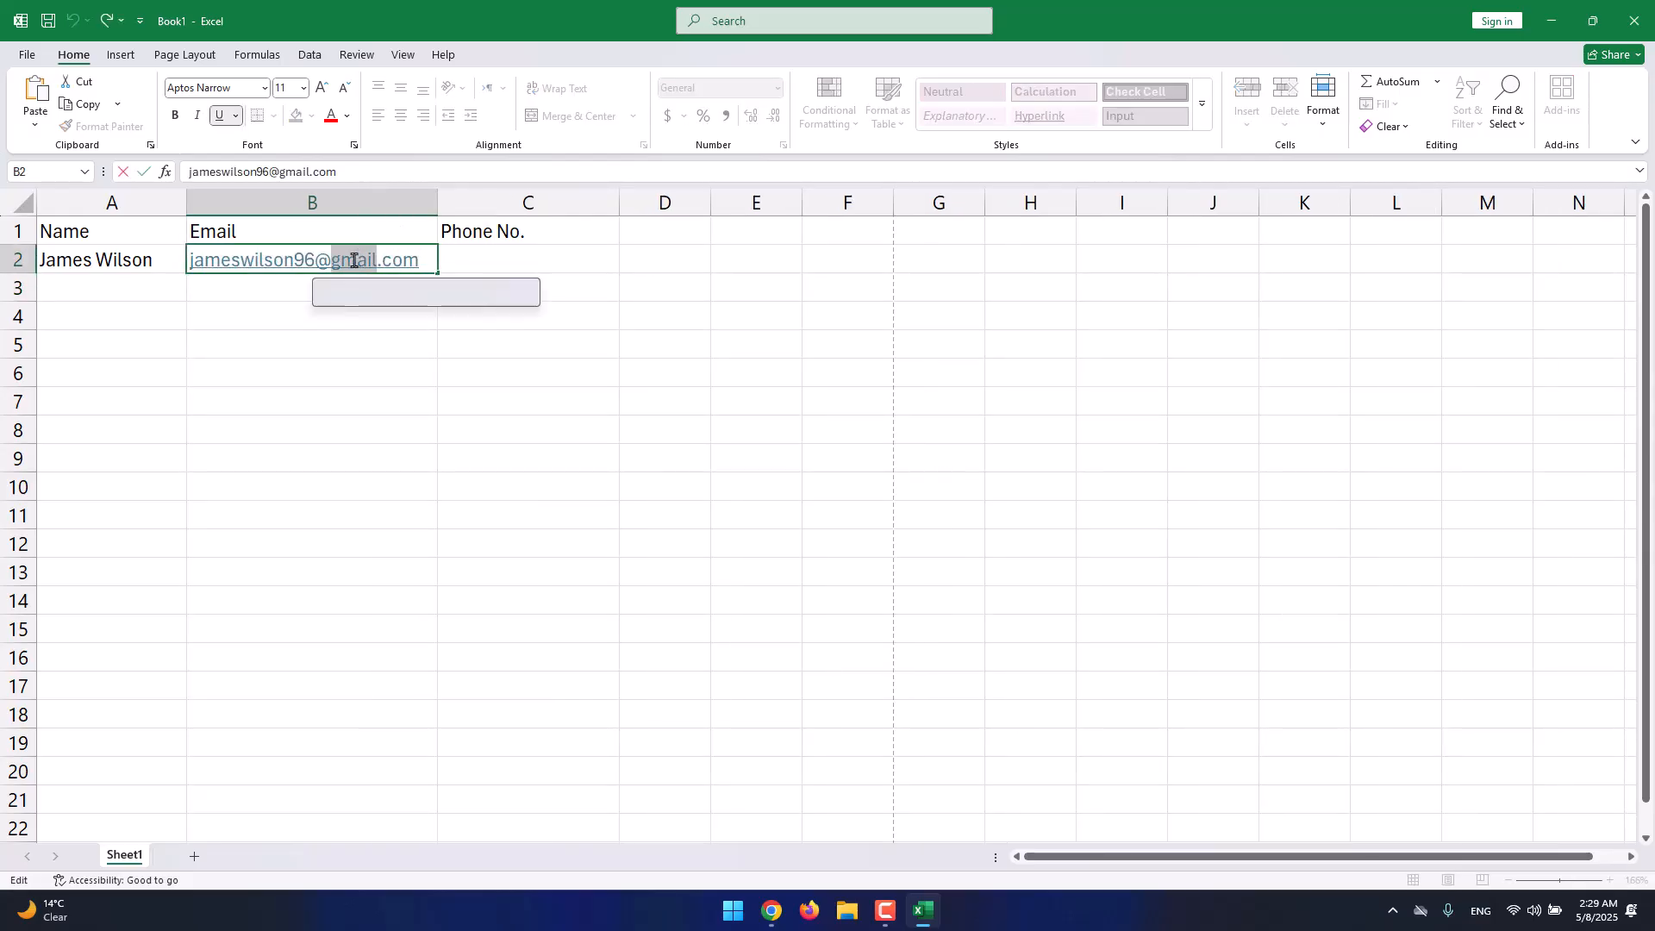
{"action": "triple_click", "coordinate": [353, 260]}
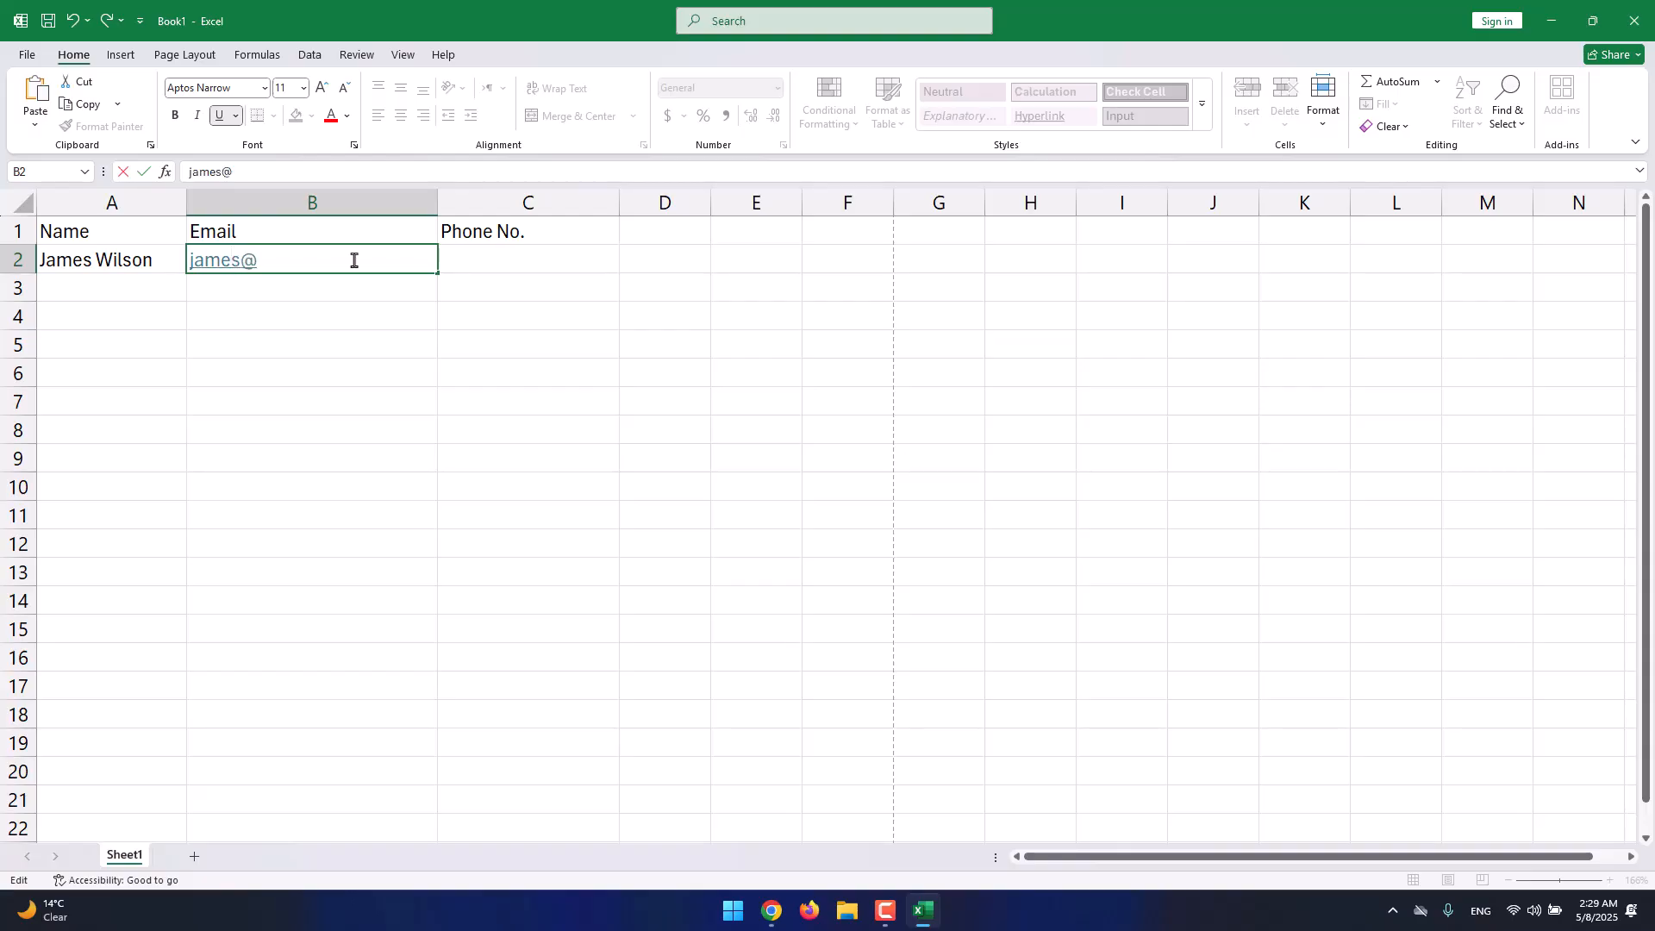
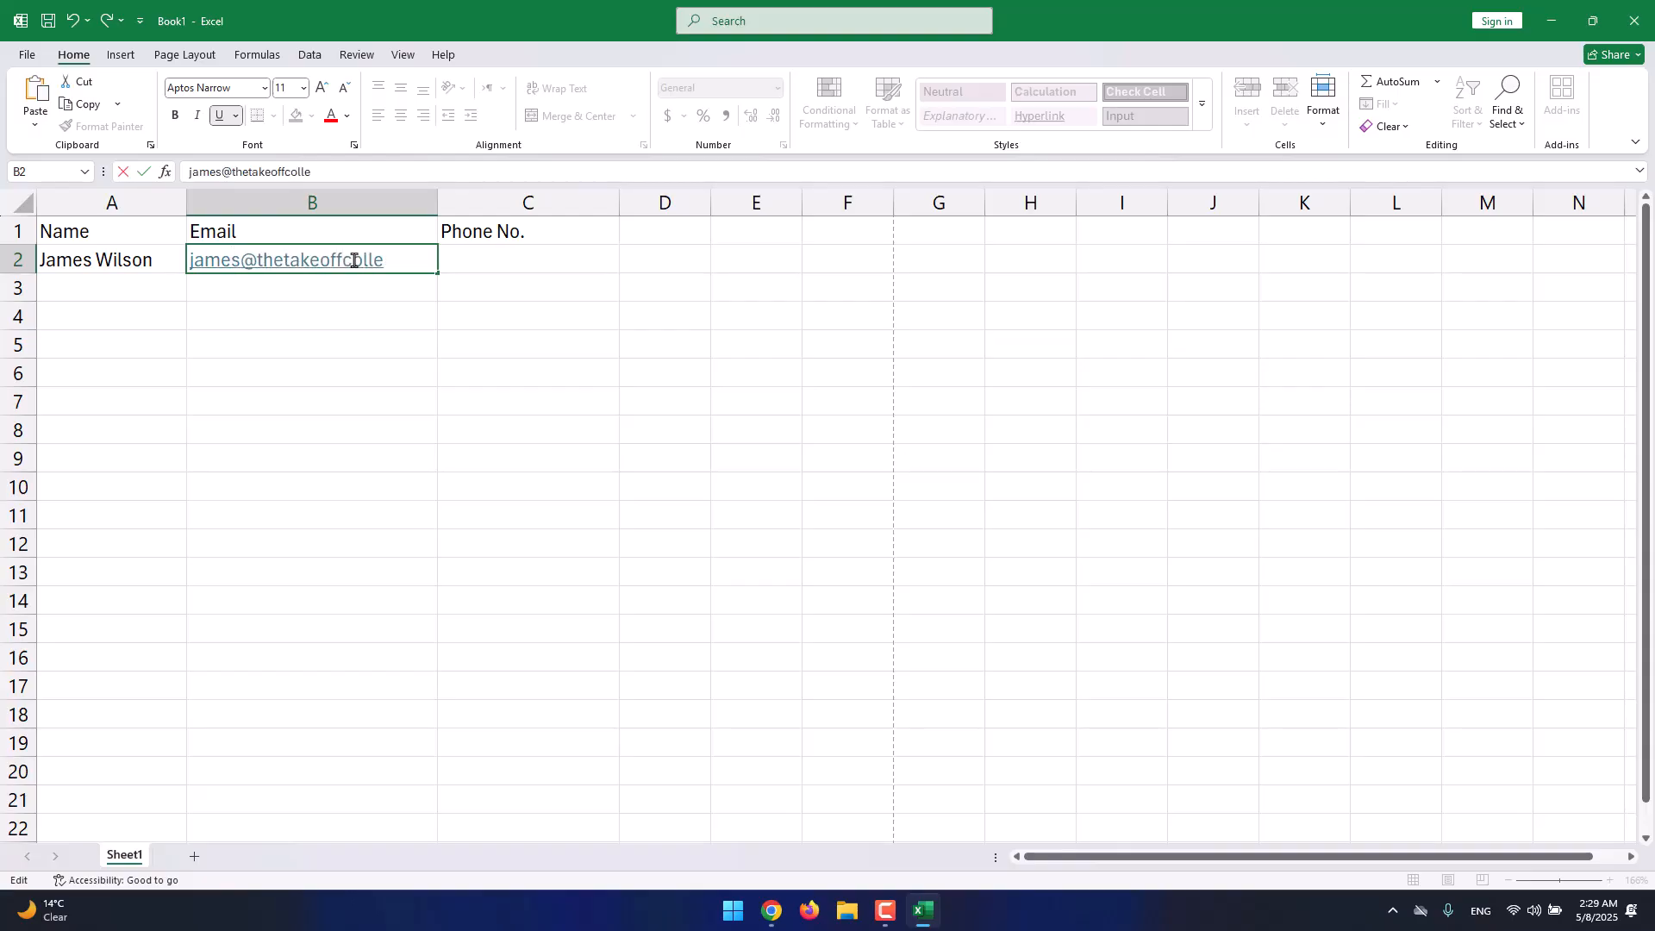
{"action": "key", "text": "Return"}
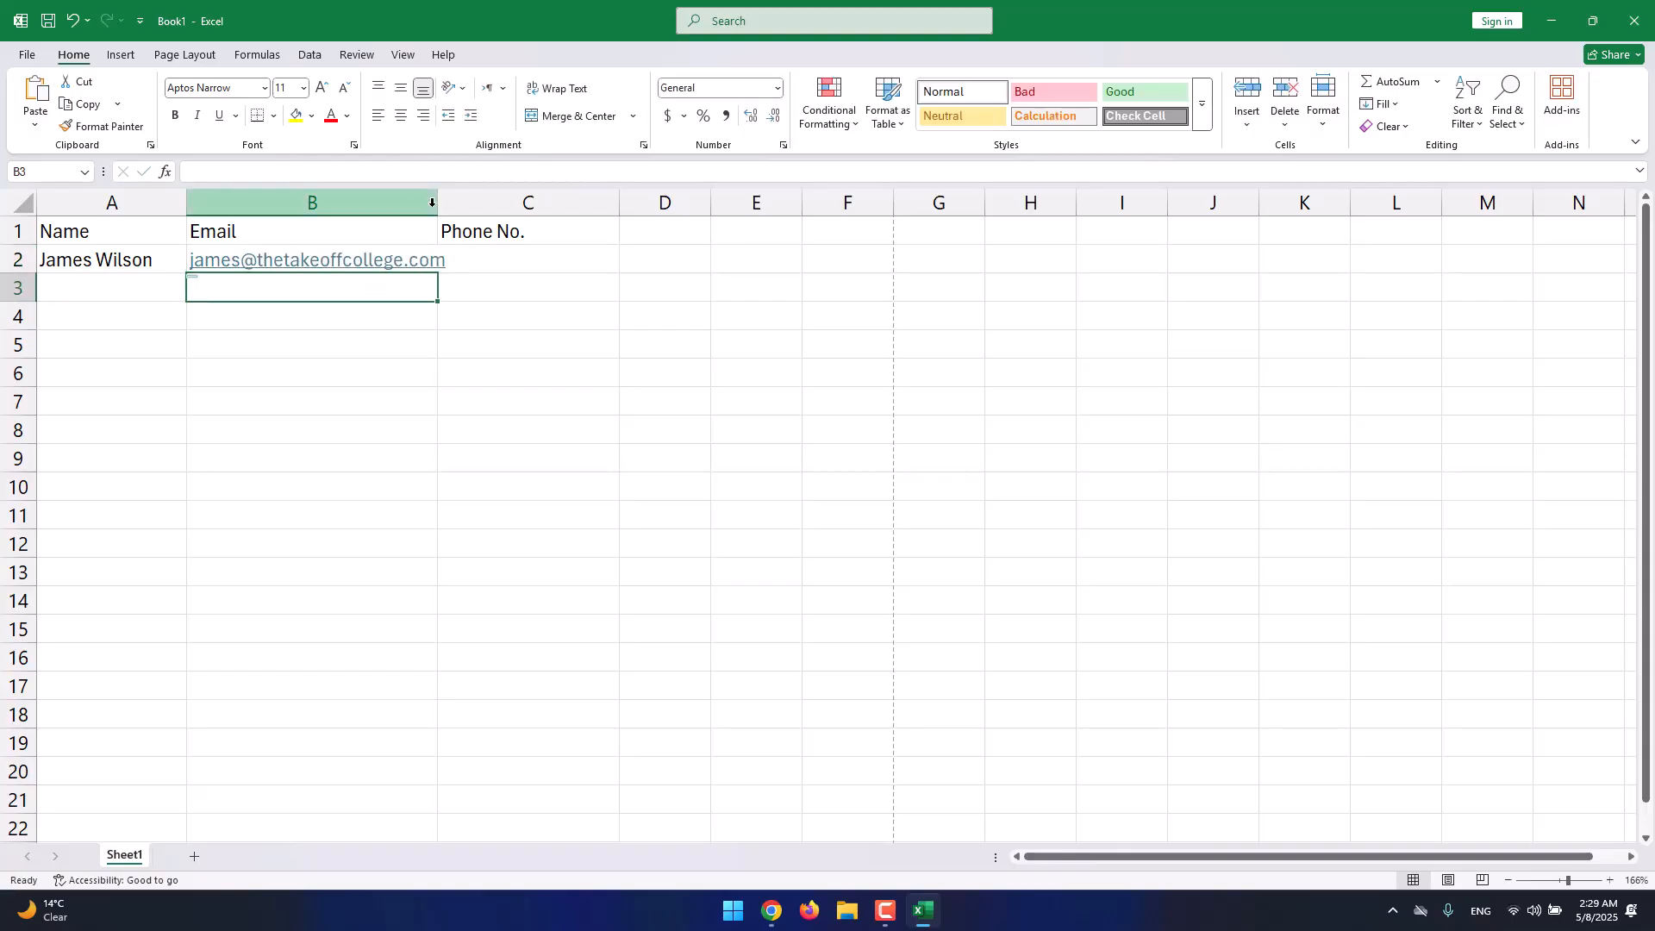
{"action": "left_click_drag", "start_coordinate": [437, 202], "coordinate": [461, 203]}
Enter the contact's phone number in C2, accept Excel's number correction, and check the cell.
{"action": "left_click", "coordinate": [520, 268]}
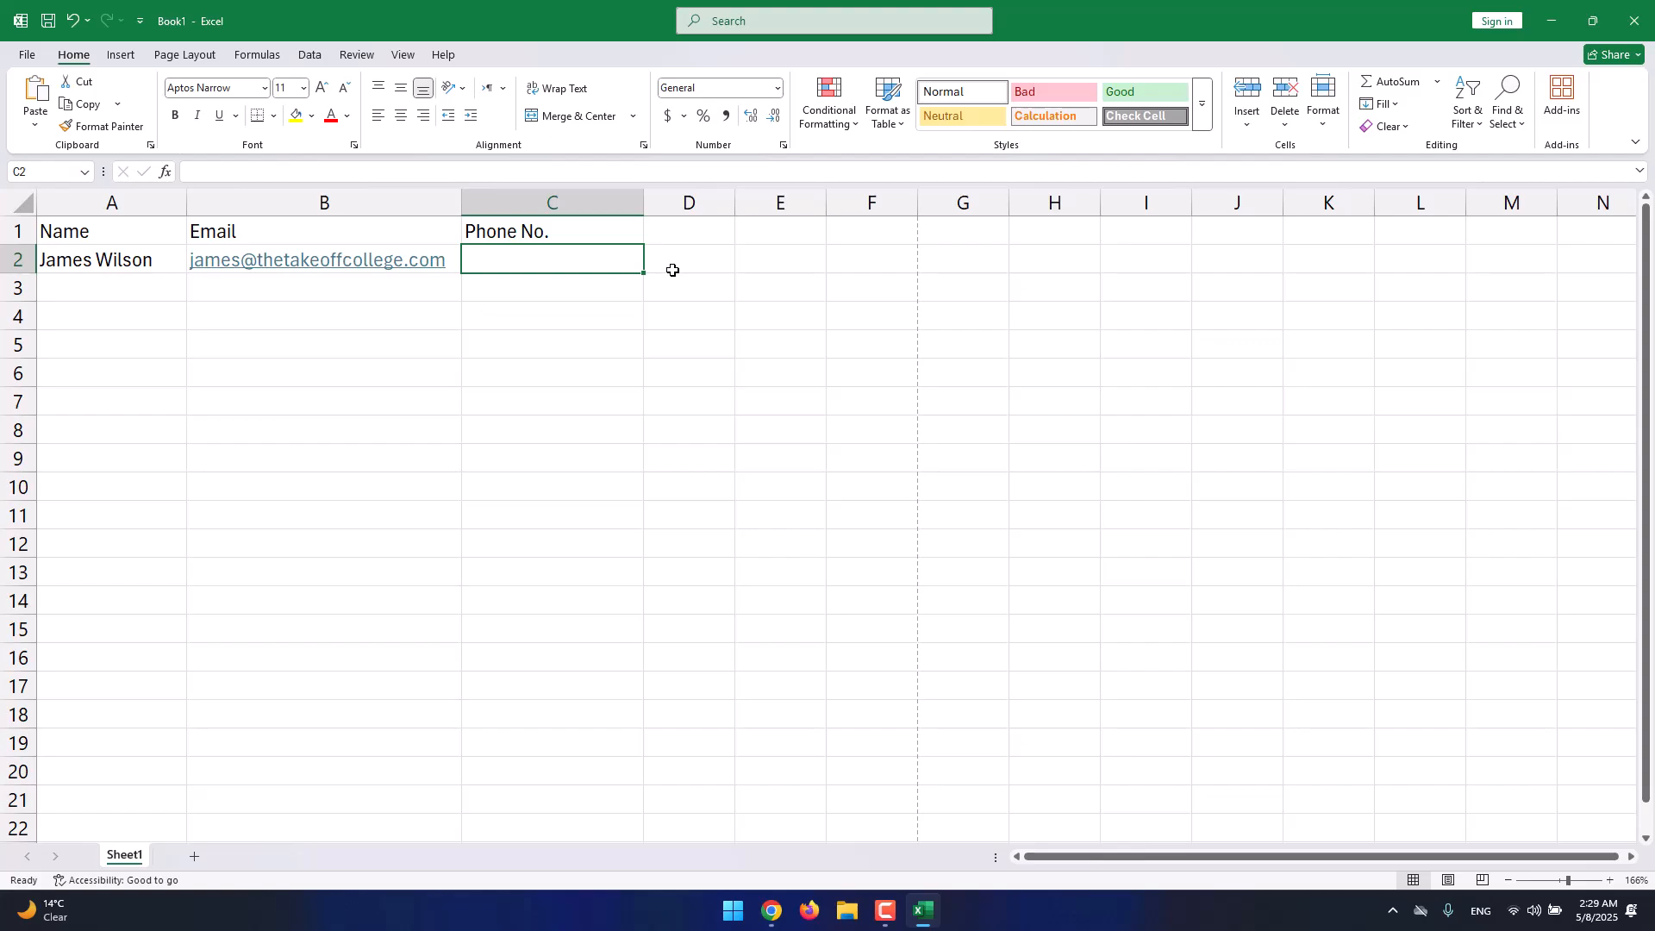
{"action": "type", "text": "+1 111"}
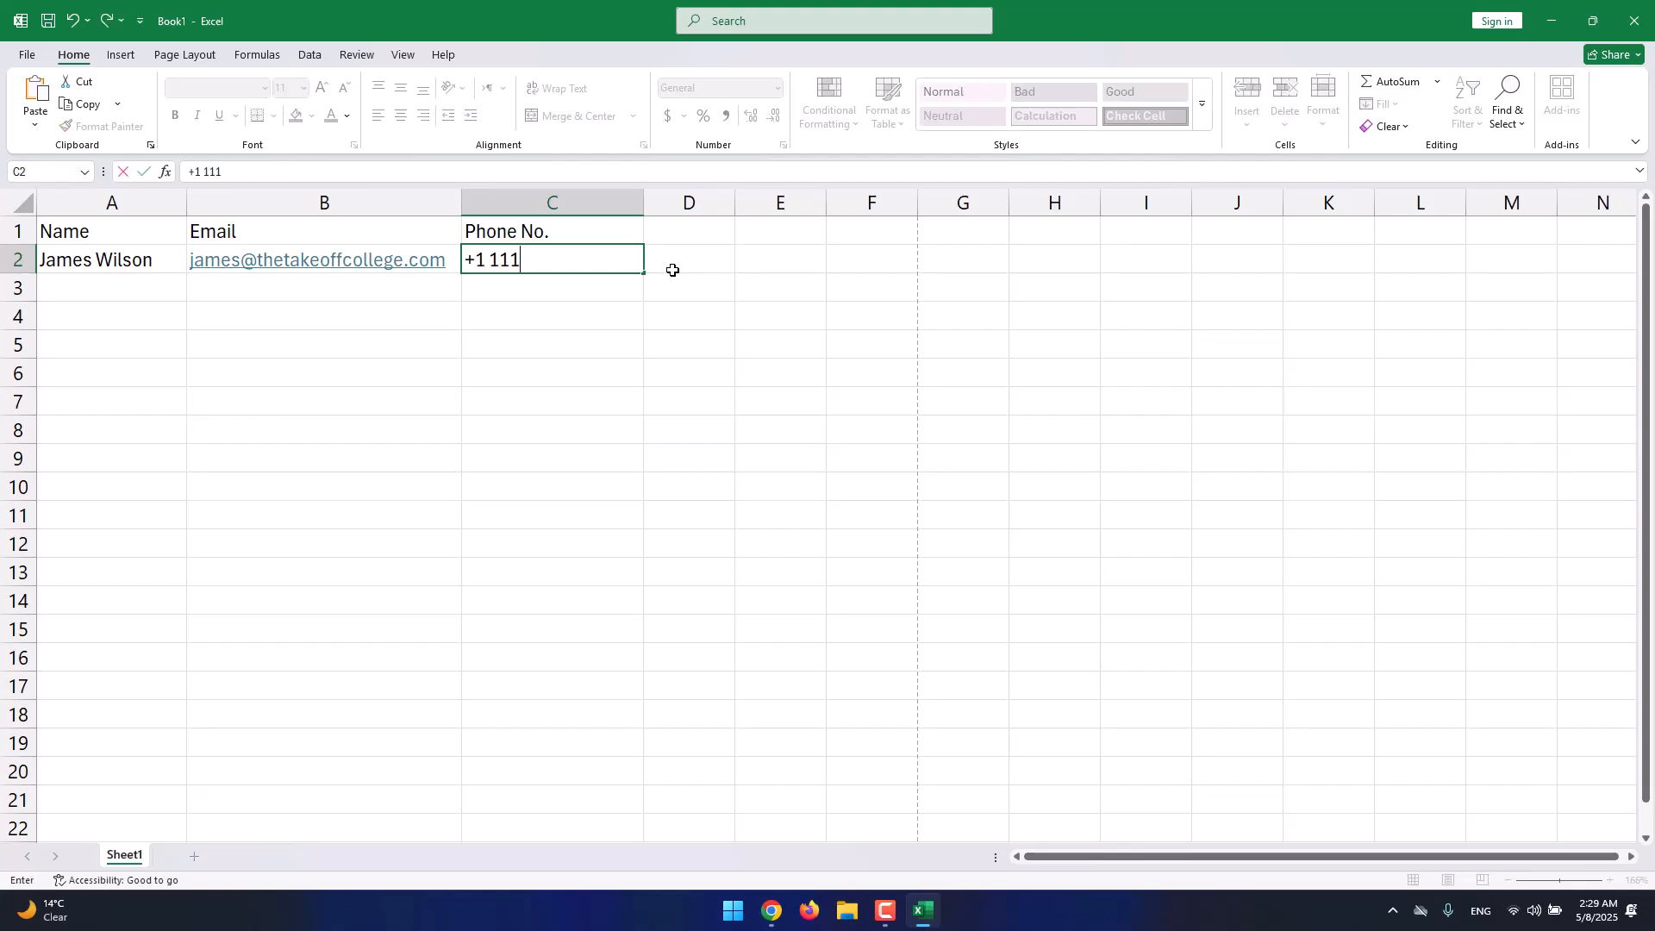
{"action": "type", "text": " 111"}
{"action": "type", "text": " 14"}
{"action": "type", "text": "111 11"}
{"action": "key", "text": "Return"}
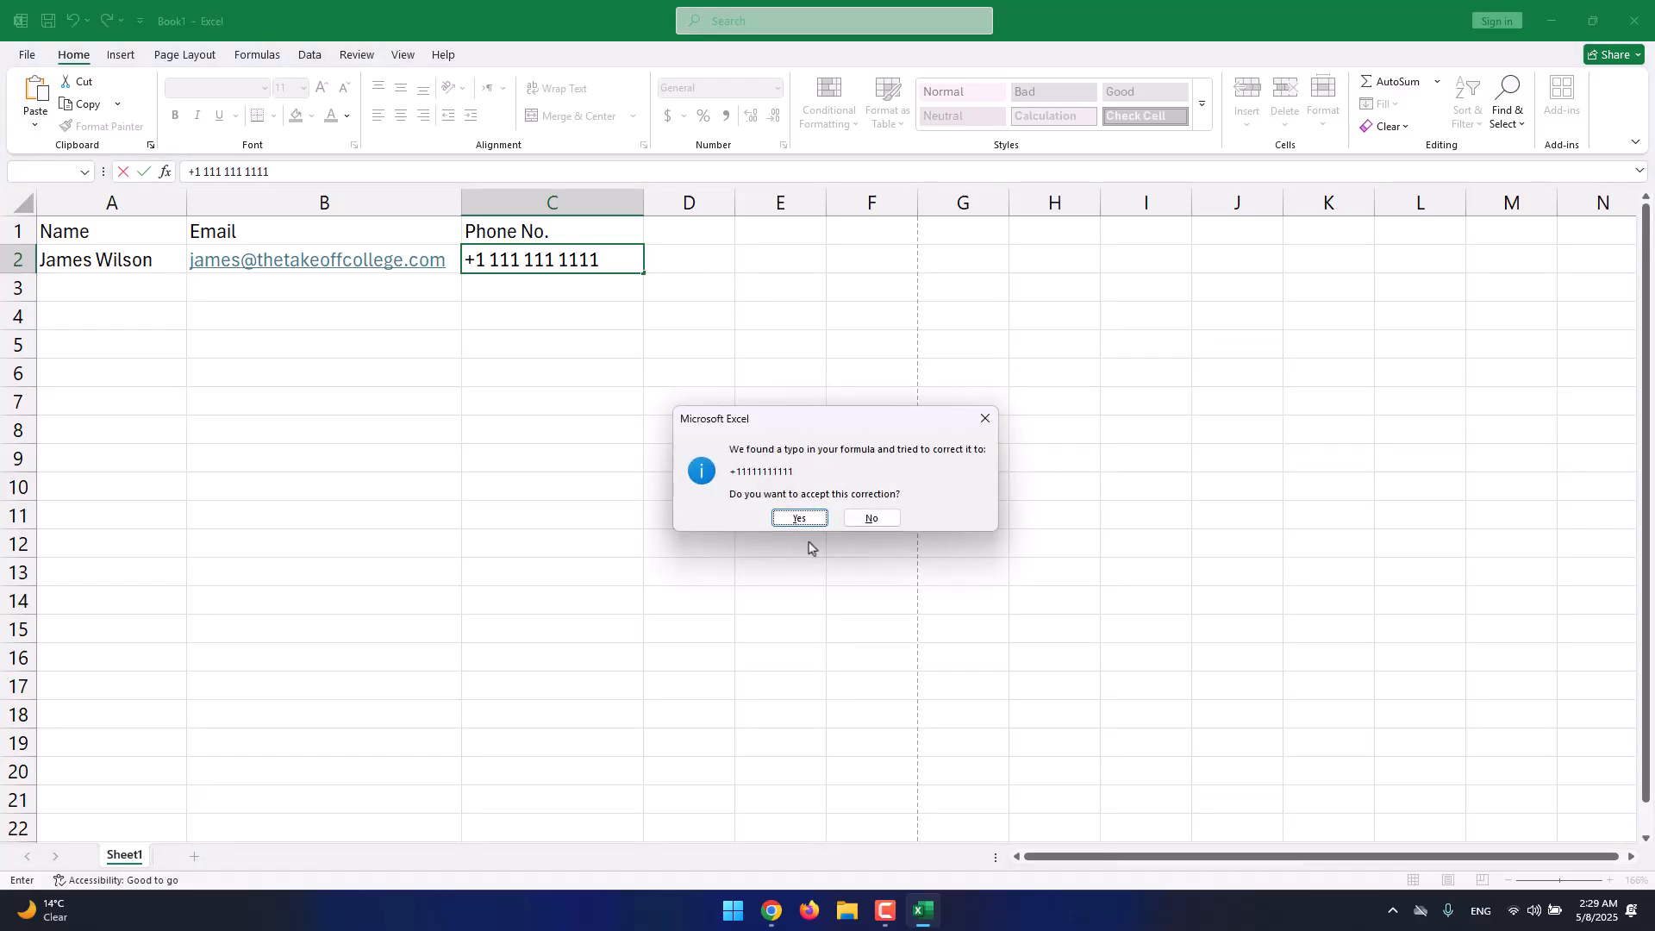
{"action": "left_click", "coordinate": [802, 519]}
{"action": "left_click", "coordinate": [589, 265]}
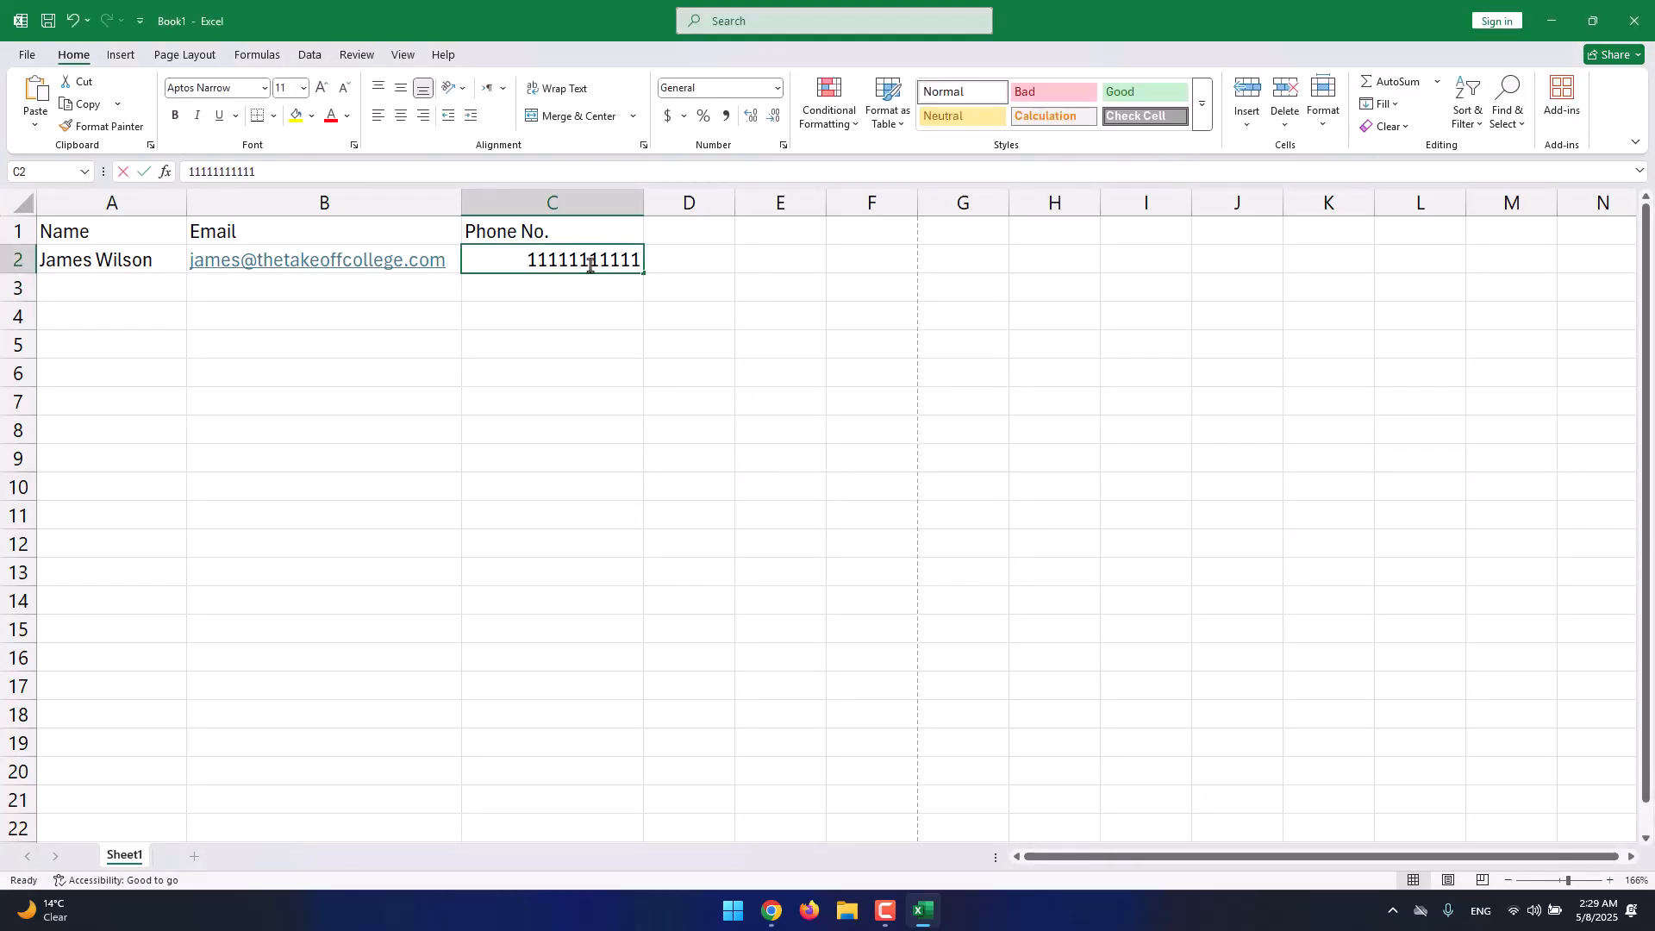
{"action": "double_click", "coordinate": [590, 265]}
{"action": "double_click", "coordinate": [545, 262]}
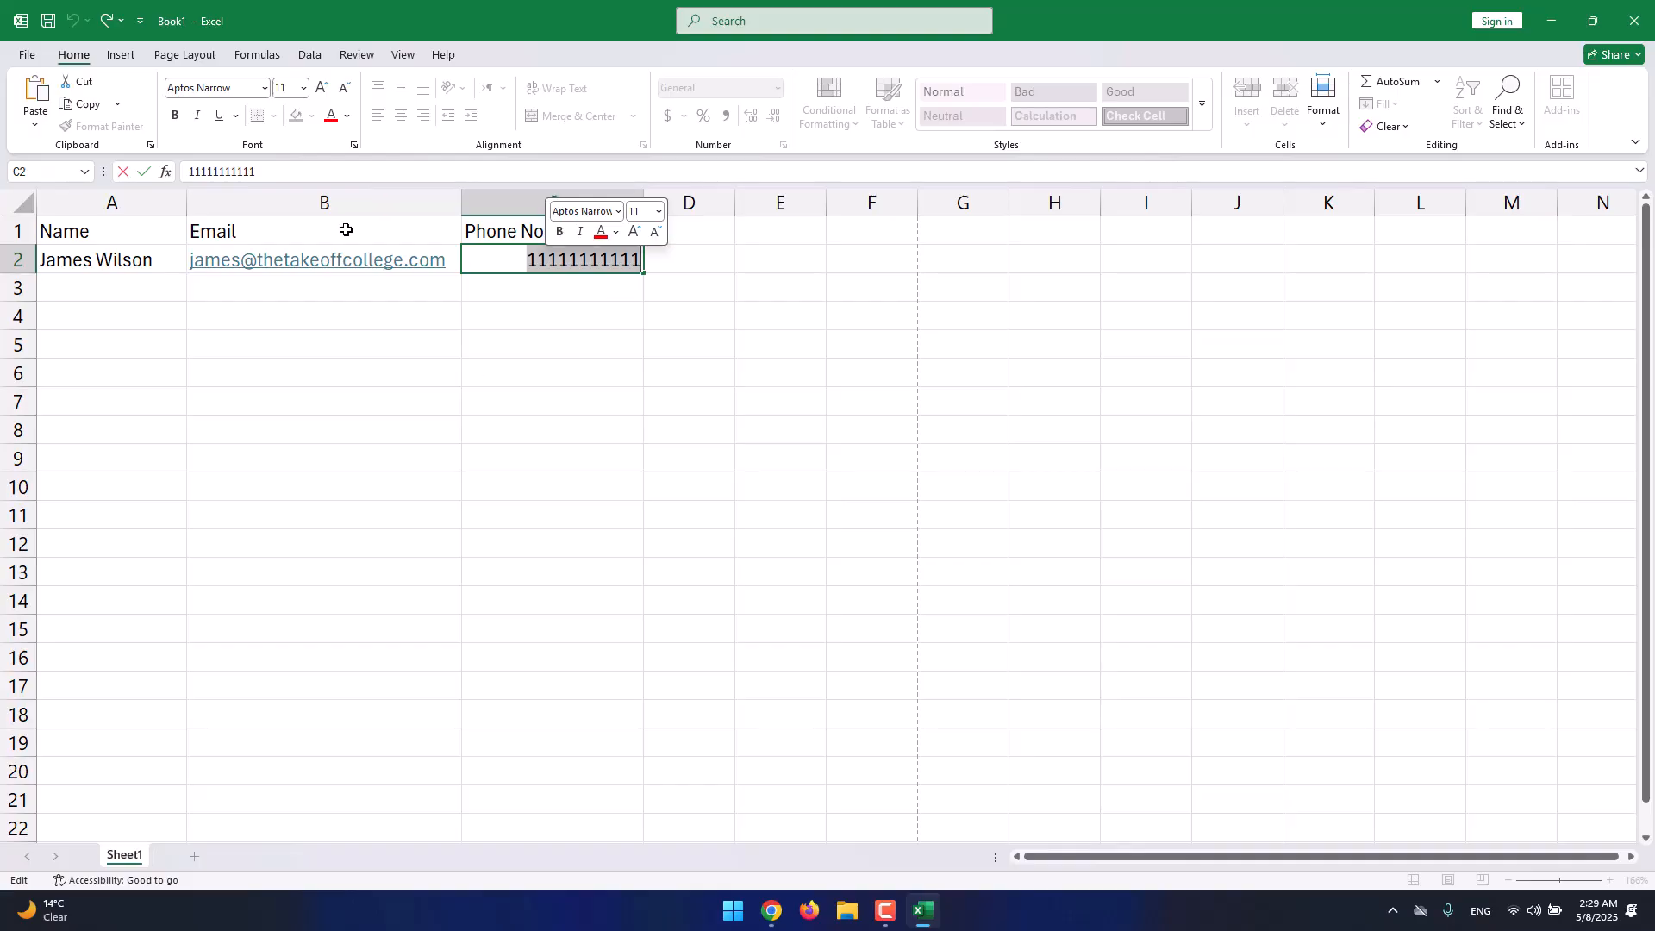
{"action": "left_click", "coordinate": [182, 278]}
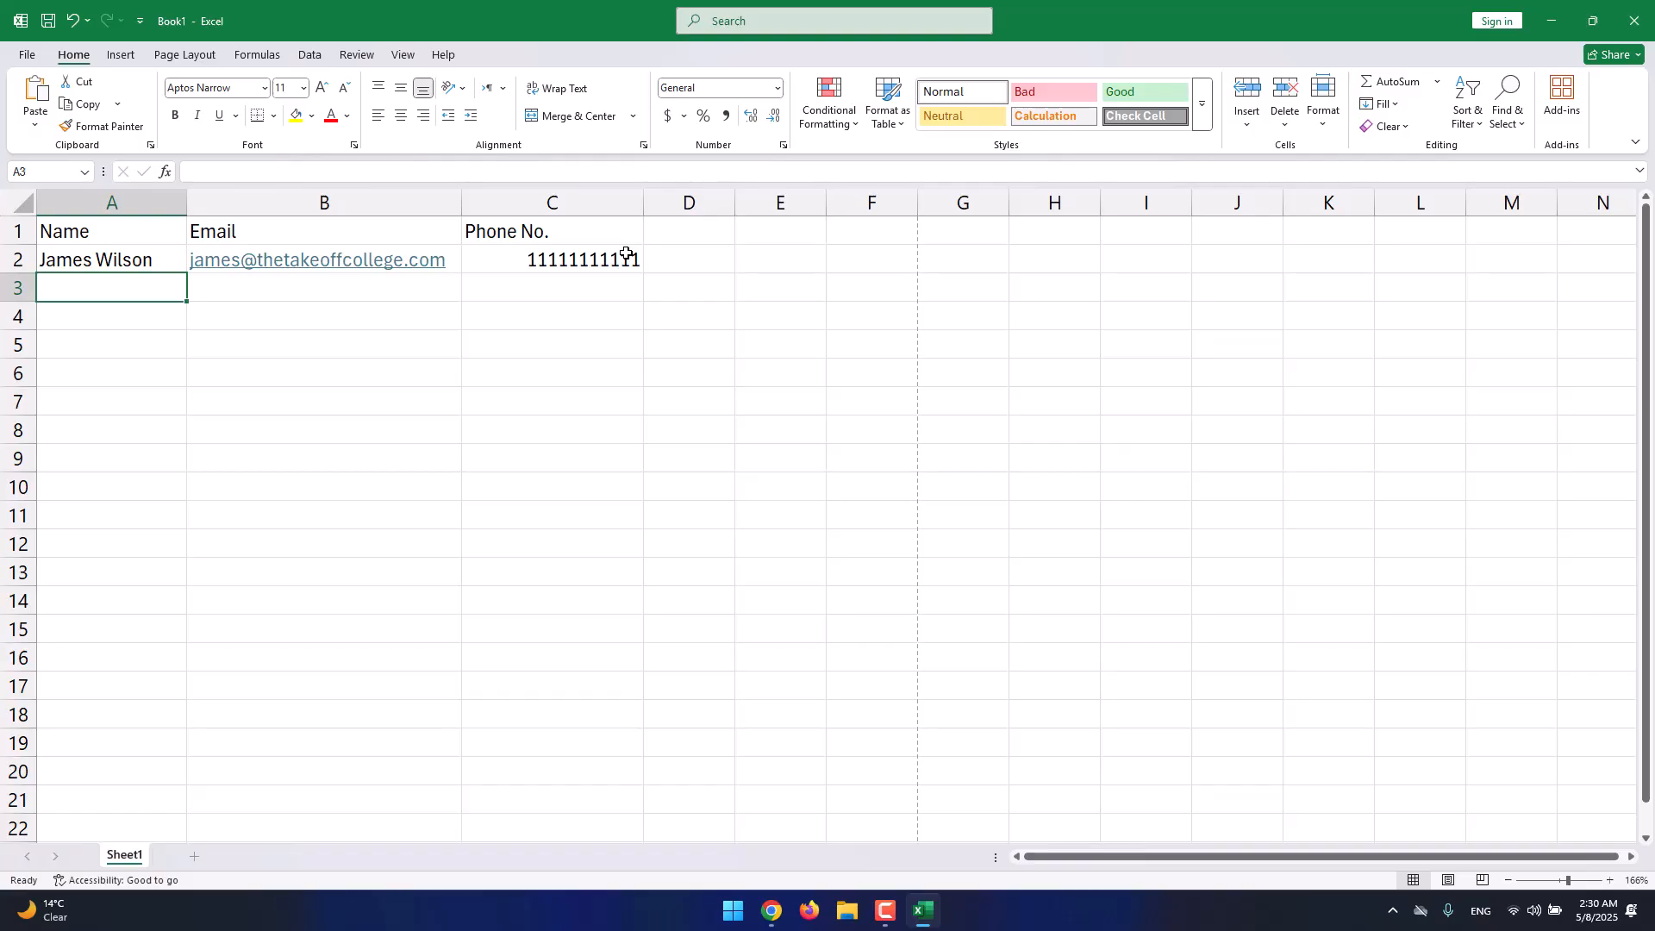
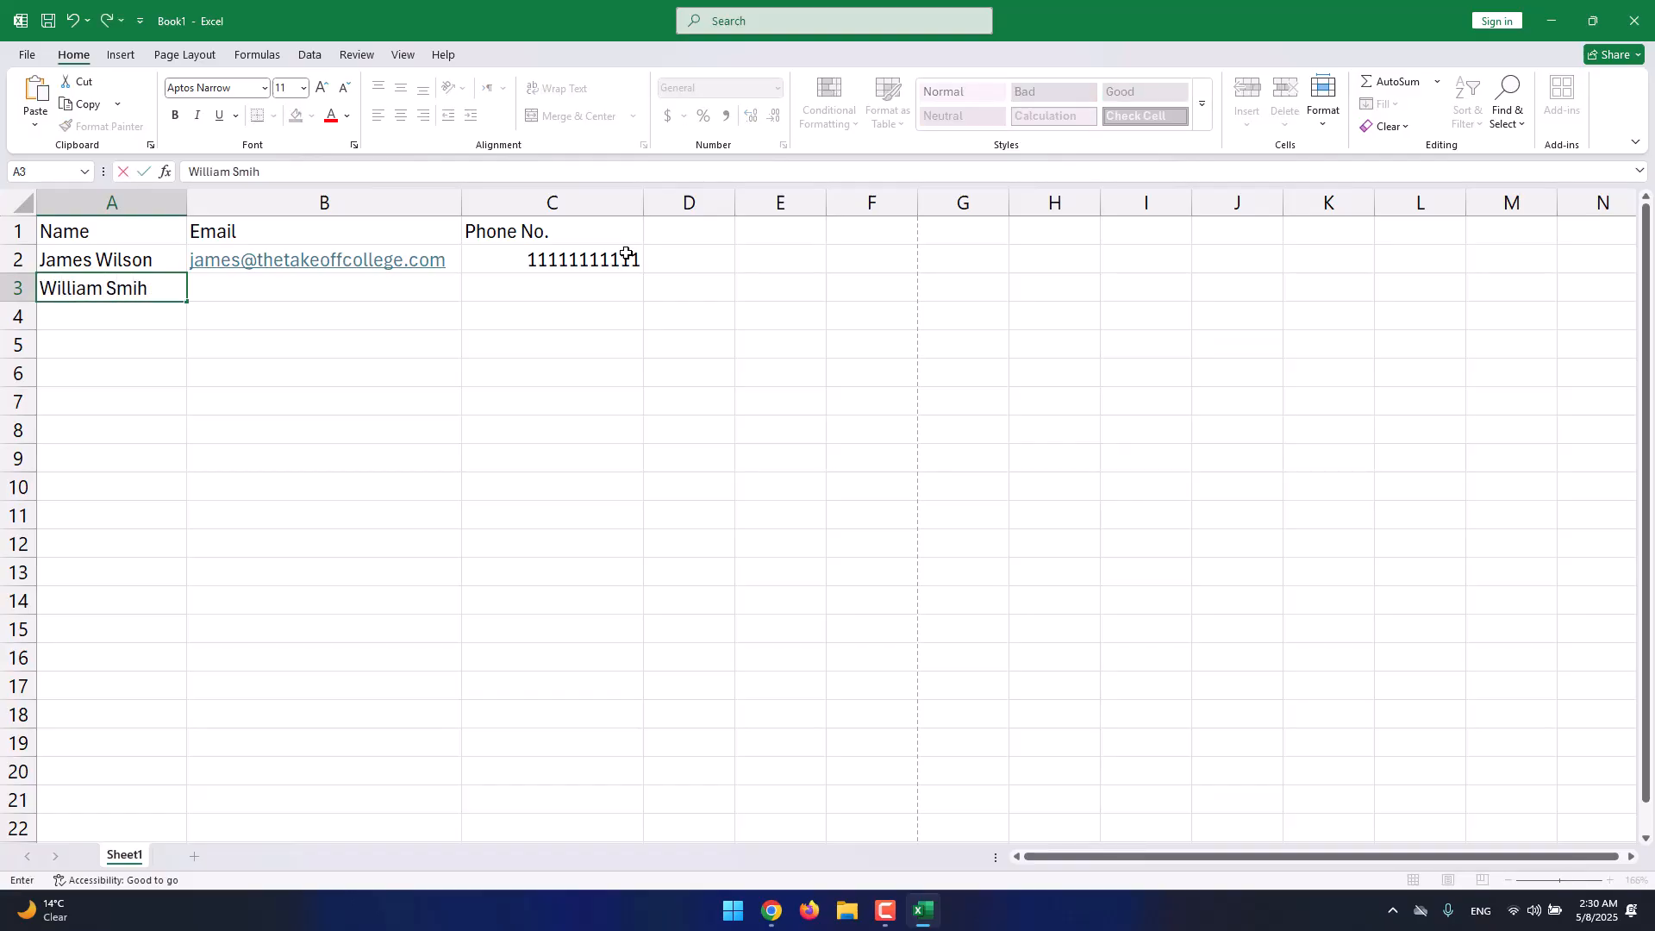
Enter the second and third contacts' names in A3 and A4.
{"action": "key", "text": "Return"}
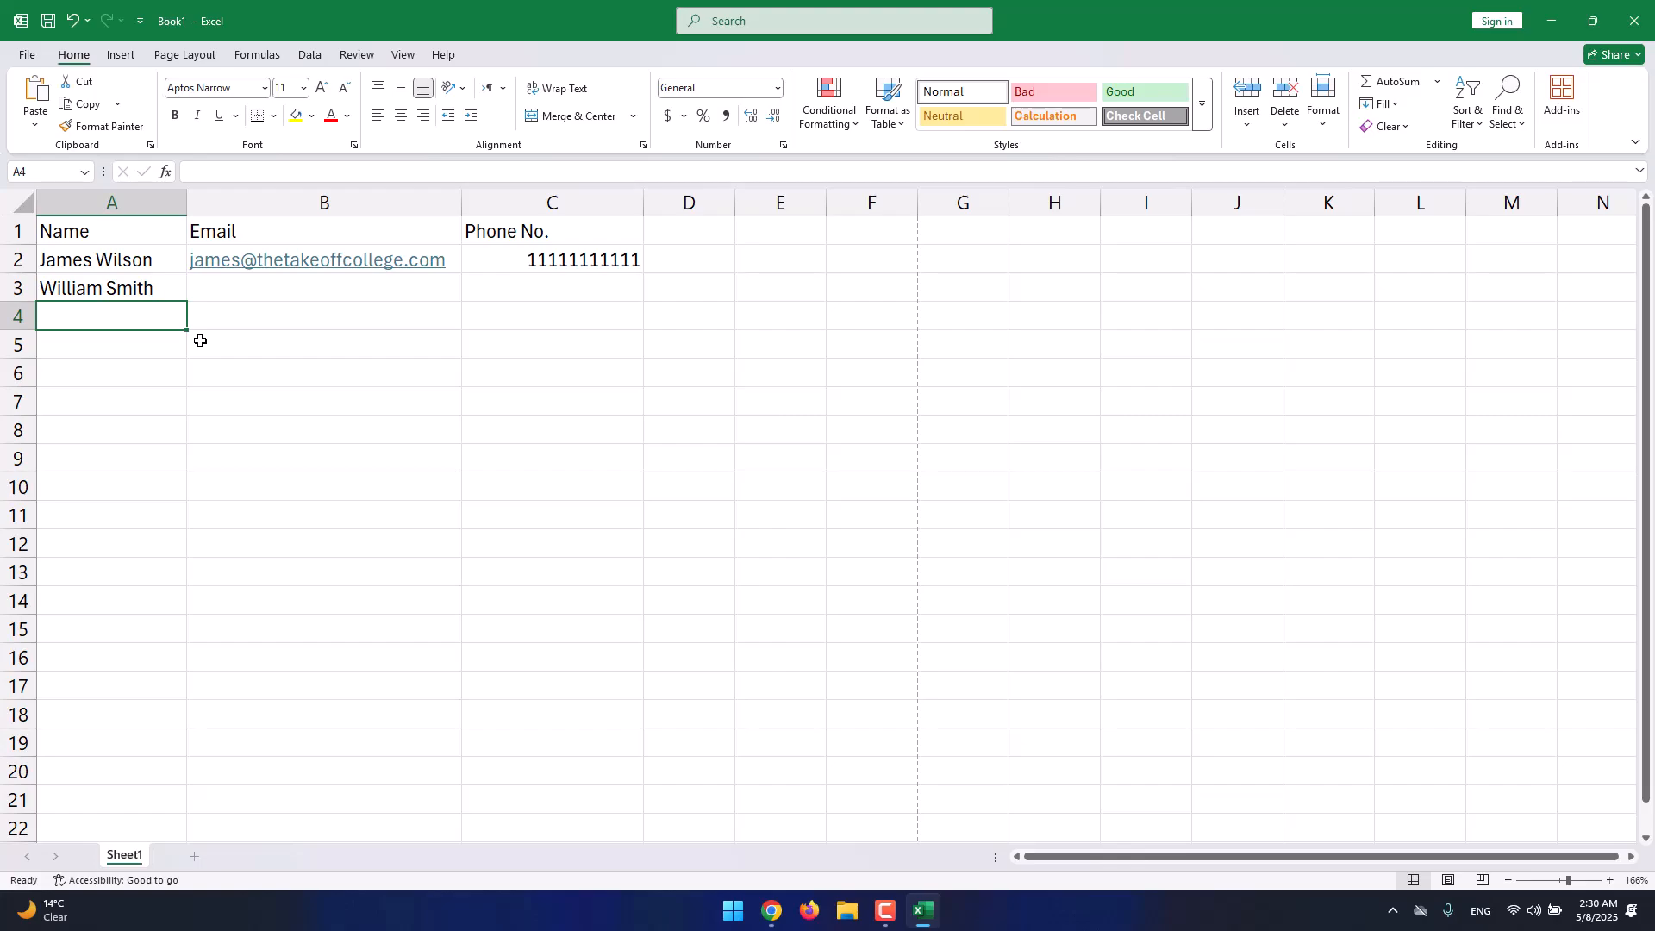
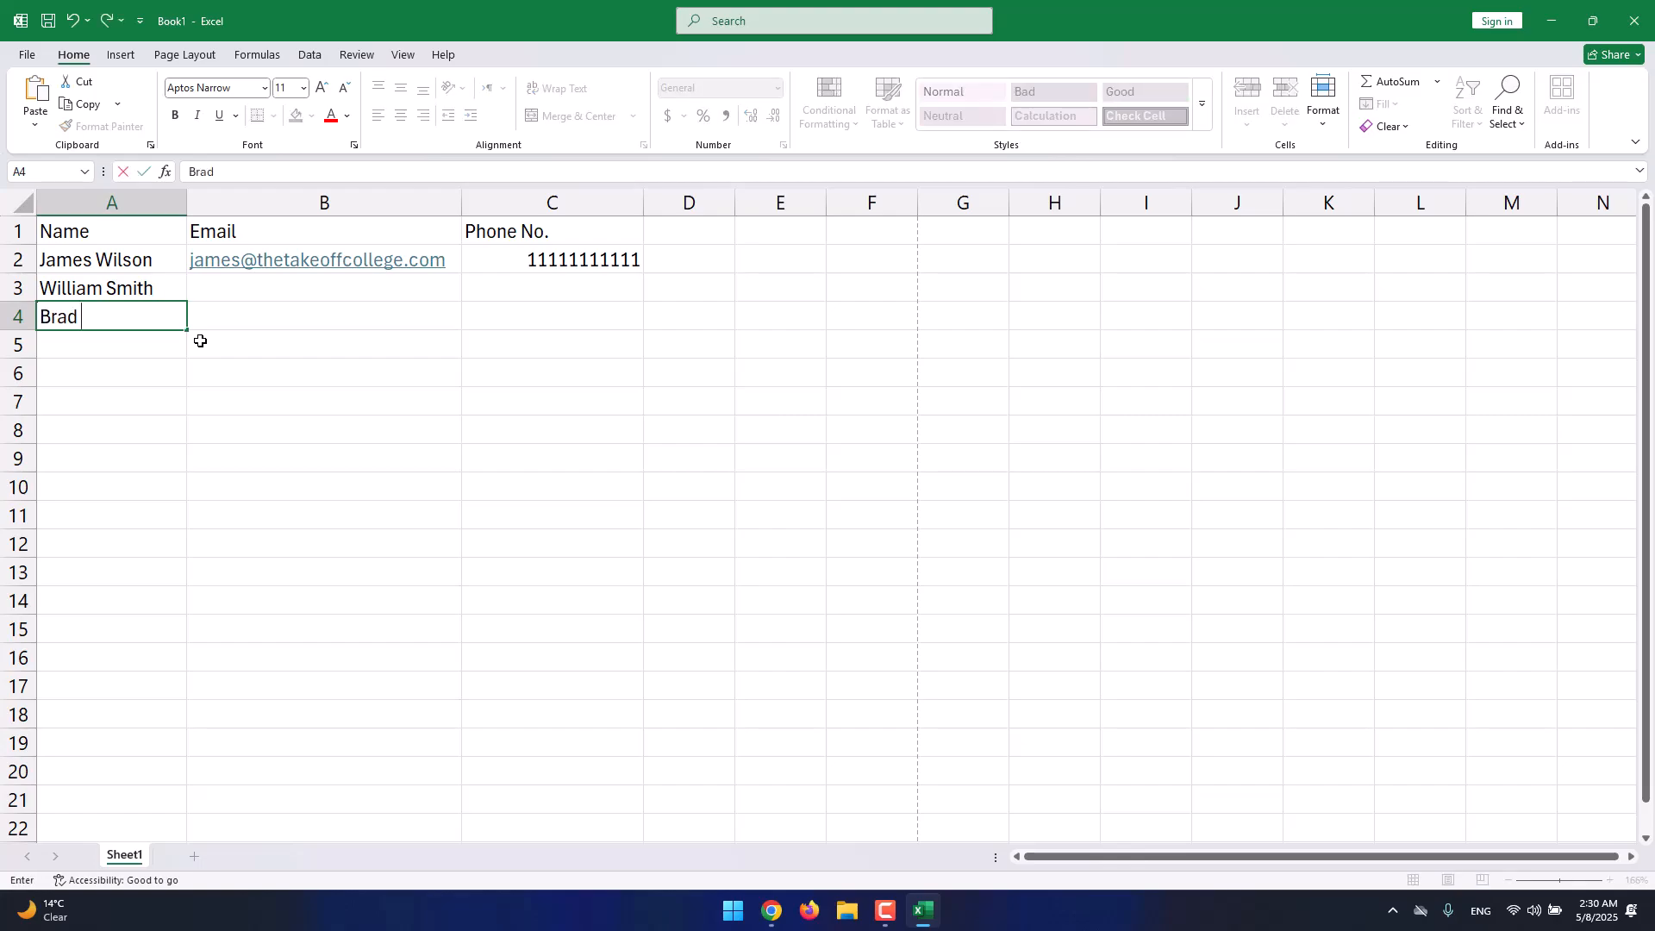
{"action": "key", "text": "Return"}
Enter the two contacts' thetakeoffcollege.com e-mail addresses in B3 and B4.
{"action": "left_click", "coordinate": [267, 291]}
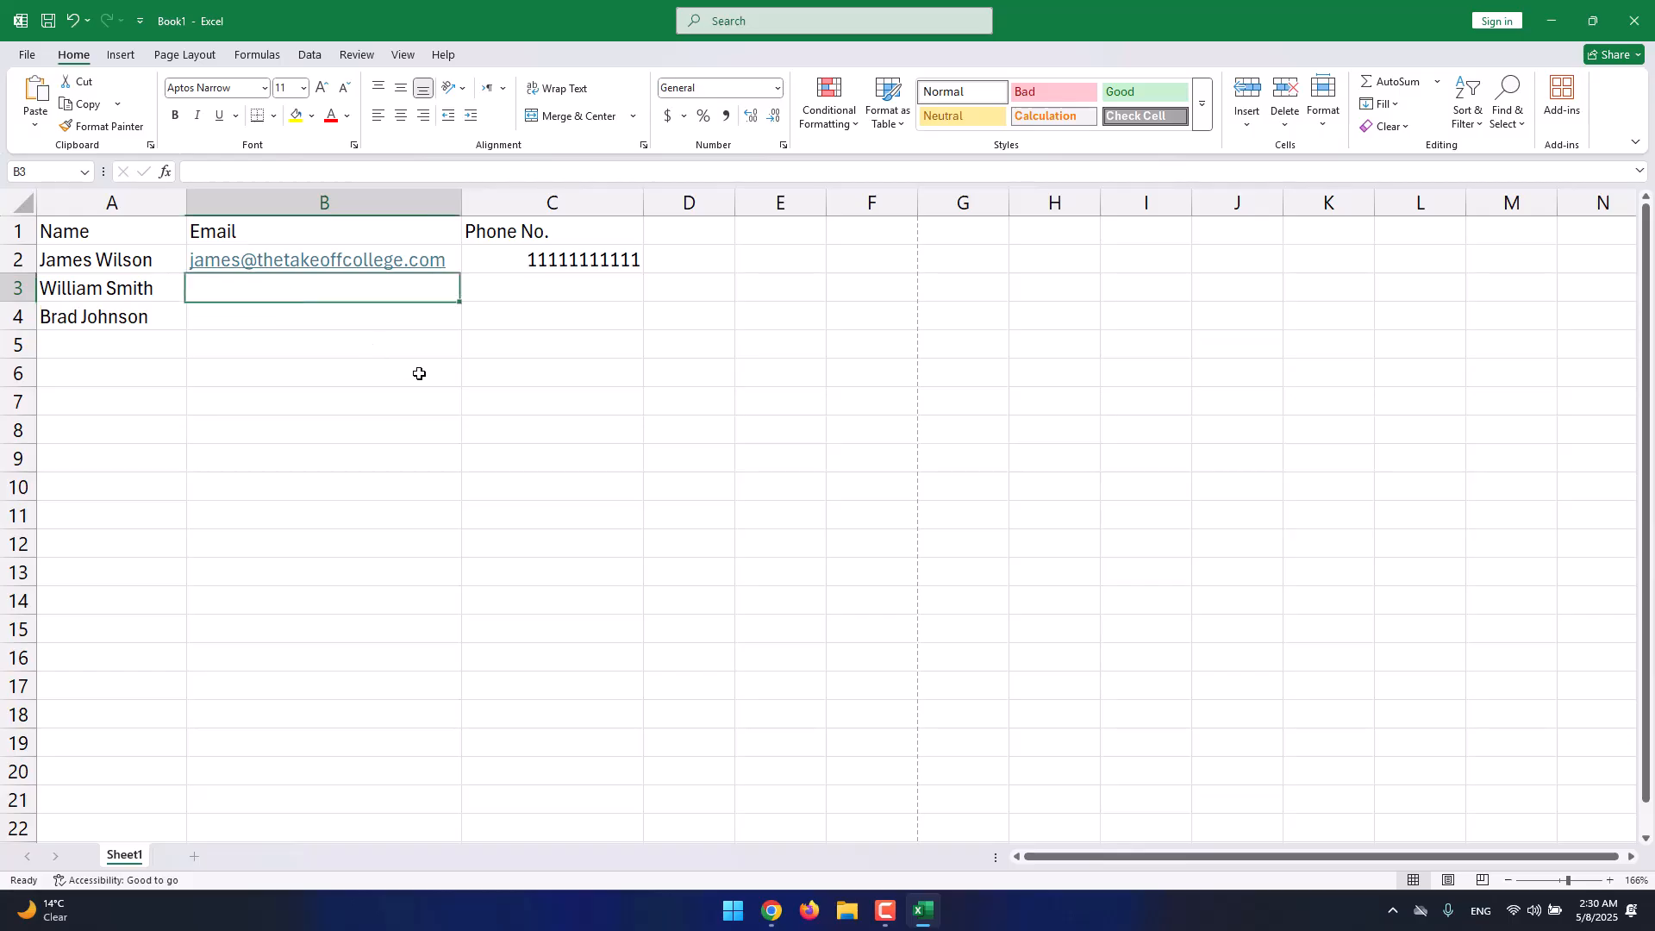
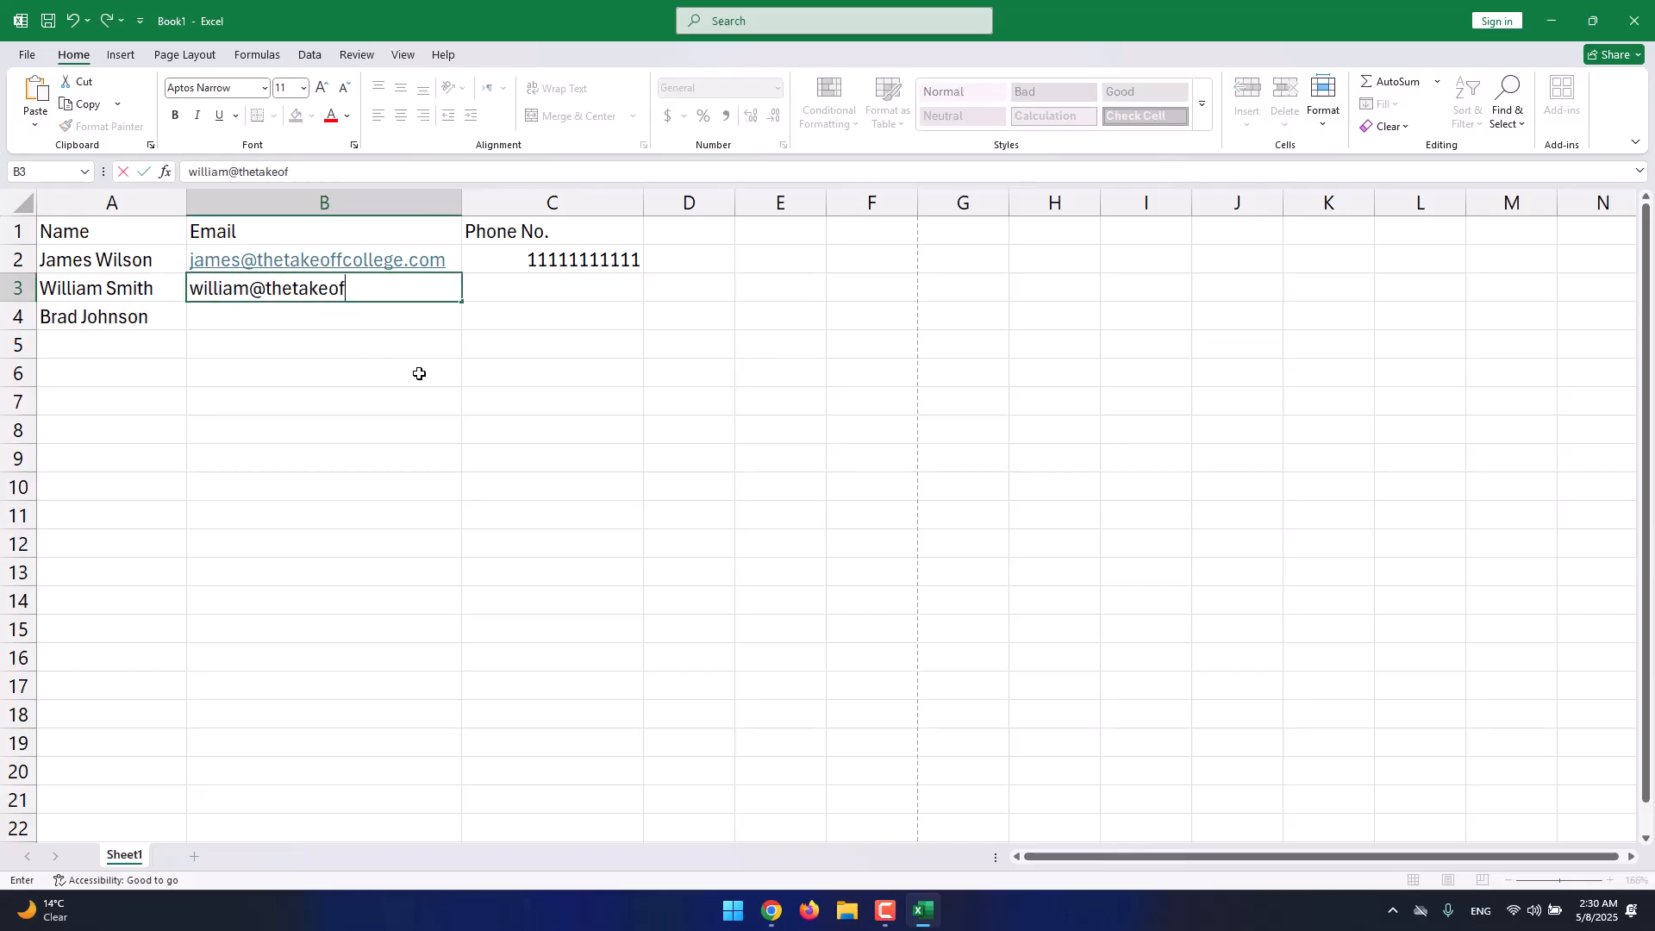
{"action": "key", "text": "Return"}
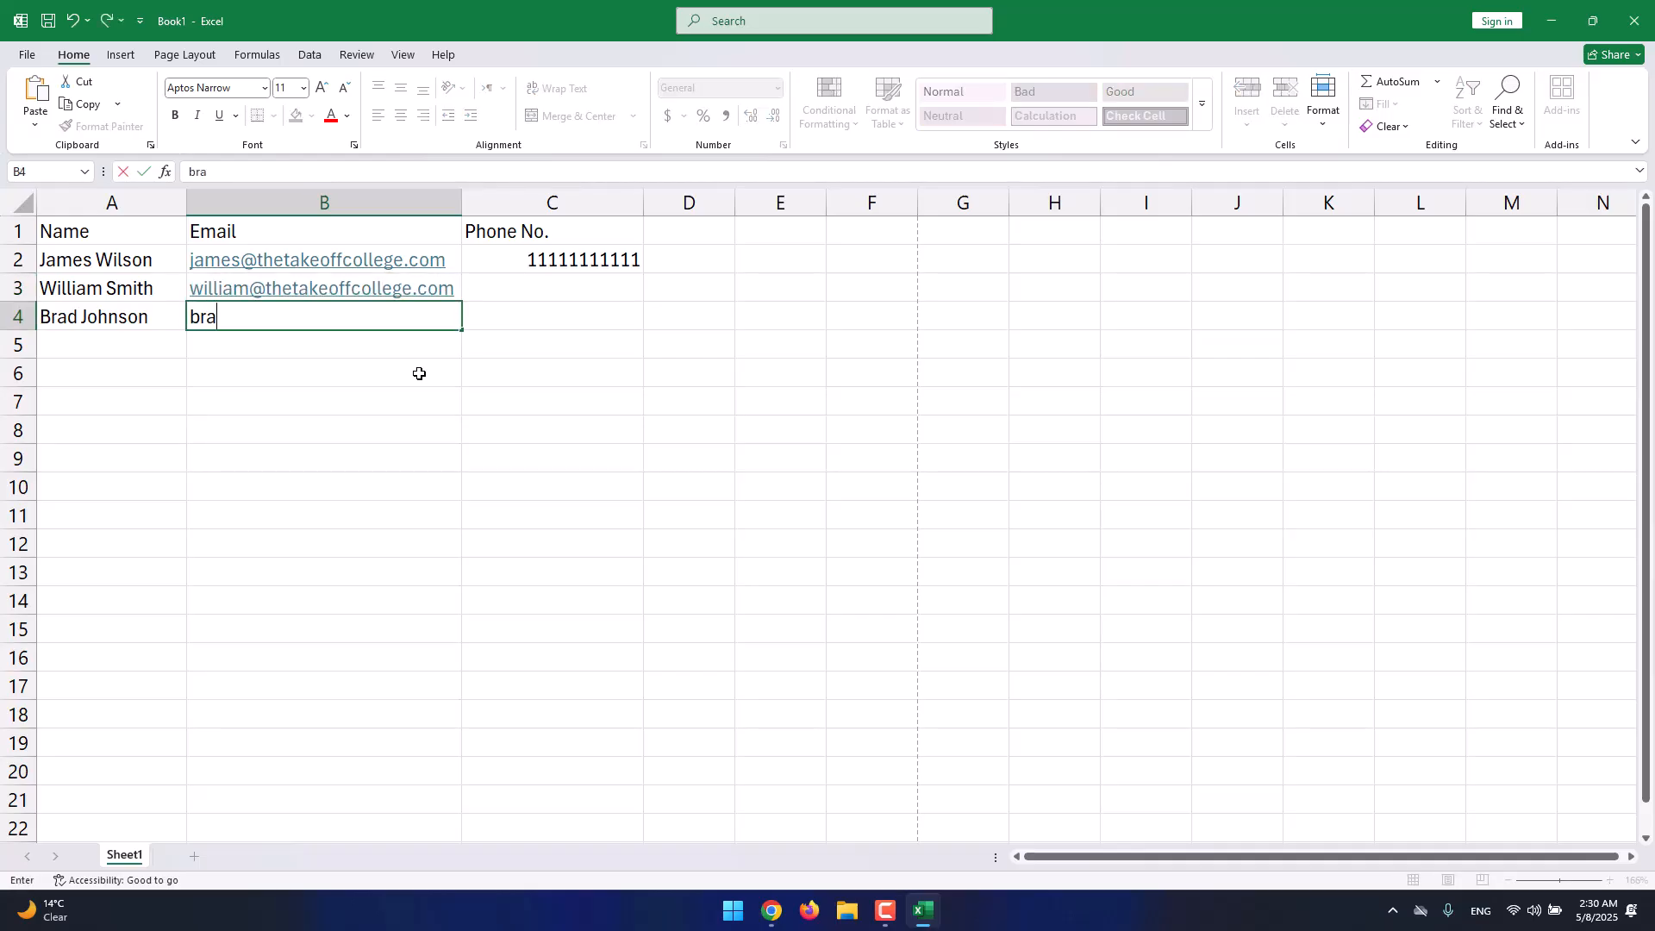
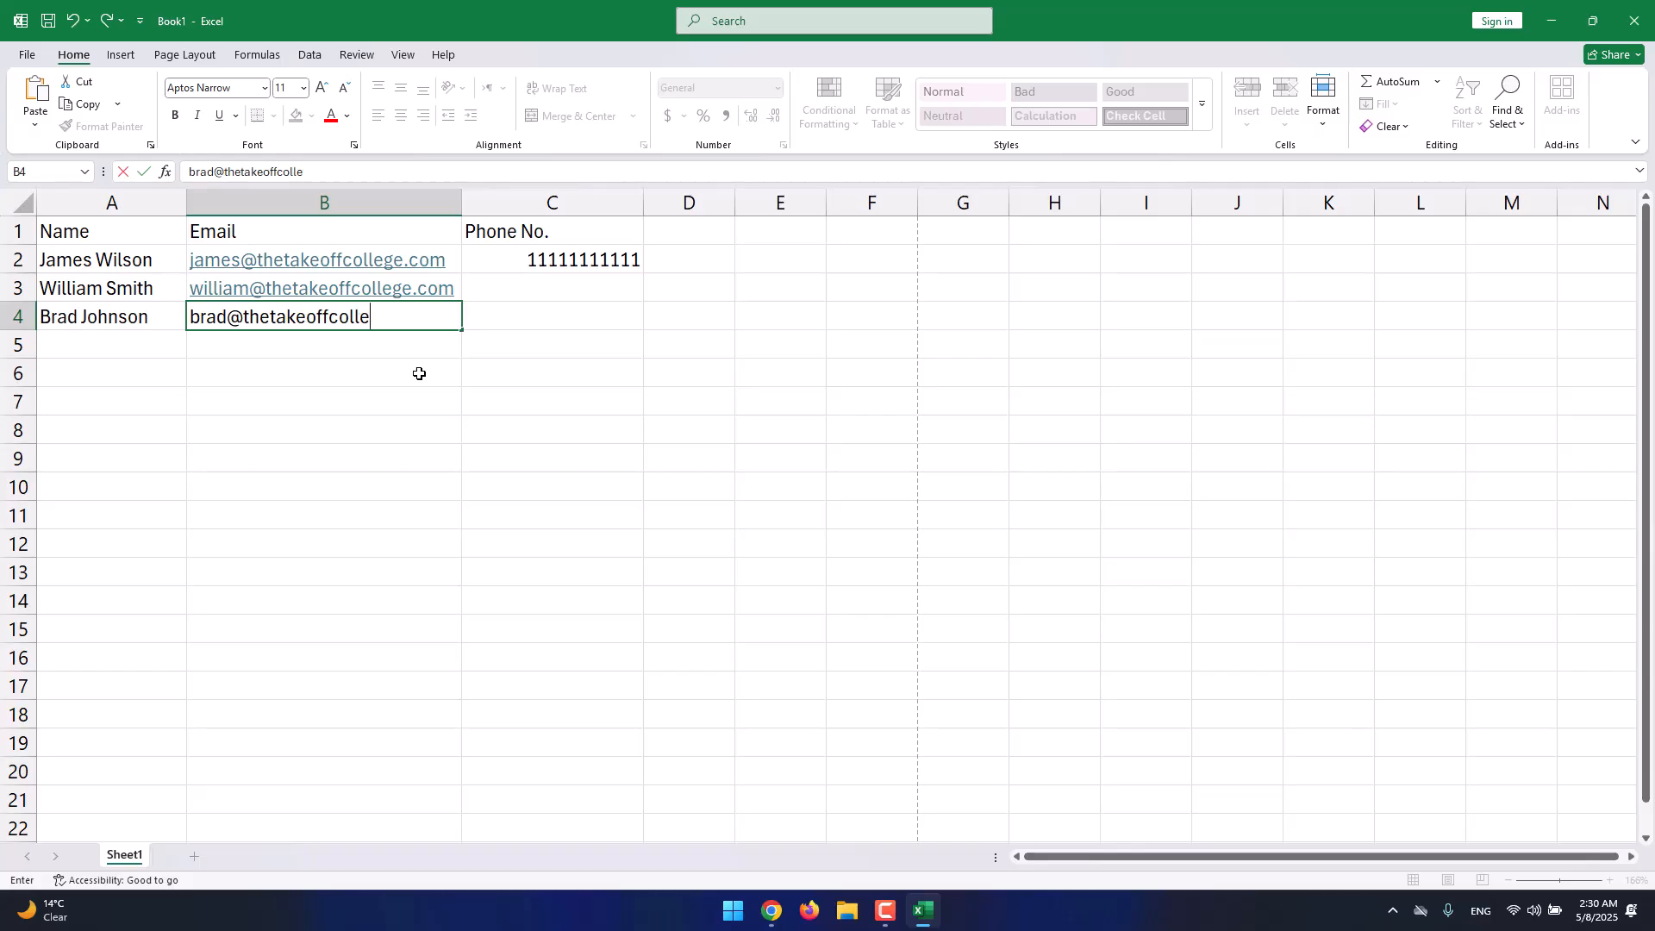
{"action": "key", "text": "ctrl+Return"}
{"action": "key", "text": "Return"}
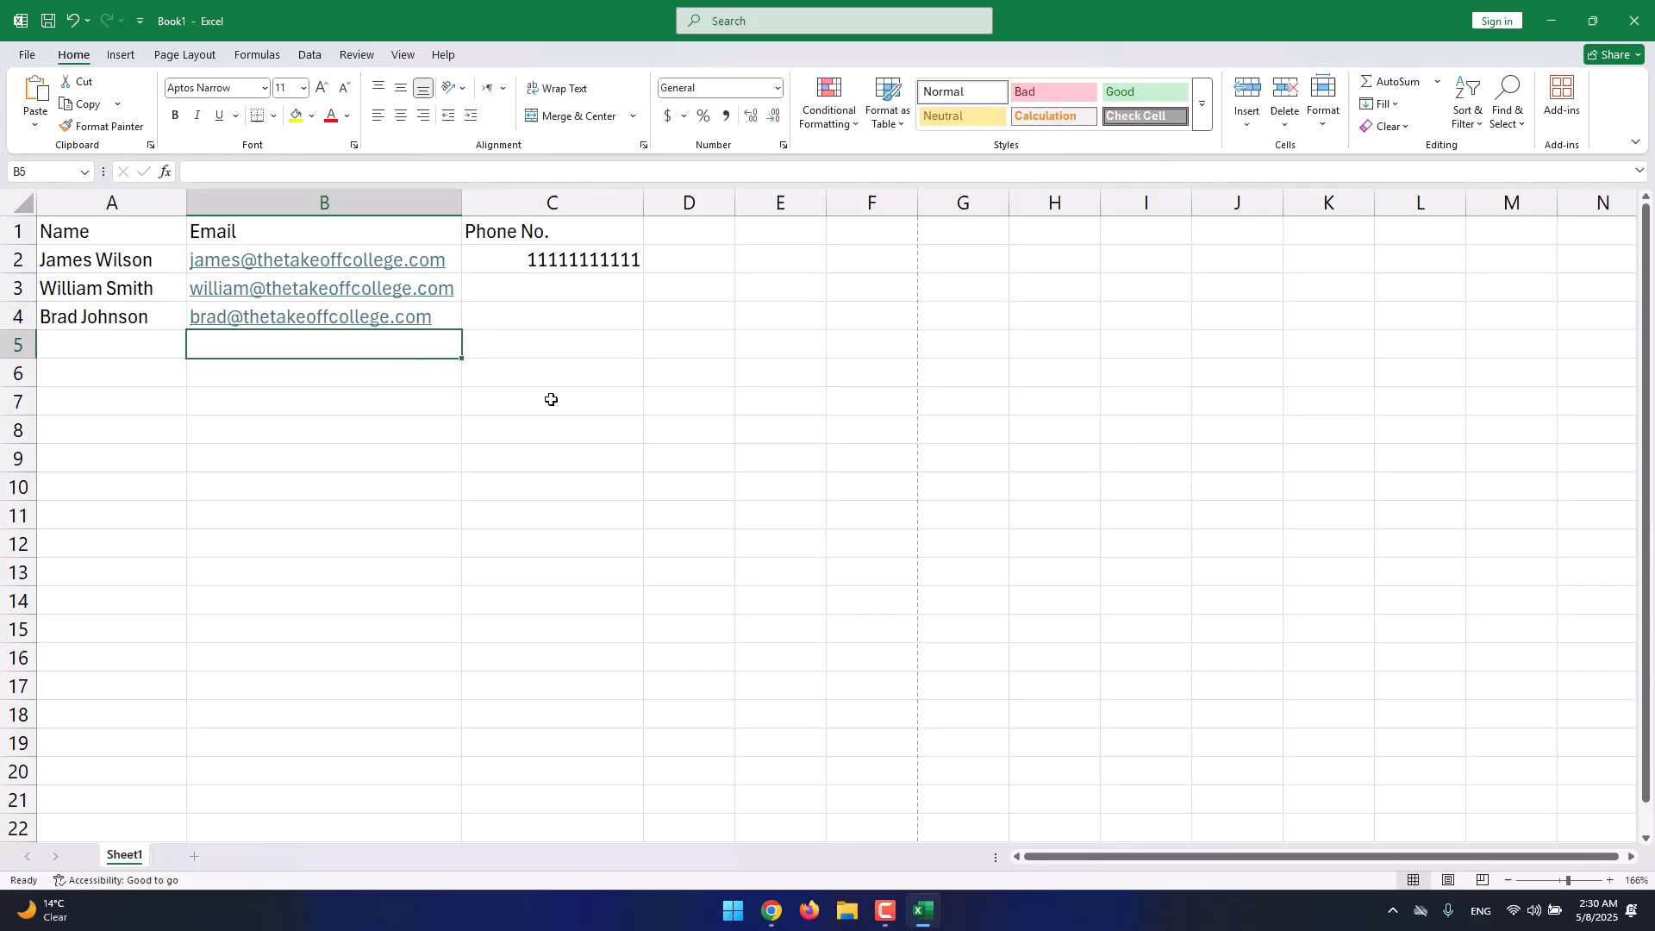
Enter the two contacts' phone numbers in C3 and C4, correcting the C3 digits.
{"action": "left_click", "coordinate": [608, 293]}
{"action": "type", "text": "22222222222"}
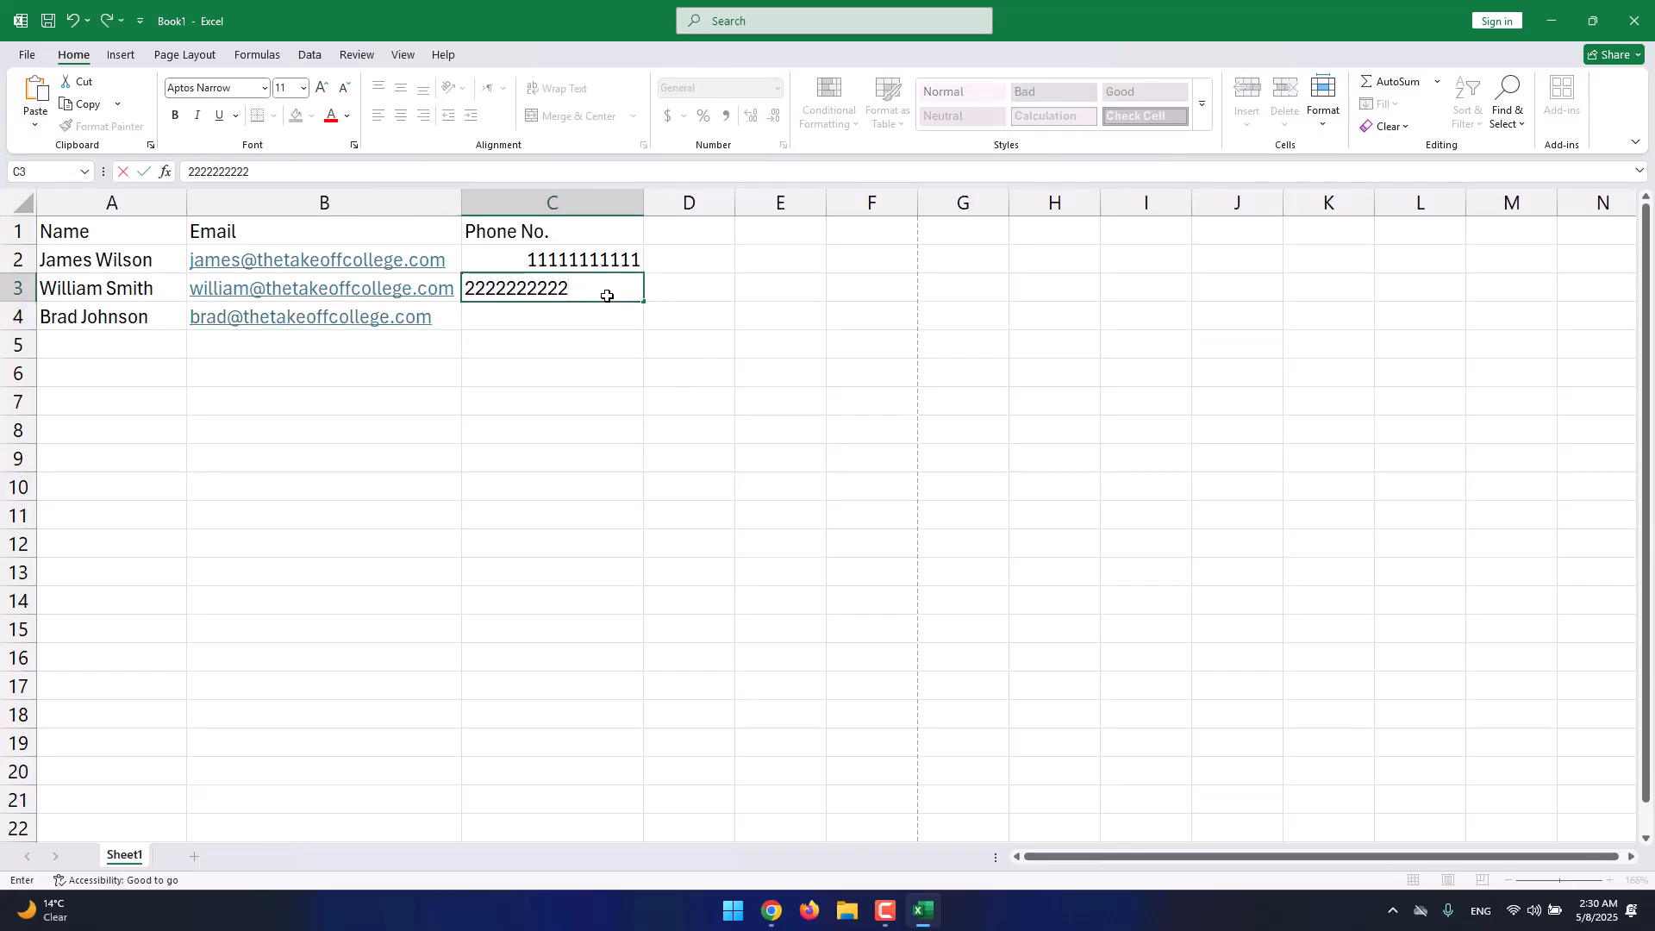
{"action": "key", "text": "Return"}
{"action": "double_click", "coordinate": [602, 293]}
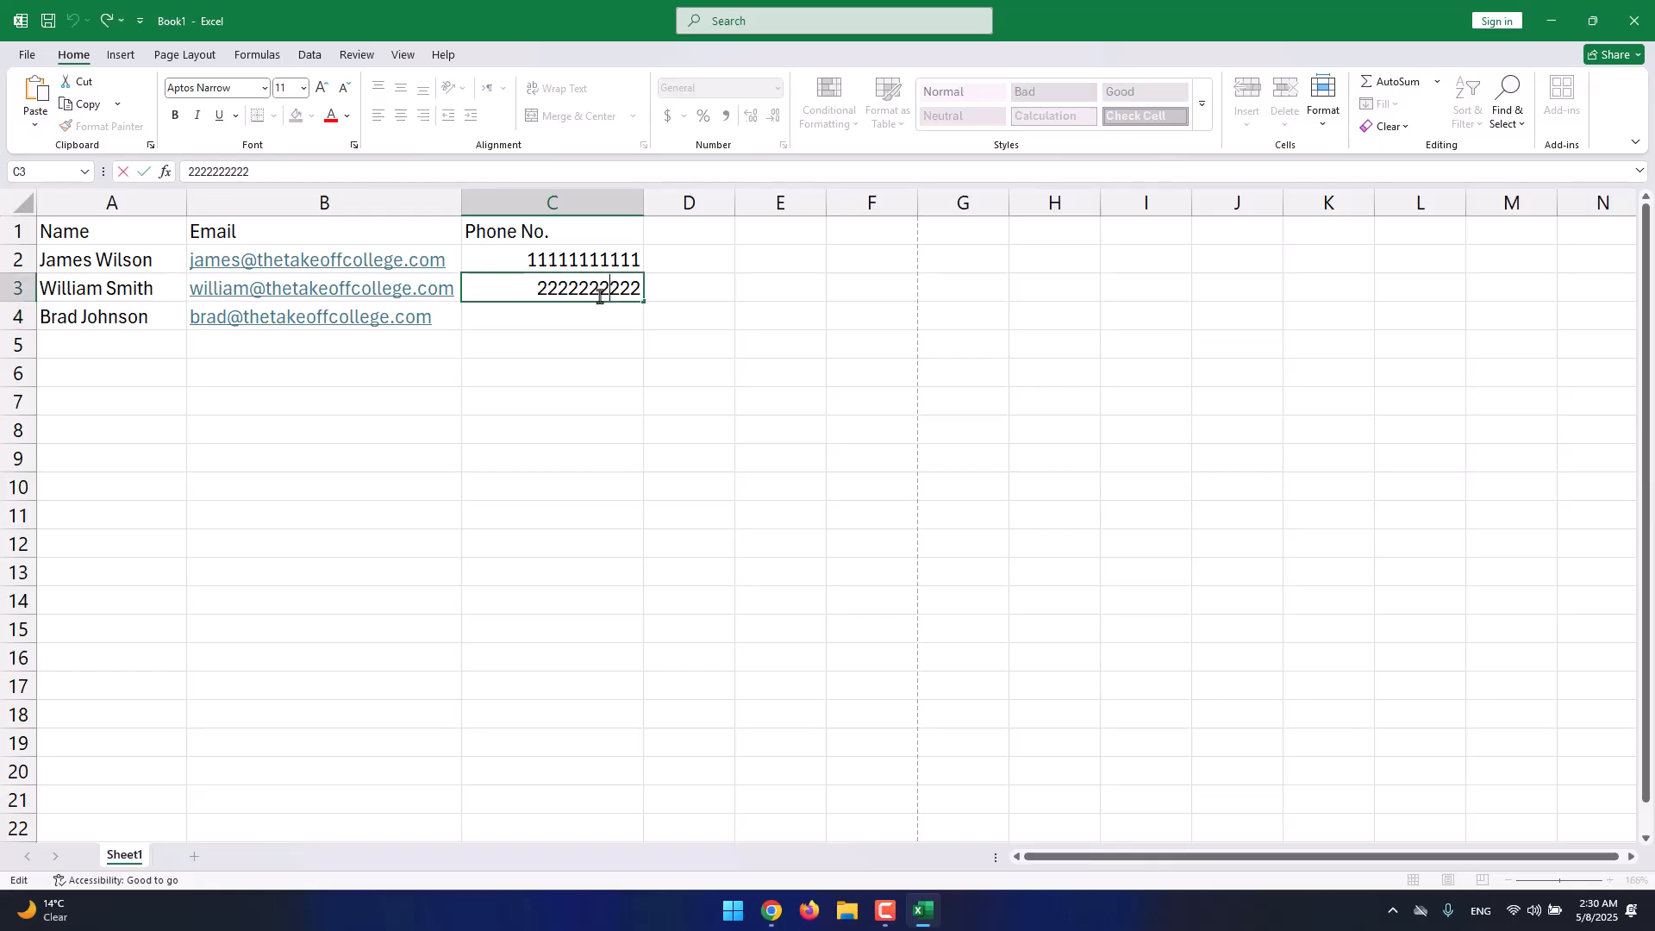
{"action": "type", "text": "2"}
{"action": "key", "text": "Return"}
{"action": "double_click", "coordinate": [530, 290]}
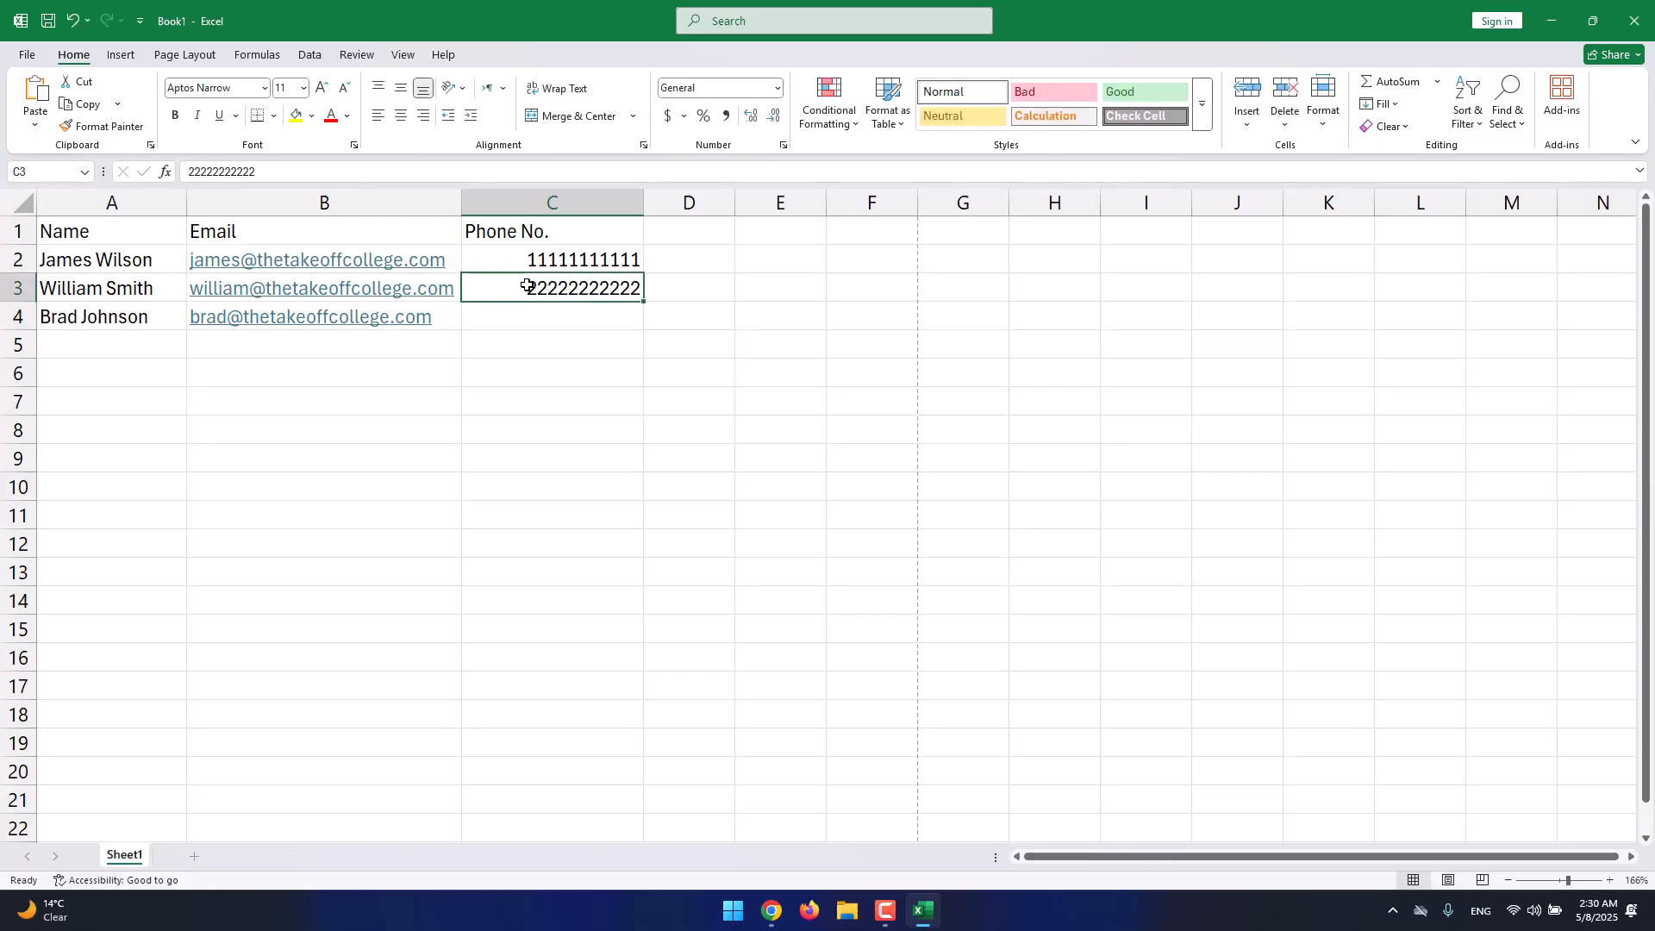
{"action": "left_click_drag", "start_coordinate": [537, 287], "coordinate": [526, 288]}
{"action": "type", "text": "1"}
{"action": "key", "text": "Return"}
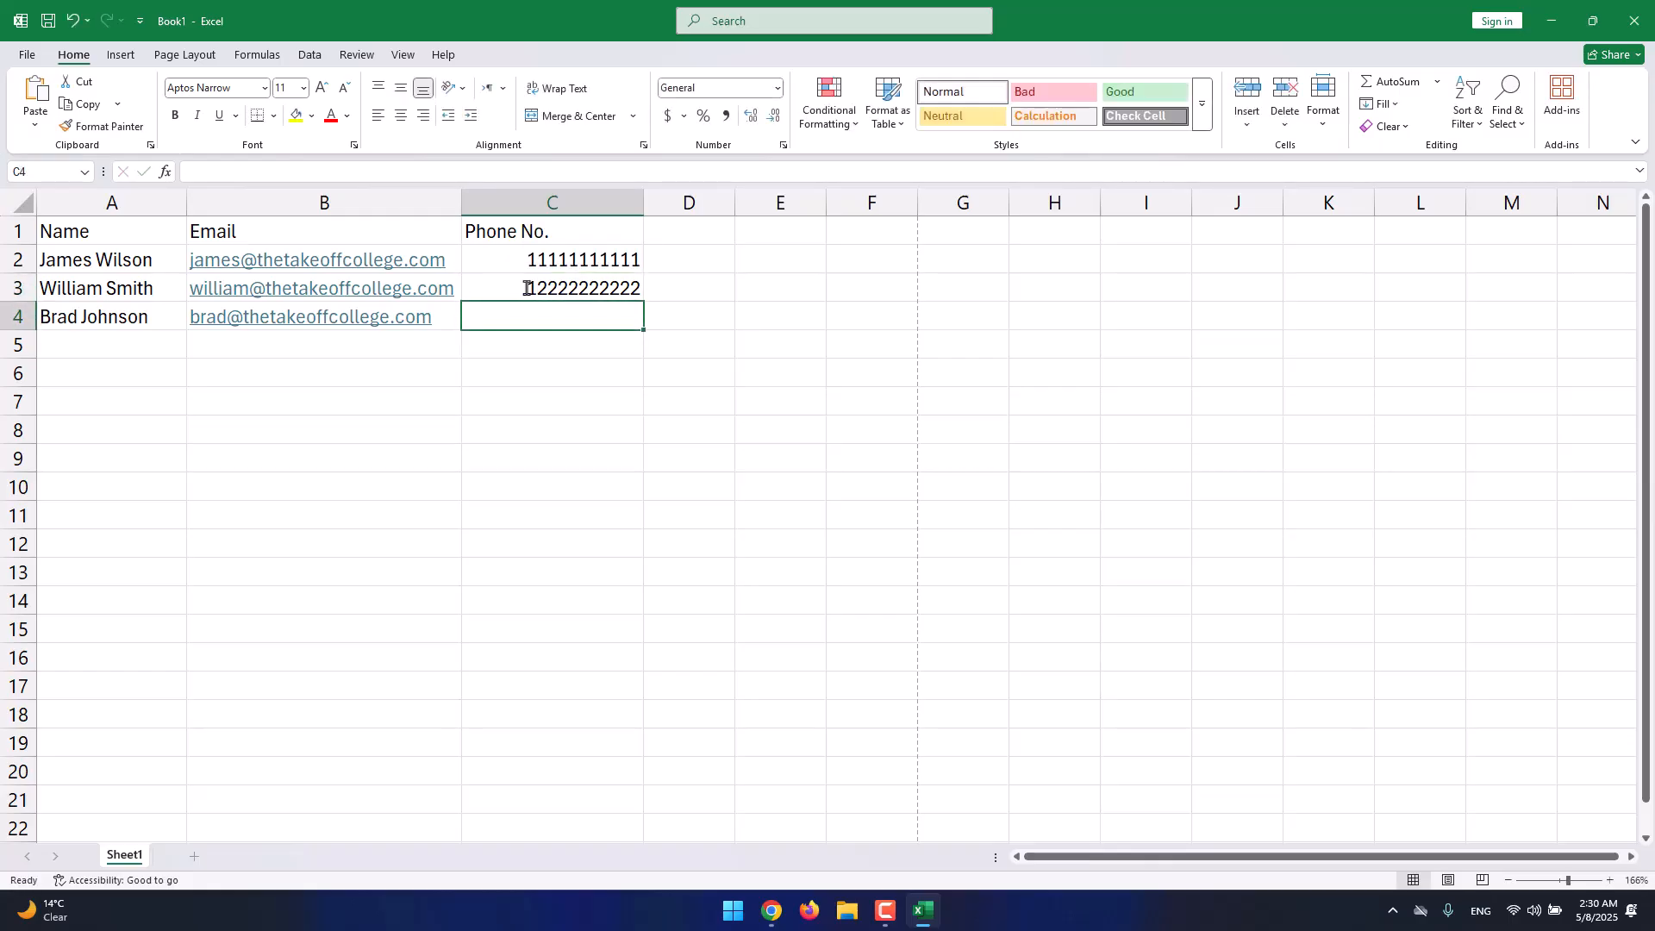
{"action": "type", "text": "13333333333"}
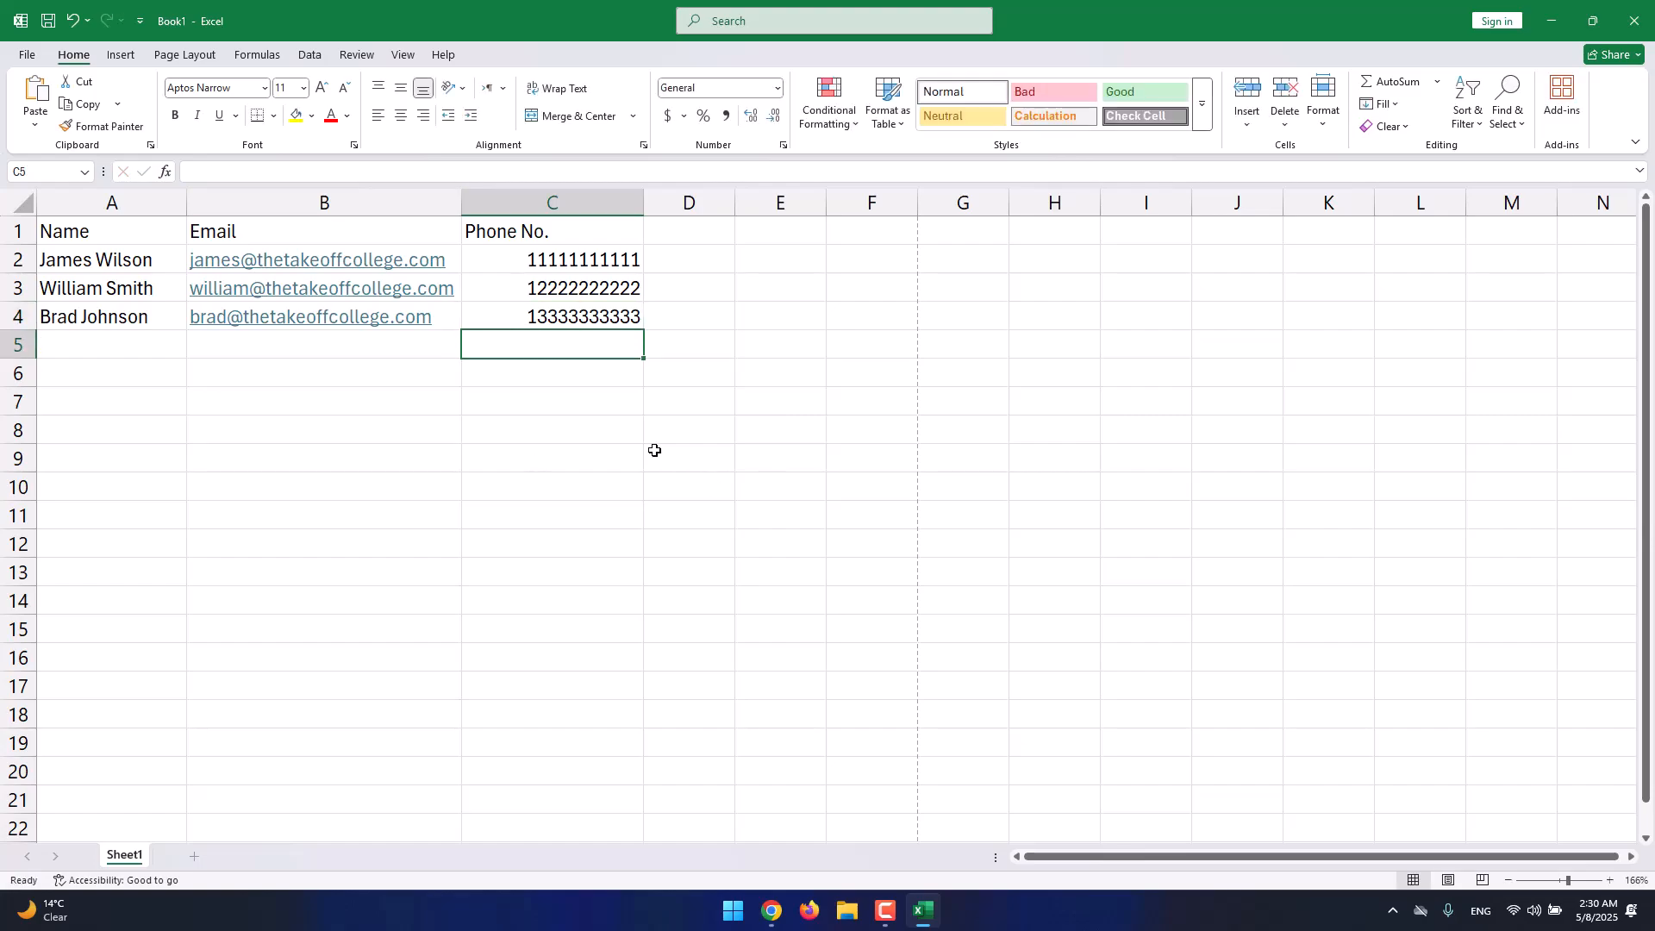
{"action": "left_click", "coordinate": [532, 257]}
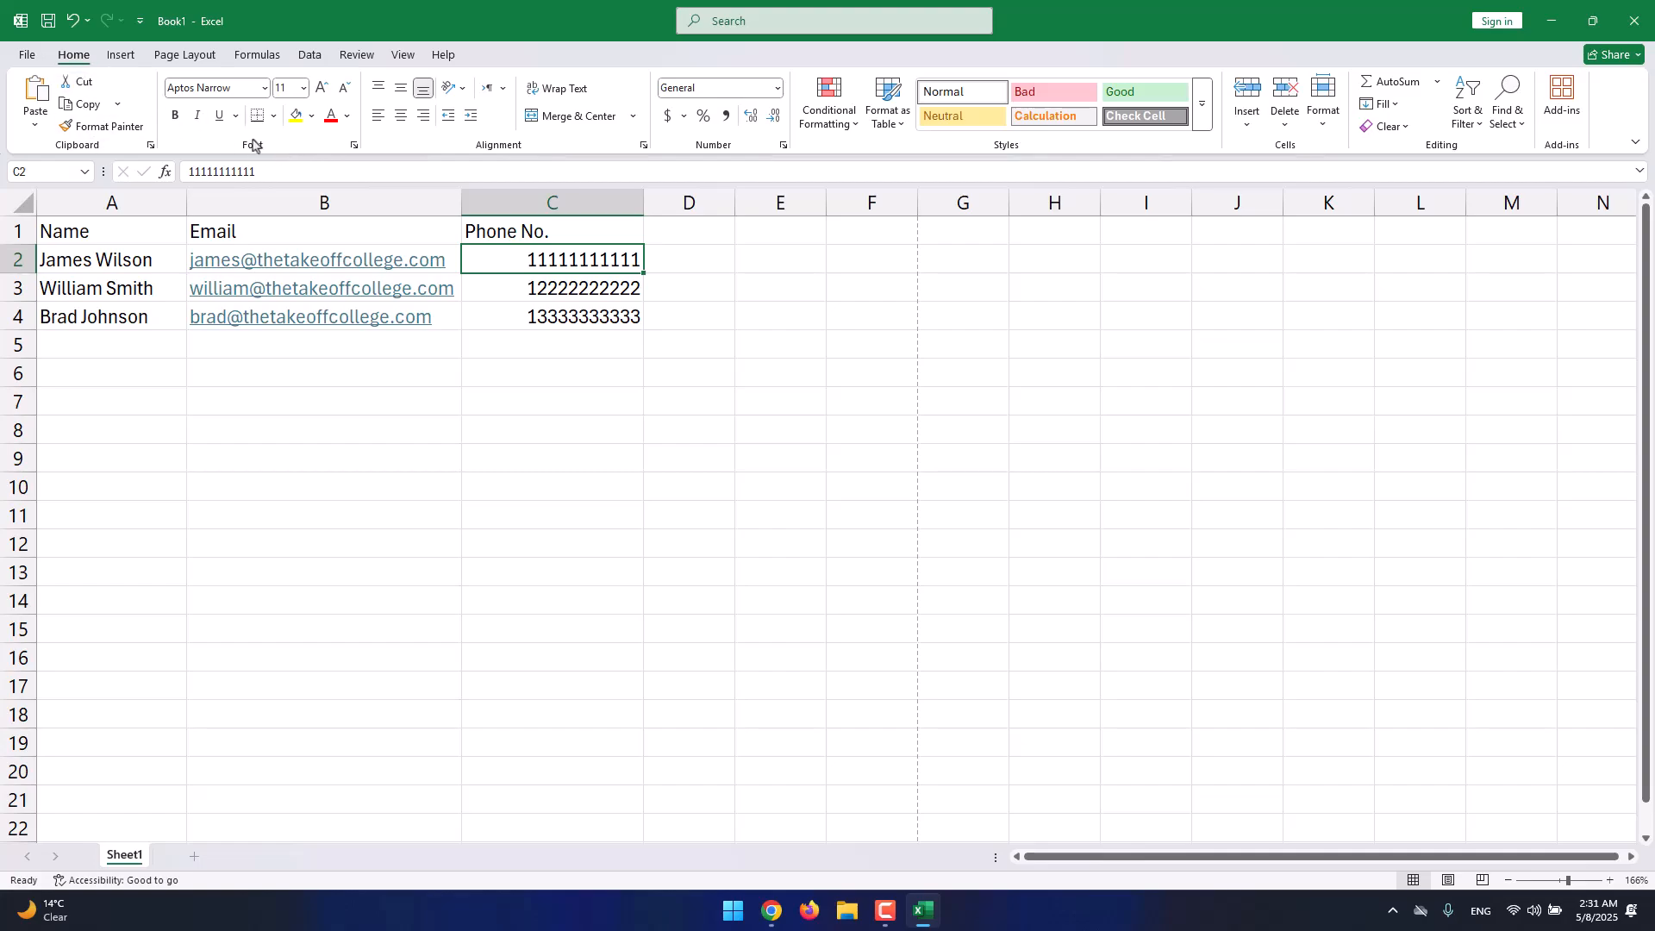
{"action": "left_click", "coordinate": [87, 262]}
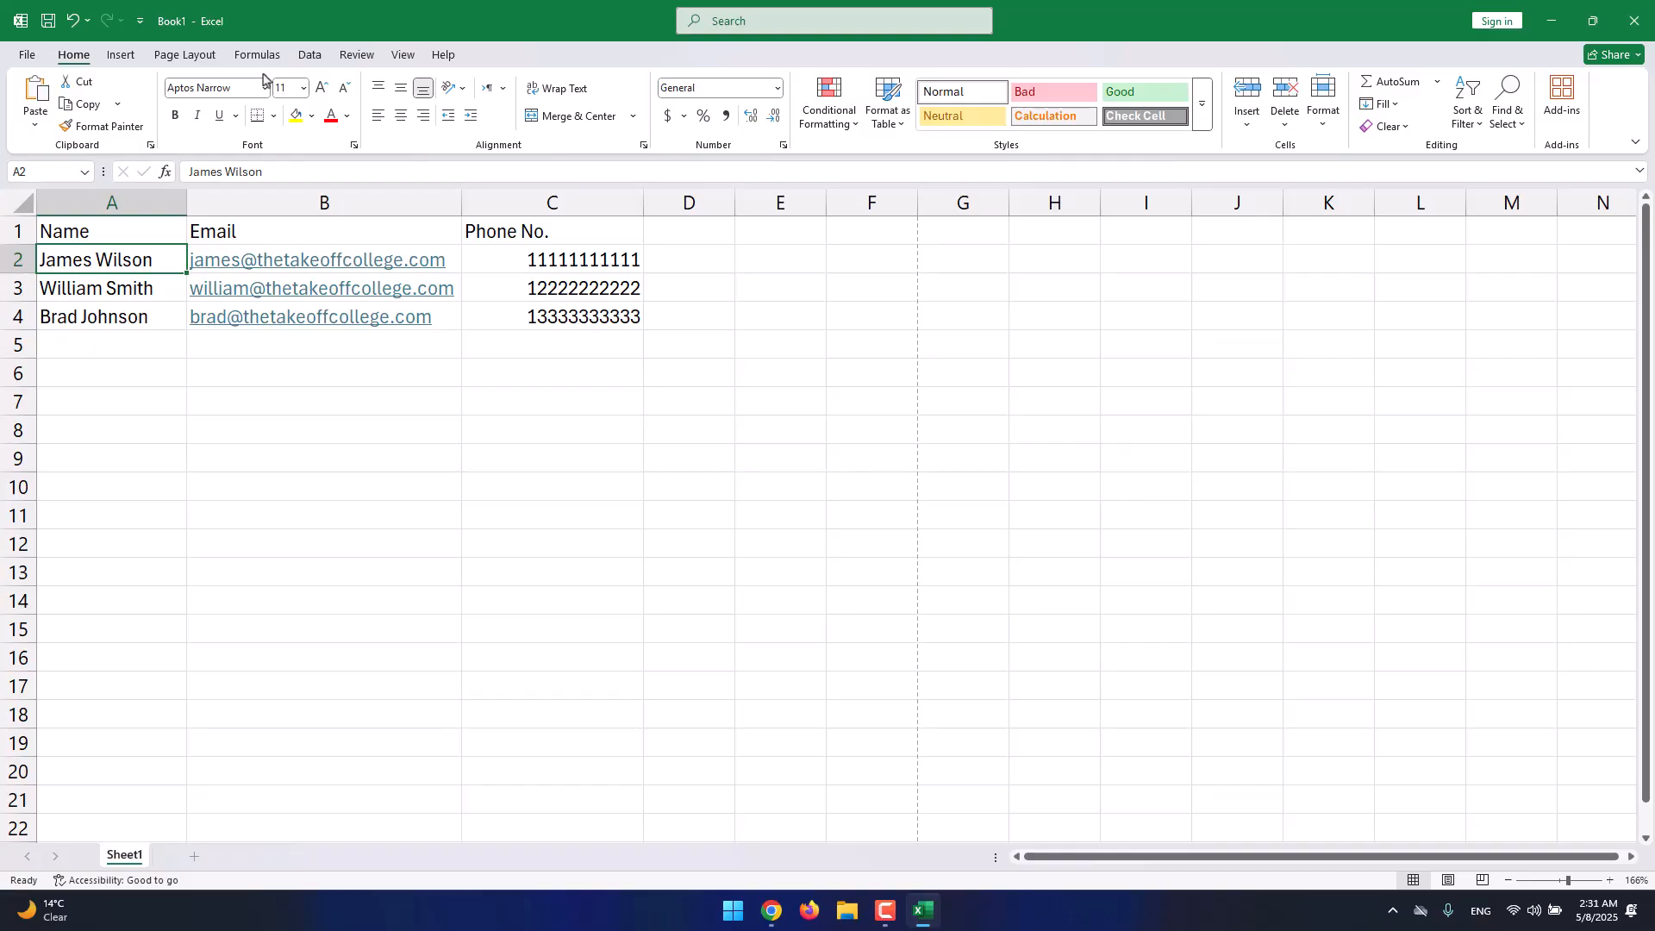
{"action": "double_click", "coordinate": [535, 238]}
{"action": "left_click_drag", "start_coordinate": [550, 231], "coordinate": [506, 231]}
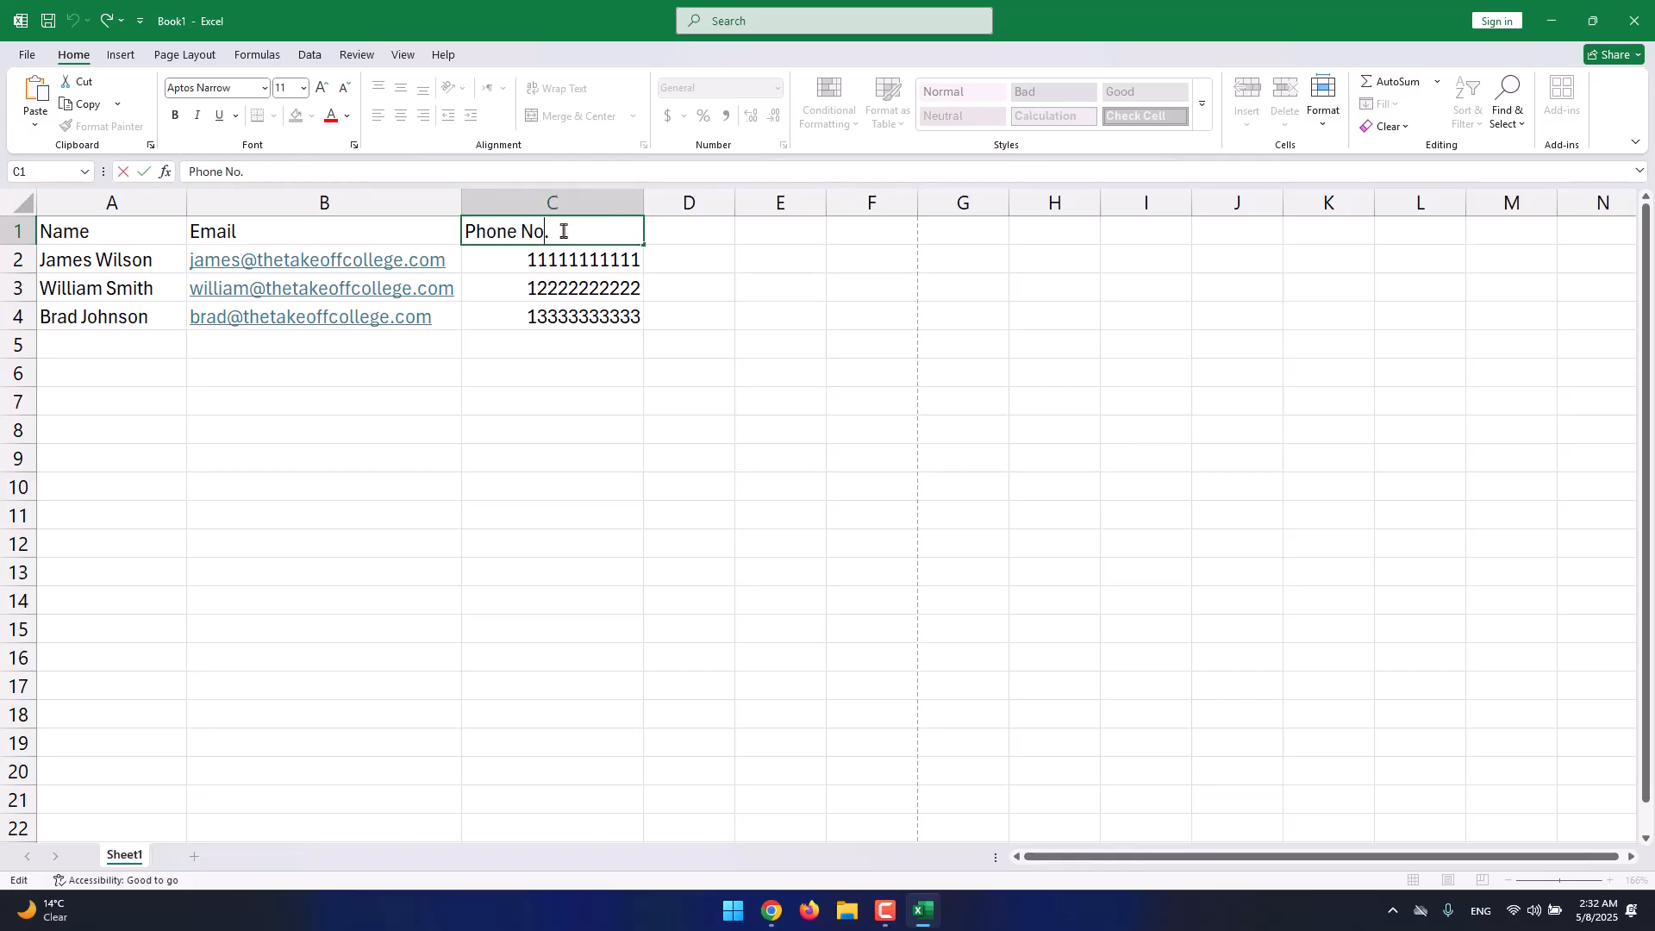
{"action": "double_click", "coordinate": [528, 231]}
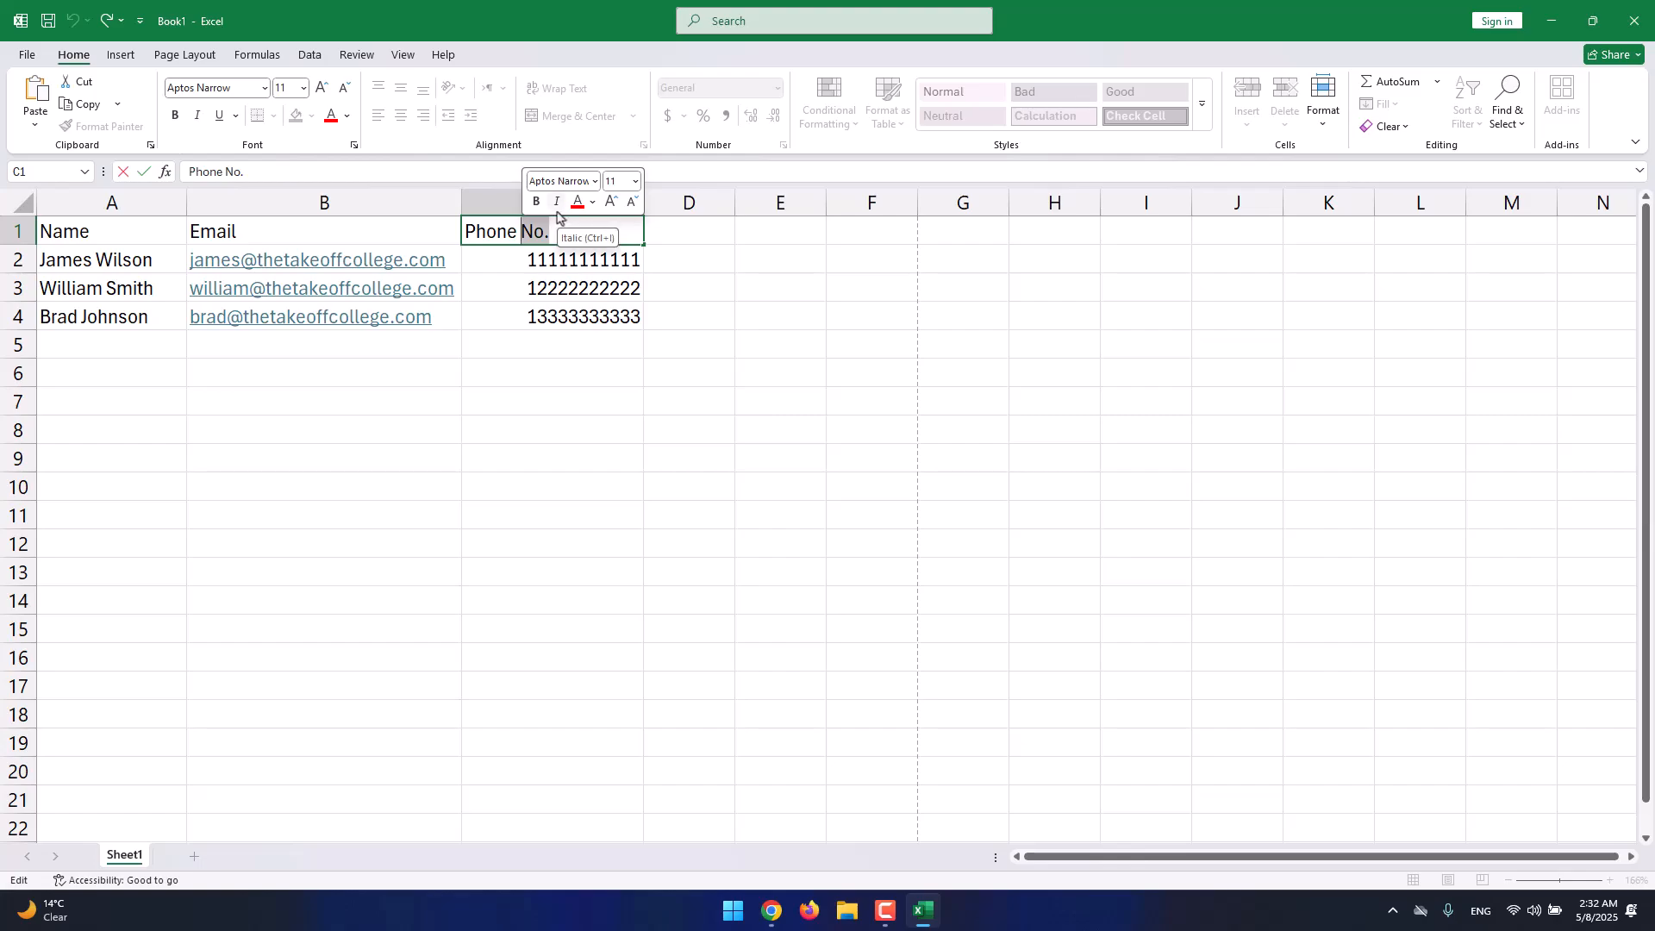
{"action": "left_click", "coordinate": [543, 258]}
{"action": "left_click", "coordinate": [250, 228]}
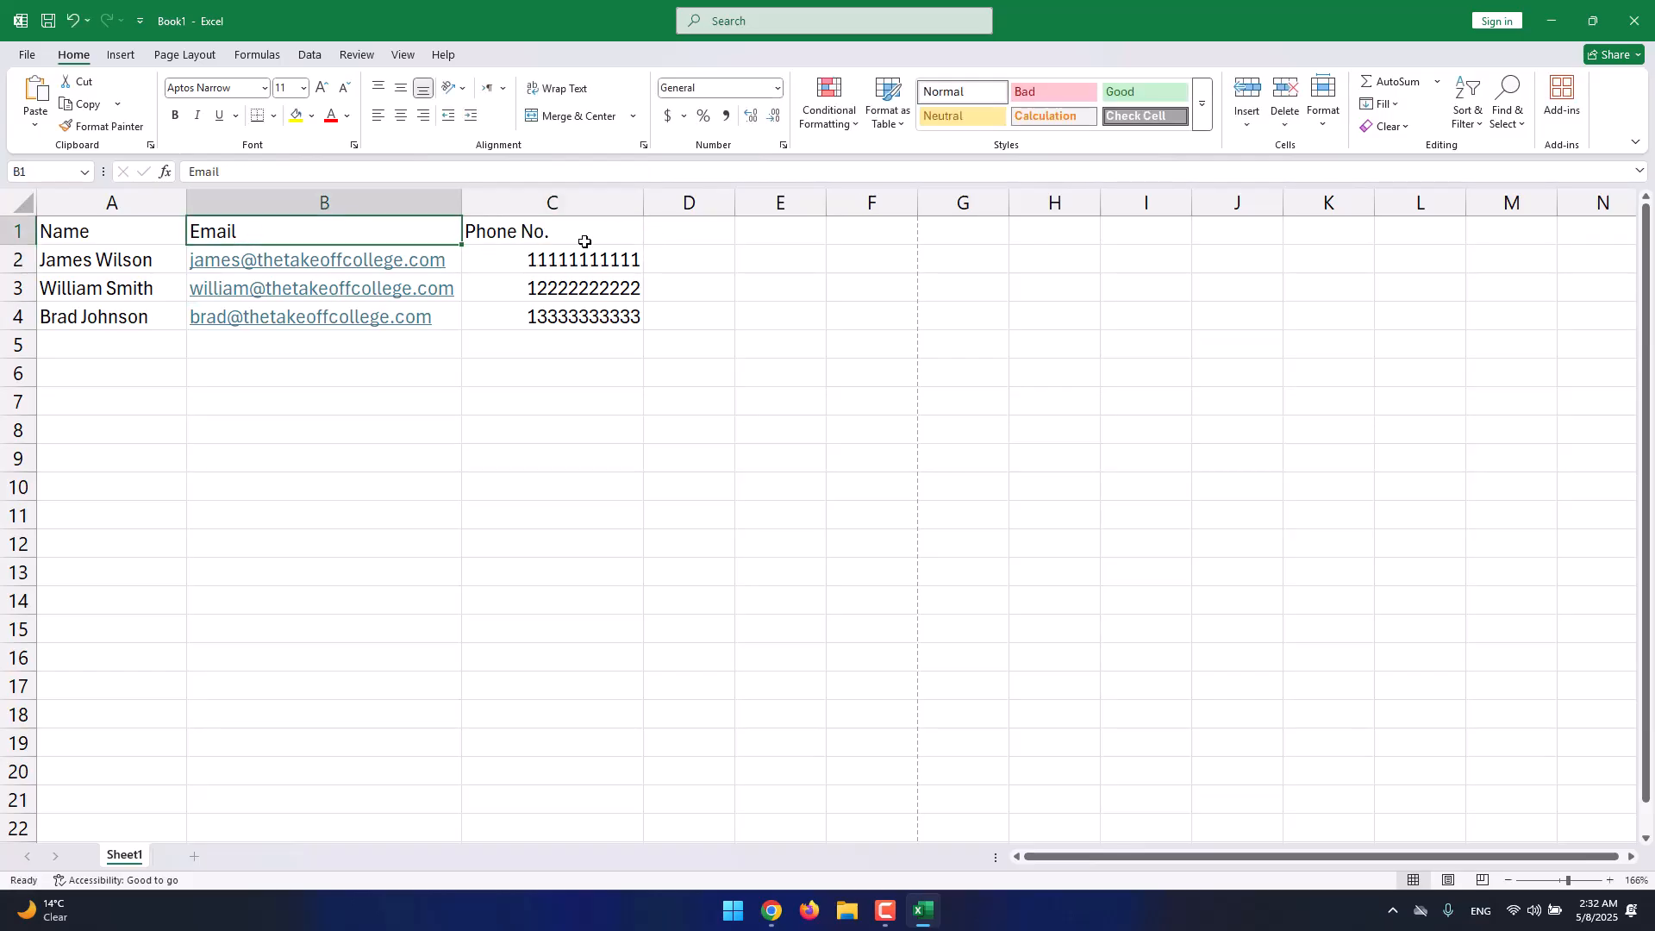
{"action": "left_click_drag", "start_coordinate": [584, 241], "coordinate": [281, 339]}
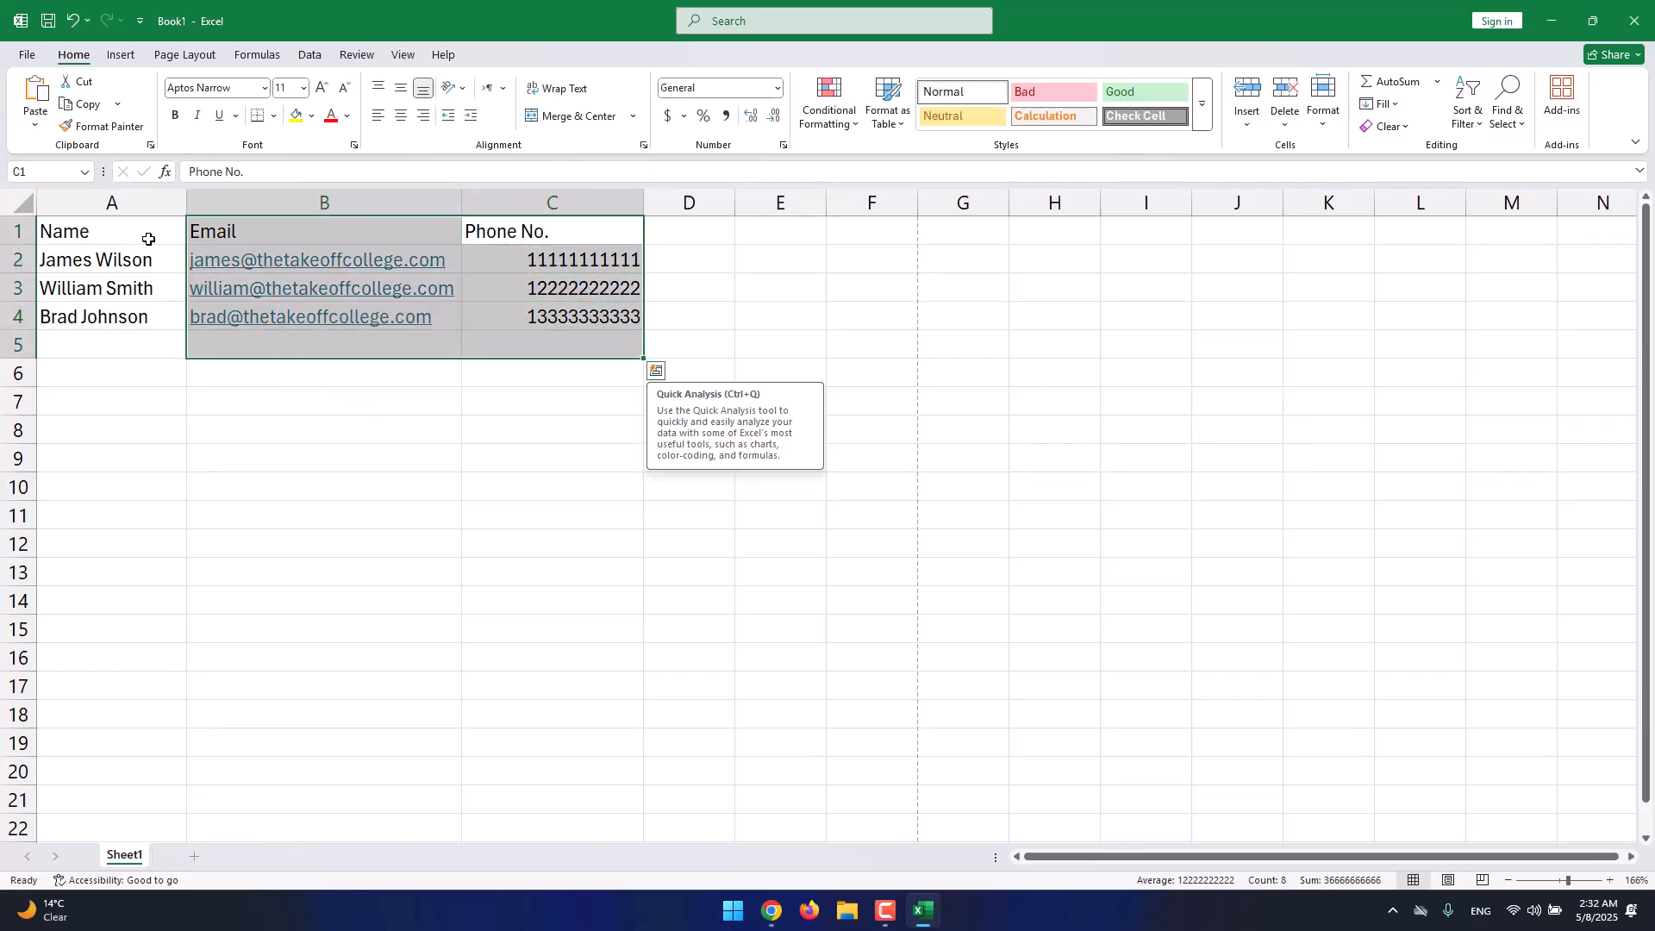
{"action": "left_click_drag", "start_coordinate": [90, 230], "coordinate": [537, 311]}
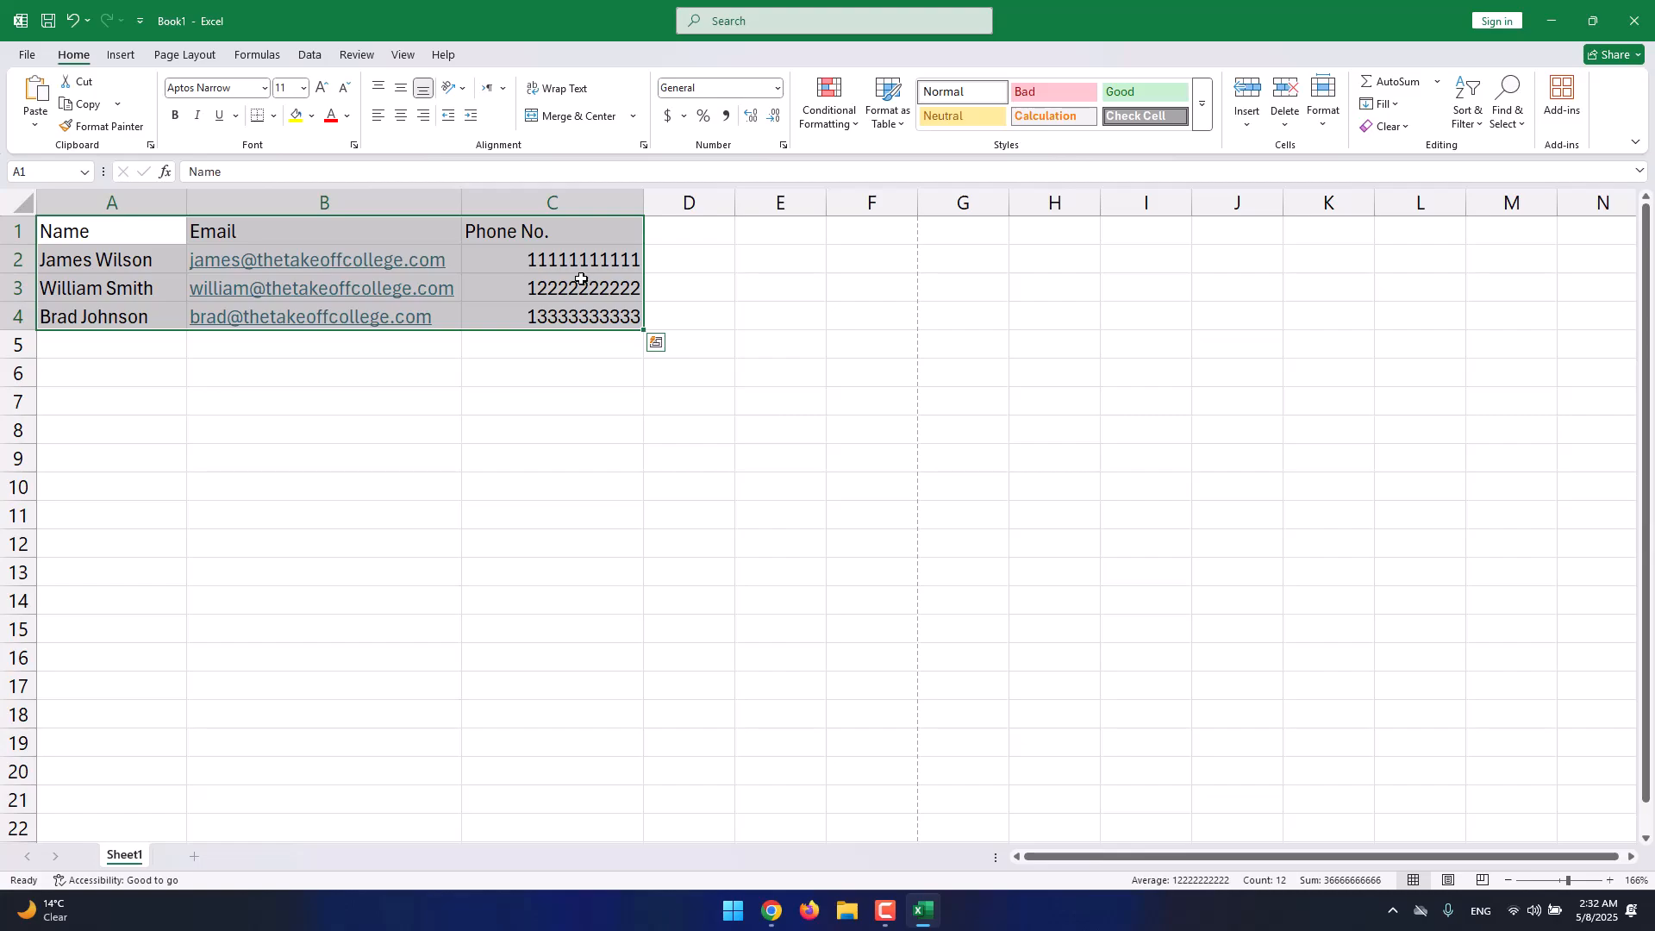
{"action": "left_click", "coordinate": [581, 279]}
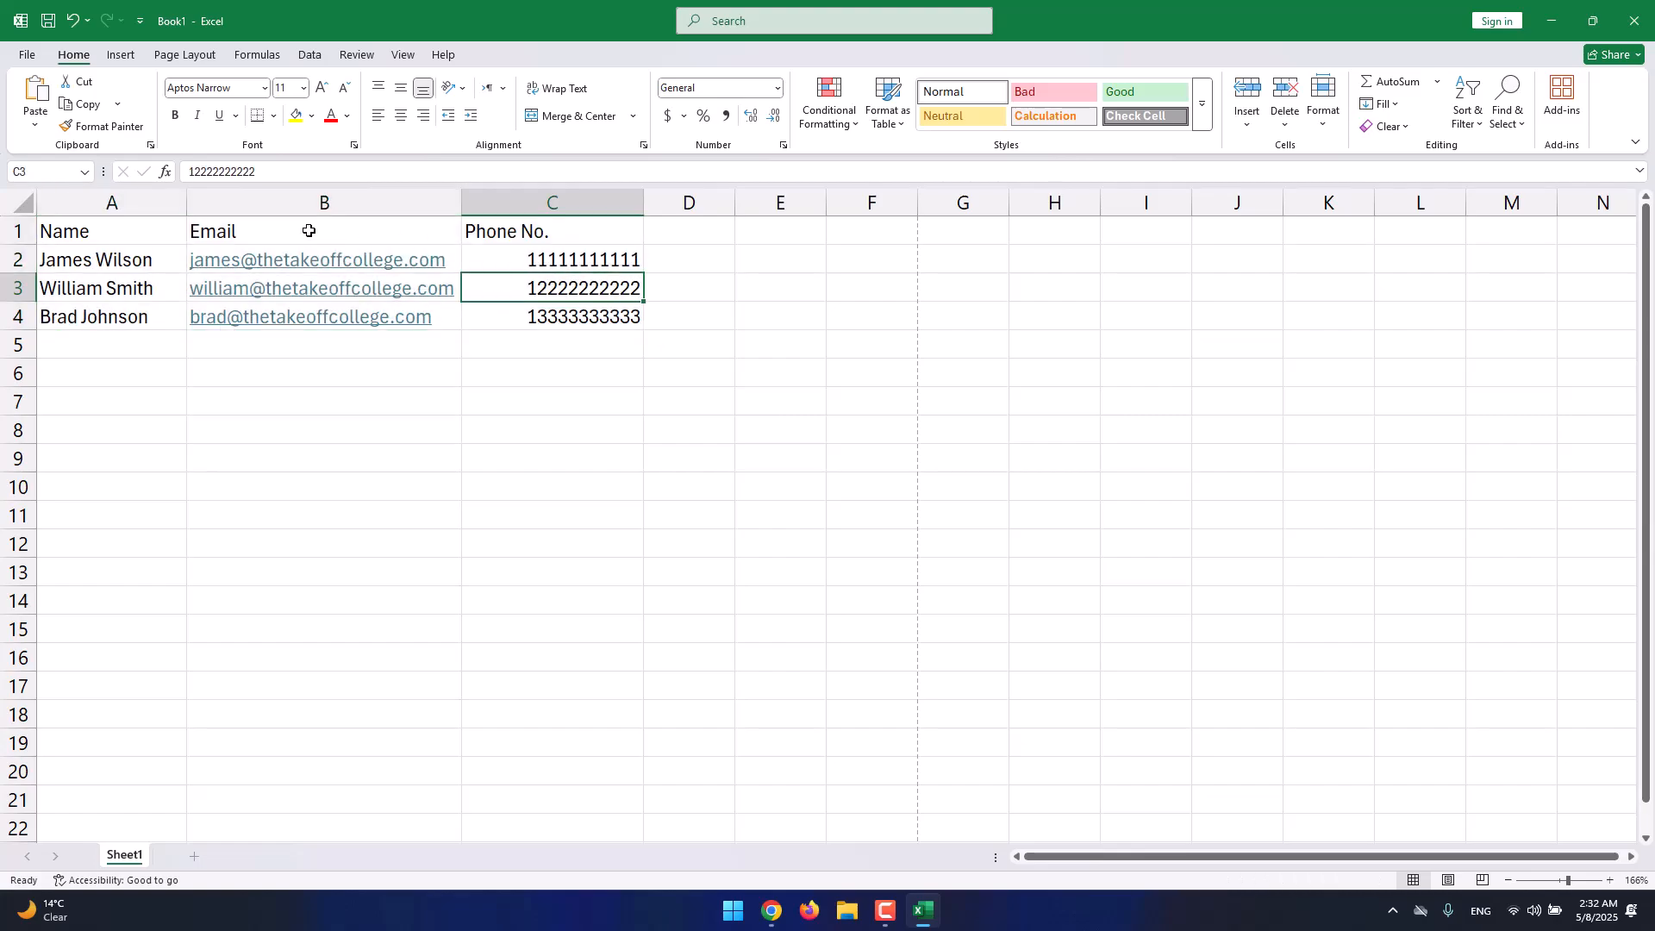
{"action": "left_click", "coordinate": [111, 231]}
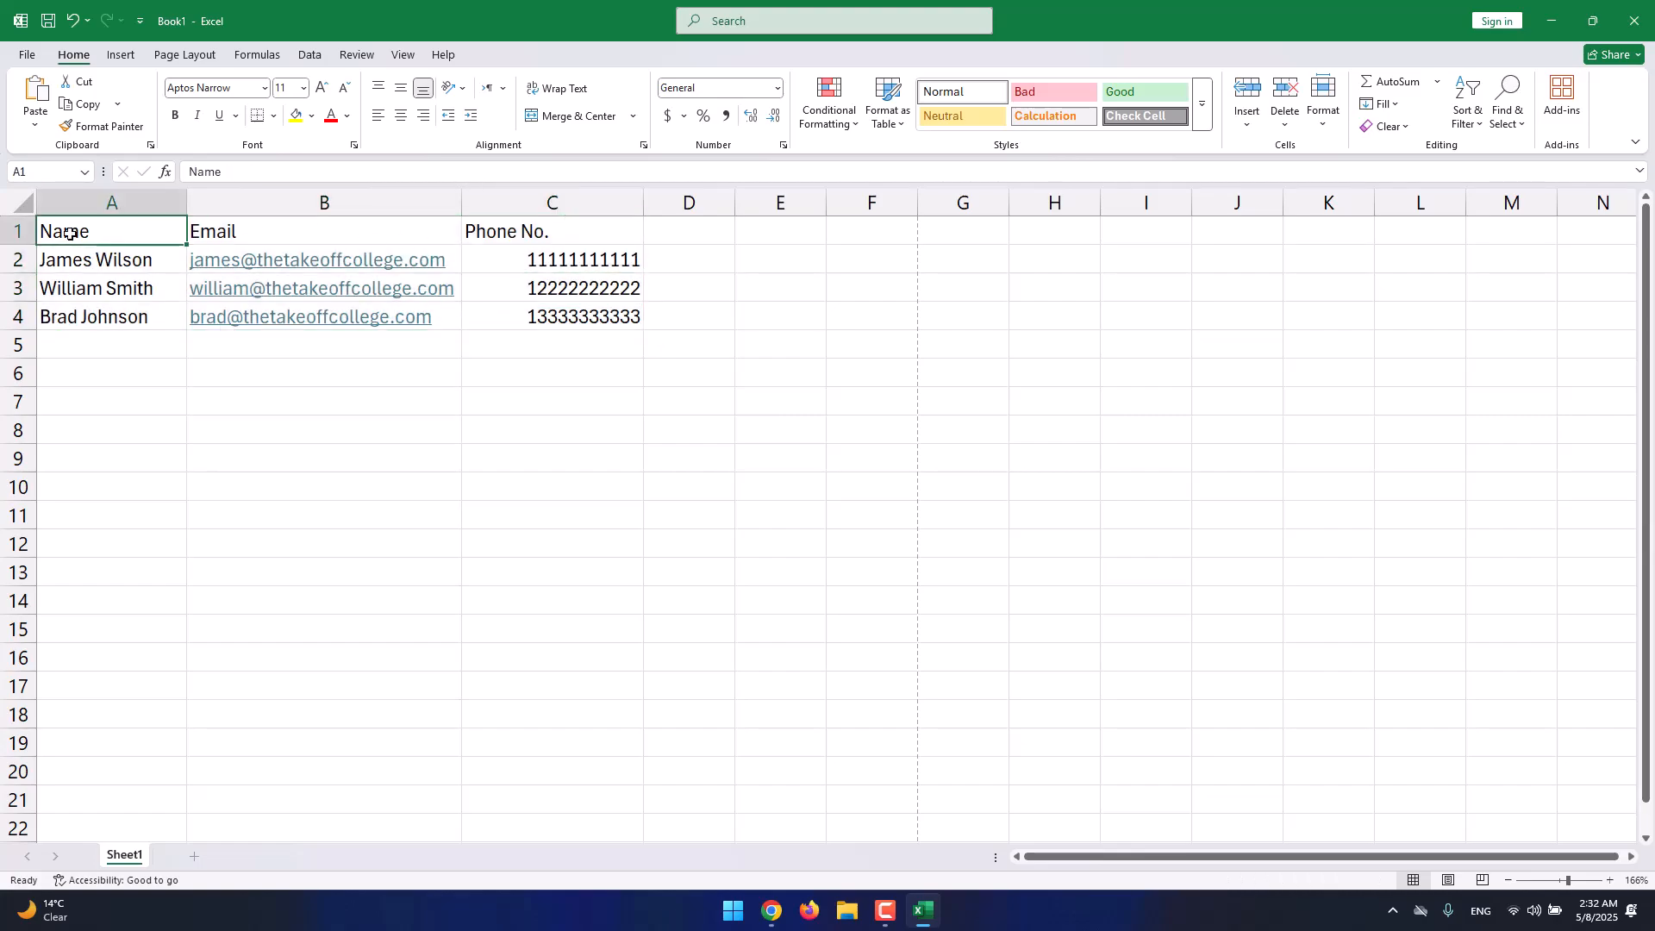
{"action": "left_click", "coordinate": [264, 87]}
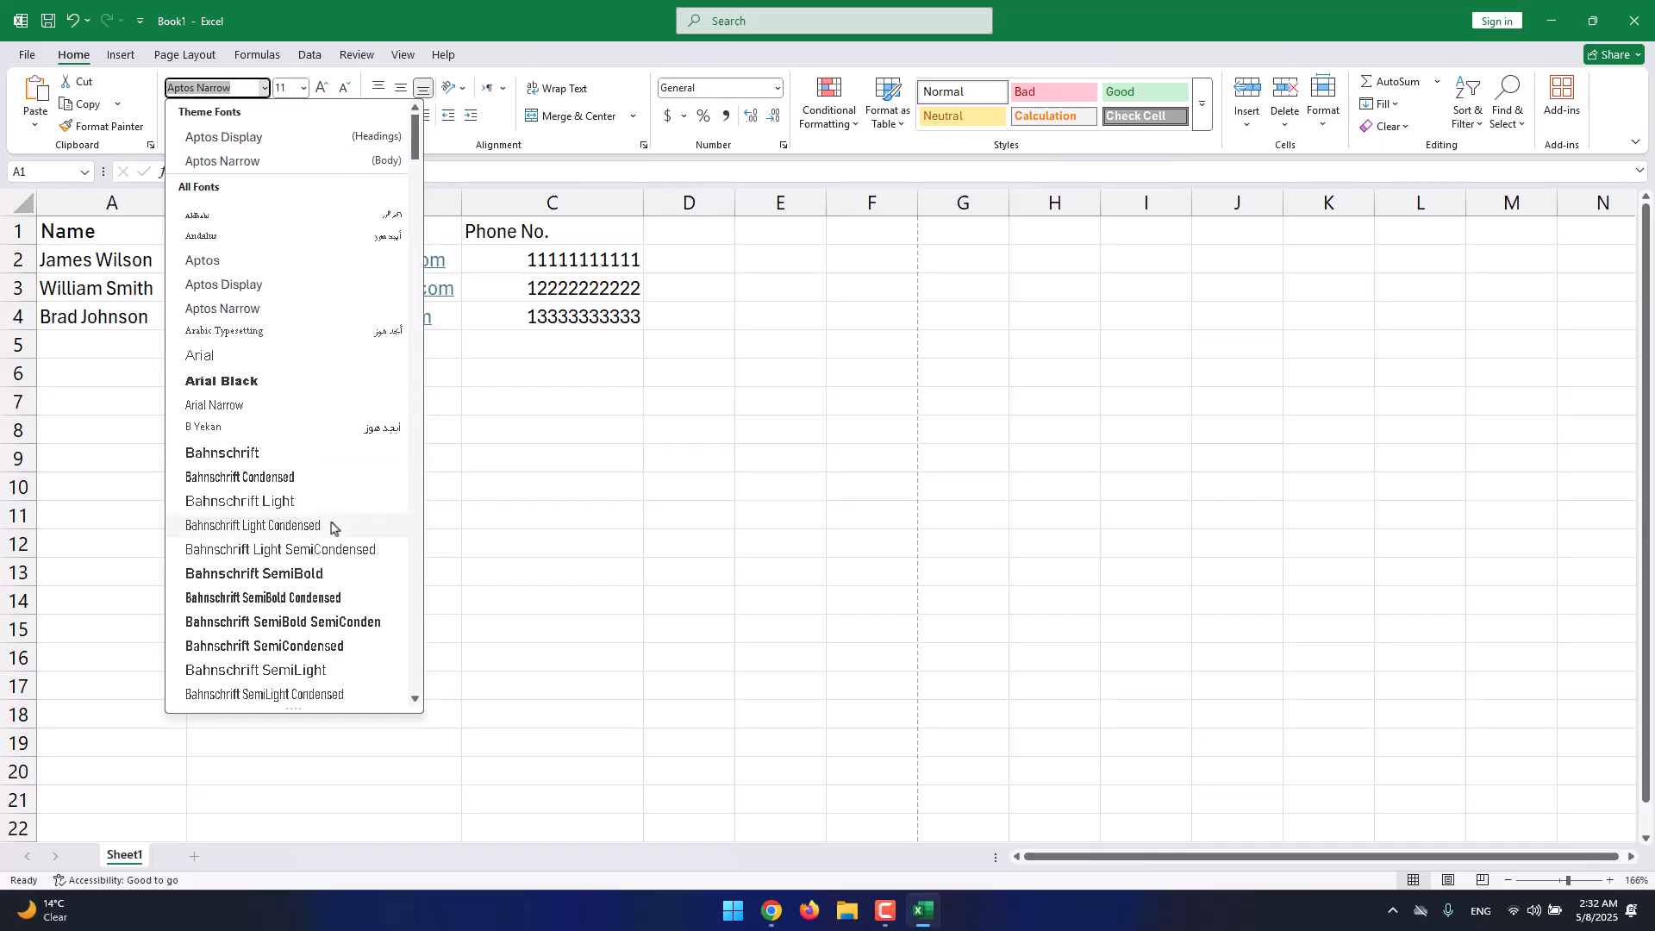
{"action": "scroll", "coordinate": [332, 521], "scroll_direction": "down", "scroll_amount": 6}
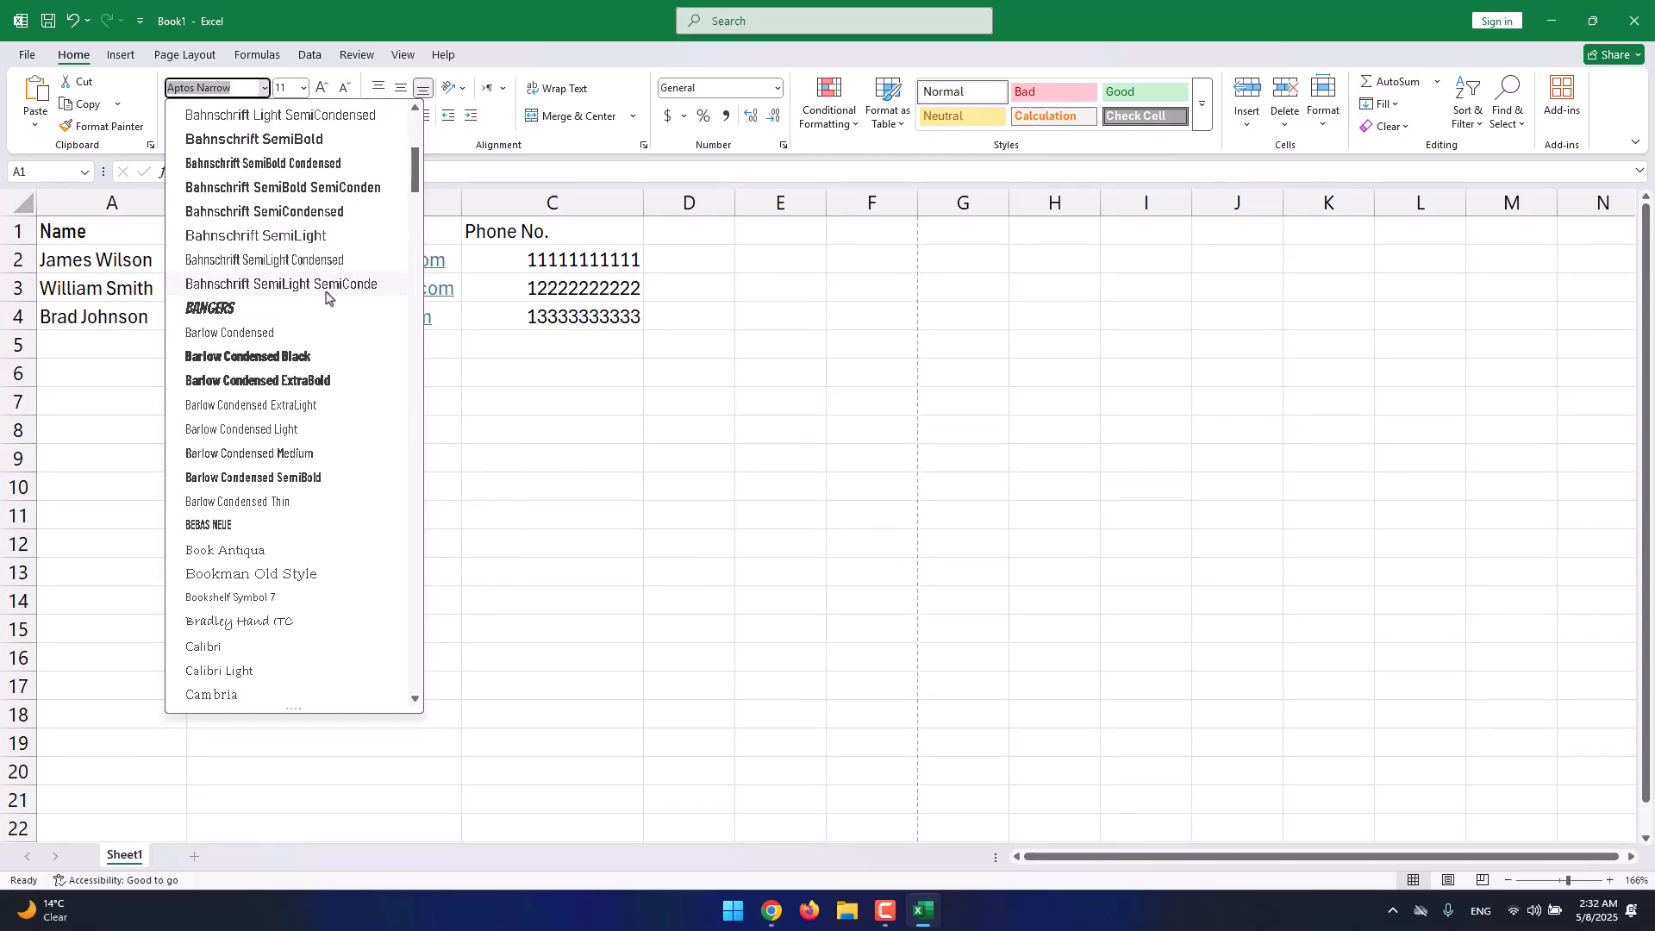
{"action": "scroll", "coordinate": [323, 526], "scroll_direction": "down", "scroll_amount": 4}
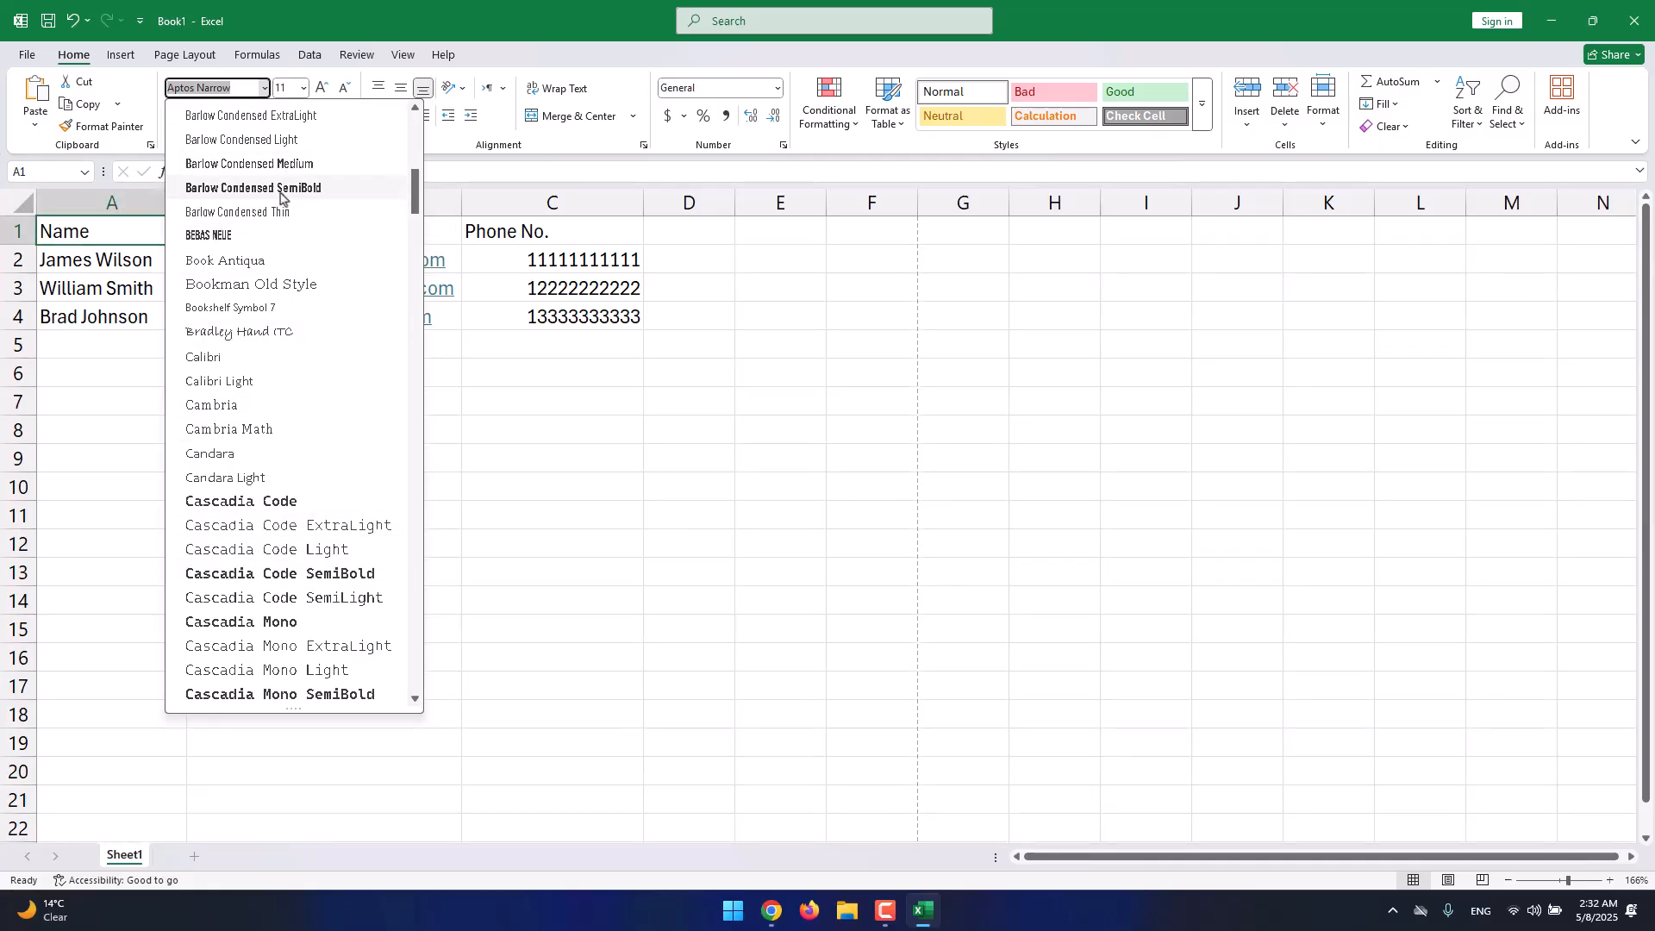
{"action": "left_click", "coordinate": [80, 247]}
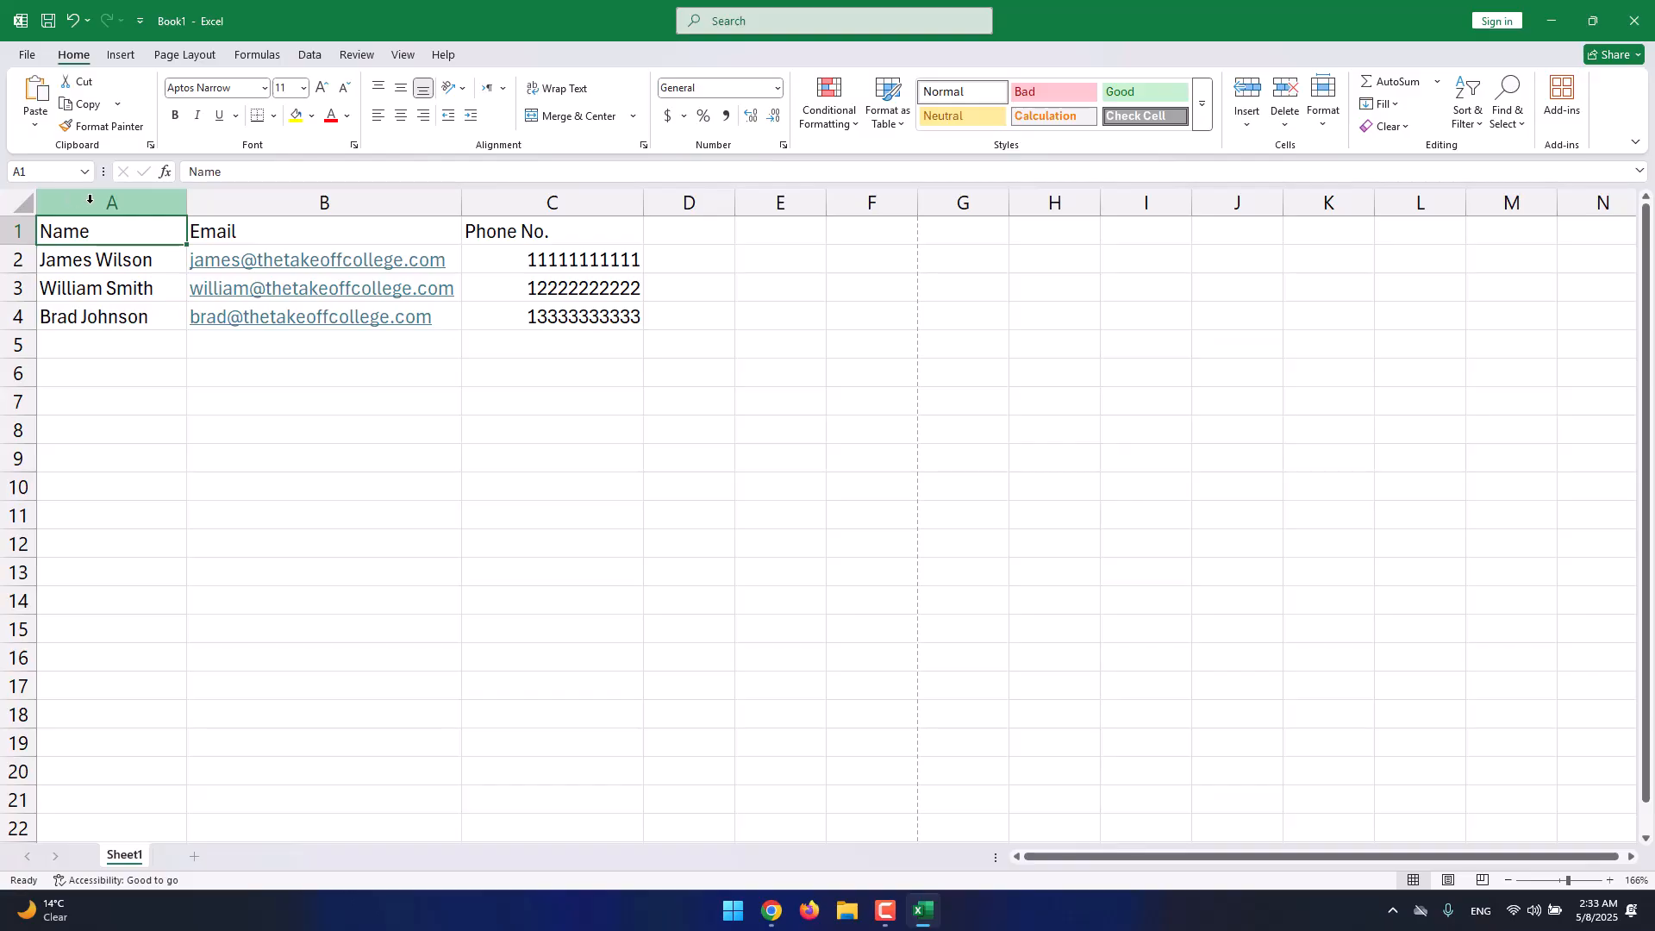
Set header row 1 (Name, Email, Phone No.) in the Barlow Condensed ExtraBold font.
{"action": "left_click", "coordinate": [157, 202]}
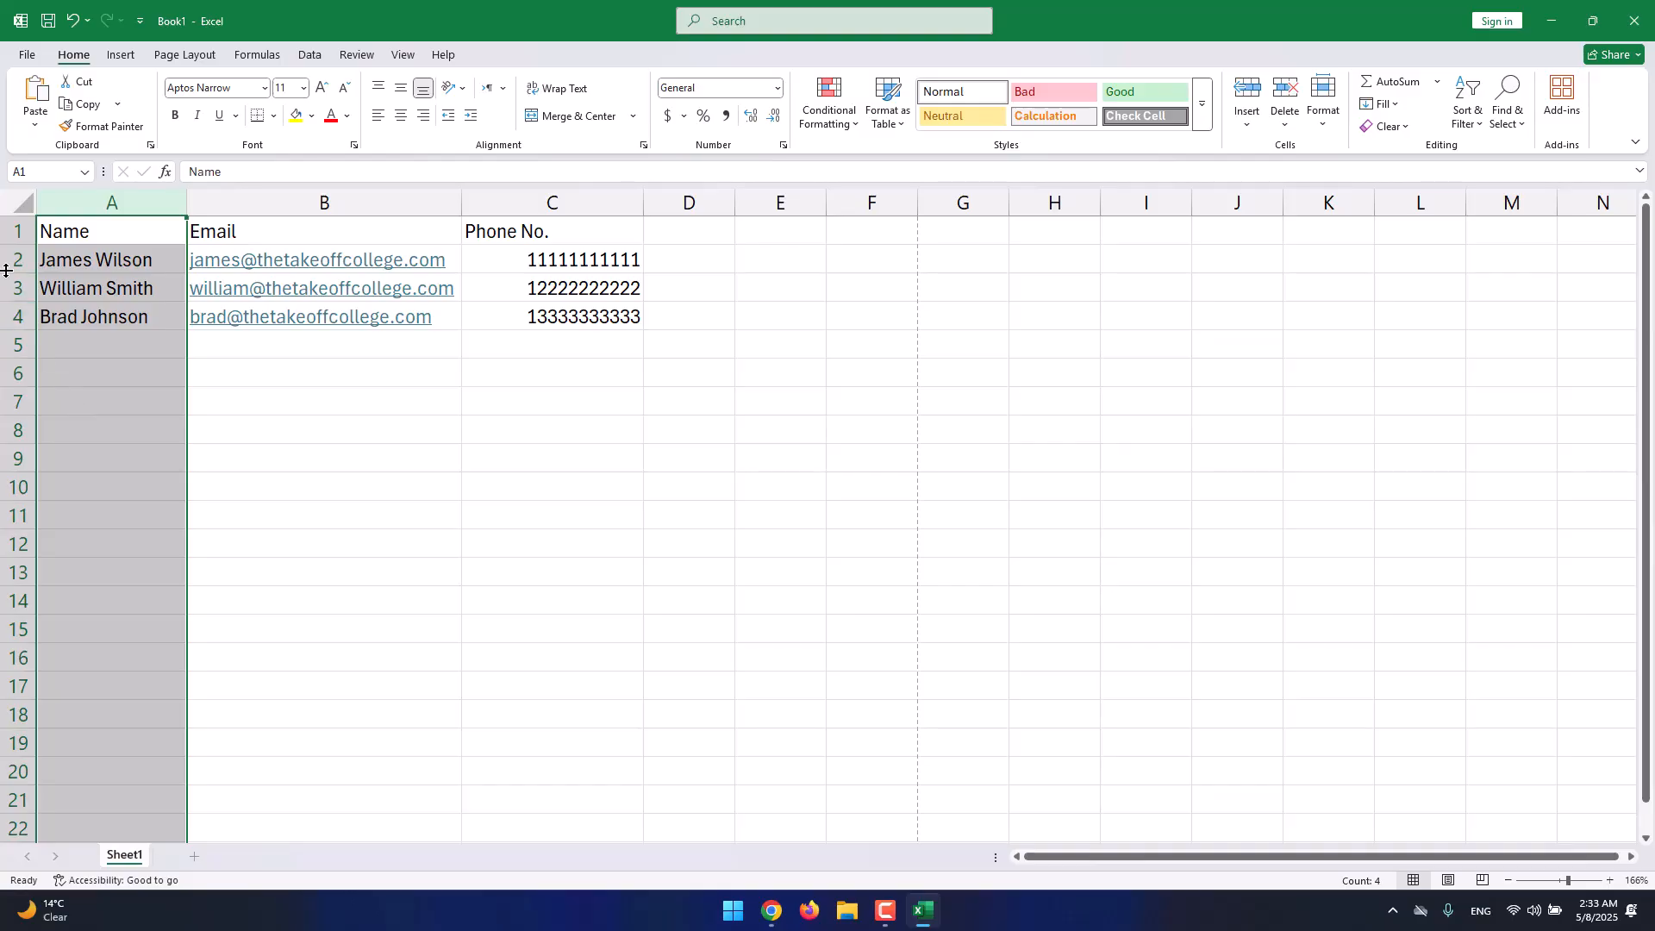
{"action": "left_click", "coordinate": [16, 230]}
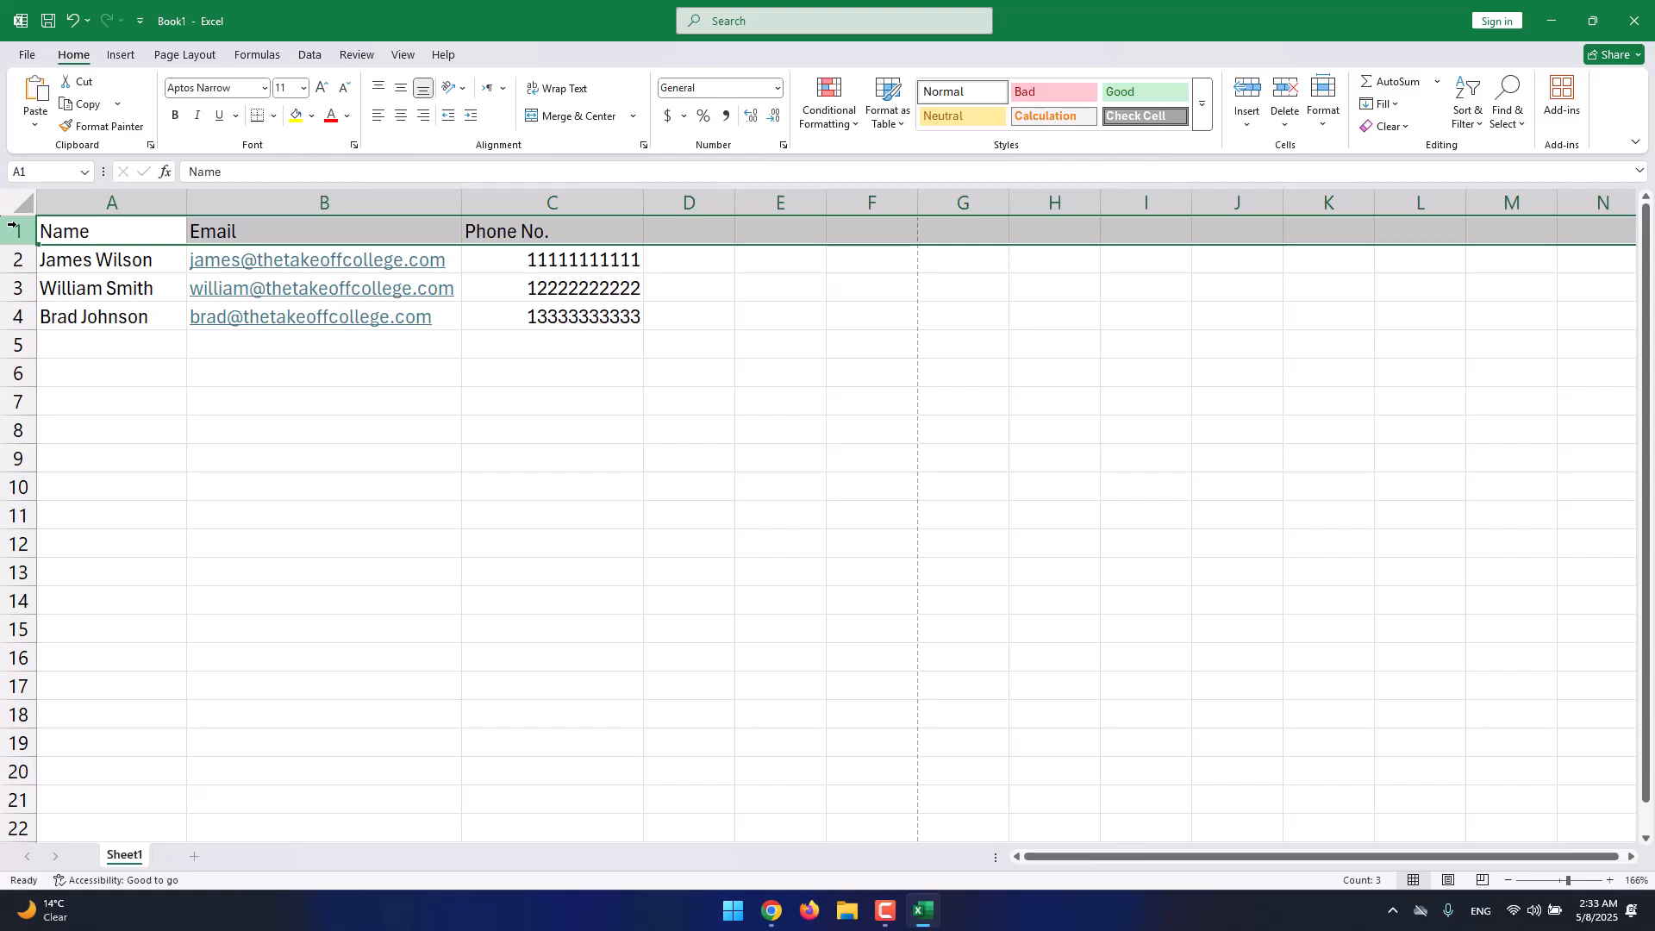
{"action": "left_click", "coordinate": [264, 87]}
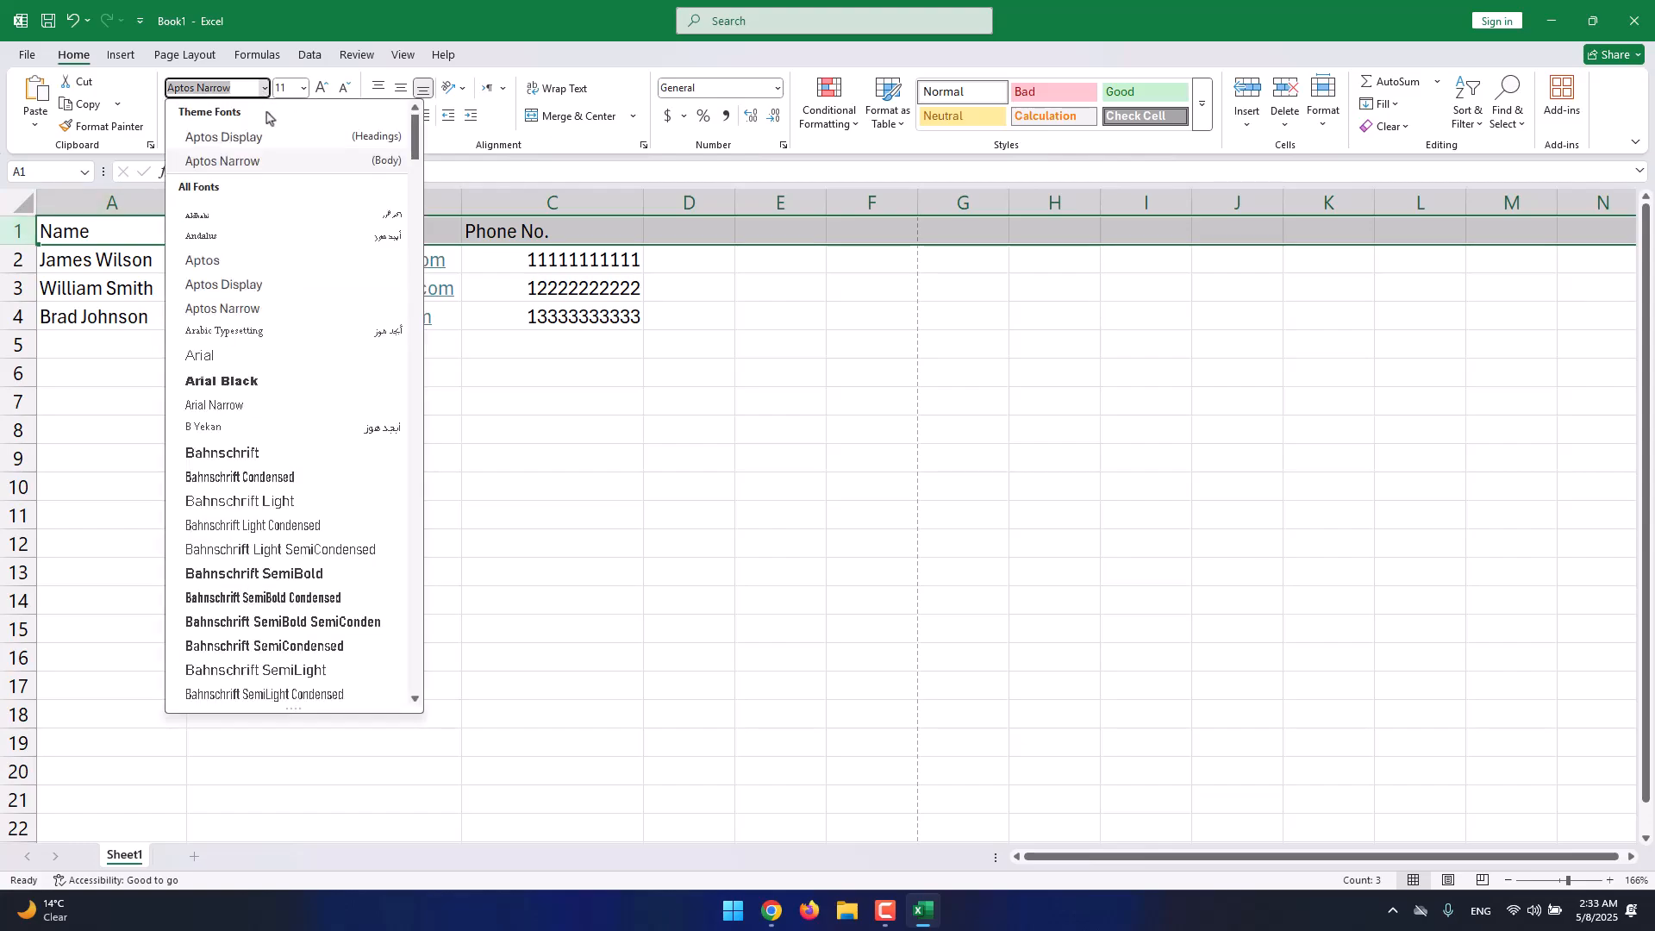
{"action": "scroll", "coordinate": [293, 465], "scroll_direction": "down", "scroll_amount": 2}
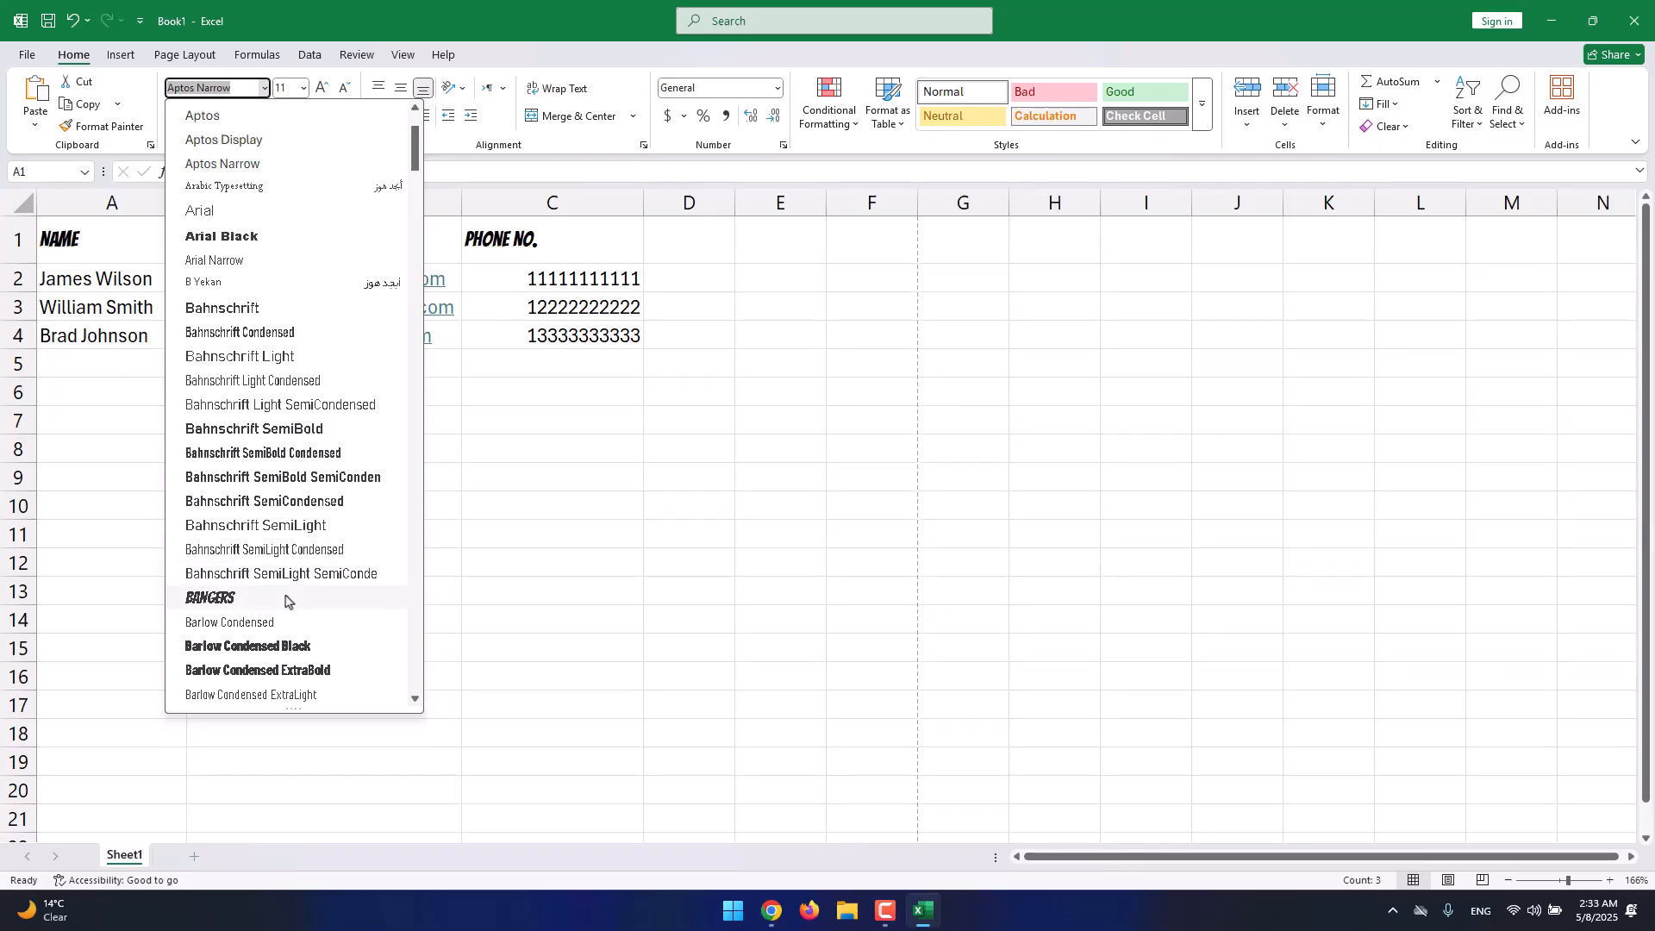
{"action": "left_click", "coordinate": [302, 669]}
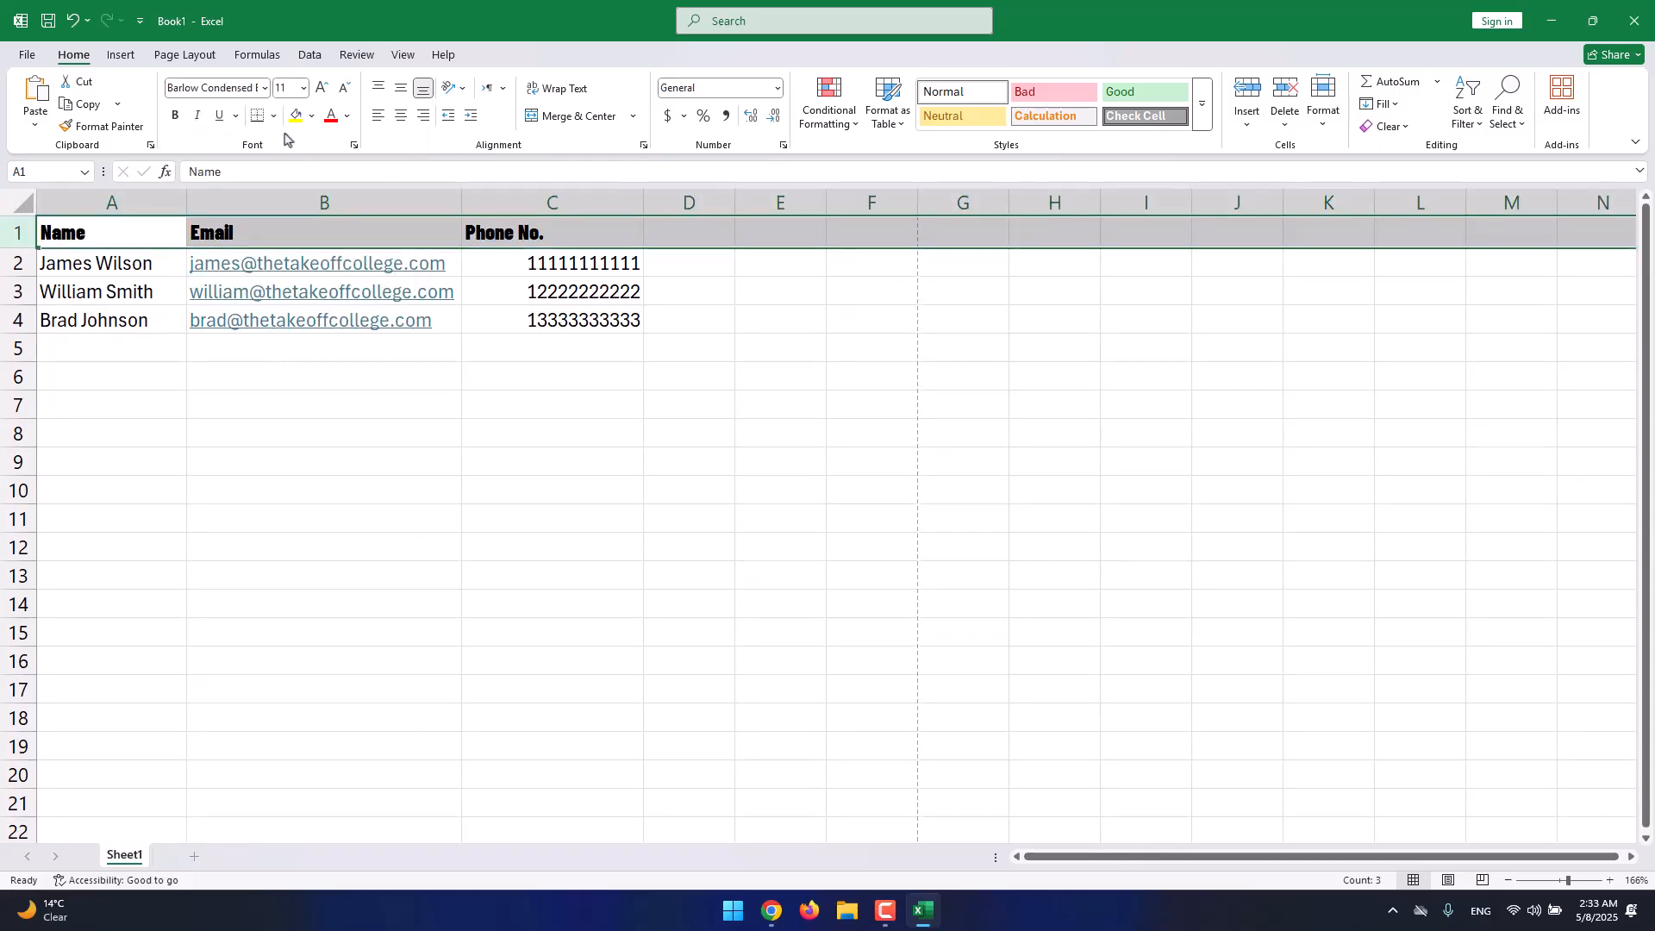
Try header font sizes 12, then 120, then 16 points.
{"action": "left_click", "coordinate": [303, 89]}
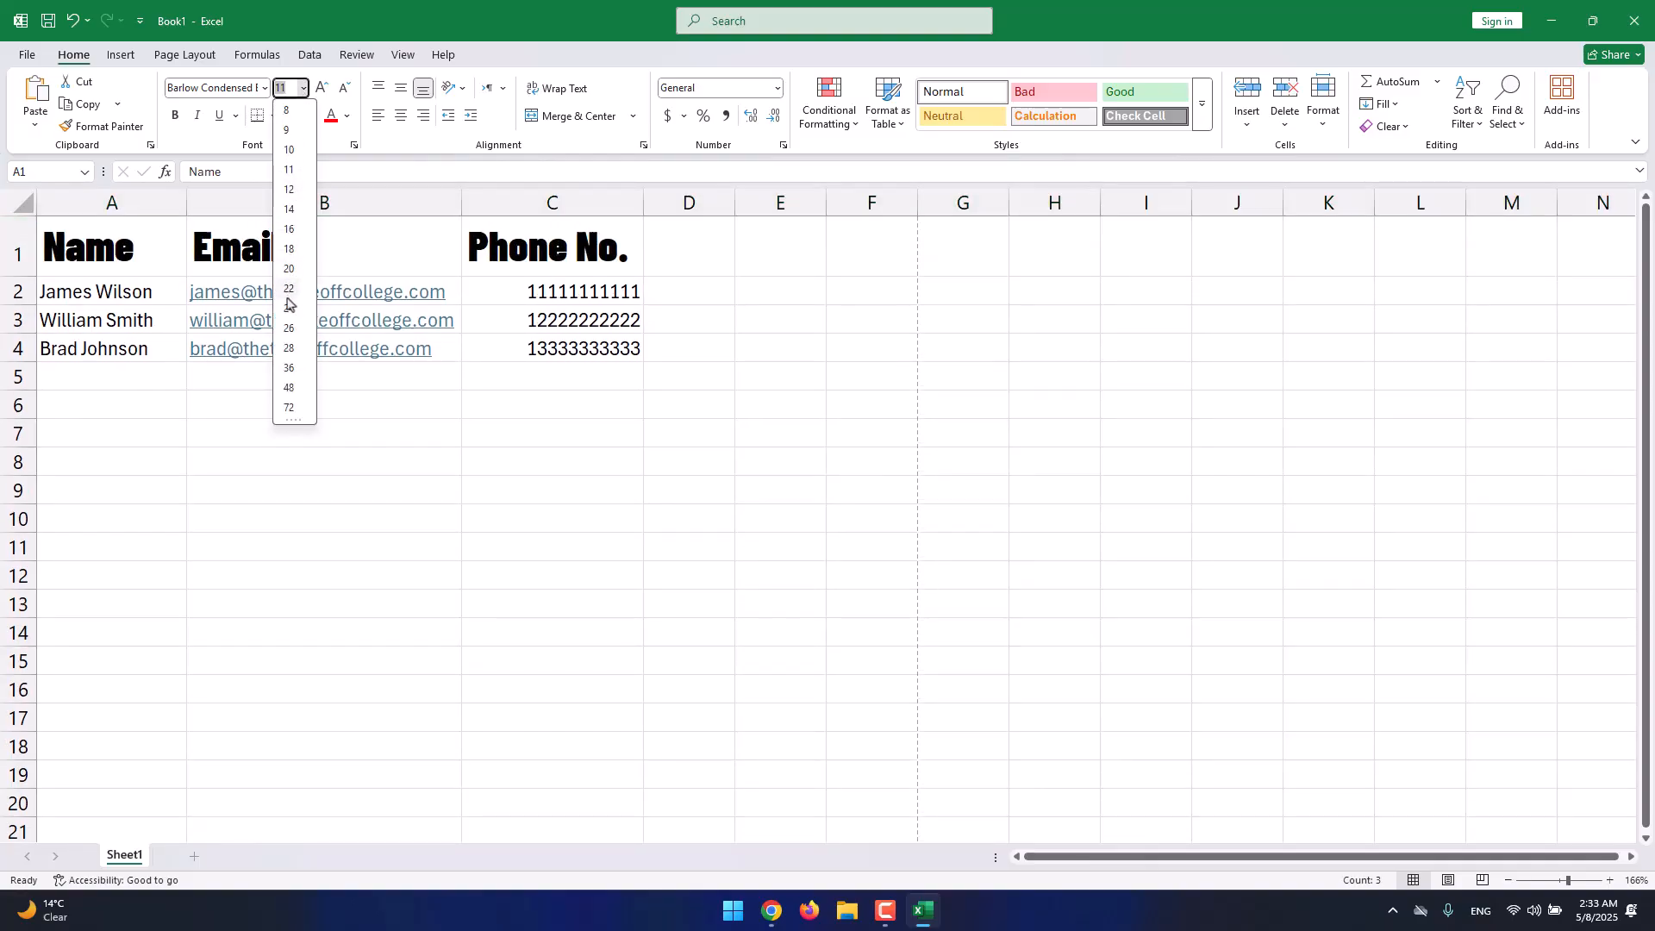
{"action": "left_click", "coordinate": [289, 189]}
{"action": "left_click", "coordinate": [301, 89]}
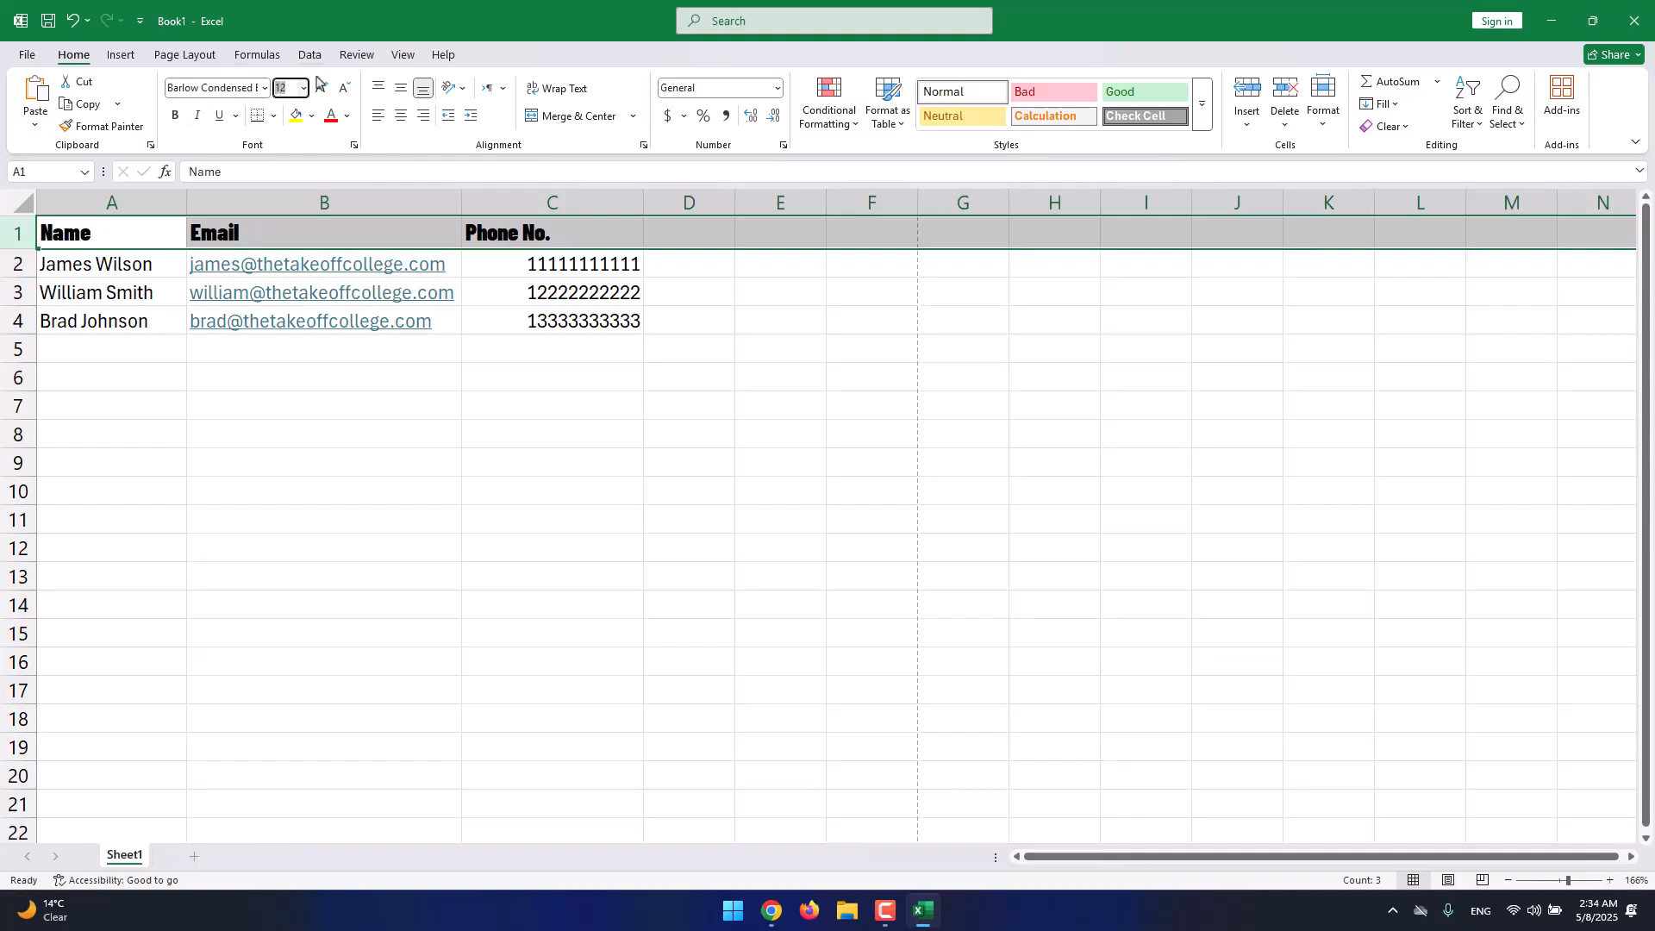
{"action": "left_click", "coordinate": [302, 89]}
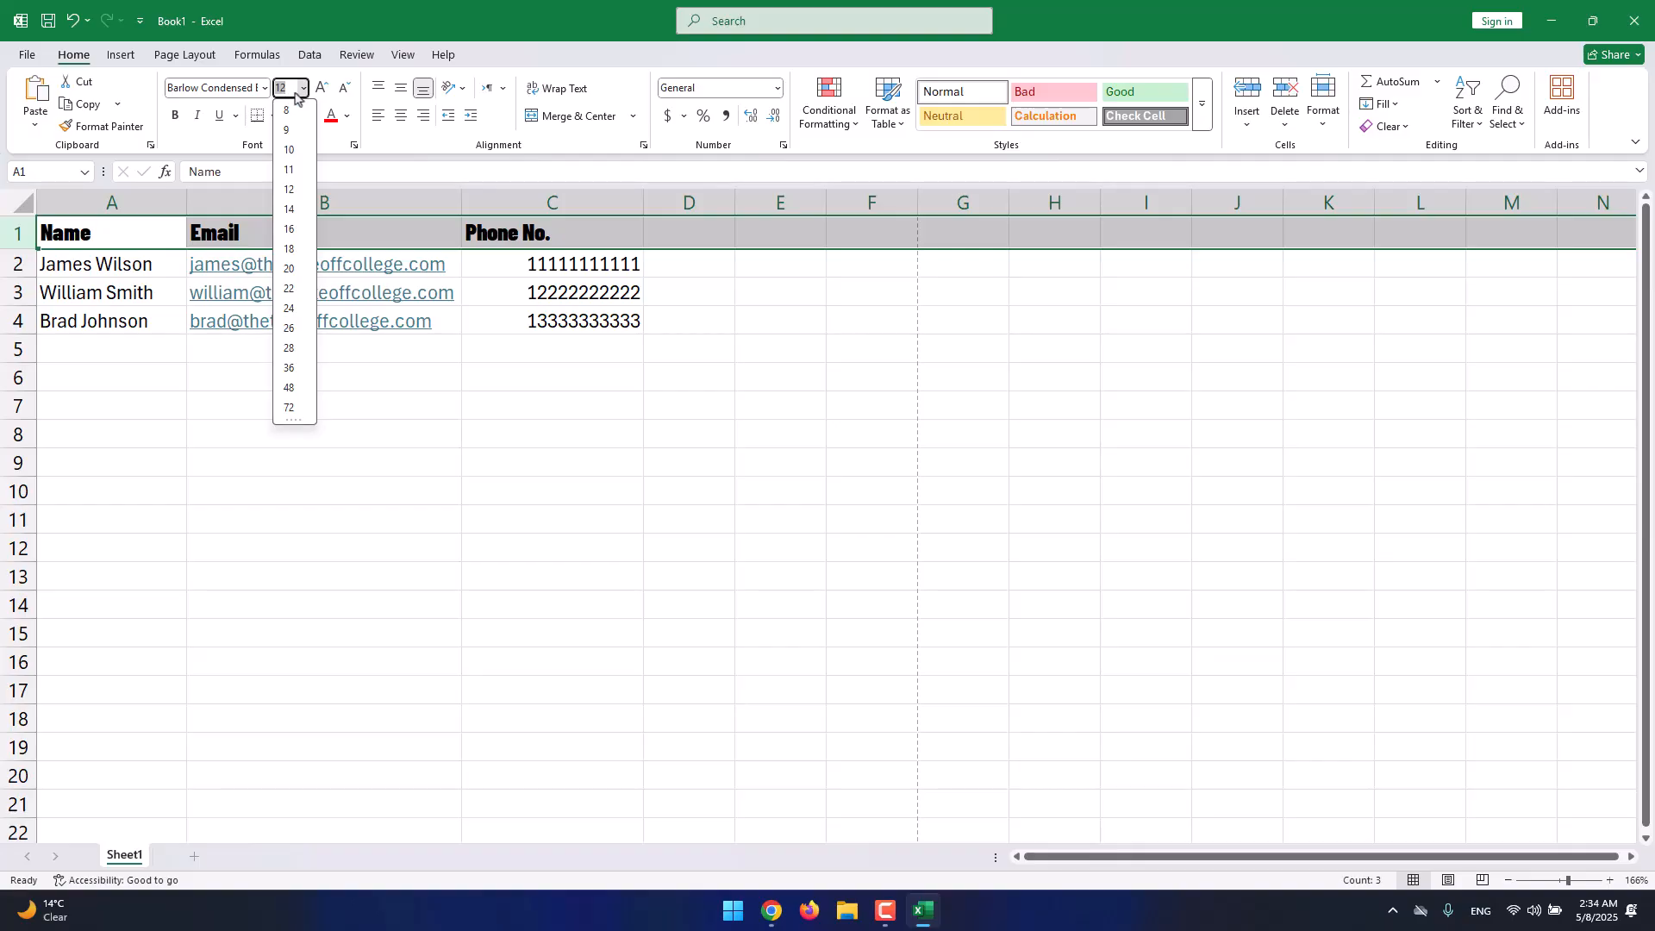
{"action": "type", "text": "20"}
{"action": "key", "text": "Return"}
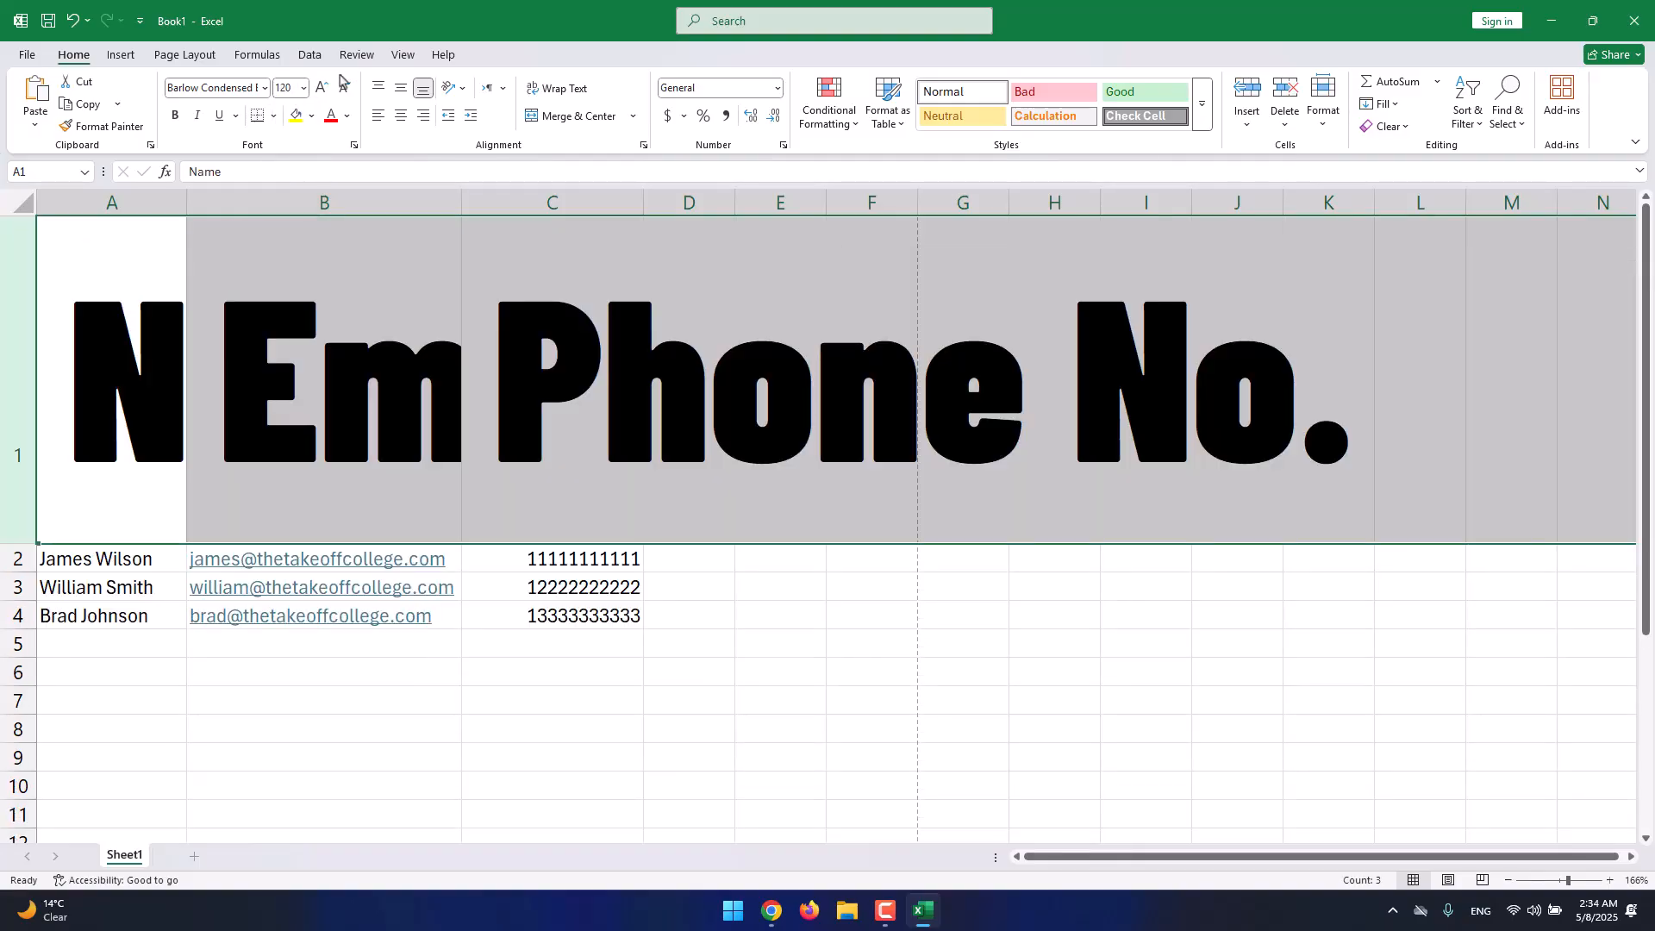
{"action": "left_click", "coordinate": [303, 88]}
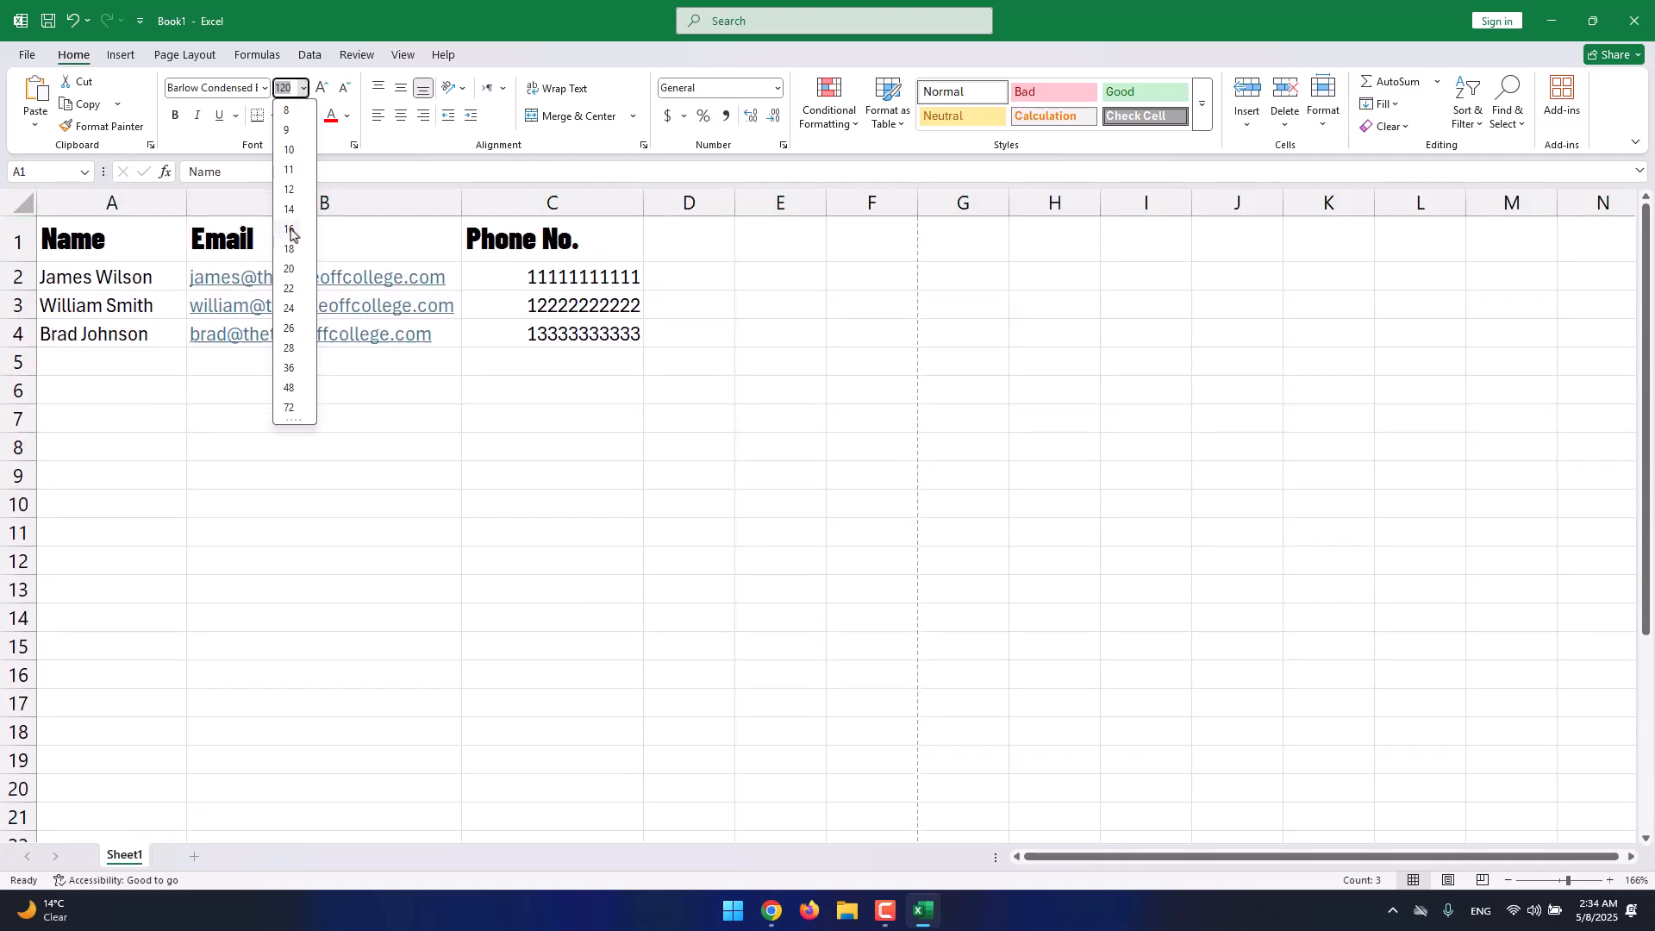
{"action": "left_click", "coordinate": [291, 233]}
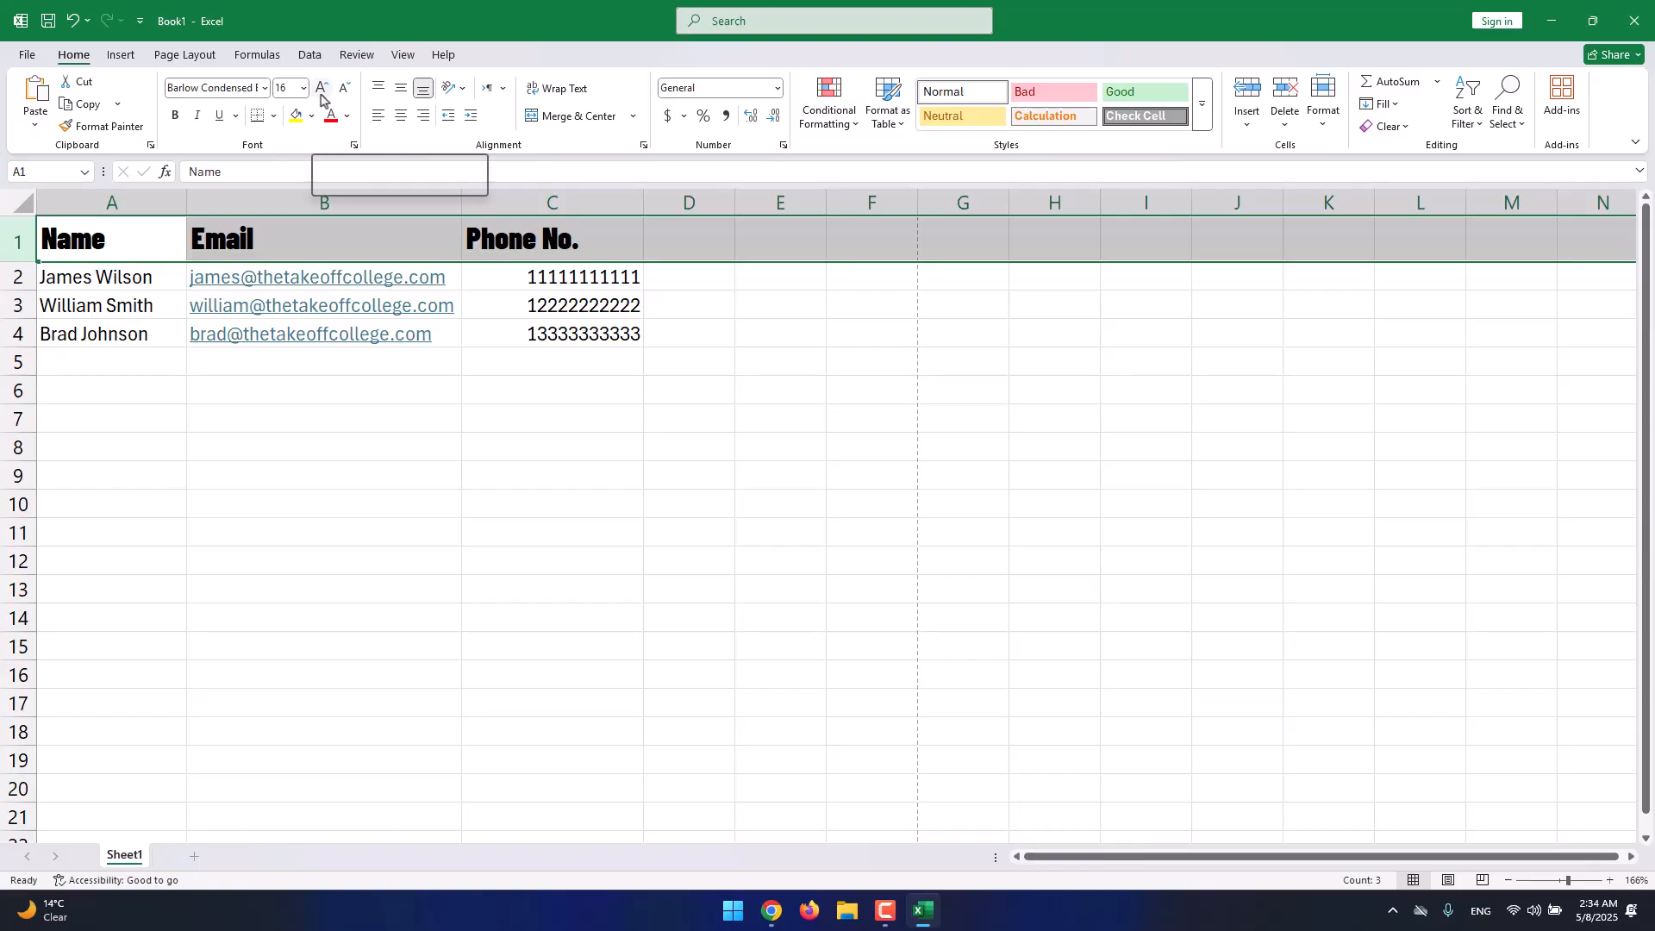
Nudge the header size up to 22 and back down to 14 with Increase/Decrease Font Size.
{"action": "left_click", "coordinate": [321, 90]}
{"action": "left_click", "coordinate": [320, 89]}
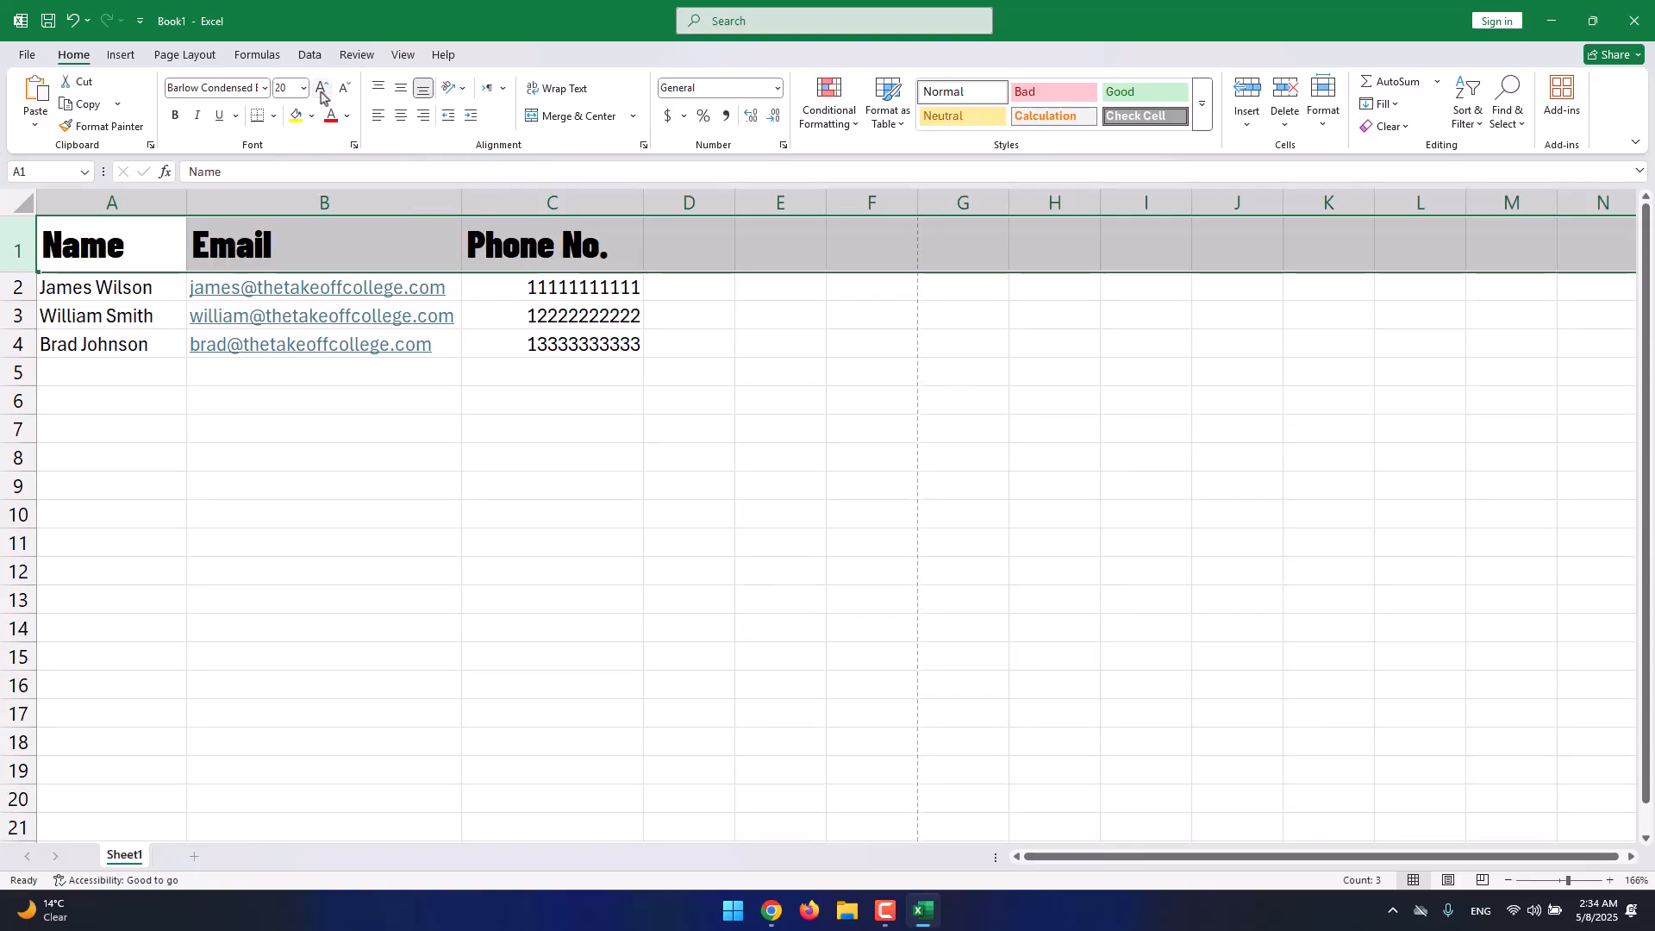
{"action": "left_click", "coordinate": [321, 90]}
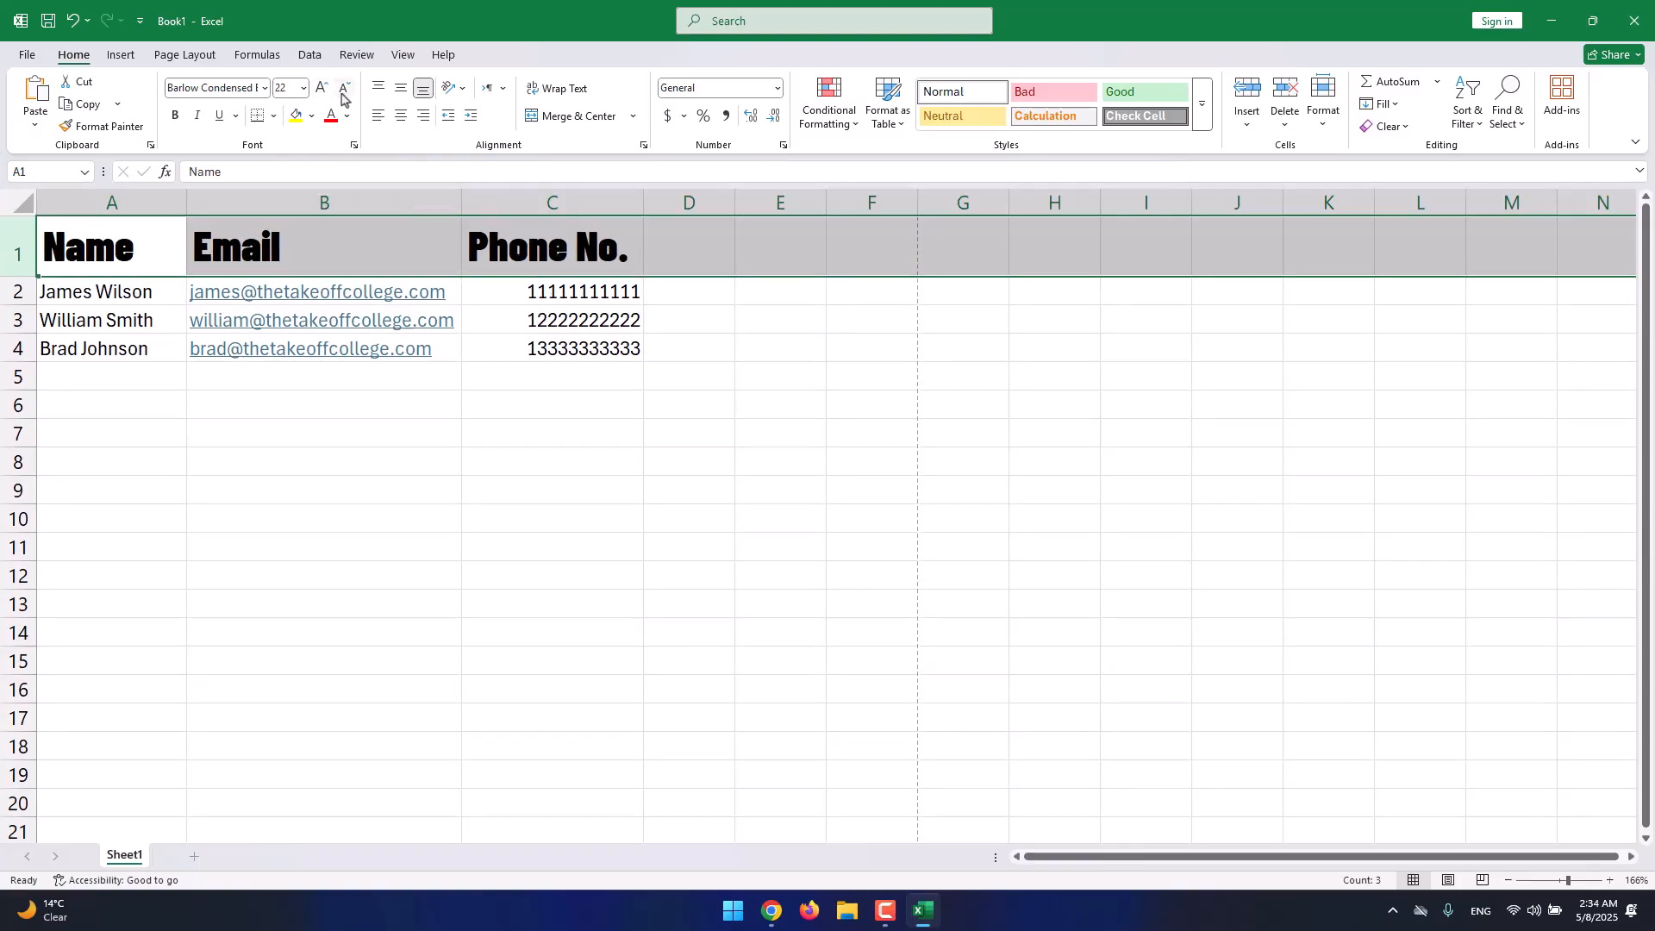
{"action": "left_click", "coordinate": [342, 96]}
{"action": "left_click", "coordinate": [342, 96]}
{"action": "left_click", "coordinate": [343, 96]}
{"action": "left_click", "coordinate": [343, 97]}
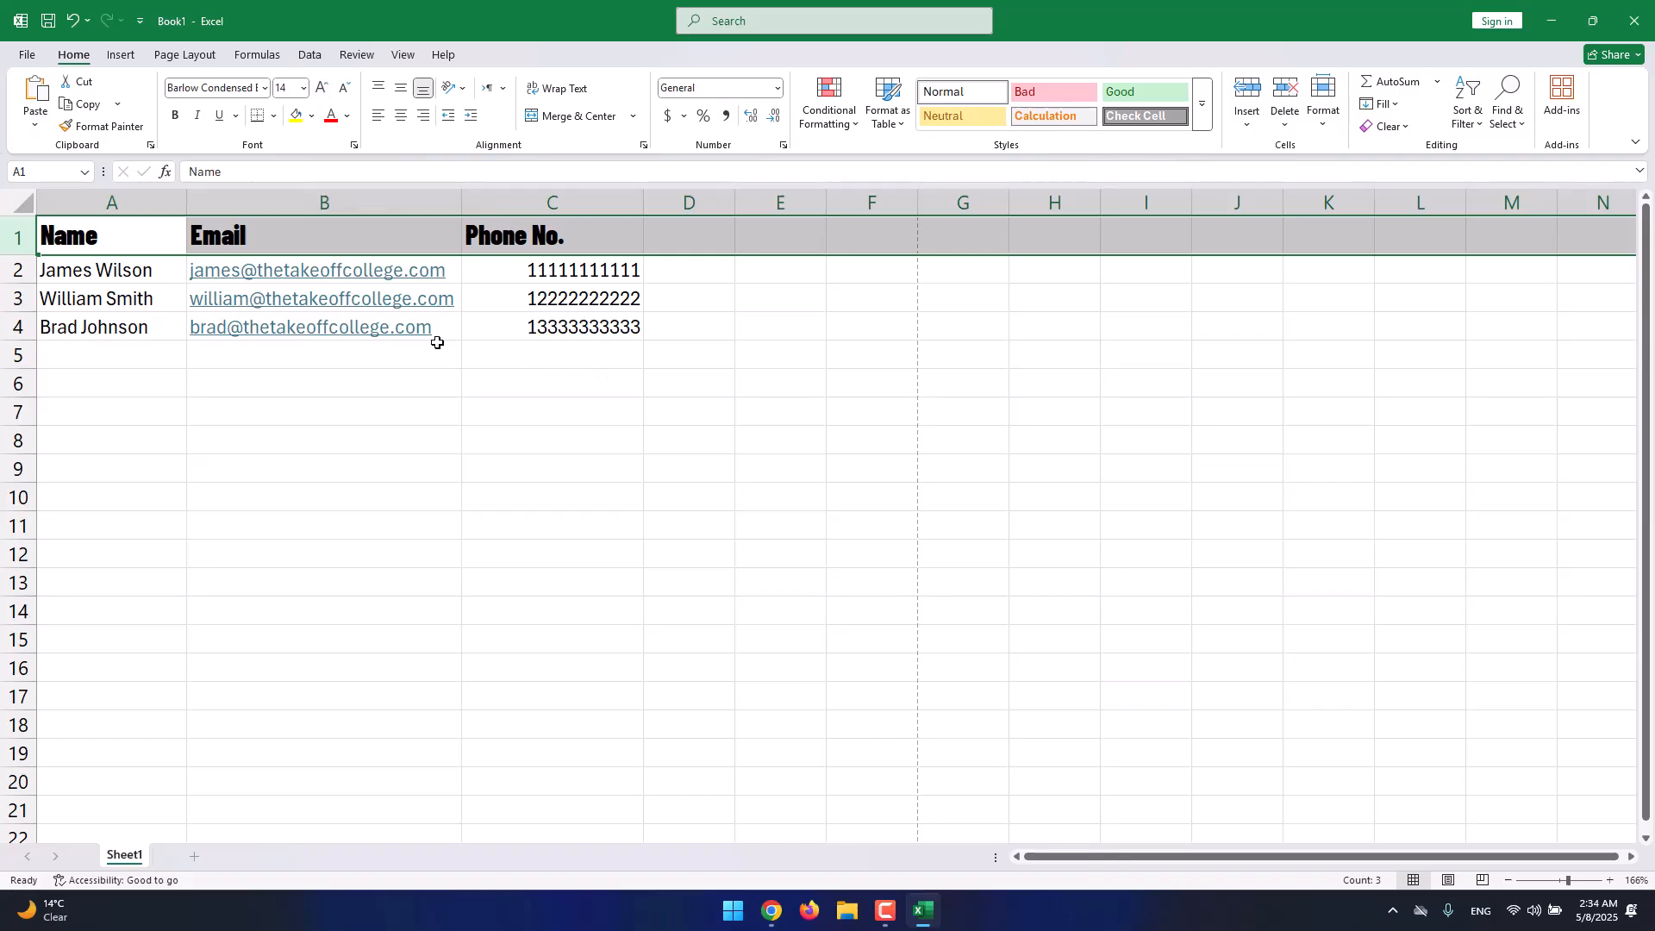
{"action": "left_click", "coordinate": [145, 328]}
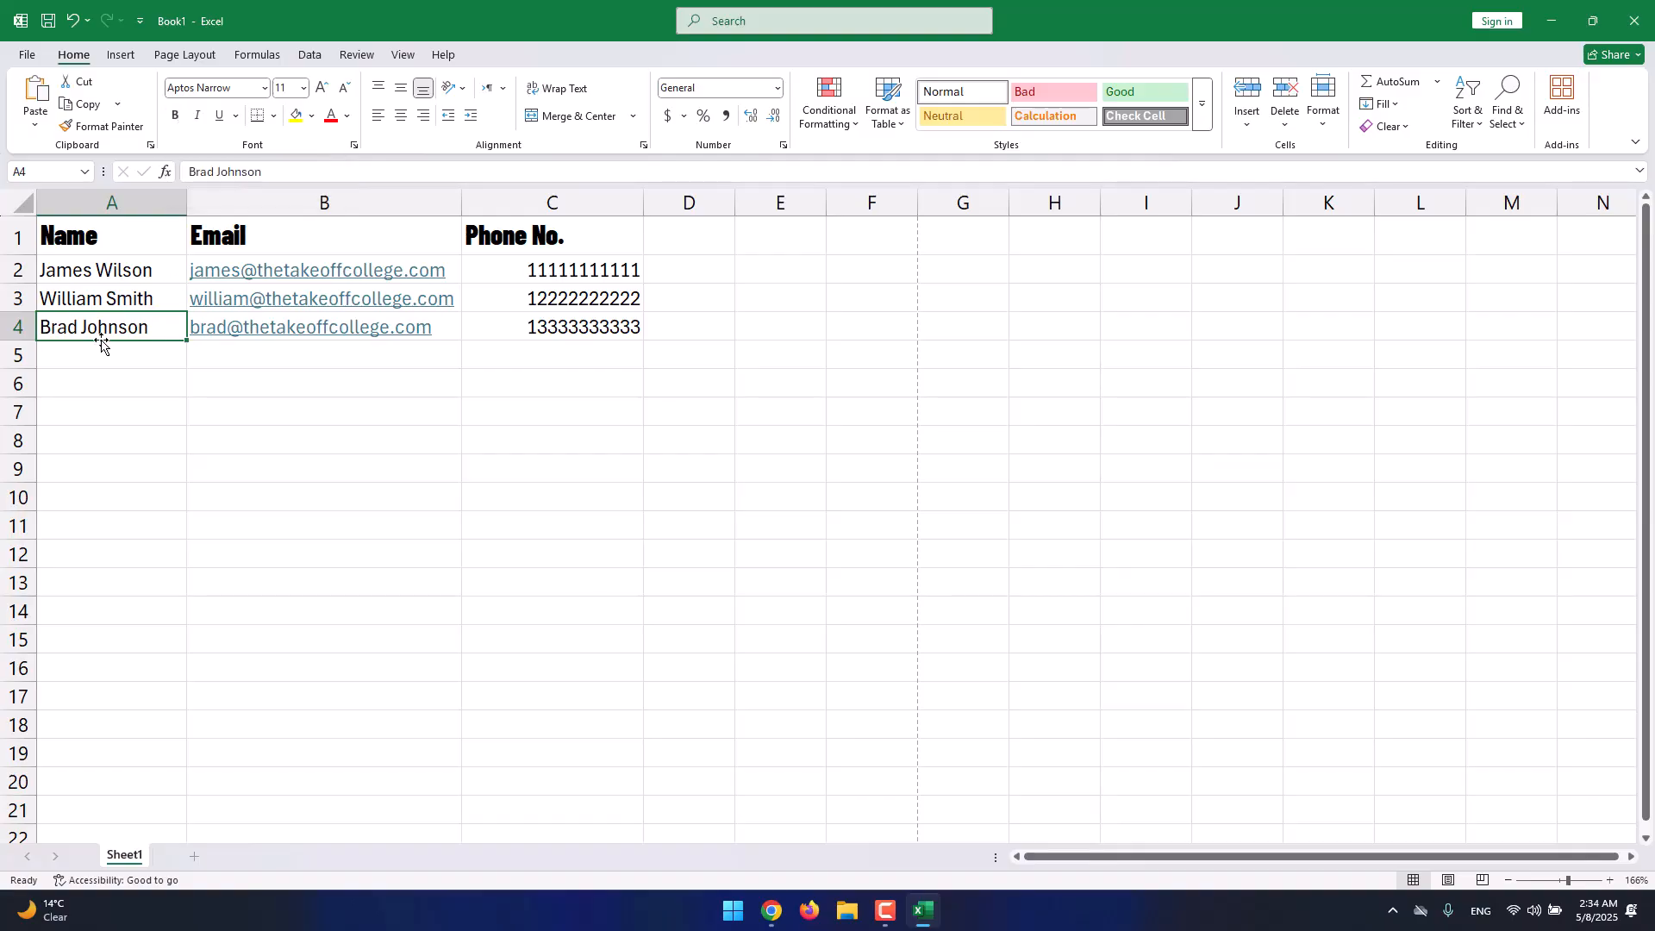
Make the third contact's name in A4 bold and italic and underline the name in A3.
{"action": "left_click", "coordinate": [176, 117]}
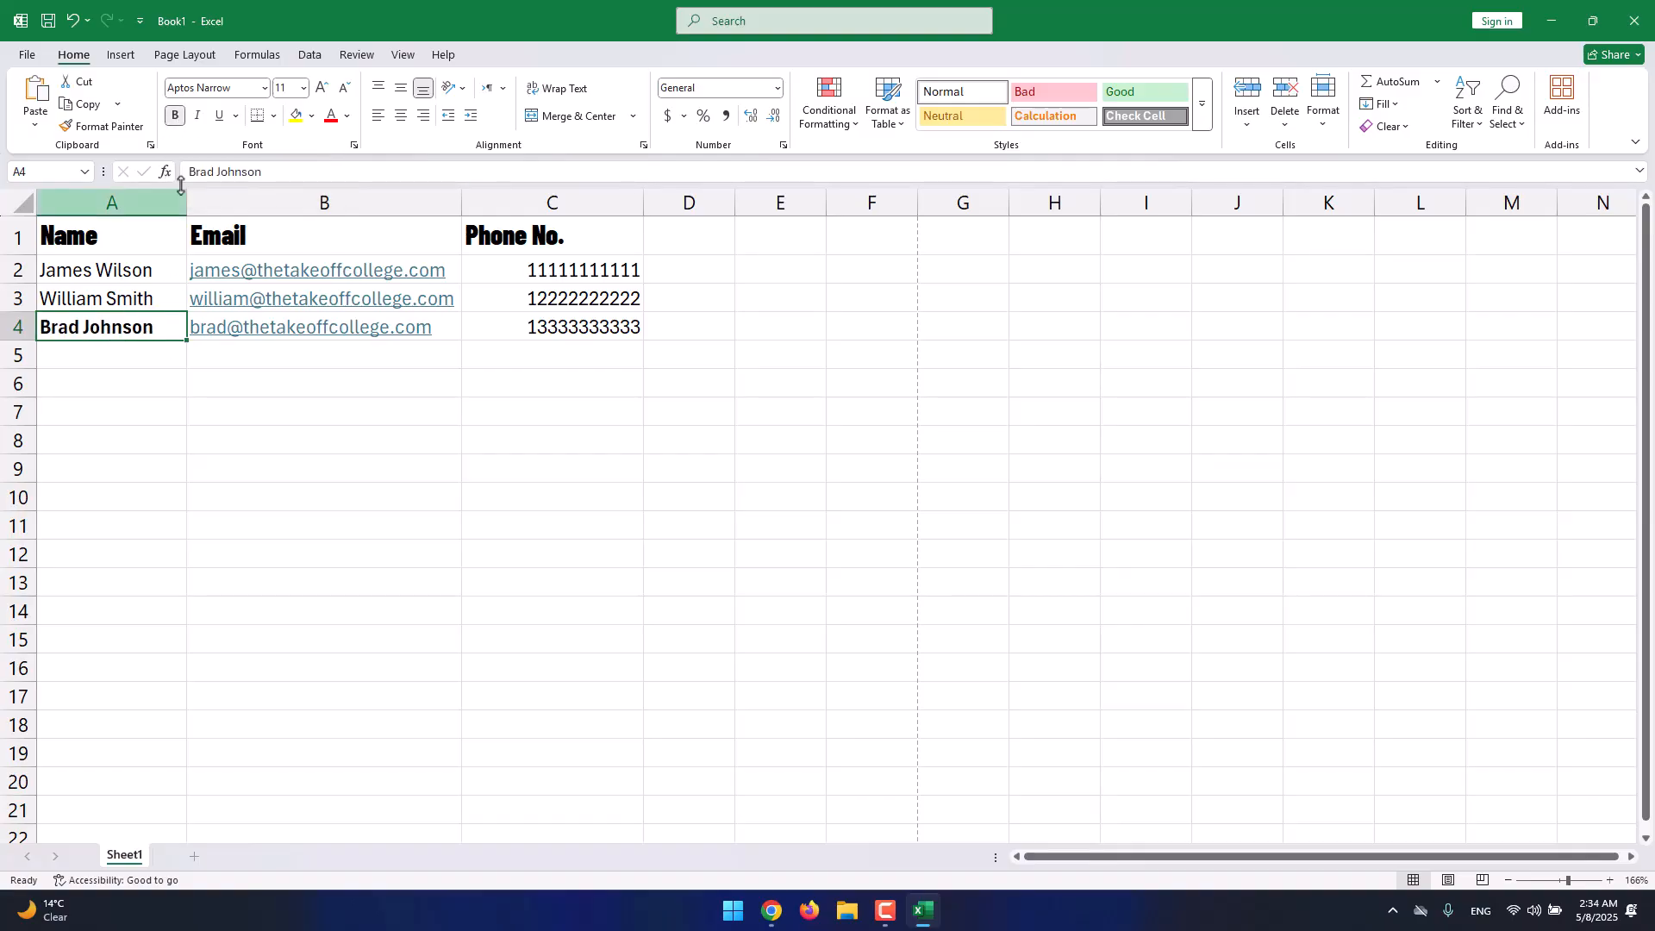
{"action": "left_click", "coordinate": [198, 121]}
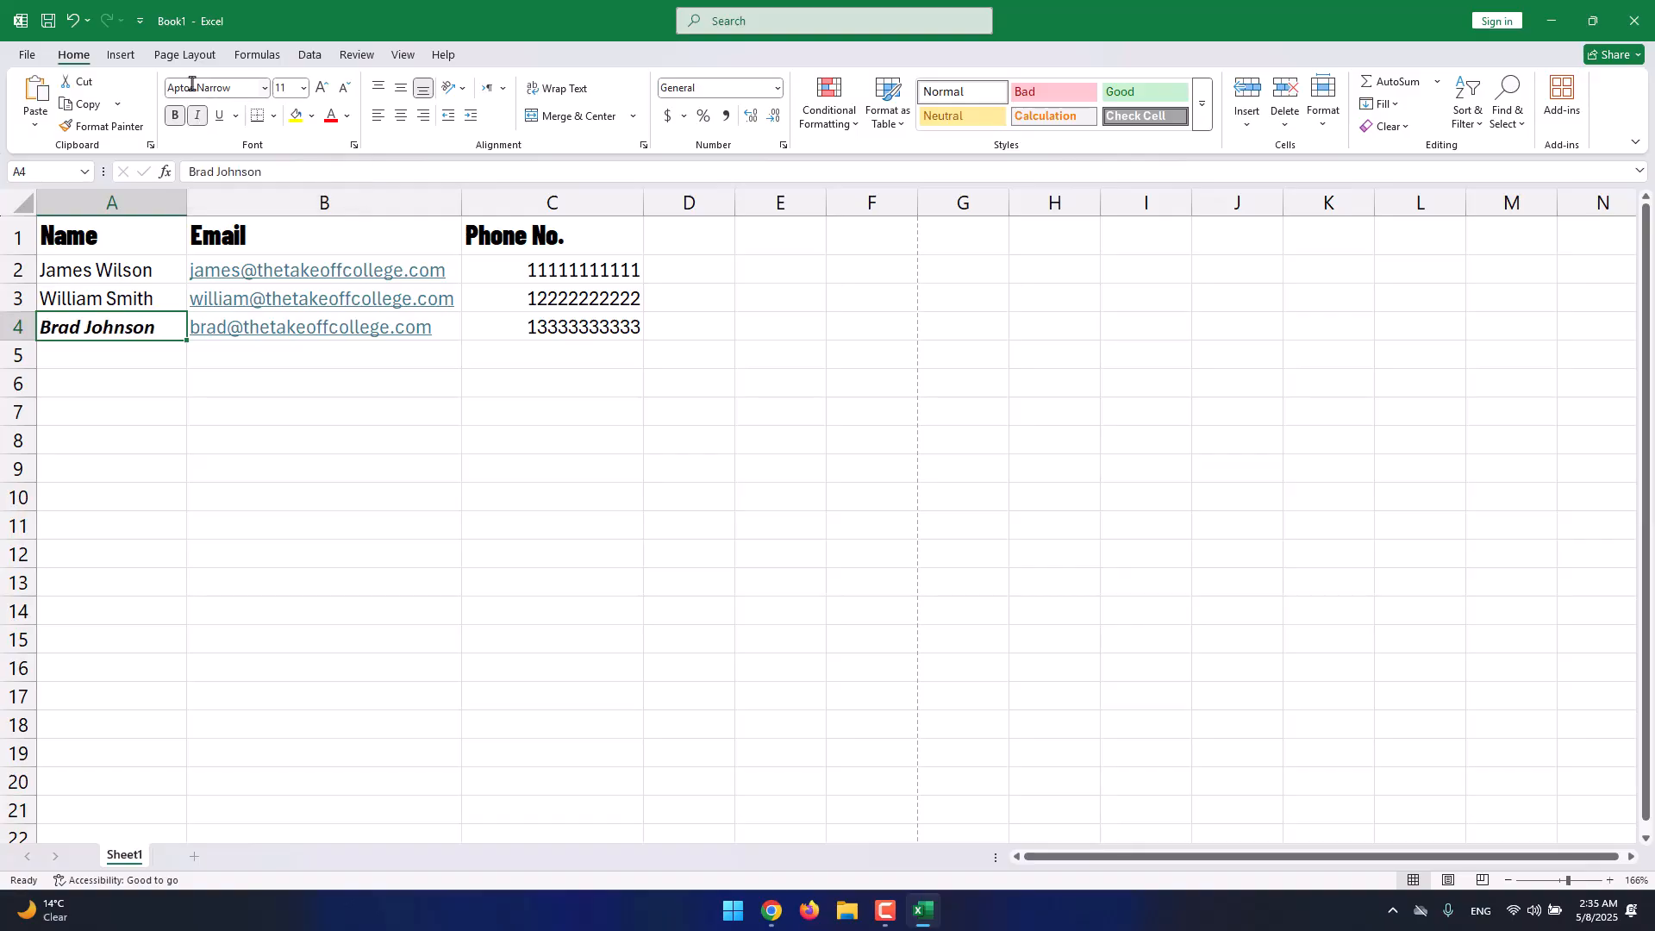
{"action": "left_click", "coordinate": [72, 303]}
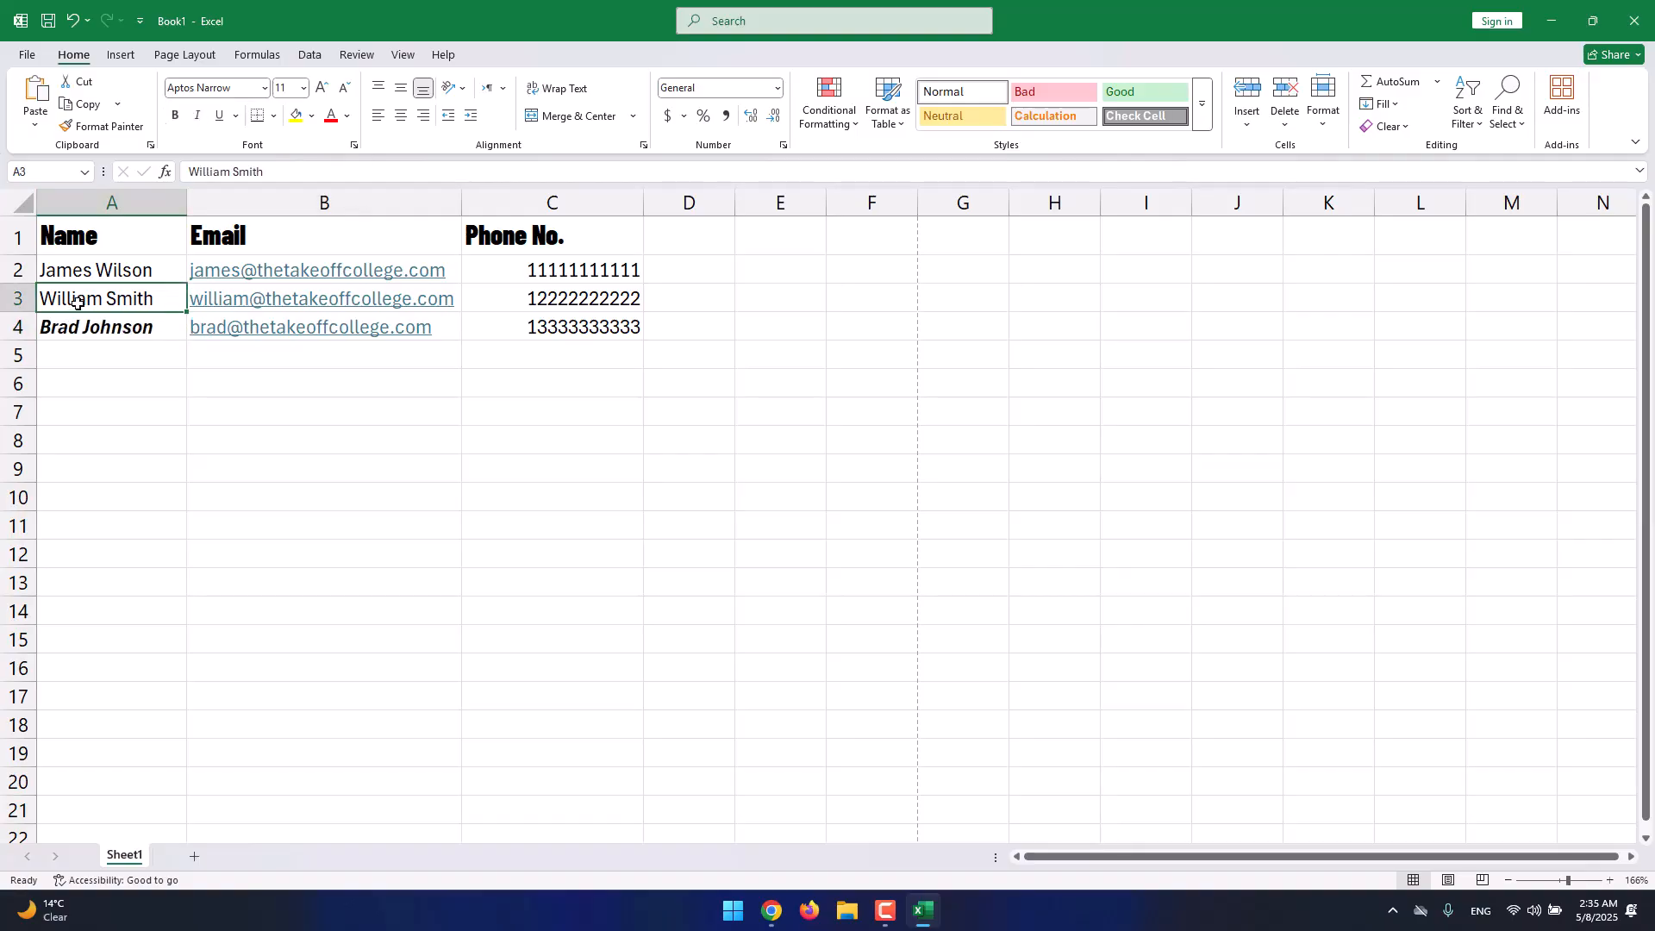
{"action": "left_click", "coordinate": [219, 117]}
{"action": "left_click", "coordinate": [274, 118]}
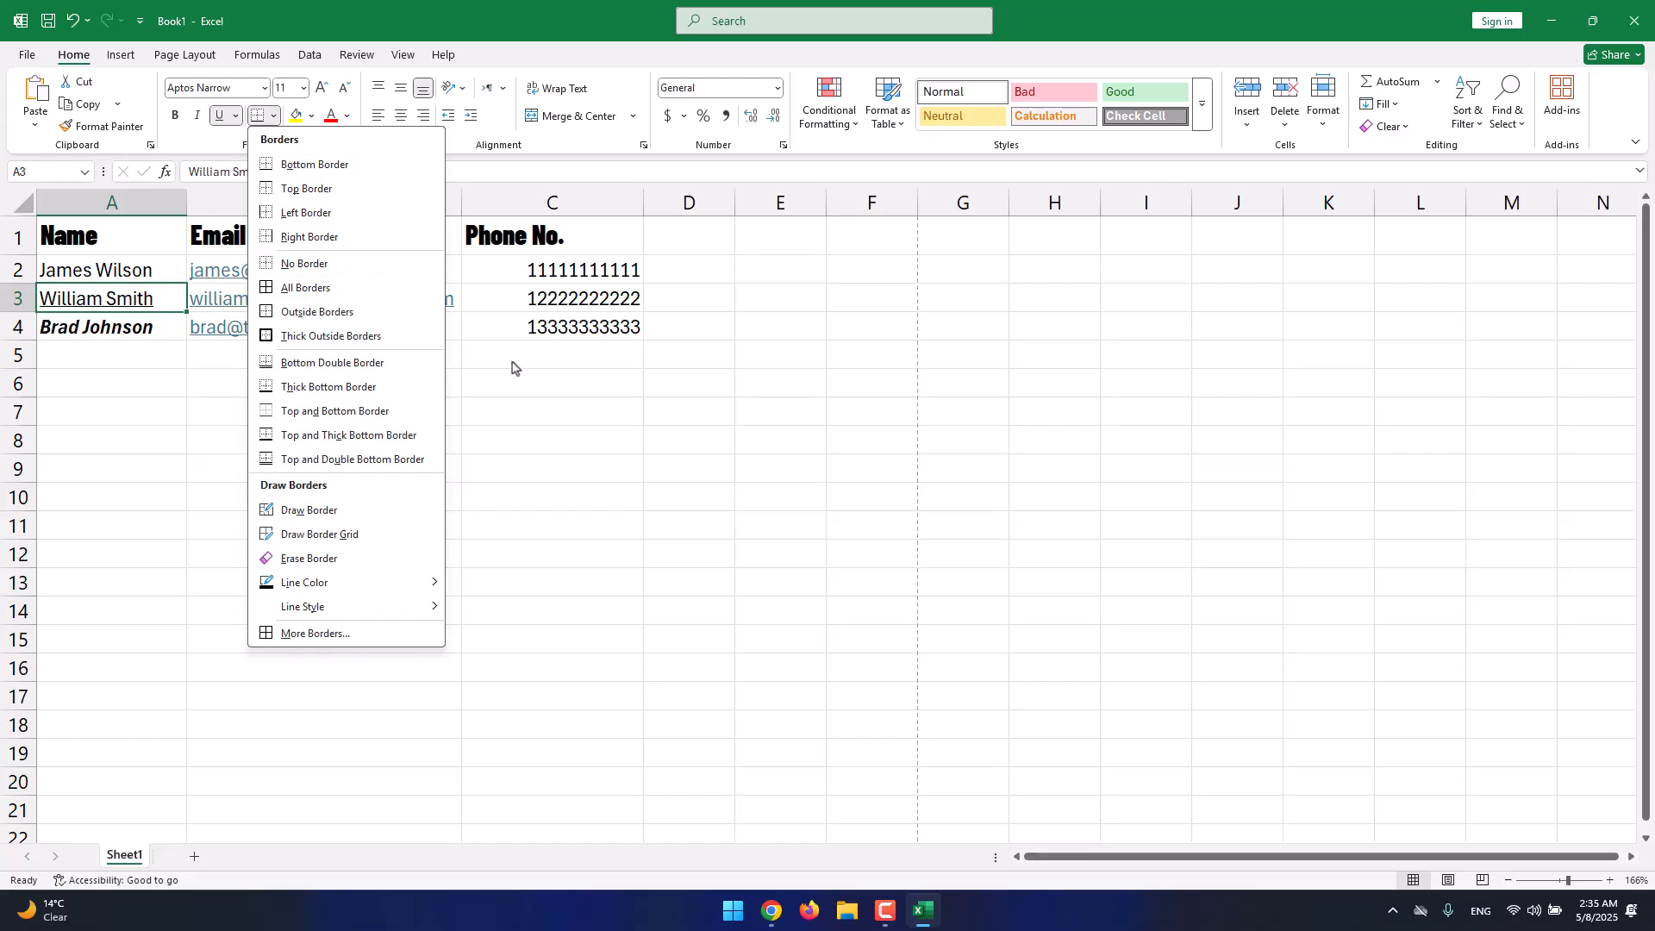
Put a thick outside border around G7:I10.
{"action": "left_click", "coordinate": [568, 363]}
{"action": "left_click", "coordinate": [137, 414]}
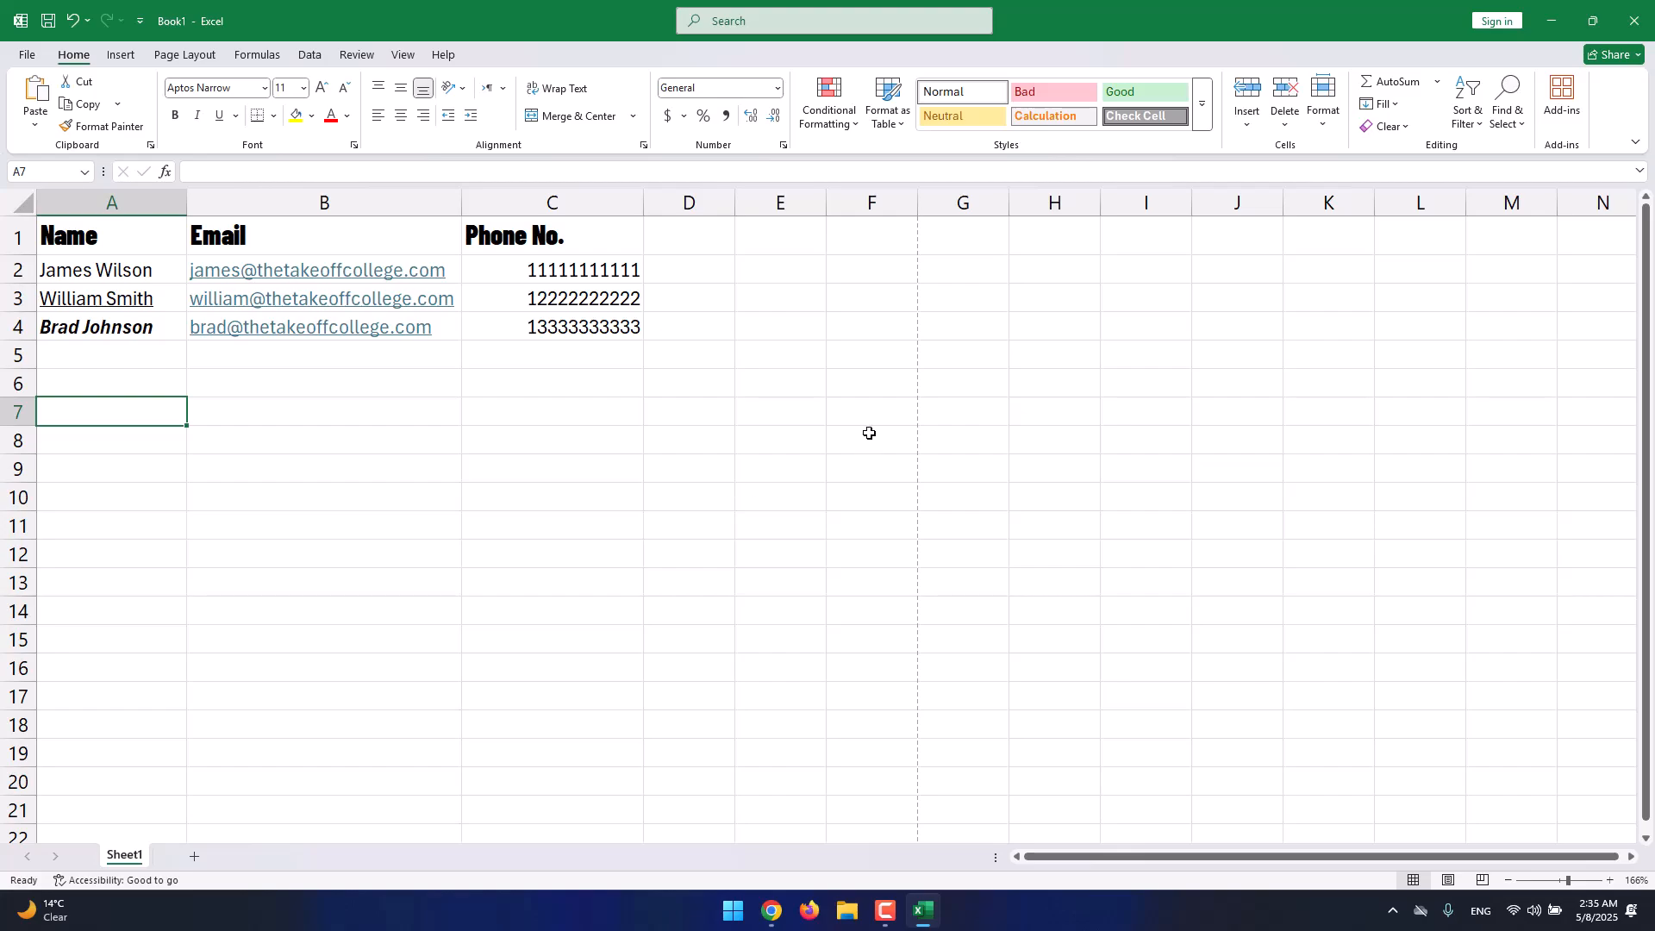
{"action": "left_click_drag", "start_coordinate": [963, 407], "coordinate": [1178, 485]}
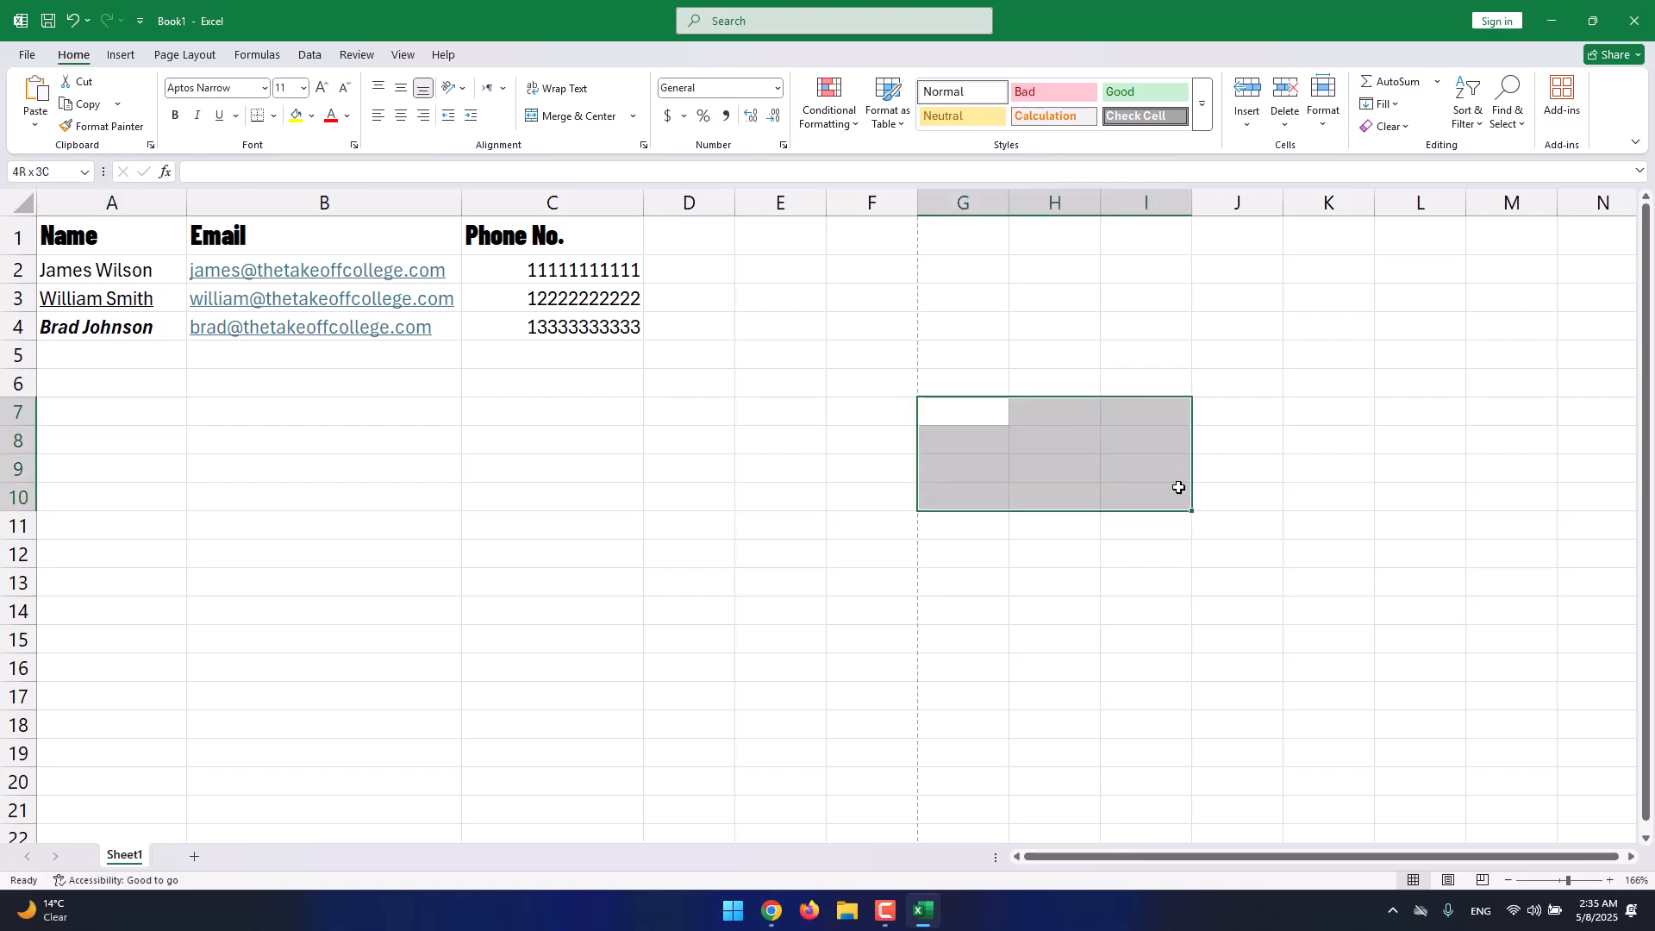
{"action": "left_click", "coordinate": [272, 116]}
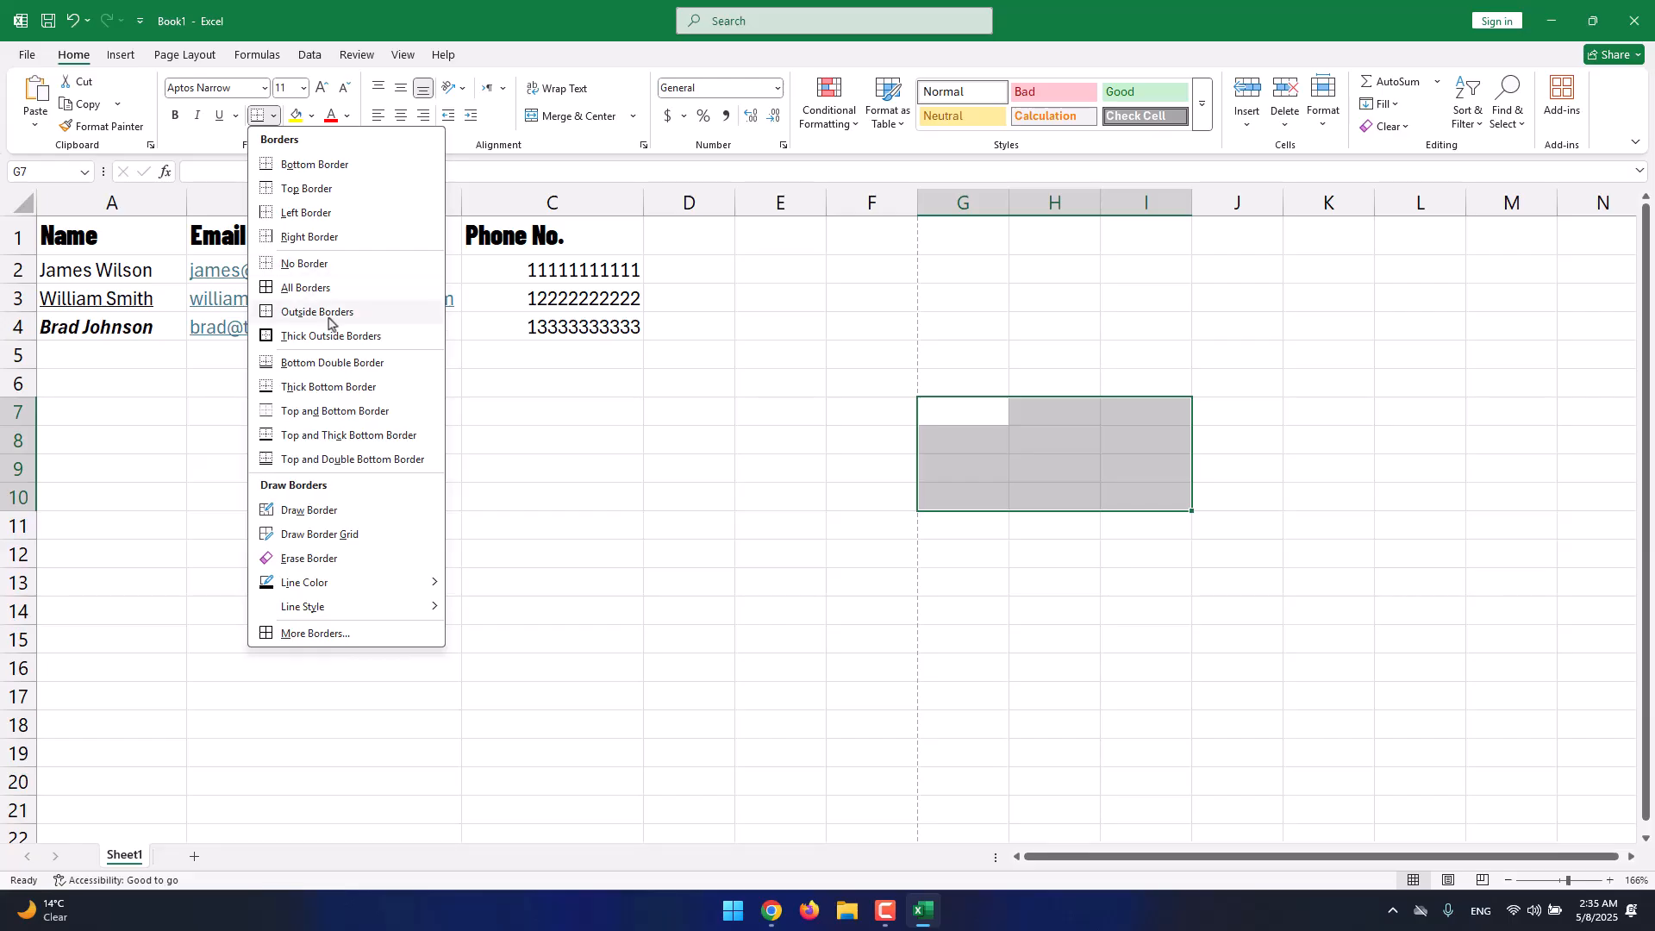
{"action": "left_click", "coordinate": [375, 341]}
{"action": "left_click", "coordinate": [682, 410]}
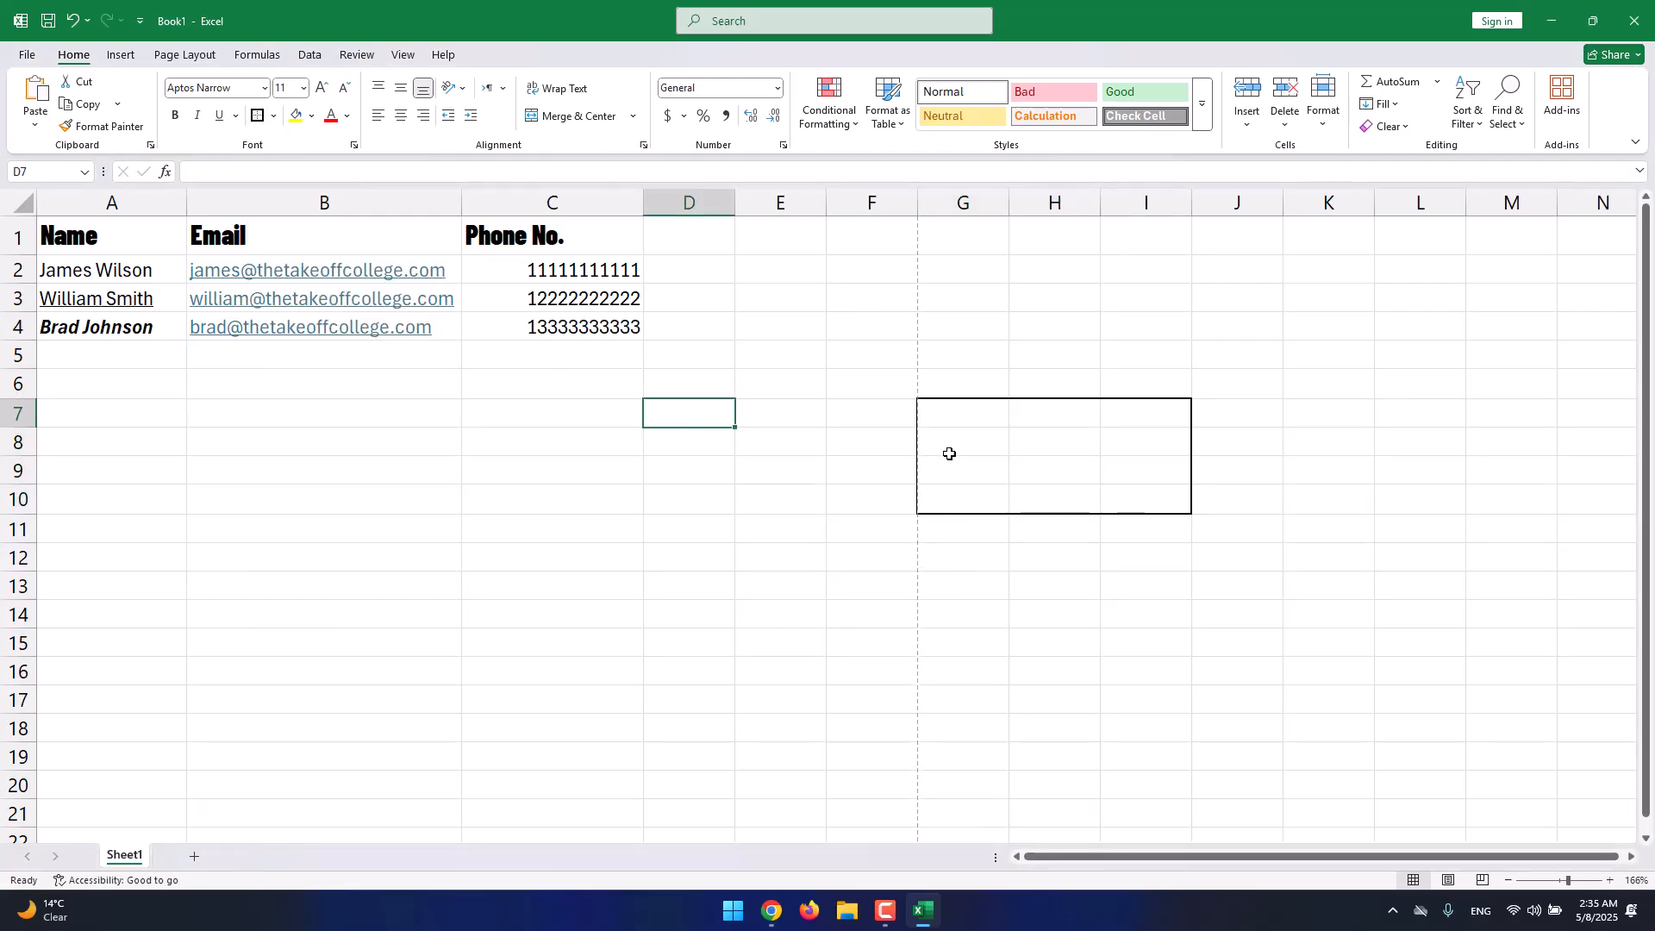
Add a left border along I7:I10.
{"action": "left_click_drag", "start_coordinate": [961, 412], "coordinate": [1163, 487]}
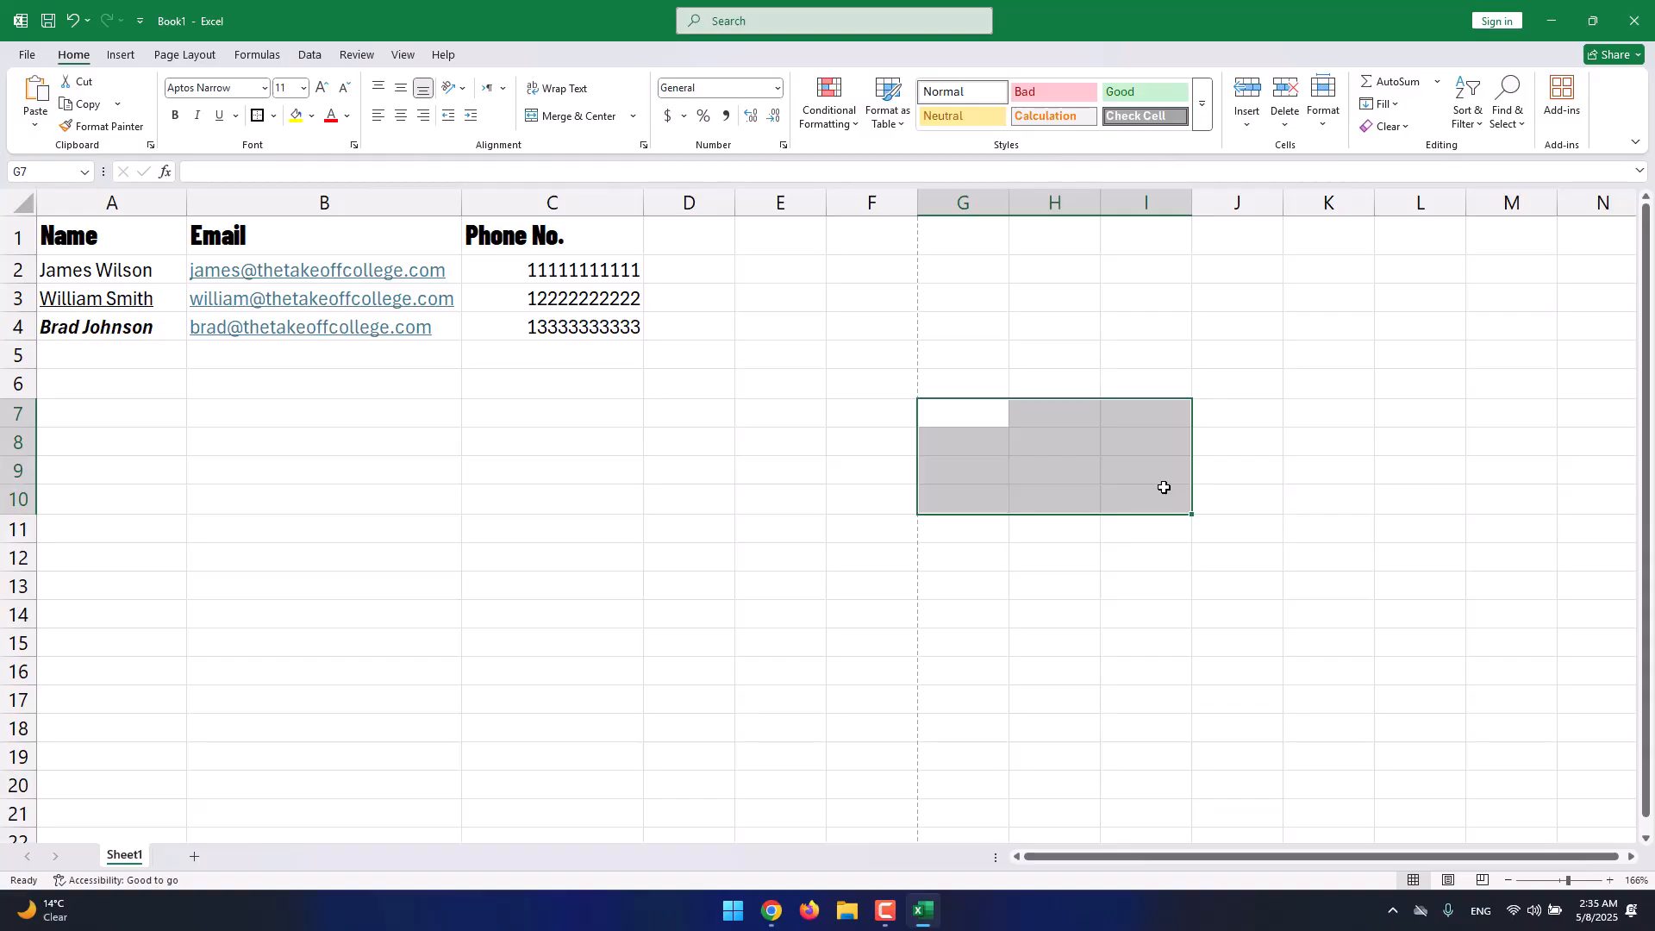
{"action": "left_click_drag", "start_coordinate": [1145, 415], "coordinate": [1133, 491]}
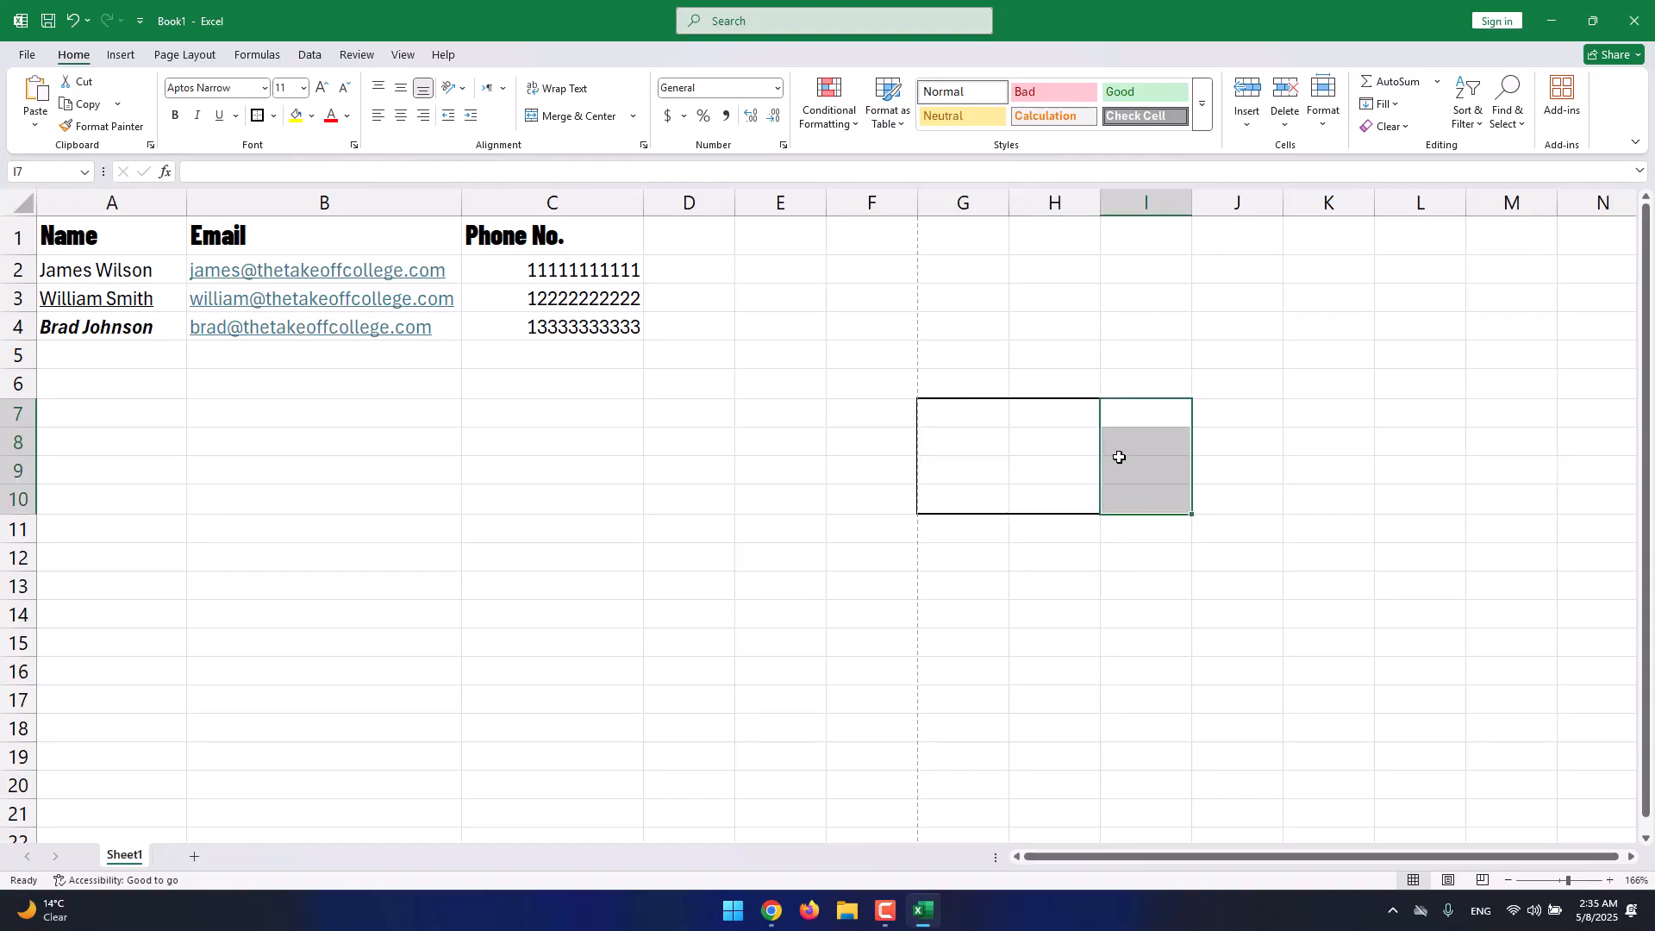
{"action": "left_click", "coordinate": [274, 115]}
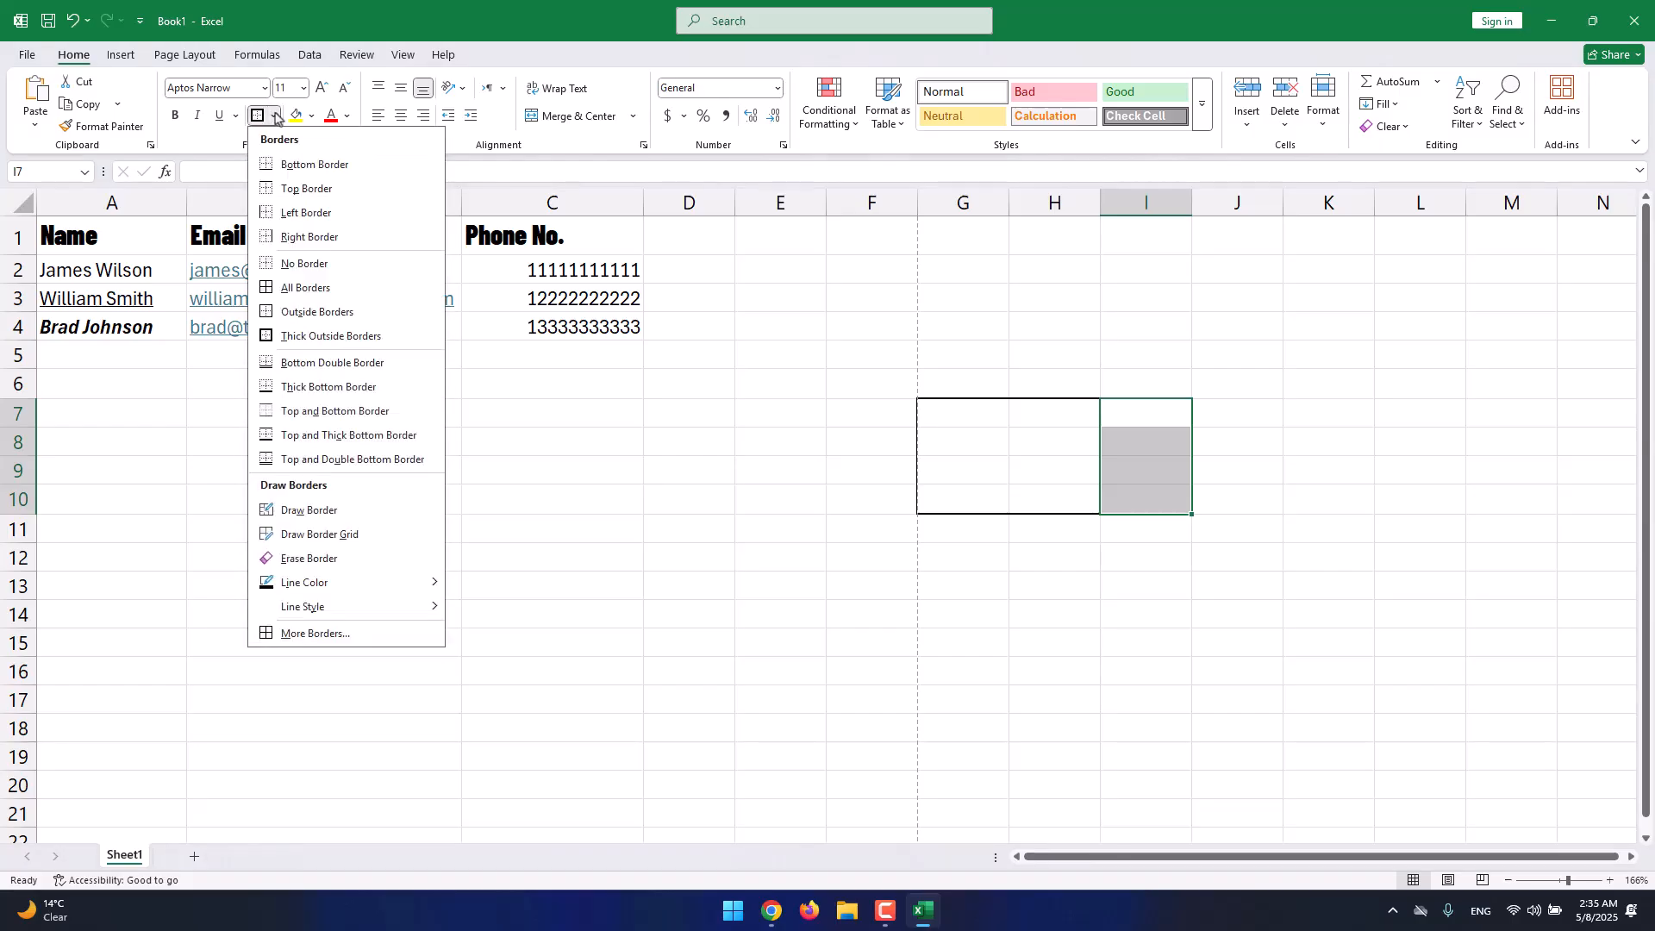
{"action": "left_click", "coordinate": [339, 220]}
{"action": "left_click", "coordinate": [629, 451]}
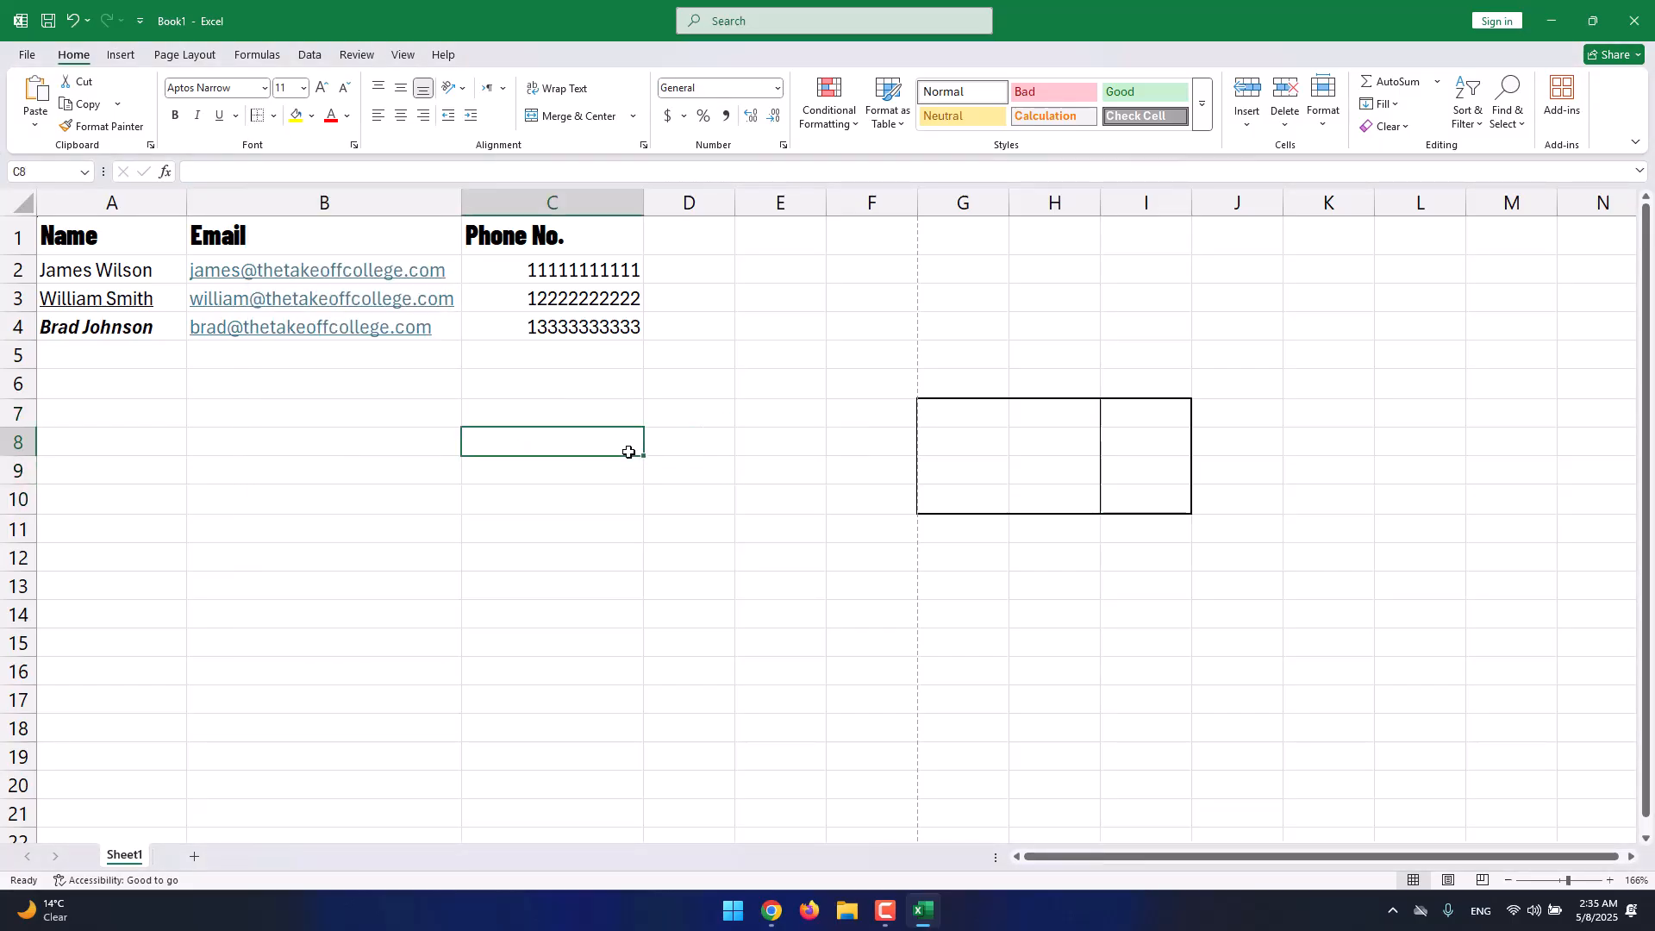
Add a bottom border under cell I7.
{"action": "left_click_drag", "start_coordinate": [1056, 415], "coordinate": [1047, 442]}
{"action": "left_click", "coordinate": [983, 421]}
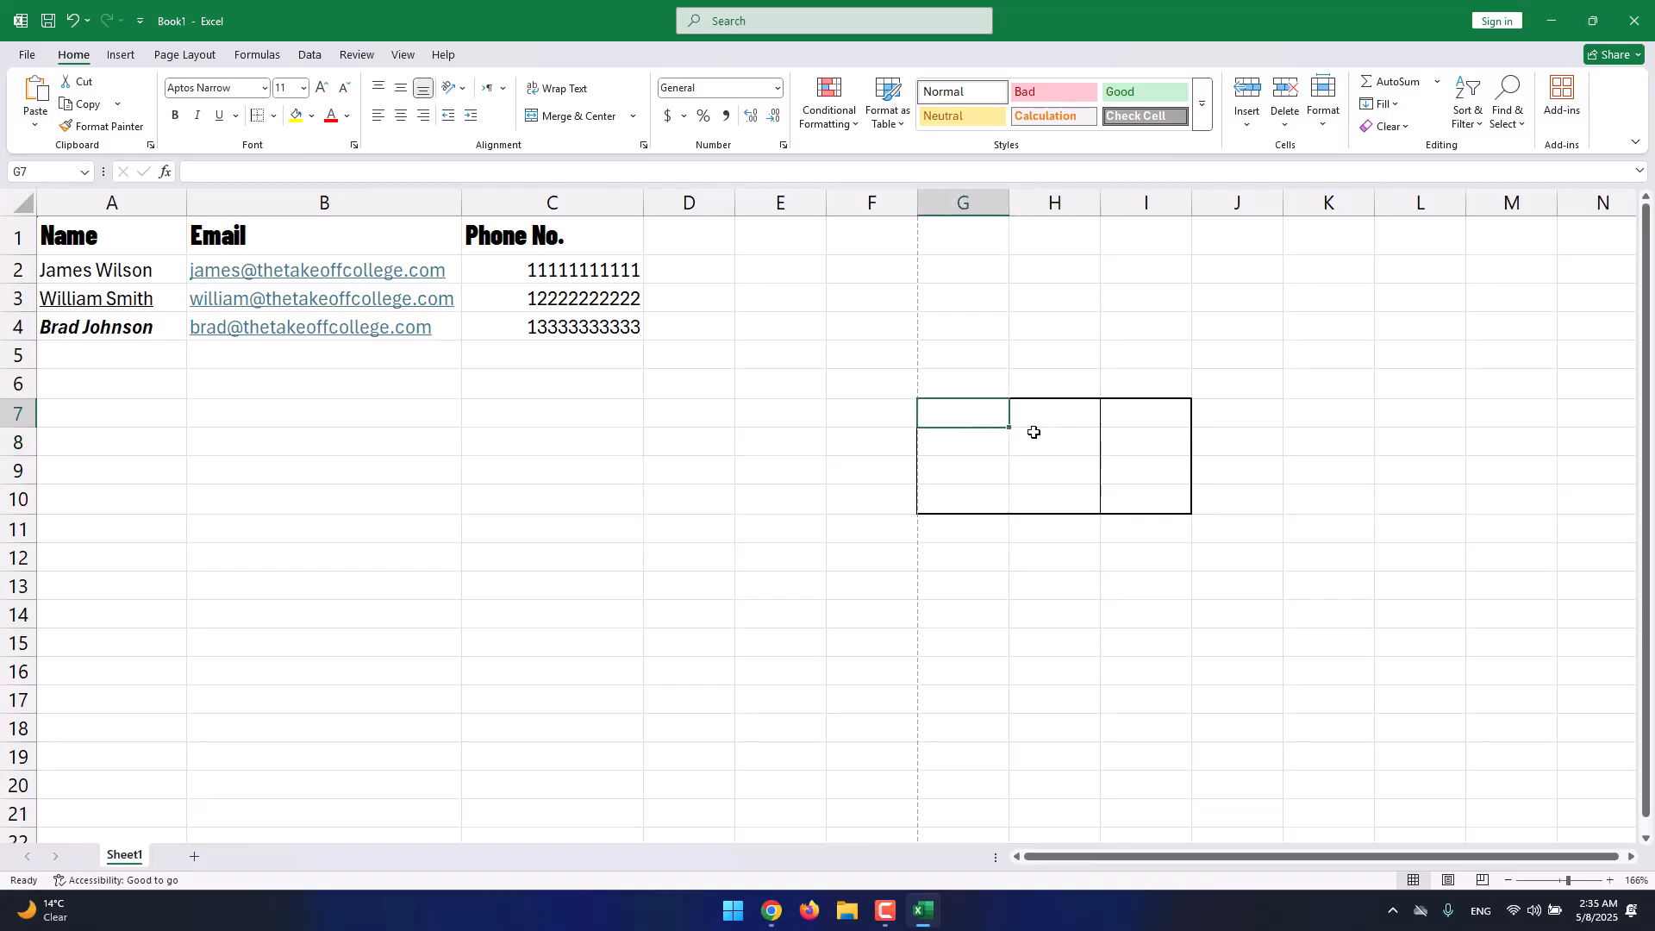
{"action": "left_click", "coordinate": [1125, 410]}
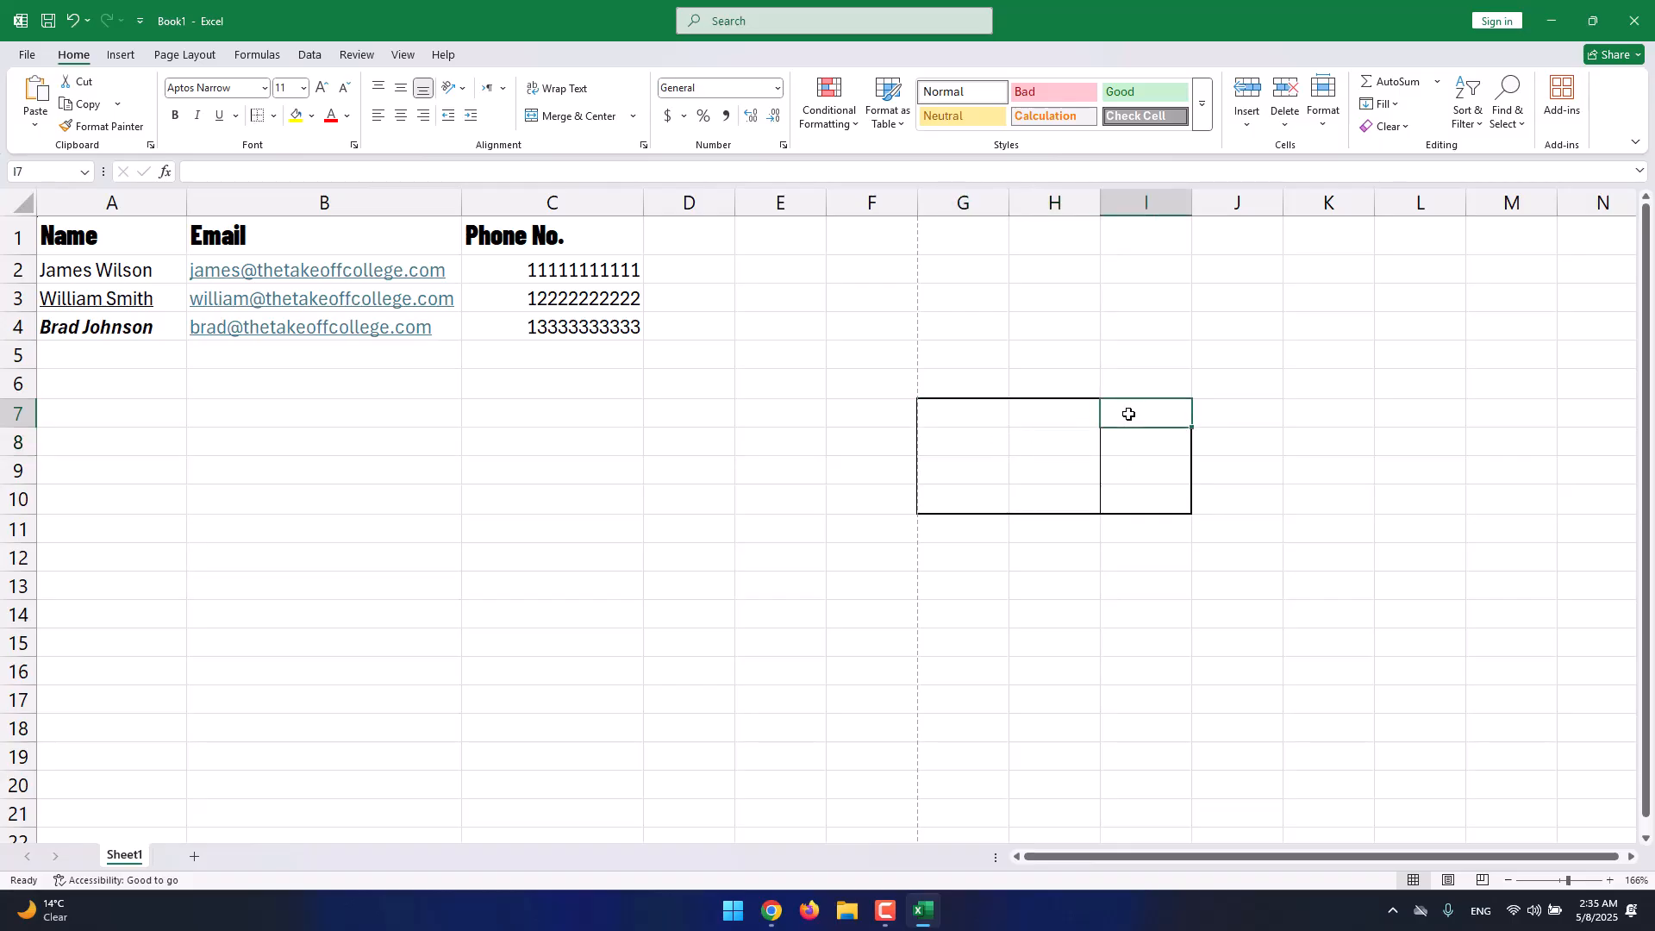
{"action": "left_click", "coordinate": [273, 115]}
{"action": "left_click", "coordinate": [301, 170]}
{"action": "left_click", "coordinate": [1286, 520]}
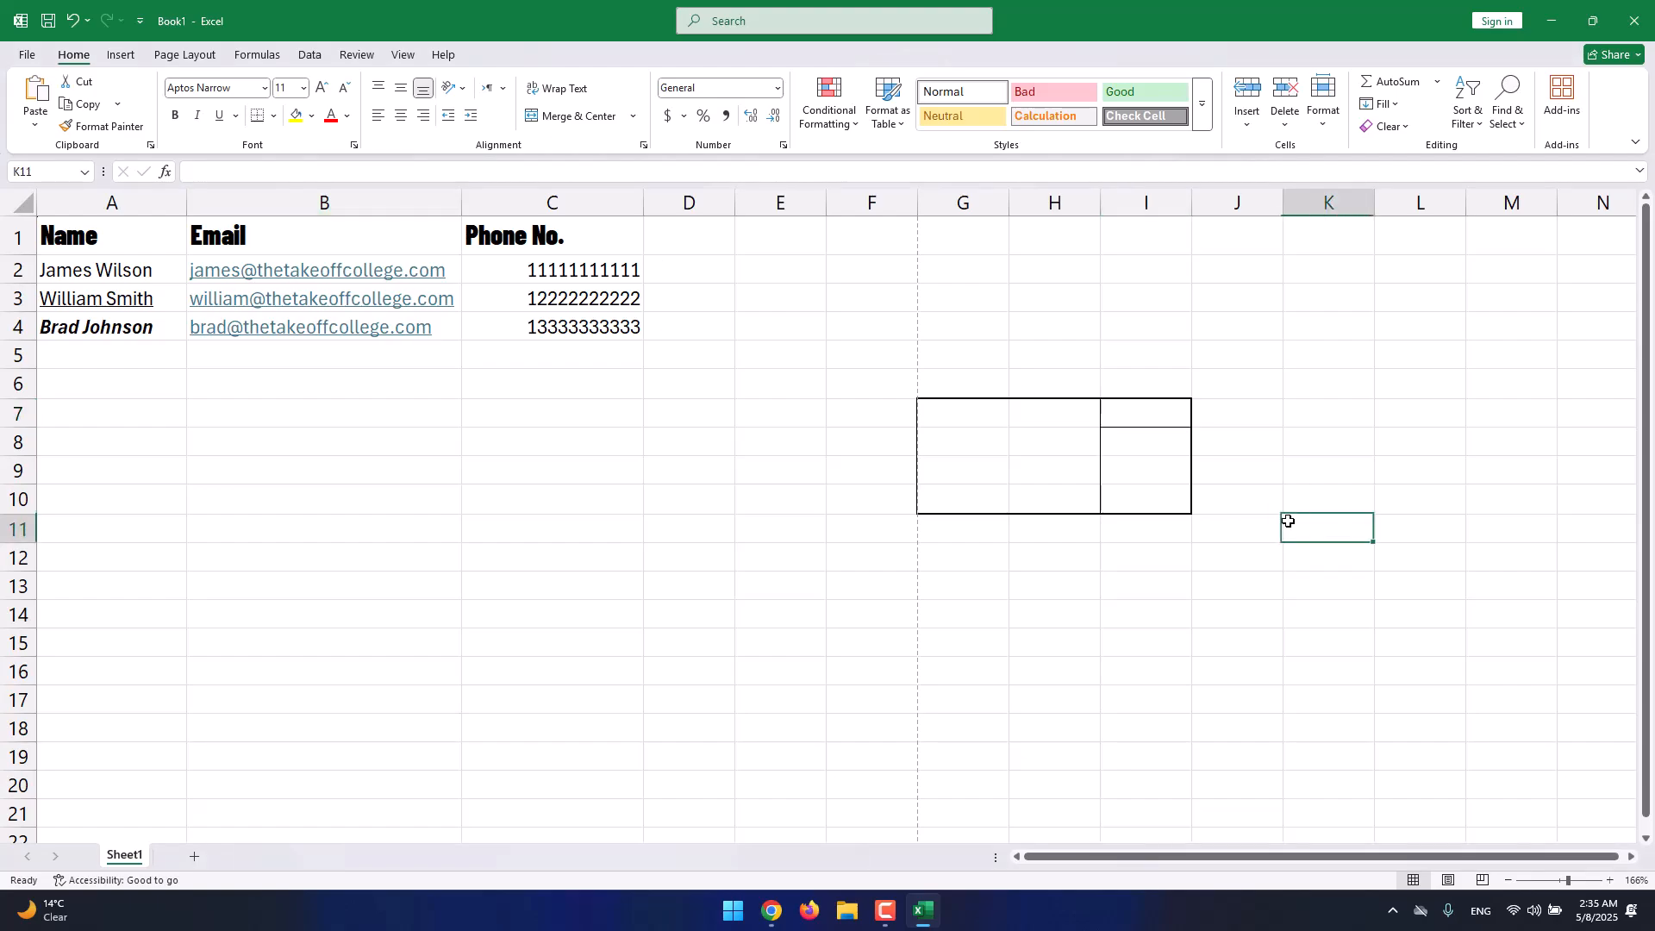
{"action": "left_click_drag", "start_coordinate": [1152, 410], "coordinate": [923, 492]}
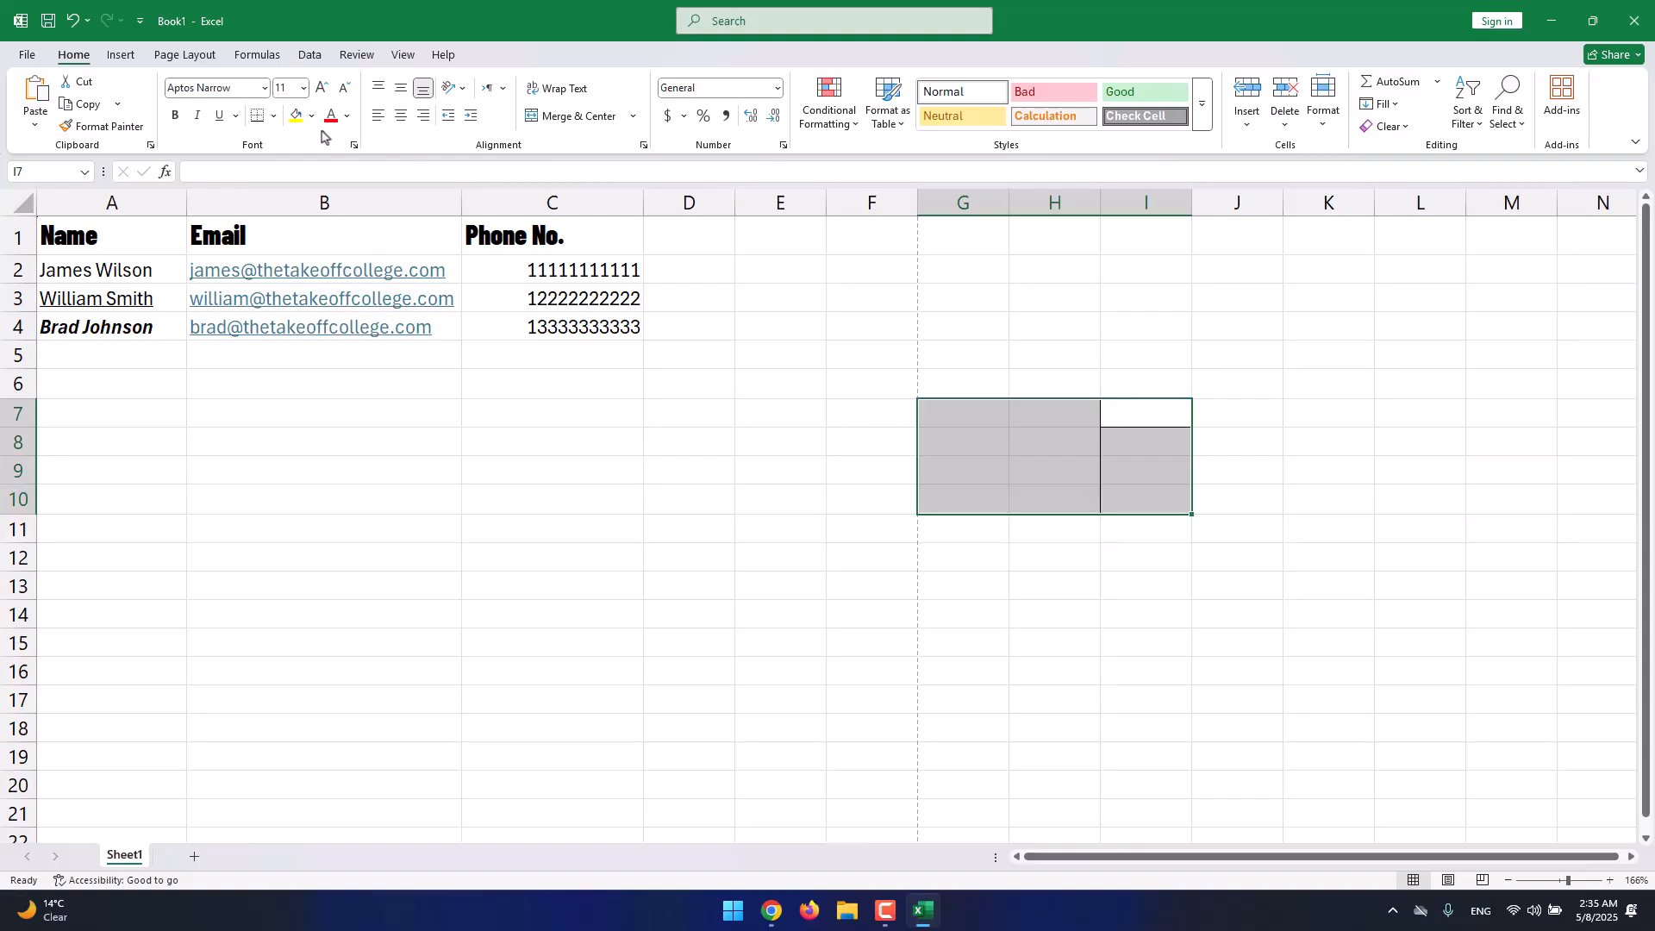
Look at the full border settings dialog, close it unchanged, and reopen the Borders menu.
{"action": "left_click", "coordinate": [273, 116]}
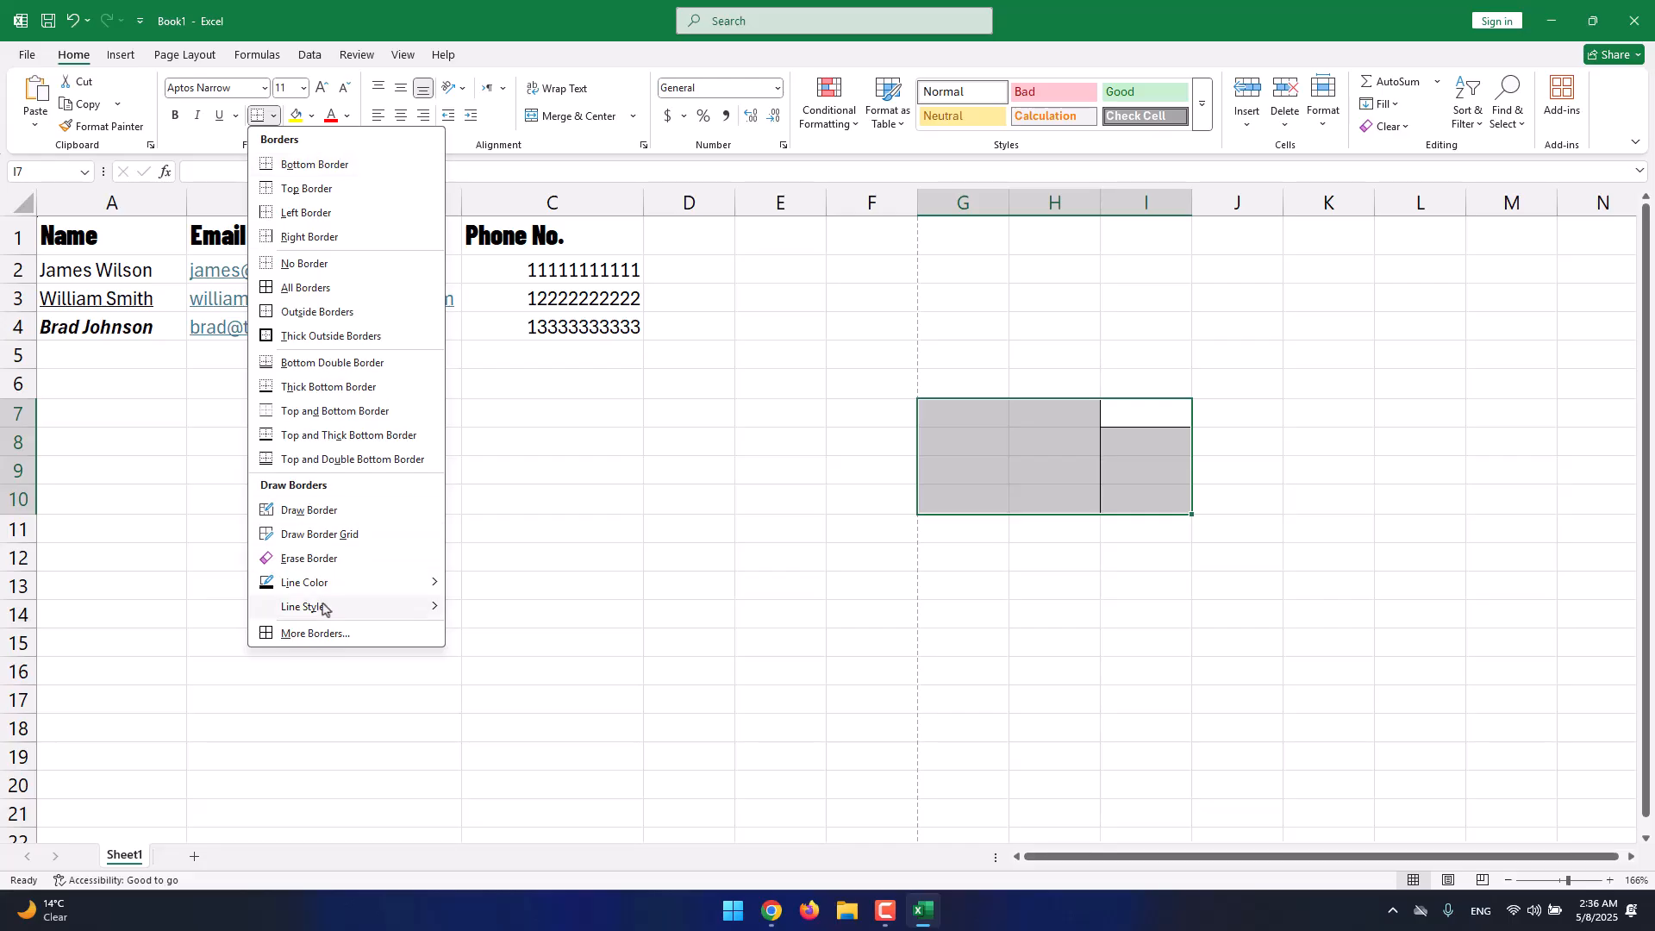
{"action": "left_click", "coordinate": [335, 633]}
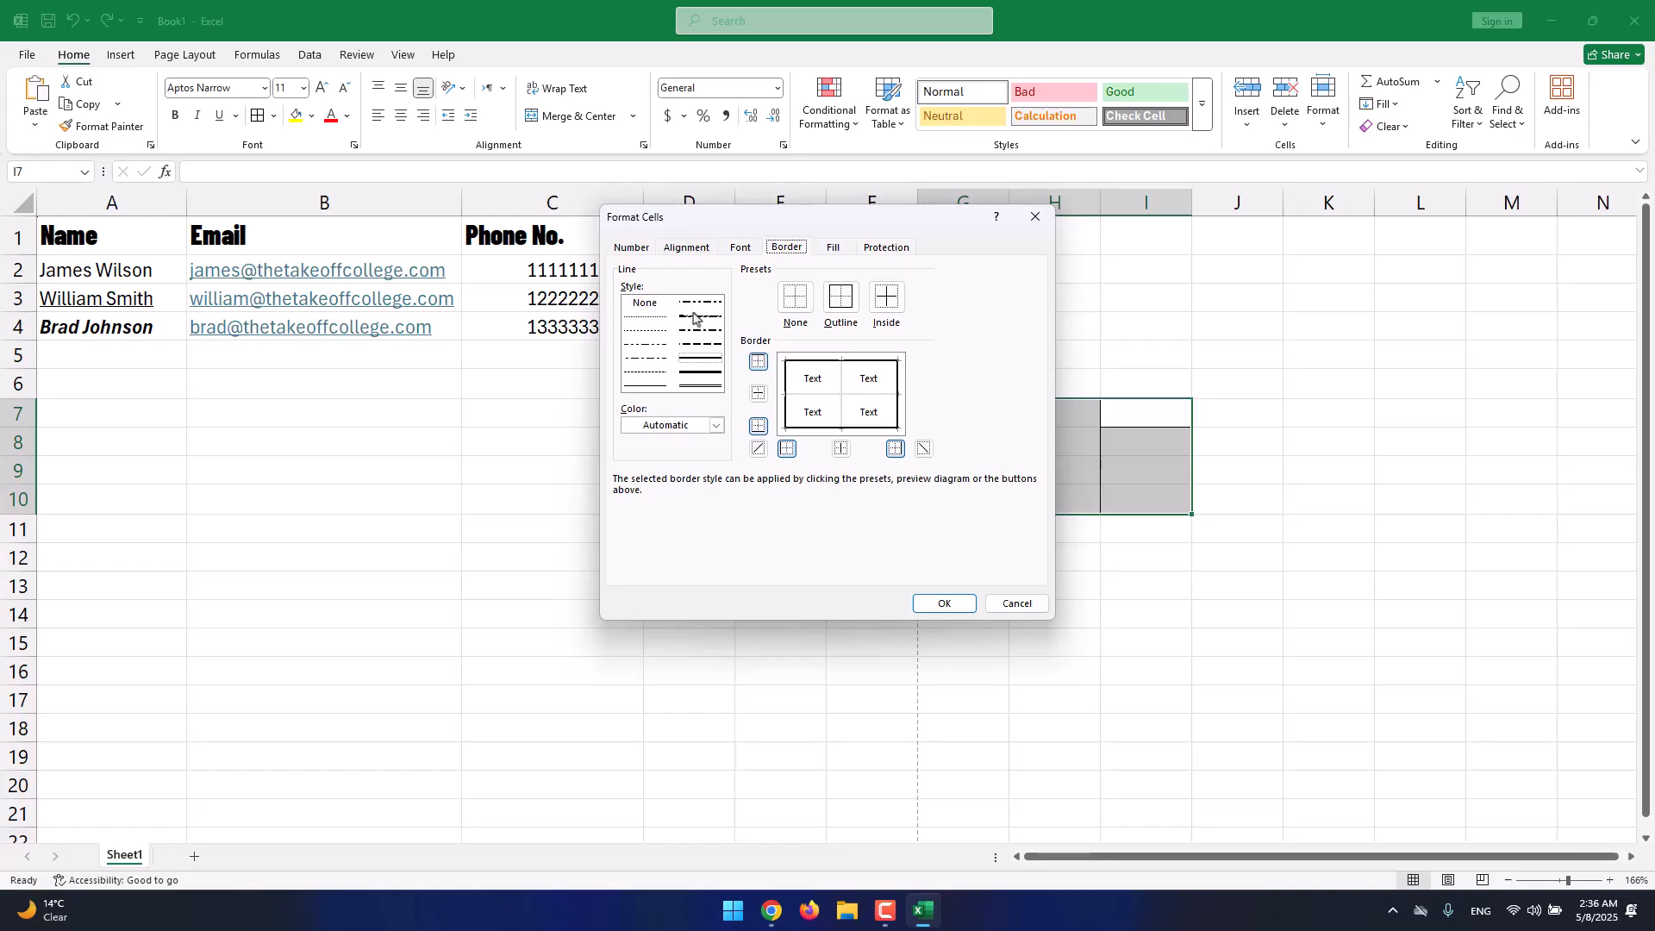
{"action": "left_click", "coordinate": [991, 607]}
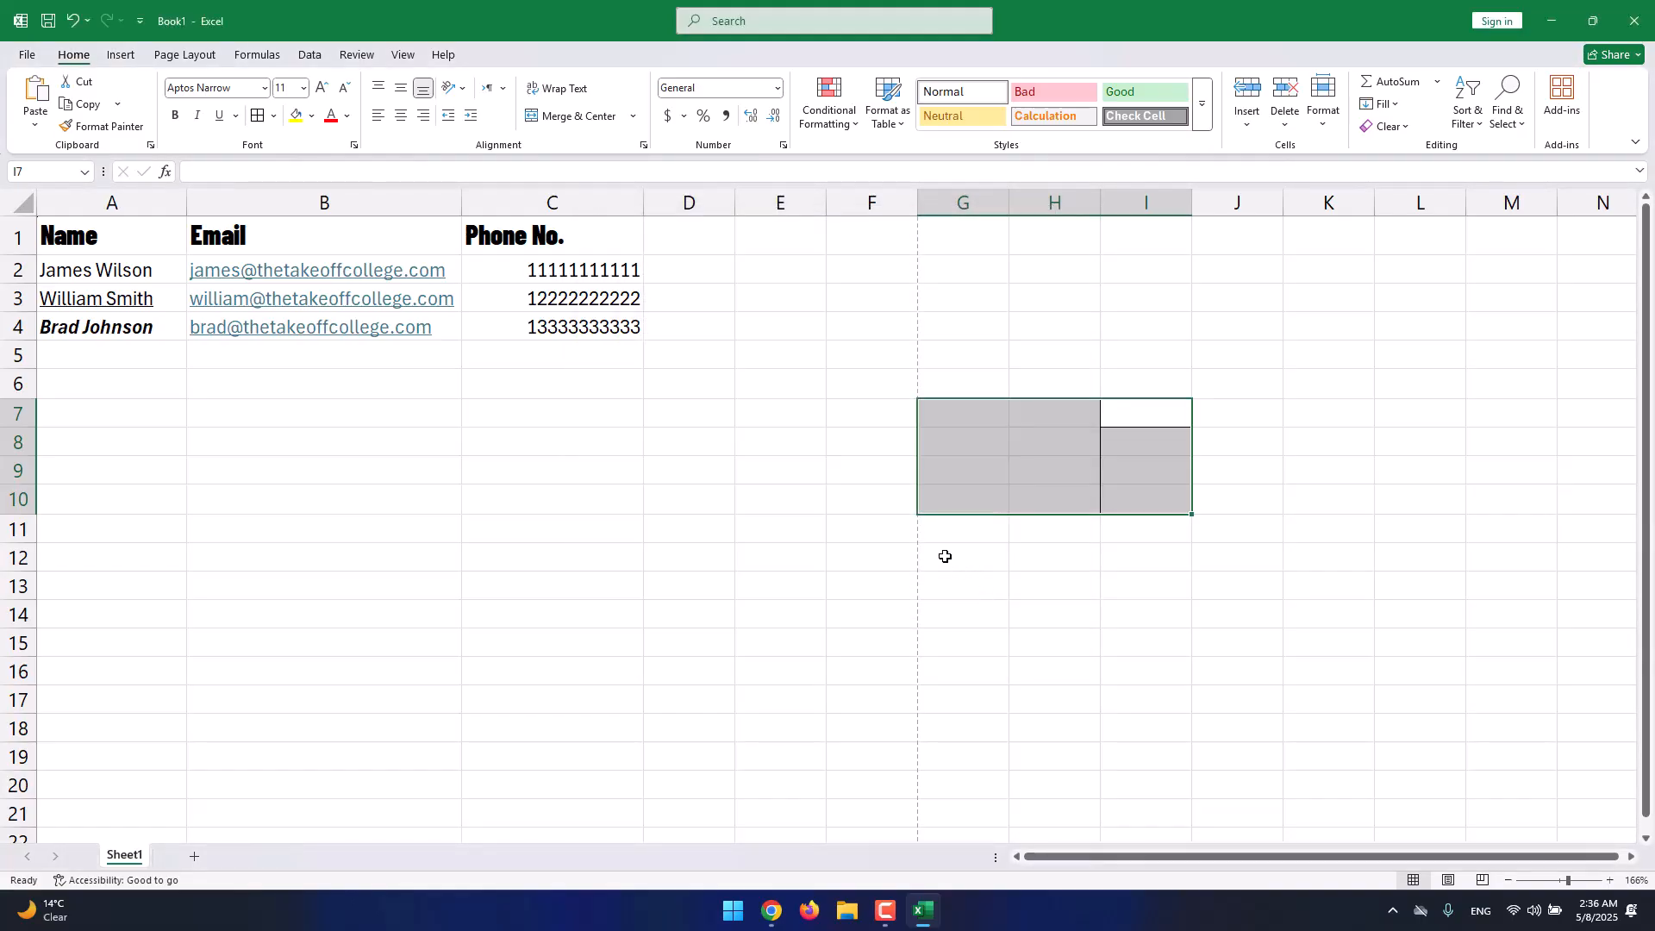
{"action": "left_click", "coordinate": [273, 117]}
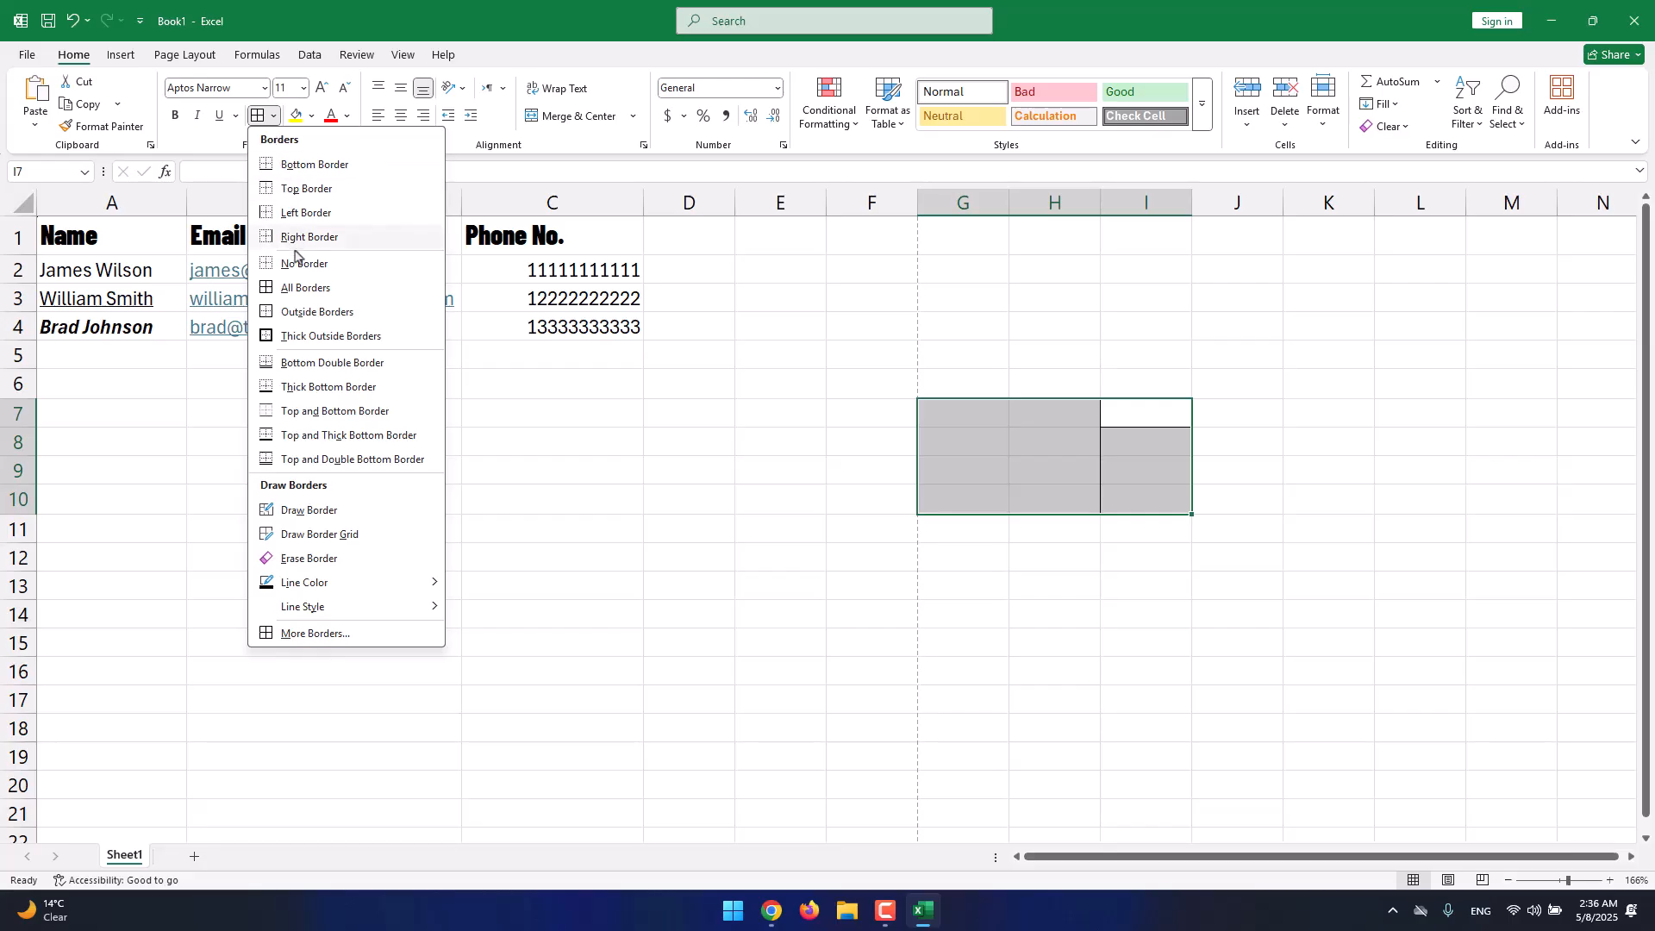
Use Draw Border to box C10:E13 and add a divider between columns D and E.
{"action": "left_click", "coordinate": [358, 518]}
{"action": "mouse_move", "coordinate": [468, 480]}
{"action": "left_mouse_down"}
{"action": "mouse_move", "coordinate": [709, 480]}
{"action": "mouse_move", "coordinate": [790, 525]}
{"action": "mouse_move", "coordinate": [765, 598]}
{"action": "mouse_move", "coordinate": [669, 510]}
{"action": "mouse_move", "coordinate": [399, 520]}
{"action": "mouse_move", "coordinate": [572, 521]}
{"action": "mouse_move", "coordinate": [786, 609]}
{"action": "mouse_move", "coordinate": [916, 592]}
{"action": "mouse_move", "coordinate": [499, 421]}
{"action": "mouse_move", "coordinate": [328, 377]}
{"action": "mouse_move", "coordinate": [705, 509]}
{"action": "mouse_move", "coordinate": [878, 648]}
{"action": "mouse_move", "coordinate": [856, 610]}
{"action": "mouse_move", "coordinate": [783, 558]}
{"action": "mouse_move", "coordinate": [784, 498]}
{"action": "mouse_move", "coordinate": [552, 502]}
{"action": "left_mouse_up"}
{"action": "mouse_move", "coordinate": [750, 490]}
{"action": "left_mouse_down"}
{"action": "mouse_move", "coordinate": [738, 531]}
{"action": "mouse_move", "coordinate": [834, 472]}
{"action": "mouse_move", "coordinate": [806, 504]}
{"action": "mouse_move", "coordinate": [843, 556]}
{"action": "left_mouse_up"}
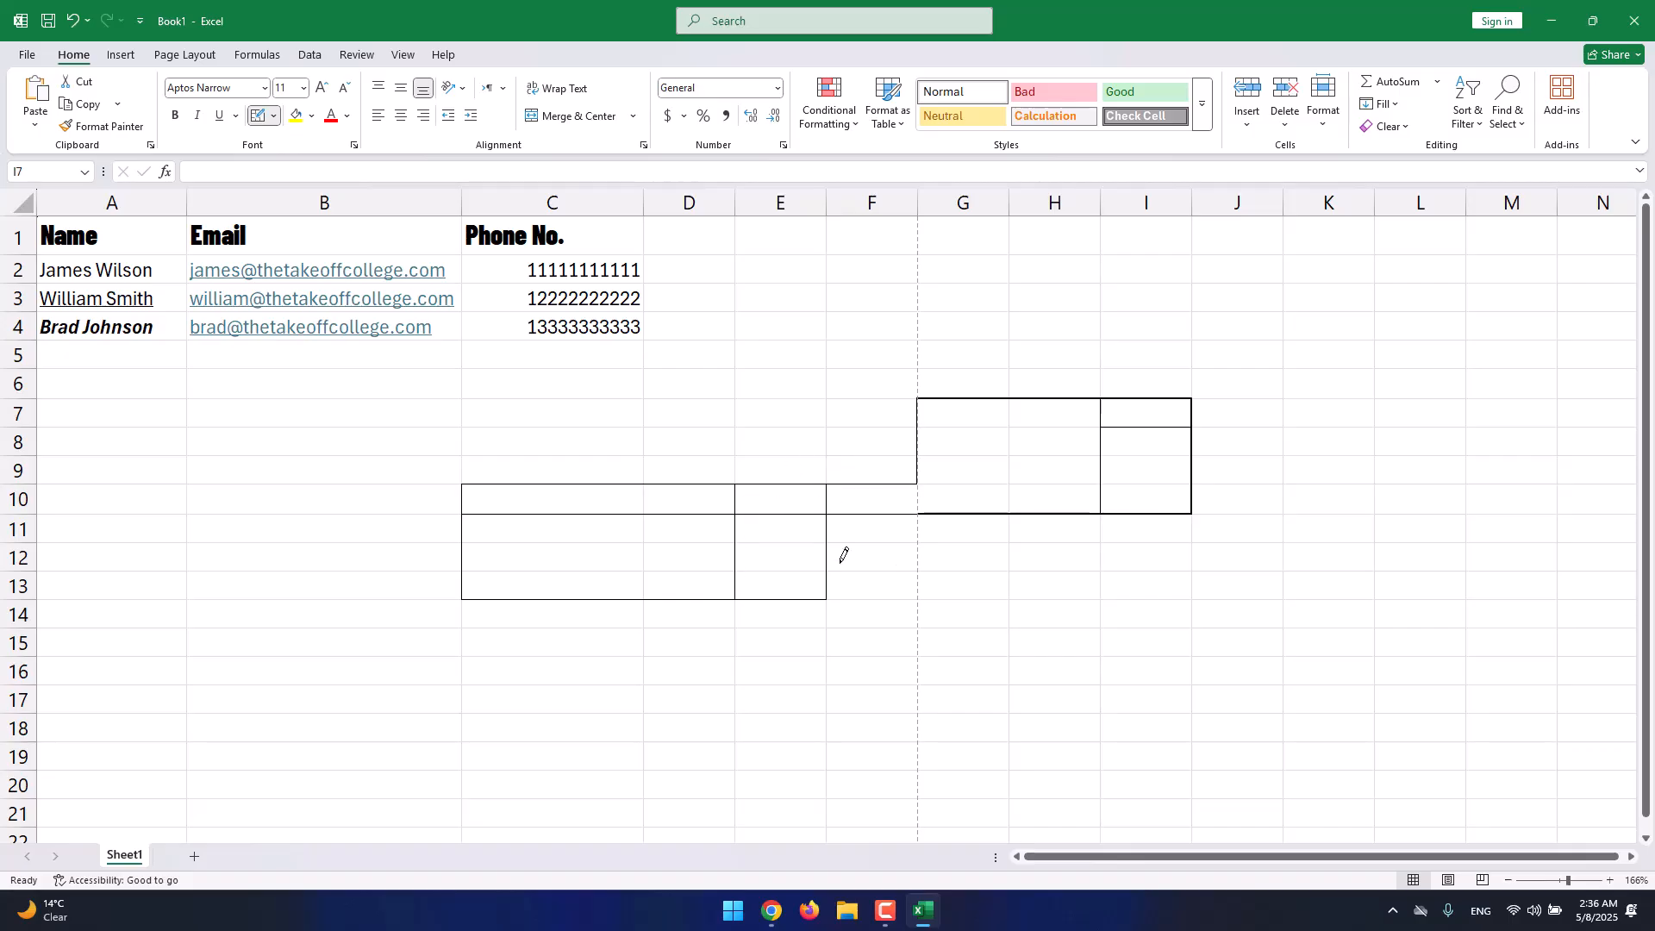
Use Draw Border Grid to cover G12:J17 with a full border grid.
{"action": "left_click", "coordinate": [274, 116]}
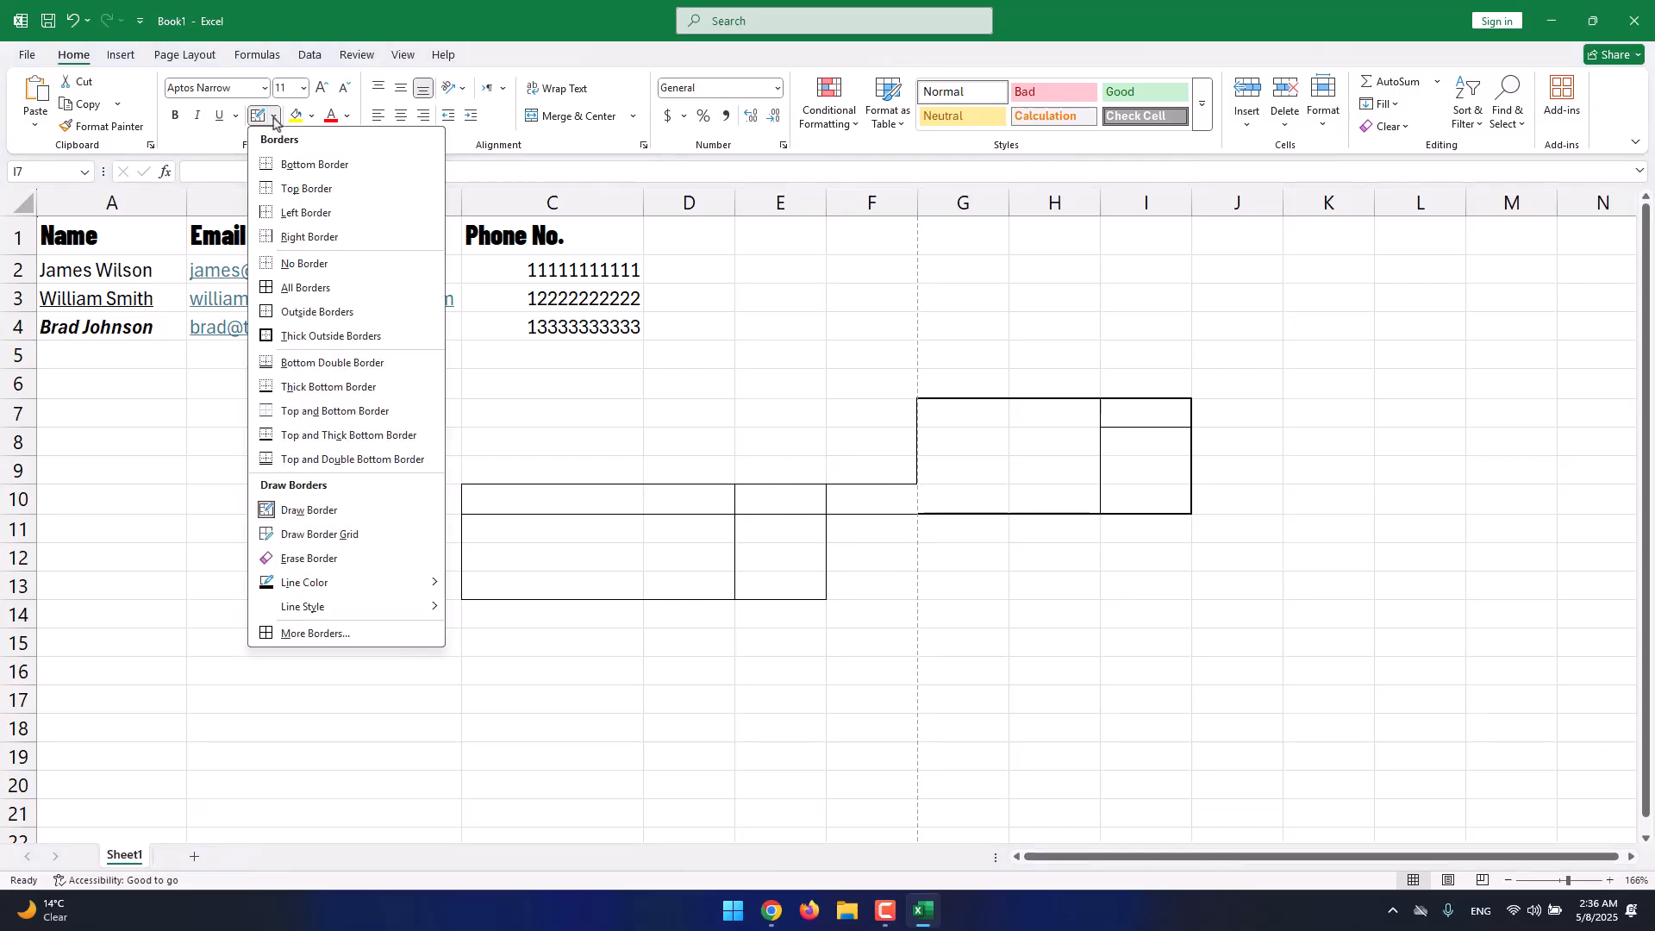
{"action": "left_click", "coordinate": [340, 538]}
{"action": "mouse_move", "coordinate": [994, 702]}
{"action": "left_mouse_down"}
{"action": "mouse_move", "coordinate": [890, 621]}
{"action": "mouse_move", "coordinate": [1201, 651]}
{"action": "mouse_move", "coordinate": [1241, 603]}
{"action": "mouse_move", "coordinate": [1241, 551]}
{"action": "left_mouse_up"}
{"action": "mouse_move", "coordinate": [1224, 607]}
{"action": "left_mouse_down"}
{"action": "mouse_move", "coordinate": [1201, 610]}
{"action": "mouse_move", "coordinate": [1290, 535]}
{"action": "mouse_move", "coordinate": [1211, 605]}
{"action": "mouse_move", "coordinate": [1217, 552]}
{"action": "left_mouse_up"}
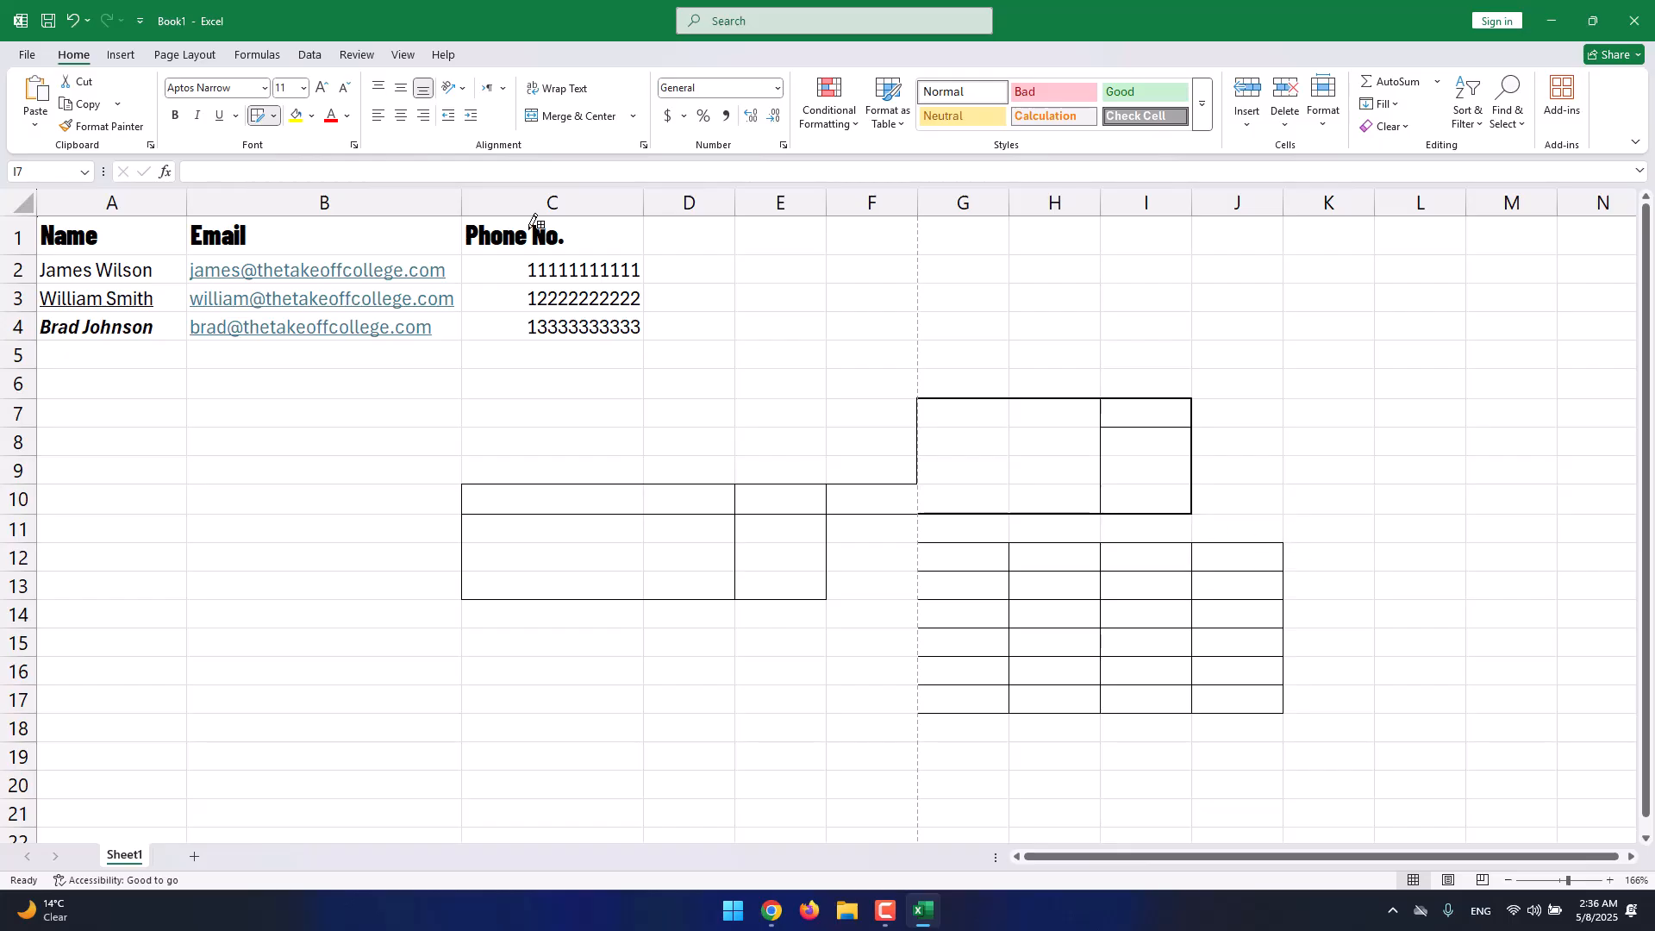
{"action": "left_click", "coordinate": [272, 117]}
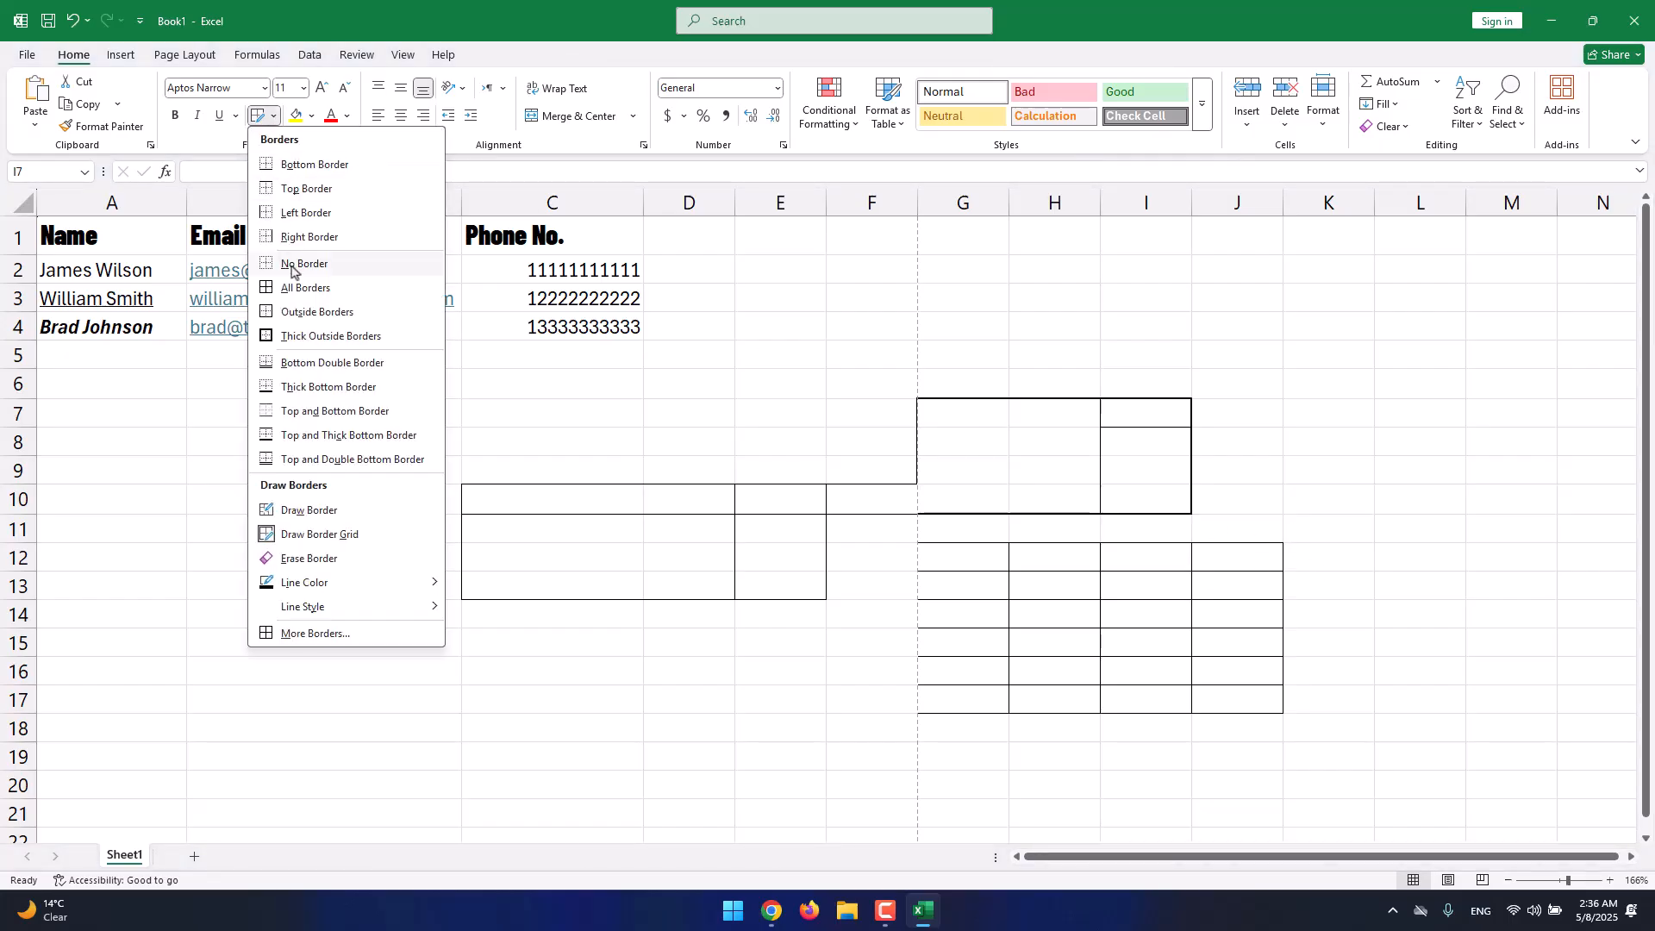
Erase the drawn border box and grid over C10:J19 using Erase Border.
{"action": "left_click", "coordinate": [308, 558]}
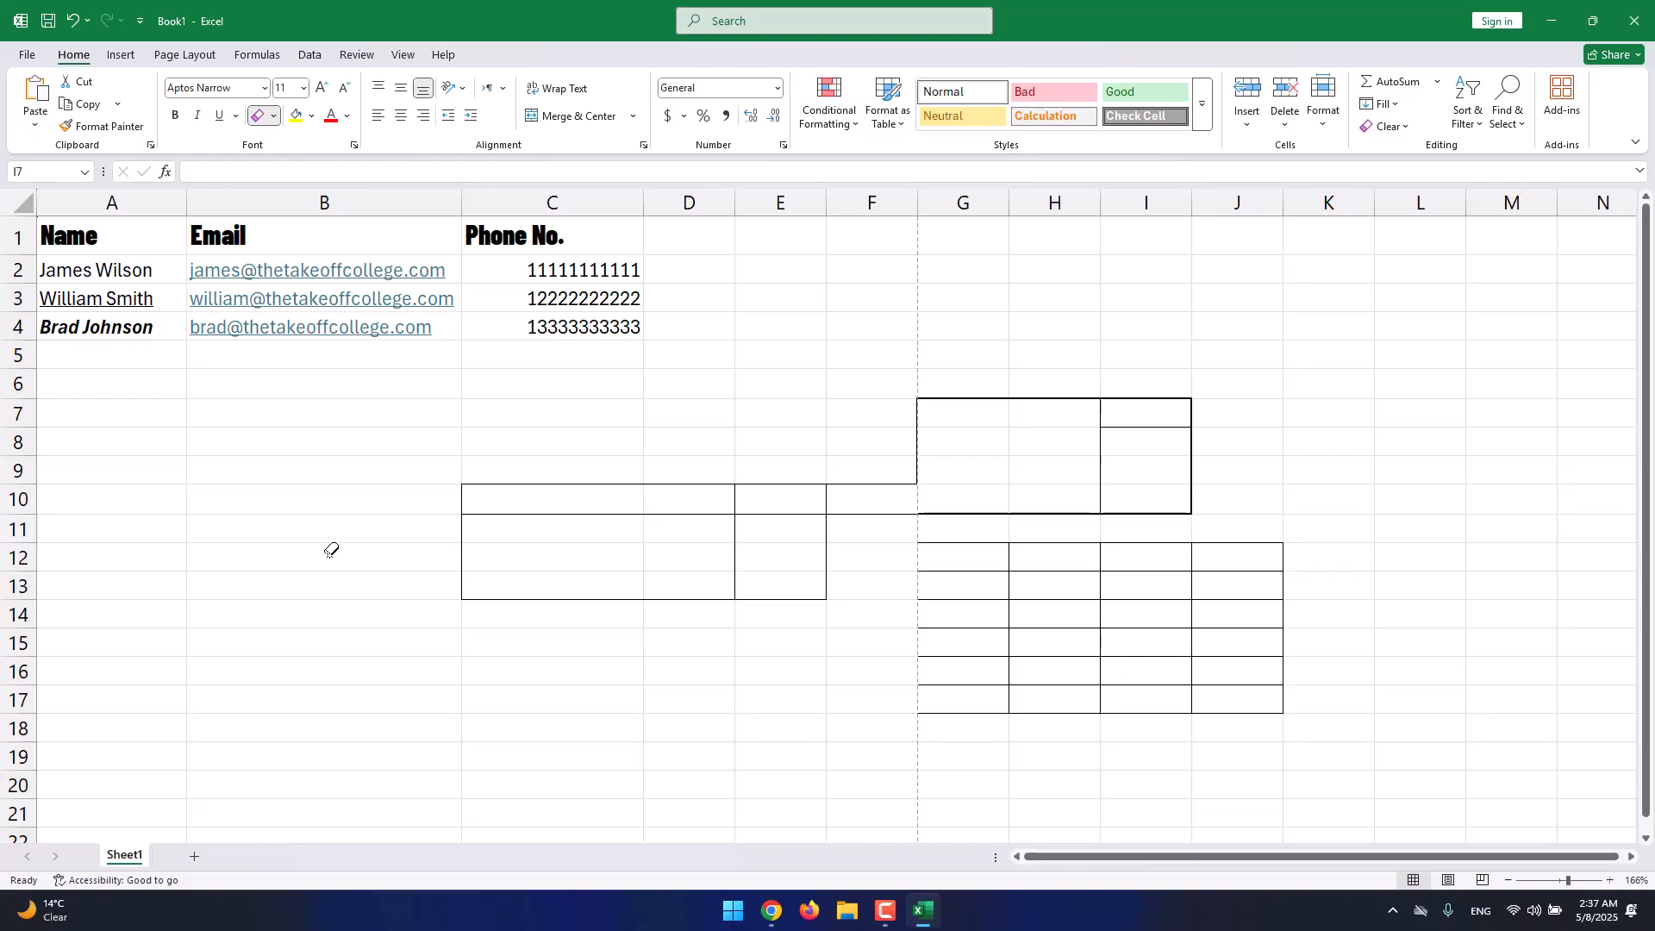
{"action": "left_click", "coordinate": [465, 512]}
{"action": "mouse_move", "coordinate": [561, 539]}
{"action": "left_mouse_down"}
{"action": "mouse_move", "coordinate": [566, 496]}
{"action": "mouse_move", "coordinate": [477, 485]}
{"action": "mouse_move", "coordinate": [518, 484]}
{"action": "mouse_move", "coordinate": [475, 633]}
{"action": "left_mouse_up"}
{"action": "mouse_move", "coordinate": [646, 609]}
{"action": "left_mouse_down"}
{"action": "mouse_move", "coordinate": [706, 598]}
{"action": "mouse_move", "coordinate": [798, 489]}
{"action": "mouse_move", "coordinate": [901, 476]}
{"action": "left_mouse_up"}
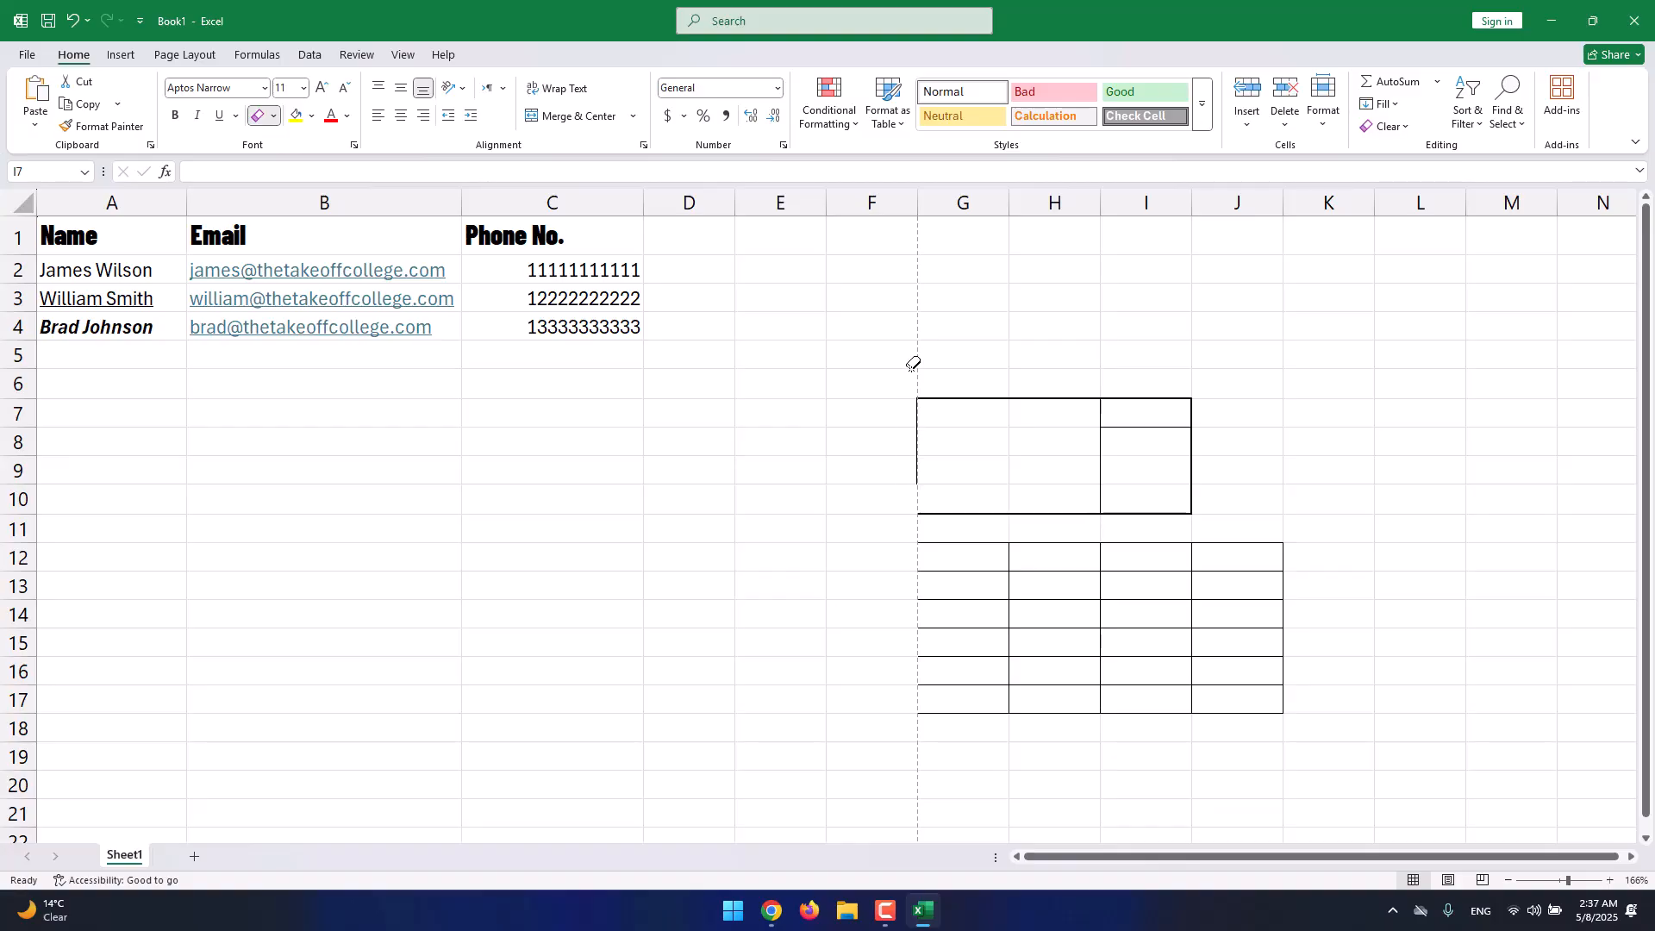
{"action": "mouse_move", "coordinate": [912, 362]}
{"action": "left_mouse_down"}
{"action": "mouse_move", "coordinate": [1115, 613]}
{"action": "mouse_move", "coordinate": [1260, 743]}
{"action": "left_mouse_up"}
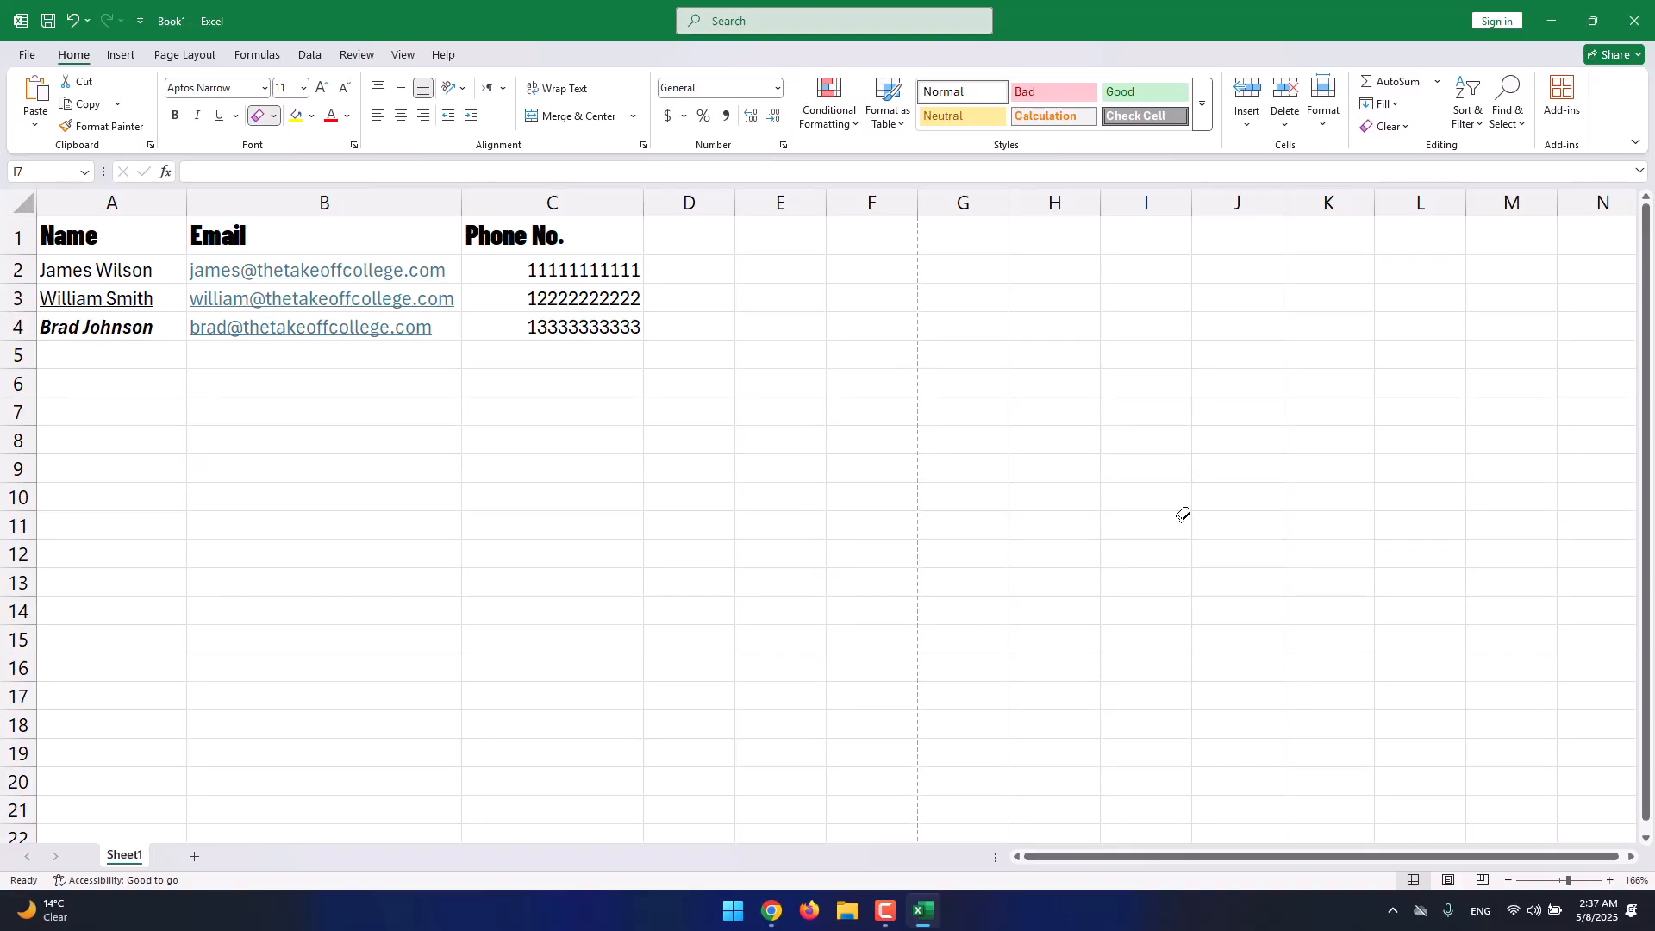
{"action": "left_click", "coordinate": [273, 116]}
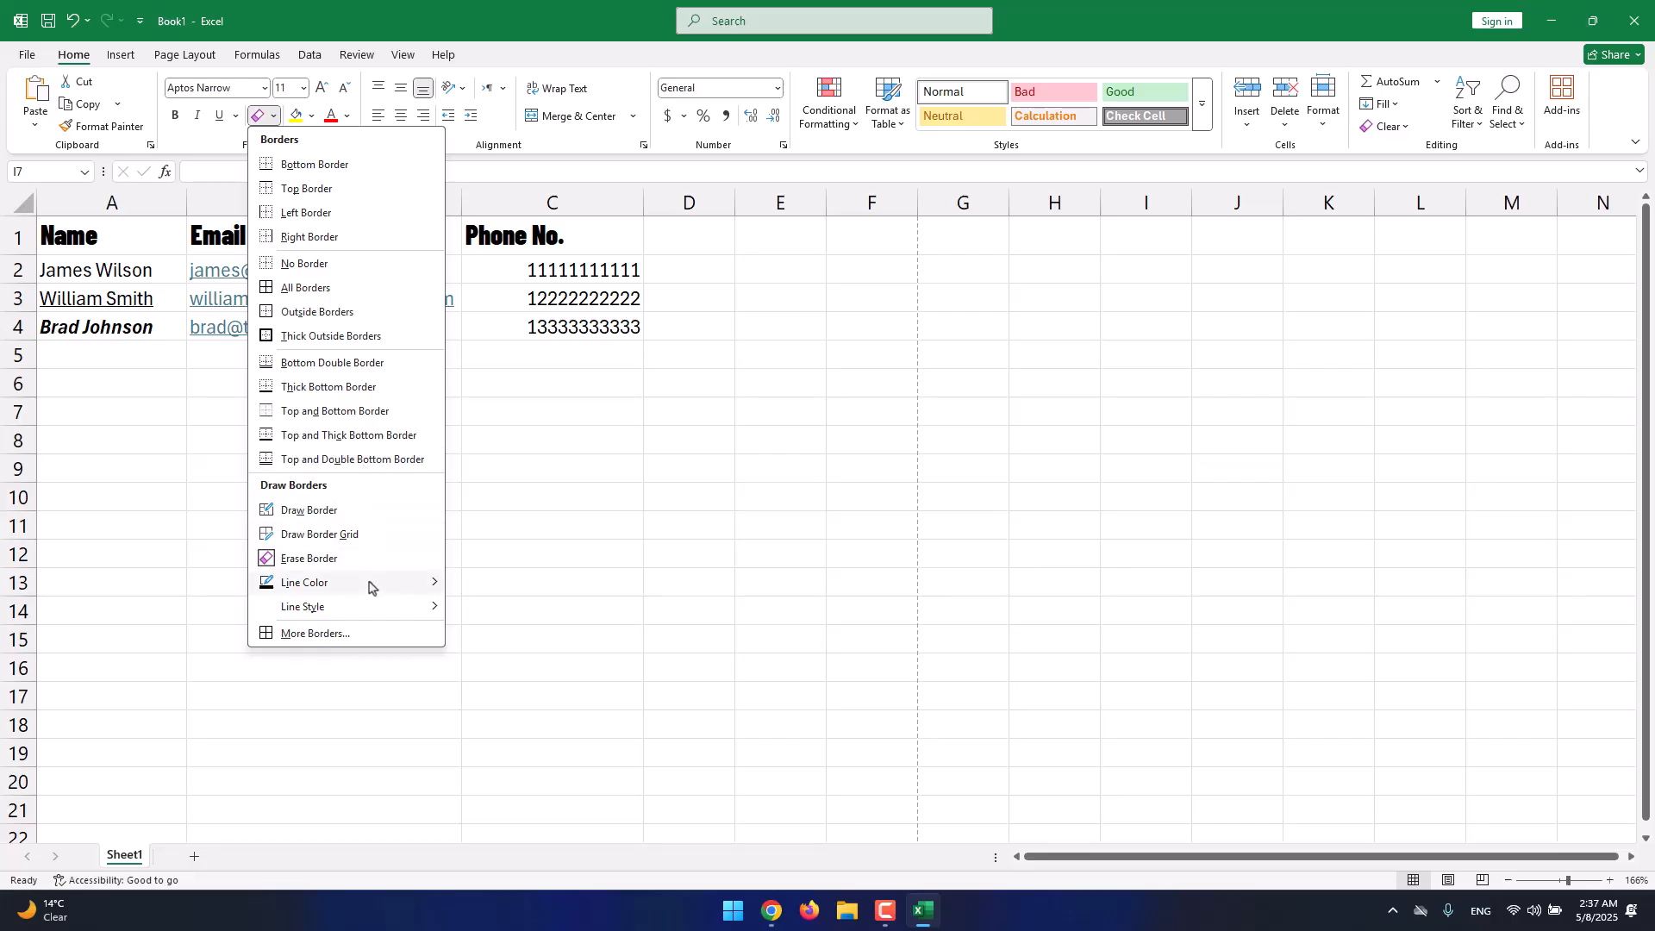
{"action": "mouse_move", "coordinate": [371, 586]}
{"action": "left_click", "coordinate": [311, 117]}
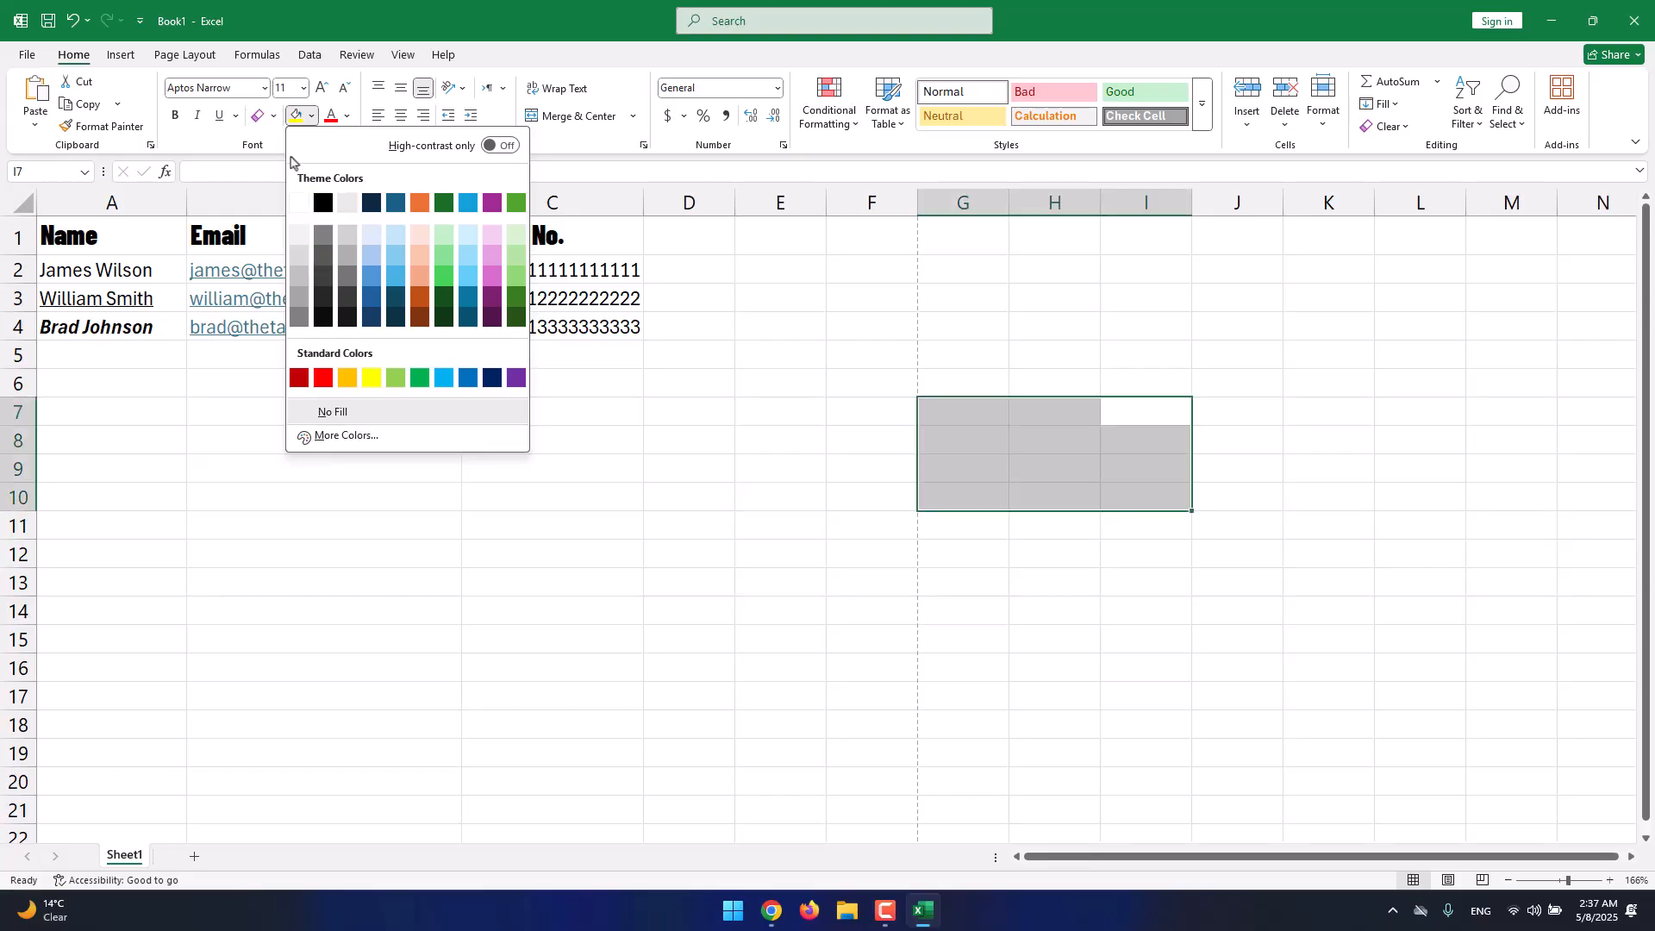
Fill cell A4 yellow, then change its fill to the light gray theme swatch.
{"action": "left_click", "coordinate": [217, 343]}
{"action": "left_click", "coordinate": [181, 422]}
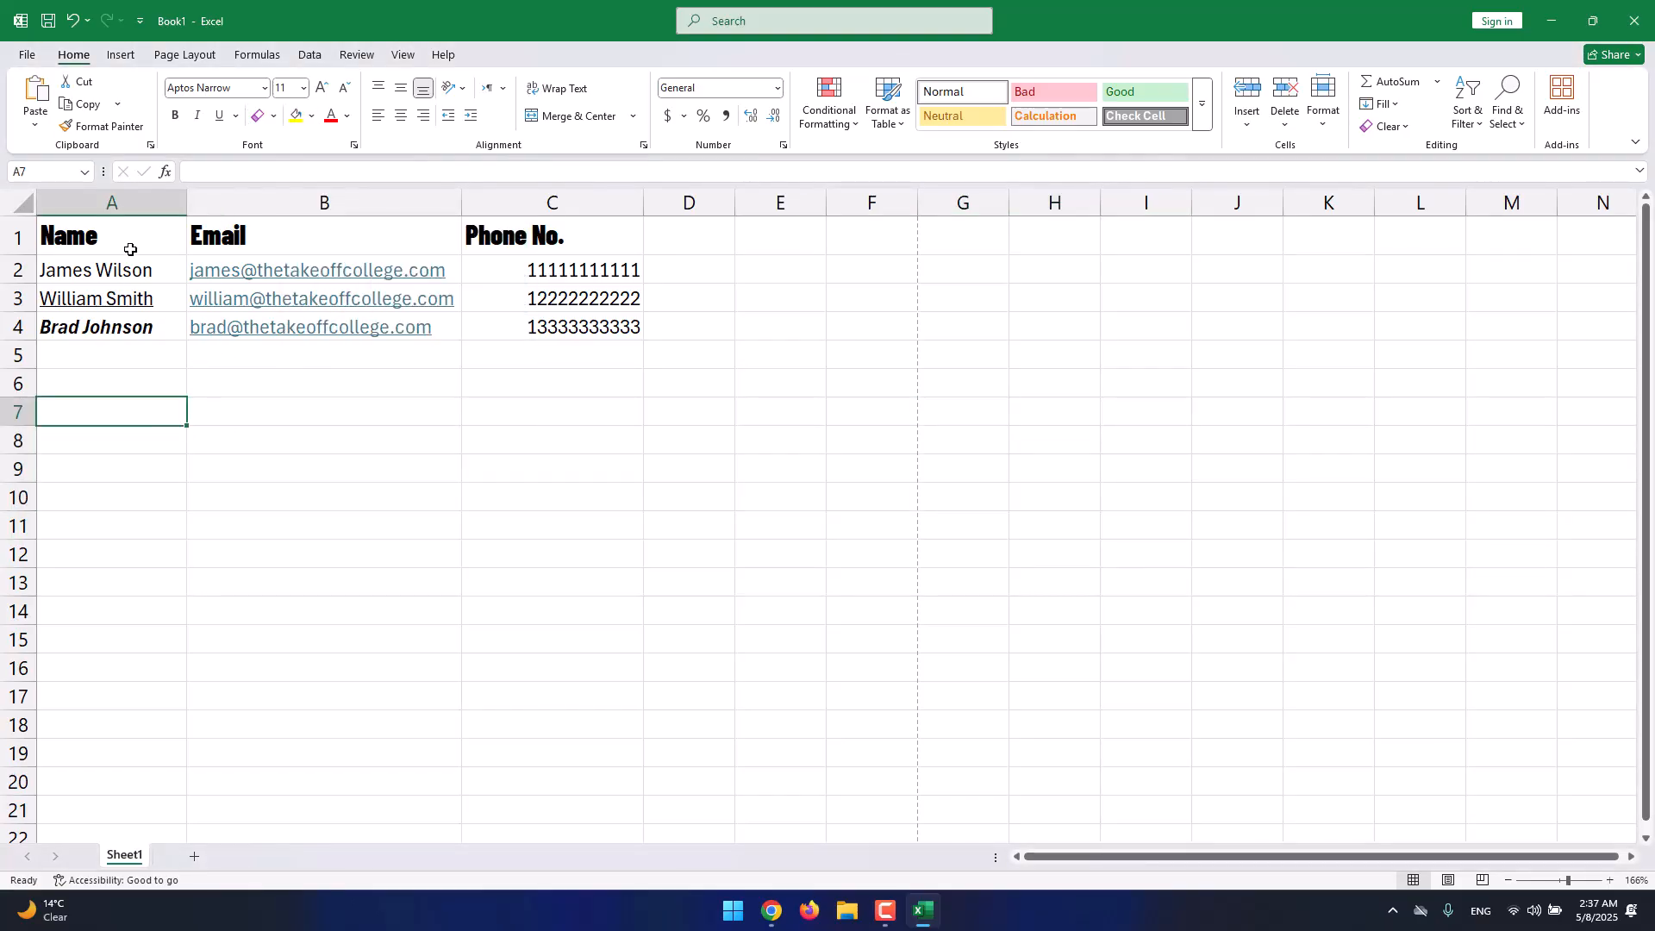
{"action": "left_click", "coordinate": [123, 330]}
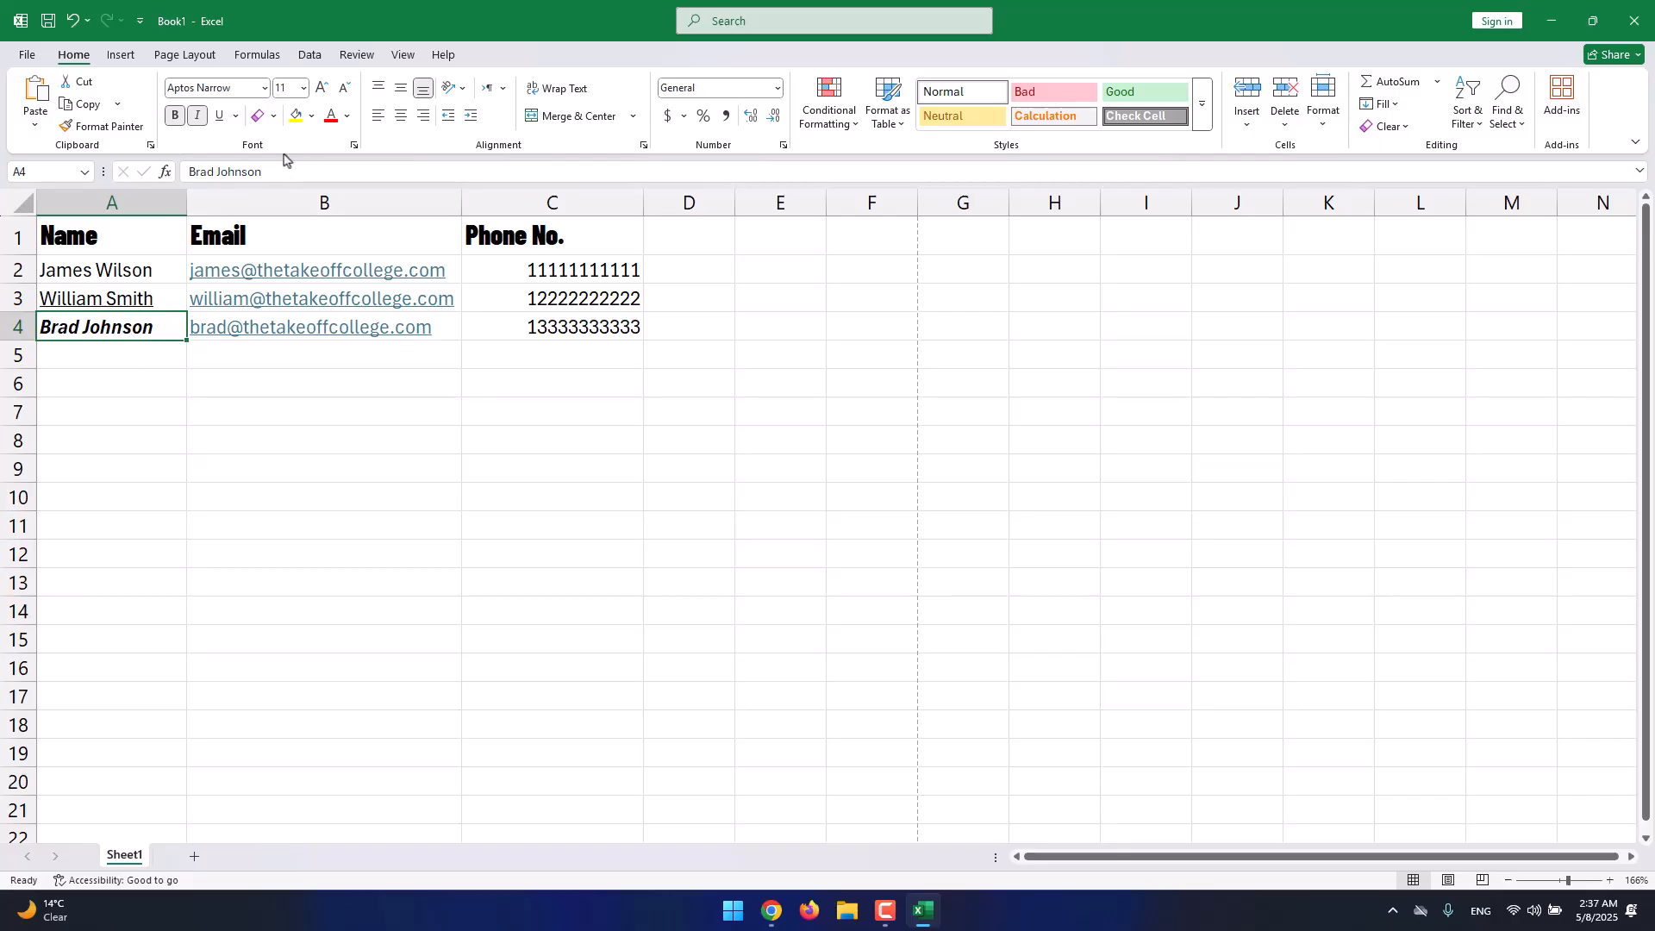
{"action": "left_click", "coordinate": [301, 125]}
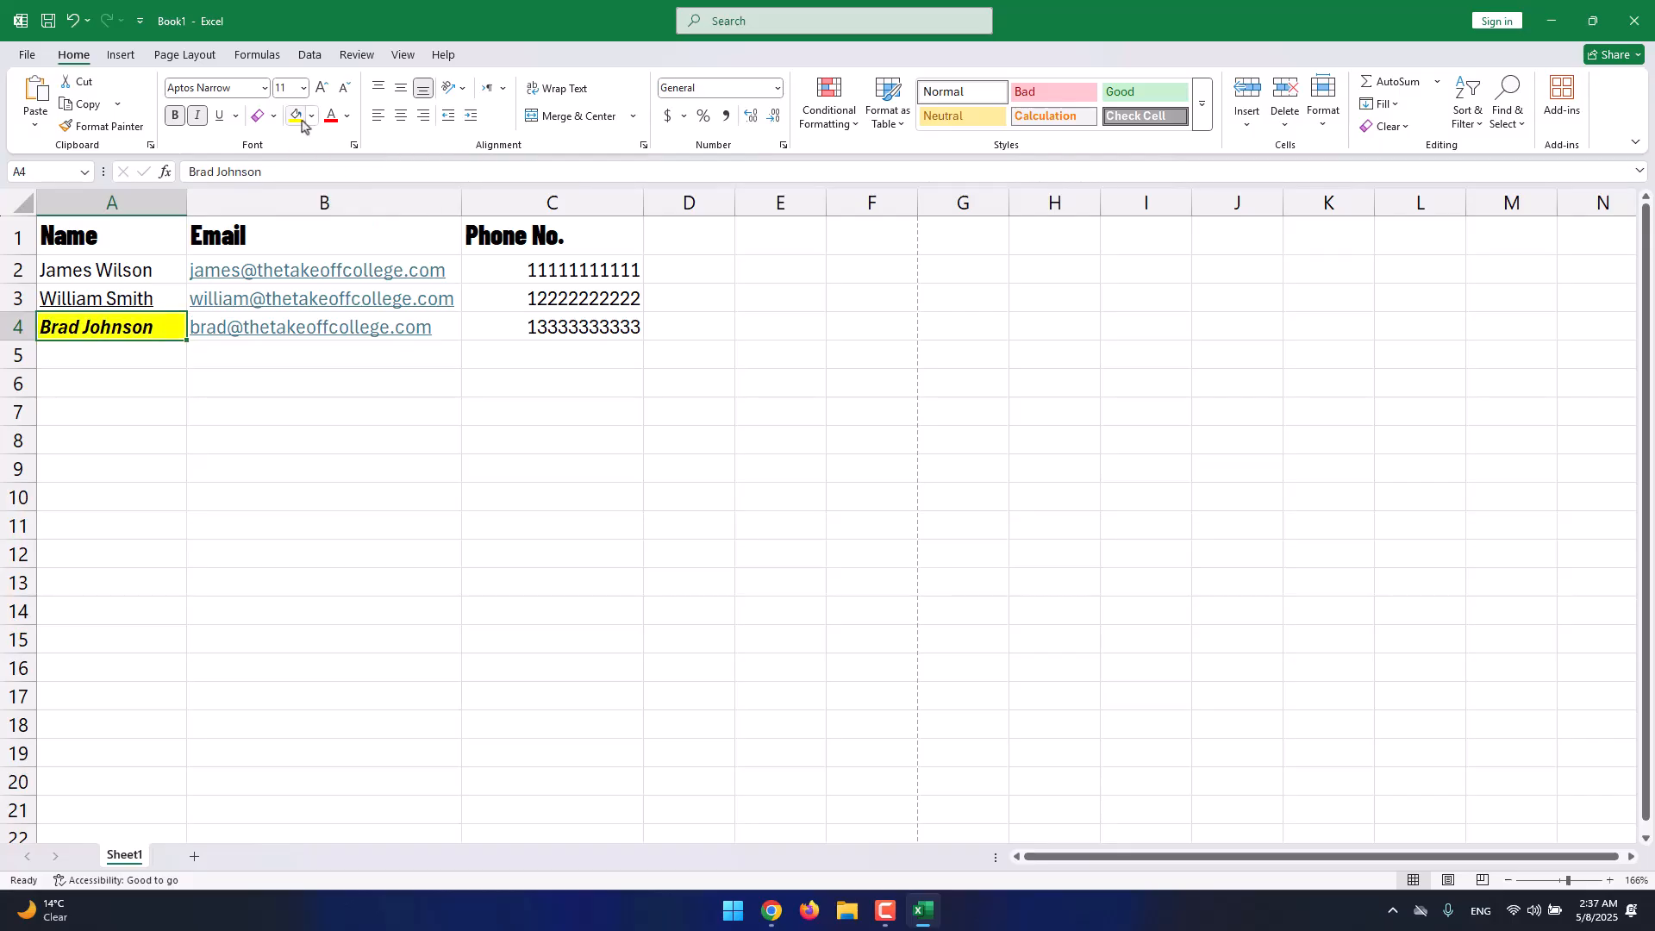
{"action": "left_click", "coordinate": [312, 116]}
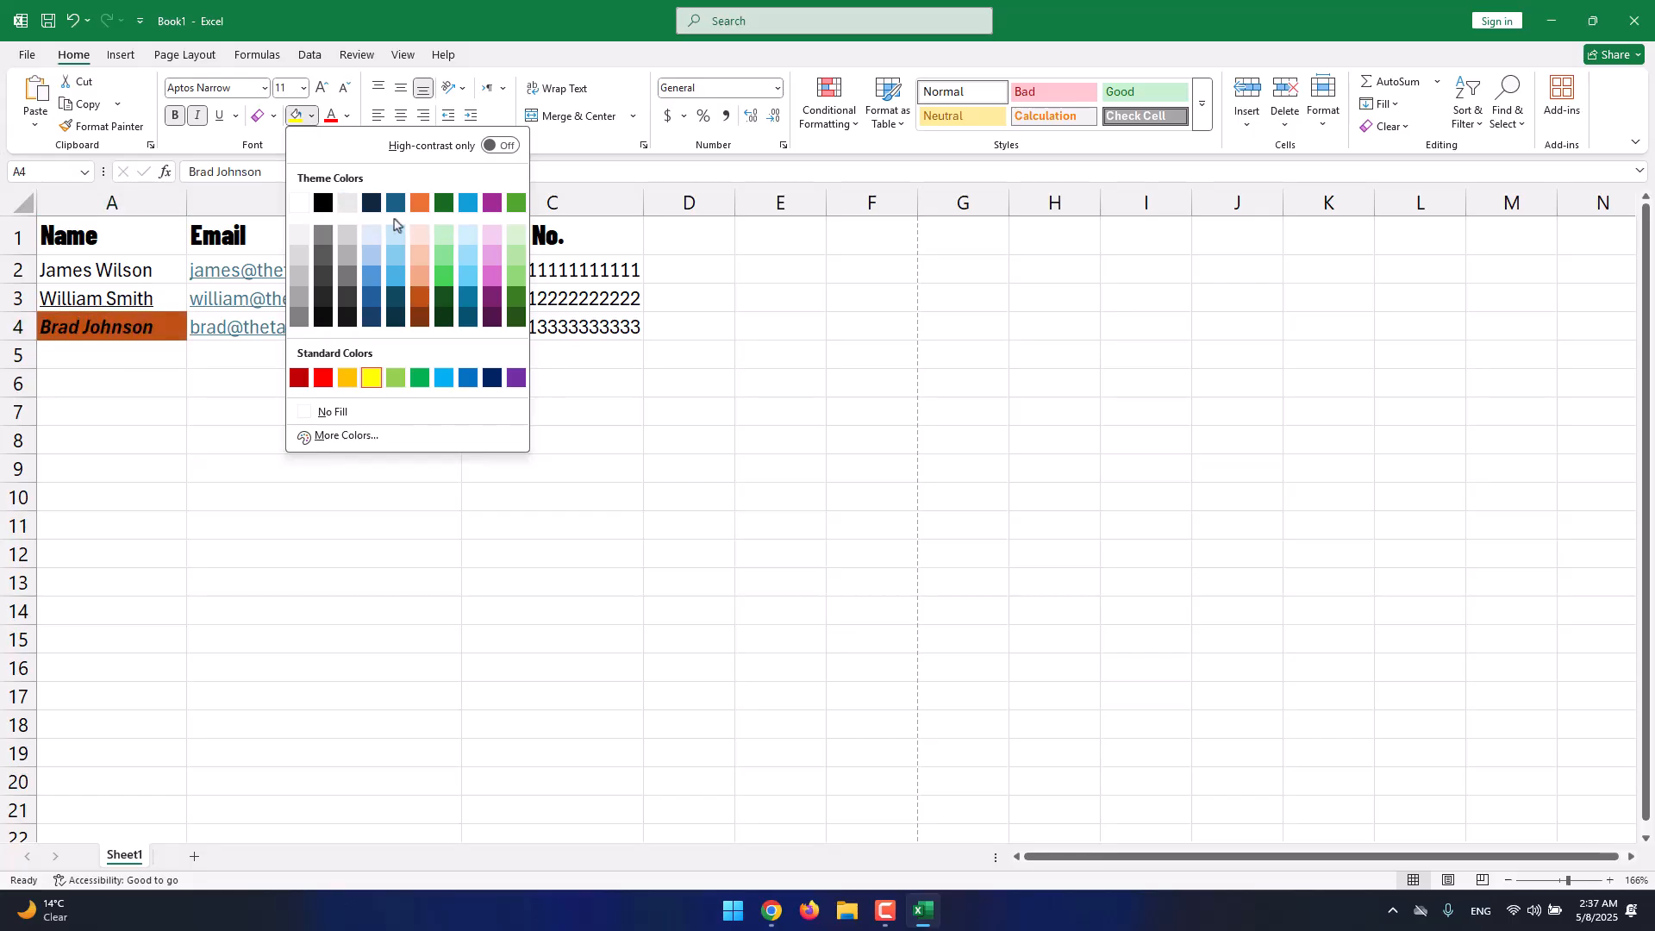
{"action": "left_click", "coordinate": [349, 211]}
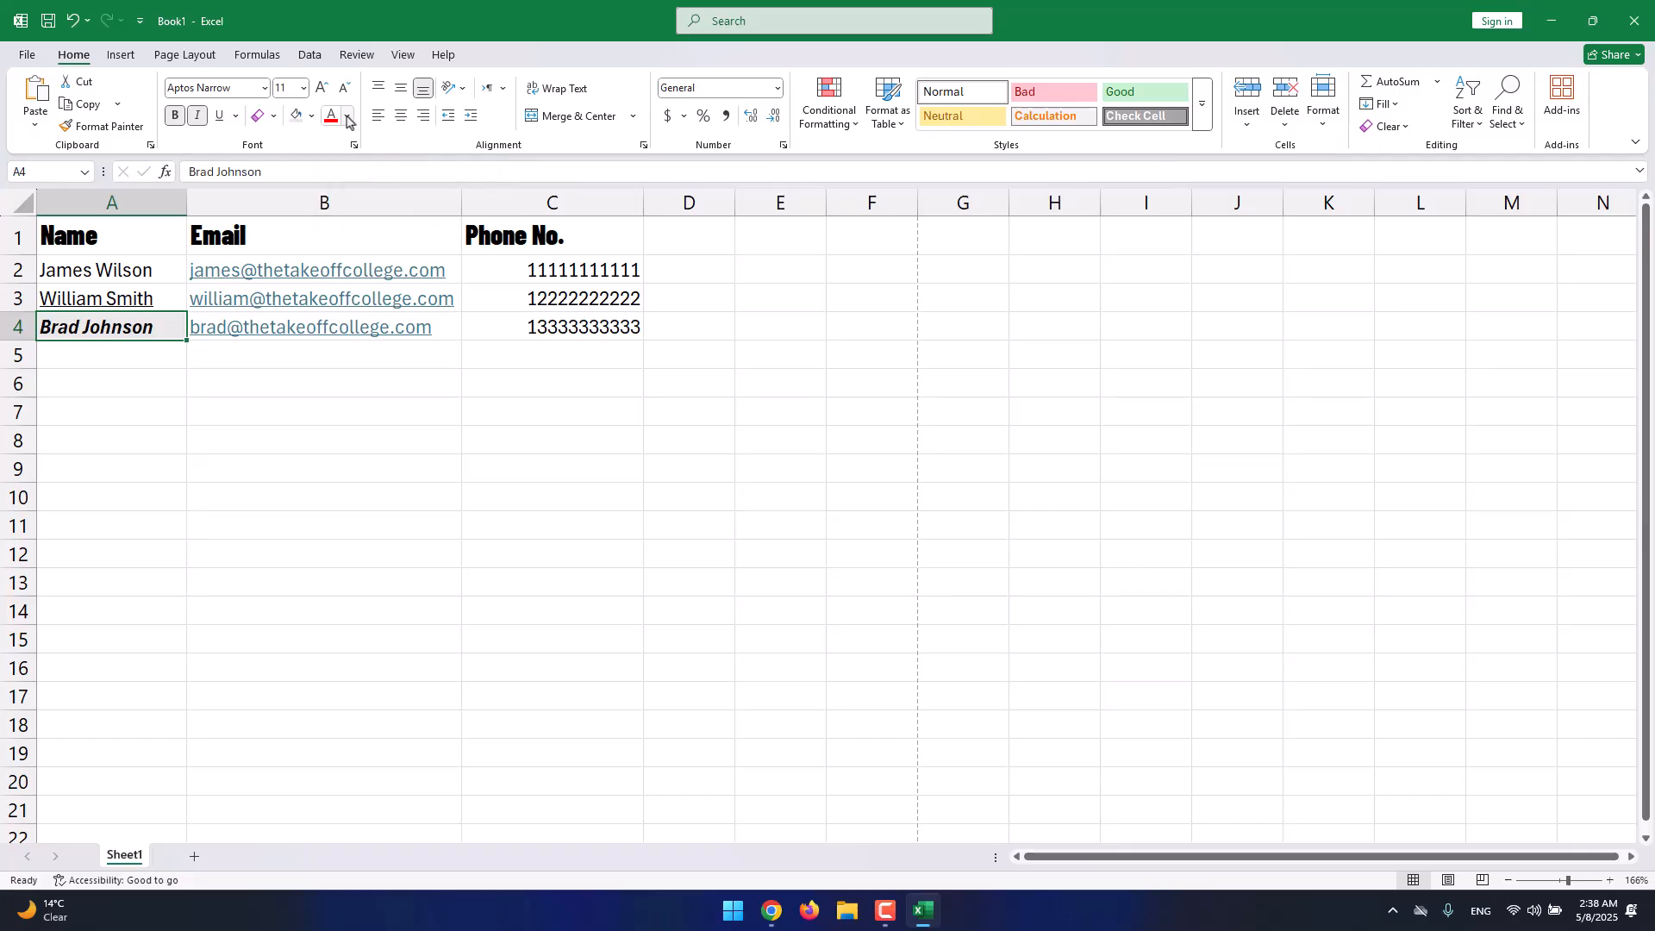
Make the first contact's name in A2 purple with Font Color.
{"action": "left_click", "coordinate": [95, 273]}
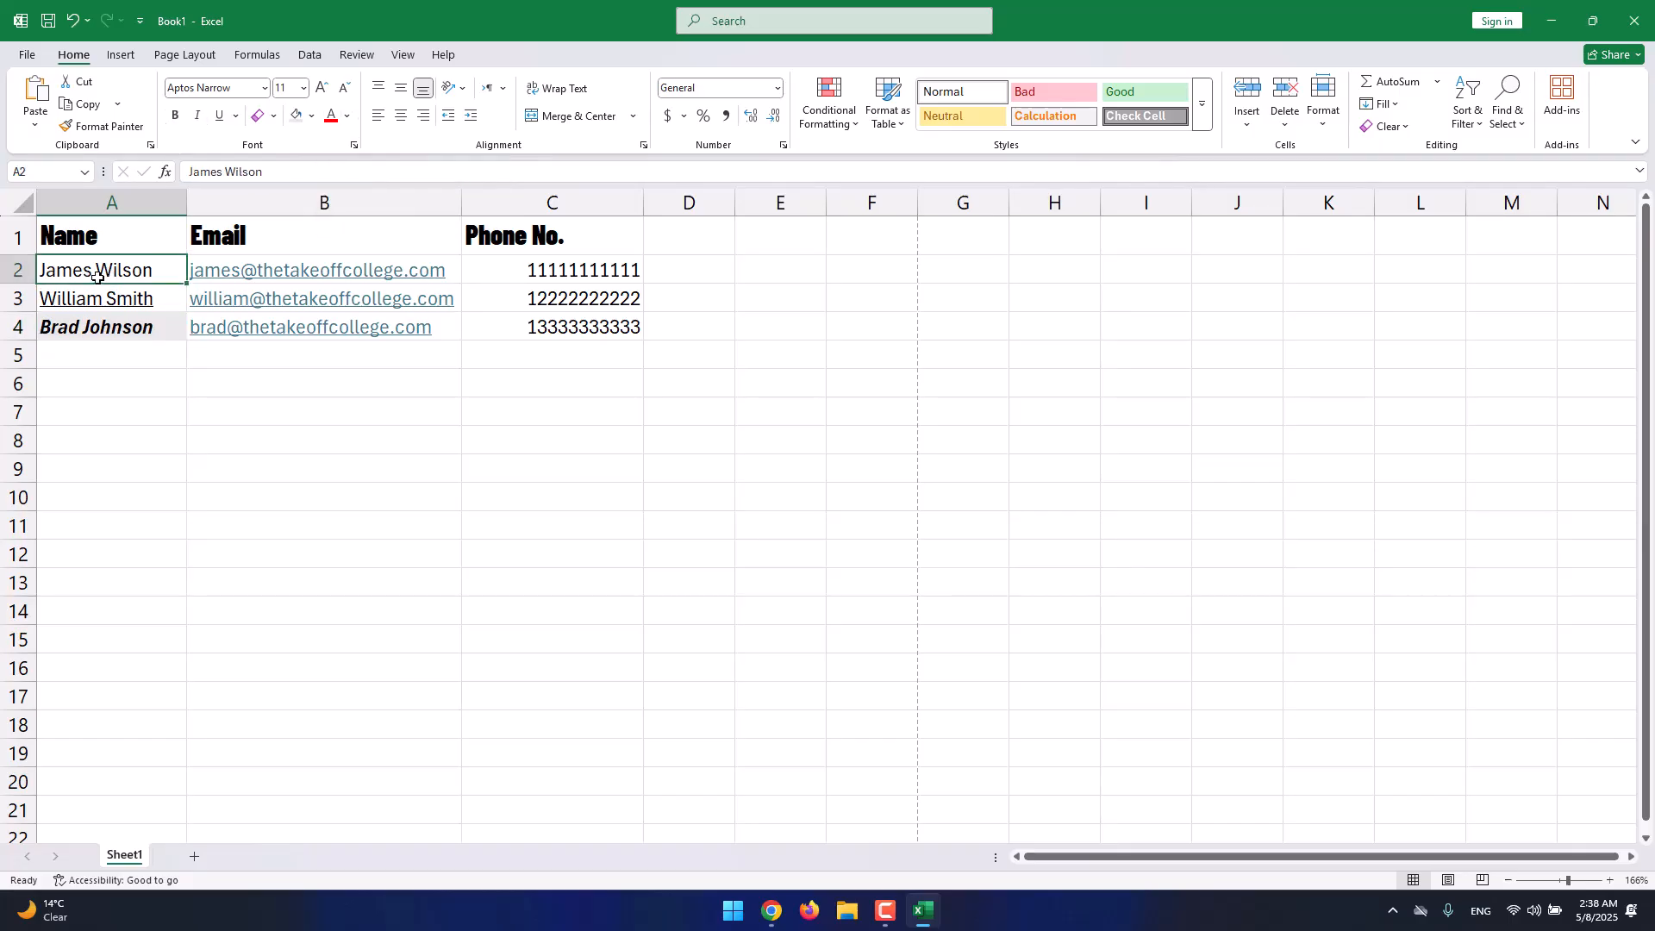
{"action": "left_click", "coordinate": [348, 115]}
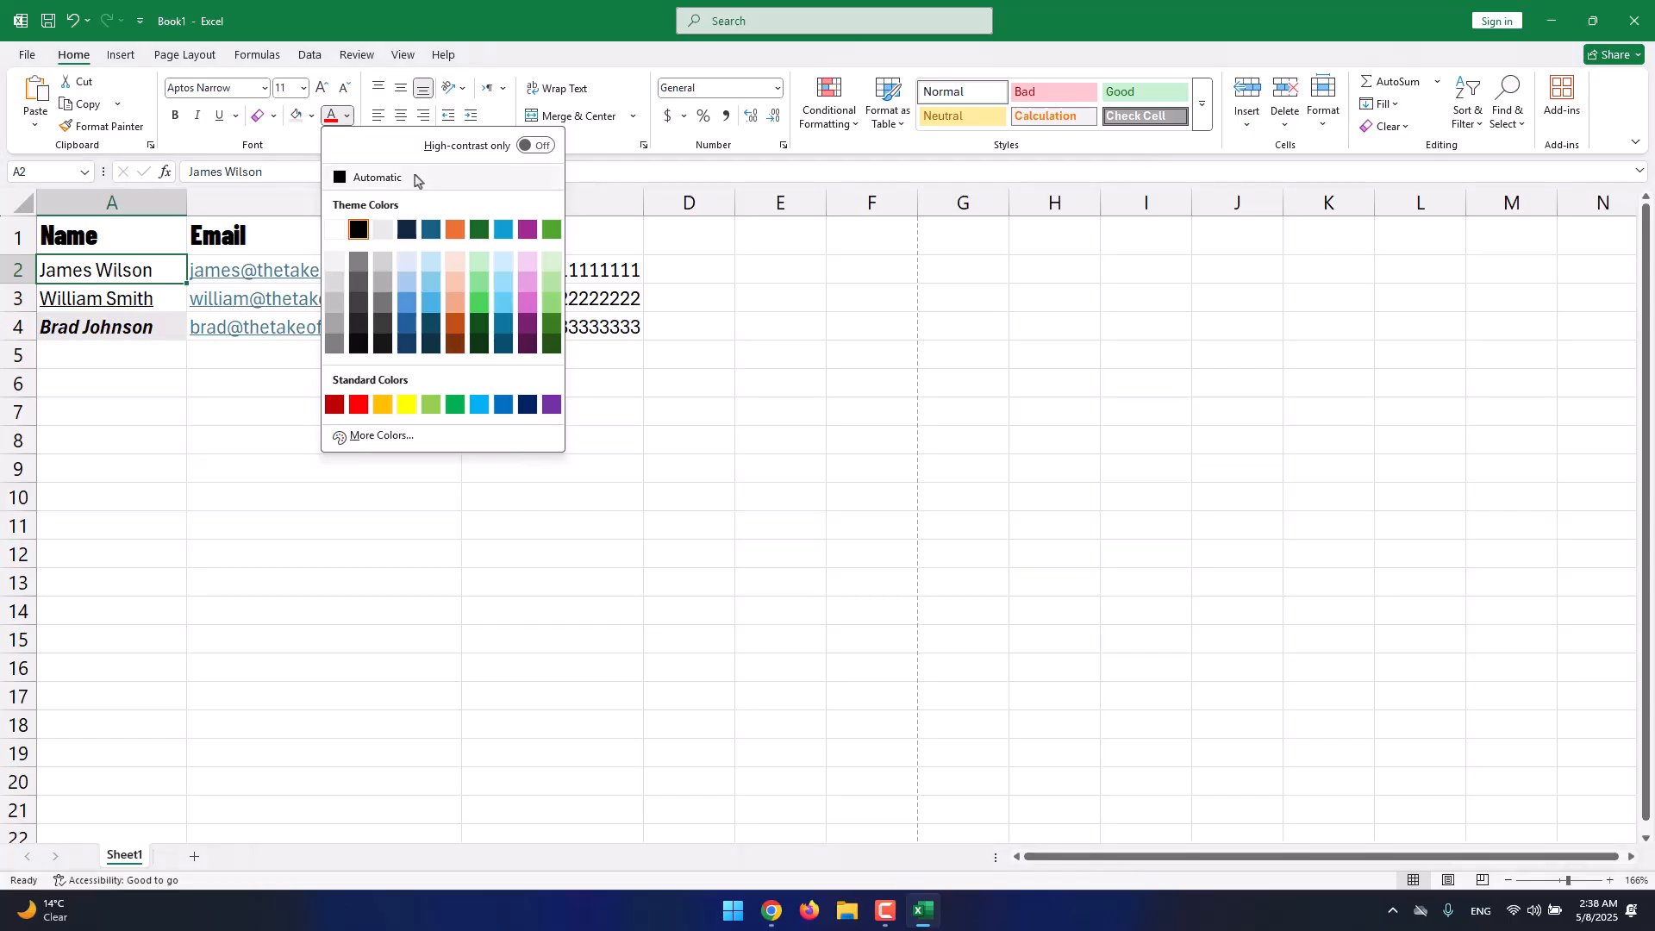
{"action": "left_click", "coordinate": [525, 325]}
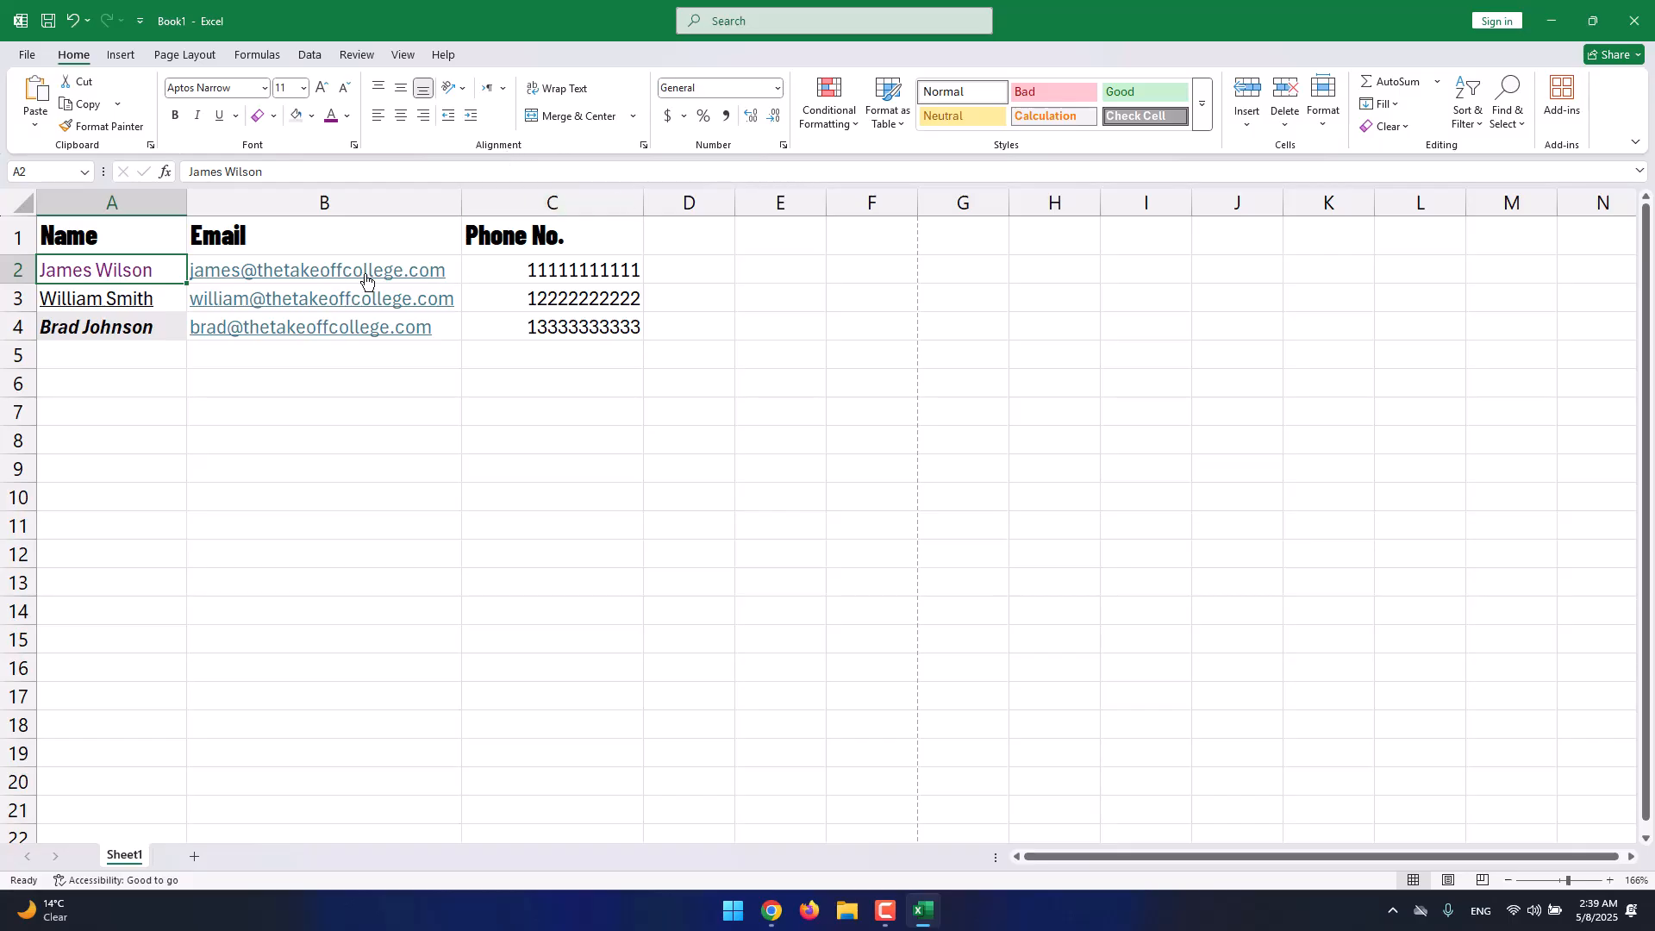
Zoom the sheet in to 196% and click around the table cells.
{"action": "left_click", "coordinate": [77, 237]}
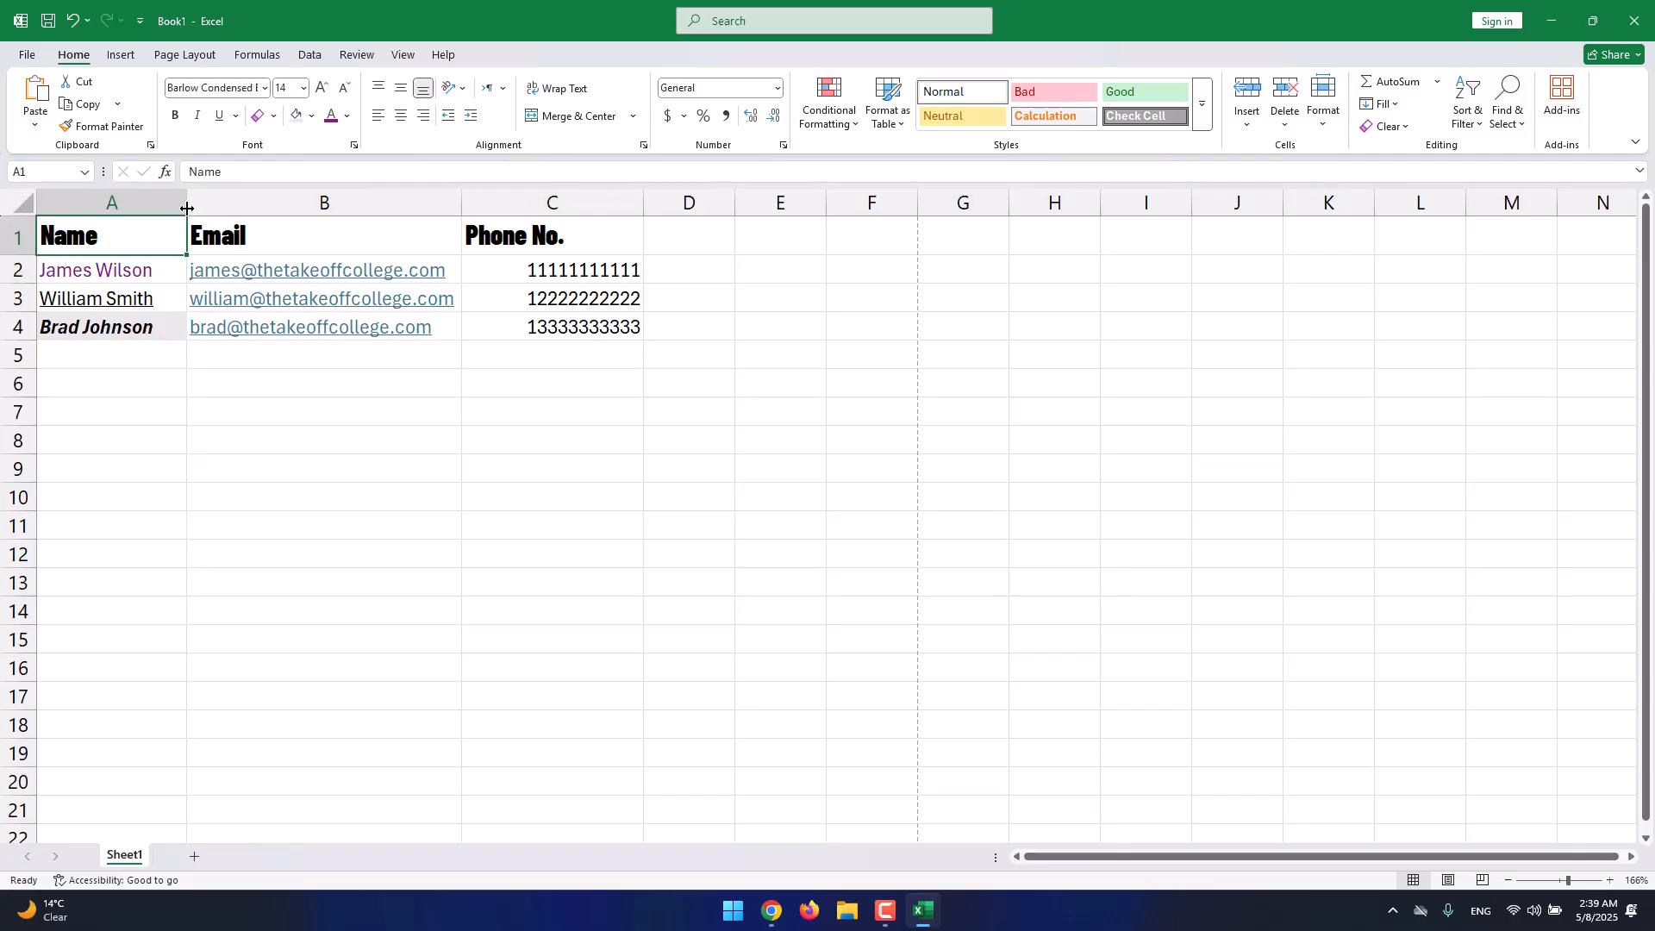
{"action": "left_click", "coordinate": [1573, 881]}
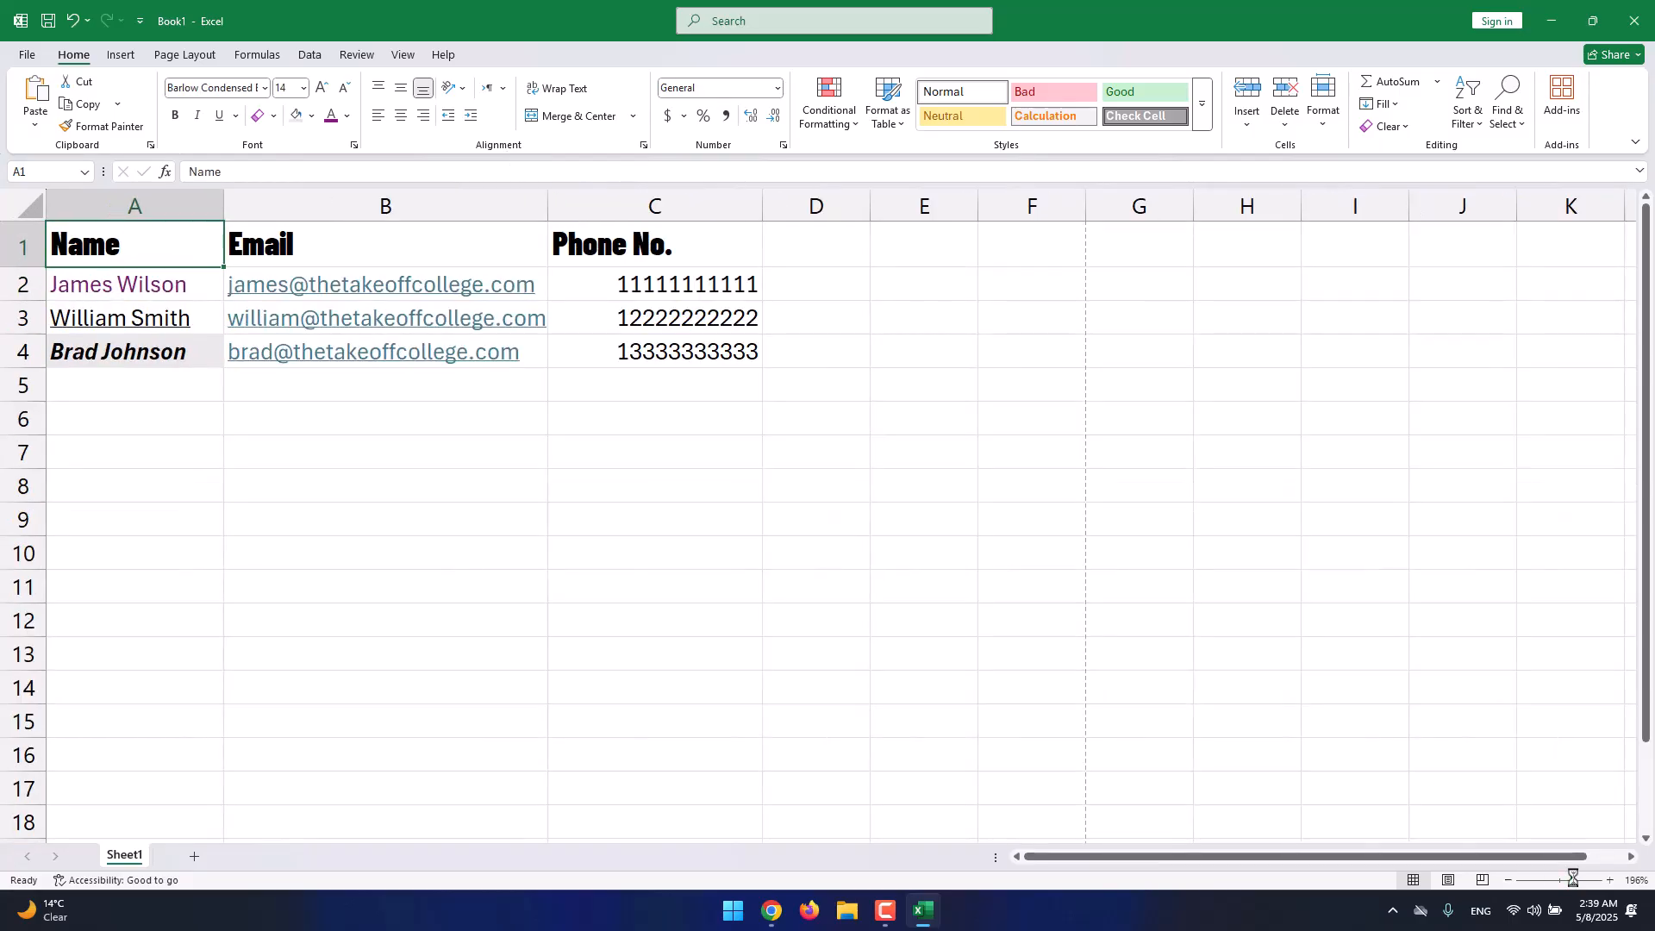
{"action": "left_click", "coordinate": [751, 358]}
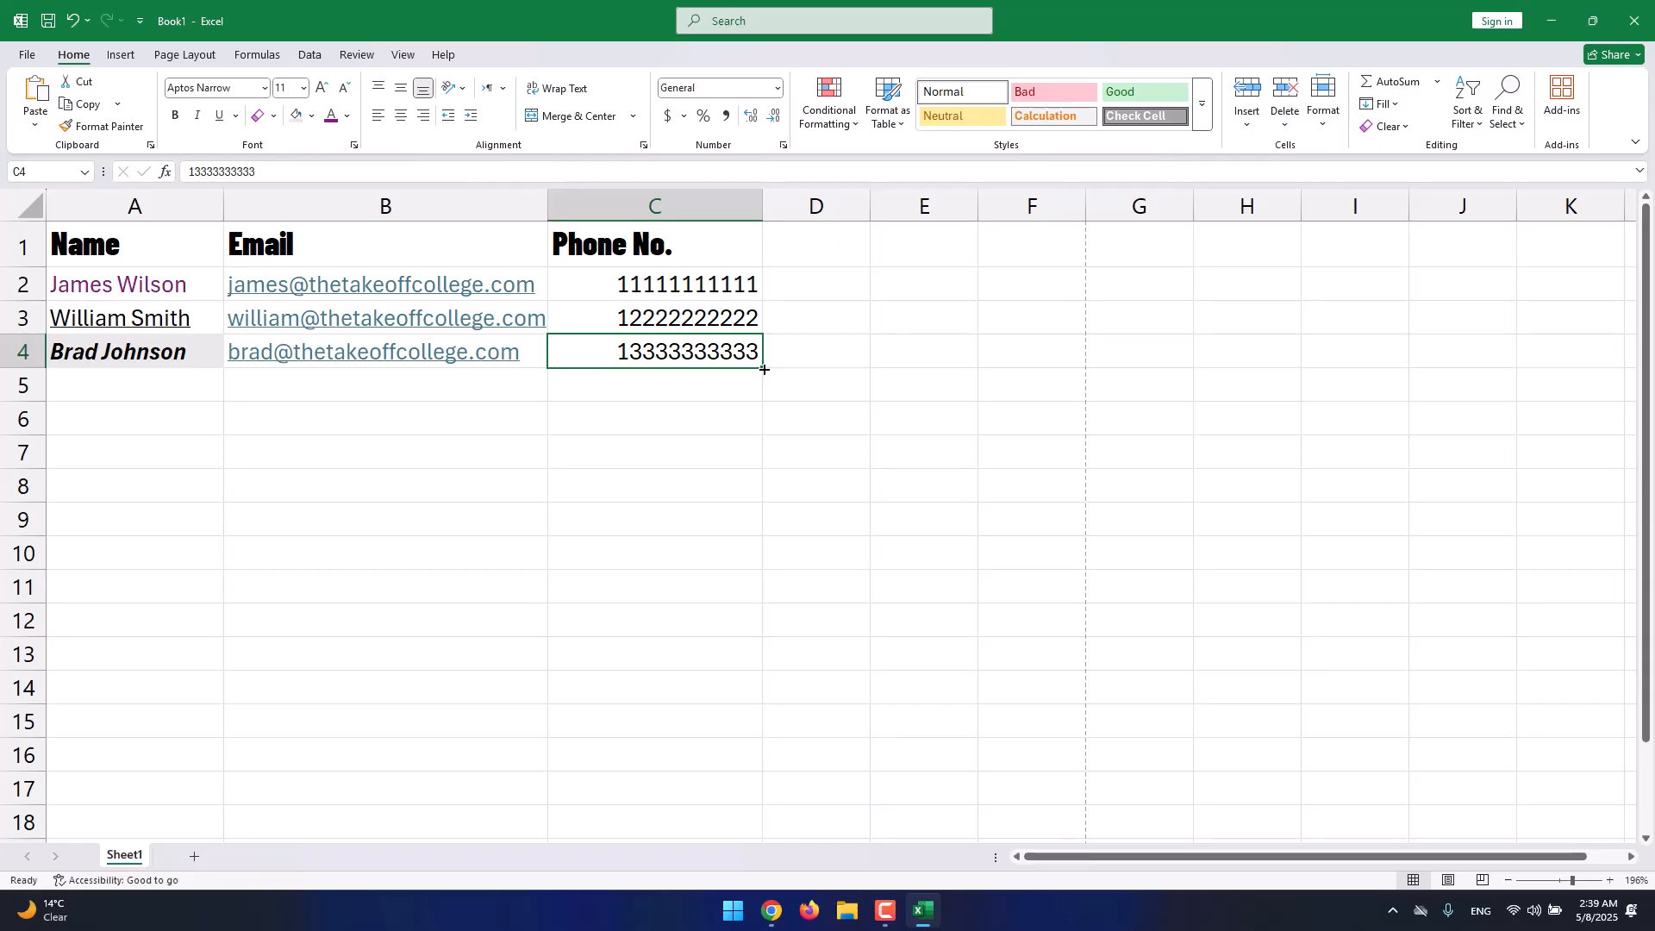
{"action": "mouse_move", "coordinate": [764, 369]}
{"action": "left_mouse_down"}
{"action": "mouse_move", "coordinate": [780, 377]}
{"action": "mouse_move", "coordinate": [762, 362]}
{"action": "left_mouse_up"}
{"action": "left_click", "coordinate": [767, 359]}
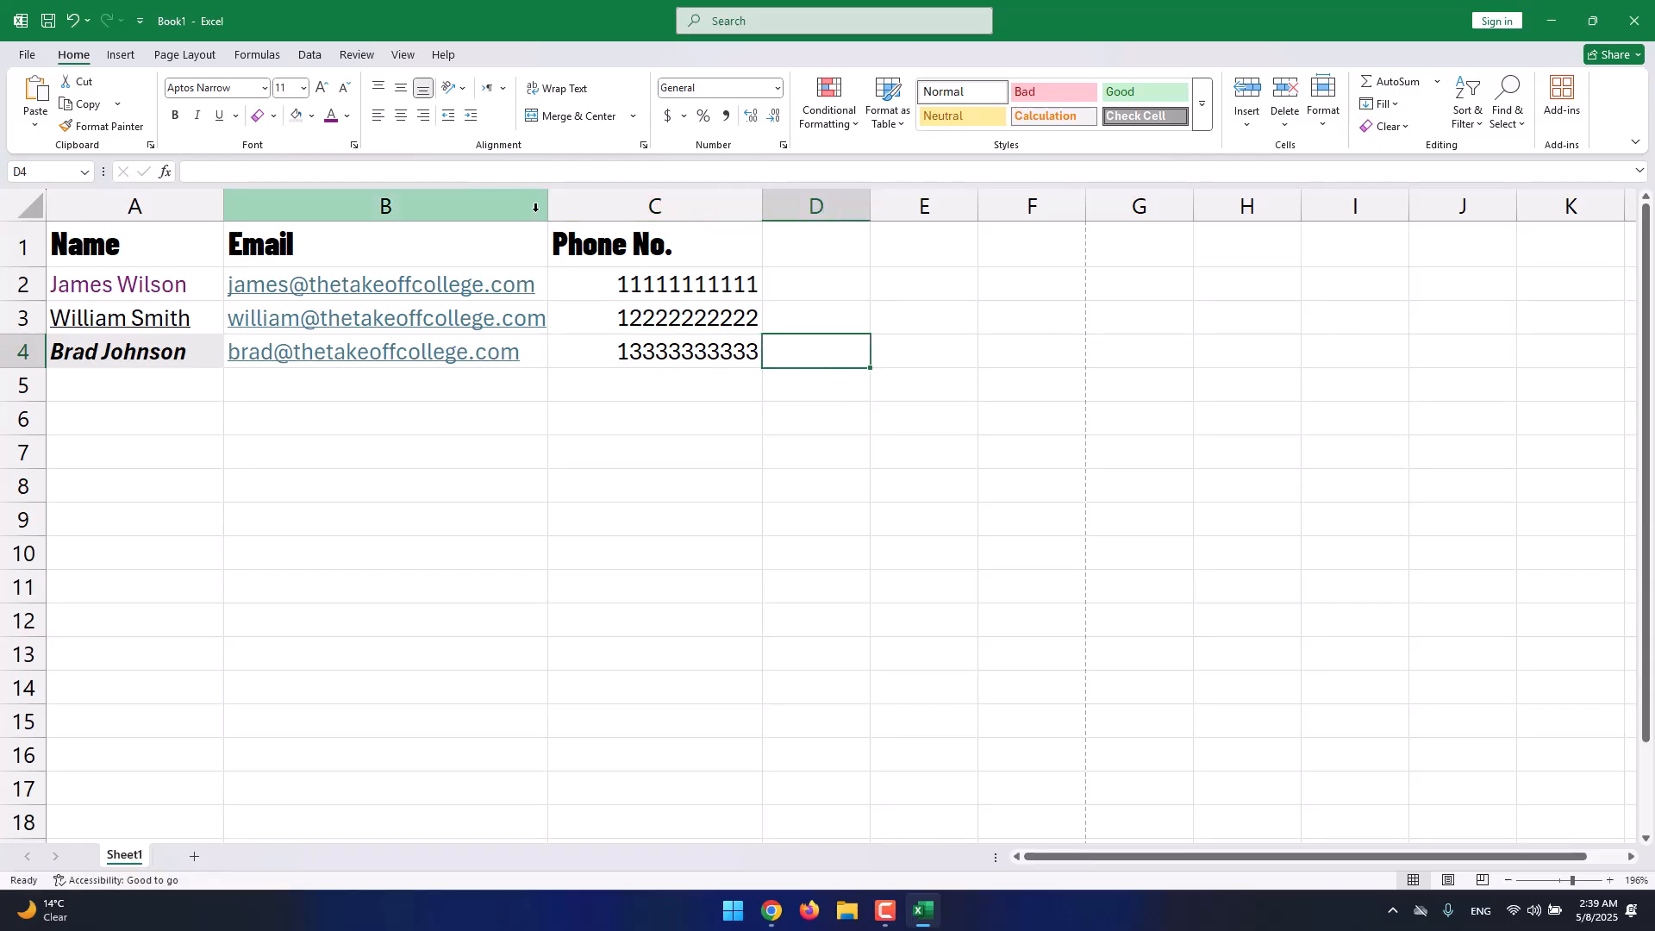
{"action": "left_click", "coordinate": [460, 242]}
{"action": "left_click", "coordinate": [203, 287]}
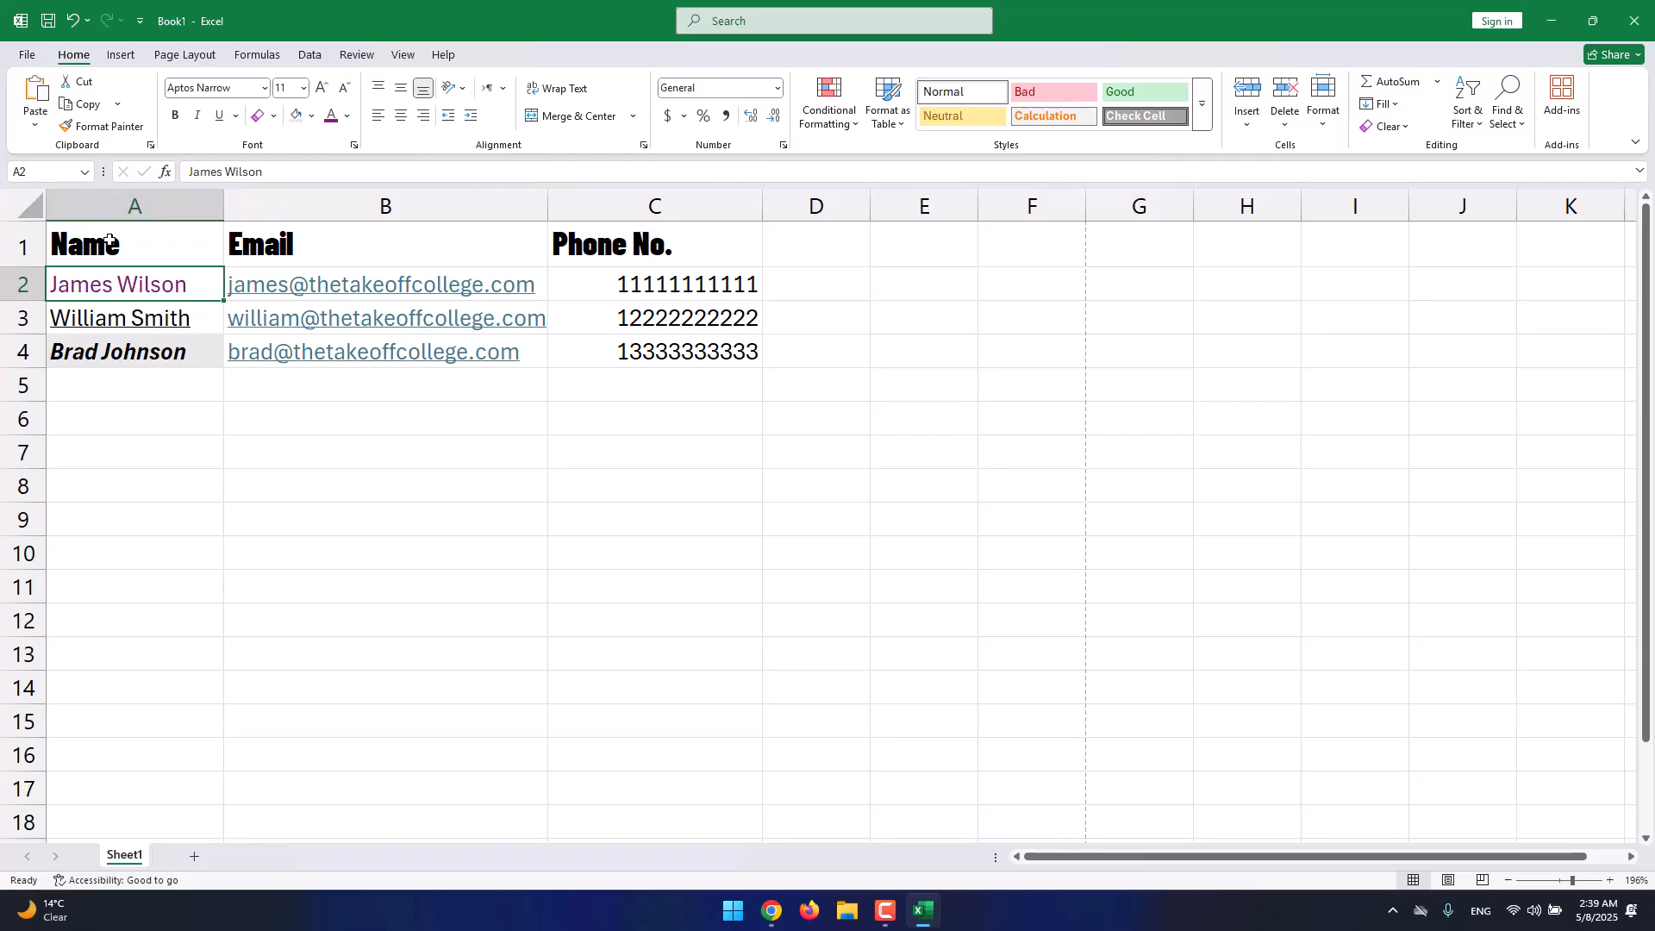
Select A1:C4 and try center, left, right, top and bottom alignments, ending right and bottom aligned.
{"action": "left_click_drag", "start_coordinate": [56, 233], "coordinate": [651, 349]}
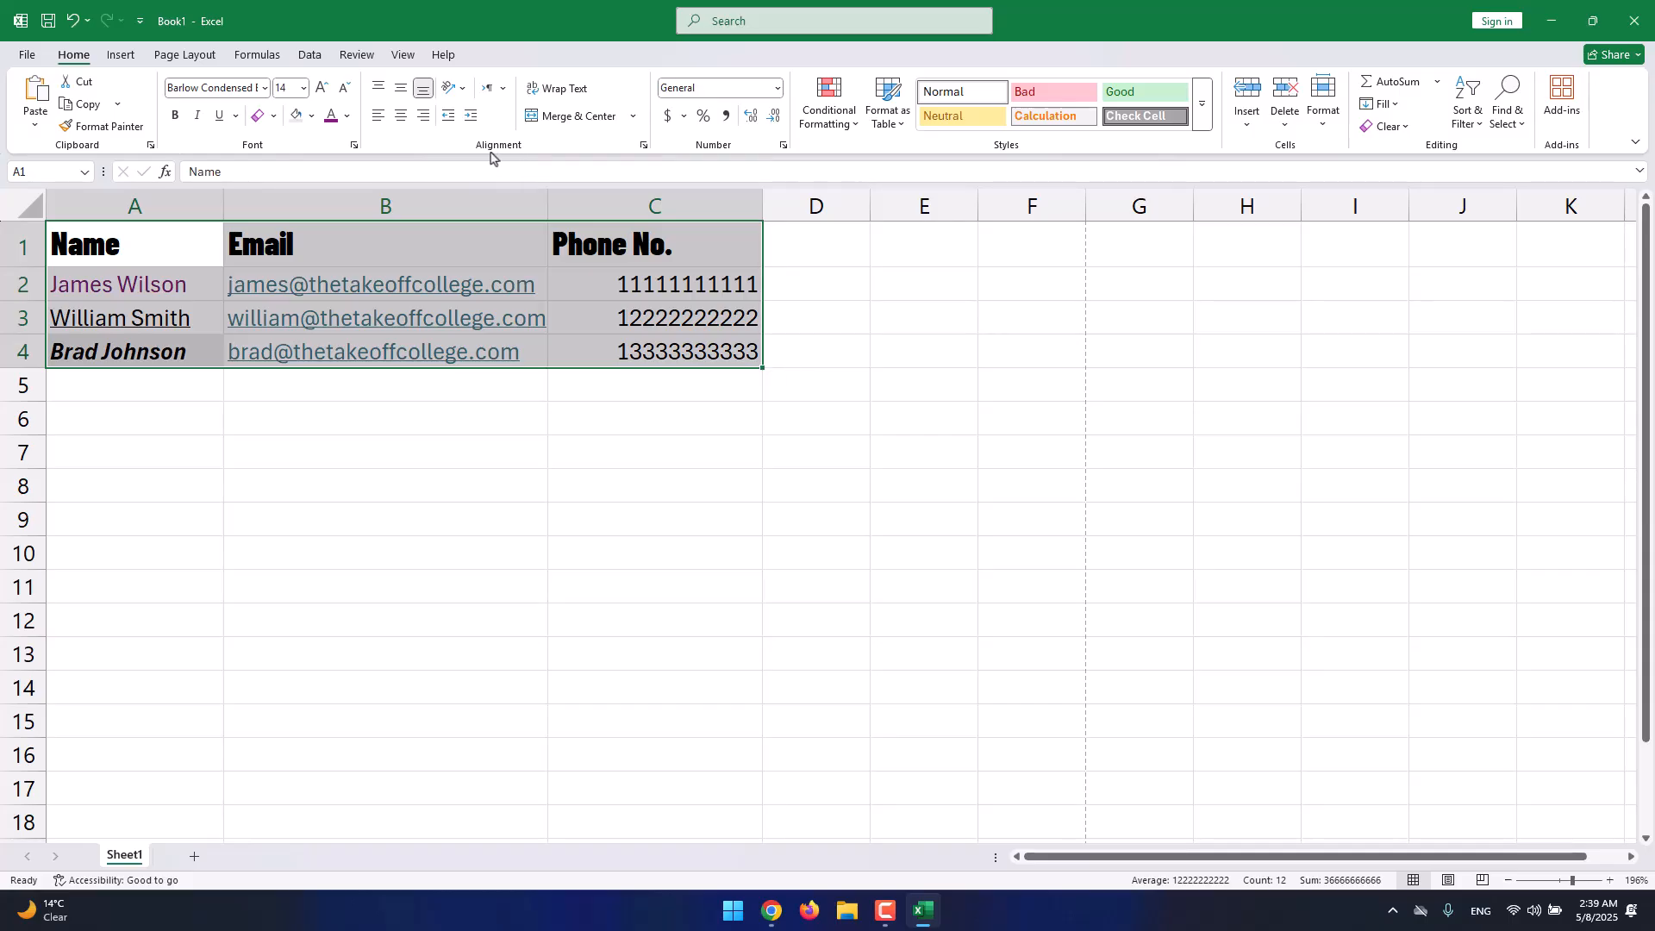
{"action": "left_click", "coordinate": [402, 126]}
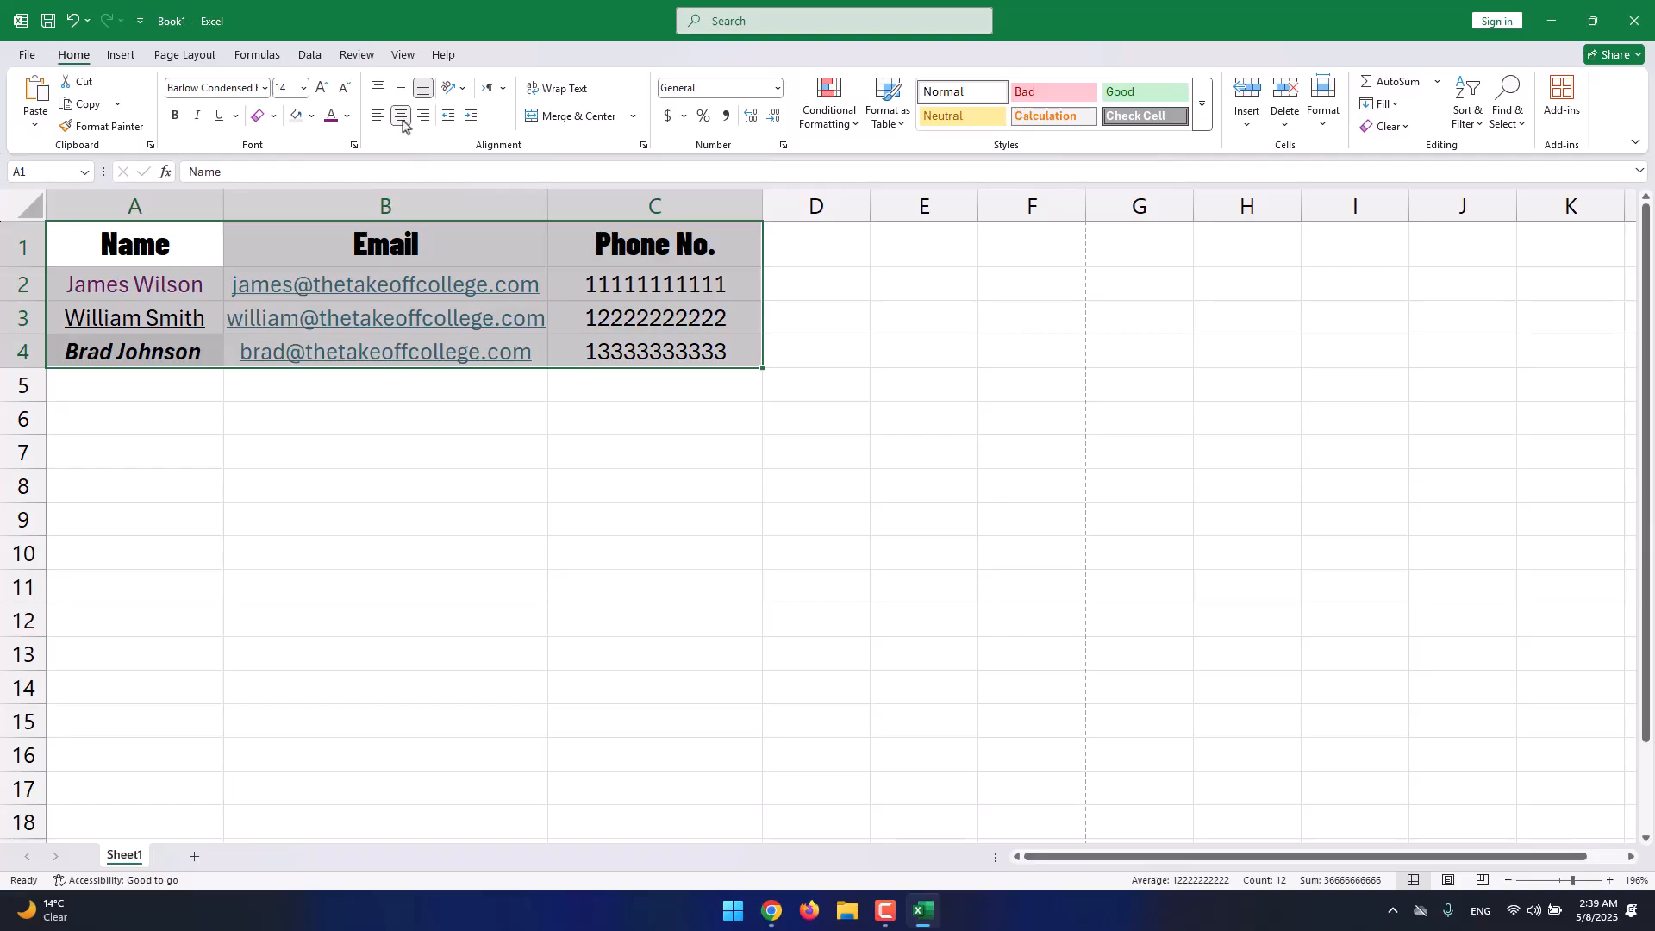
{"action": "left_click", "coordinate": [380, 120]}
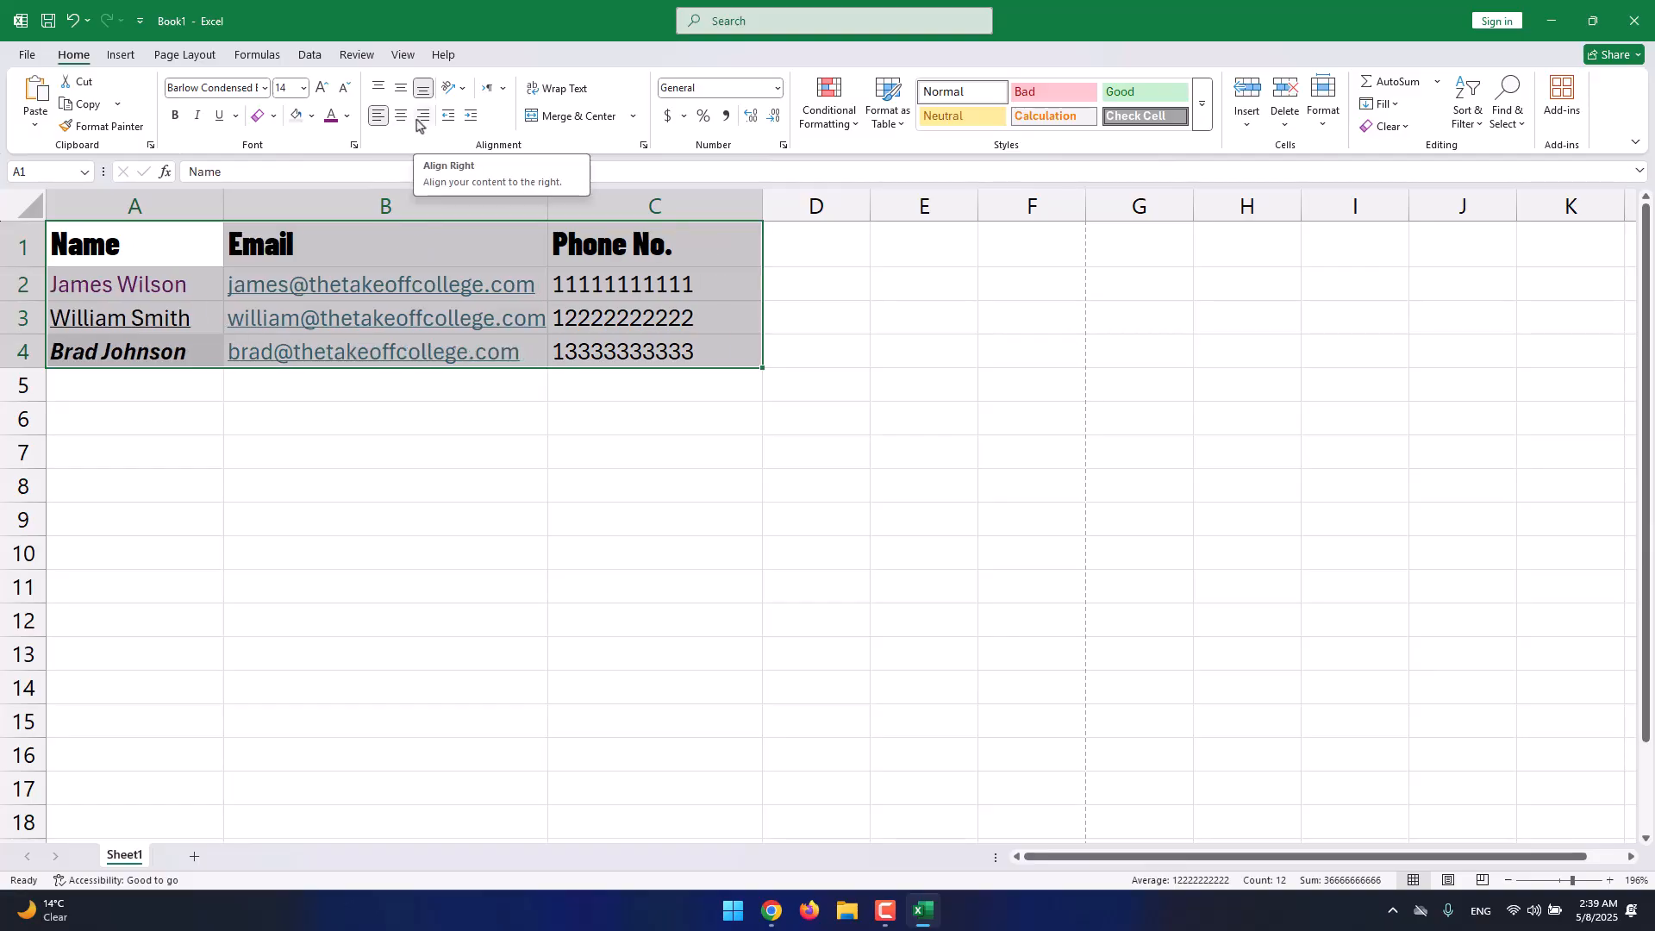
{"action": "left_click", "coordinate": [421, 118]}
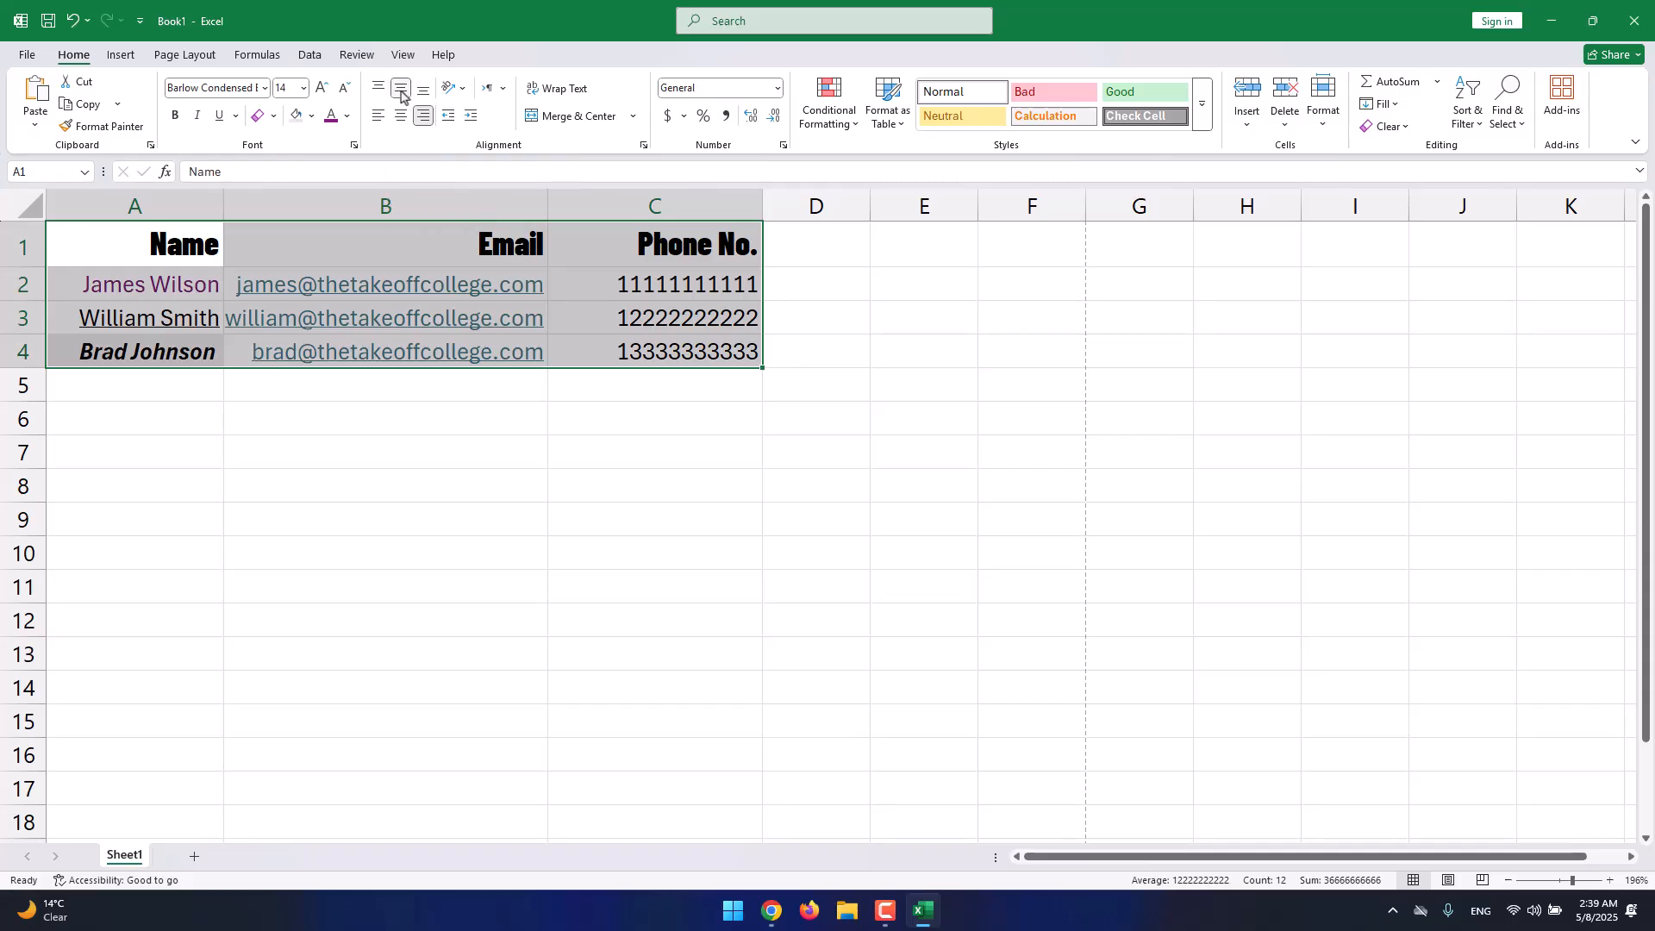
{"action": "left_click", "coordinate": [373, 89]}
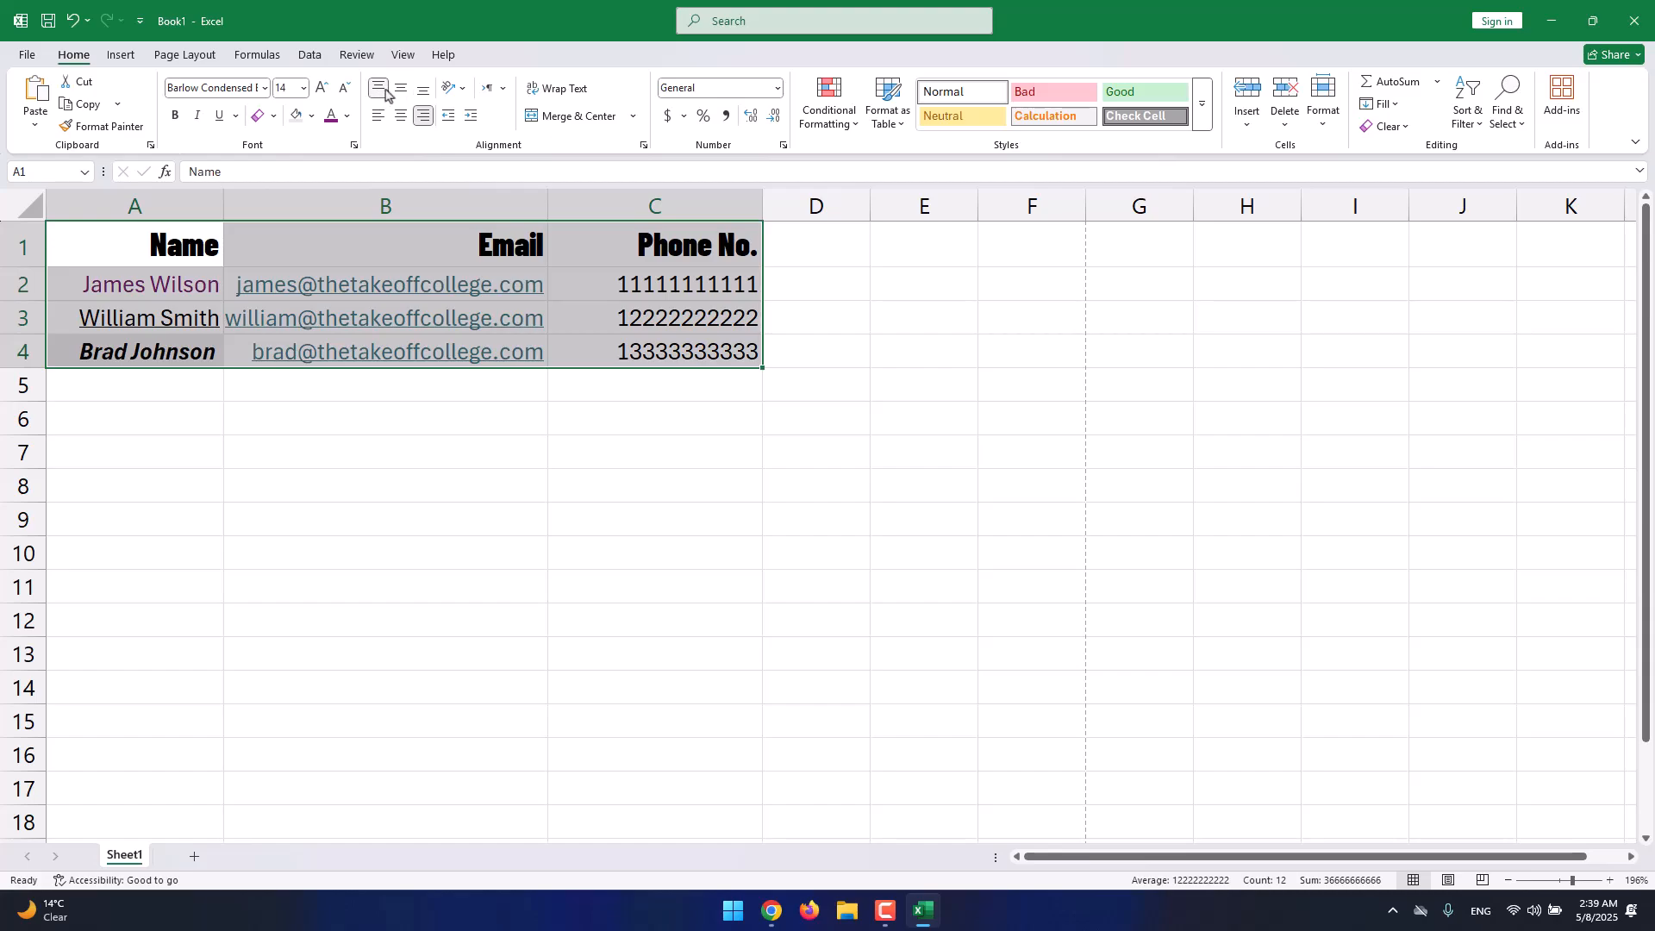
{"action": "left_click", "coordinate": [423, 90]}
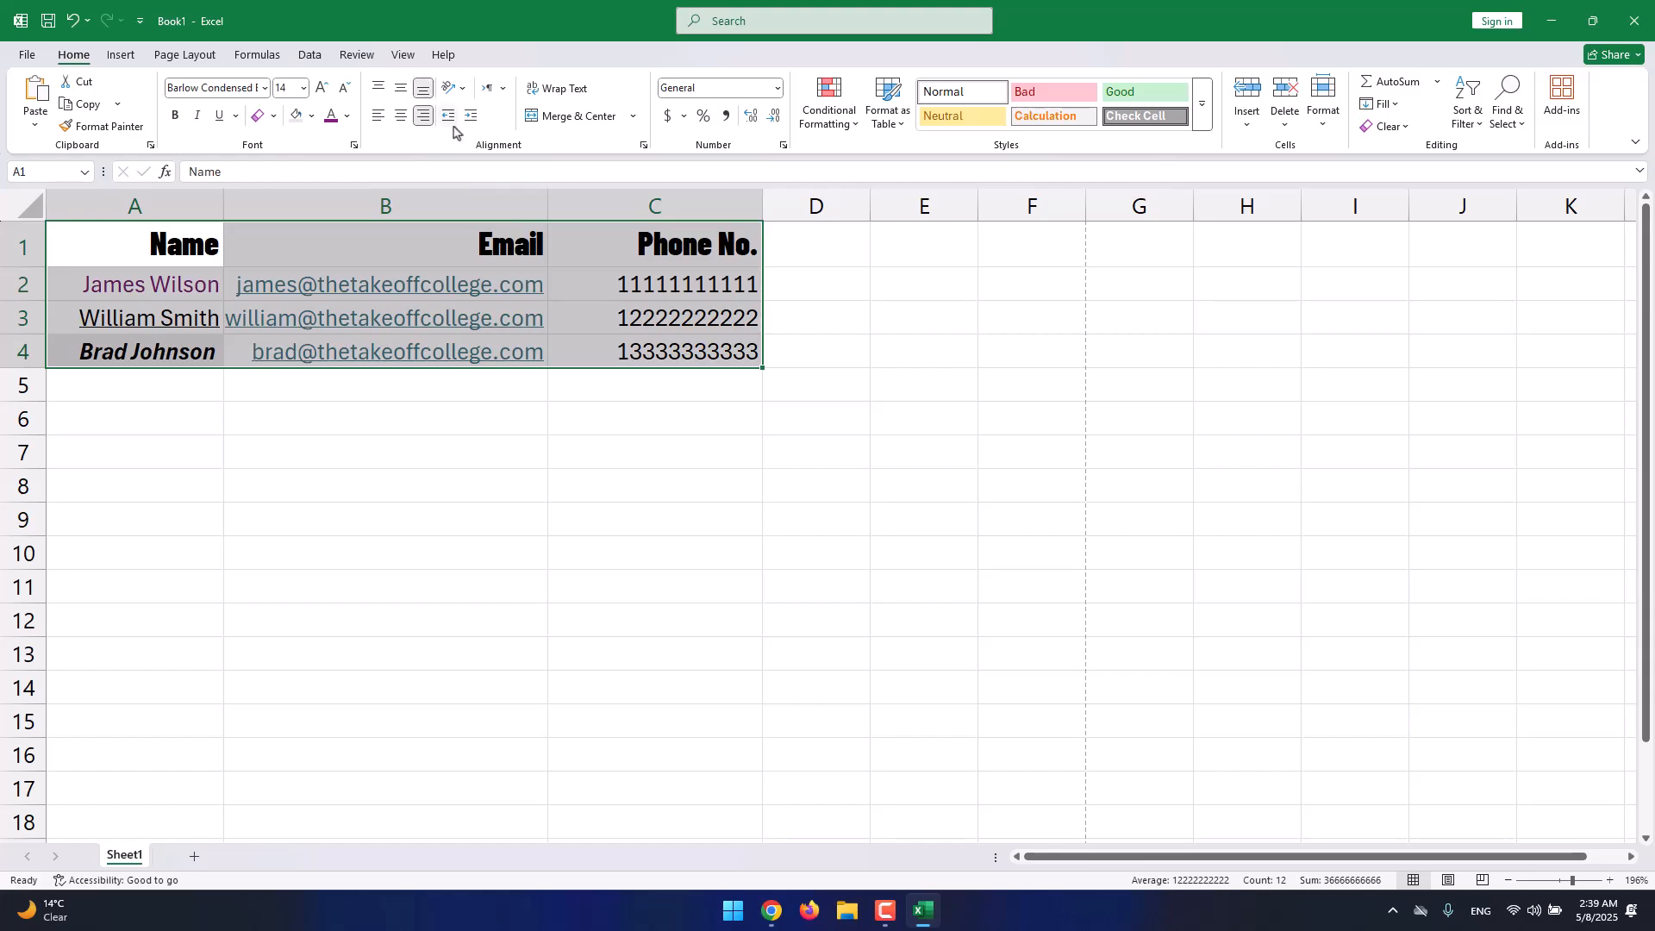
{"action": "left_click", "coordinate": [457, 89]}
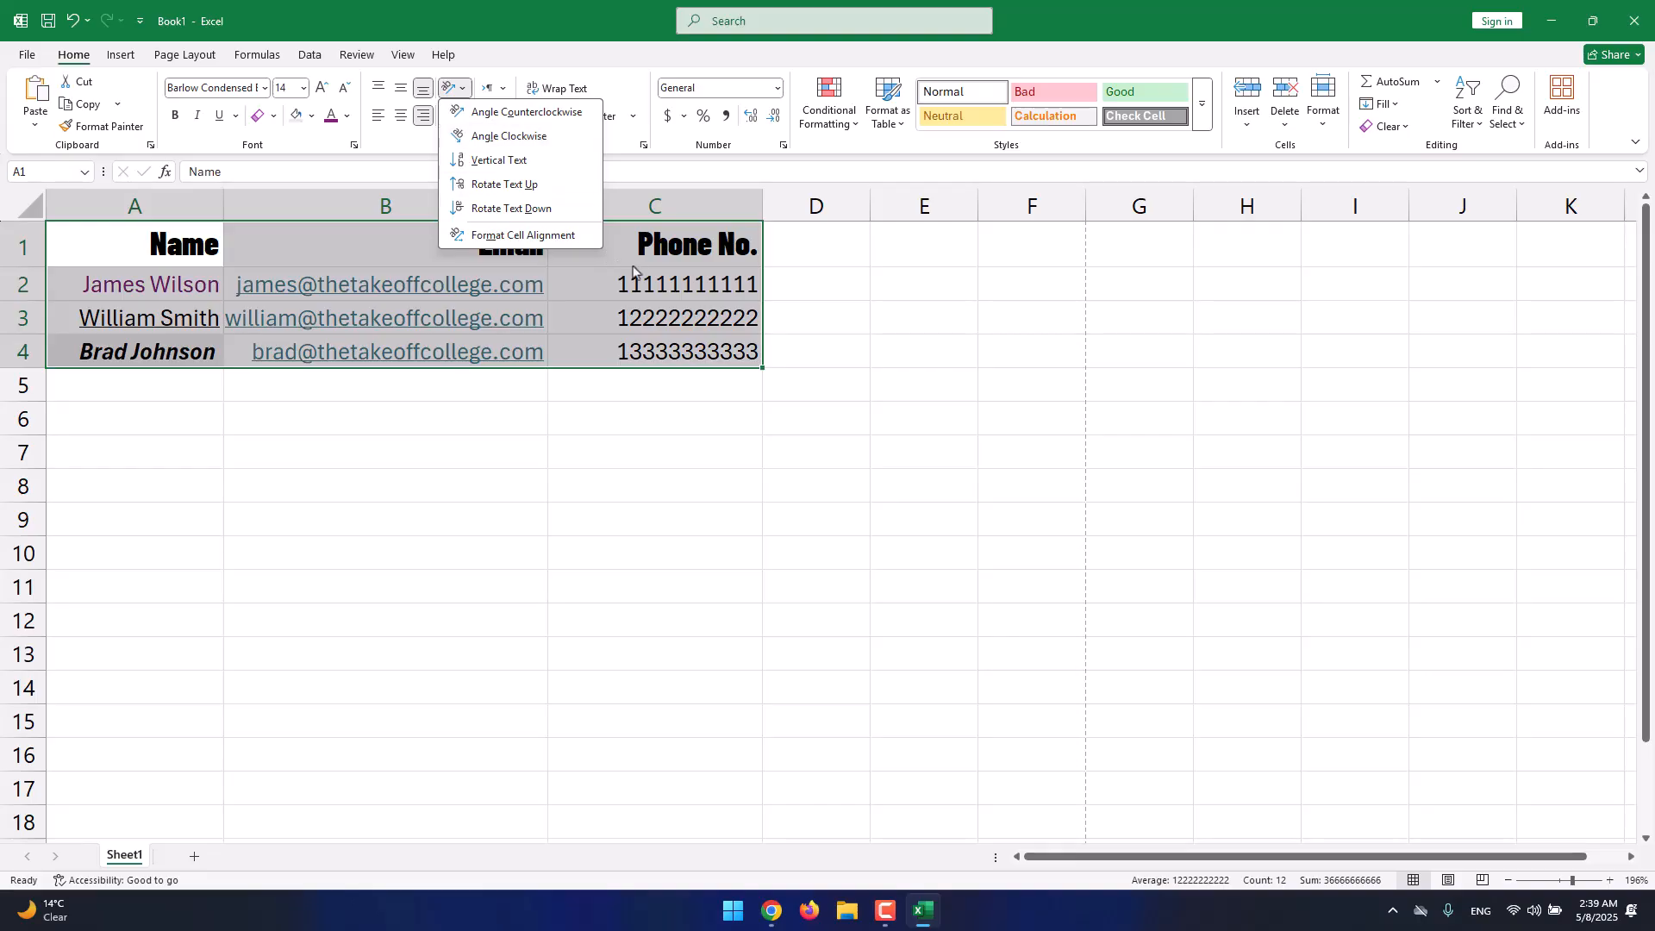
{"action": "key", "text": "Escape"}
{"action": "left_click", "coordinate": [206, 255]}
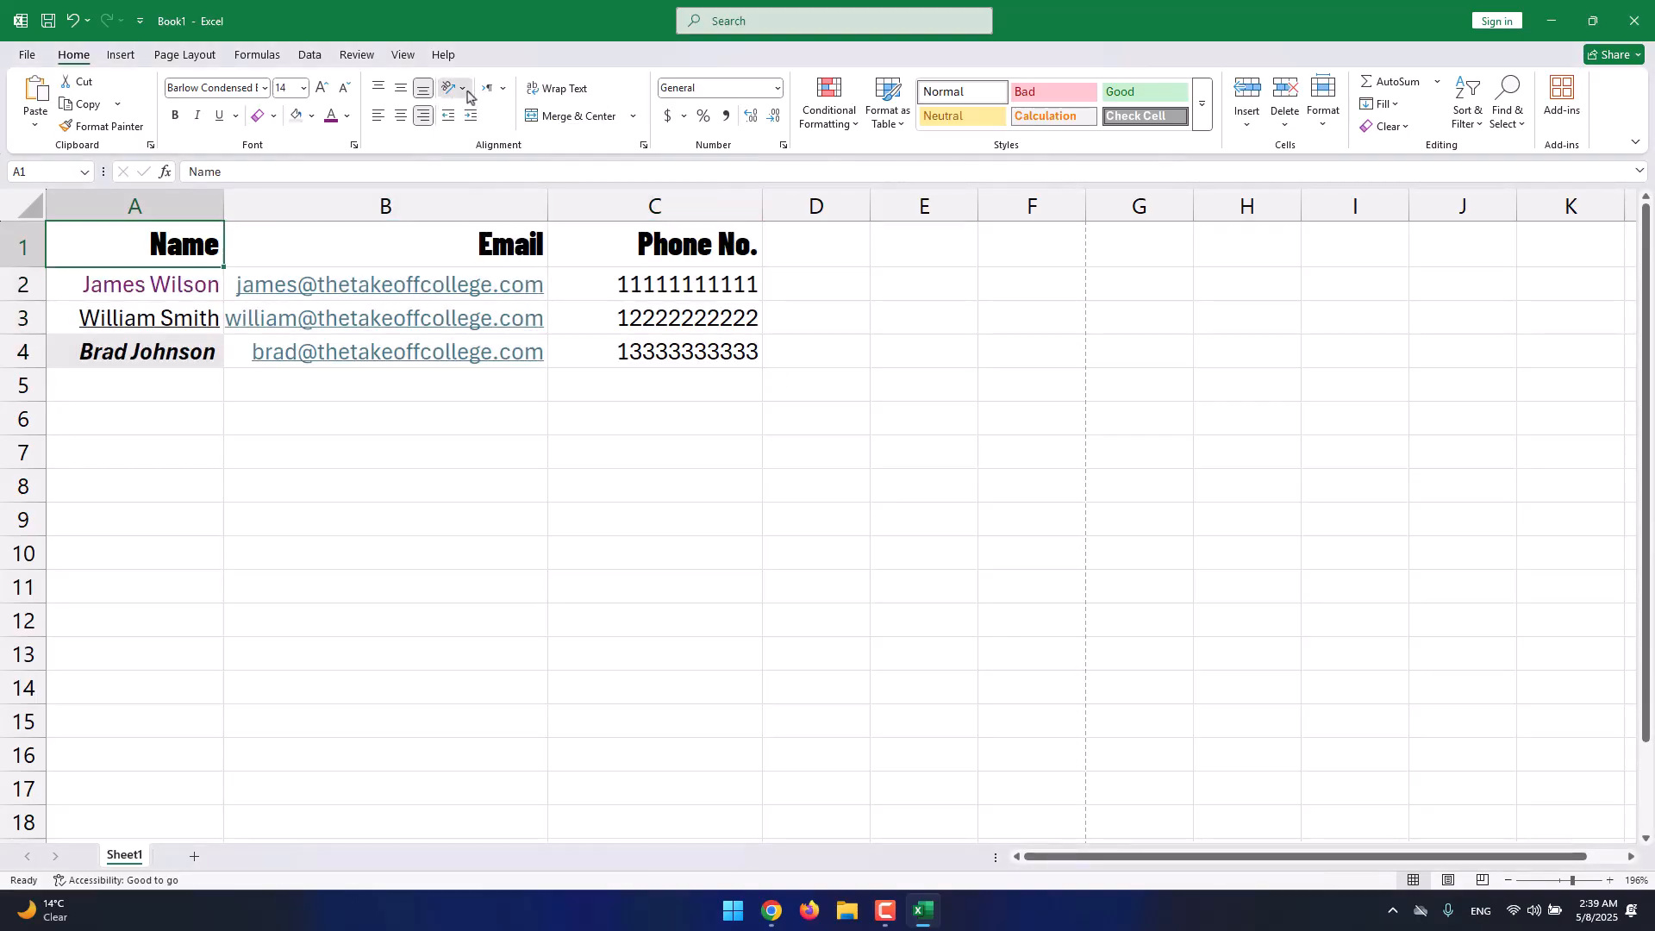
{"action": "left_click", "coordinate": [452, 88]}
{"action": "left_click", "coordinate": [496, 112]}
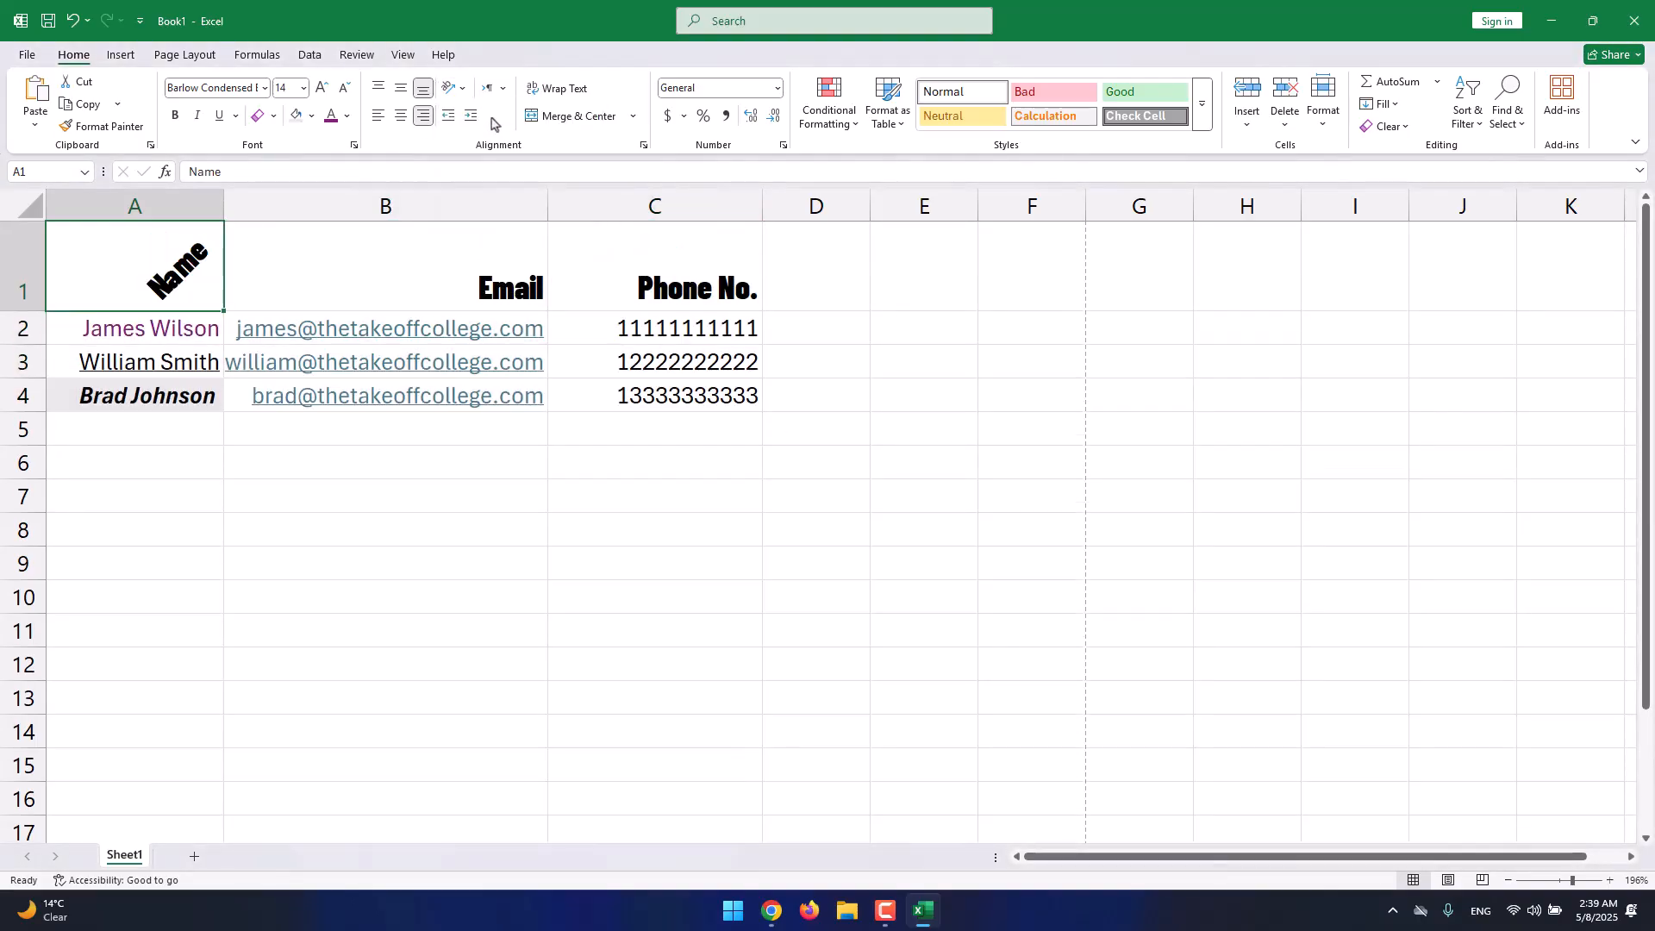
{"action": "left_click", "coordinate": [451, 88]}
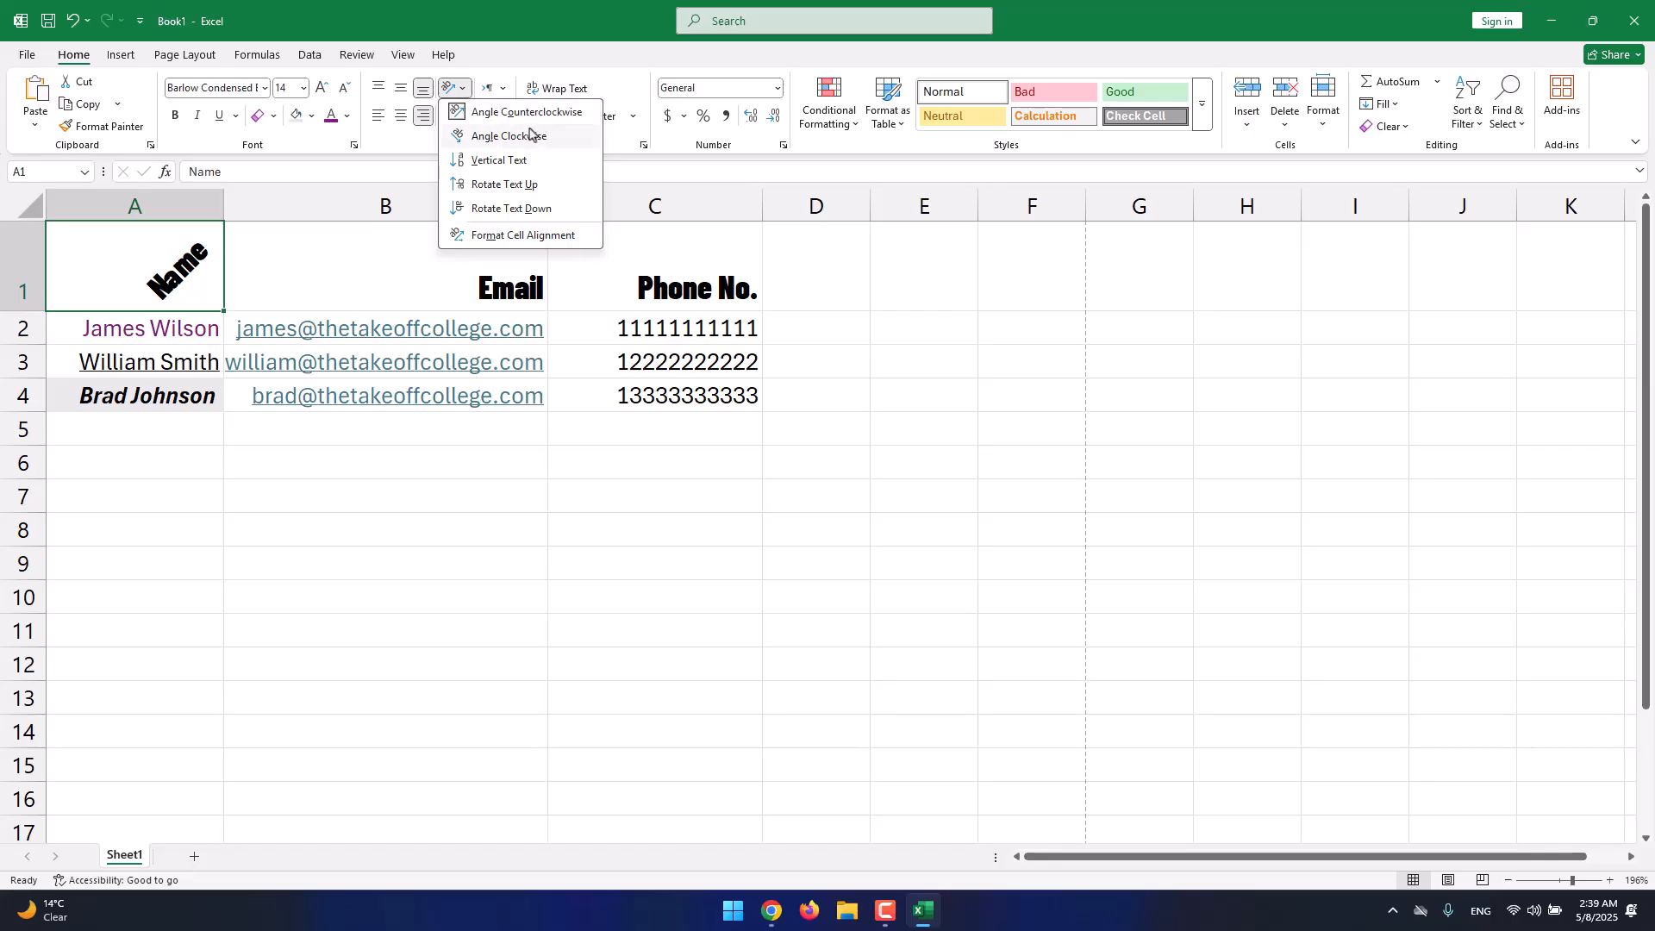
{"action": "left_click", "coordinate": [556, 135]}
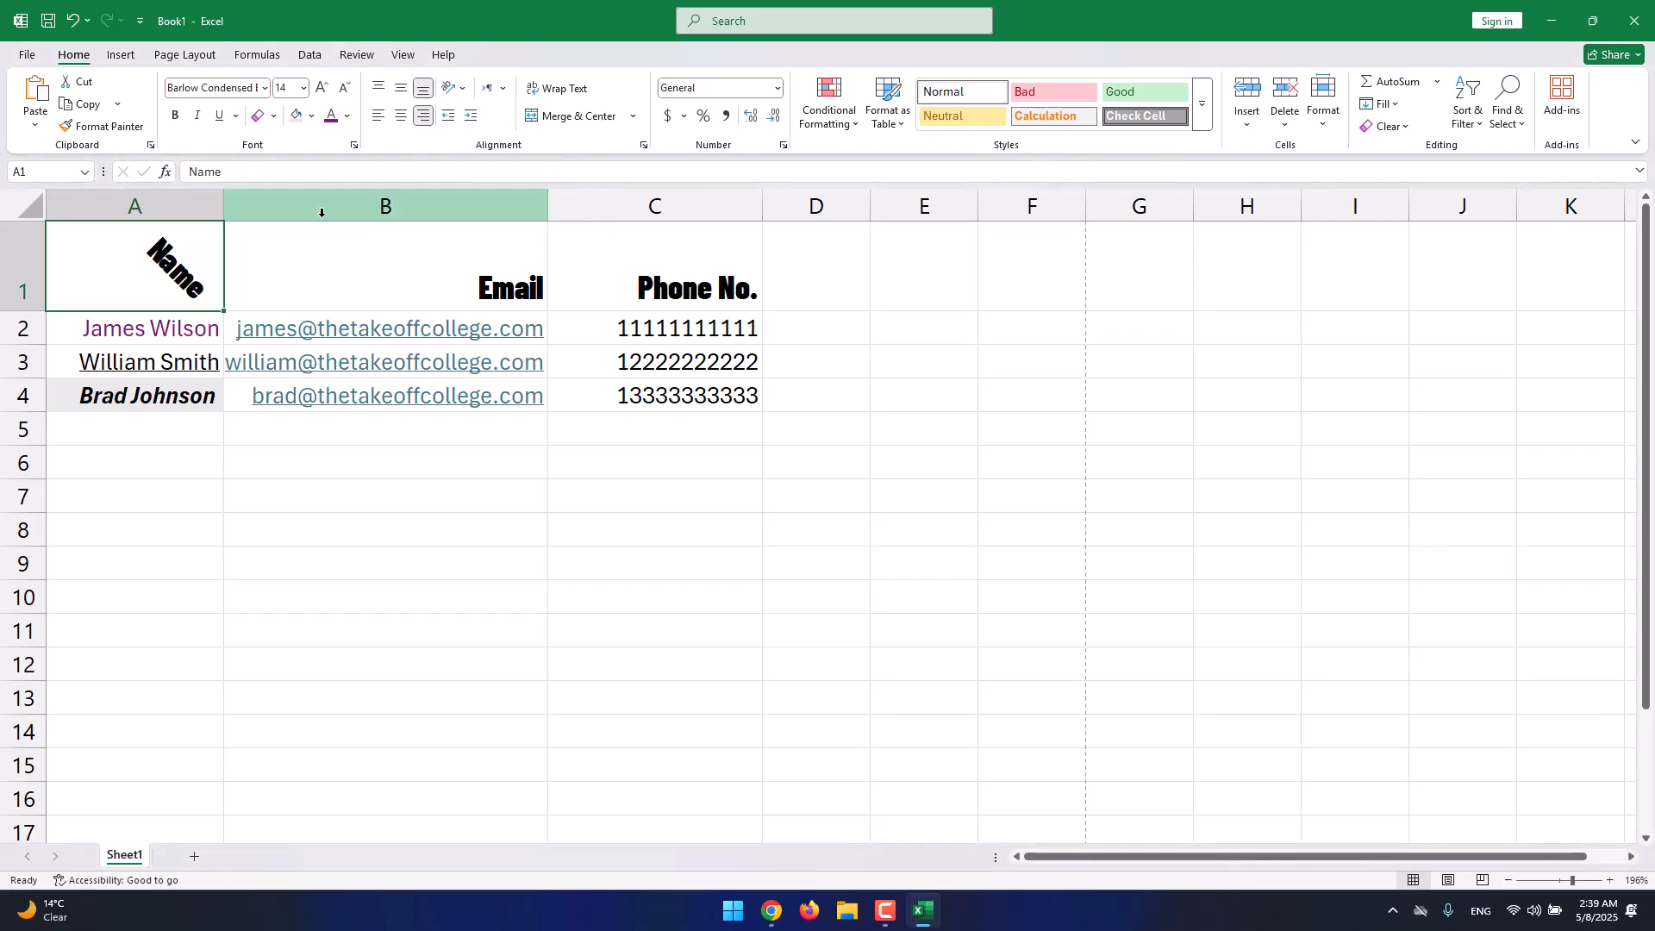
{"action": "left_click", "coordinate": [449, 89]}
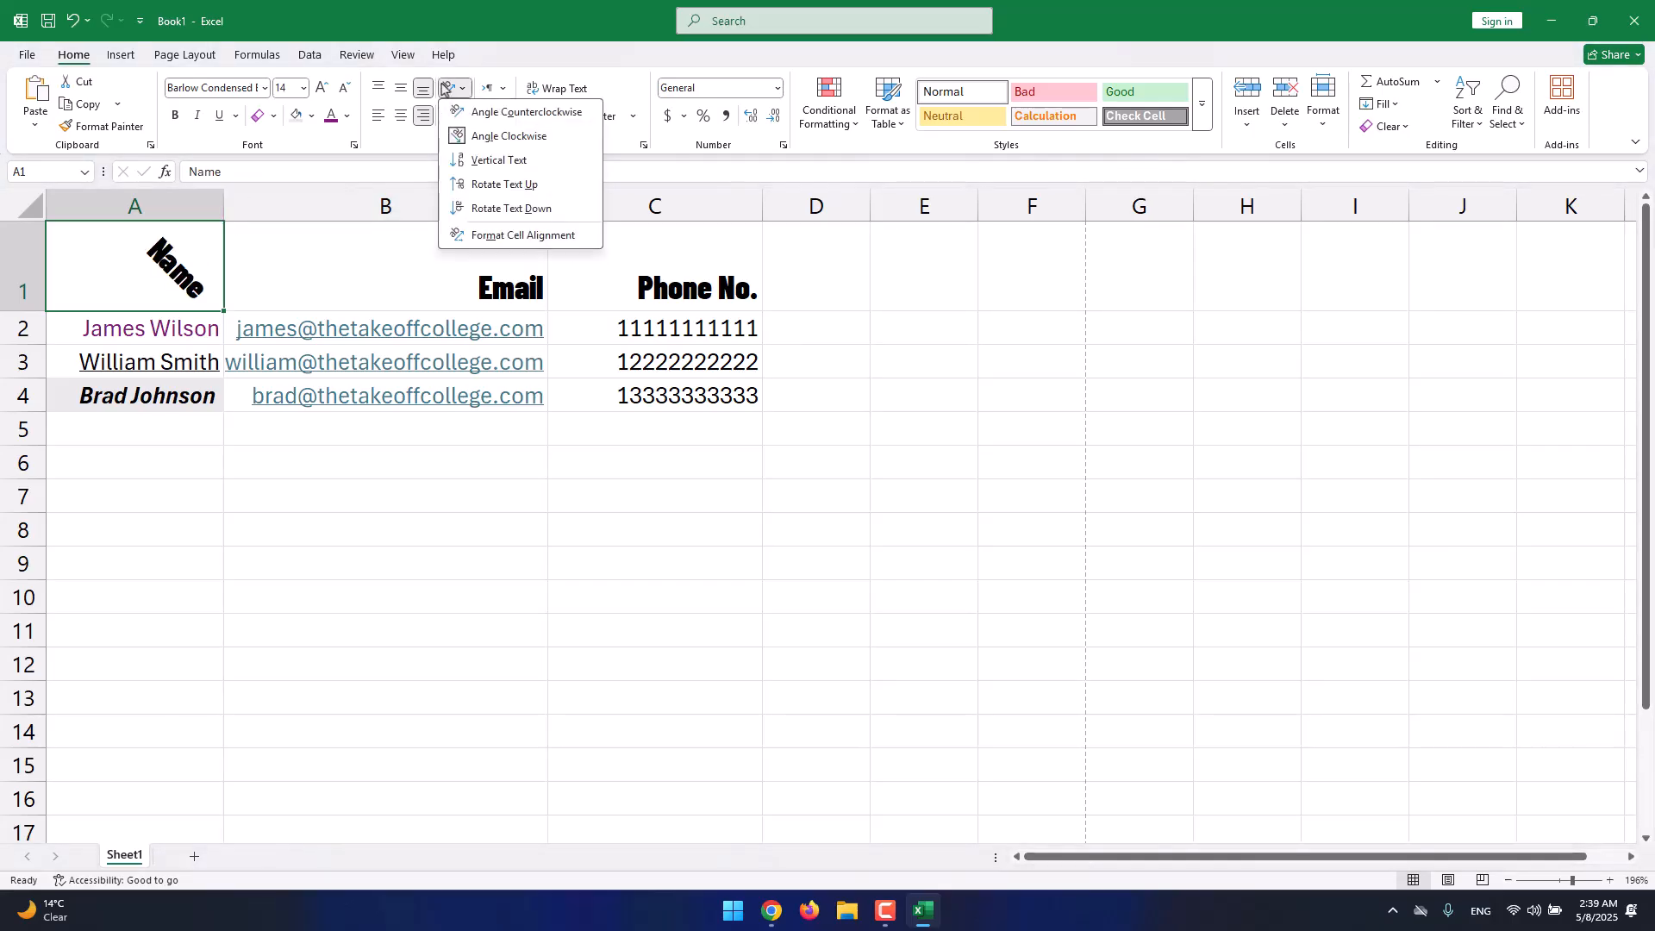
{"action": "left_click", "coordinate": [529, 168]}
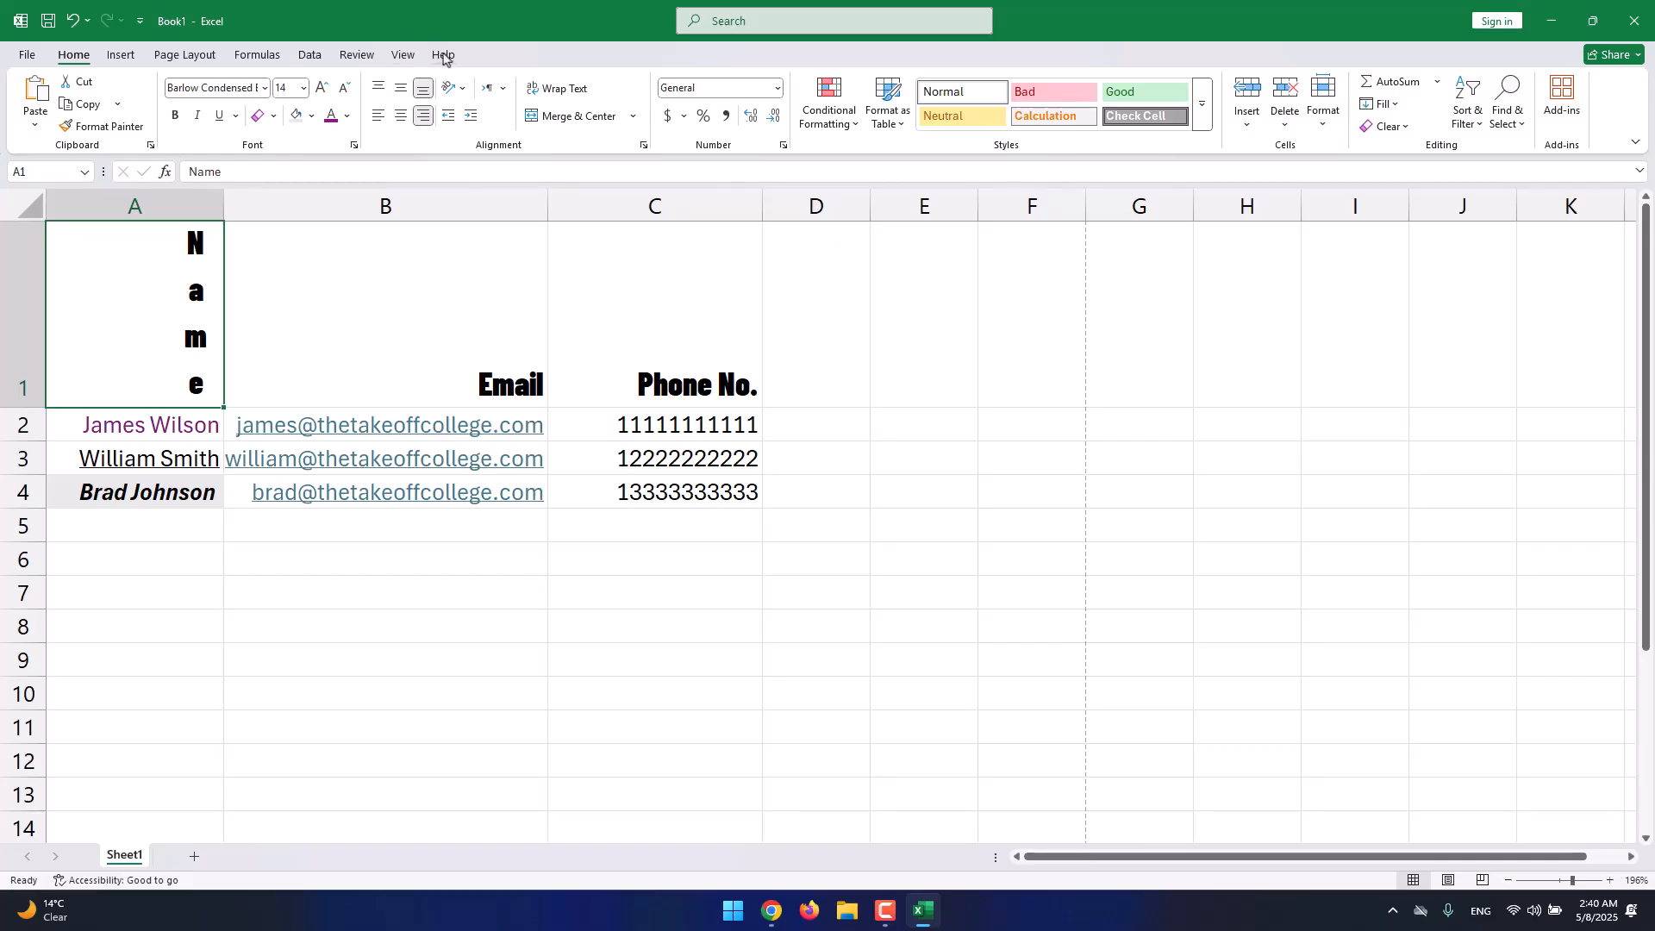
{"action": "left_click", "coordinate": [456, 89]}
{"action": "left_click", "coordinate": [484, 183]}
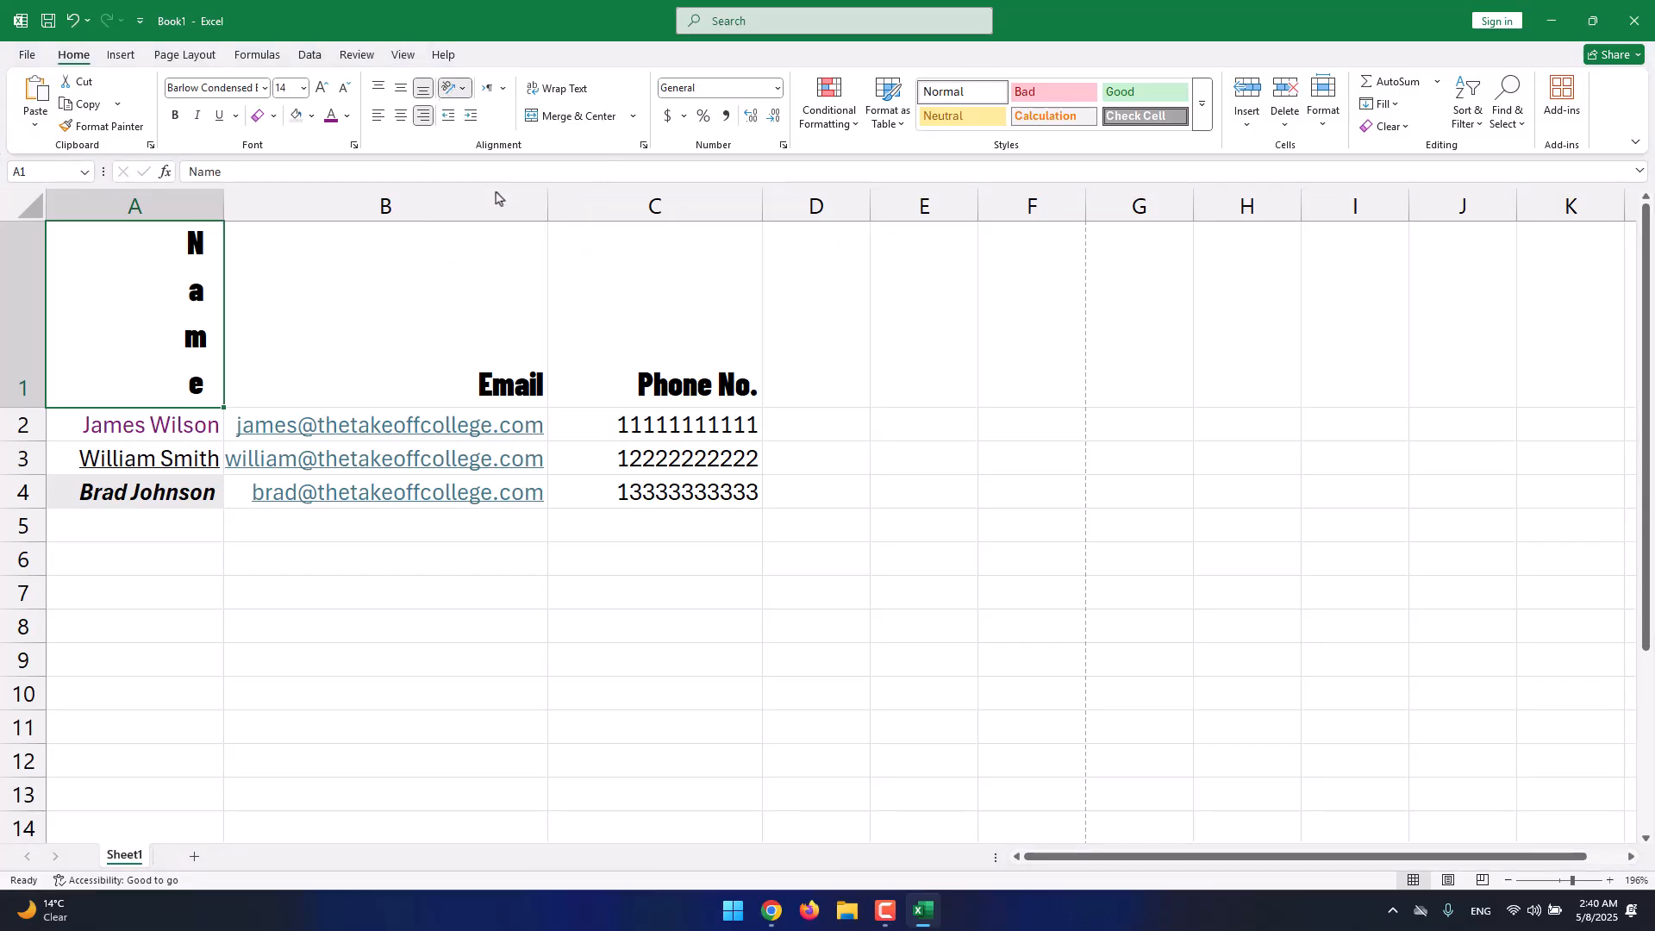
{"action": "left_click", "coordinate": [451, 89]}
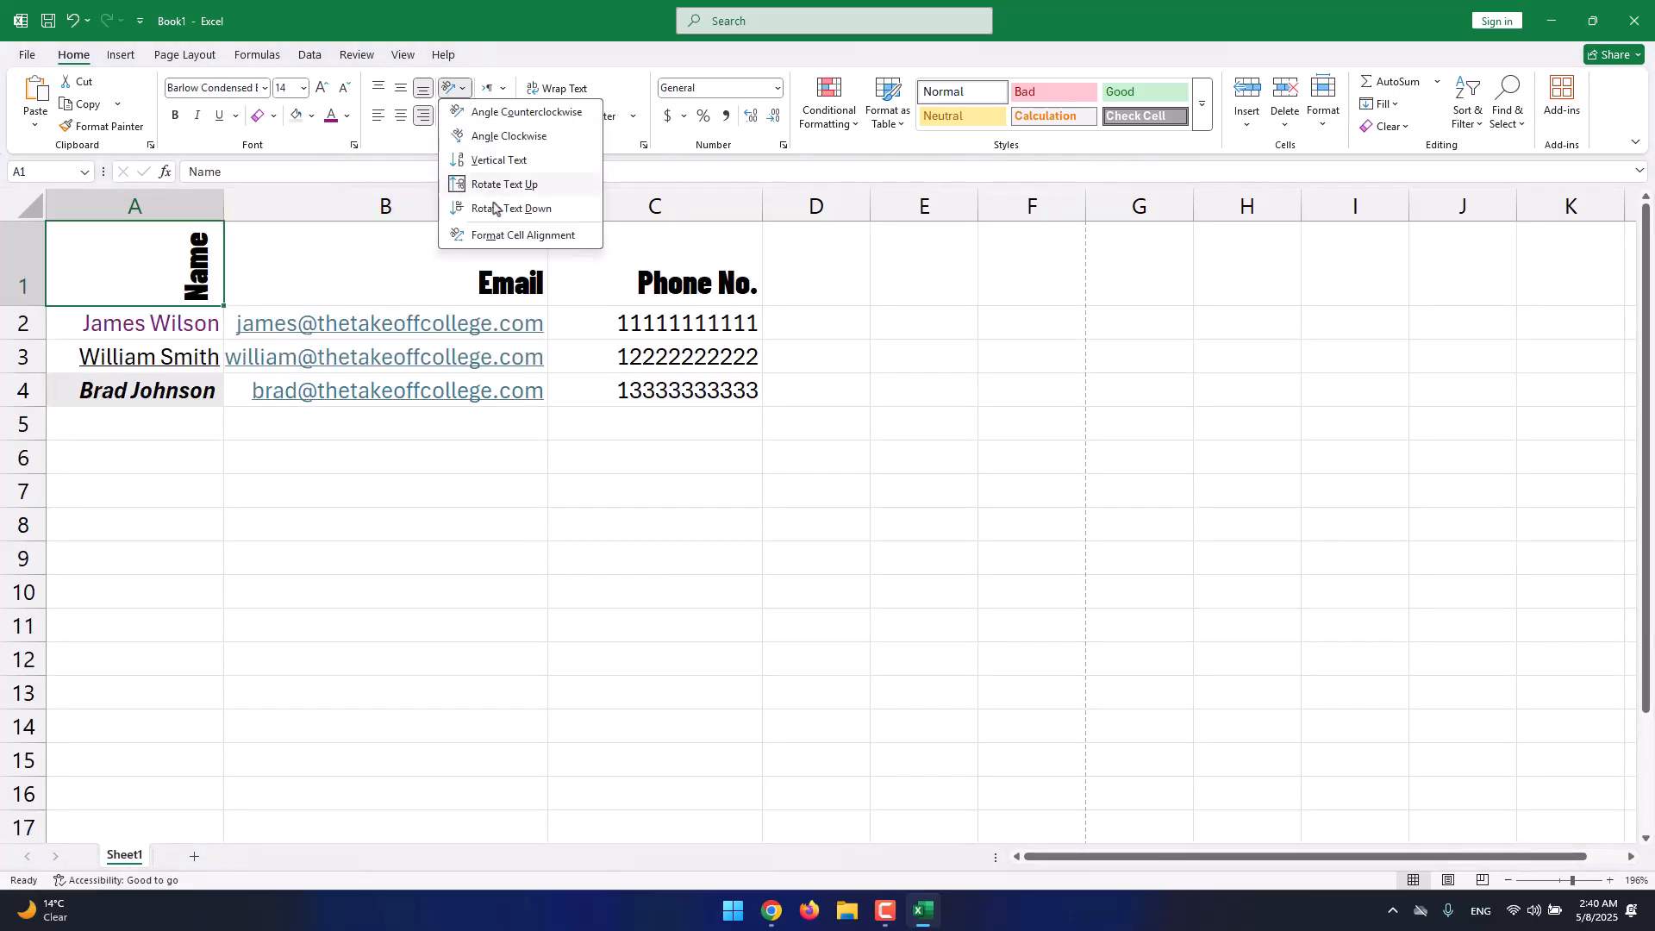
{"action": "left_click", "coordinate": [500, 207]}
{"action": "left_click", "coordinate": [451, 89]}
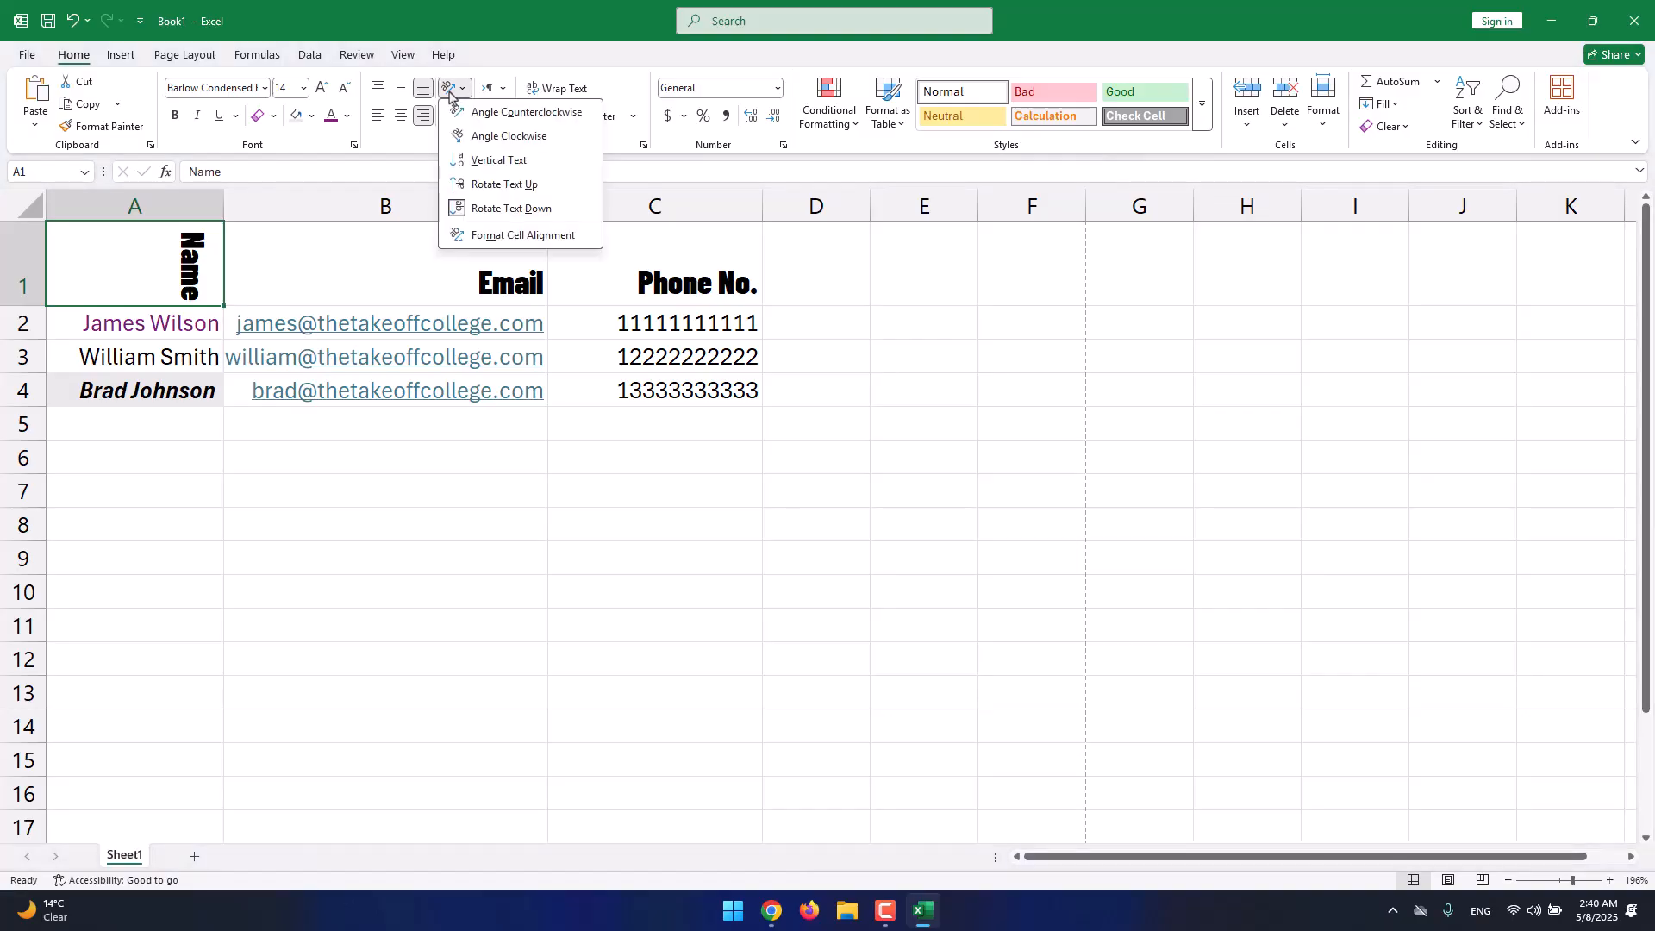
{"action": "left_click", "coordinate": [482, 213]}
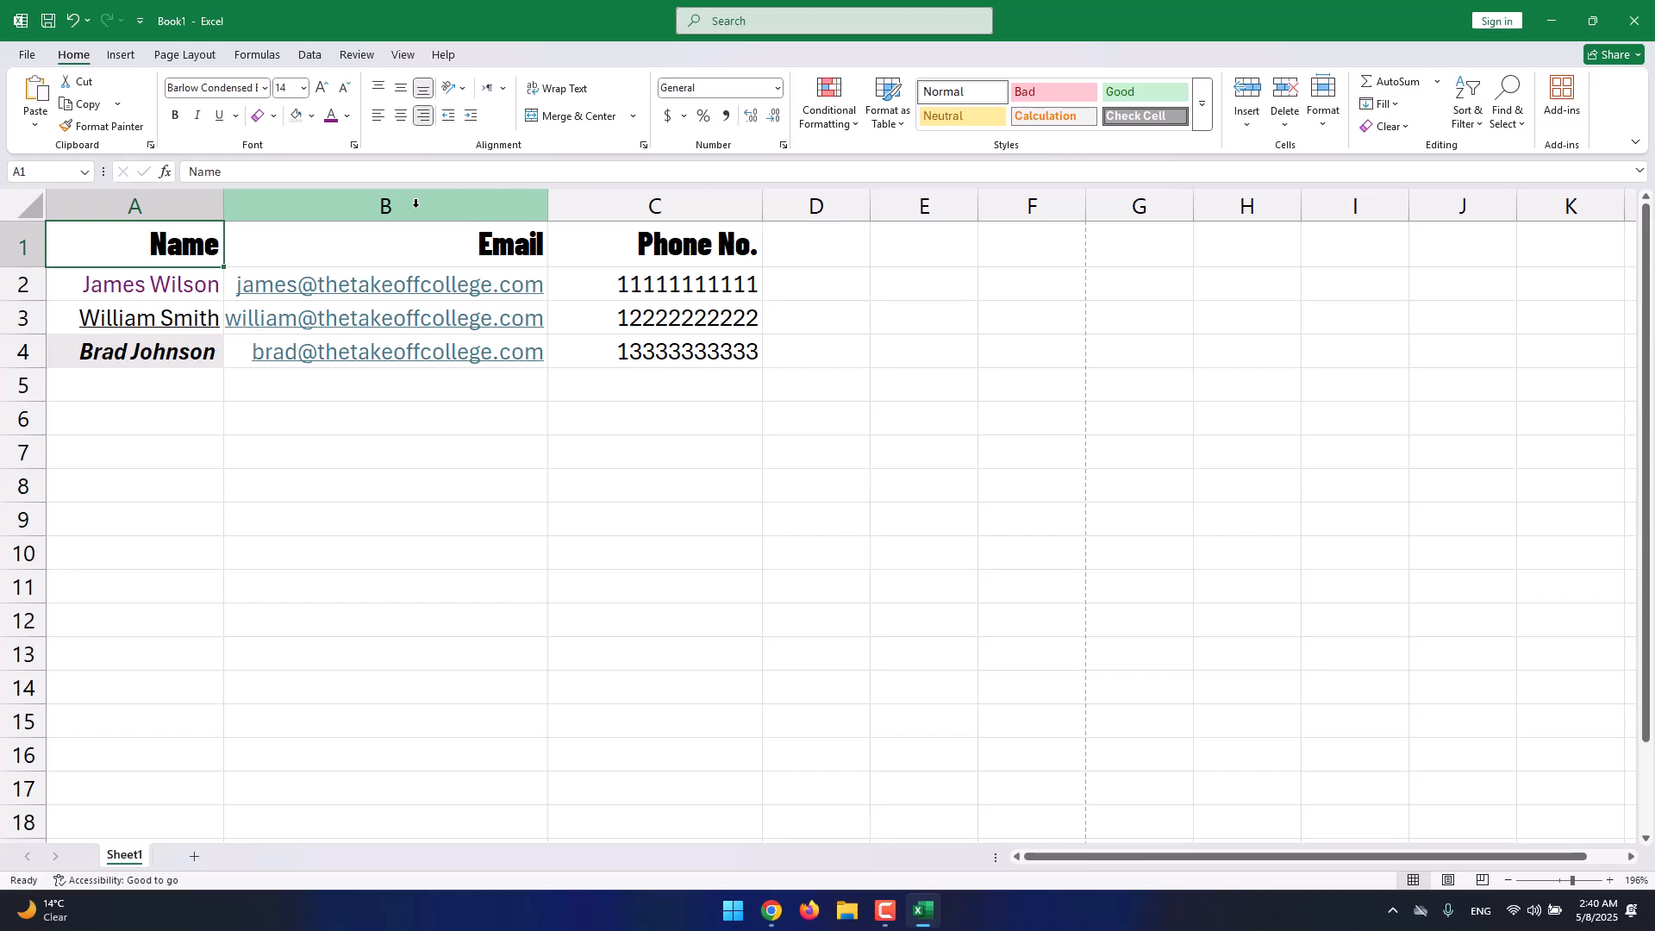
Try Left-to-Right and Right-to-Left text direction on the current selection.
{"action": "left_click", "coordinate": [502, 90]}
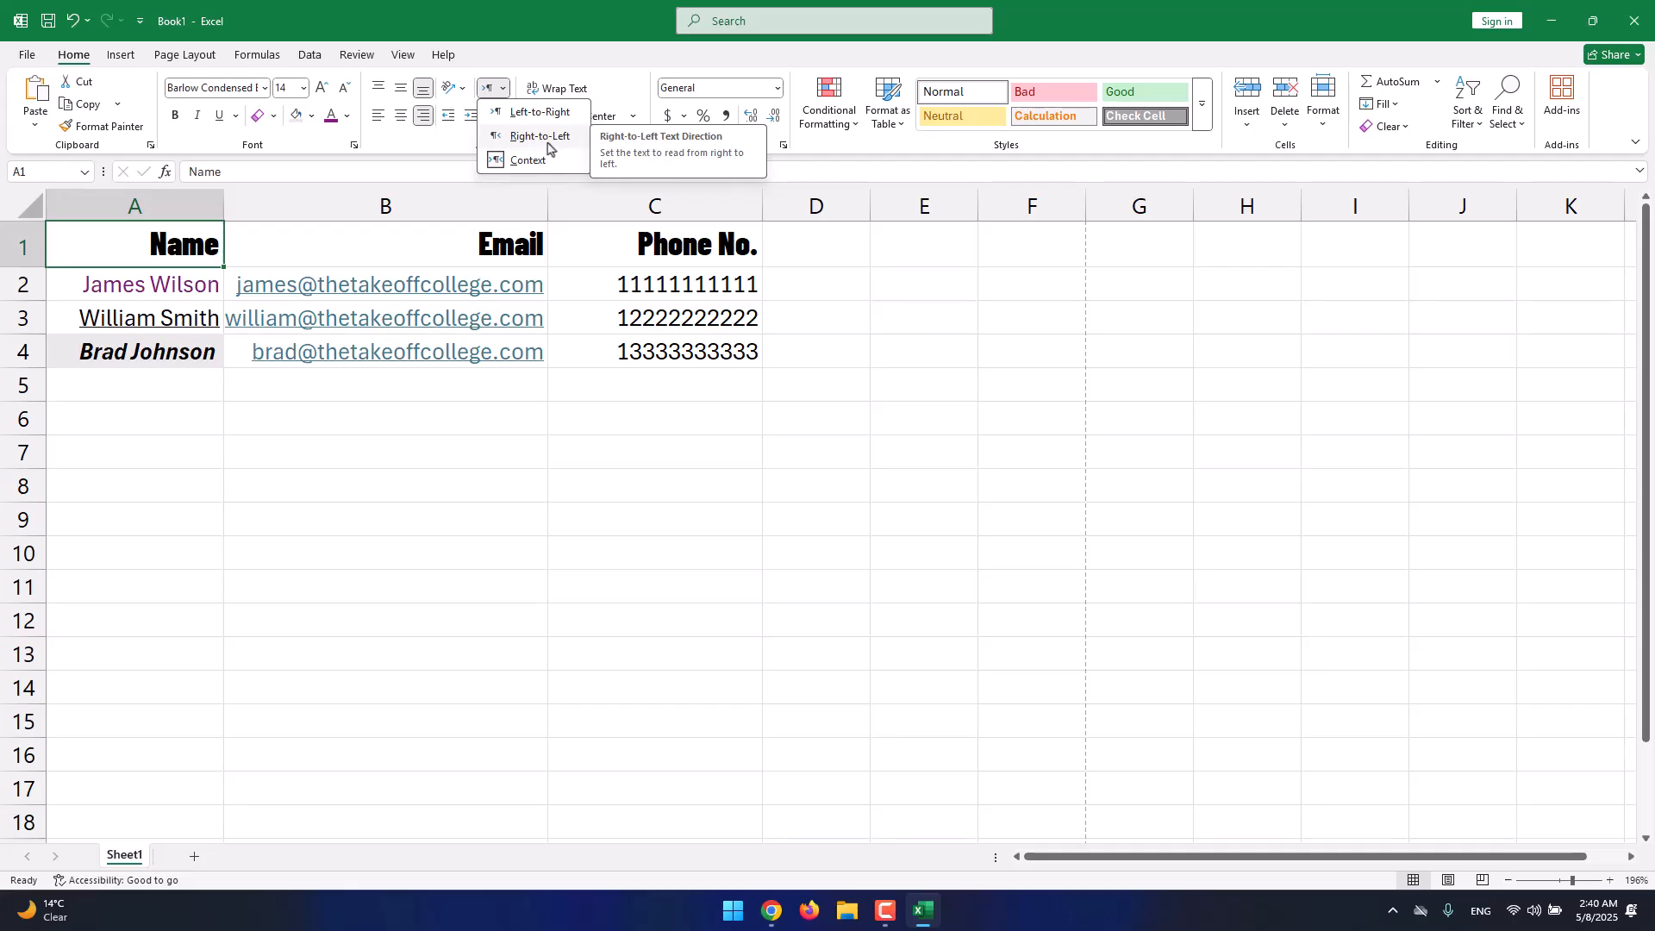
{"action": "left_click", "coordinate": [542, 112]}
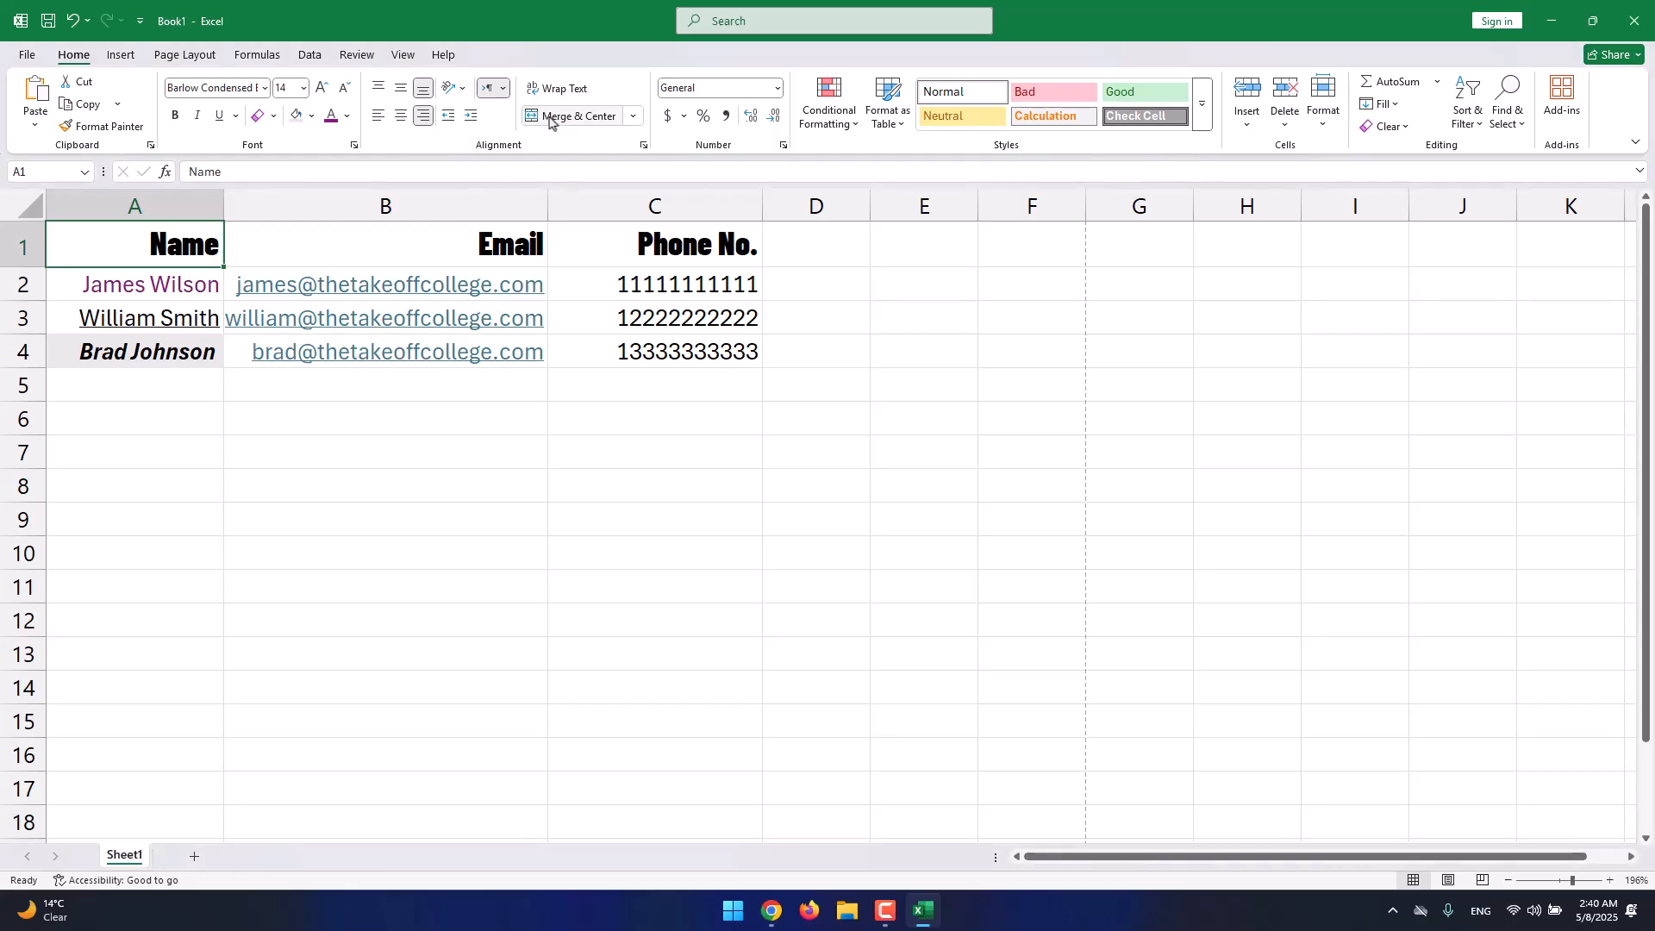
{"action": "left_click", "coordinate": [505, 88]}
{"action": "left_click", "coordinate": [512, 137]}
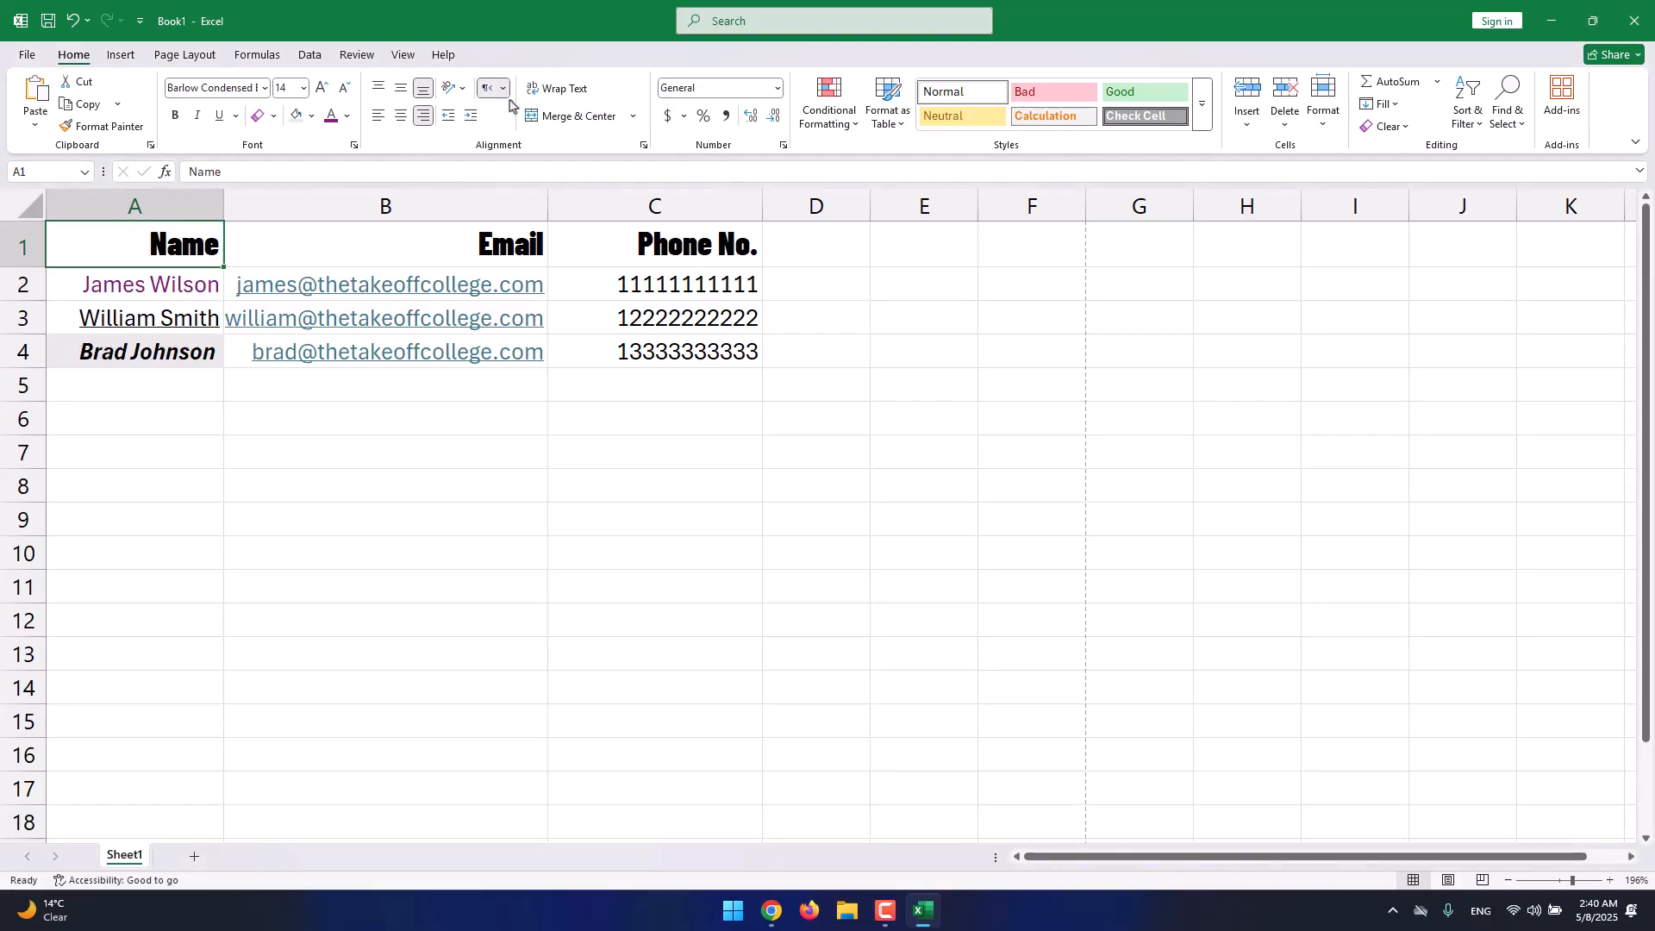
{"action": "left_click", "coordinate": [505, 88]}
{"action": "left_click", "coordinate": [508, 137]}
Select the entire worksheet and apply Right-to-Left, then Context text direction.
{"action": "left_click", "coordinate": [476, 319]}
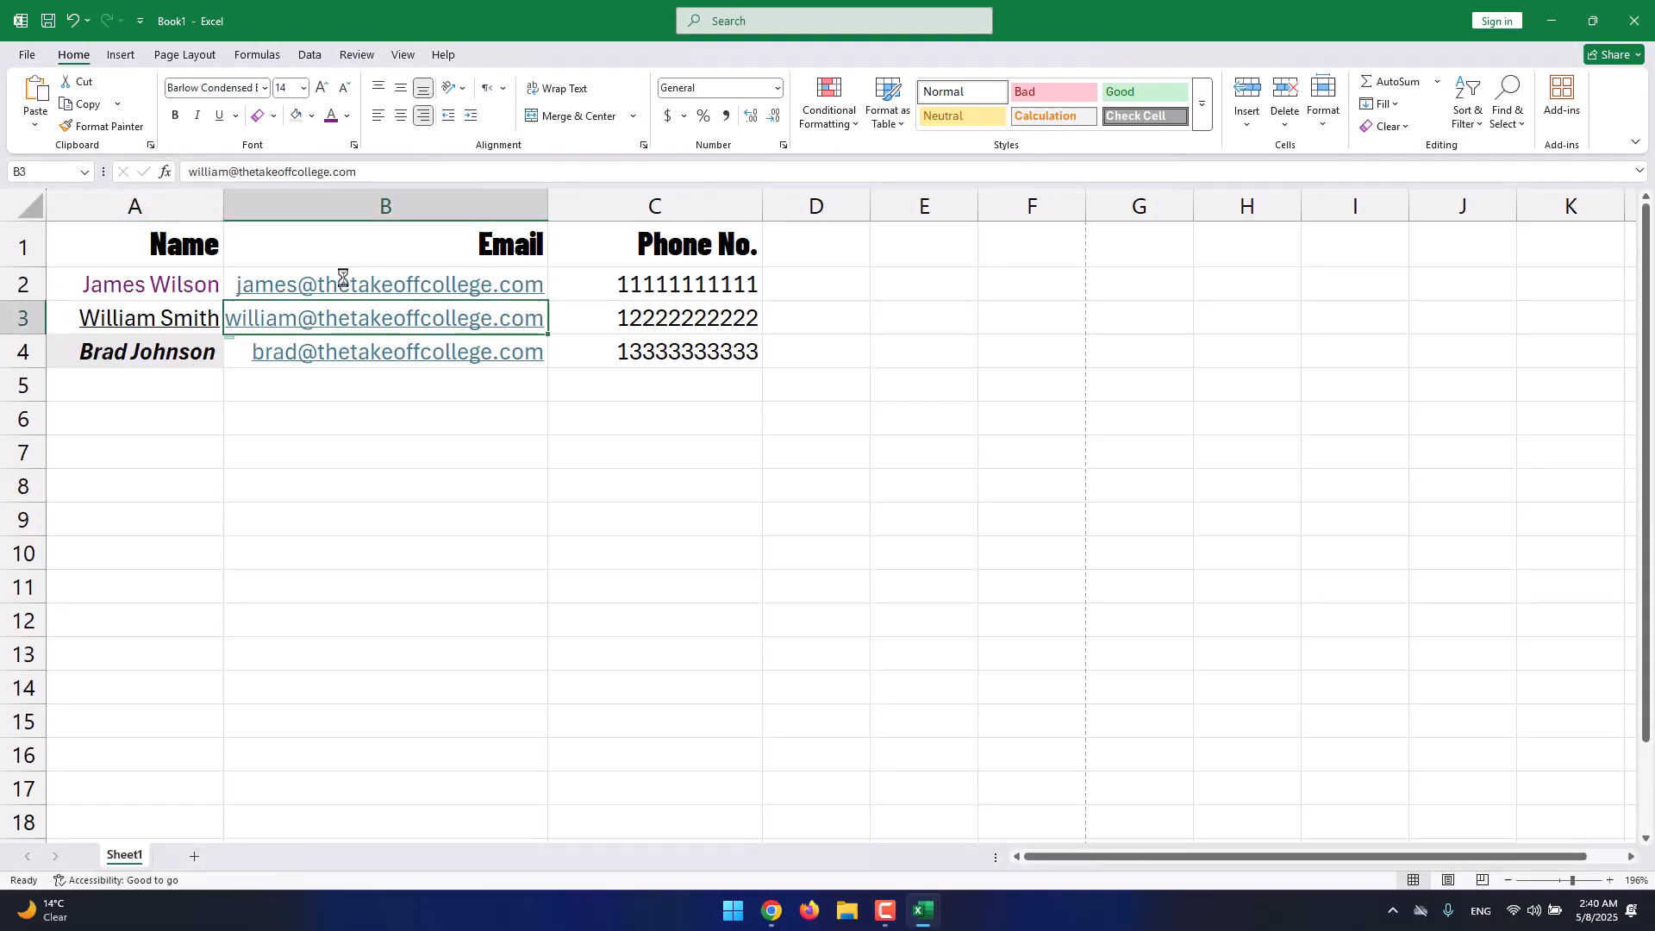
{"action": "left_click", "coordinate": [30, 207]}
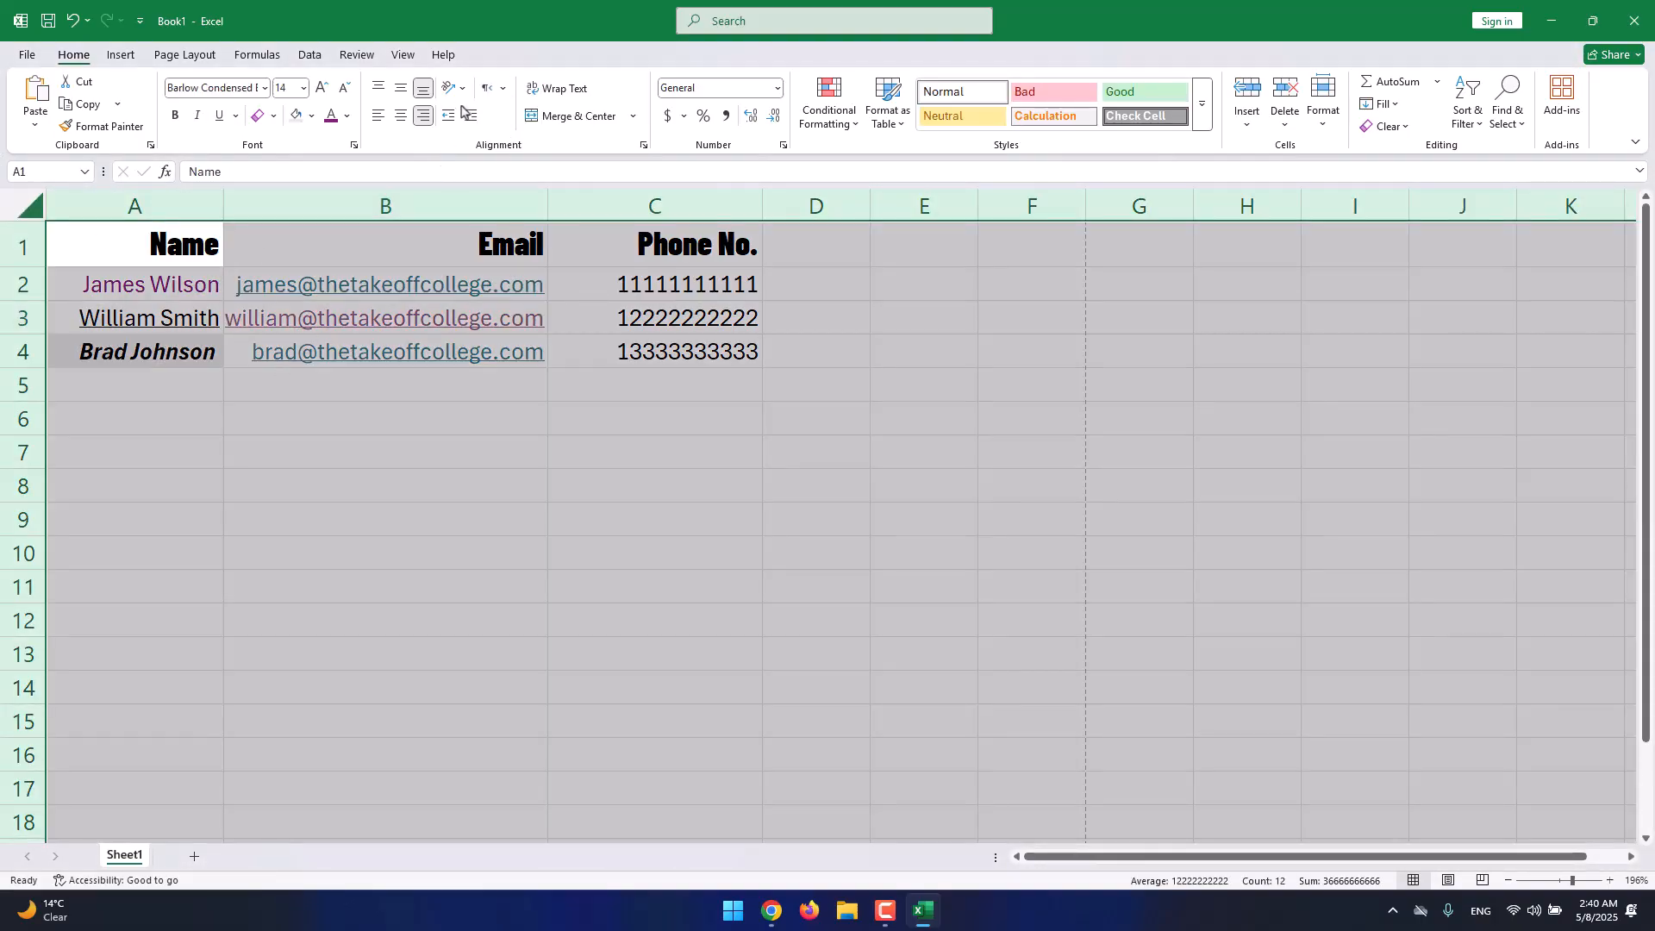
{"action": "left_click", "coordinate": [490, 88]}
{"action": "left_click", "coordinate": [493, 89]}
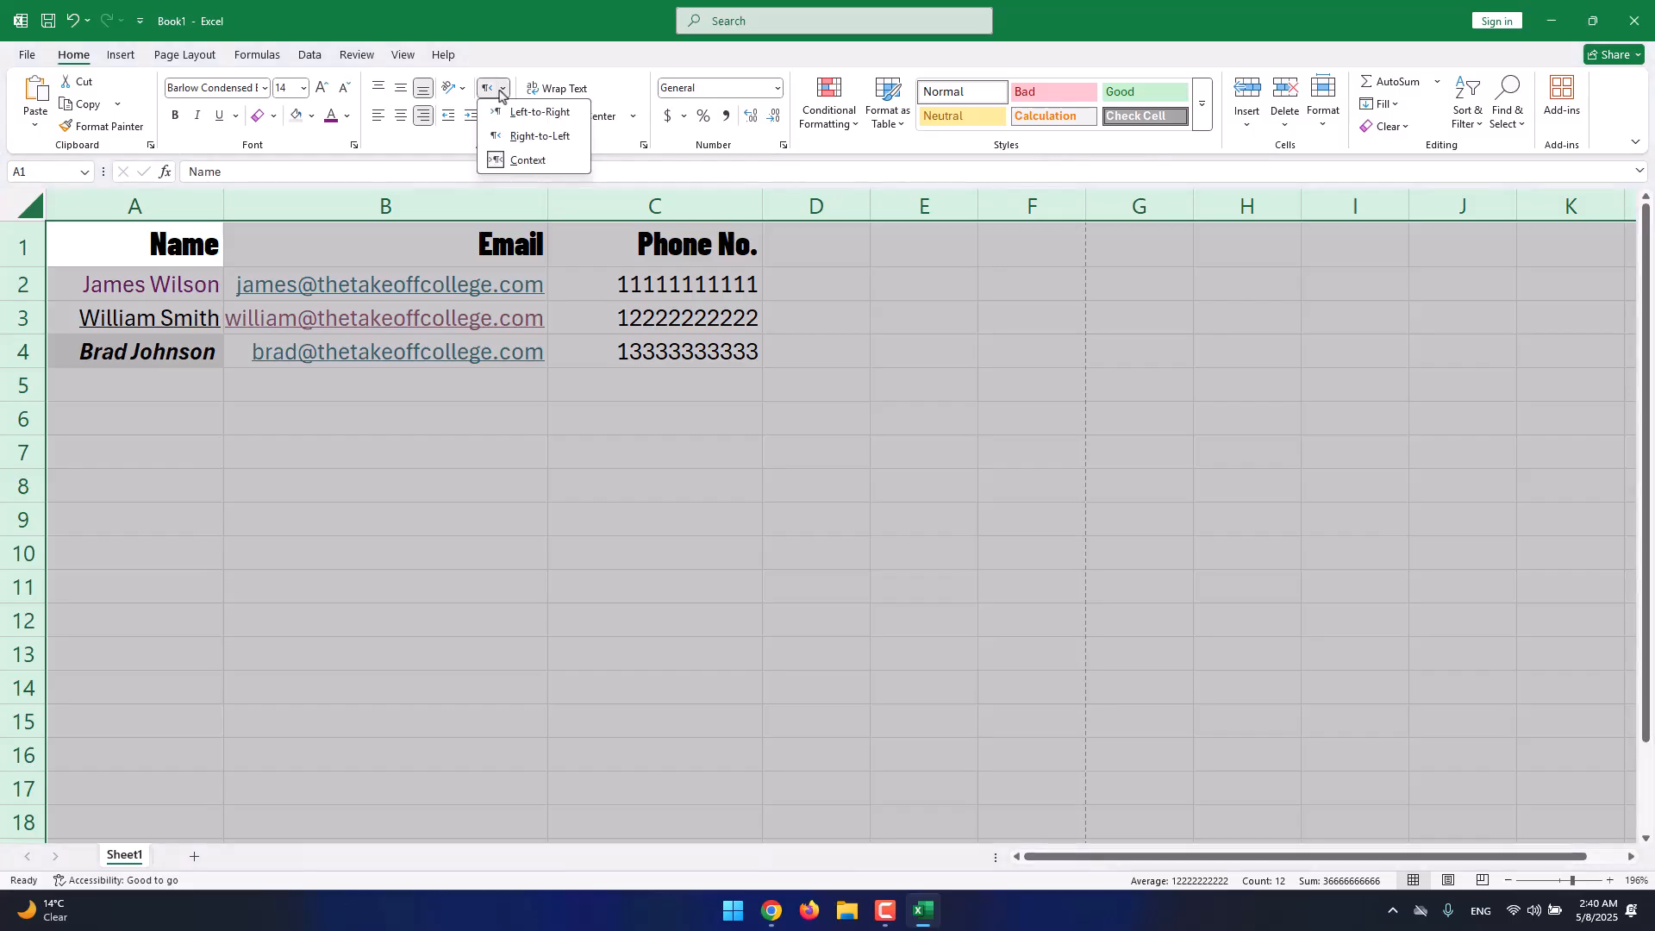
{"action": "left_click", "coordinate": [495, 162]}
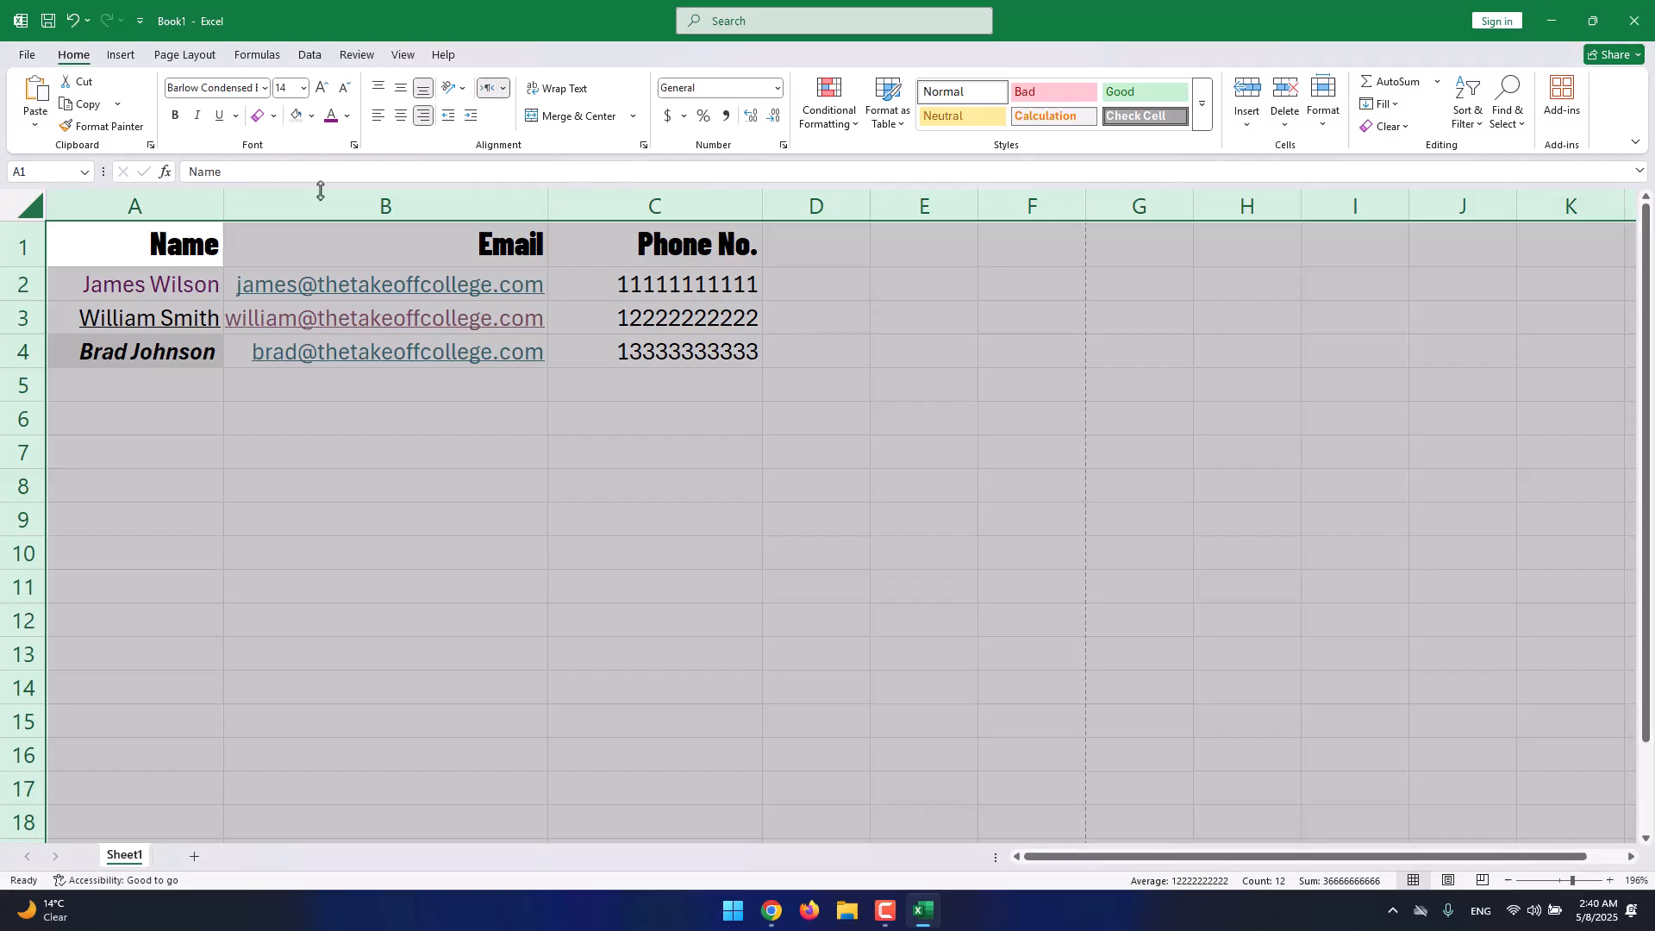
{"action": "left_click", "coordinate": [505, 91]}
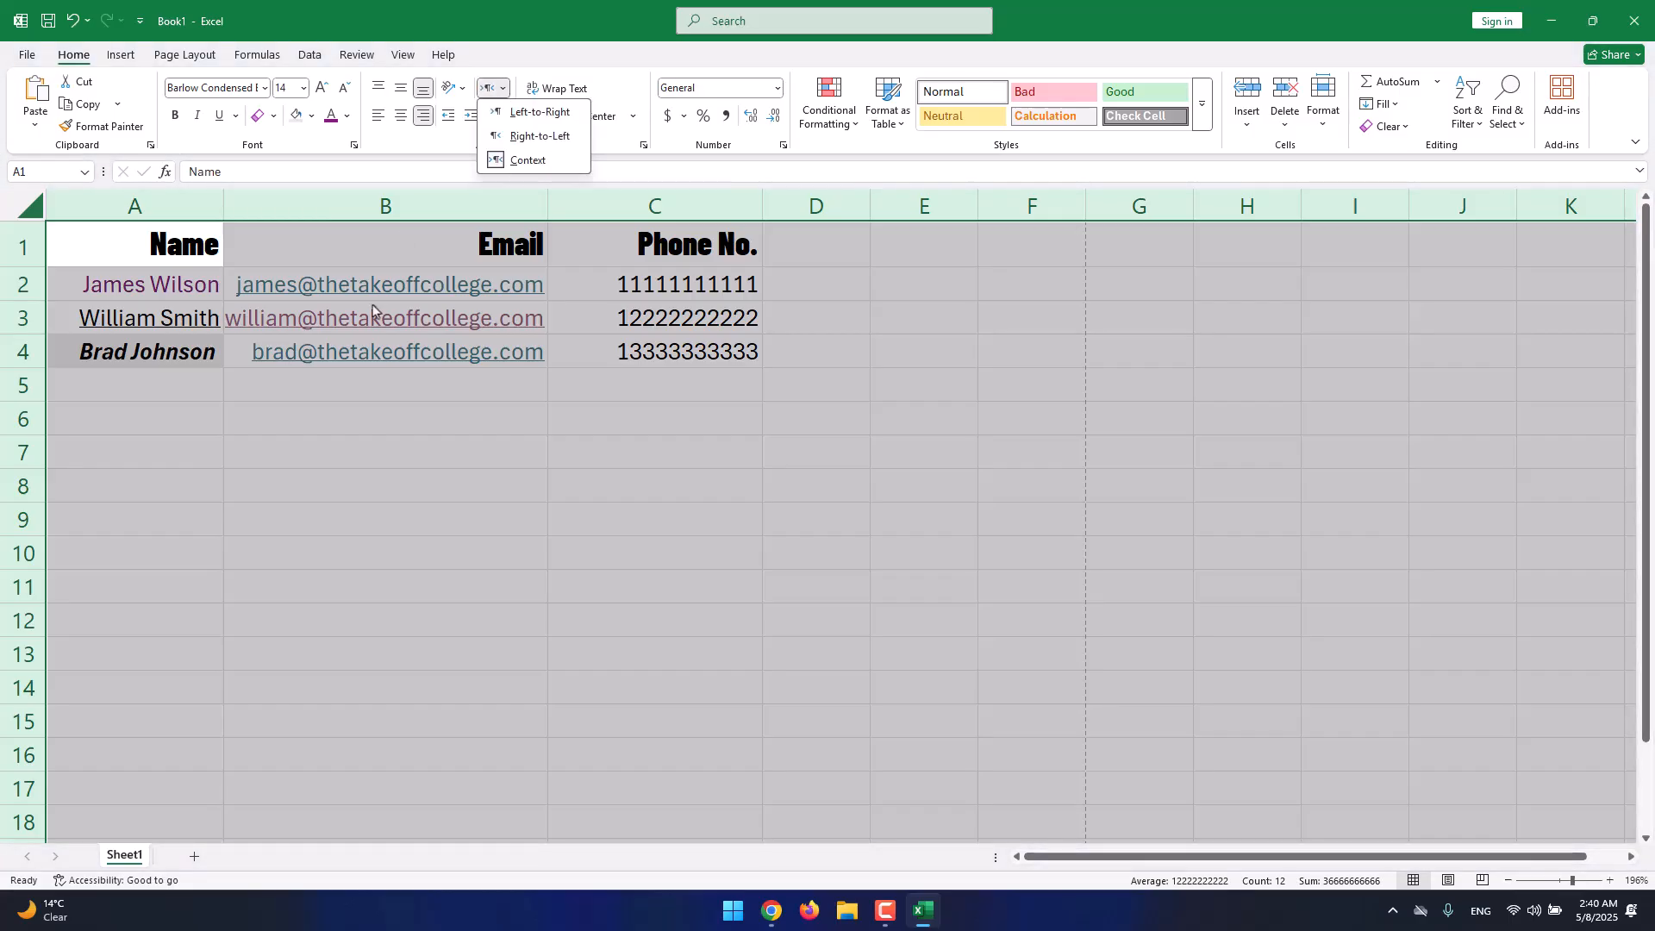
{"action": "left_click", "coordinate": [390, 250]}
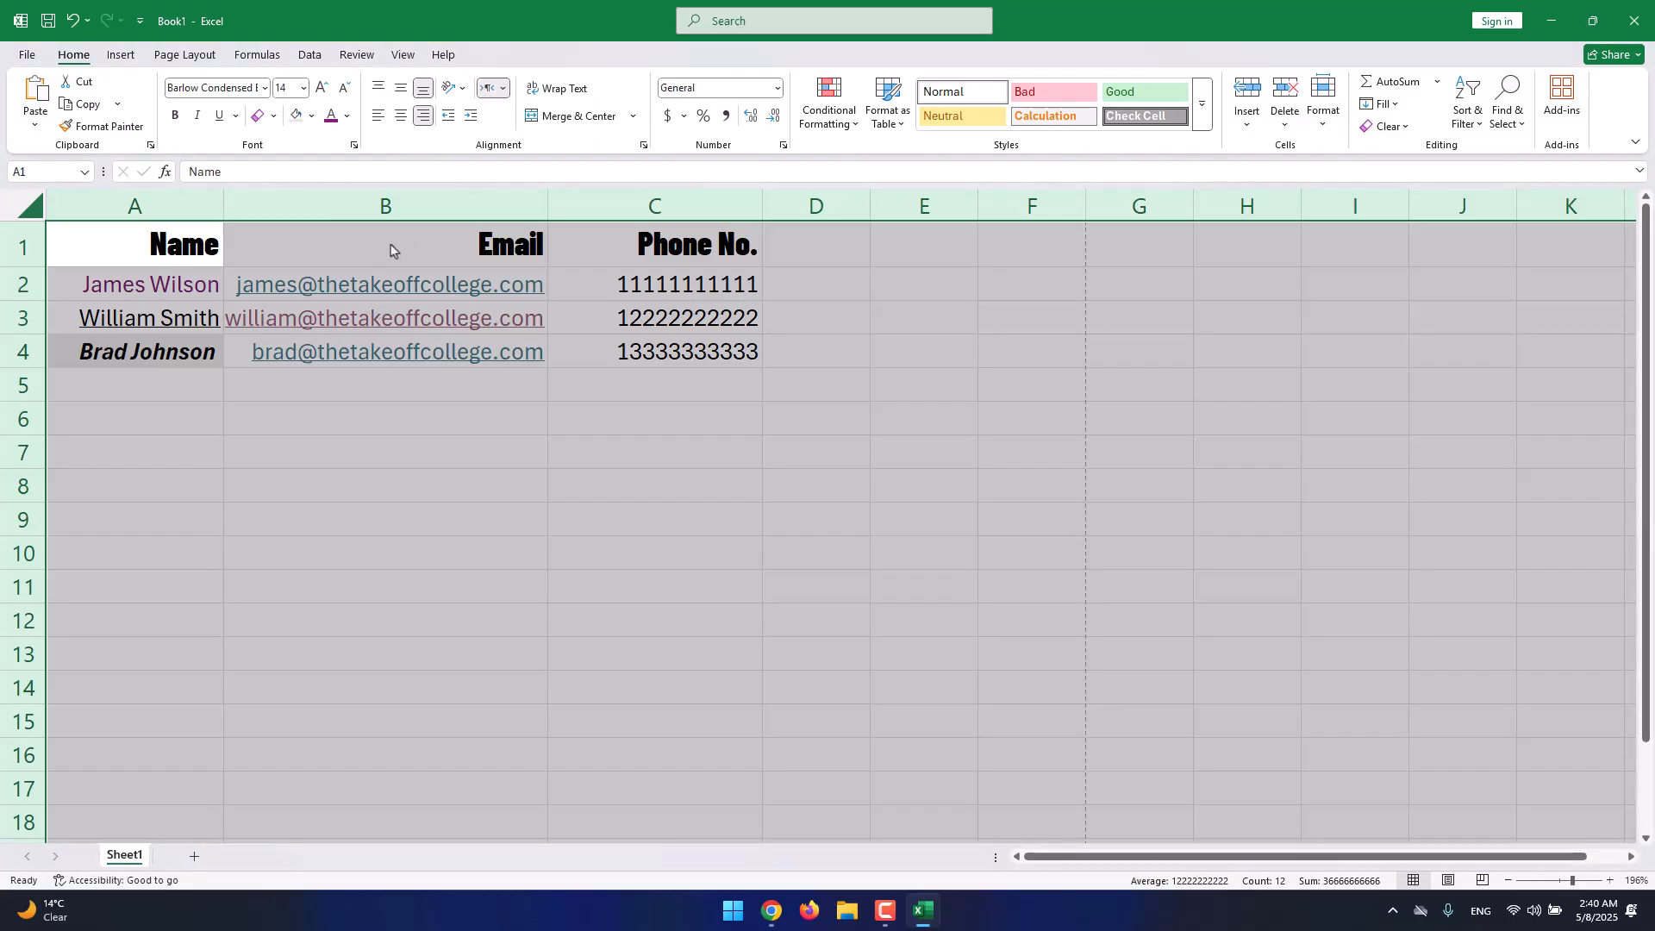
Set Context text direction and left-align the whole sheet's contents.
{"action": "left_click", "coordinate": [505, 90]}
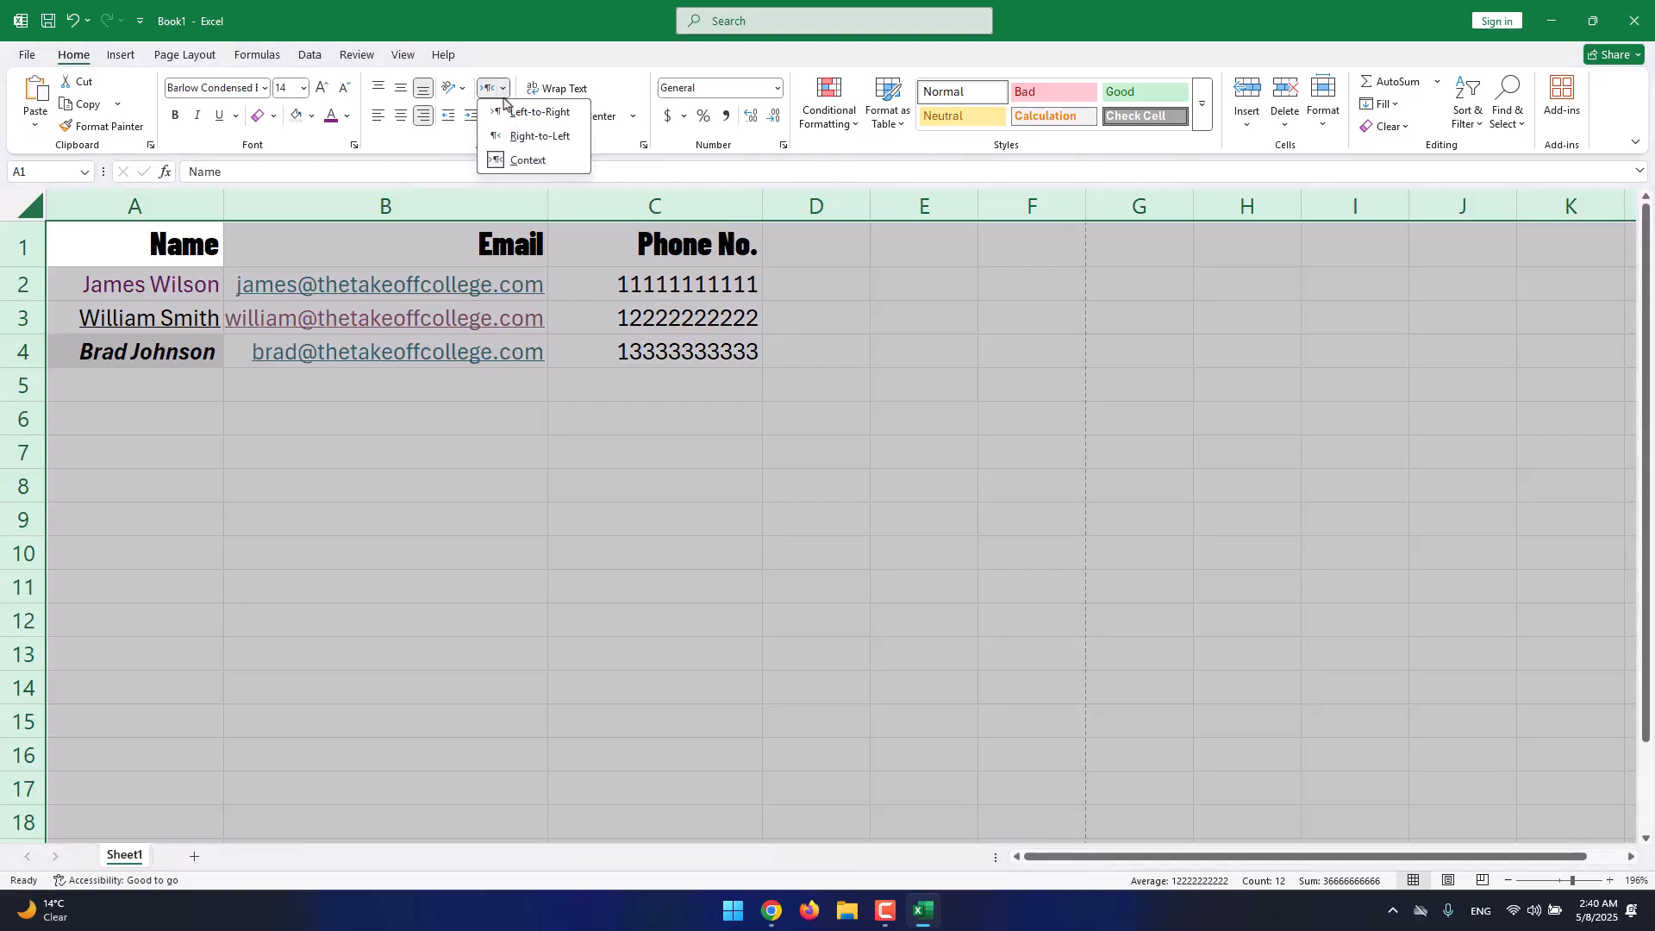
{"action": "left_click", "coordinate": [513, 159]}
{"action": "left_click", "coordinate": [393, 121]}
{"action": "left_click", "coordinate": [382, 119]}
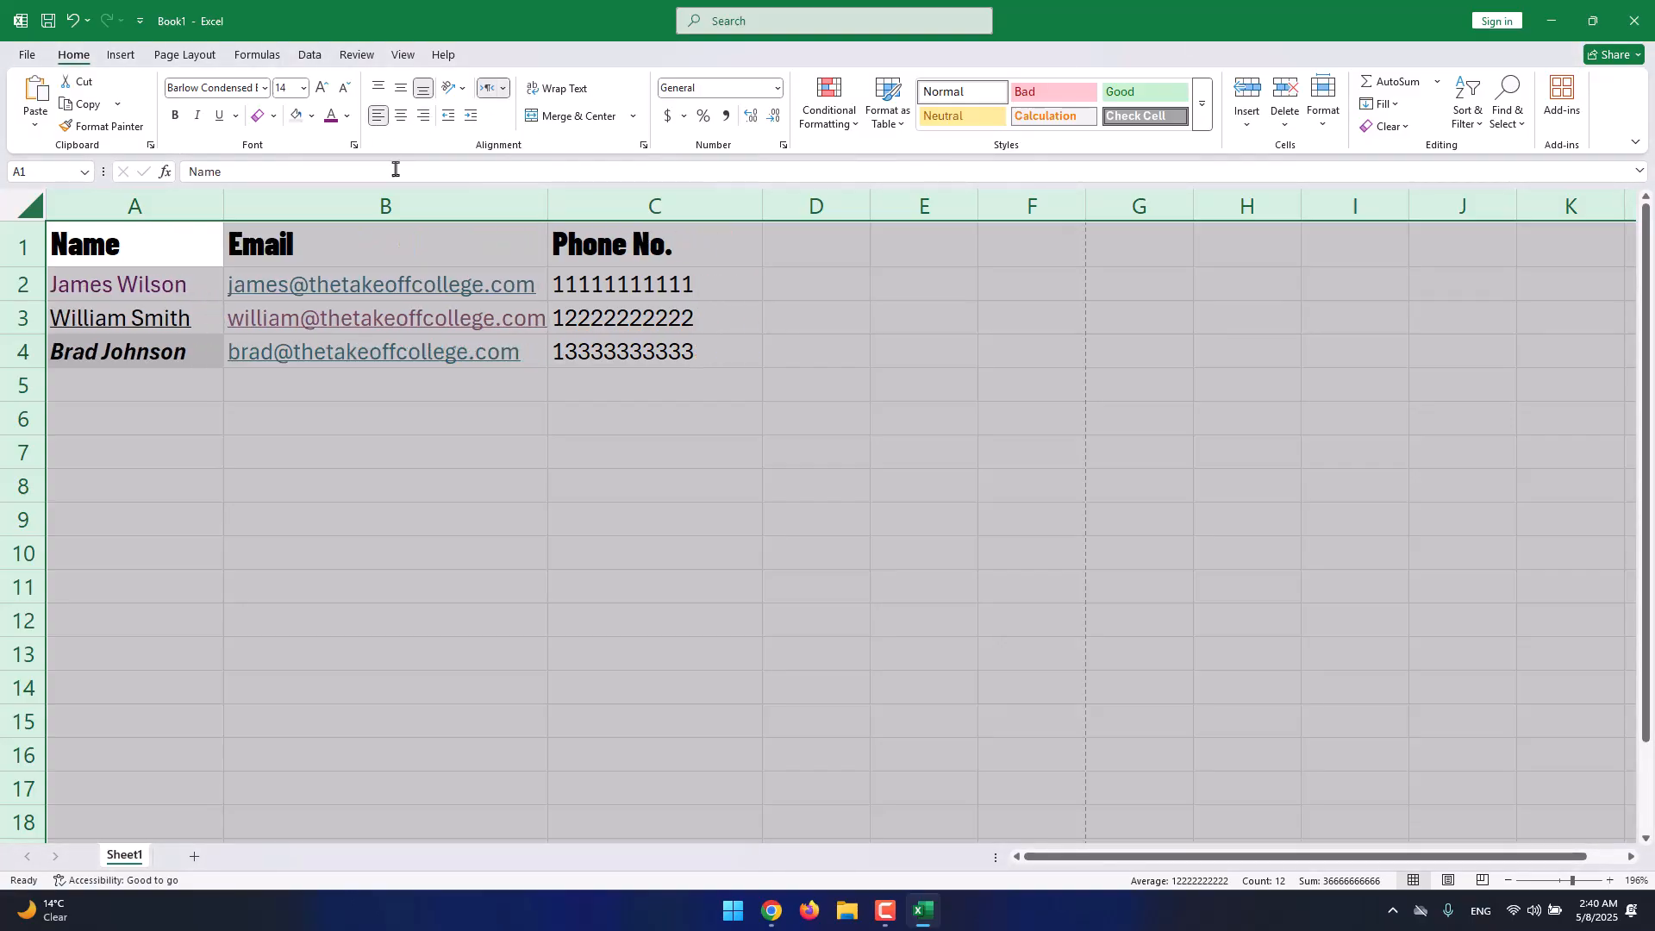
Select the contact table A1:C4 and expand the full Cell Styles gallery.
{"action": "left_click", "coordinate": [421, 250]}
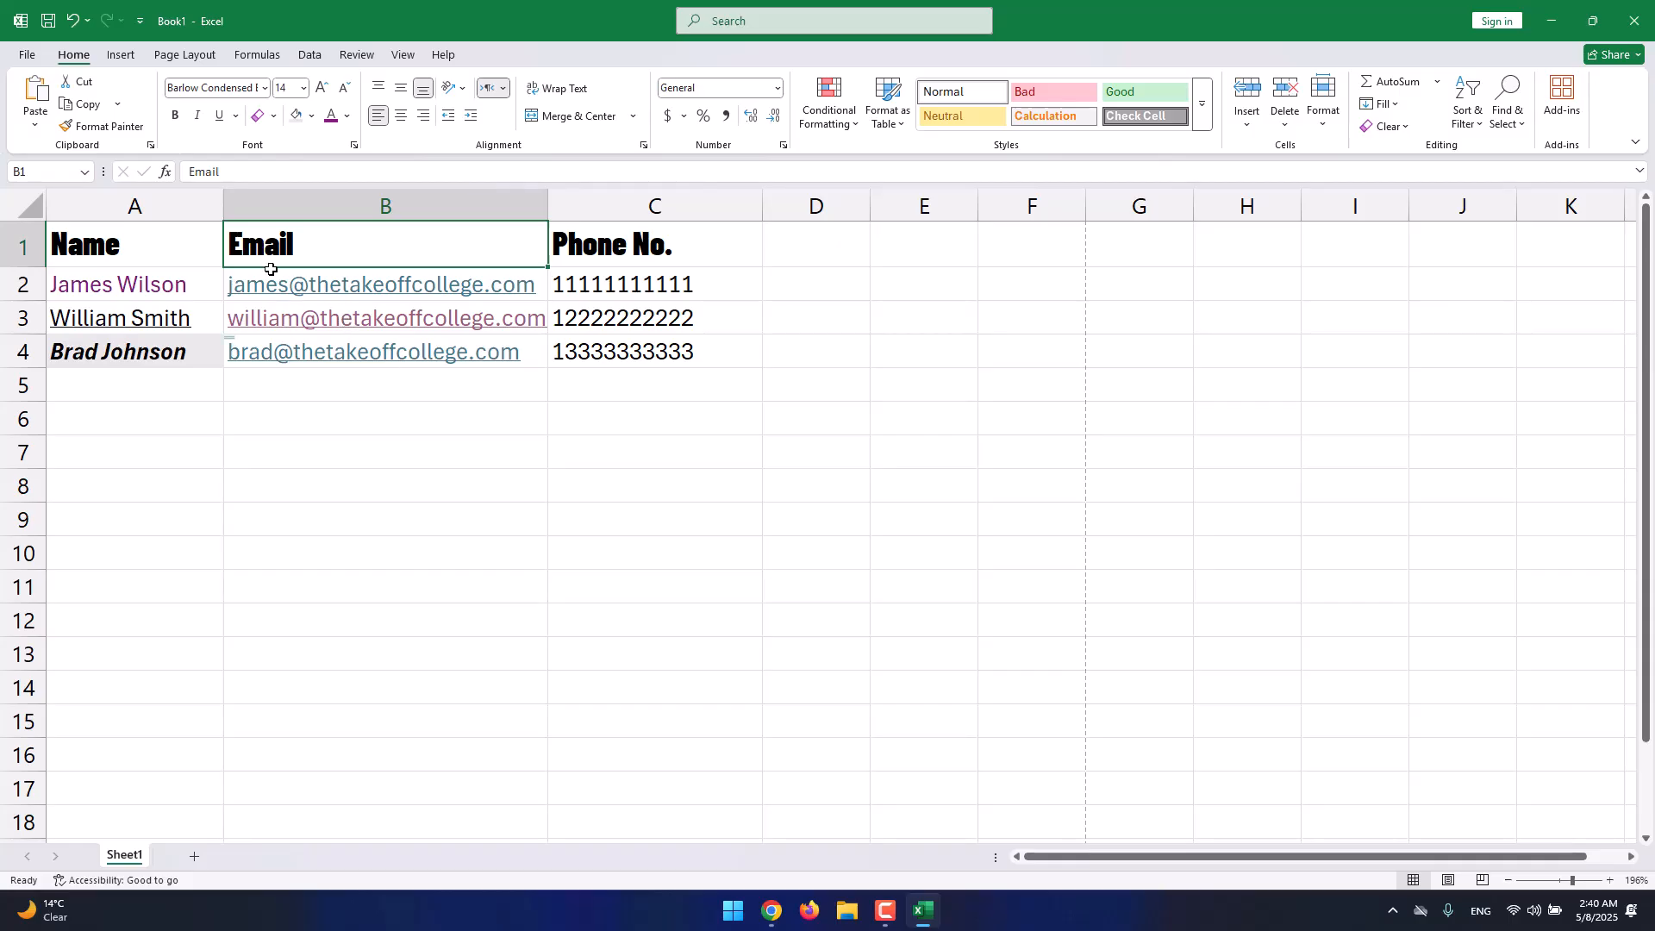
{"action": "left_click", "coordinate": [20, 200]}
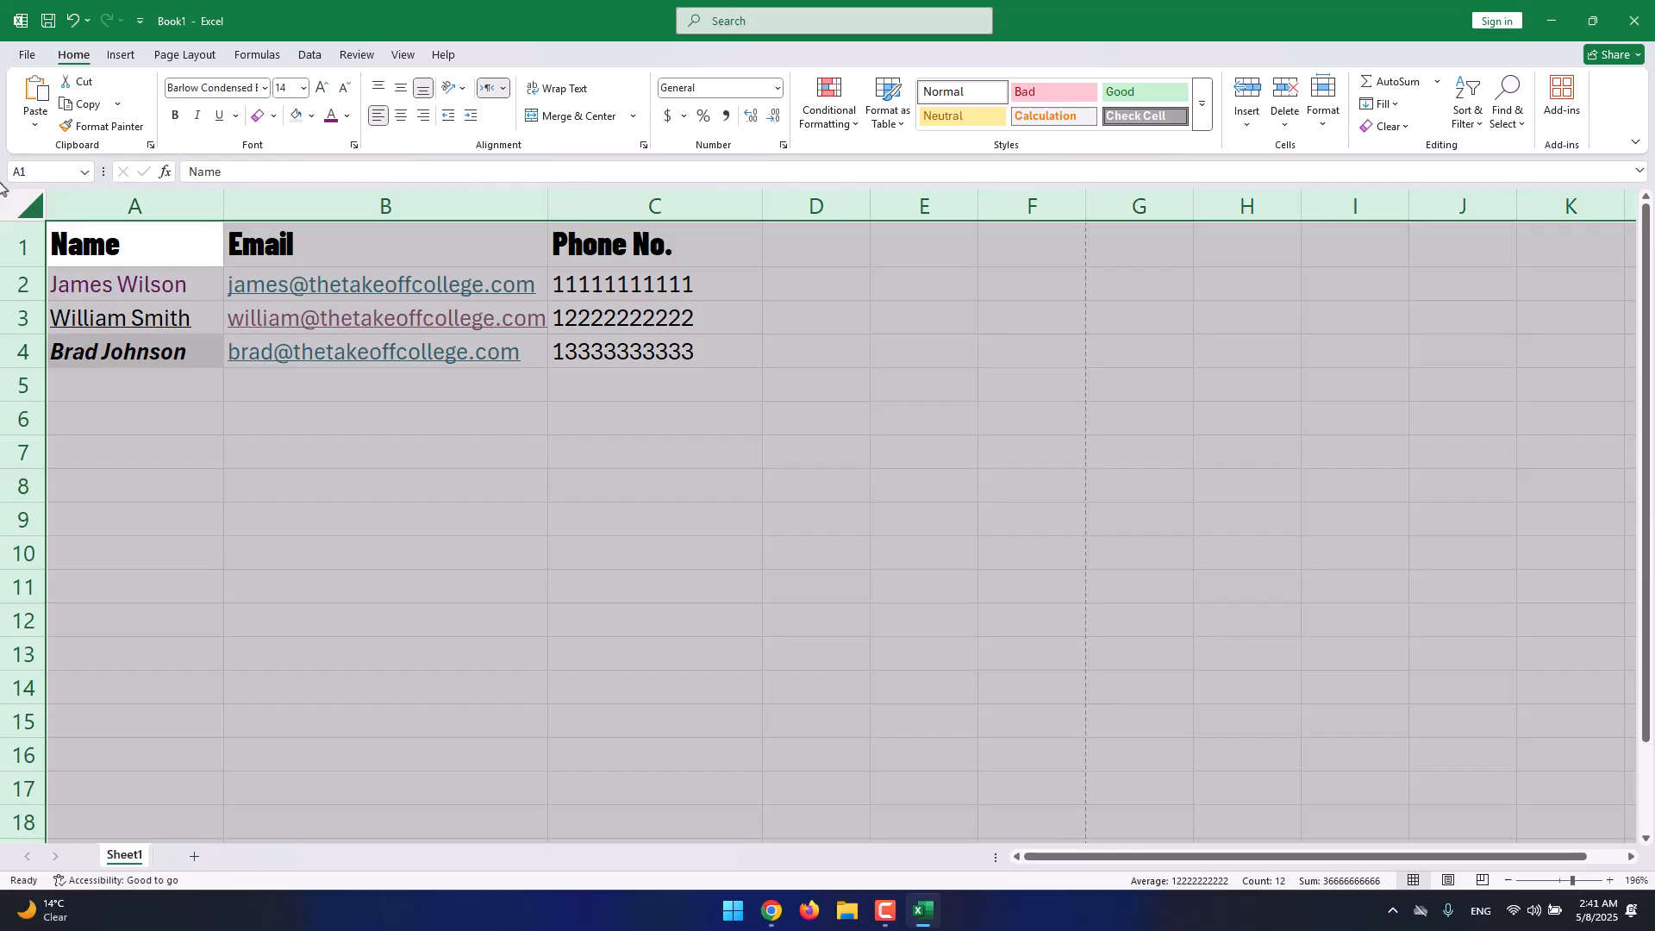
{"action": "left_click", "coordinate": [642, 284]}
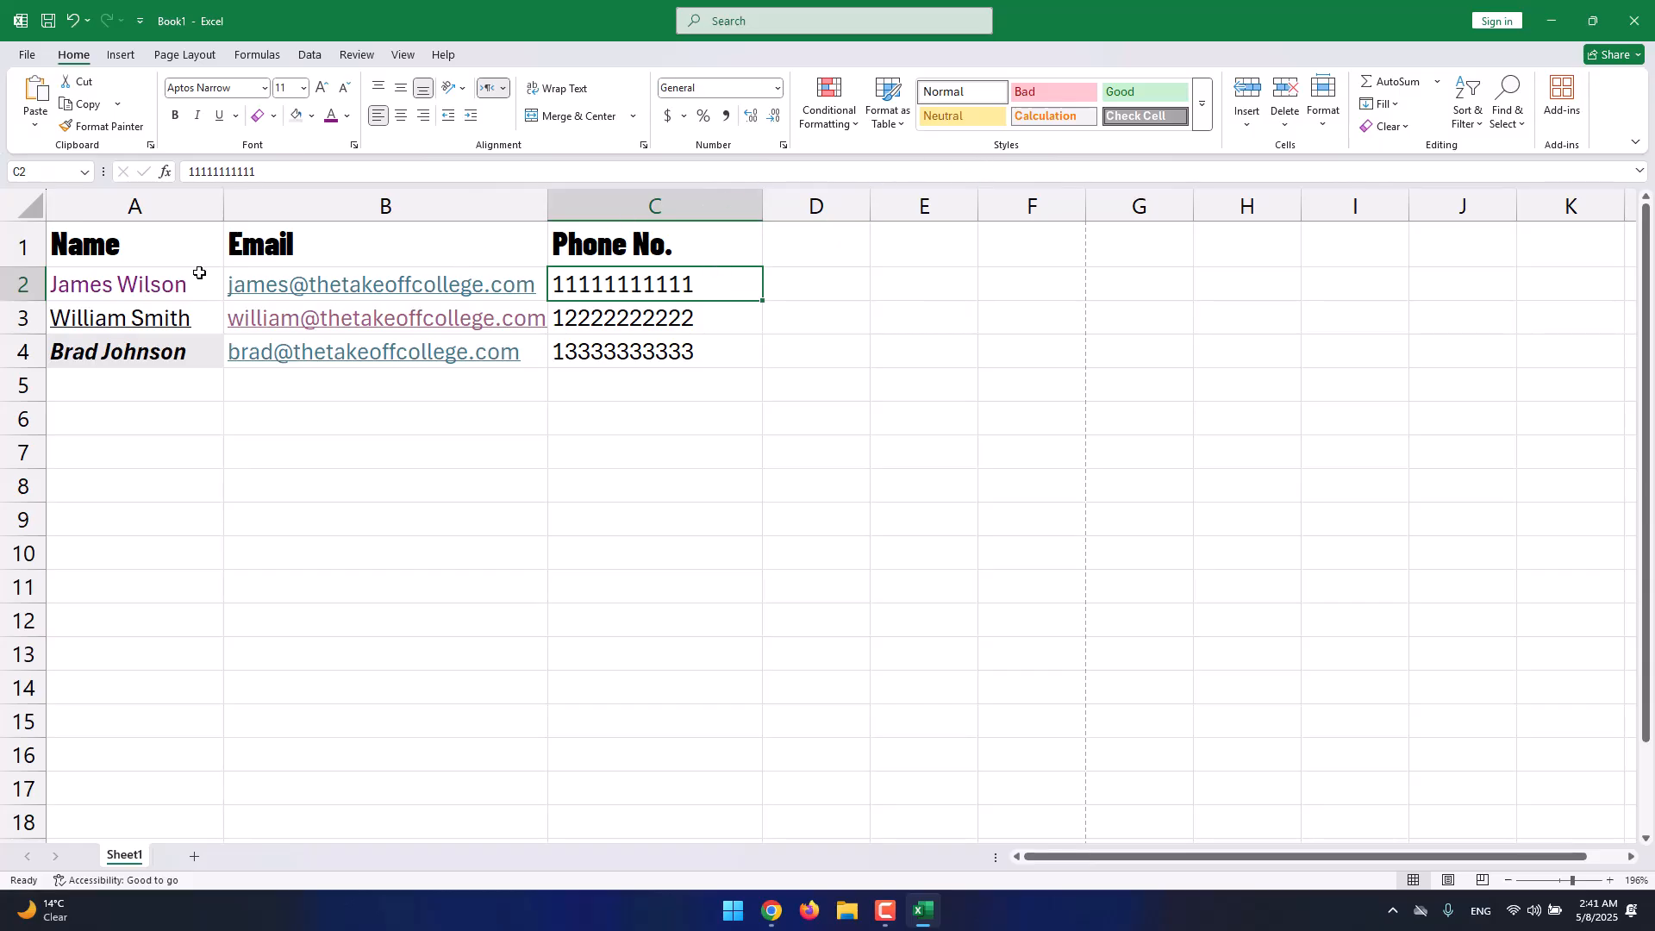
{"action": "left_click_drag", "start_coordinate": [163, 248], "coordinate": [655, 336]}
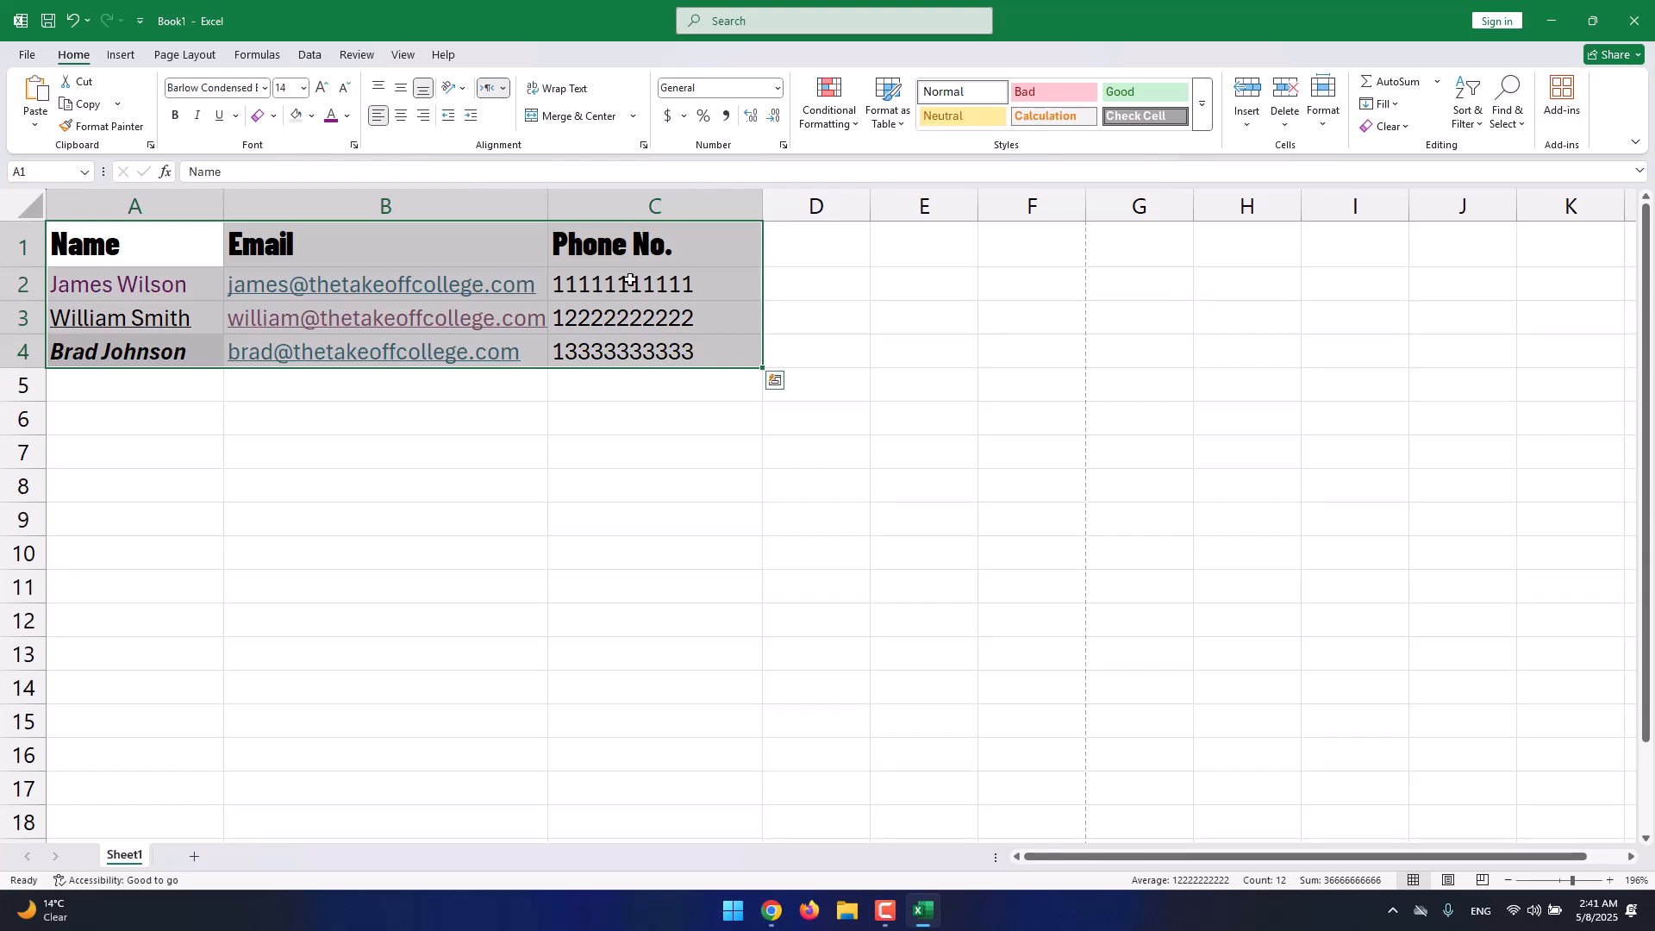
{"action": "left_click", "coordinate": [1198, 123]}
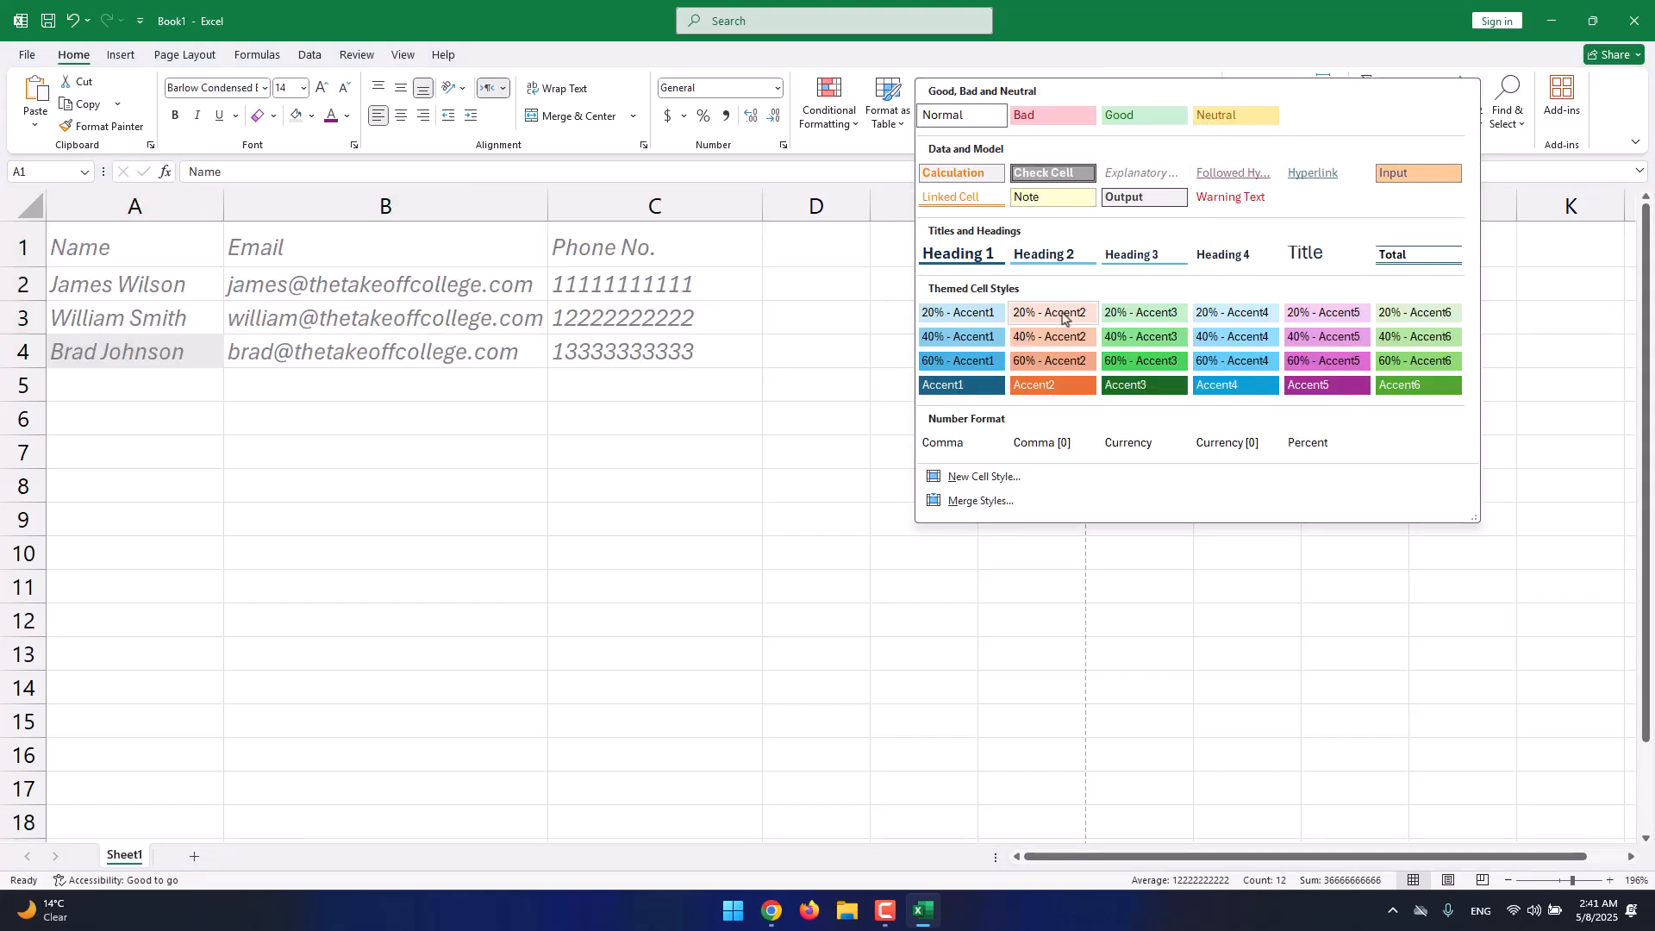
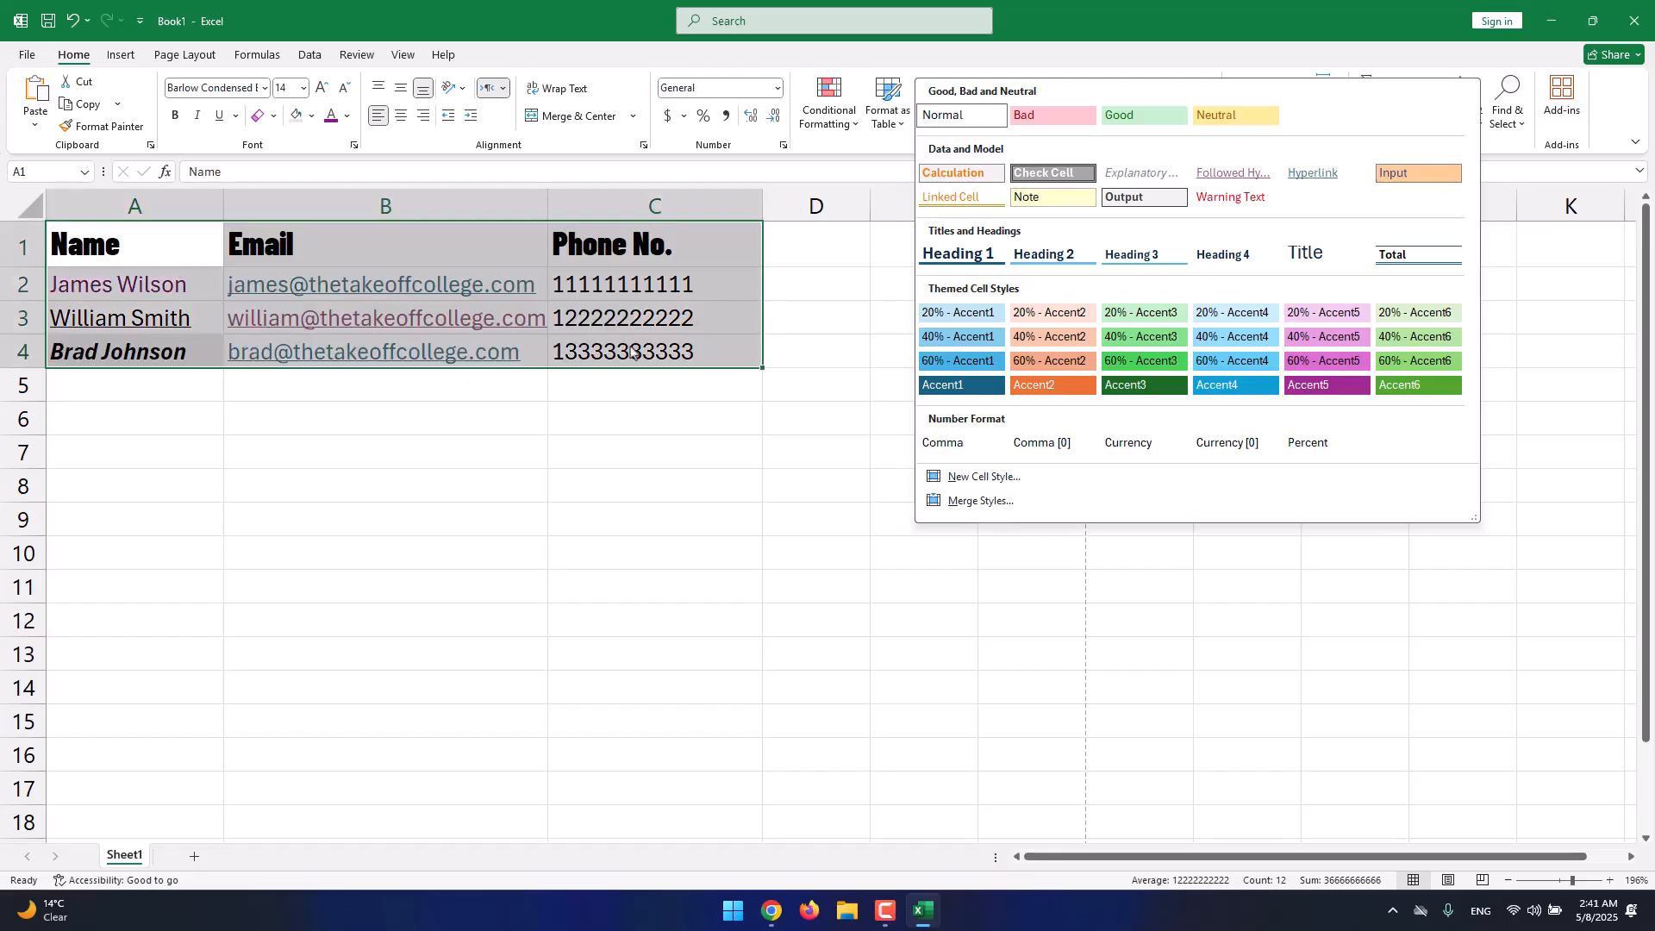
Give the header cells A1:C1 the Heading 3 cell style, replacing a trial Heading 2.
{"action": "left_click", "coordinate": [134, 260]}
{"action": "left_click", "coordinate": [134, 260]}
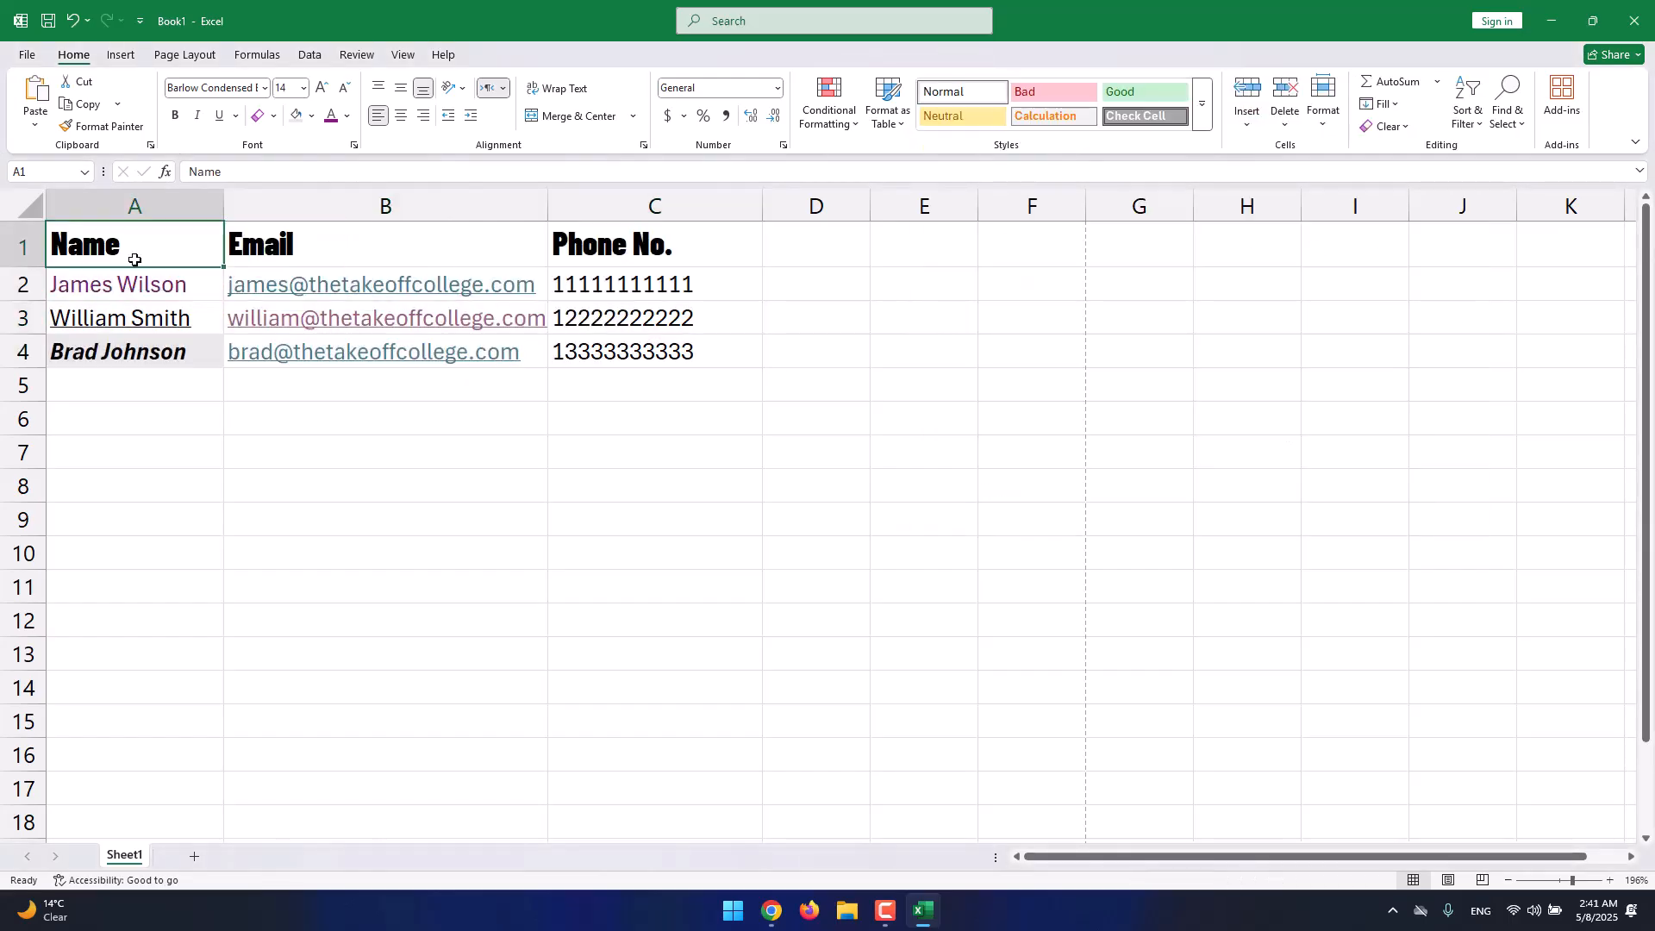
{"action": "left_click", "coordinate": [24, 246]}
{"action": "left_click", "coordinate": [1201, 104]}
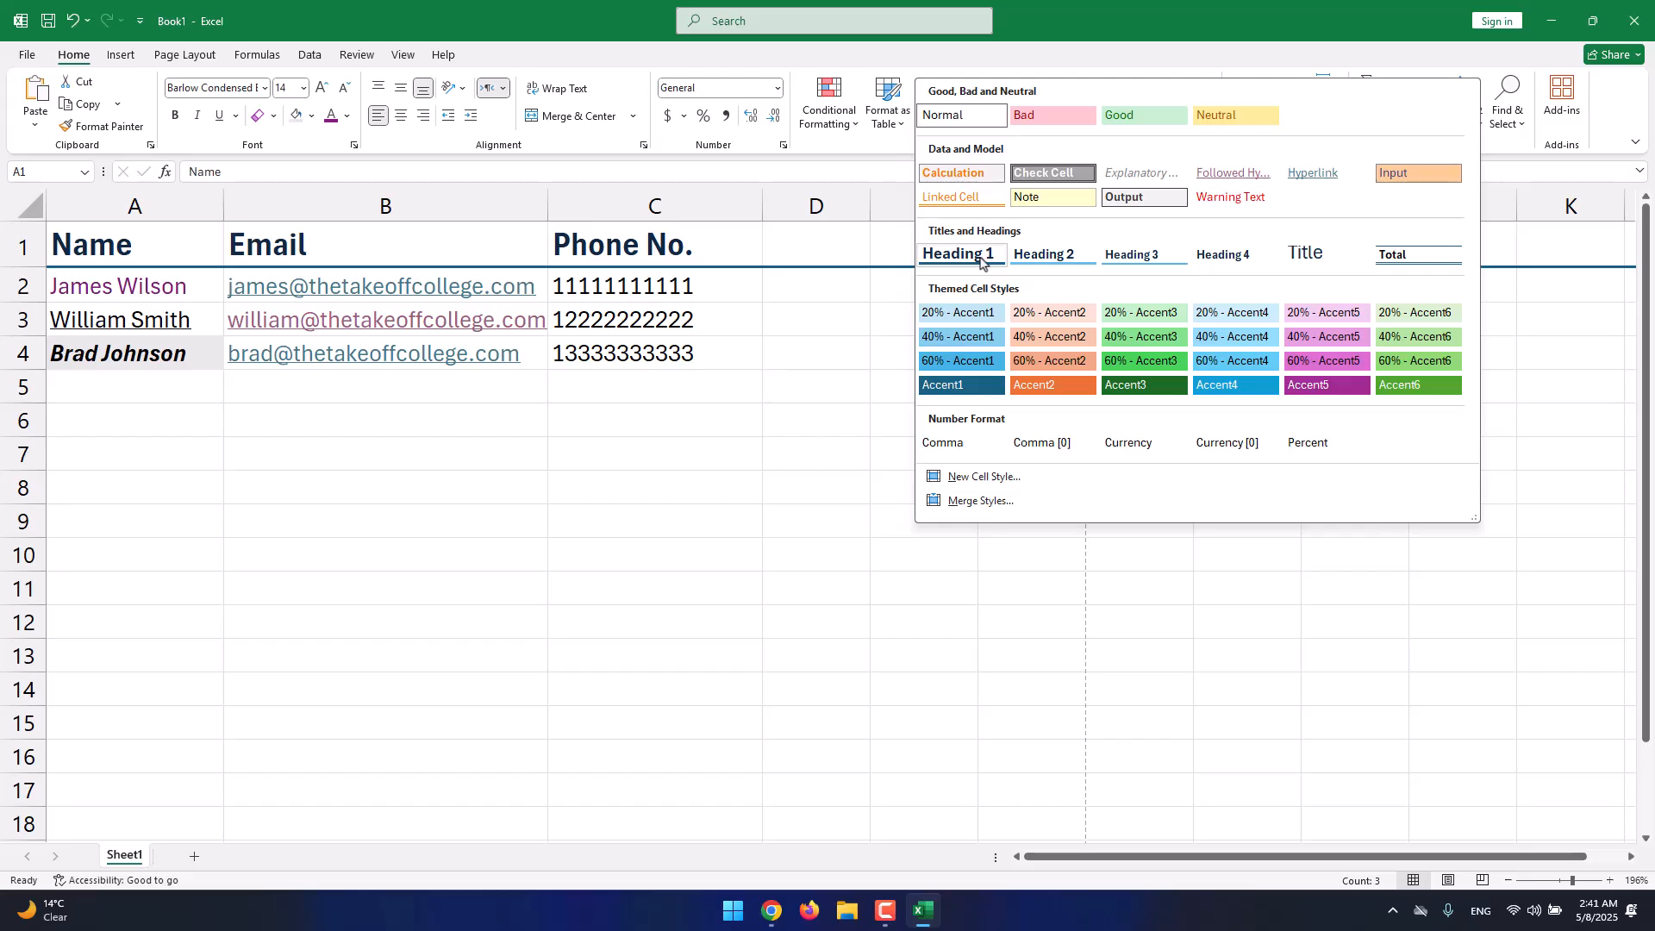
{"action": "left_click", "coordinate": [1090, 256]}
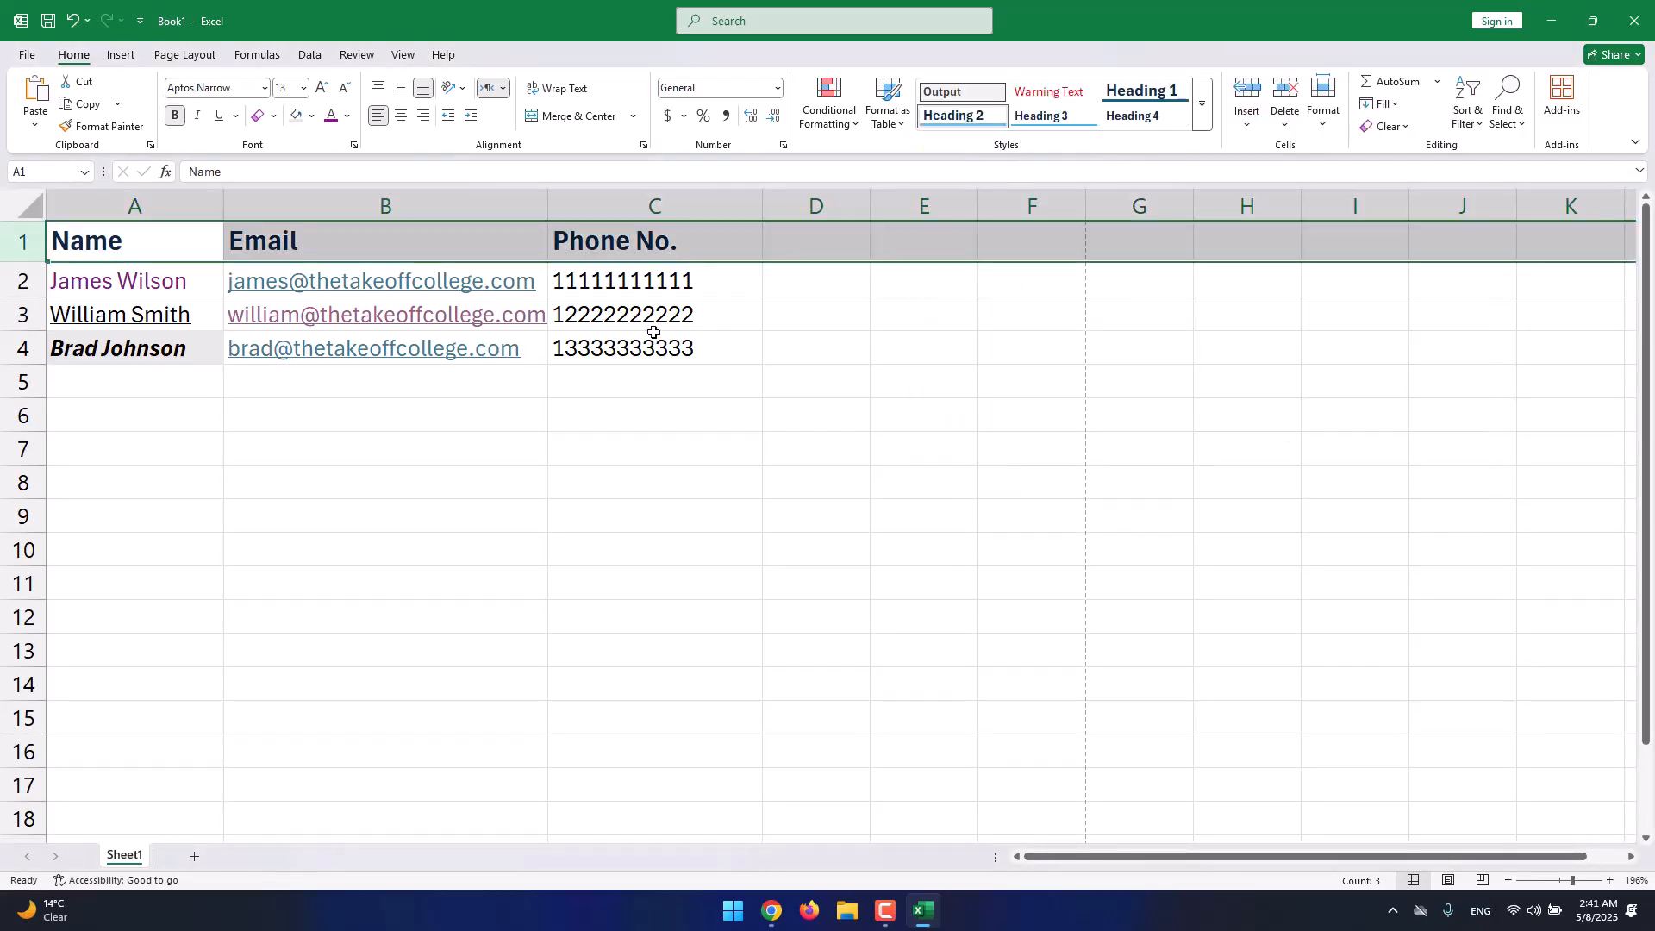
{"action": "left_click", "coordinate": [80, 276]}
{"action": "key", "text": "ctrl+z"}
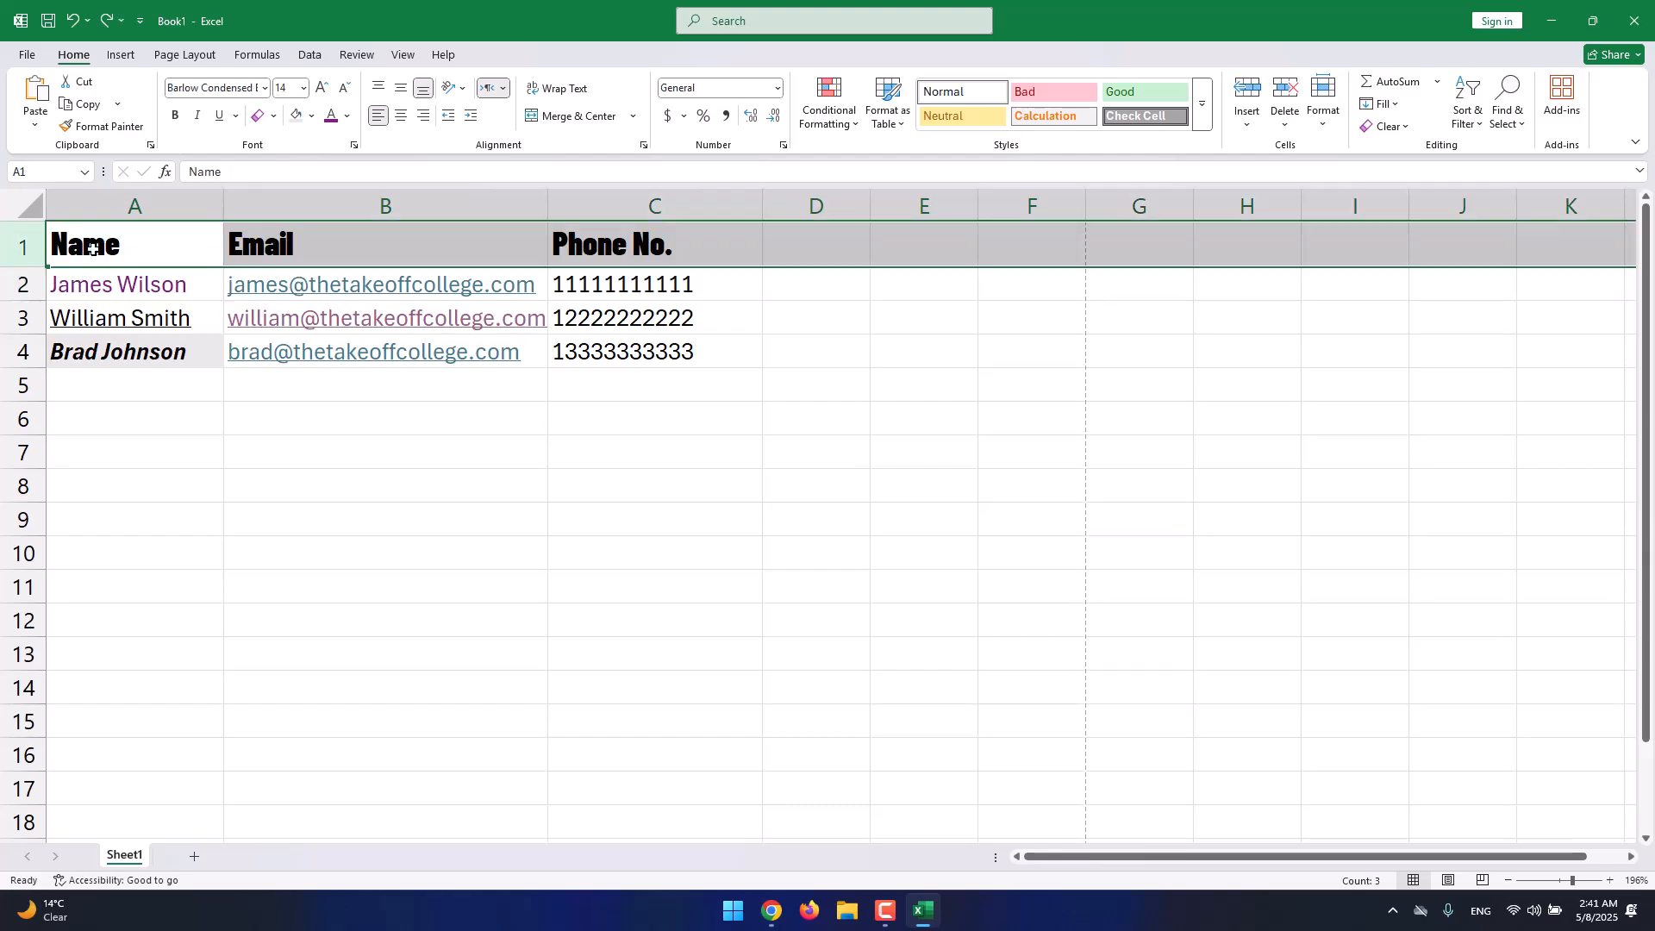
{"action": "left_click_drag", "start_coordinate": [82, 245], "coordinate": [584, 244]}
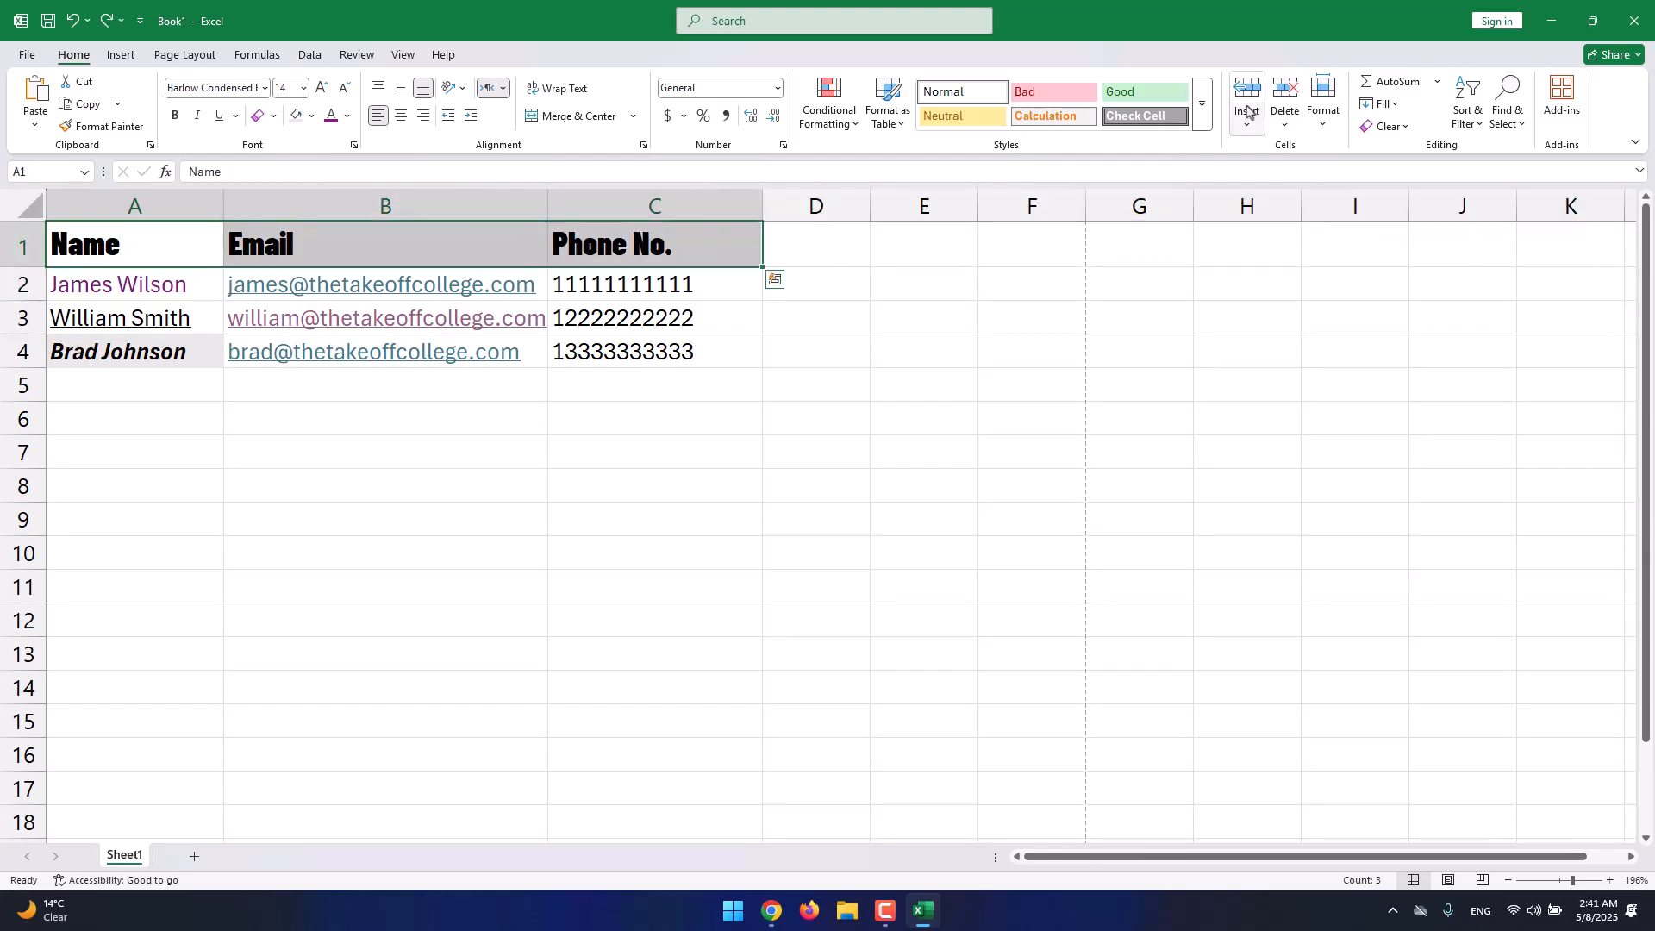
{"action": "left_click", "coordinate": [1202, 105]}
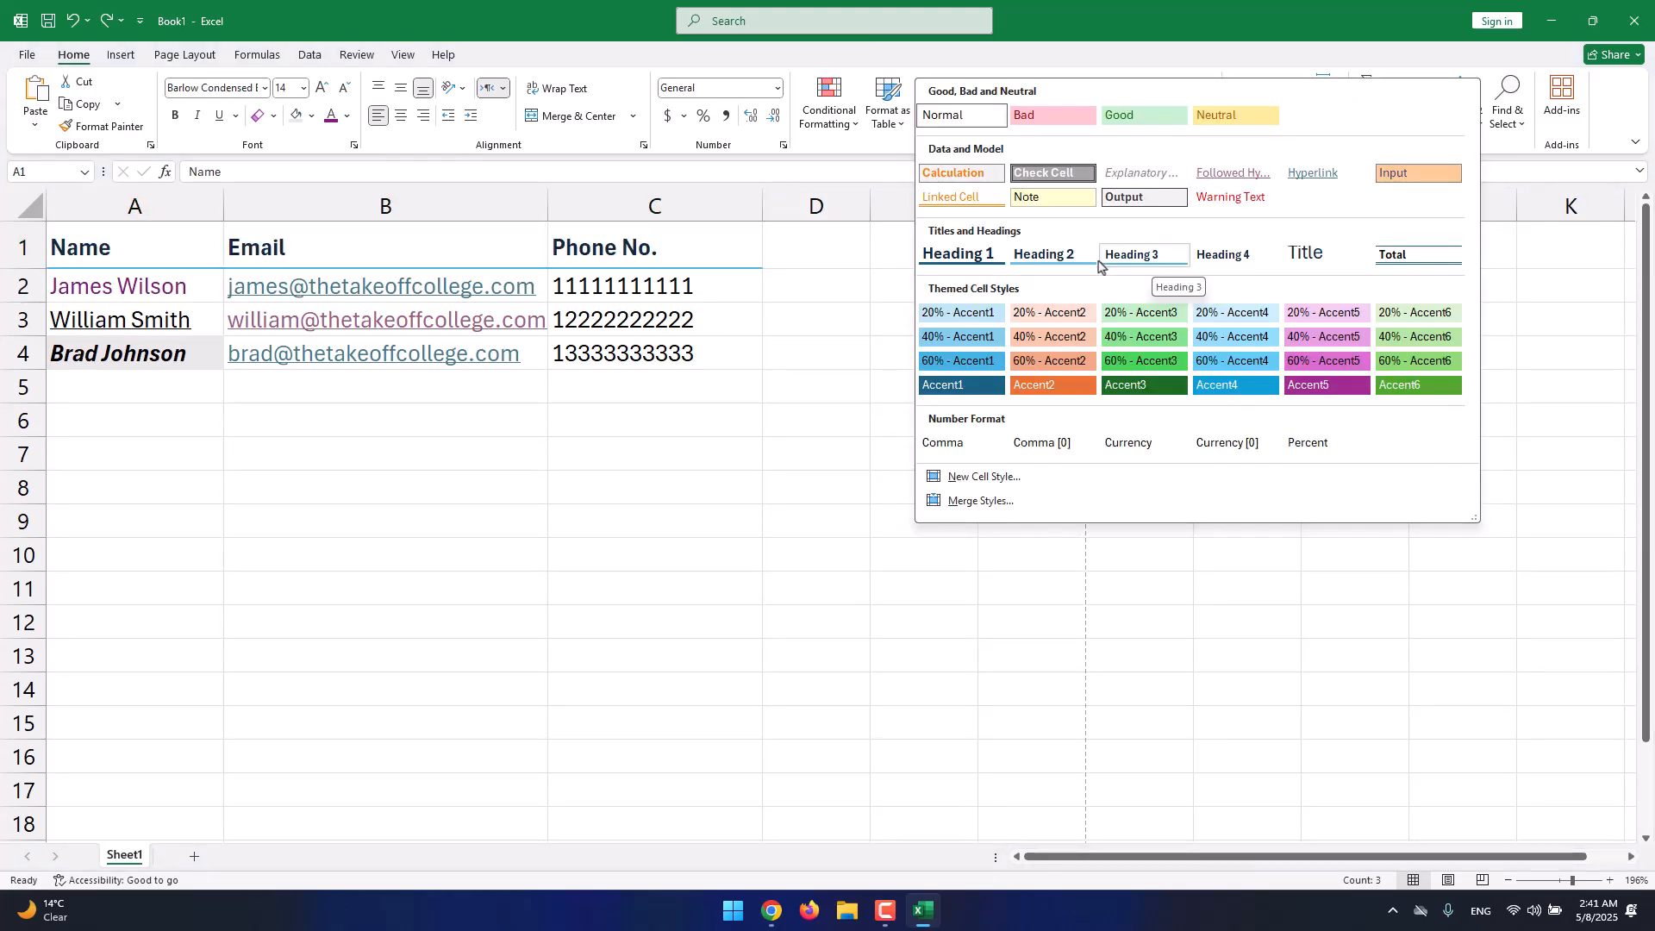
{"action": "left_click", "coordinate": [1153, 268]}
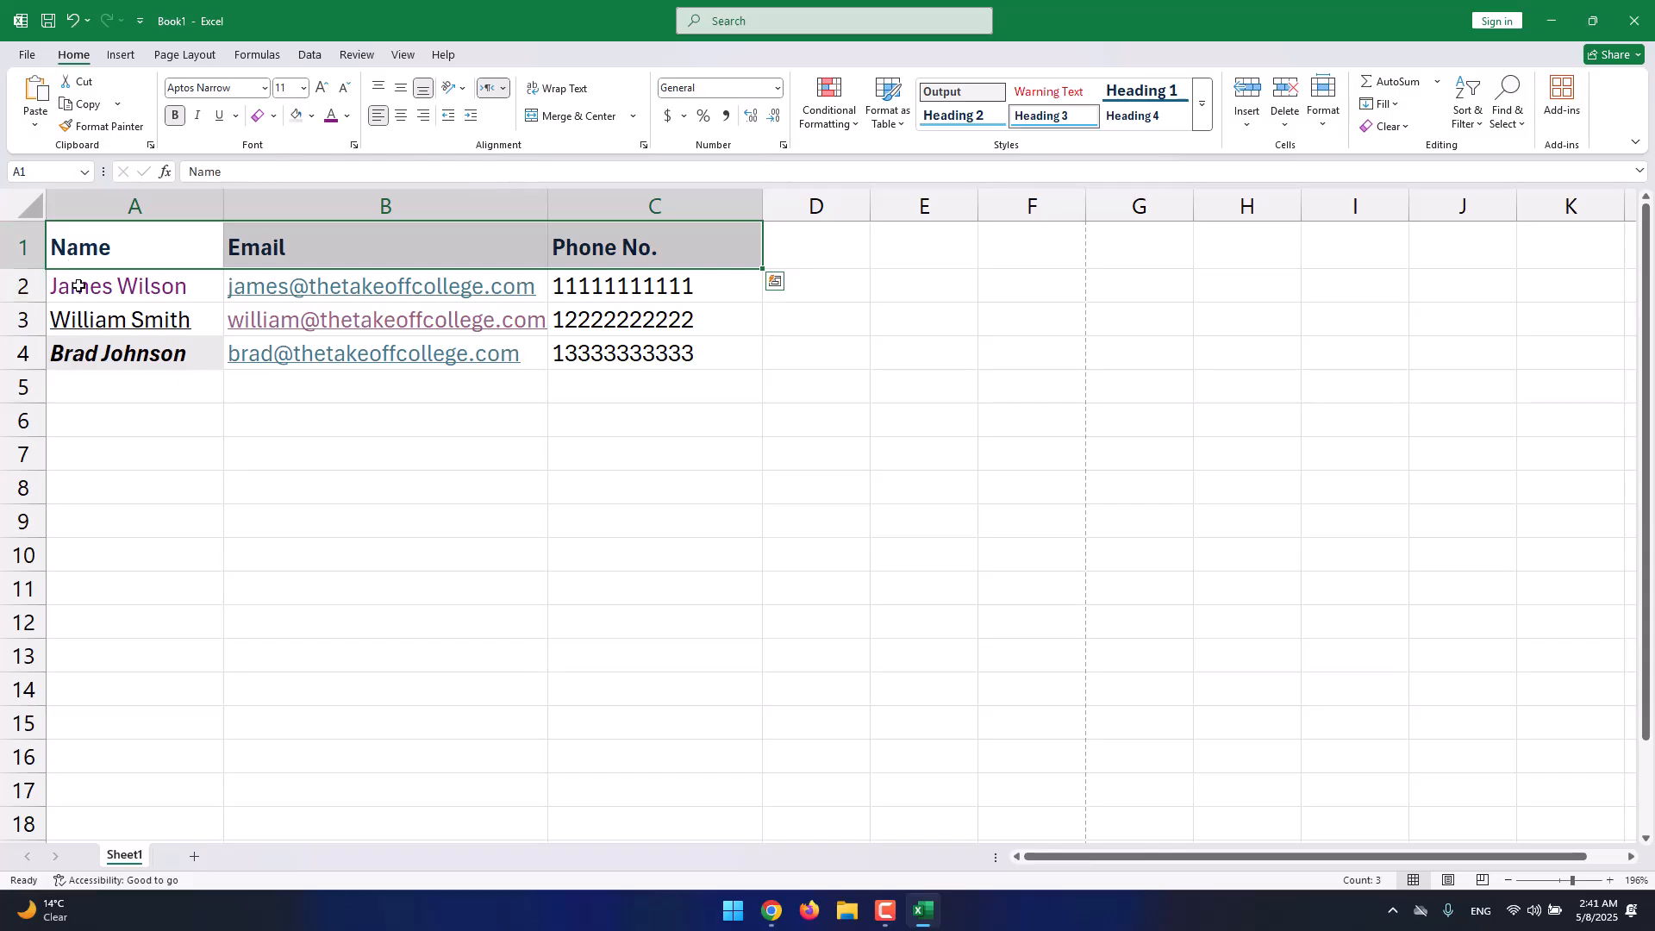
Apply the 20% - Accent1 cell style to the contact rows A2:C4.
{"action": "left_click_drag", "start_coordinate": [81, 285], "coordinate": [610, 348]}
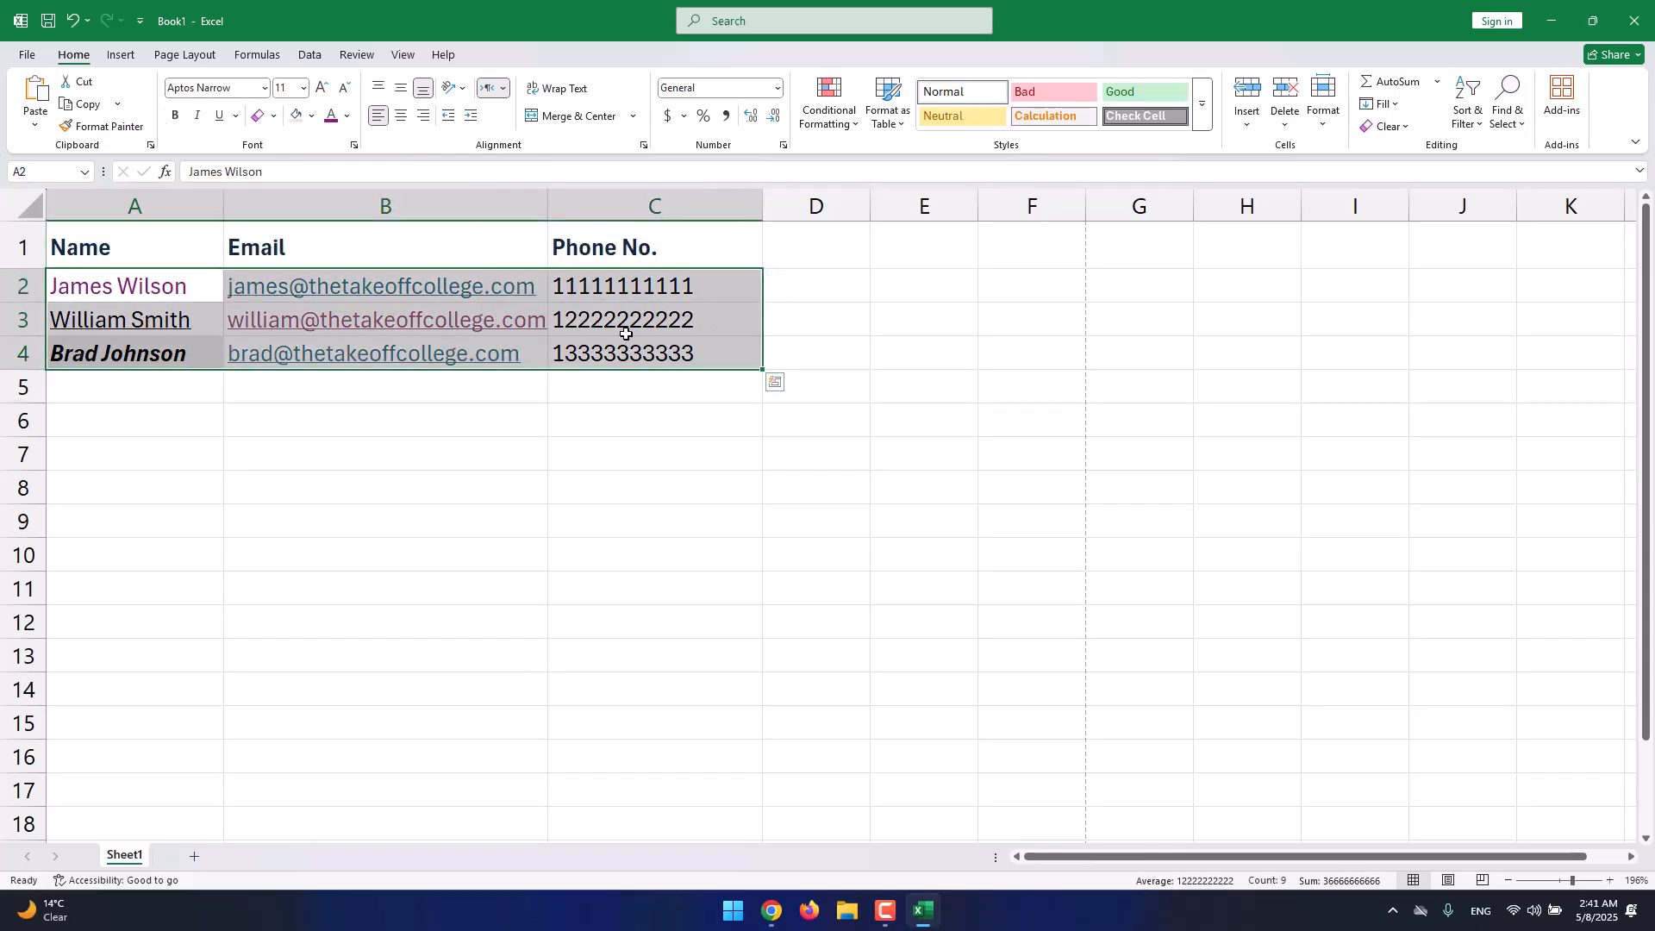
{"action": "left_click", "coordinate": [1202, 104]}
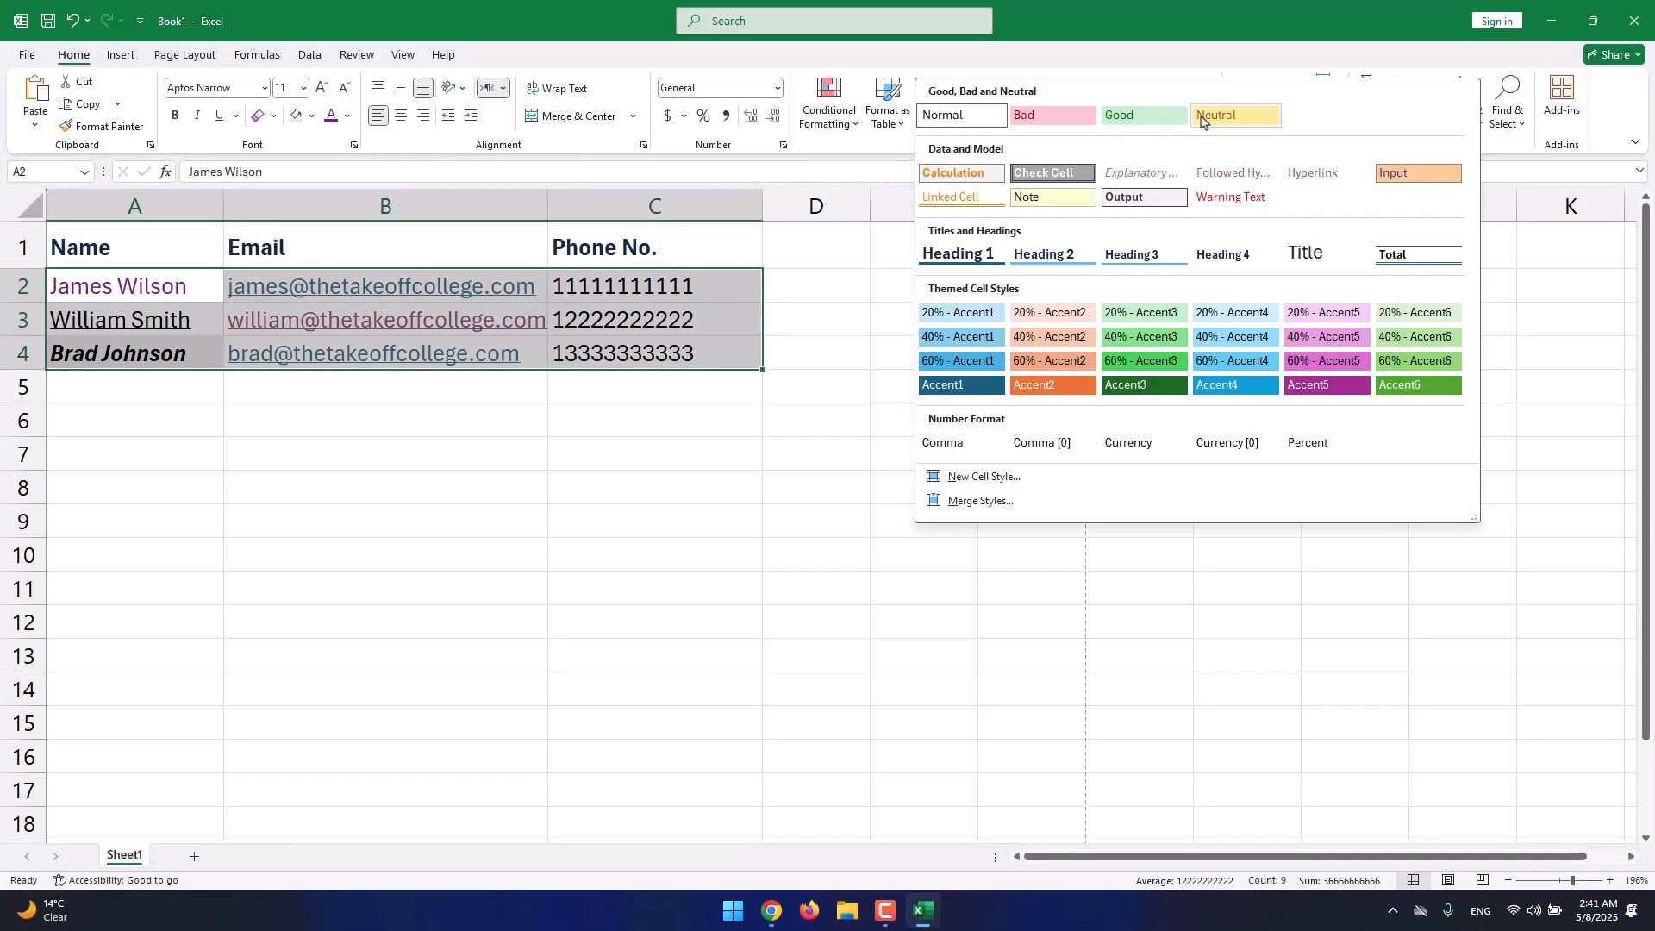
{"action": "left_click", "coordinate": [979, 313]}
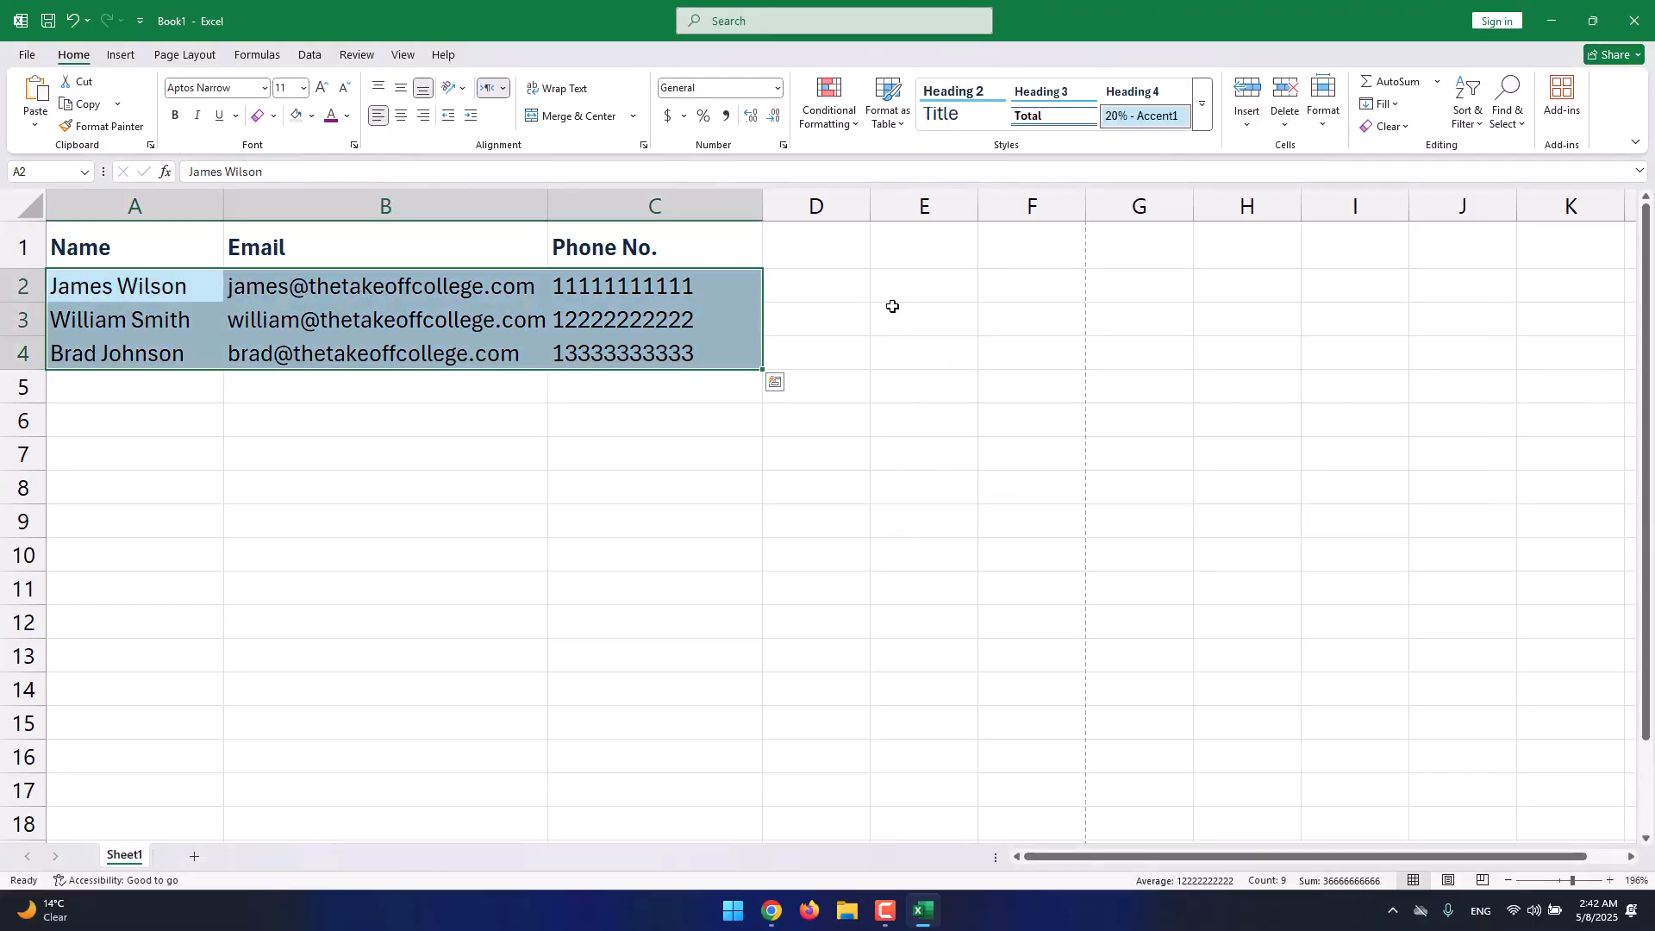
{"action": "left_click", "coordinate": [892, 306]}
{"action": "left_click", "coordinate": [796, 235]}
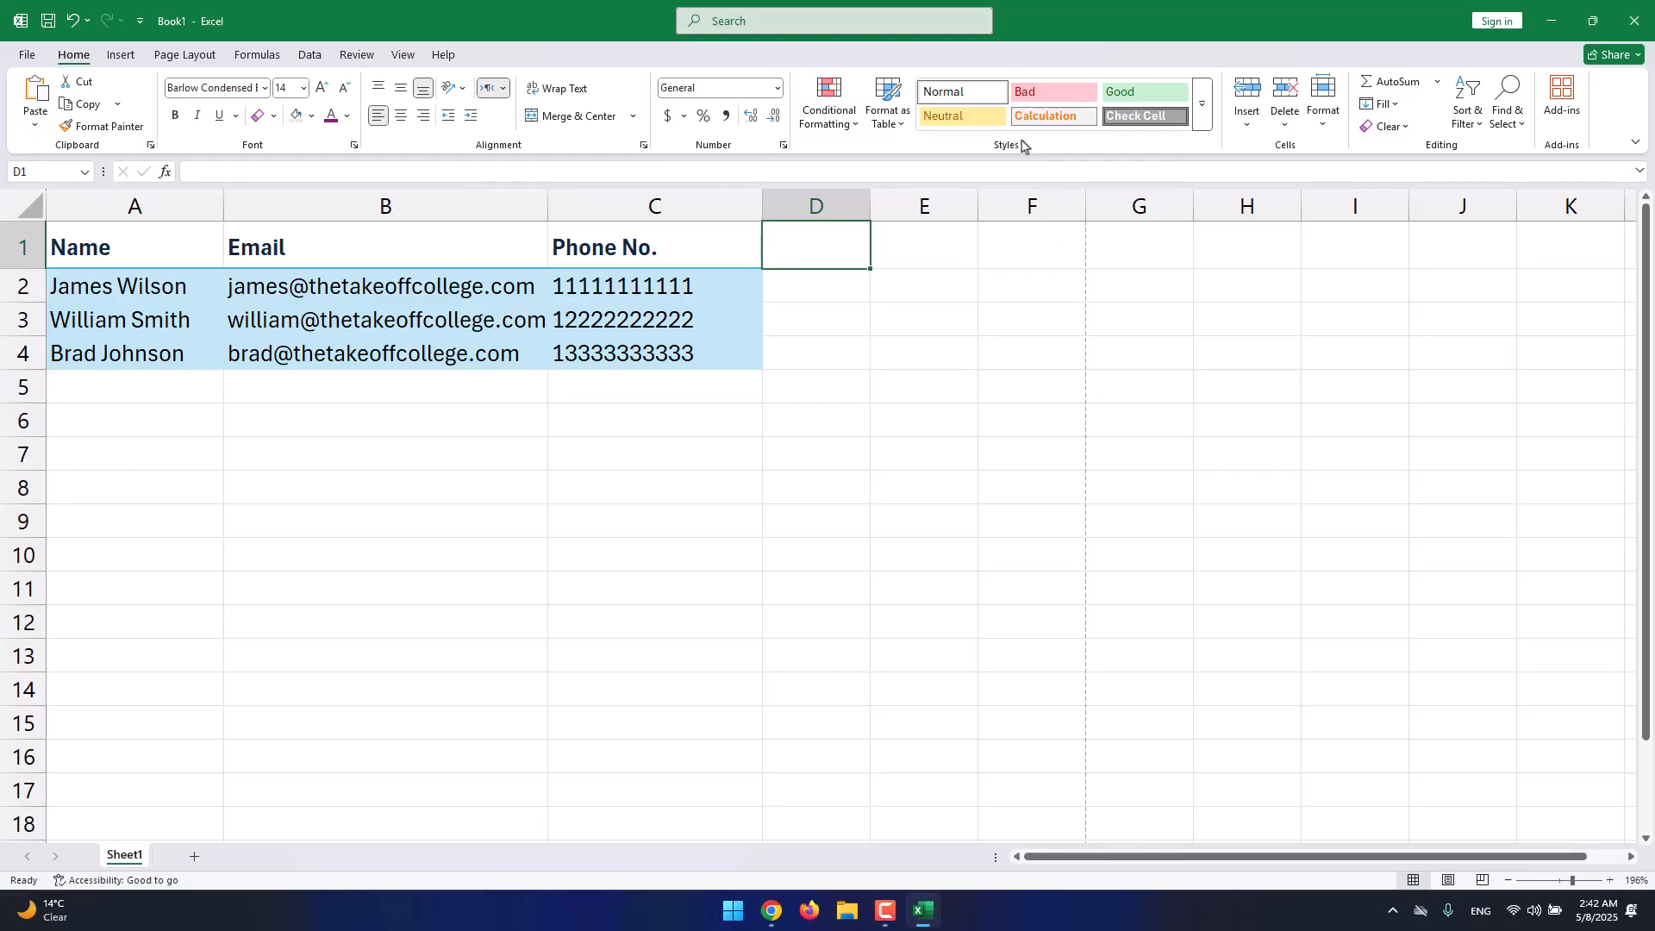
Try formatting A1:C4 as a table, then undo it.
{"action": "left_click", "coordinate": [903, 124]}
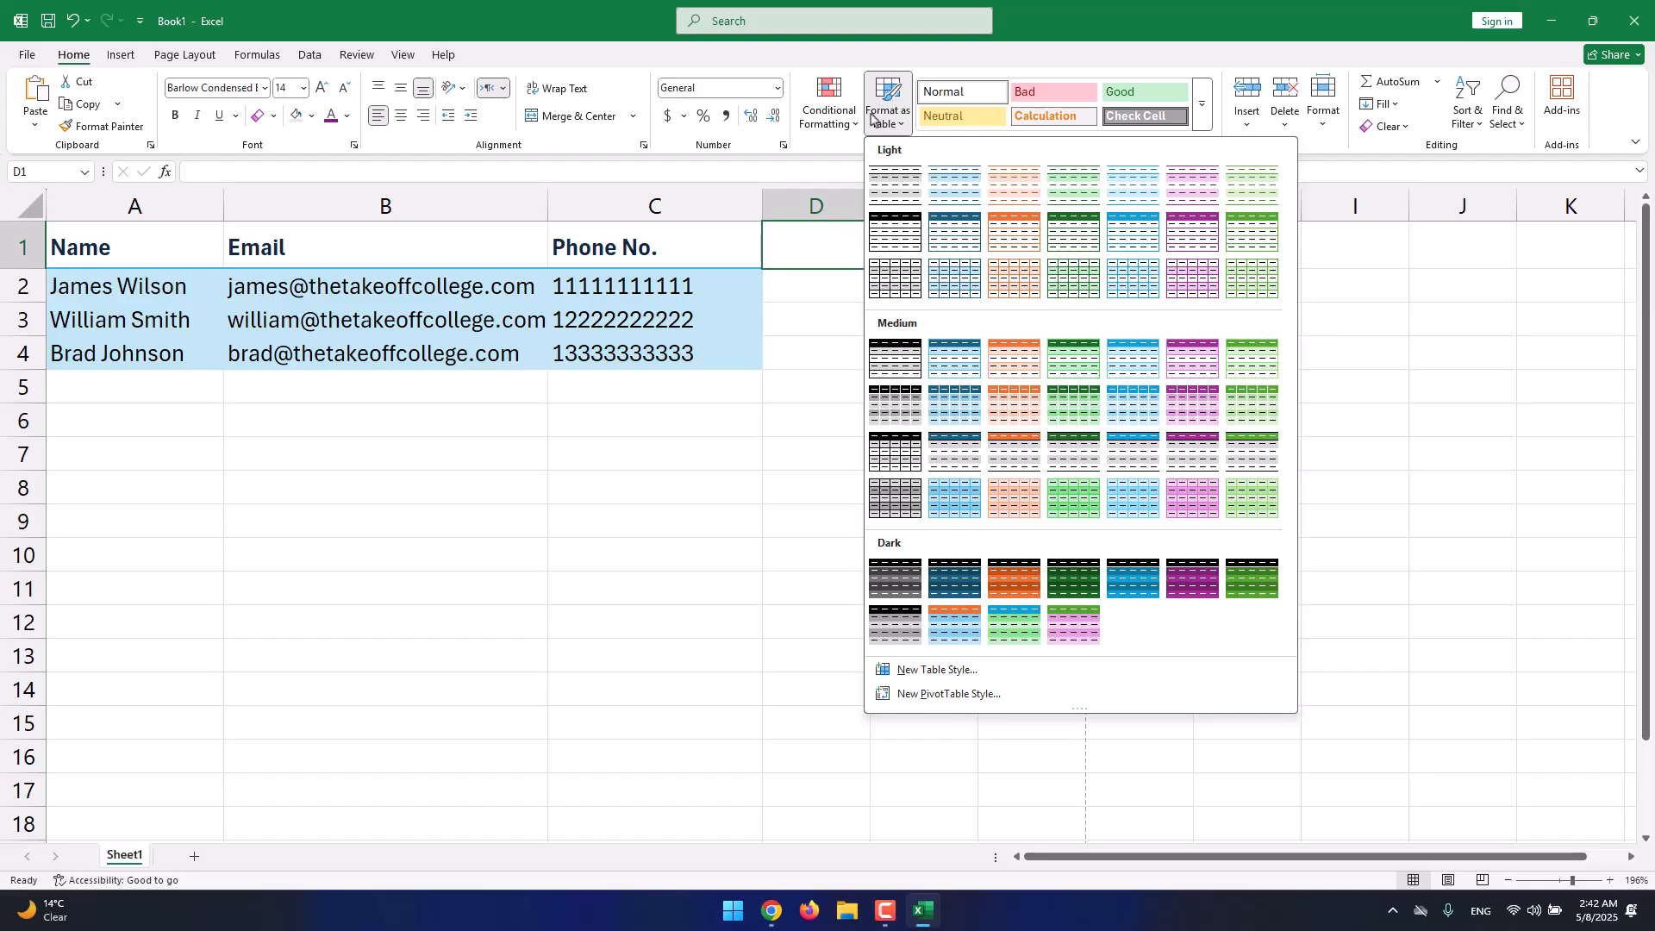
{"action": "left_click", "coordinate": [665, 421]}
{"action": "left_click", "coordinate": [730, 360]}
{"action": "left_click_drag", "start_coordinate": [729, 360], "coordinate": [129, 260]}
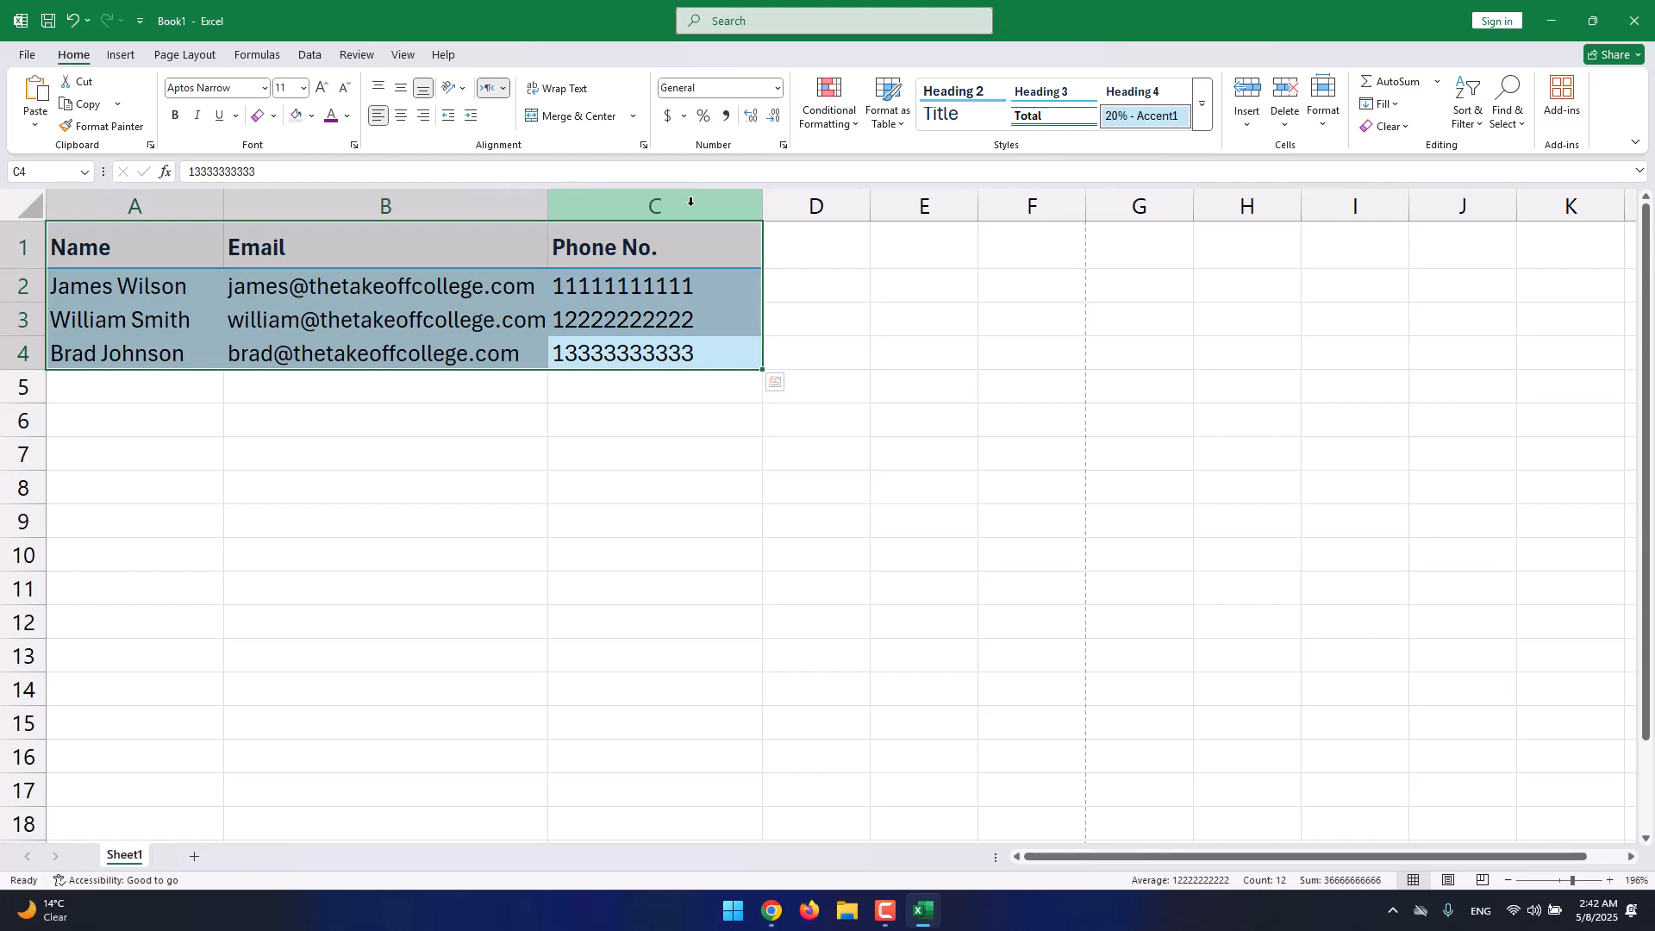
{"action": "left_click", "coordinate": [888, 102]}
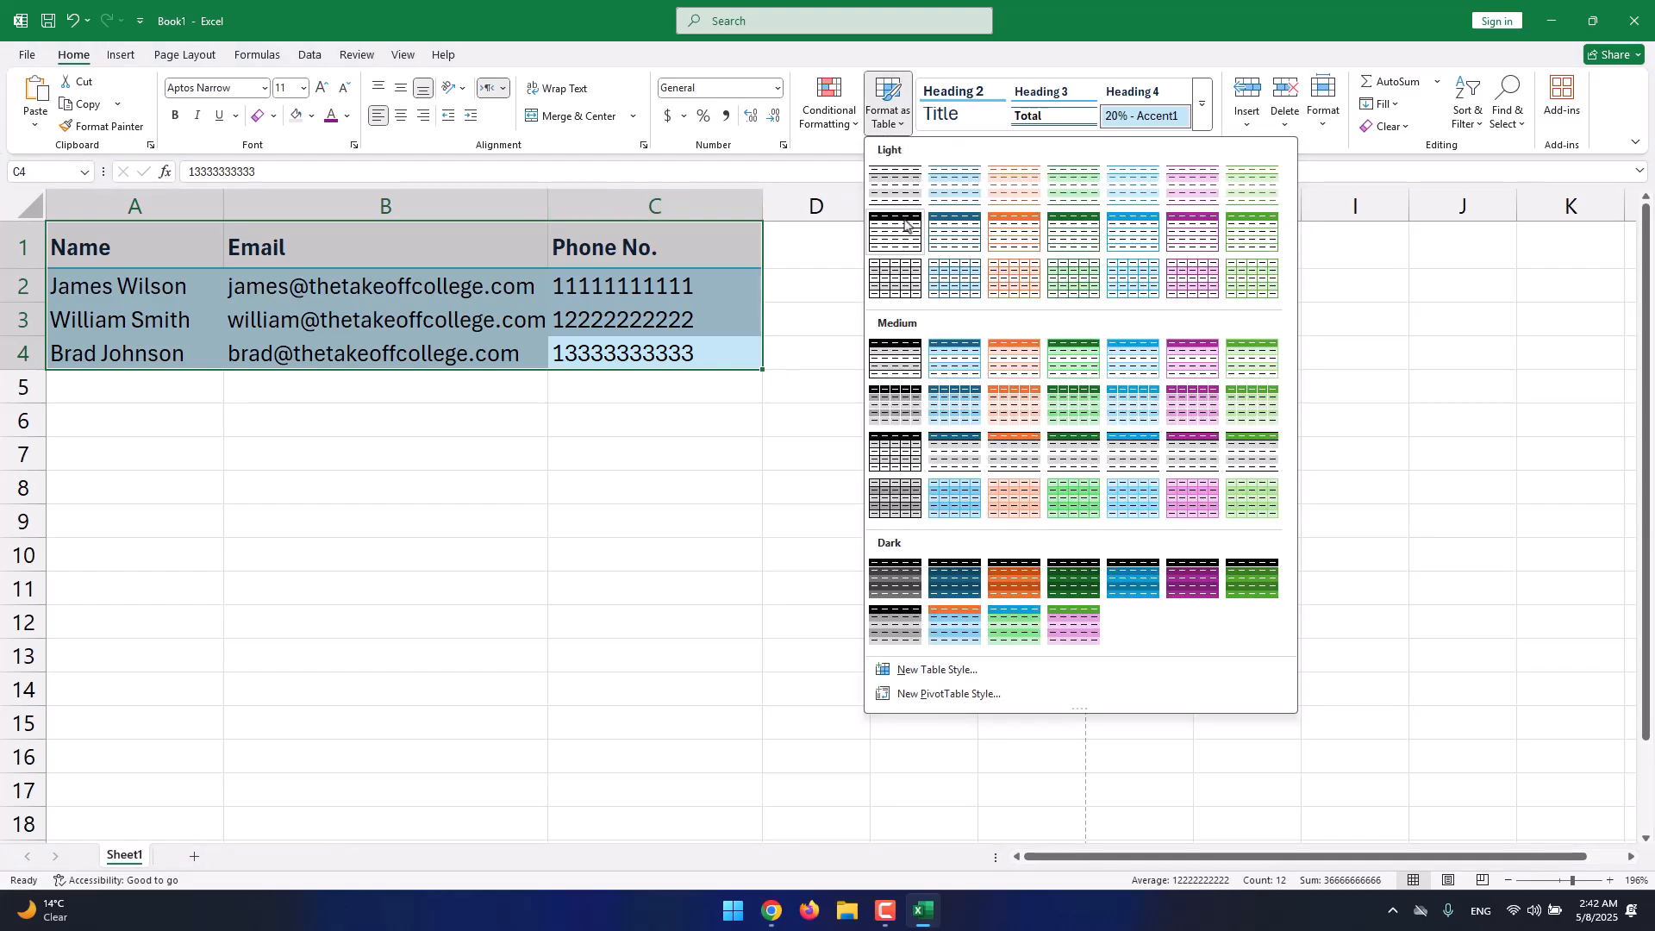
{"action": "left_click", "coordinate": [904, 398]}
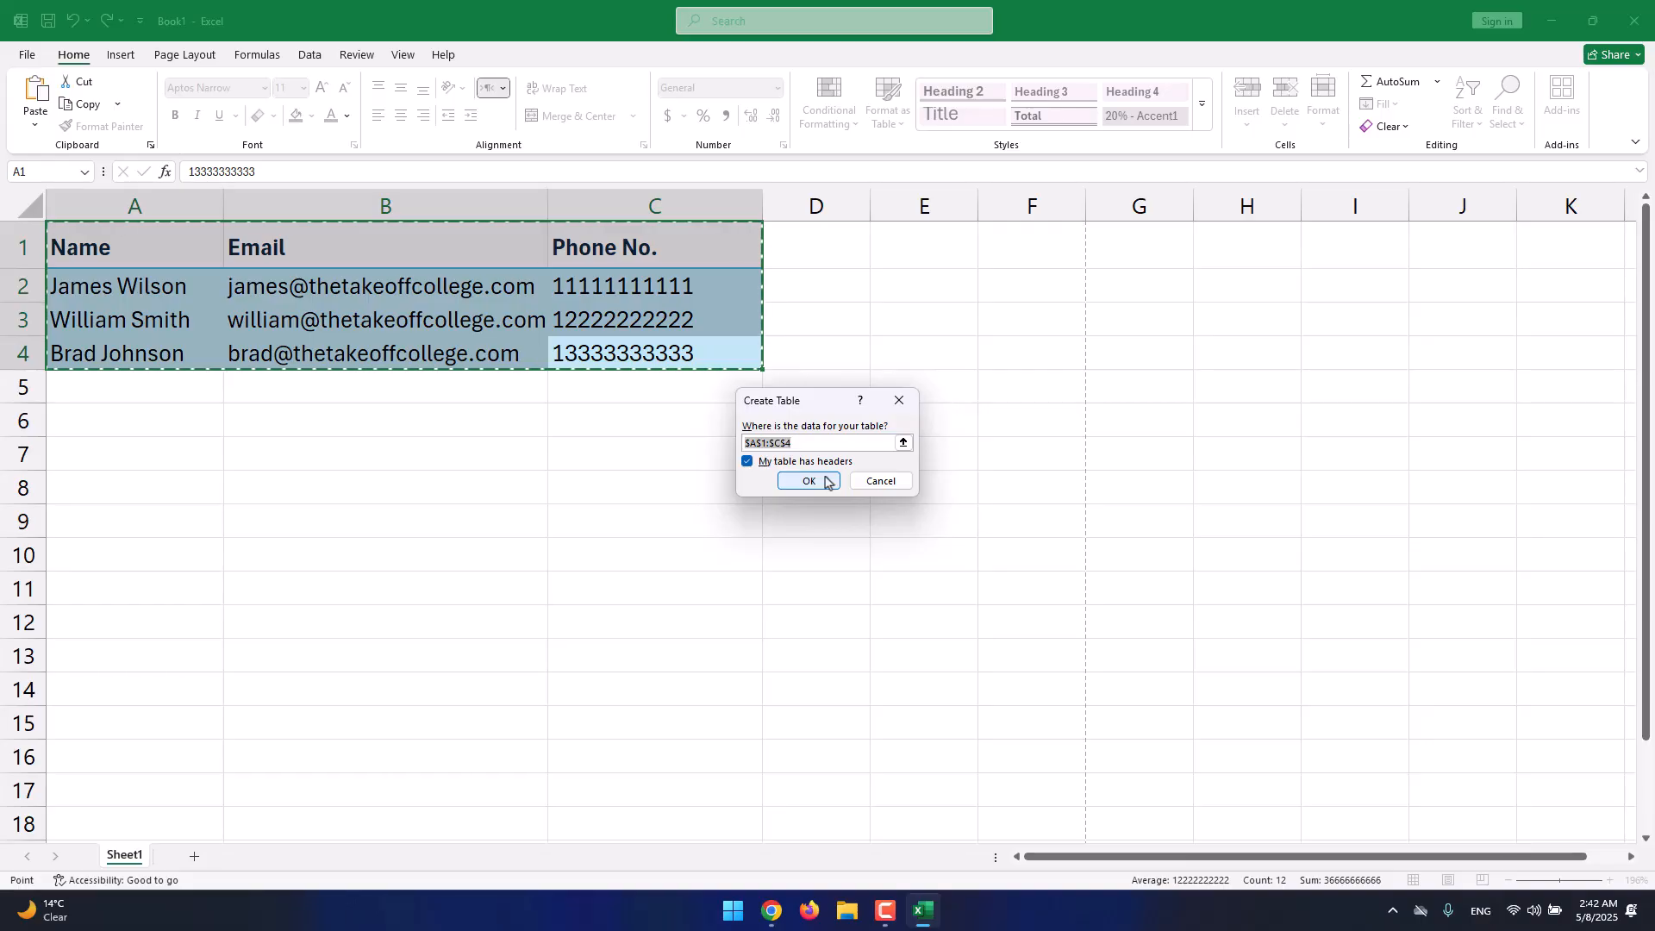
{"action": "left_click", "coordinate": [825, 482]}
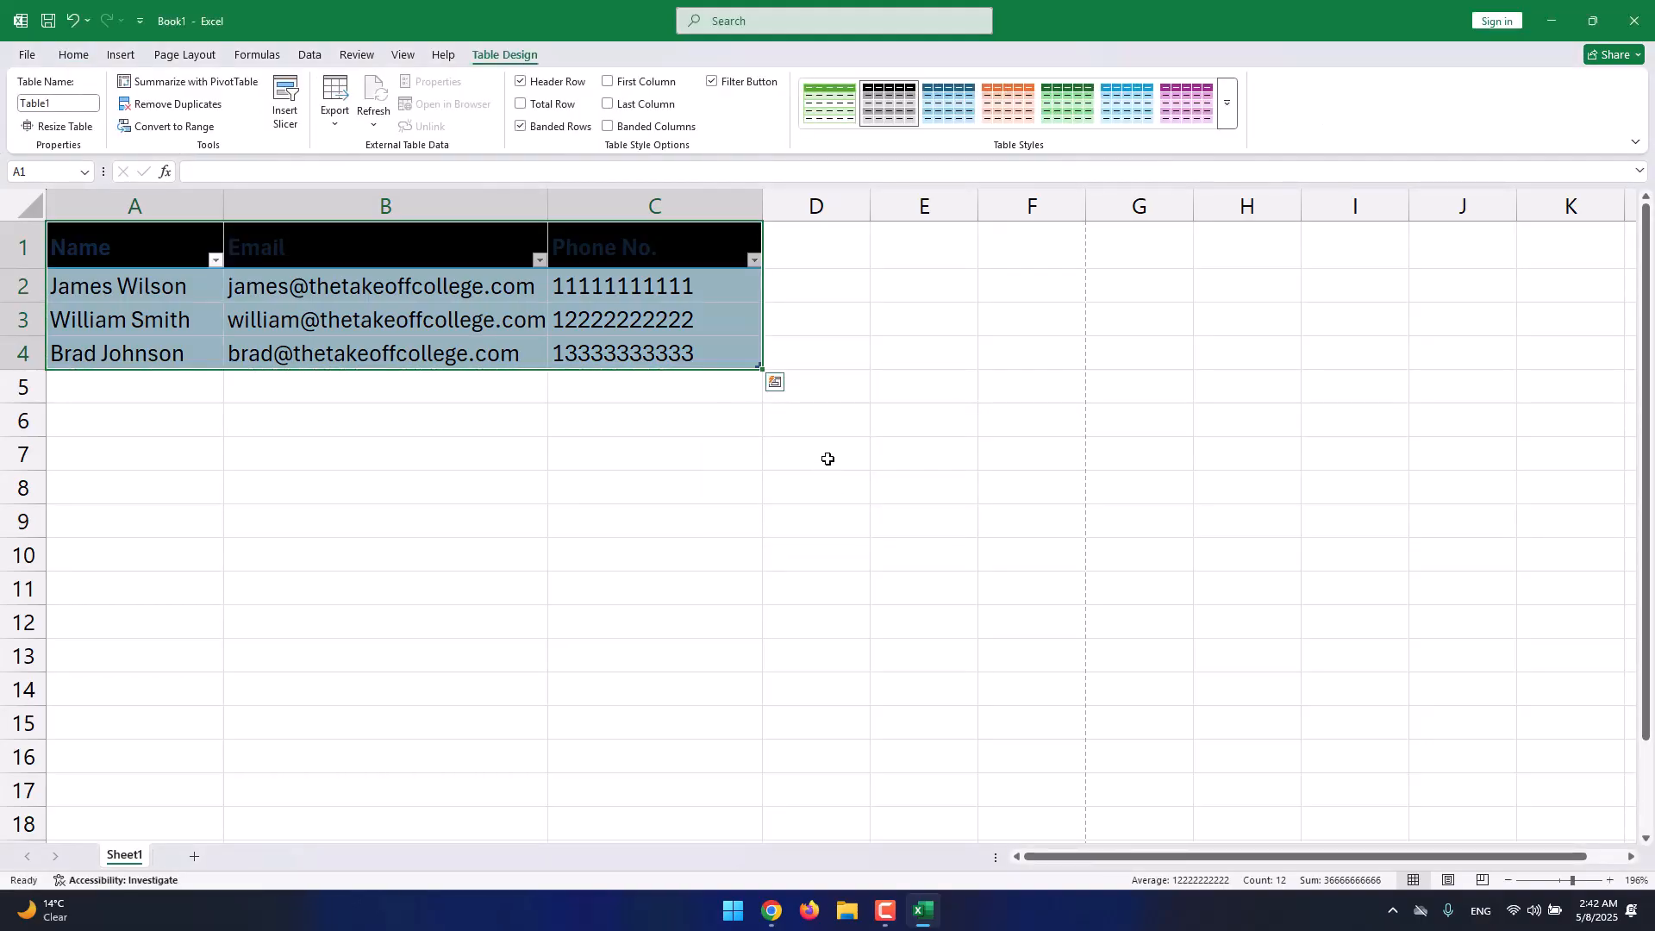
{"action": "key", "text": "ctrl+z"}
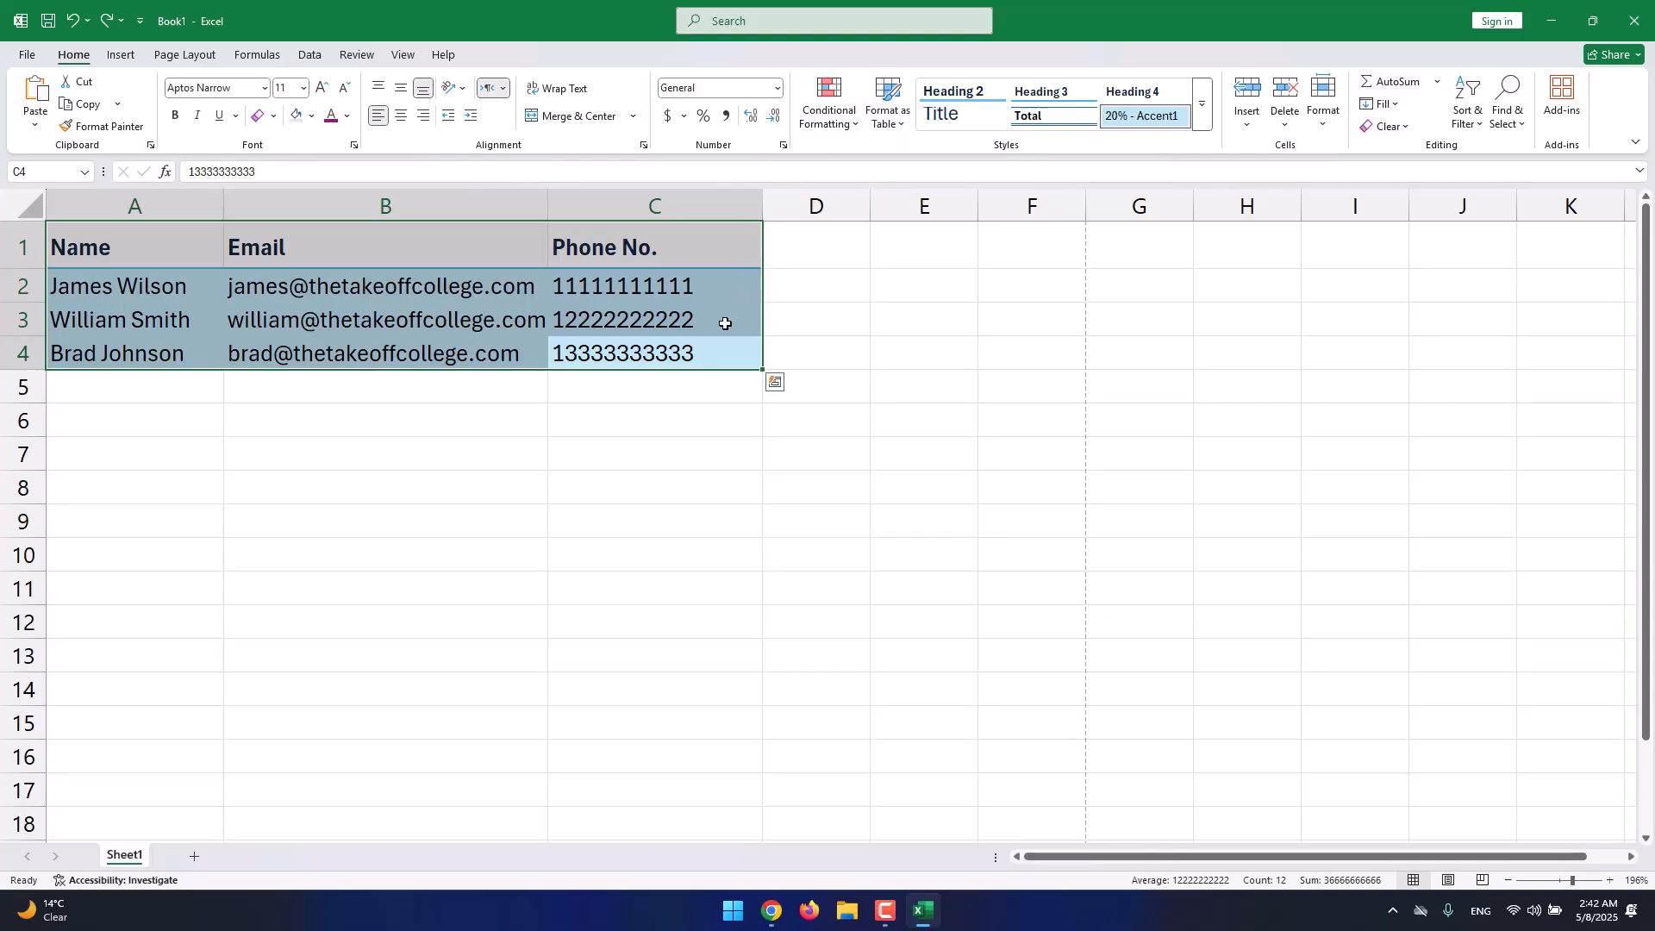
Format A1:C4 as a table with a dark style and a header row.
{"action": "left_click_drag", "start_coordinate": [723, 353], "coordinate": [220, 244]}
{"action": "left_click", "coordinate": [871, 129]}
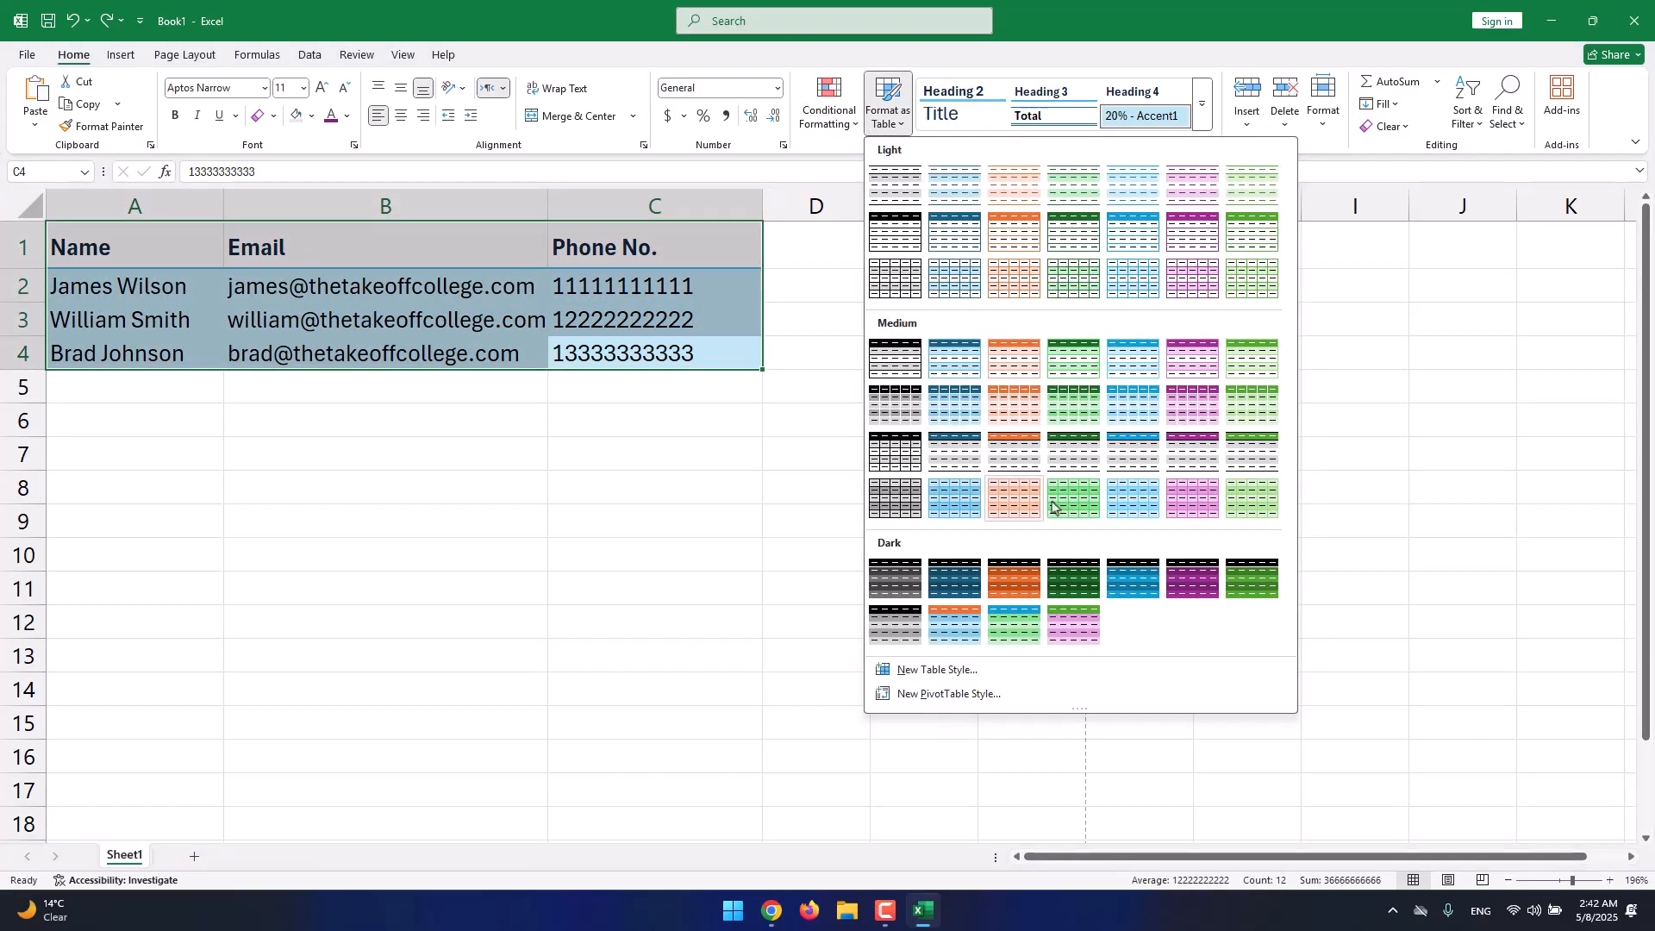
{"action": "left_click", "coordinate": [1245, 579]}
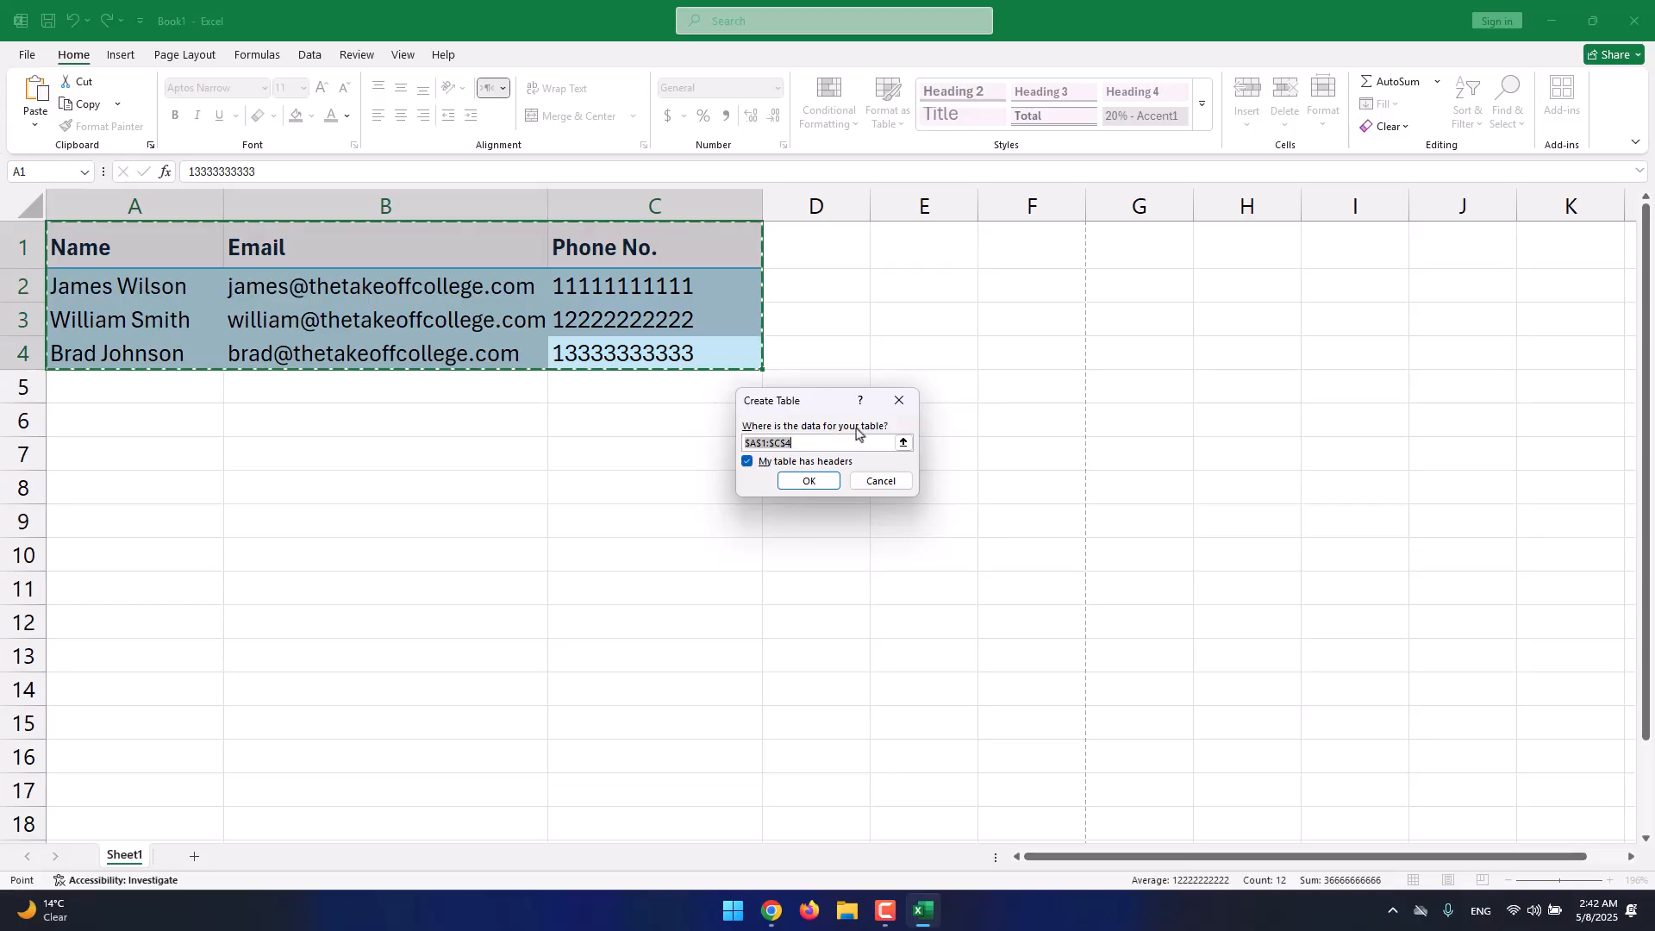
{"action": "left_click_drag", "start_coordinate": [831, 443], "coordinate": [739, 440]}
{"action": "left_click", "coordinate": [762, 444]}
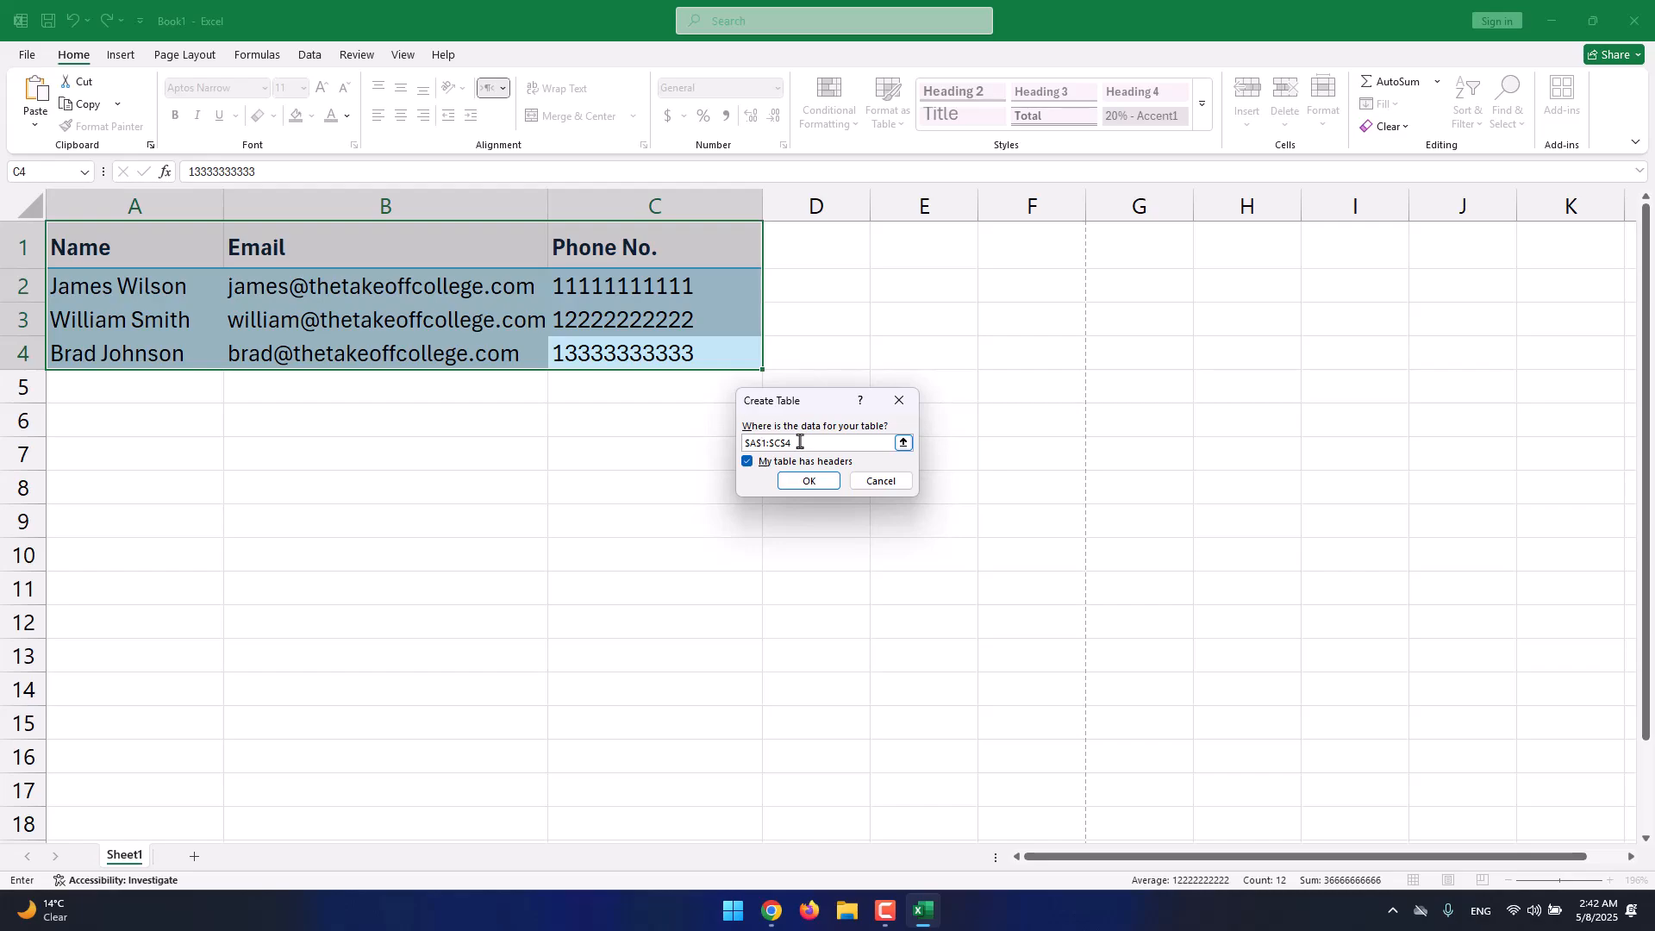
{"action": "left_click_drag", "start_coordinate": [819, 443], "coordinate": [755, 435]}
{"action": "left_click", "coordinate": [780, 442]}
{"action": "left_click", "coordinate": [825, 463]}
{"action": "left_click", "coordinate": [808, 481]}
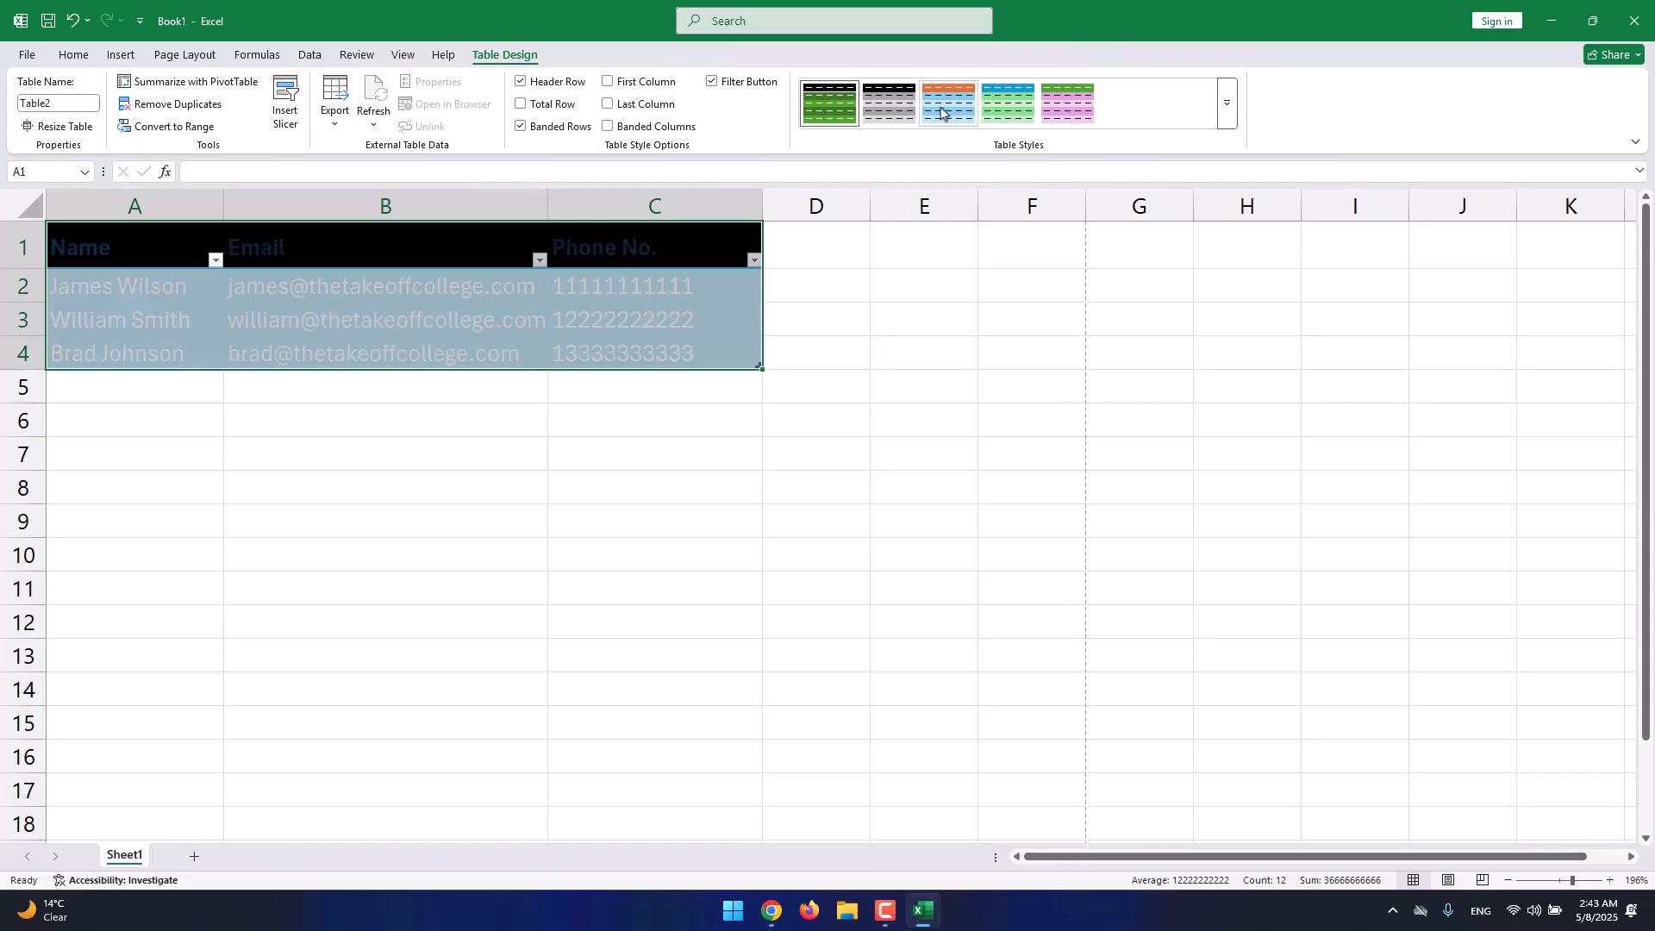
{"action": "left_click", "coordinate": [1226, 104]}
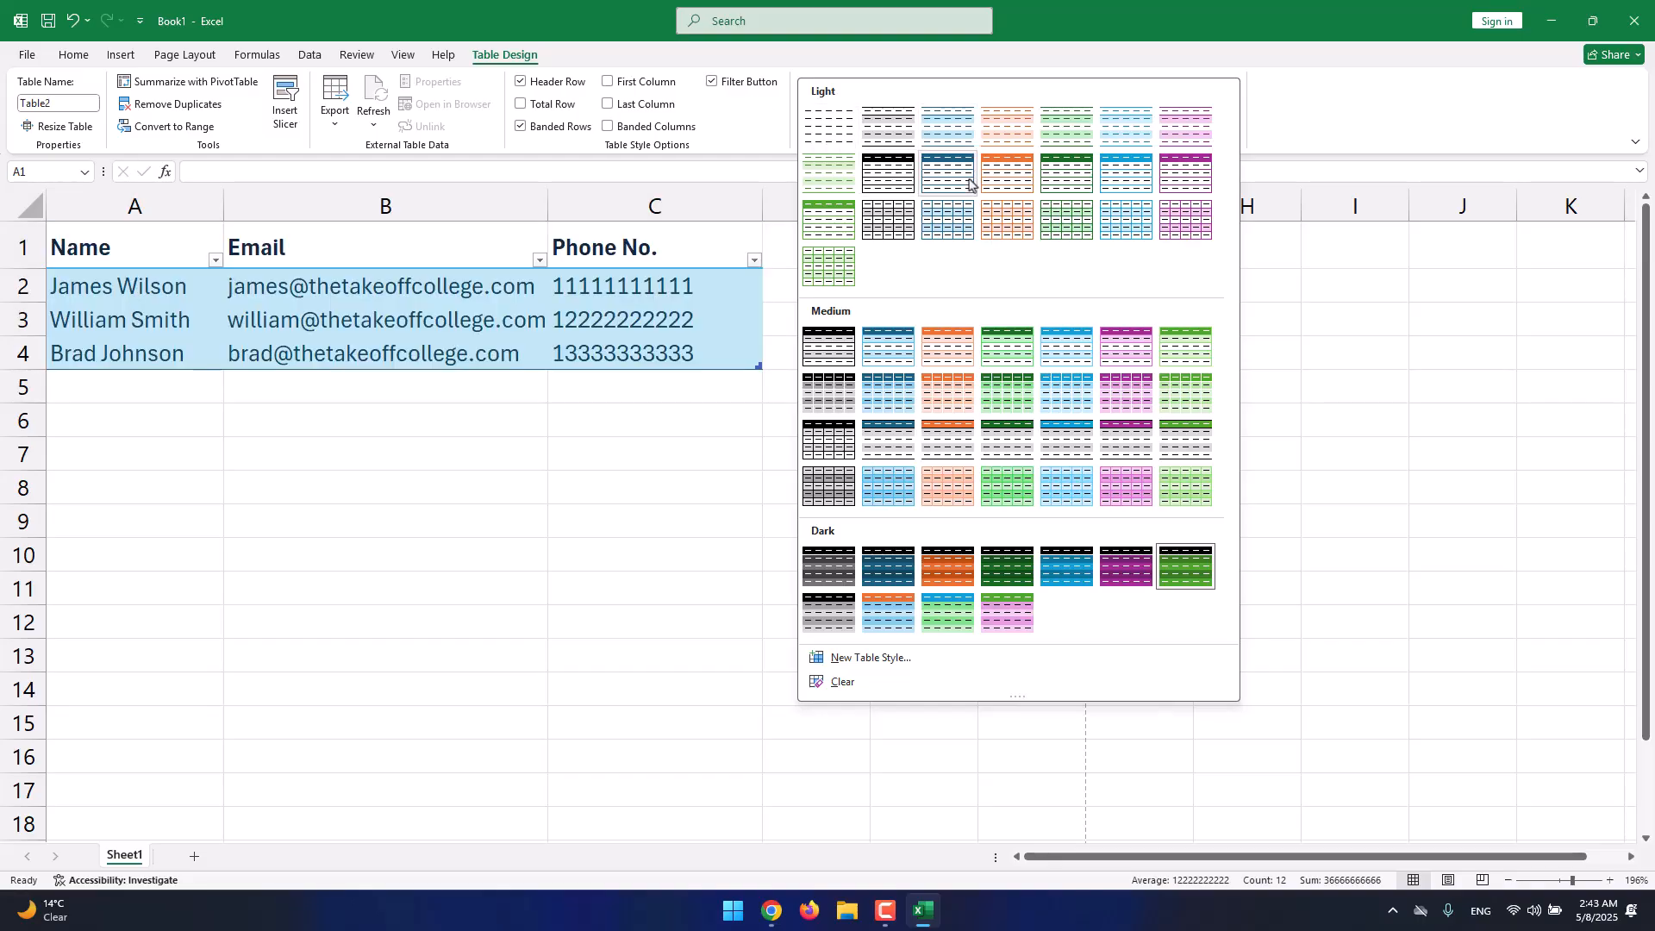
Reset the table cells to the Normal cell style.
{"action": "left_click", "coordinate": [109, 57]}
{"action": "left_click", "coordinate": [74, 54]}
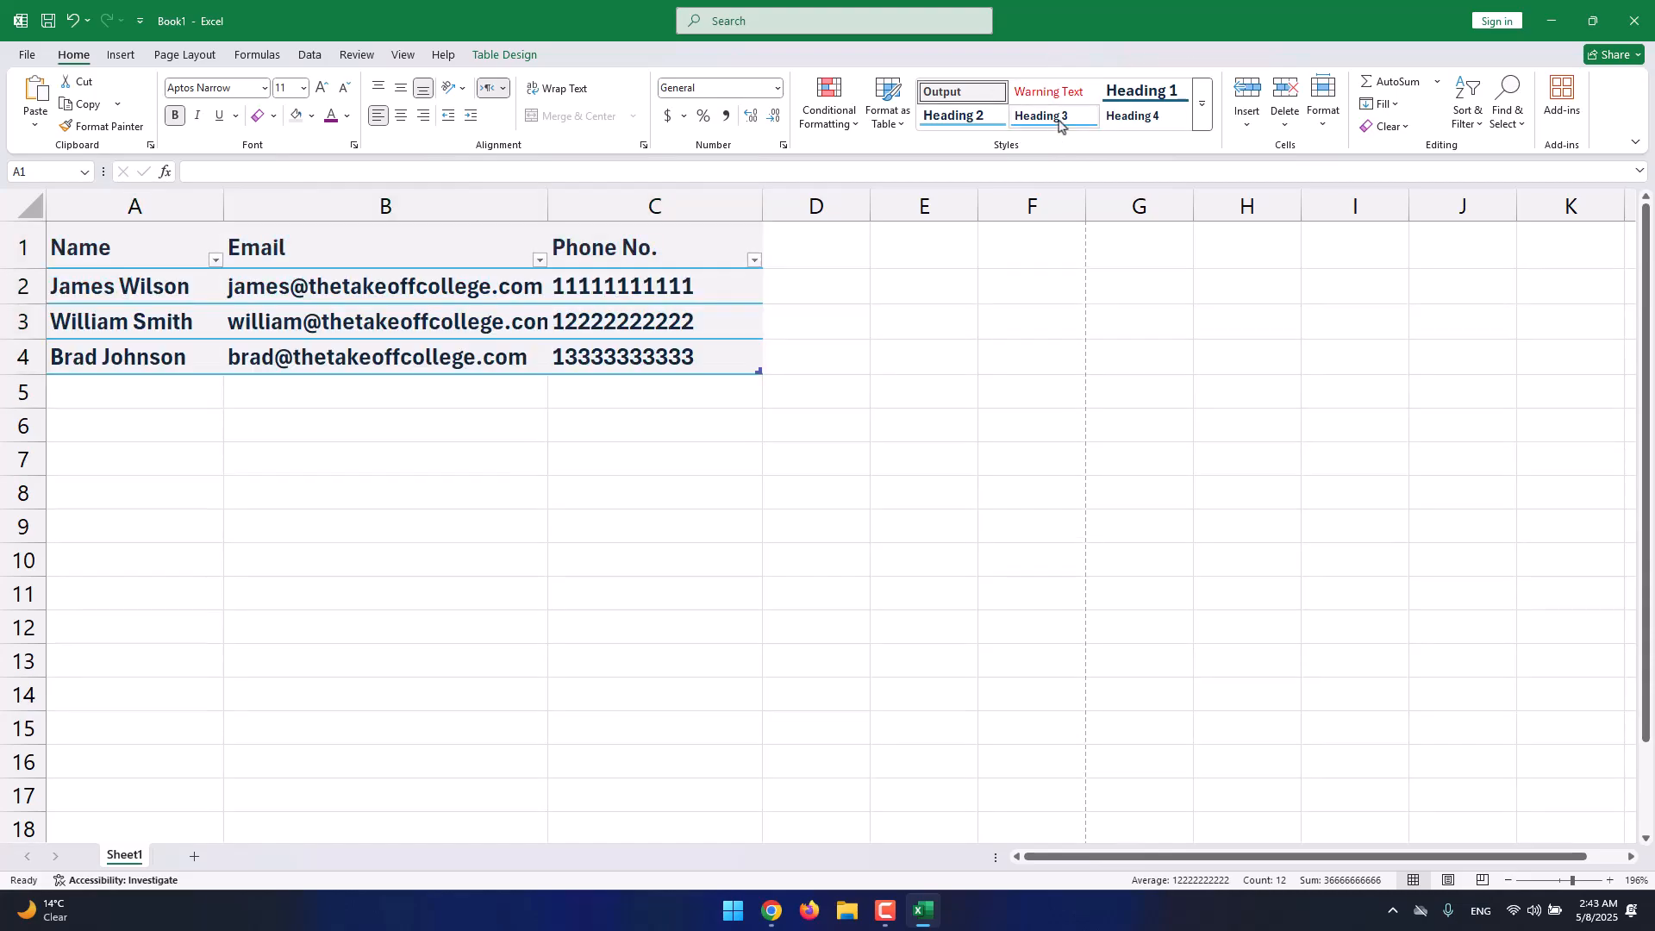
{"action": "left_click", "coordinate": [1202, 105]}
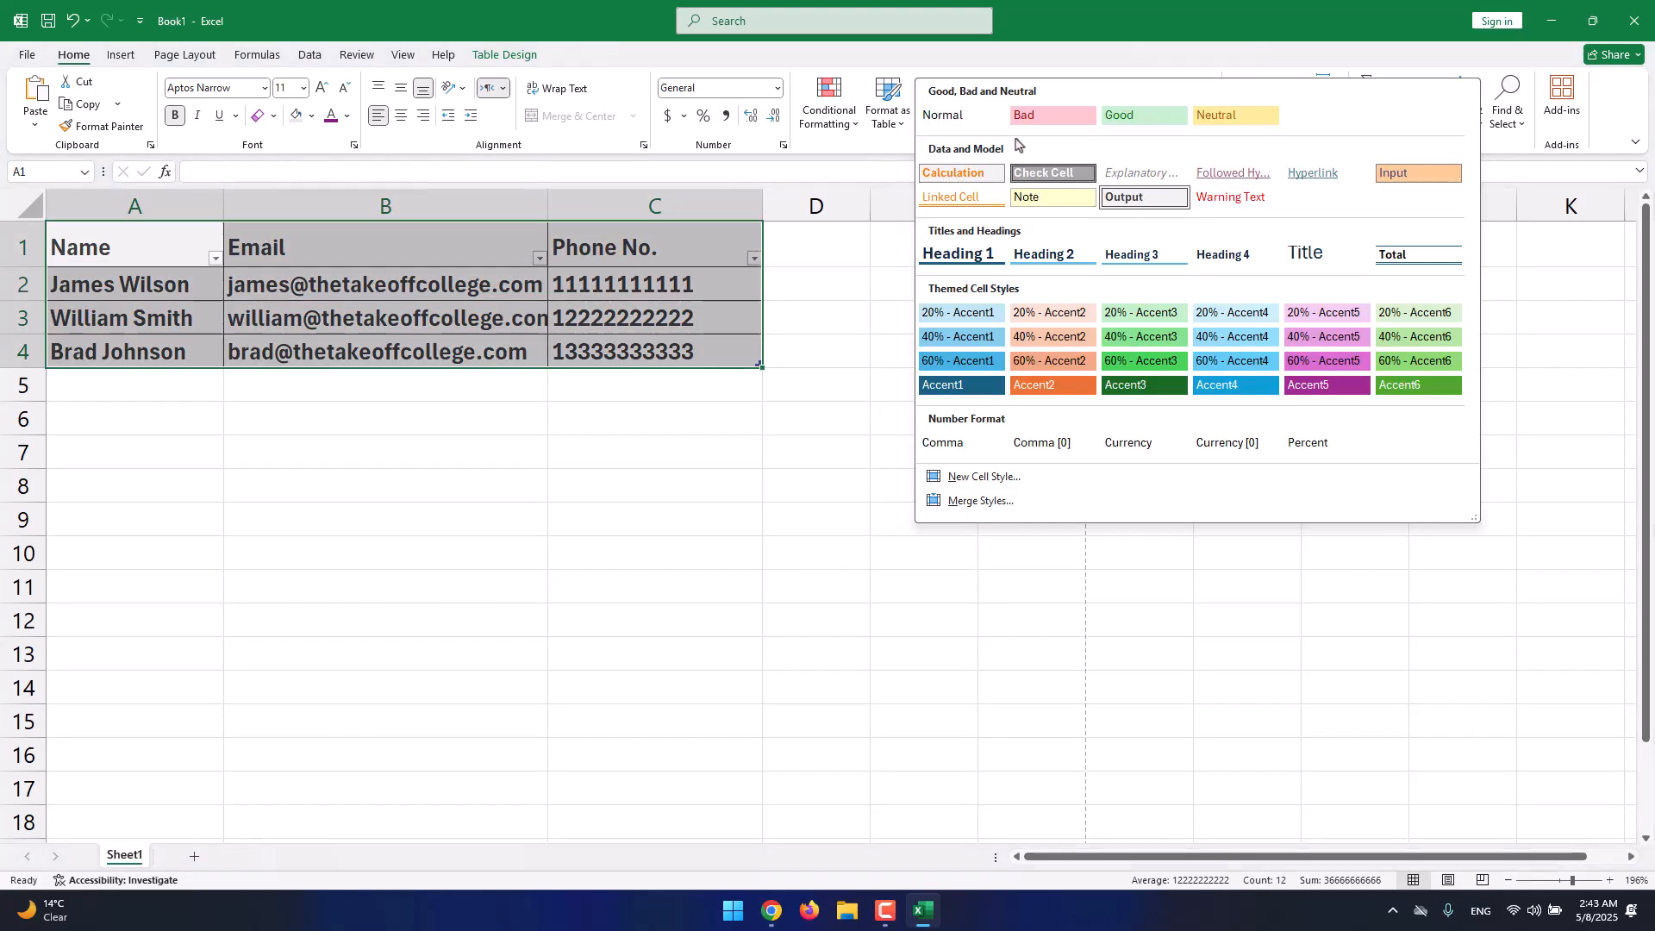
{"action": "left_click", "coordinate": [983, 119]}
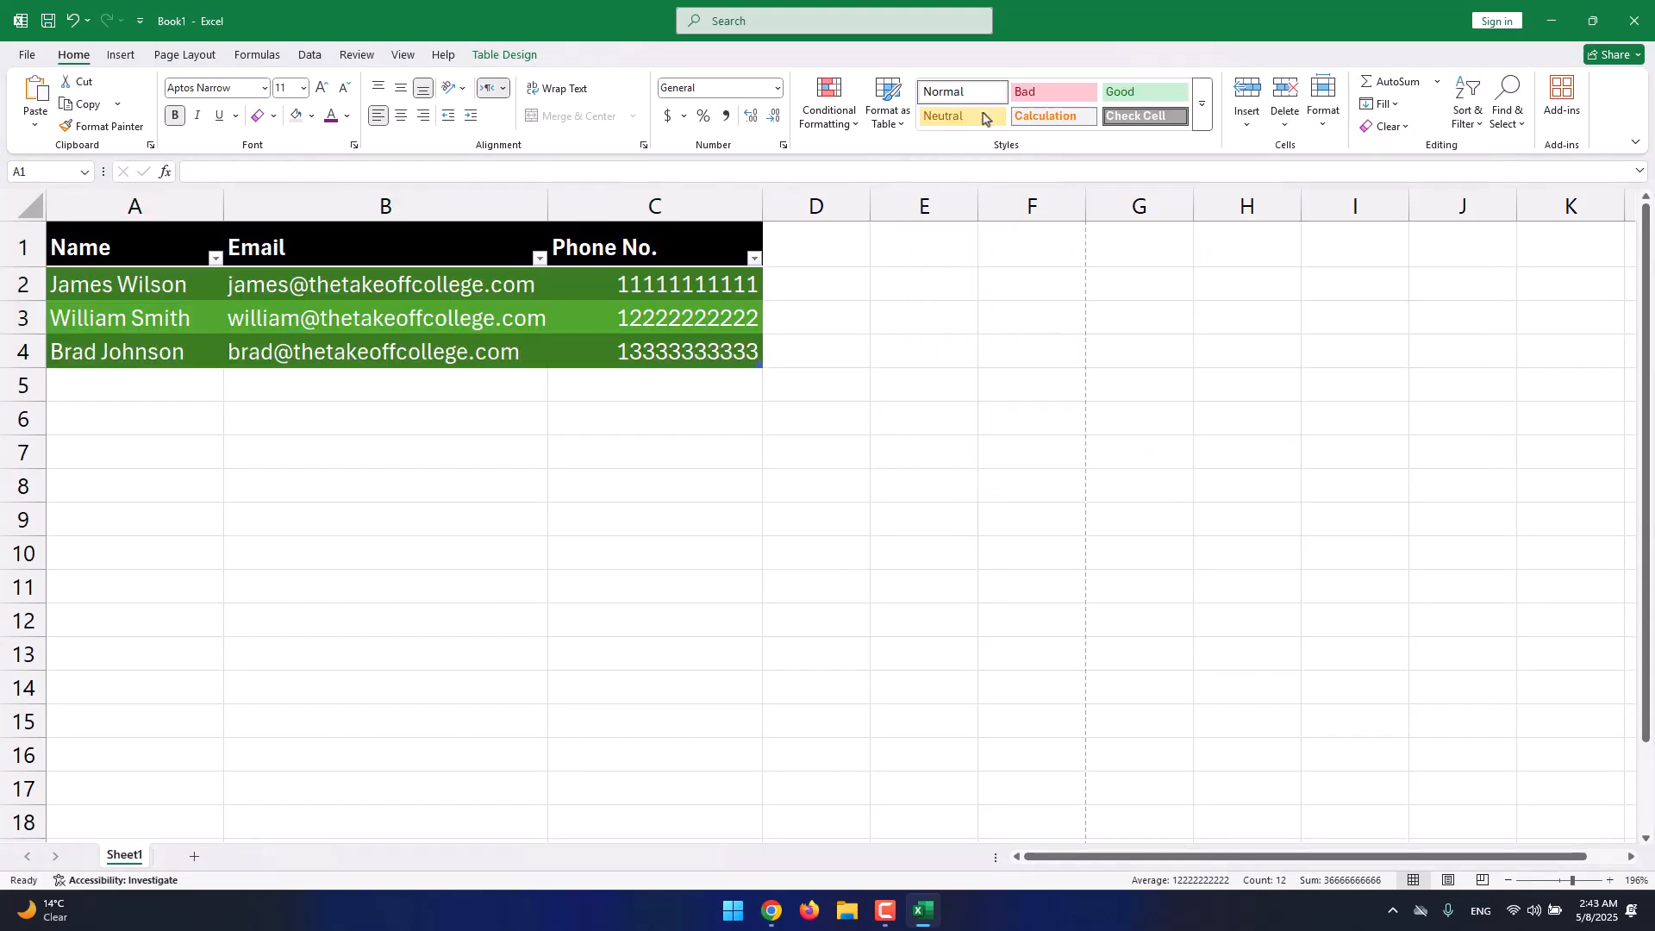
{"action": "left_click", "coordinate": [1201, 104]}
{"action": "left_click", "coordinate": [974, 119]}
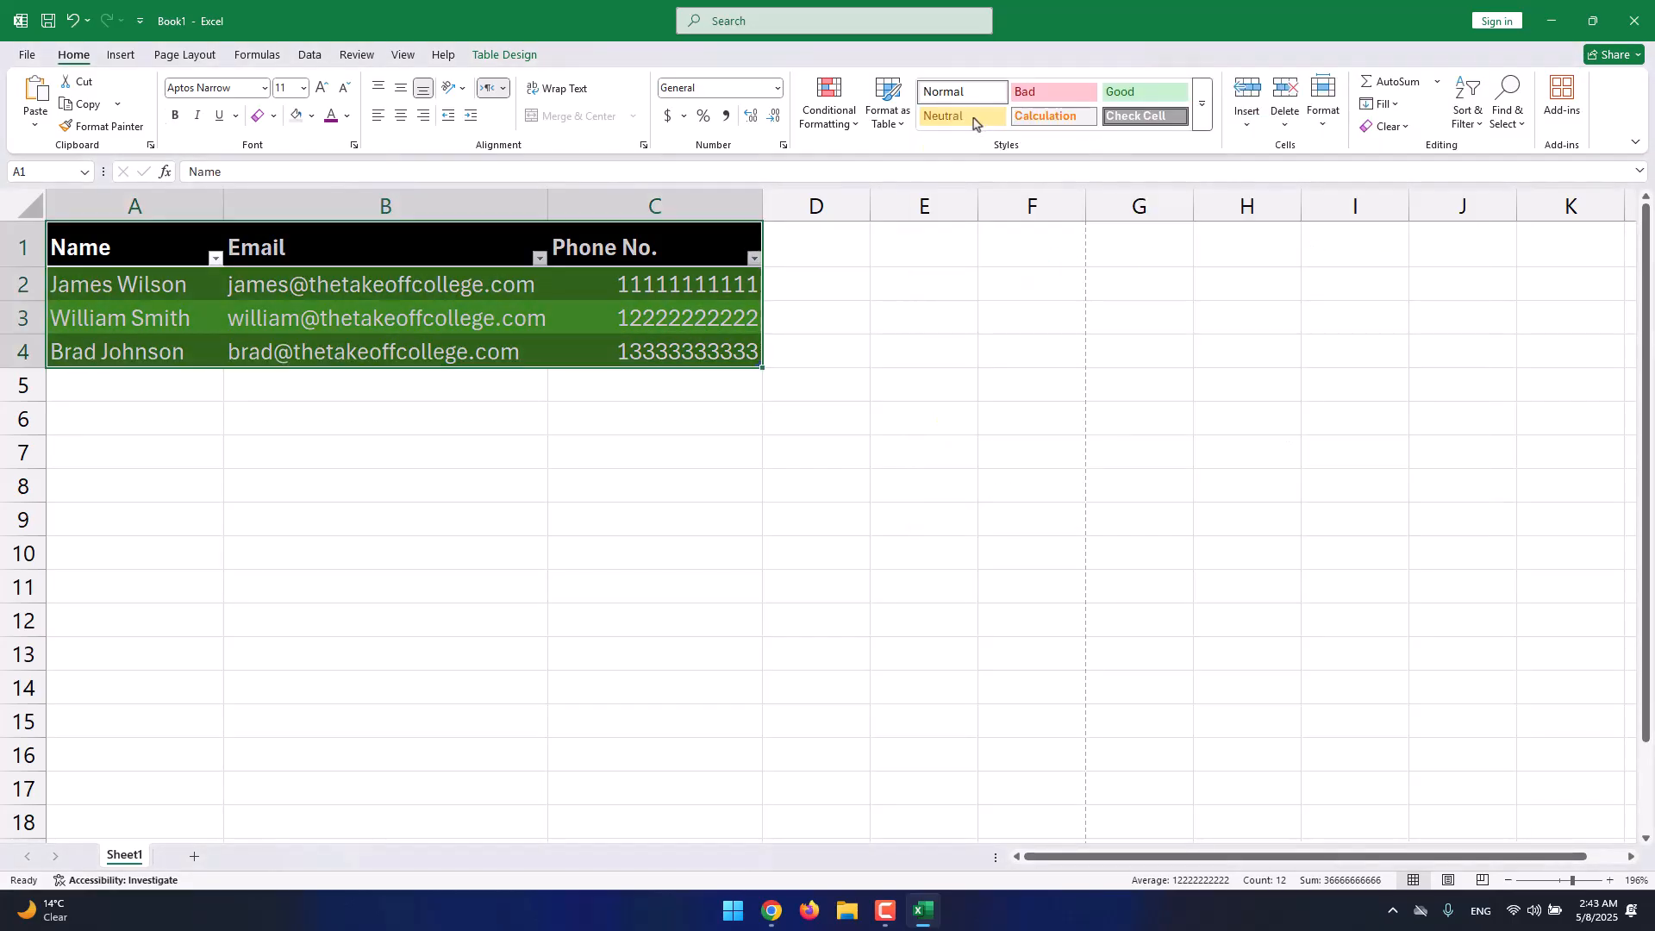
Apply a green Medium table style from the Table Design styles gallery.
{"action": "left_click", "coordinate": [504, 55]}
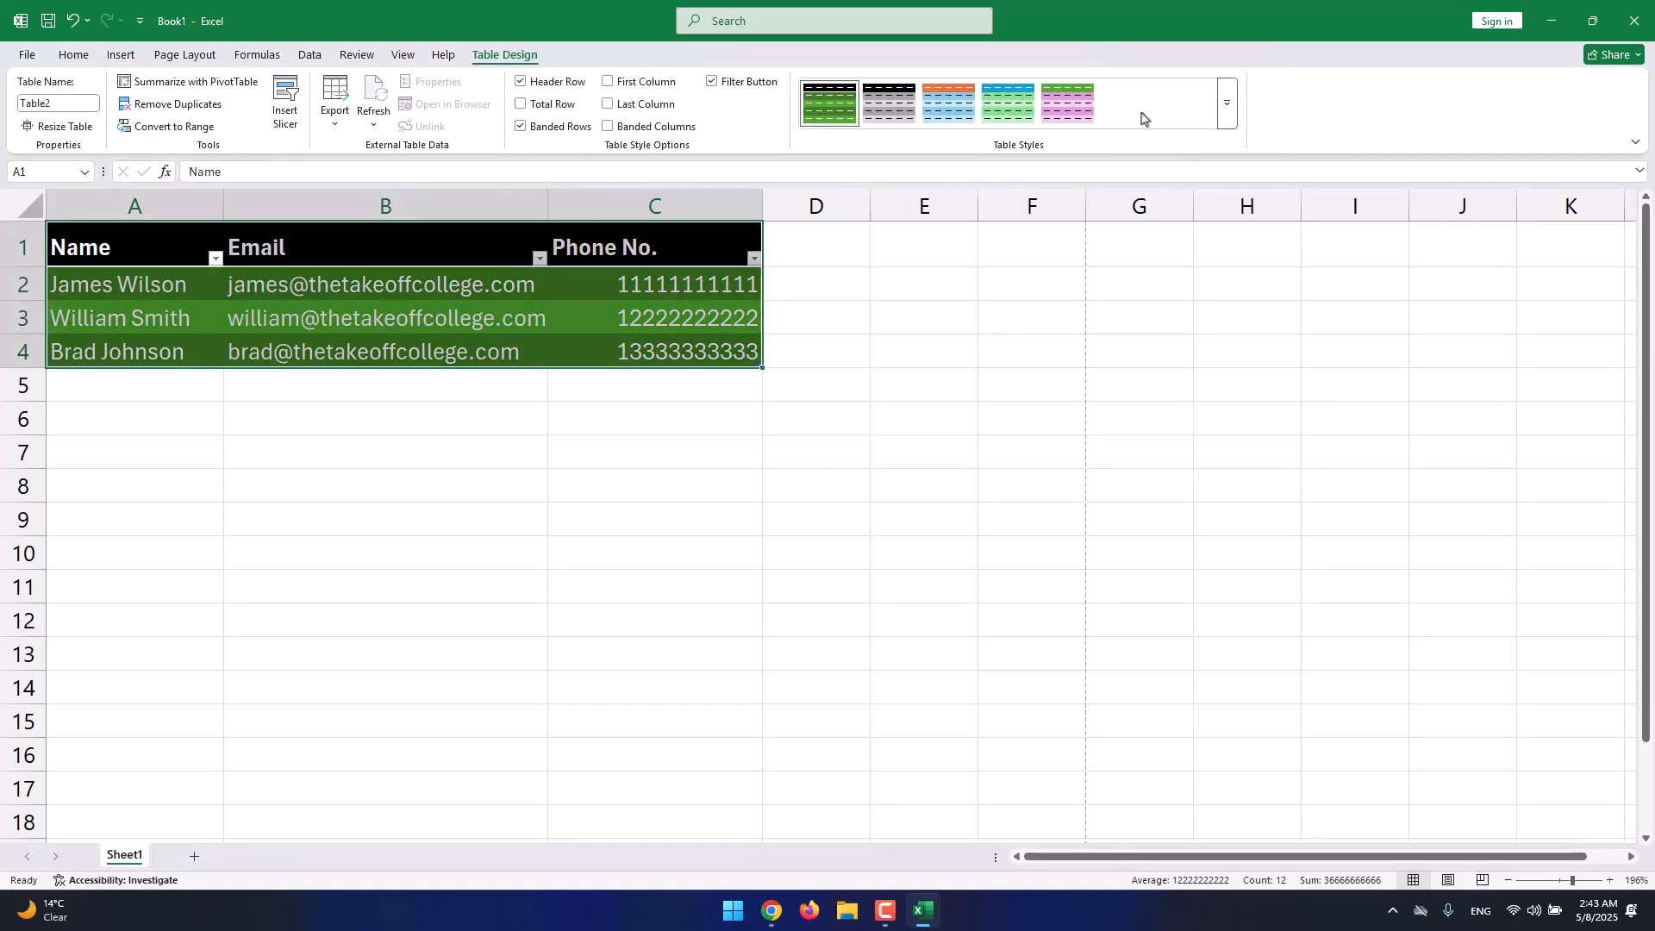
{"action": "left_click", "coordinate": [1227, 119]}
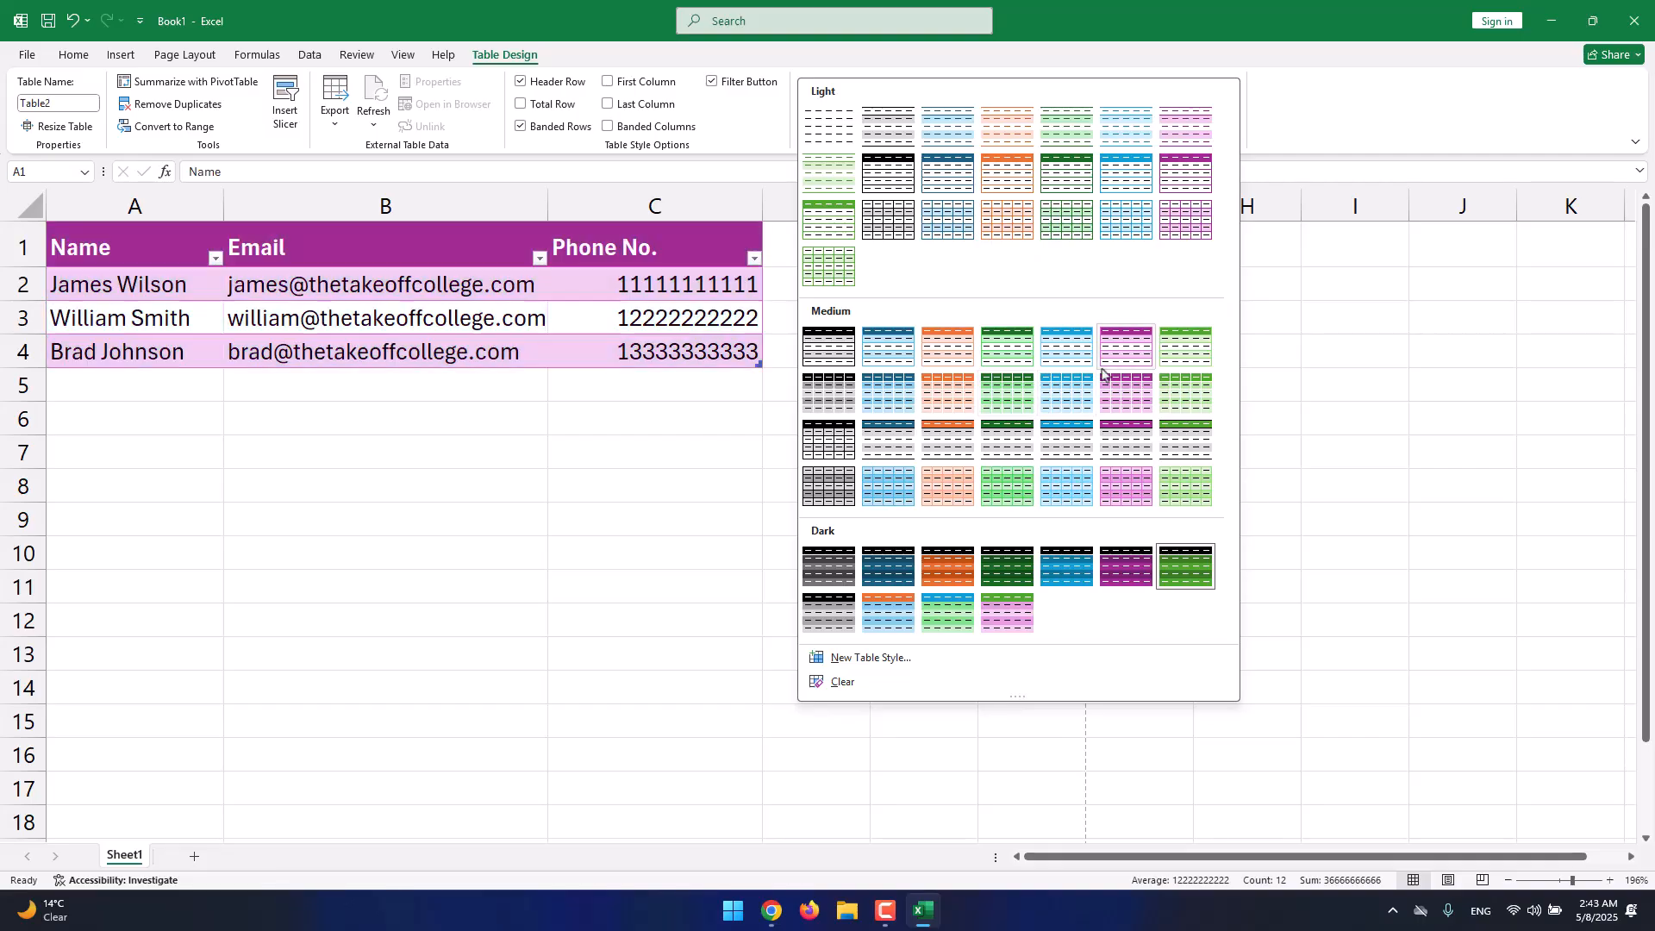
{"action": "left_click", "coordinate": [1011, 405]}
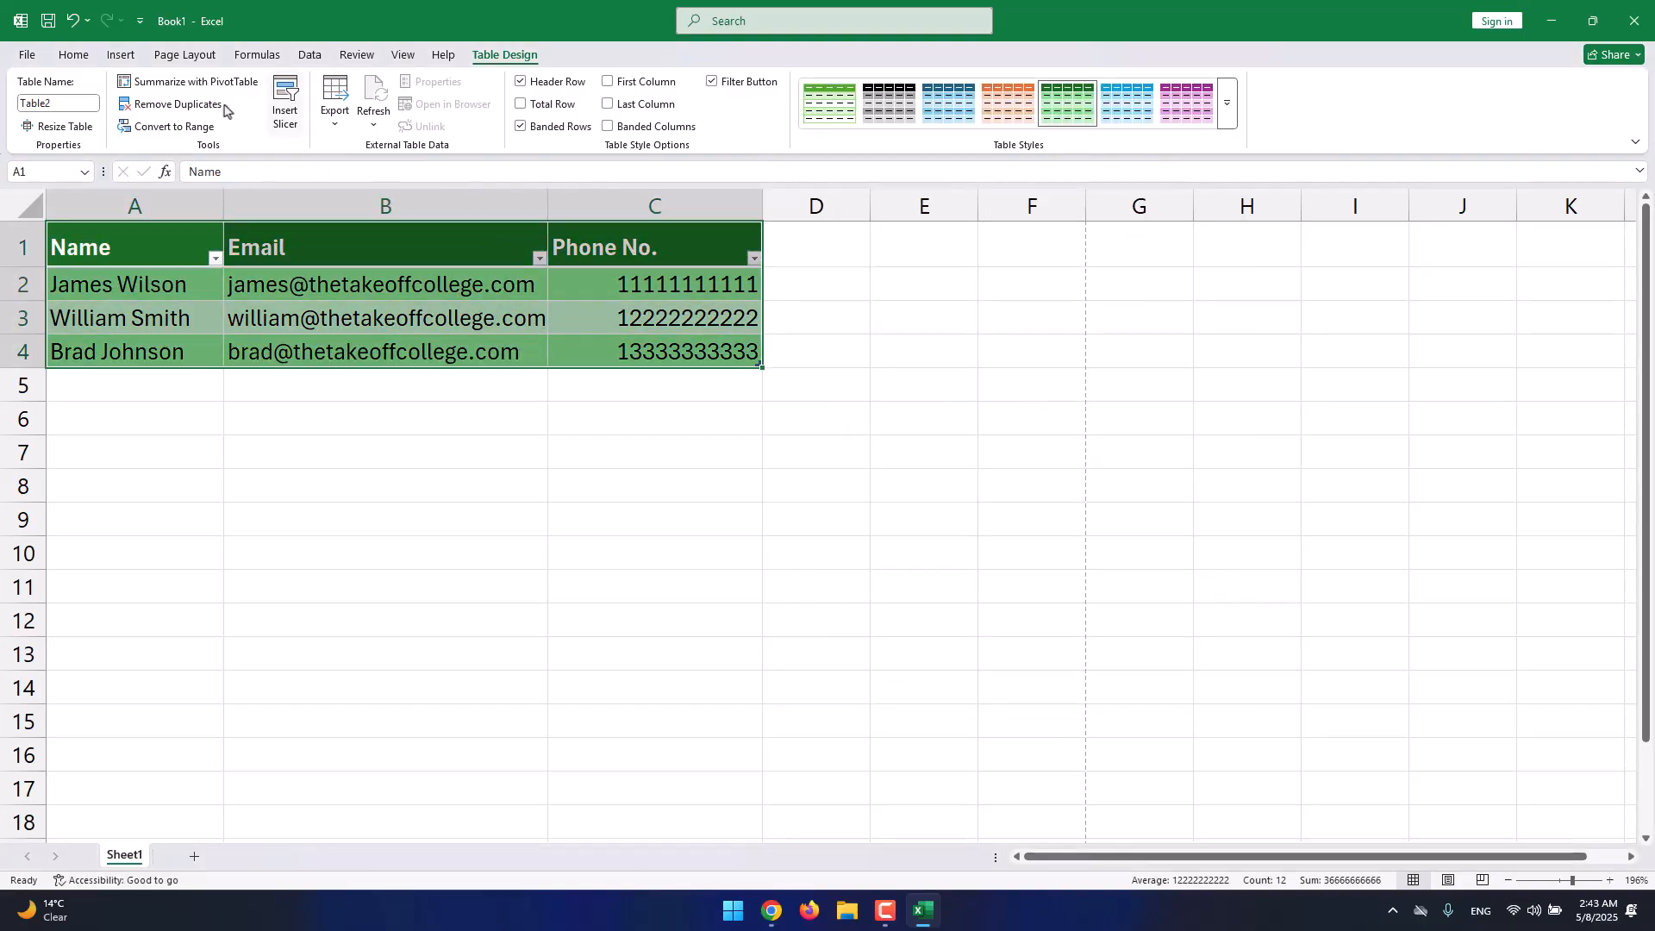
{"action": "left_click", "coordinate": [74, 56]}
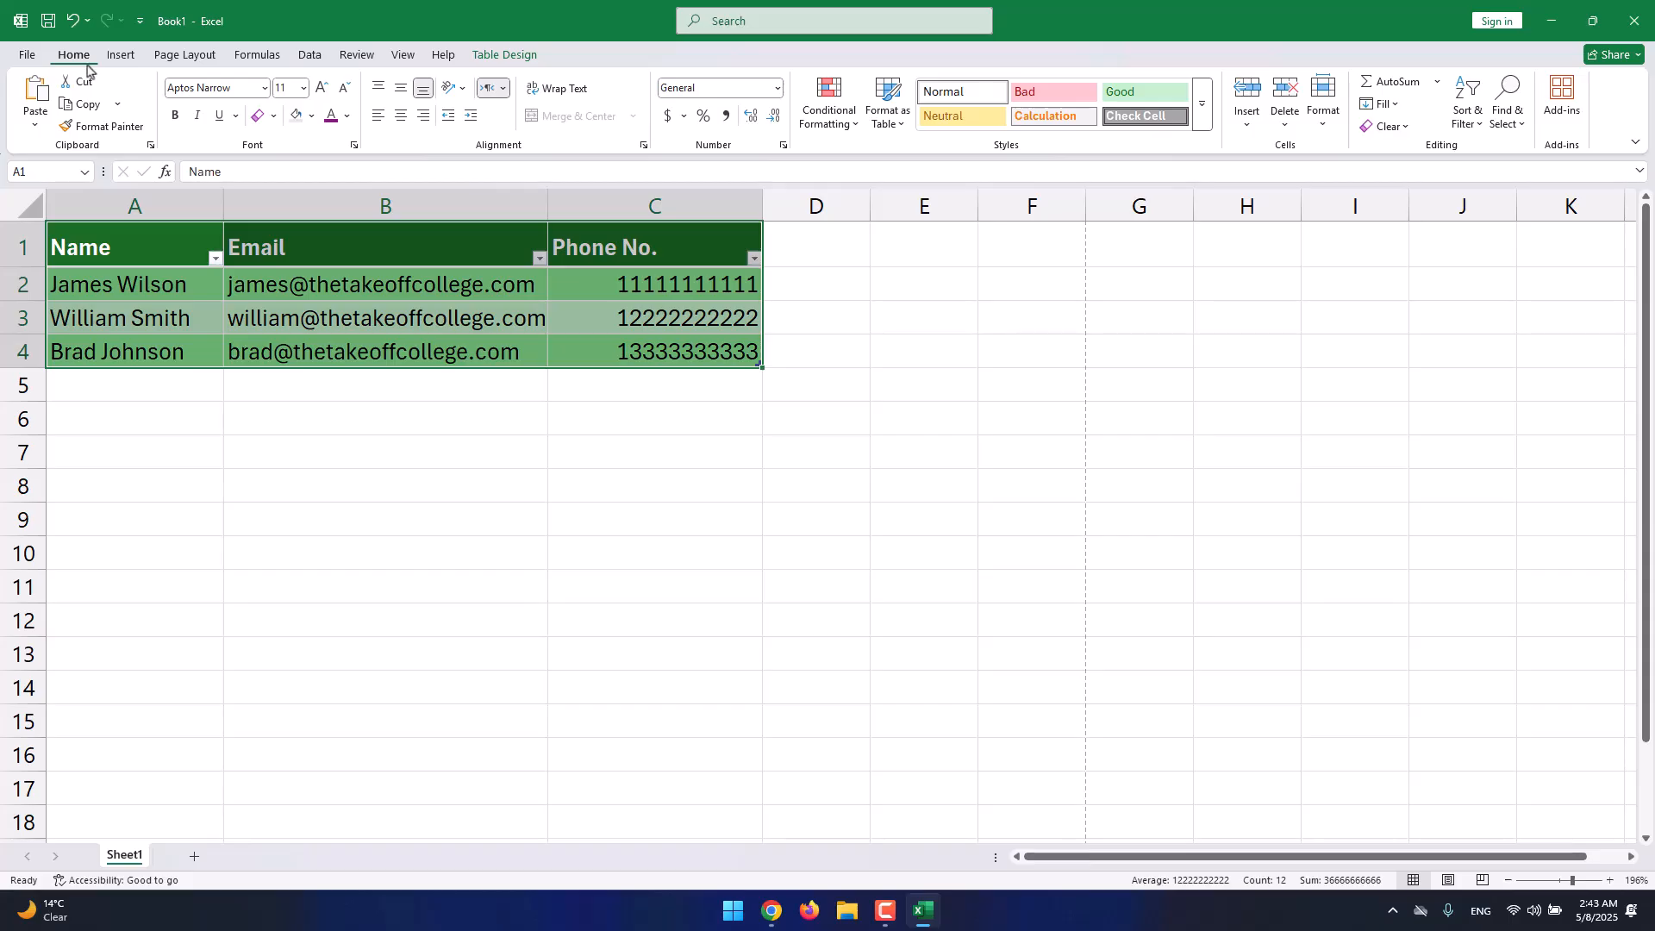
Dismiss the e-mail app prompt, select C2, and browse the Insert, Delete and Format cell options.
{"action": "left_click", "coordinate": [403, 288]}
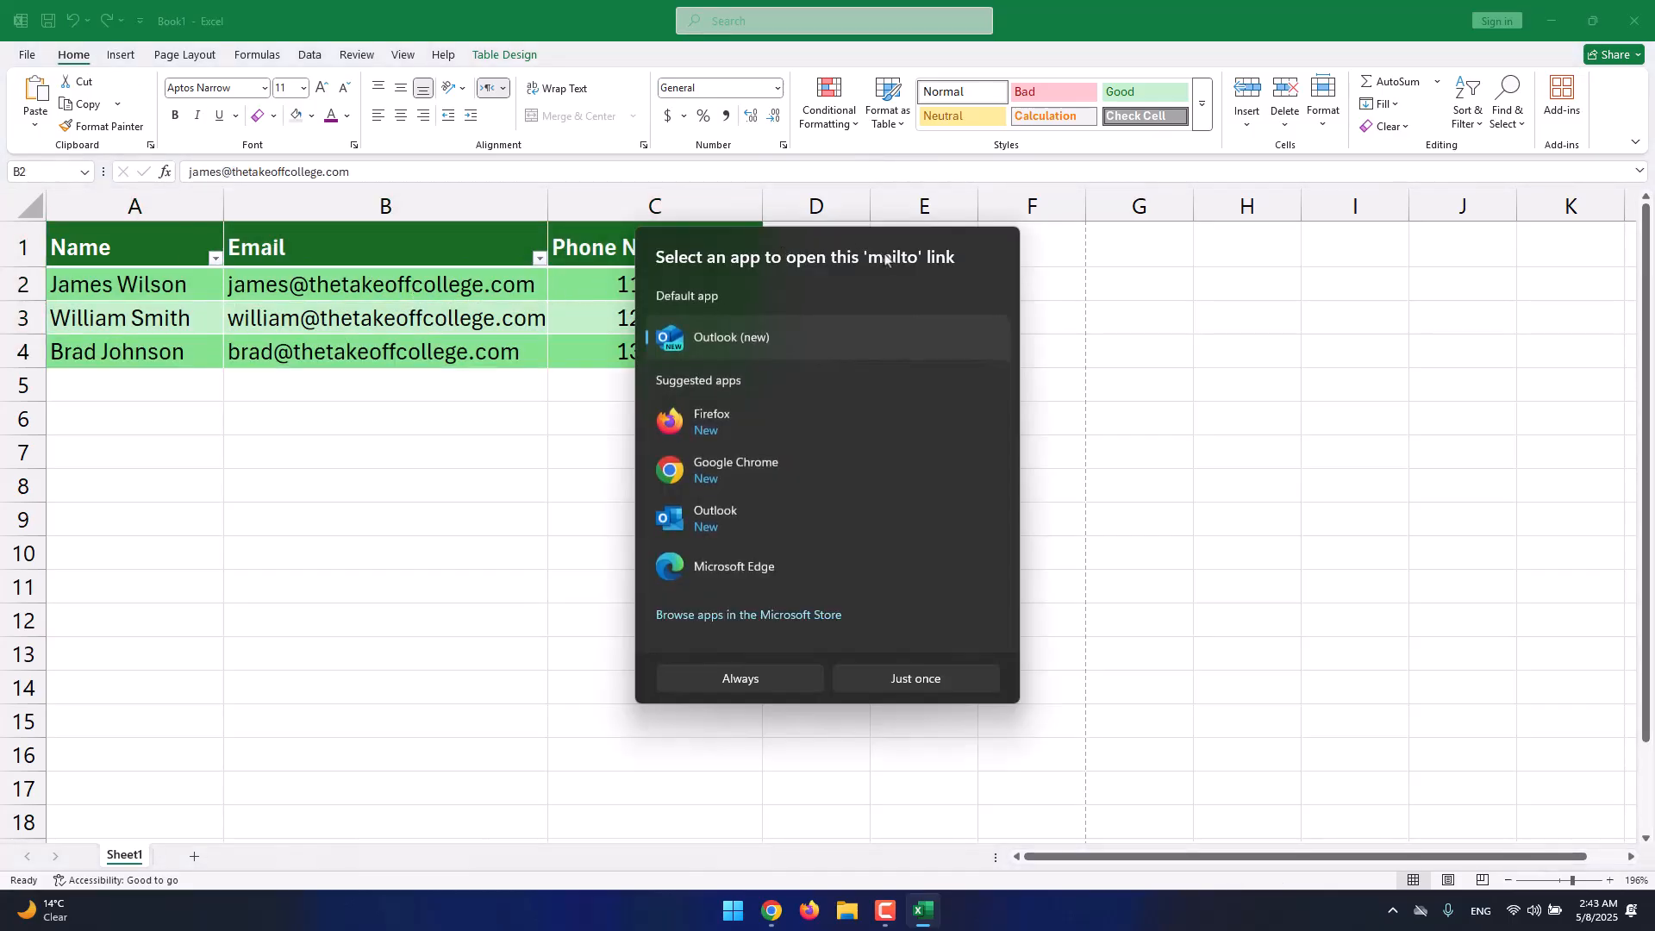
{"action": "left_click", "coordinate": [1126, 610]}
{"action": "left_click", "coordinate": [631, 286]}
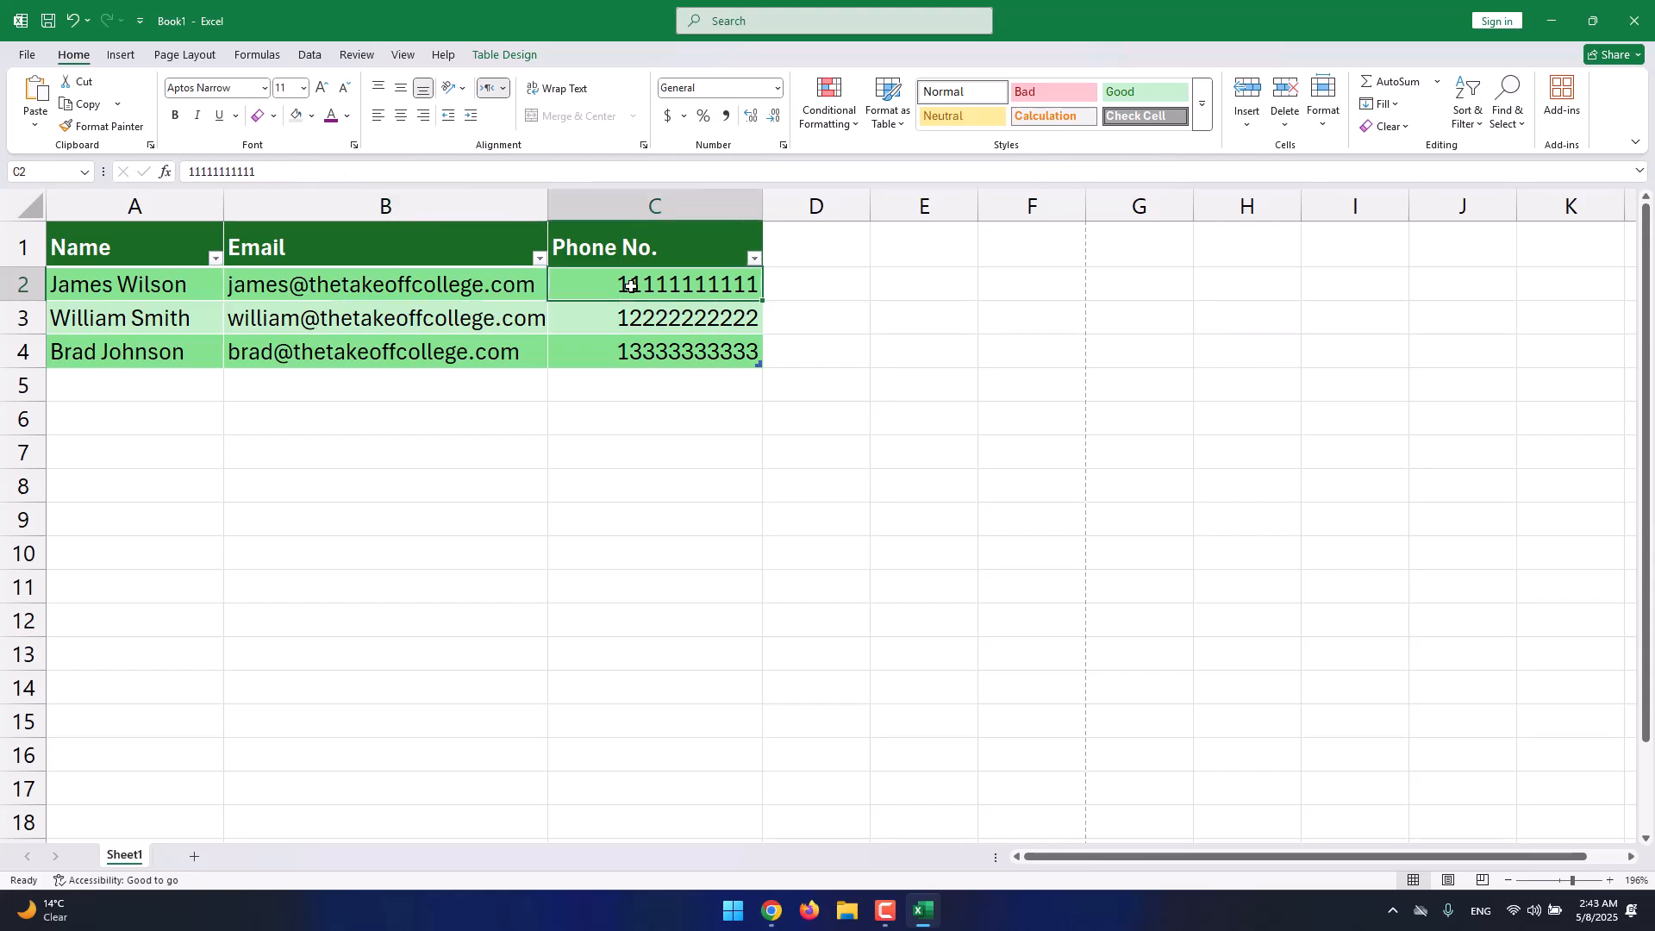
{"action": "left_click", "coordinate": [1247, 120]}
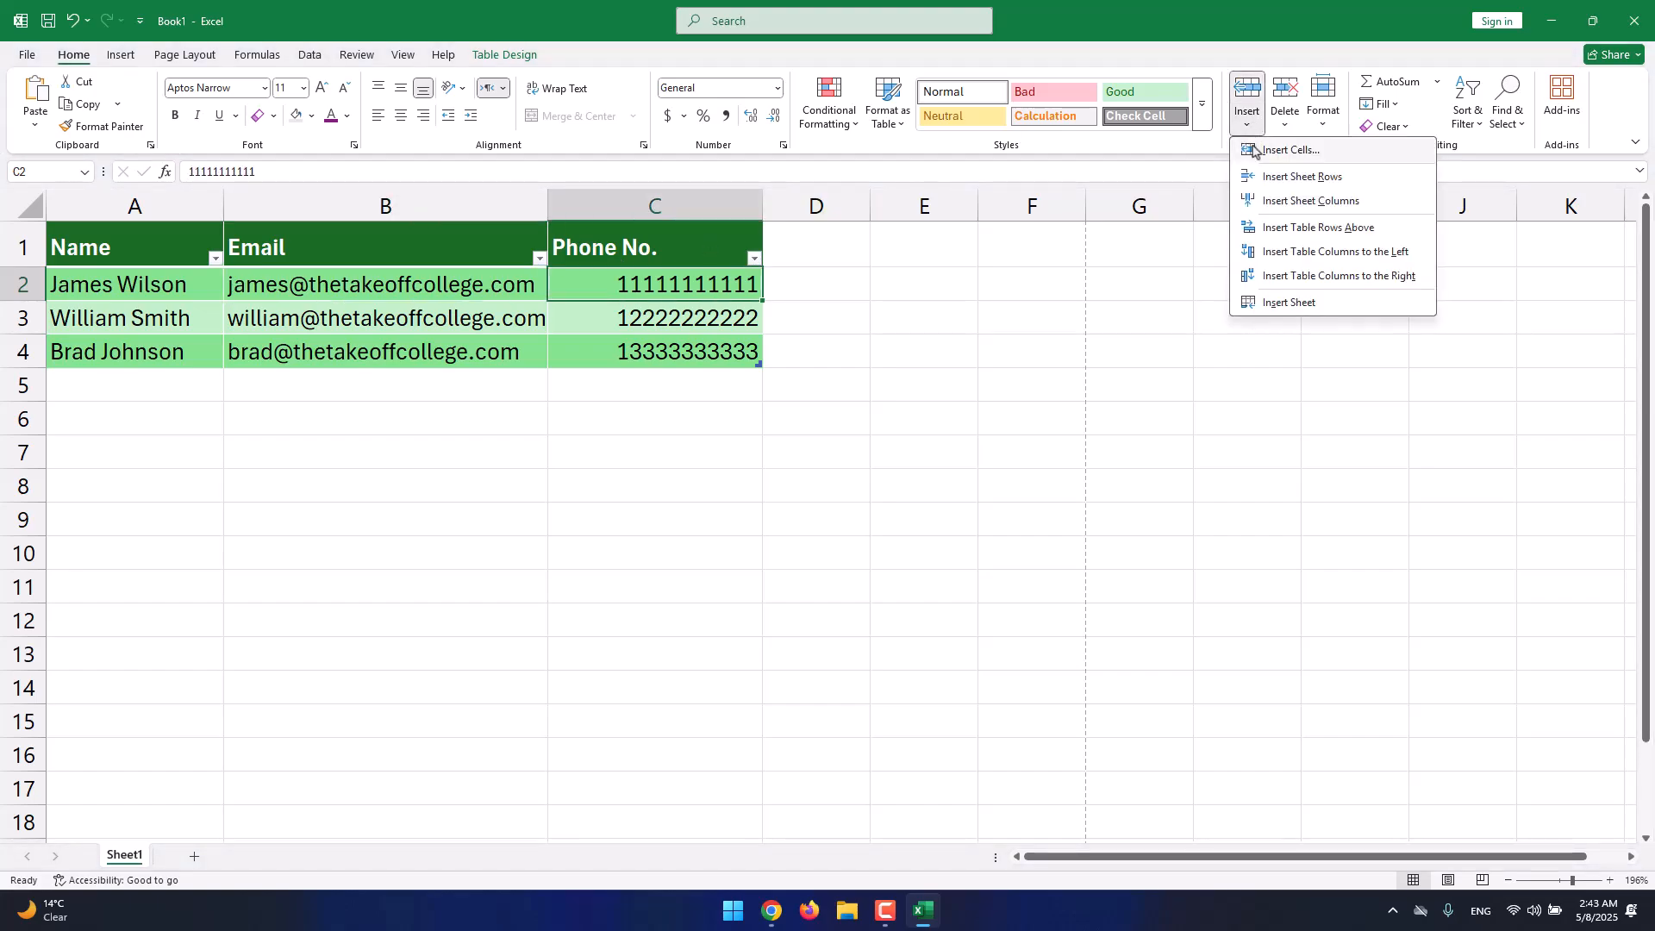
{"action": "left_click", "coordinate": [1282, 121]}
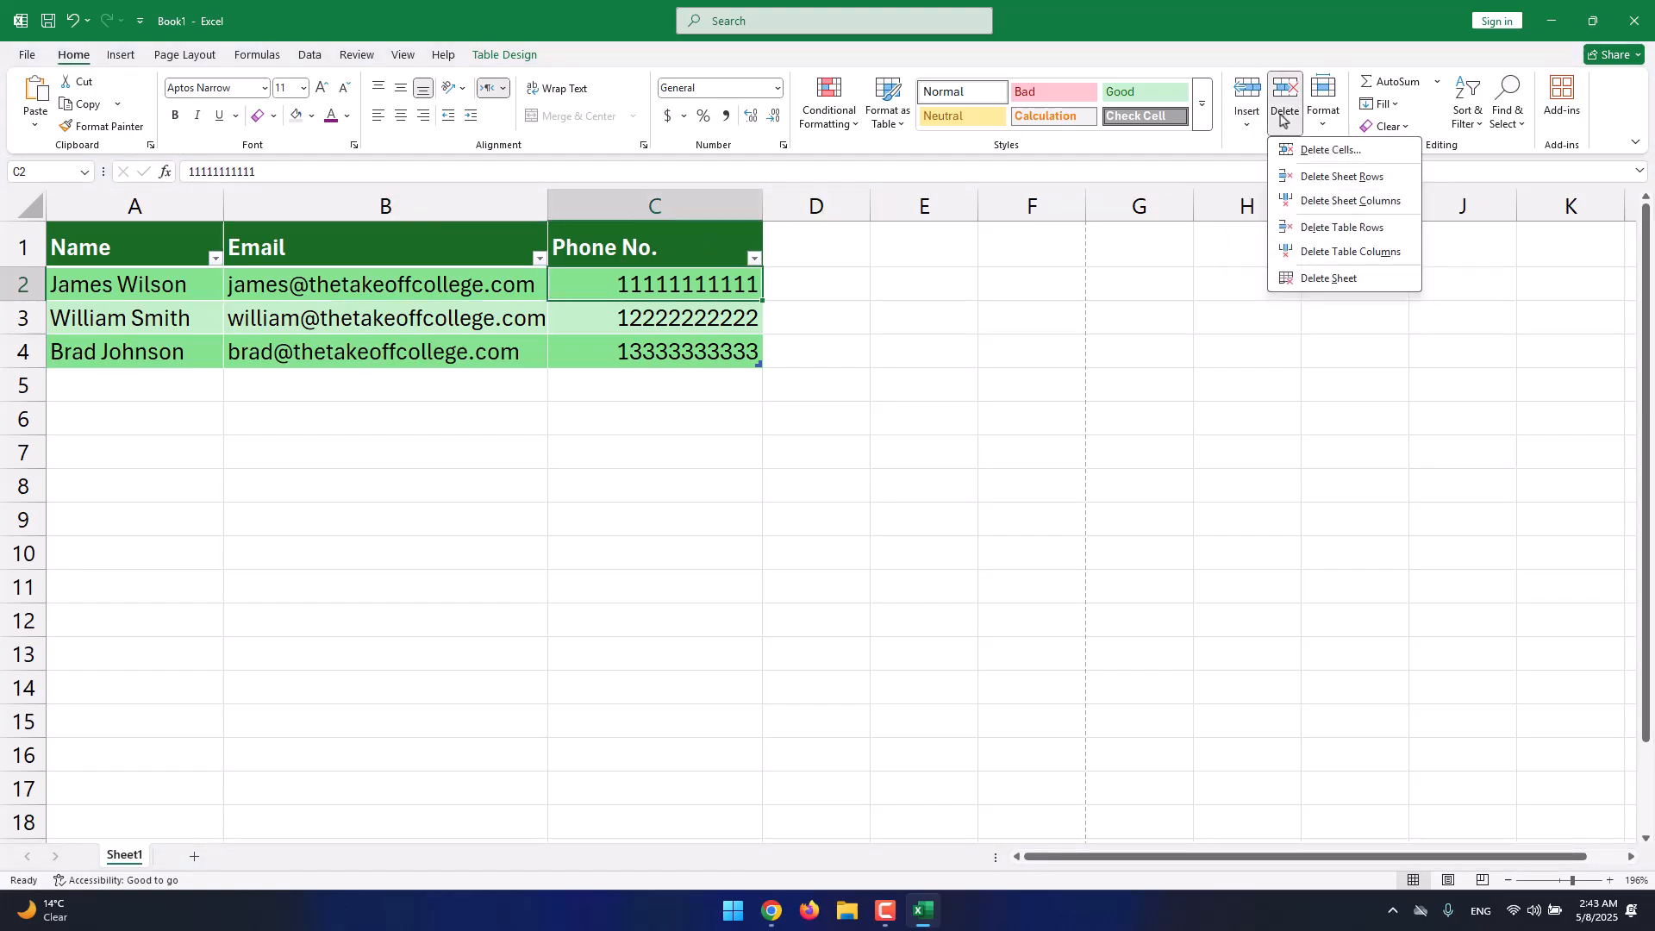
{"action": "left_click", "coordinate": [1319, 119]}
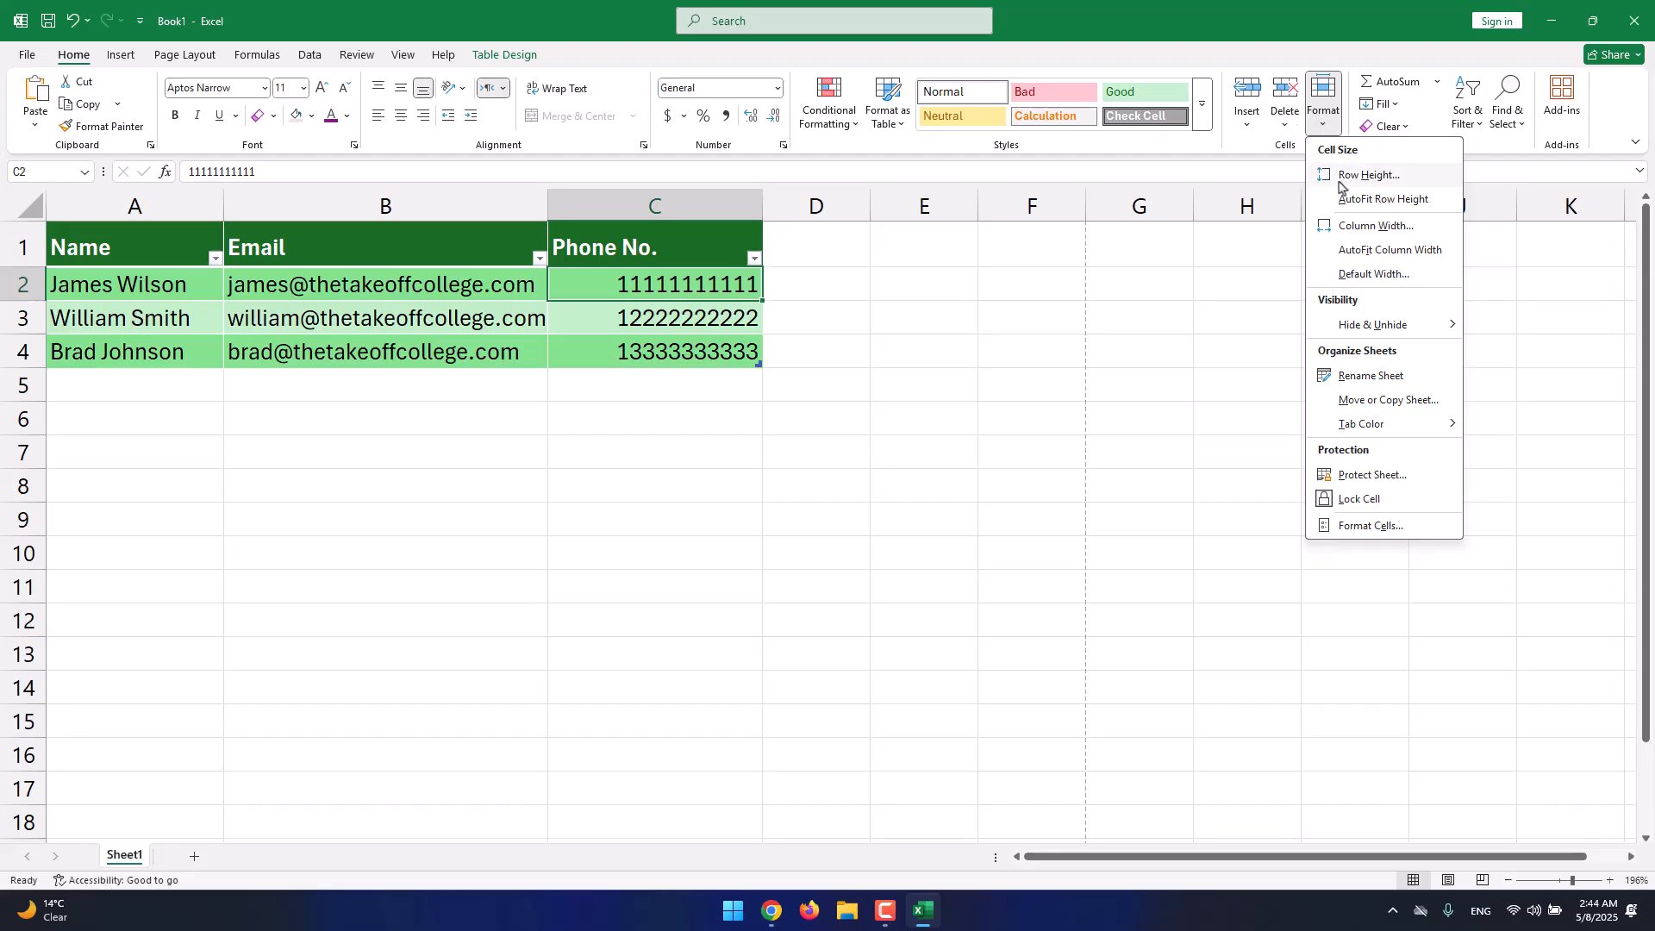
{"action": "left_click", "coordinate": [1322, 125]}
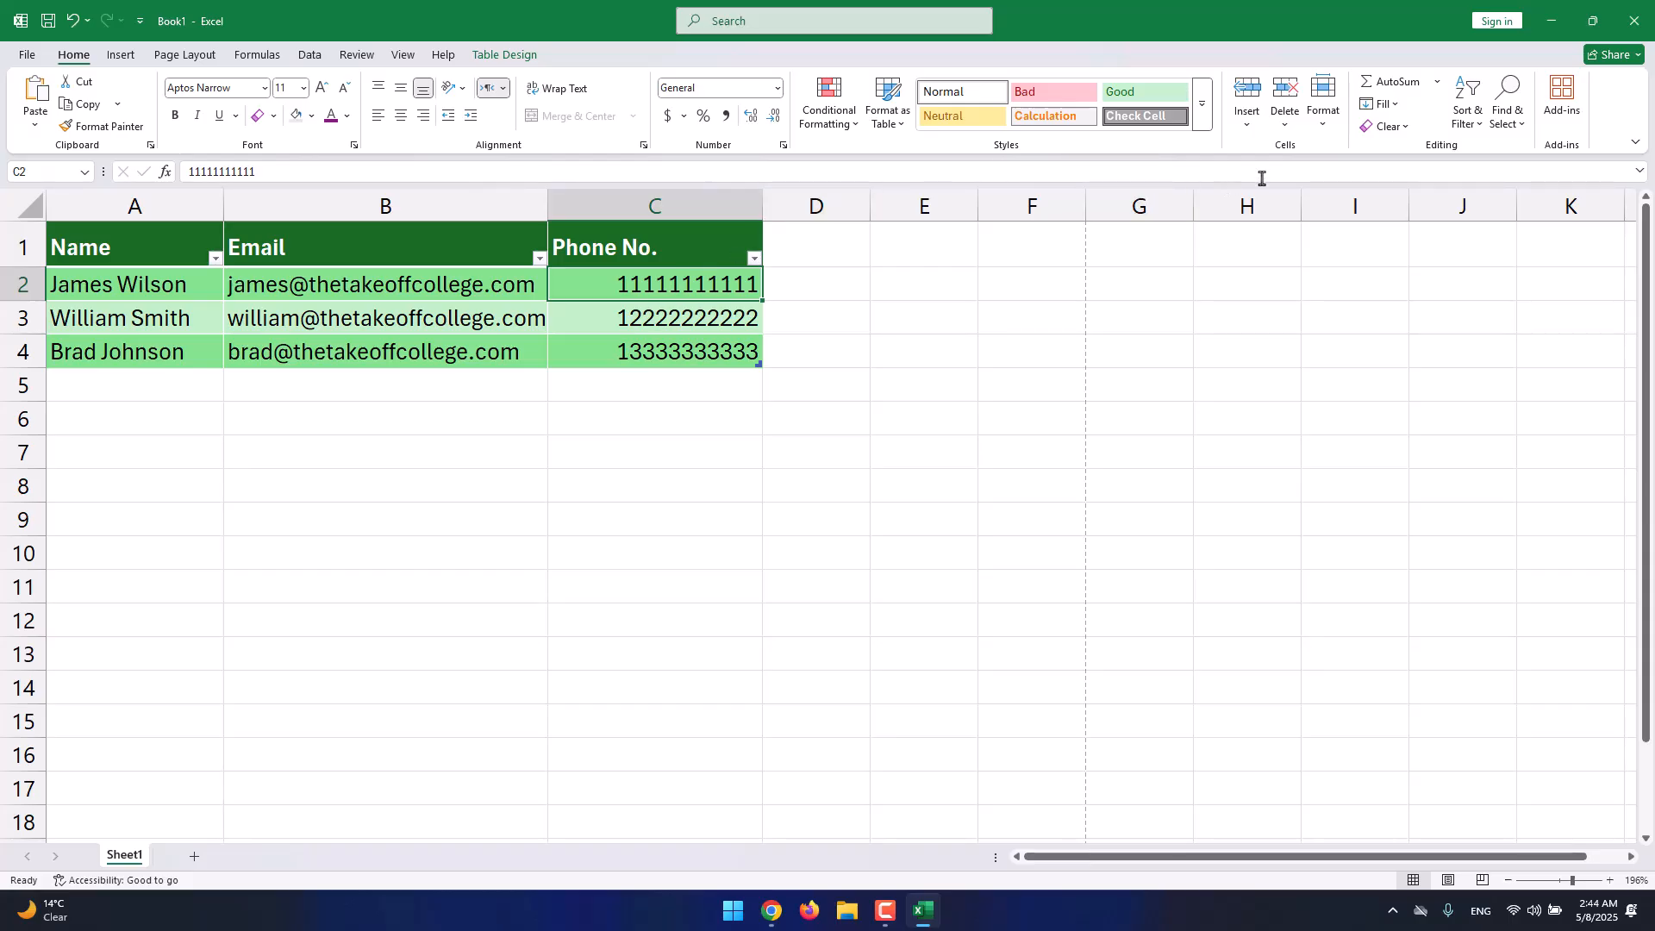
Set the row height of table row 2 to 30.
{"action": "left_click", "coordinate": [1321, 121]}
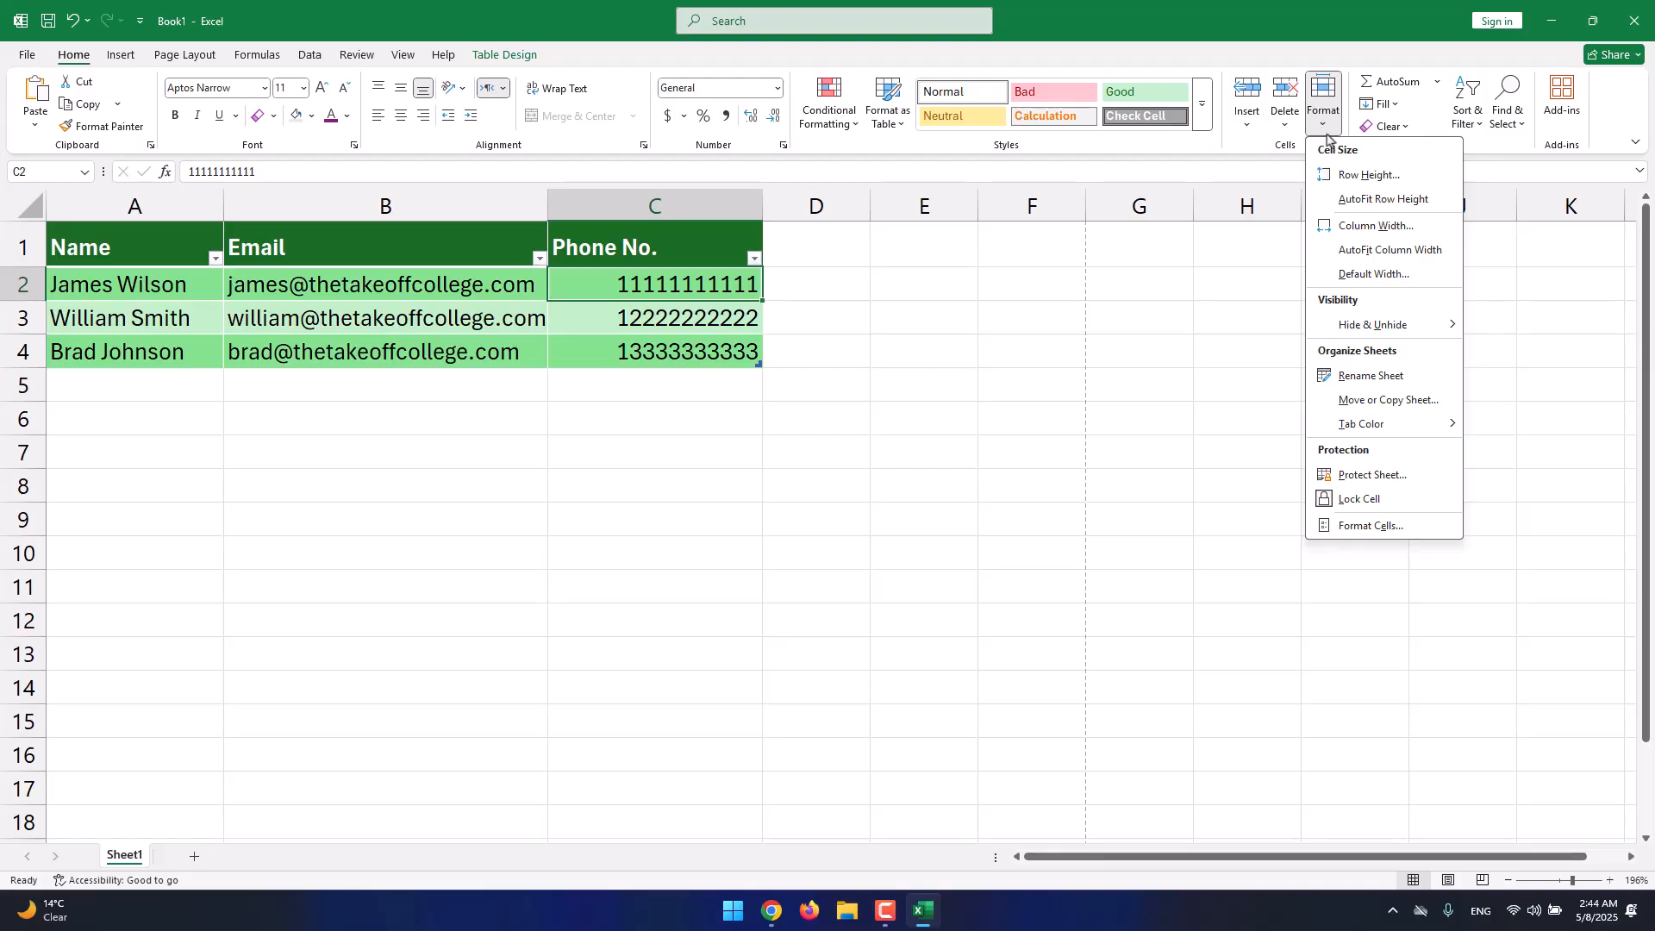
{"action": "left_click", "coordinate": [1366, 174]}
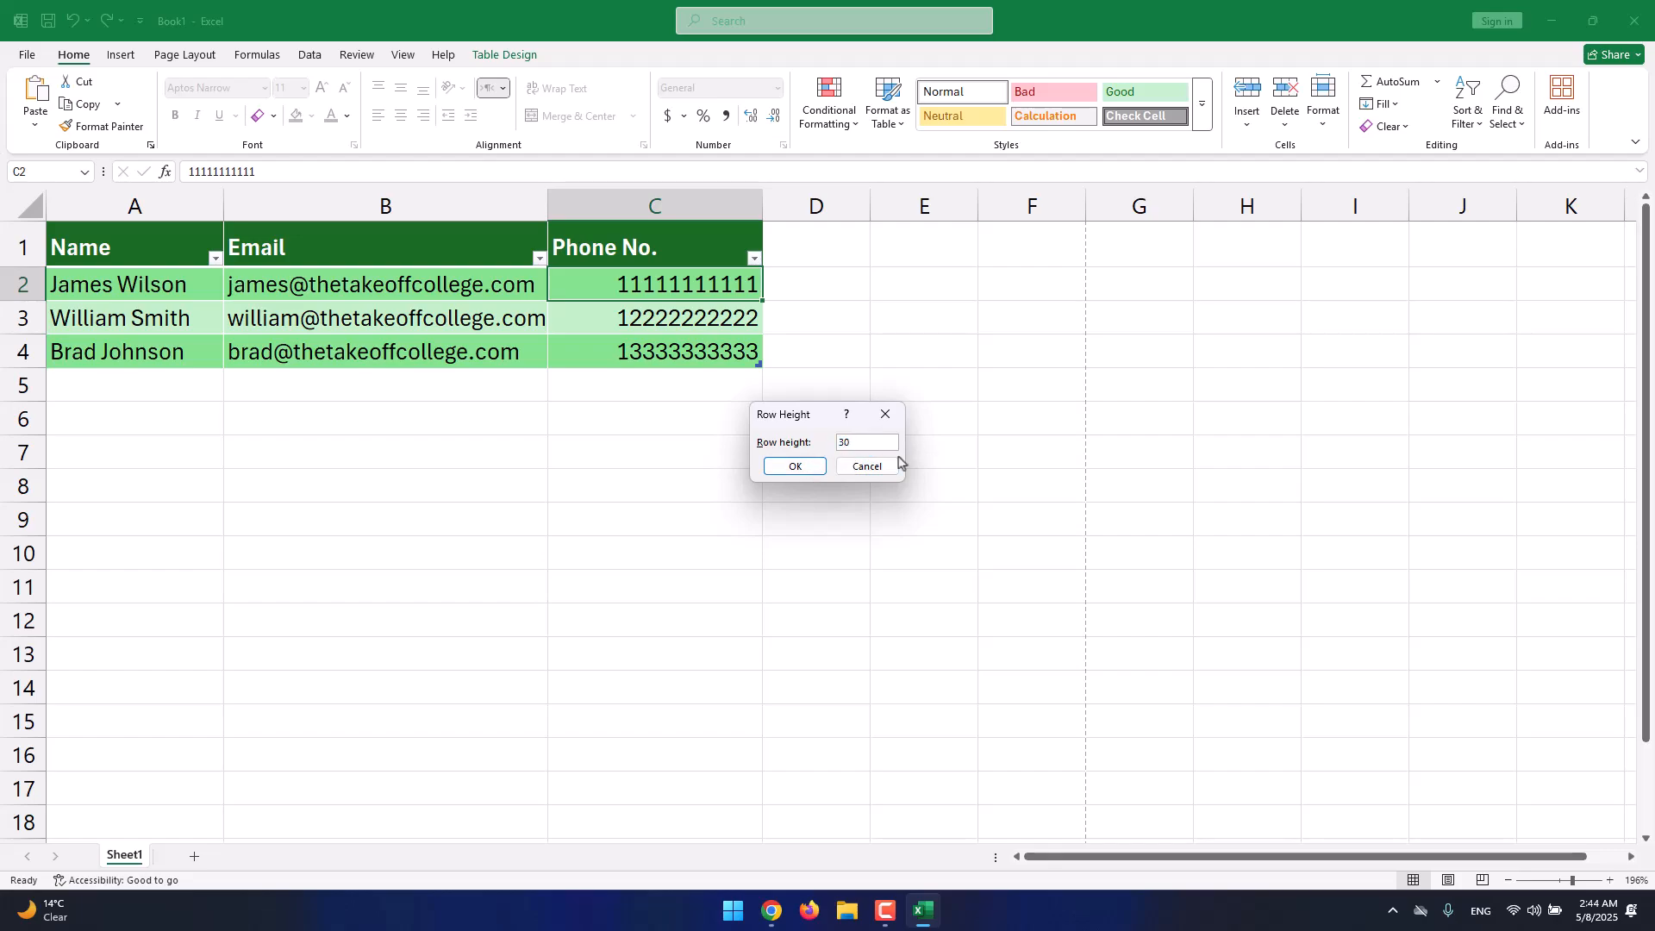
{"action": "left_click", "coordinate": [786, 465]}
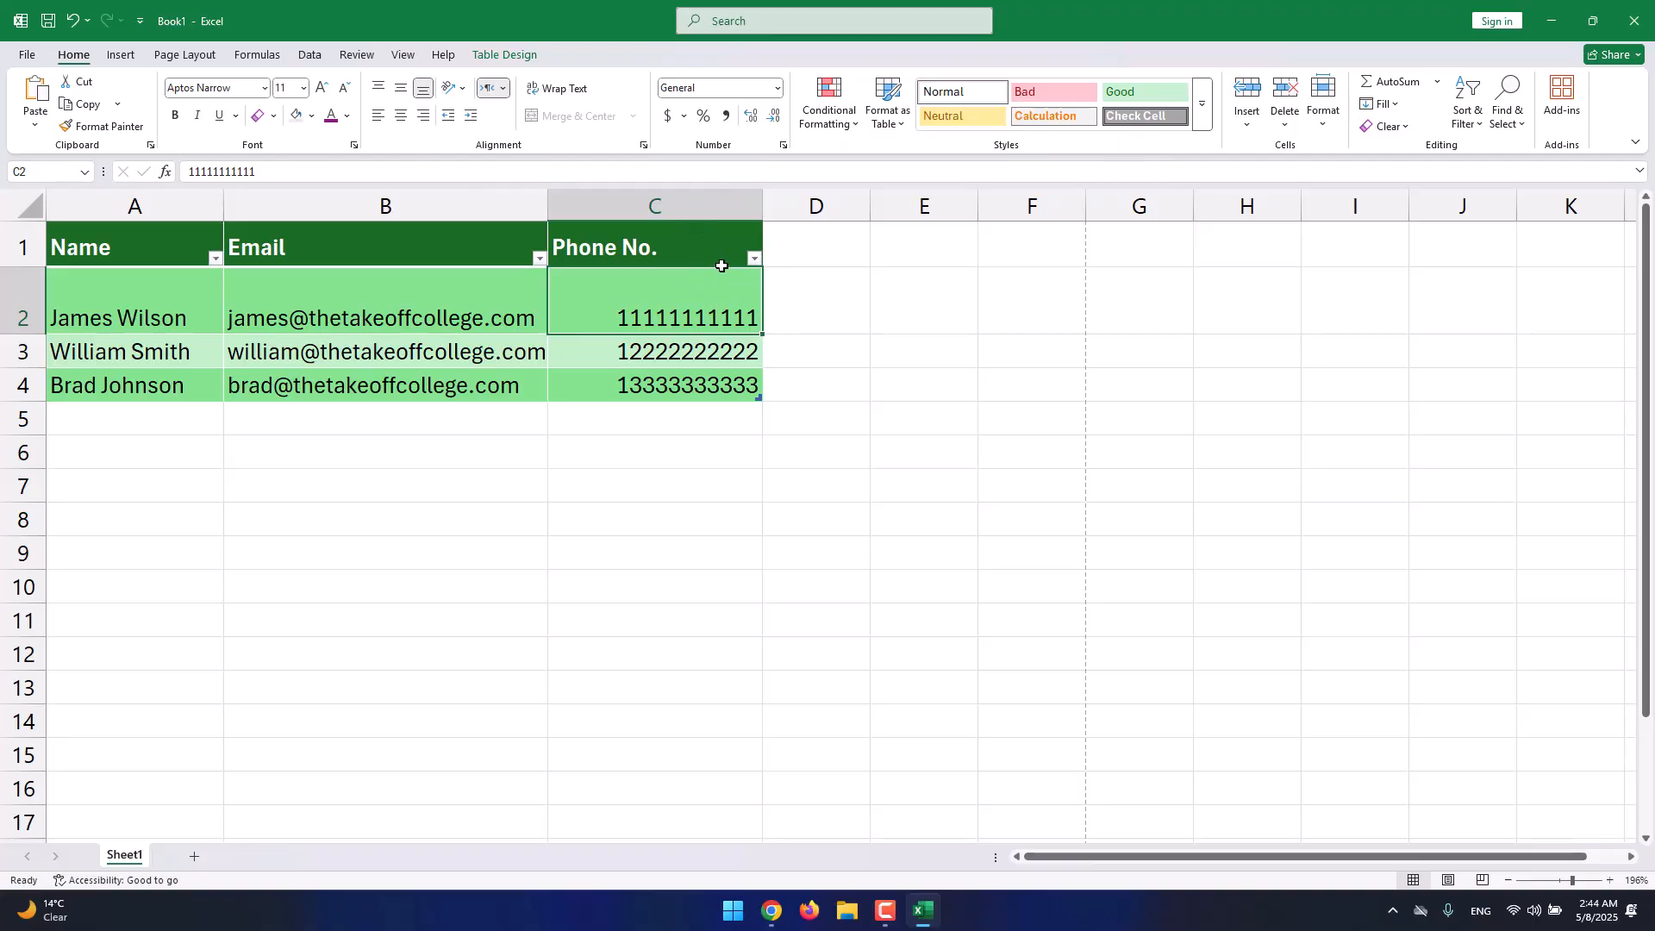
Try middle and center alignment on C2, then restore right and bottom alignment.
{"action": "left_click_drag", "start_coordinate": [713, 311], "coordinate": [179, 313]}
{"action": "left_click", "coordinate": [607, 319]}
{"action": "left_click", "coordinate": [402, 90]}
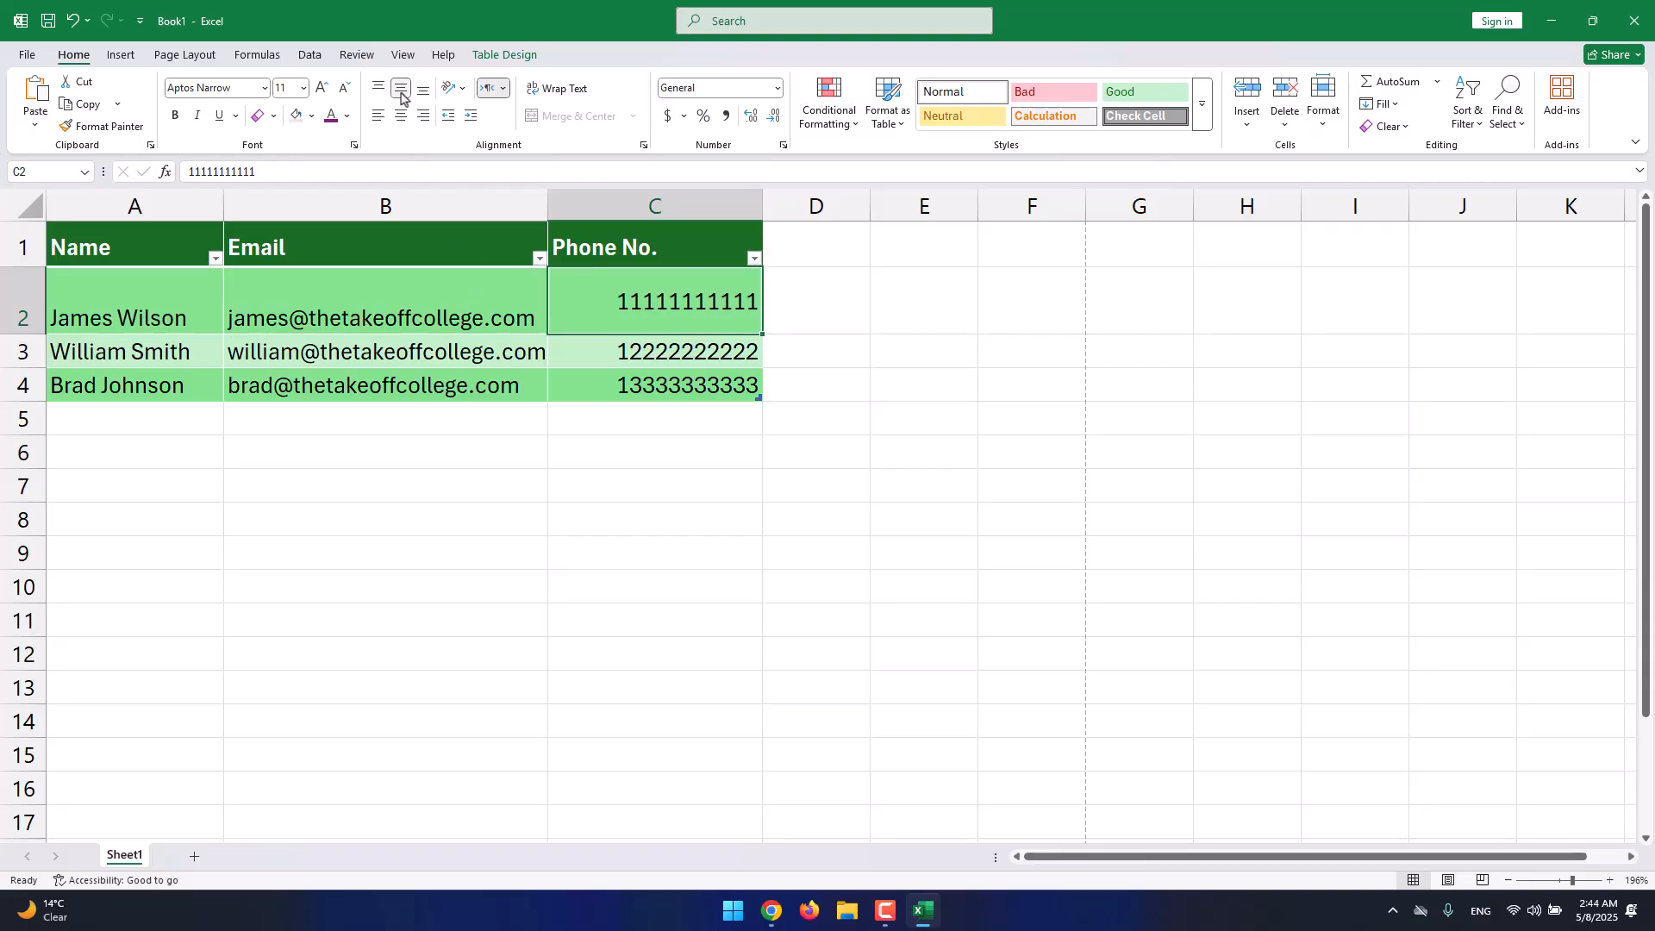
{"action": "left_click", "coordinate": [402, 115]}
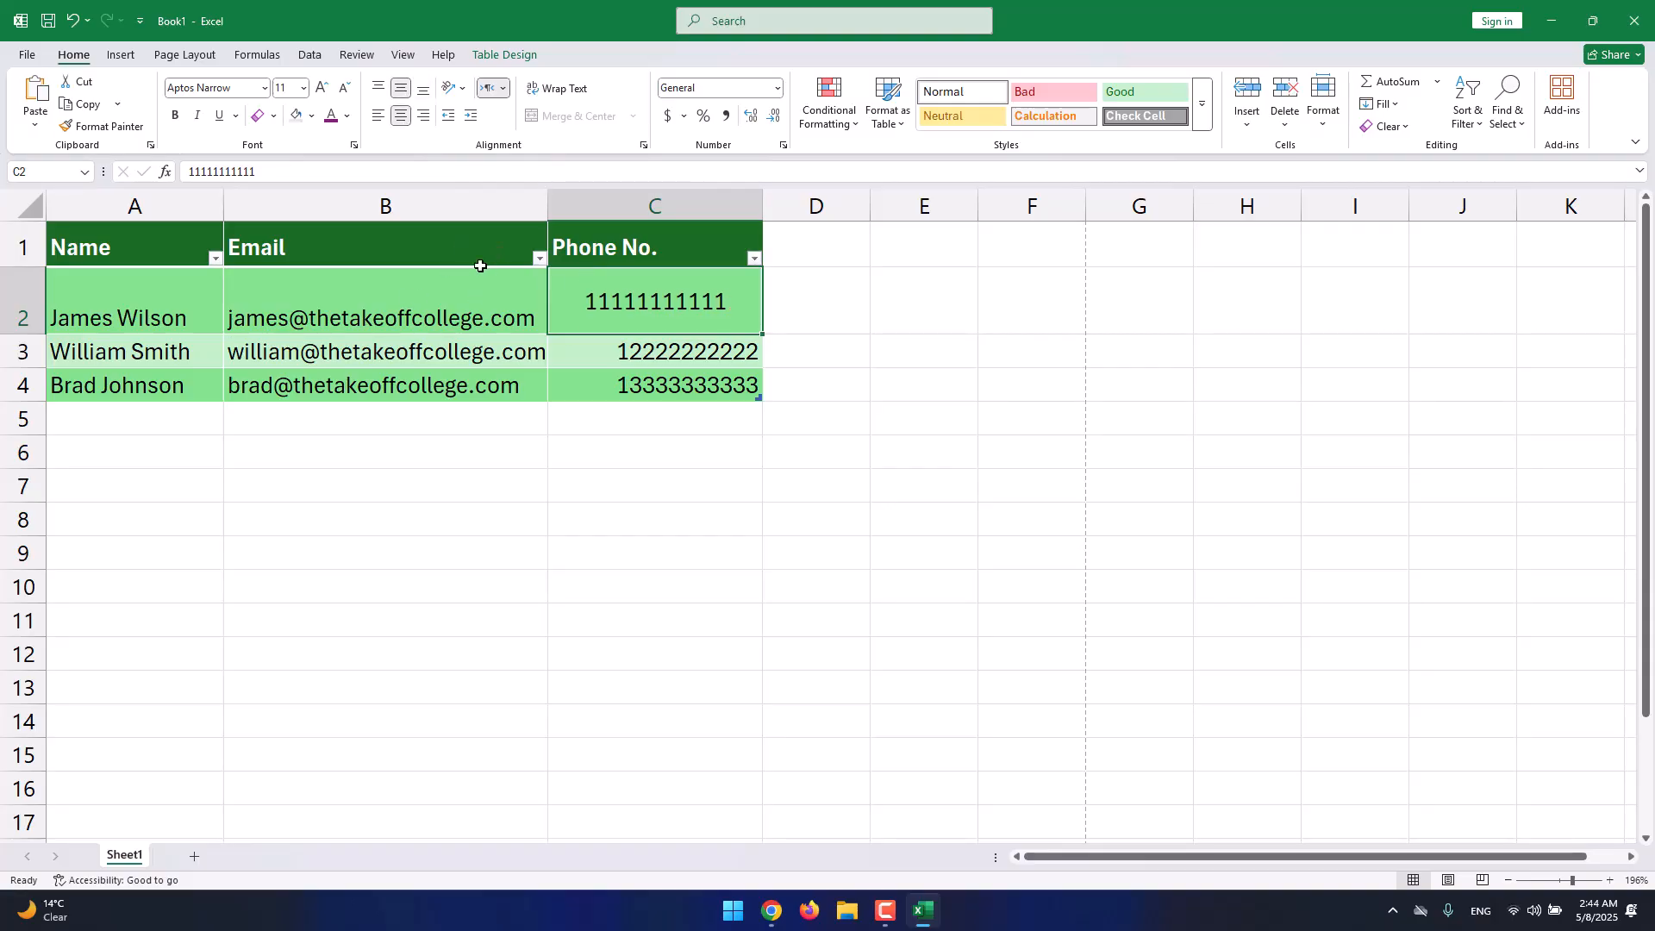
{"action": "left_click", "coordinate": [424, 117]}
{"action": "left_click", "coordinate": [424, 91]}
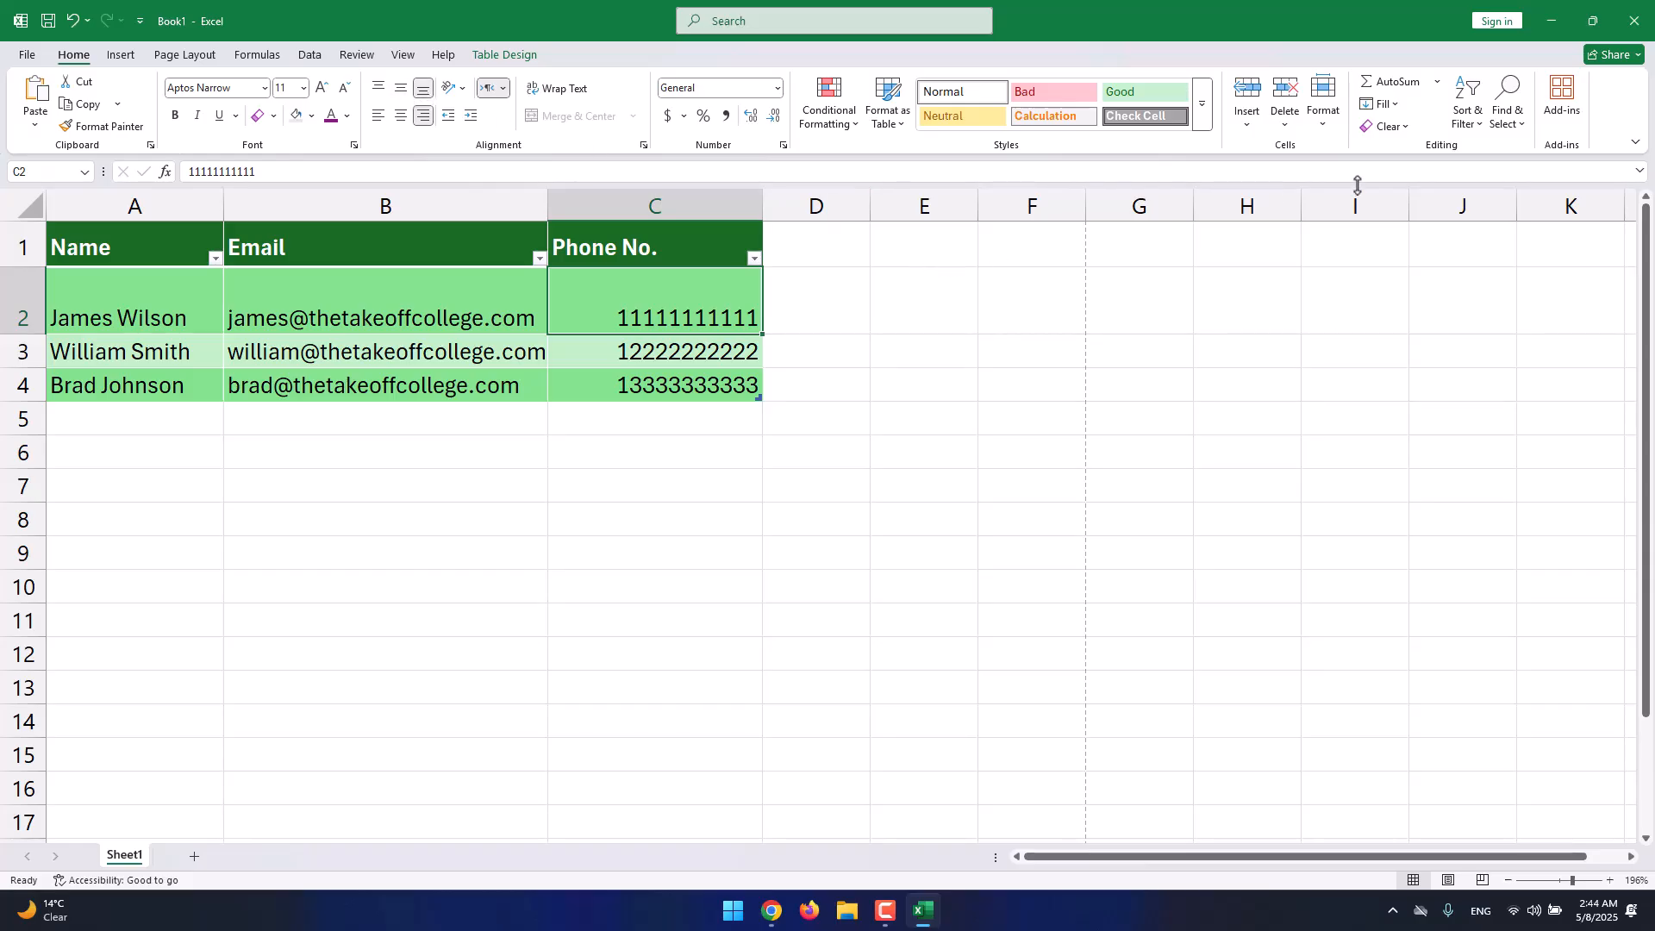
Widen column C to 50, then drag it back to about 19.29.
{"action": "left_click", "coordinate": [1332, 126]}
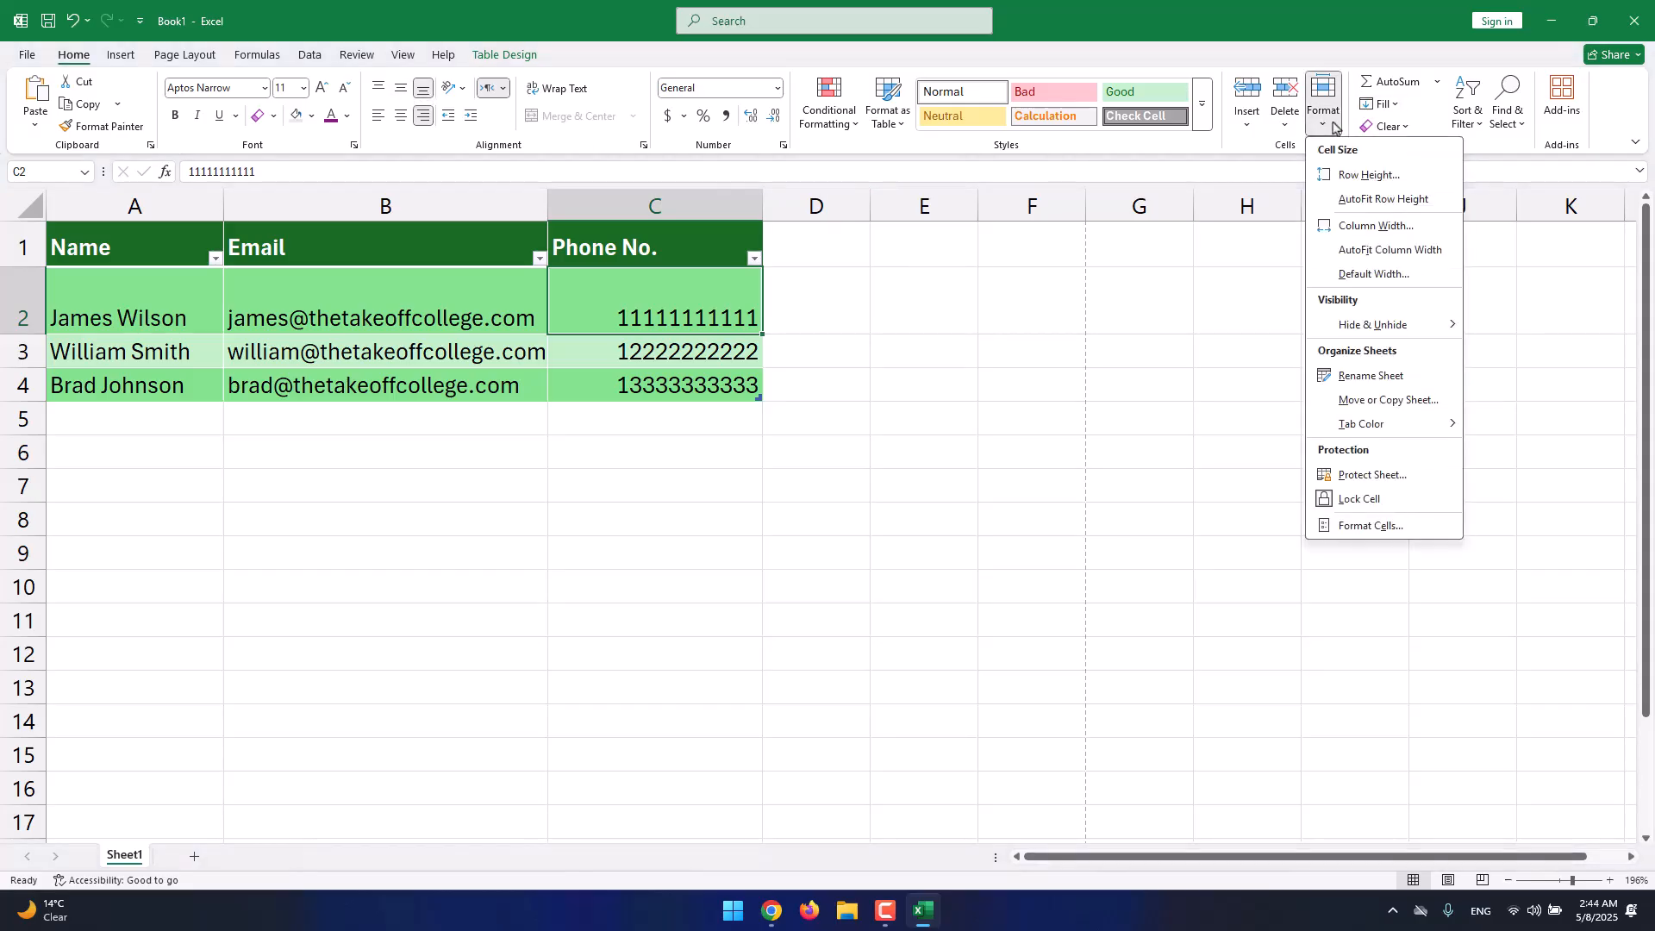
{"action": "left_click", "coordinate": [1363, 226]}
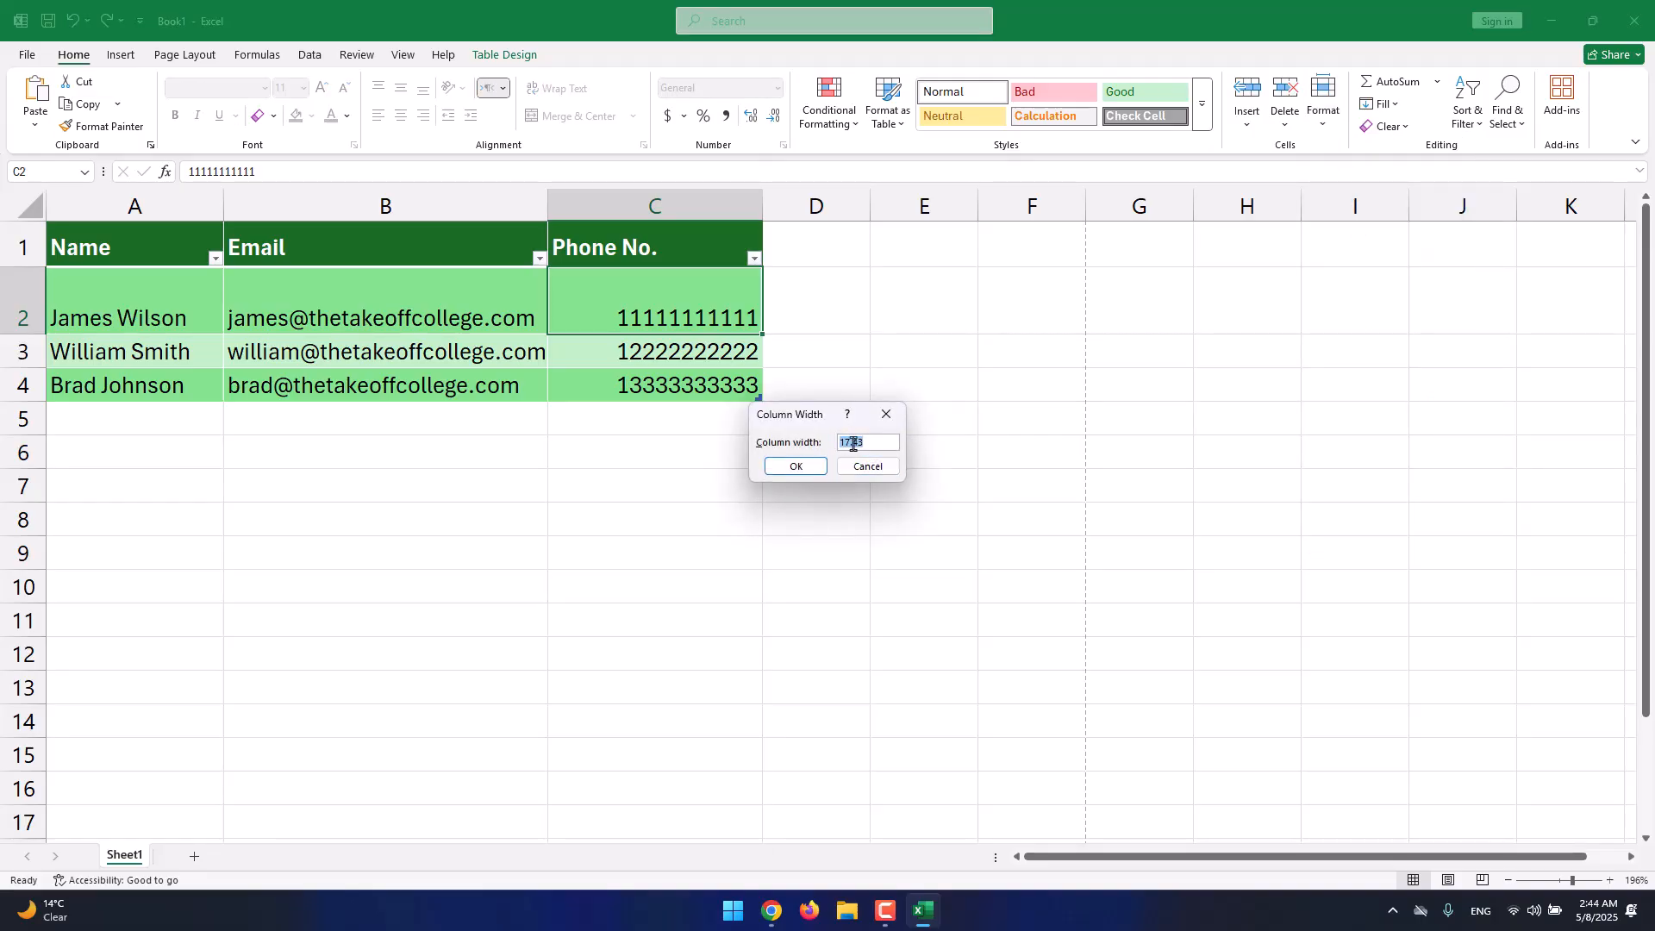
{"action": "type", "text": "50"}
{"action": "key", "text": "Return"}
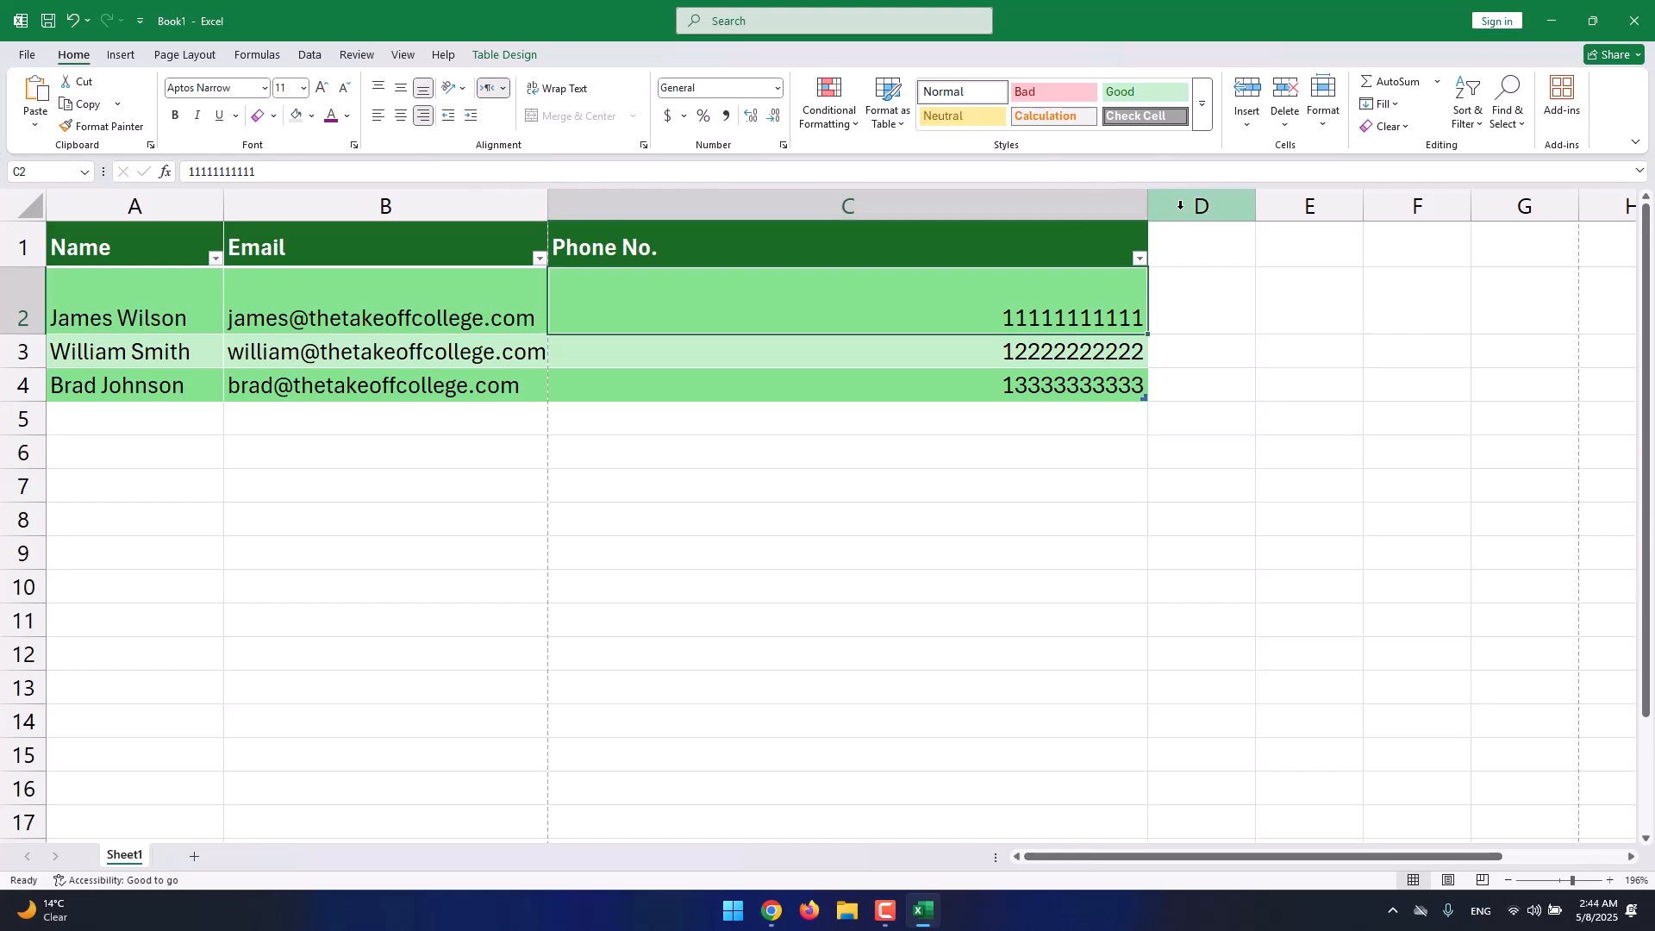
{"action": "left_click_drag", "start_coordinate": [1148, 207], "coordinate": [750, 244]}
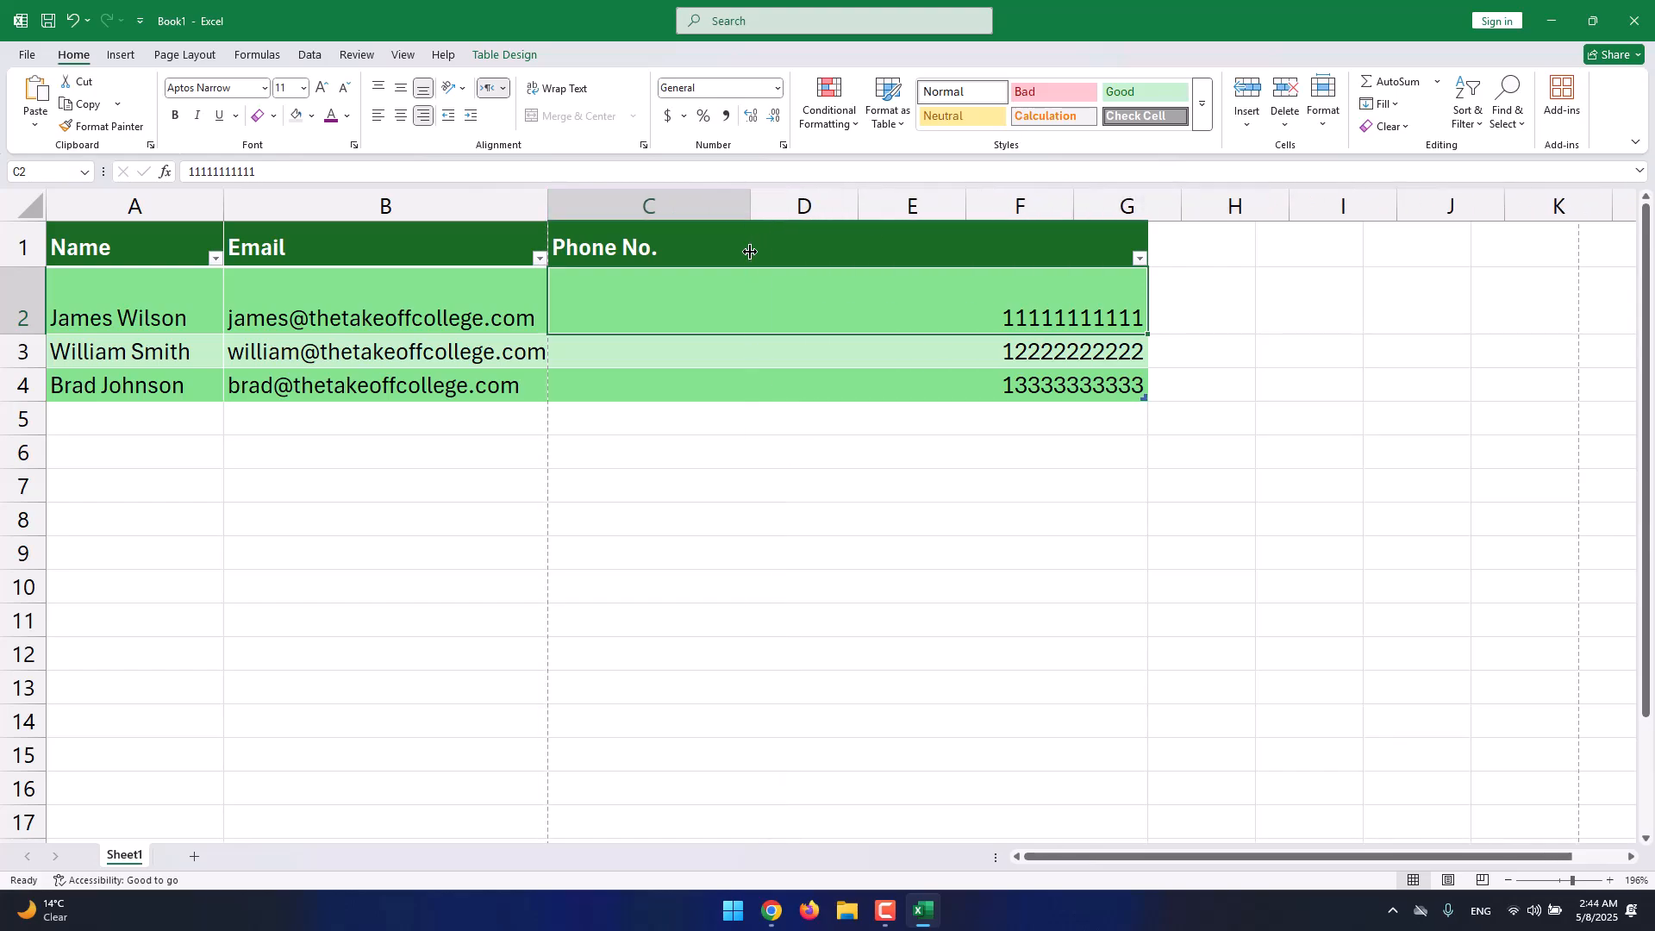
{"action": "left_click", "coordinate": [1321, 118]}
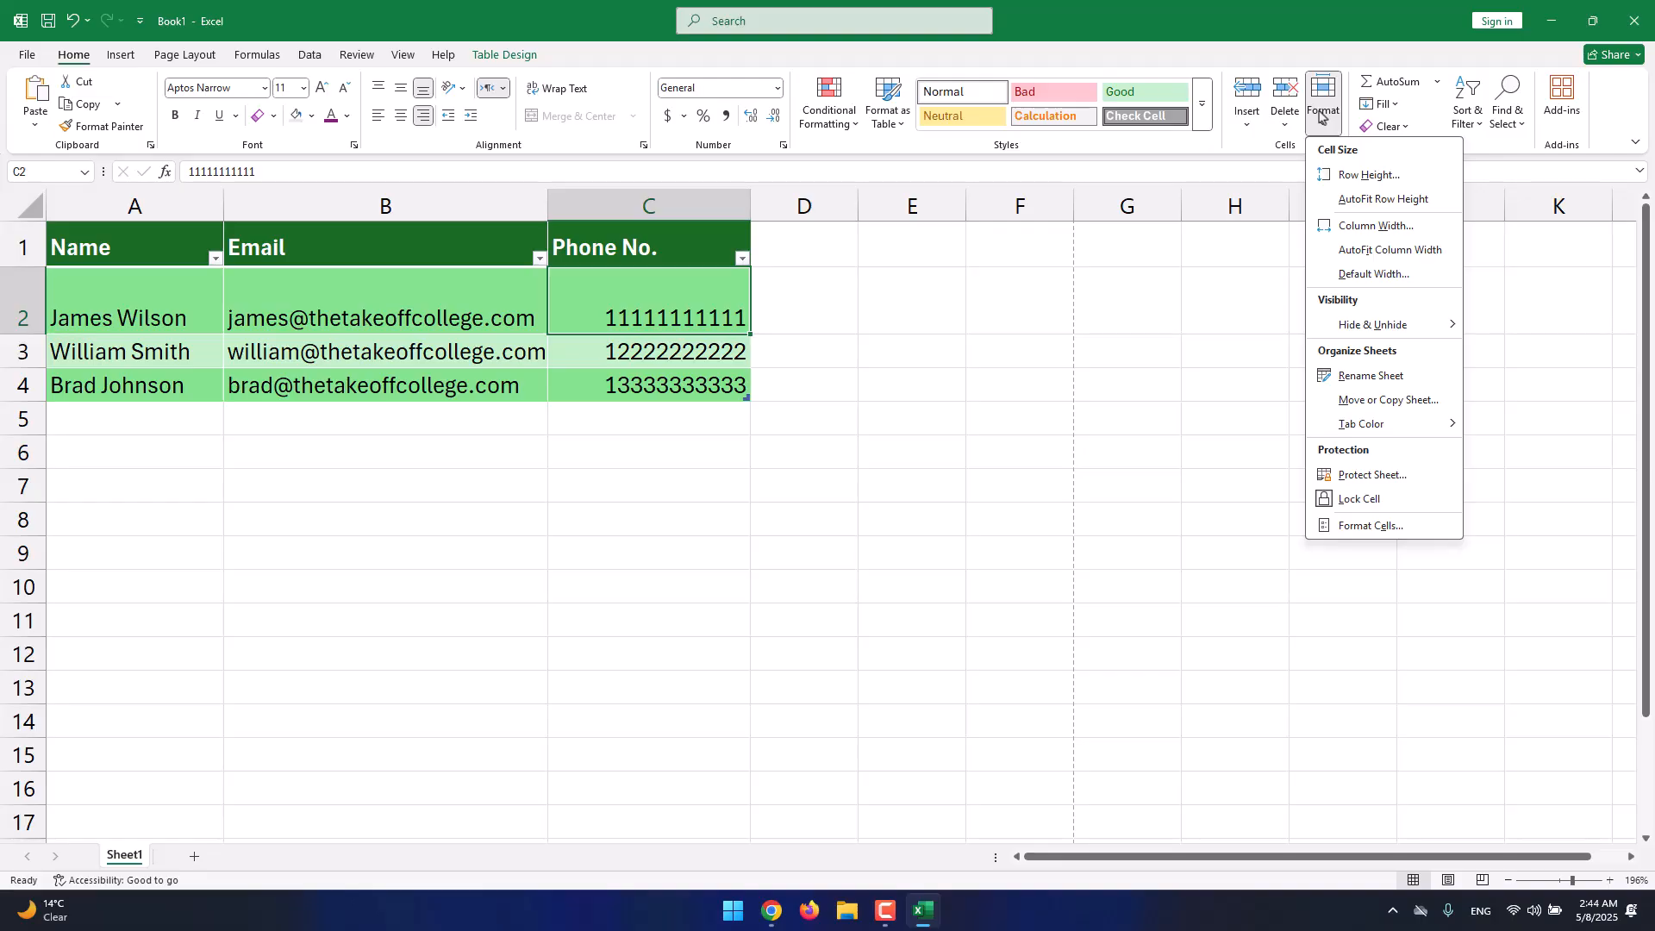
{"action": "left_click", "coordinate": [1321, 117]}
{"action": "left_click", "coordinate": [1284, 125]}
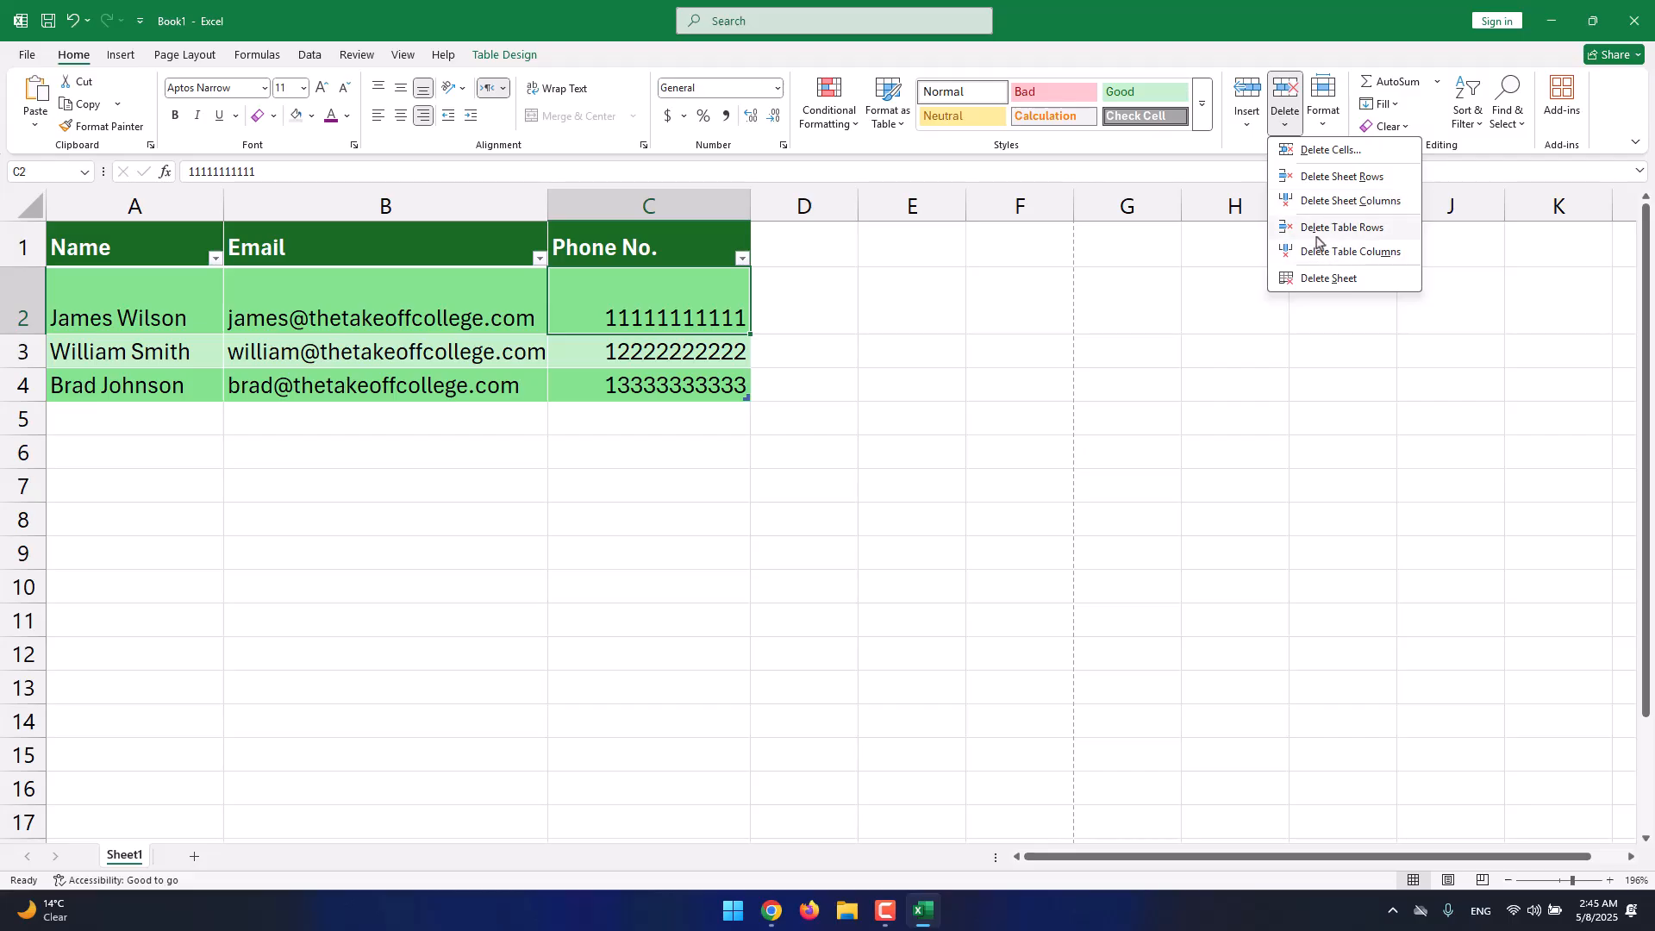
{"action": "left_click", "coordinate": [1353, 287]}
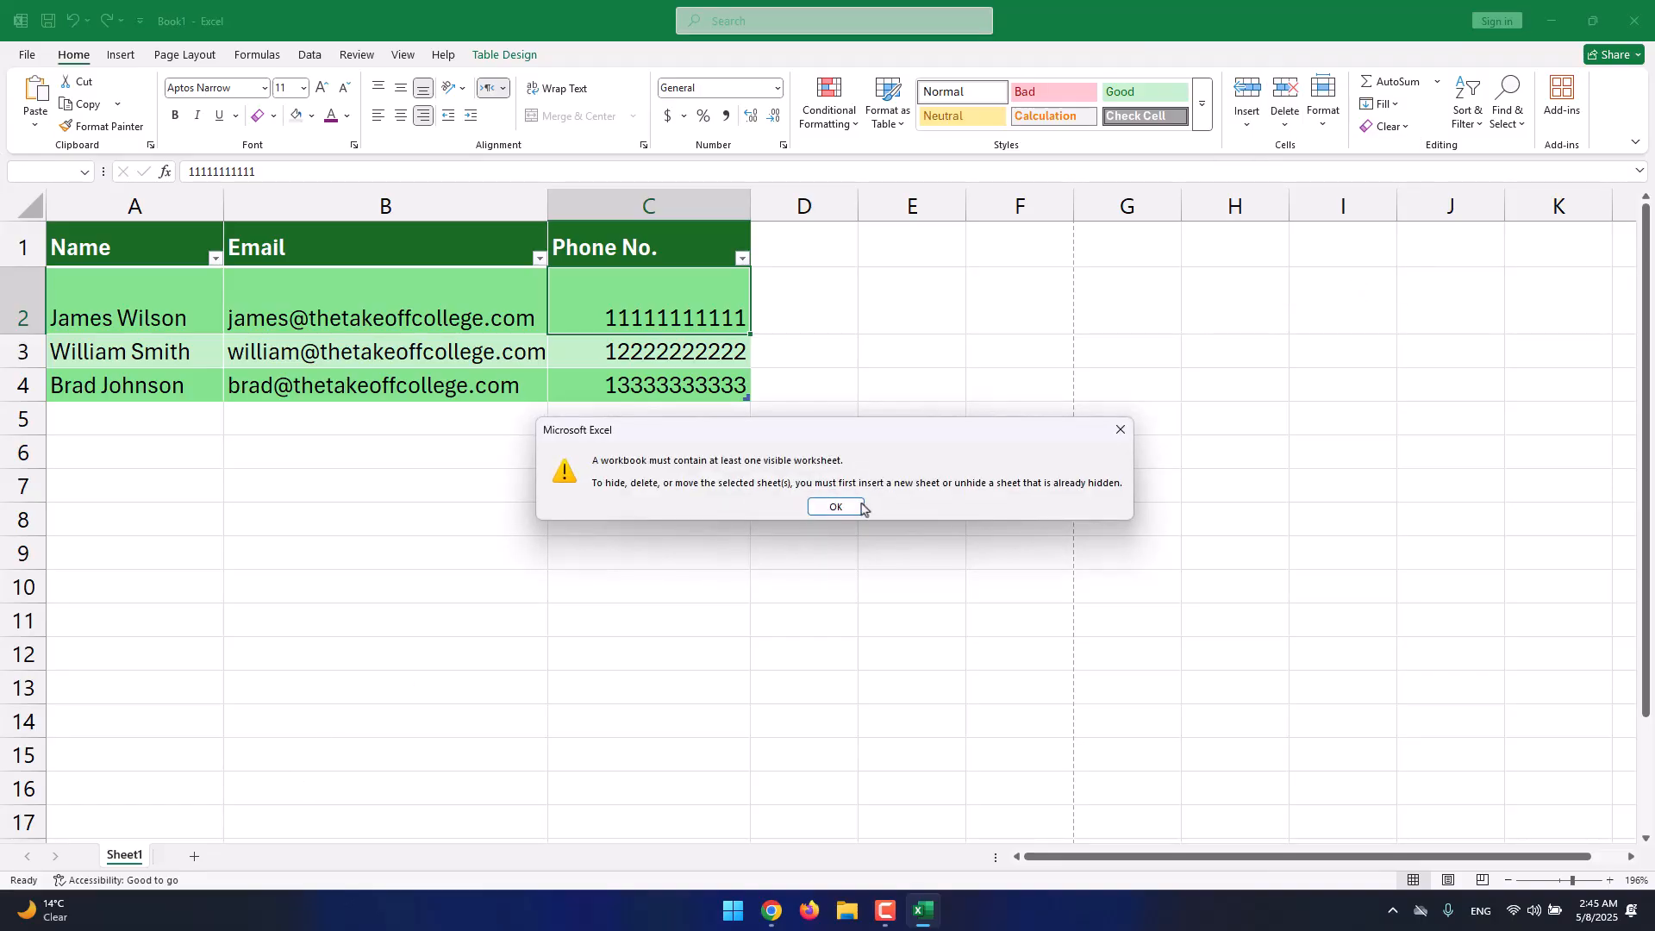
{"action": "left_click", "coordinate": [852, 505]}
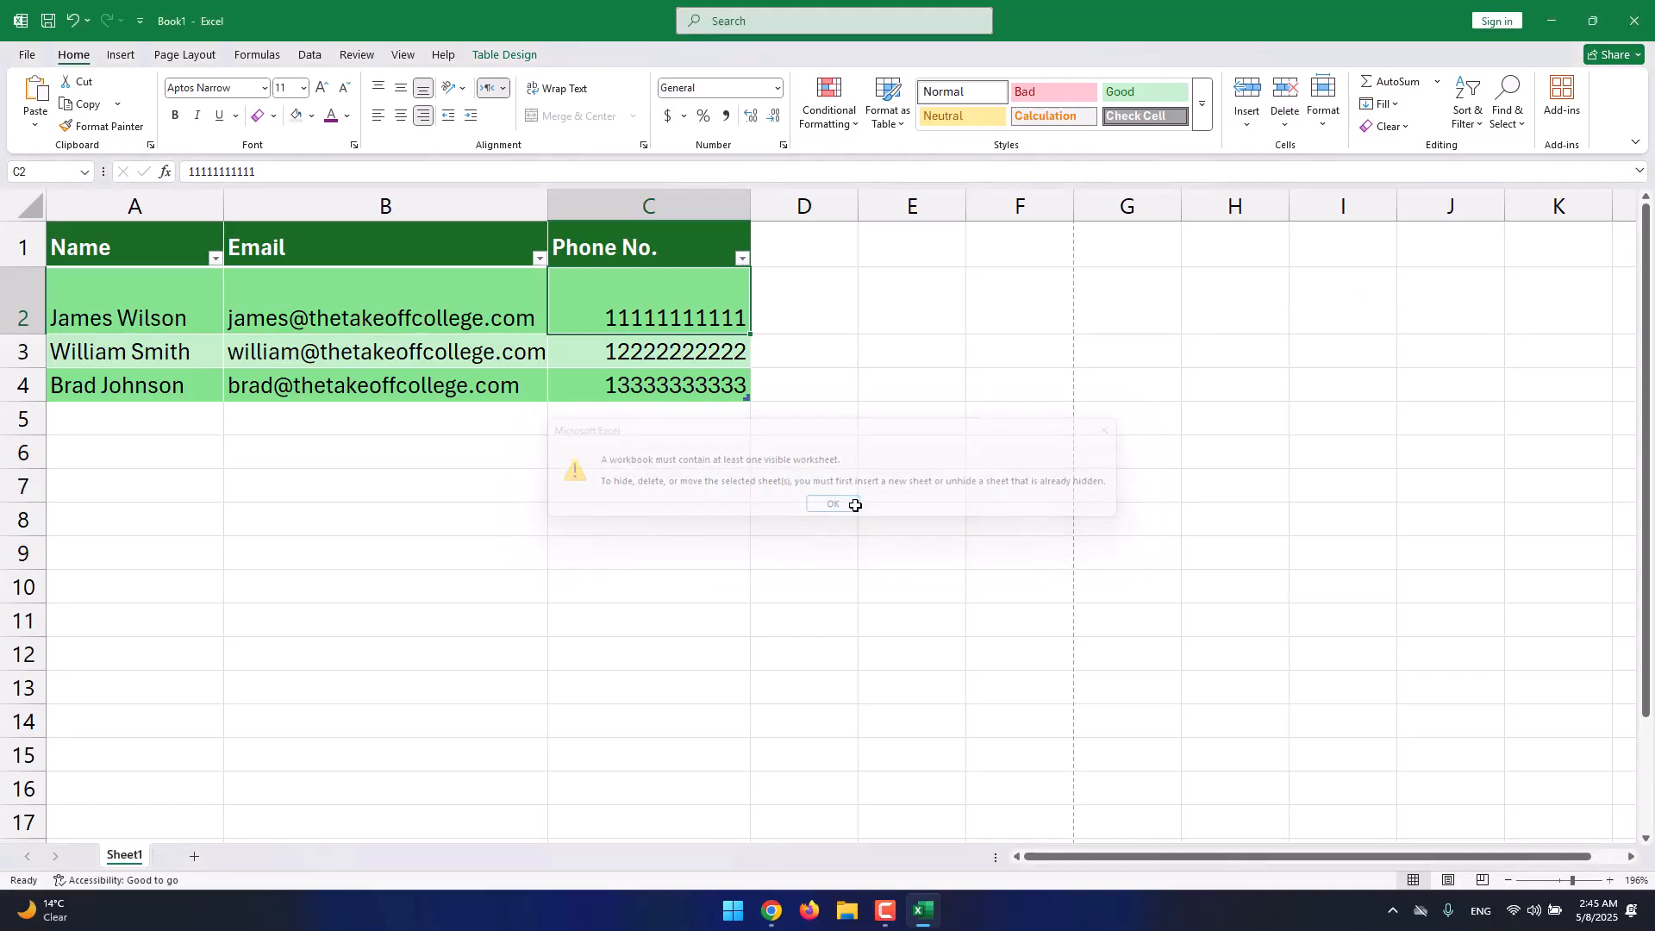
{"action": "left_click", "coordinate": [1293, 125]}
{"action": "left_click", "coordinate": [1291, 287]}
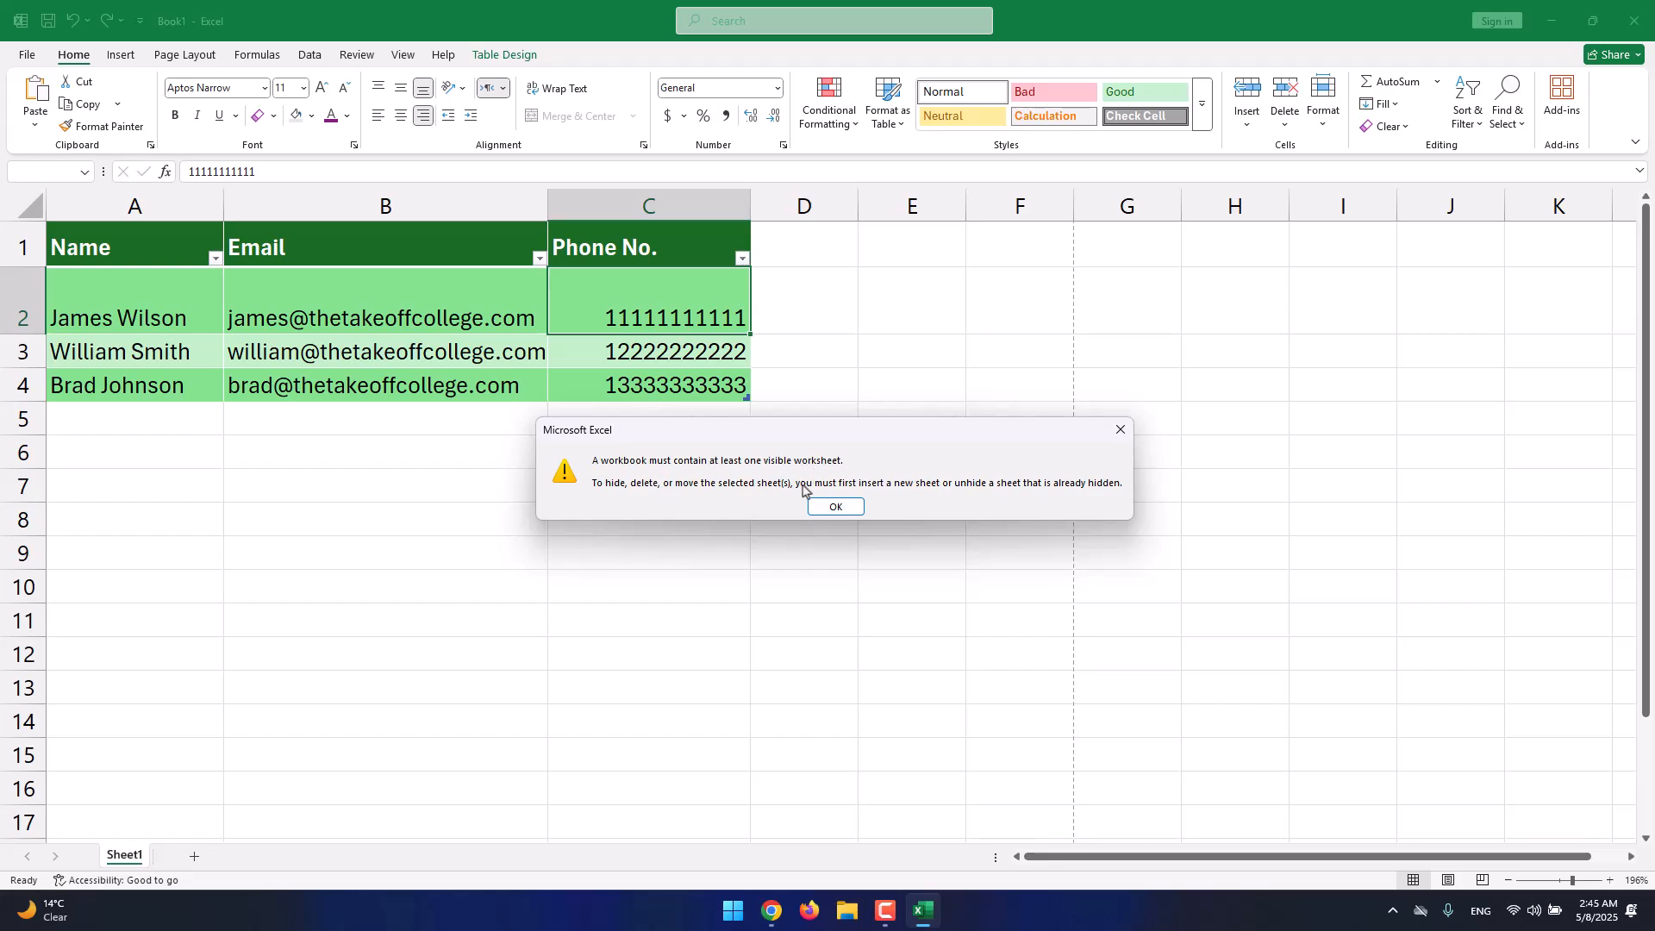
{"action": "left_click", "coordinate": [833, 507]}
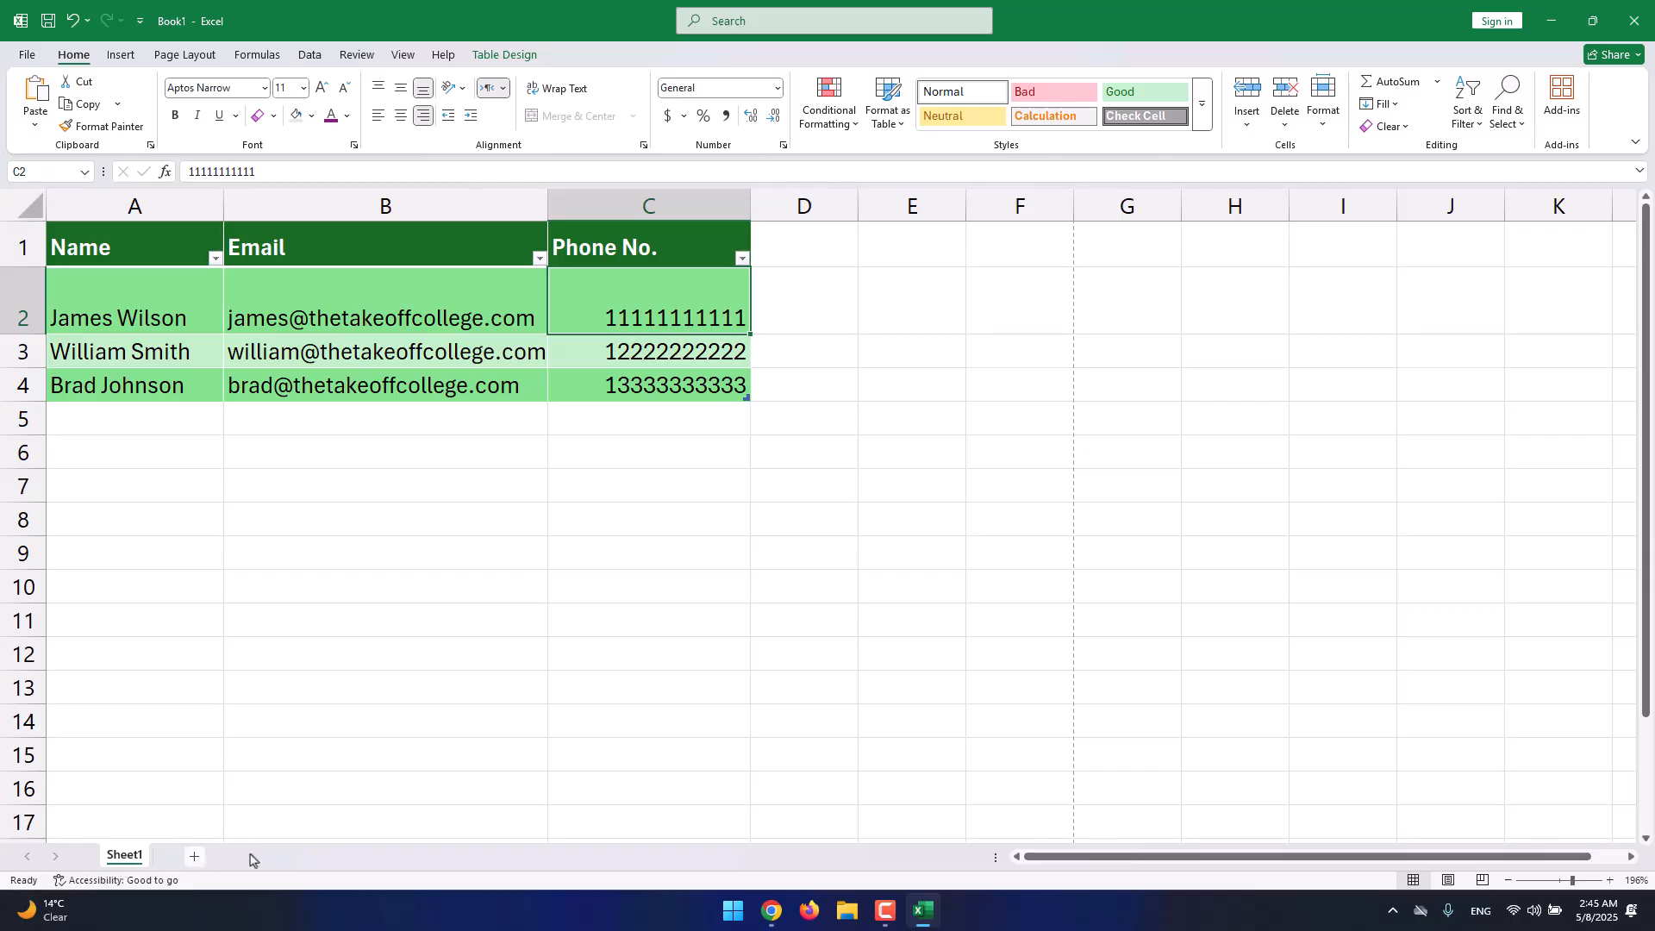
{"action": "left_click", "coordinate": [1284, 110]}
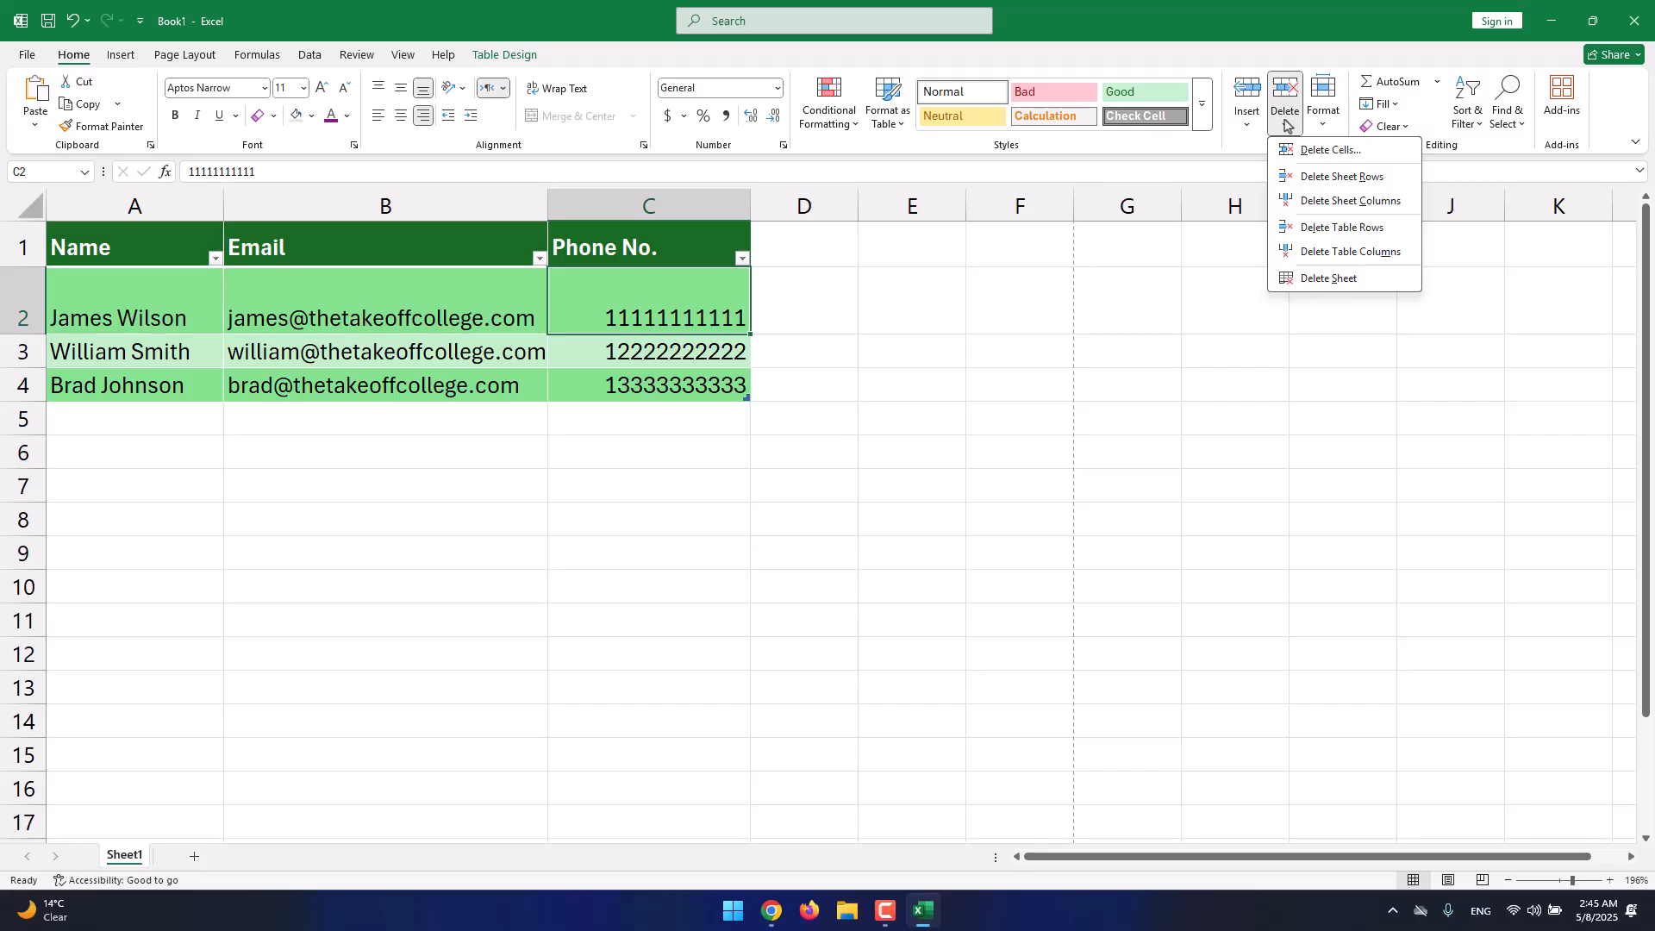
Try deleting and inserting cells, then insert a blank sheet row and a column before Phone No.
{"action": "left_click", "coordinate": [1332, 151]}
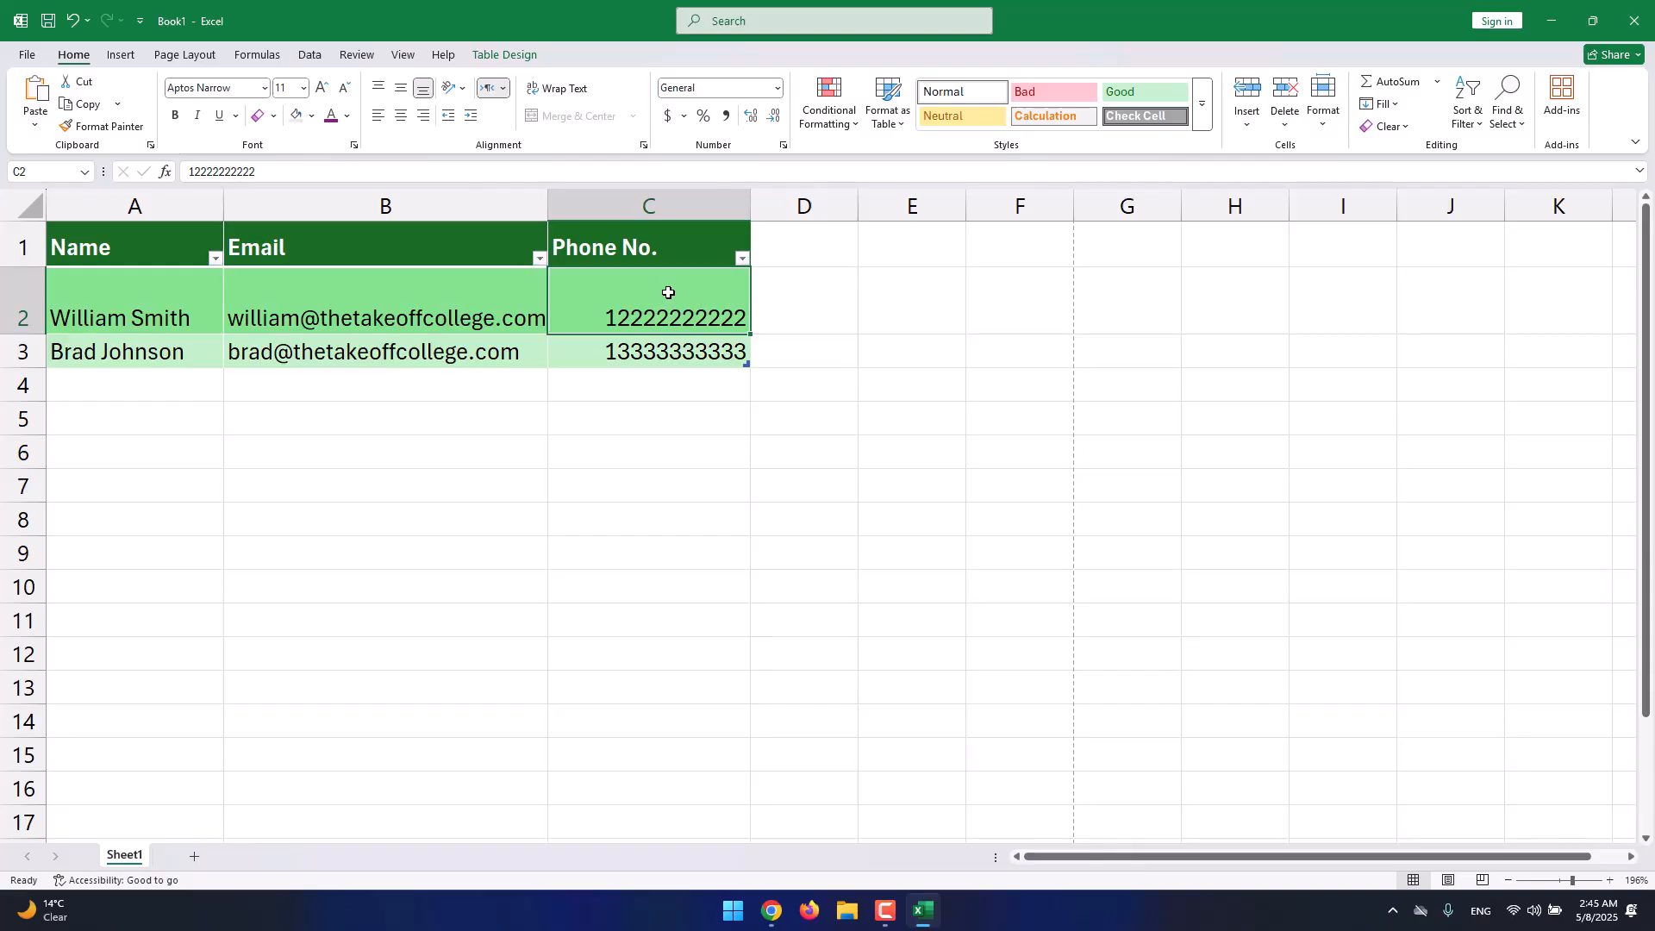
{"action": "key", "text": "ctrl+z"}
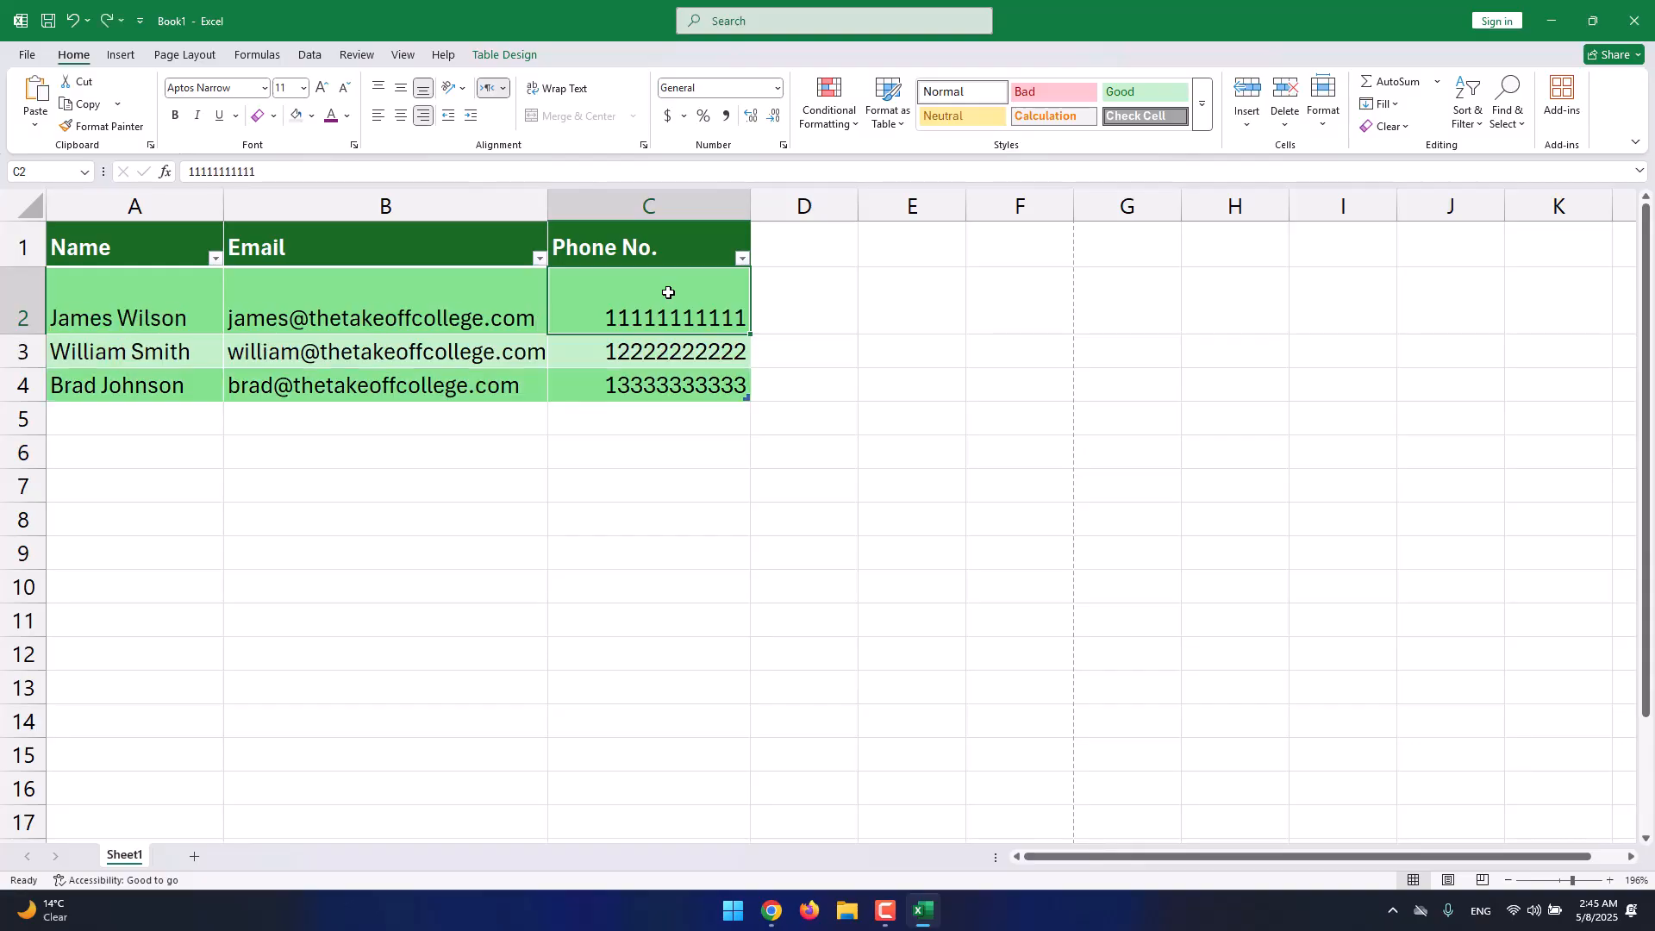
{"action": "left_click", "coordinate": [1249, 125]}
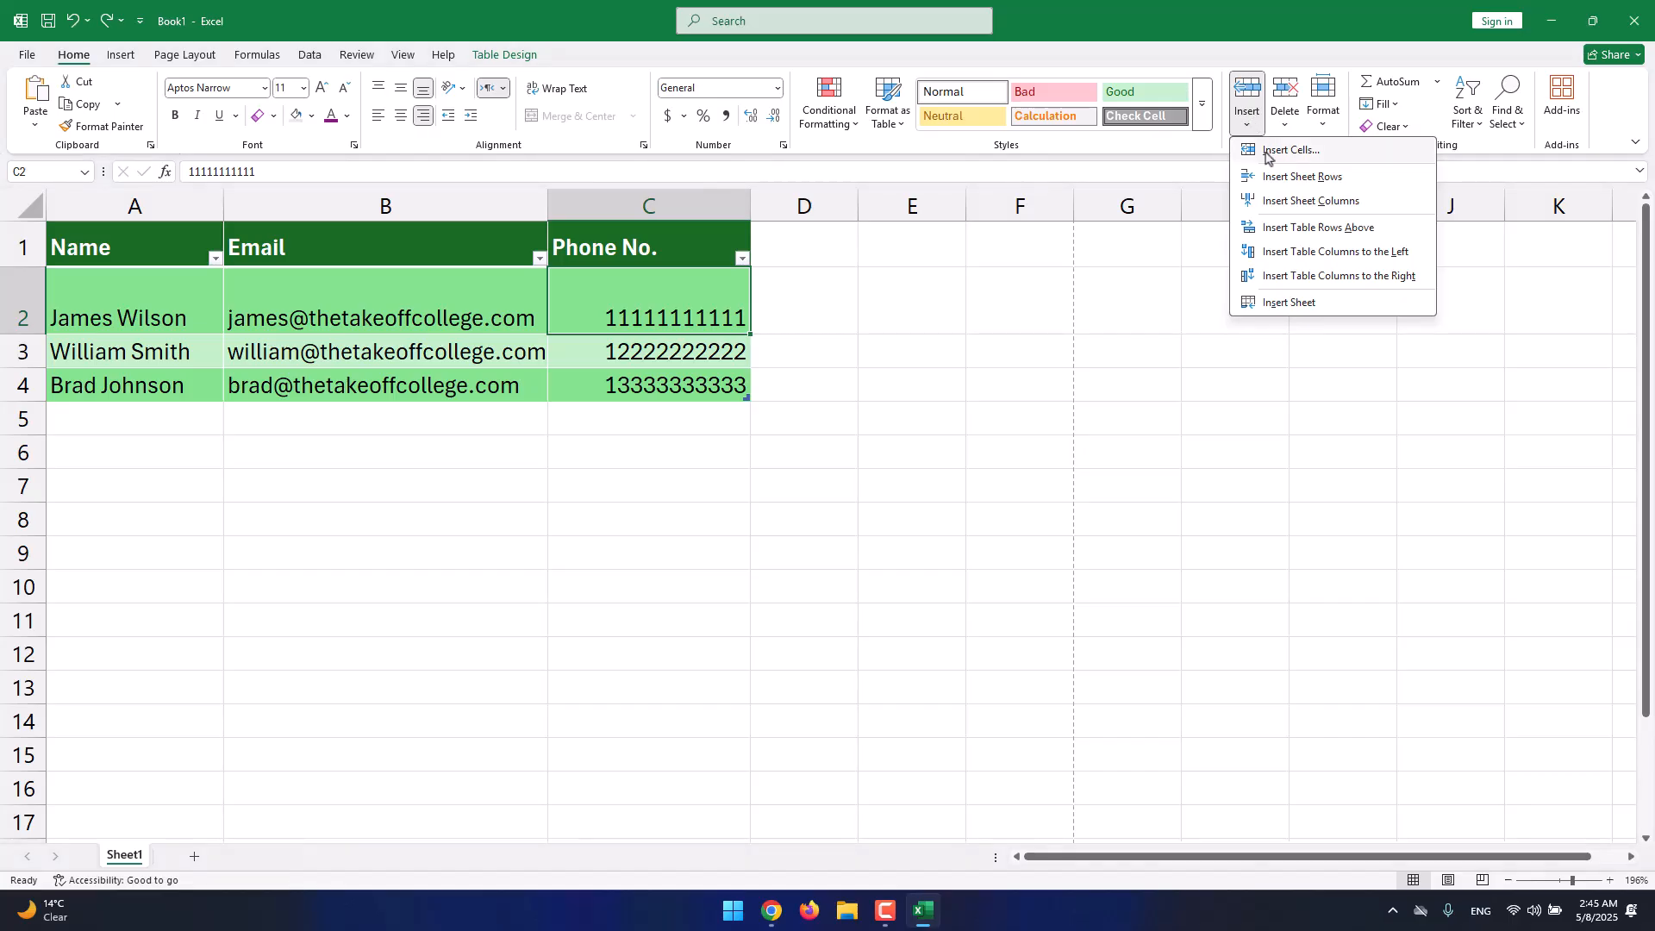
{"action": "left_click", "coordinate": [1267, 151]}
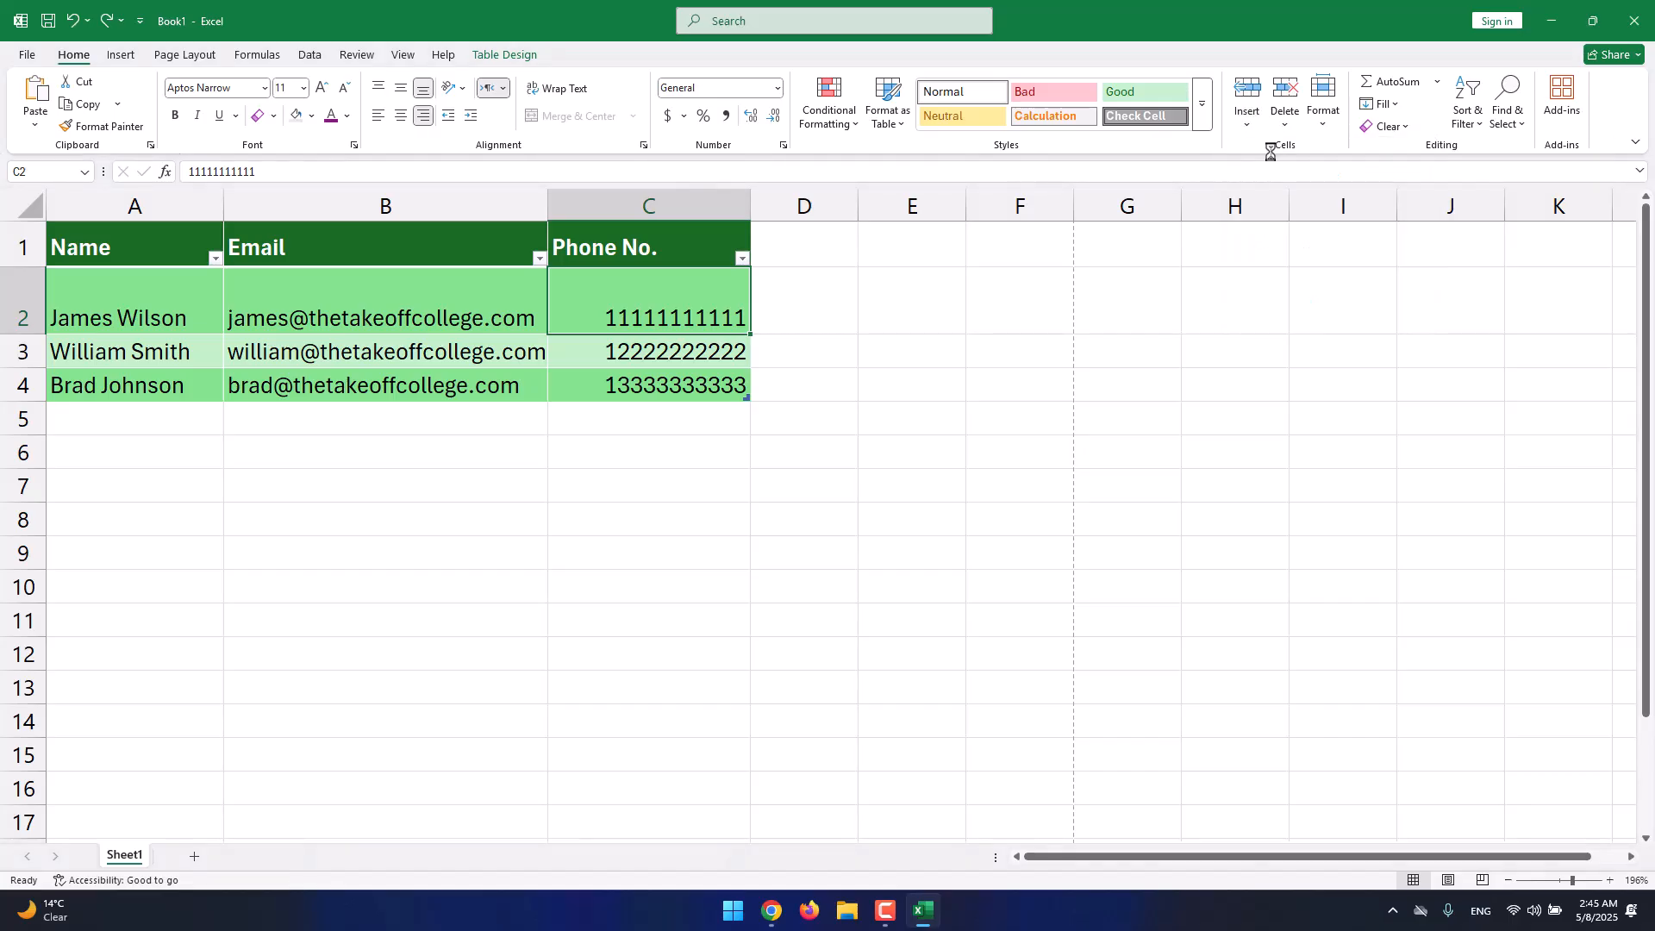
{"action": "left_click", "coordinate": [1241, 103]}
{"action": "key", "text": "ctrl+z"}
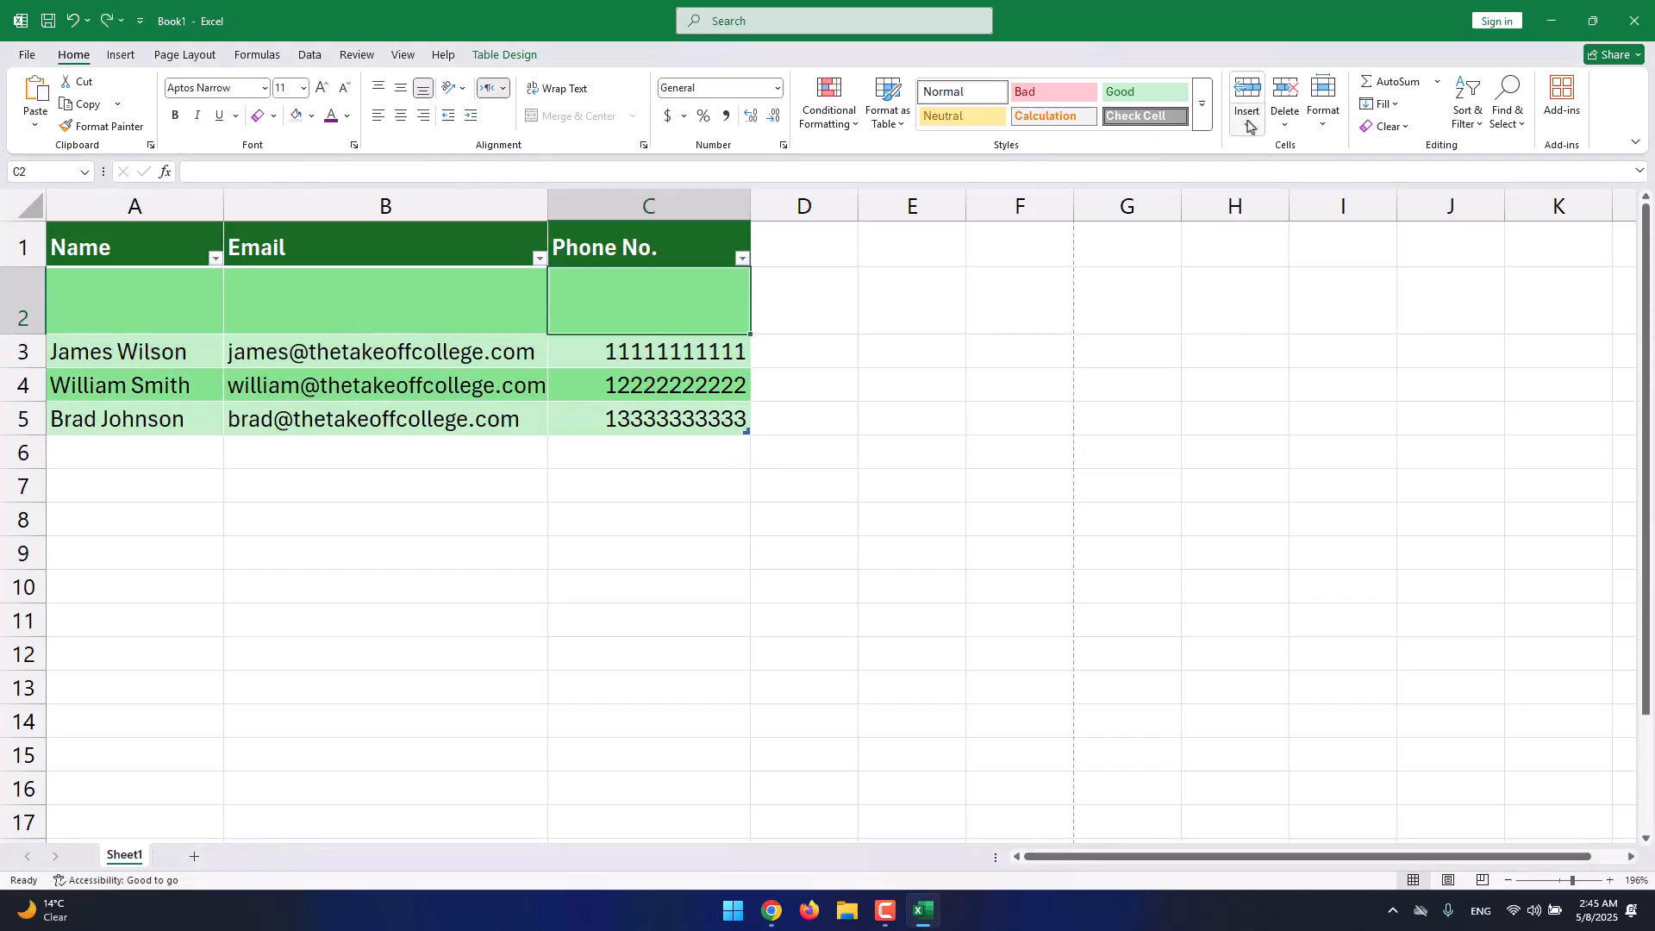
{"action": "left_click", "coordinate": [1247, 126]}
{"action": "left_click", "coordinate": [1331, 178]}
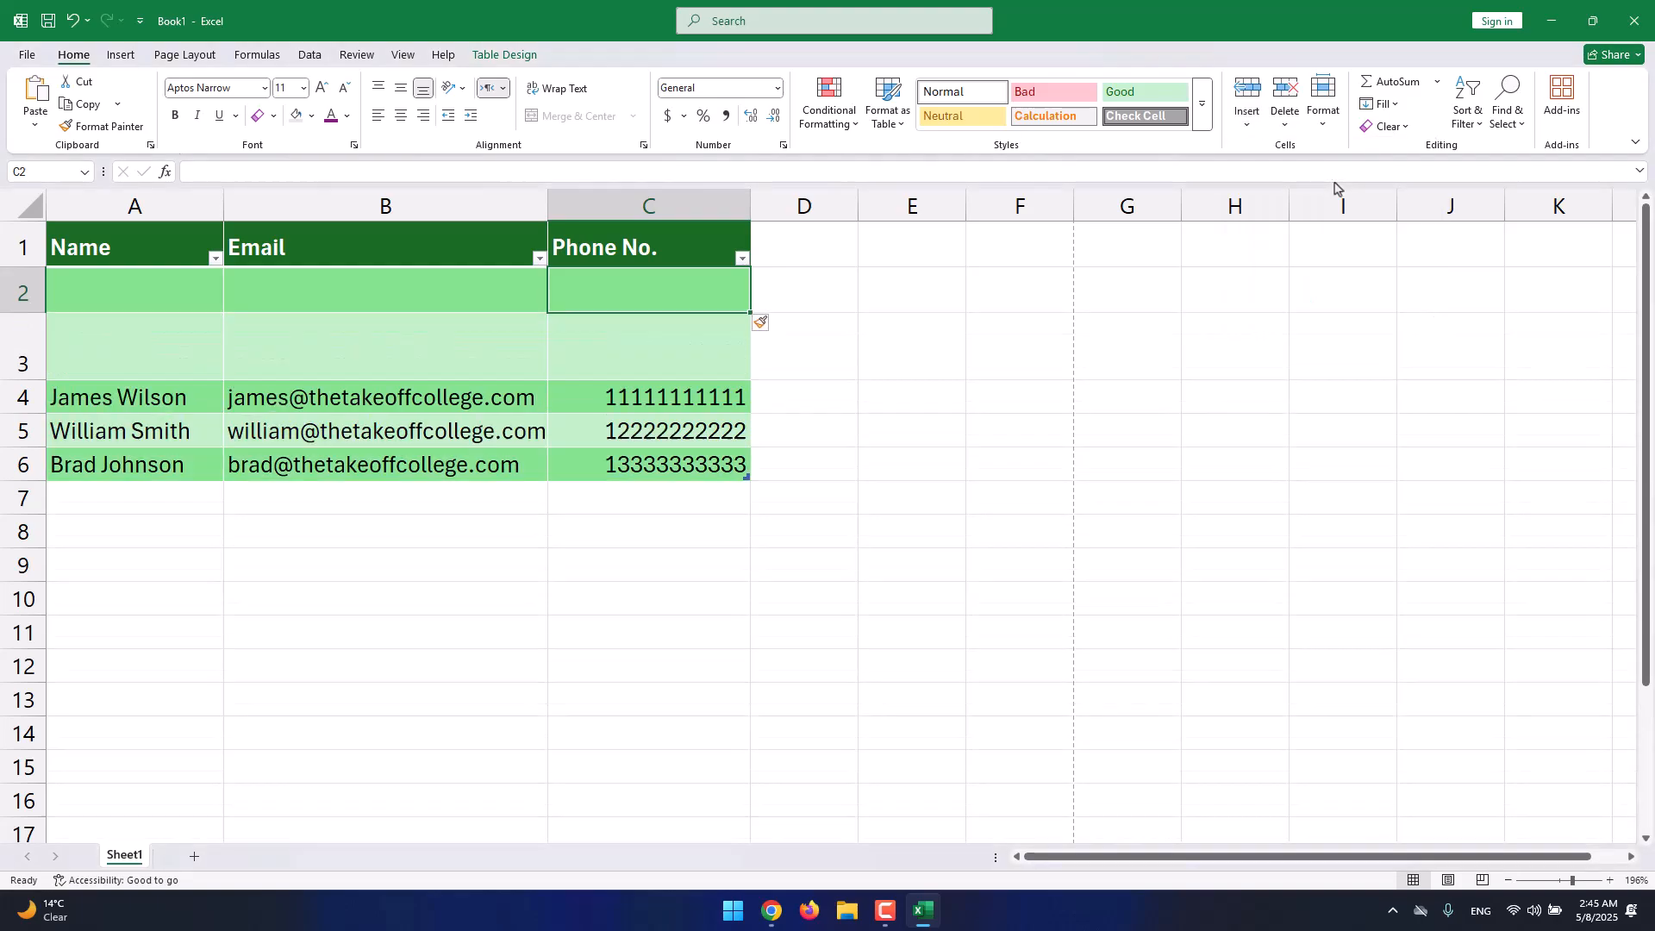
{"action": "left_click", "coordinate": [1247, 126]}
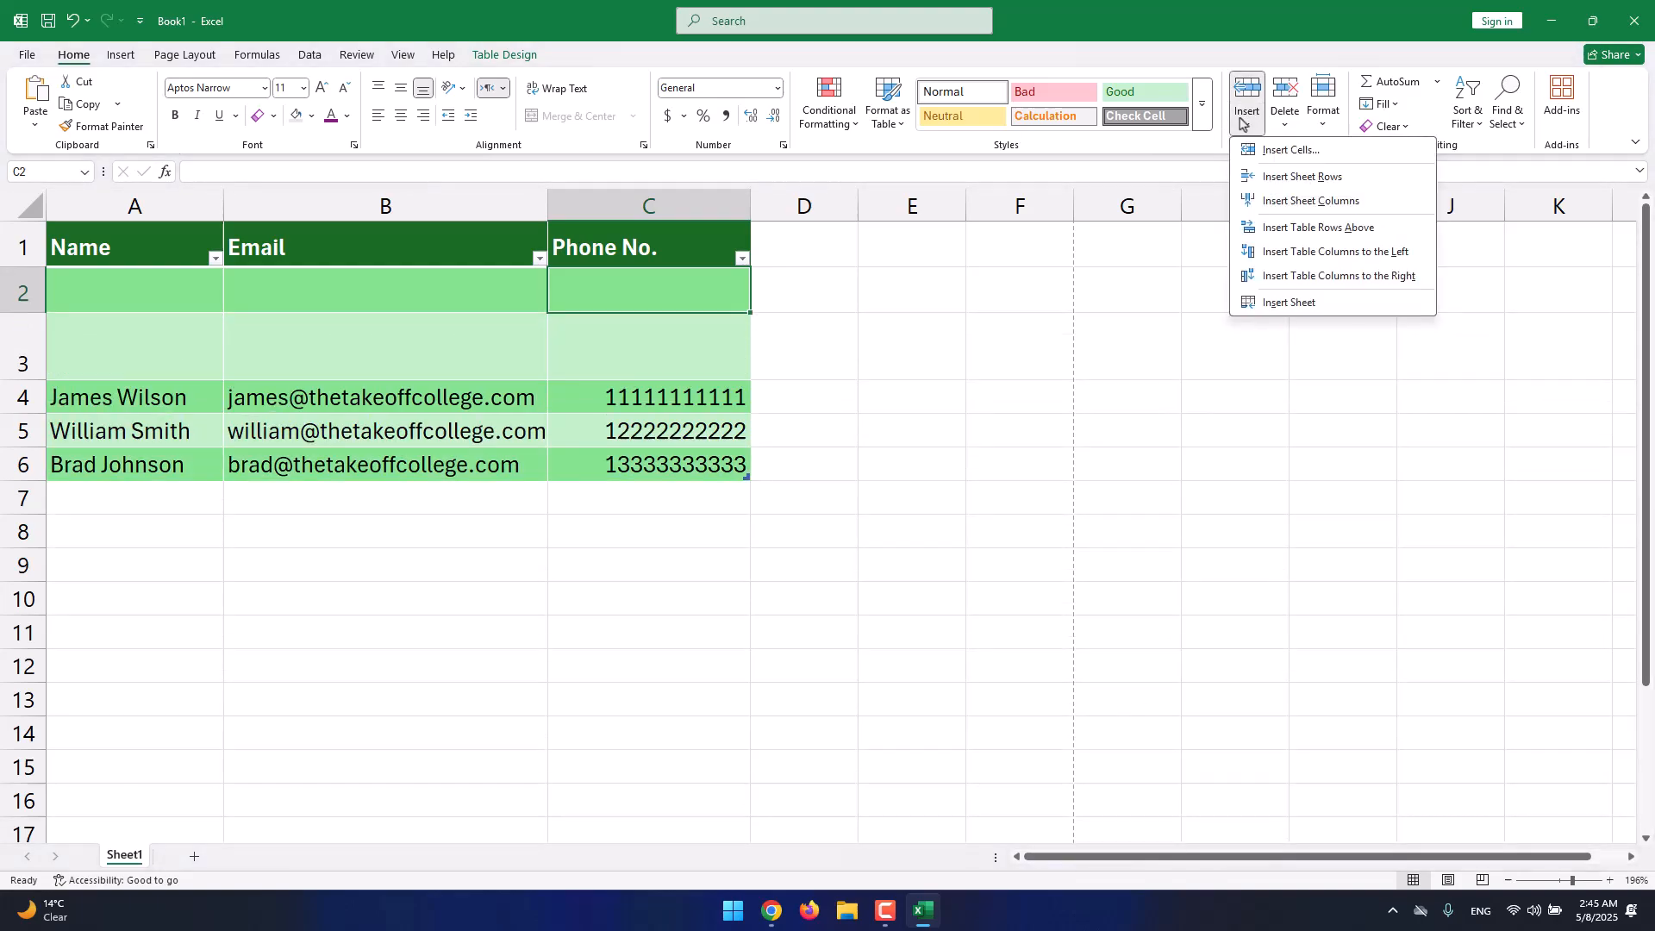
{"action": "left_click", "coordinate": [1276, 205]}
Delete the inserted Column1 and the two empty table rows.
{"action": "left_click", "coordinate": [1284, 122]}
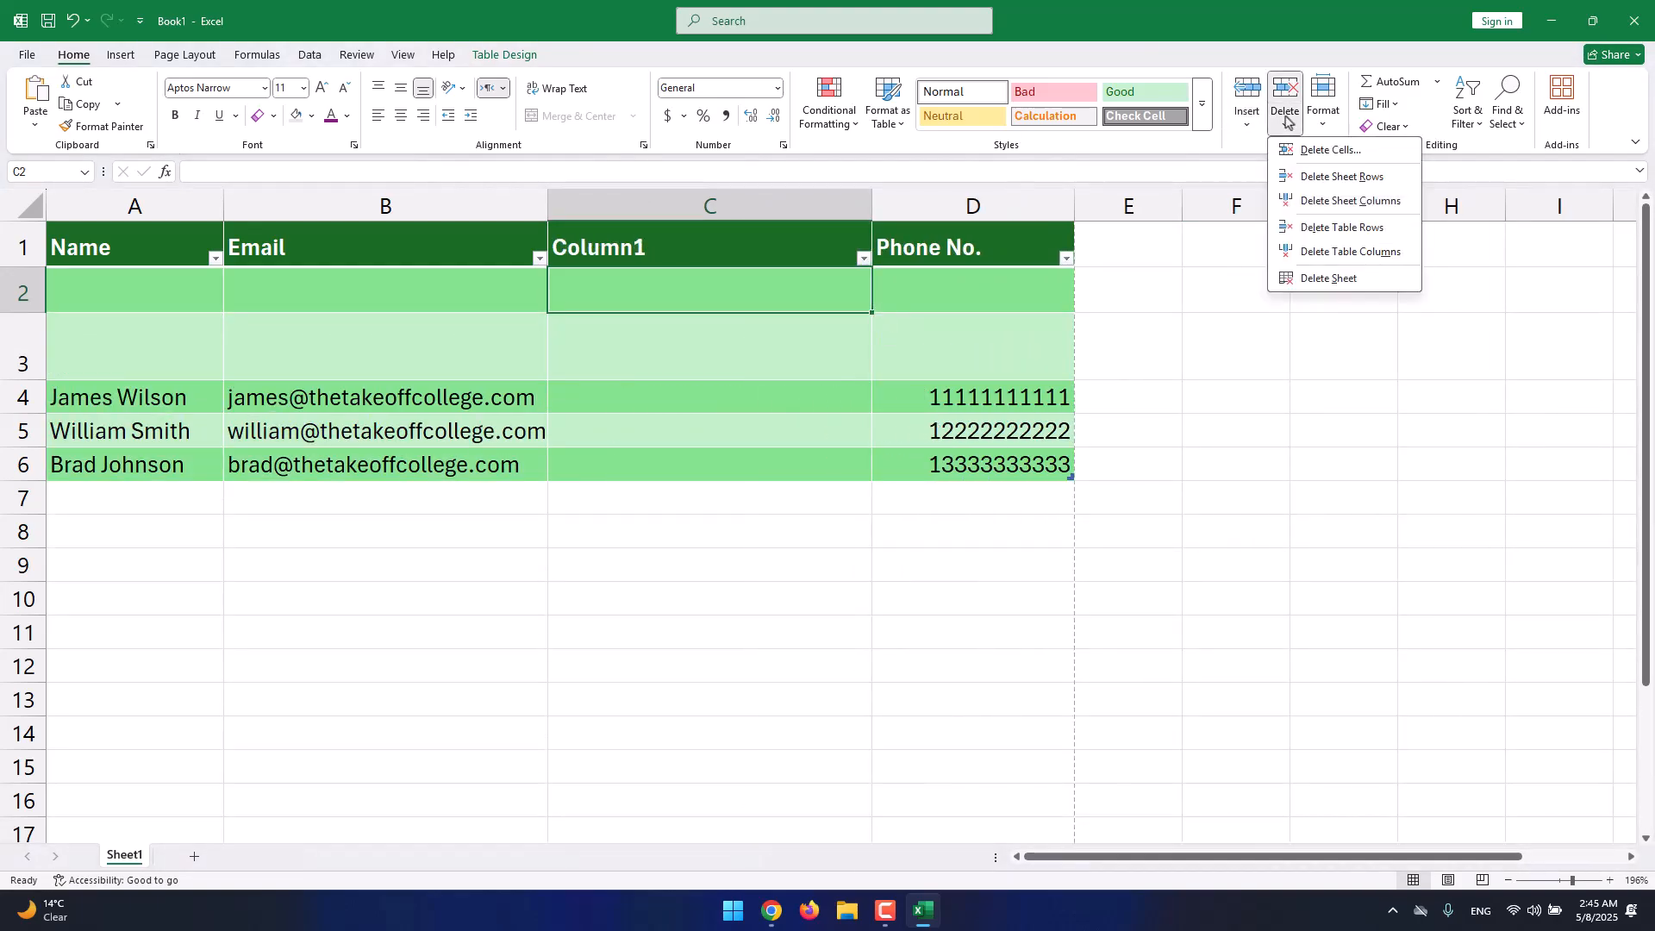
{"action": "left_click", "coordinate": [1316, 253]}
{"action": "left_click", "coordinate": [1284, 121]}
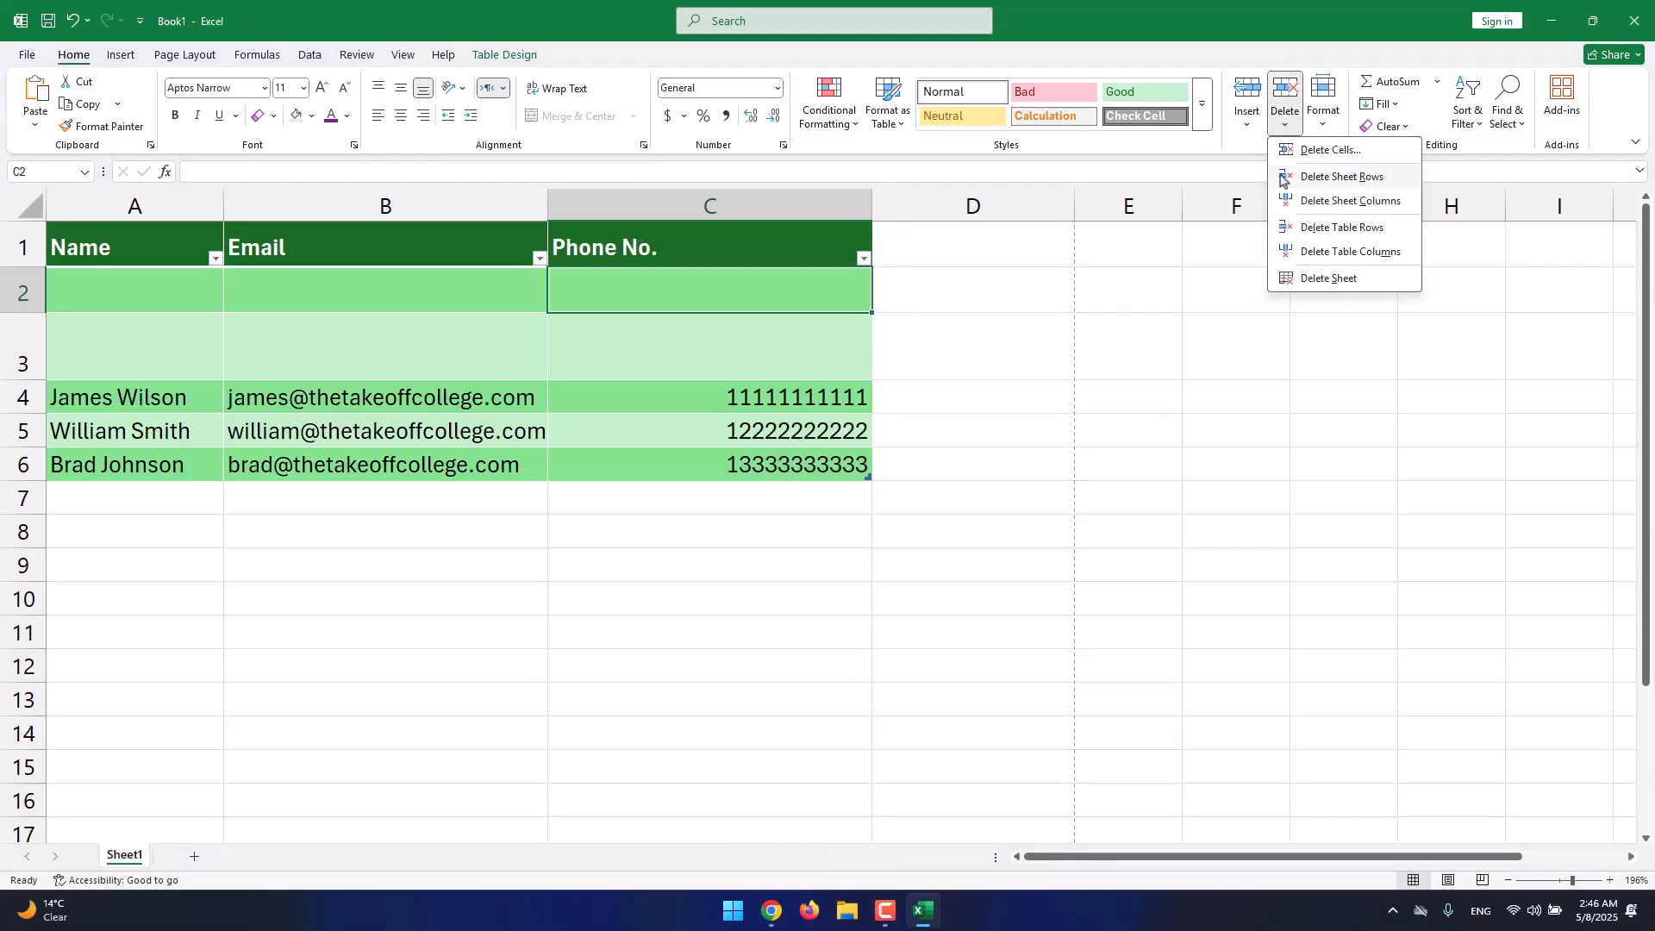
{"action": "left_click", "coordinate": [1293, 228]}
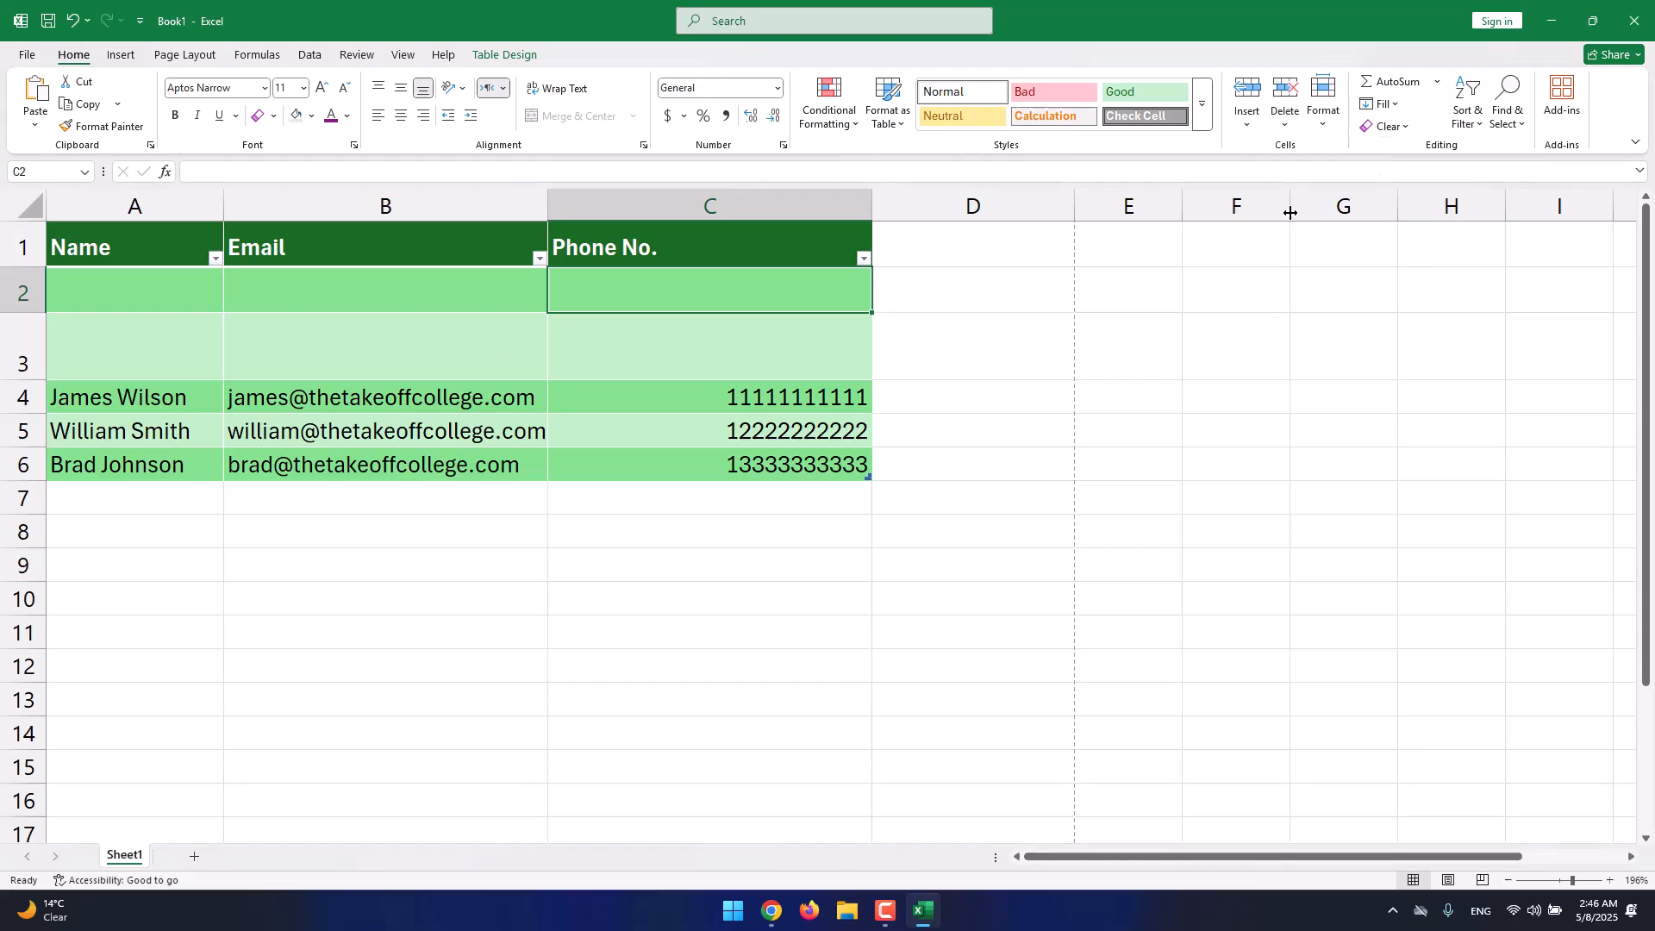
{"action": "left_click", "coordinate": [1284, 121]}
{"action": "left_click", "coordinate": [1293, 227]}
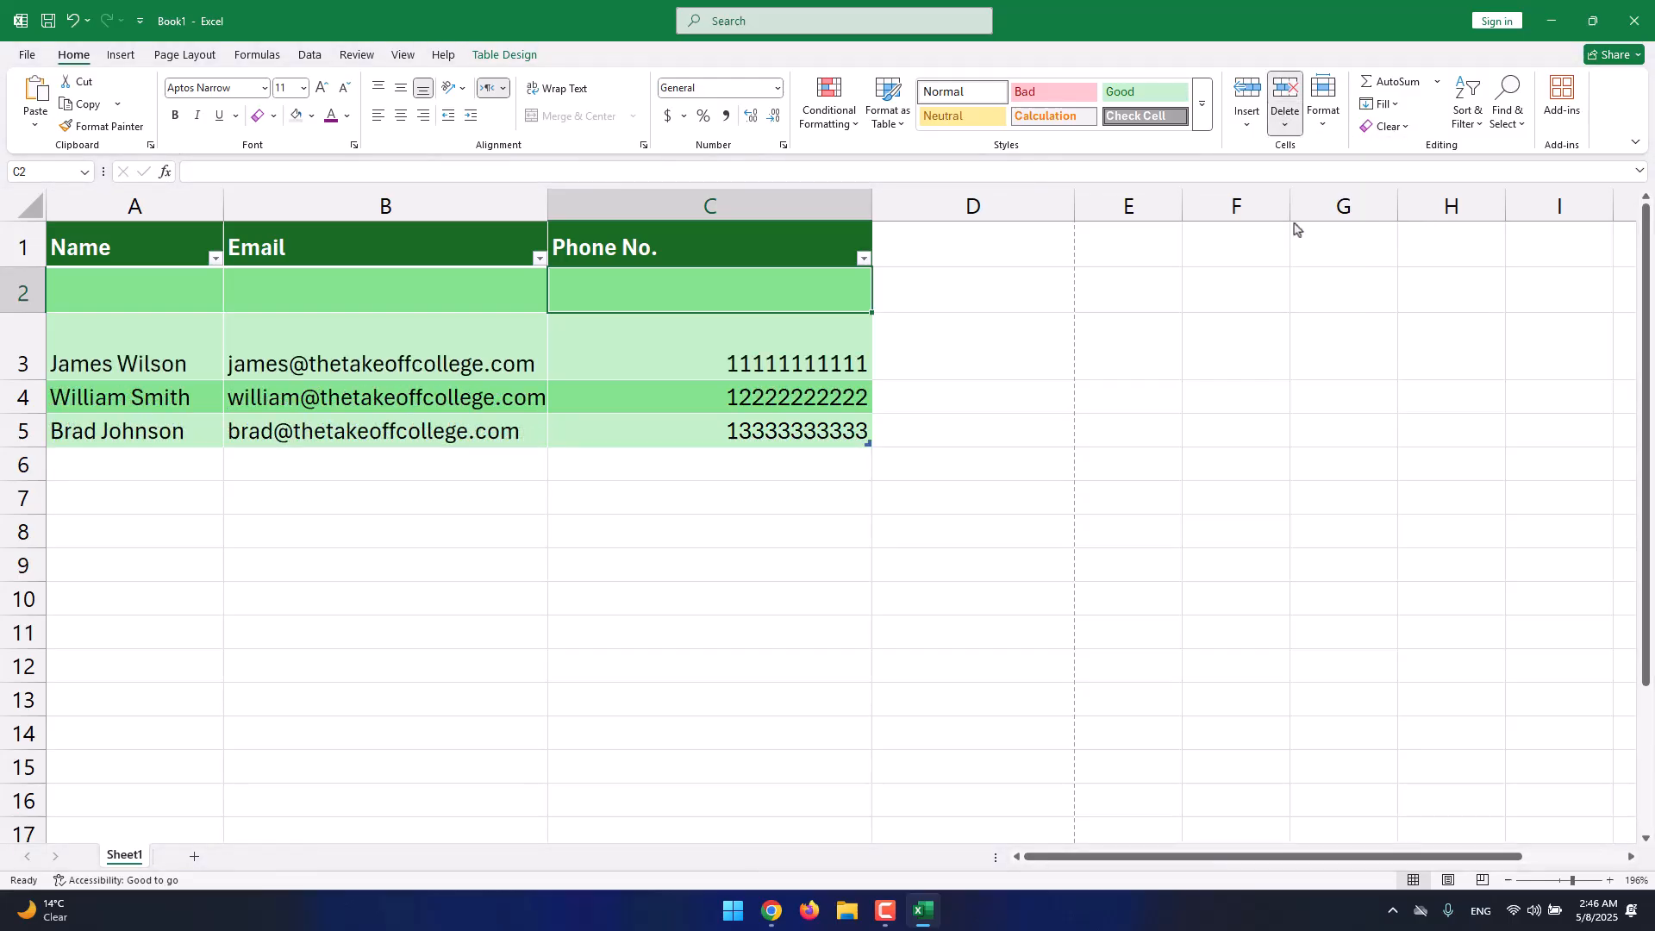
Close the Insert options list and return to the worksheet at cell D2.
{"action": "left_click", "coordinate": [1250, 116]}
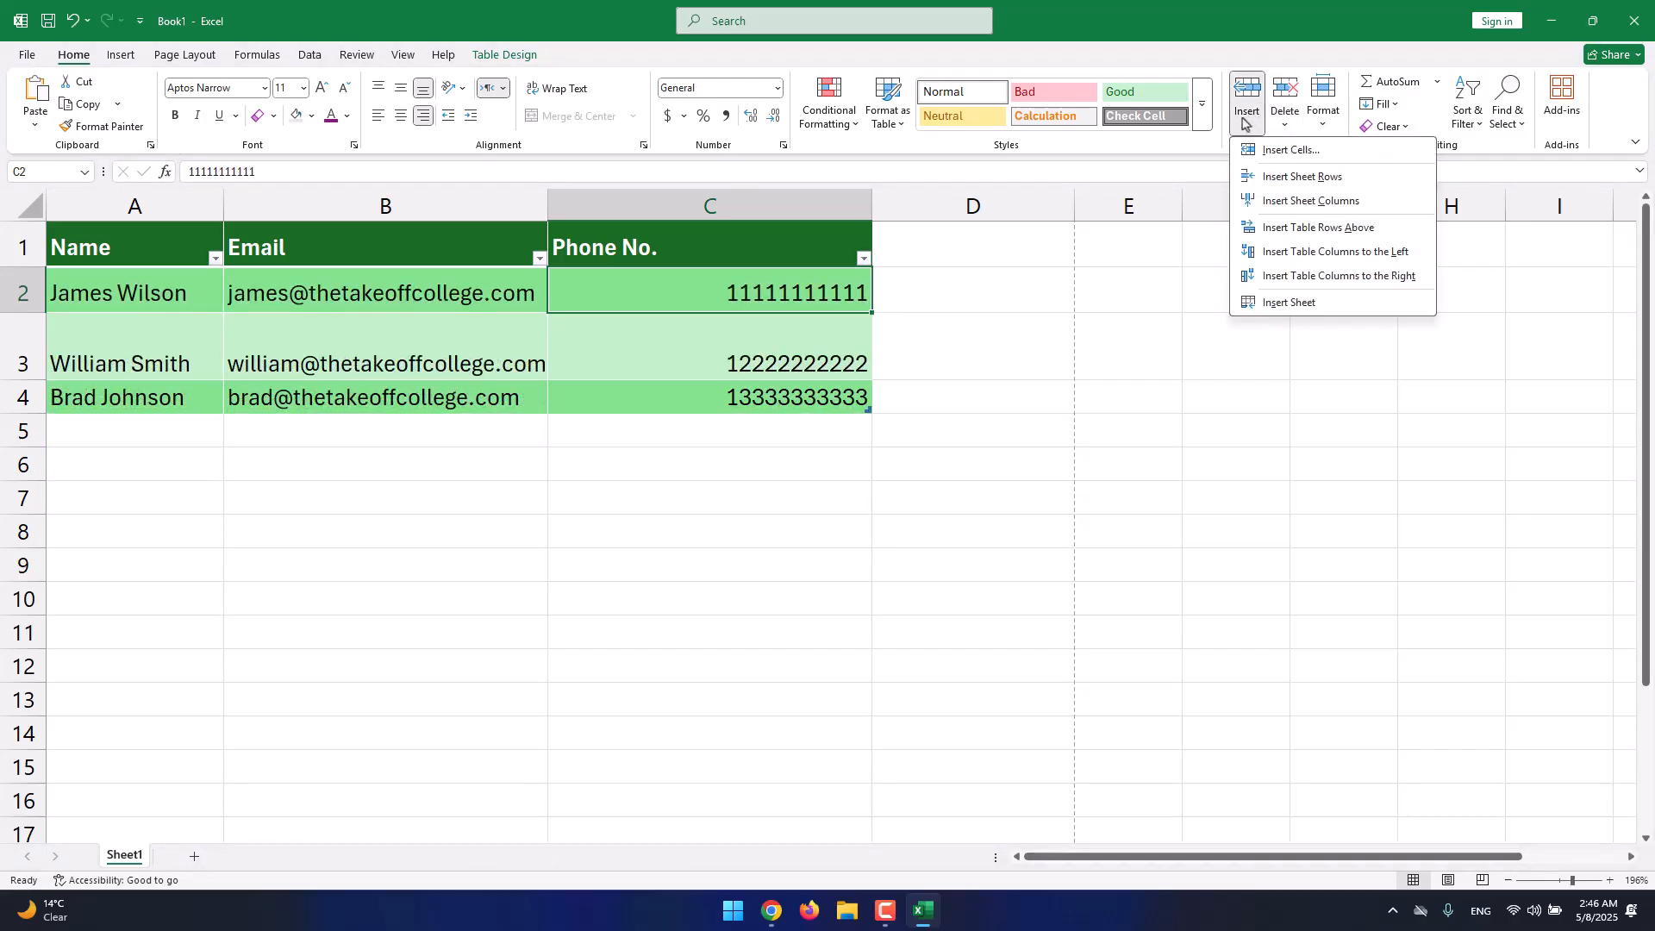
{"action": "left_click", "coordinate": [1244, 125]}
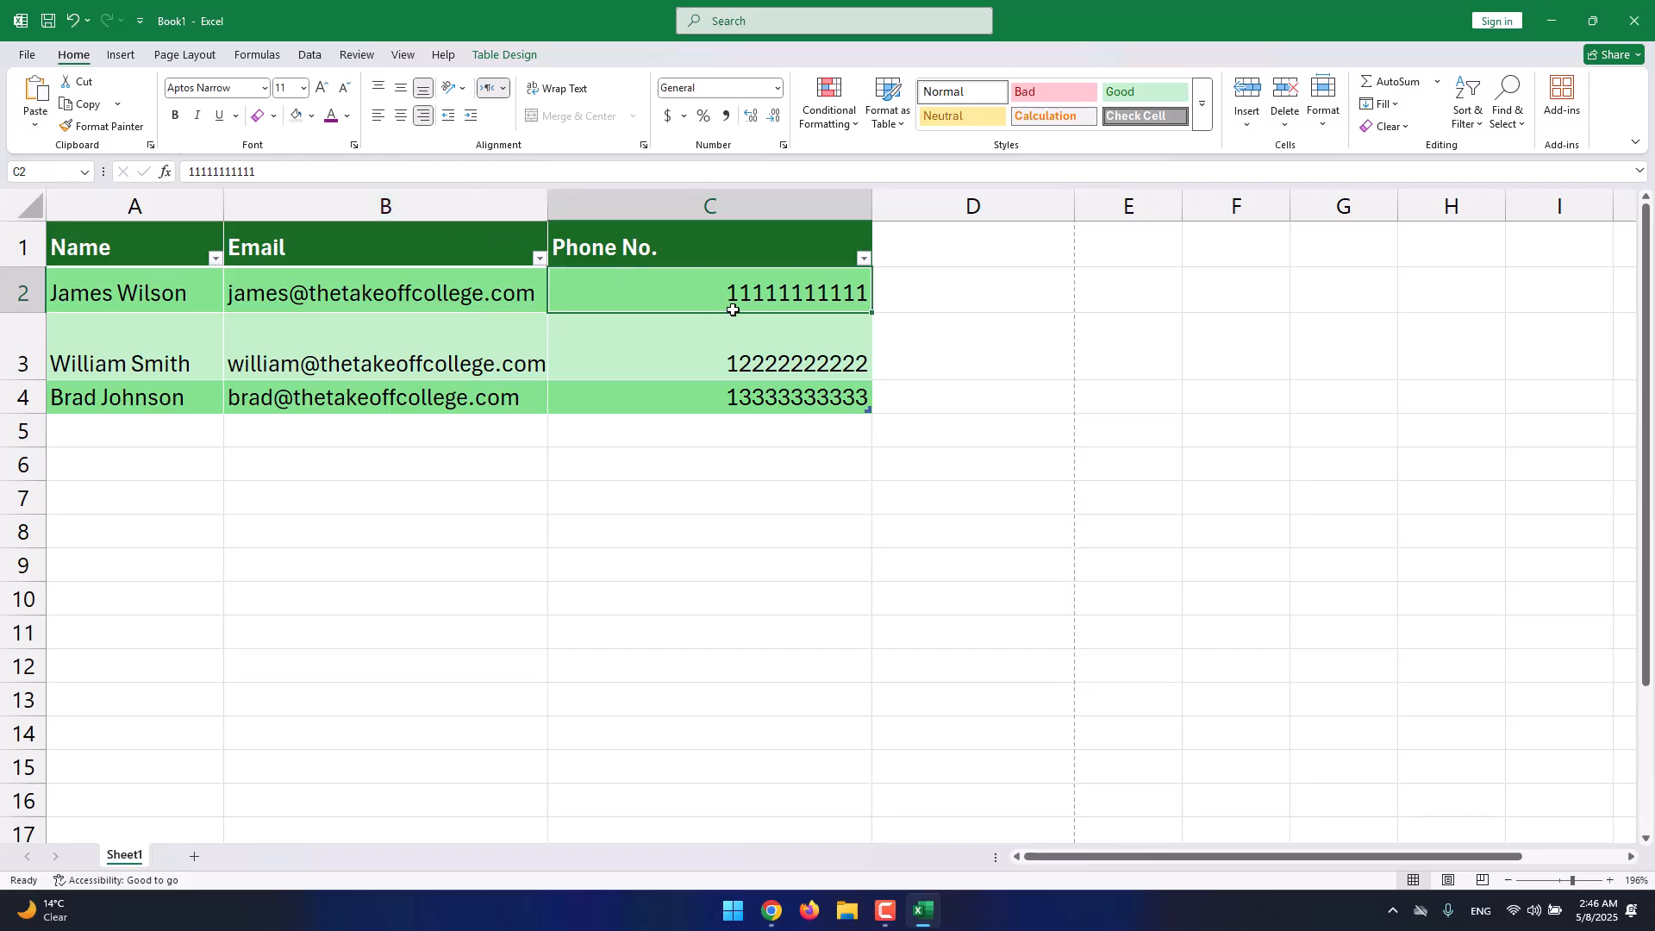
{"action": "key", "text": "Right"}
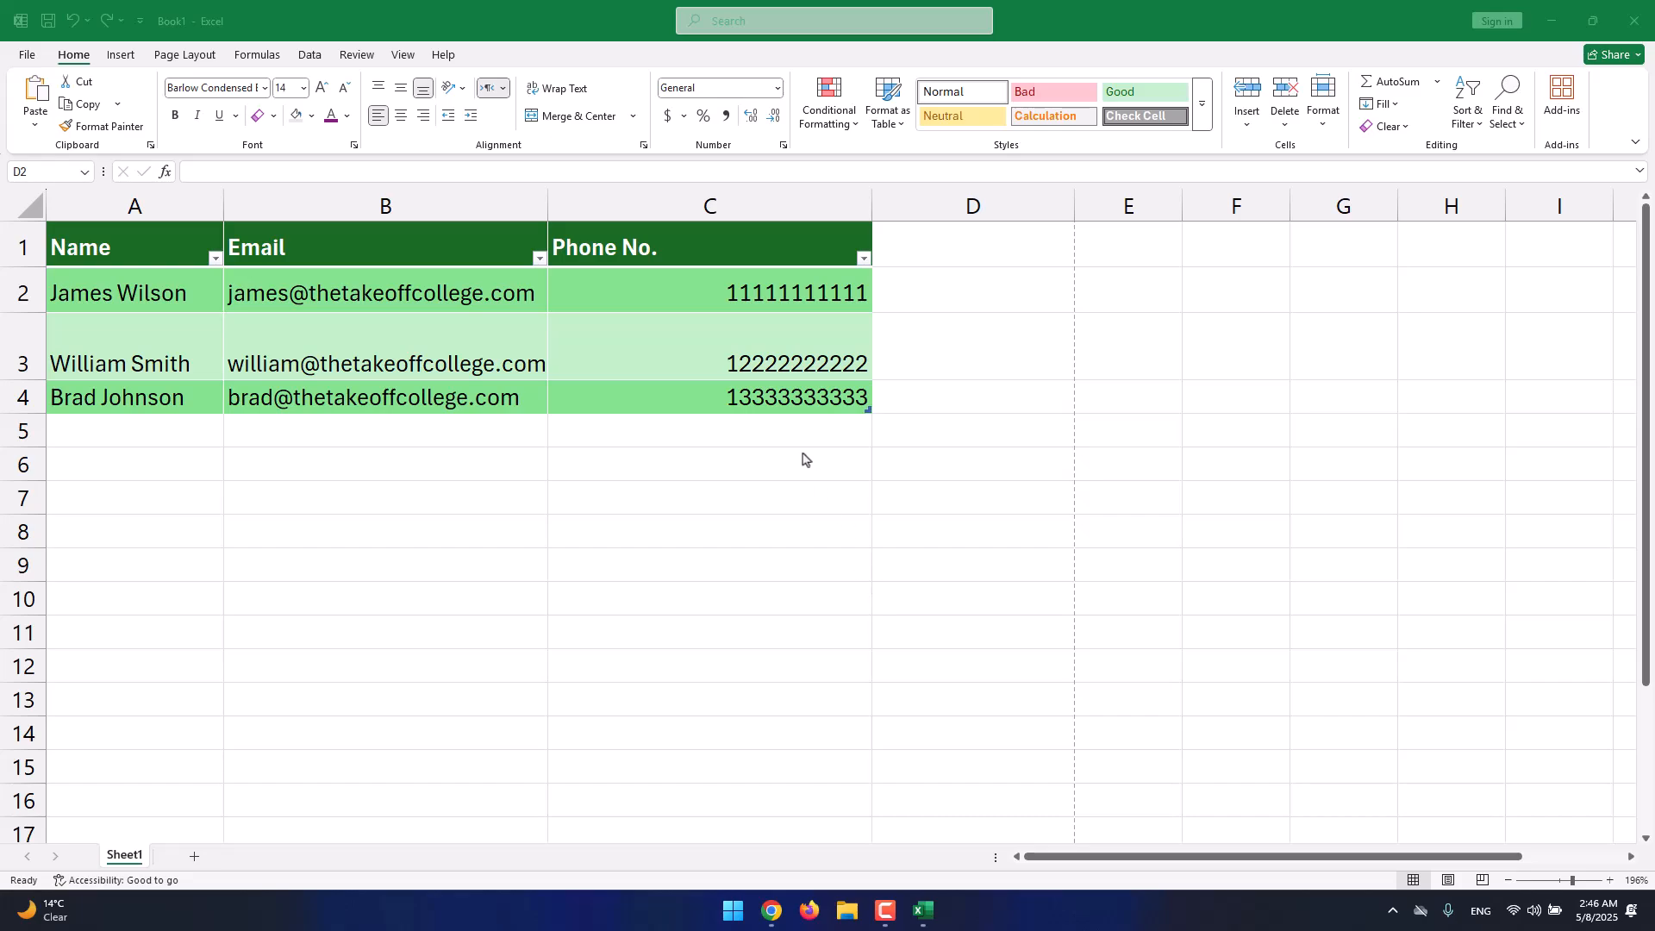
{"action": "left_click", "coordinate": [117, 149]}
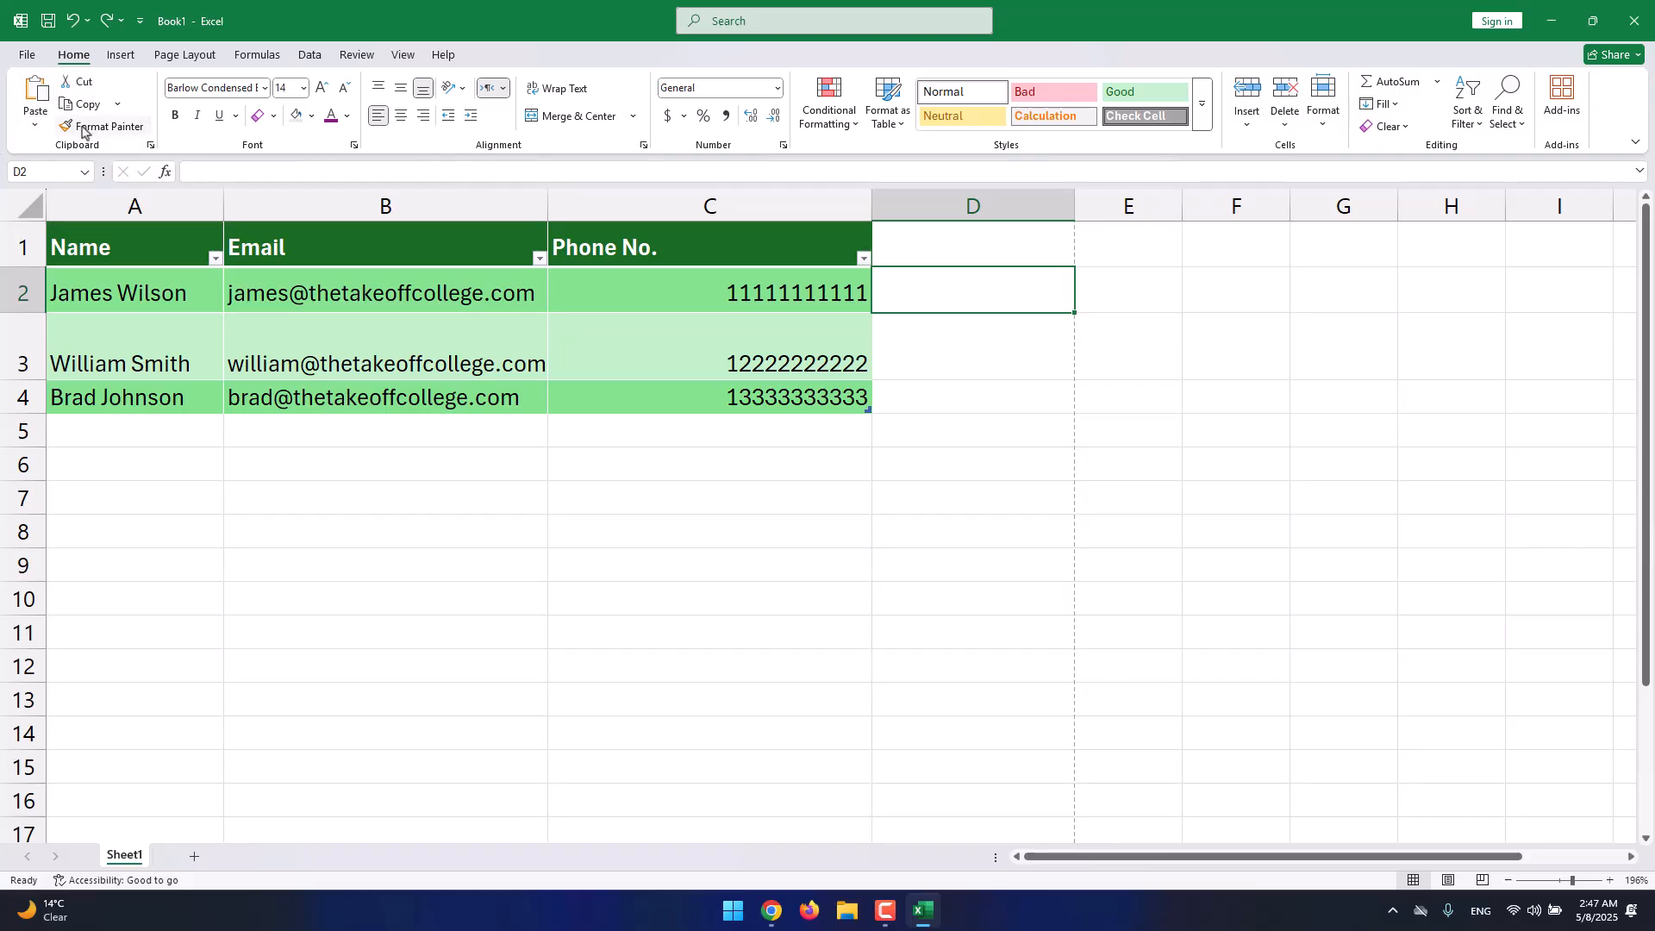
Copy contact rows A2:C3 and choose E7 as the paste destination.
{"action": "left_click", "coordinate": [716, 344]}
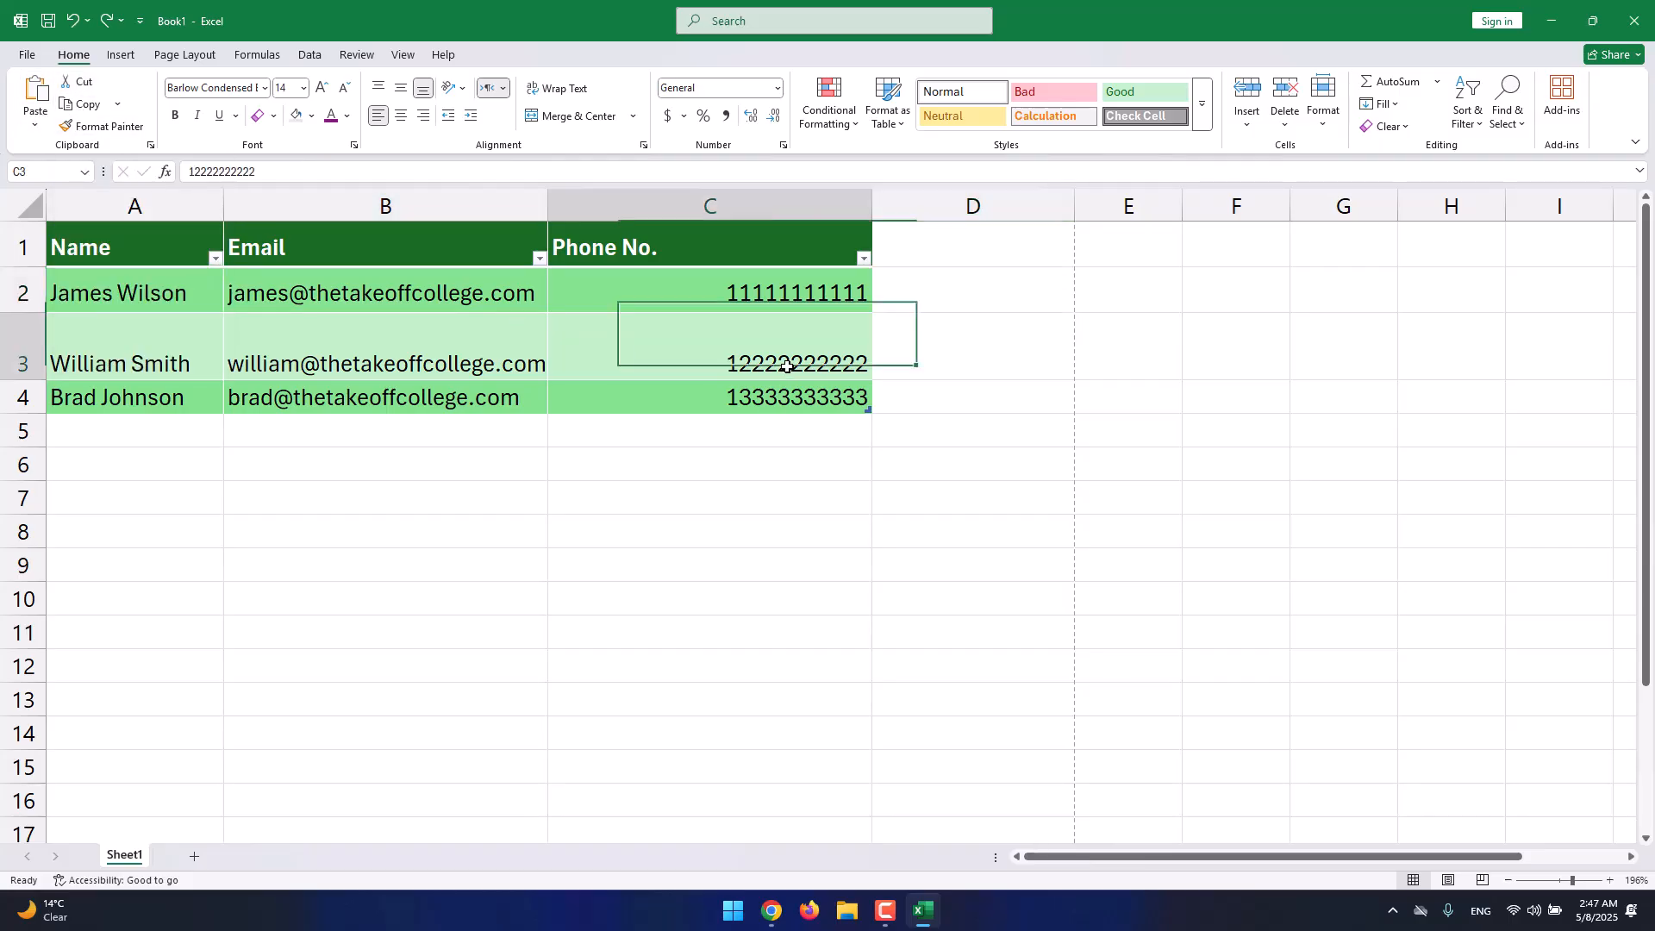
{"action": "left_click", "coordinate": [97, 107]}
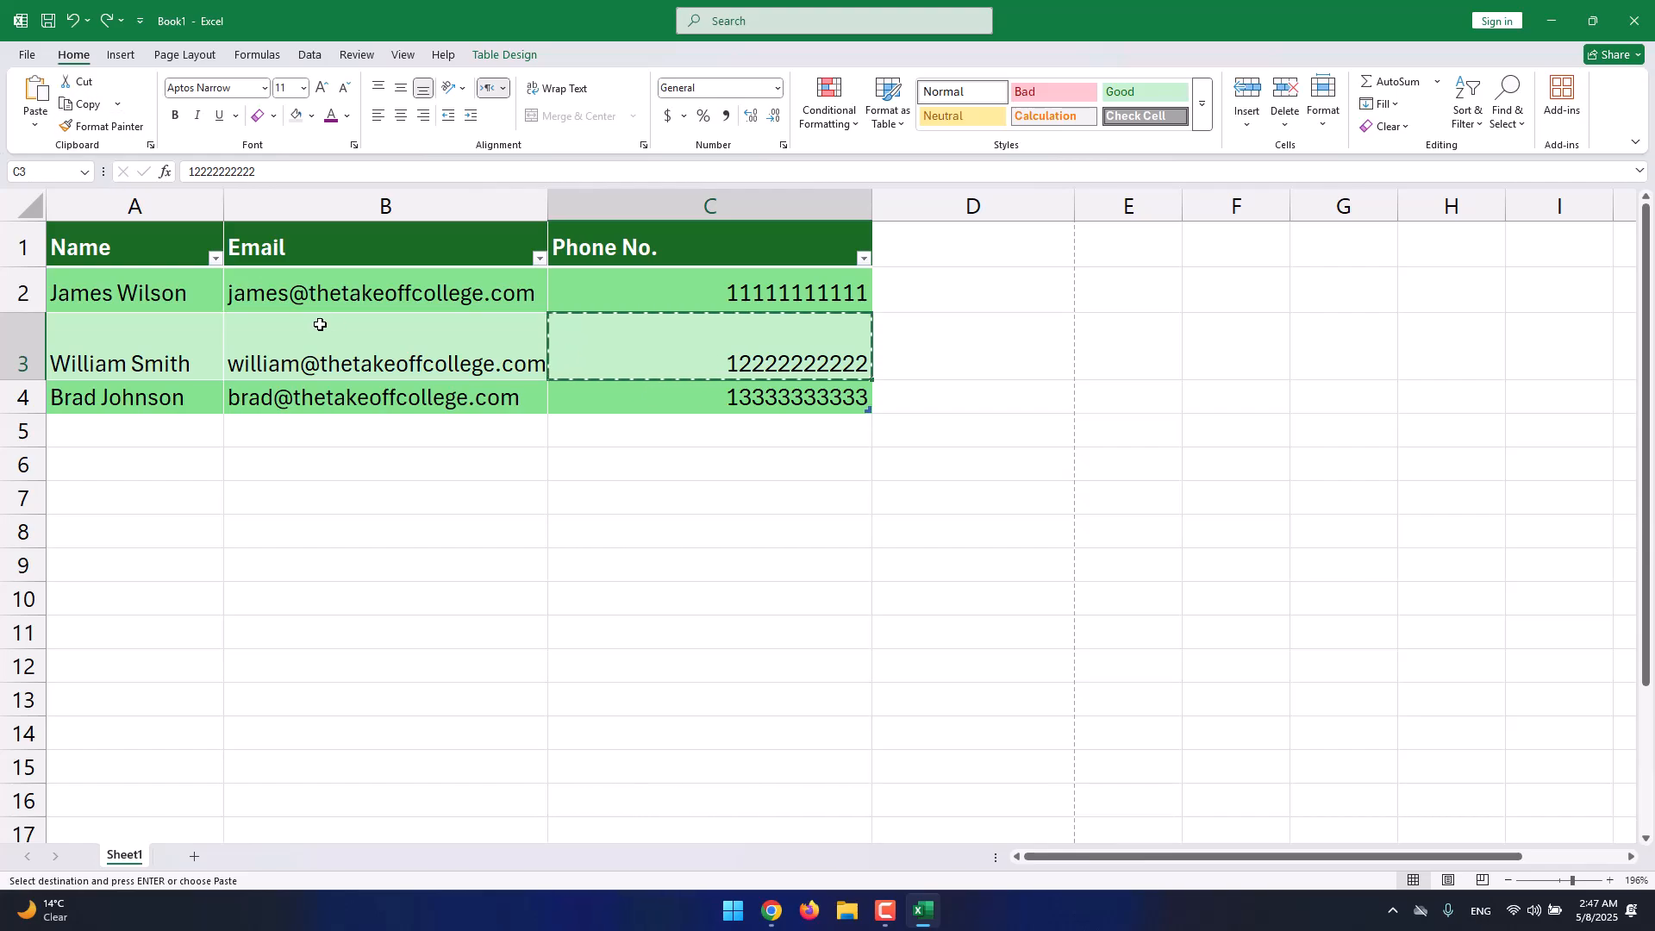
{"action": "left_click_drag", "start_coordinate": [138, 295], "coordinate": [318, 361]}
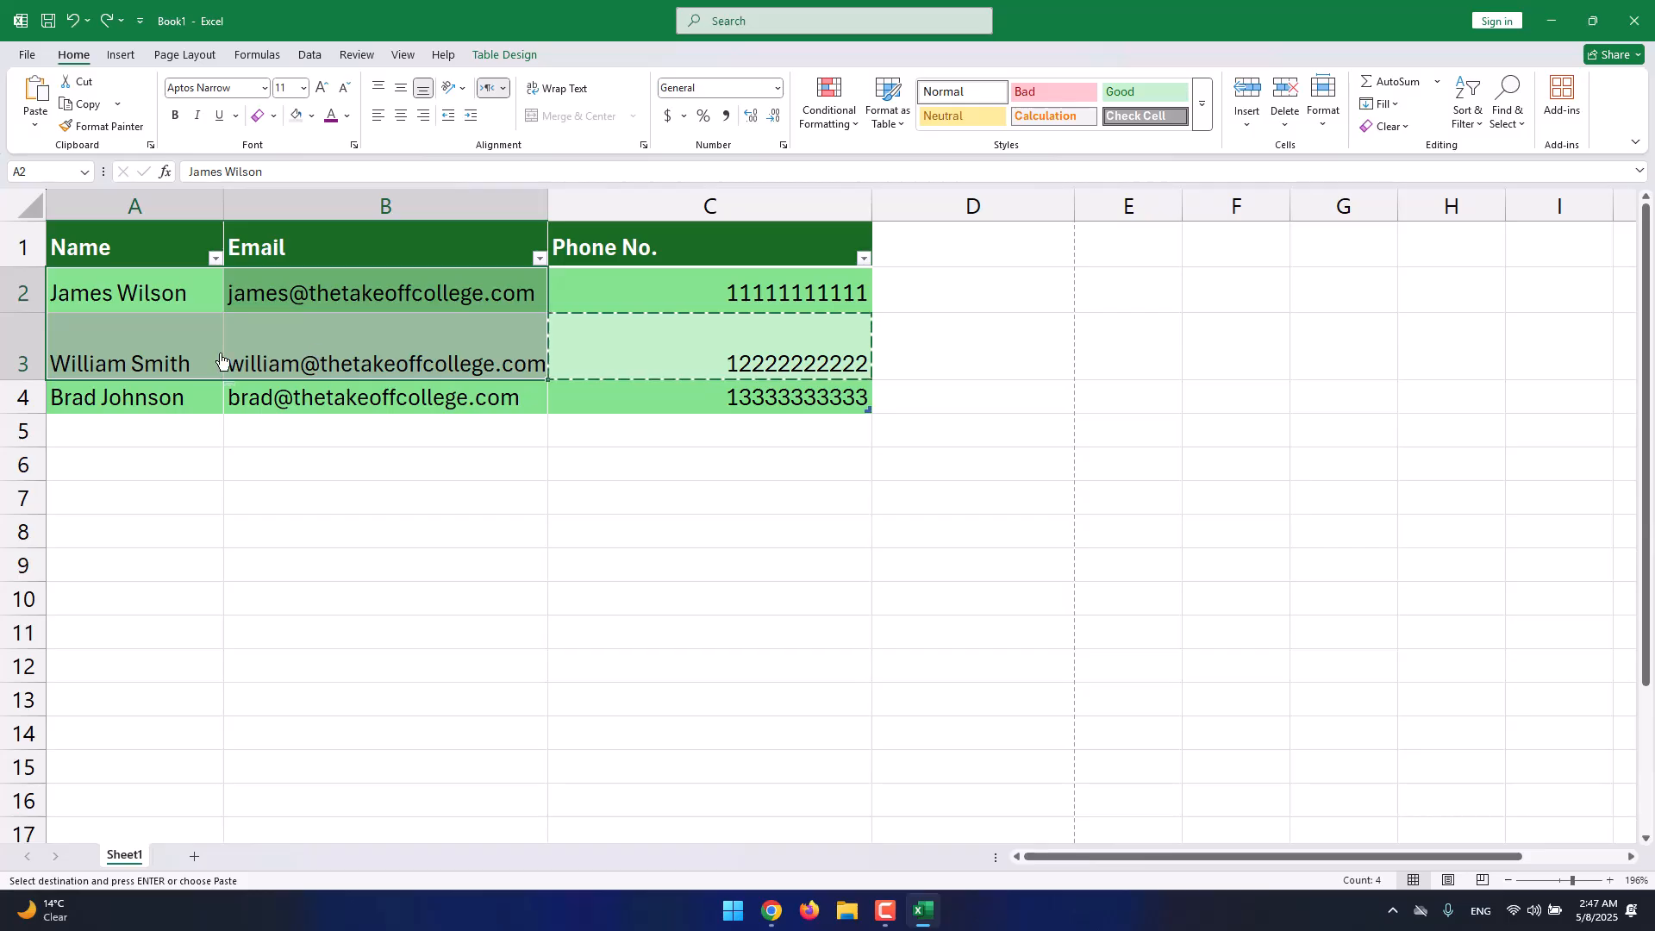
{"action": "left_click_drag", "start_coordinate": [111, 300], "coordinate": [781, 343]}
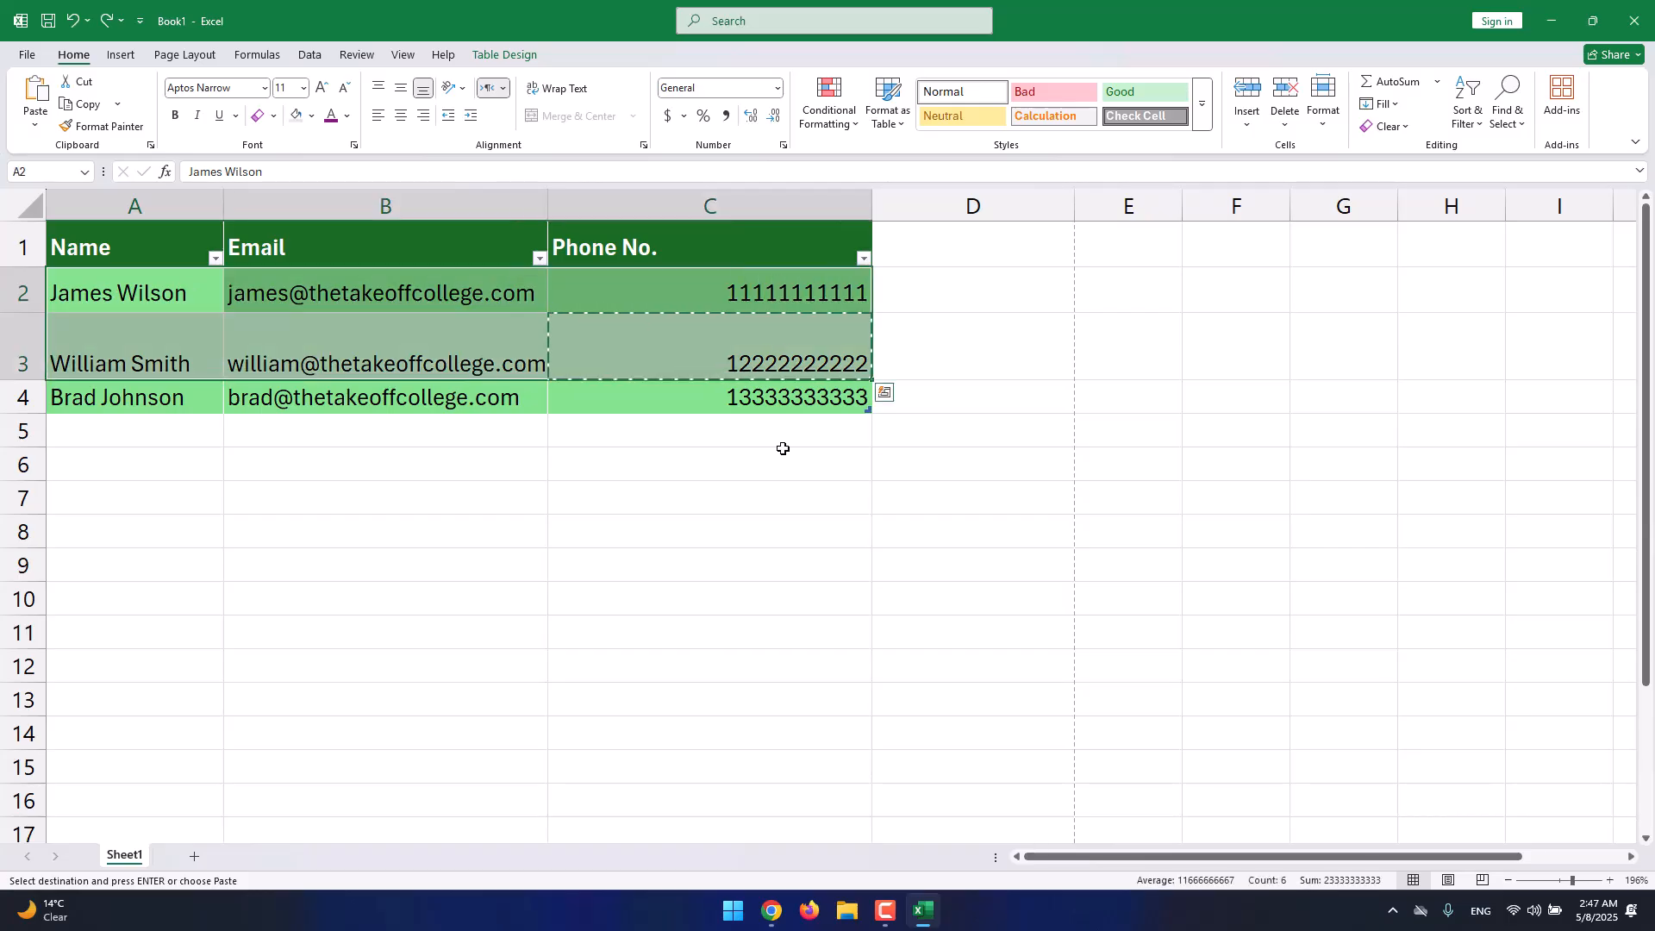
{"action": "left_click", "coordinate": [84, 105]}
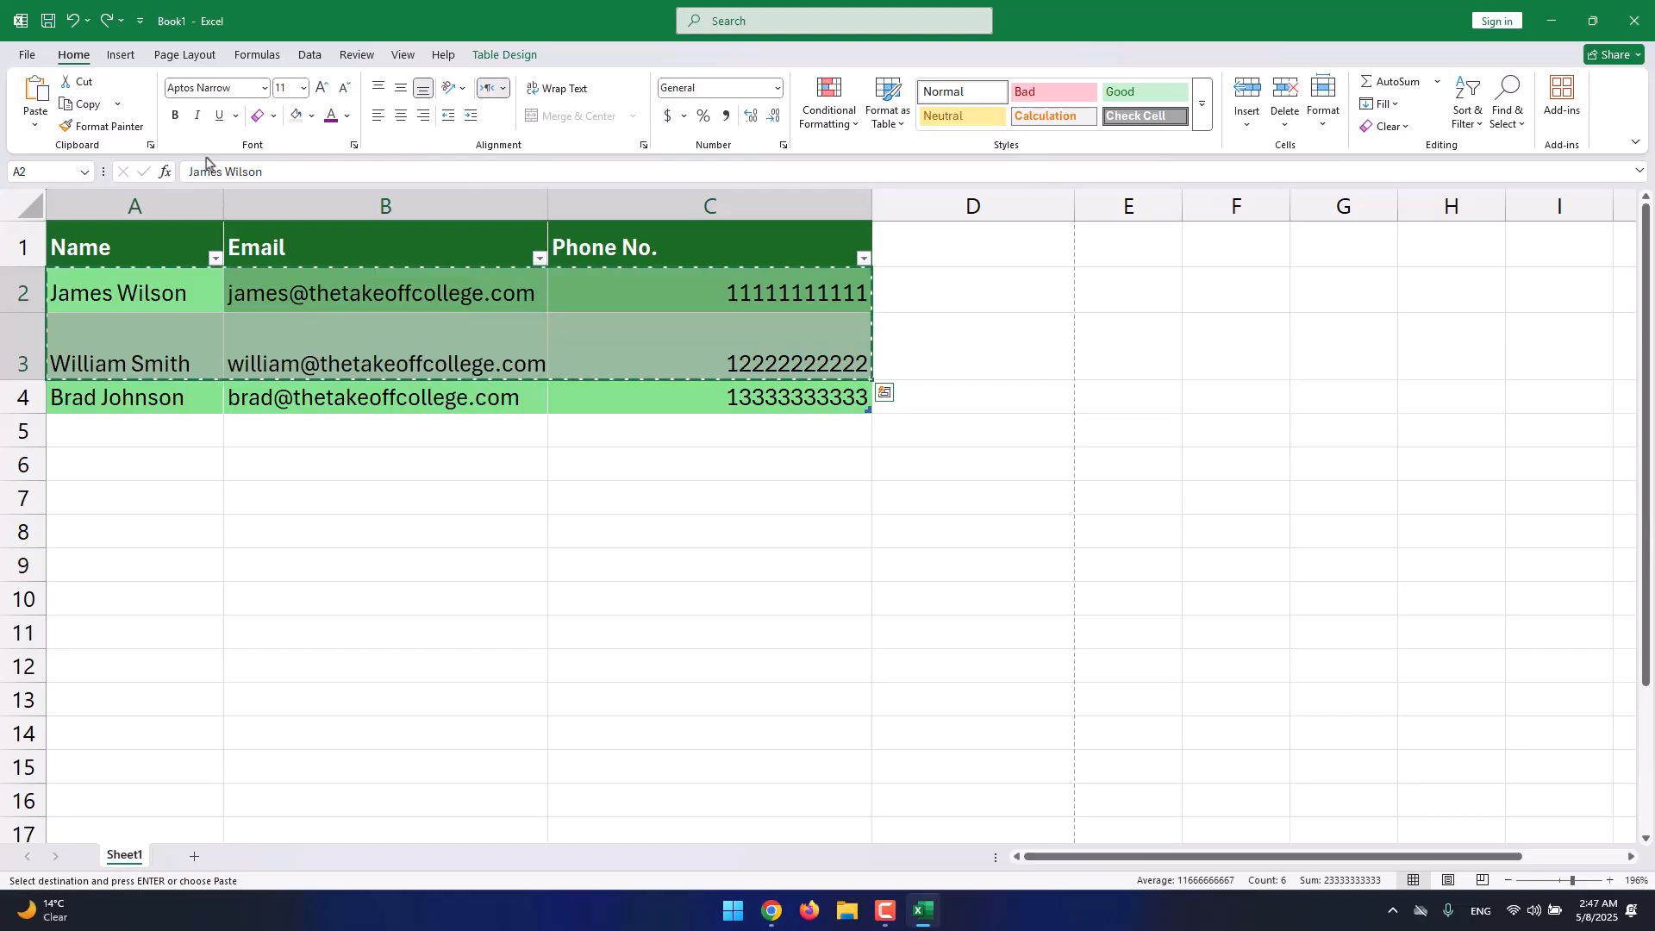
{"action": "left_click", "coordinate": [1128, 489]}
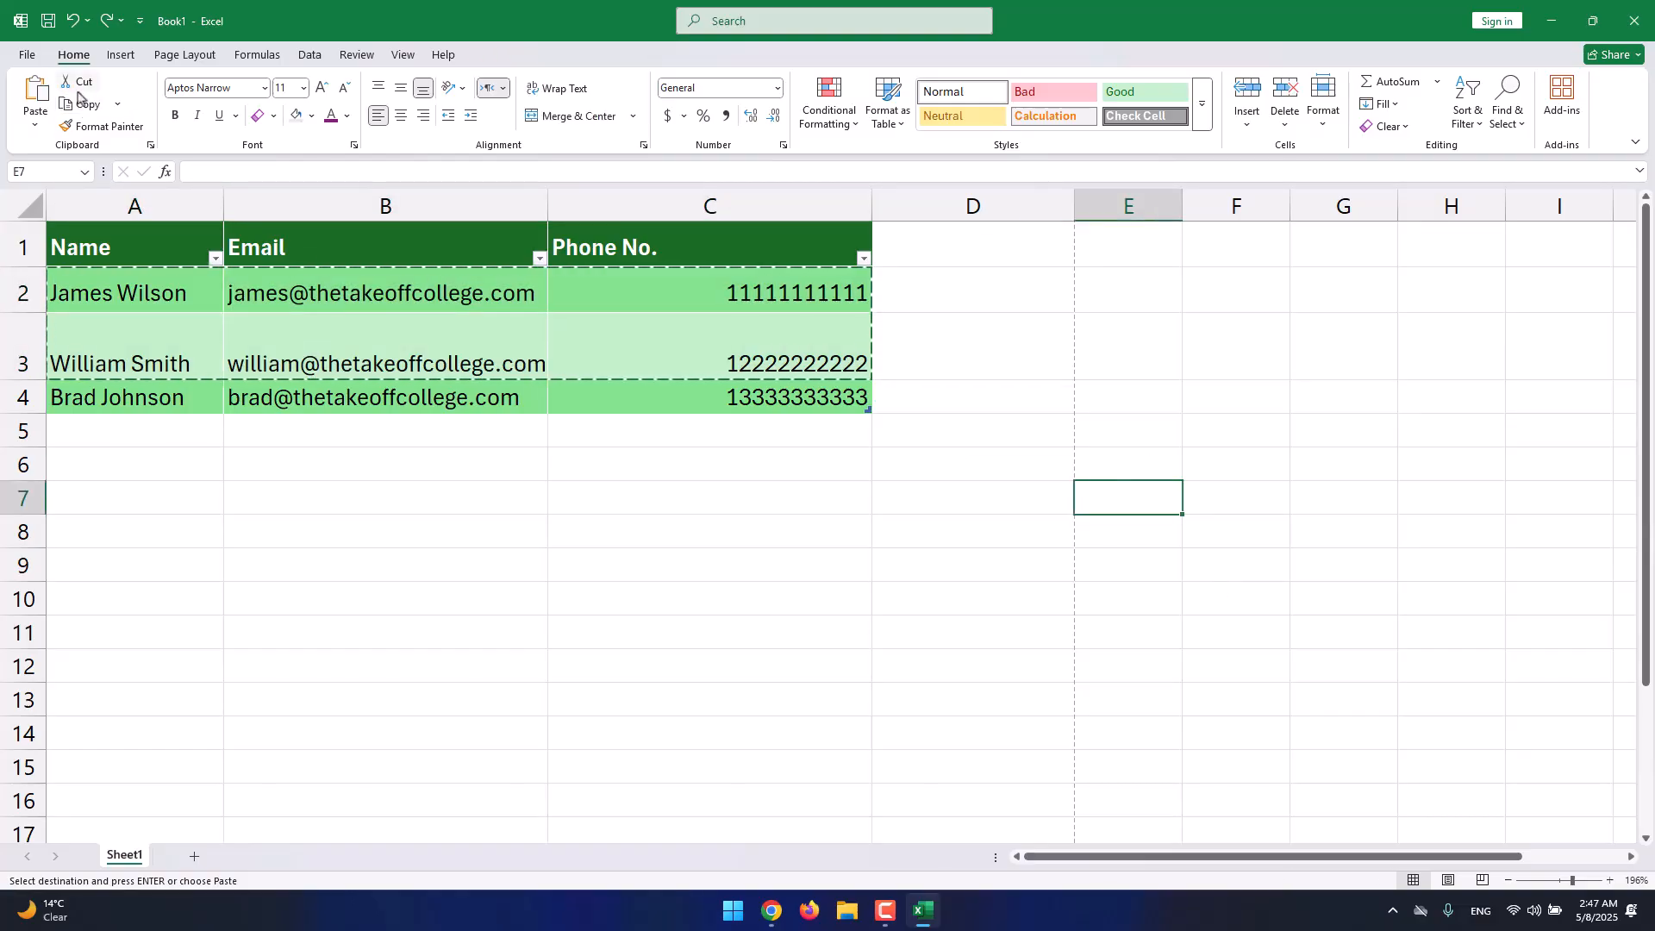
{"action": "left_click", "coordinate": [36, 126]}
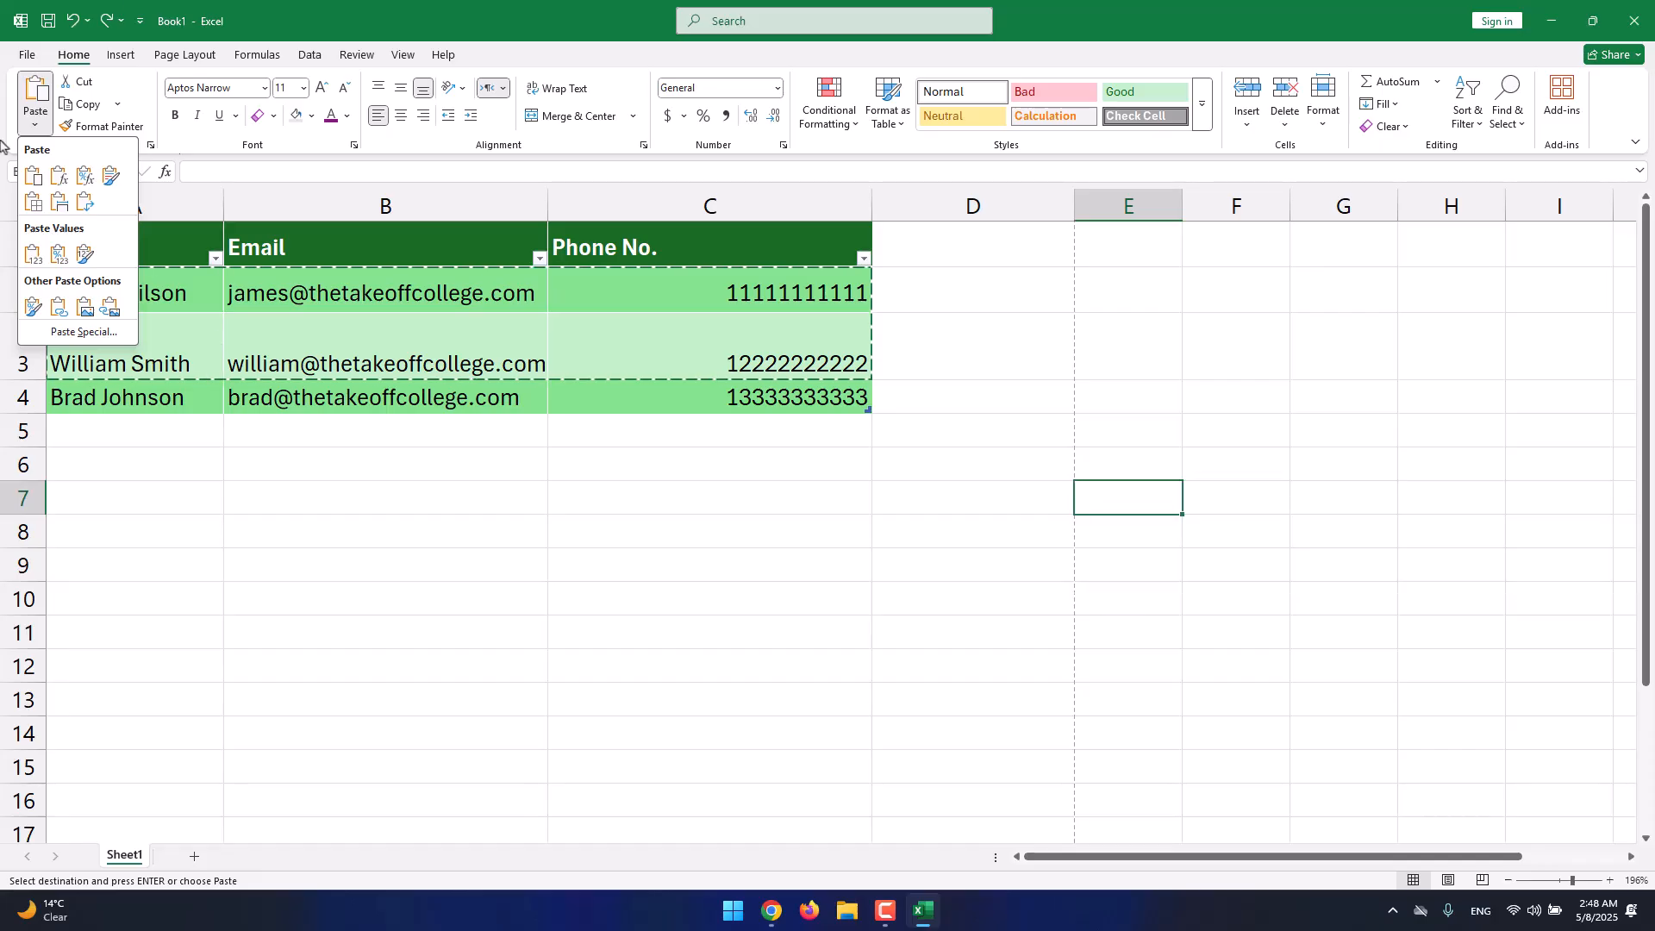
{"action": "left_click", "coordinate": [150, 115]}
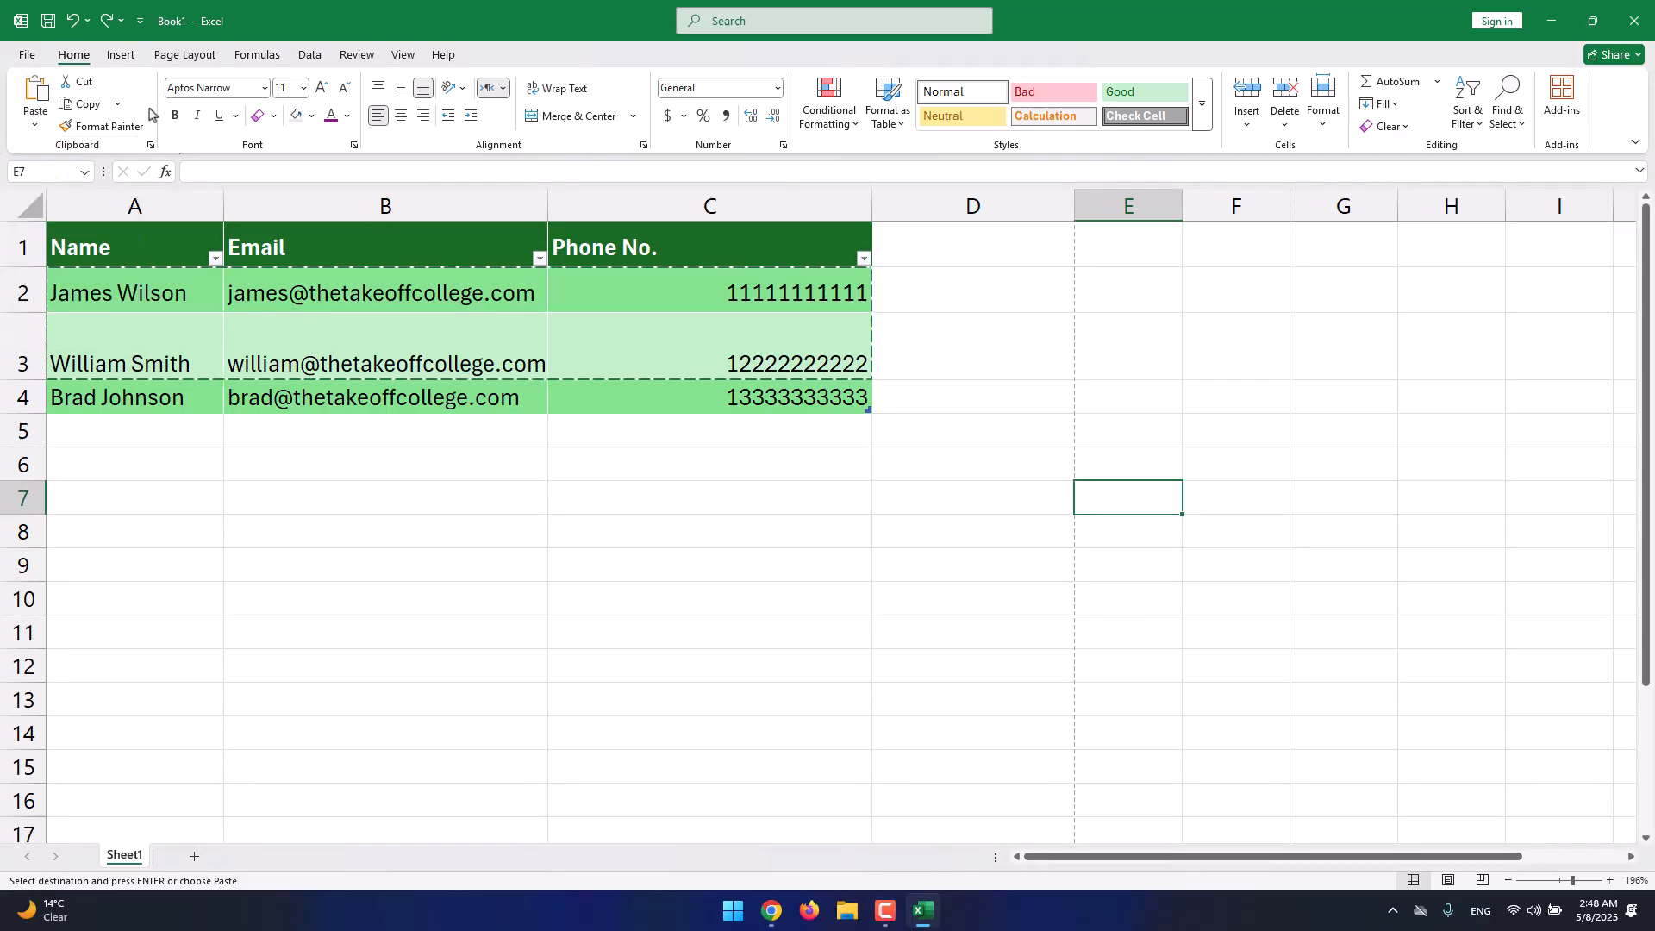
{"action": "left_click", "coordinate": [603, 441]}
{"action": "left_click", "coordinate": [598, 466]}
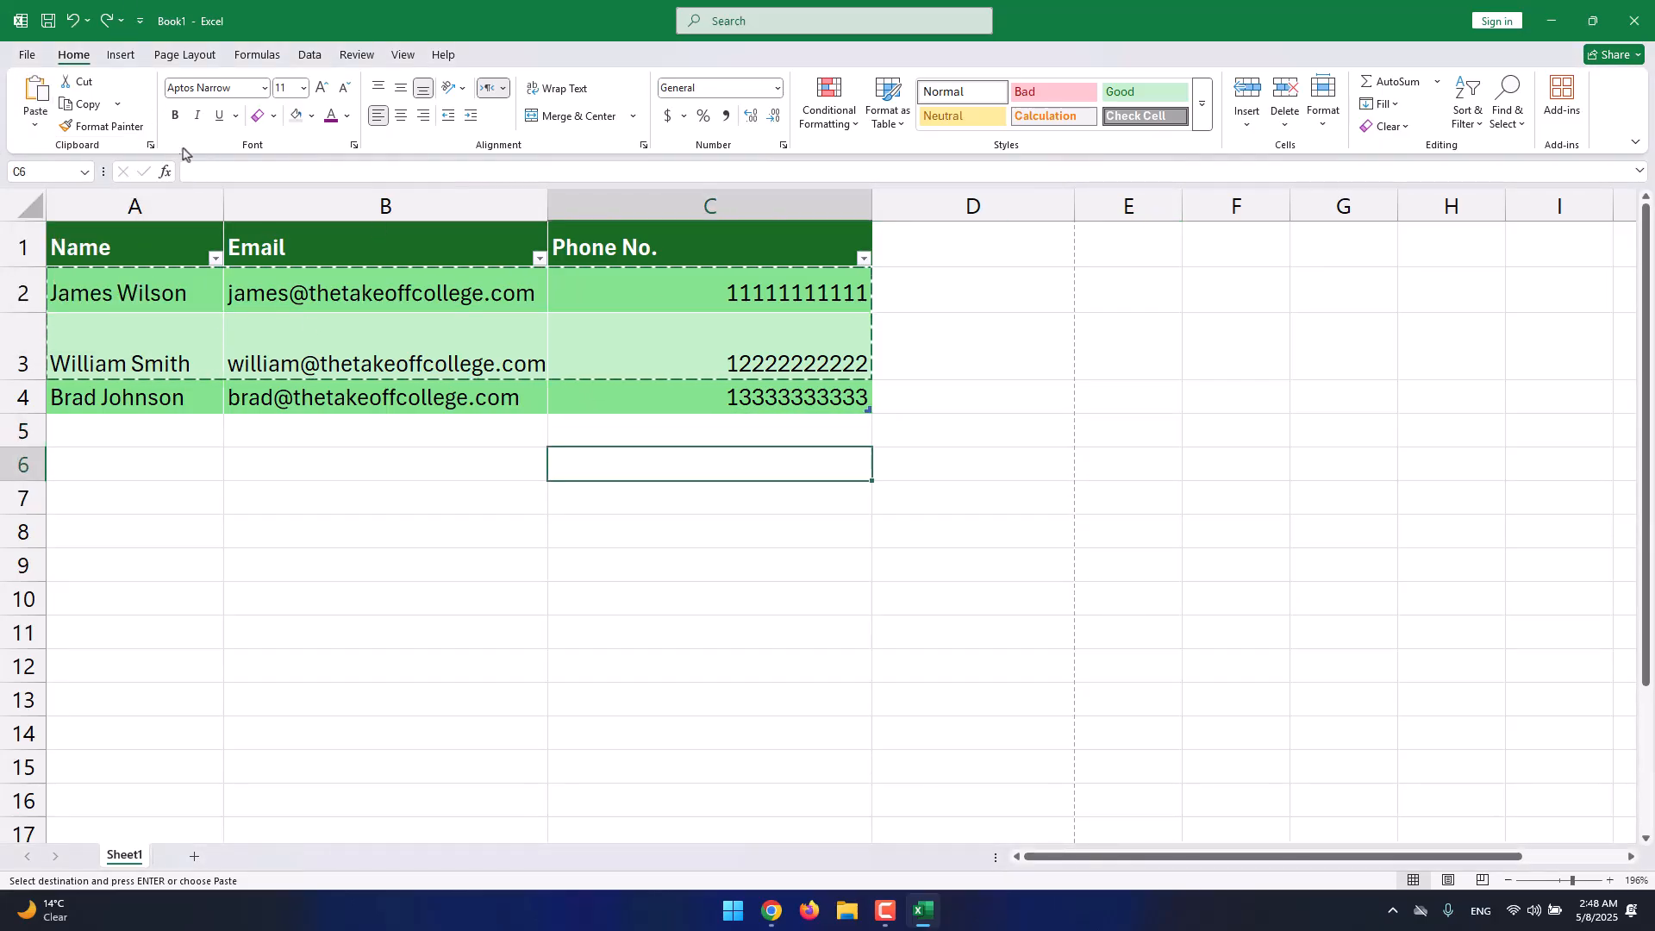
Enter 'The Takeoff College' in D8, then select header cell A1.
{"action": "left_click", "coordinate": [1041, 545]}
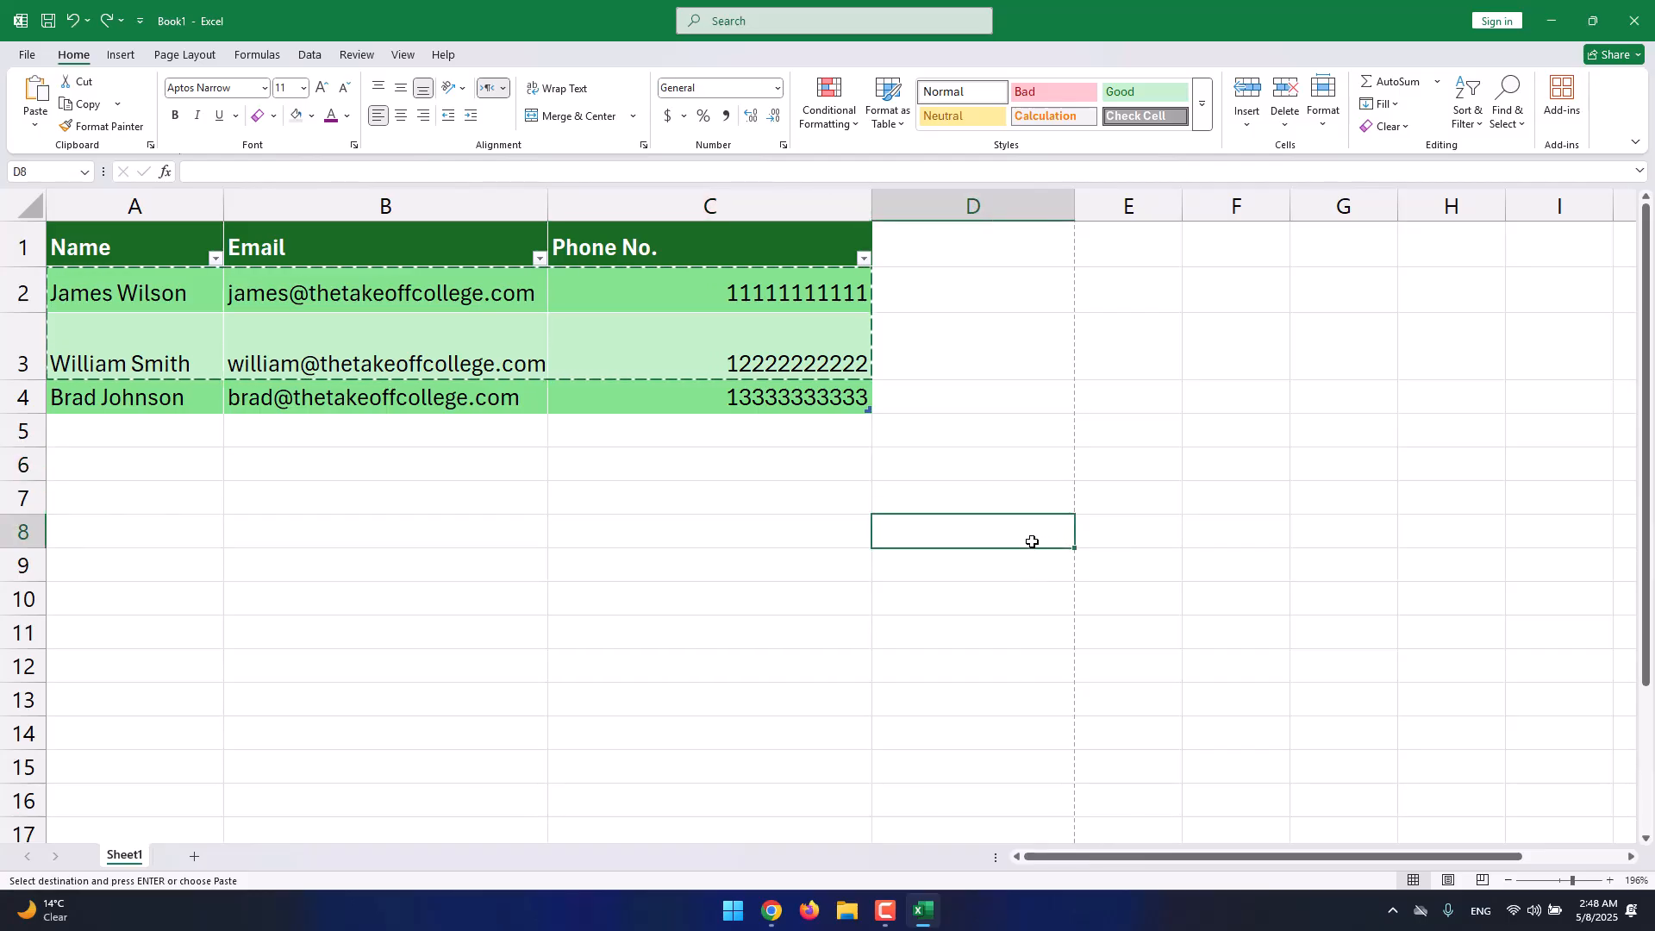
{"action": "type", "text": "The Takeio"}
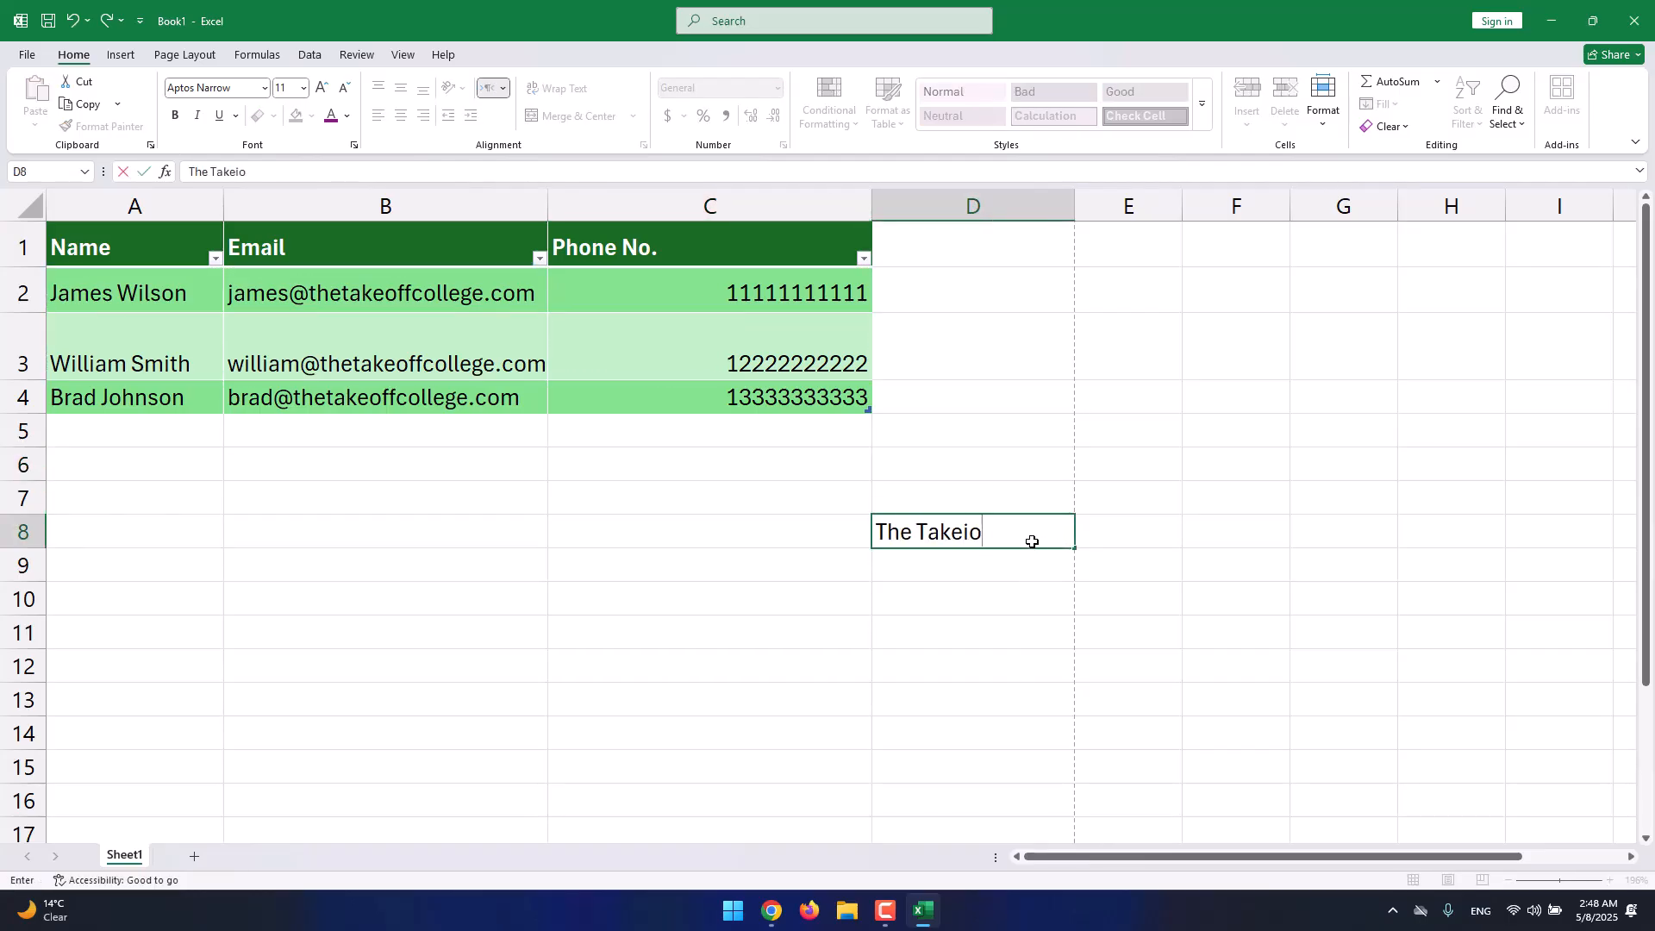
{"action": "type", "text": "f College"}
{"action": "key", "text": "Return"}
{"action": "left_click", "coordinate": [1032, 540]}
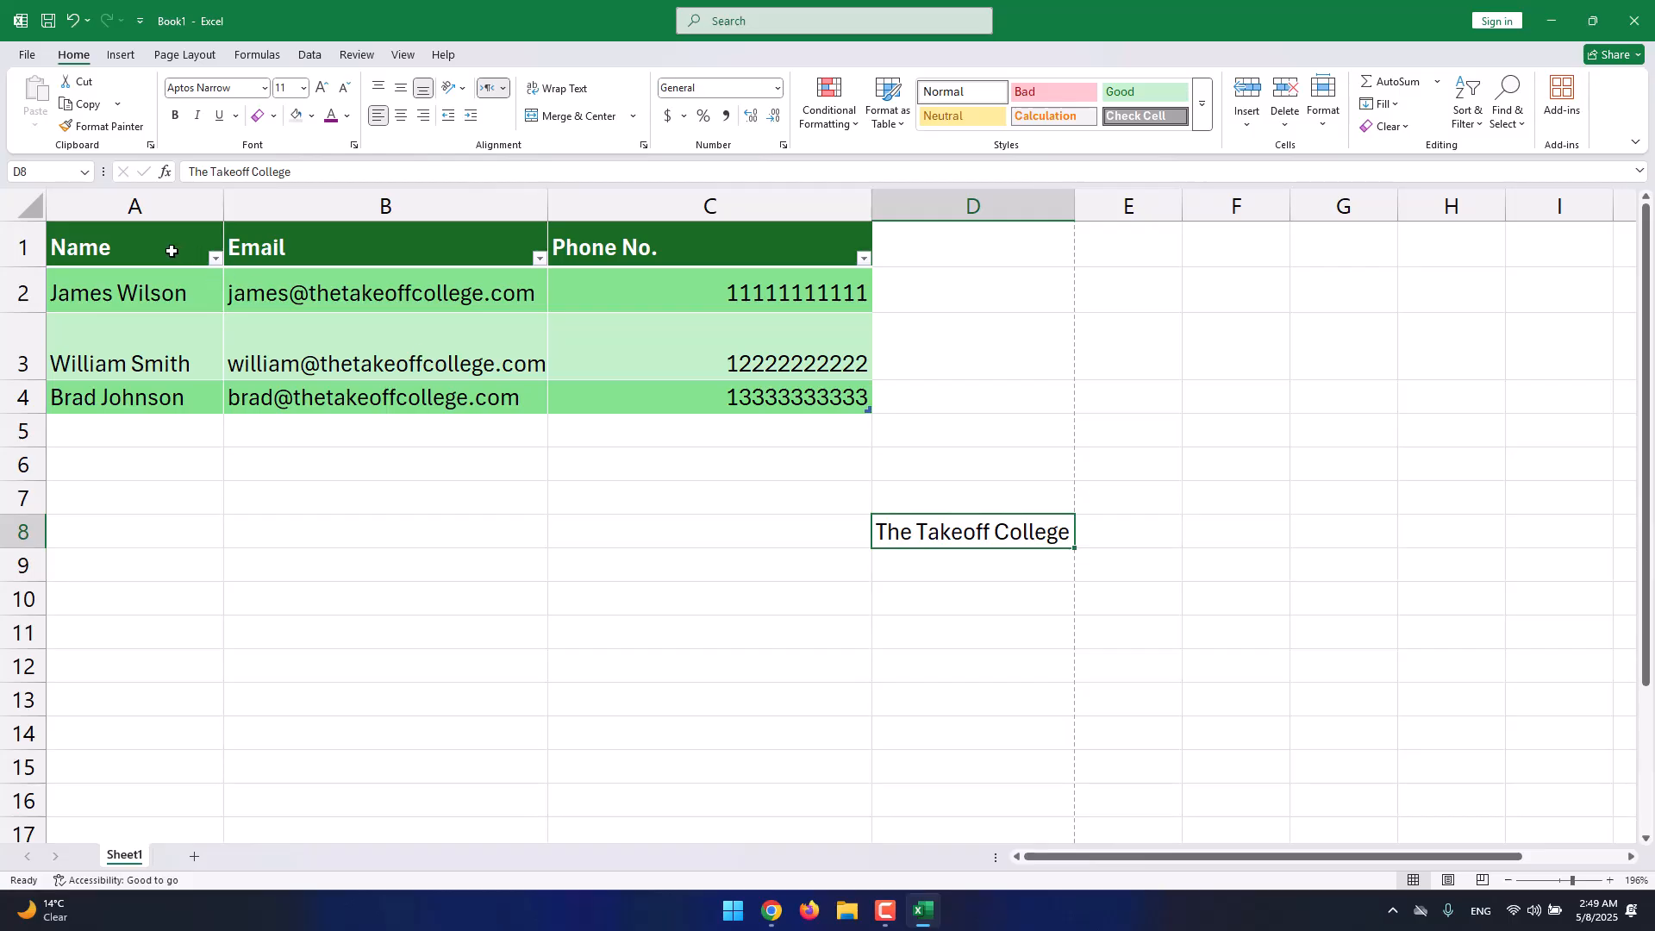
{"action": "left_click", "coordinate": [133, 252]}
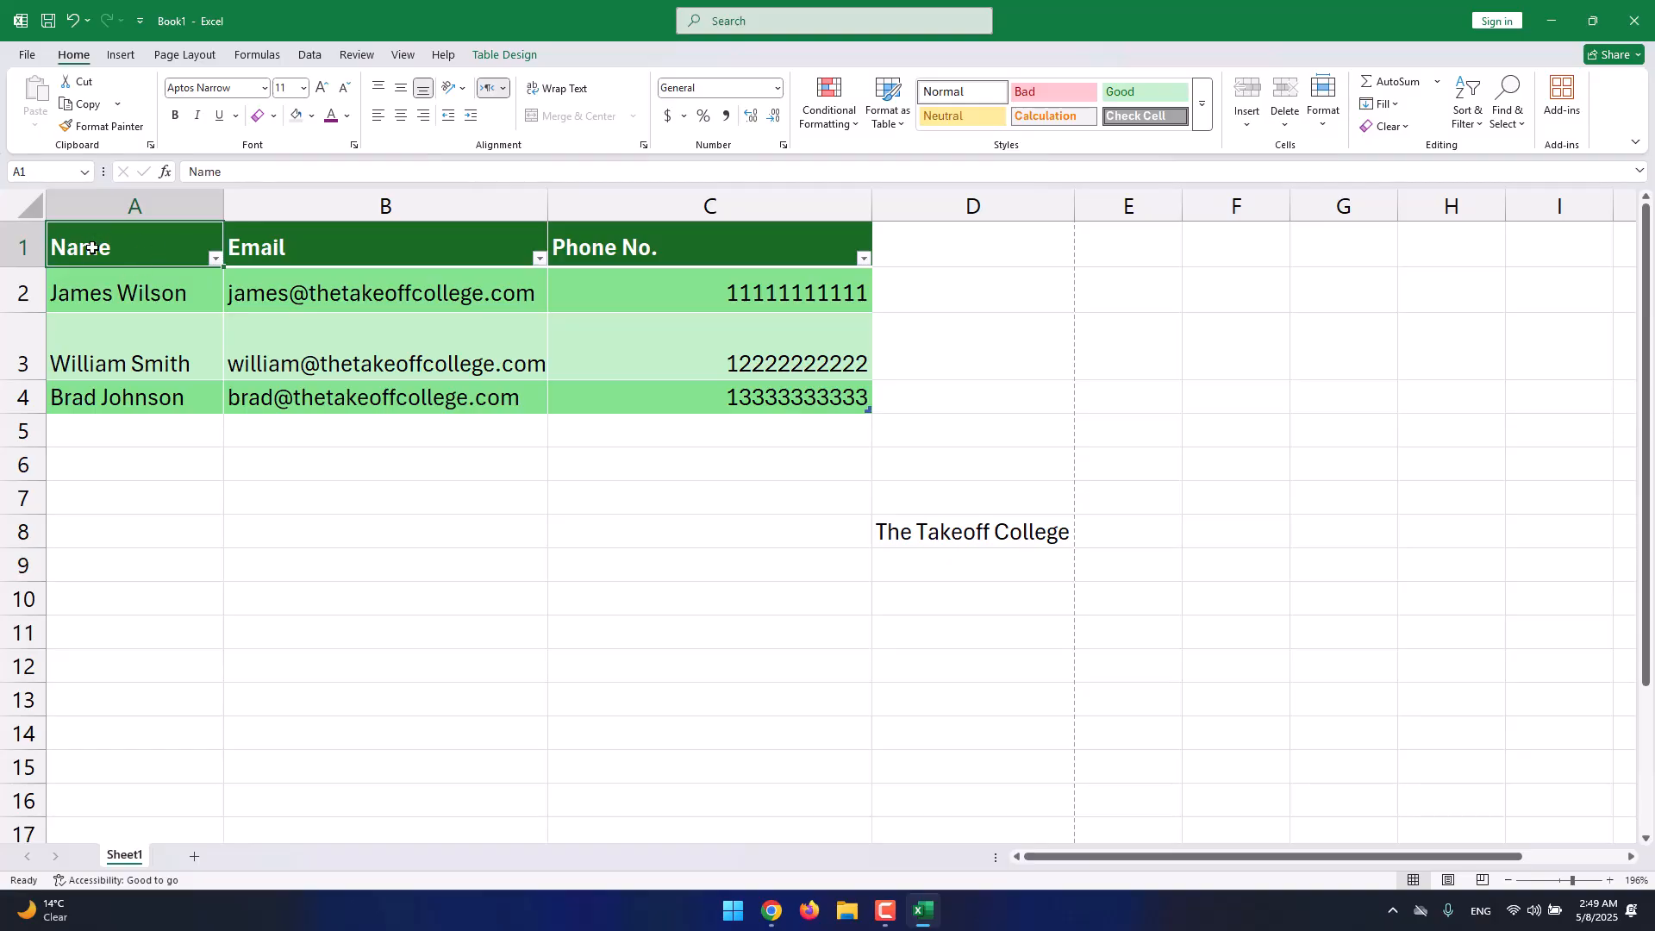
Format-paint A1's header style onto 'The Takeoff College' in D8 and widen column D to fit.
{"action": "left_click", "coordinate": [102, 127]}
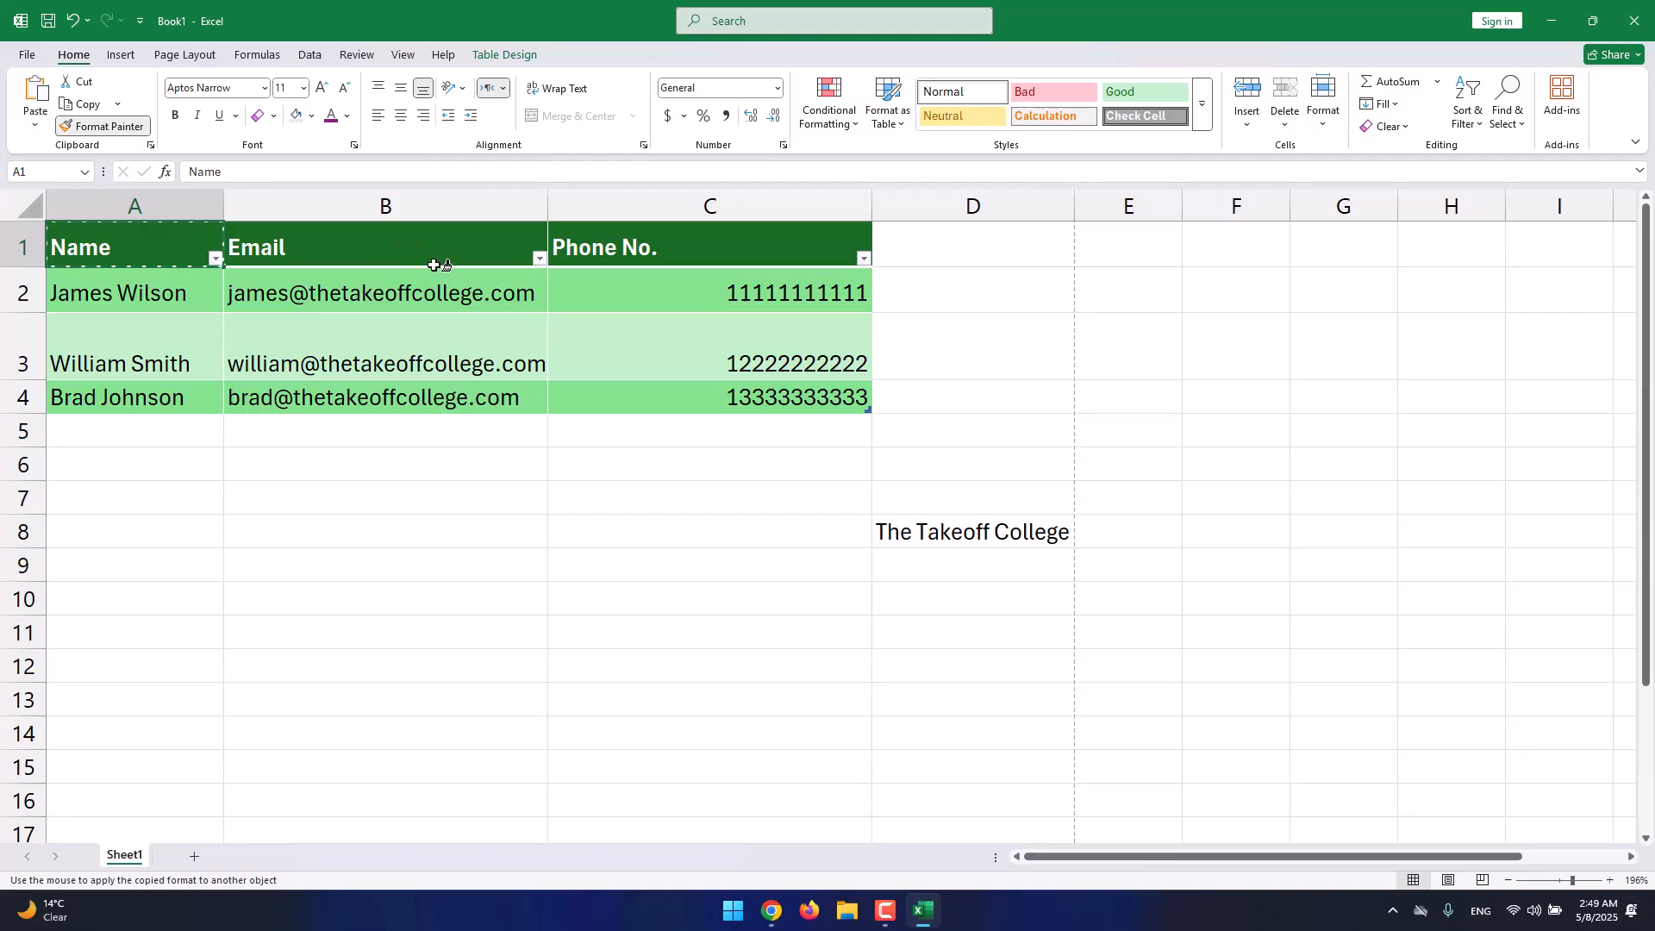
{"action": "left_click", "coordinate": [1001, 531]}
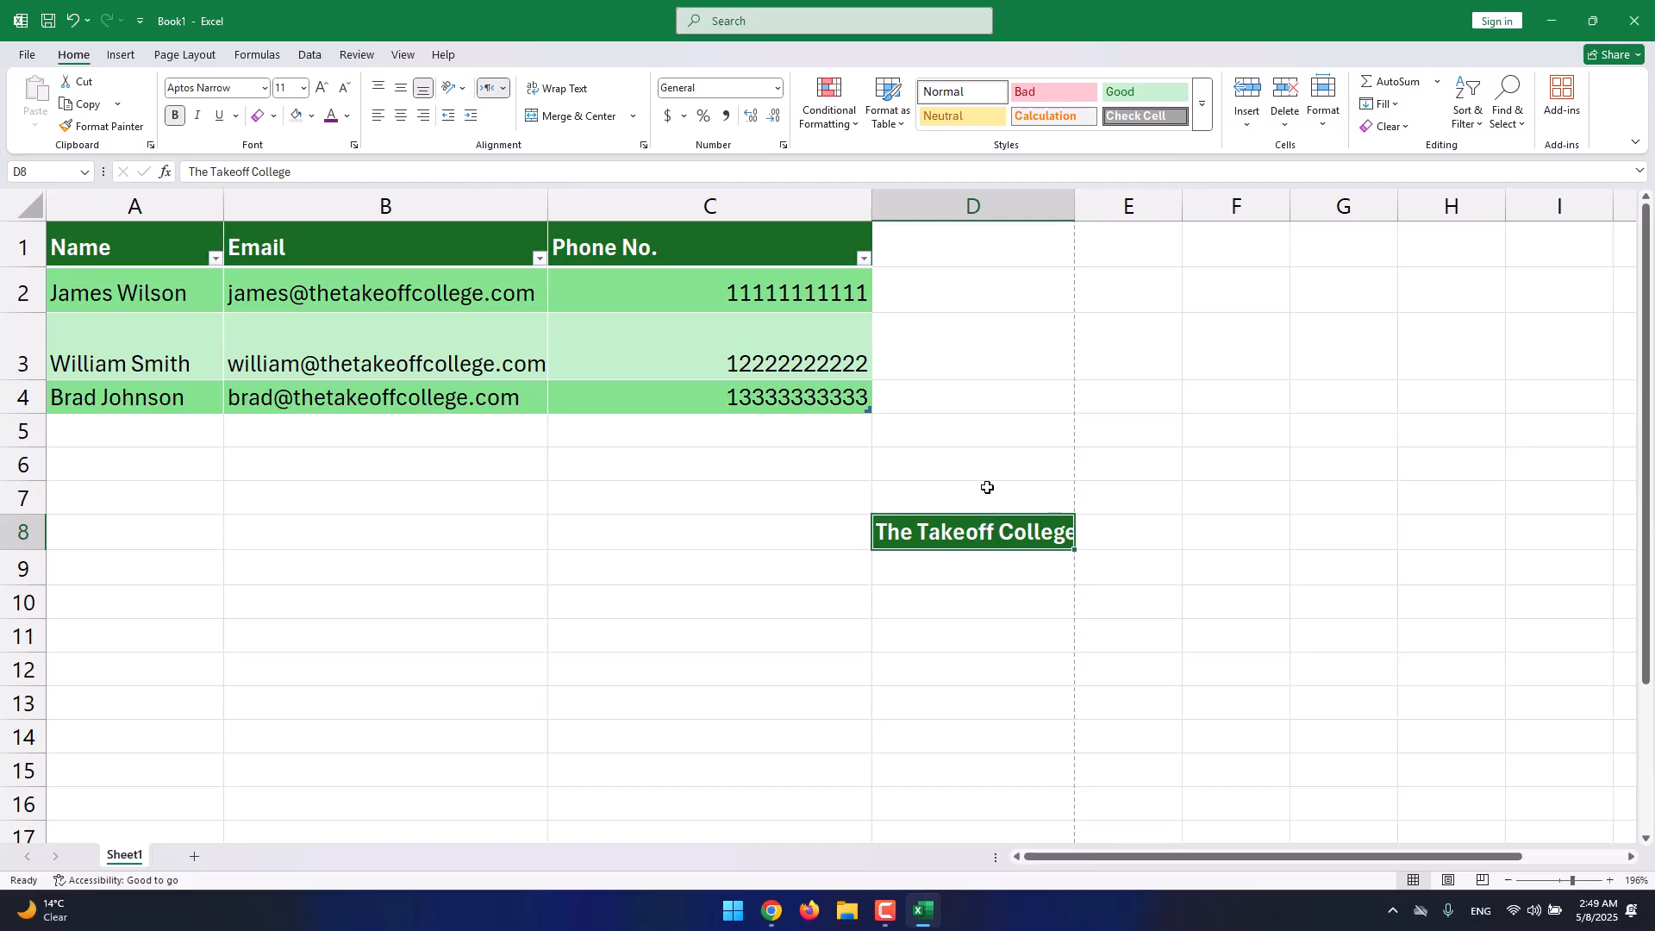
{"action": "left_click_drag", "start_coordinate": [1073, 197], "coordinate": [1108, 196]}
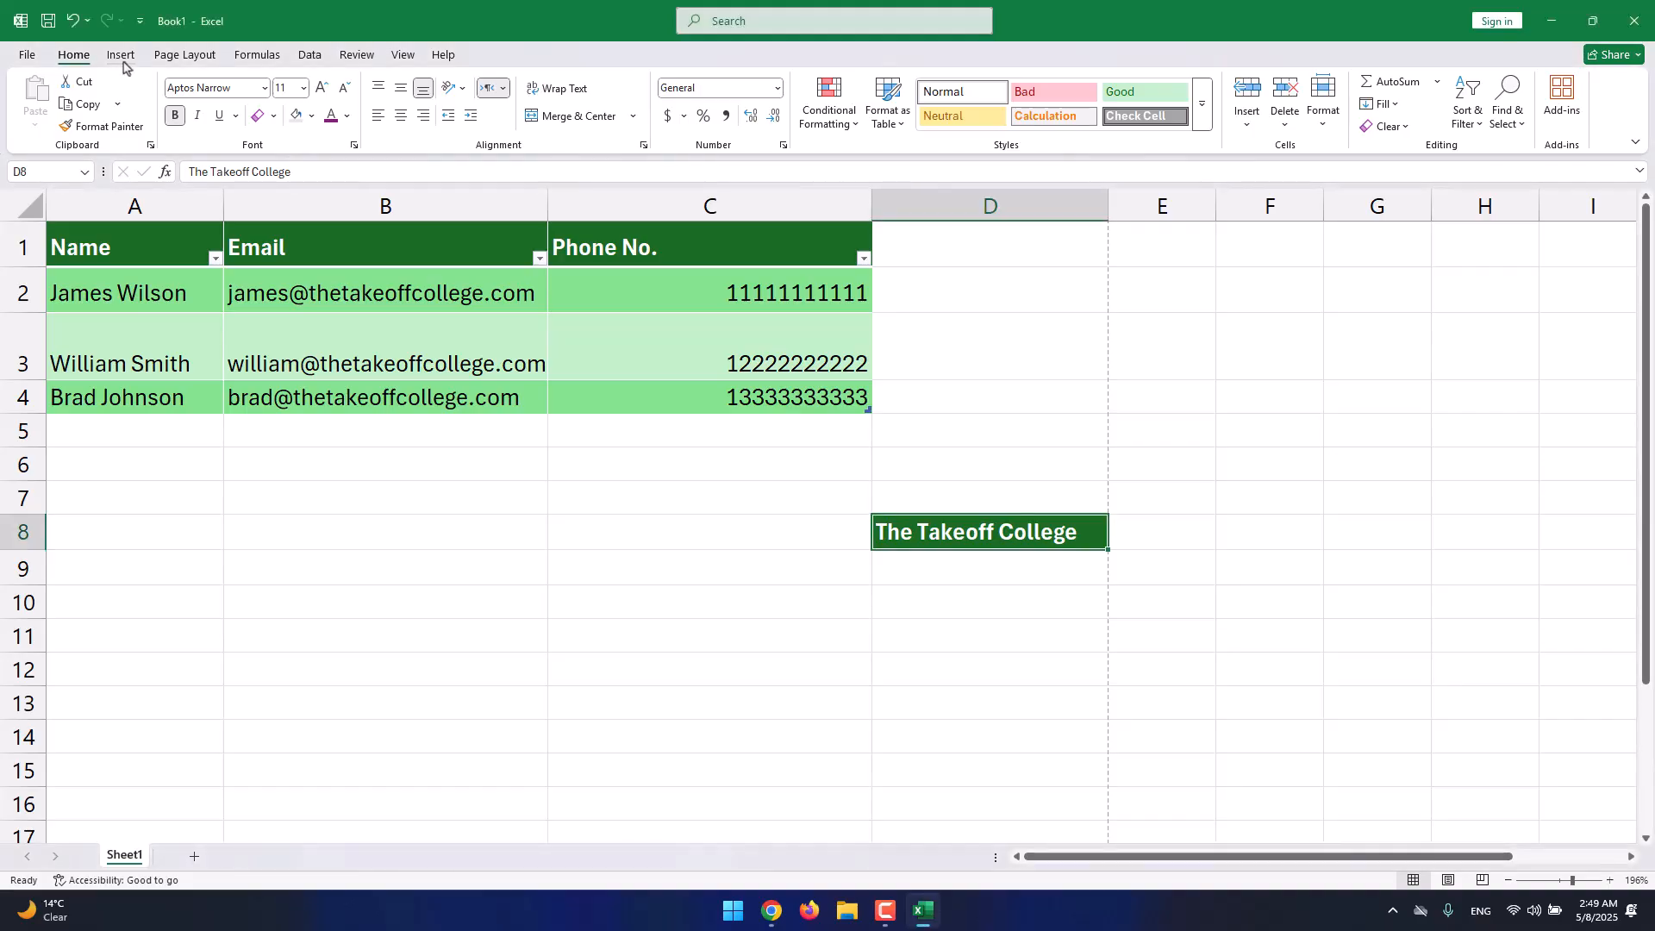
{"action": "left_click", "coordinate": [121, 56]}
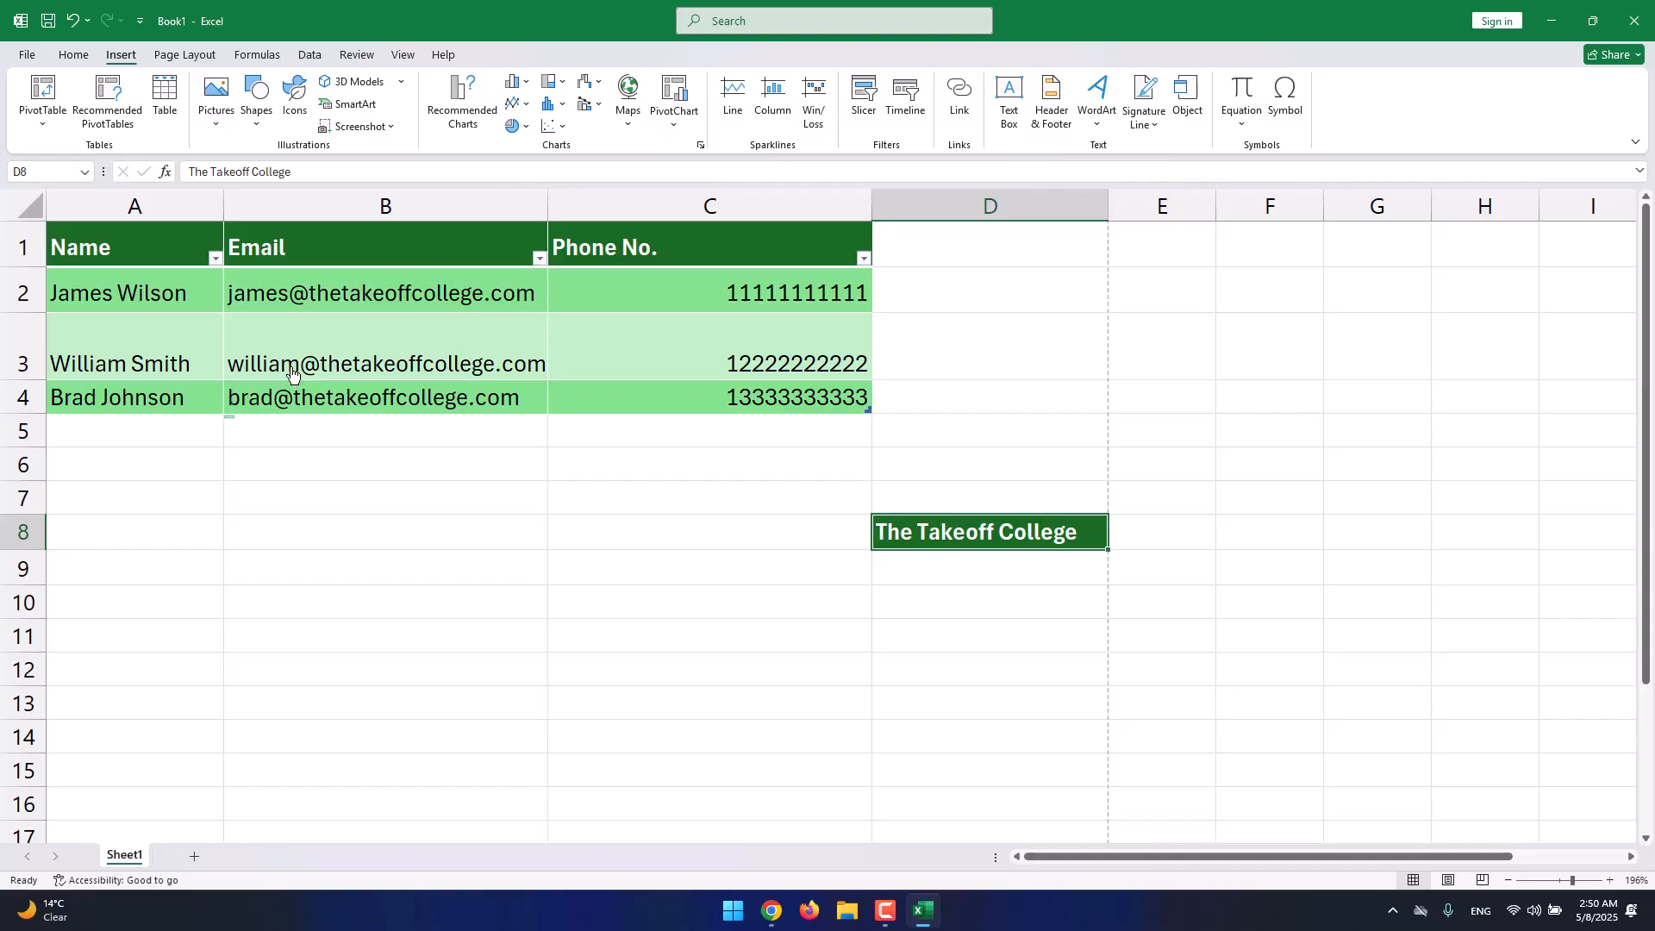
{"action": "left_click", "coordinate": [251, 472]}
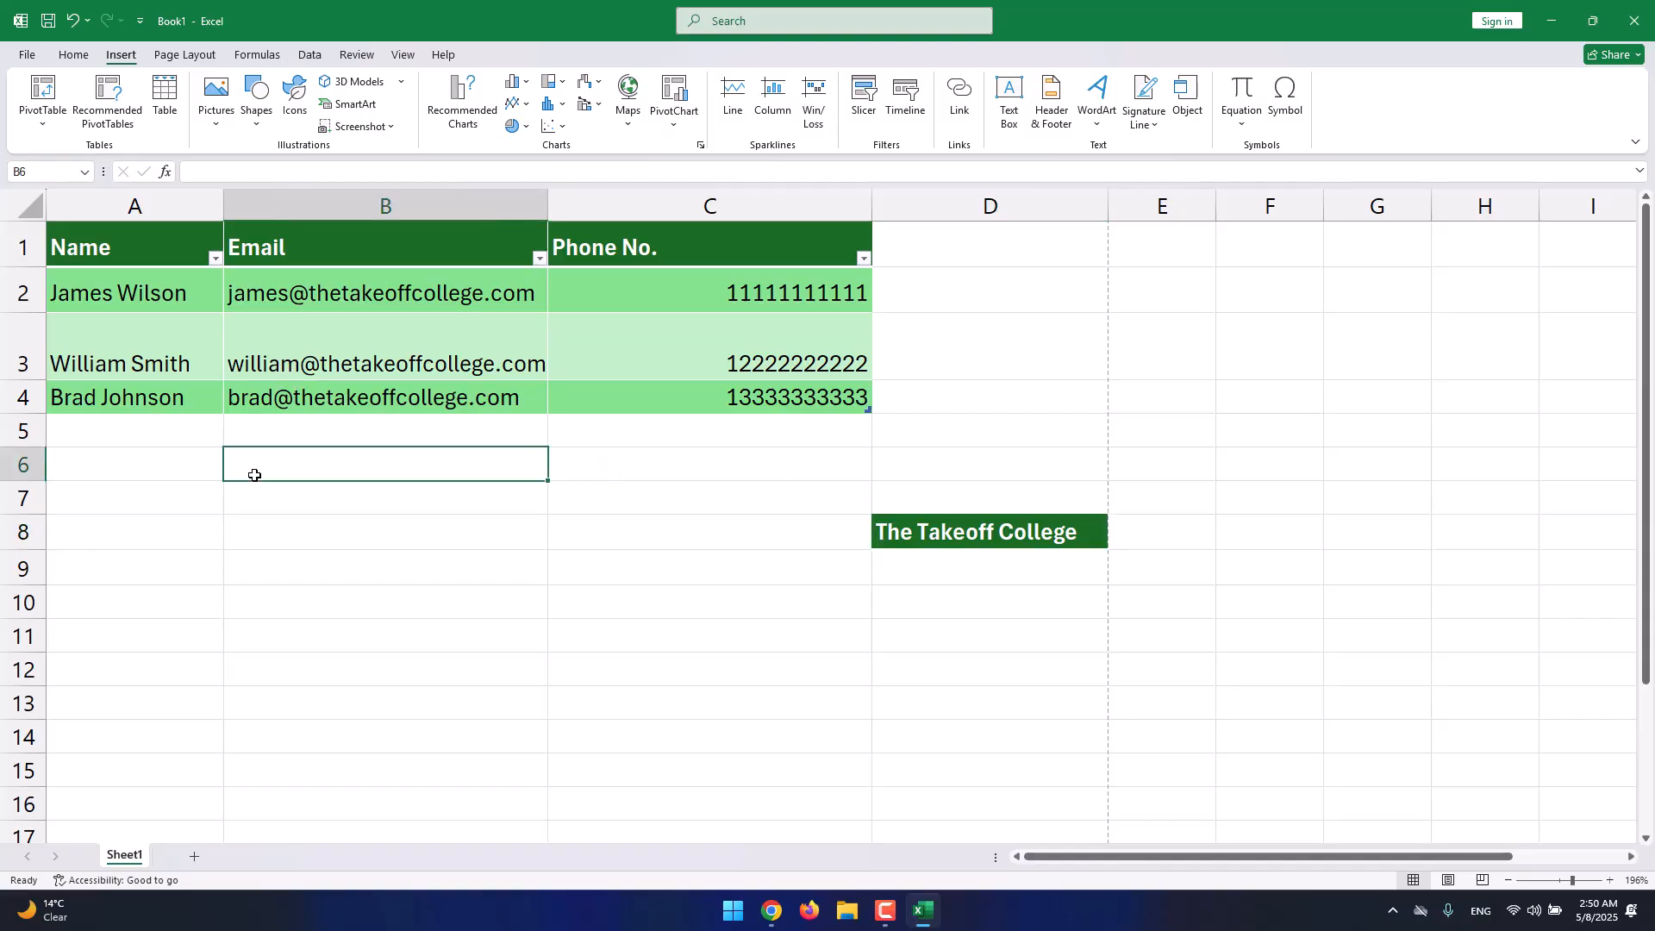
{"action": "left_click", "coordinate": [211, 130]}
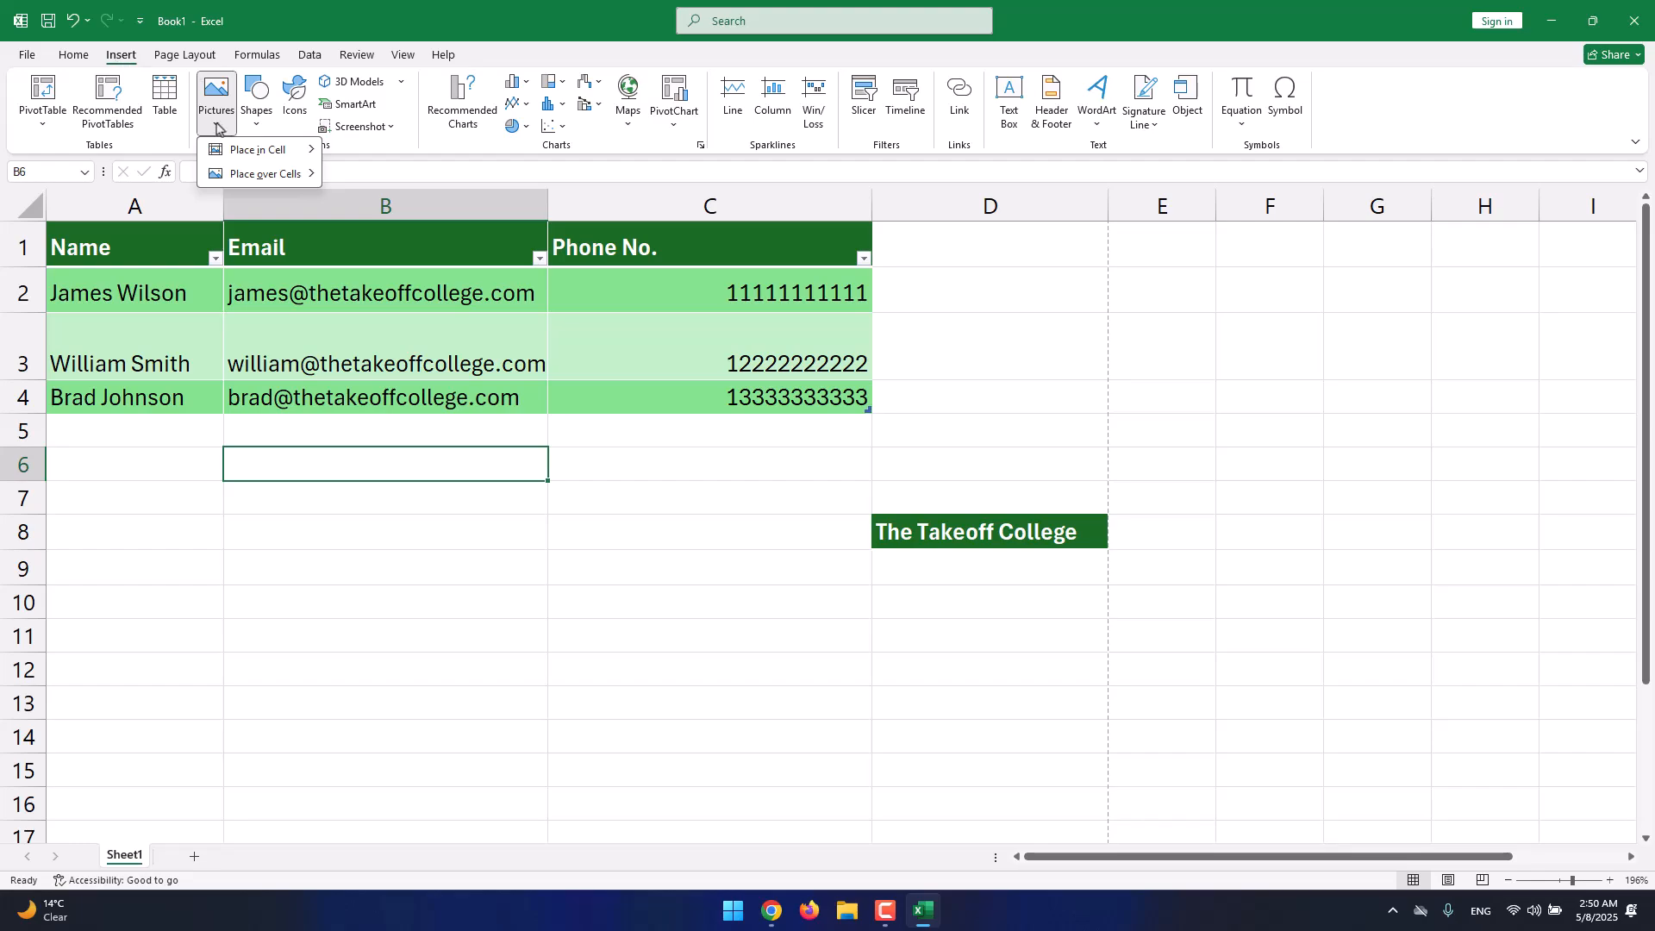
{"action": "mouse_move", "coordinate": [262, 155]}
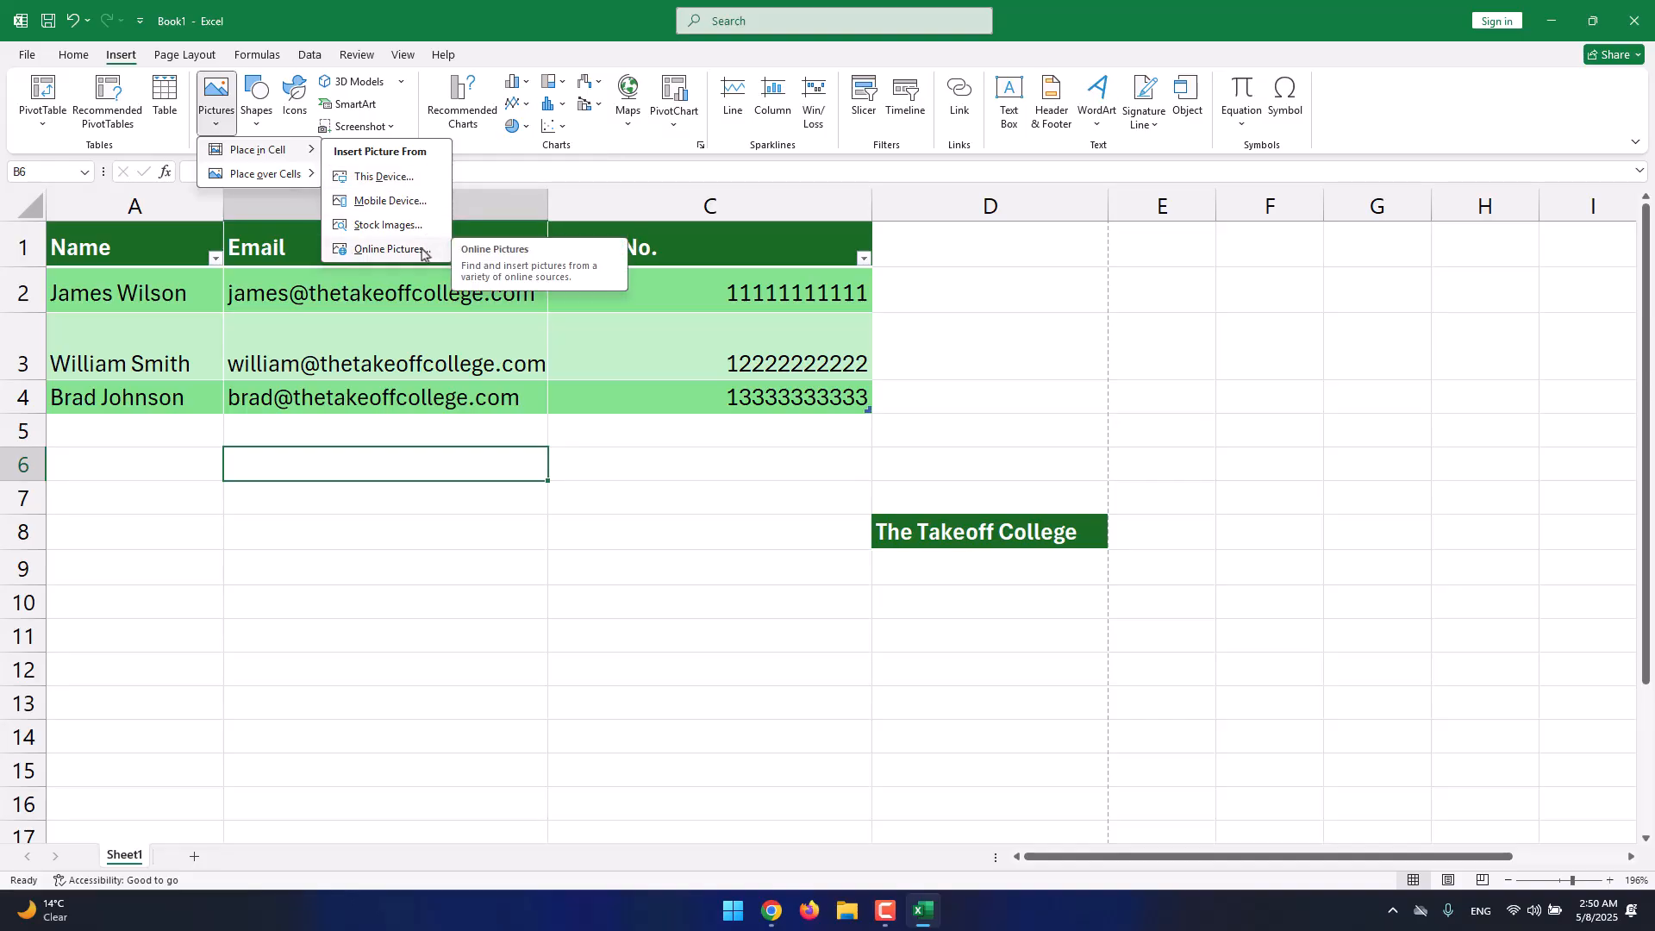
{"action": "left_click", "coordinate": [410, 176]}
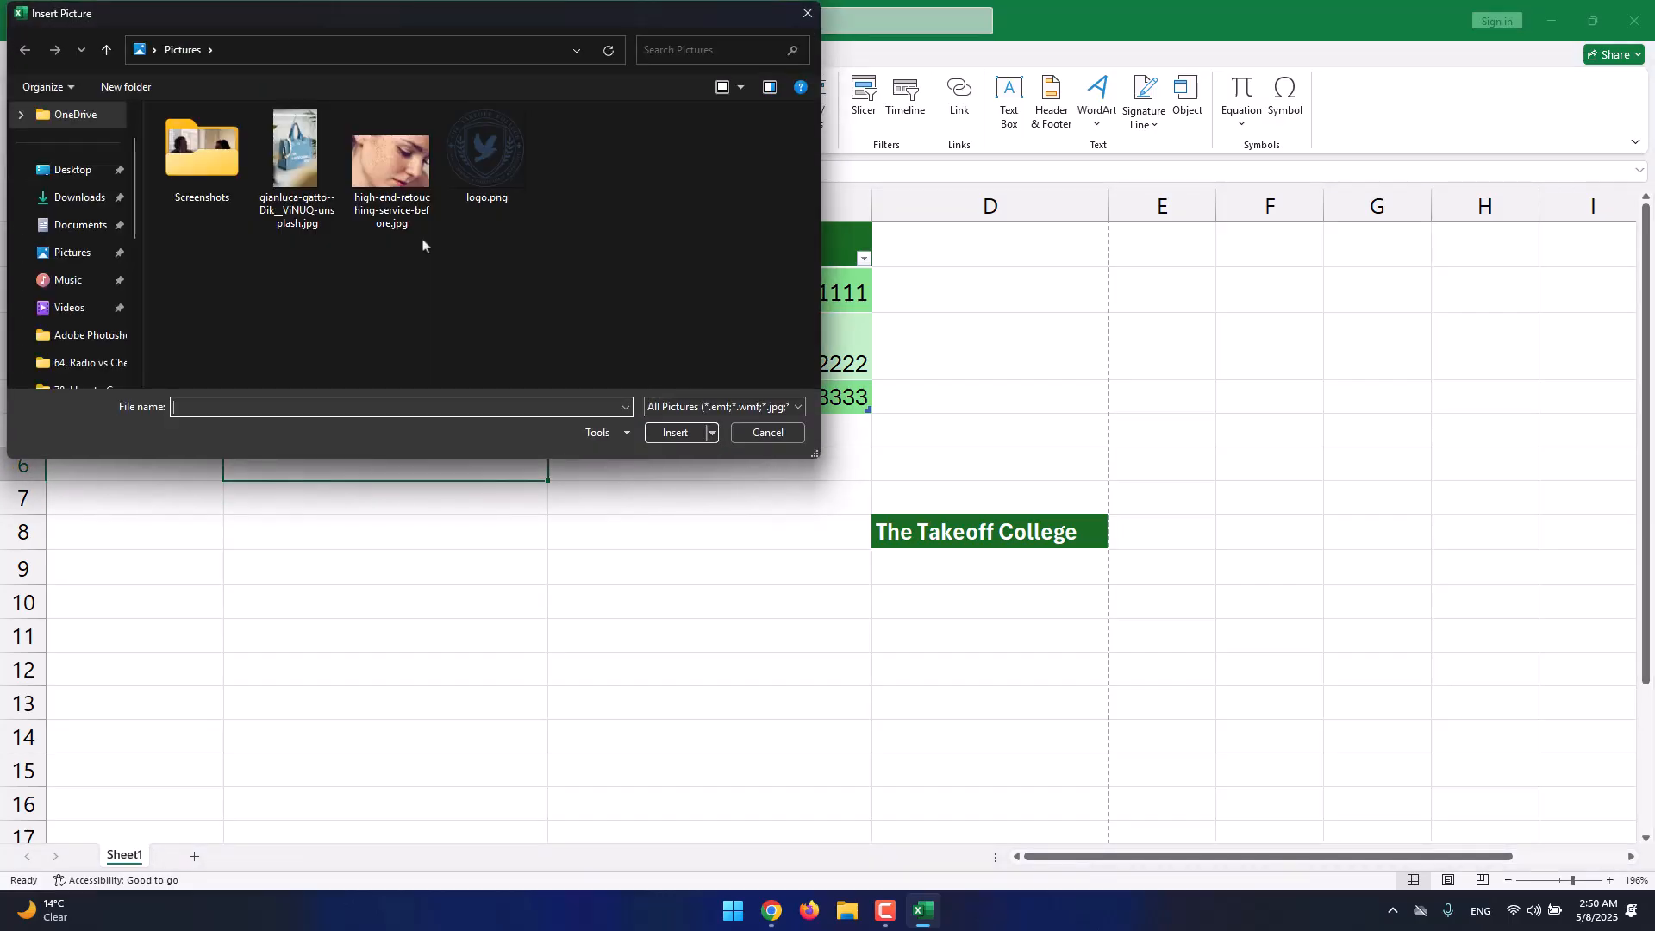
{"action": "double_click", "coordinate": [488, 178]}
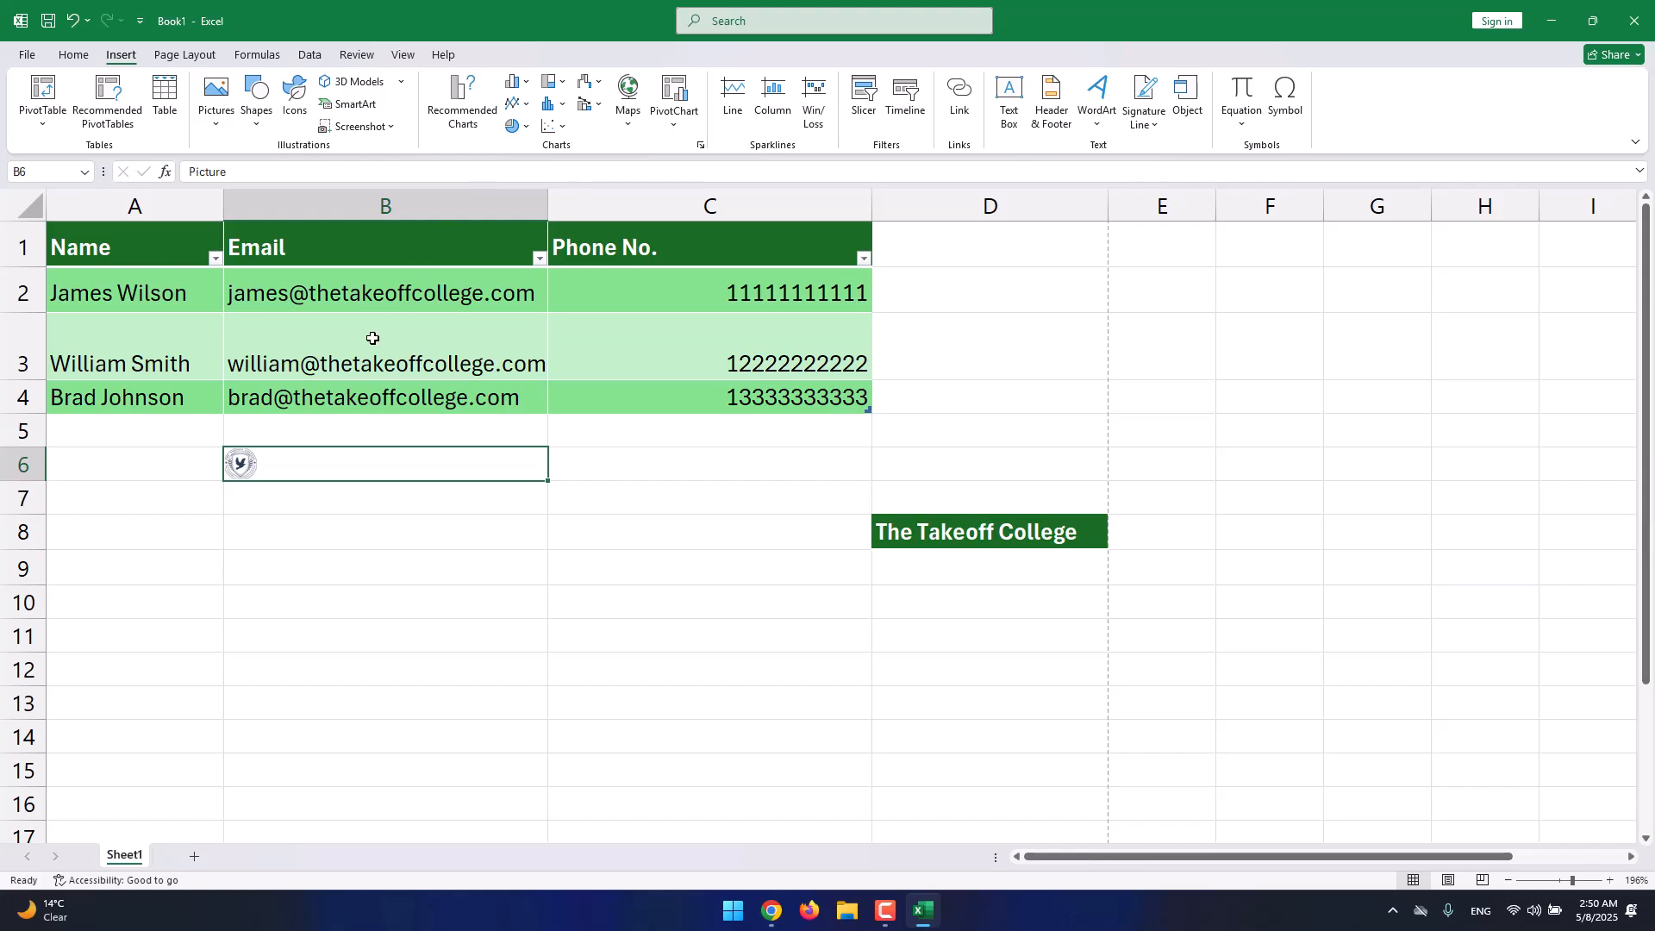
{"action": "double_click", "coordinate": [243, 462]}
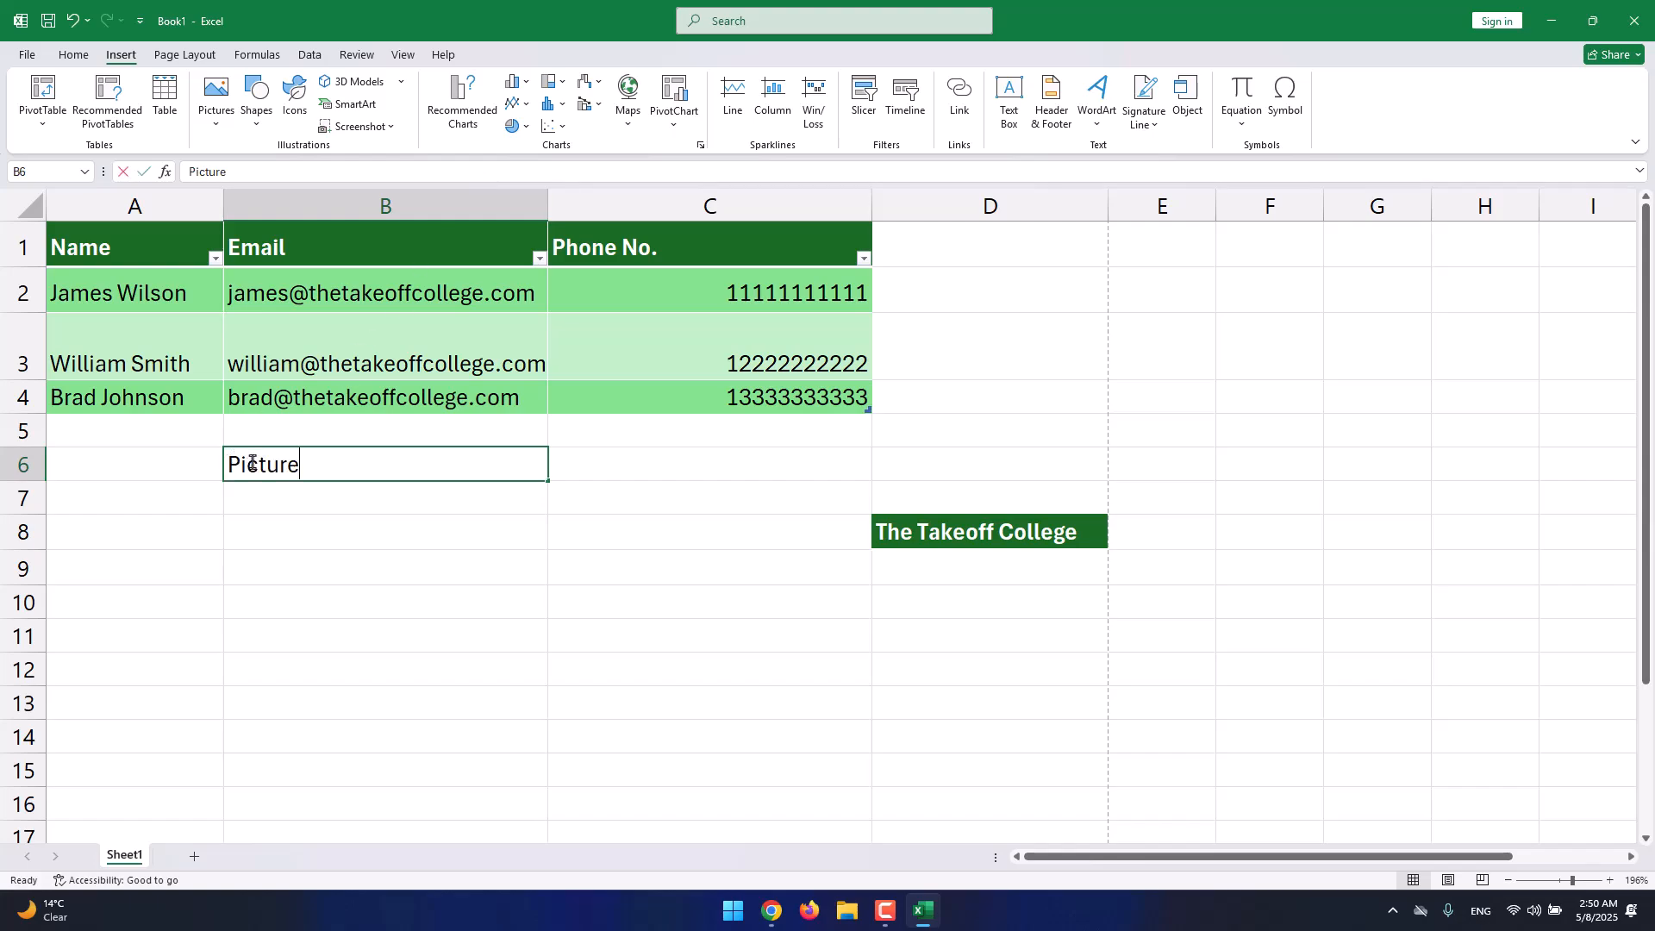
{"action": "key", "text": "Return"}
{"action": "double_click", "coordinate": [325, 456]}
{"action": "double_click", "coordinate": [325, 455]}
{"action": "key", "text": "BackSpace"}
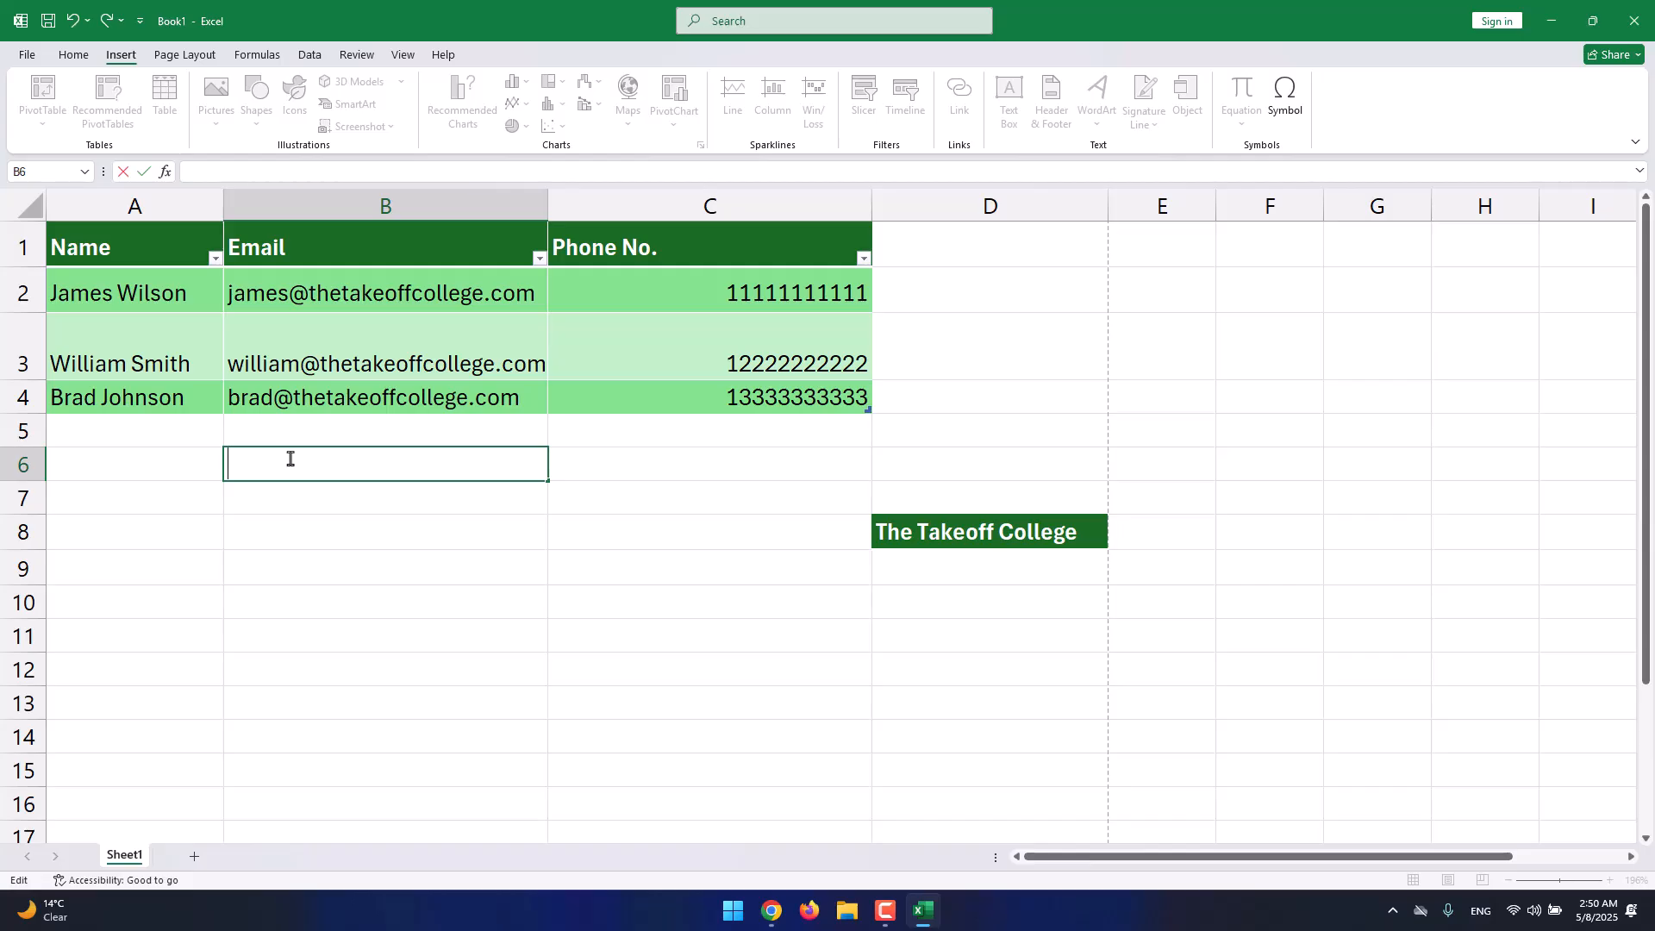
{"action": "key", "text": "Escape"}
{"action": "left_click", "coordinate": [217, 125]}
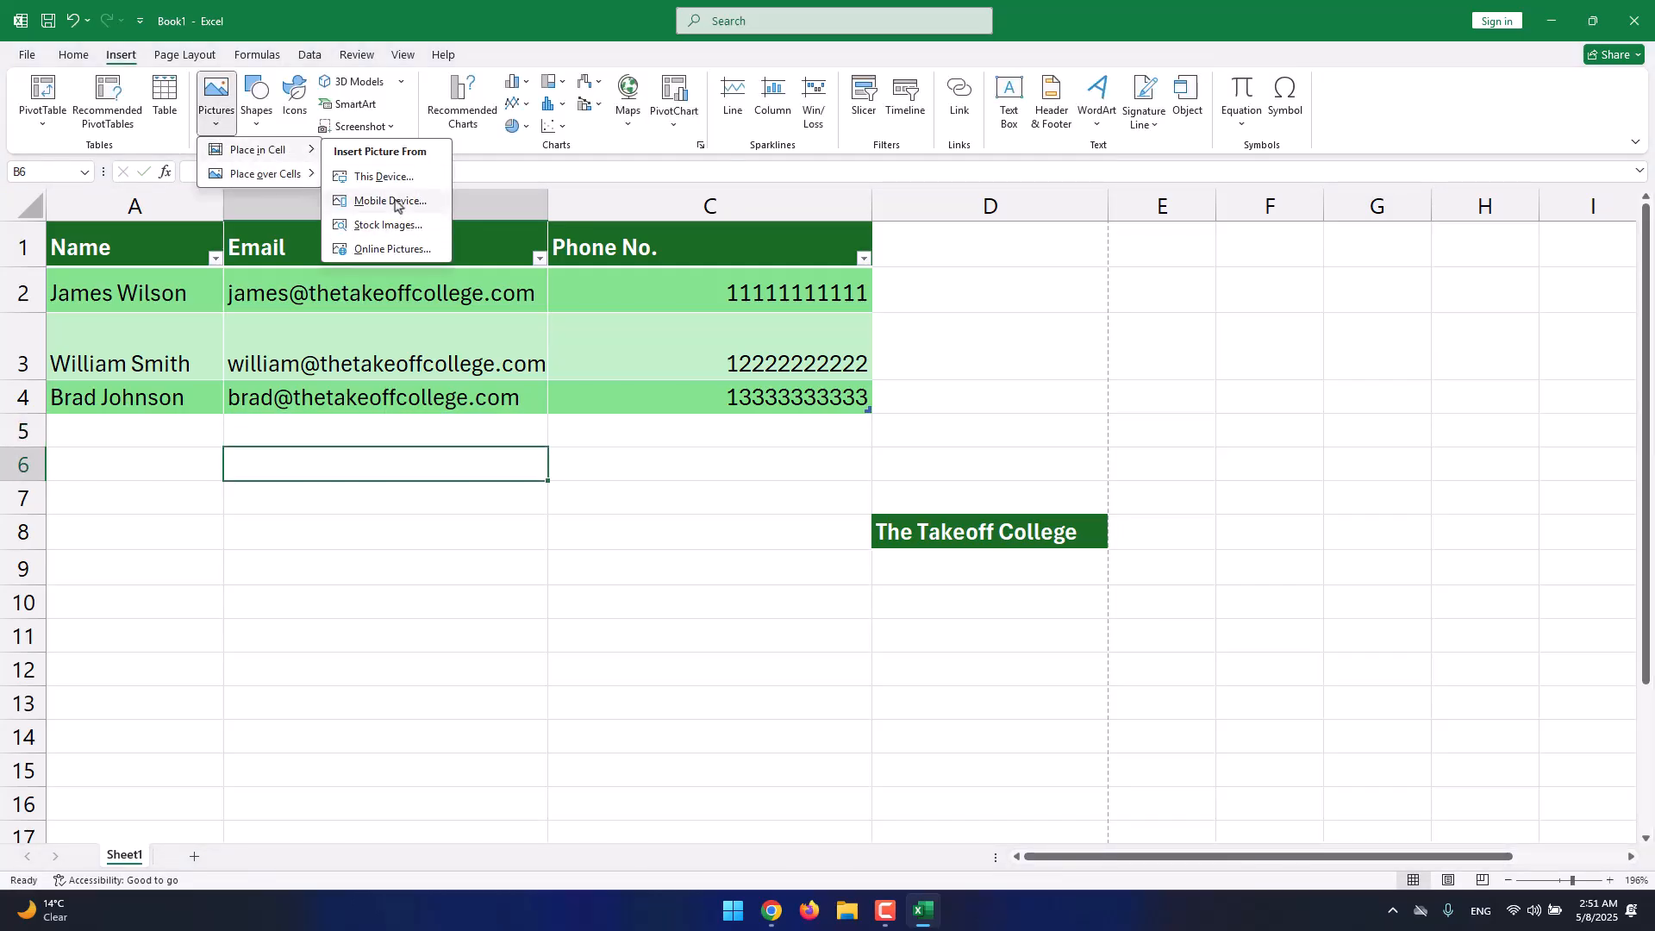
{"action": "left_click", "coordinate": [398, 178]}
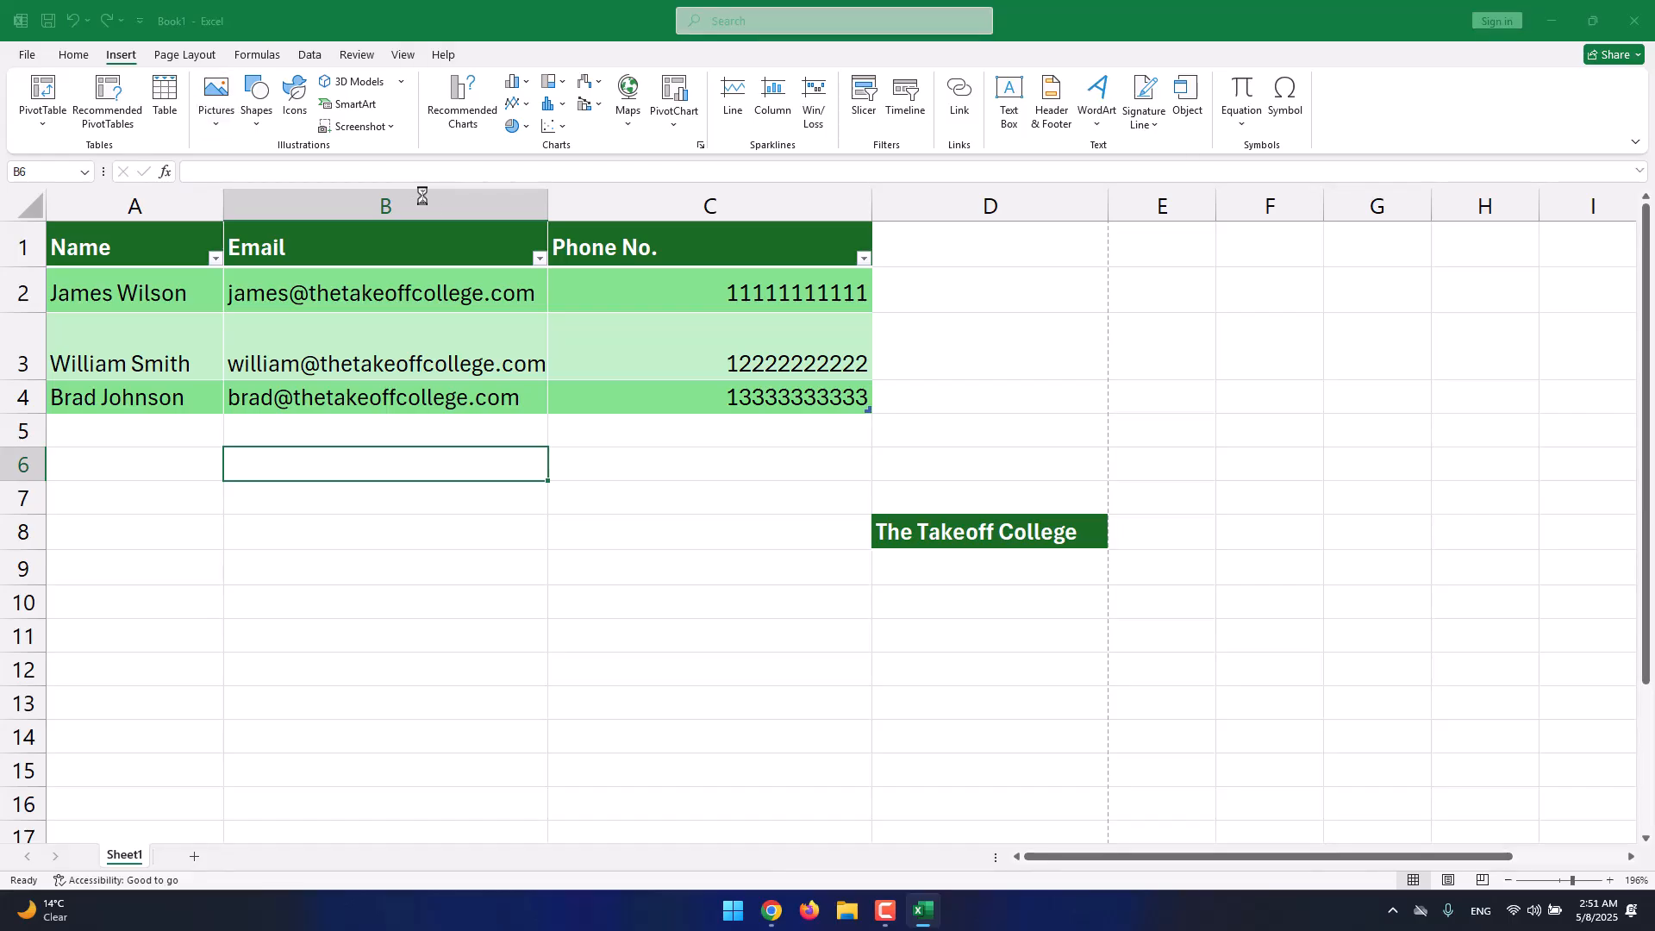
{"action": "key", "text": "Escape"}
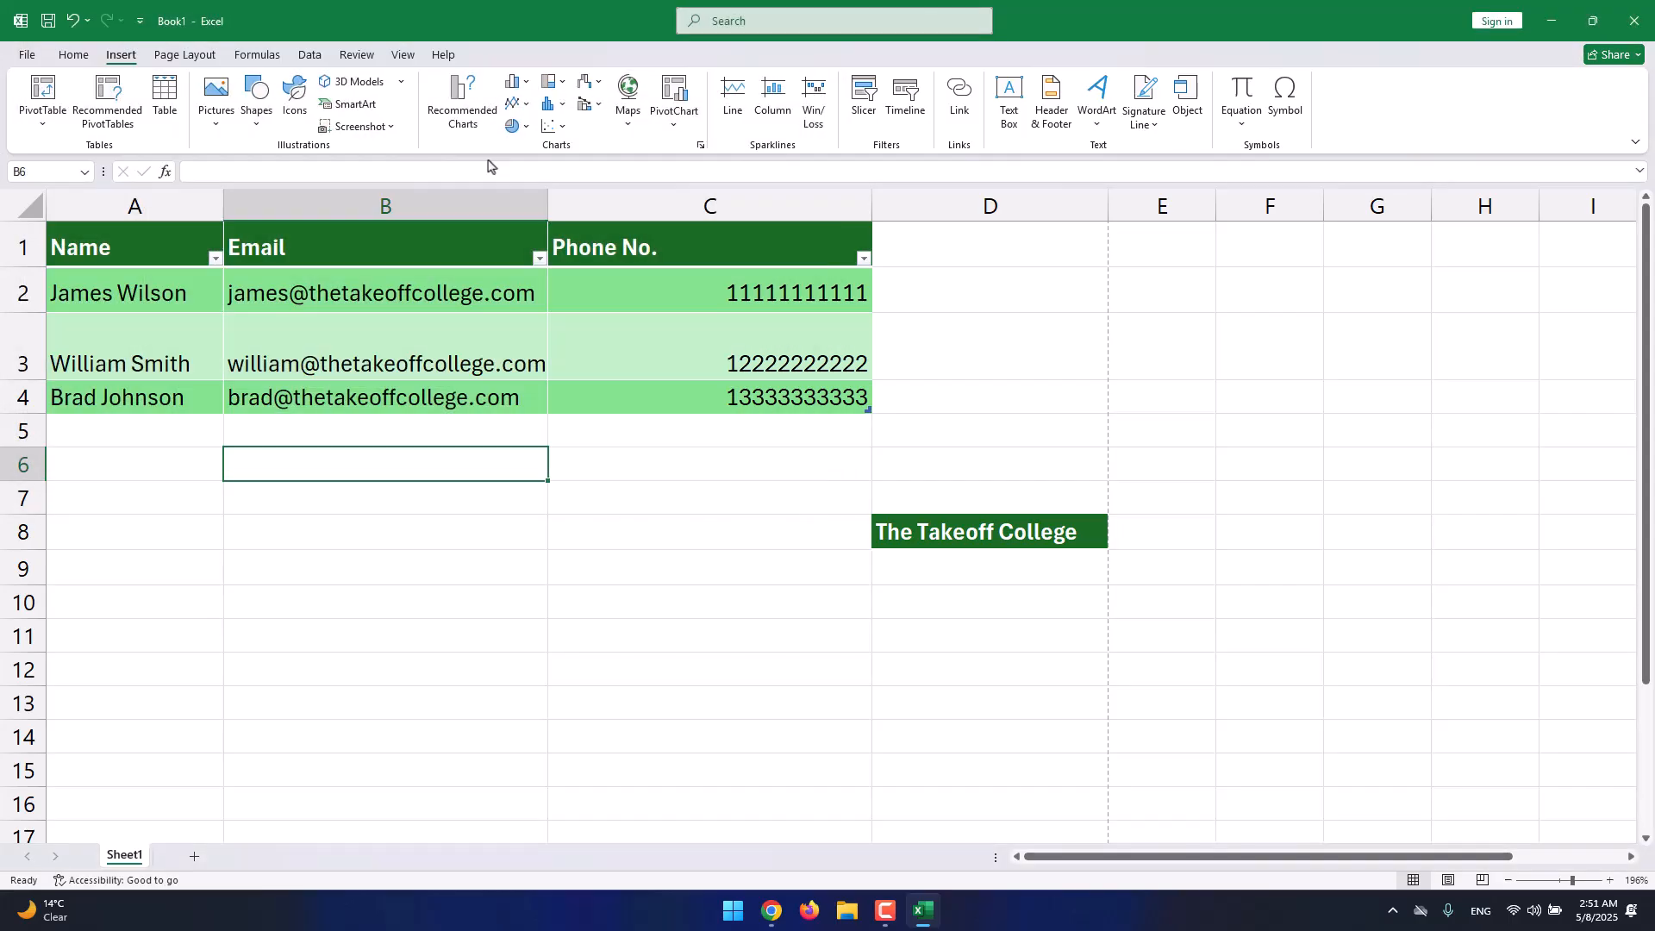
Select B6 and set row 6's height to 30 so the logo fits.
{"action": "left_click", "coordinate": [373, 500]}
{"action": "left_click", "coordinate": [285, 457]}
{"action": "left_click", "coordinate": [73, 54]}
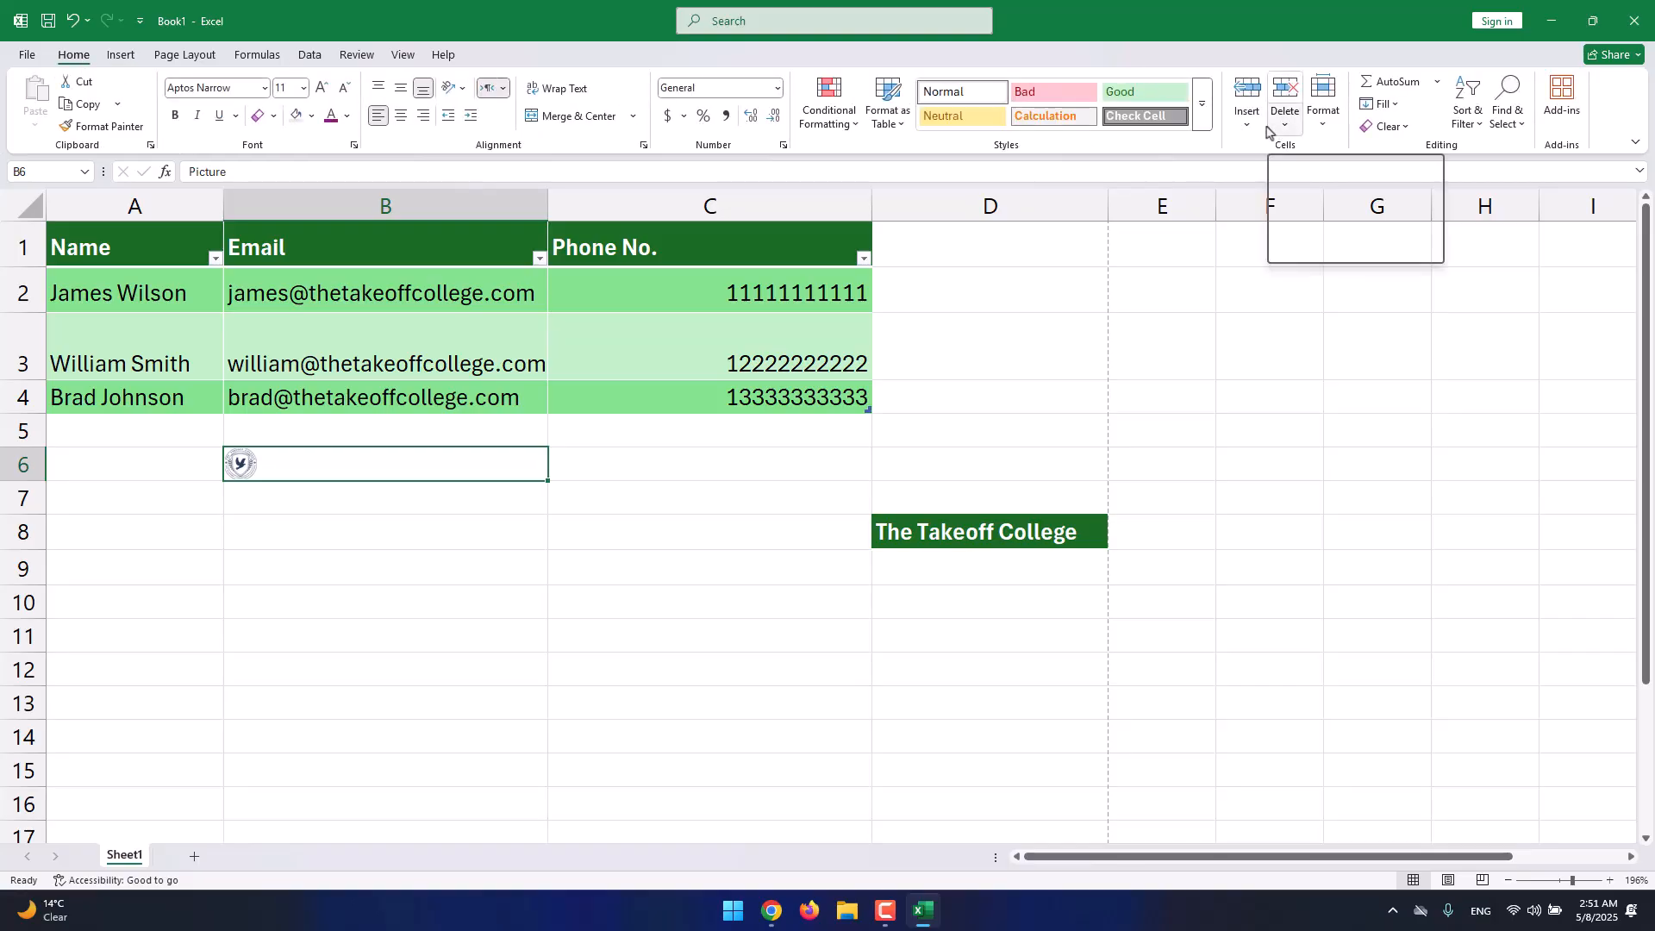
{"action": "left_click", "coordinate": [1327, 129]}
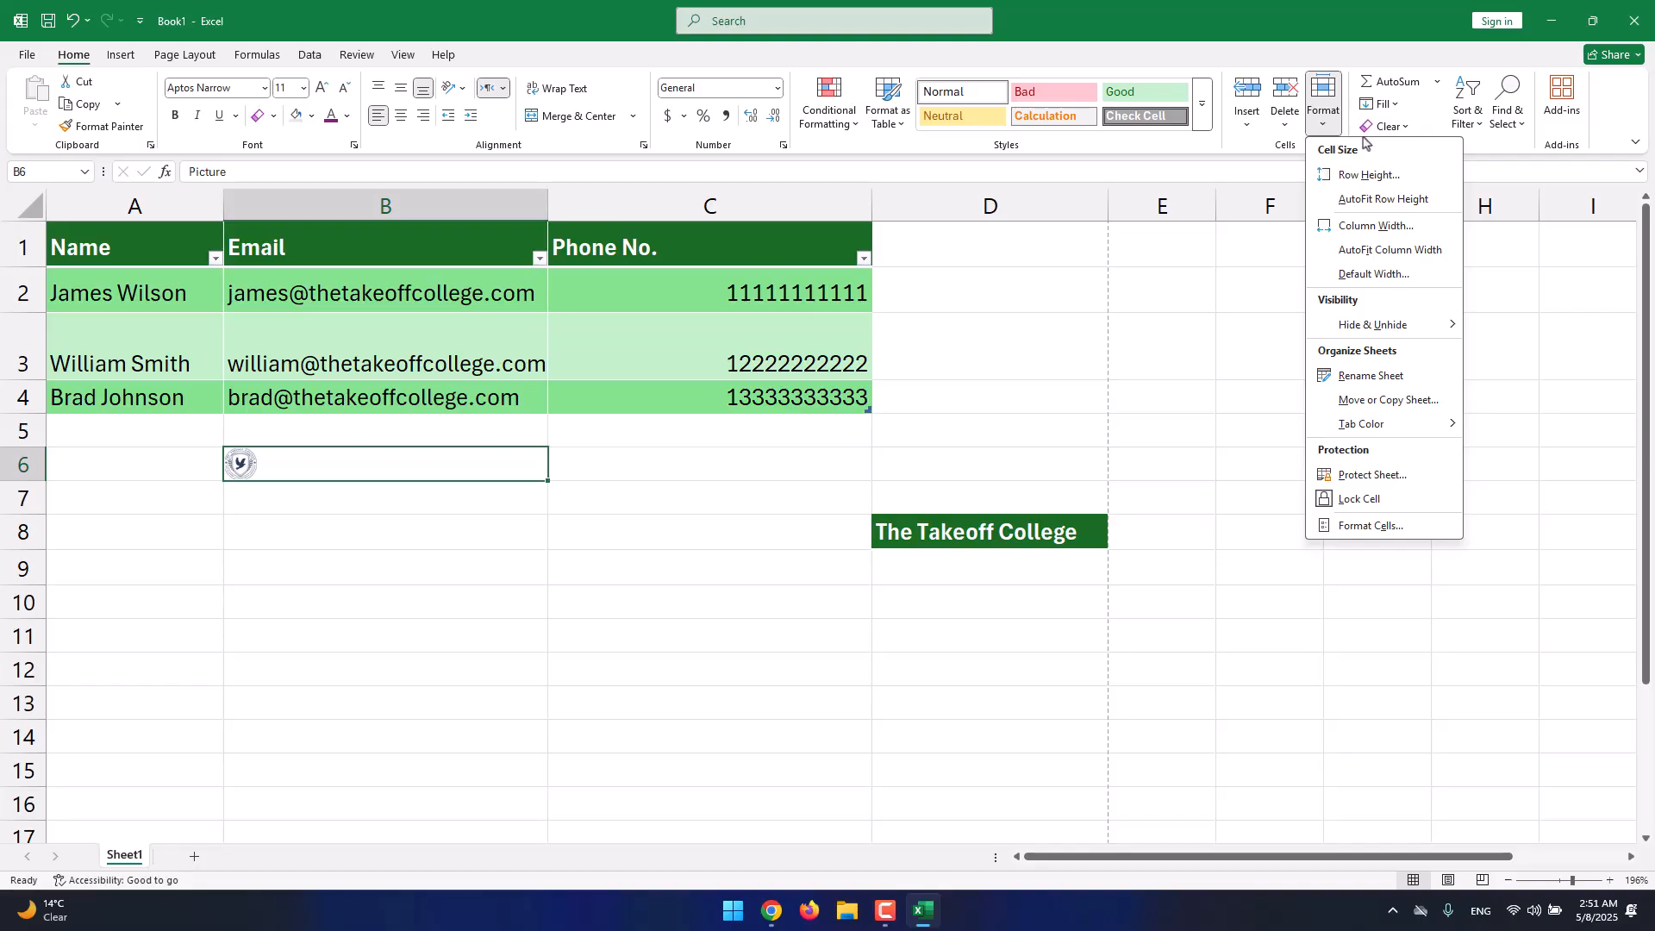
{"action": "left_click", "coordinate": [1383, 178]}
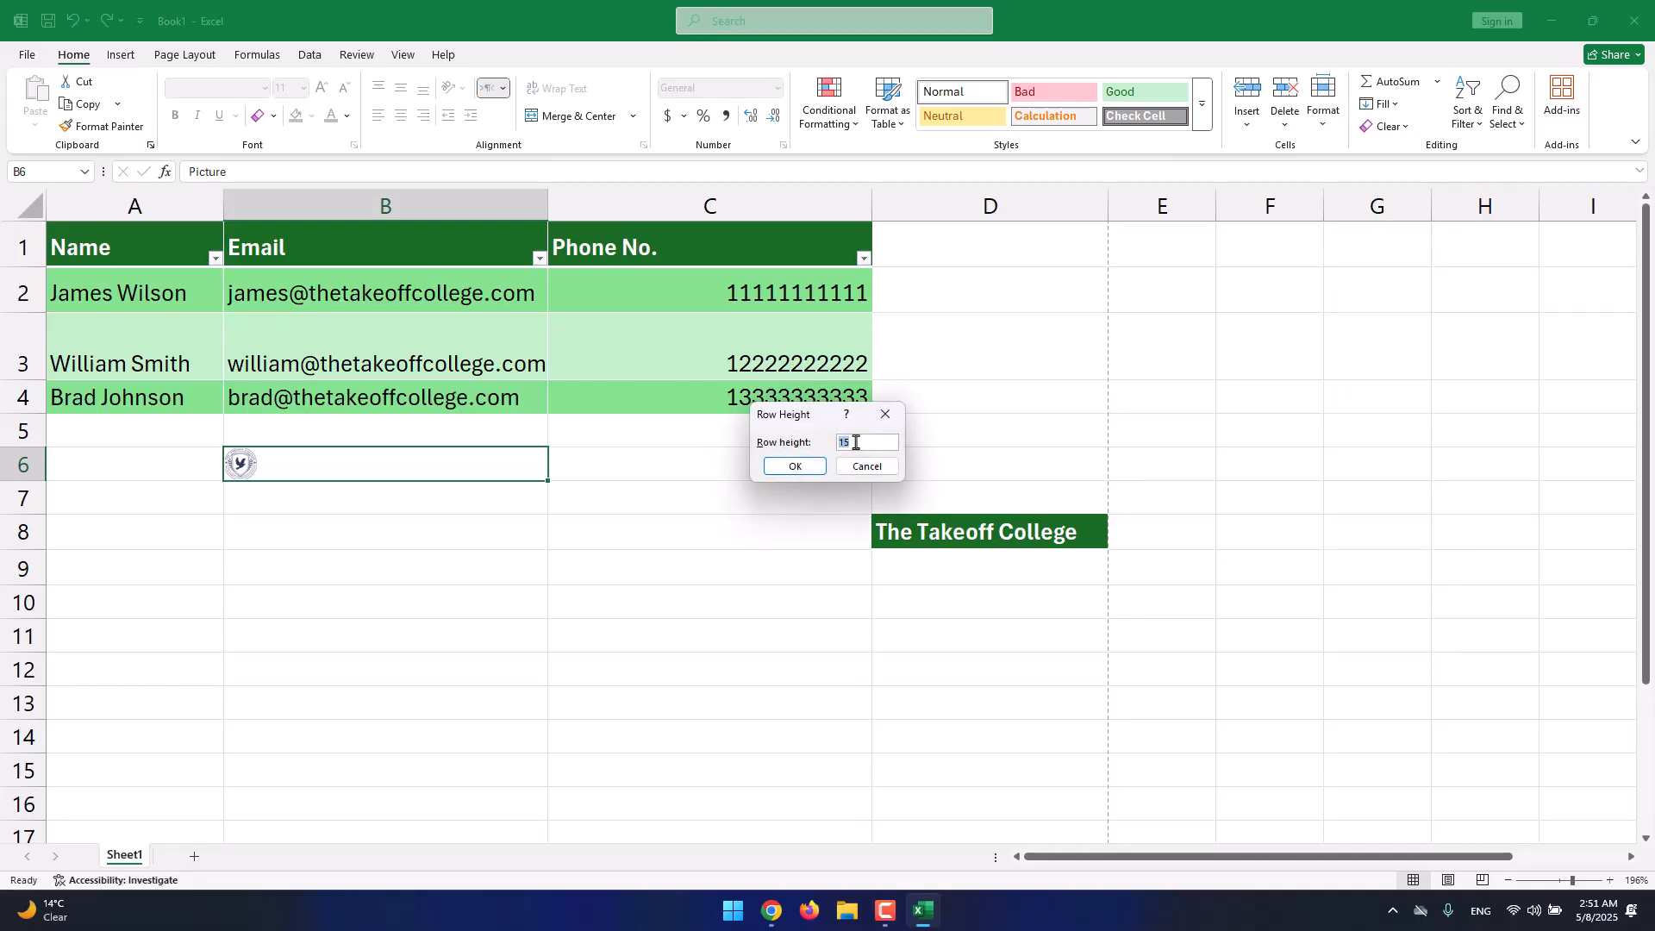
{"action": "left_click", "coordinate": [795, 467]}
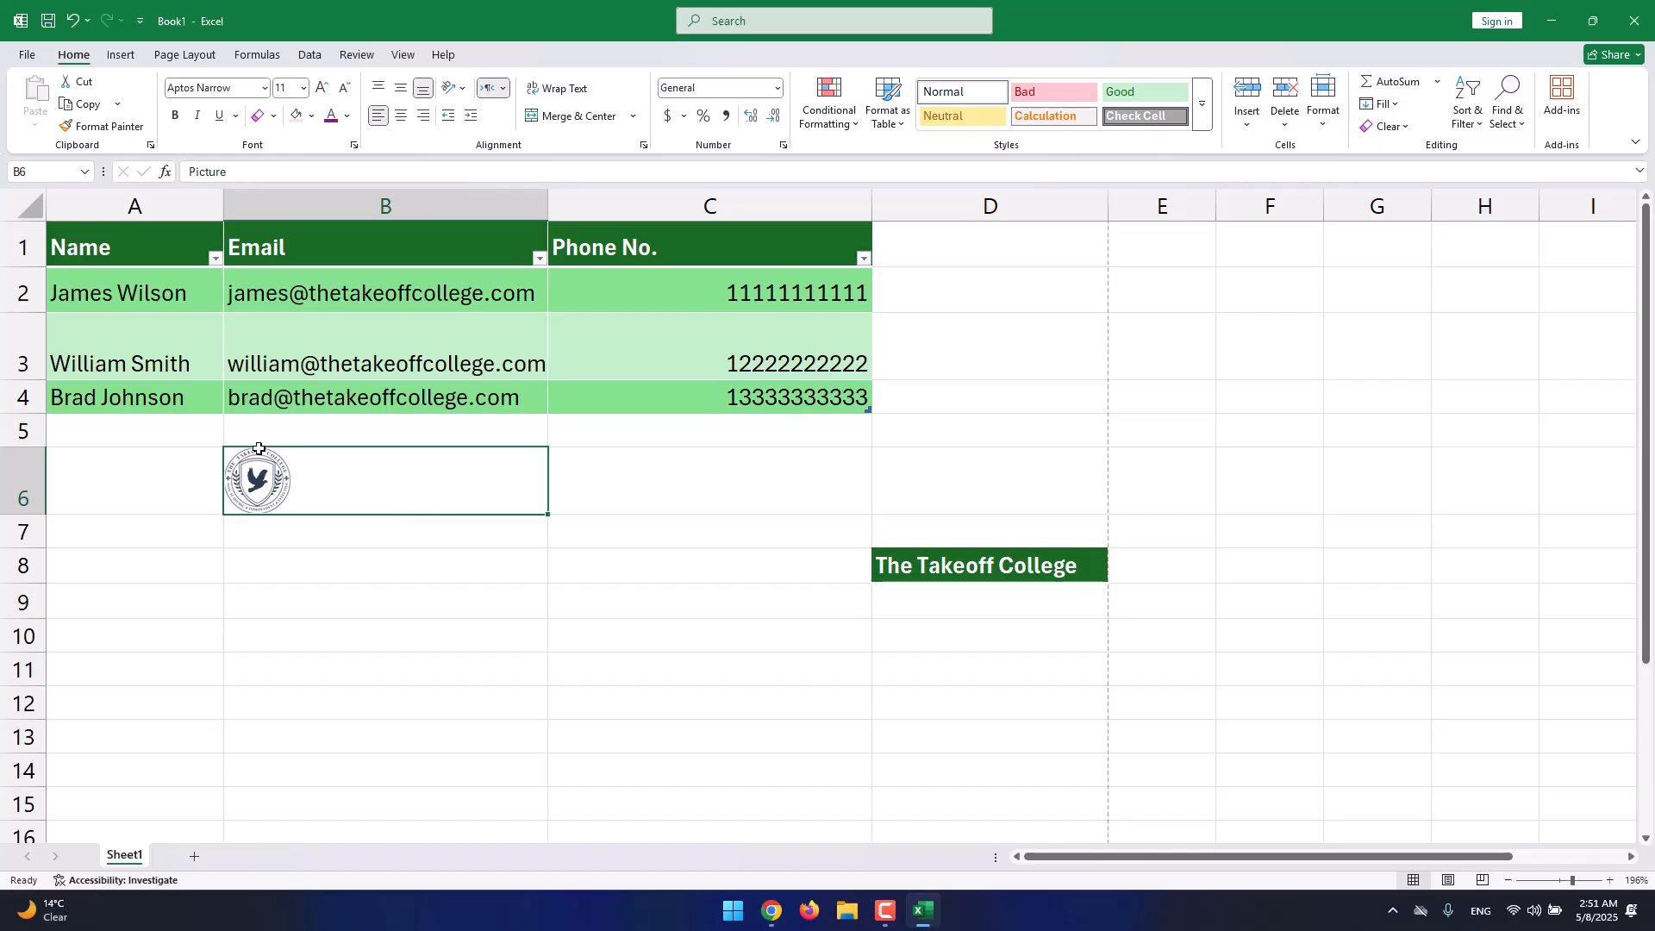
{"action": "left_click", "coordinate": [131, 63]}
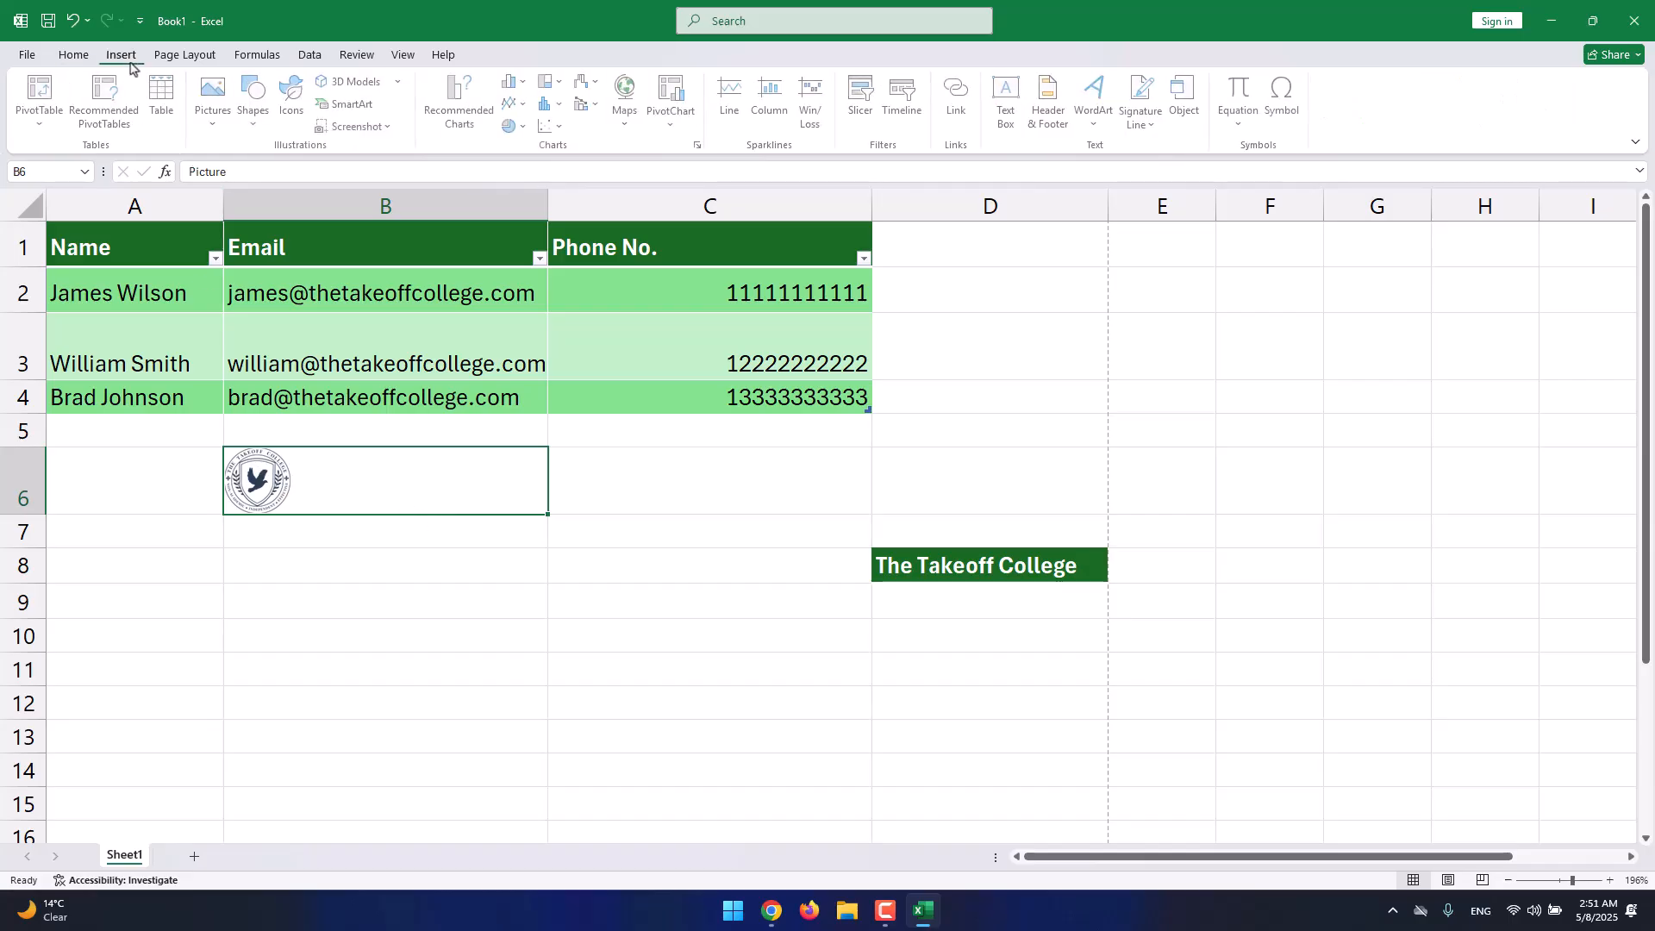
Insert logo.png from this device as a picture placed over the cells.
{"action": "left_click", "coordinate": [214, 123]}
{"action": "mouse_move", "coordinate": [259, 173]}
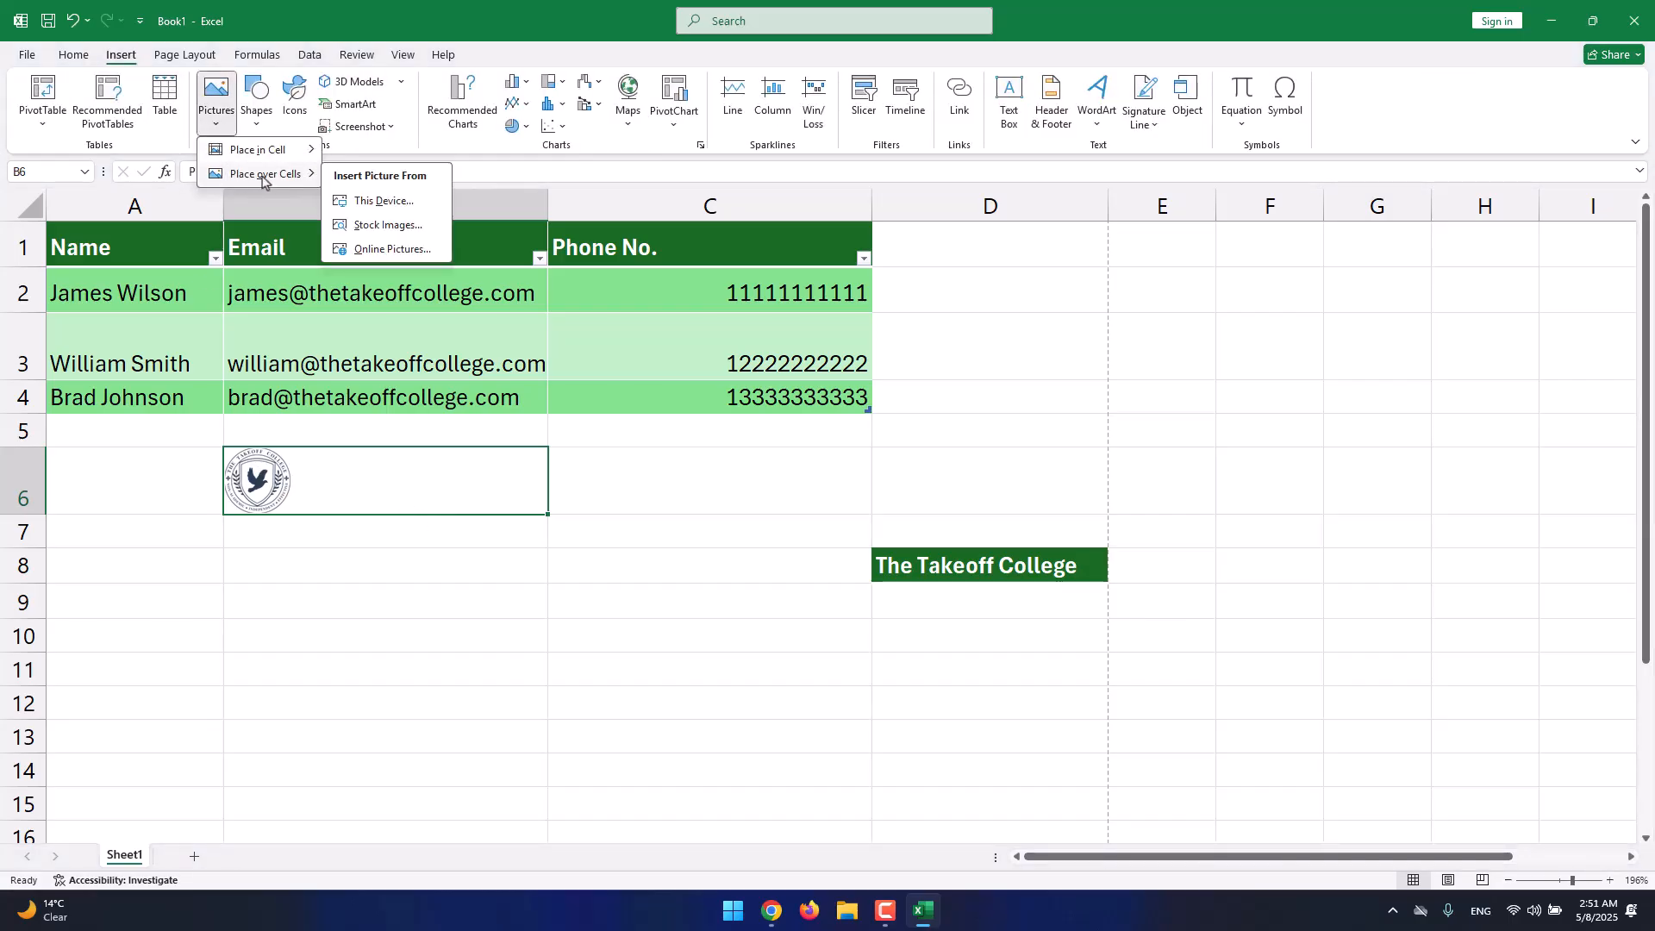
{"action": "left_click", "coordinate": [379, 200]}
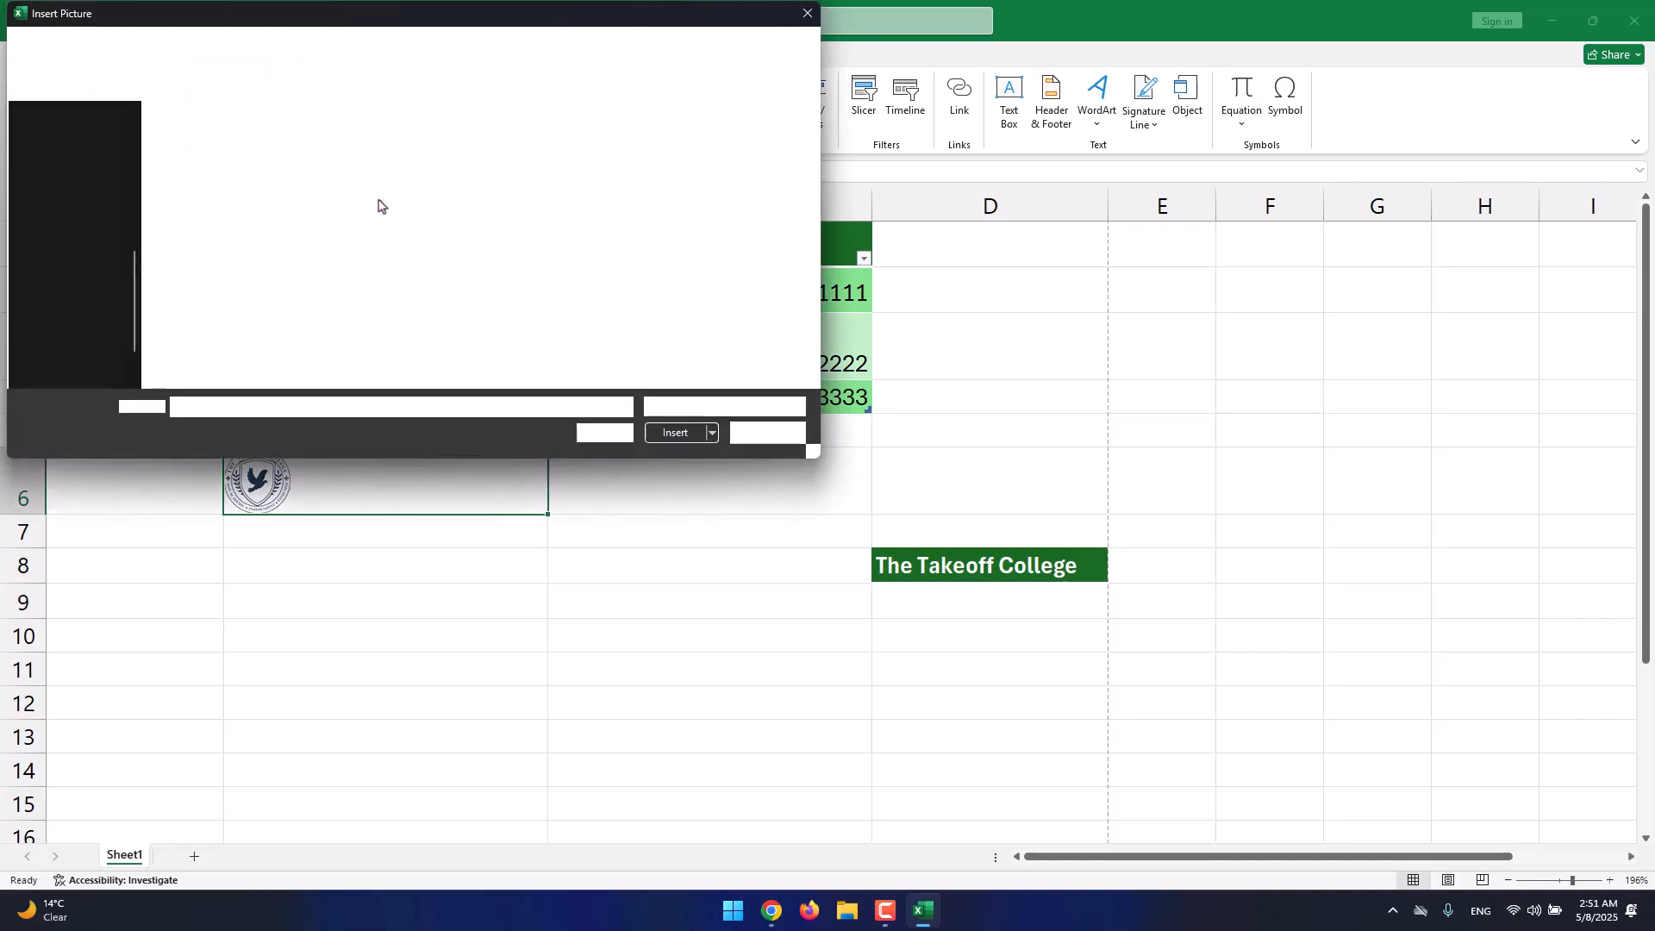
{"action": "double_click", "coordinate": [495, 171]}
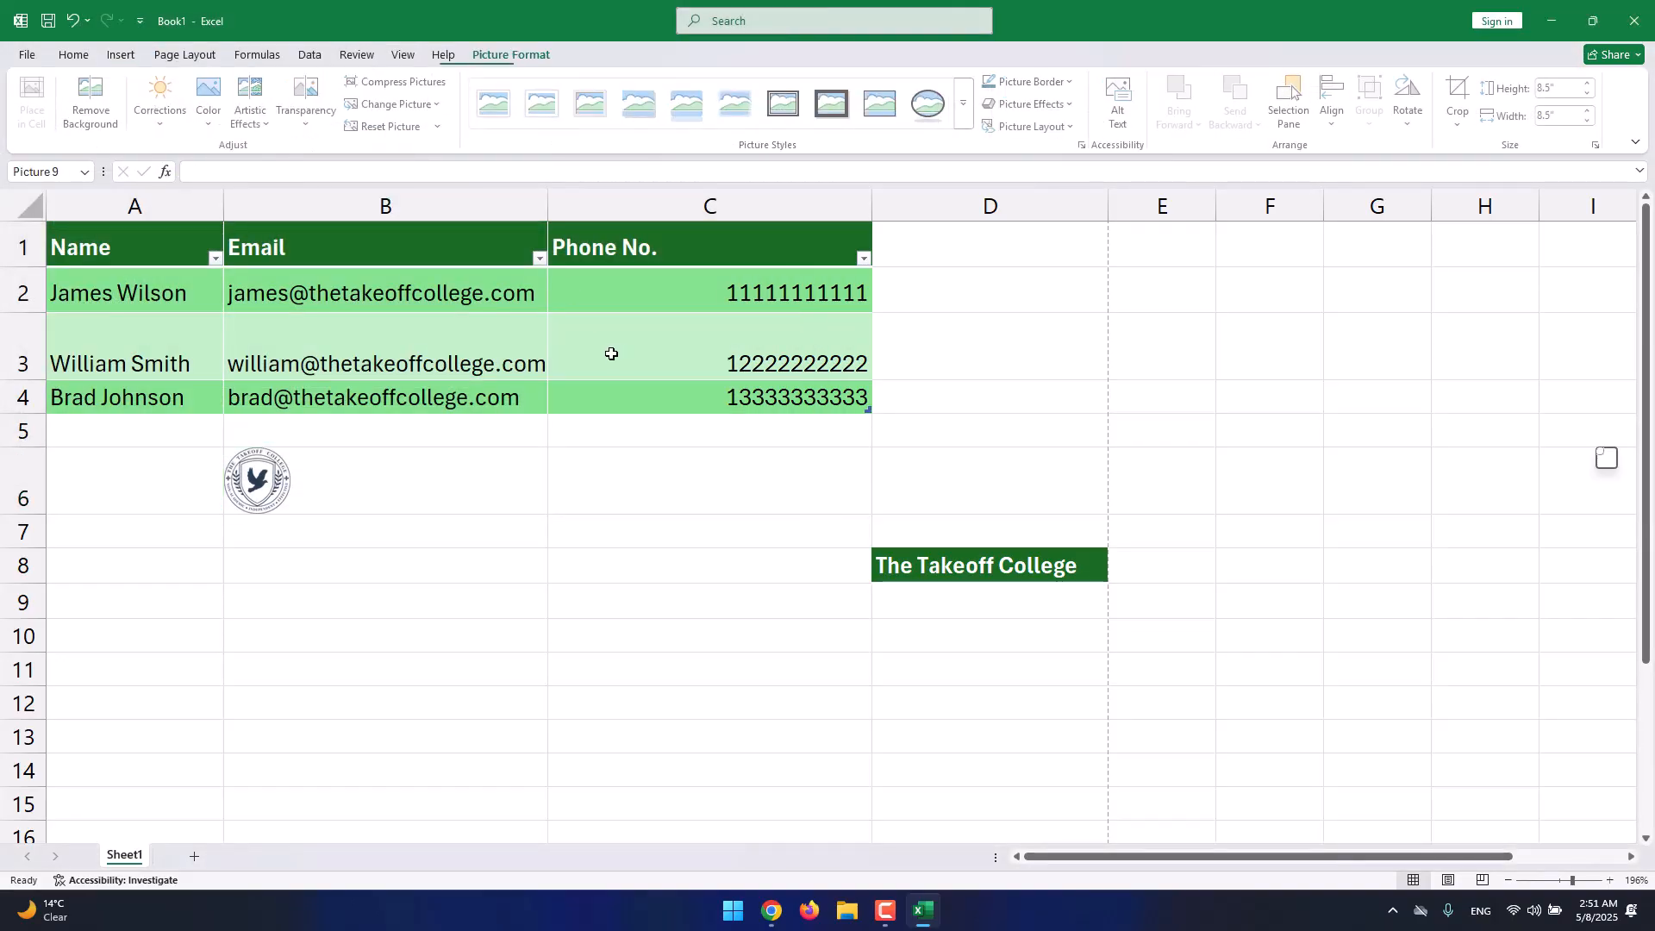
Resize the logo to 1.95 inches square and position it below the table over rows 6–14.
{"action": "left_click_drag", "start_coordinate": [1257, 578], "coordinate": [1158, 469]}
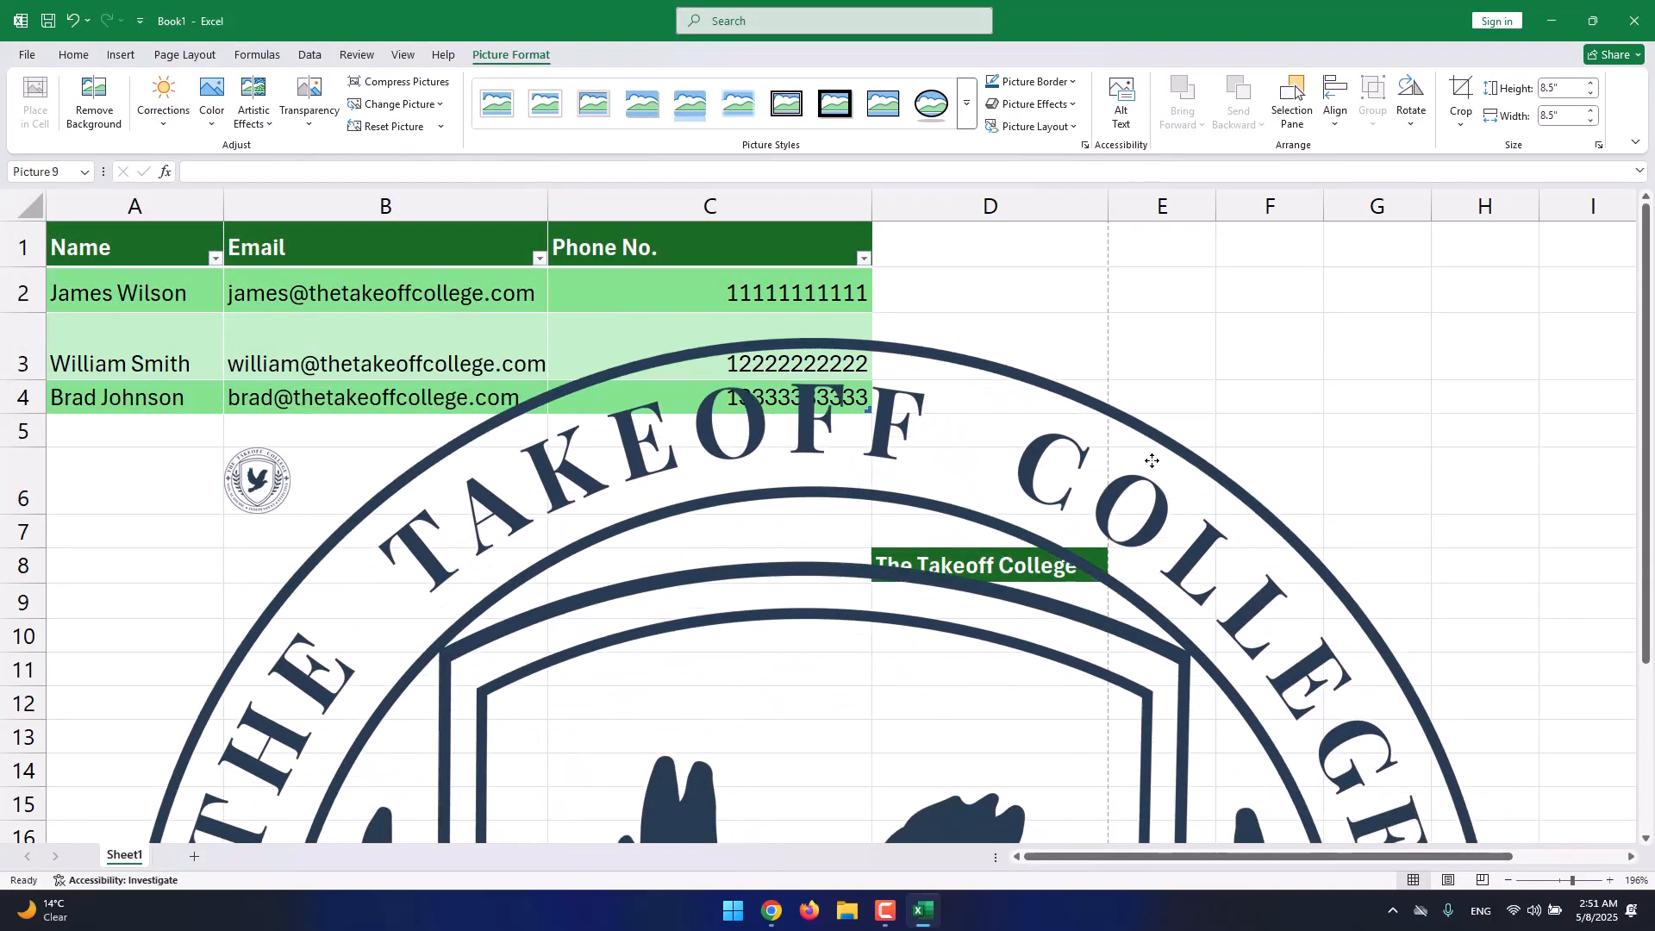
{"action": "left_click_drag", "start_coordinate": [1502, 337], "coordinate": [776, 362]}
{"action": "left_click_drag", "start_coordinate": [1266, 309], "coordinate": [638, 706]}
{"action": "left_click_drag", "start_coordinate": [608, 739], "coordinate": [660, 560]}
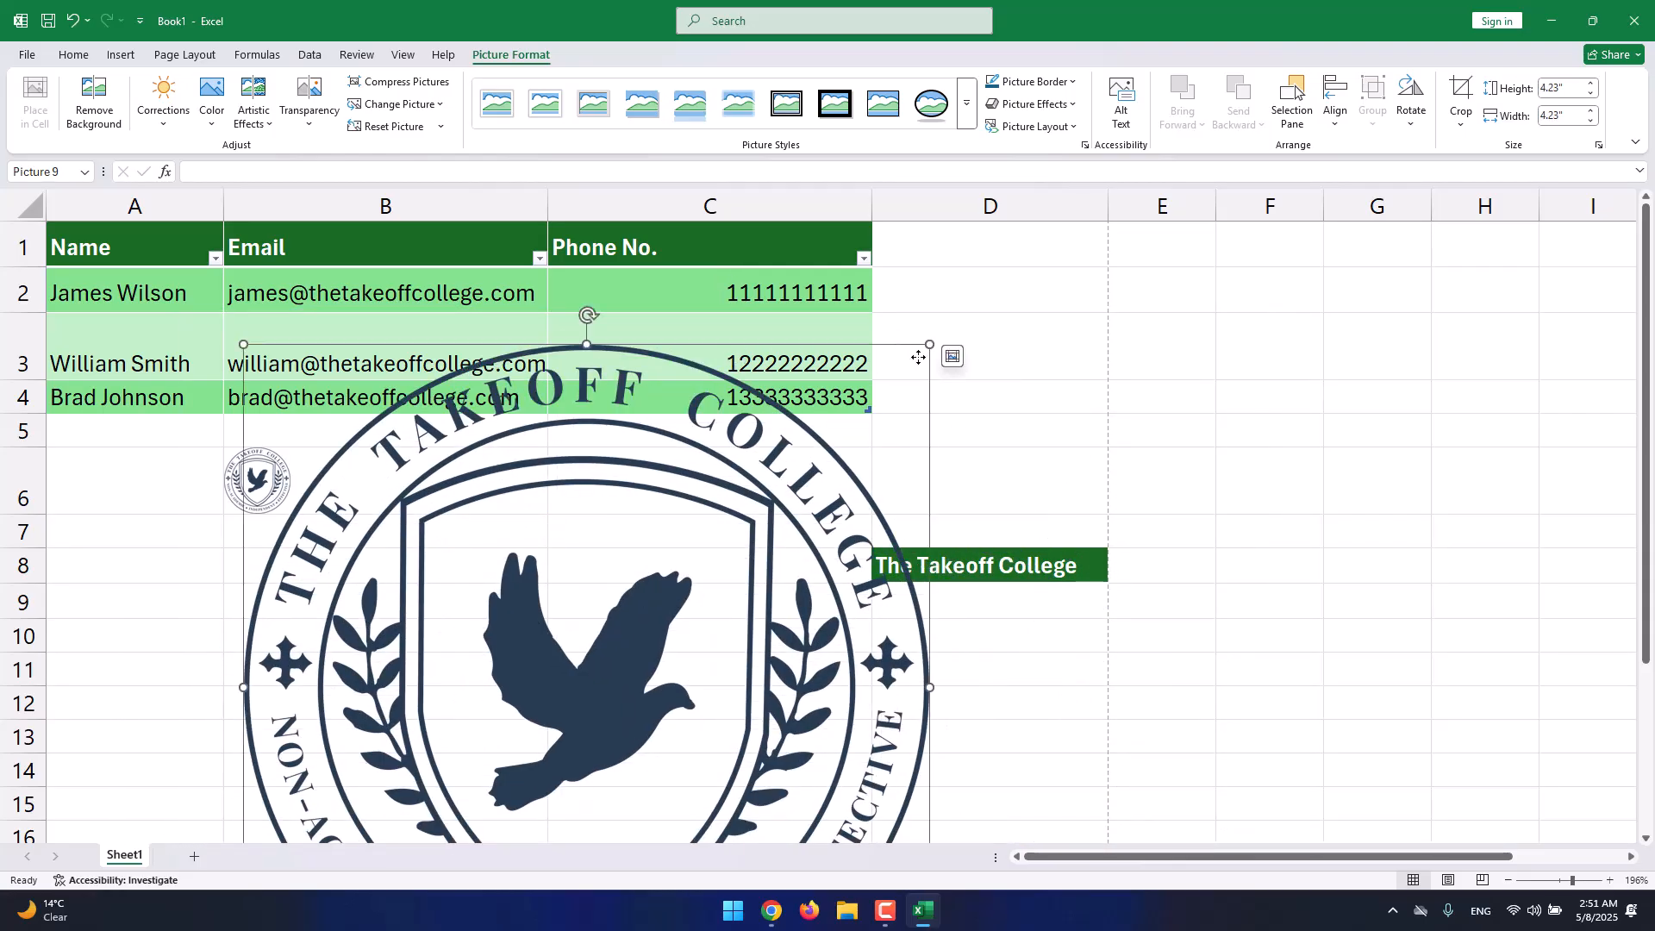
{"action": "left_click_drag", "start_coordinate": [931, 345], "coordinate": [554, 702]}
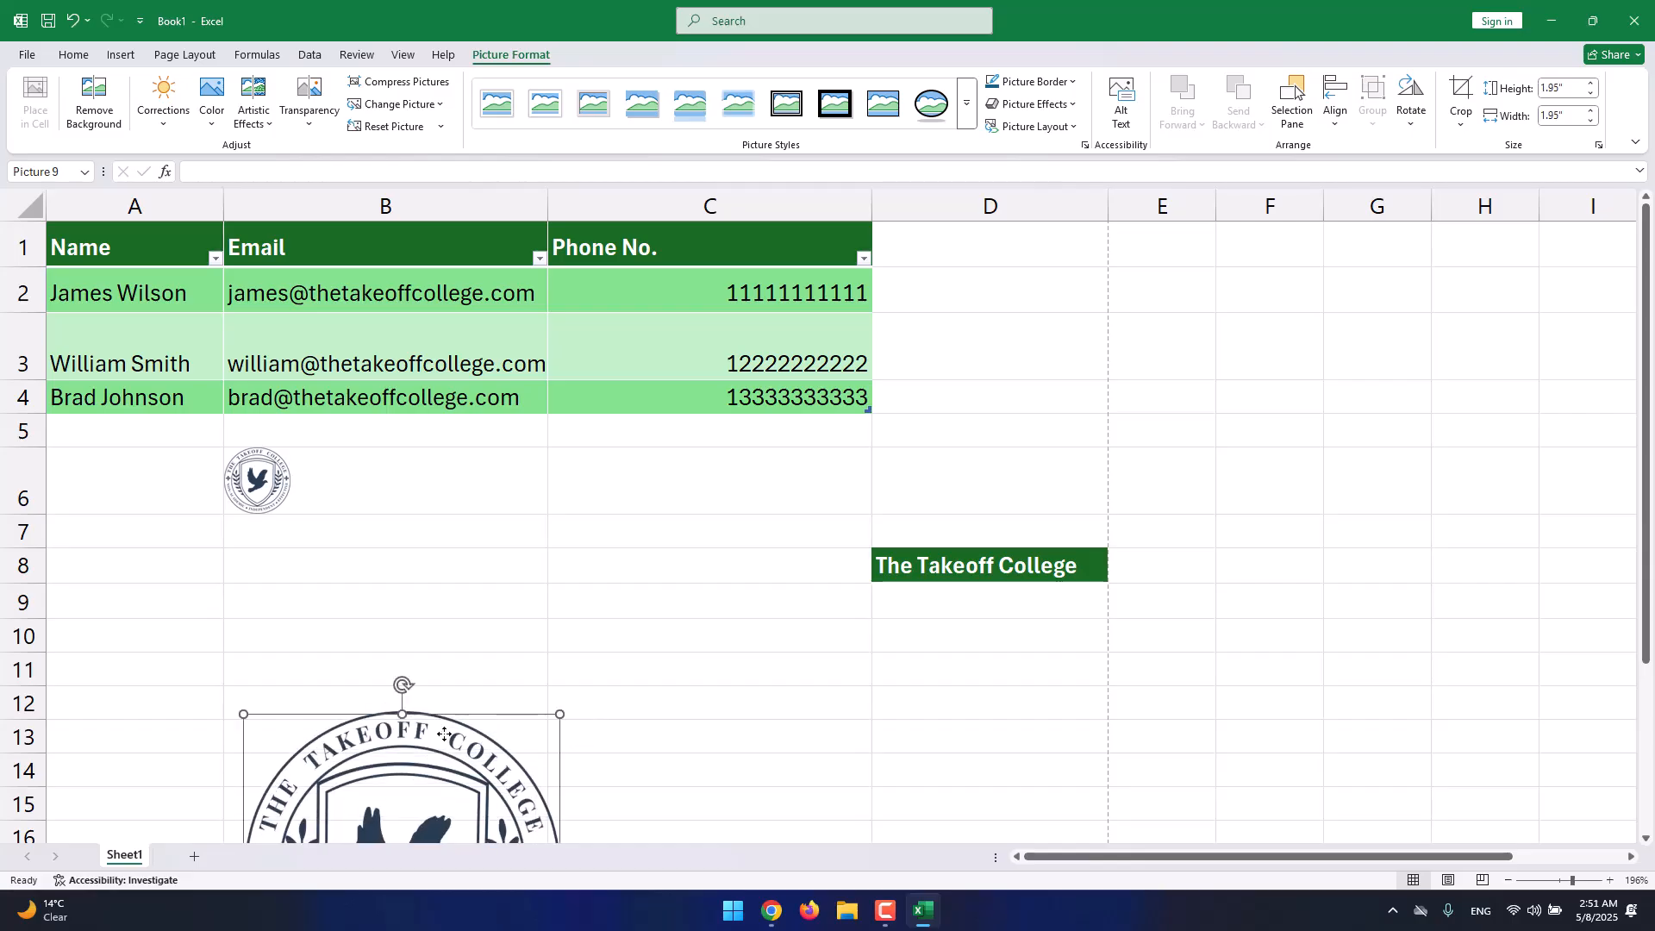
{"action": "left_click_drag", "start_coordinate": [432, 745], "coordinate": [565, 499]}
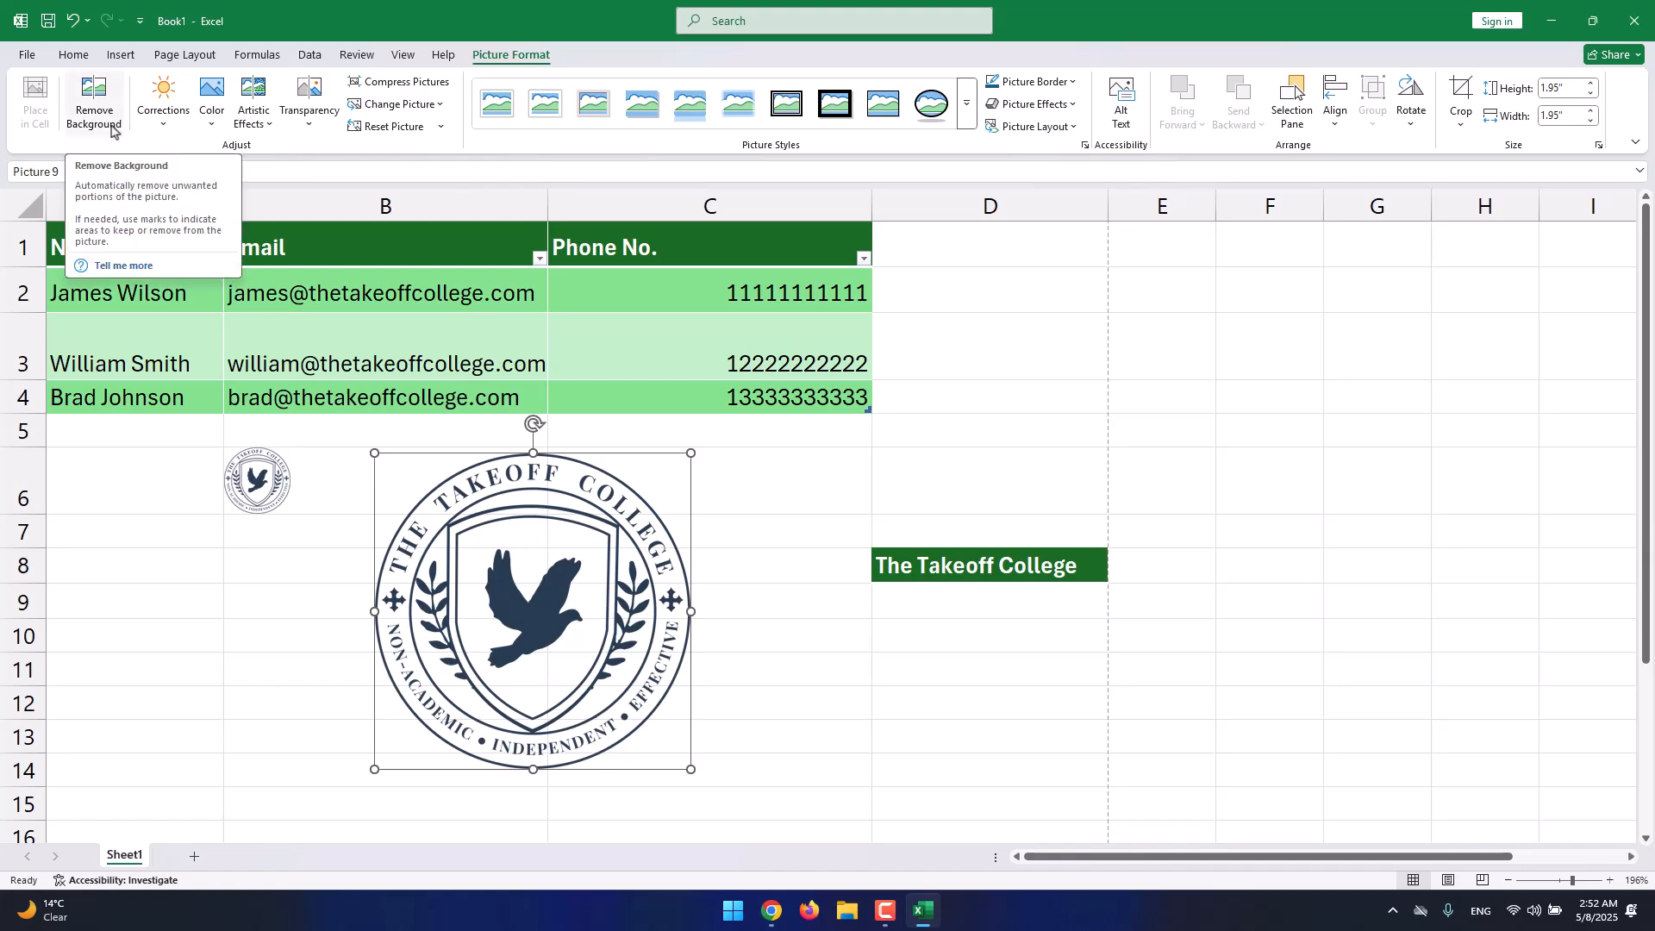
Recolour the large logo dark green.
{"action": "left_click", "coordinate": [165, 125]}
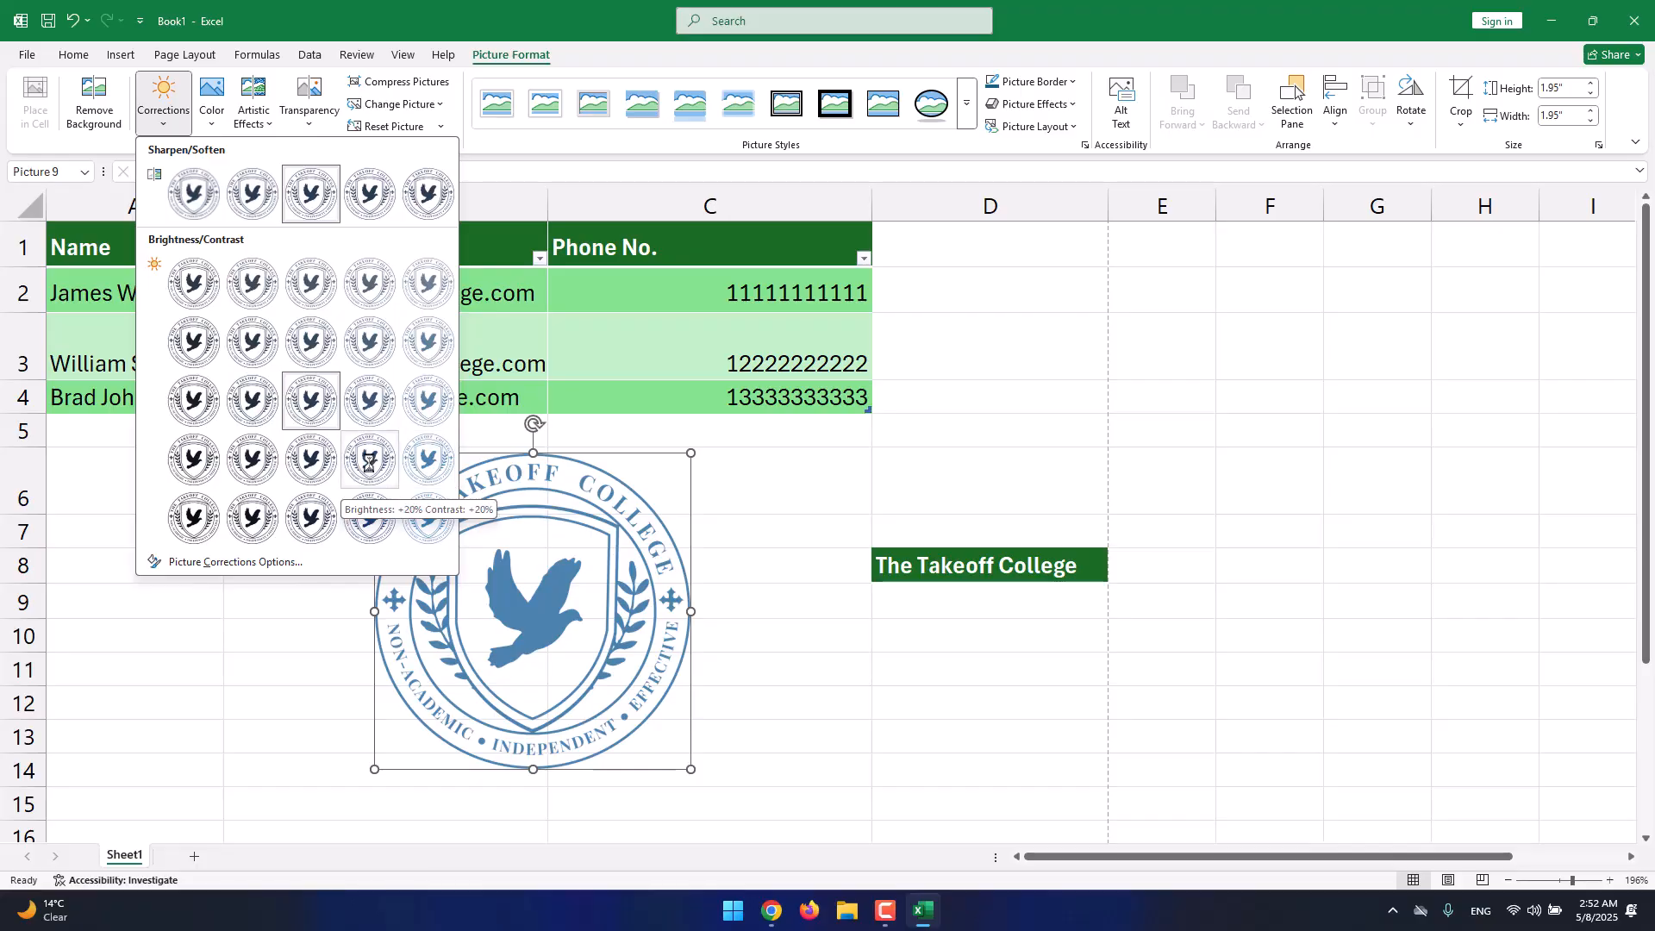
{"action": "left_click", "coordinate": [212, 119]}
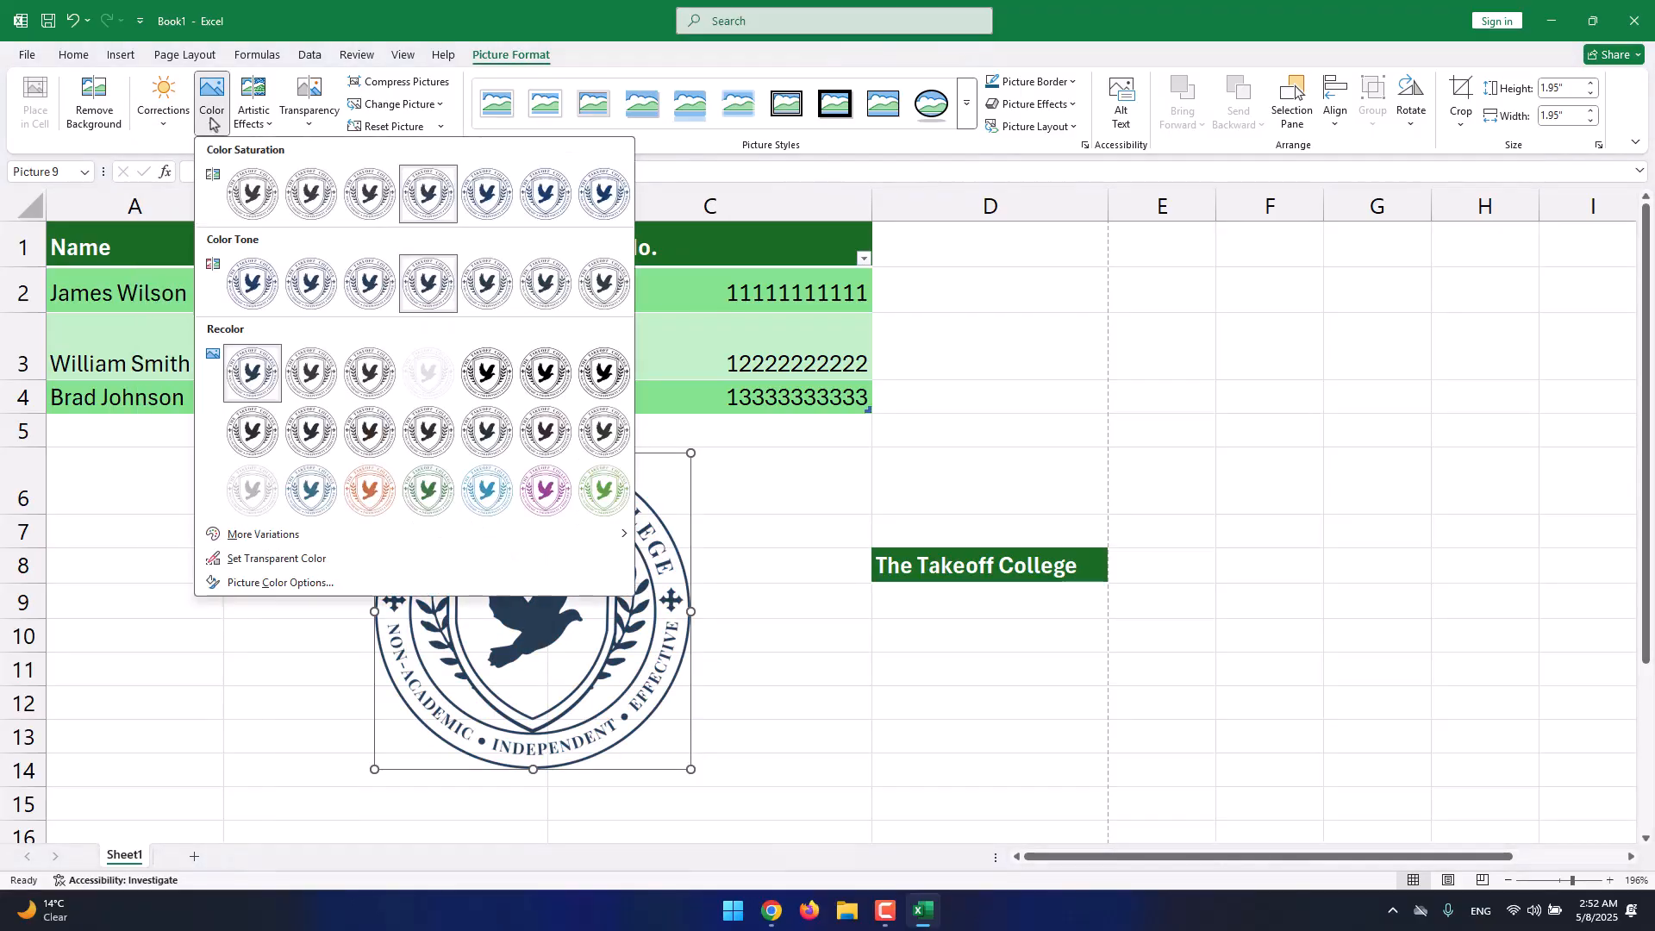
{"action": "left_click", "coordinate": [416, 490]}
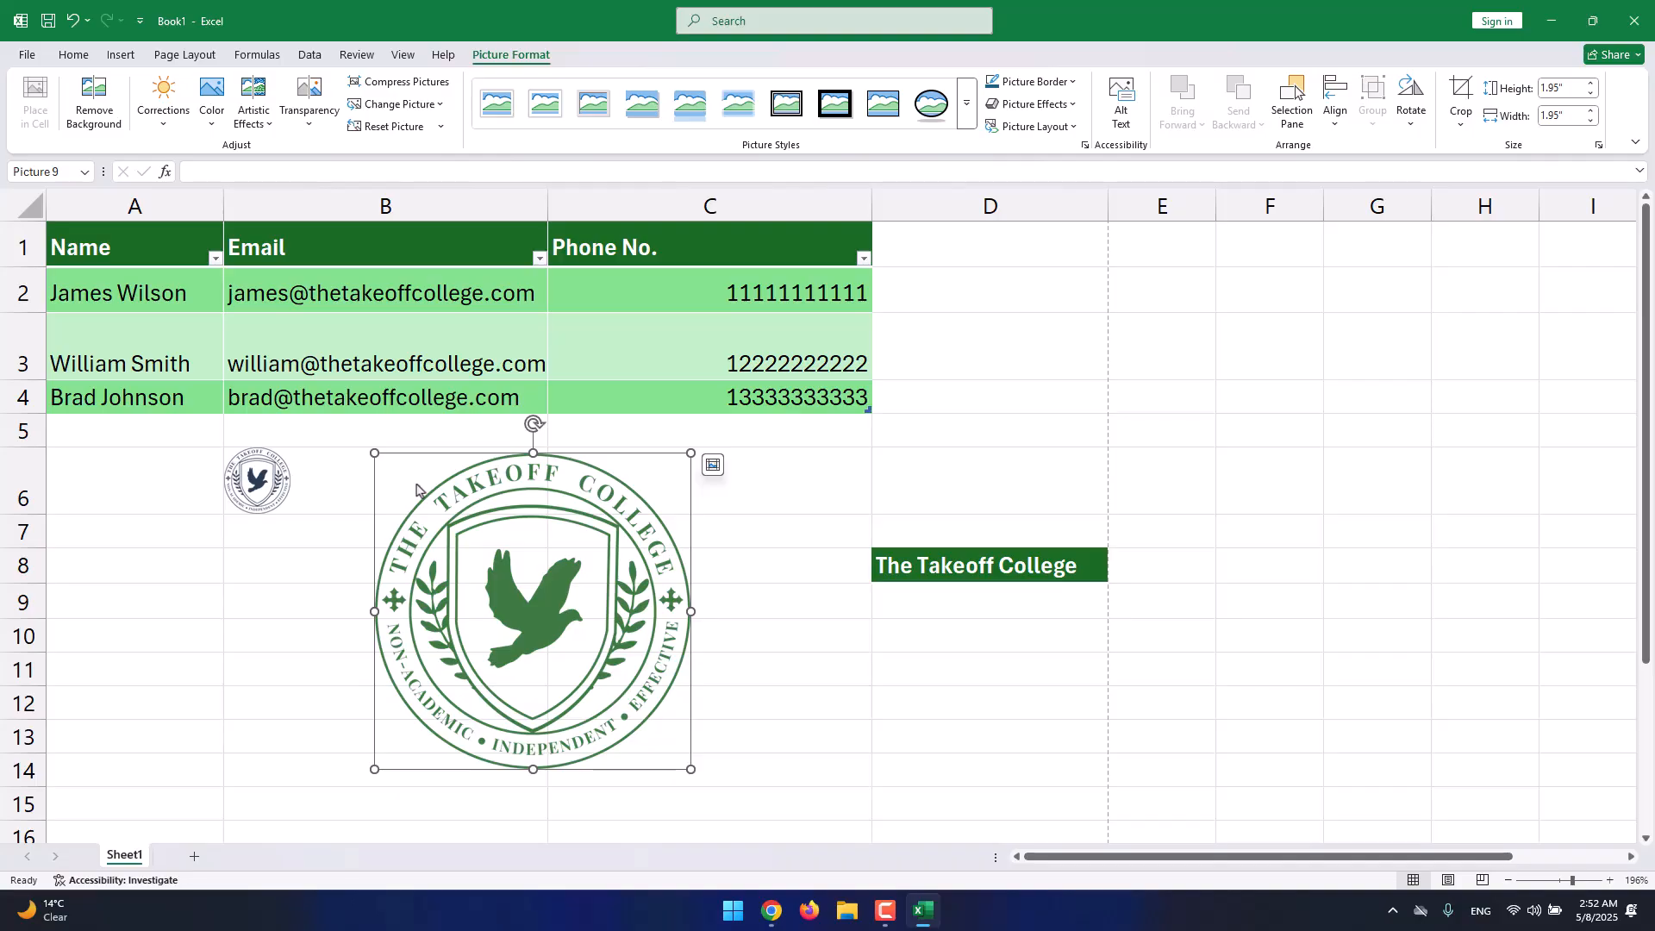
Try a semi-transparent logo, move it back below the table, then restore 0% transparency.
{"action": "left_click", "coordinate": [312, 121]}
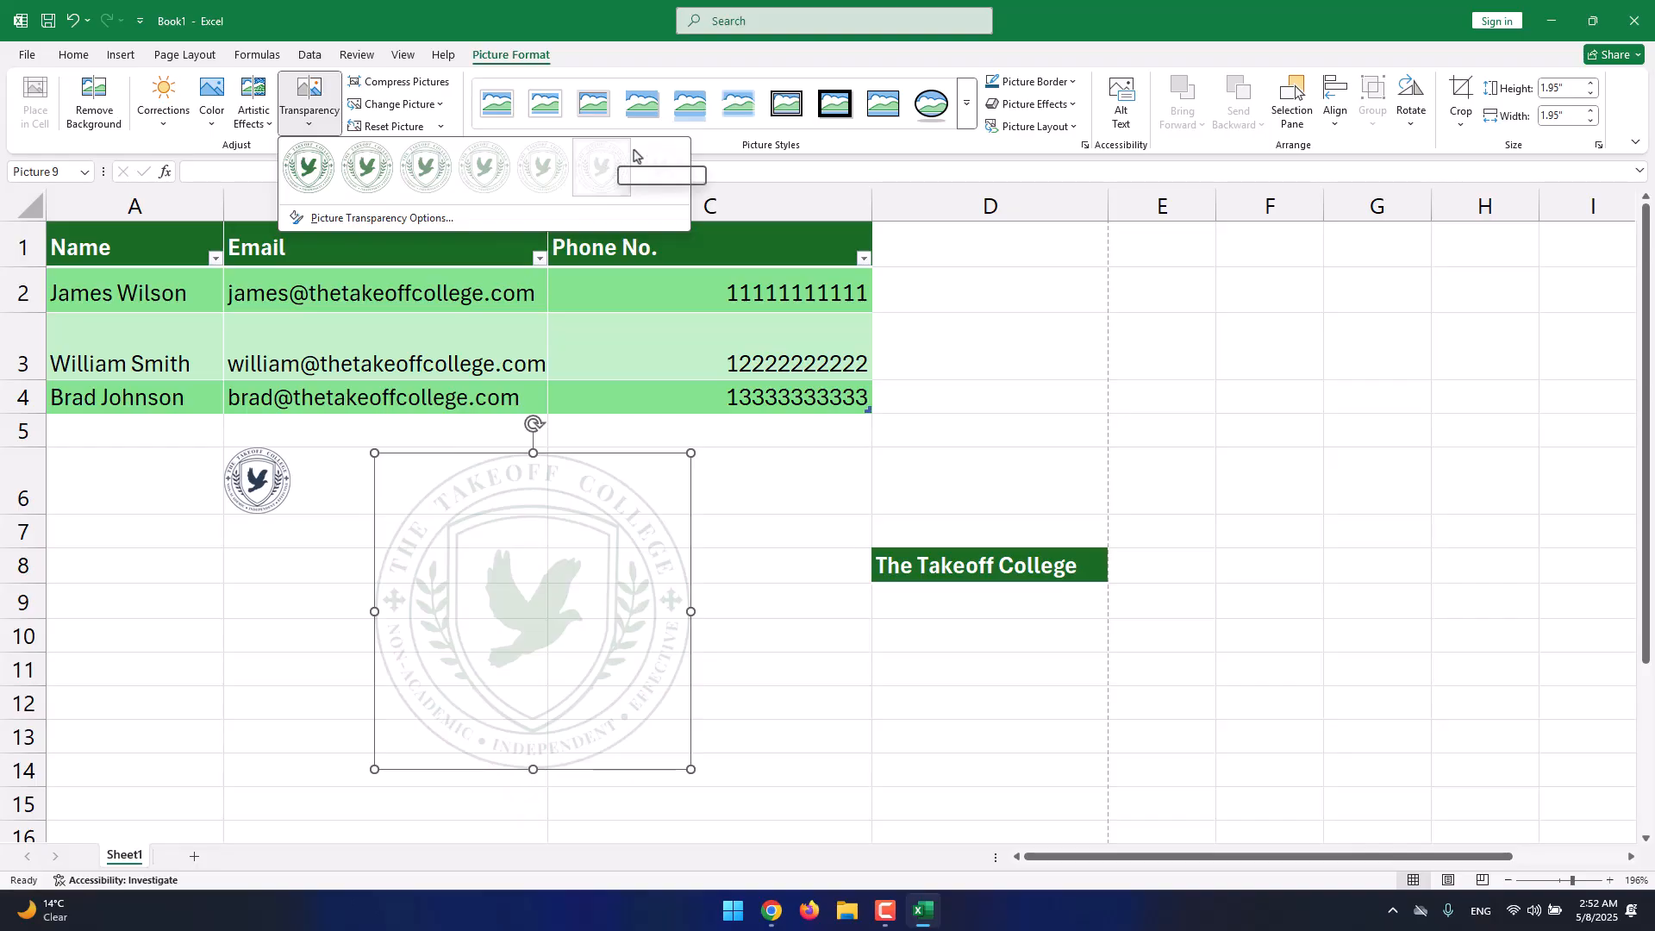
{"action": "left_click", "coordinate": [461, 164]}
{"action": "left_click_drag", "start_coordinate": [652, 547], "coordinate": [529, 349]}
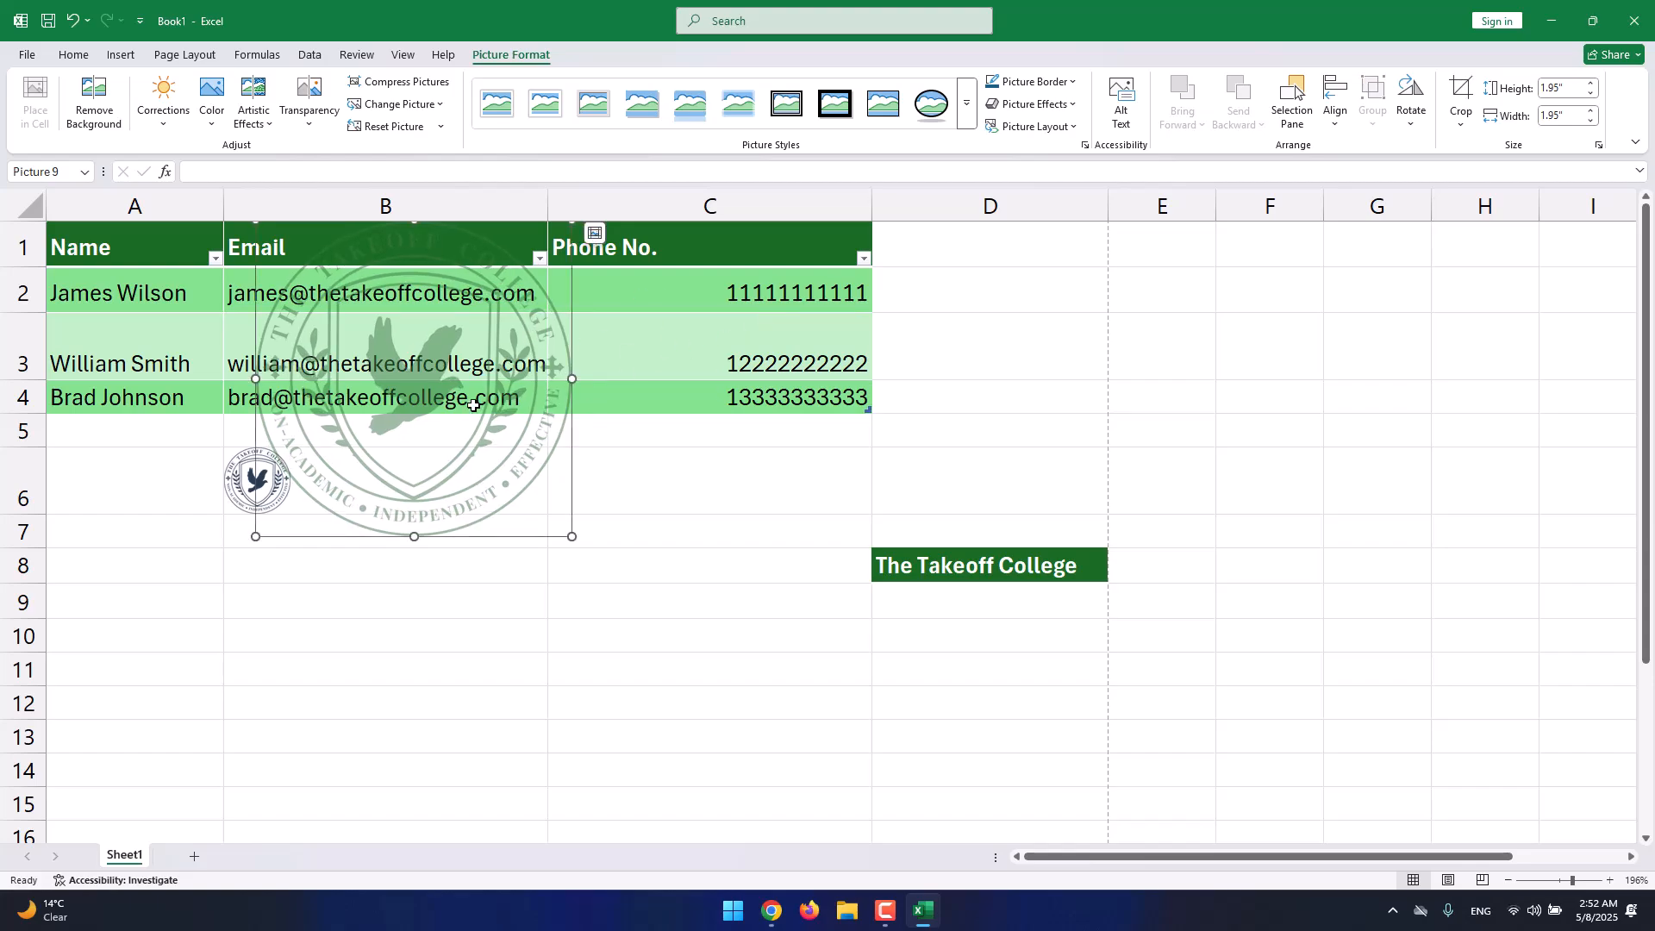
{"action": "left_click_drag", "start_coordinate": [568, 317], "coordinate": [664, 540]}
{"action": "left_click", "coordinate": [310, 110]}
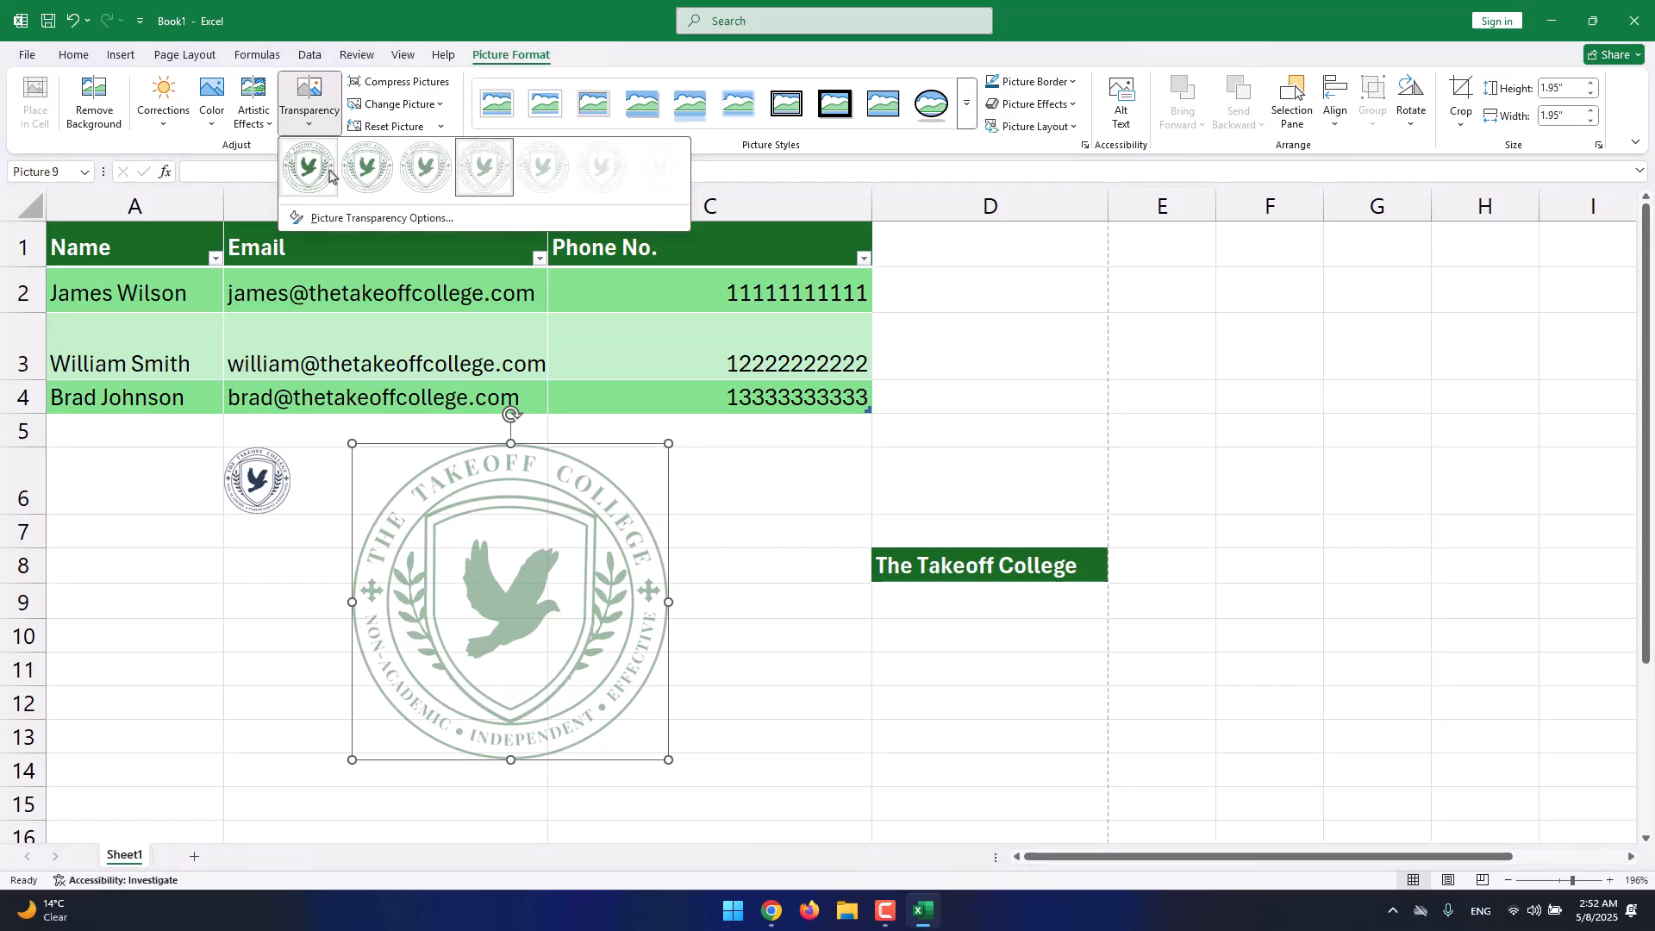
{"action": "left_click", "coordinate": [324, 179]}
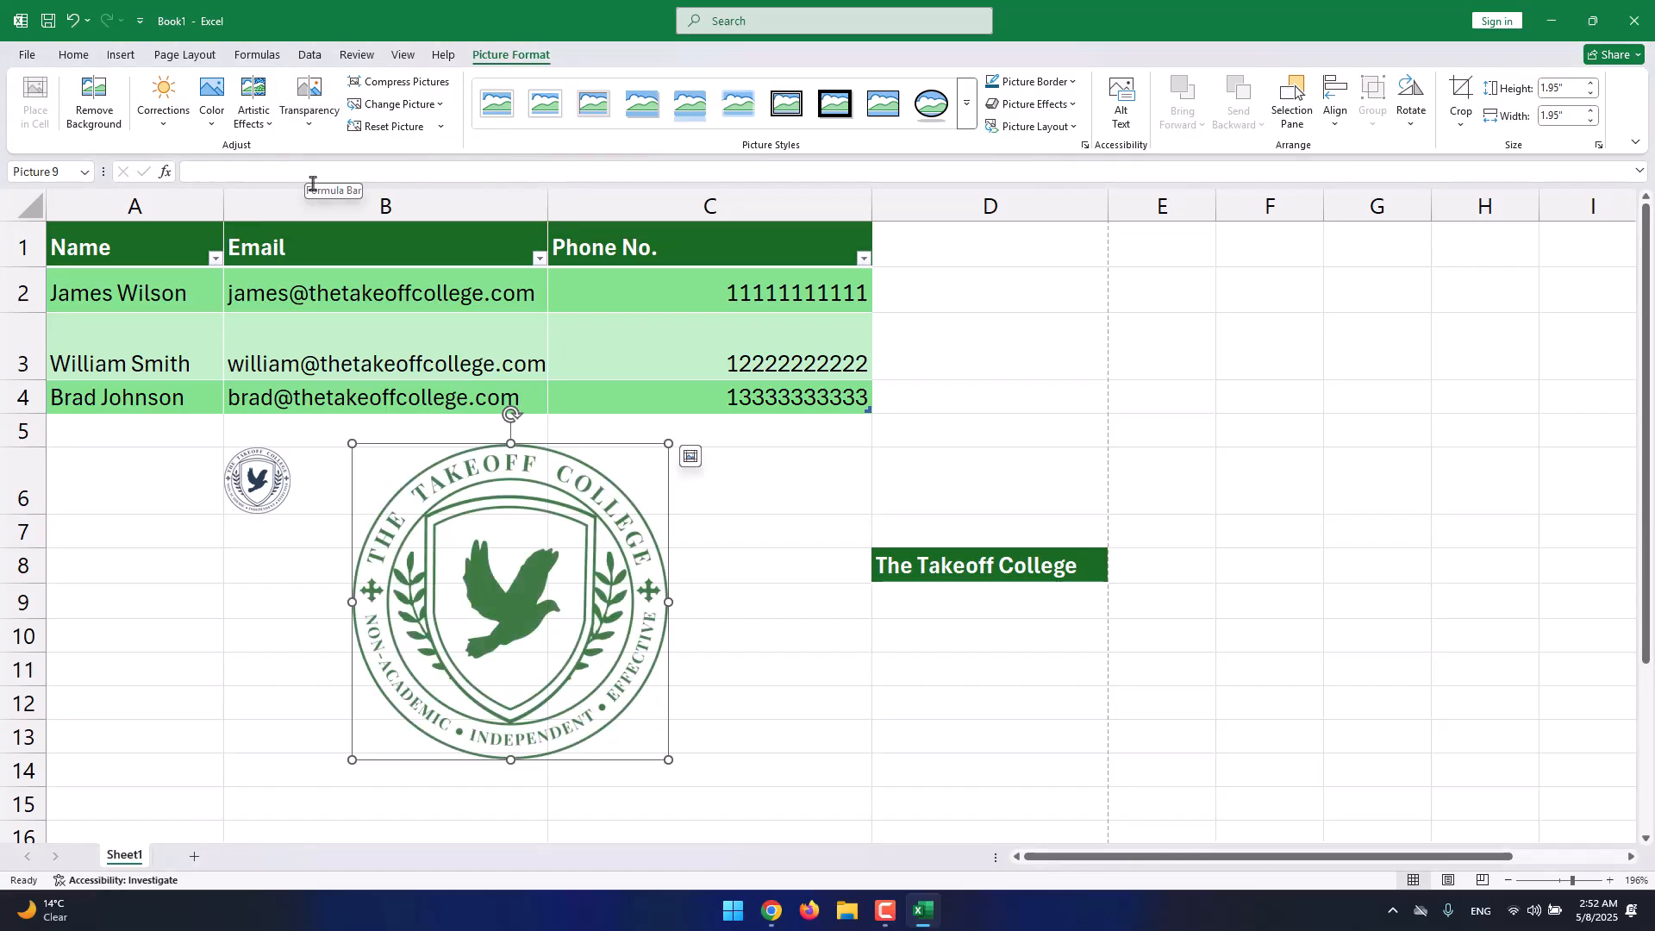
{"action": "left_click", "coordinate": [967, 104]}
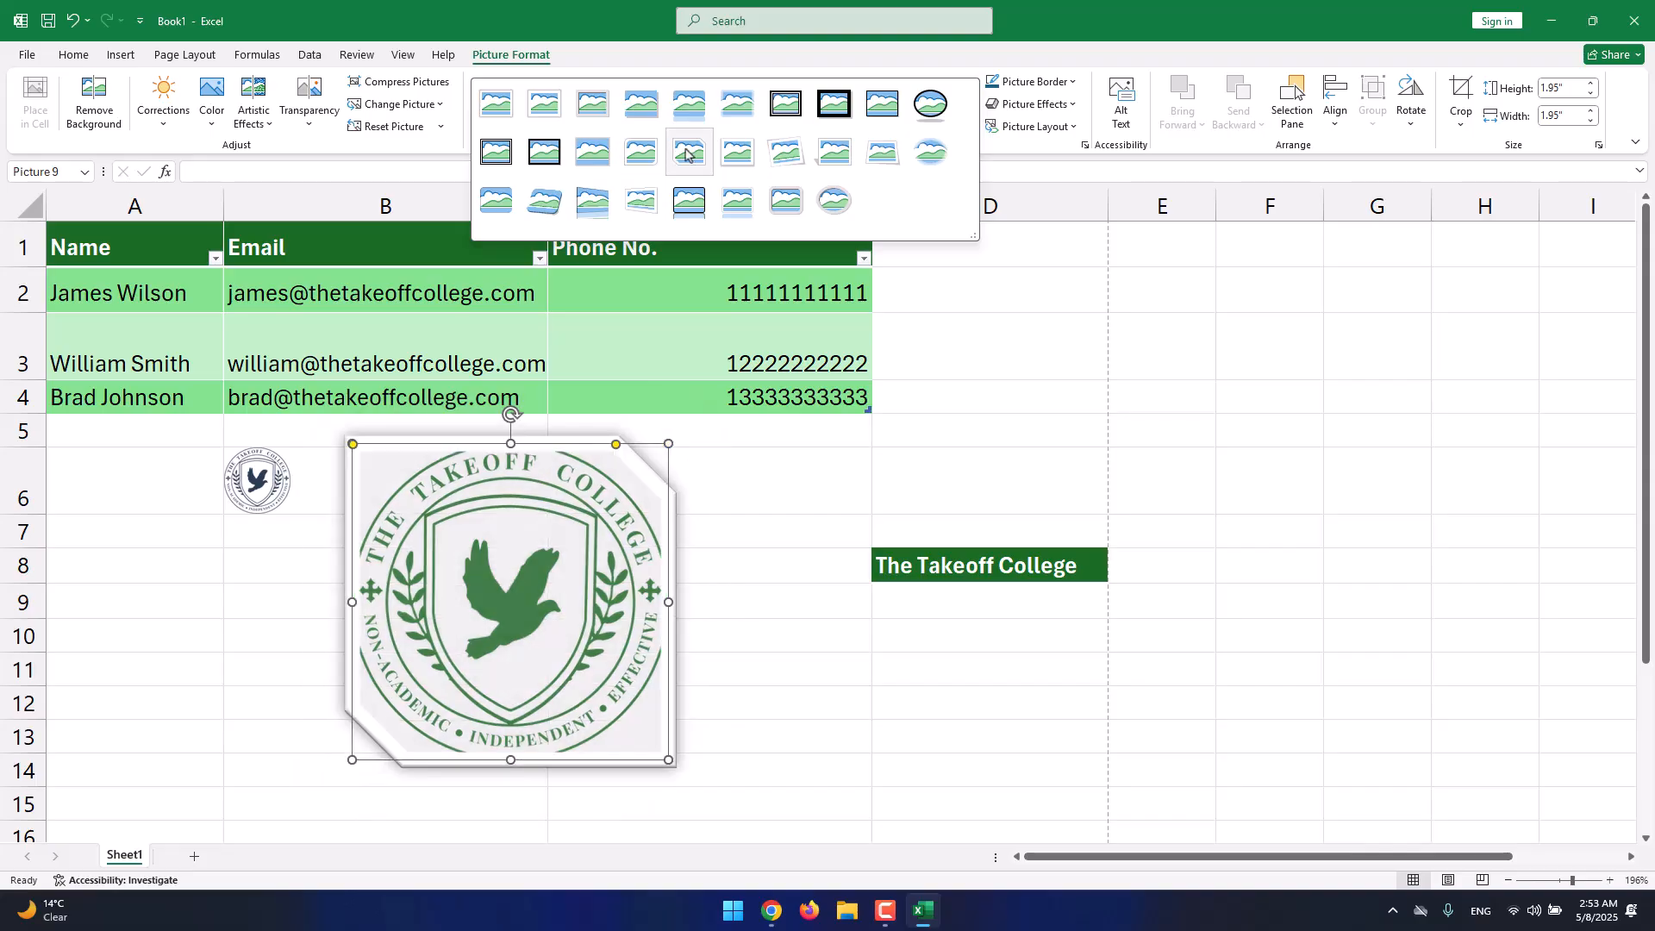
Preview picture styles, outline colours, effects and caption layouts for the logo without applying any.
{"action": "left_click", "coordinate": [1026, 86]}
{"action": "left_click", "coordinate": [1026, 85]}
{"action": "left_click", "coordinate": [1025, 83]}
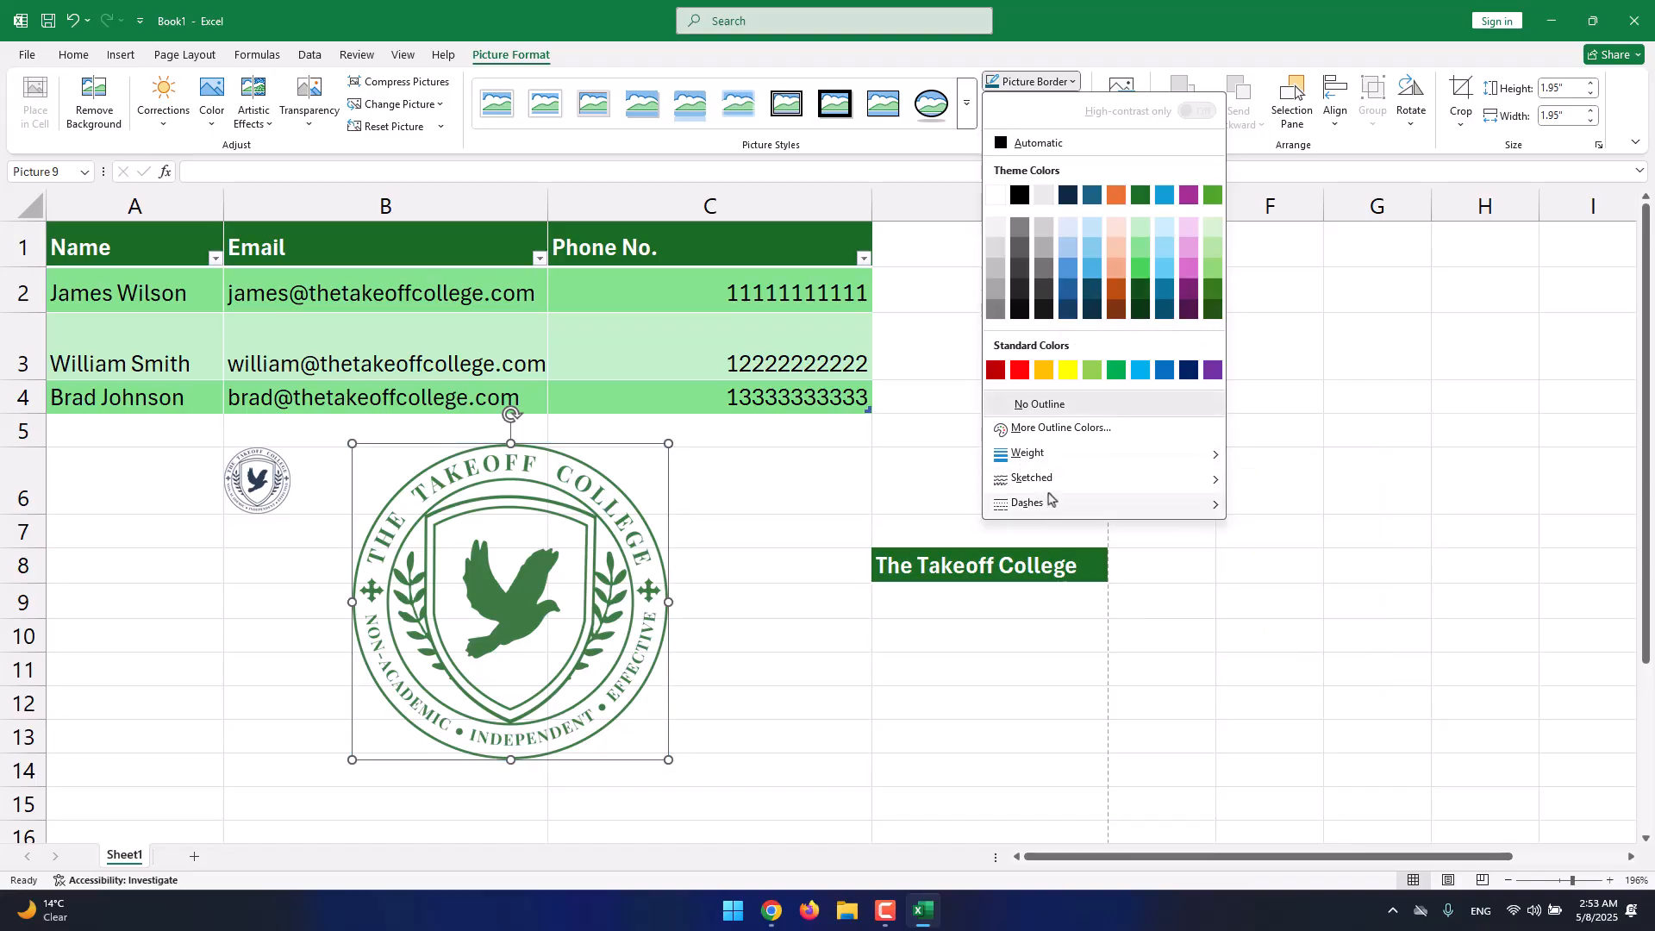
{"action": "left_click", "coordinate": [1100, 74]}
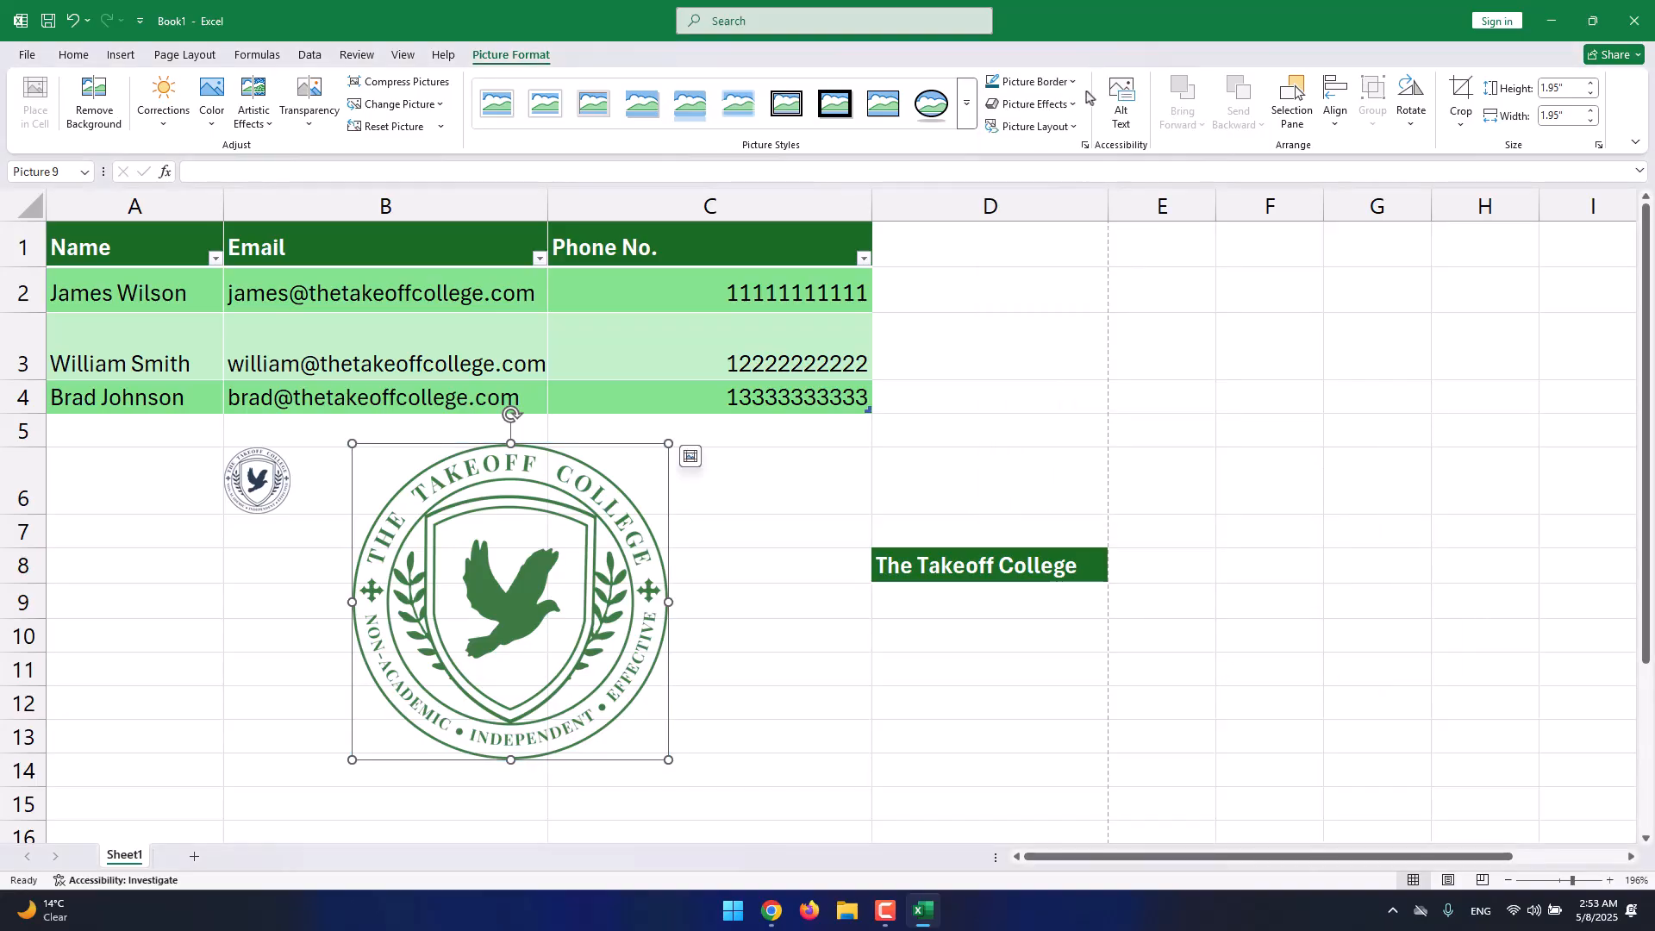
{"action": "left_click", "coordinate": [1051, 105]}
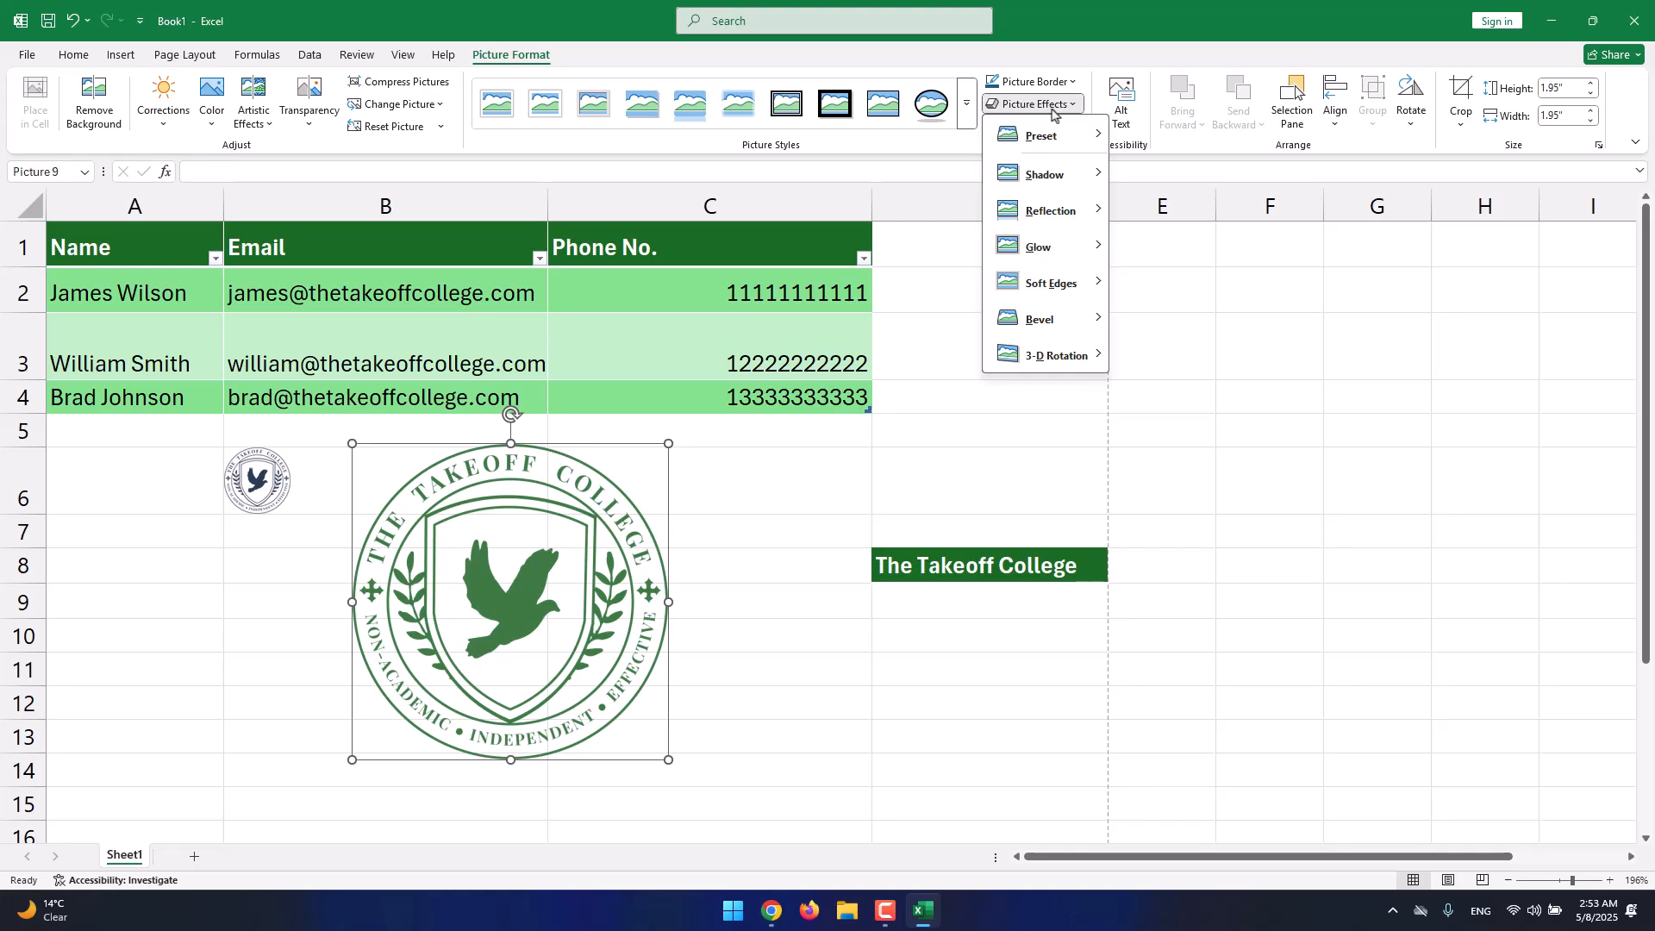
{"action": "mouse_move", "coordinate": [1055, 211]}
{"action": "mouse_move", "coordinate": [1044, 175]}
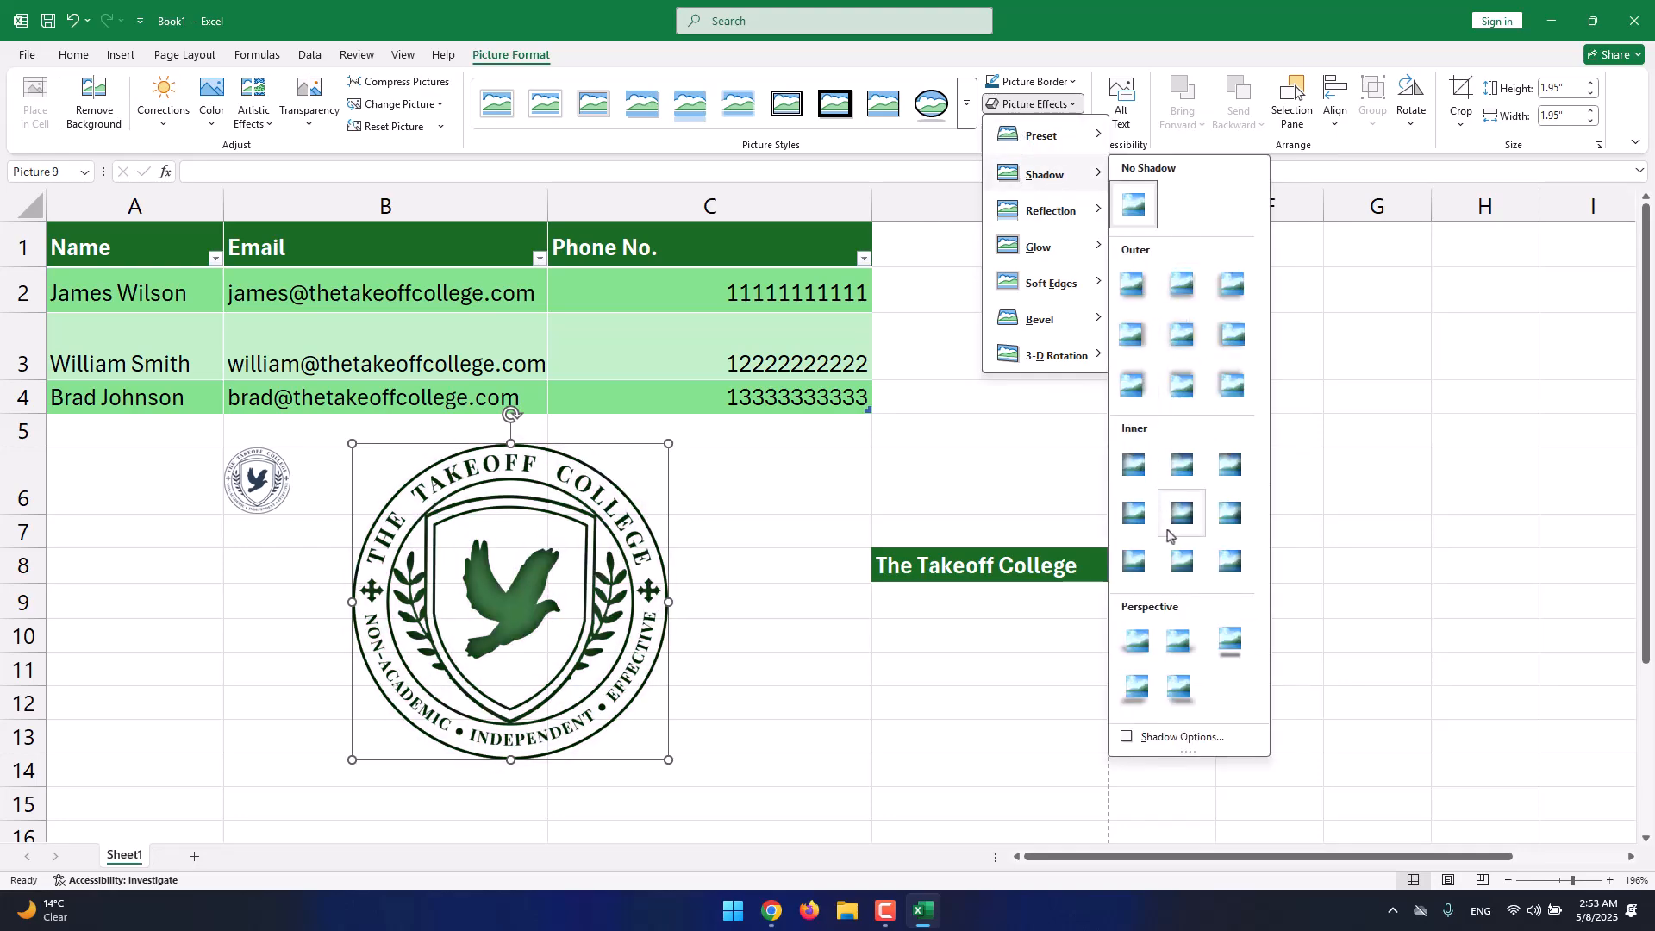
{"action": "mouse_move", "coordinate": [1050, 296]}
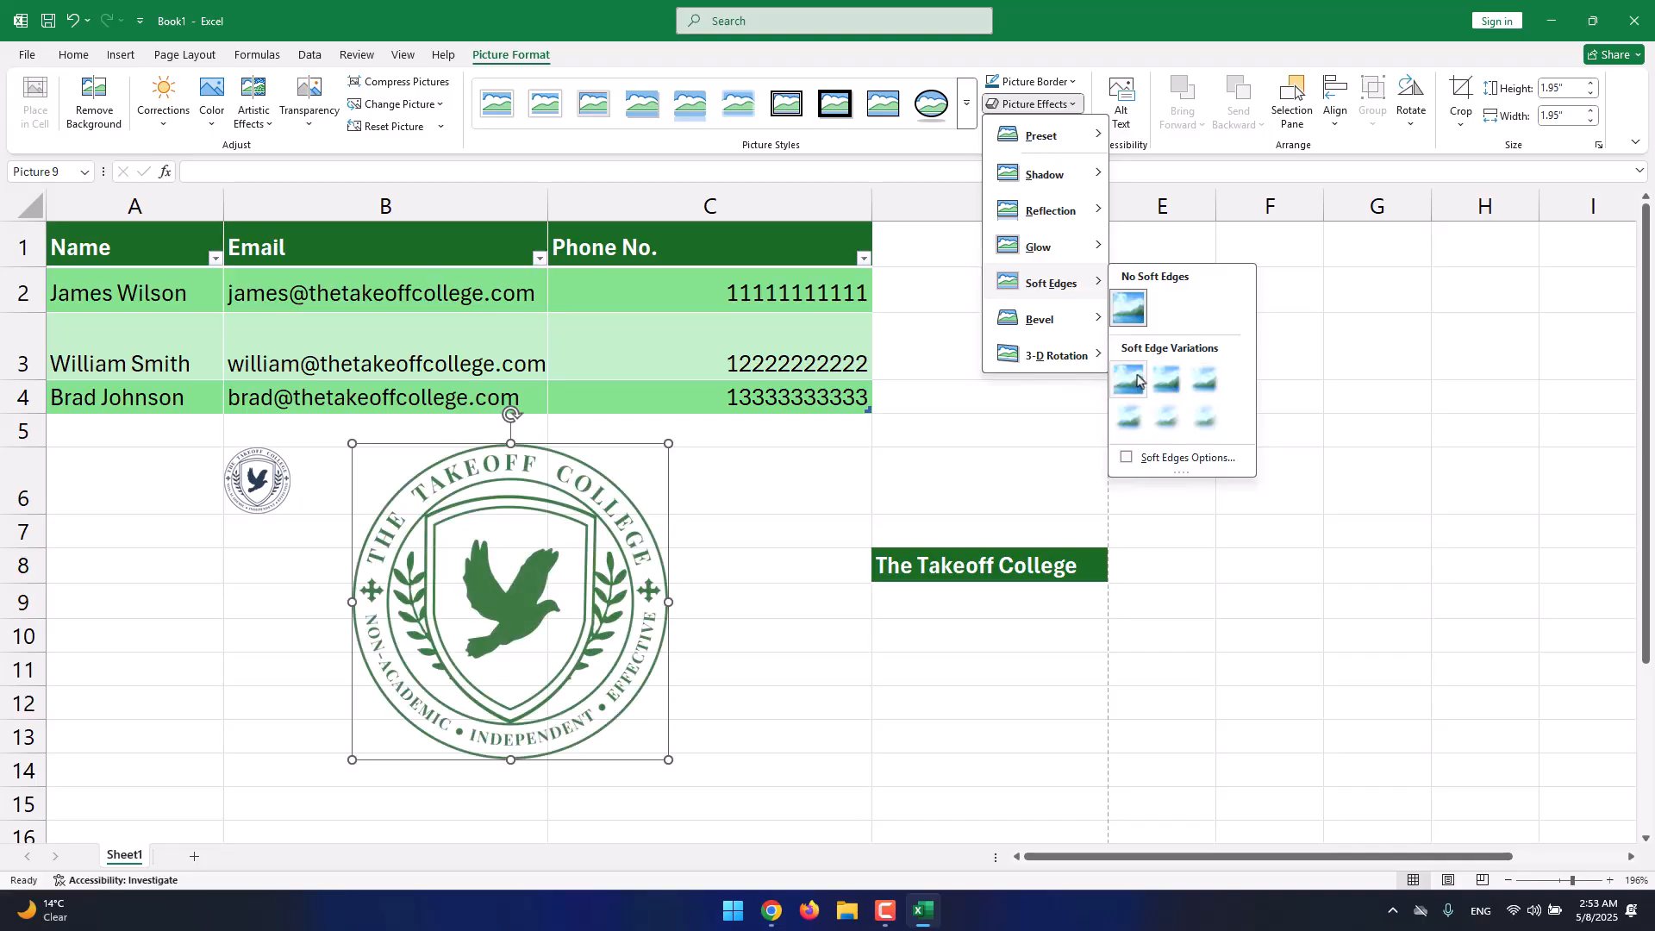
{"action": "left_click", "coordinate": [1052, 63]}
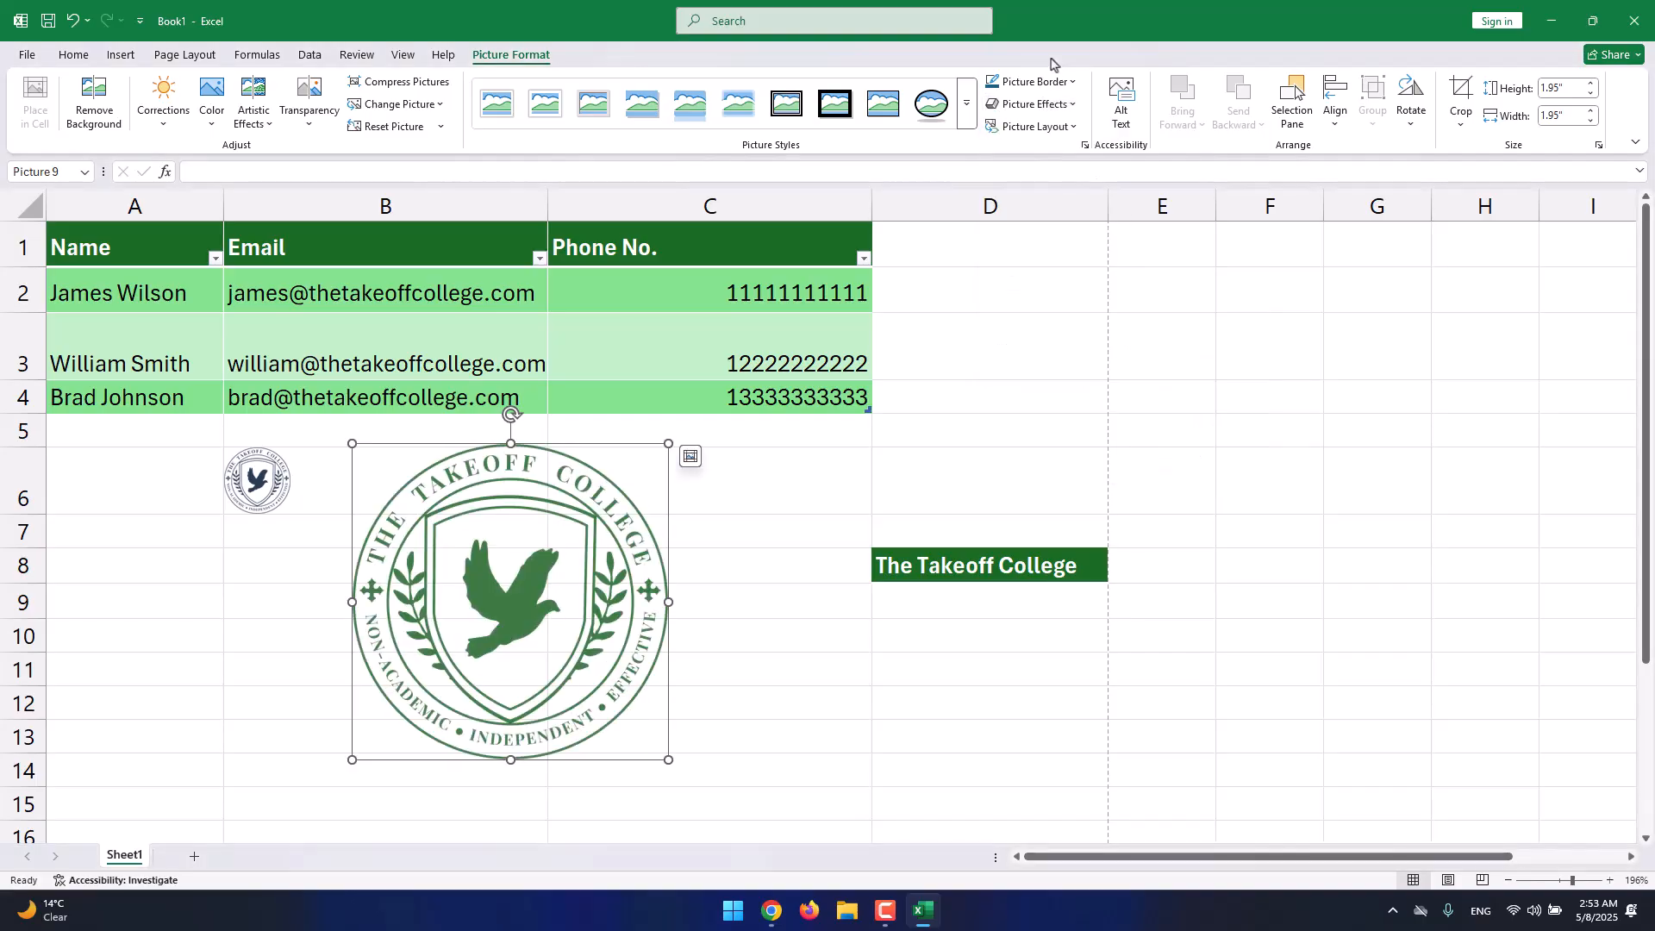
{"action": "left_click", "coordinate": [1041, 130]}
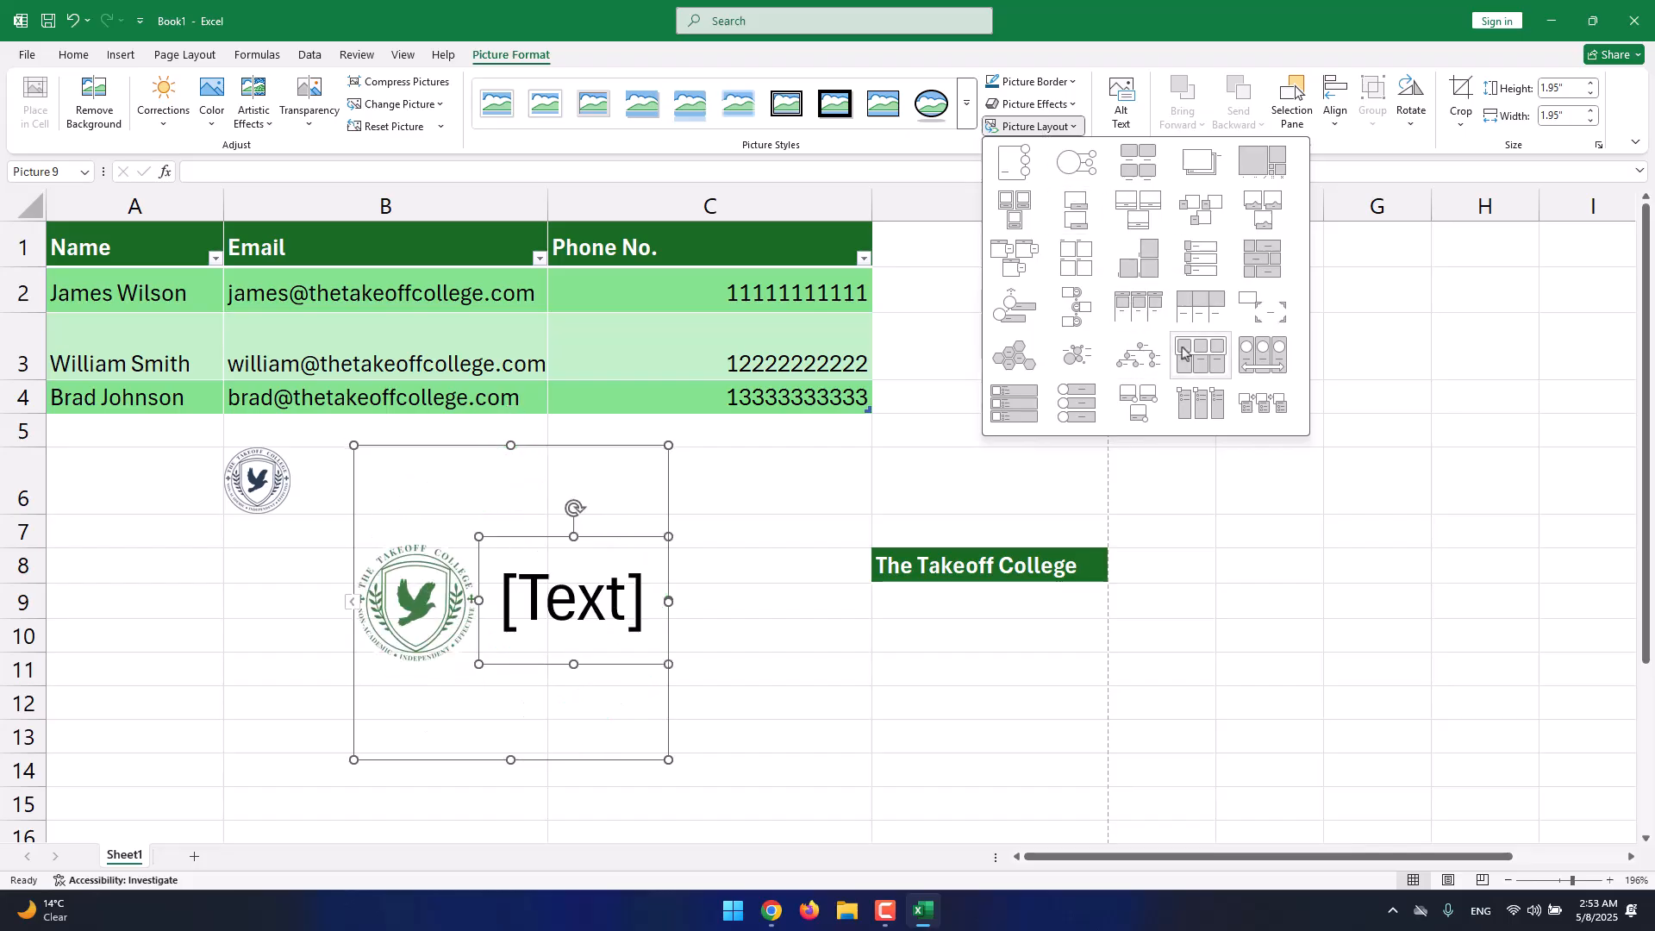
{"action": "left_click", "coordinate": [1366, 144]}
Check alignment and rotation options, then crop the logo's top-right corner.
{"action": "left_click", "coordinate": [1336, 121]}
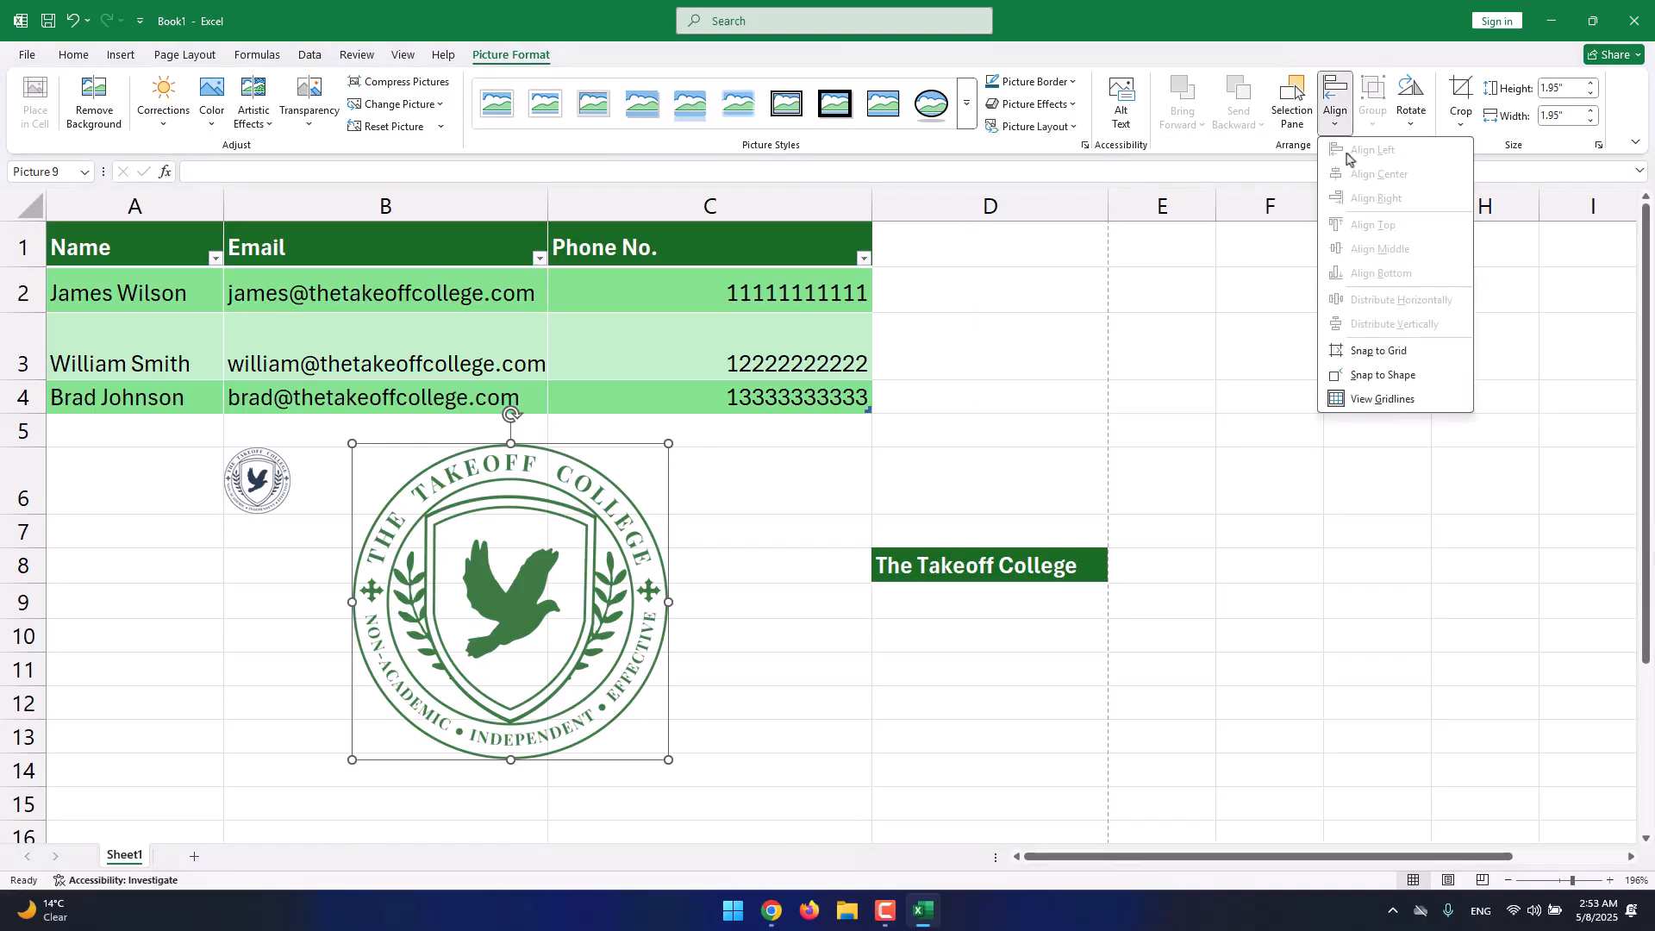
{"action": "left_click", "coordinate": [1417, 119]}
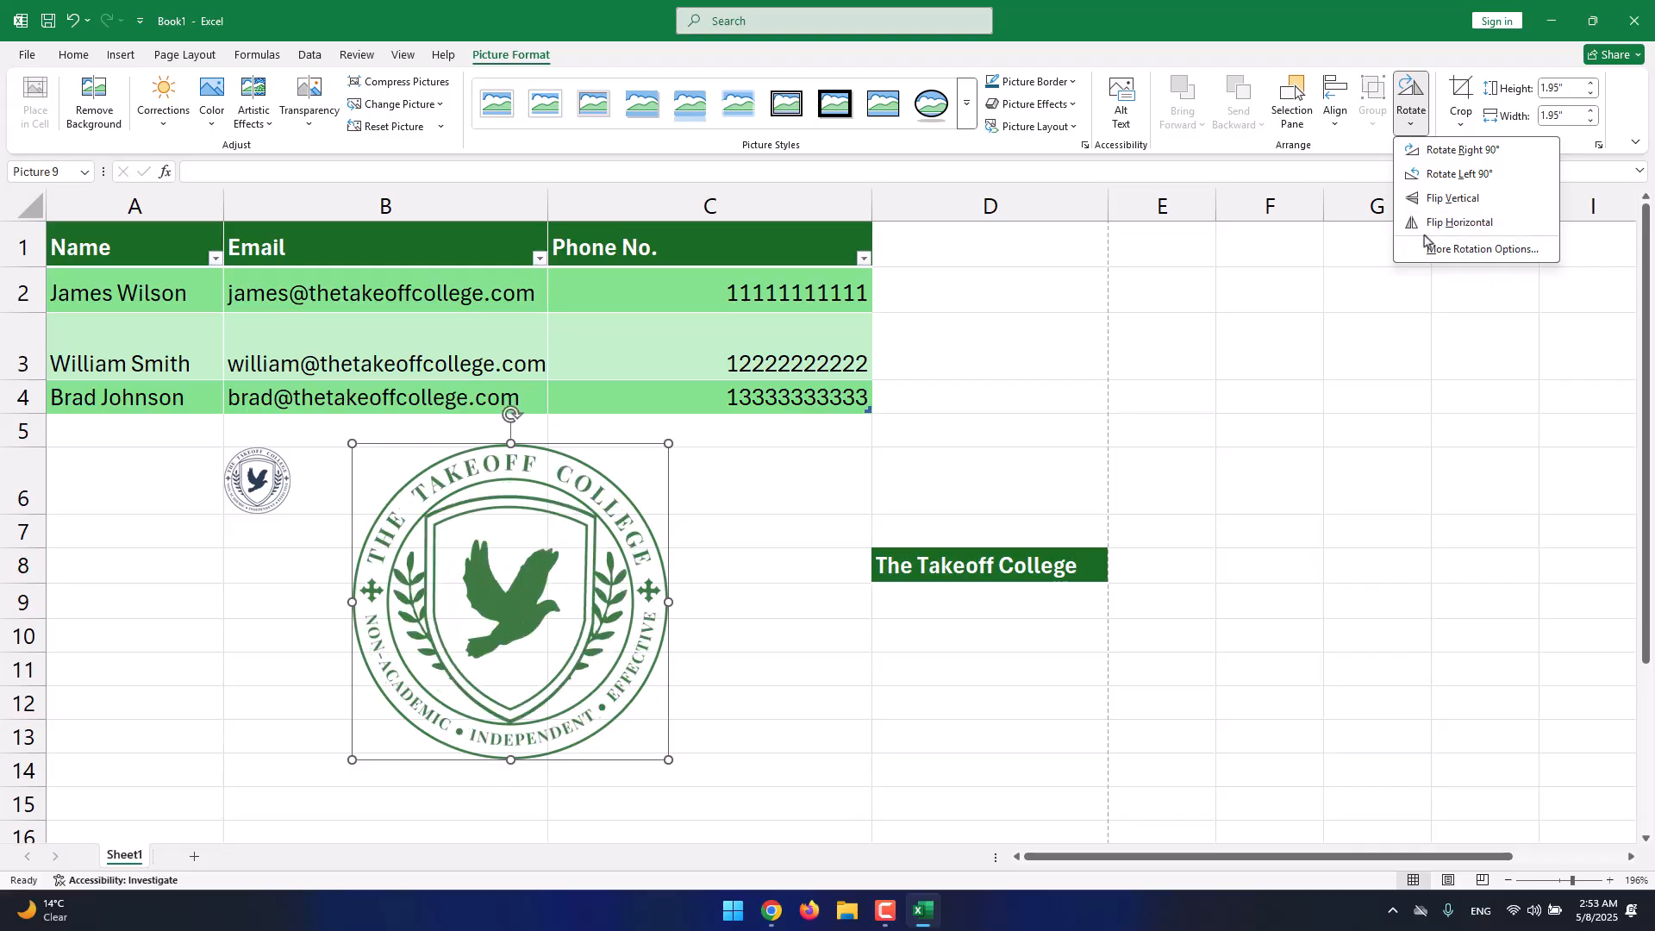
{"action": "left_click", "coordinate": [1460, 119]}
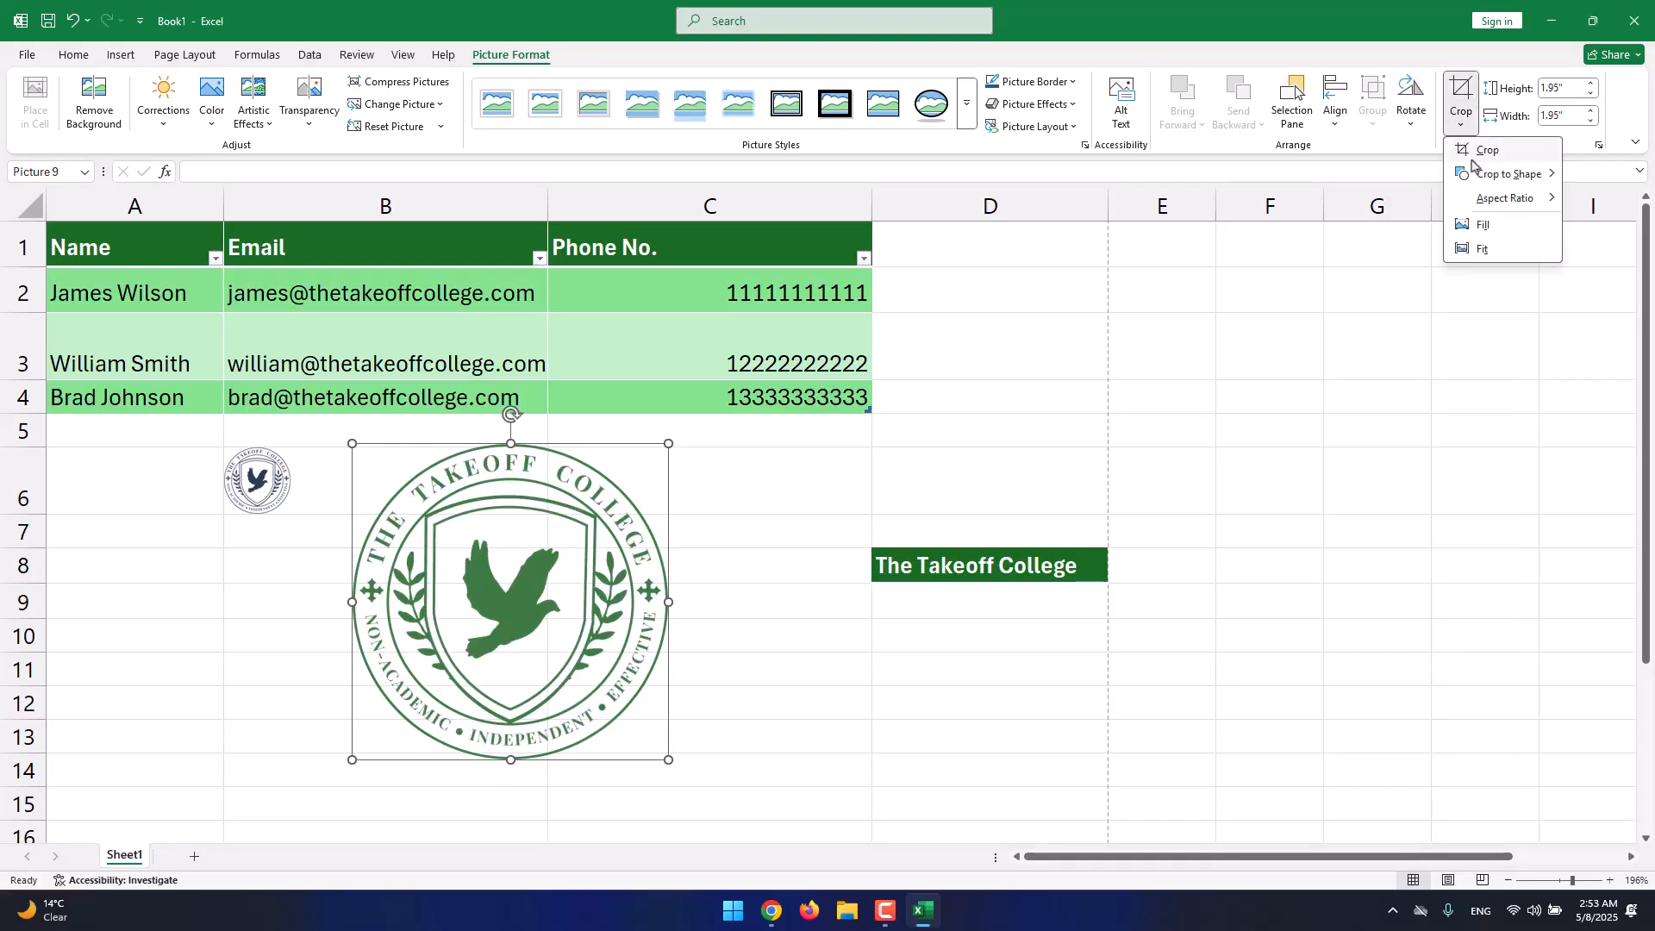
{"action": "left_click", "coordinate": [1475, 153]}
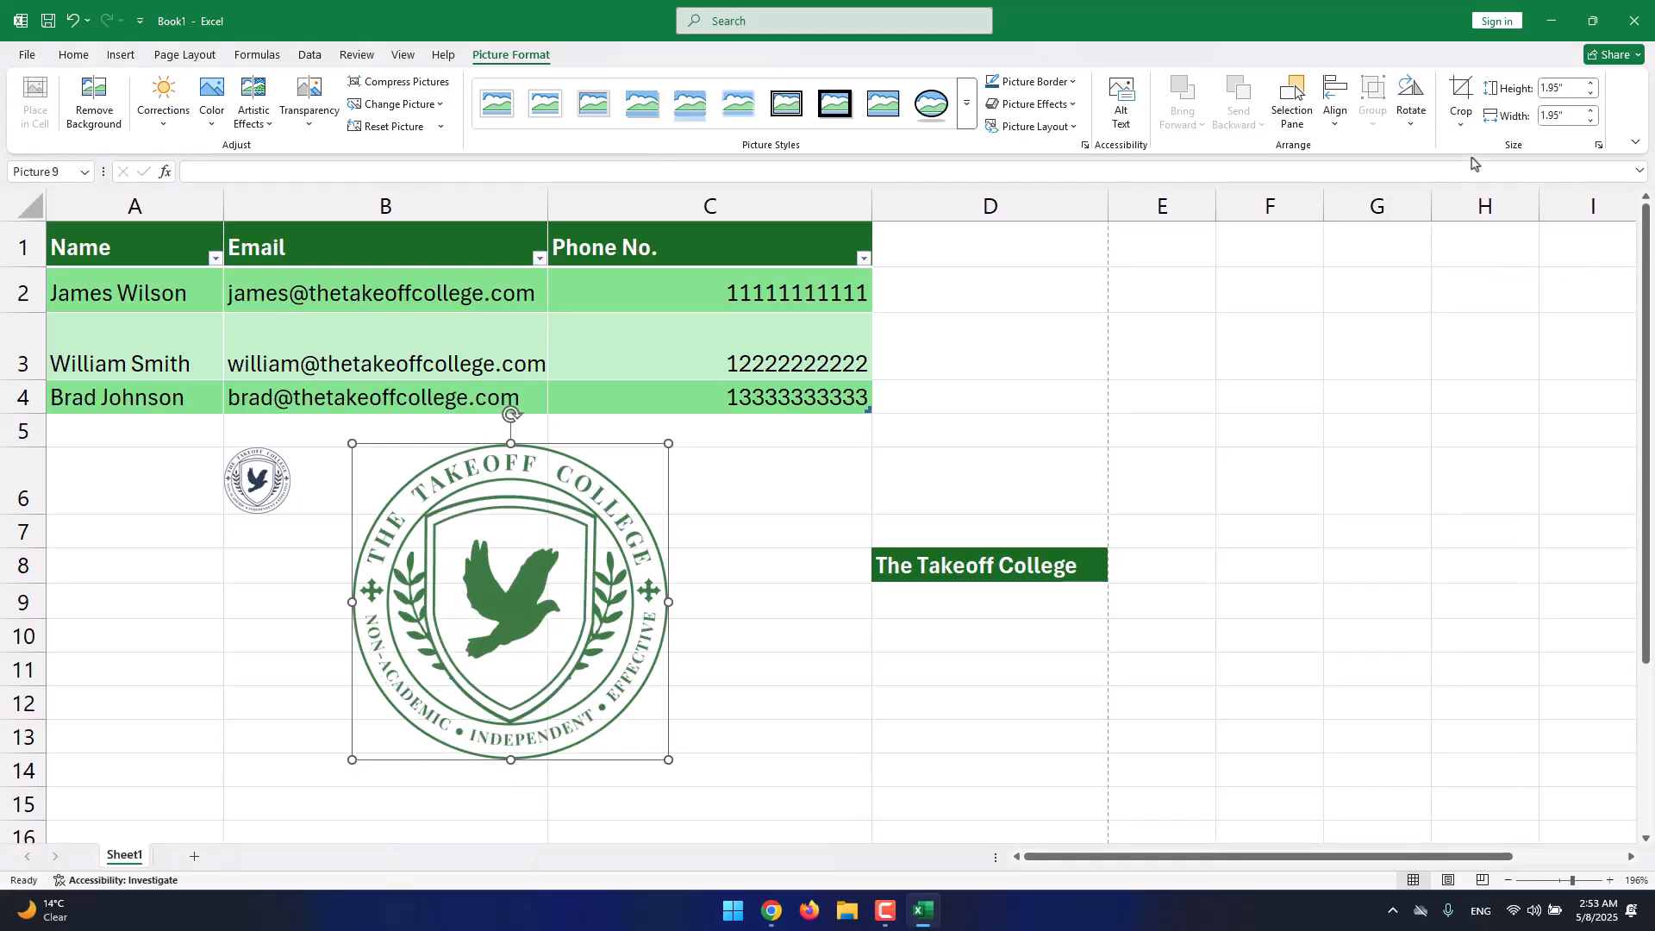
{"action": "left_click_drag", "start_coordinate": [657, 451], "coordinate": [610, 504]}
{"action": "left_click", "coordinate": [674, 438]}
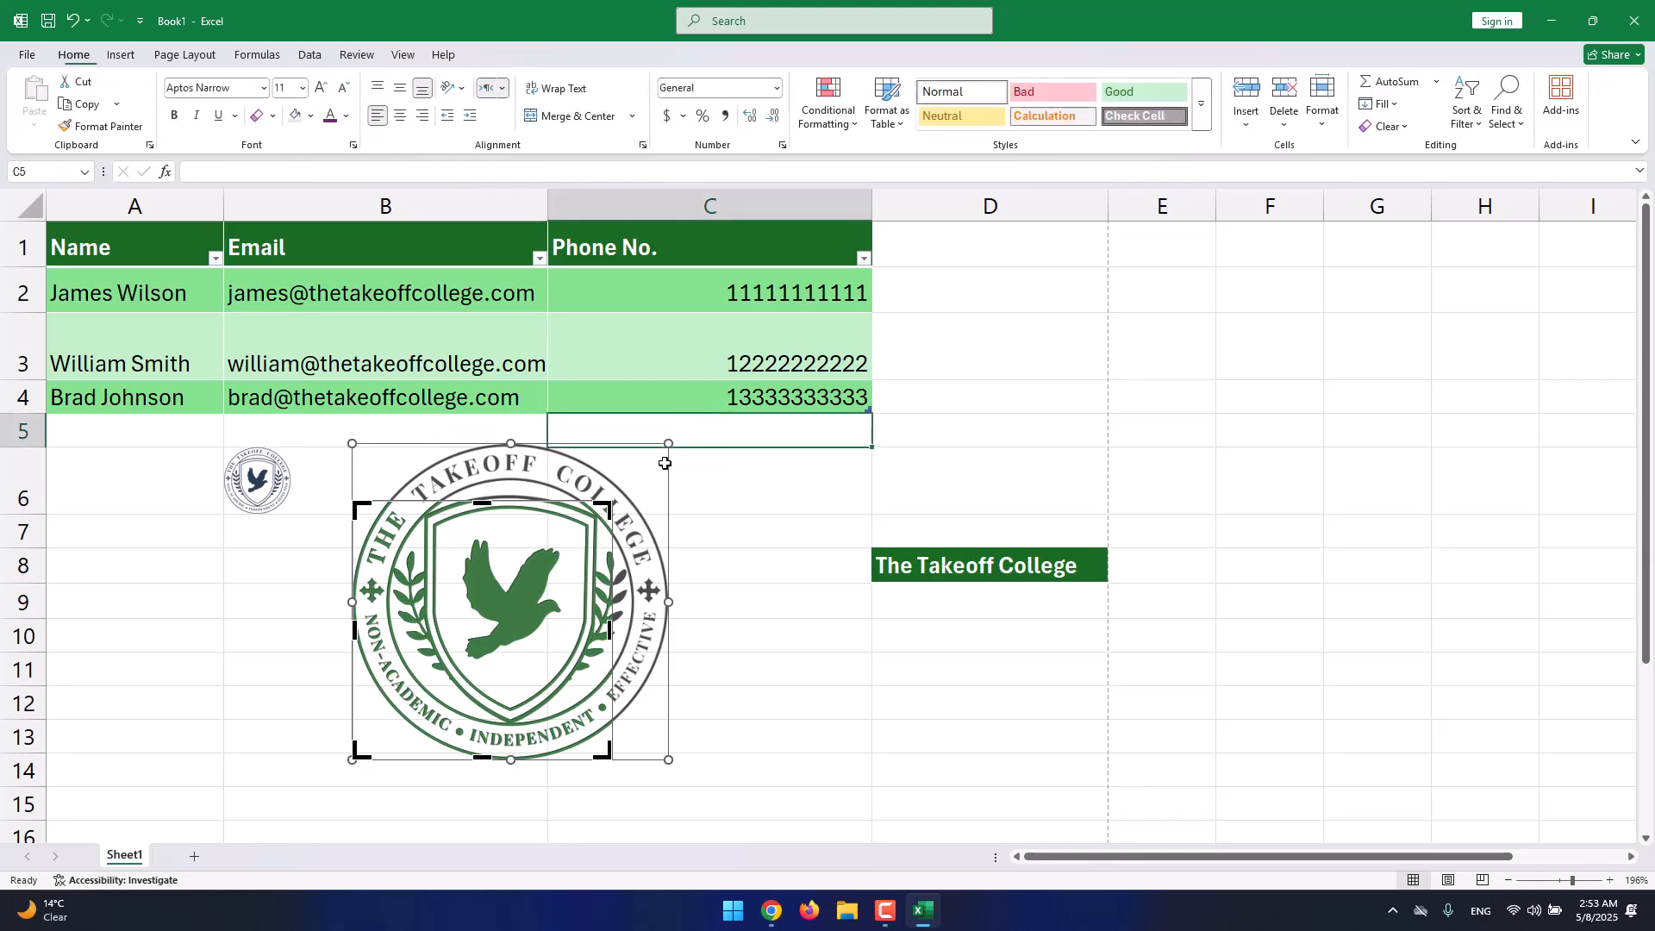
{"action": "left_click", "coordinate": [705, 540]}
{"action": "left_click", "coordinate": [549, 552]}
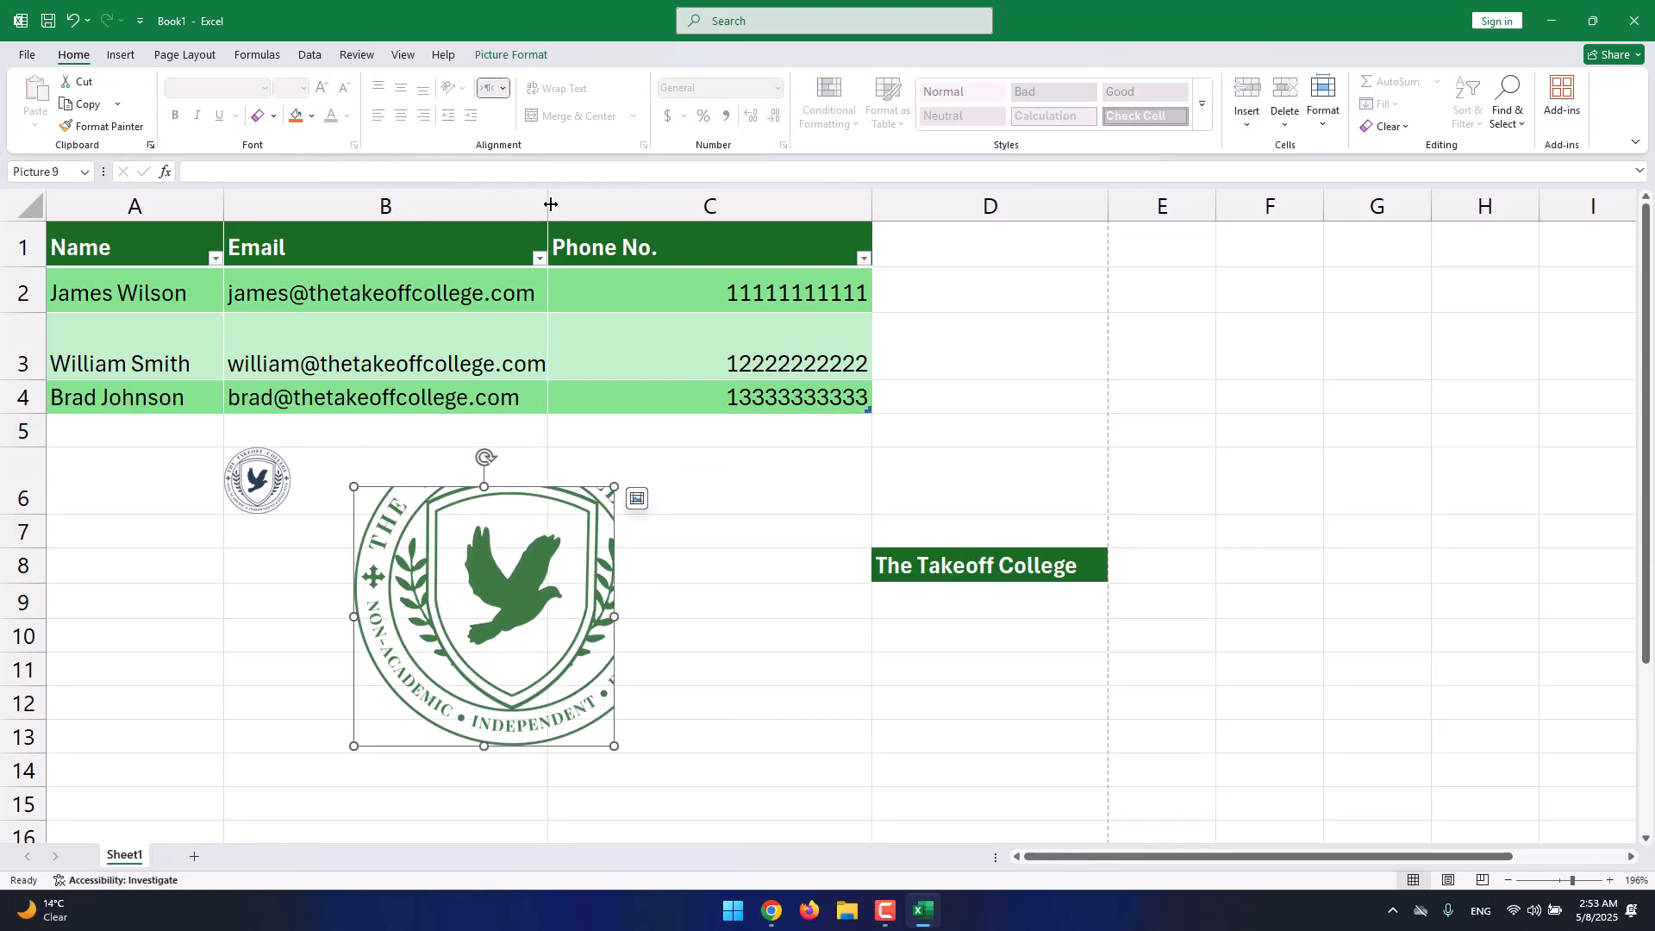
{"action": "left_click", "coordinate": [518, 55]}
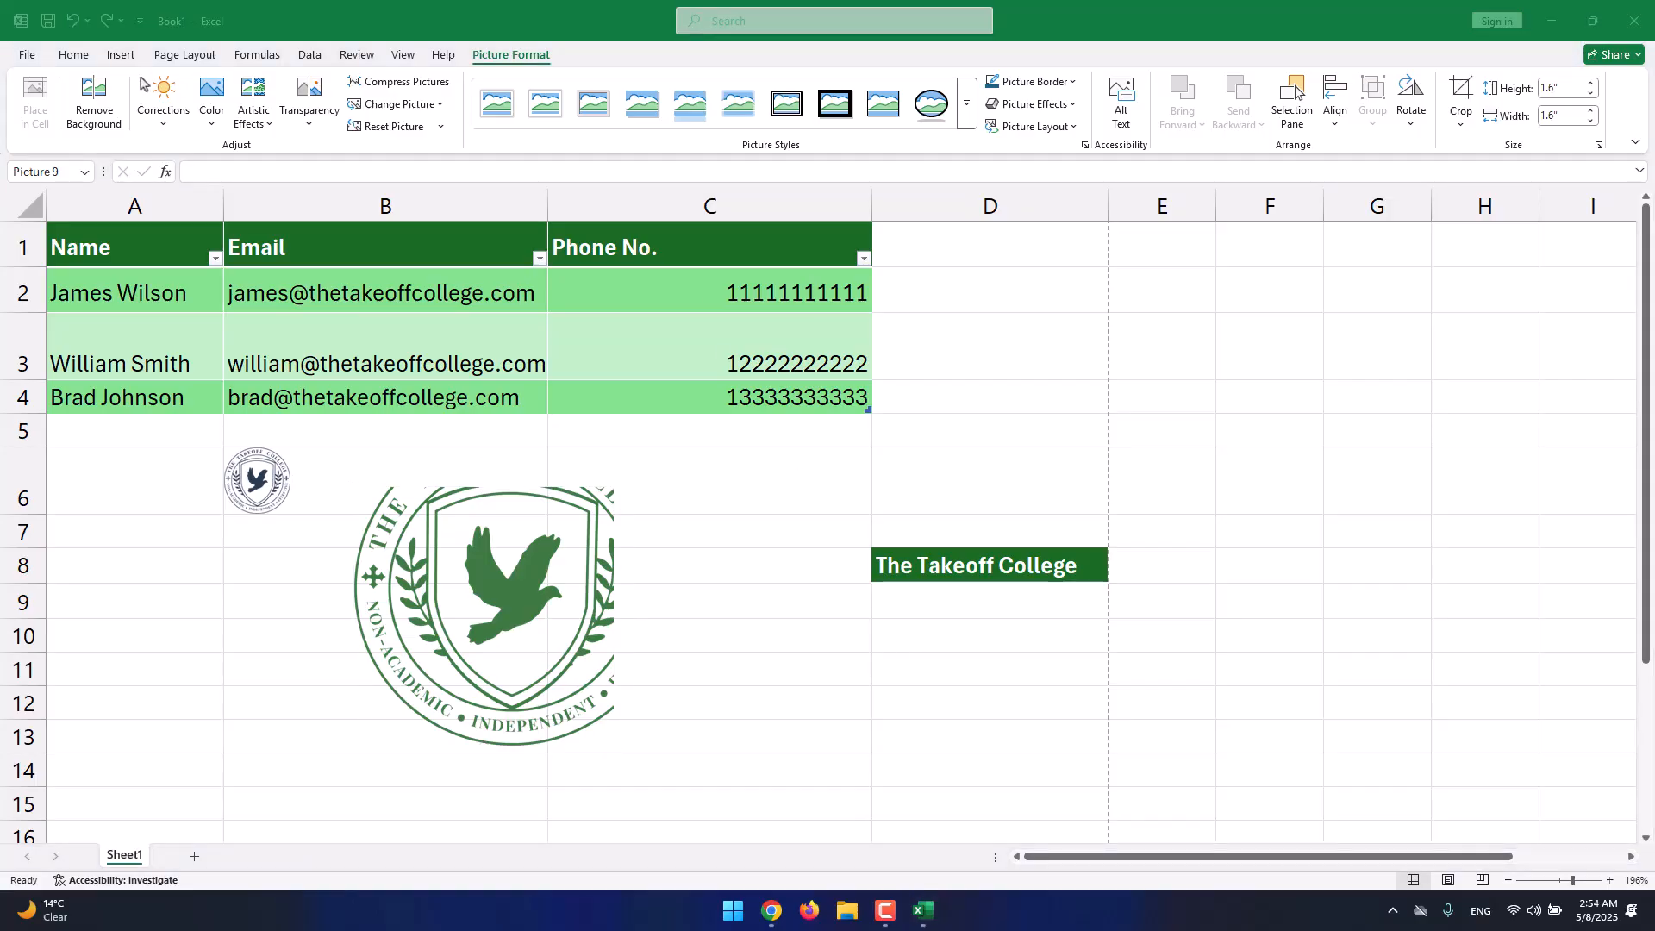
Delete the large floating logo and the small in-cell logo in B6.
{"action": "left_click", "coordinate": [122, 56]}
{"action": "left_click", "coordinate": [121, 55]}
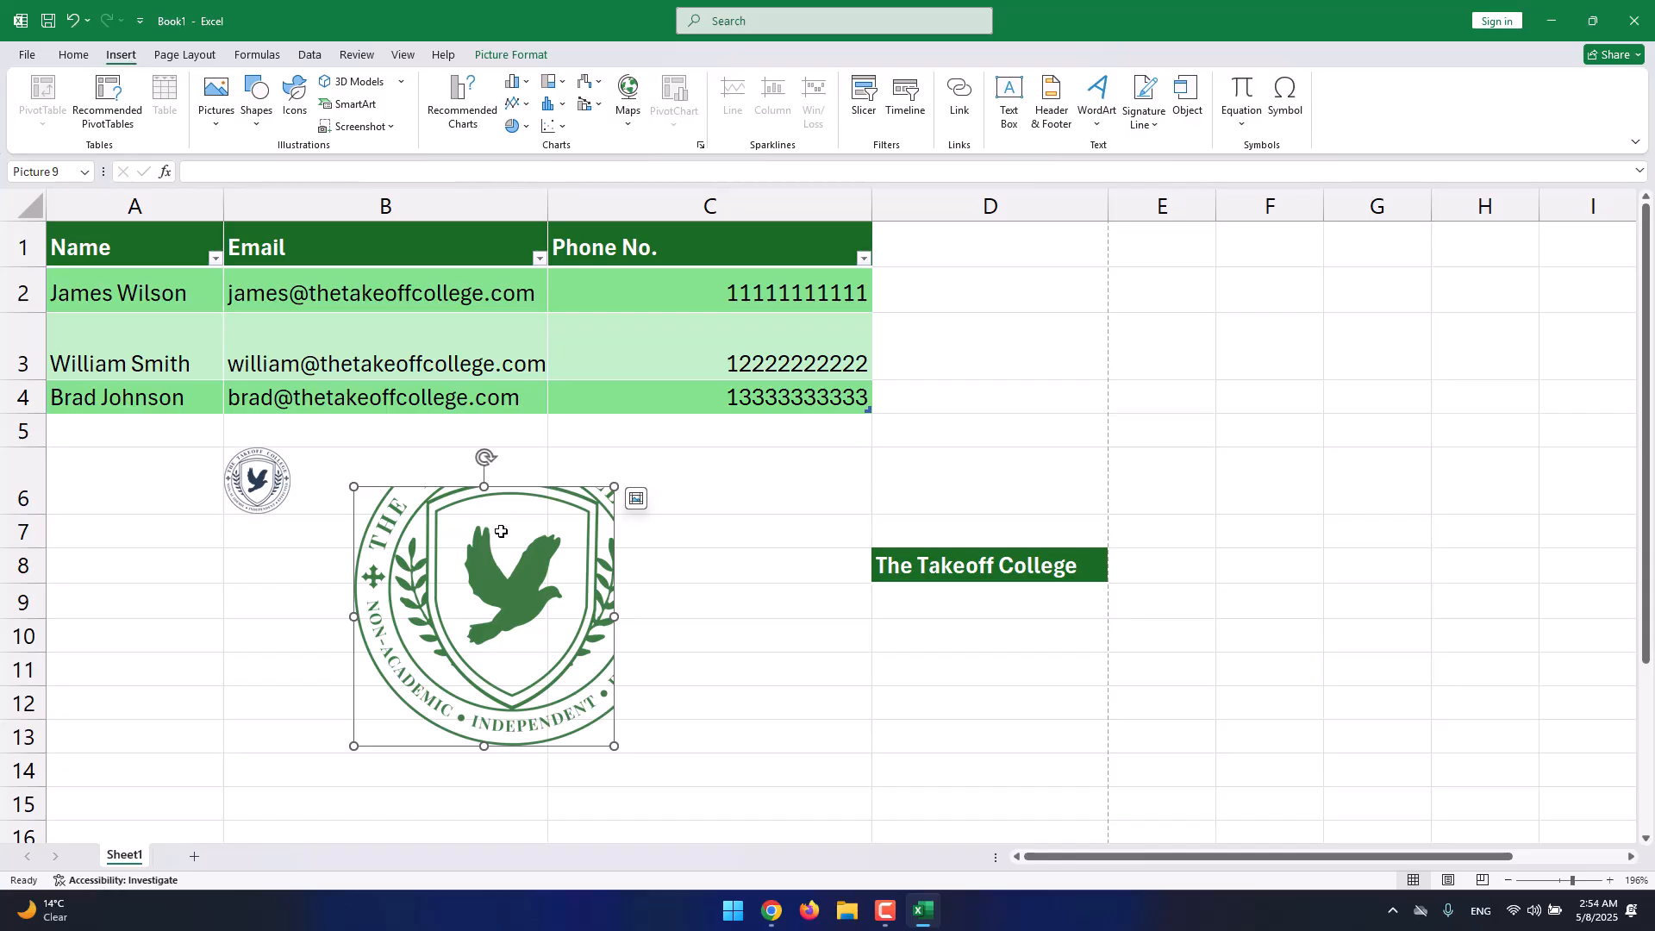
{"action": "key", "text": "Delete"}
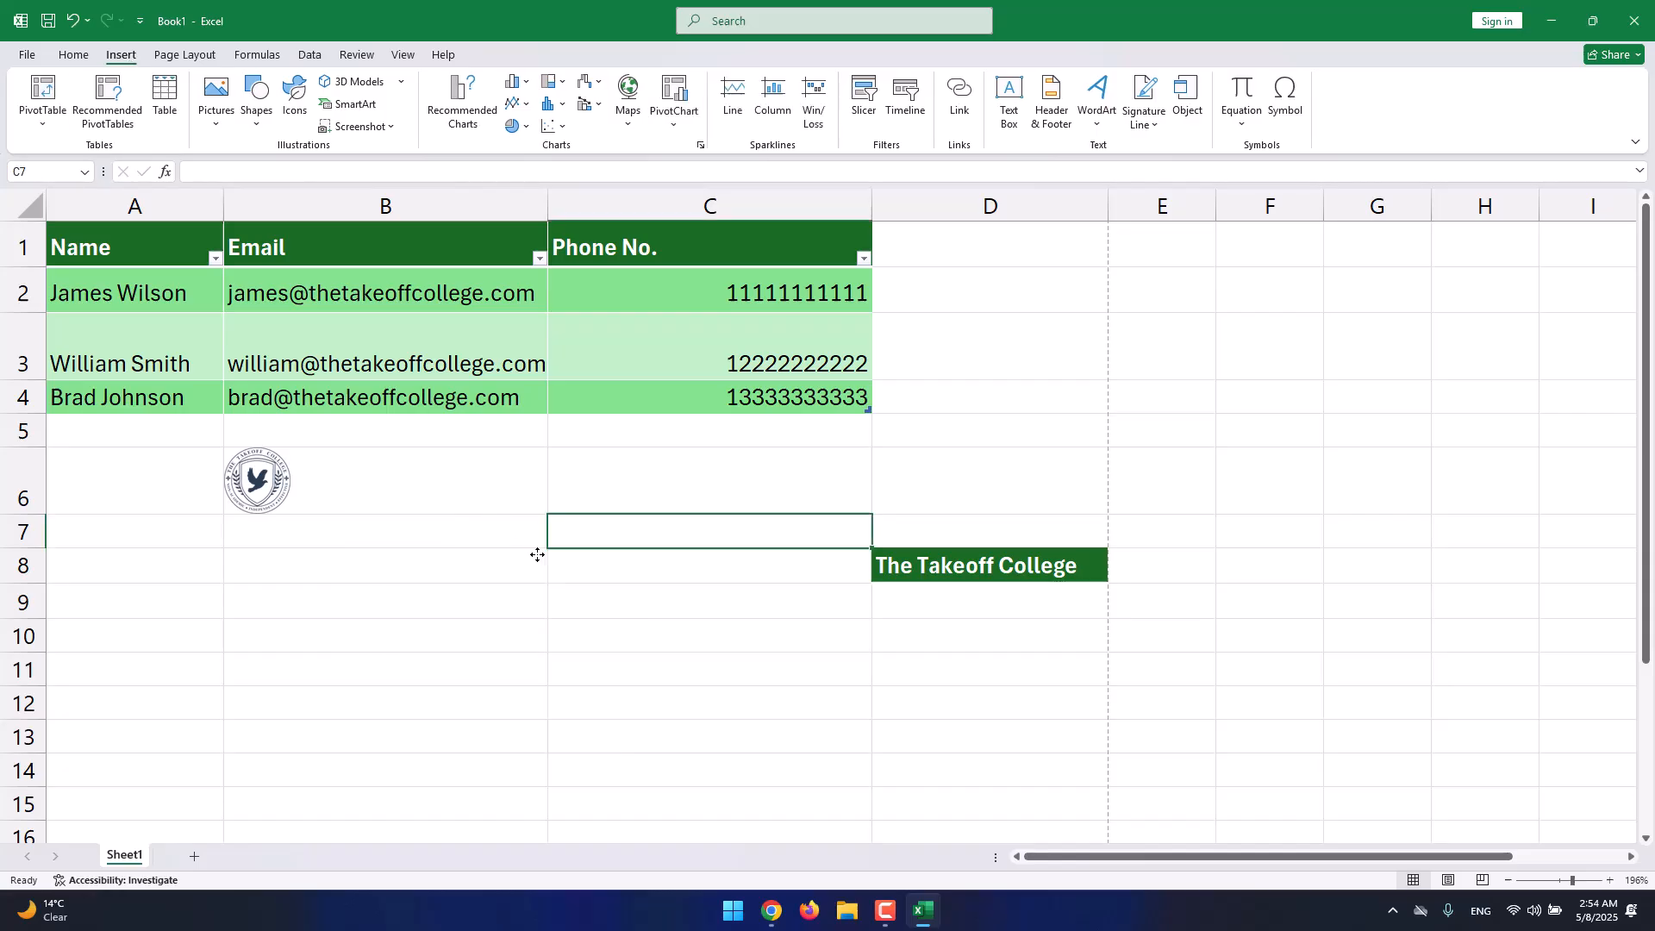
{"action": "left_click", "coordinate": [406, 476]}
{"action": "key", "text": "Delete"}
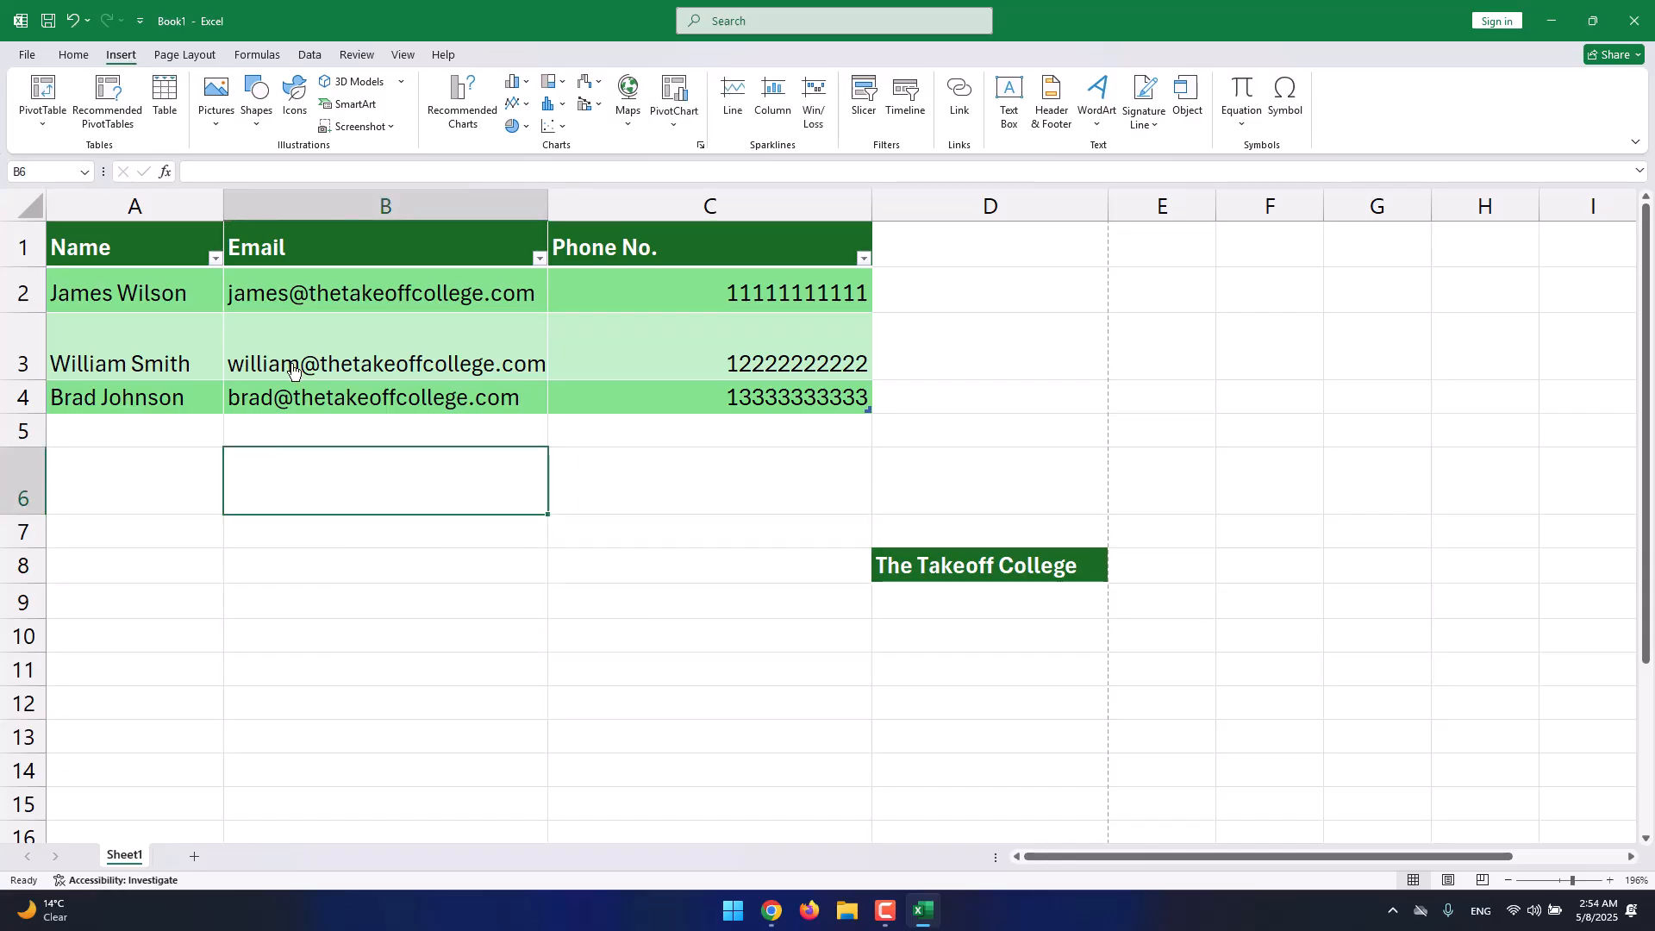
Draw a Cube shape from roughly B6 to C13 and nudge it slightly right.
{"action": "left_click", "coordinate": [271, 120]}
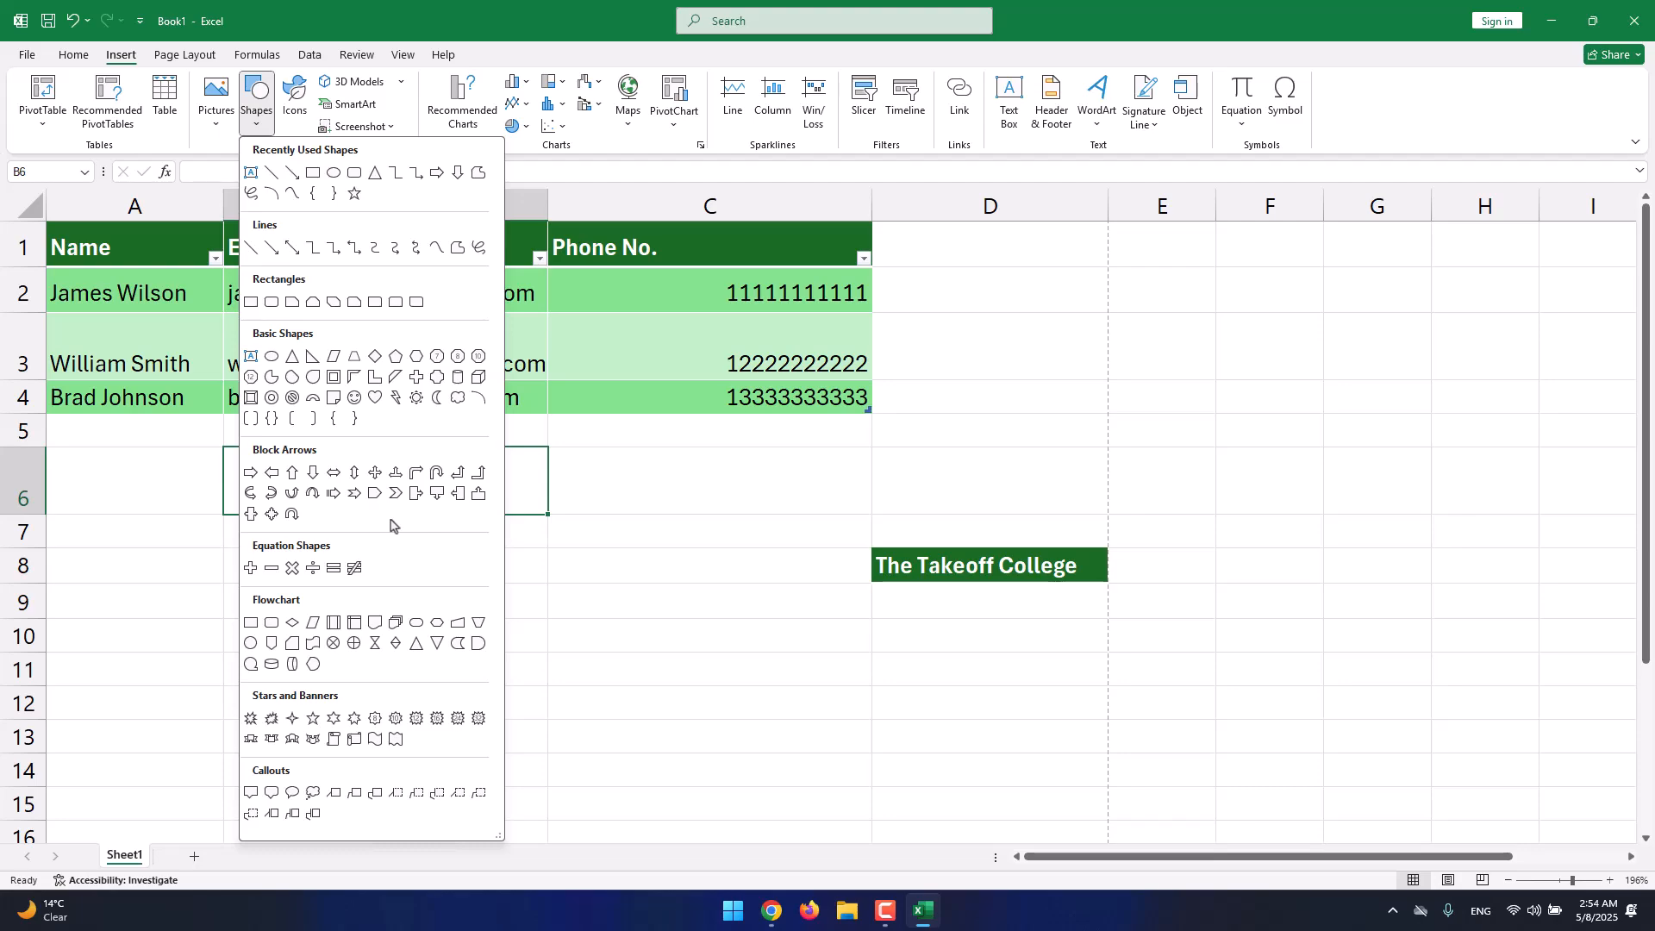
{"action": "left_click", "coordinate": [479, 378]}
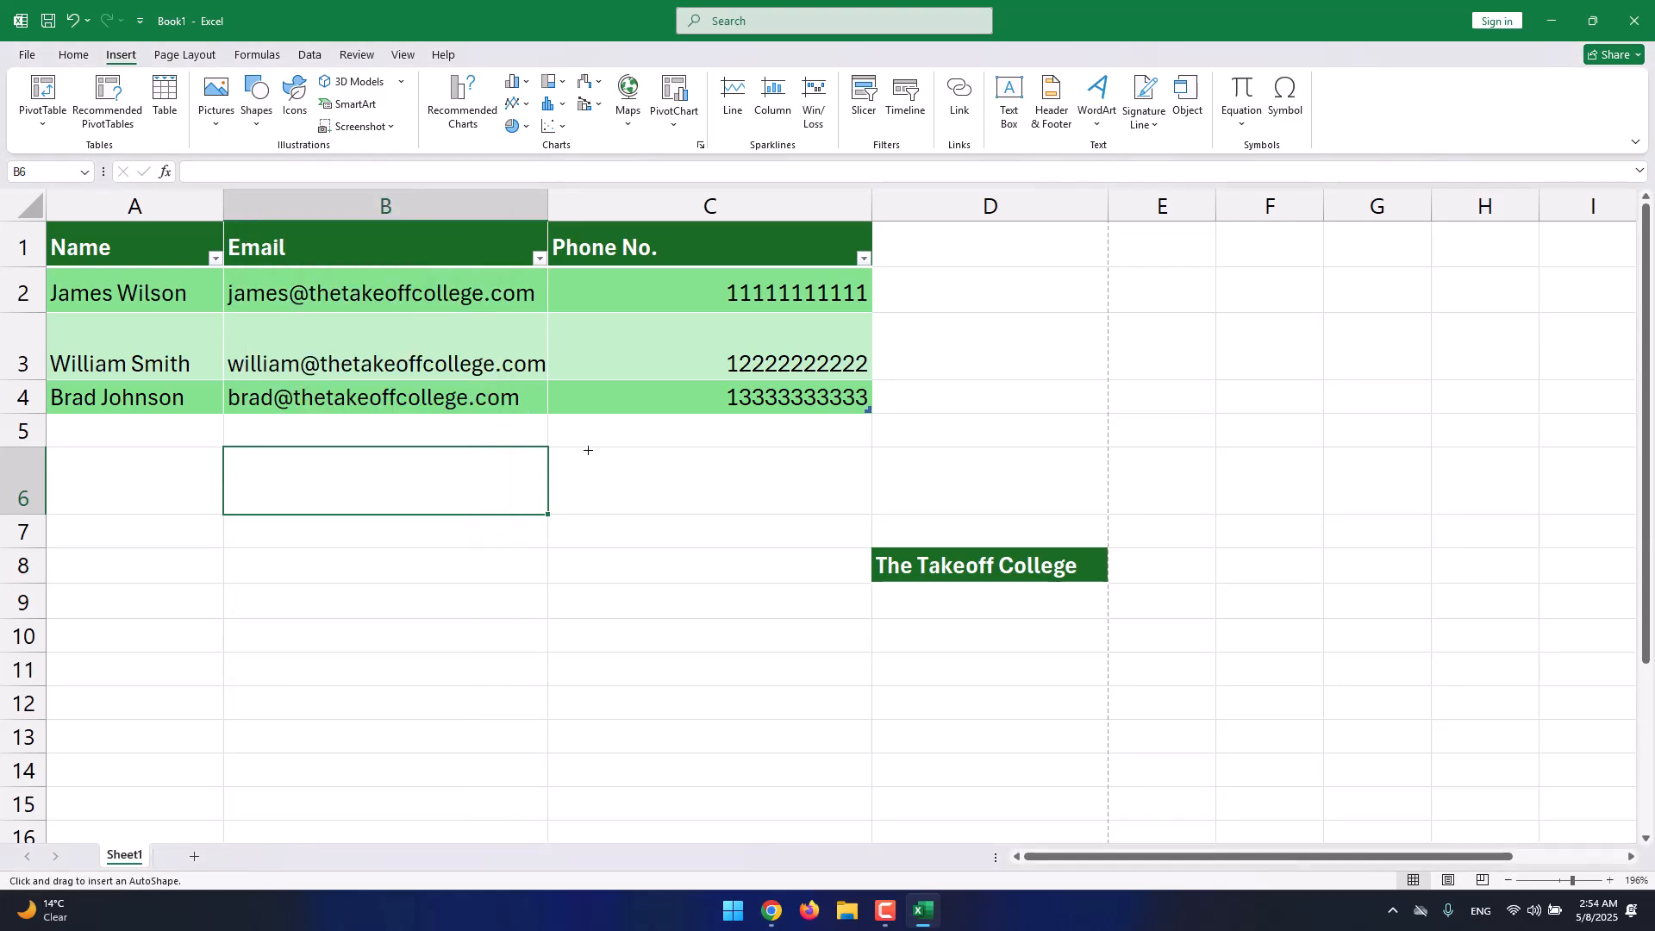
{"action": "left_click_drag", "start_coordinate": [438, 456], "coordinate": [700, 741]}
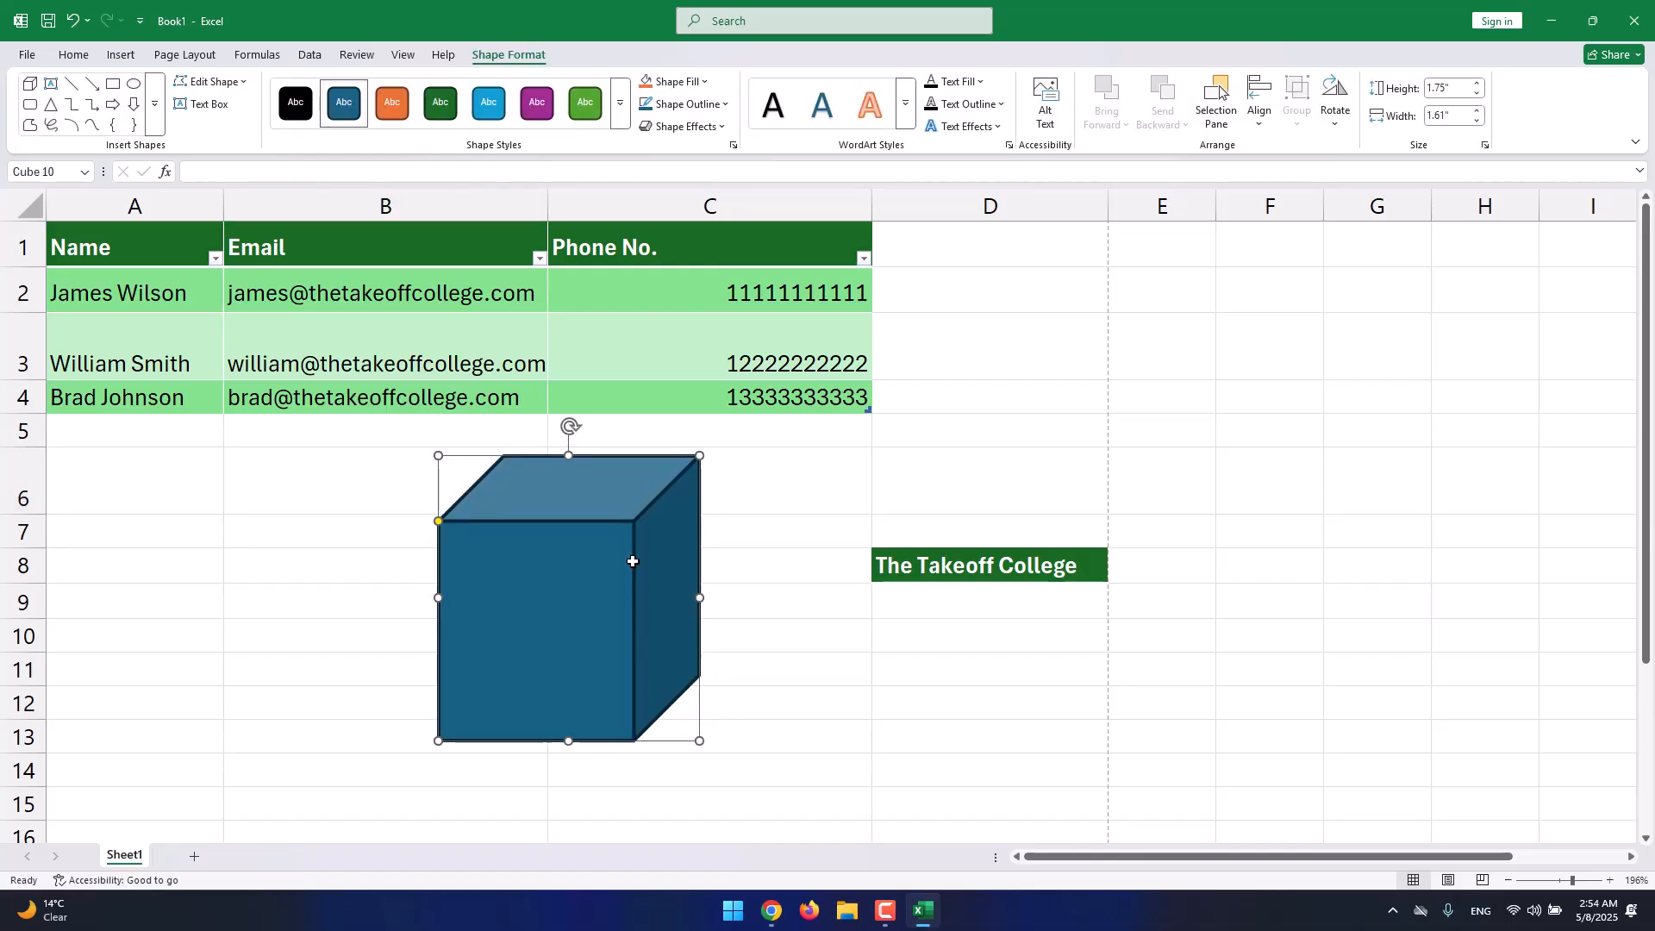
{"action": "left_click_drag", "start_coordinate": [633, 561], "coordinate": [671, 554]}
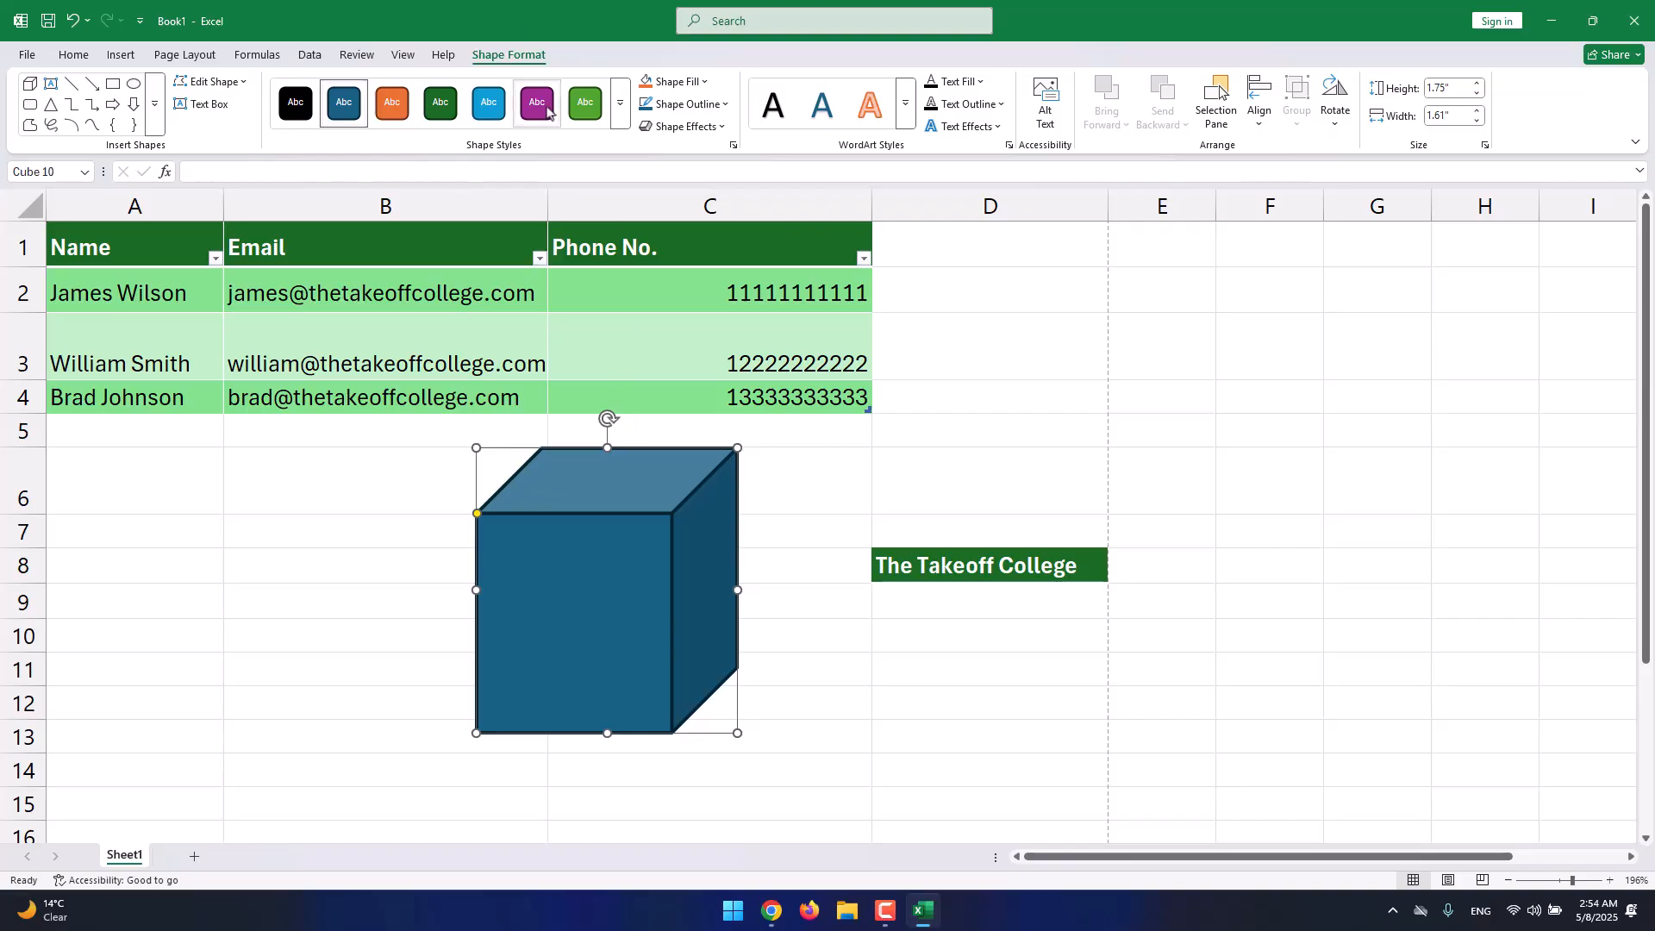
Apply a shape style to the cube, fill it light blue and set No Outline, adding no effects.
{"action": "left_click", "coordinate": [619, 103]}
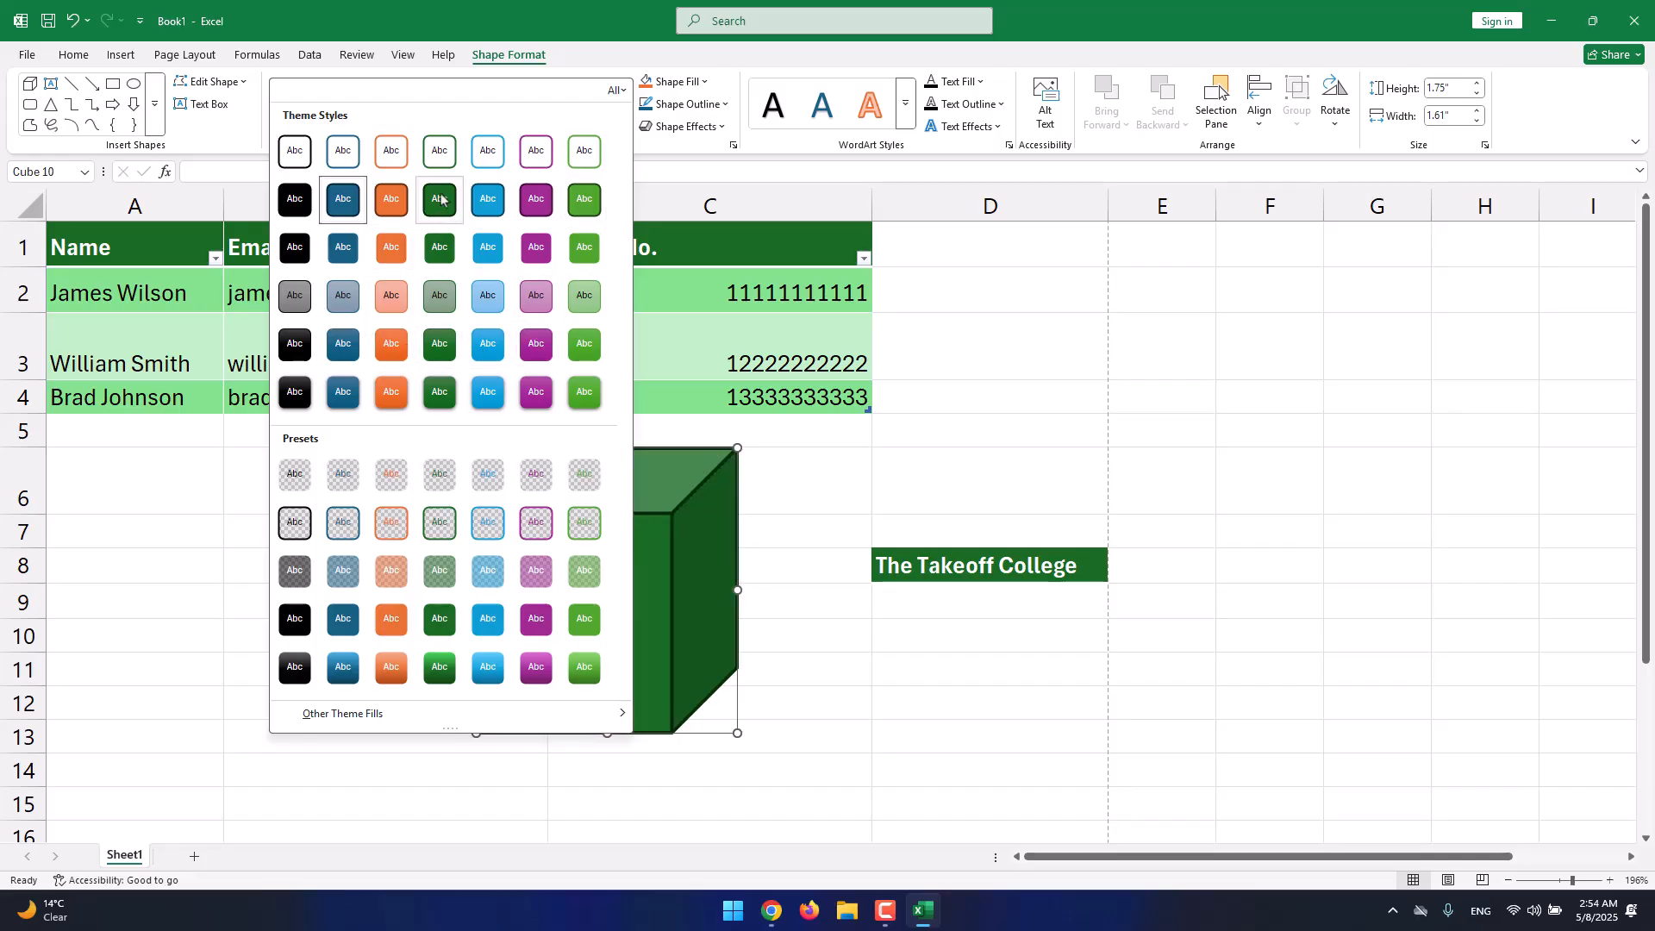
{"action": "left_click", "coordinate": [391, 199]}
{"action": "left_click", "coordinate": [698, 83]}
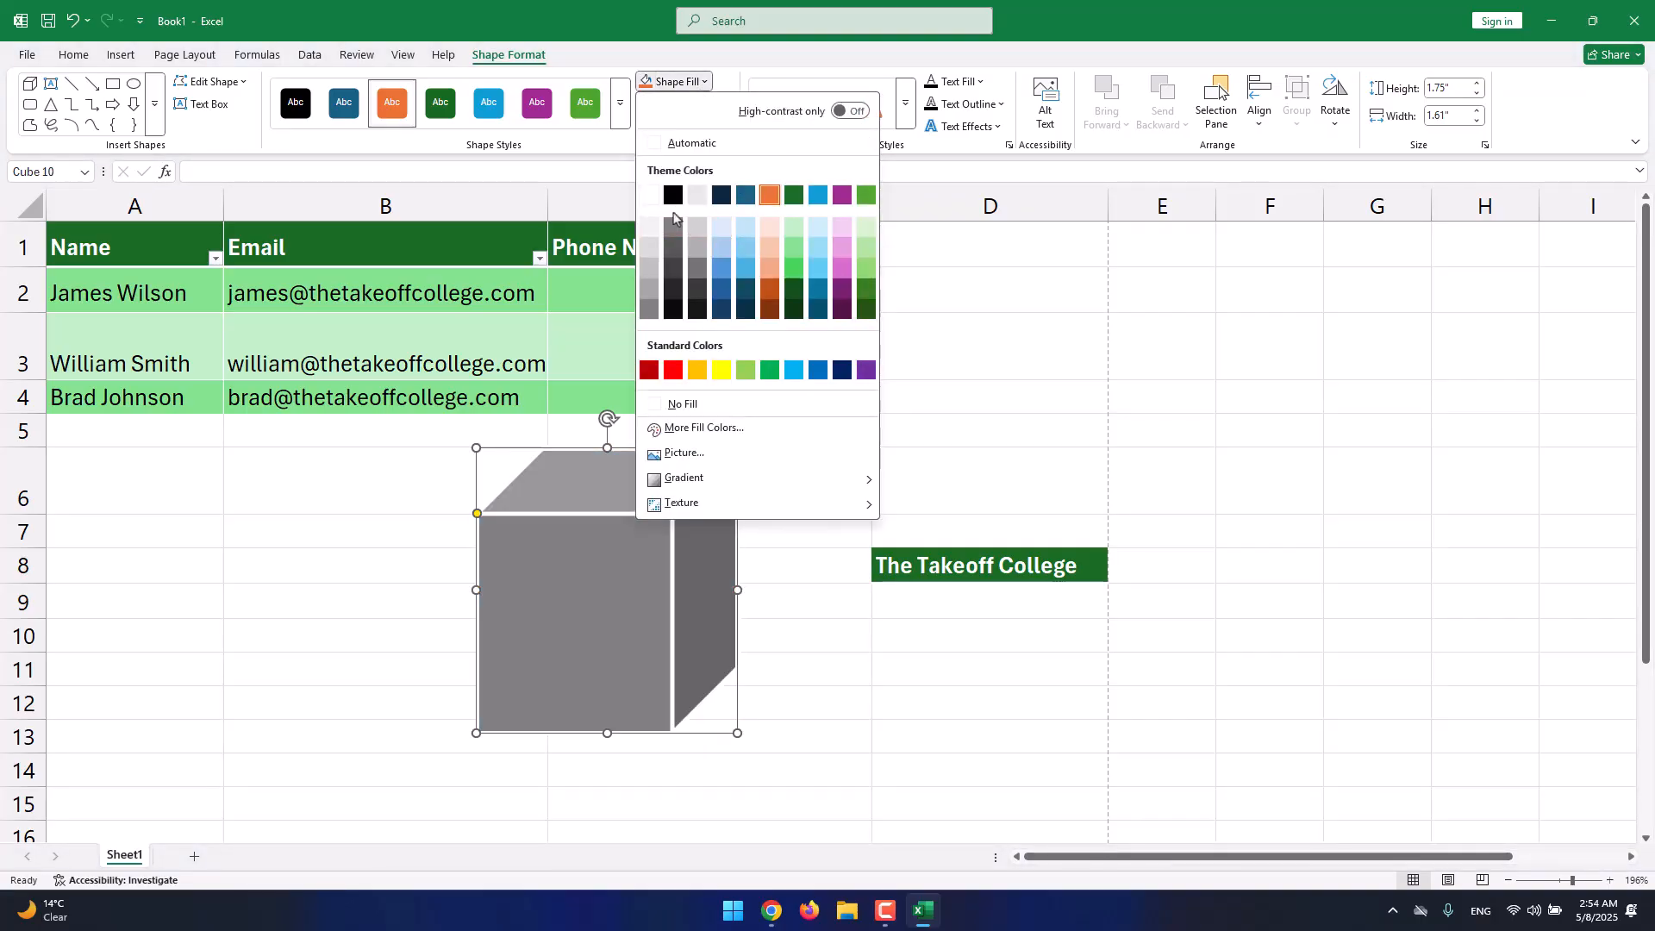
{"action": "left_click", "coordinate": [721, 272]}
{"action": "left_click", "coordinate": [686, 103]}
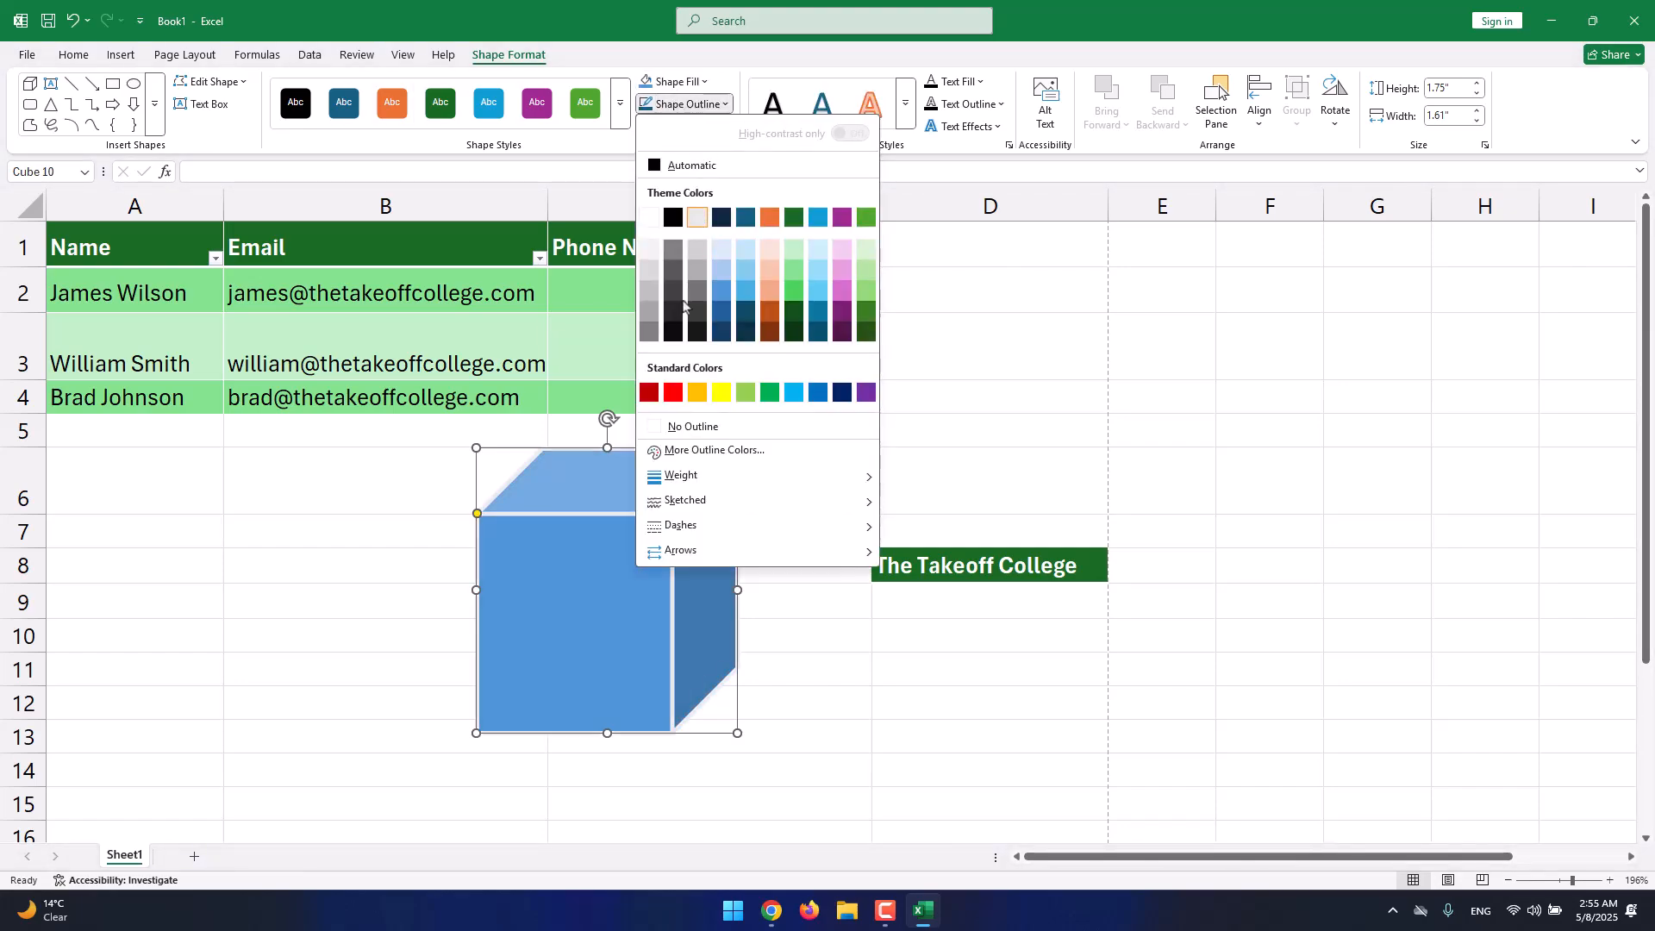
{"action": "left_click", "coordinate": [707, 429]}
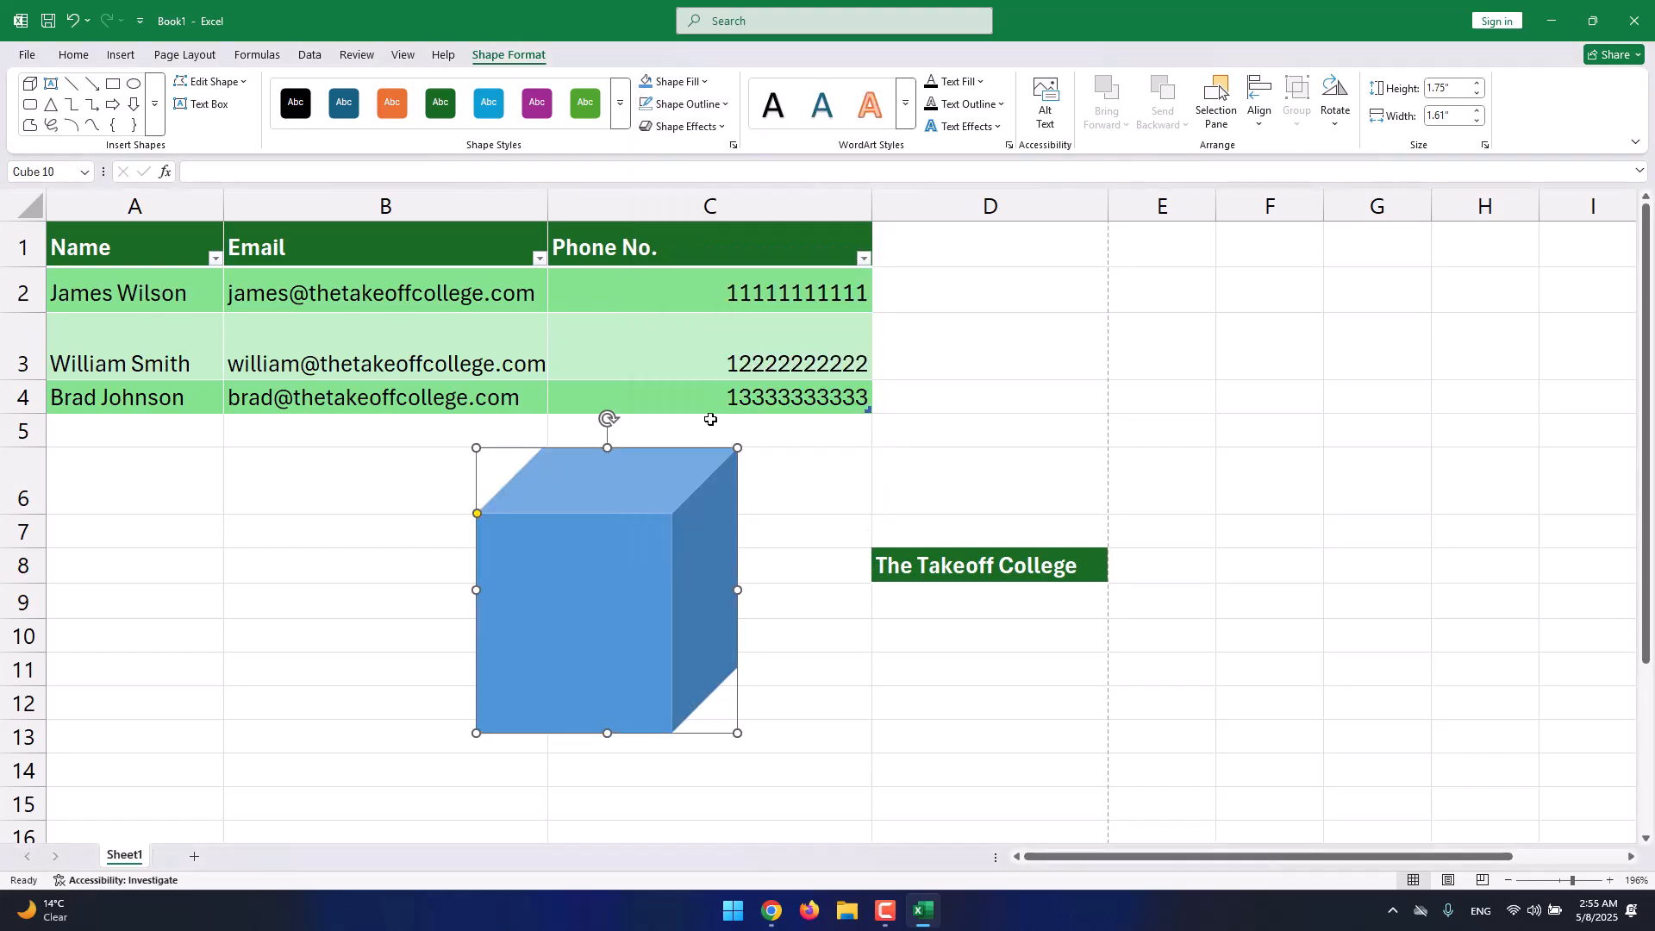
{"action": "left_click", "coordinate": [712, 132]}
{"action": "mouse_move", "coordinate": [698, 196]}
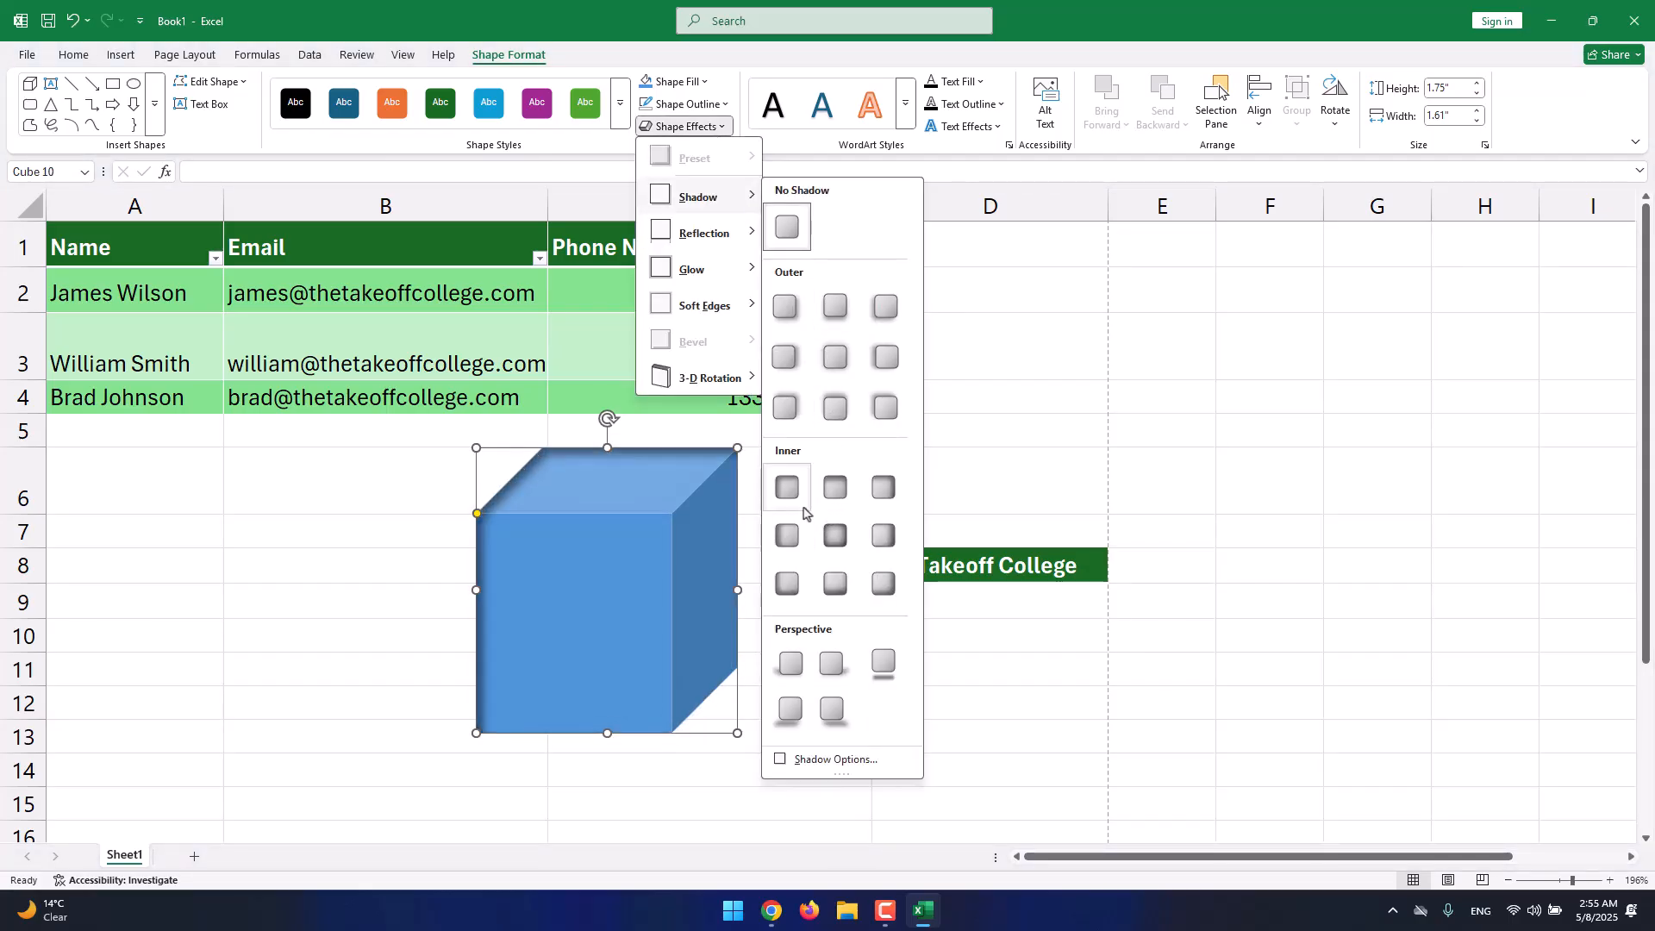
{"action": "left_click", "coordinate": [801, 162]}
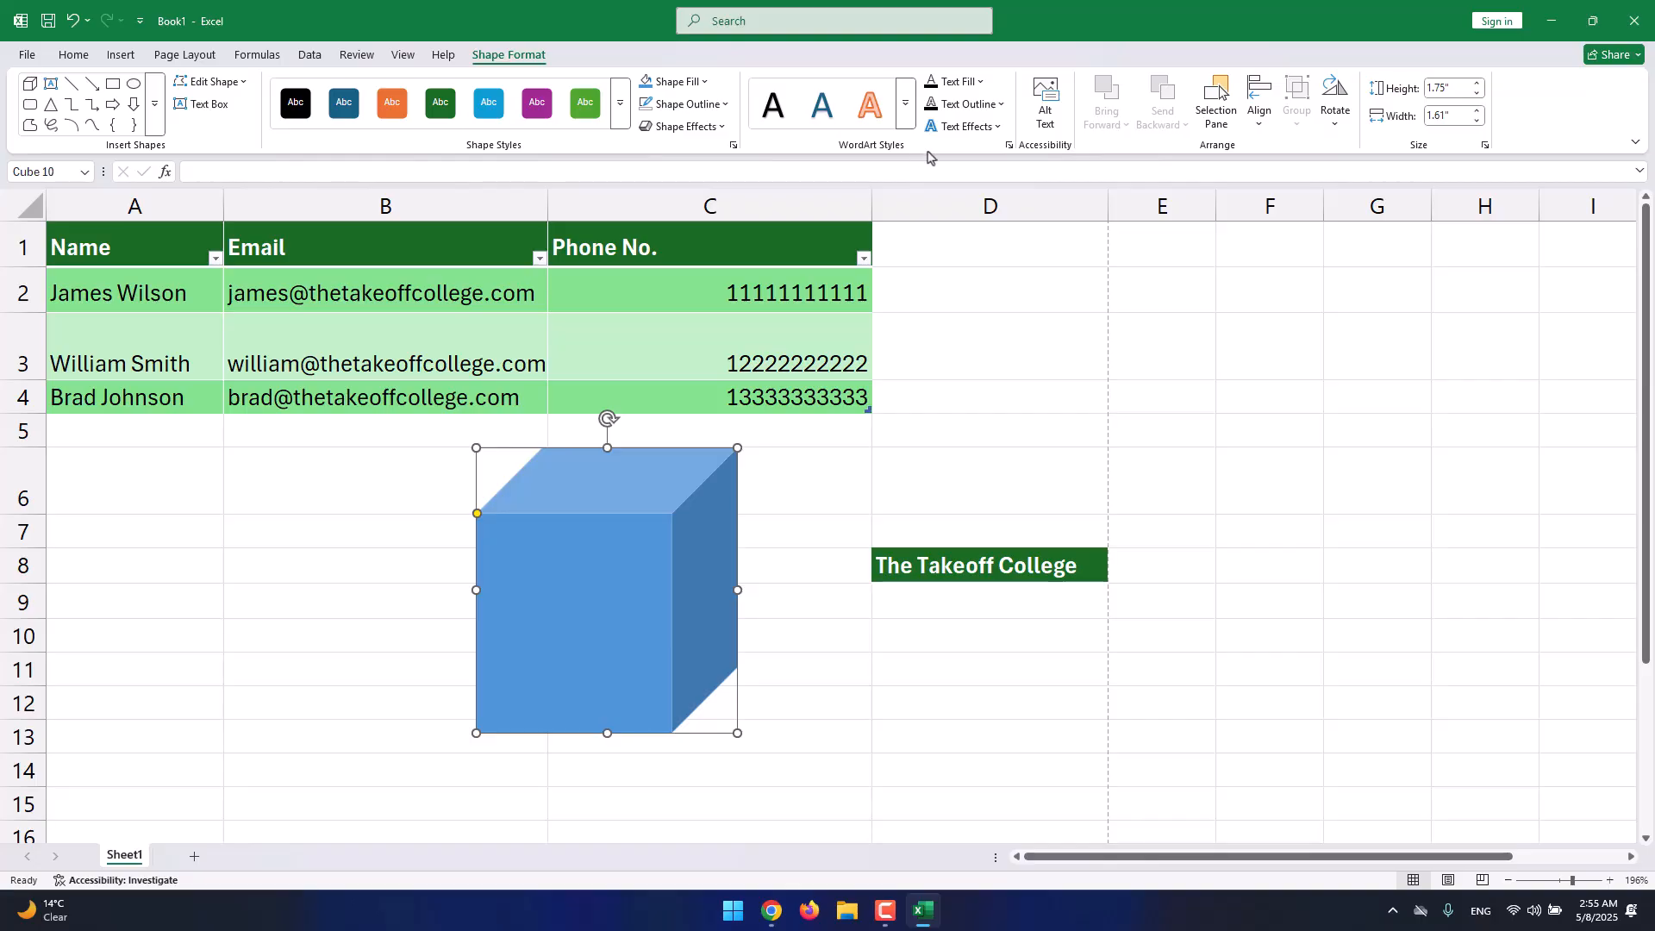
Replace the cube's placeholder text with 'The Takeoff College'.
{"action": "right_click", "coordinate": [698, 504]}
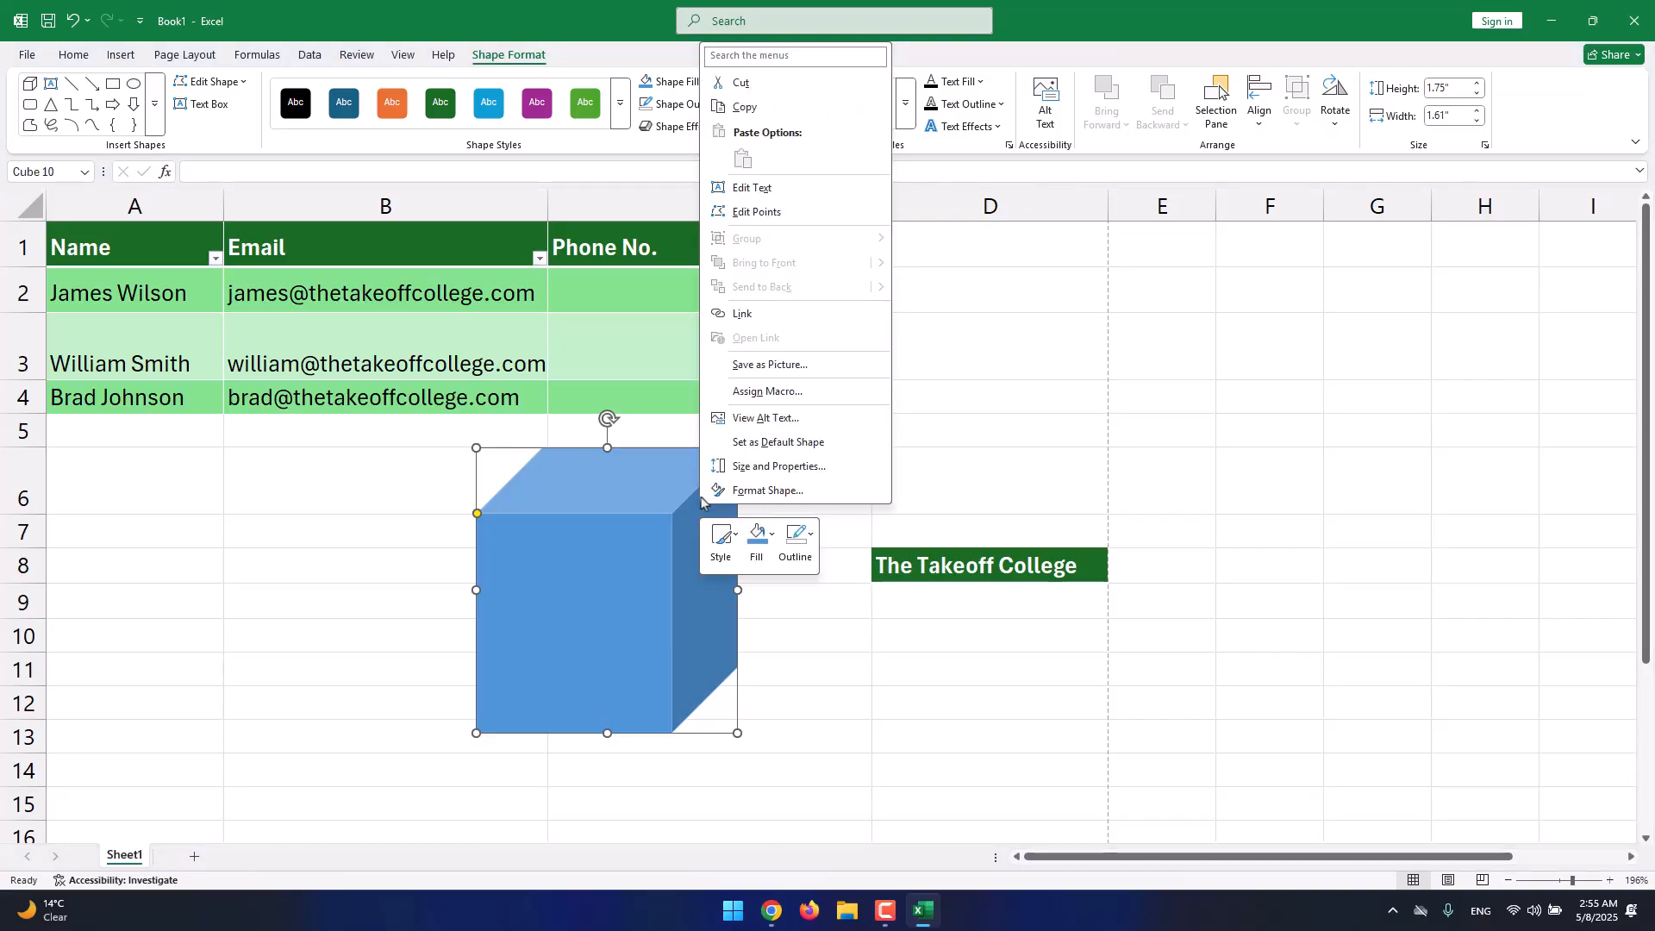
{"action": "left_click", "coordinate": [758, 188]}
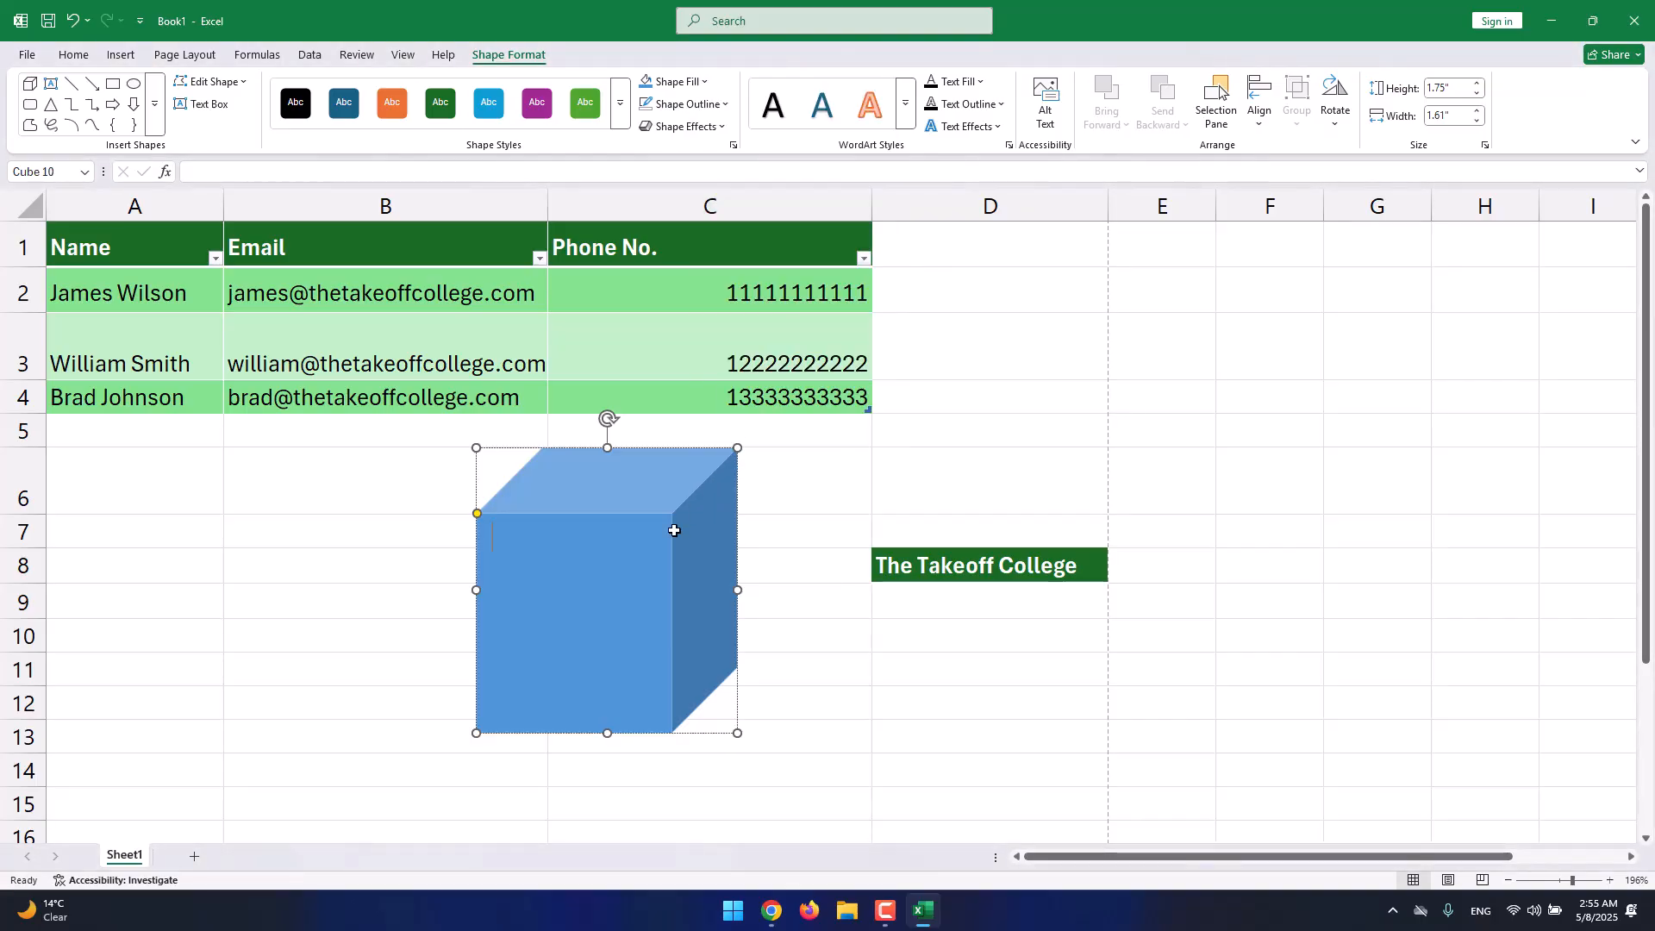
{"action": "type", "text": "djfjodjfiosjdfi"}
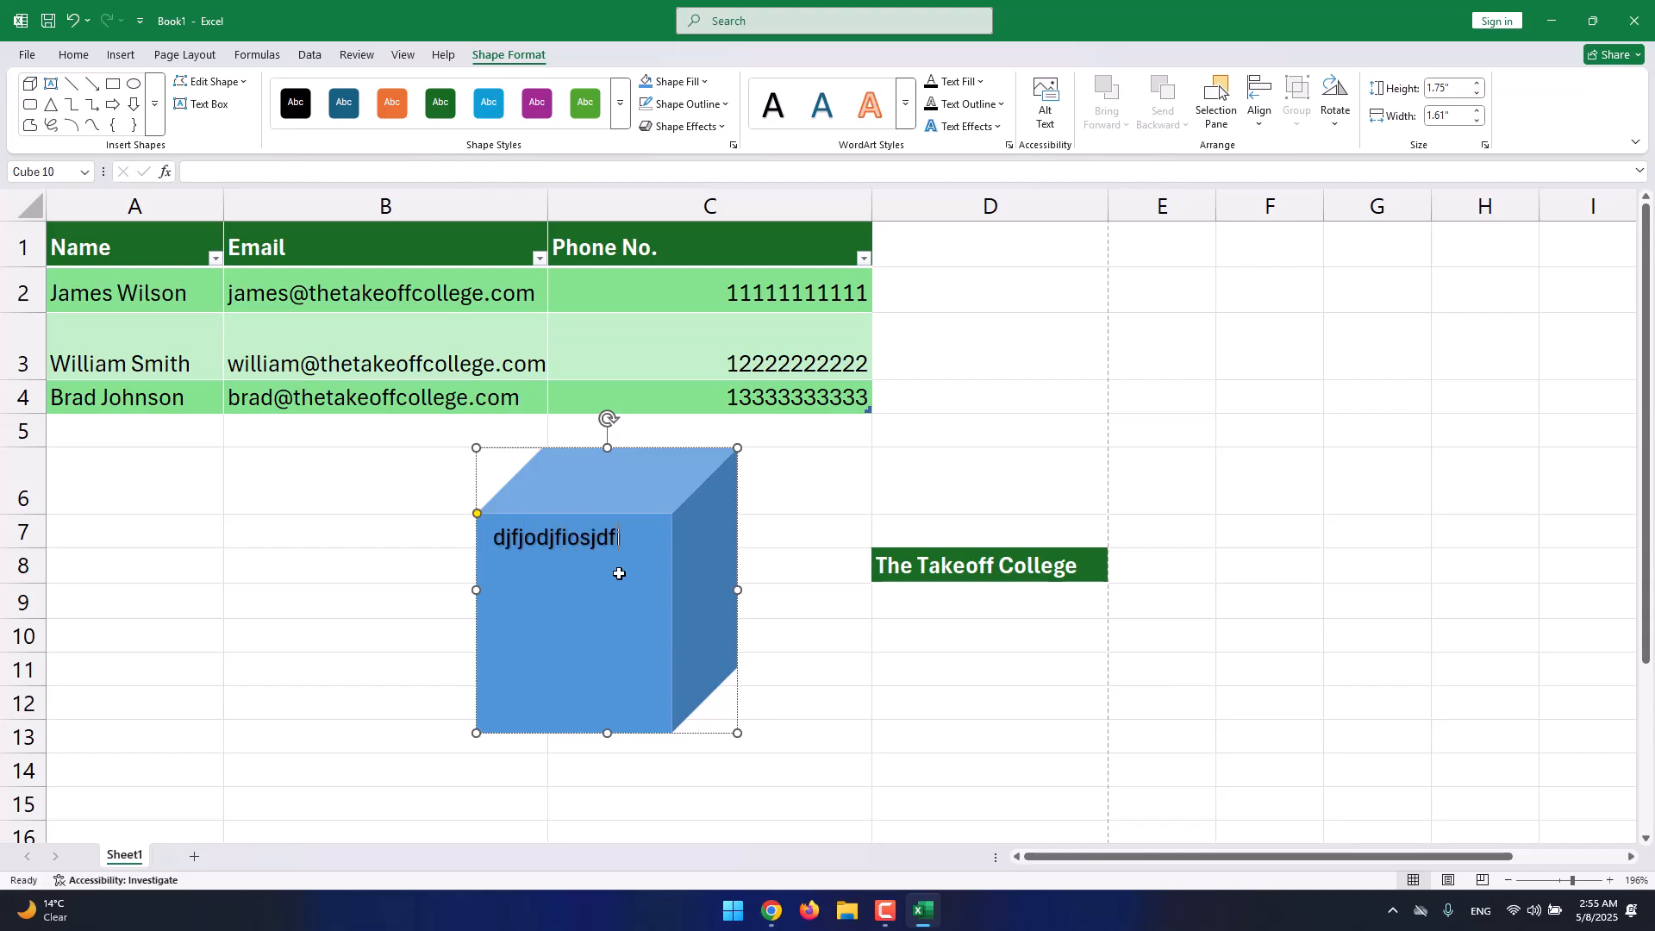
{"action": "type", "text": "jf"}
{"action": "key", "text": "ctrl+a"}
{"action": "type", "text": "Th"}
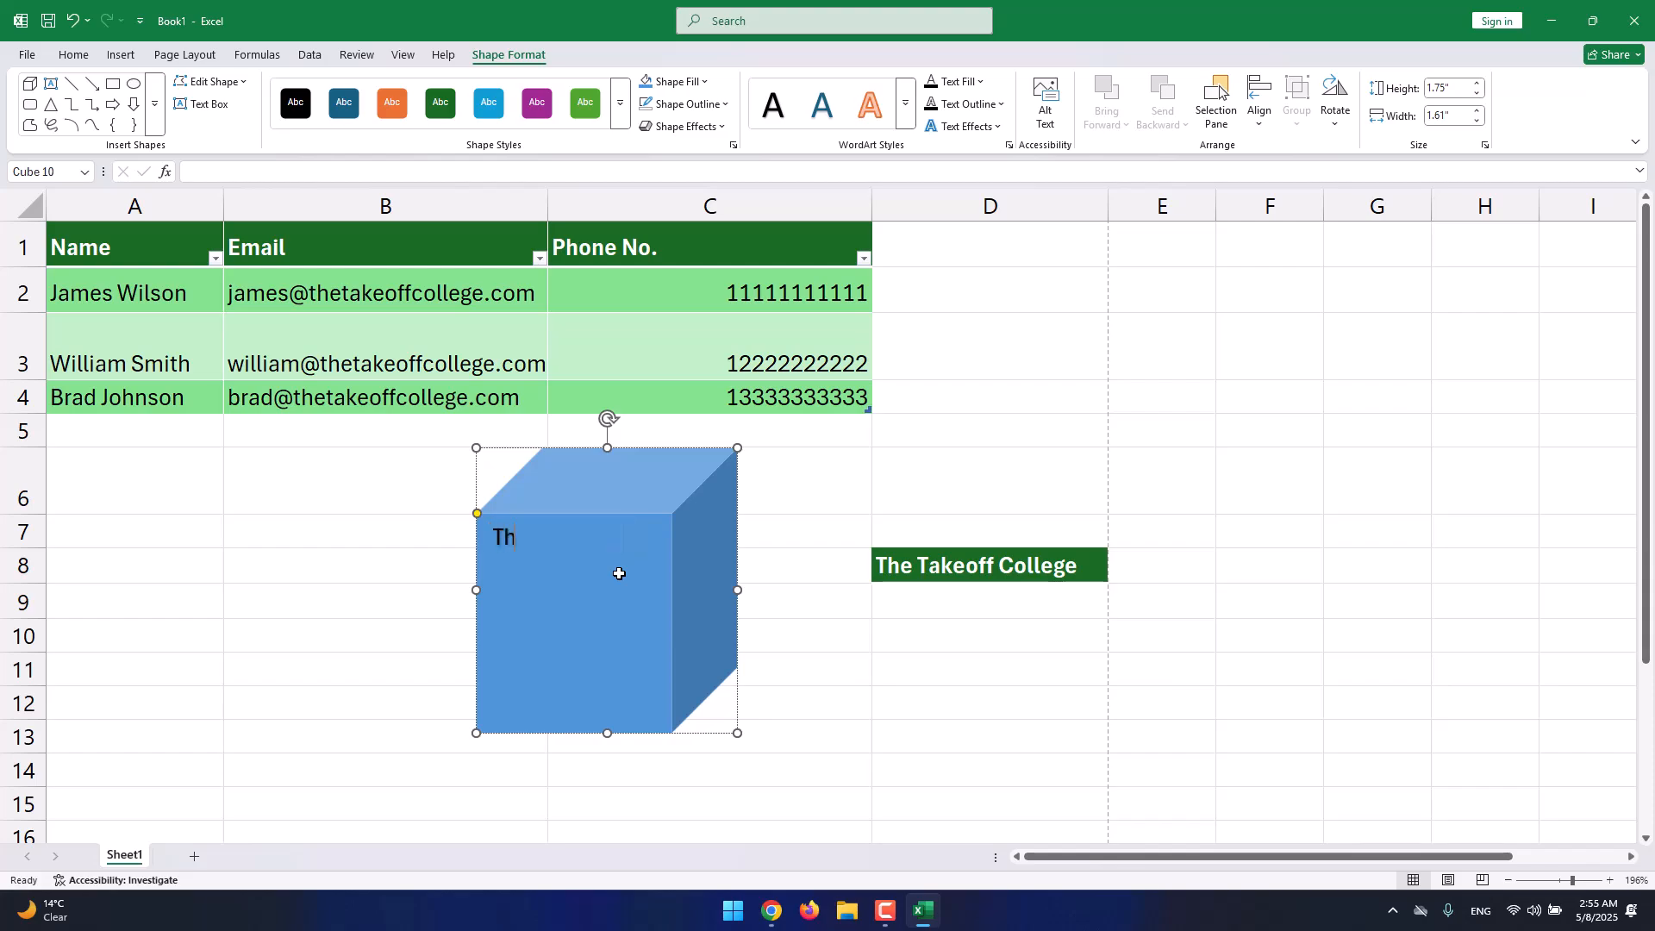
{"action": "type", "text": "e Takeoff Col"}
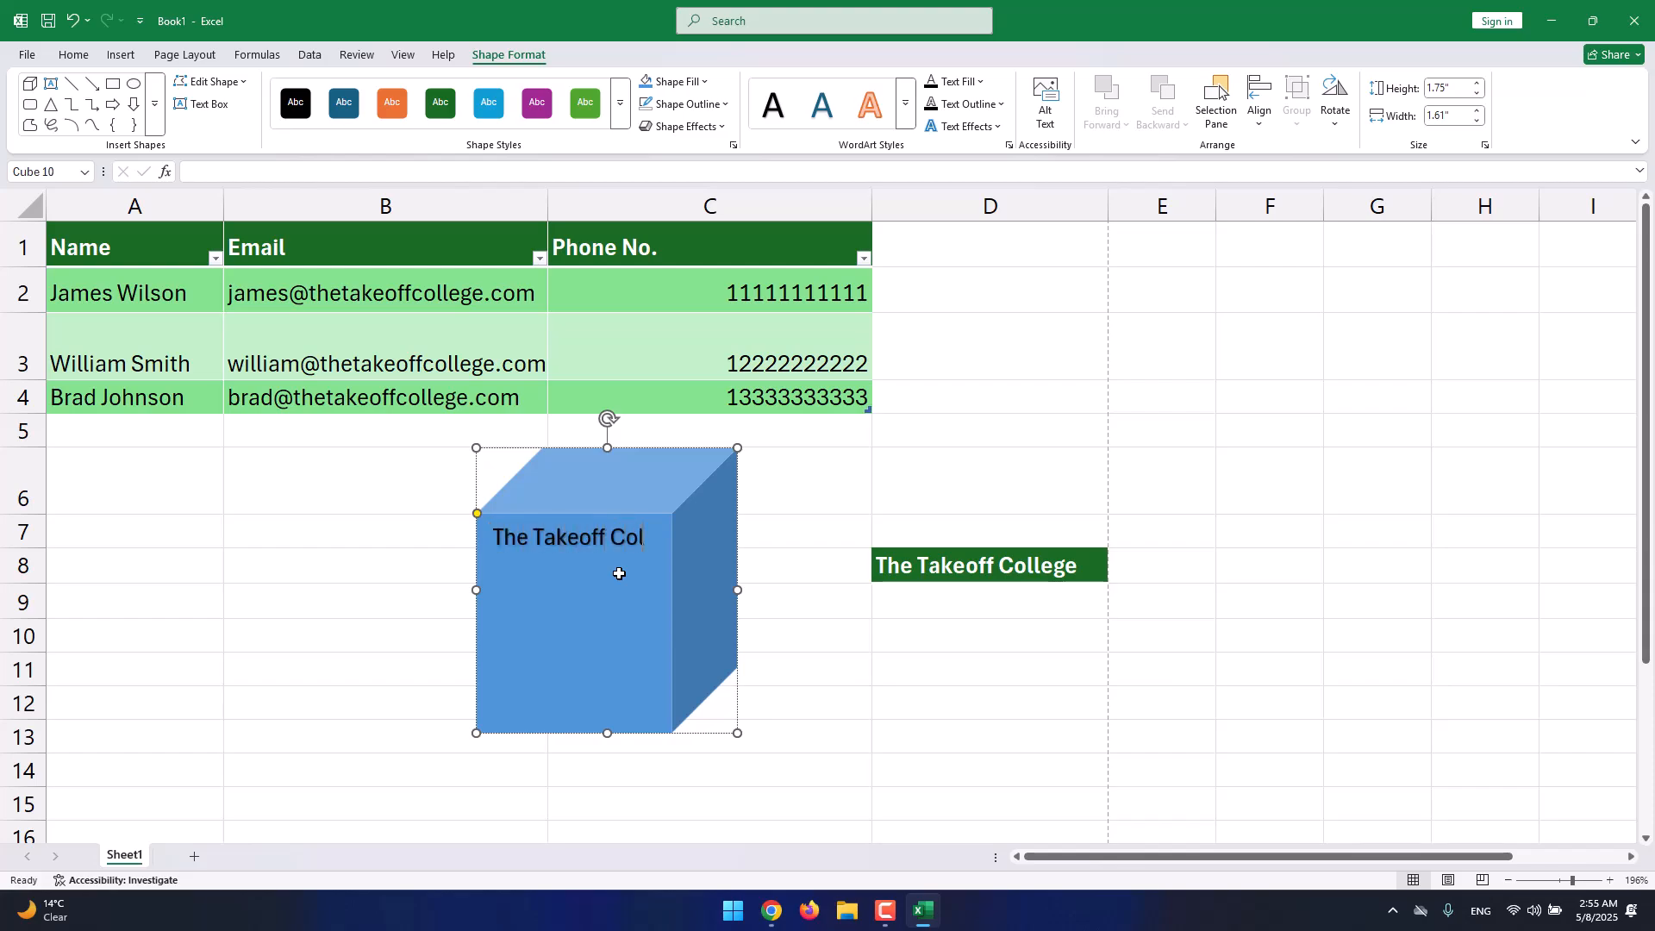
{"action": "type", "text": "lege"}
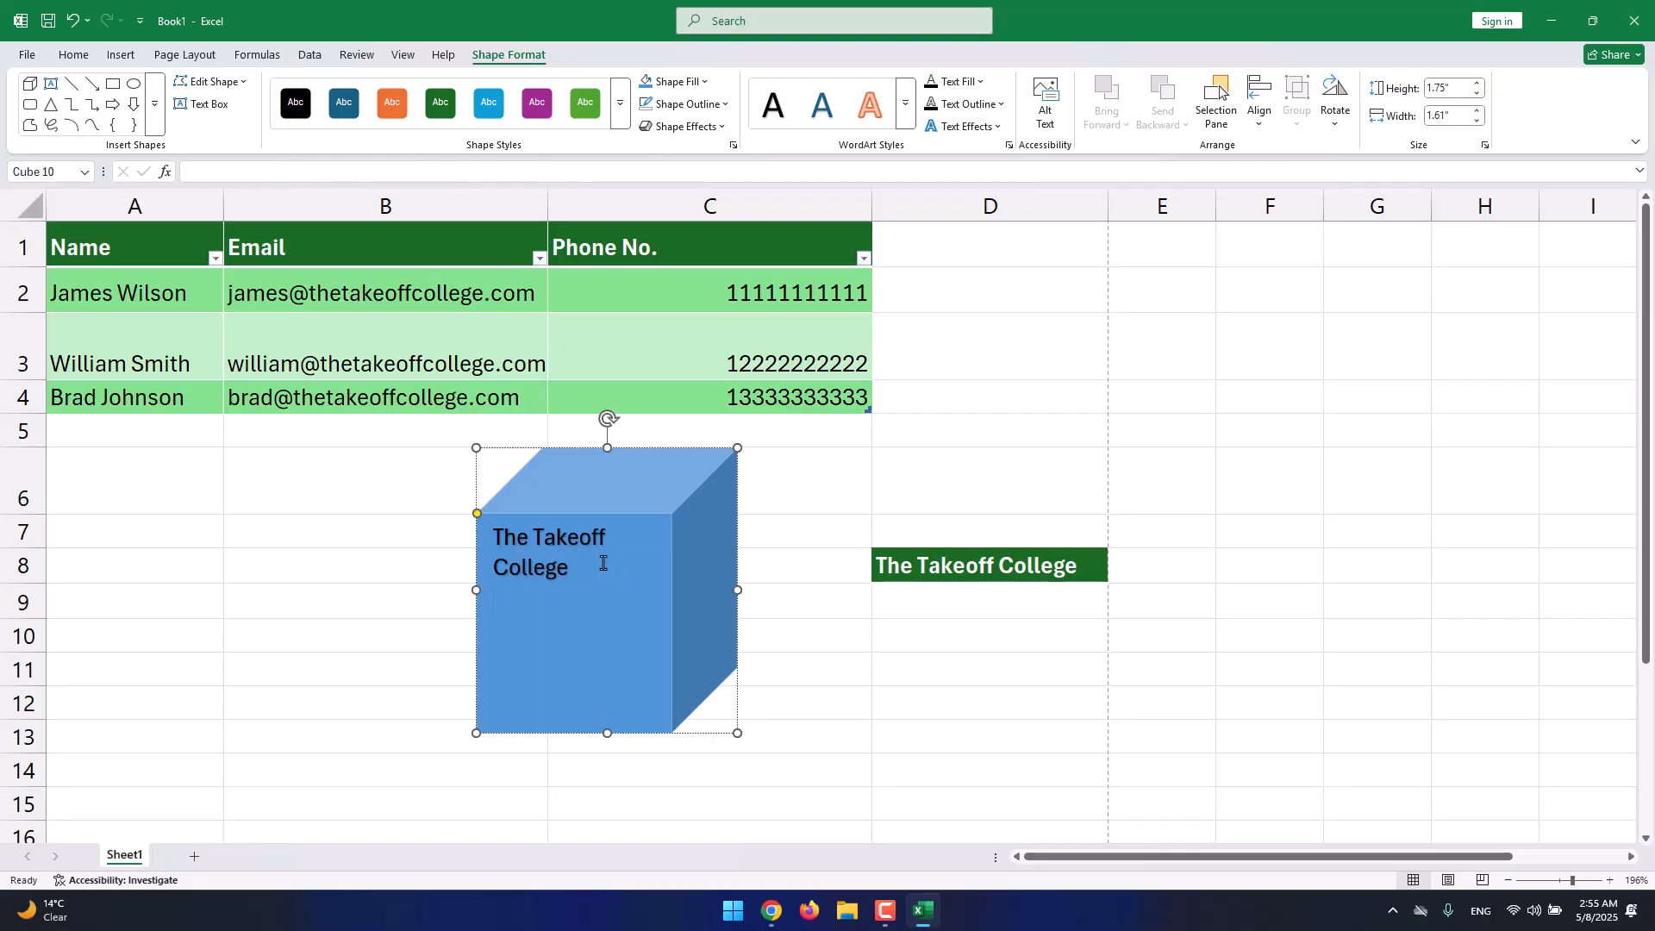
{"action": "key", "text": "Escape"}
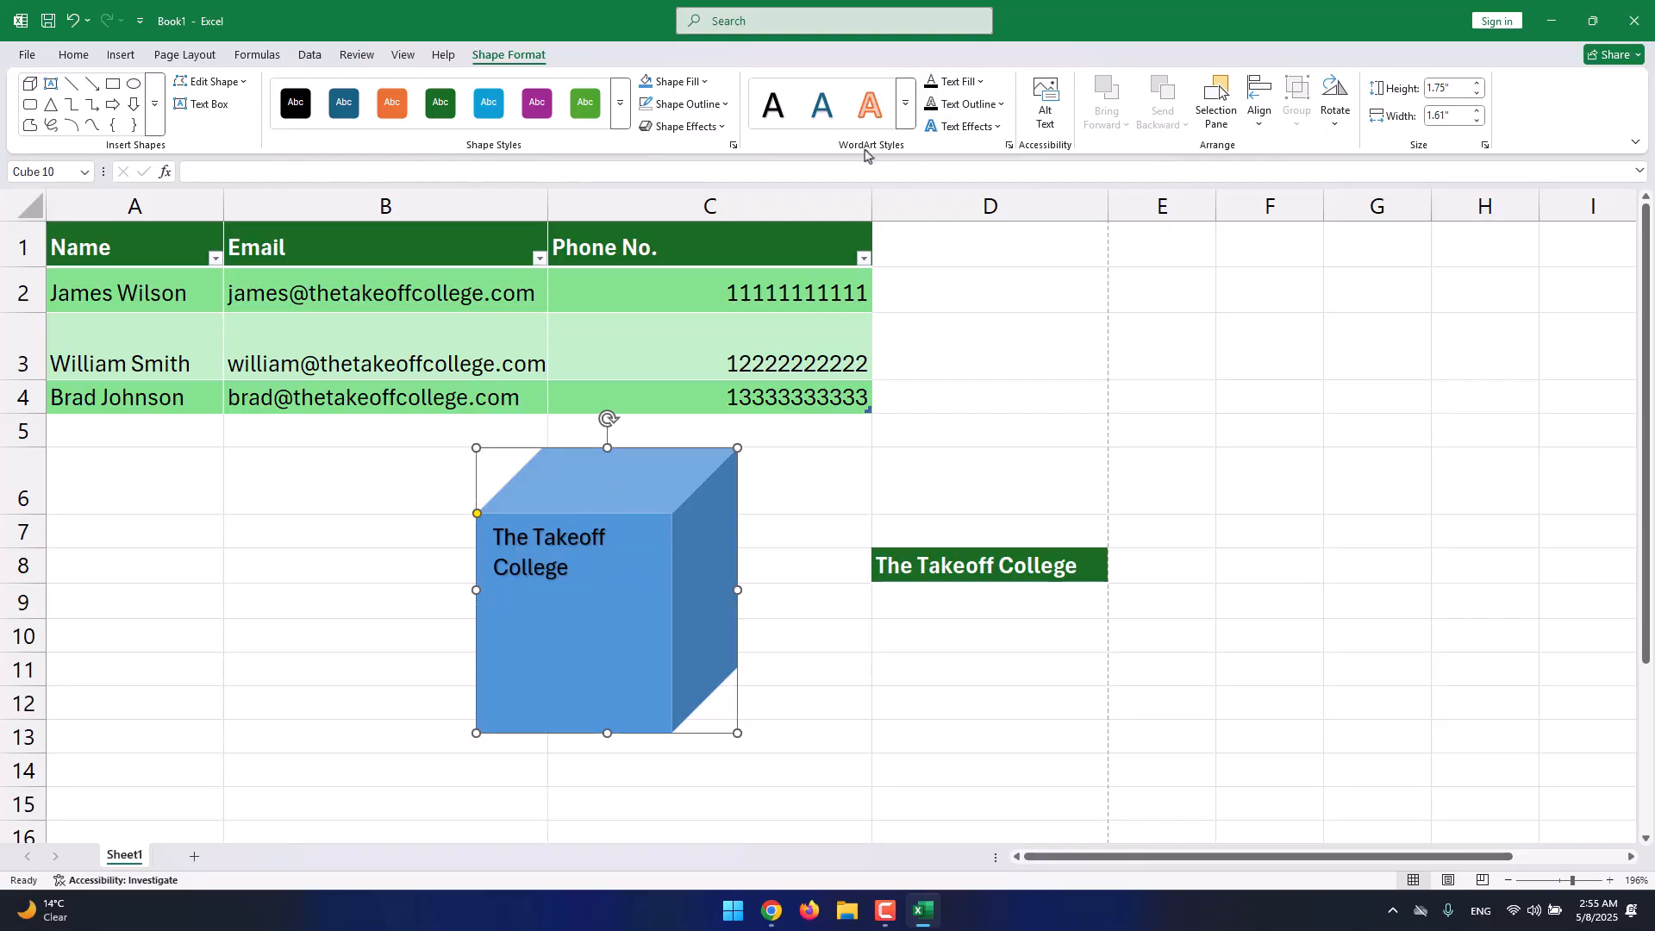
Move the cube into column D above the label and shrink it to about 1.3 by 1.29 inches.
{"action": "left_click", "coordinate": [904, 117]}
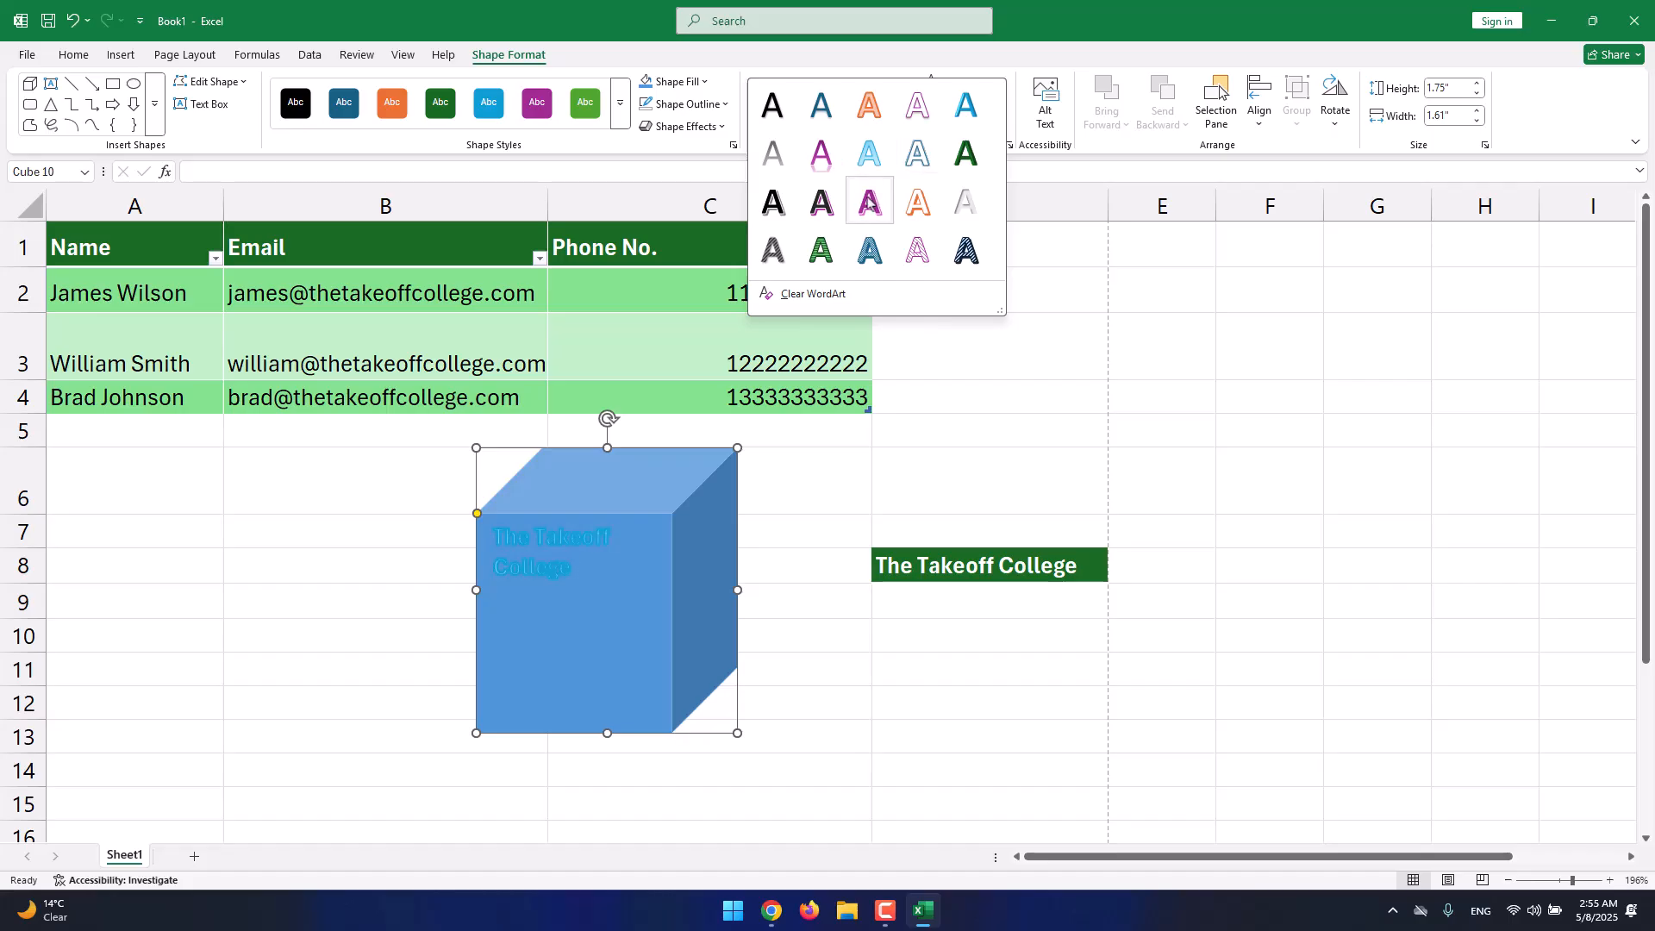
{"action": "key", "text": "Escape"}
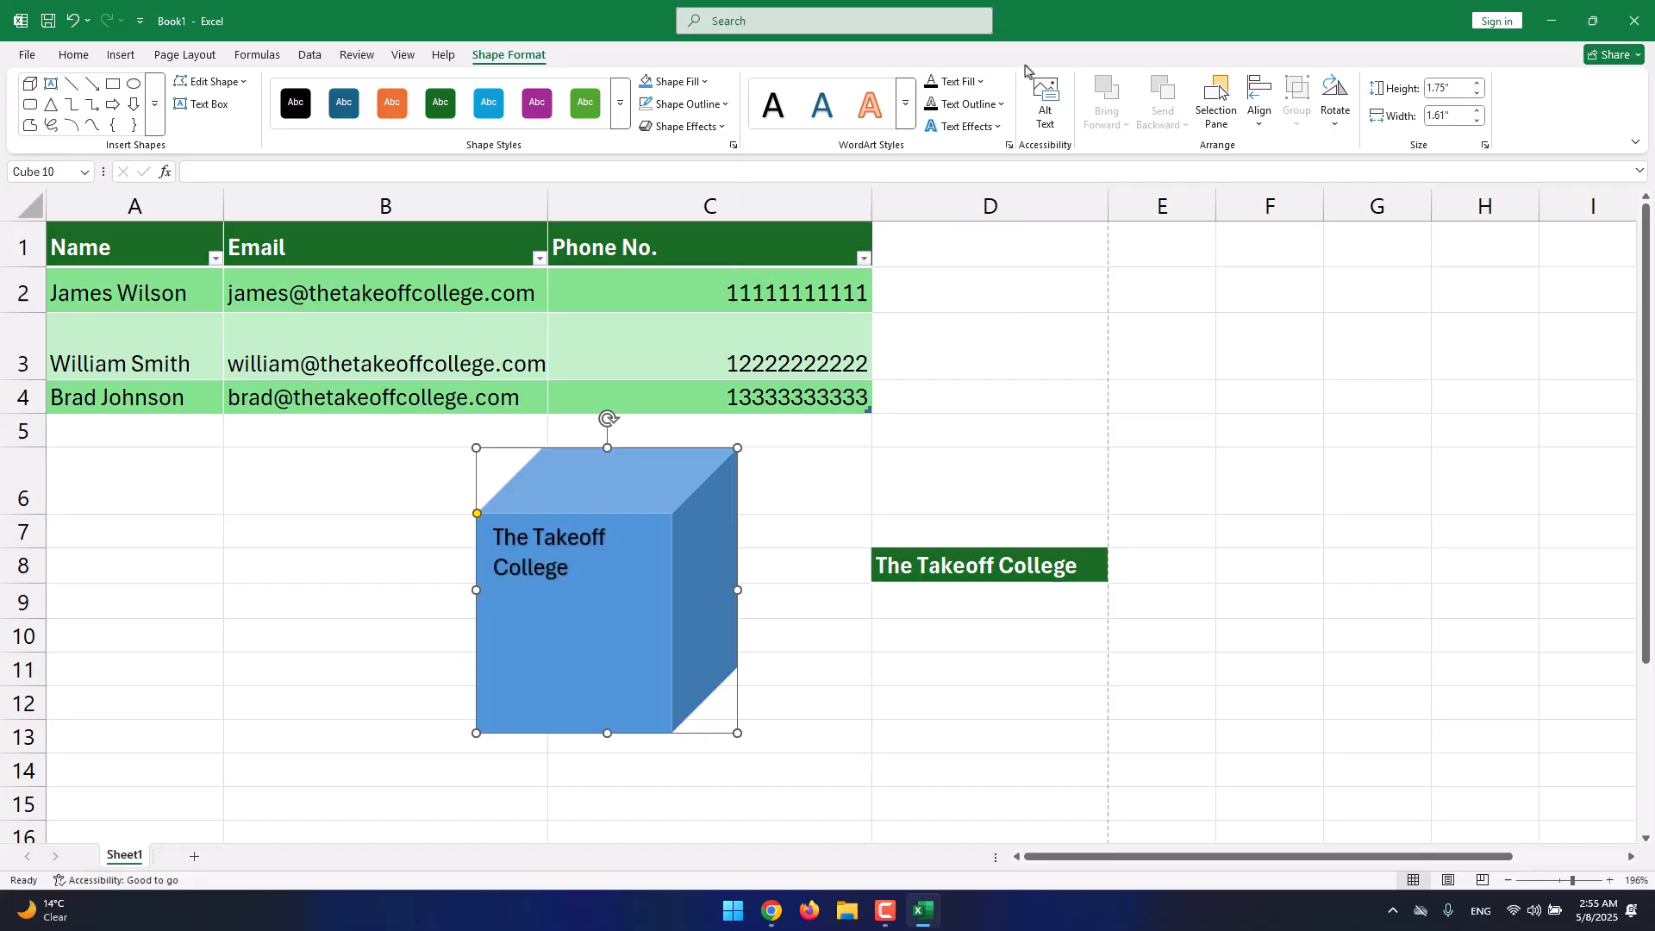
{"action": "left_click", "coordinate": [973, 83]}
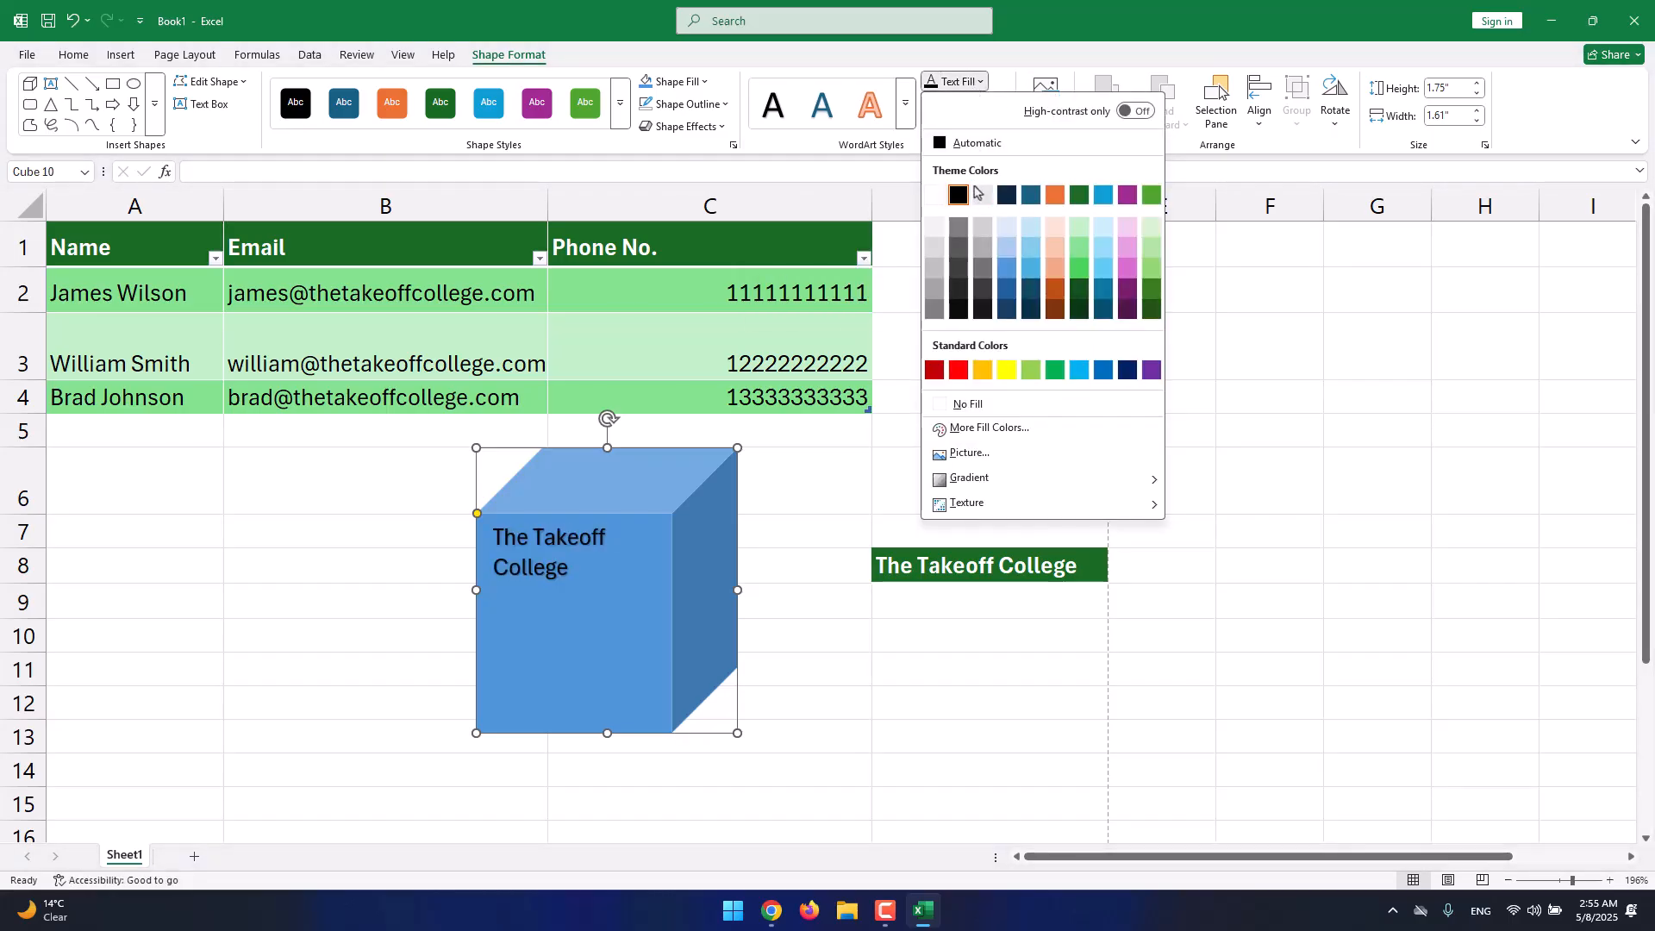
{"action": "left_click", "coordinate": [983, 71]}
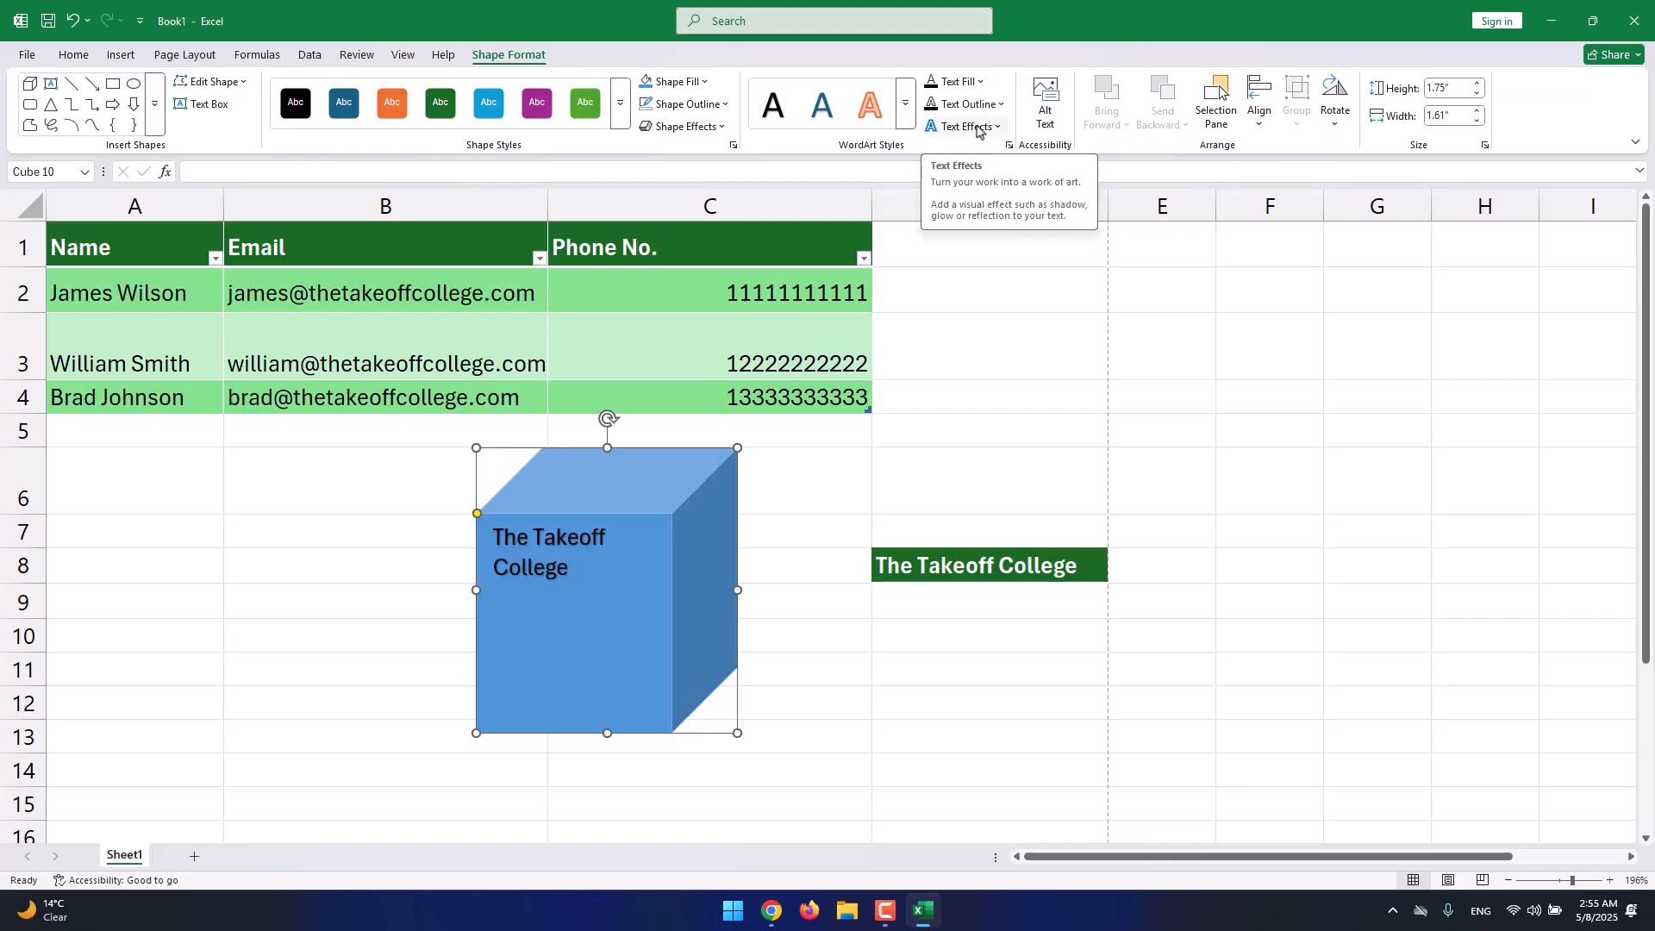
{"action": "left_click", "coordinate": [1333, 121]}
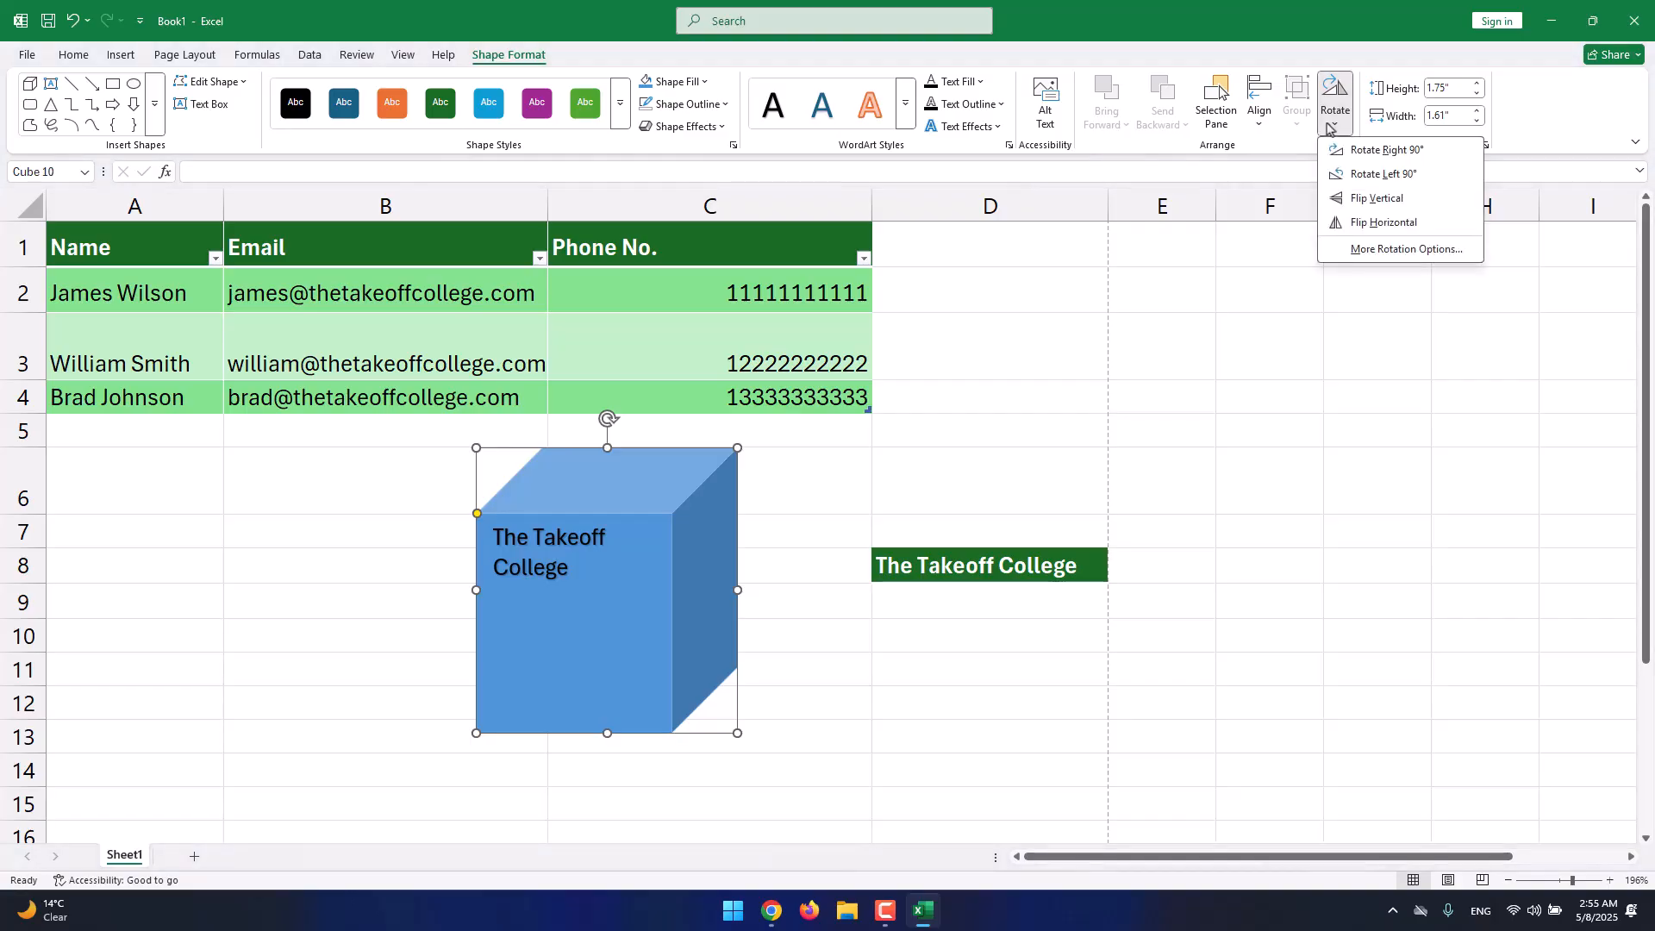
{"action": "left_click", "coordinate": [1331, 128]}
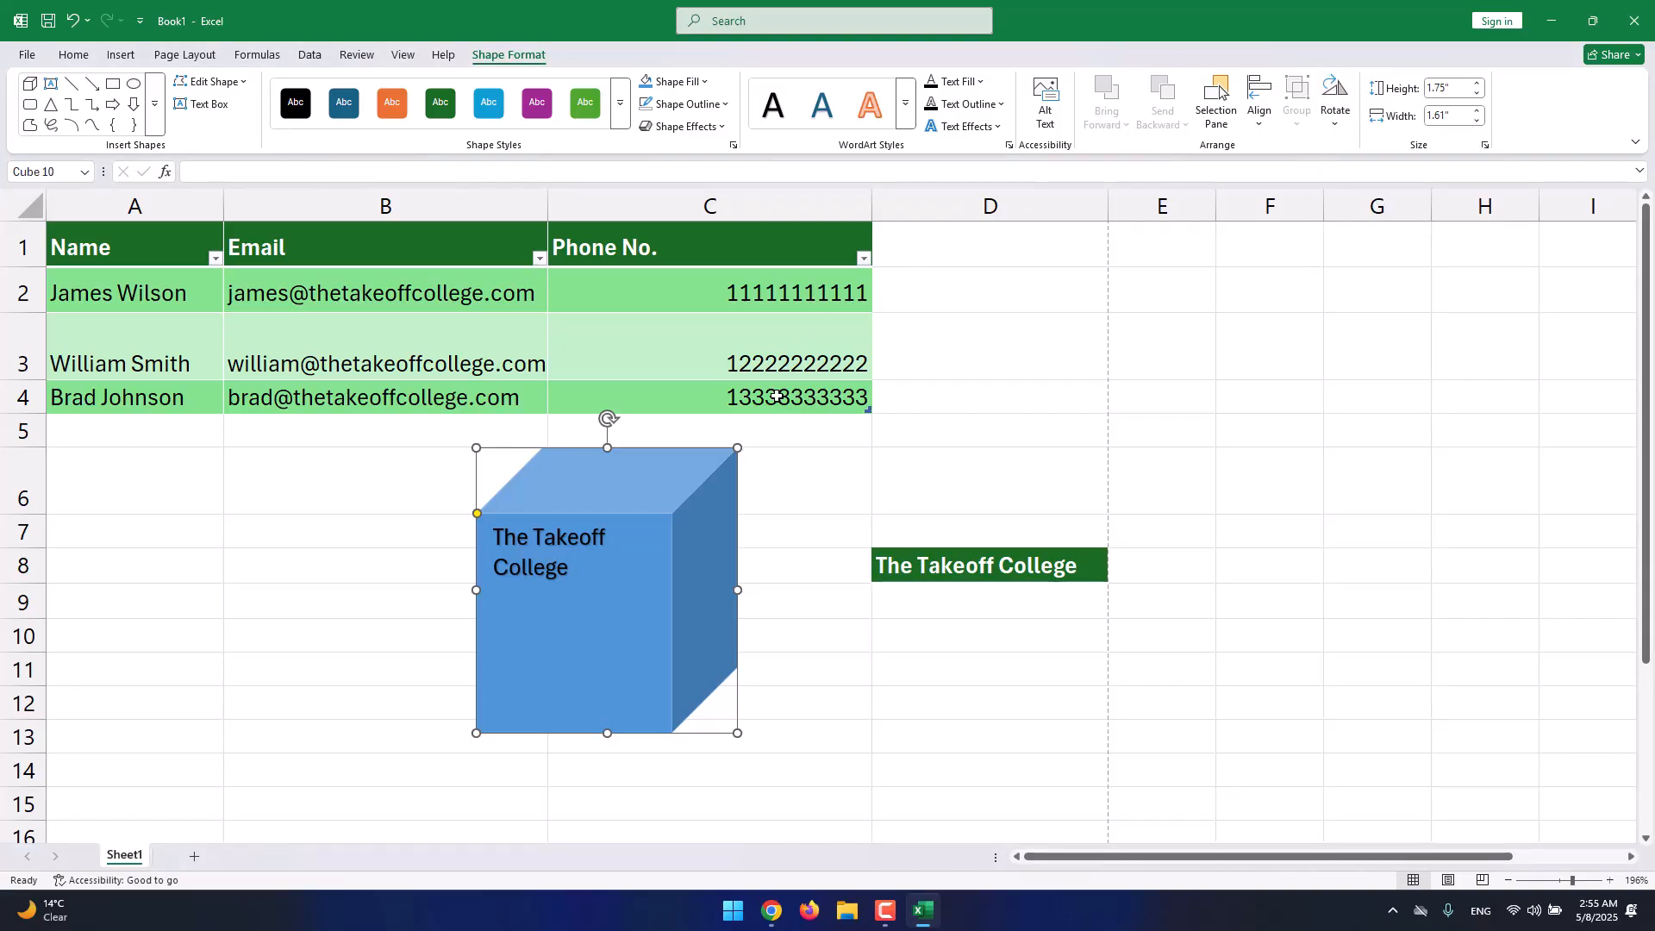
{"action": "left_click_drag", "start_coordinate": [692, 486], "coordinate": [910, 365]}
{"action": "left_click_drag", "start_coordinate": [866, 413], "coordinate": [1023, 311]}
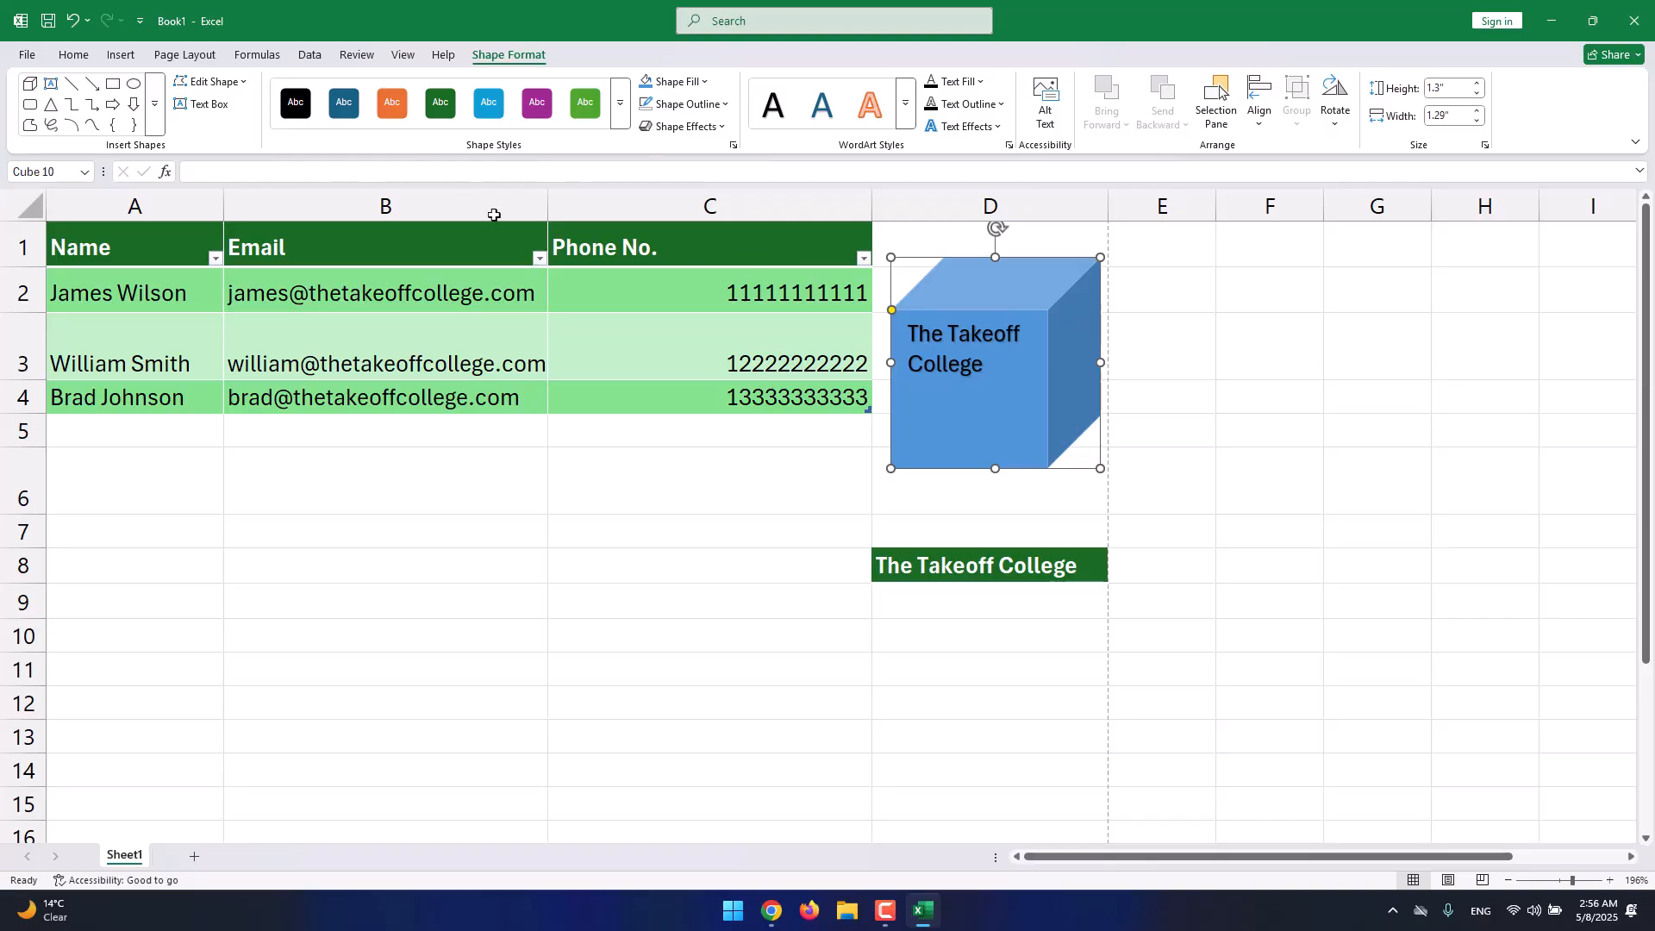
Insert the apple icon from the Icons library and shrink it to 0.36 inches square.
{"action": "left_click", "coordinate": [121, 55]}
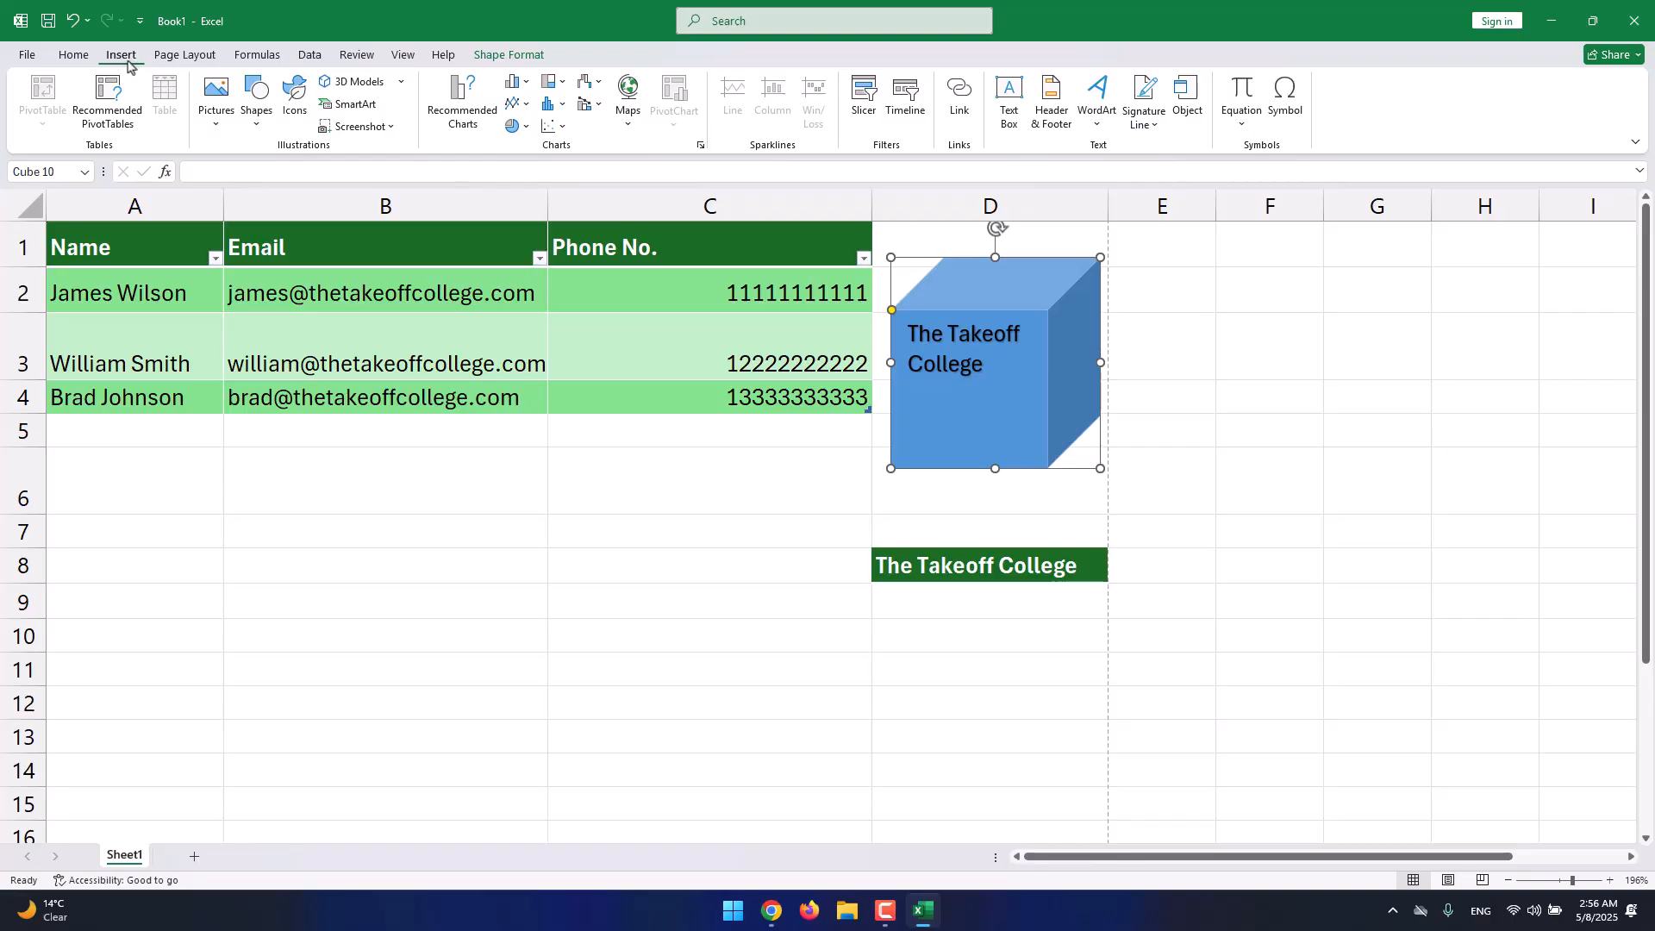
{"action": "left_click", "coordinate": [300, 119]}
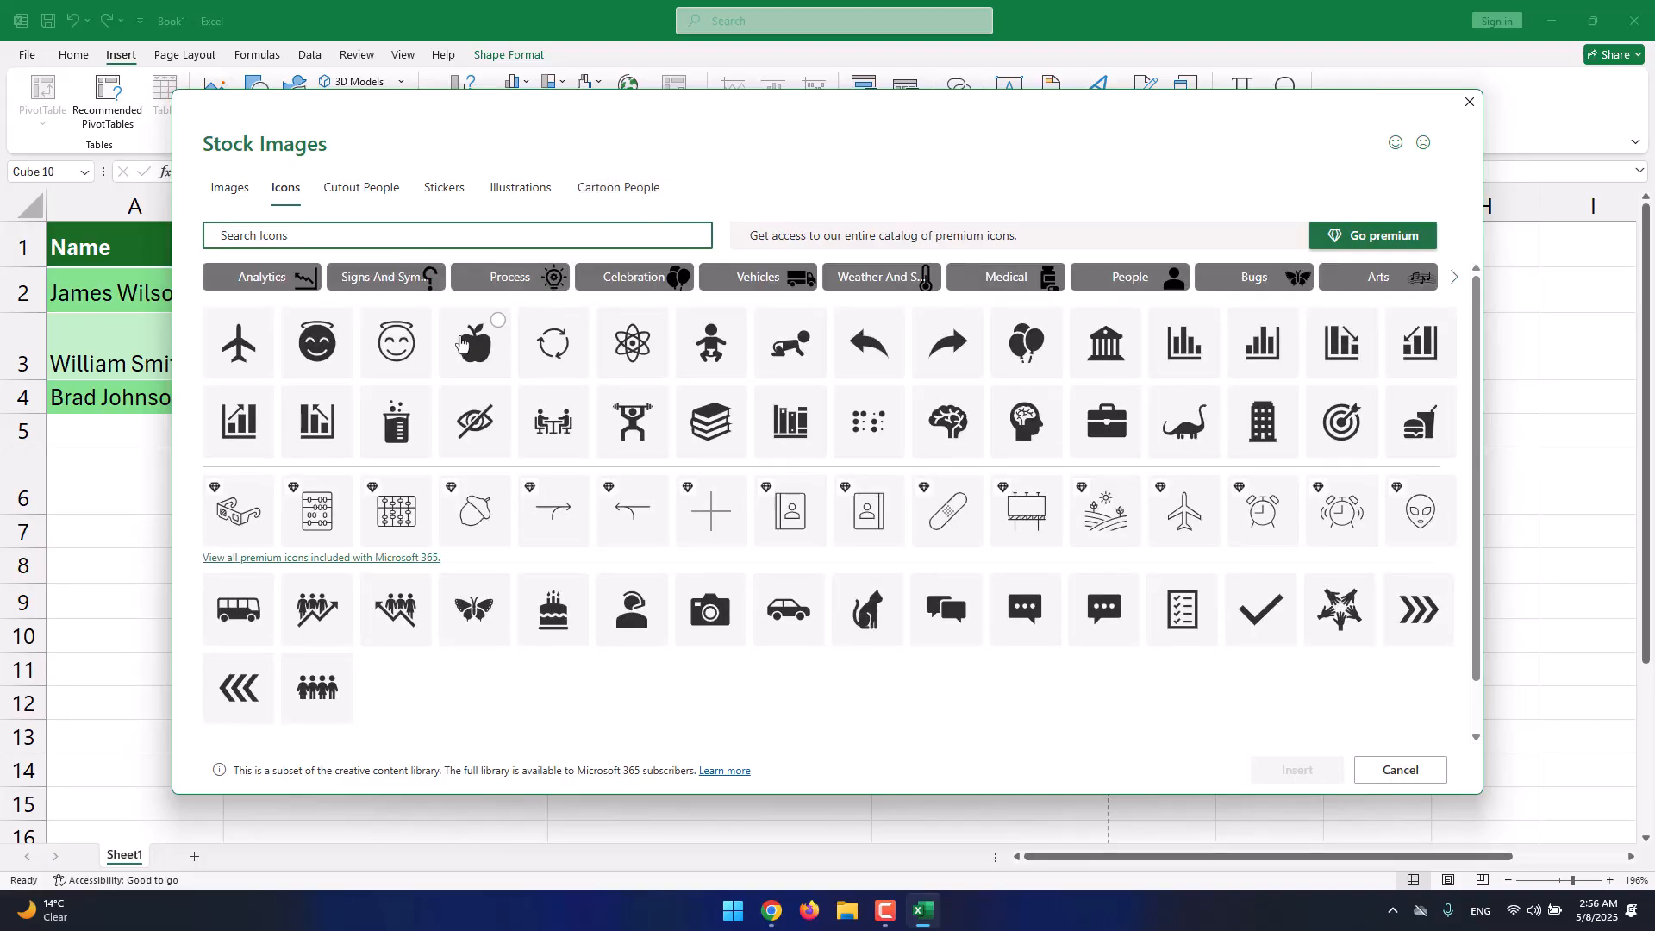
{"action": "left_click", "coordinate": [475, 351]}
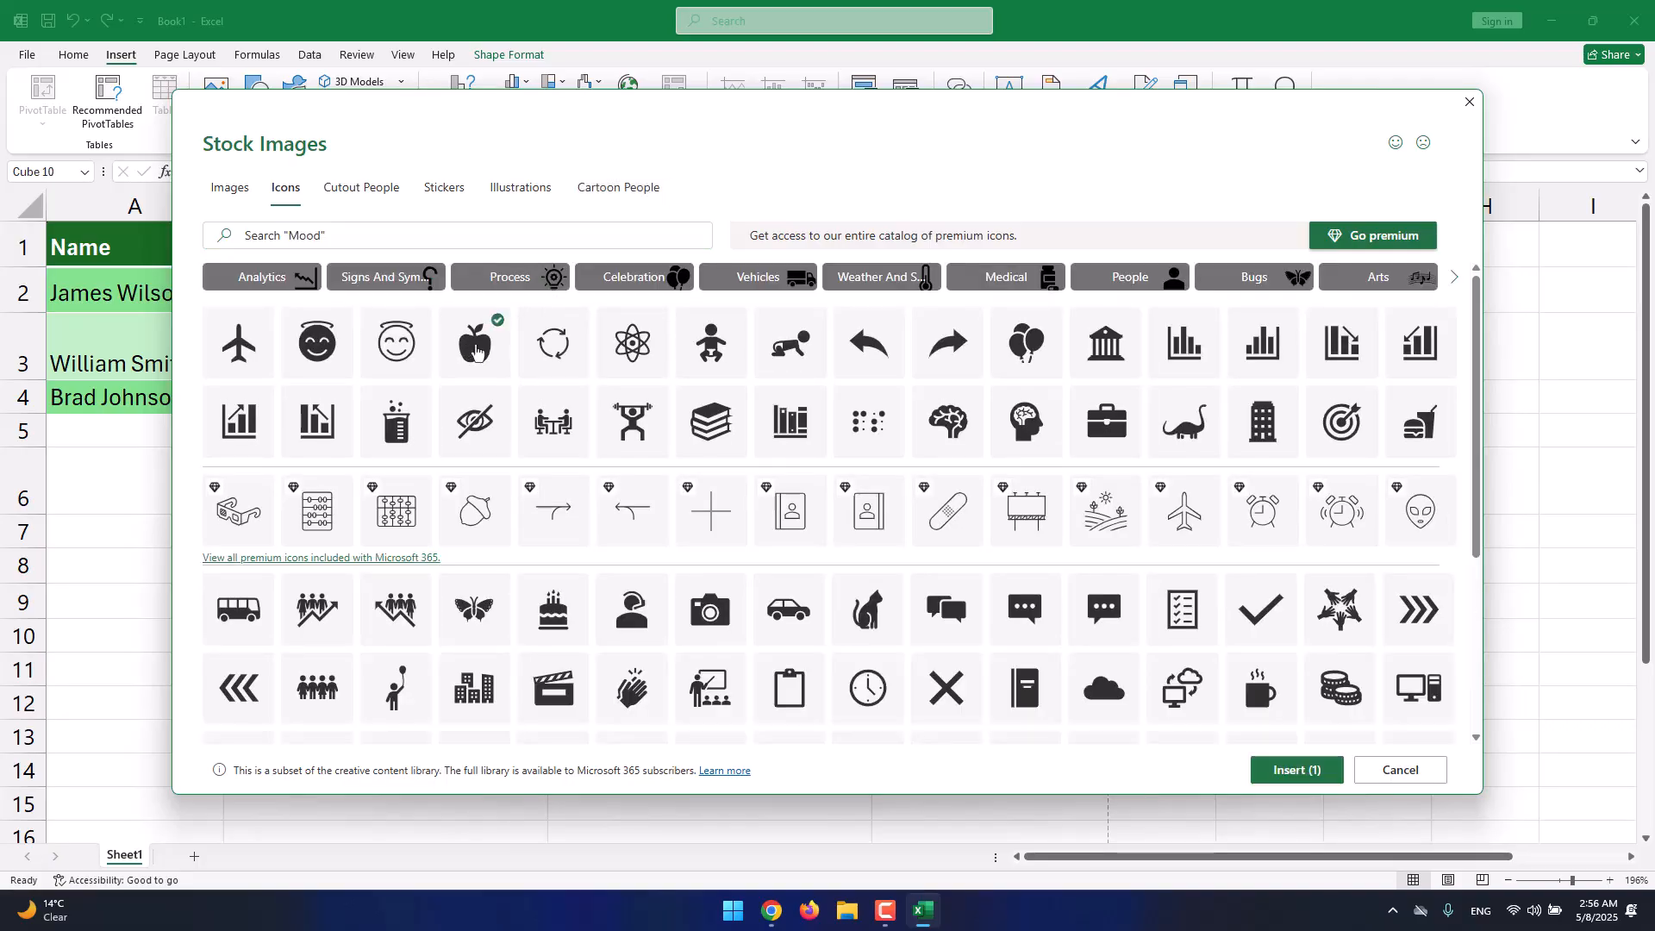
{"action": "left_click", "coordinate": [1282, 776]}
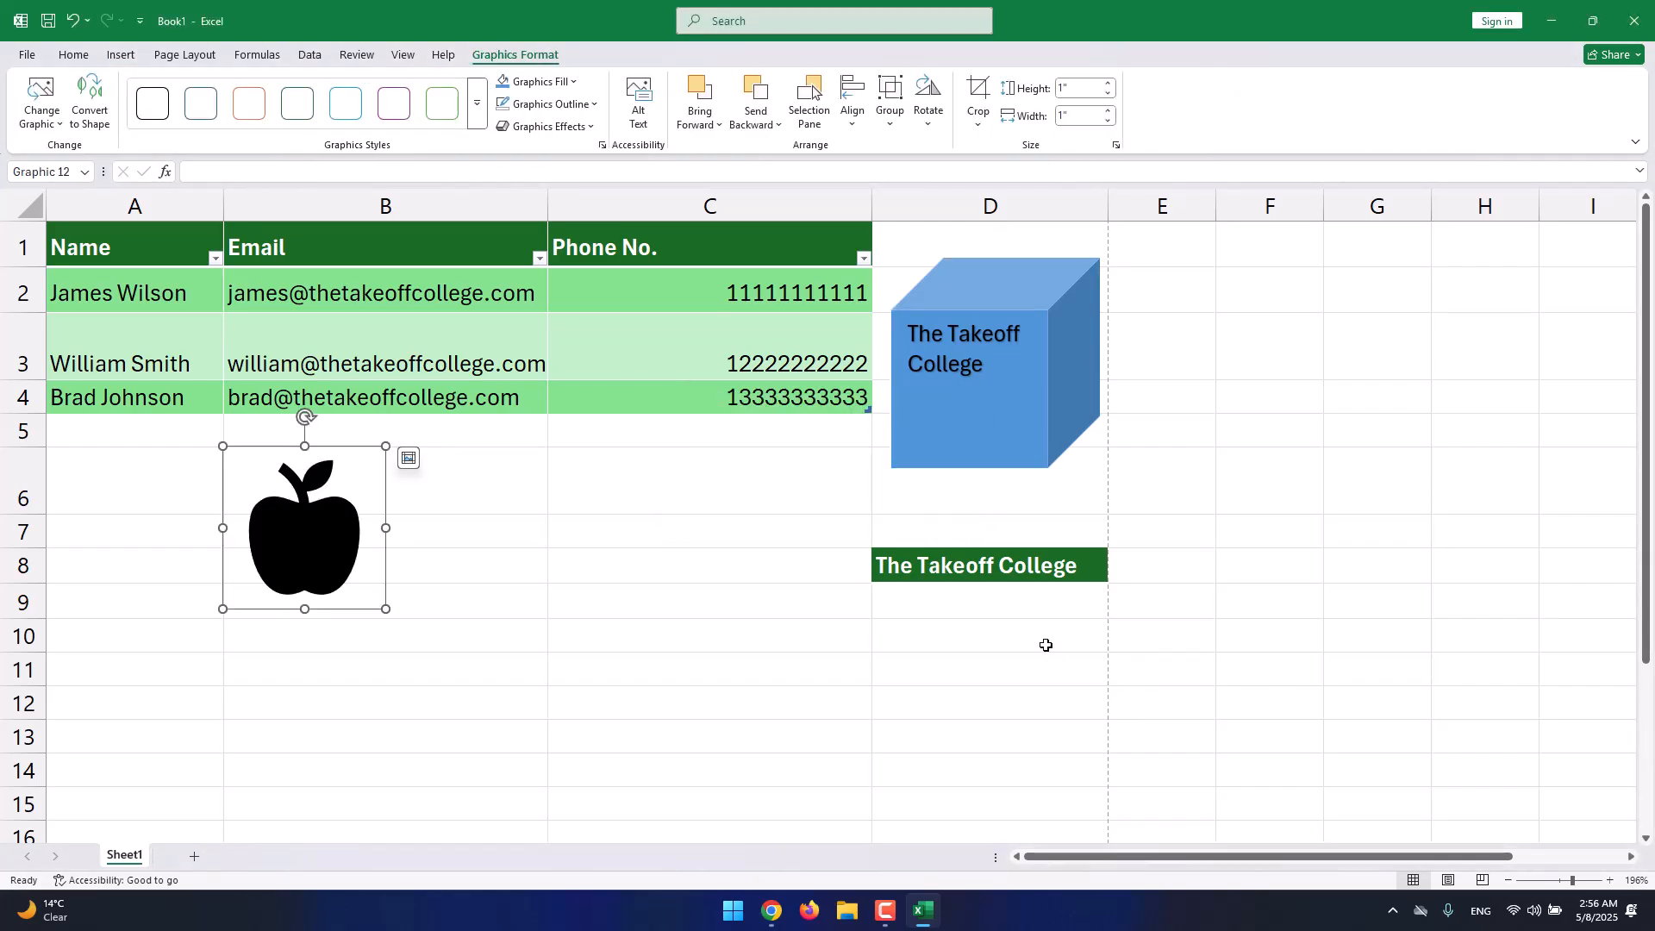
{"action": "left_click_drag", "start_coordinate": [385, 446], "coordinate": [586, 478]}
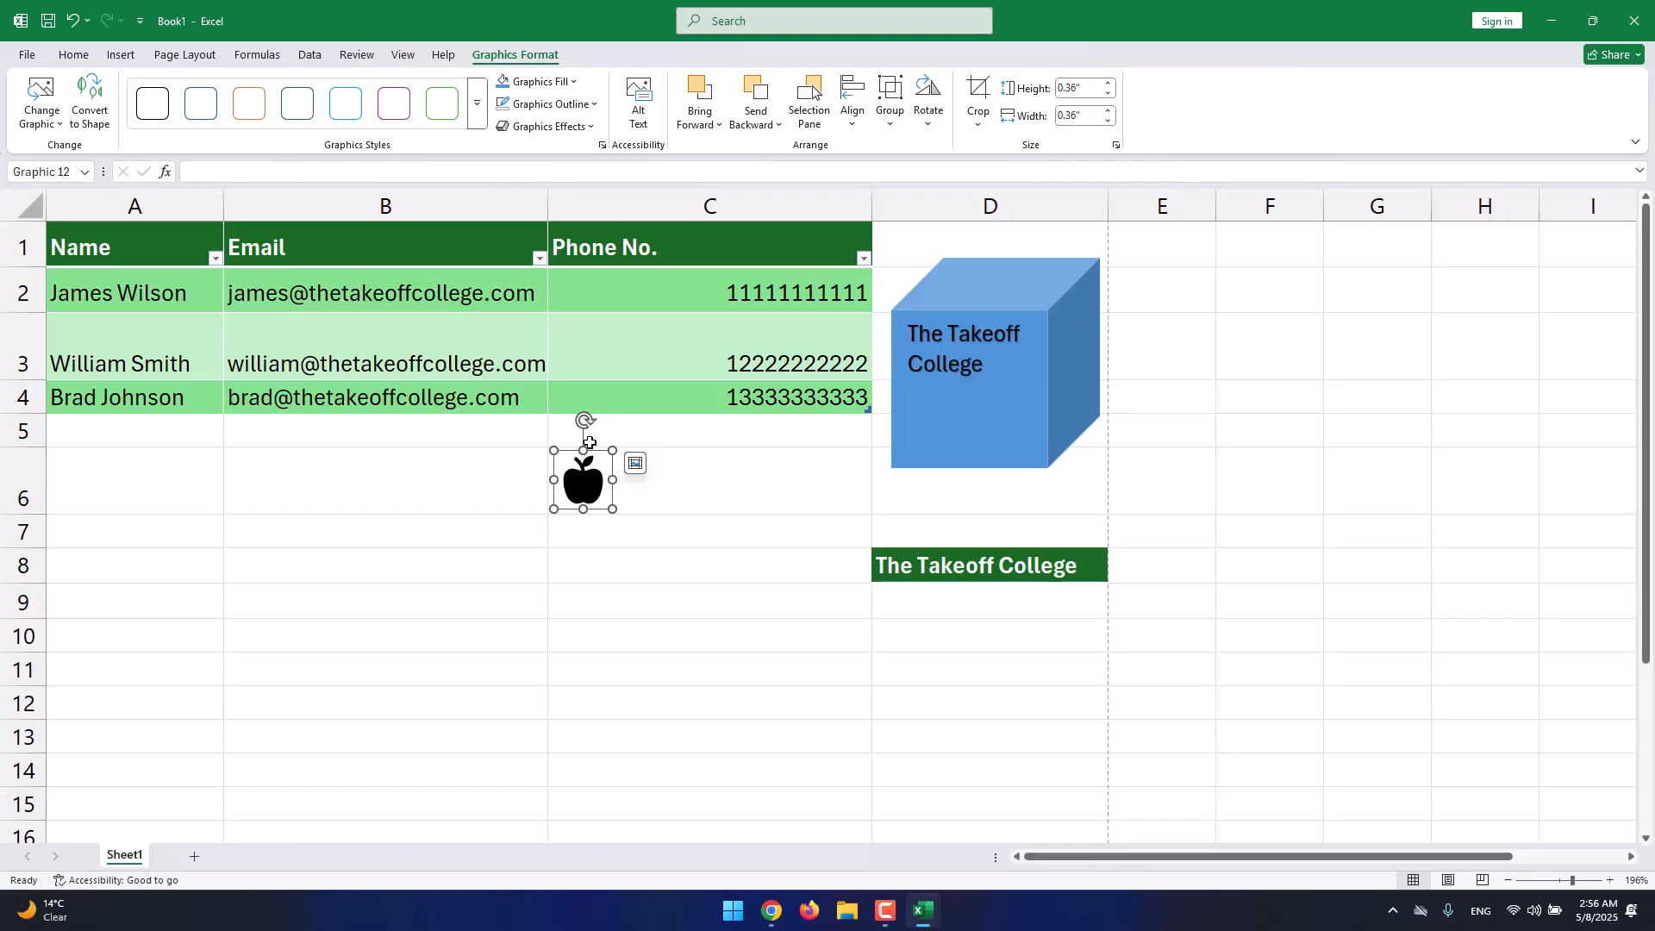
Insert the surprised-face emoji from the online 3D Models Emoji category and drag it over columns A–B.
{"action": "left_click", "coordinate": [119, 57]}
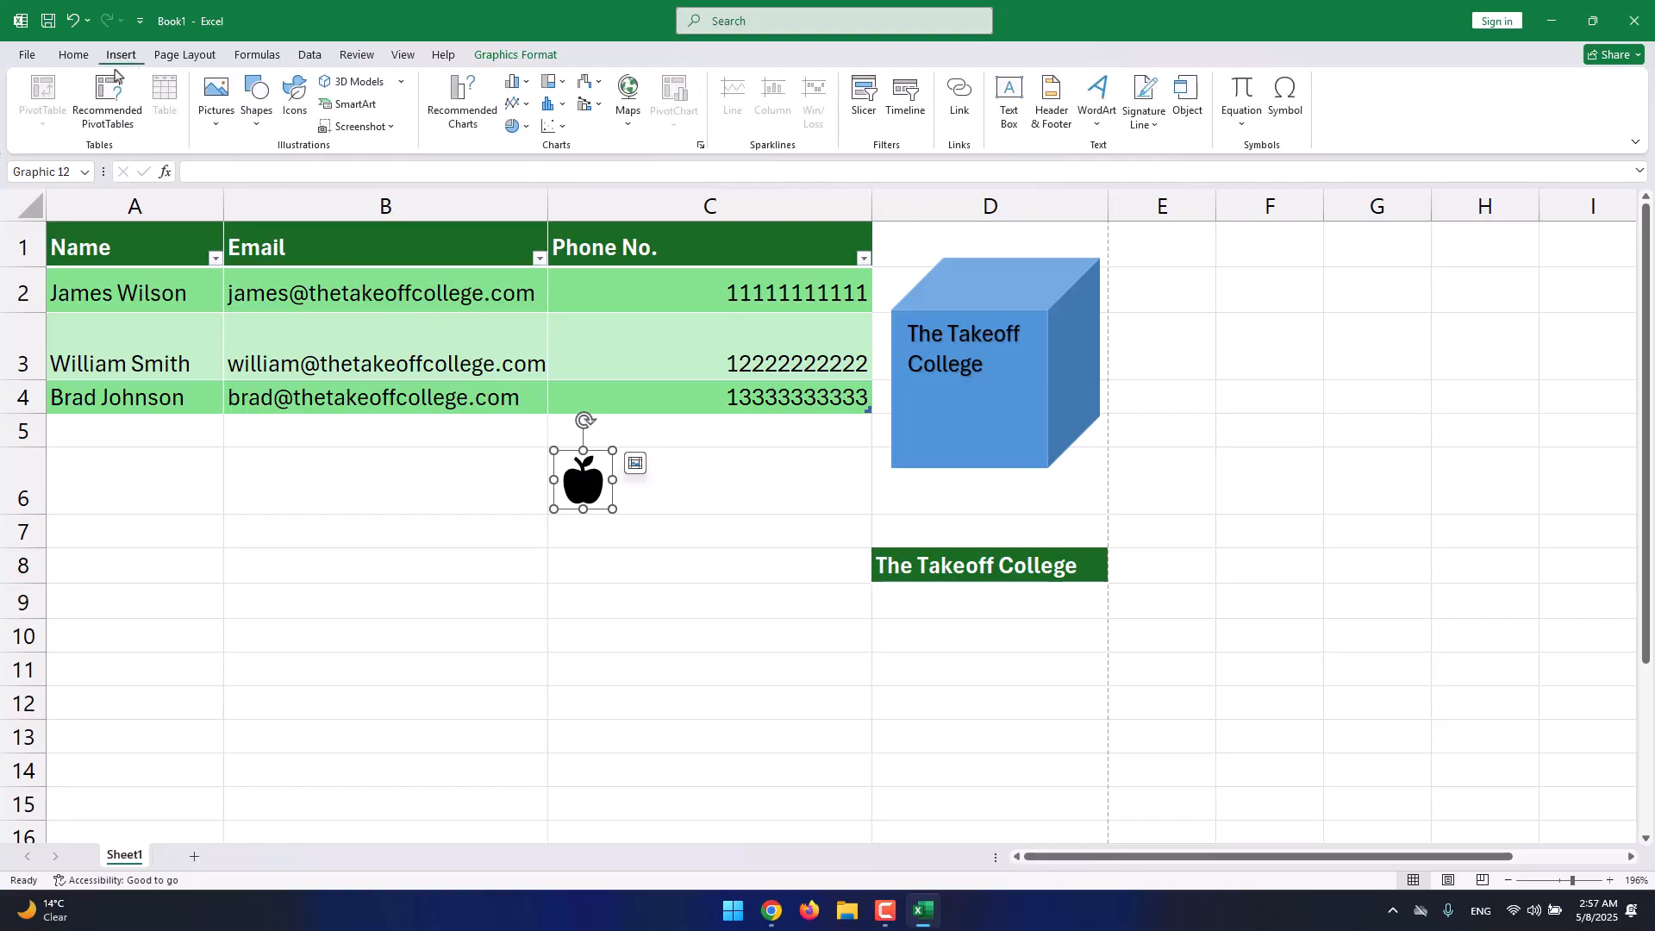
{"action": "left_click", "coordinate": [338, 86]}
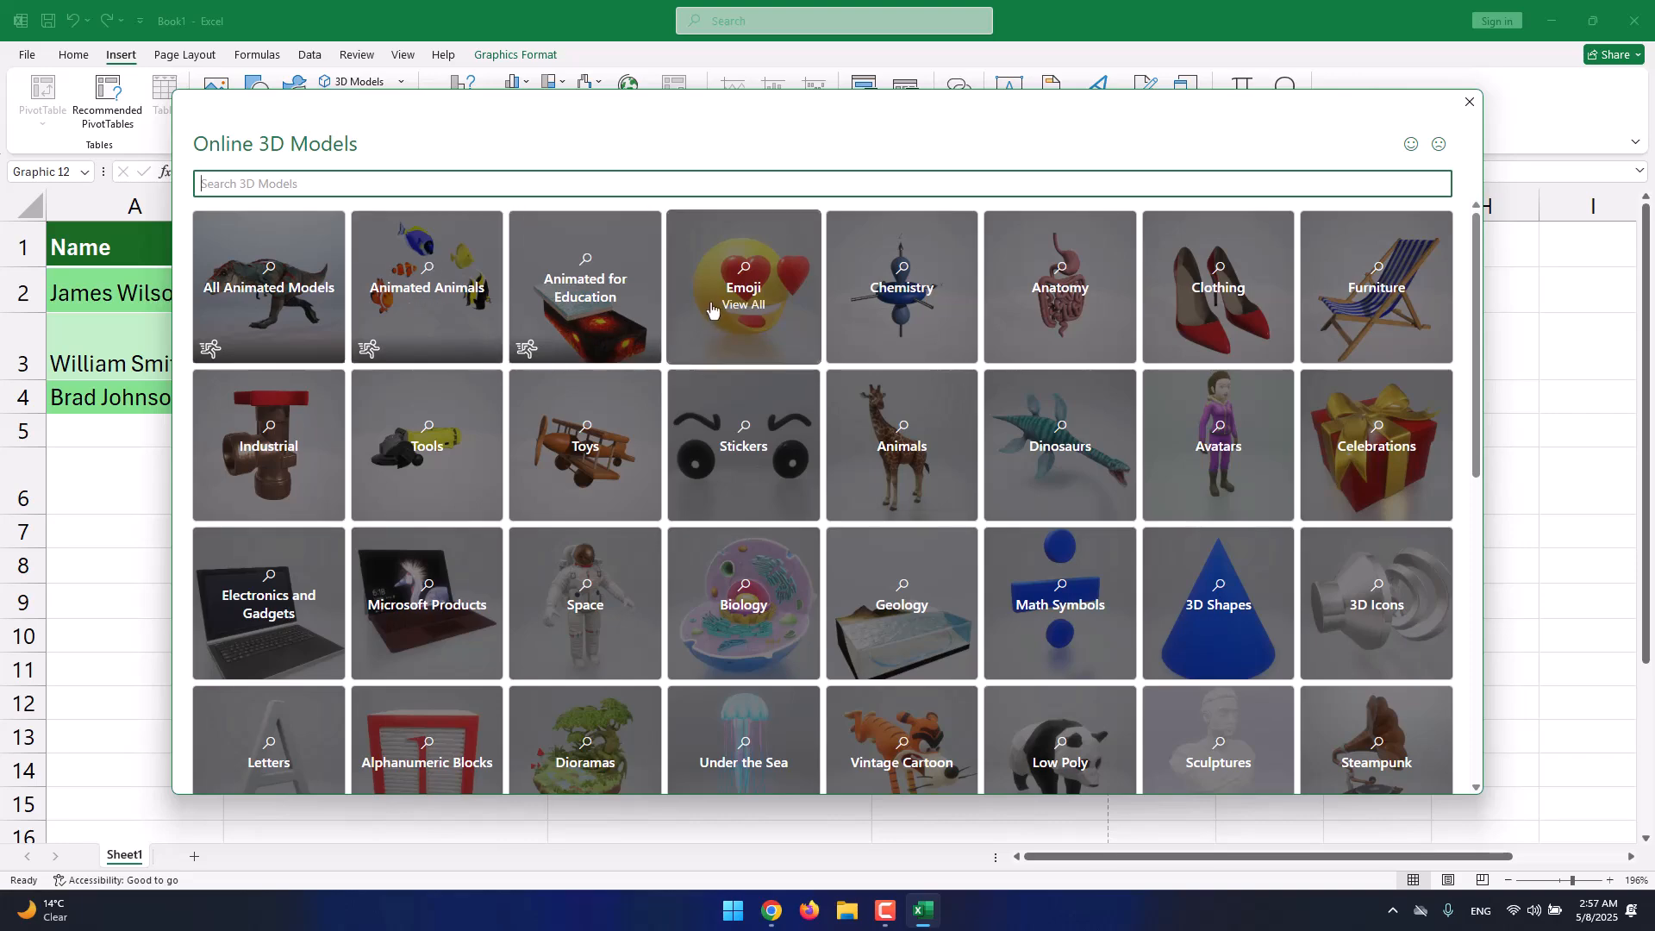
{"action": "left_click", "coordinate": [711, 311]}
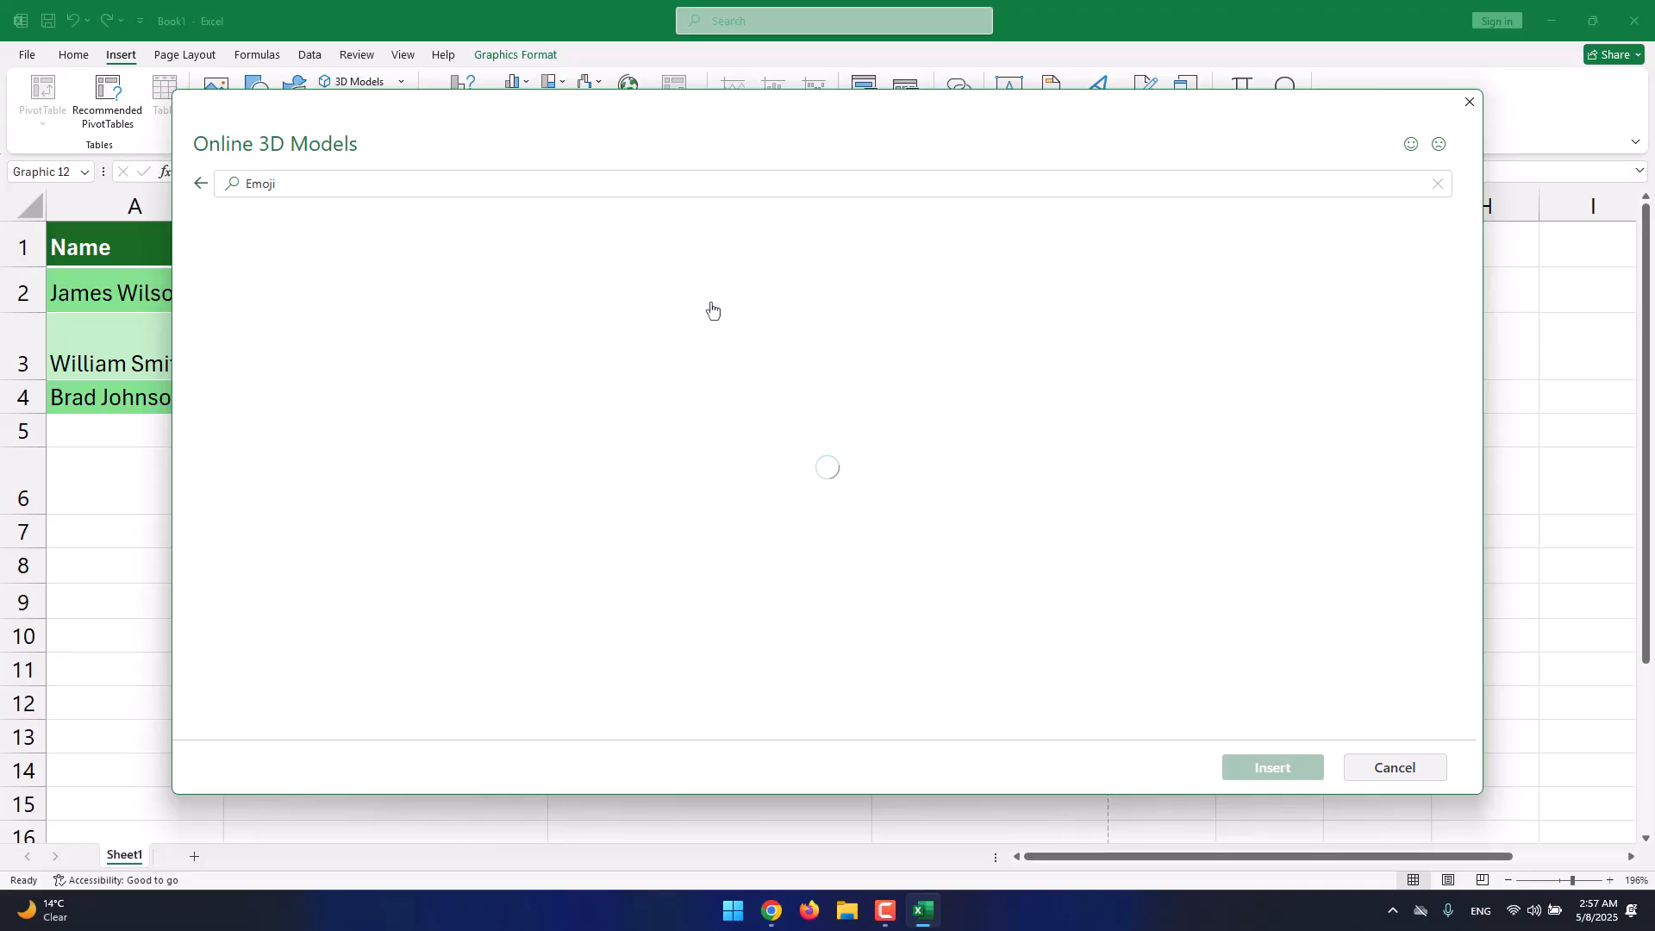
{"action": "scroll", "coordinate": [648, 345], "scroll_direction": "down", "scroll_amount": 3}
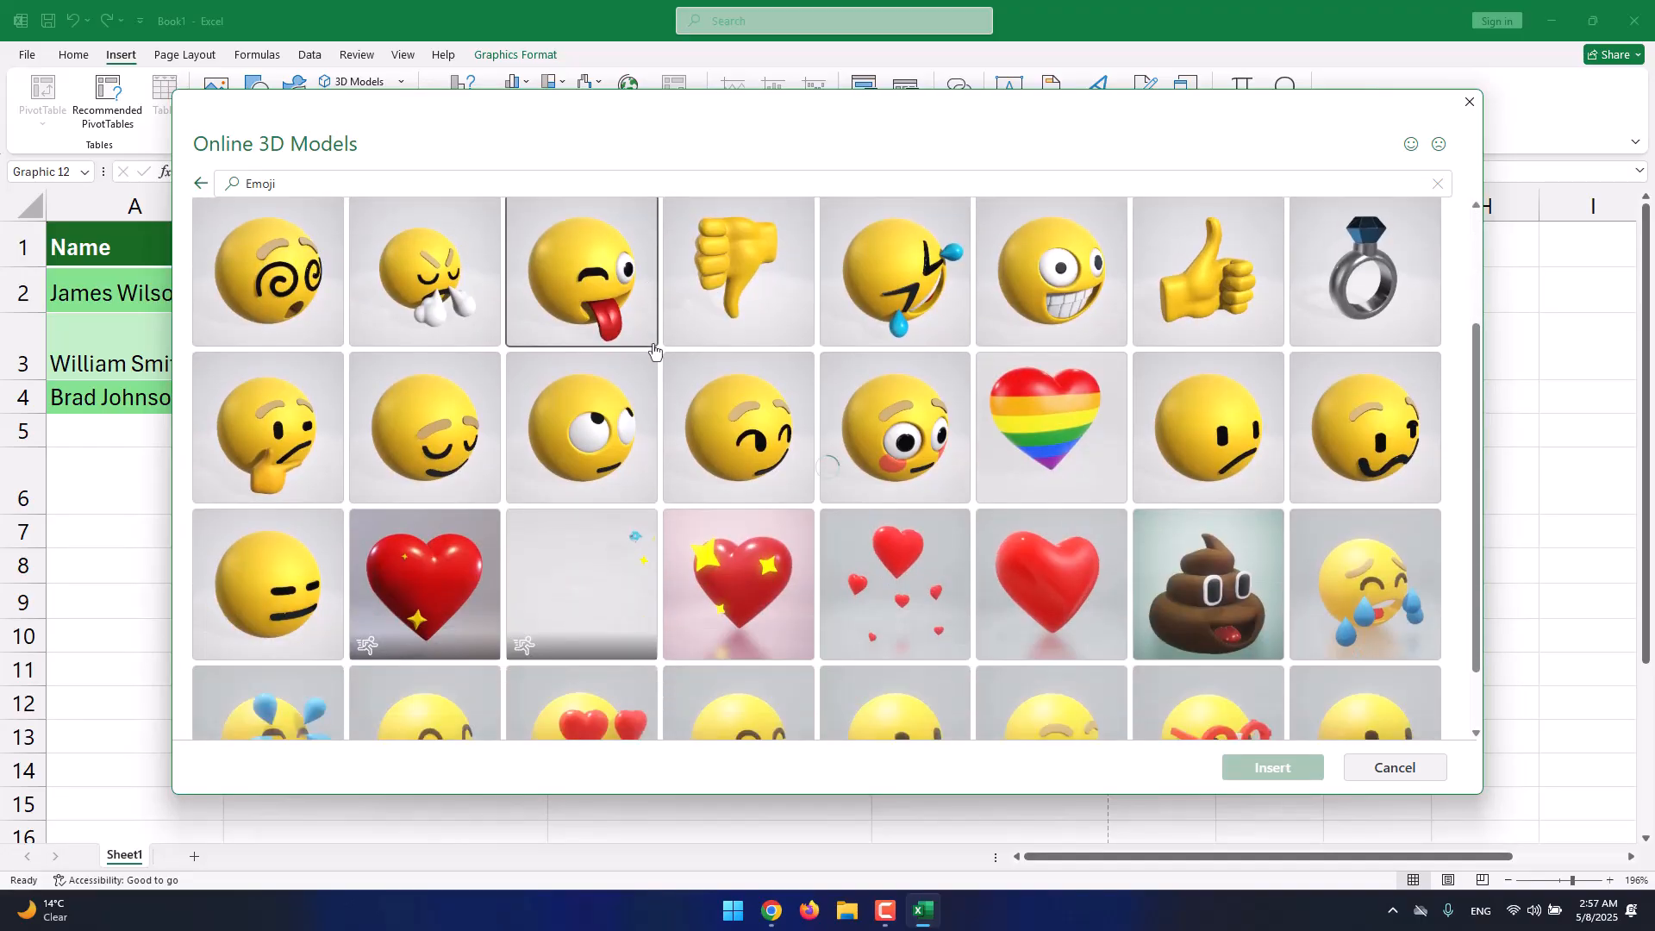
{"action": "scroll", "coordinate": [651, 348], "scroll_direction": "up", "scroll_amount": 3}
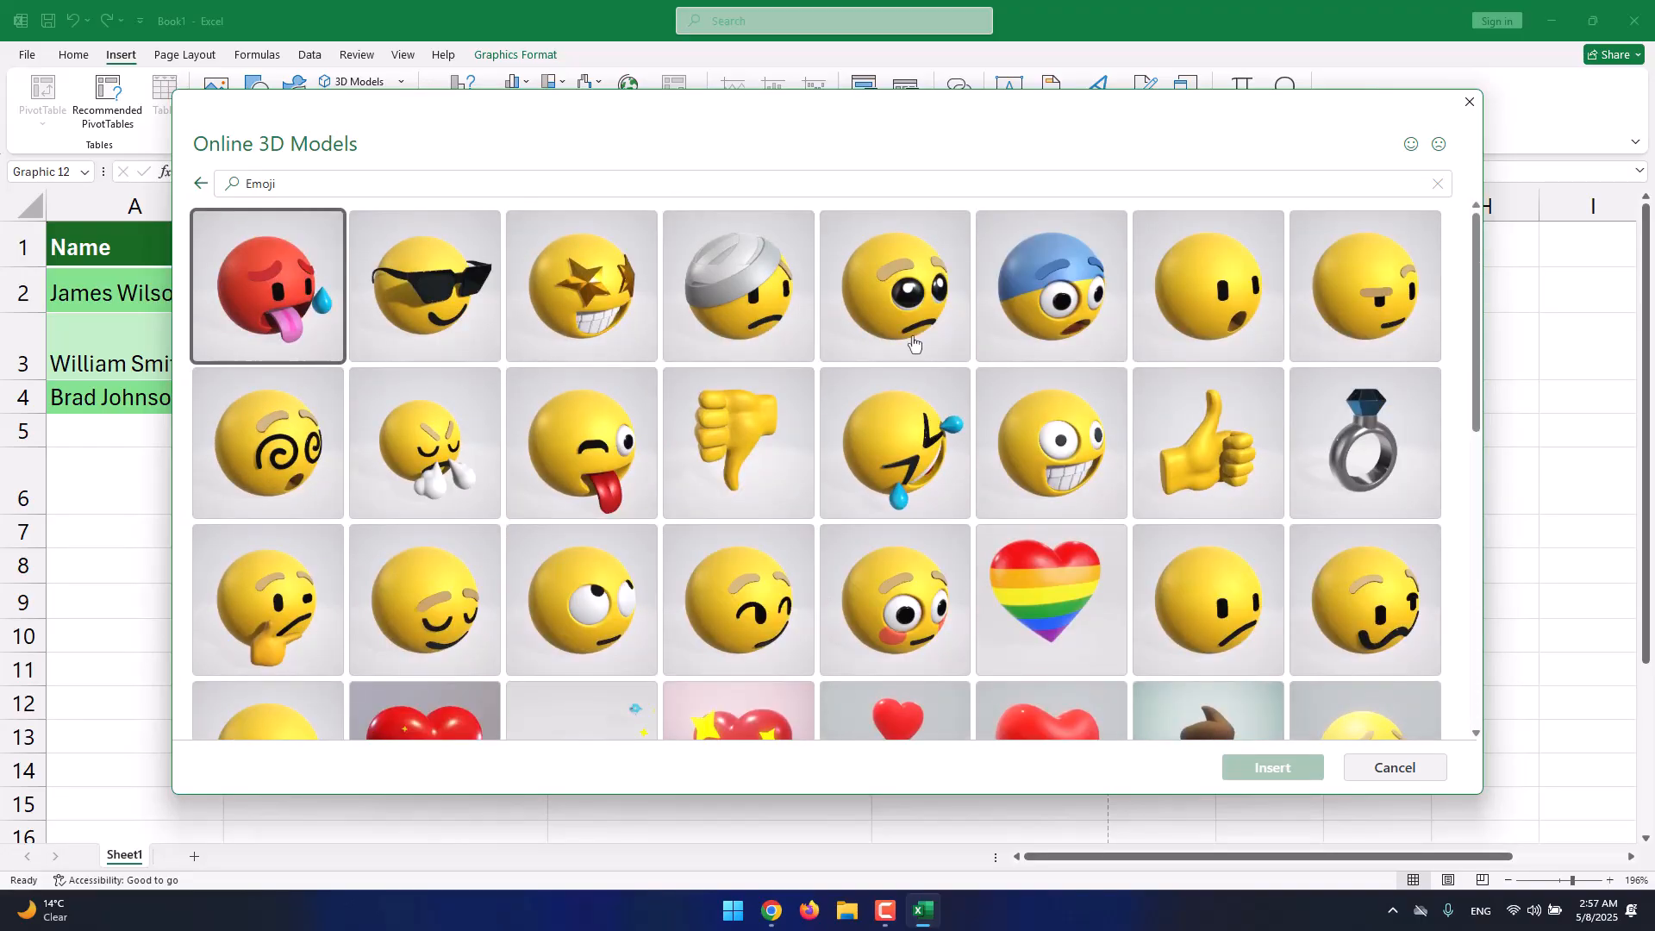
{"action": "left_click", "coordinate": [1159, 338]}
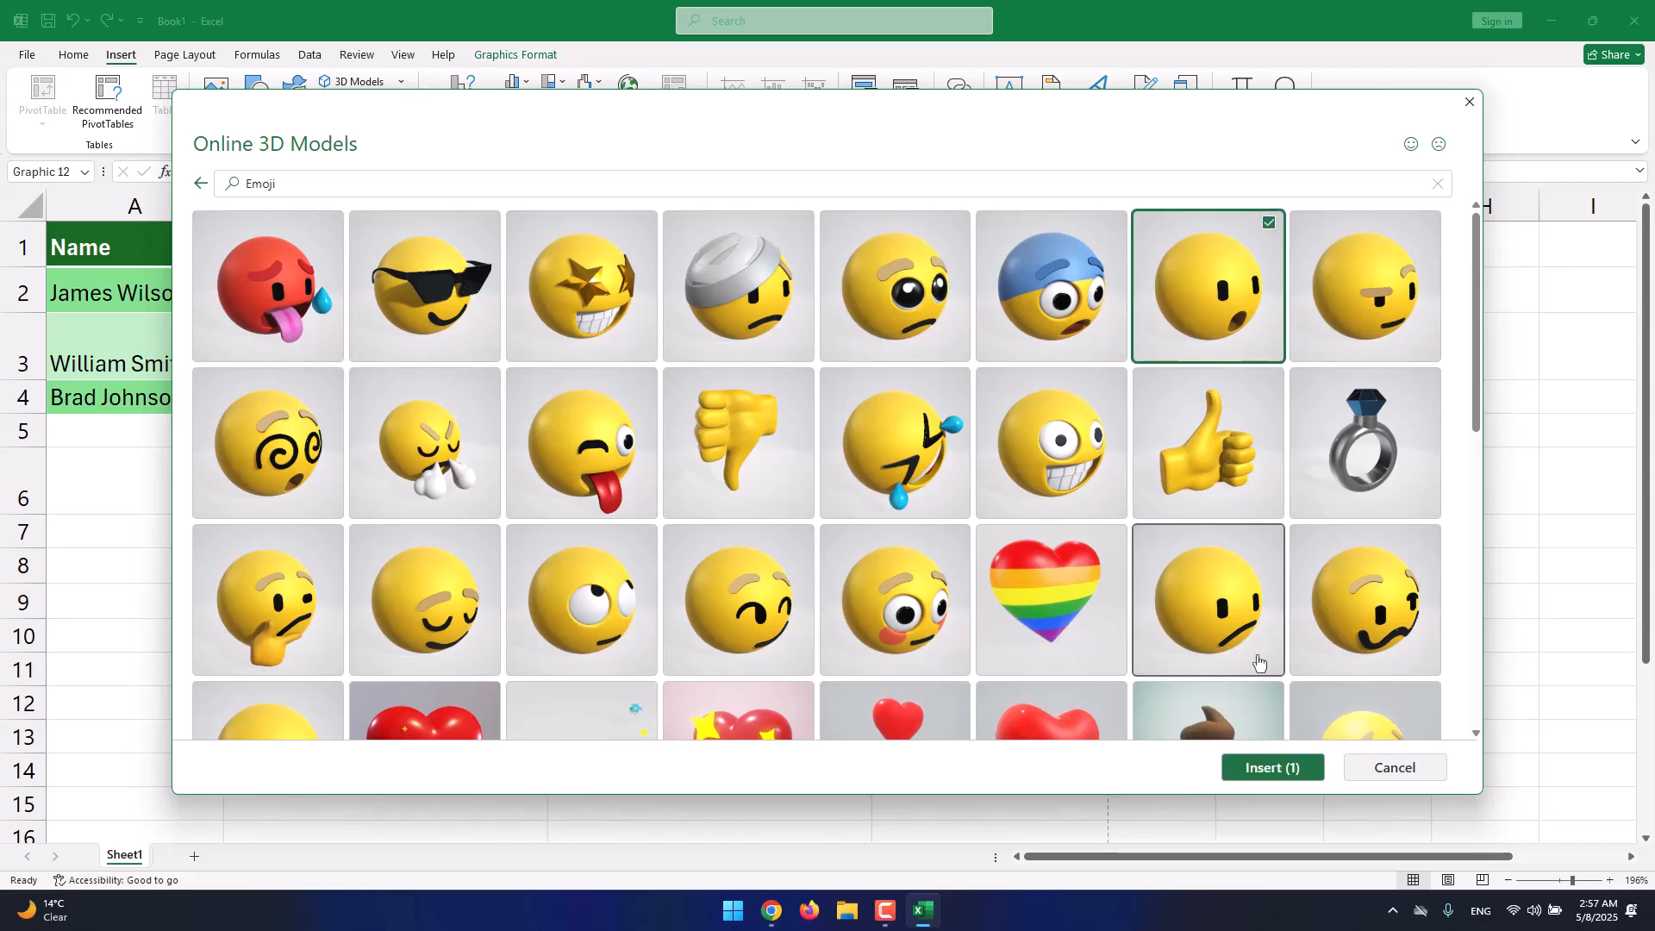
{"action": "left_click", "coordinate": [1233, 770]}
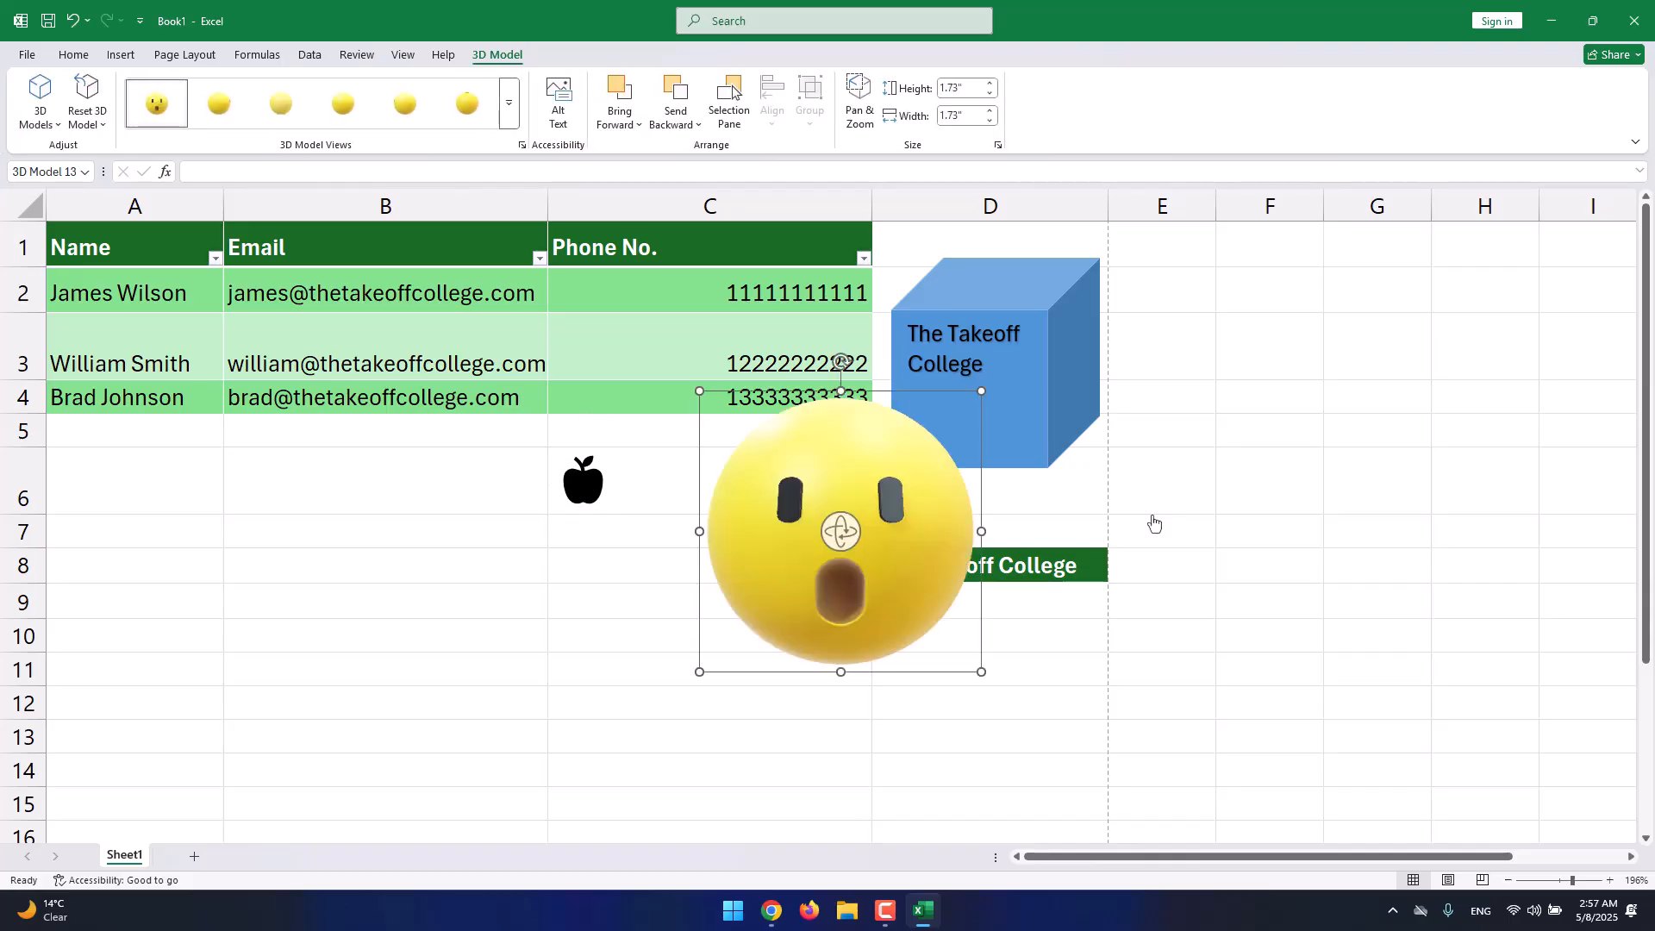
{"action": "left_click_drag", "start_coordinate": [927, 506], "coordinate": [367, 589]}
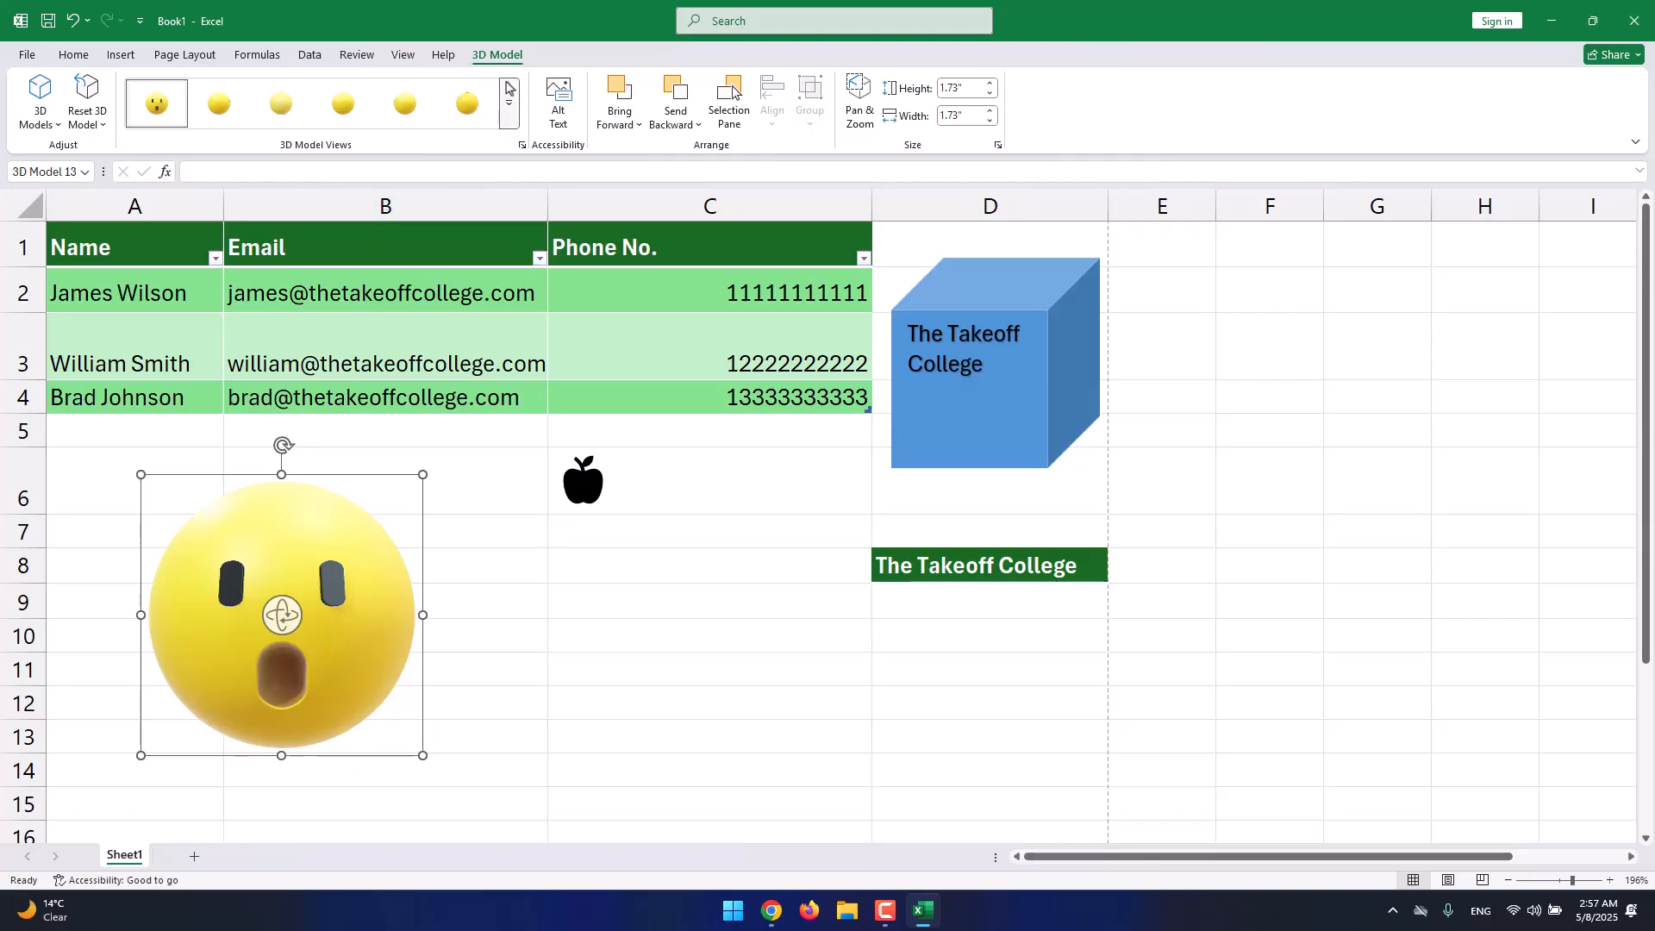
Apply a preset view to the emoji, tilt it, and shrink it to 1.06 inches beside the apple icon.
{"action": "left_click", "coordinate": [508, 110]}
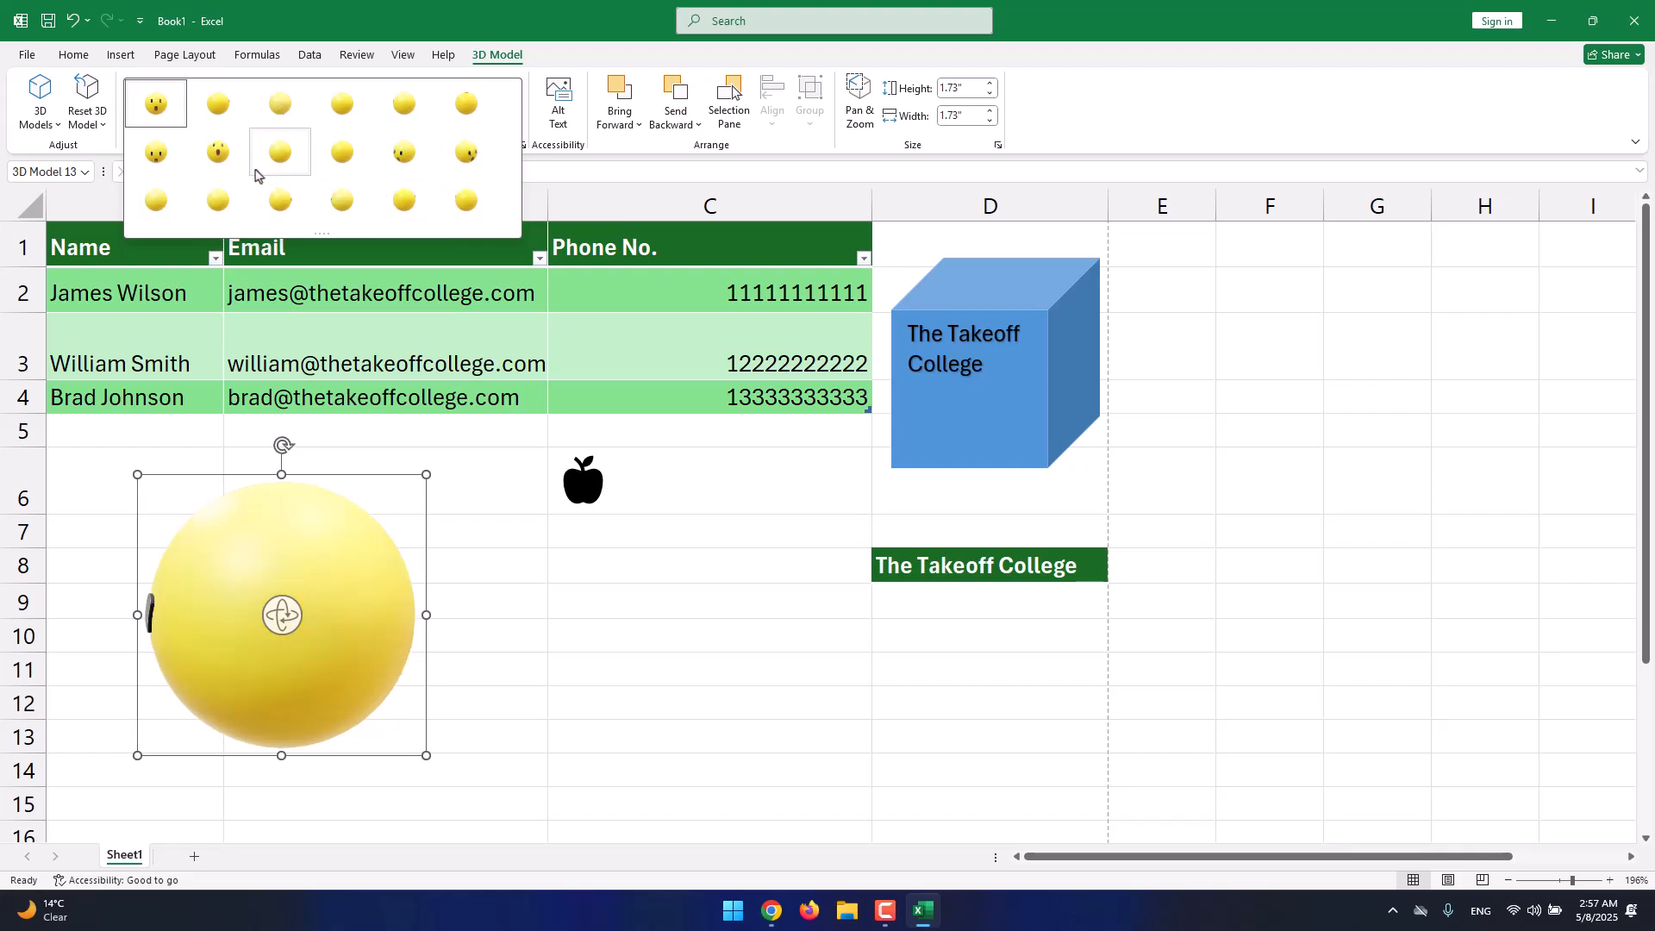
{"action": "left_click", "coordinate": [406, 201]}
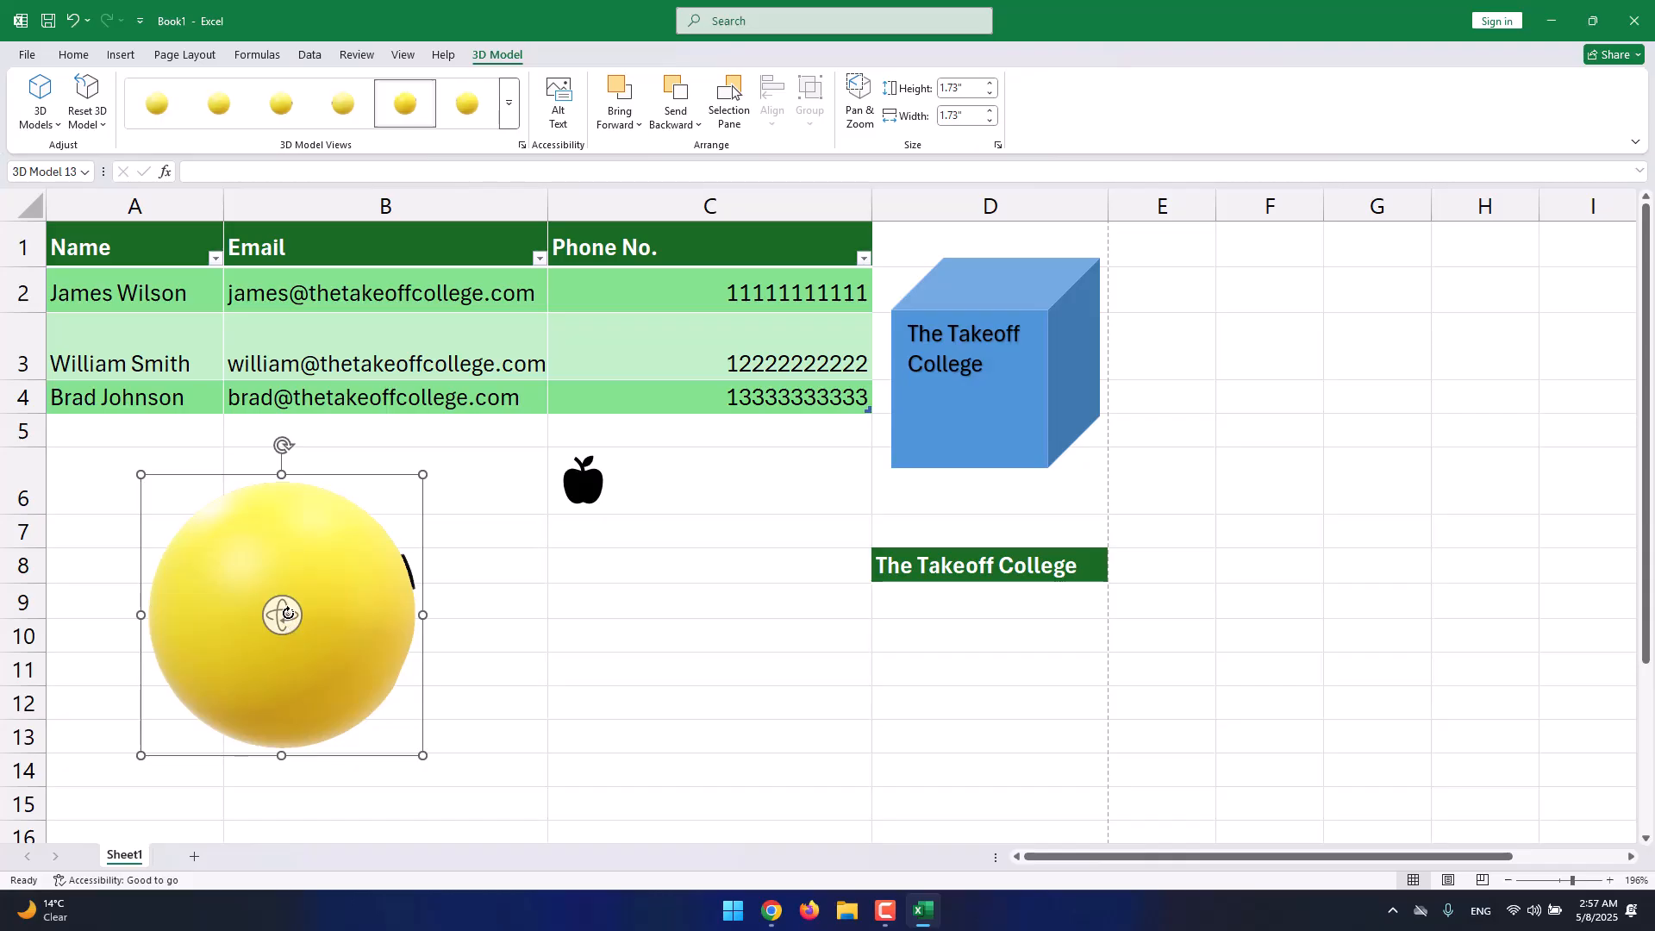
{"action": "left_click_drag", "start_coordinate": [288, 615], "coordinate": [1, 717]}
{"action": "left_click_drag", "start_coordinate": [422, 481], "coordinate": [767, 498]}
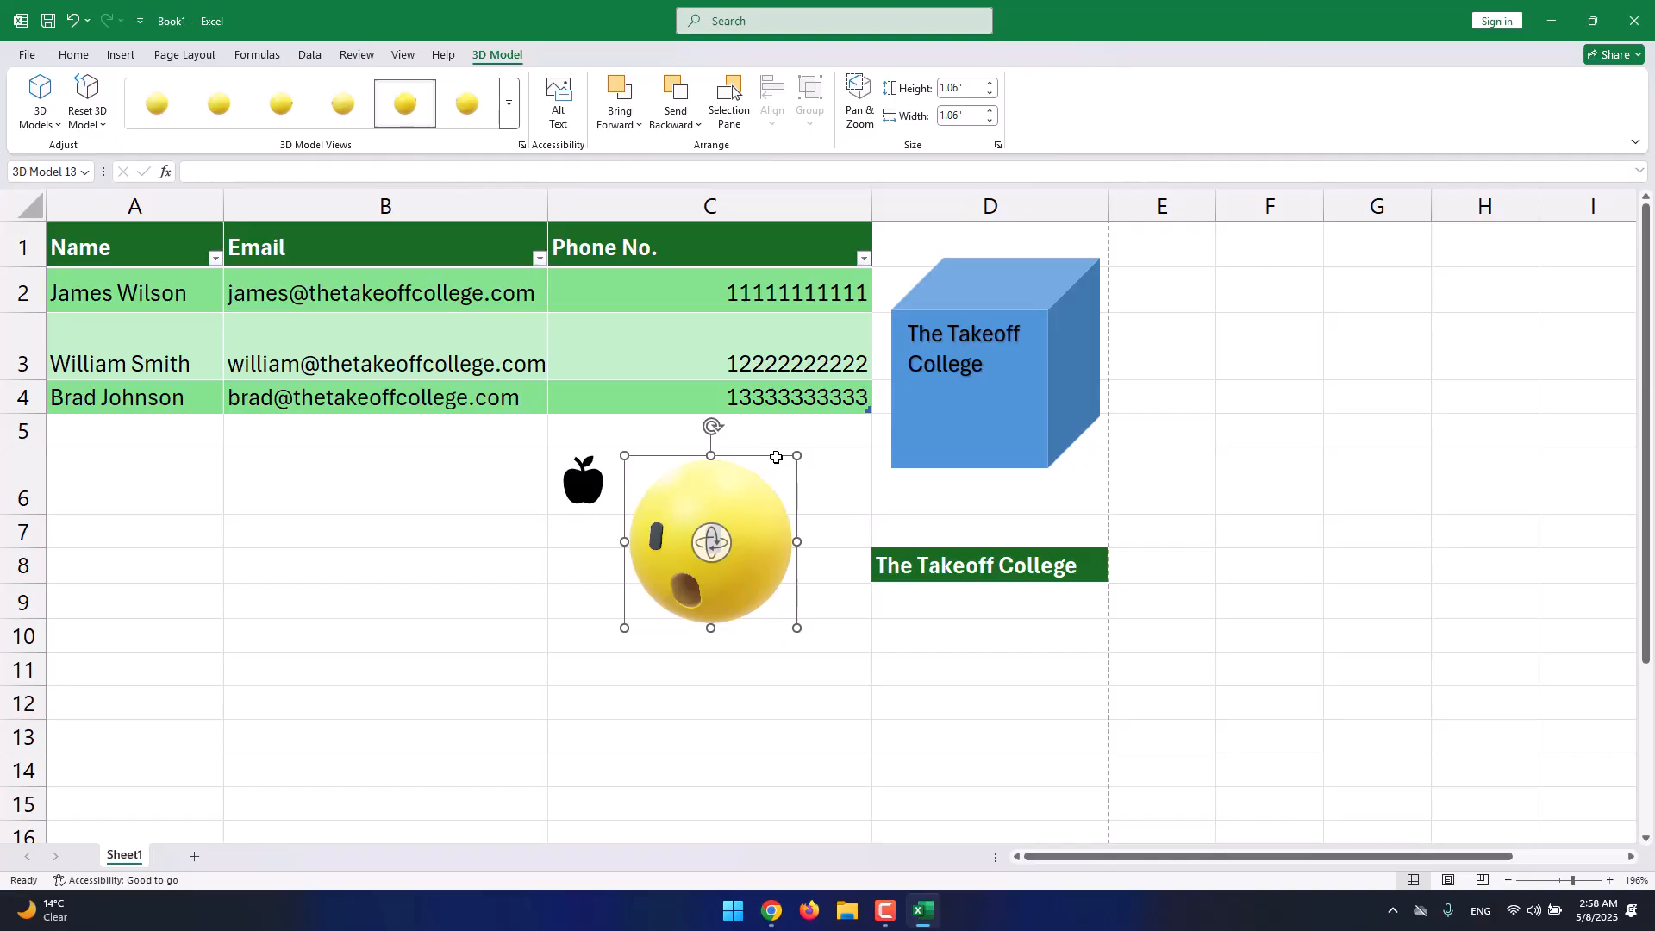
{"action": "left_click", "coordinate": [133, 59]}
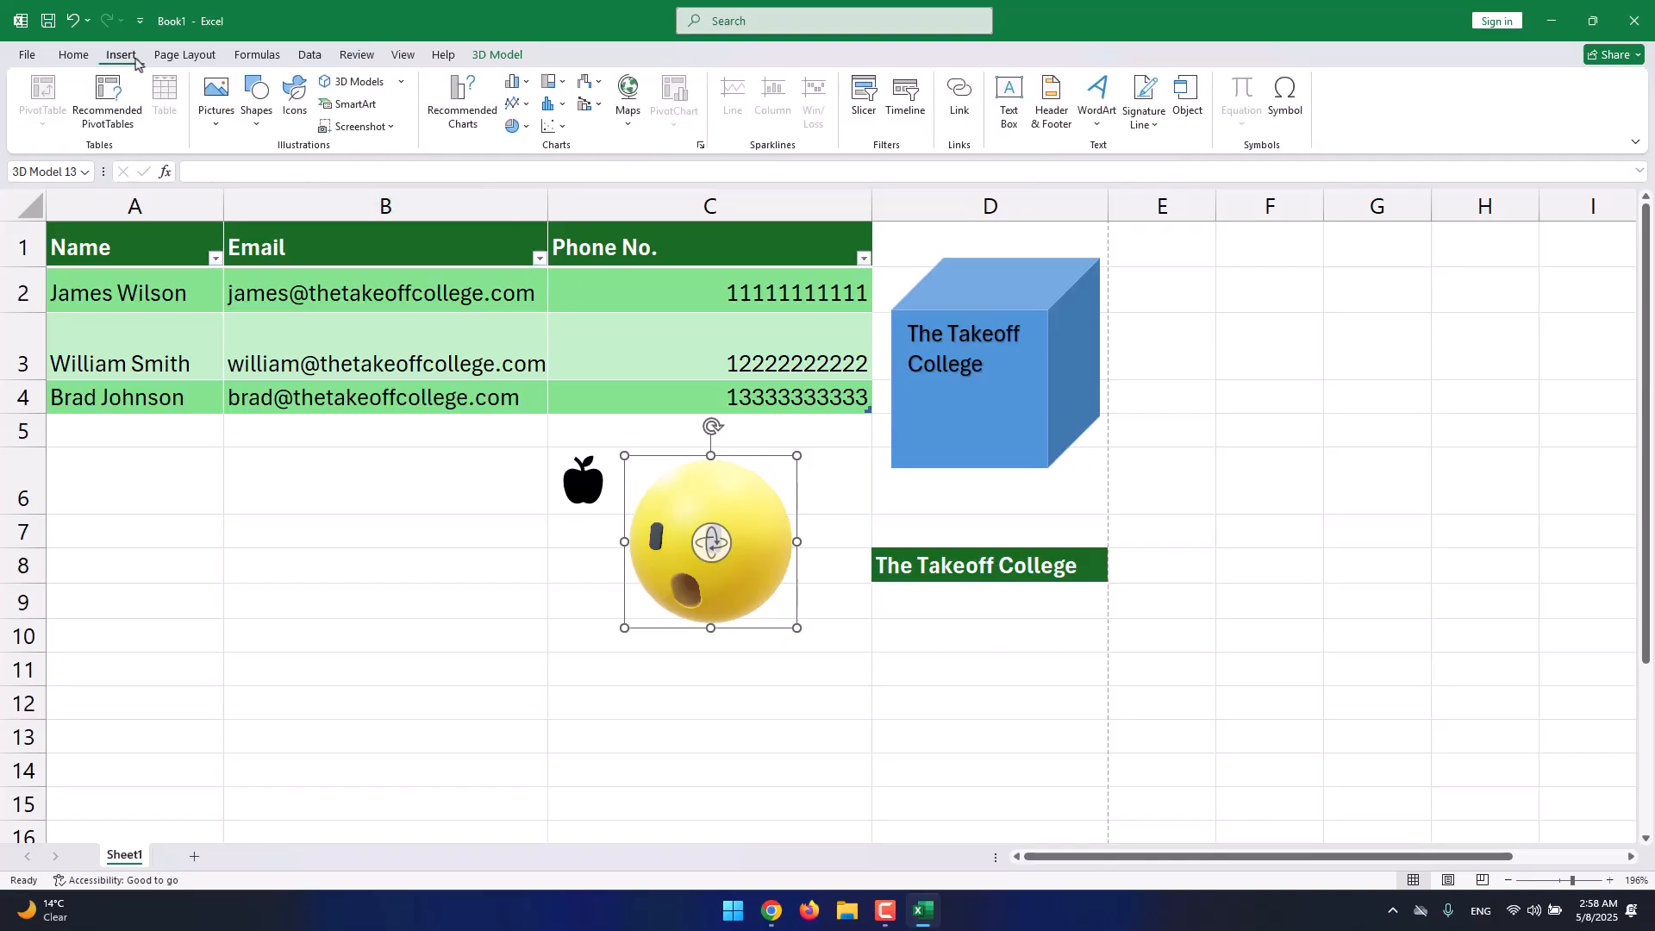
Insert a Basic Process SmartArt diagram after comparing the List, Hierarchy and Cycle layouts.
{"action": "left_click", "coordinate": [365, 112]}
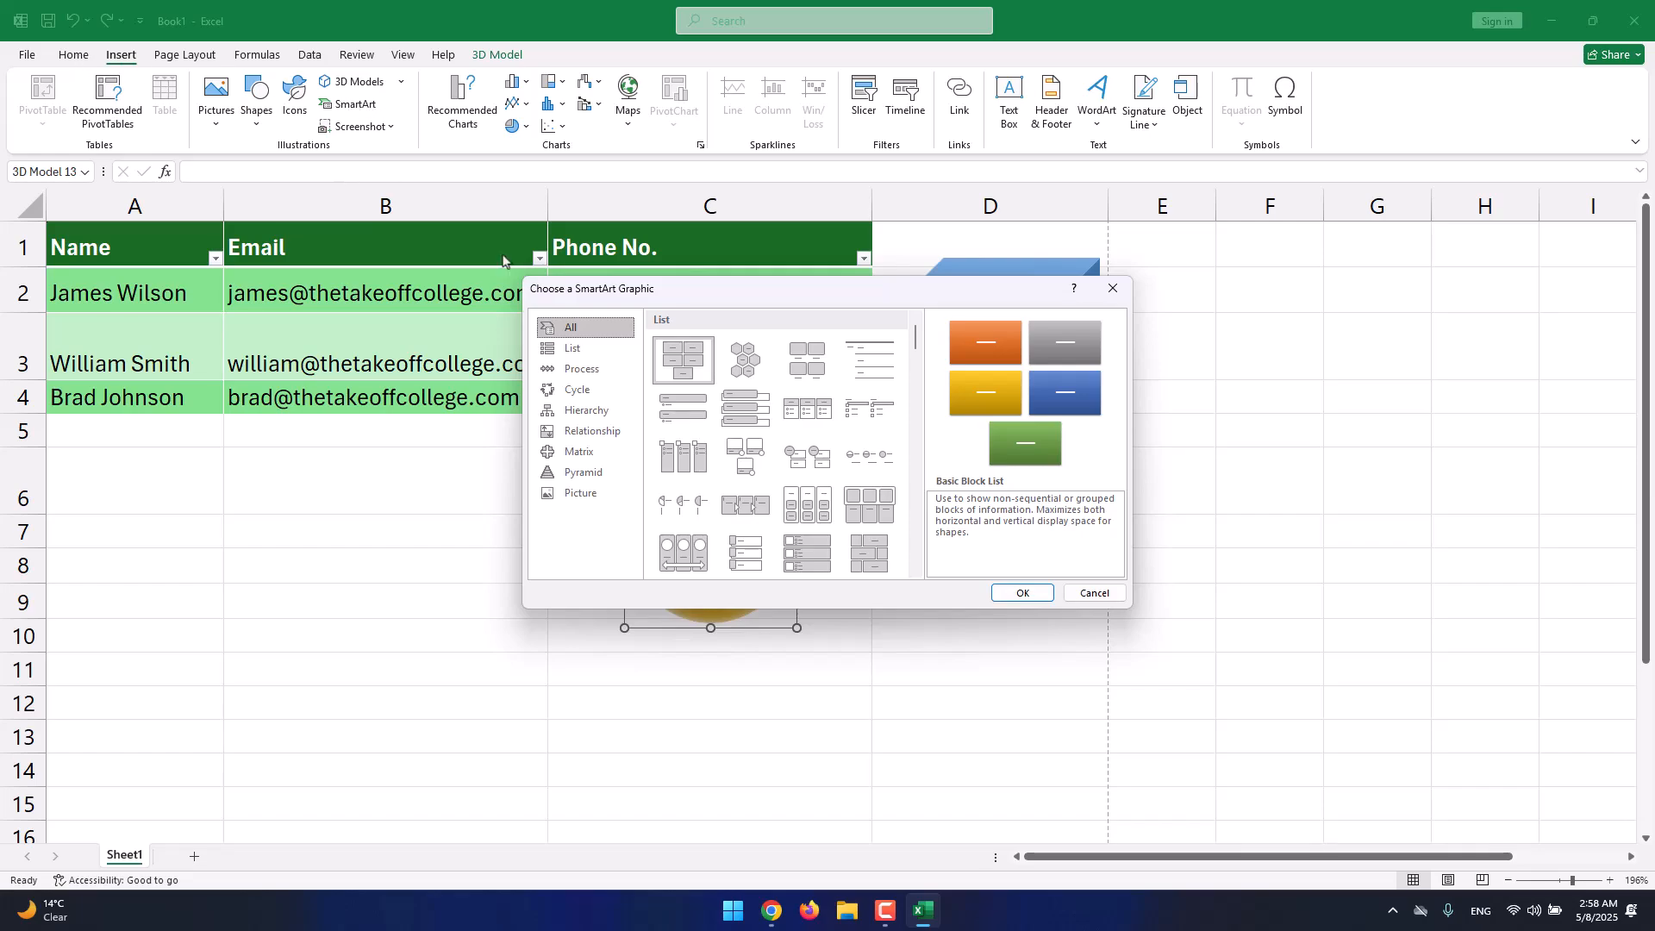
{"action": "left_click", "coordinate": [573, 347]}
{"action": "left_click", "coordinate": [581, 369]}
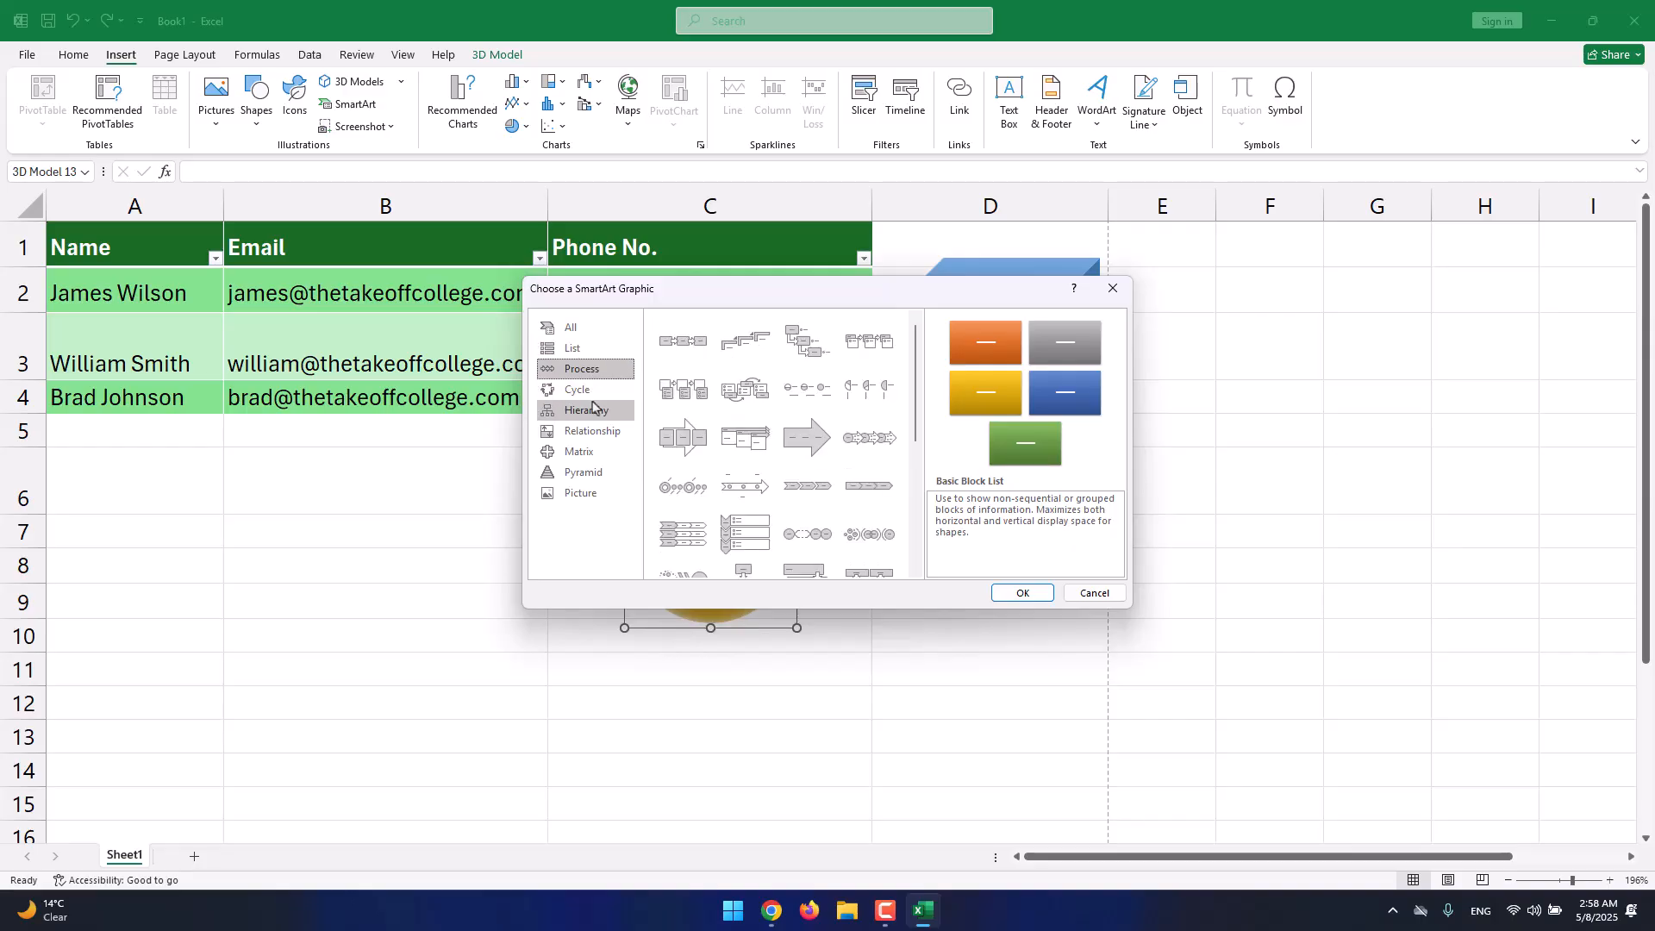
{"action": "left_click", "coordinate": [592, 404]}
{"action": "left_click", "coordinate": [592, 393]}
{"action": "left_click", "coordinate": [597, 415]}
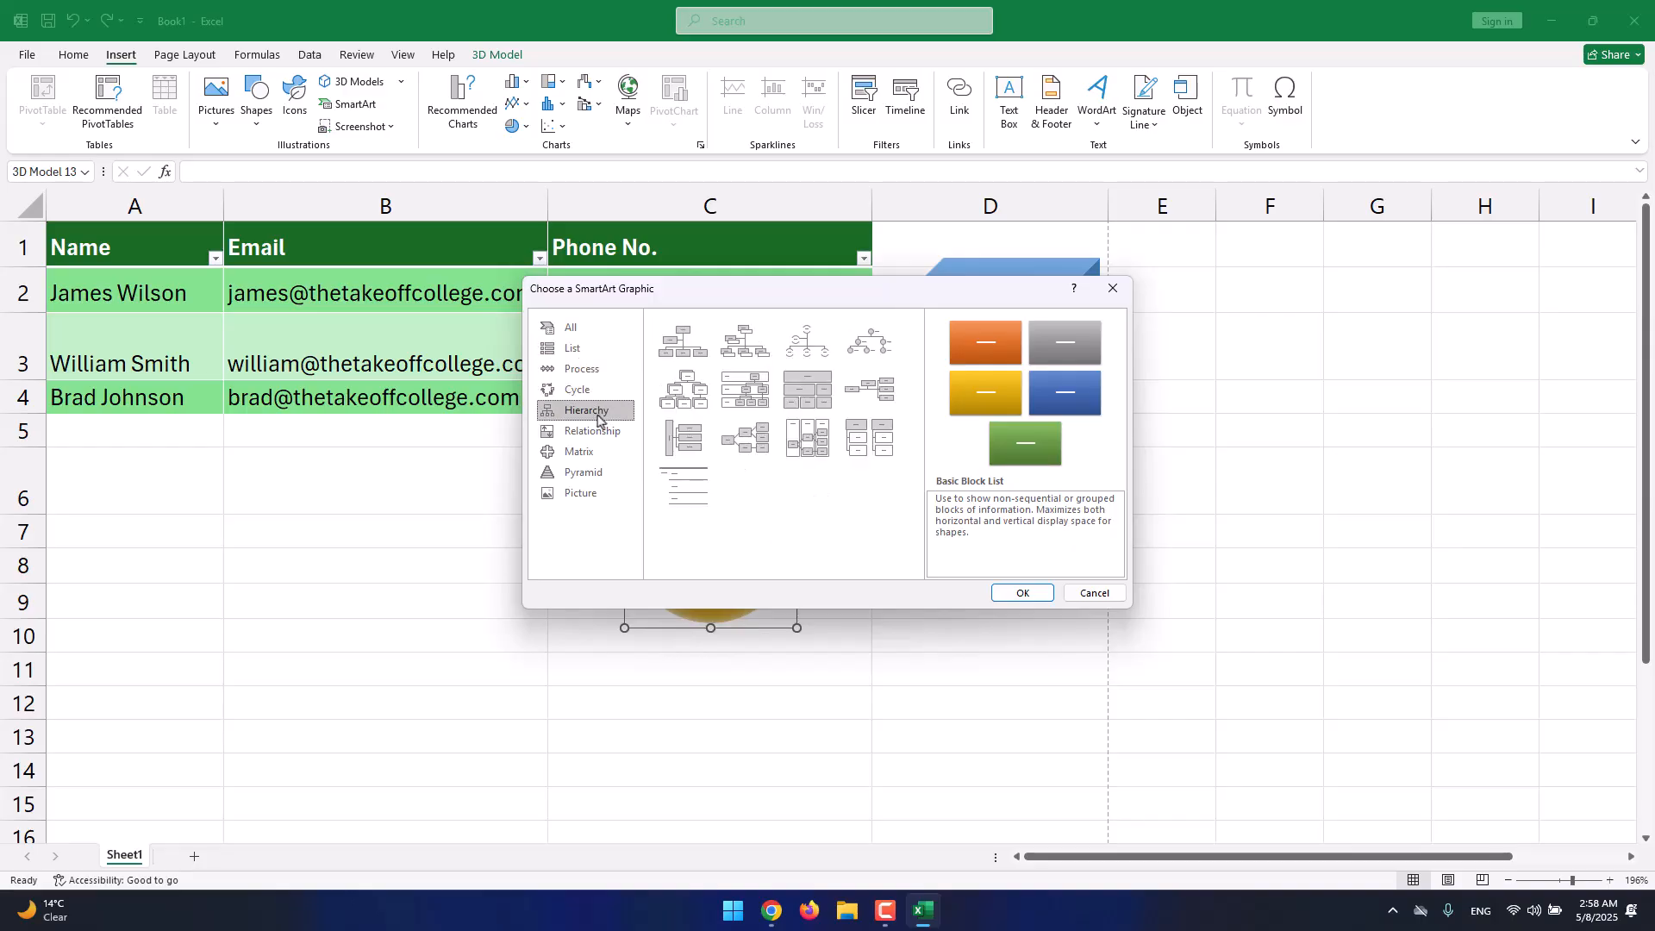
{"action": "left_click", "coordinate": [744, 388]}
{"action": "left_click", "coordinate": [744, 340]}
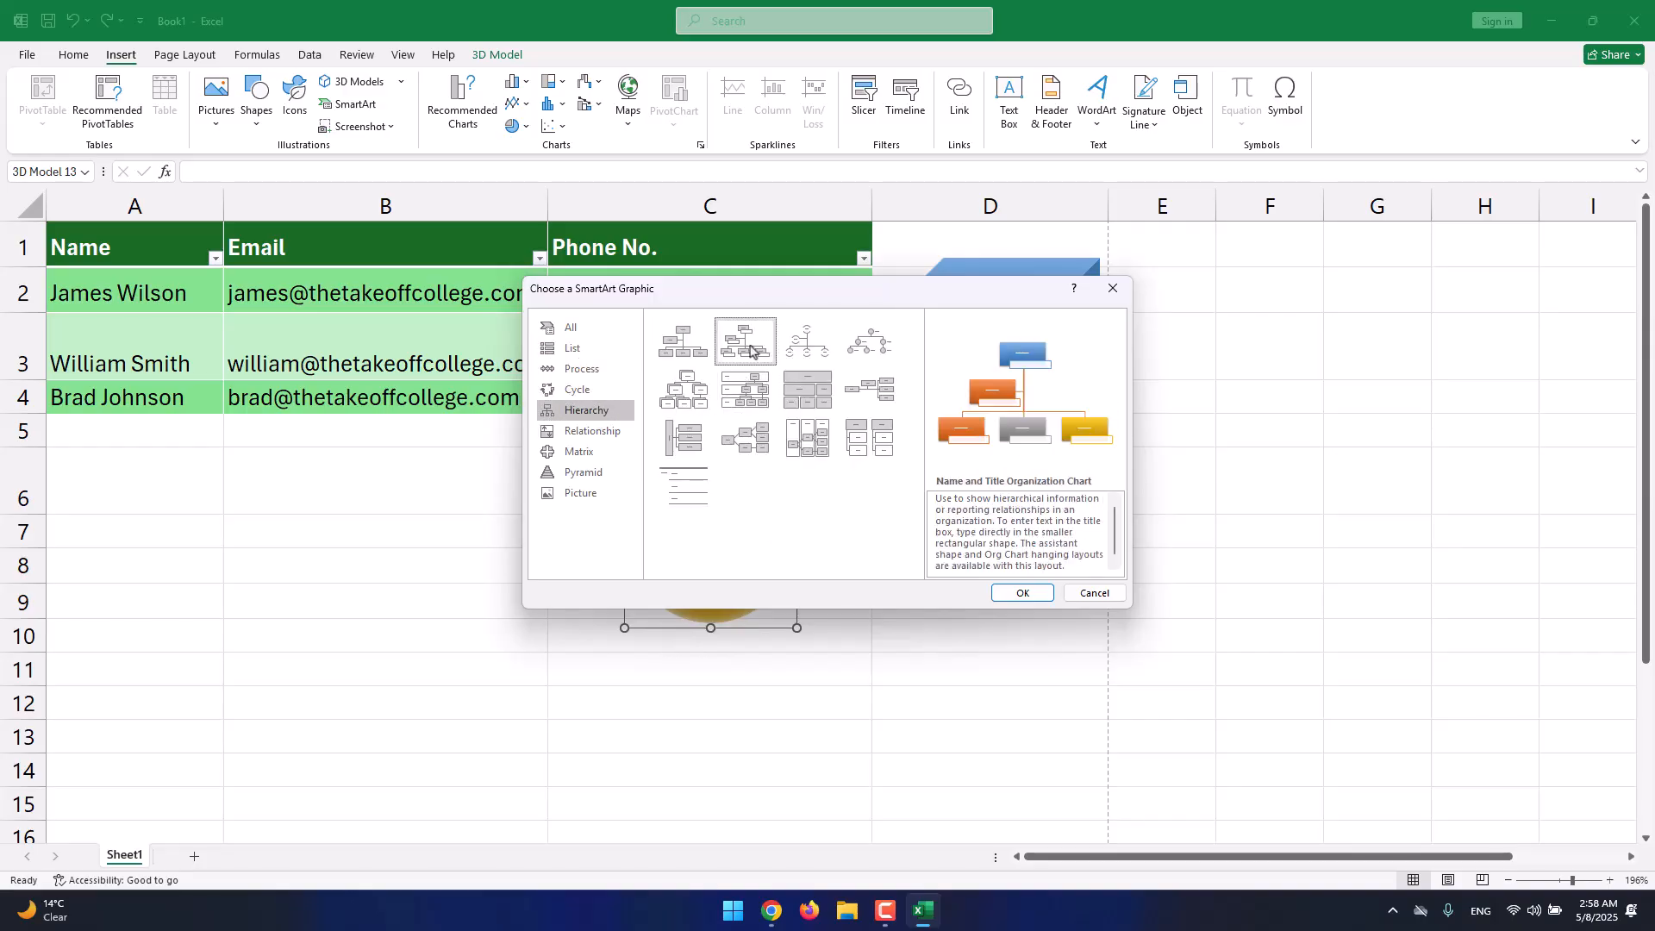
{"action": "left_click", "coordinate": [593, 373]}
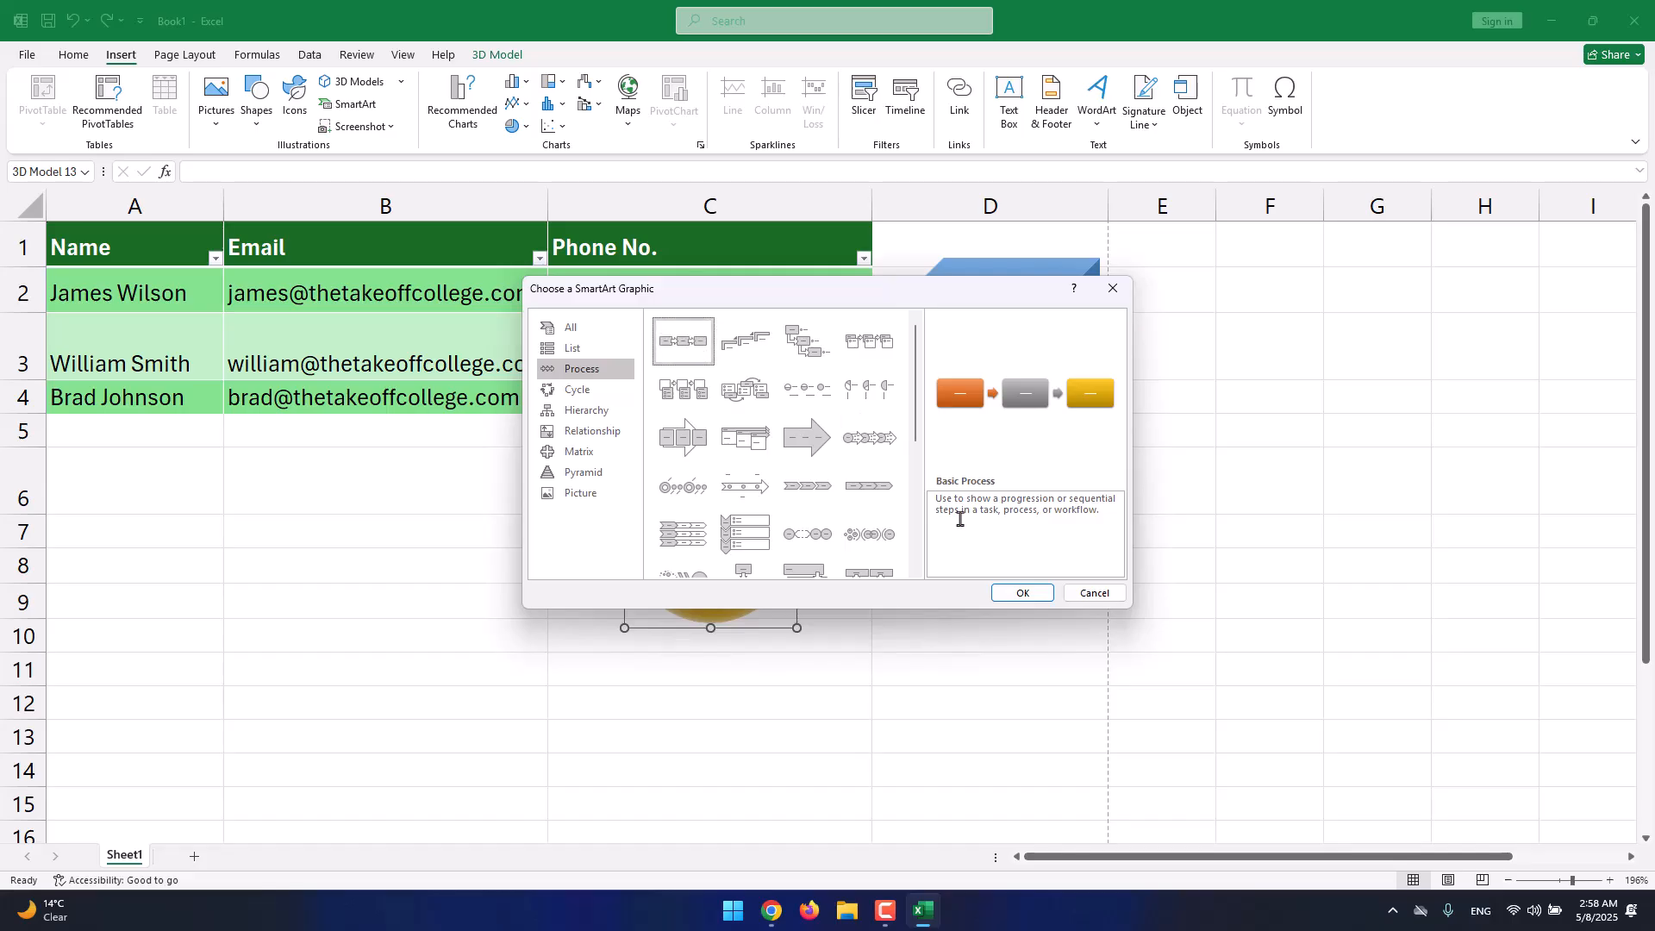
{"action": "left_click", "coordinate": [1013, 597]}
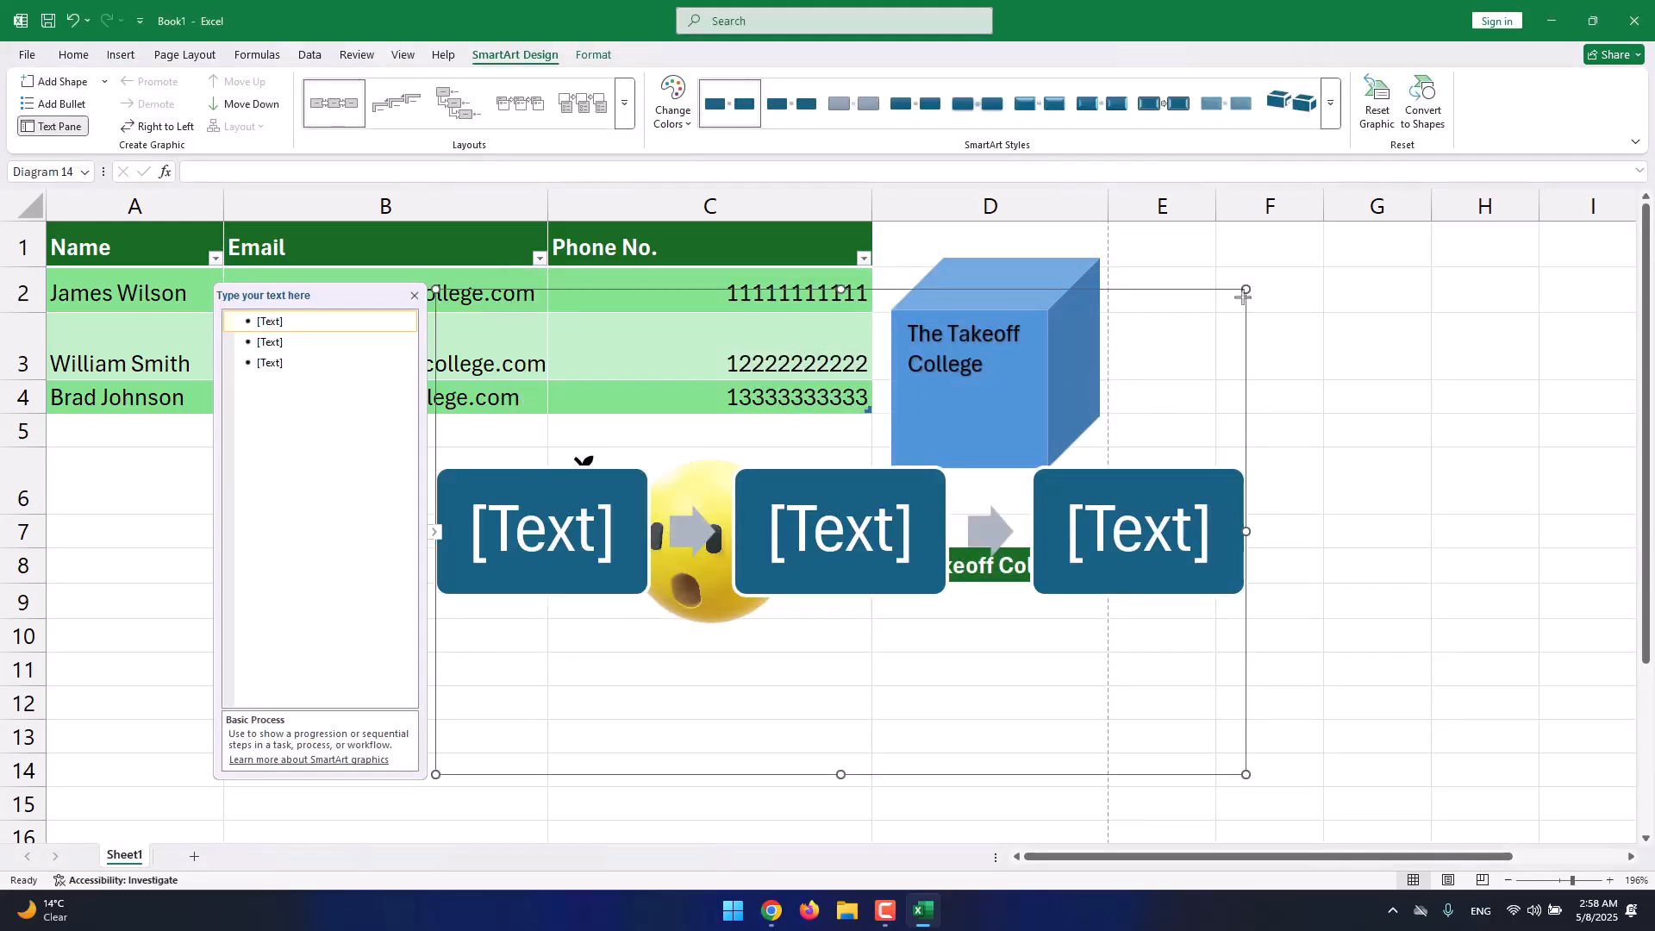
Shrink the process diagram and label its boxes Step #01, Step #02 and Step #03.
{"action": "left_click_drag", "start_coordinate": [1249, 285], "coordinate": [732, 583]}
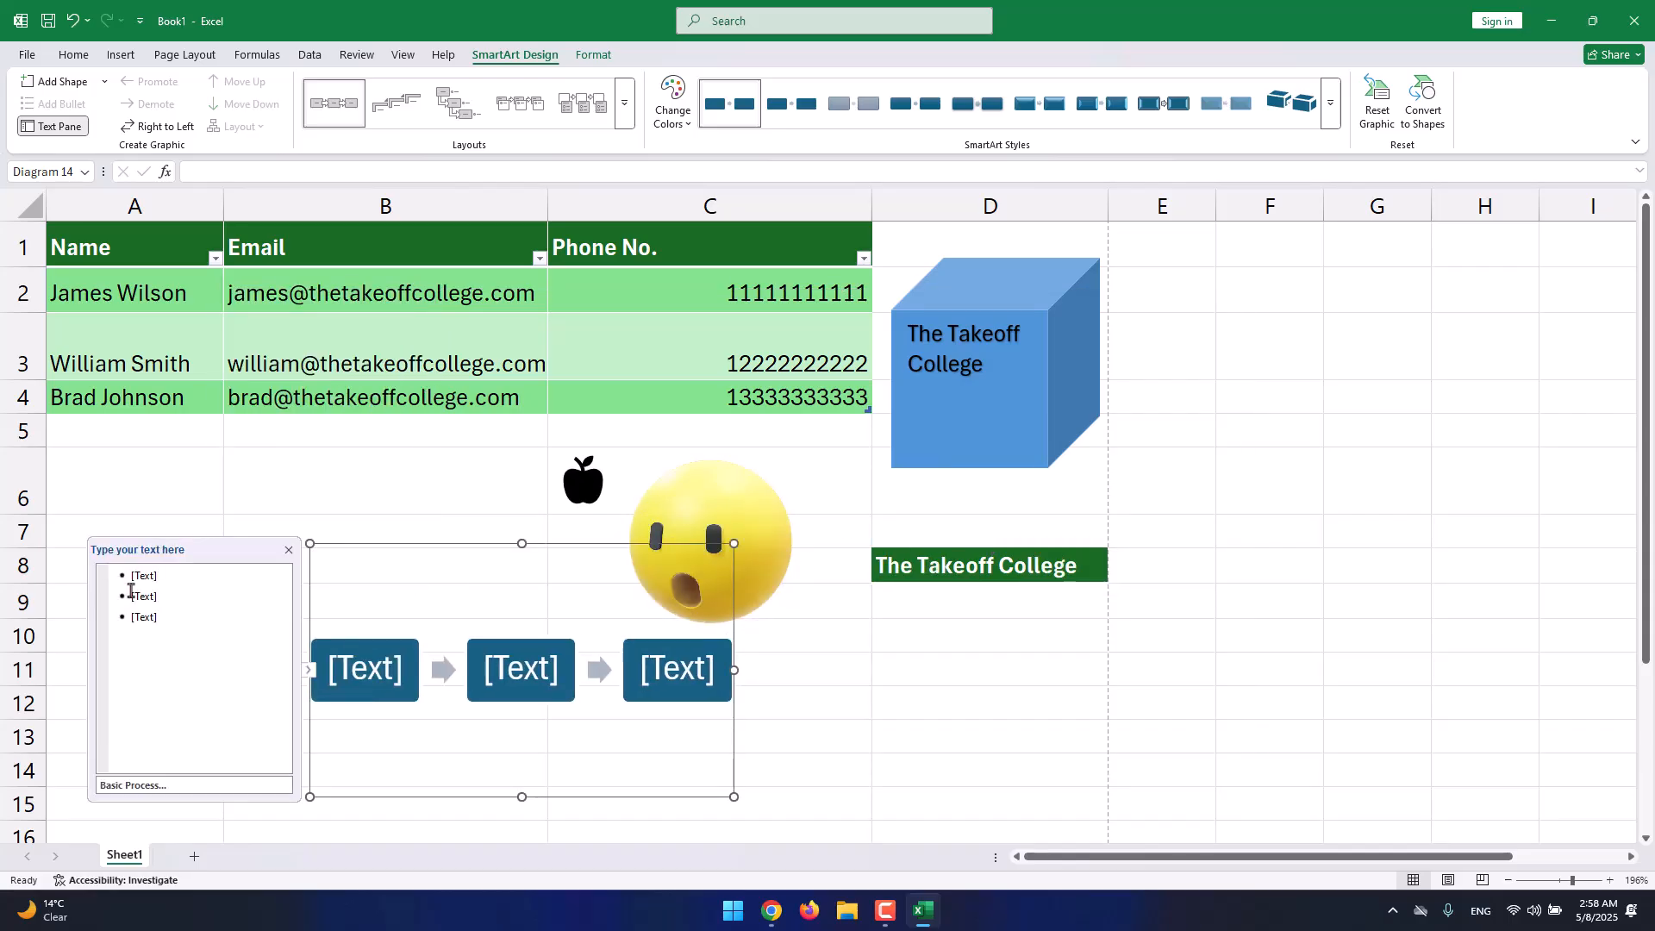
{"action": "left_click", "coordinate": [166, 587]}
{"action": "left_click", "coordinate": [166, 575]}
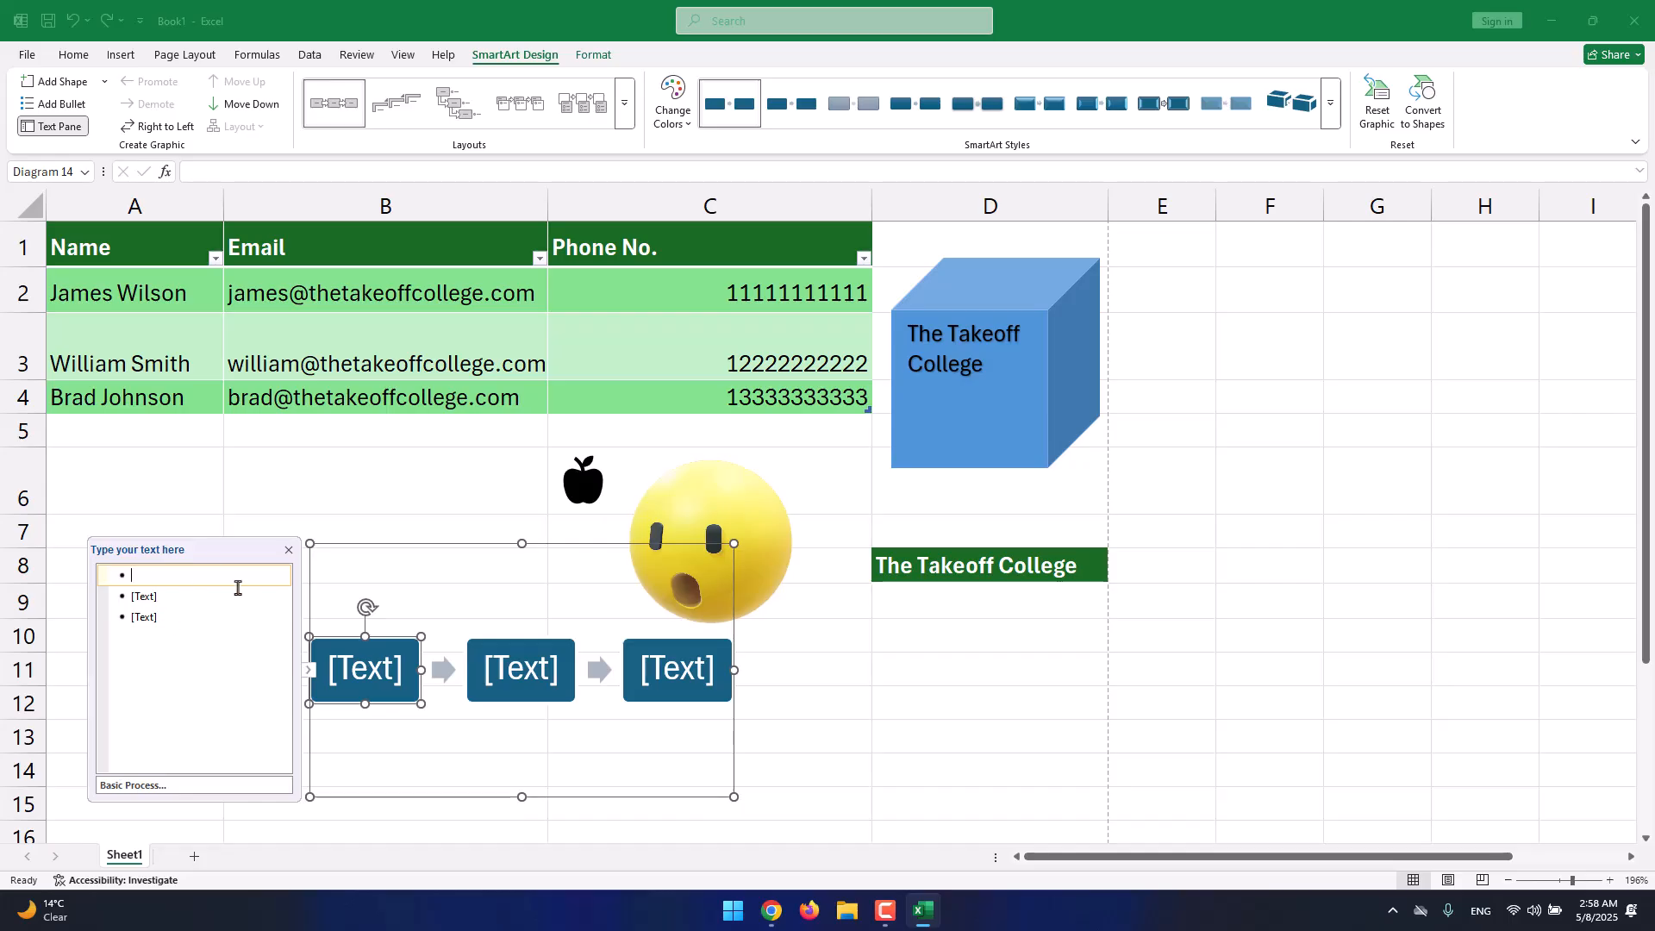
{"action": "type", "text": "Step "}
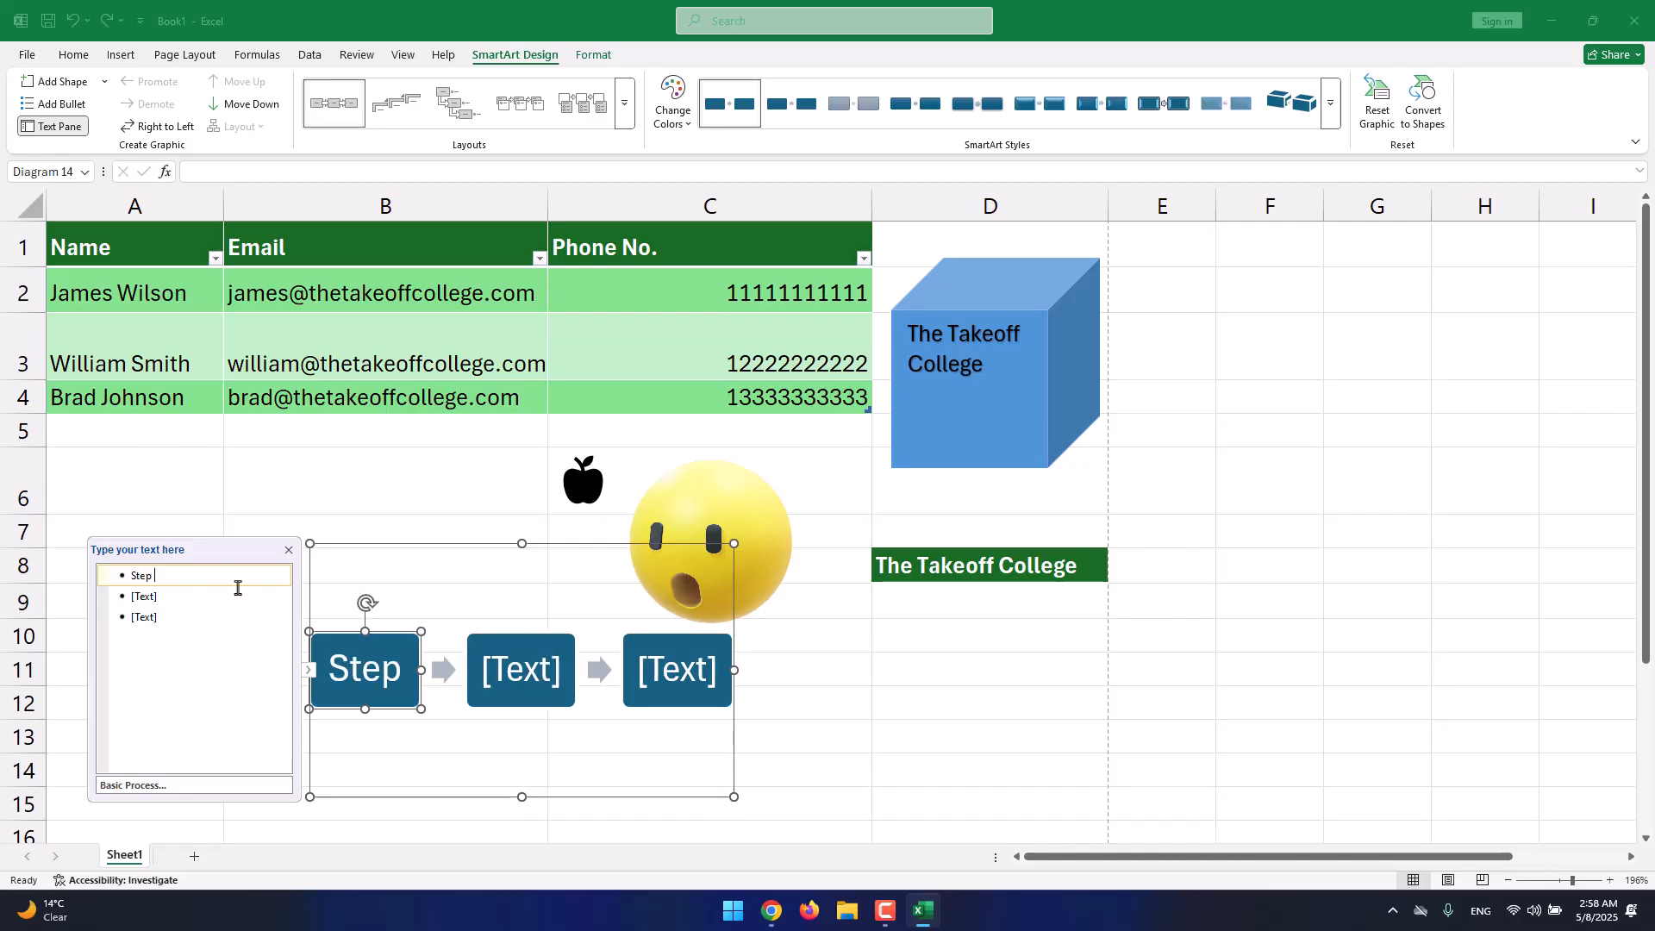
{"action": "type", "text": "#01"}
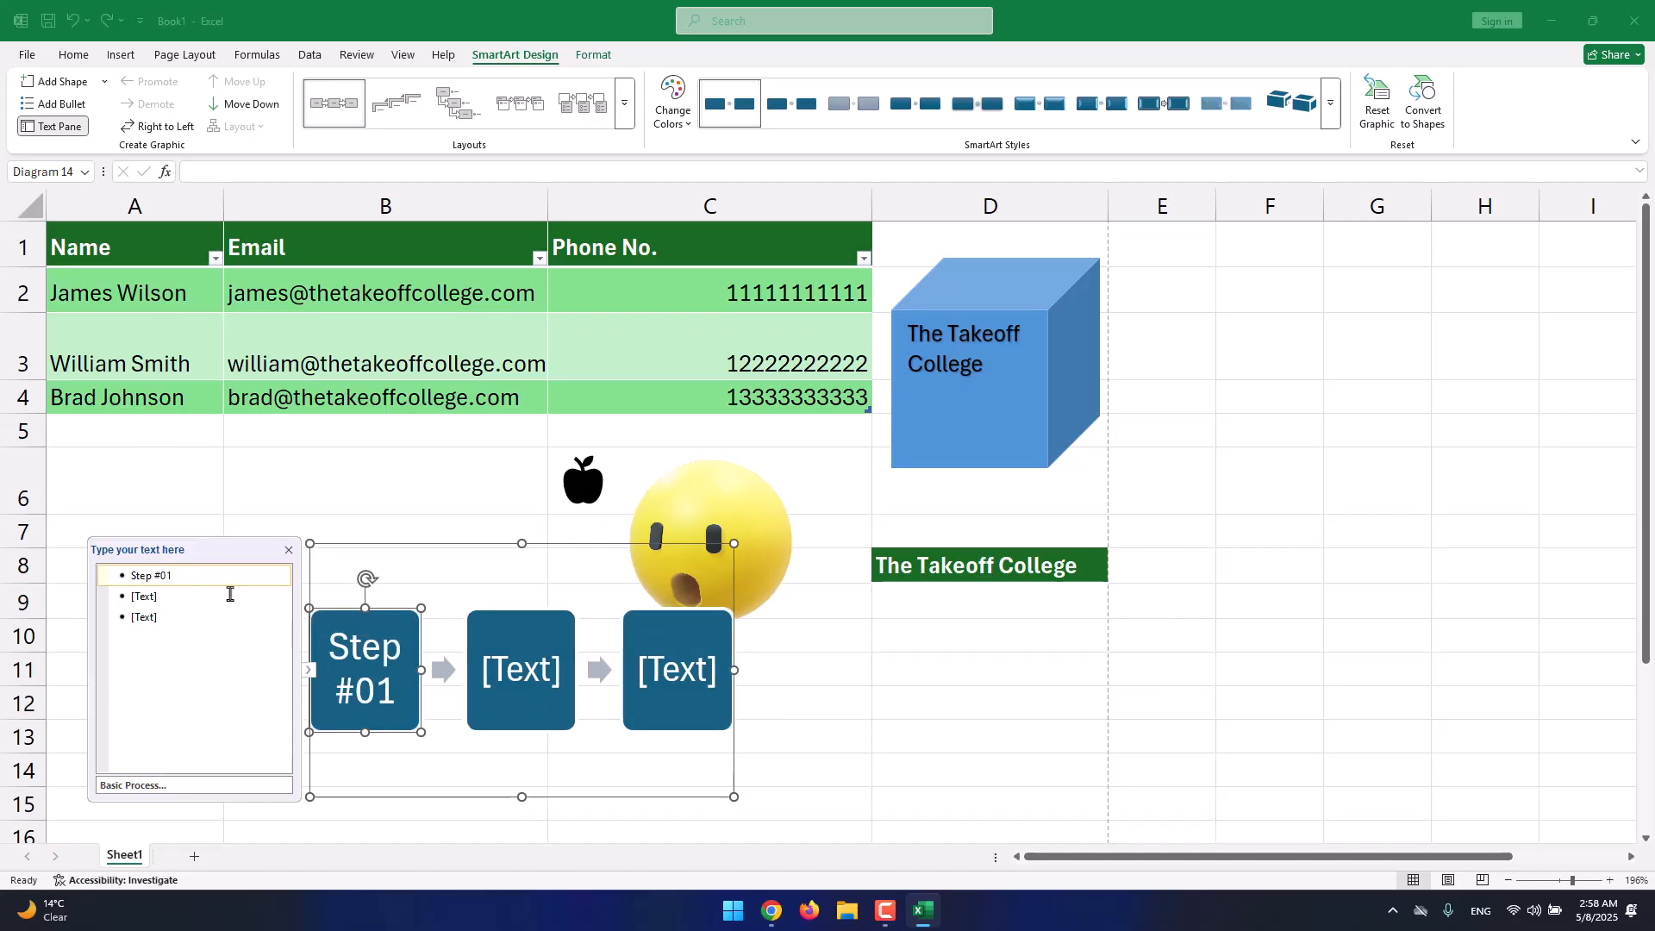
{"action": "left_click", "coordinate": [229, 593]}
{"action": "type", "text": "Step #"}
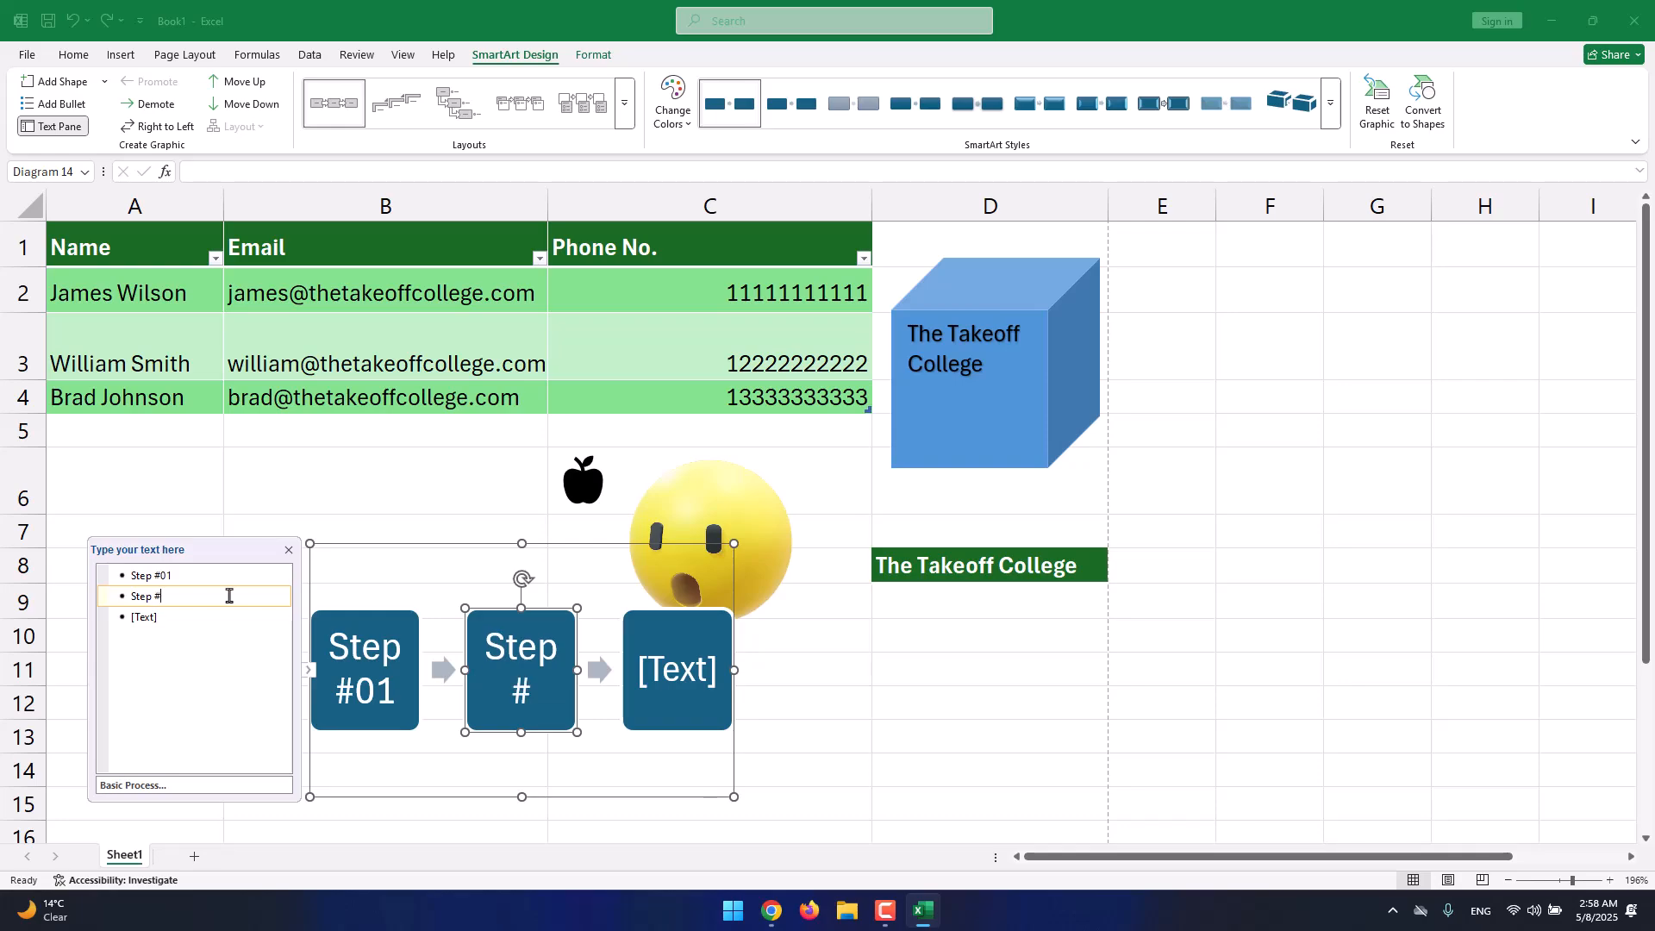
{"action": "type", "text": "02"}
{"action": "left_click", "coordinate": [218, 618]}
{"action": "type", "text": "Step @"}
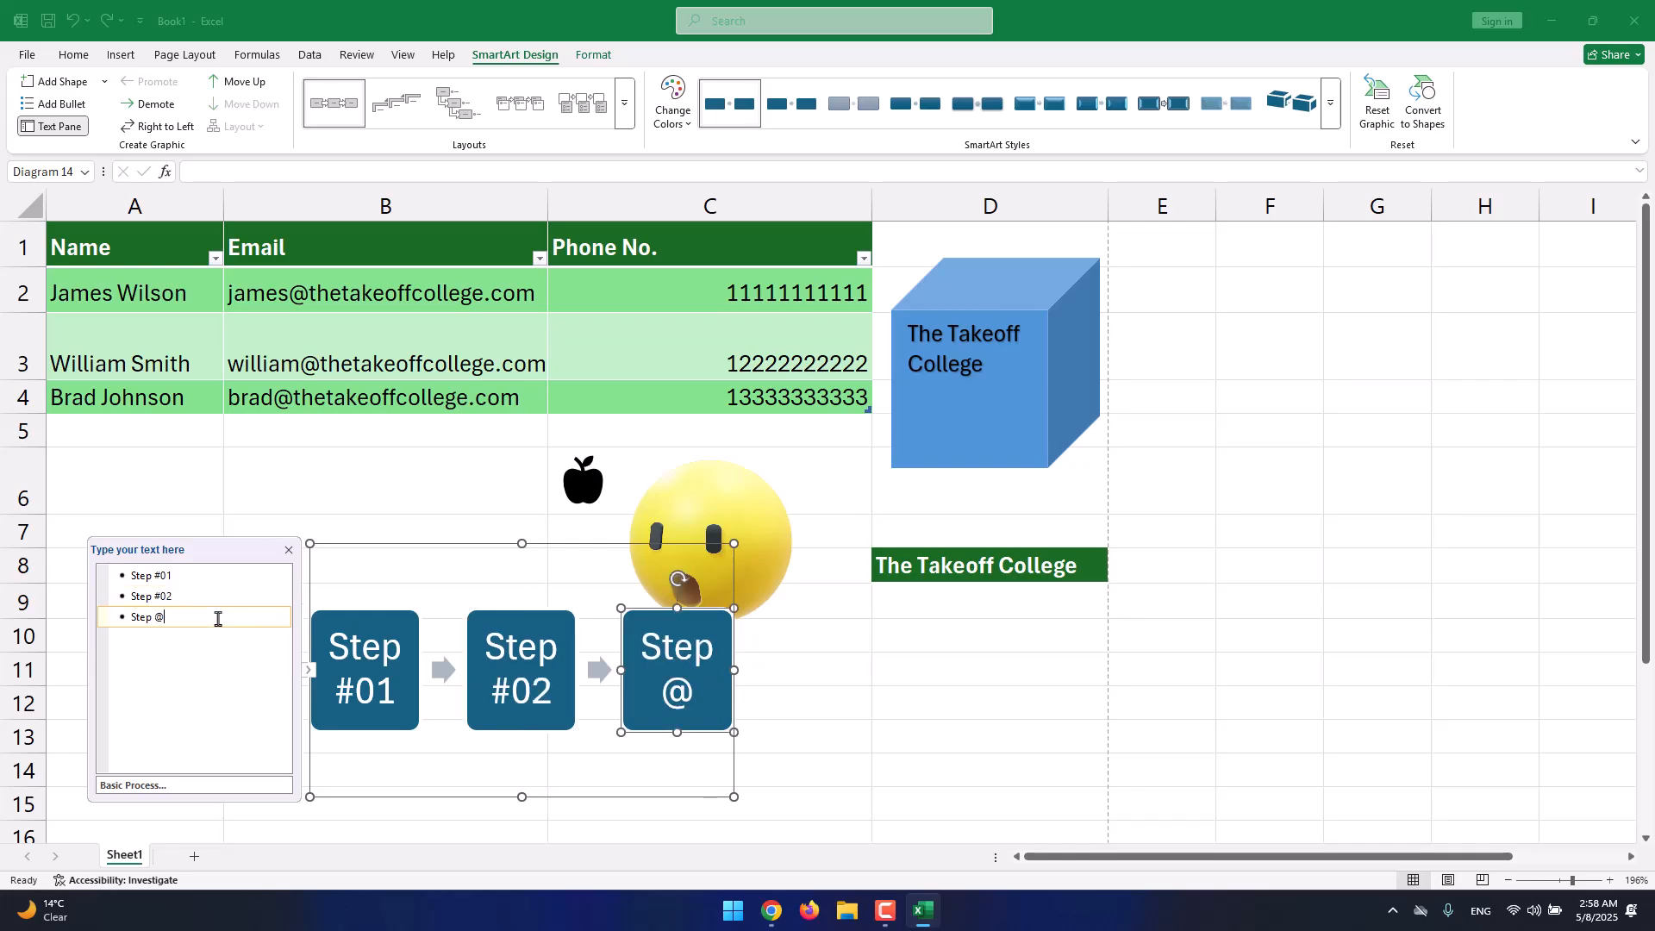
{"action": "key", "text": "BackSpace"}
{"action": "type", "text": "@0"}
{"action": "key", "text": "BackSpace"}
{"action": "key", "text": "BackSpace"}
{"action": "type", "text": "#03"}
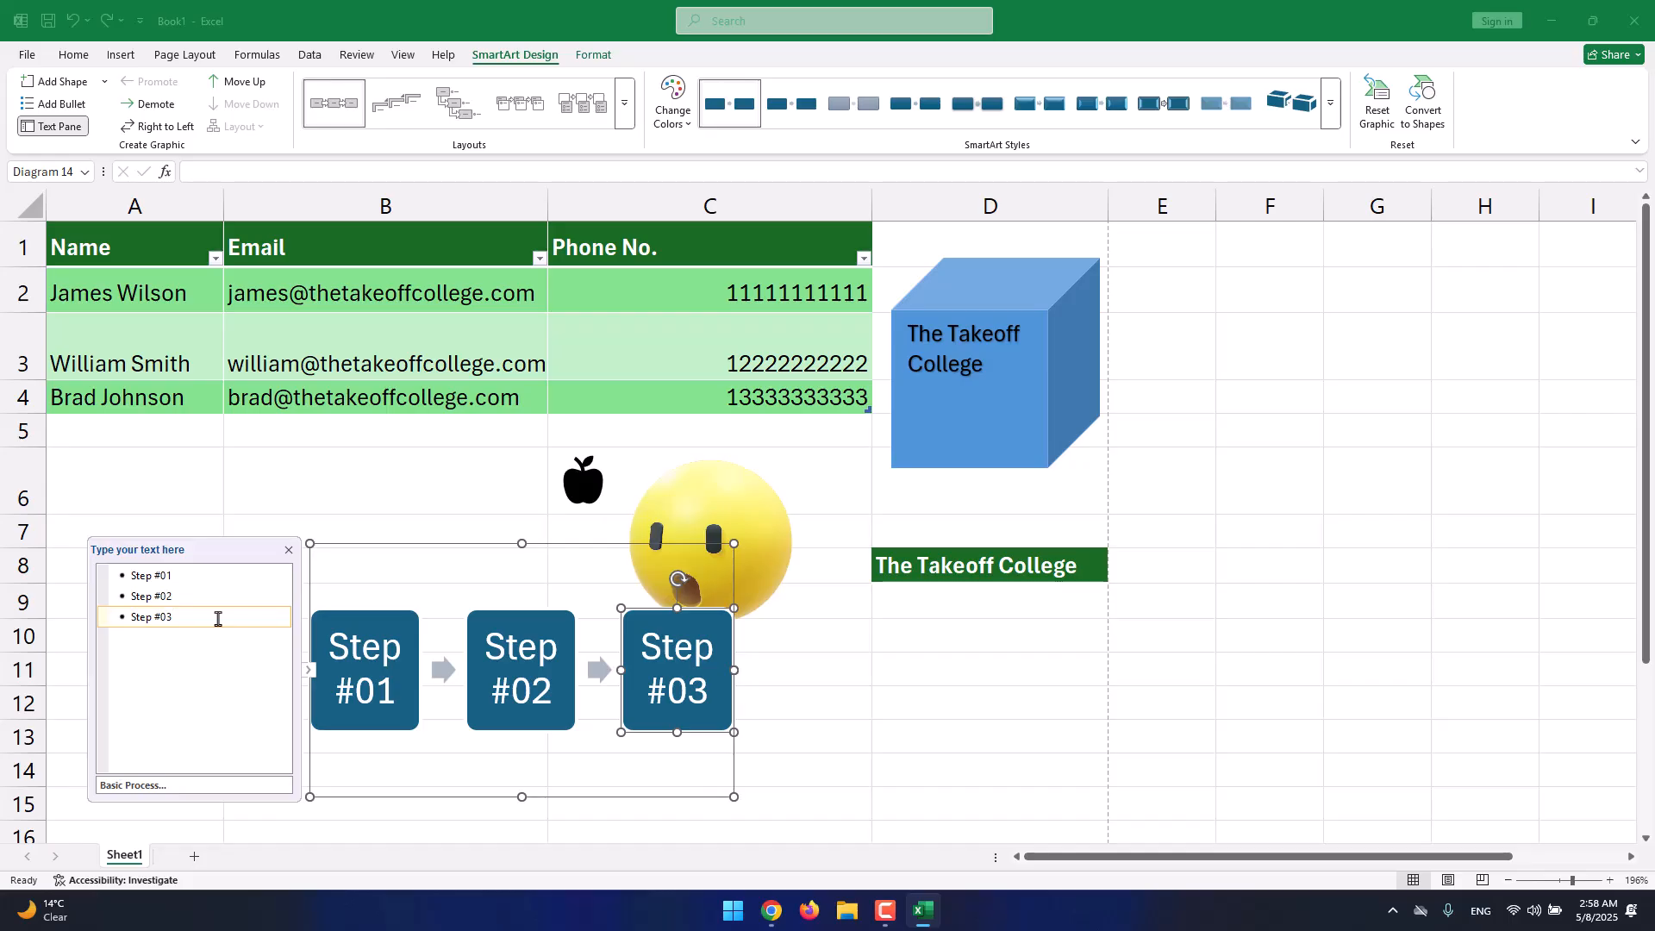
{"action": "key", "text": "Return"}
Delete the extra empty fourth bullet so the diagram keeps only three steps.
{"action": "left_click", "coordinate": [350, 632]}
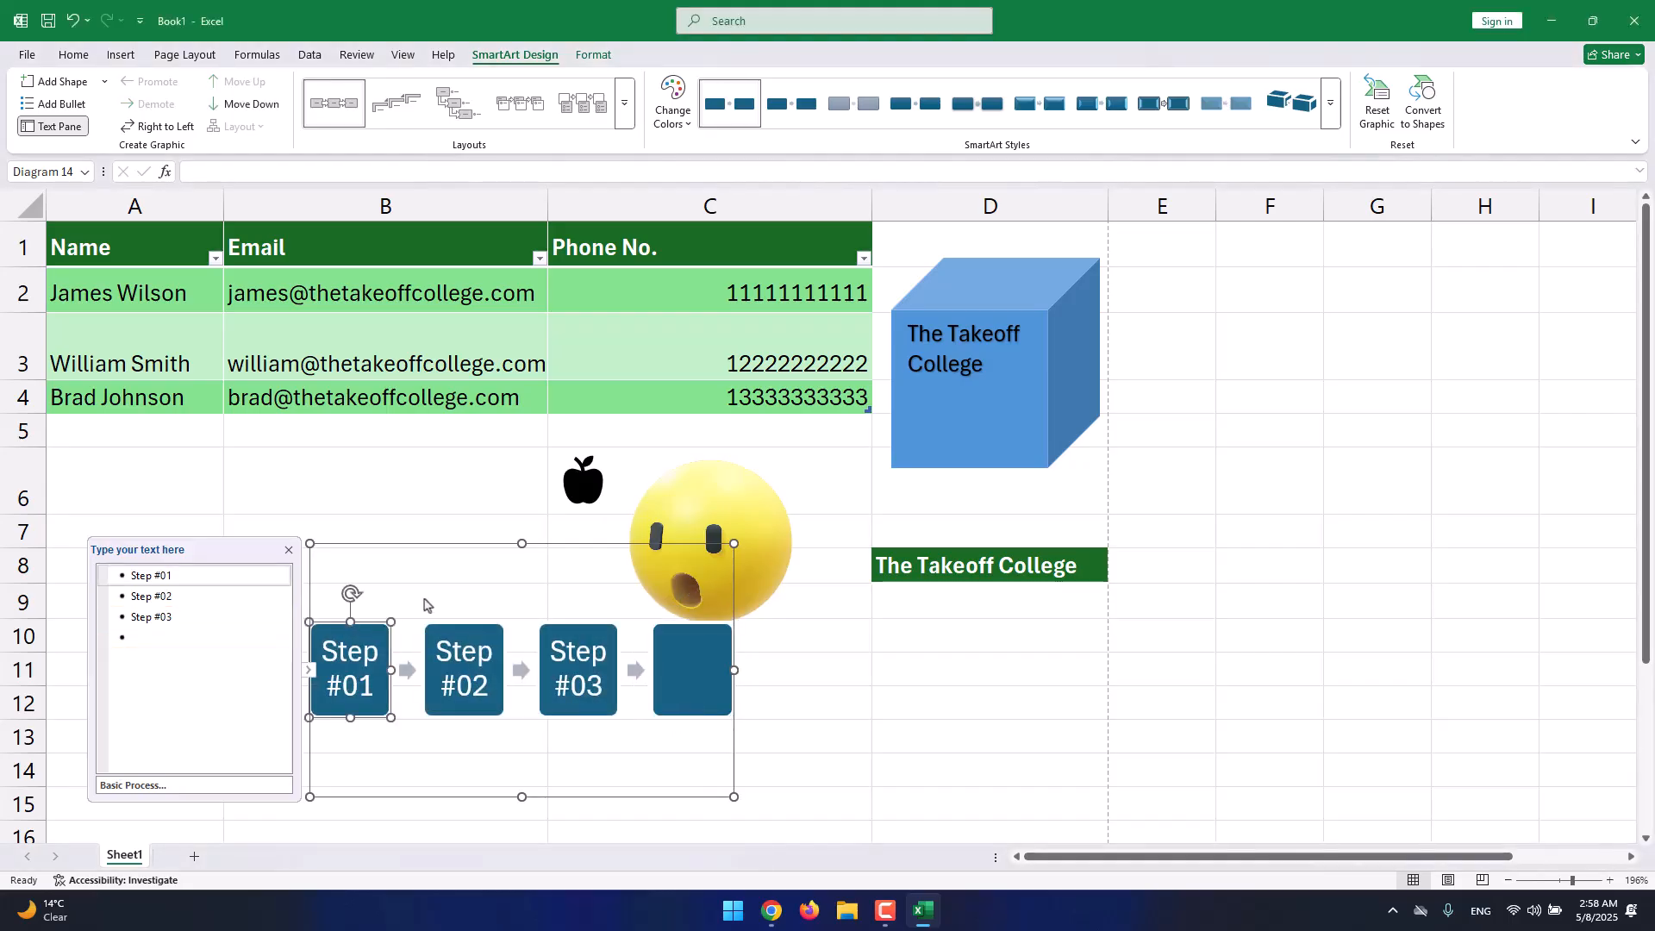
{"action": "left_click", "coordinate": [689, 665]}
{"action": "left_click", "coordinate": [211, 637]}
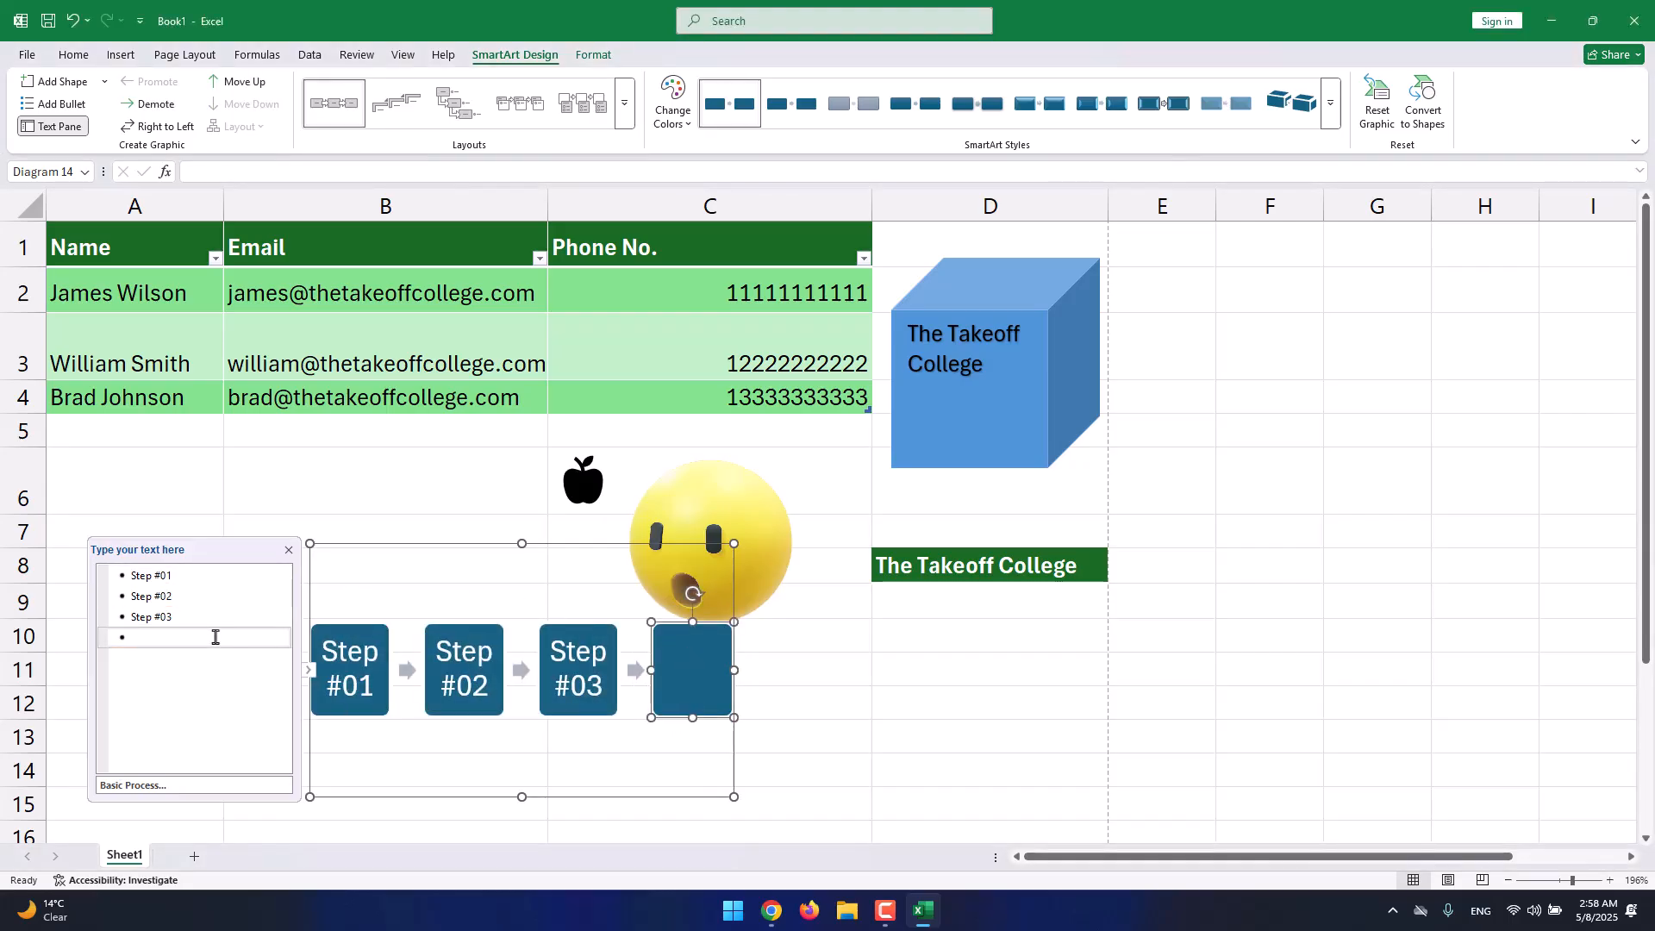
{"action": "key", "text": "BackSpace"}
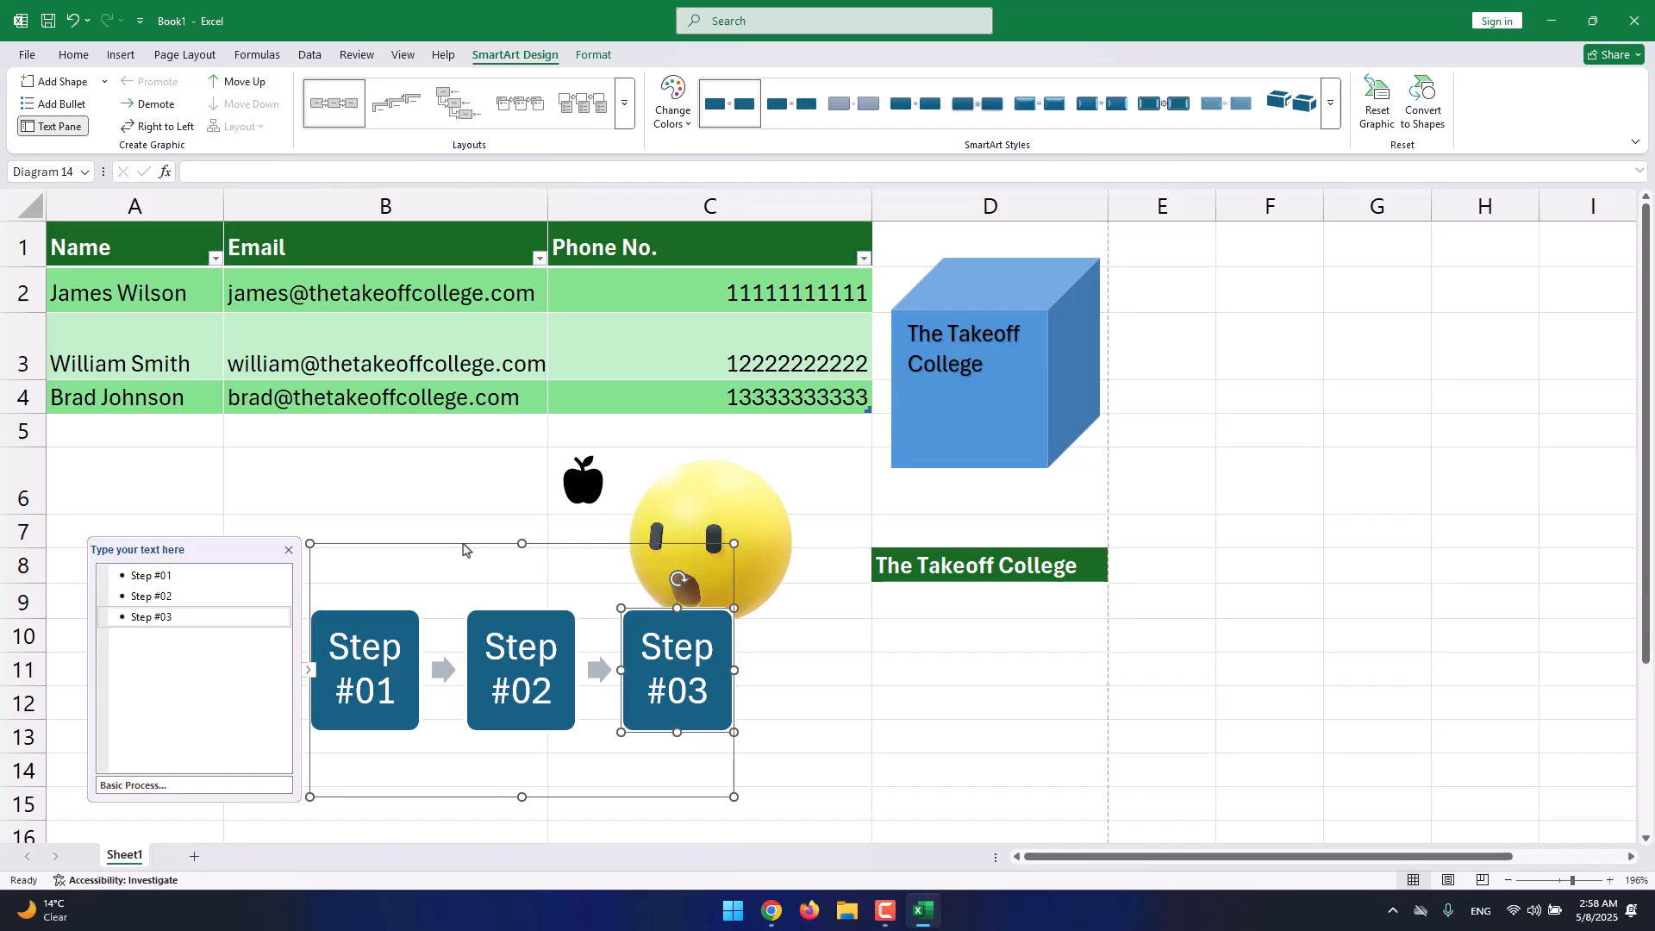
{"action": "left_click", "coordinate": [462, 543]}
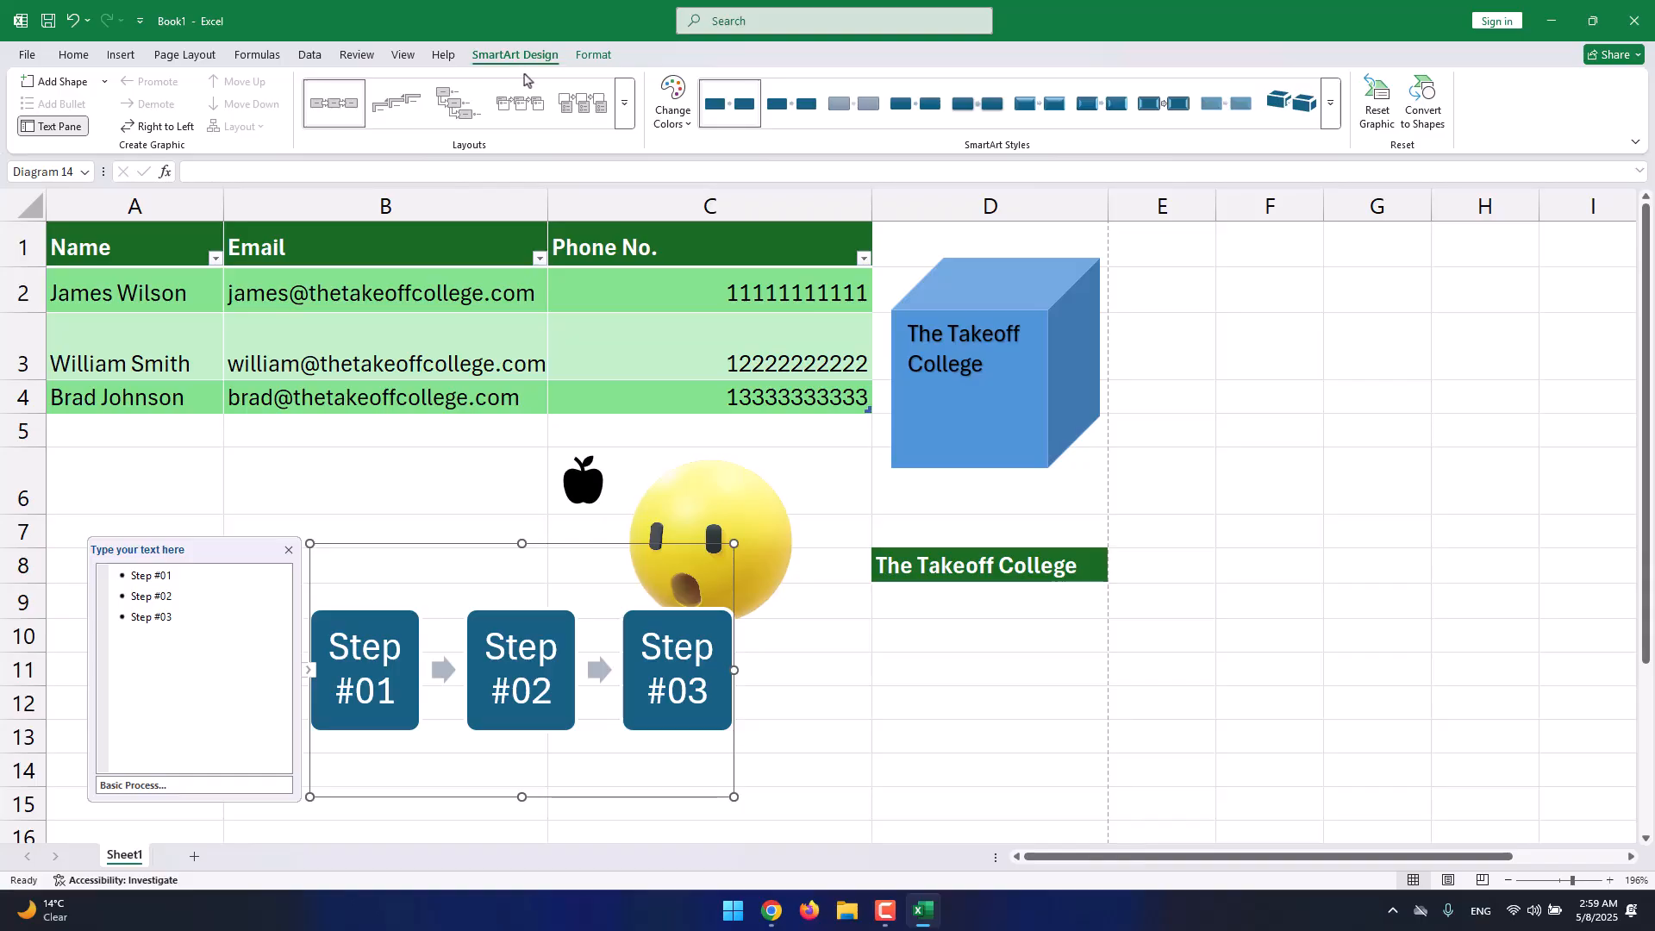
Recolour the diagram with the green, teal and blue Colorful scheme, keeping the Basic Process layout.
{"action": "left_click", "coordinate": [1330, 103]}
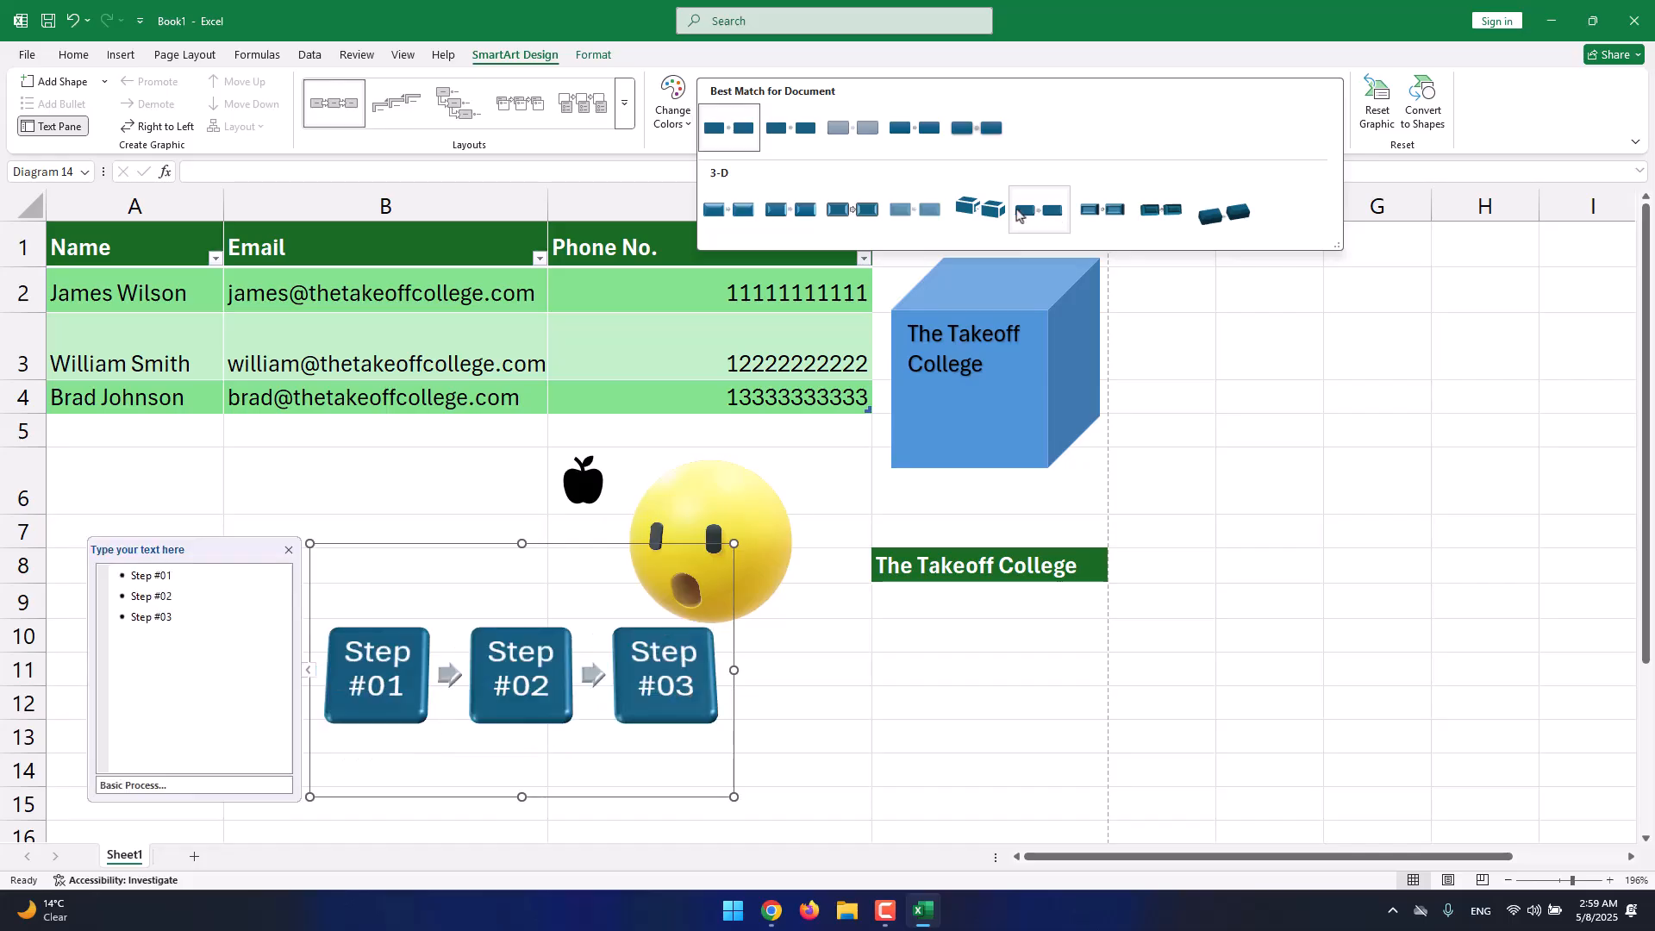
{"action": "left_click", "coordinate": [673, 103]}
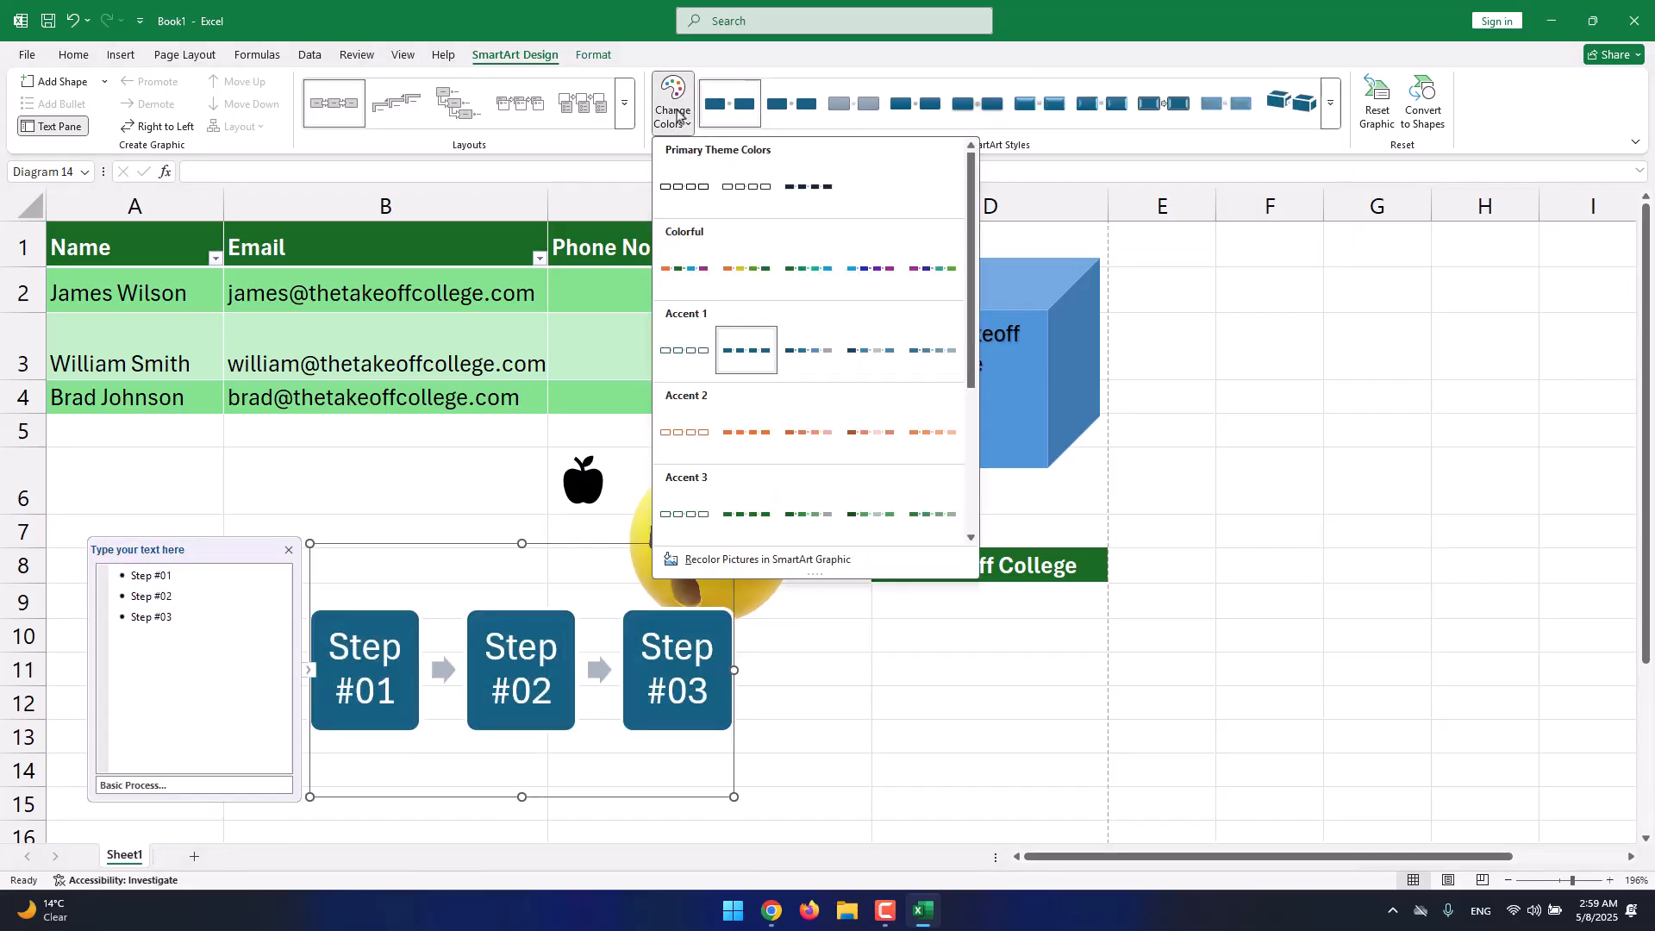
{"action": "left_click", "coordinate": [793, 265]}
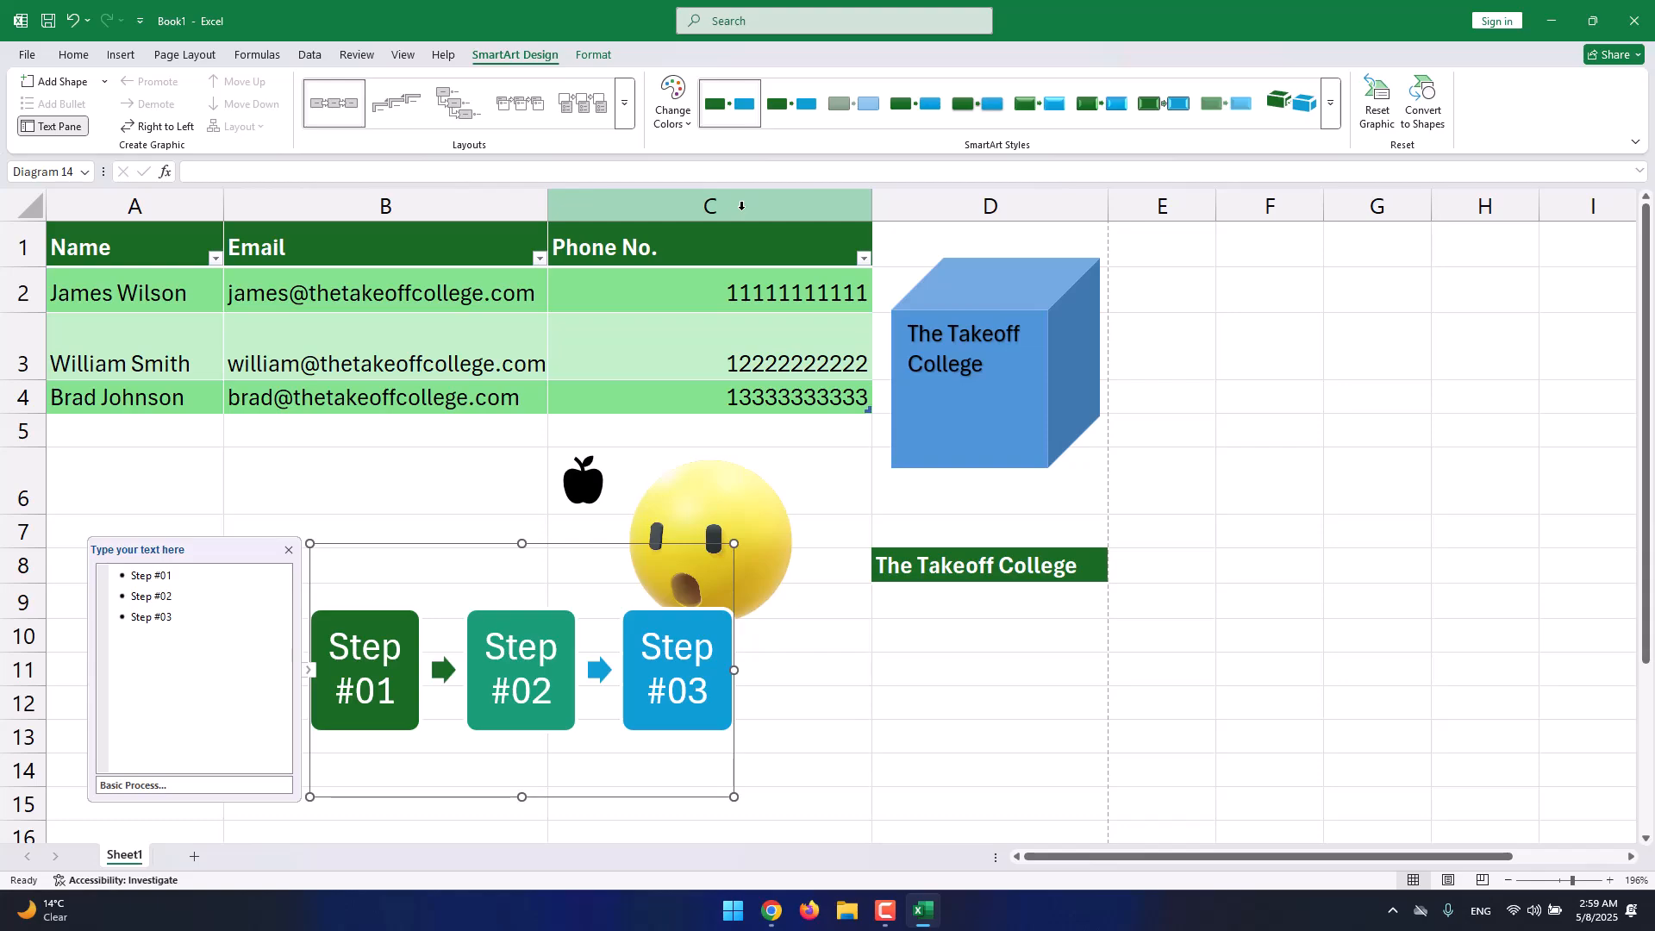
{"action": "left_click", "coordinate": [624, 104]}
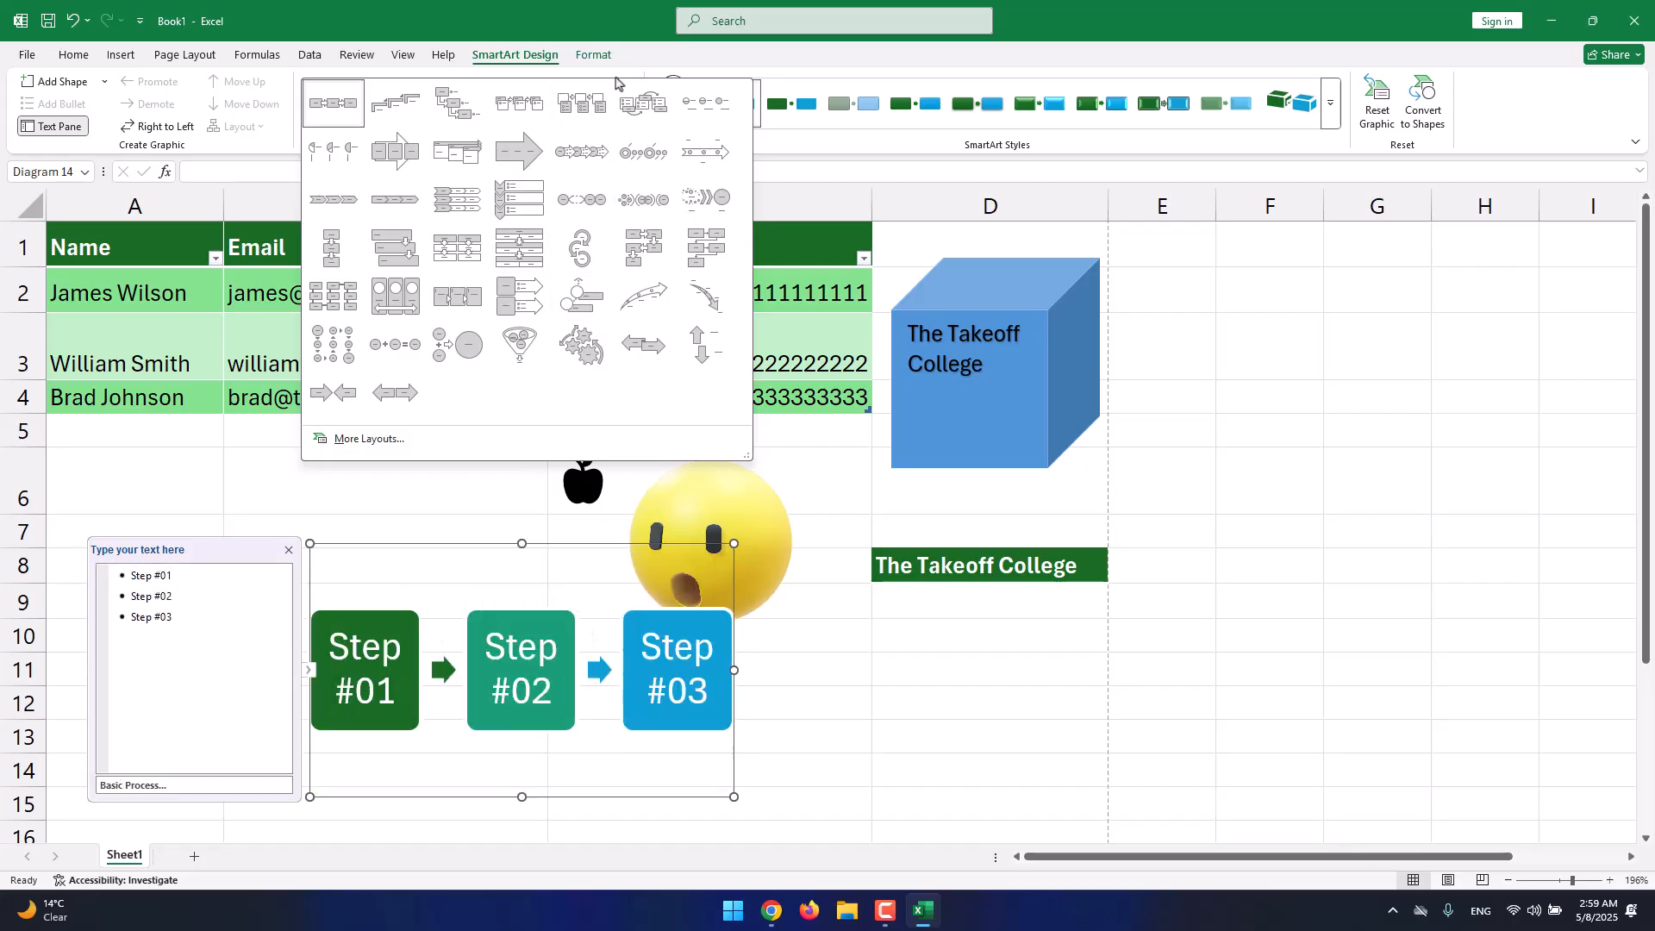
{"action": "left_click", "coordinate": [642, 67]}
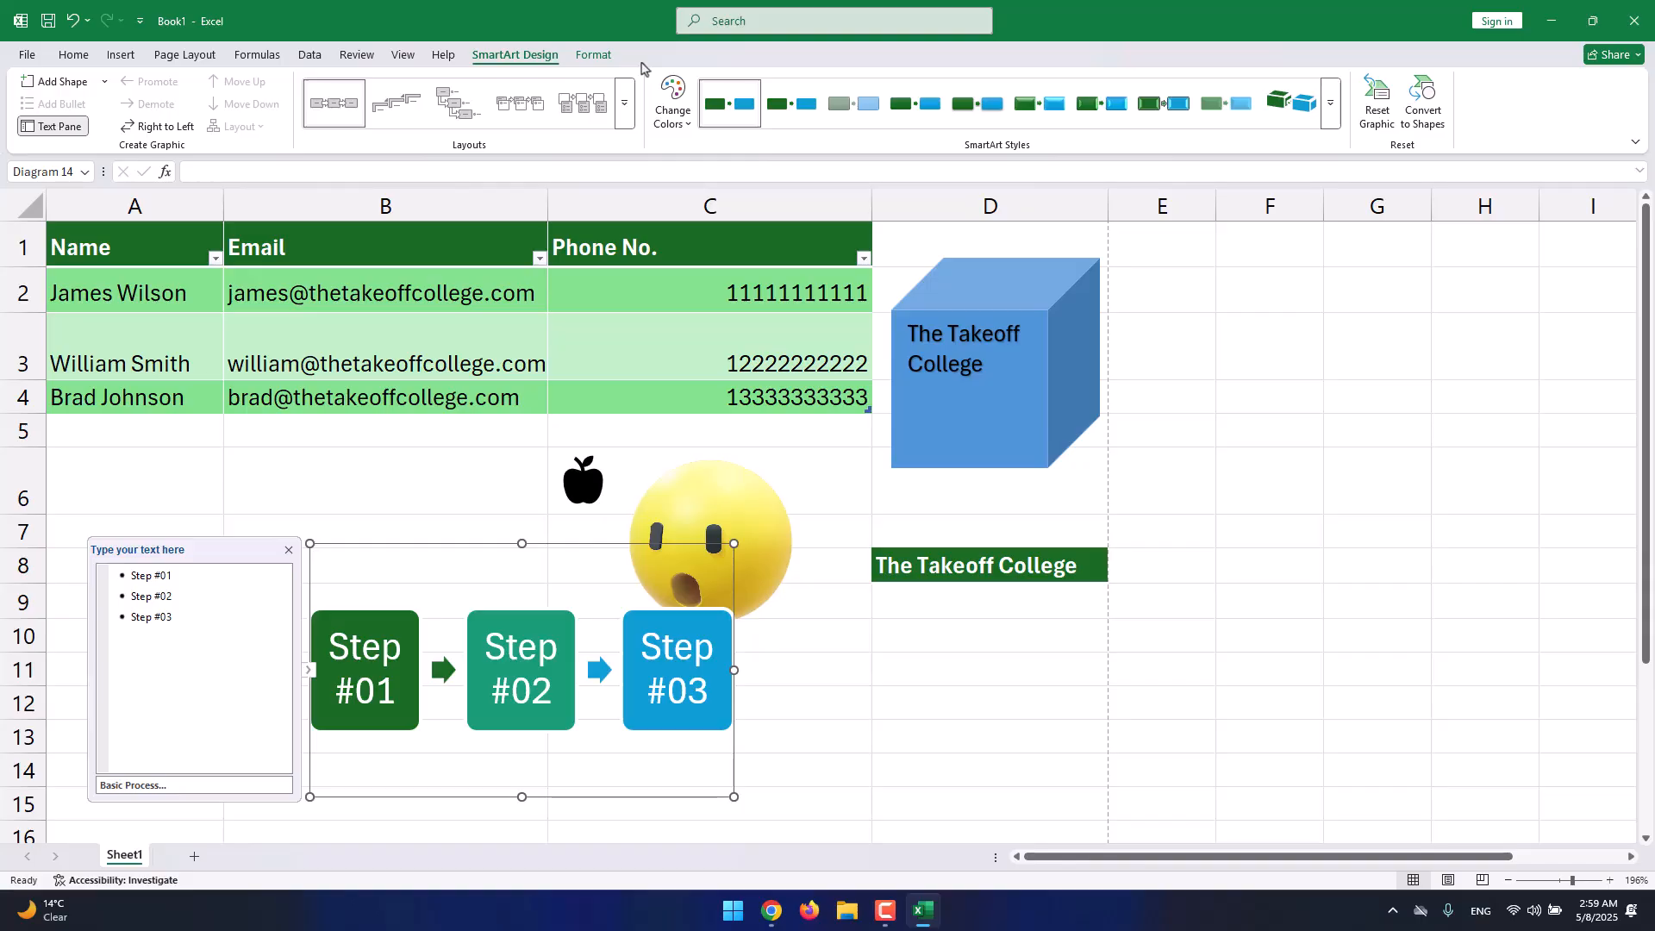
{"action": "left_click", "coordinate": [615, 61]}
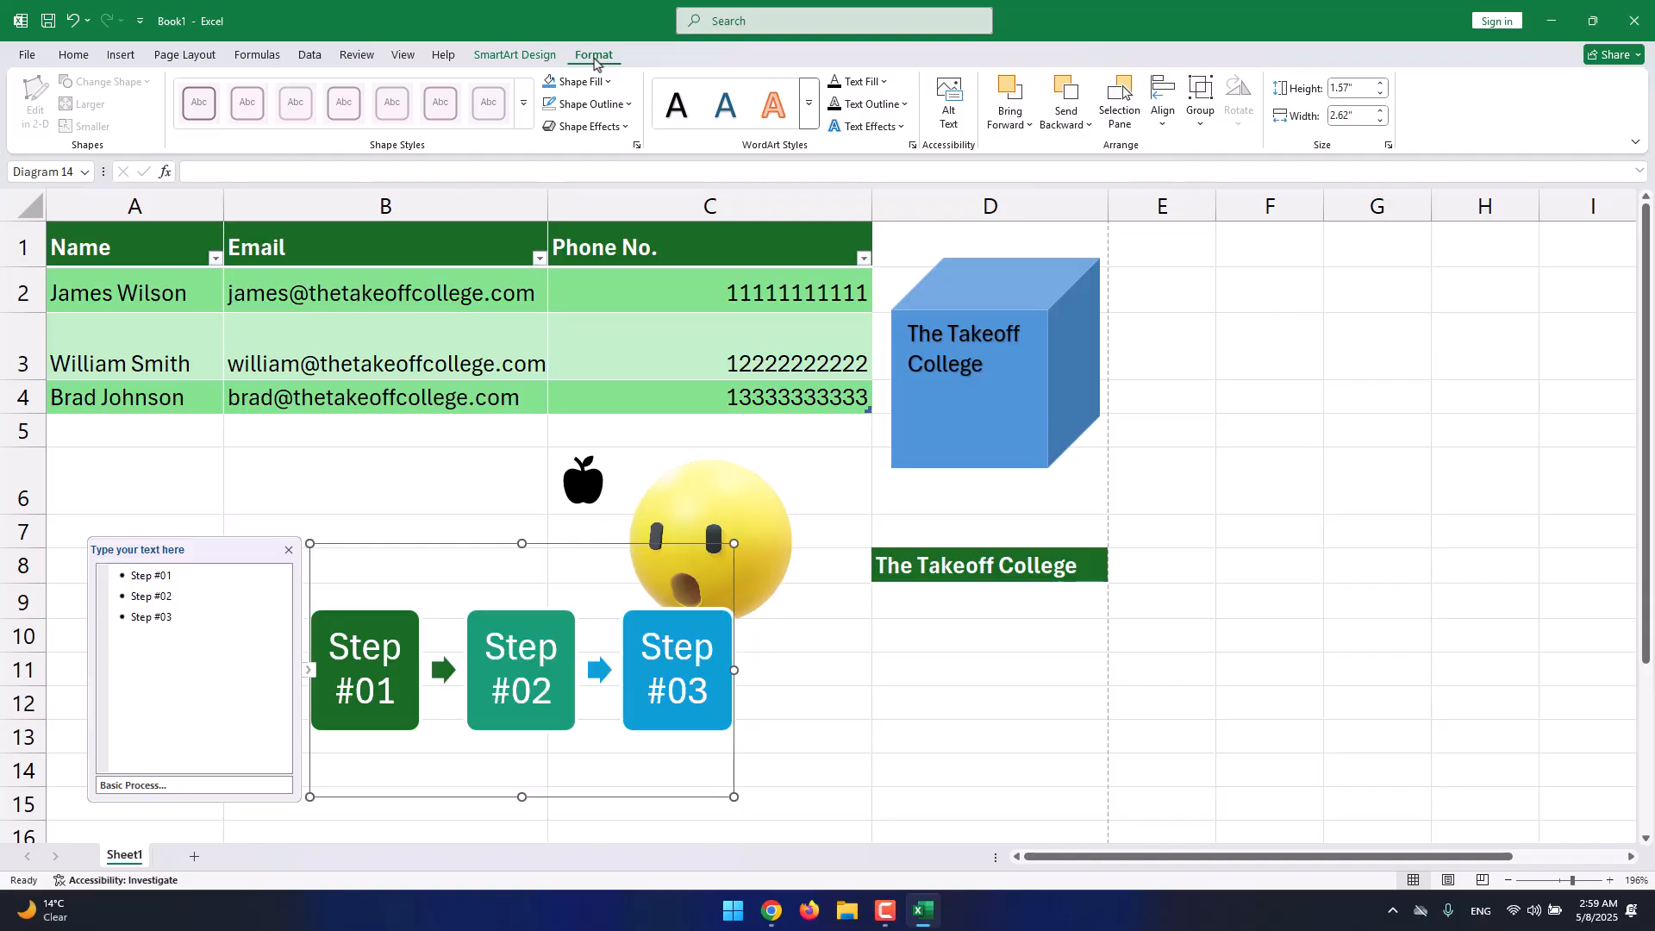
Give the Step #01–#03 labels the grey WordArt text style without changing shape styles.
{"action": "left_click", "coordinate": [715, 648]}
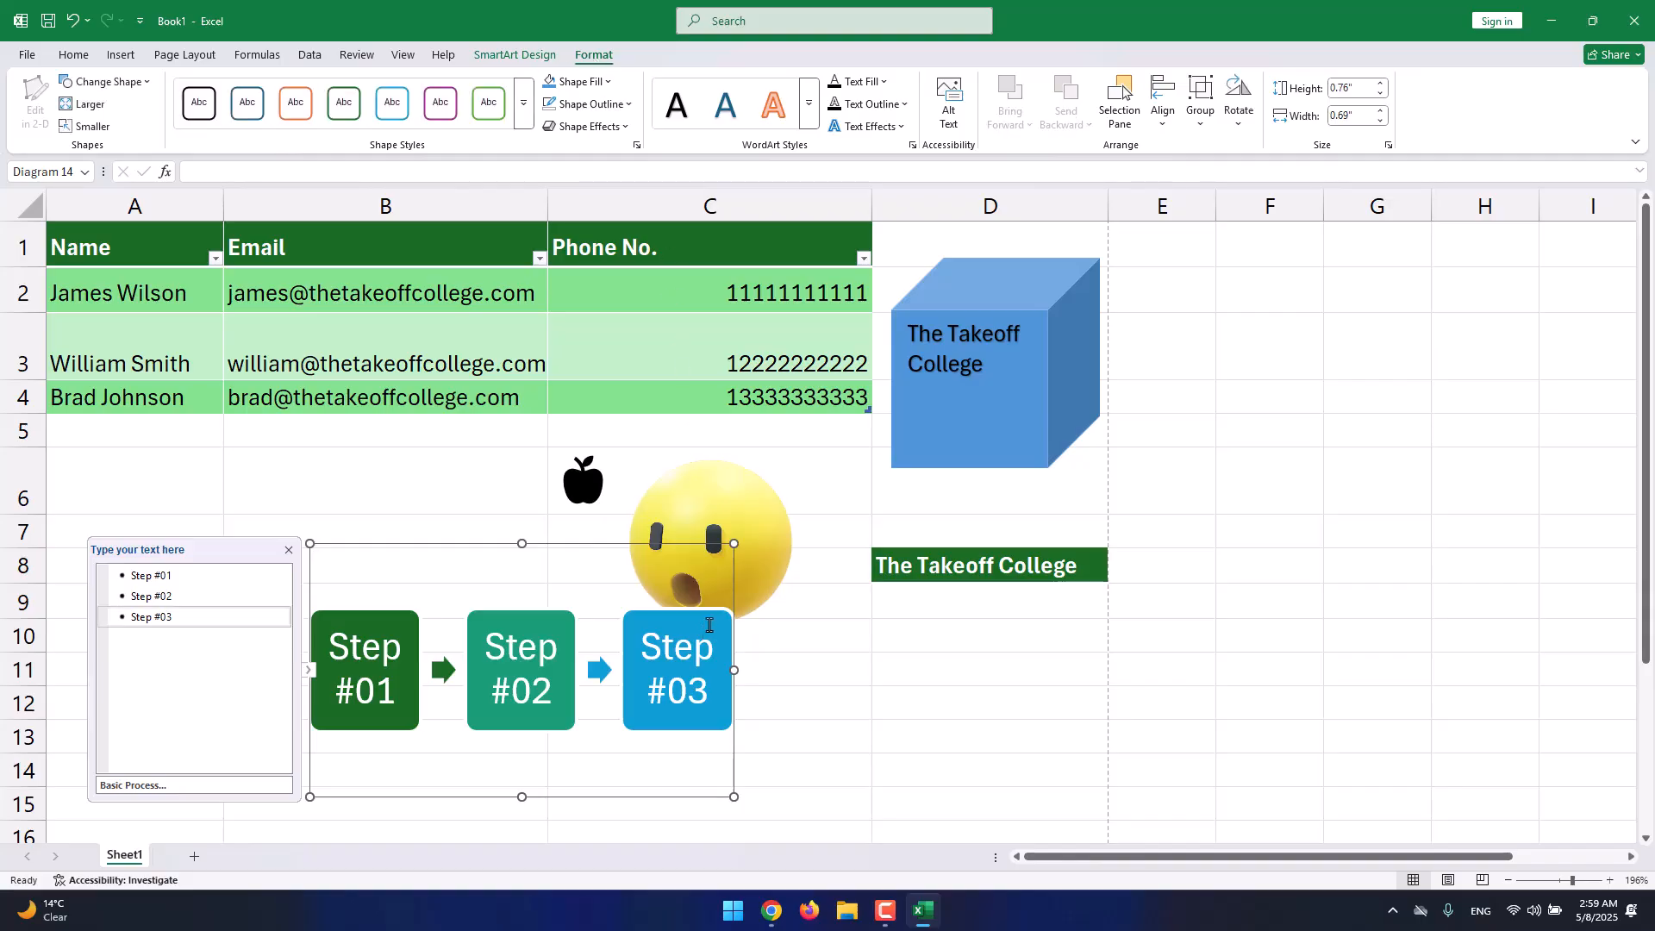
{"action": "left_click", "coordinate": [734, 584]}
{"action": "left_click", "coordinate": [733, 618]}
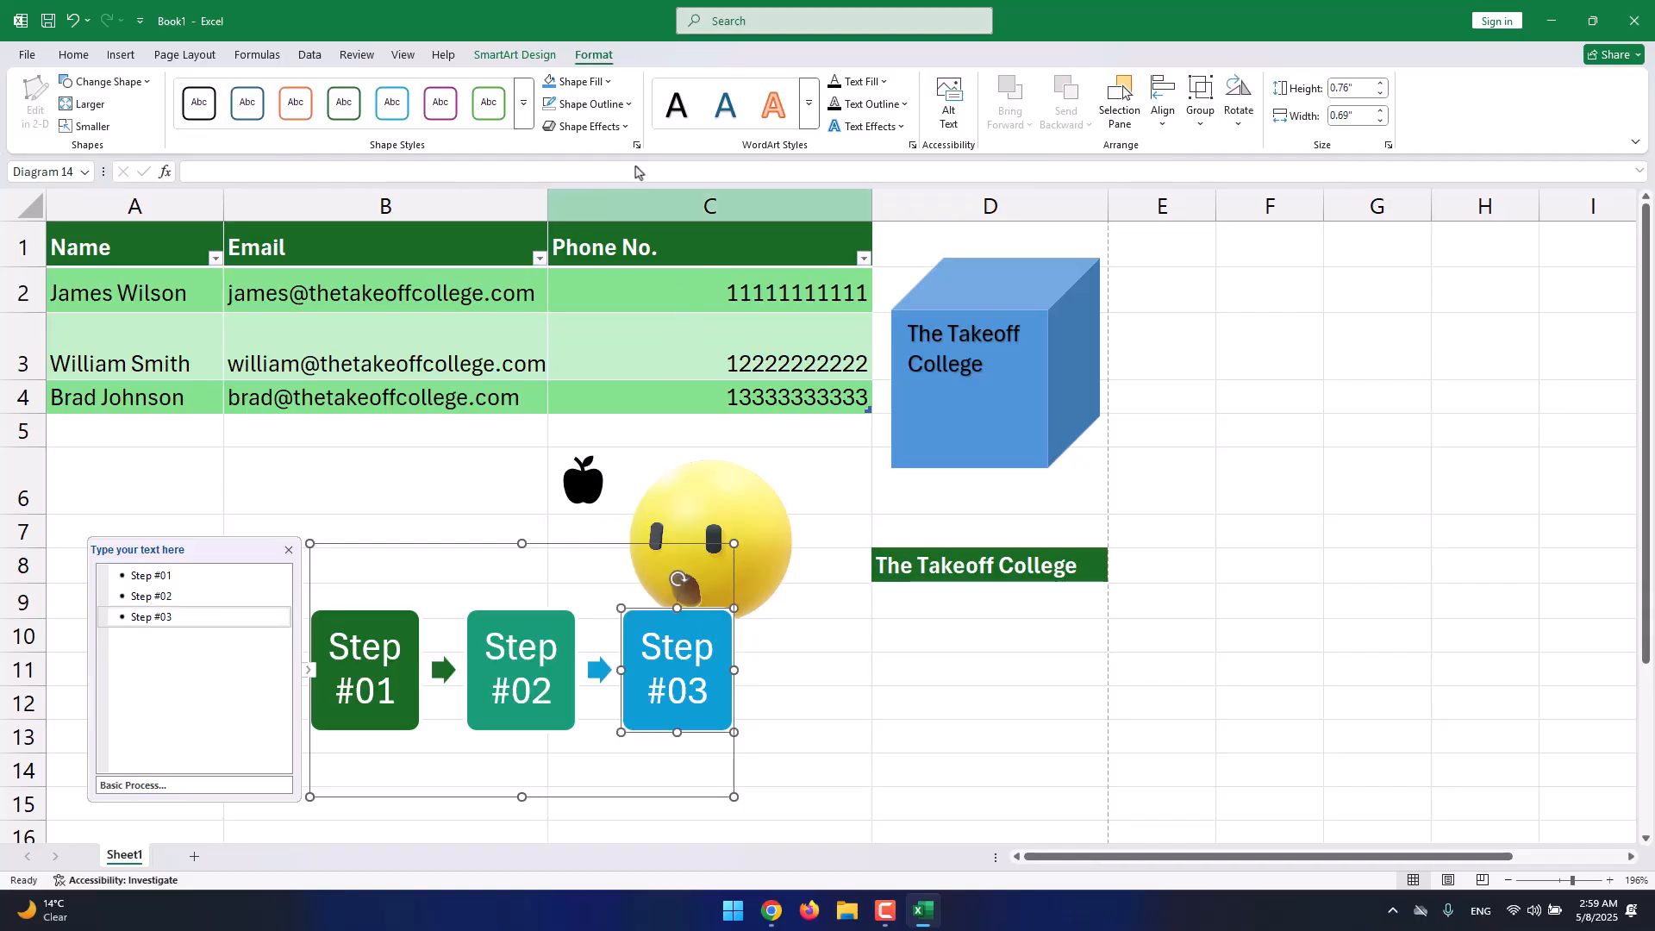
{"action": "left_click", "coordinate": [523, 103]}
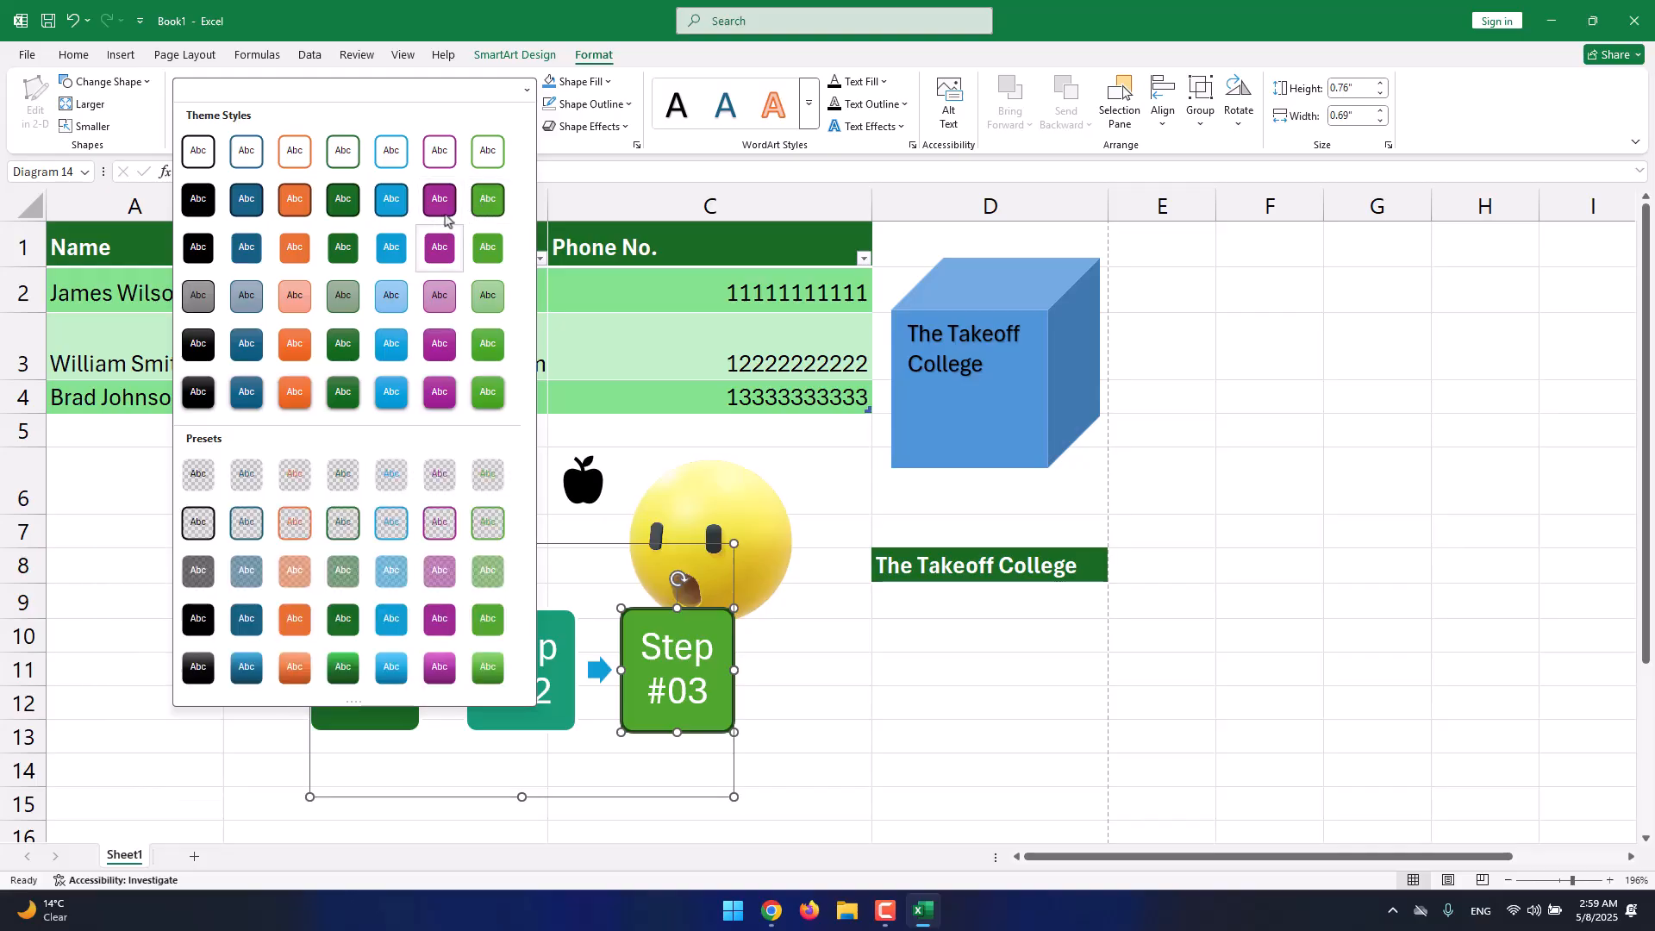
{"action": "left_click", "coordinate": [664, 63]}
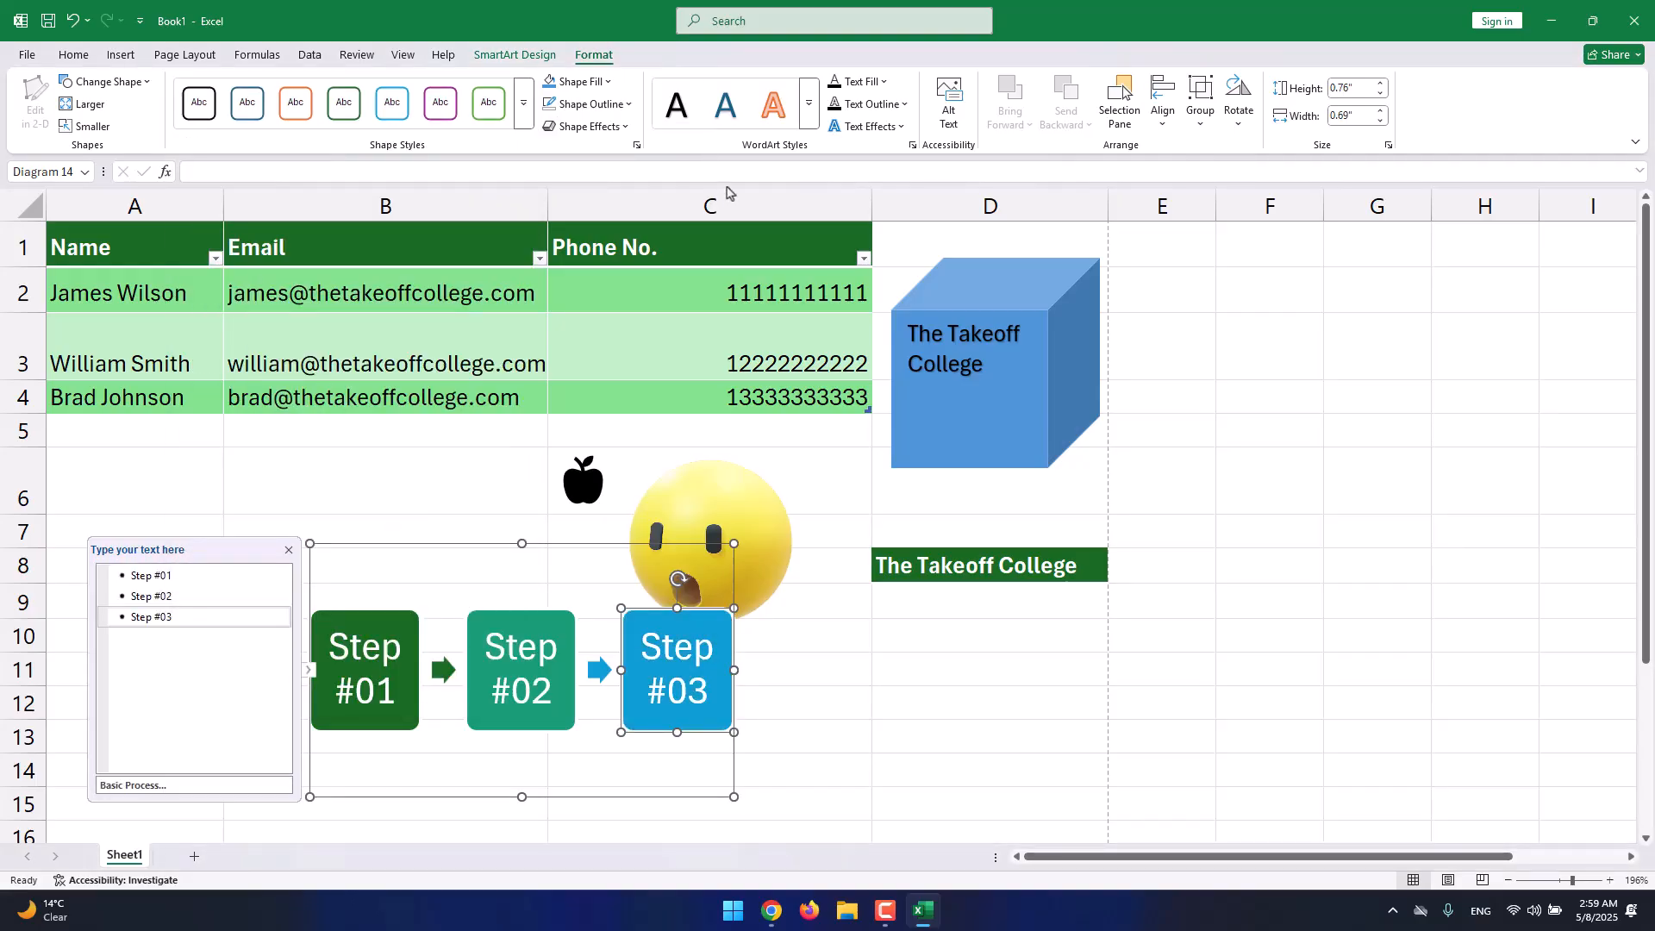
{"action": "key", "text": "Escape"}
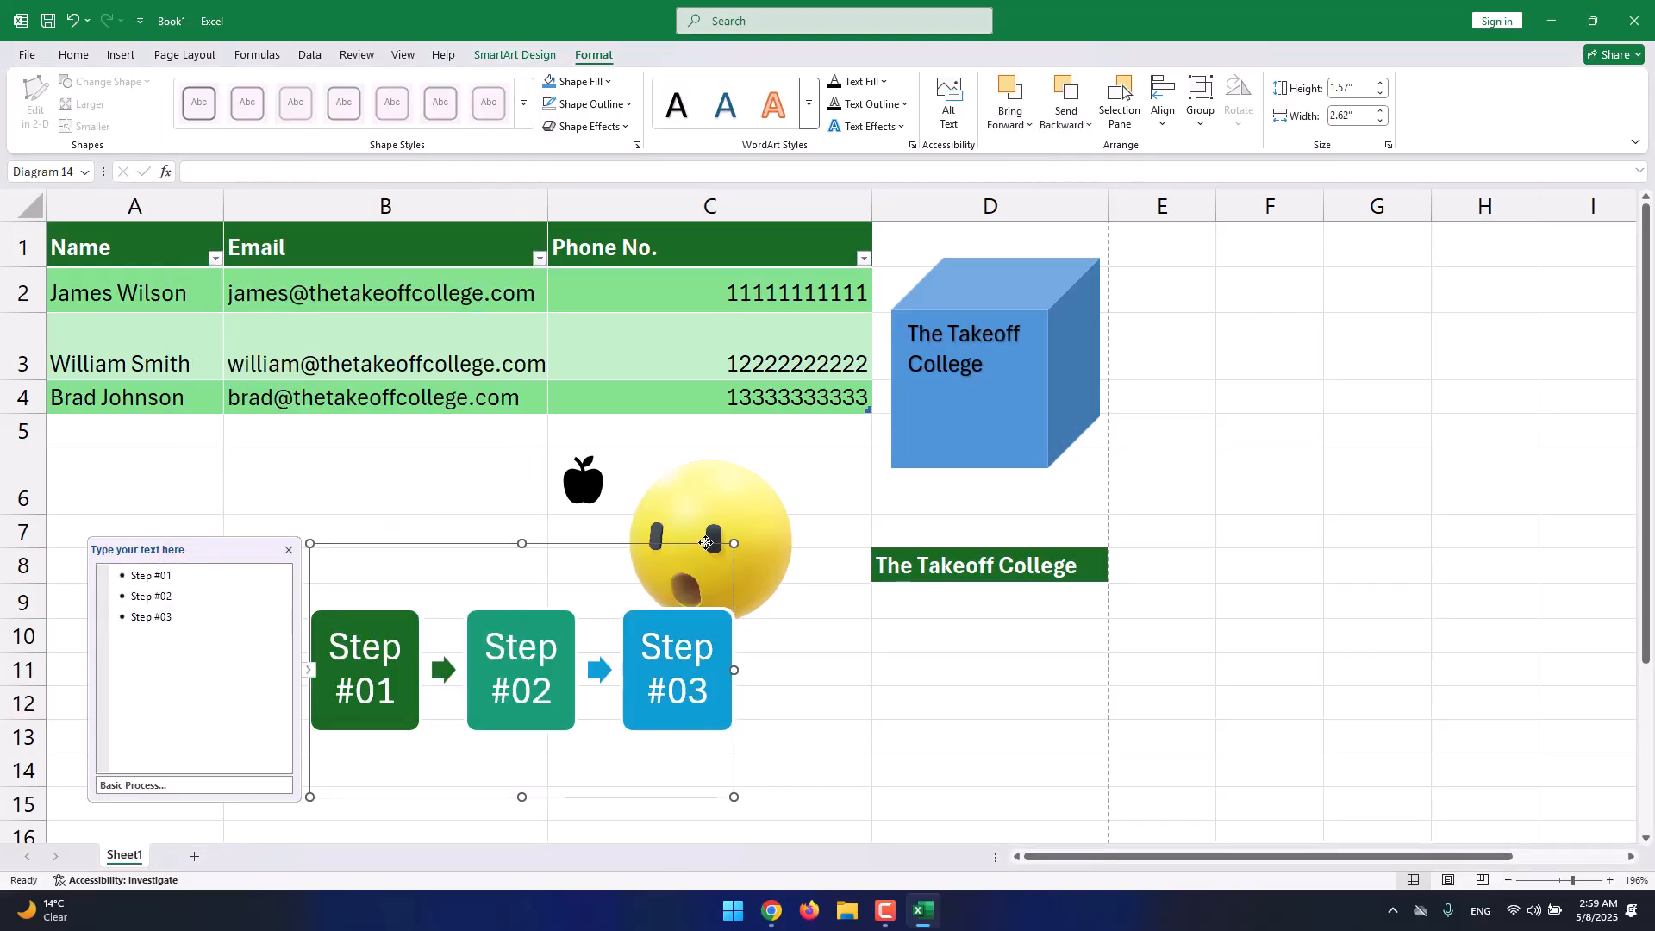
{"action": "left_click", "coordinate": [807, 121]}
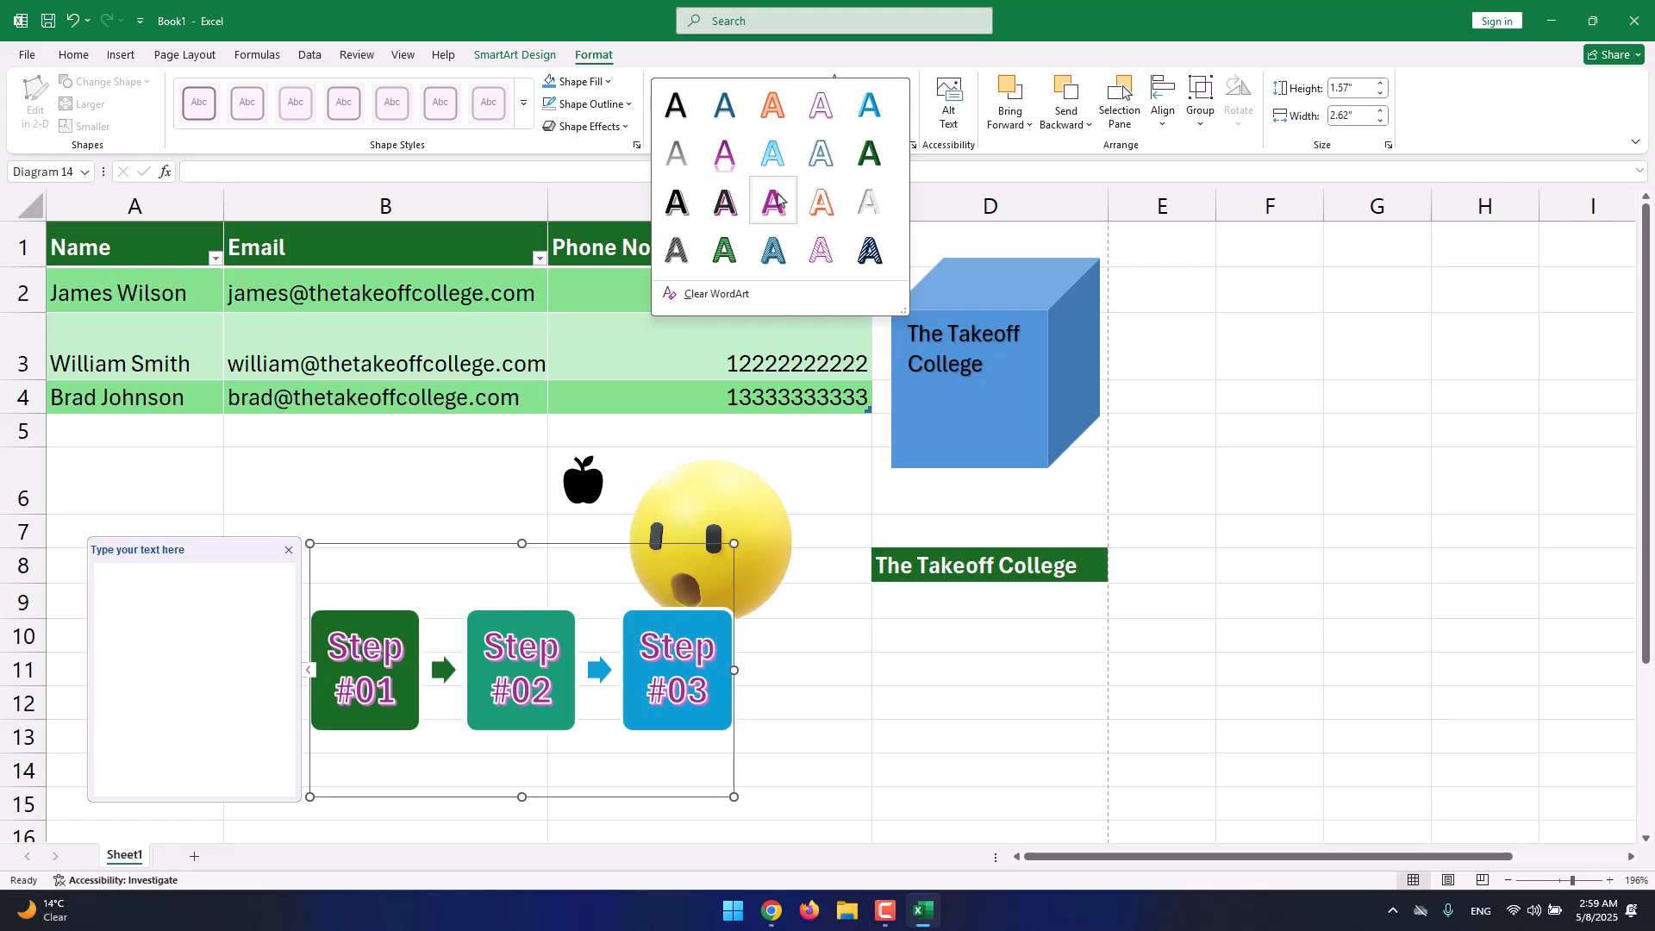
{"action": "left_click", "coordinate": [676, 157]}
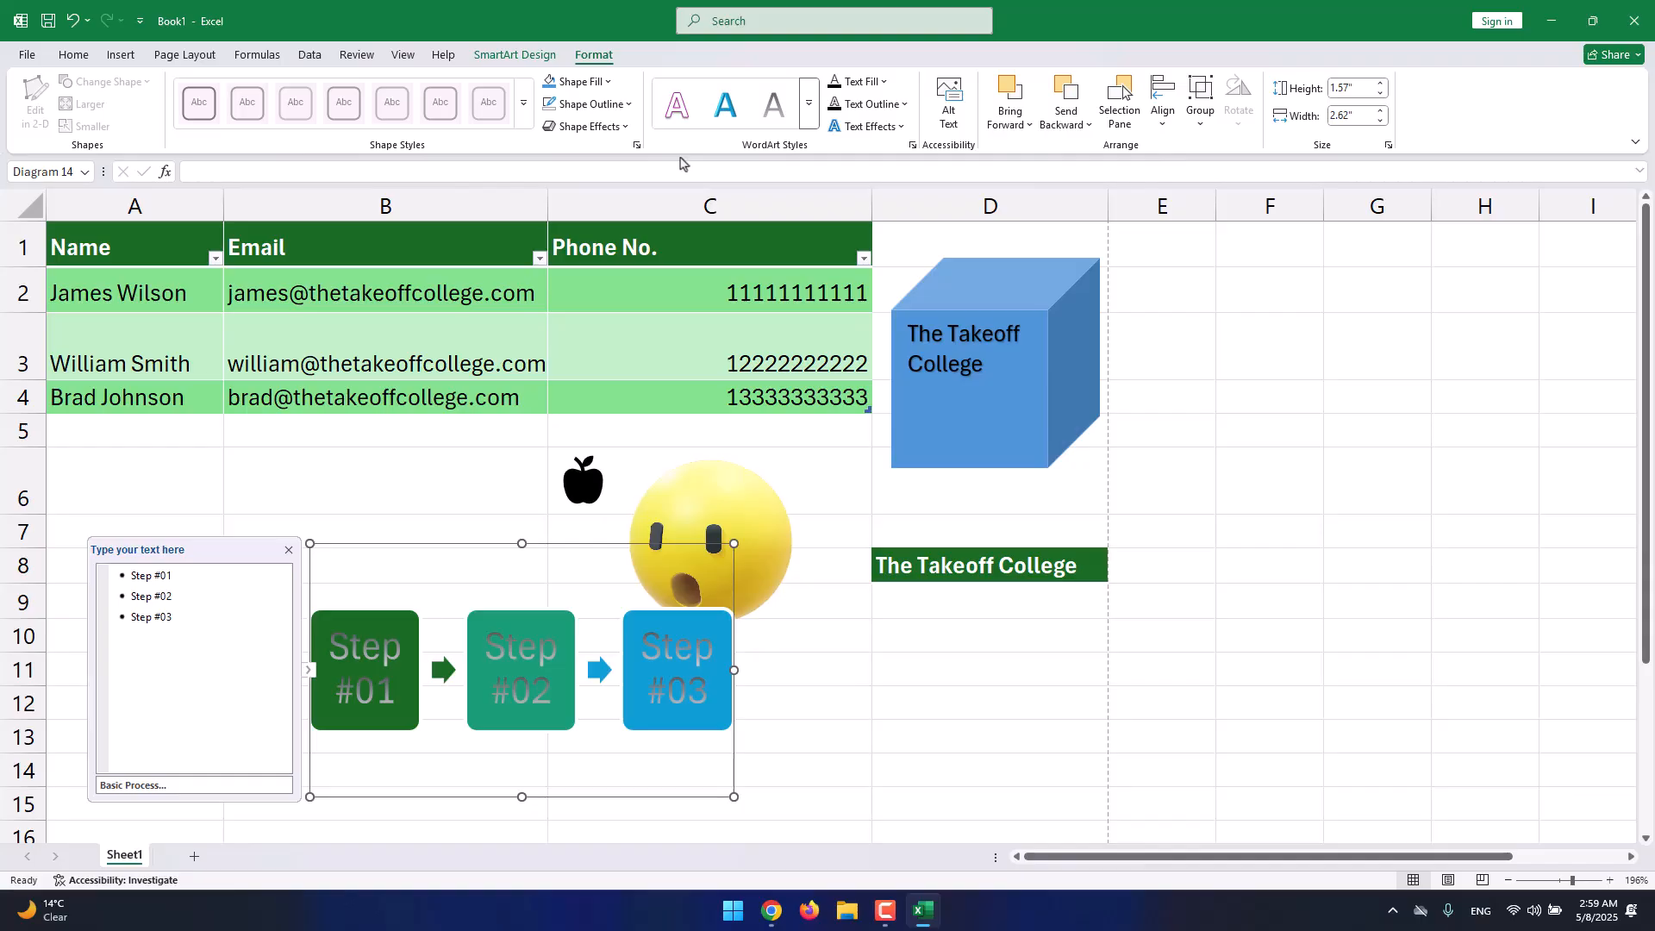
{"action": "left_click", "coordinate": [125, 61]}
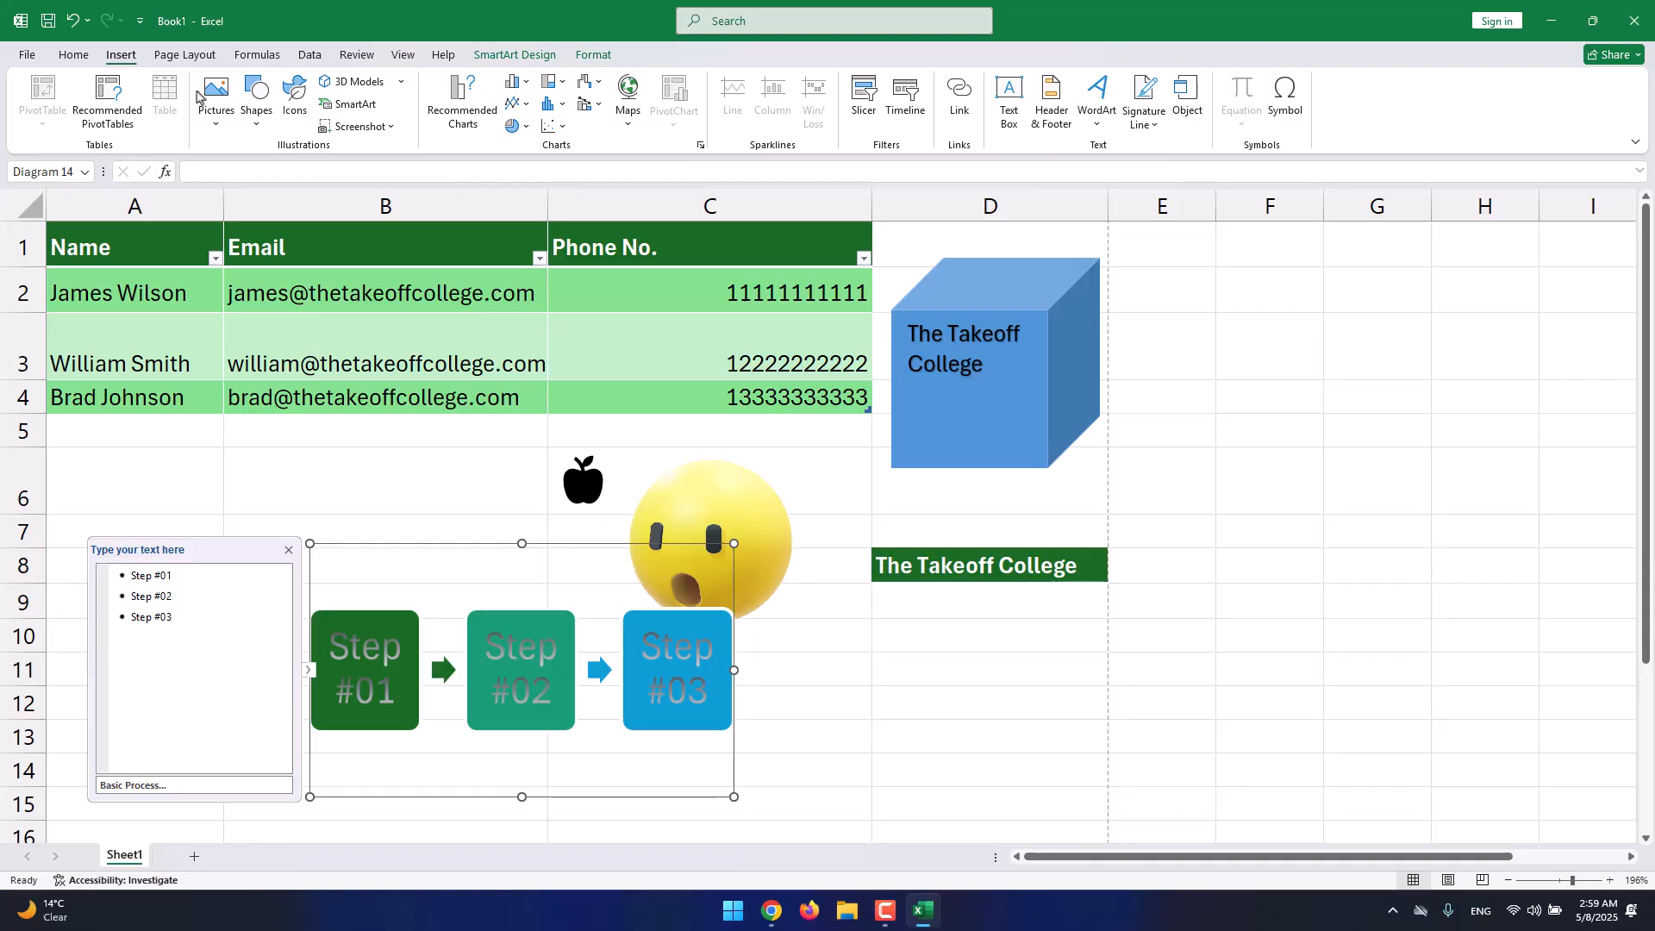
Capture a desktop screen clipping, shrink it, and place it right of the diagram below The Takeoff College.
{"action": "left_click", "coordinate": [355, 130]}
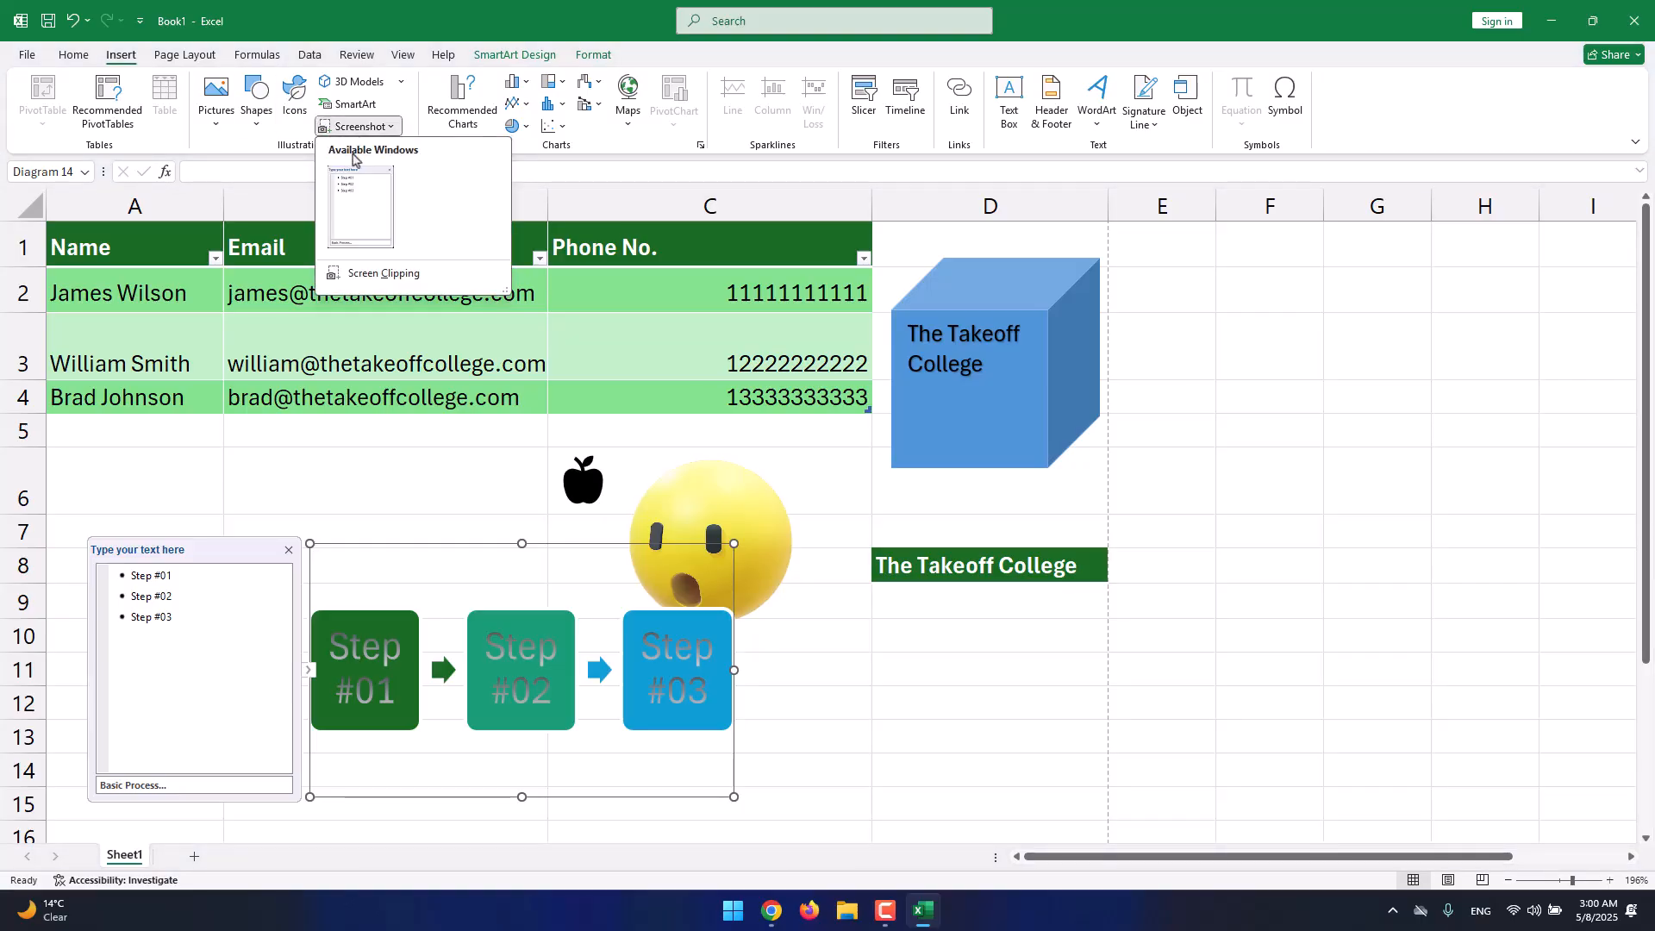
{"action": "left_click", "coordinate": [361, 274]}
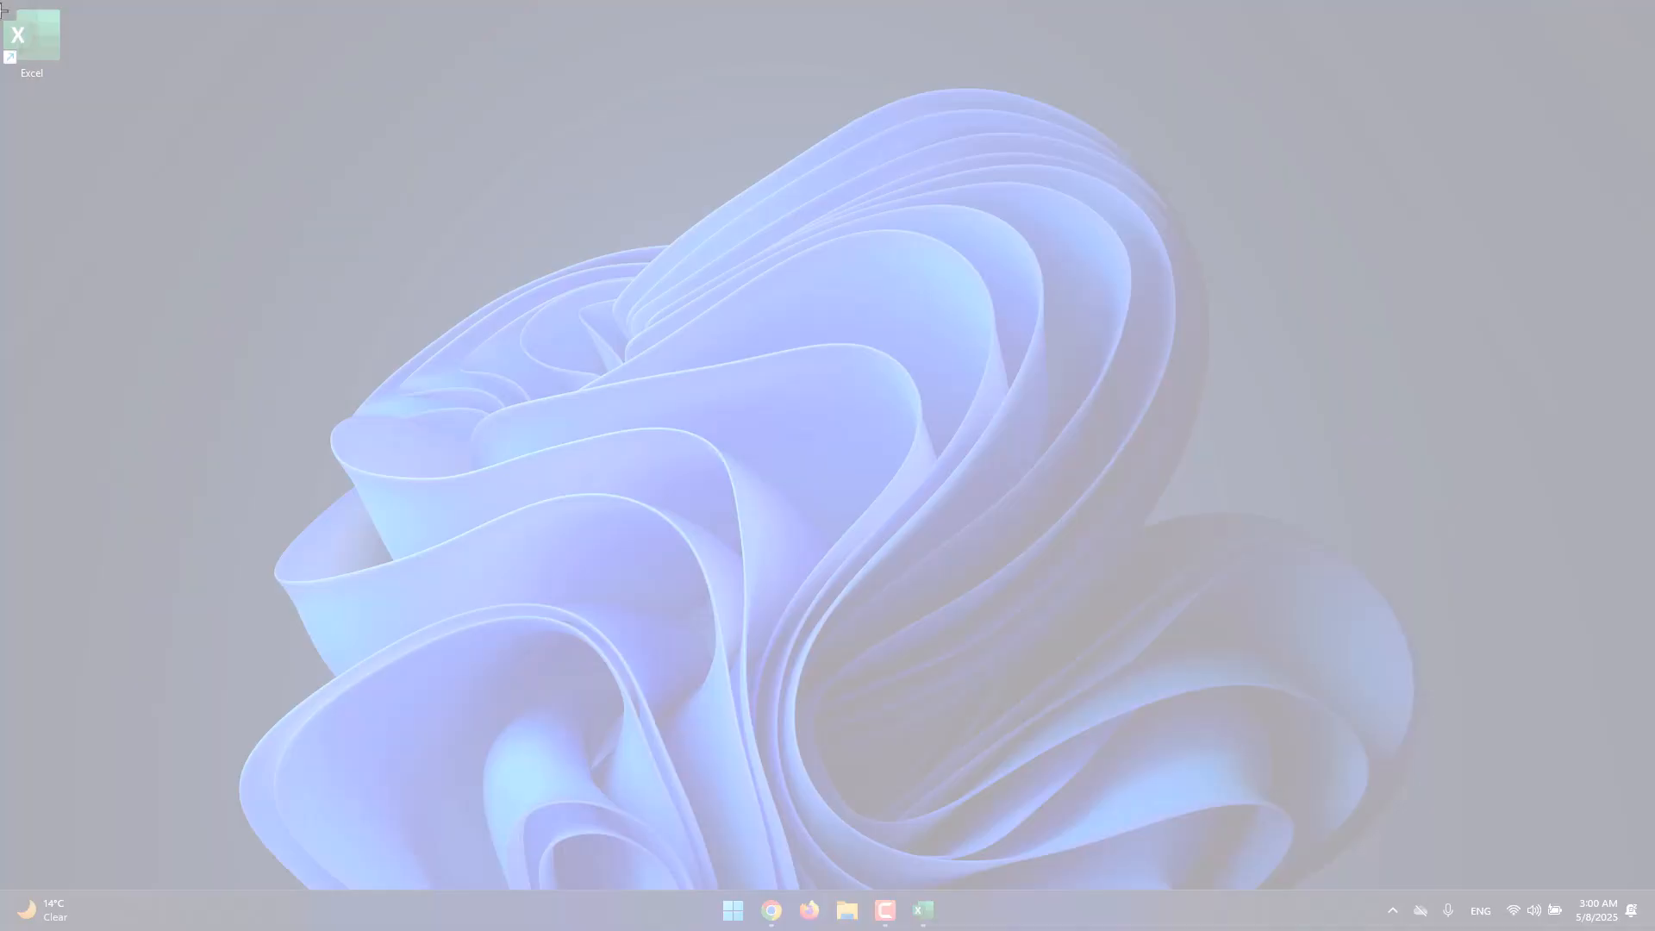
{"action": "left_click_drag", "start_coordinate": [3, 3], "coordinate": [375, 261]}
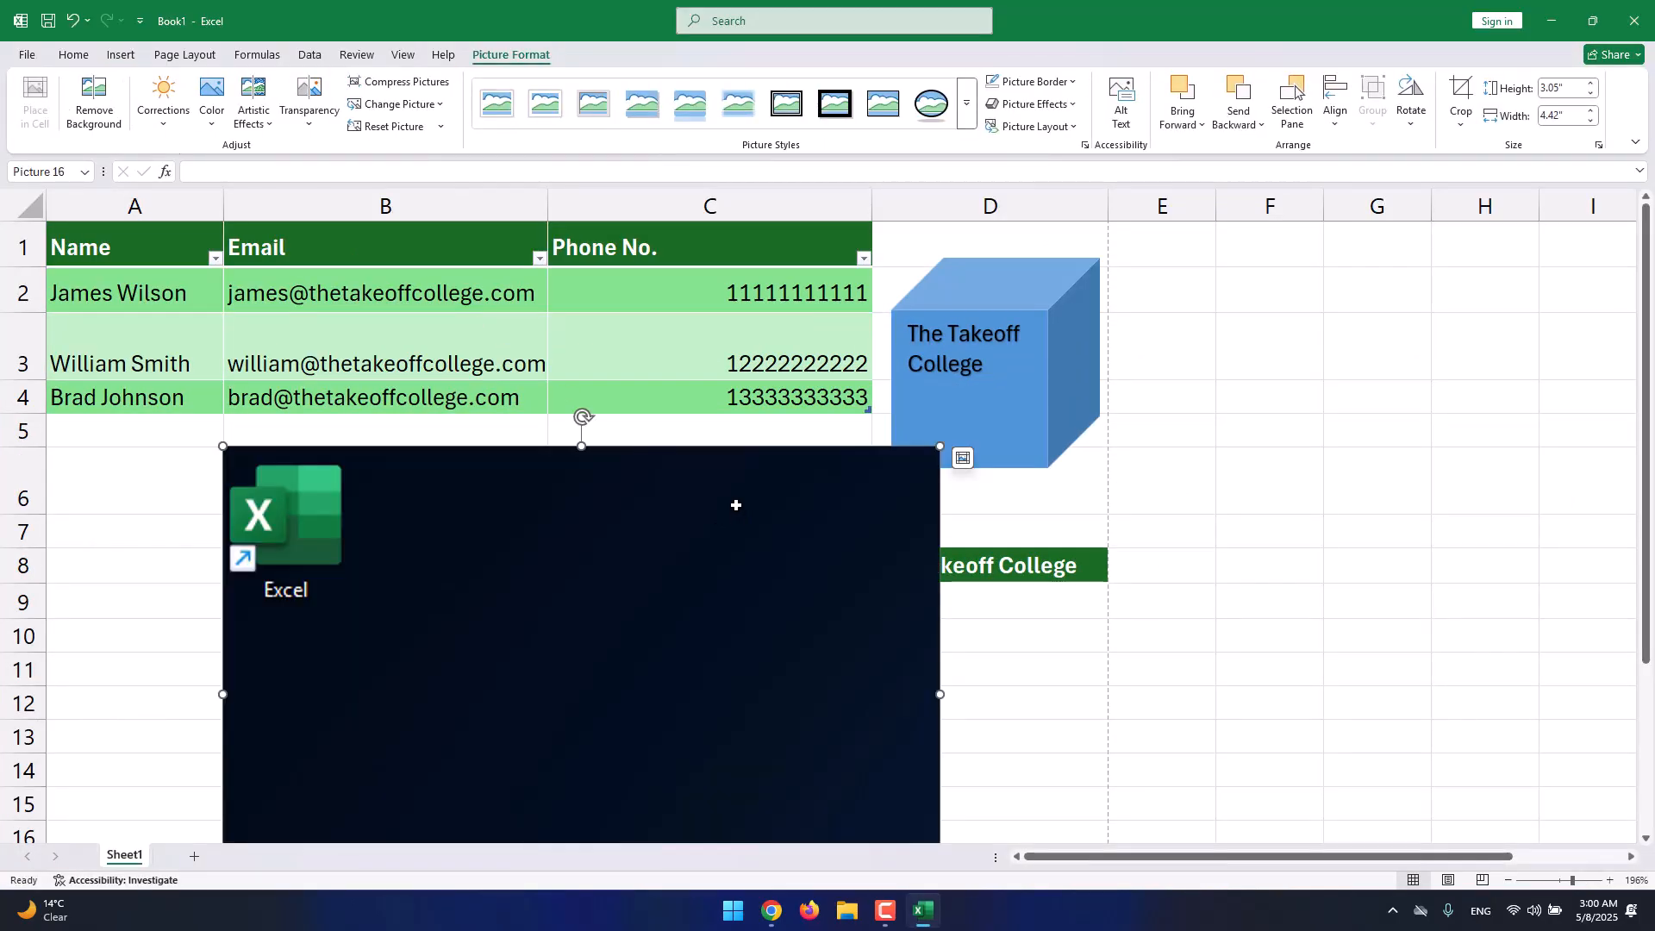
{"action": "left_click_drag", "start_coordinate": [736, 501], "coordinate": [830, 389]}
{"action": "left_click_drag", "start_coordinate": [1034, 334], "coordinate": [646, 603]}
{"action": "left_click_drag", "start_coordinate": [495, 657], "coordinate": [1244, 645]}
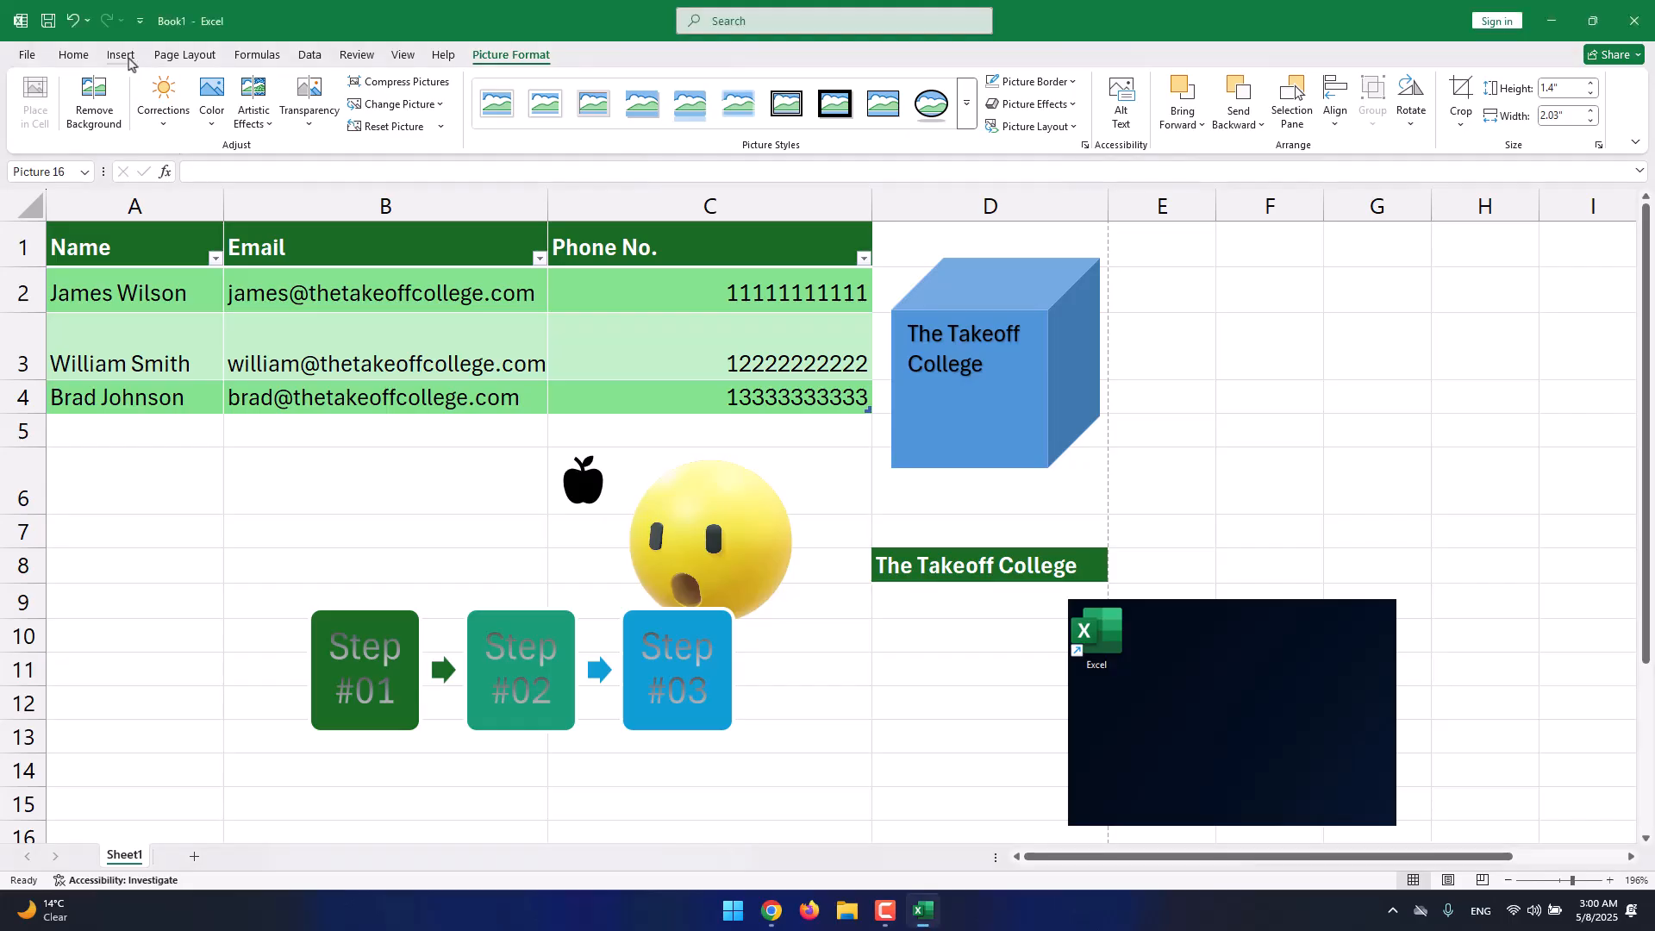
Show the File start page.
{"action": "left_click", "coordinate": [42, 60]}
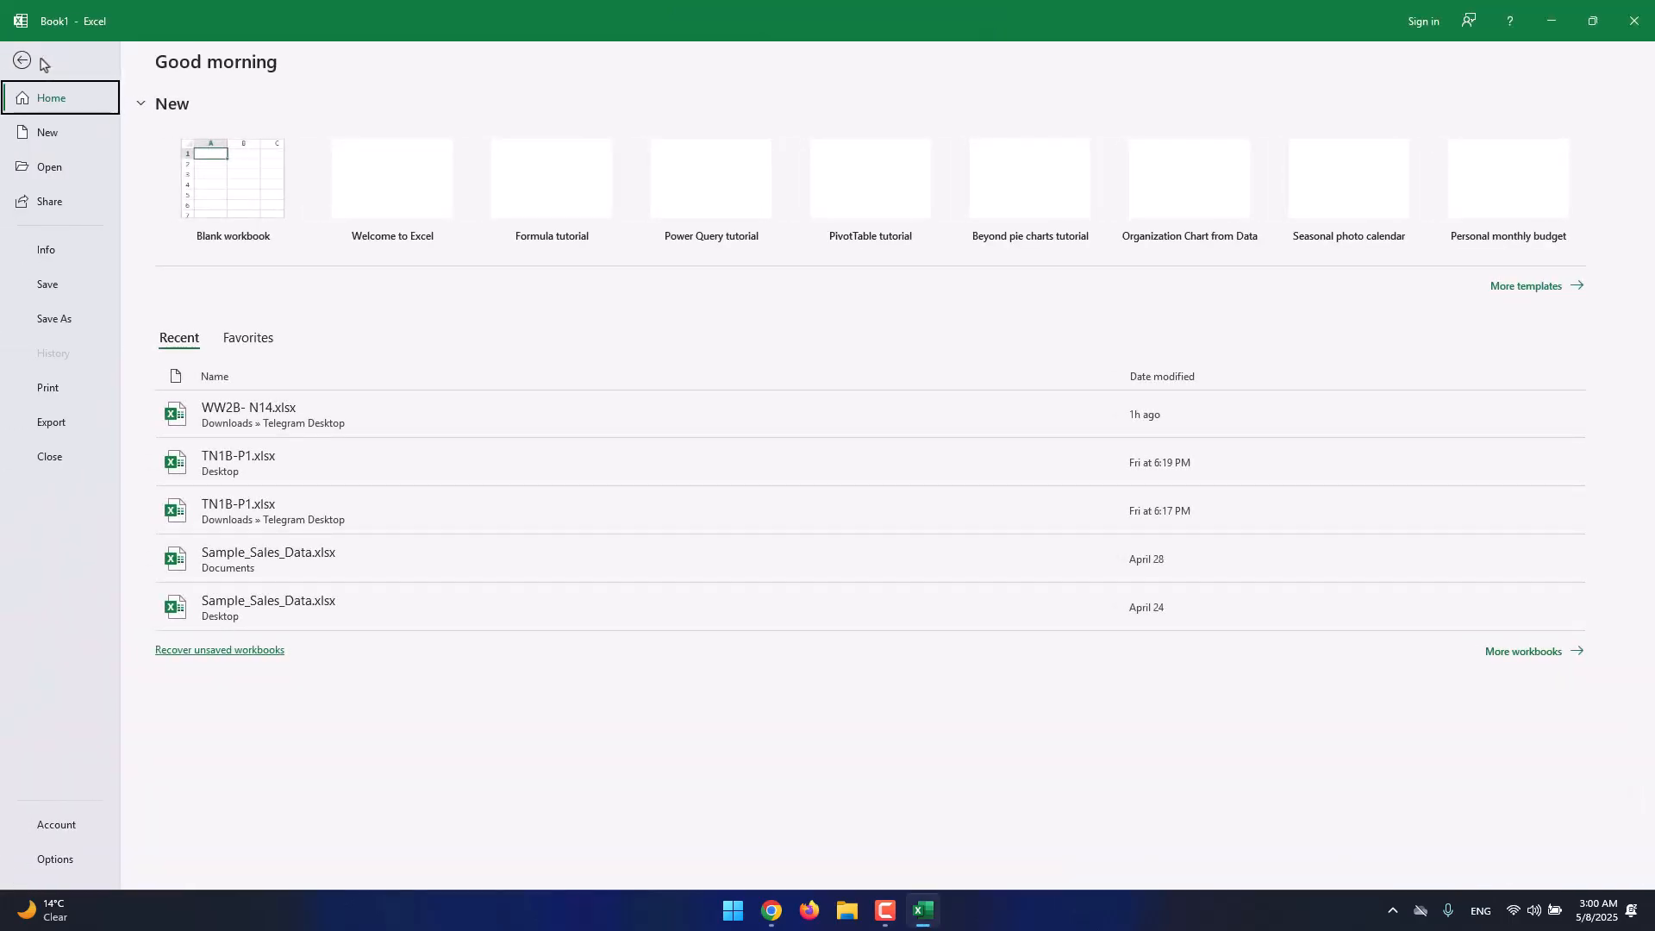
{"action": "left_click", "coordinate": [42, 62]}
{"action": "left_click", "coordinate": [41, 61]}
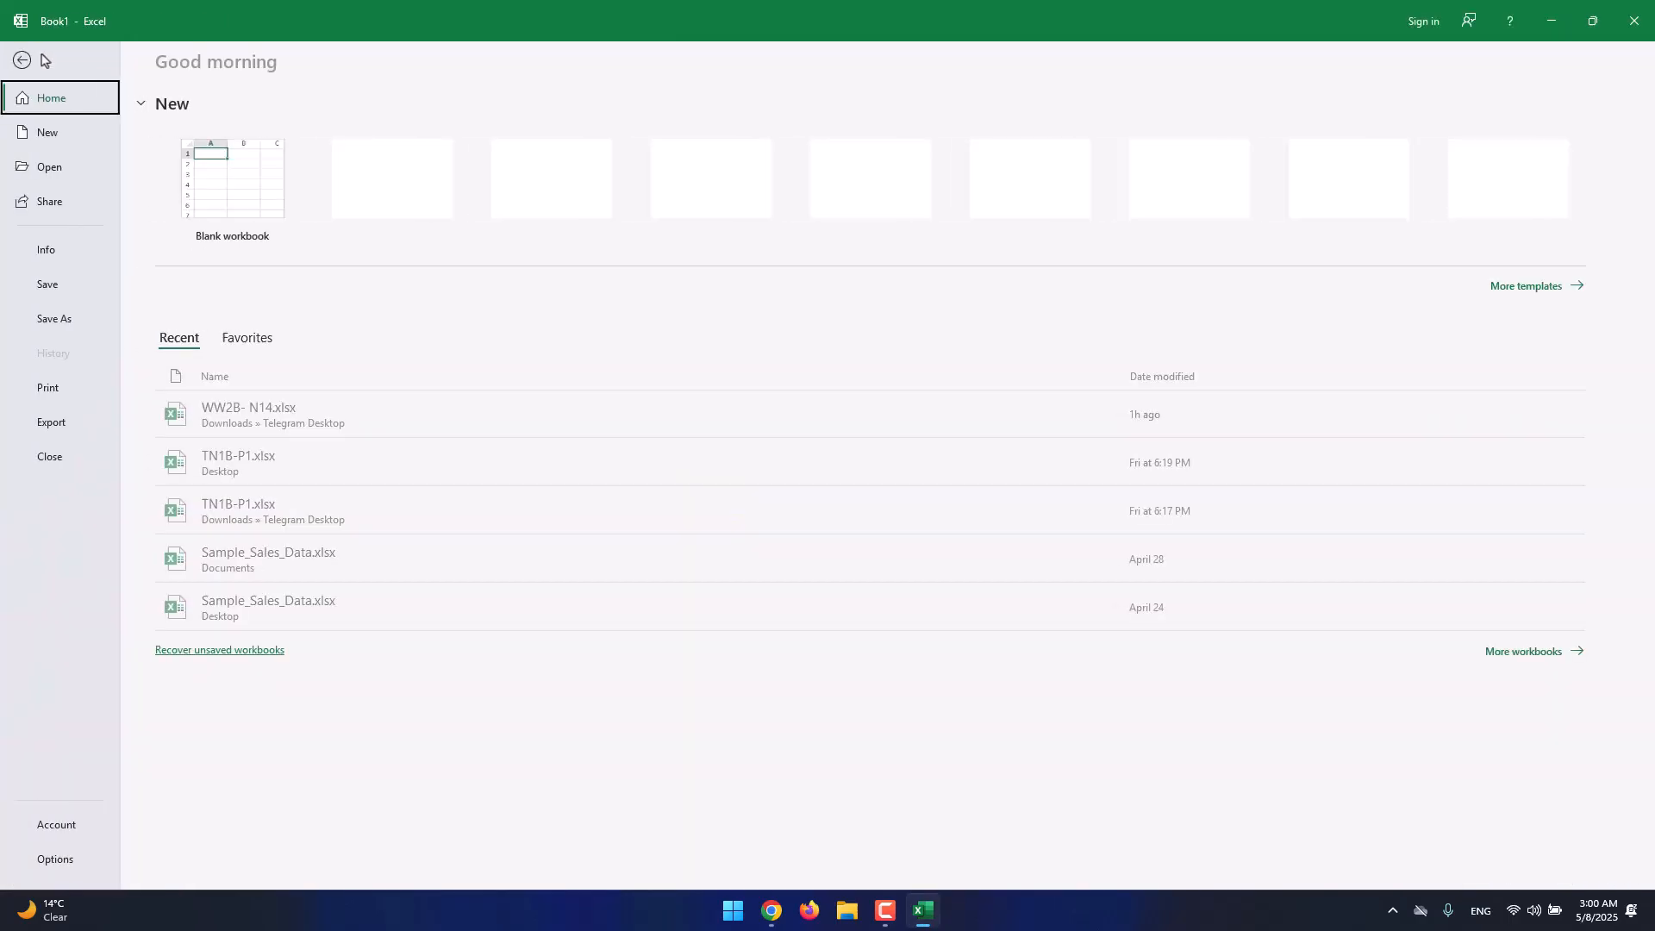
Open Excel_Charts_Data.xlsx from the Documents folder.
{"action": "left_click", "coordinate": [86, 176]}
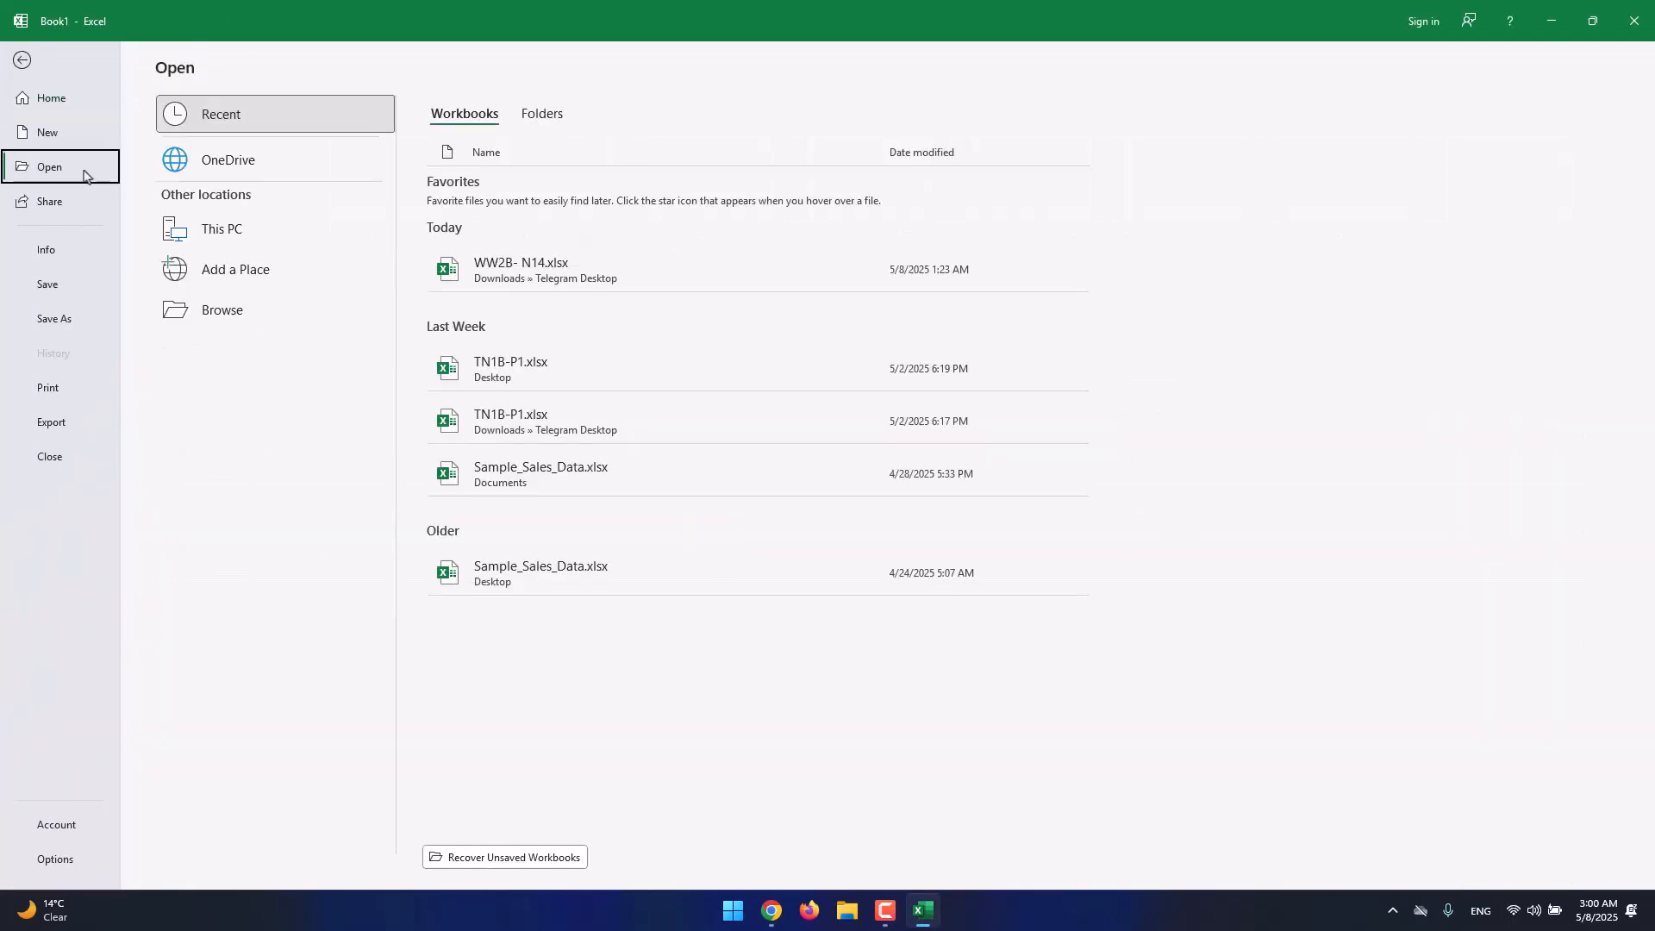
{"action": "left_click", "coordinate": [263, 325]}
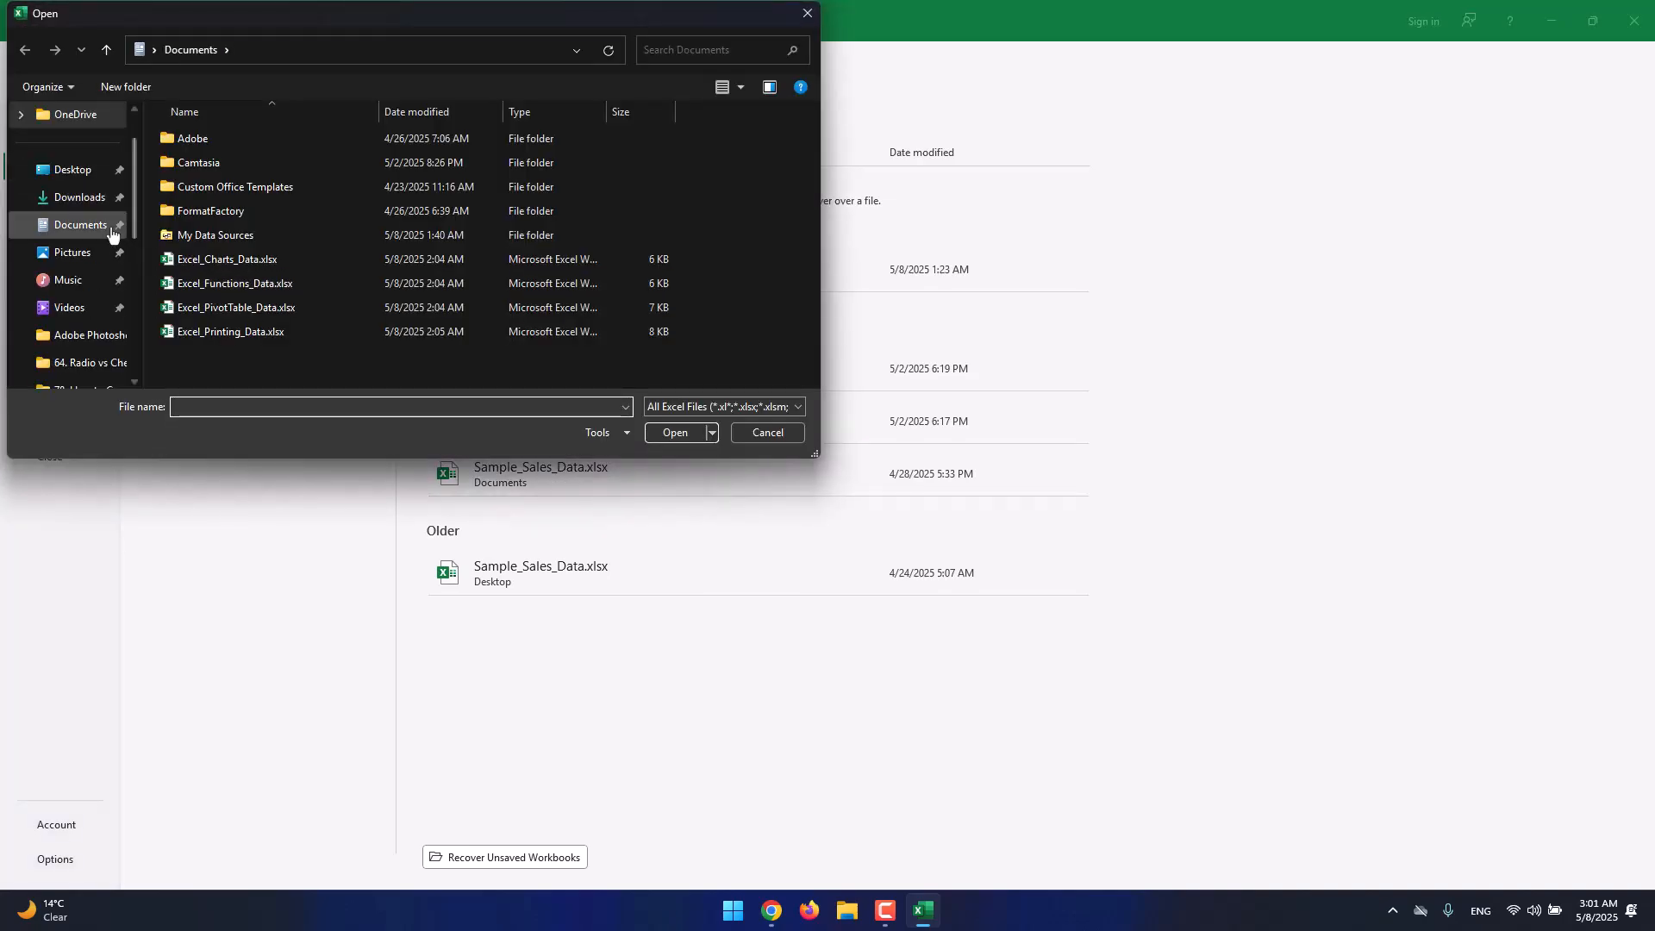
{"action": "left_click", "coordinate": [323, 259]}
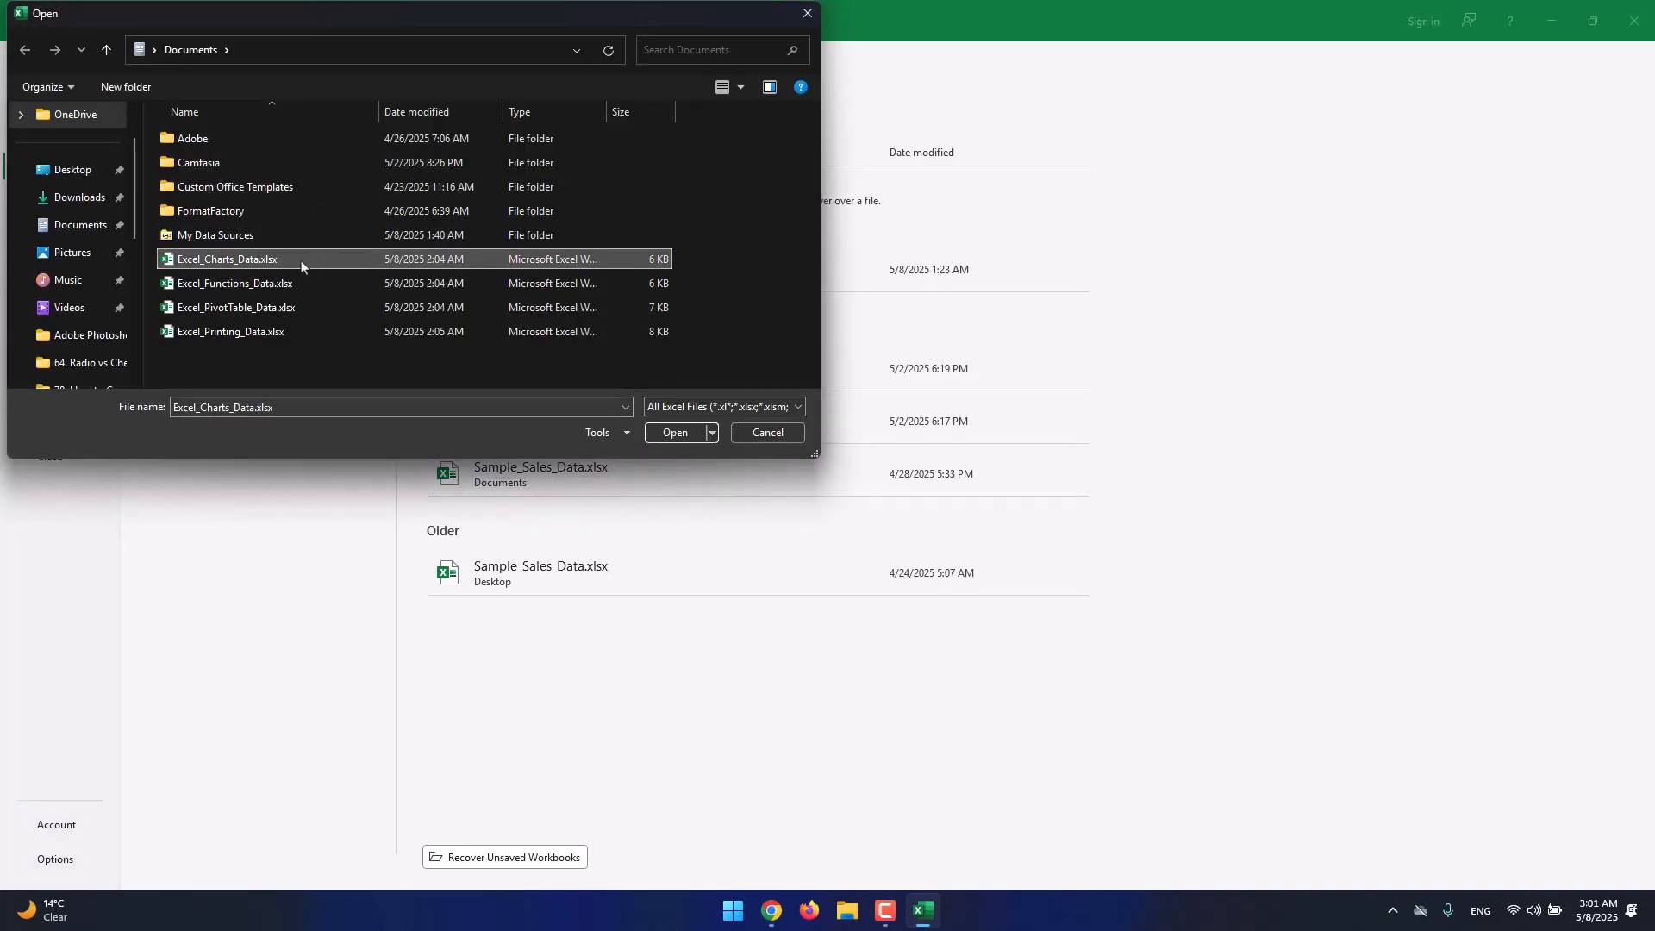
{"action": "left_click", "coordinate": [675, 432]}
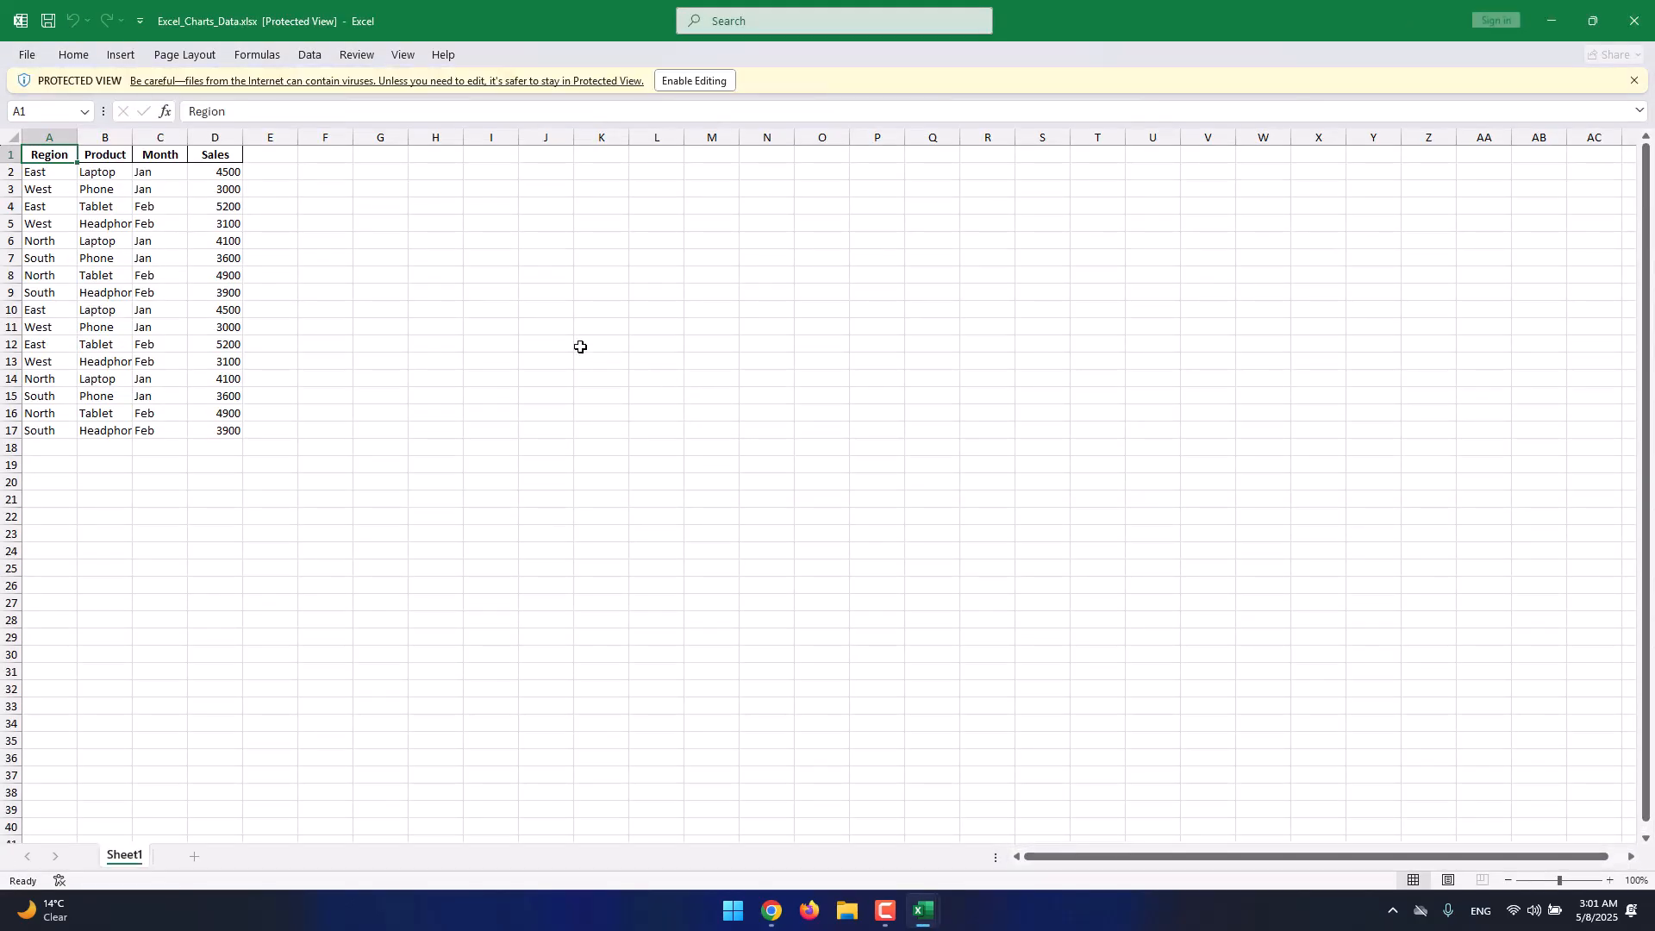
Dismiss the Protected View bar and zoom in on the Region, Product, Month and Sales data.
{"action": "left_click", "coordinate": [274, 292]}
{"action": "left_click", "coordinate": [1634, 80]}
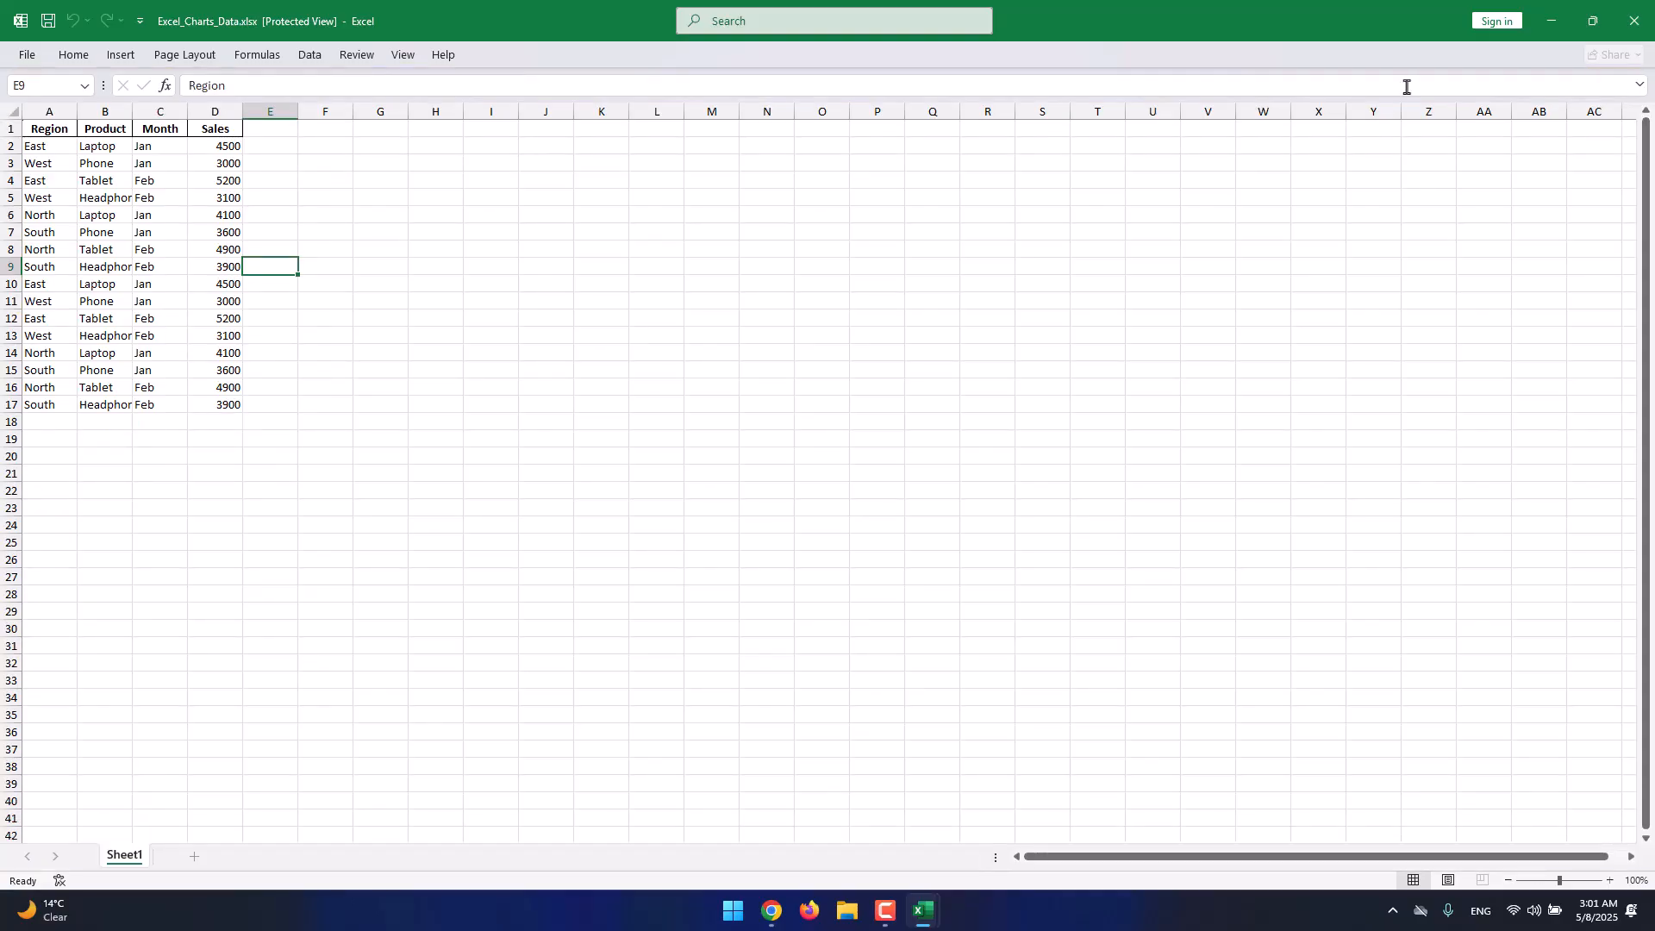
{"action": "left_click", "coordinate": [71, 56]}
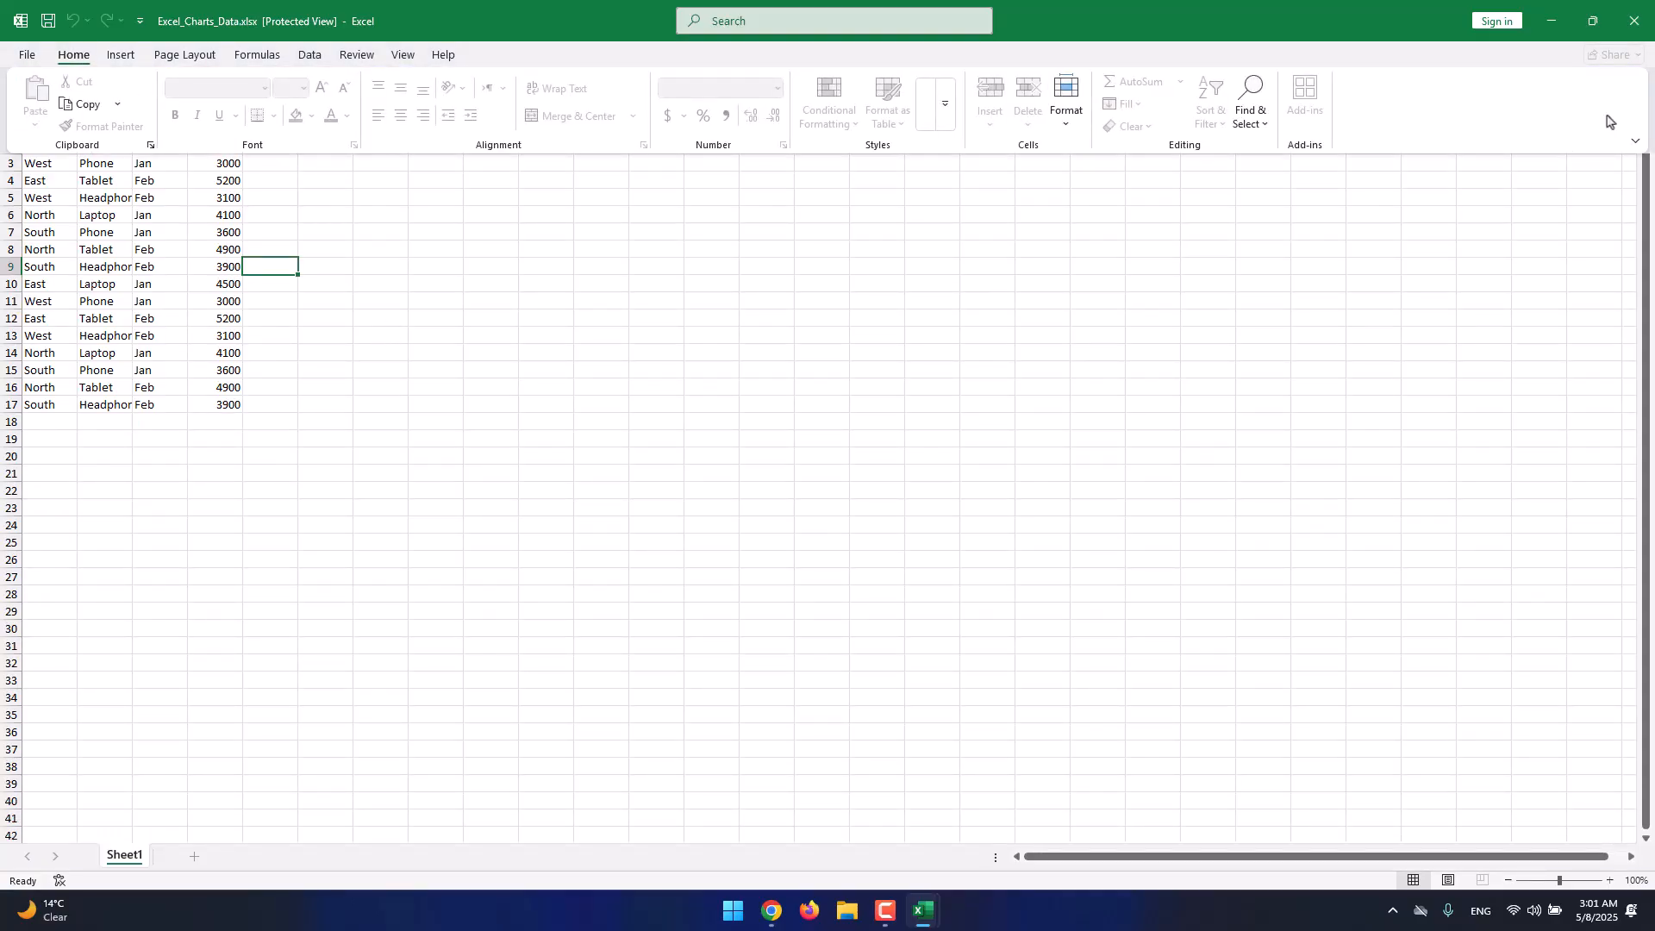
{"action": "left_click", "coordinate": [1636, 141]}
{"action": "left_click", "coordinate": [1636, 141]}
{"action": "left_click", "coordinate": [1246, 276]}
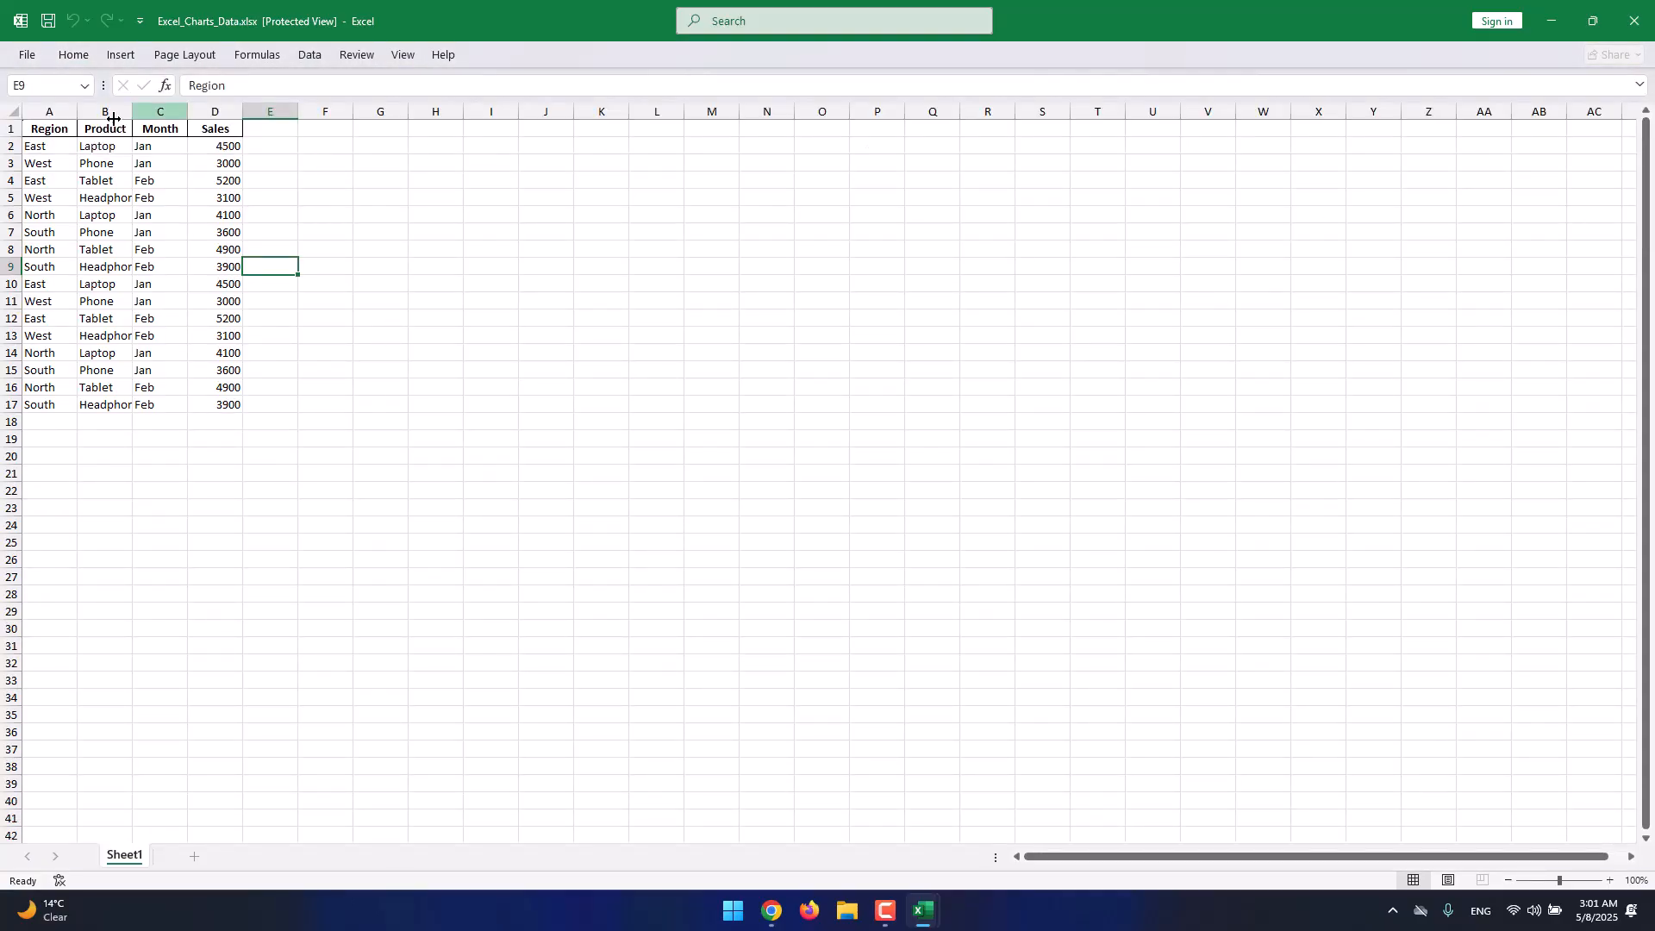
{"action": "mouse_move", "coordinate": [922, 909]}
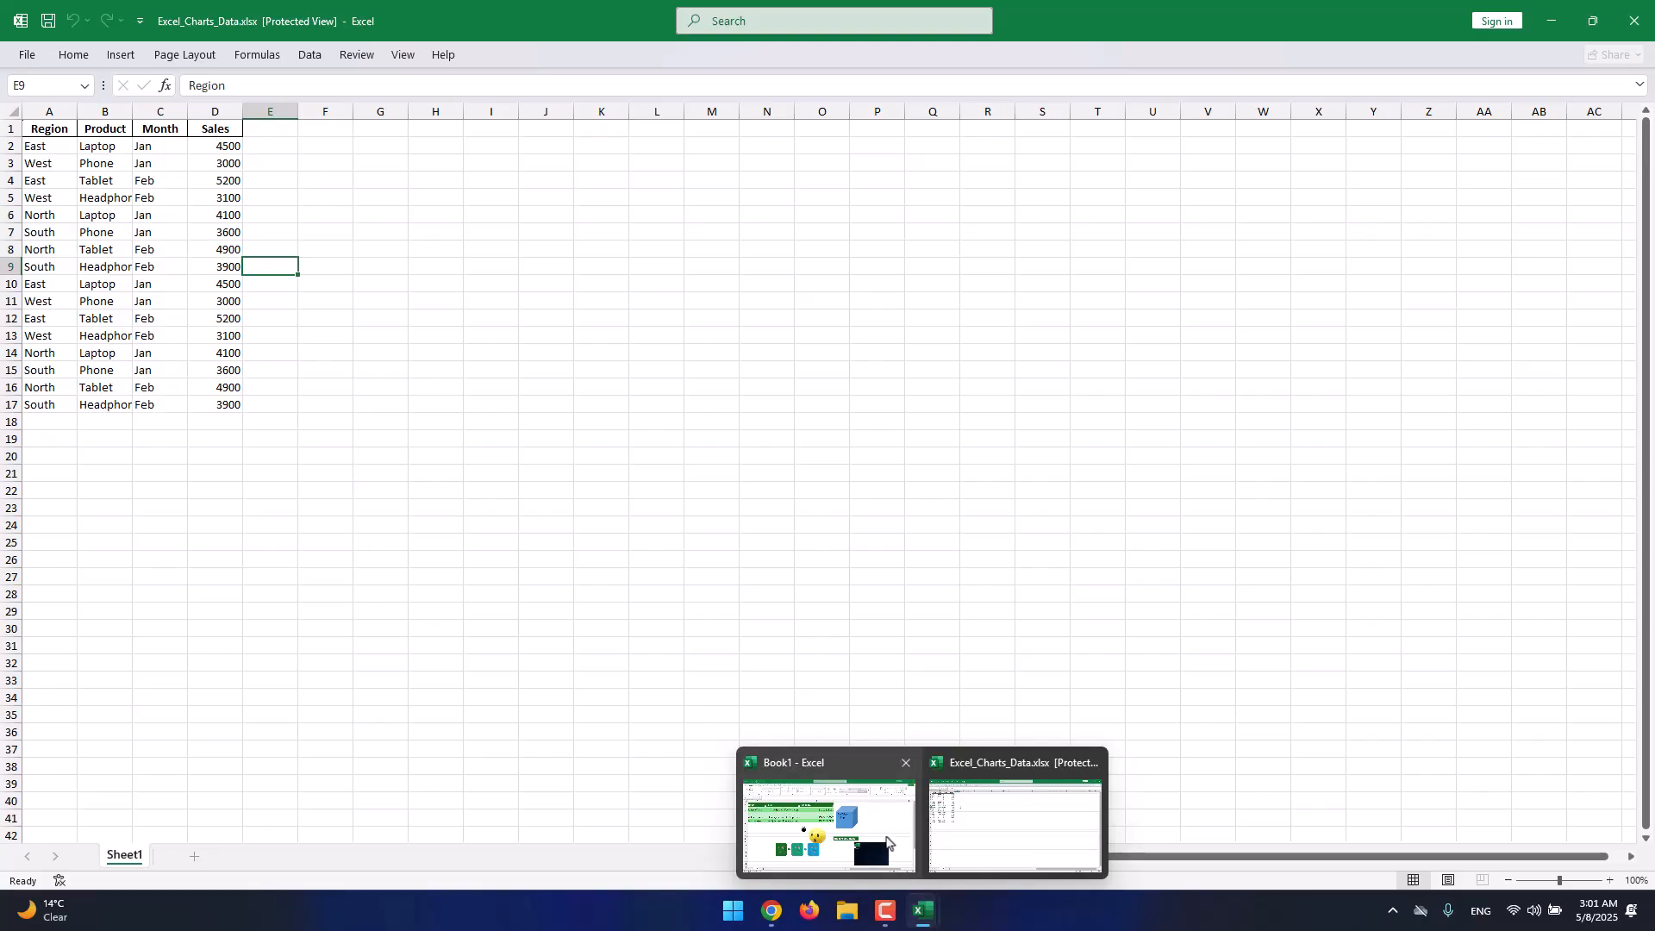
{"action": "left_click", "coordinate": [884, 834]}
{"action": "left_click", "coordinate": [1017, 823]}
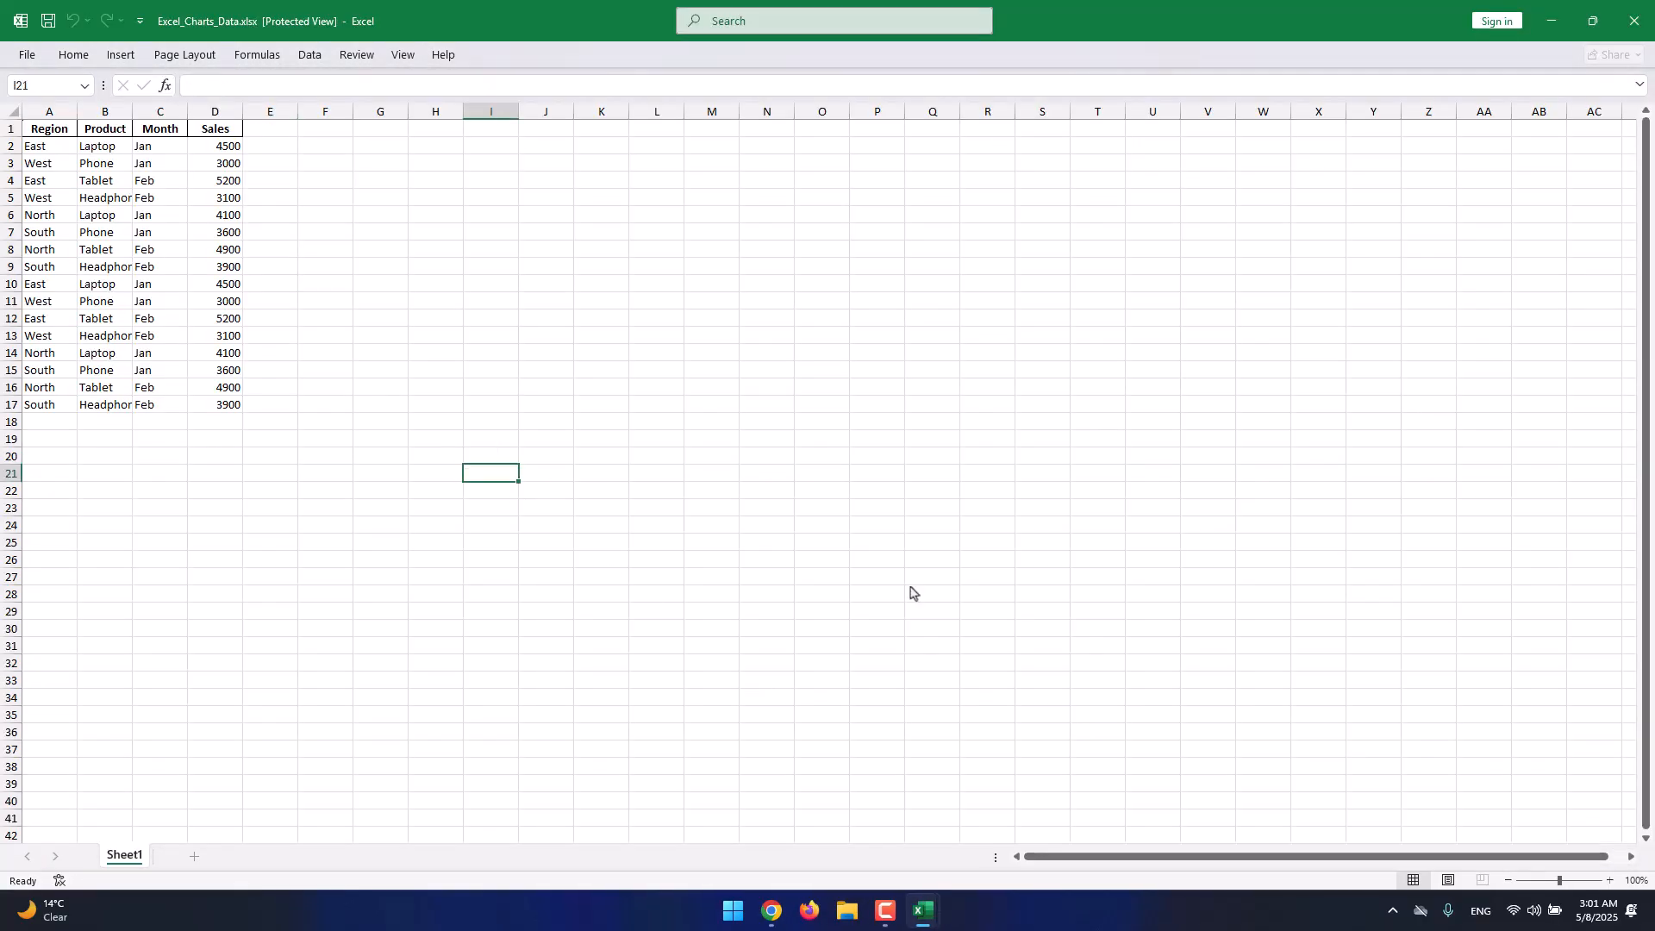
{"action": "left_click_drag", "start_coordinate": [1584, 885], "coordinate": [1569, 889]}
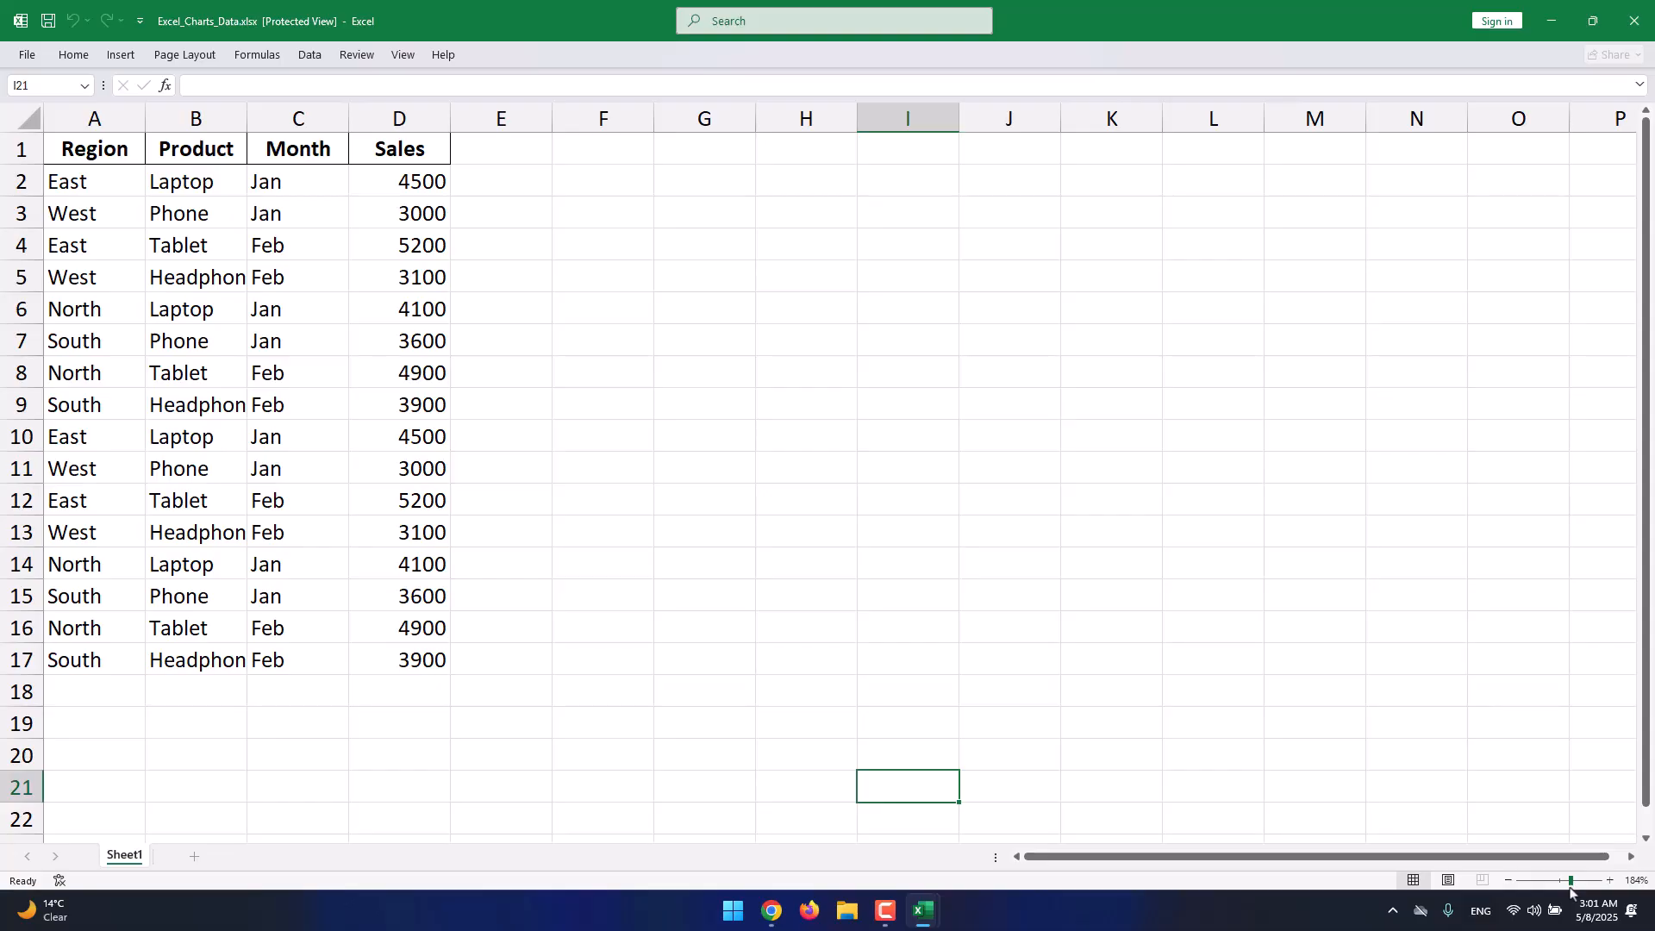
Check the header cells A1–D1 and select the sales table from A1 downward.
{"action": "left_click", "coordinate": [806, 703]}
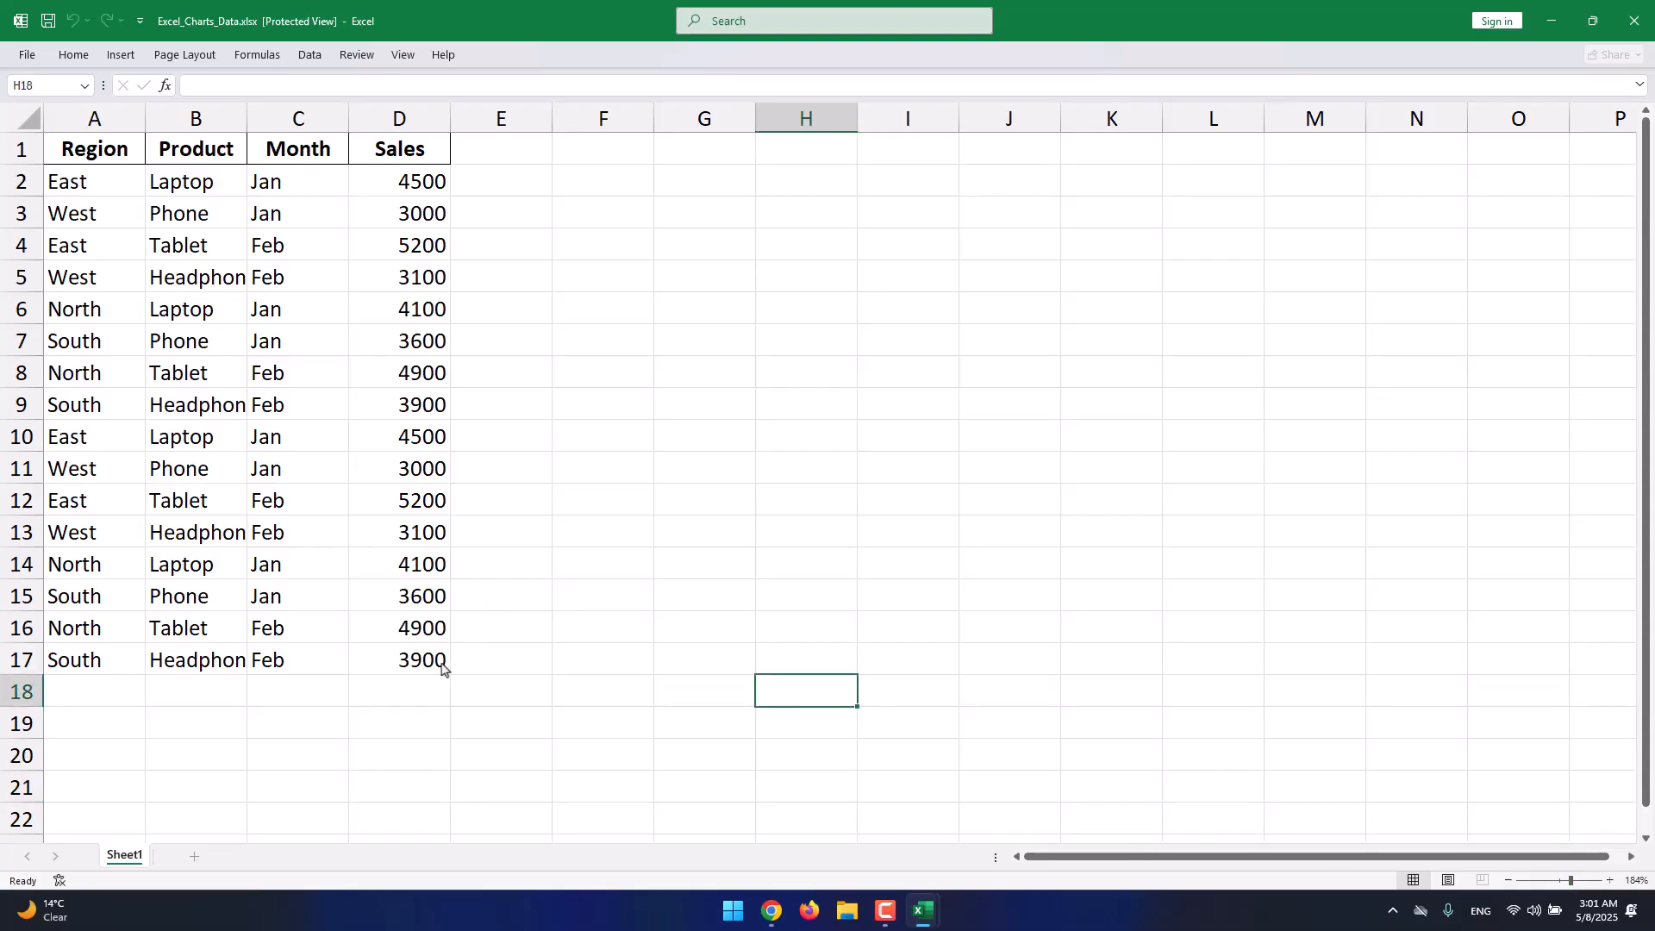
{"action": "left_click_drag", "start_coordinate": [443, 658], "coordinate": [72, 148]}
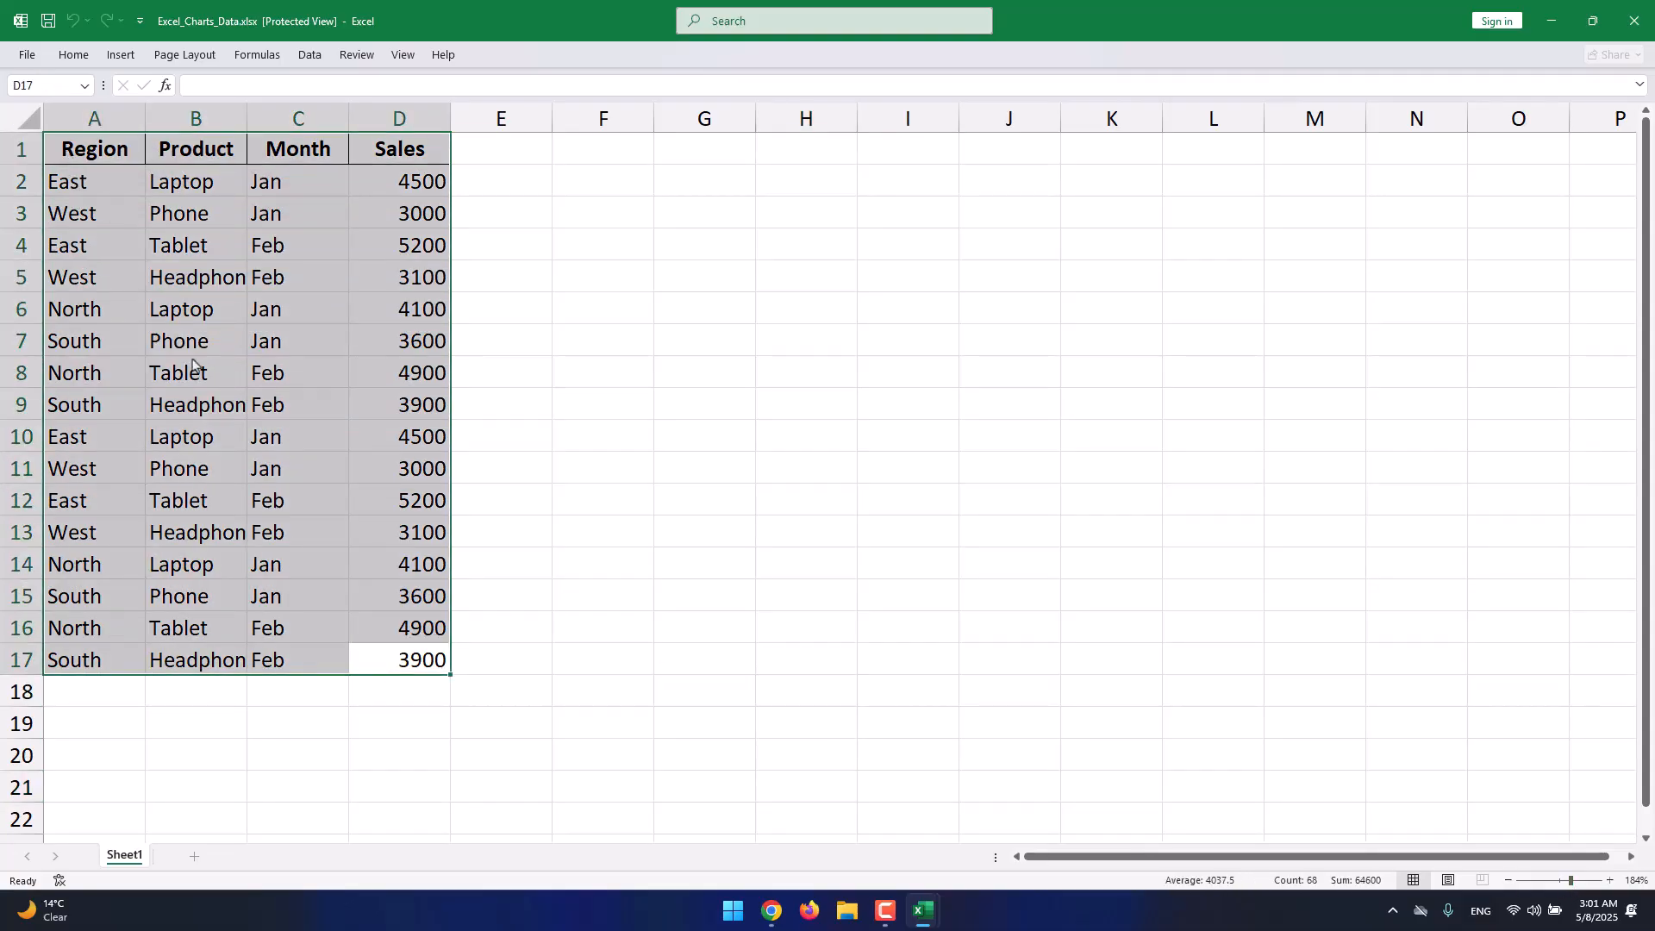
{"action": "left_click", "coordinate": [84, 155]}
{"action": "left_click", "coordinate": [192, 155]}
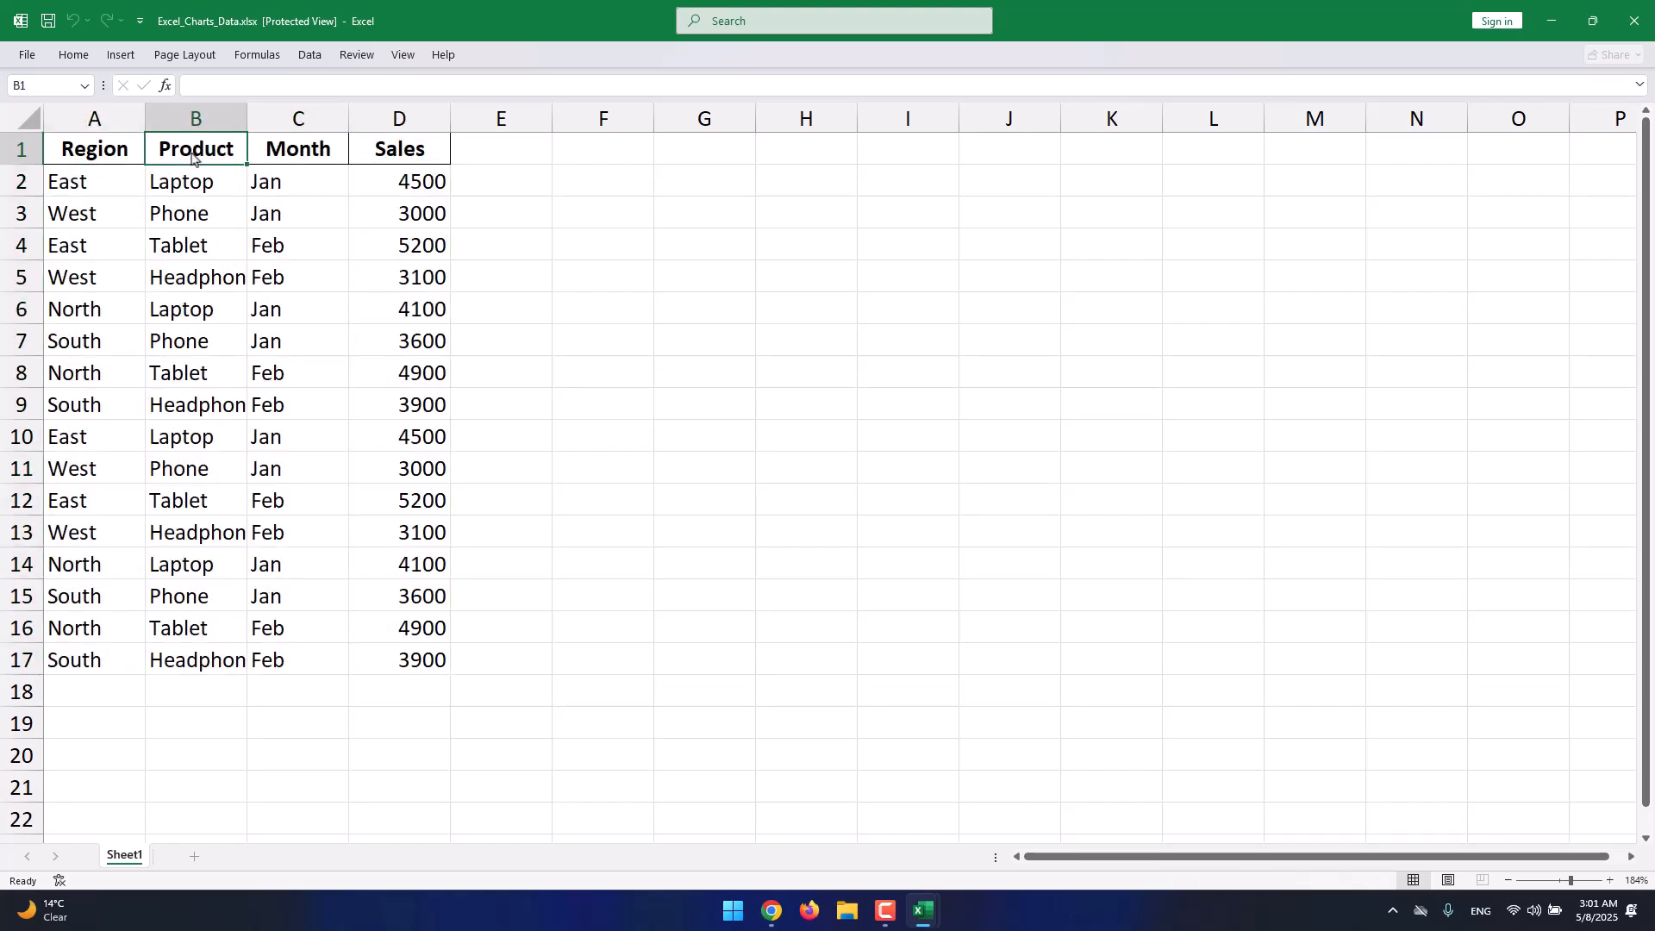
{"action": "left_click", "coordinate": [322, 157]}
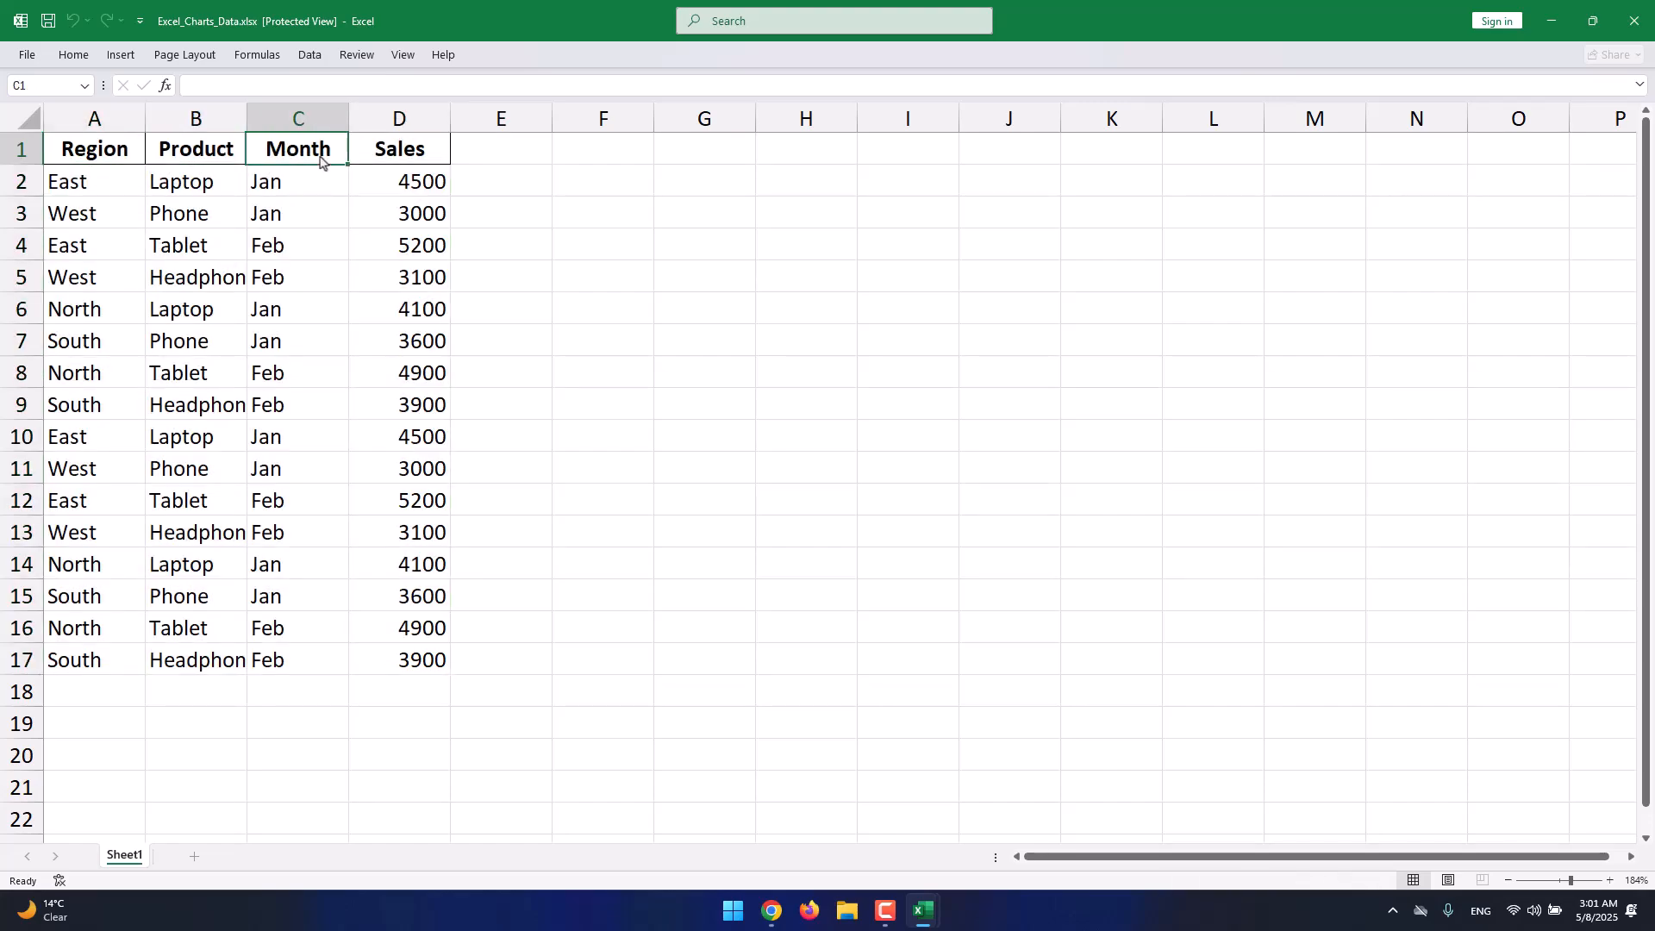
{"action": "left_click", "coordinate": [389, 154]}
{"action": "left_click", "coordinate": [231, 162]}
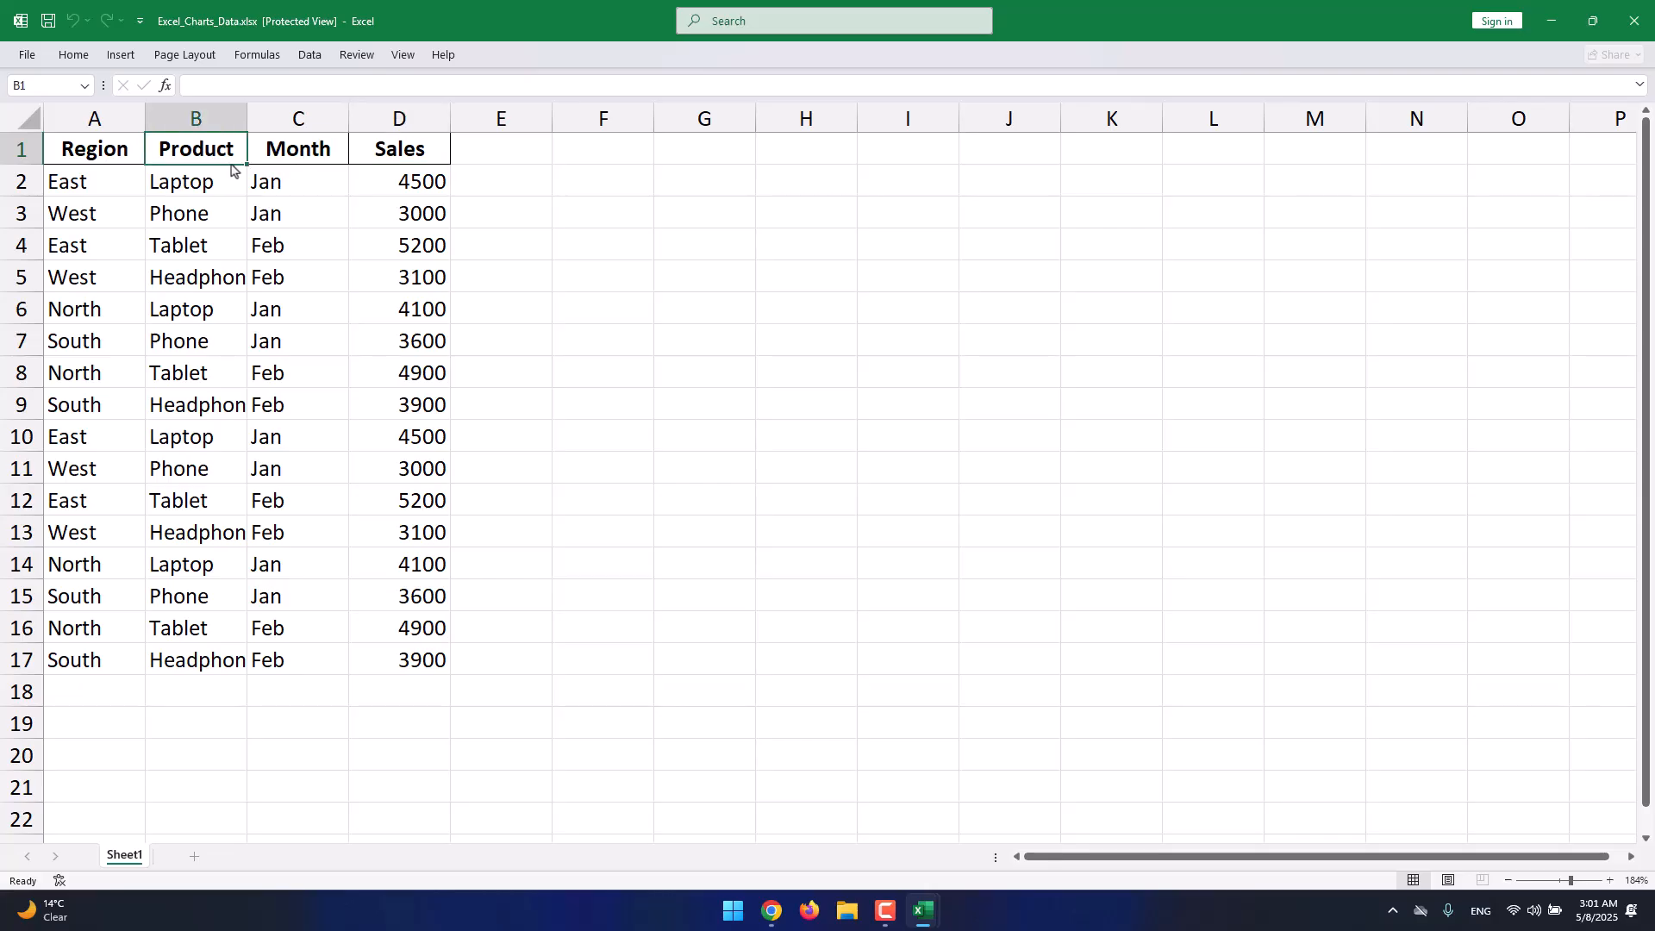
{"action": "left_click", "coordinate": [287, 169]}
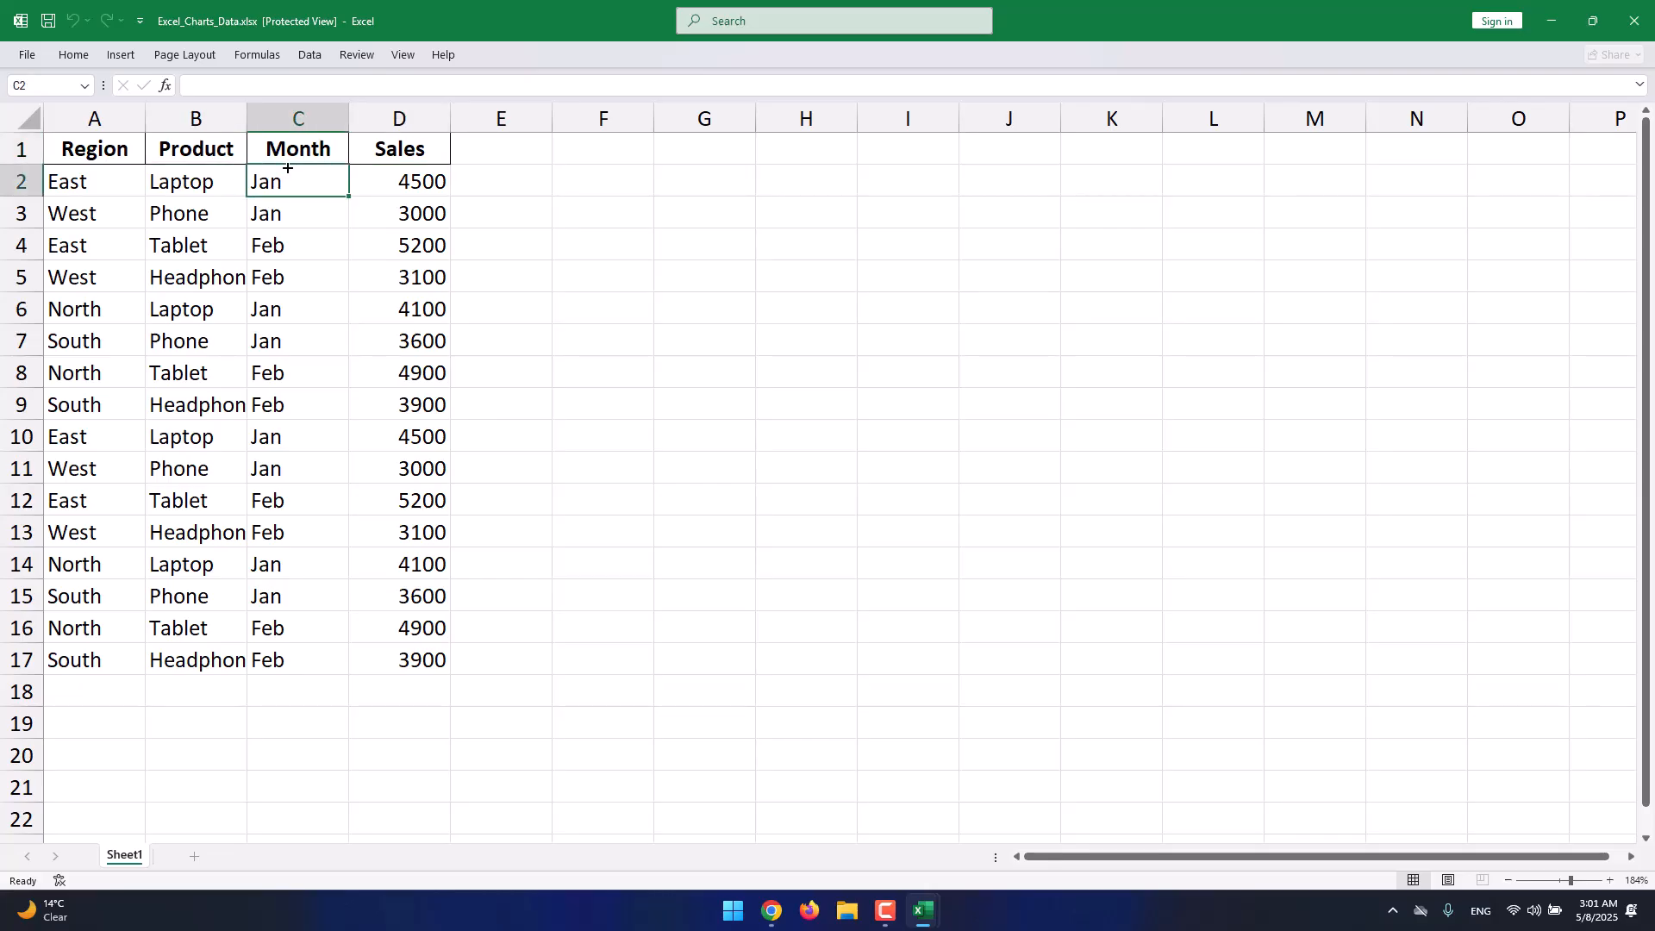
{"action": "left_click", "coordinate": [116, 150]}
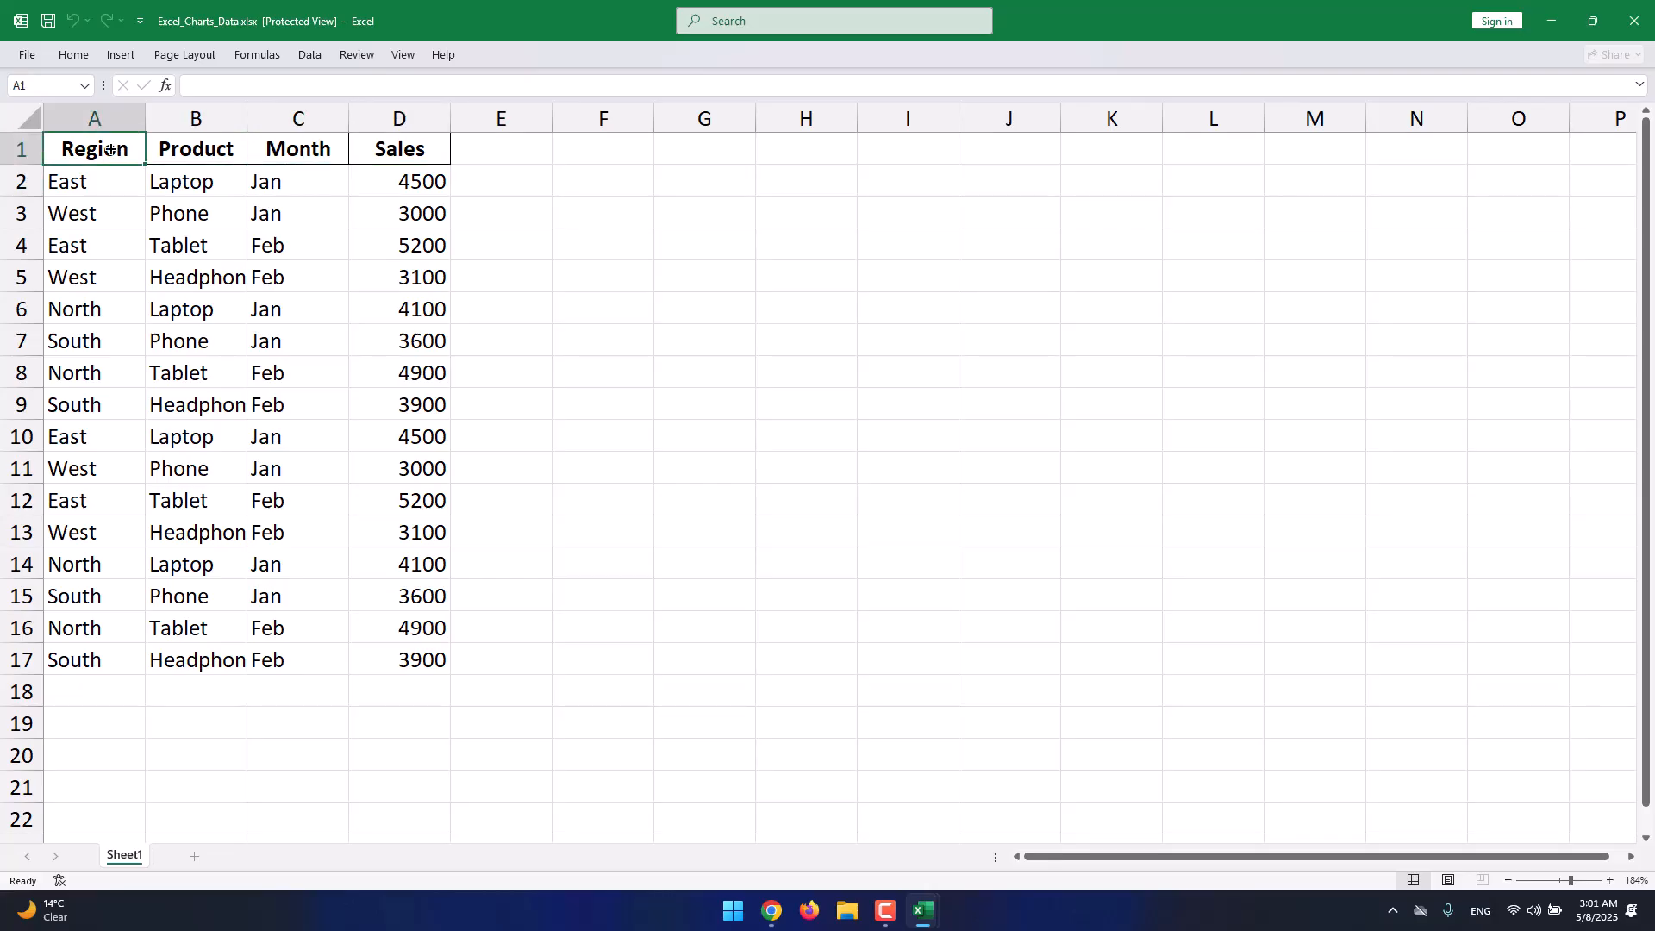
{"action": "left_click_drag", "start_coordinate": [76, 154], "coordinate": [383, 648]}
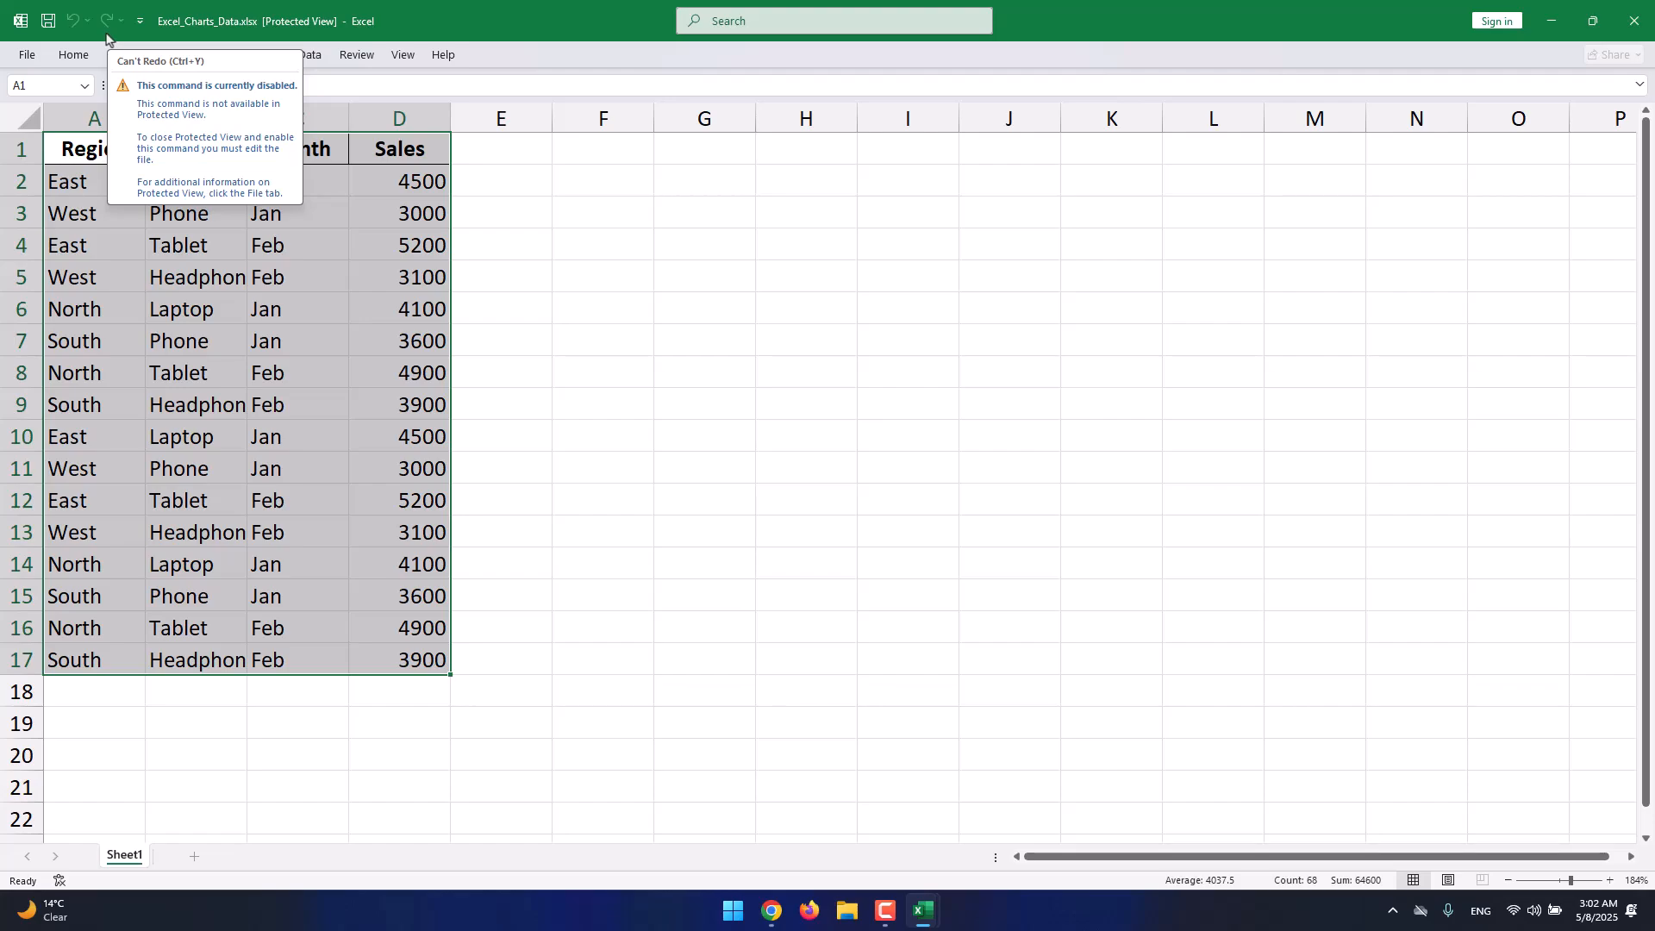
Reselect the entire sales table A1:D17 after closing the ribbon command panels.
{"action": "left_click", "coordinate": [122, 57]}
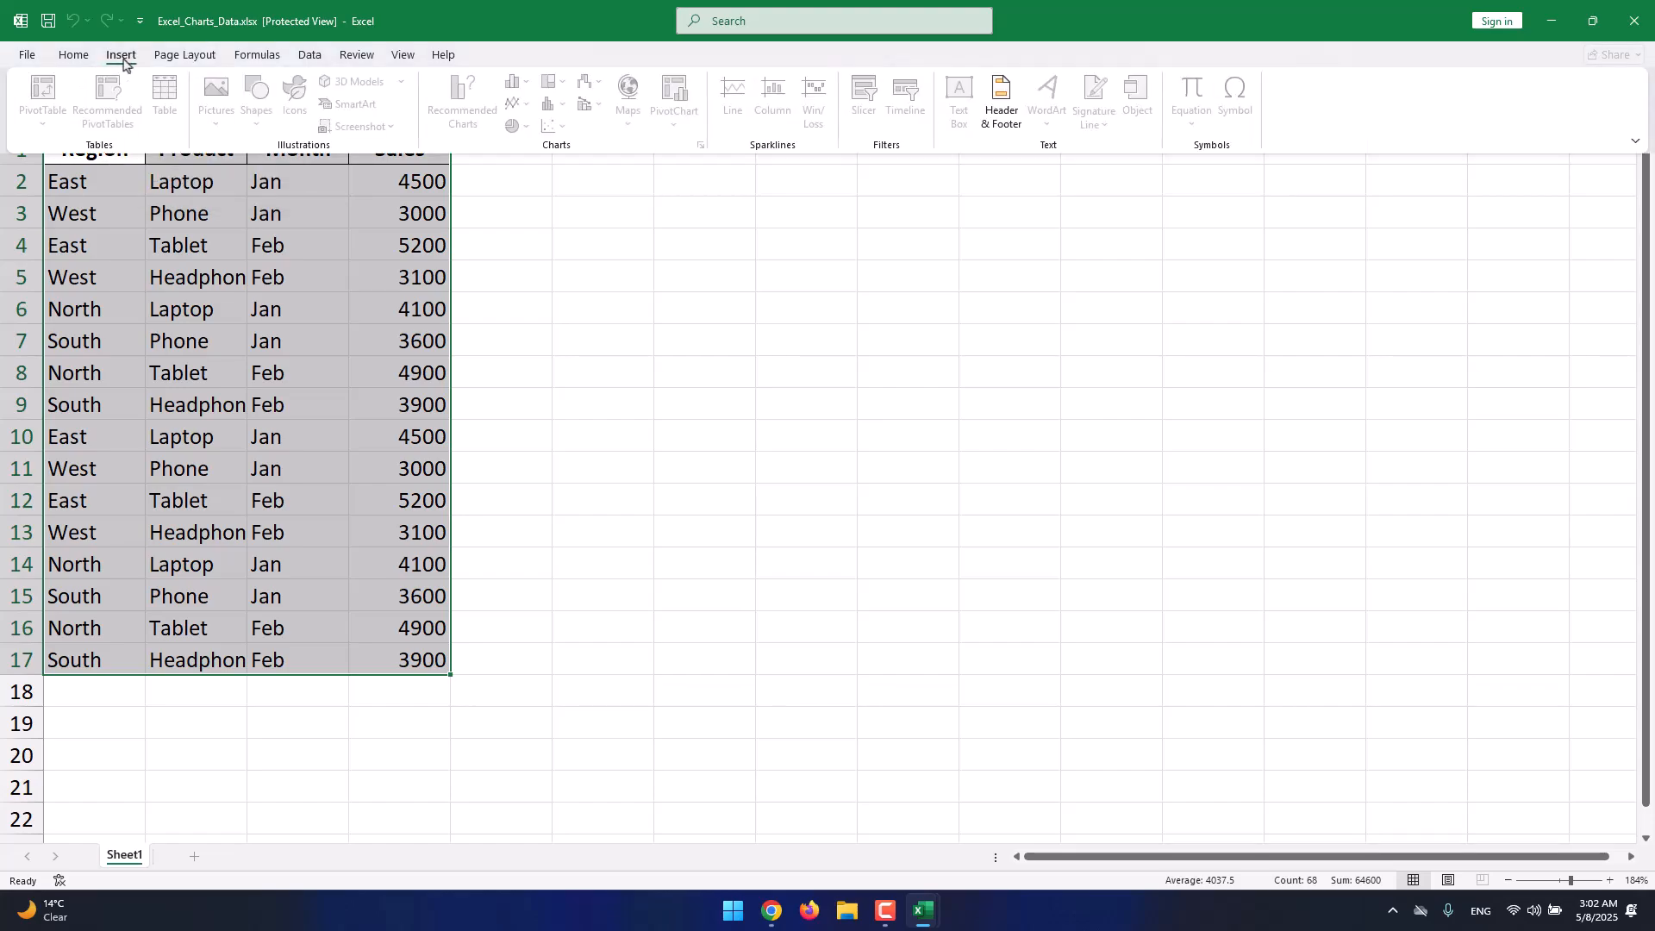
{"action": "left_click", "coordinate": [374, 307]}
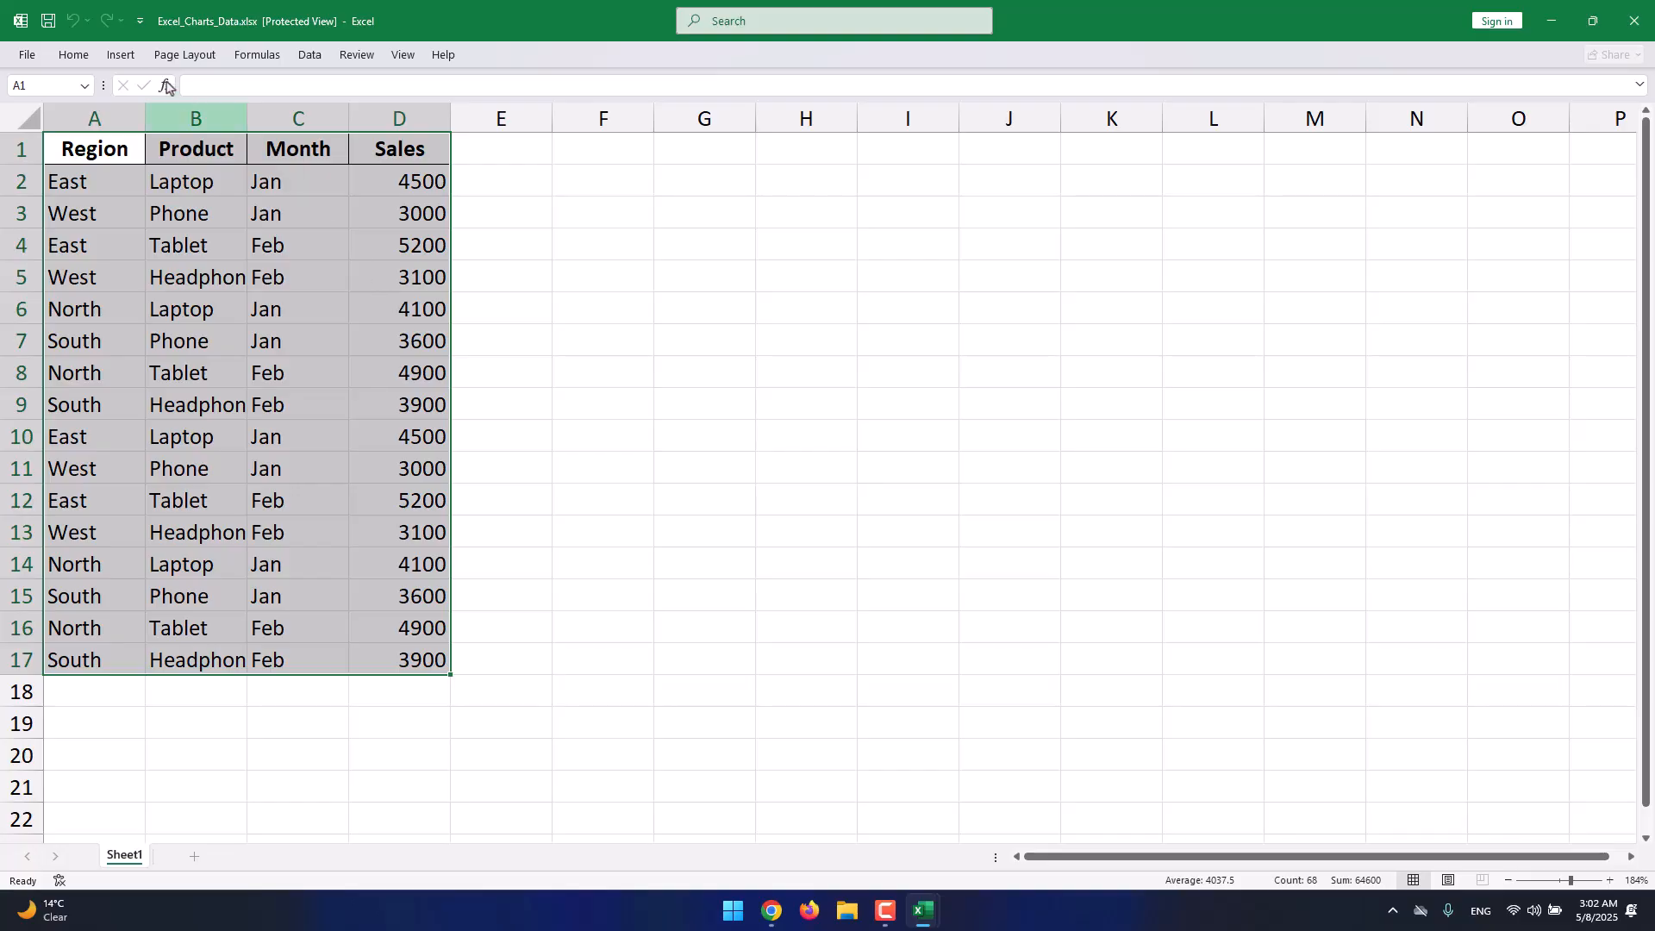
{"action": "left_click", "coordinate": [122, 57]}
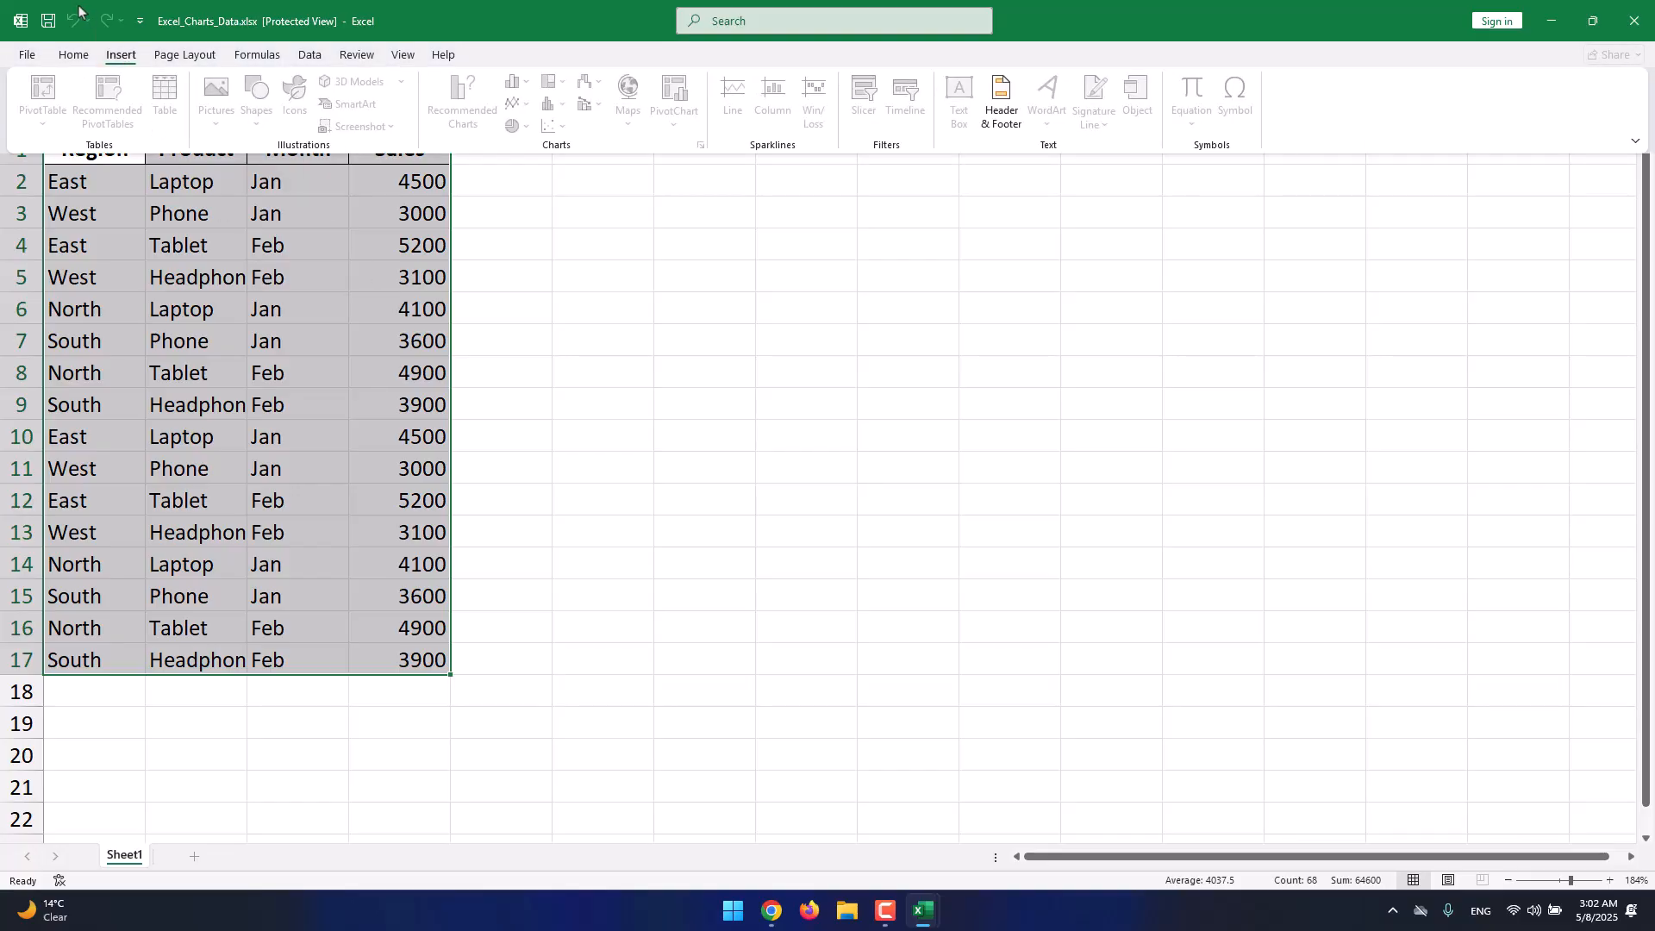
{"action": "left_click", "coordinate": [76, 61]}
{"action": "left_click", "coordinate": [332, 428]}
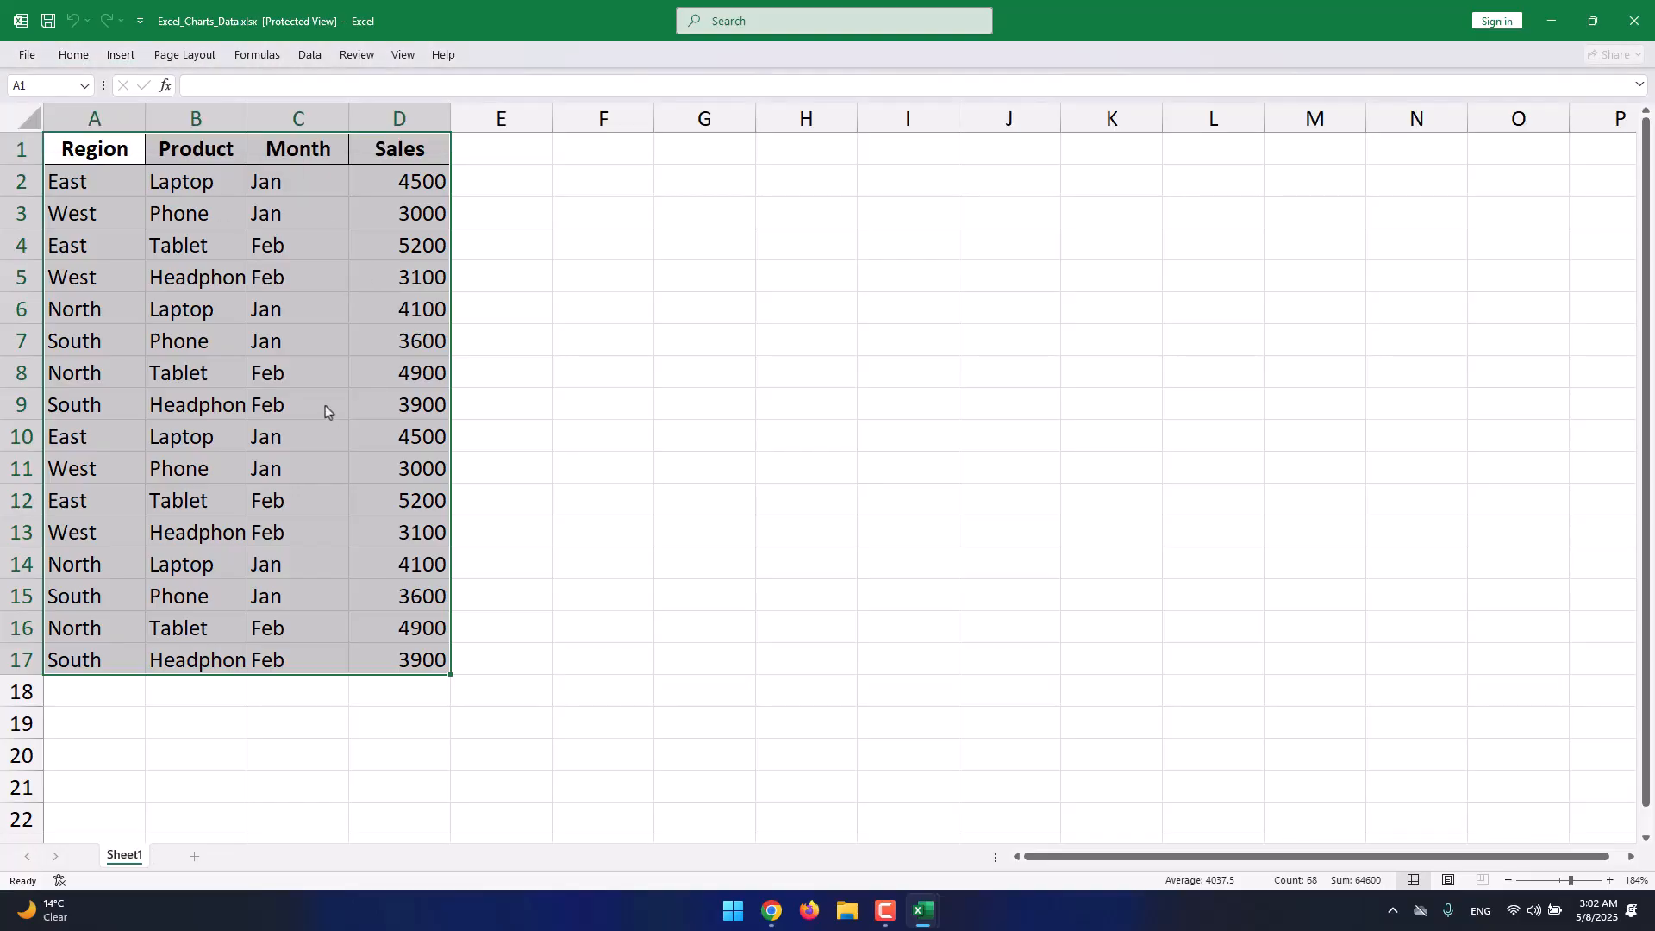
{"action": "left_click", "coordinate": [256, 160]}
{"action": "left_click", "coordinate": [298, 241]}
{"action": "left_click", "coordinate": [578, 291]}
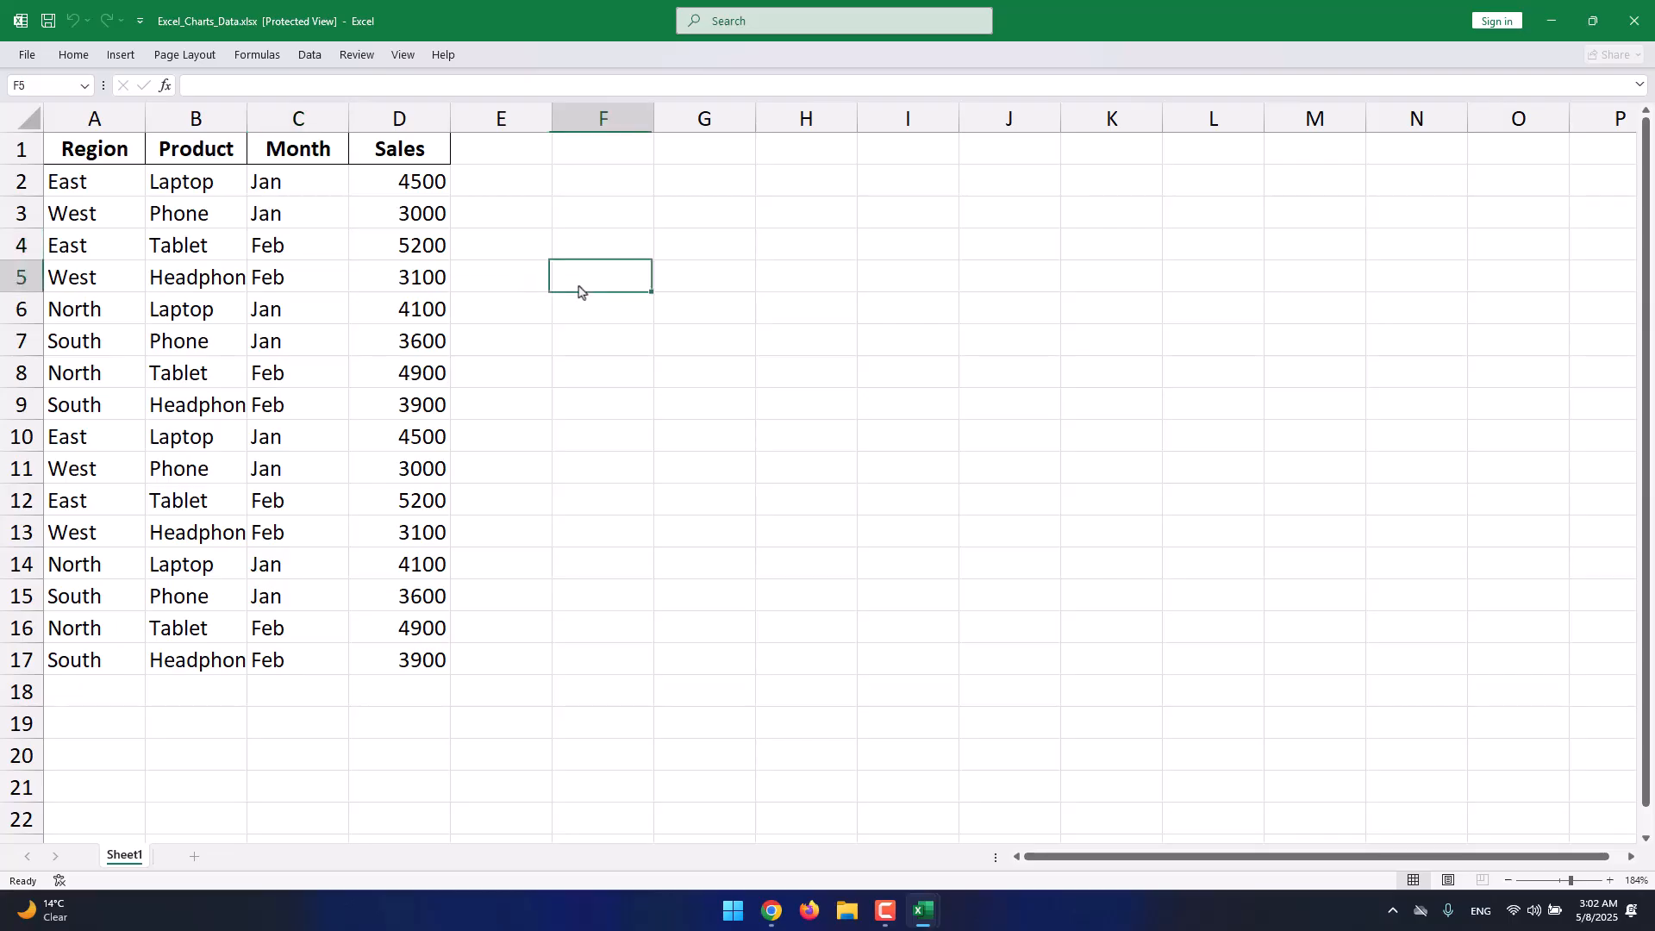
{"action": "left_click", "coordinate": [580, 294]}
{"action": "left_click", "coordinate": [601, 283]}
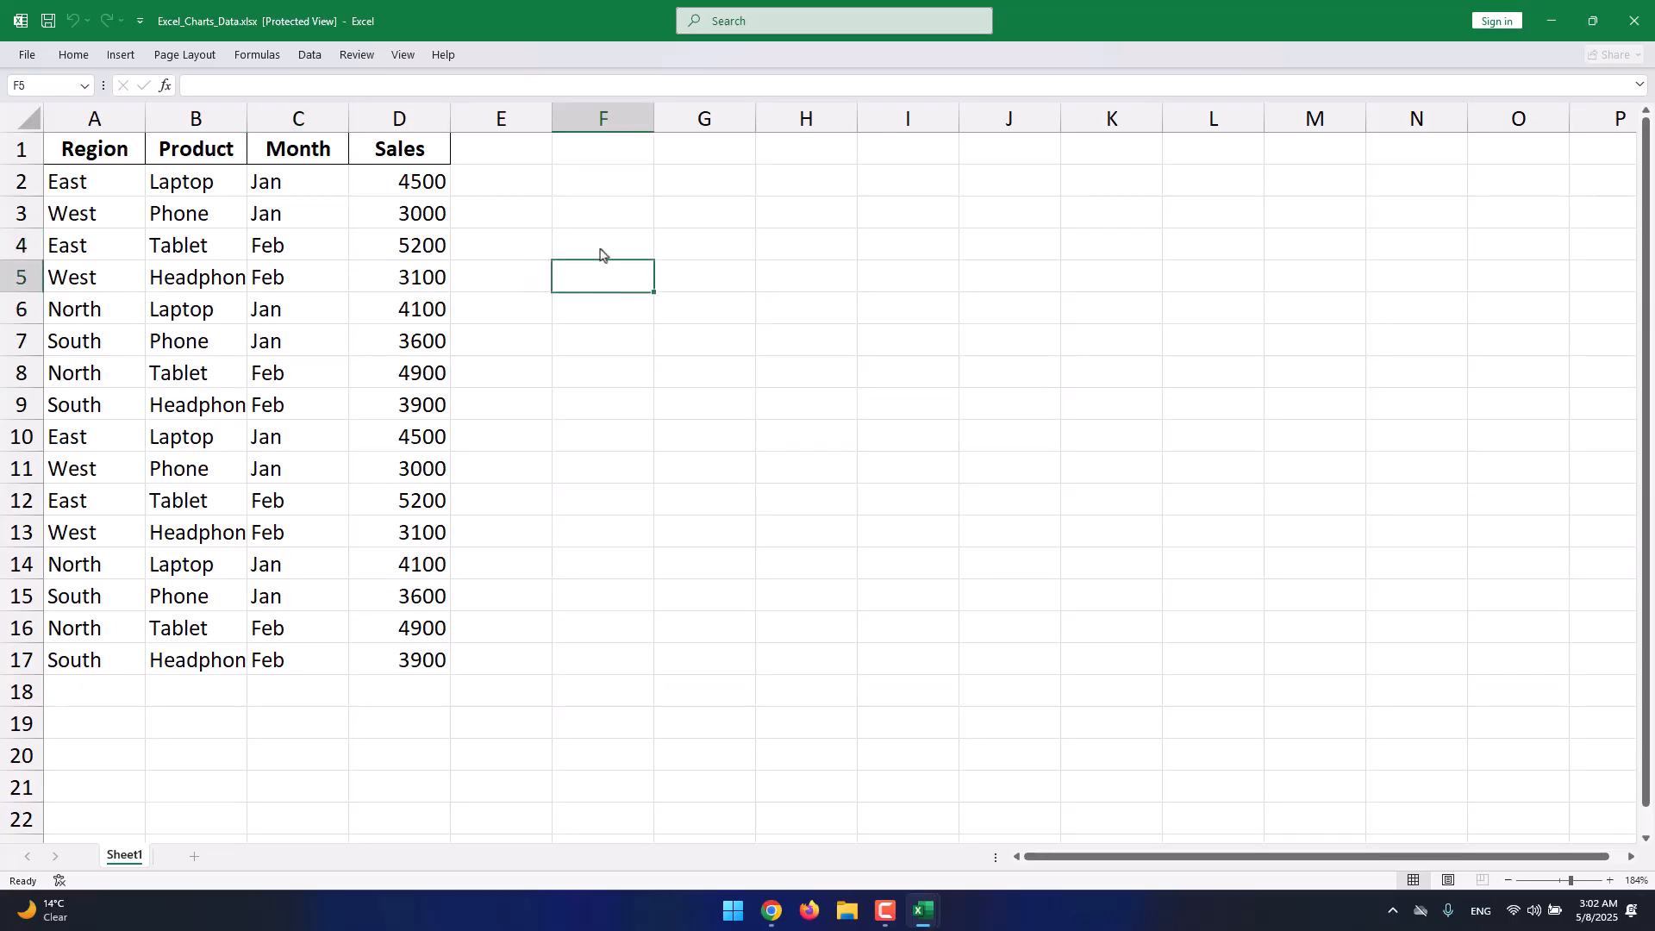
{"action": "left_click", "coordinate": [601, 250]}
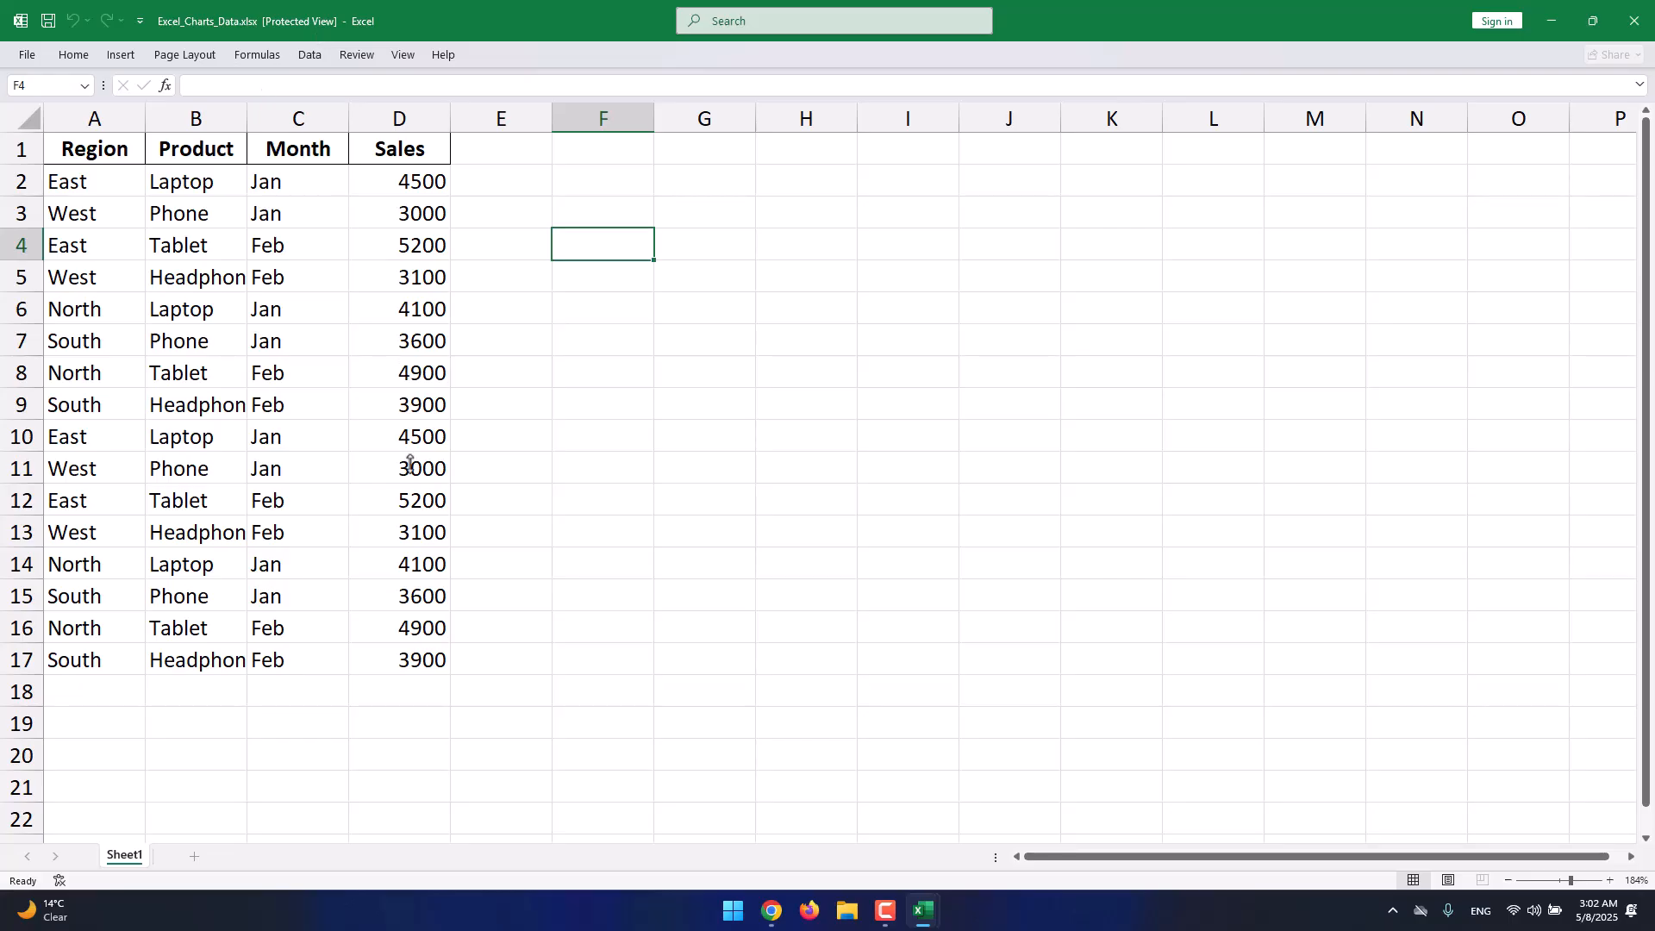
{"action": "left_click_drag", "start_coordinate": [418, 660], "coordinate": [99, 151]}
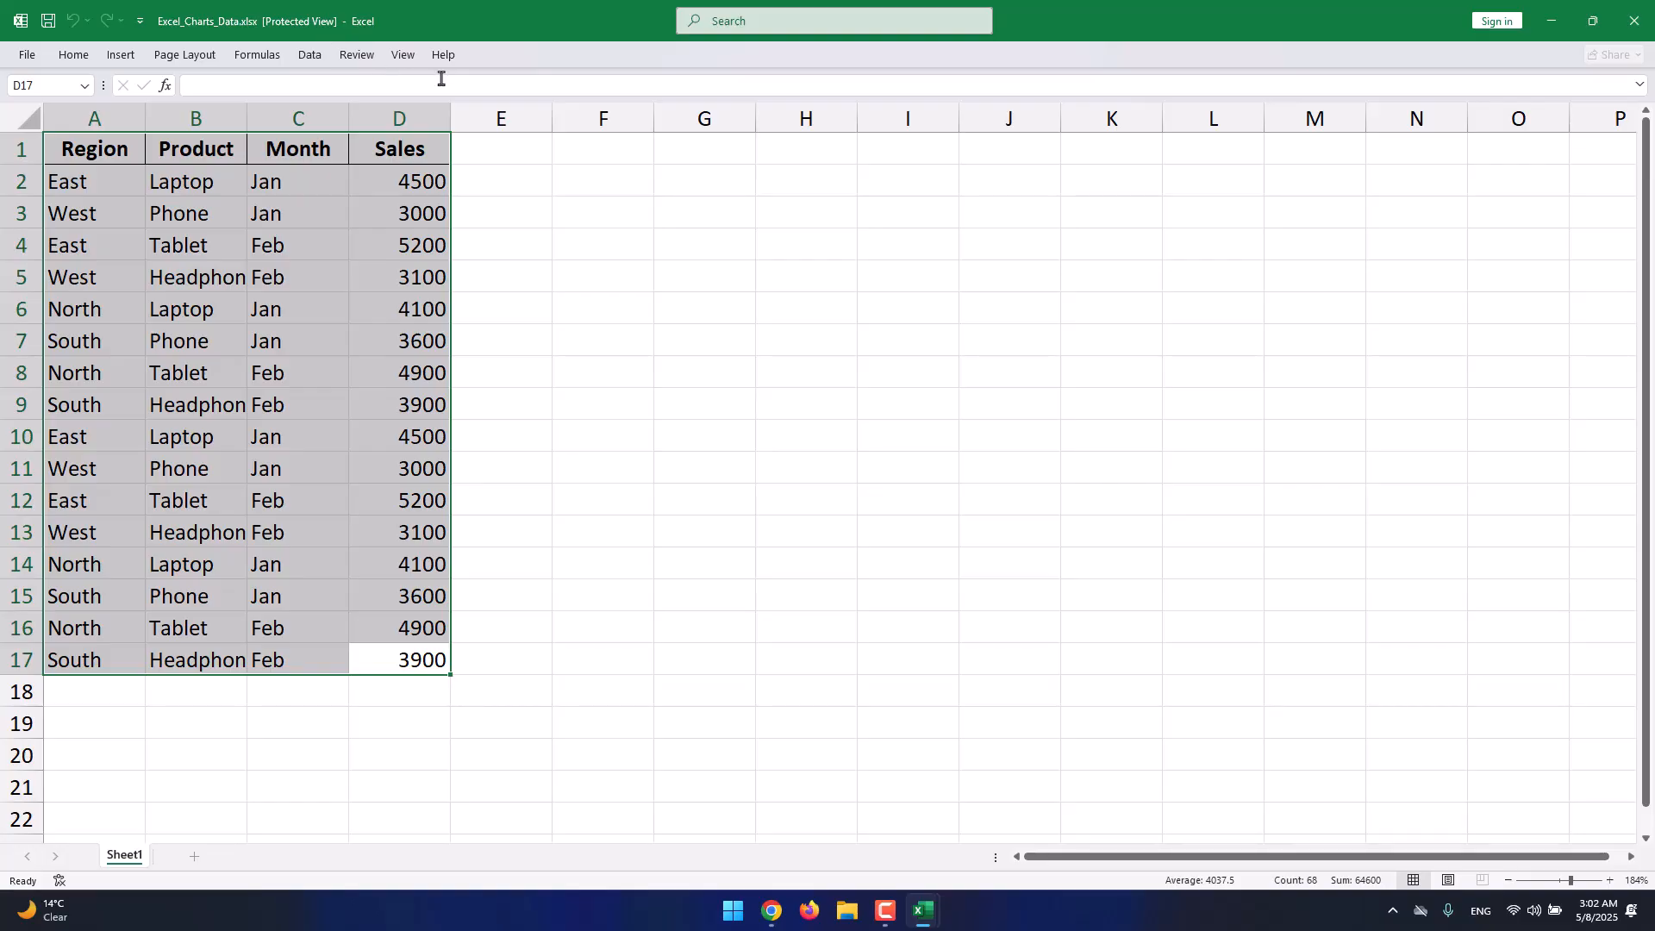
Copy the selected sales table and switch to the Book1 workbook.
{"action": "right_click", "coordinate": [401, 178]}
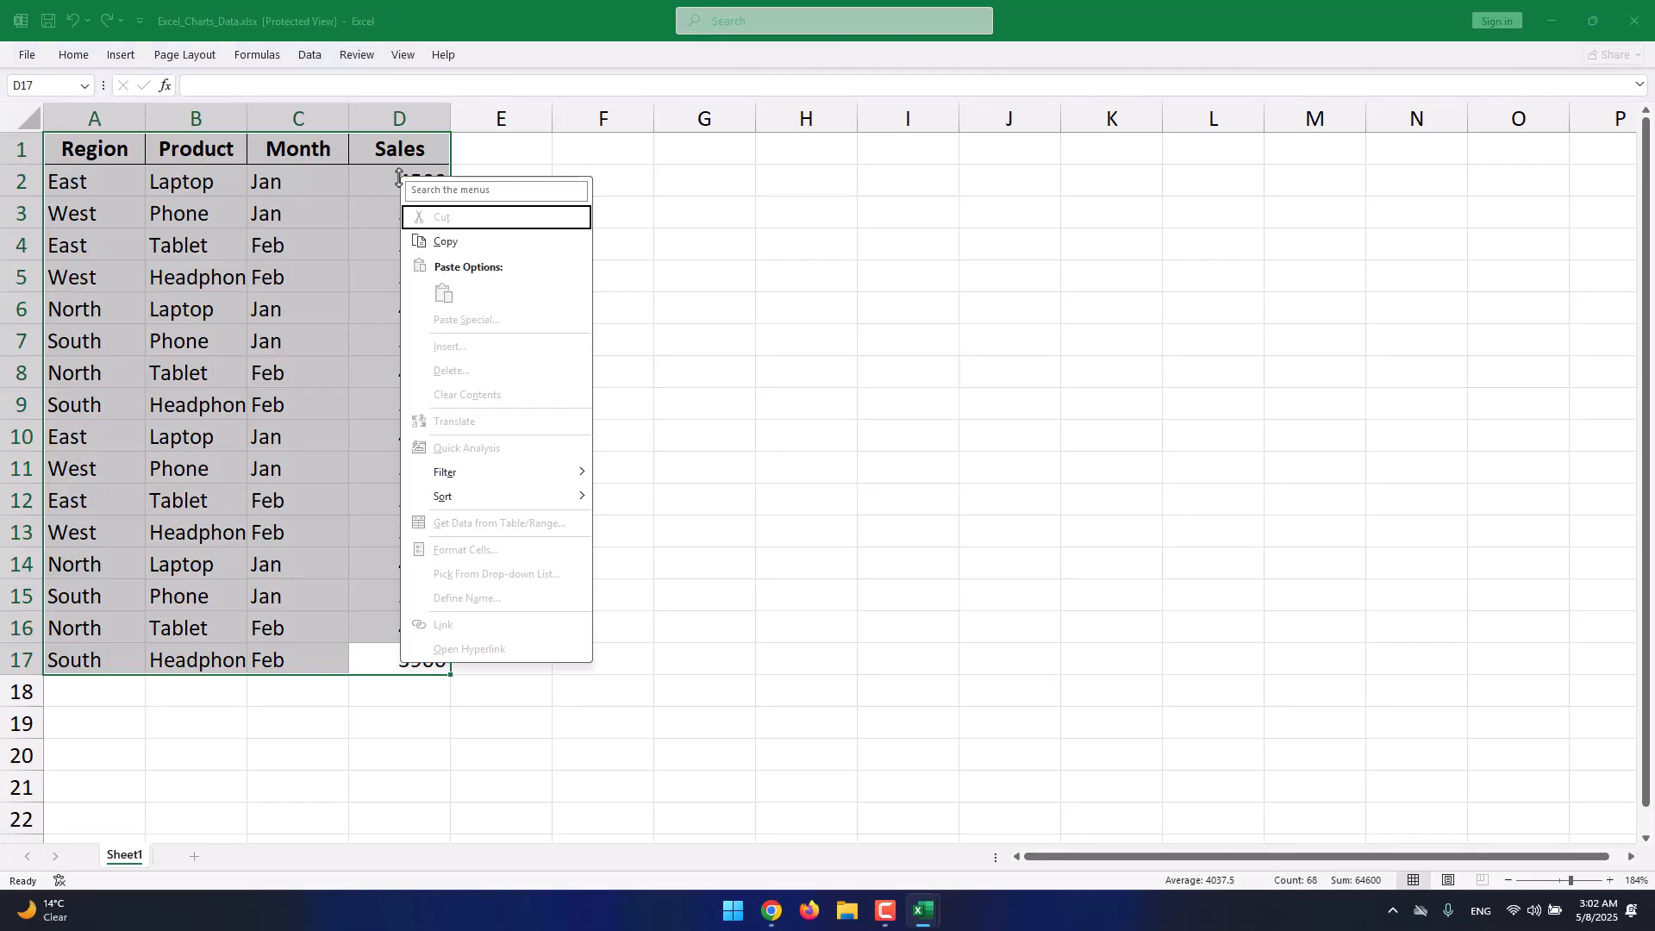
{"action": "left_click", "coordinate": [443, 242]}
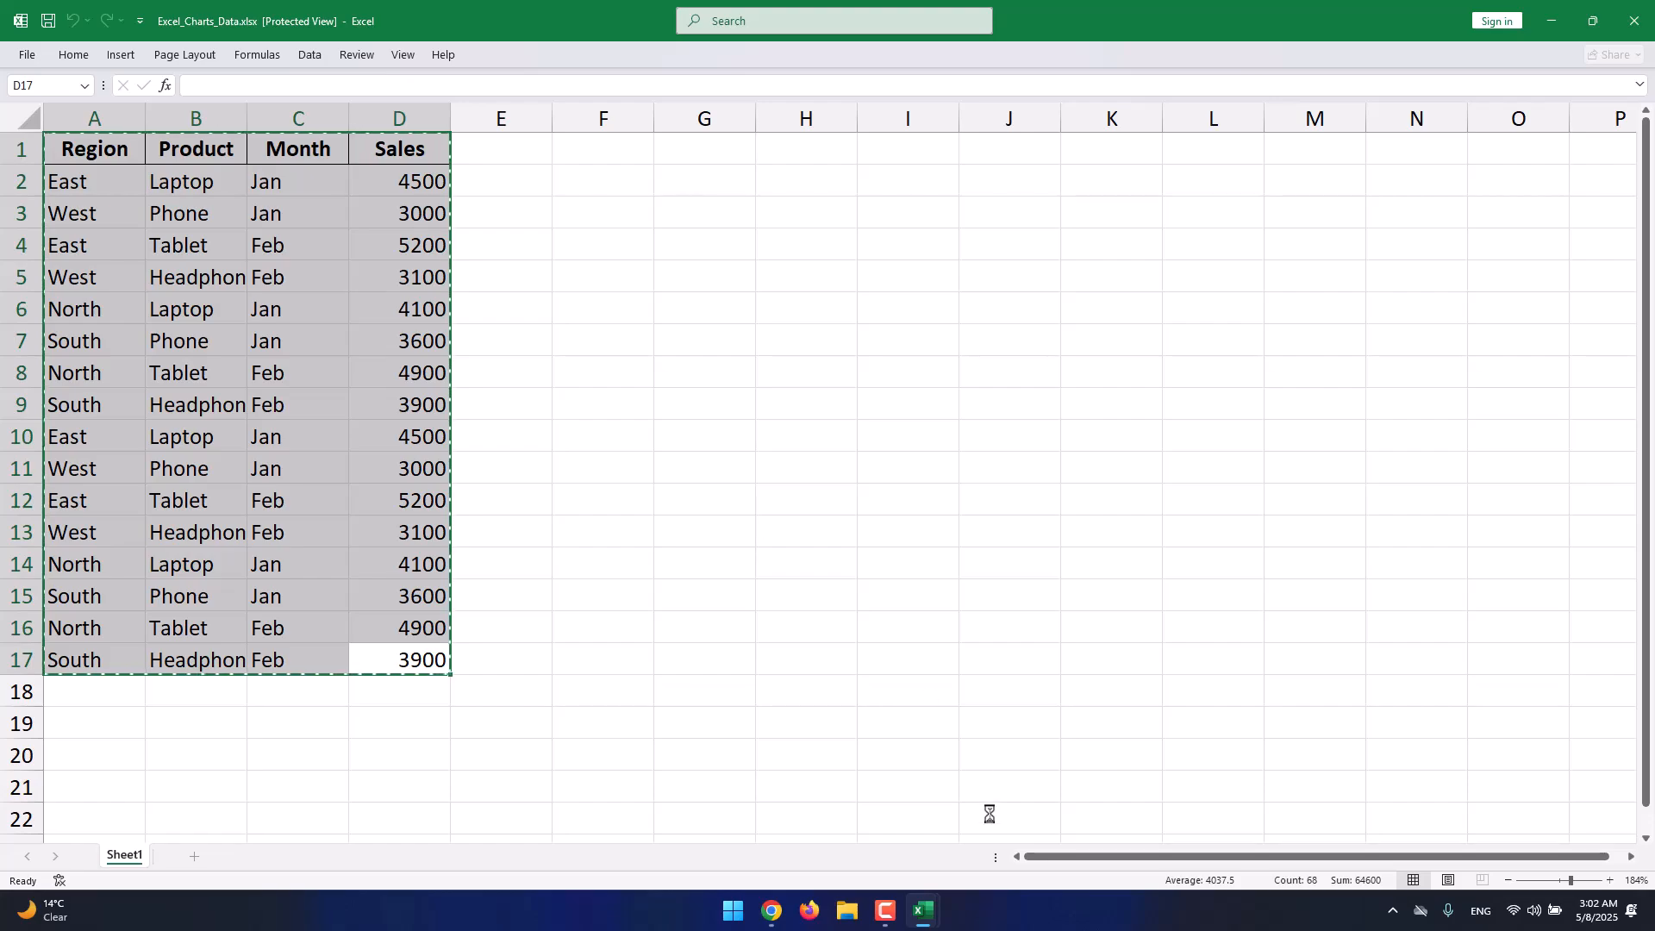
{"action": "mouse_move", "coordinate": [924, 911]}
{"action": "left_click", "coordinate": [891, 863]}
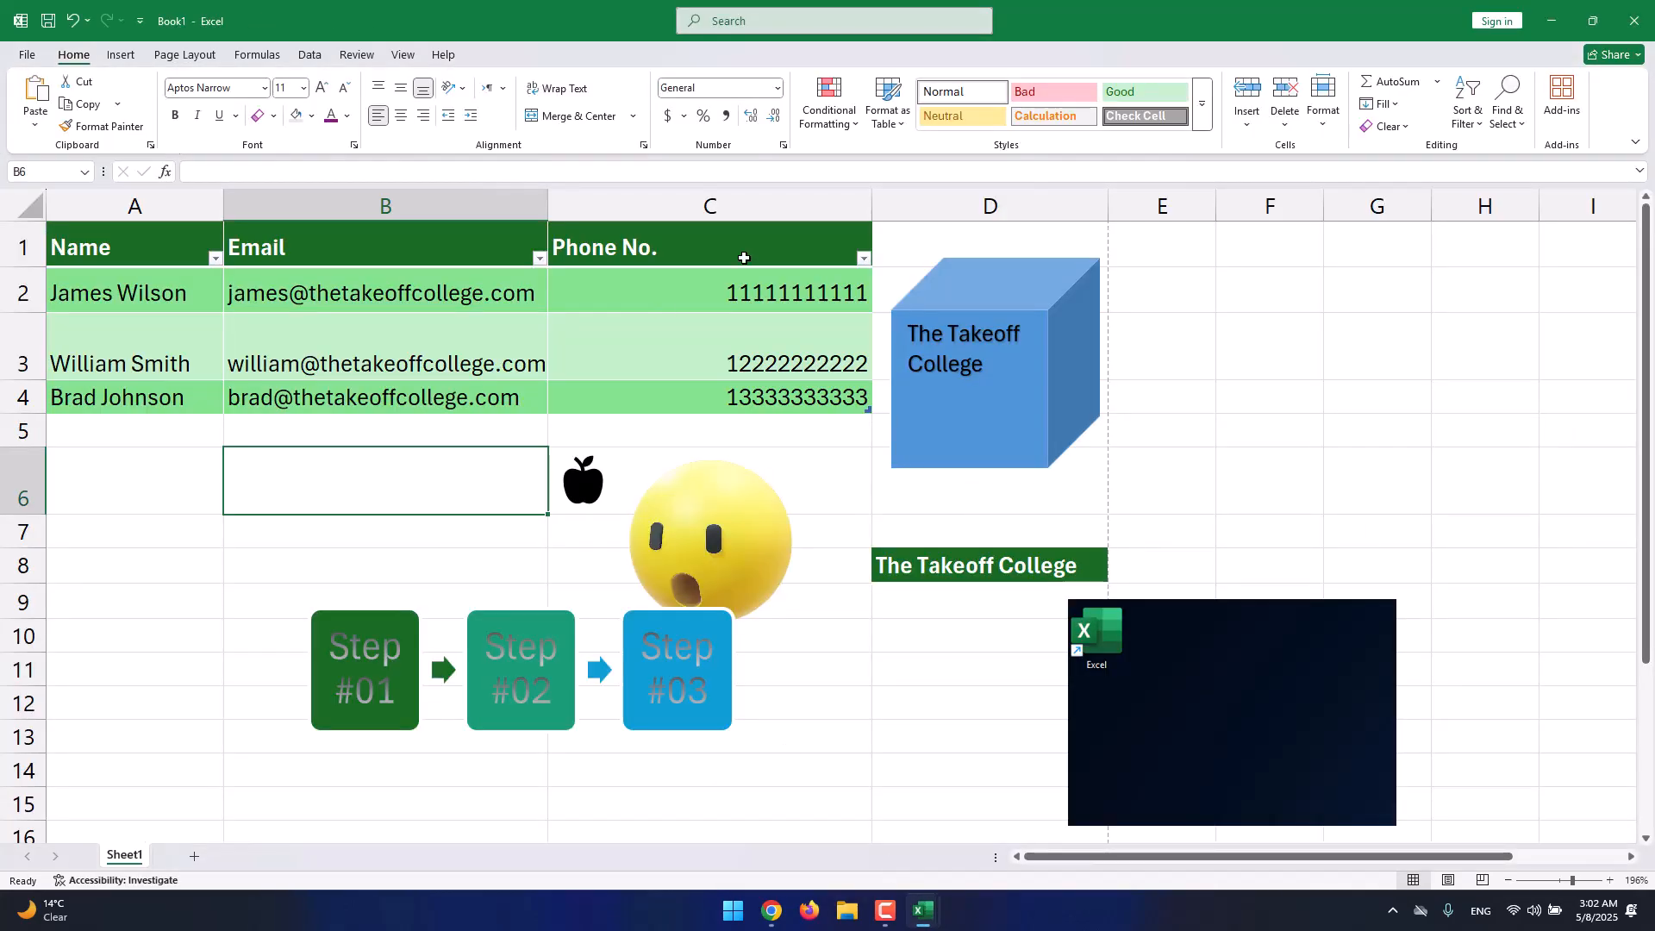
Add a new sheet to Book1 and name it Charts.
{"action": "left_click", "coordinate": [194, 858]}
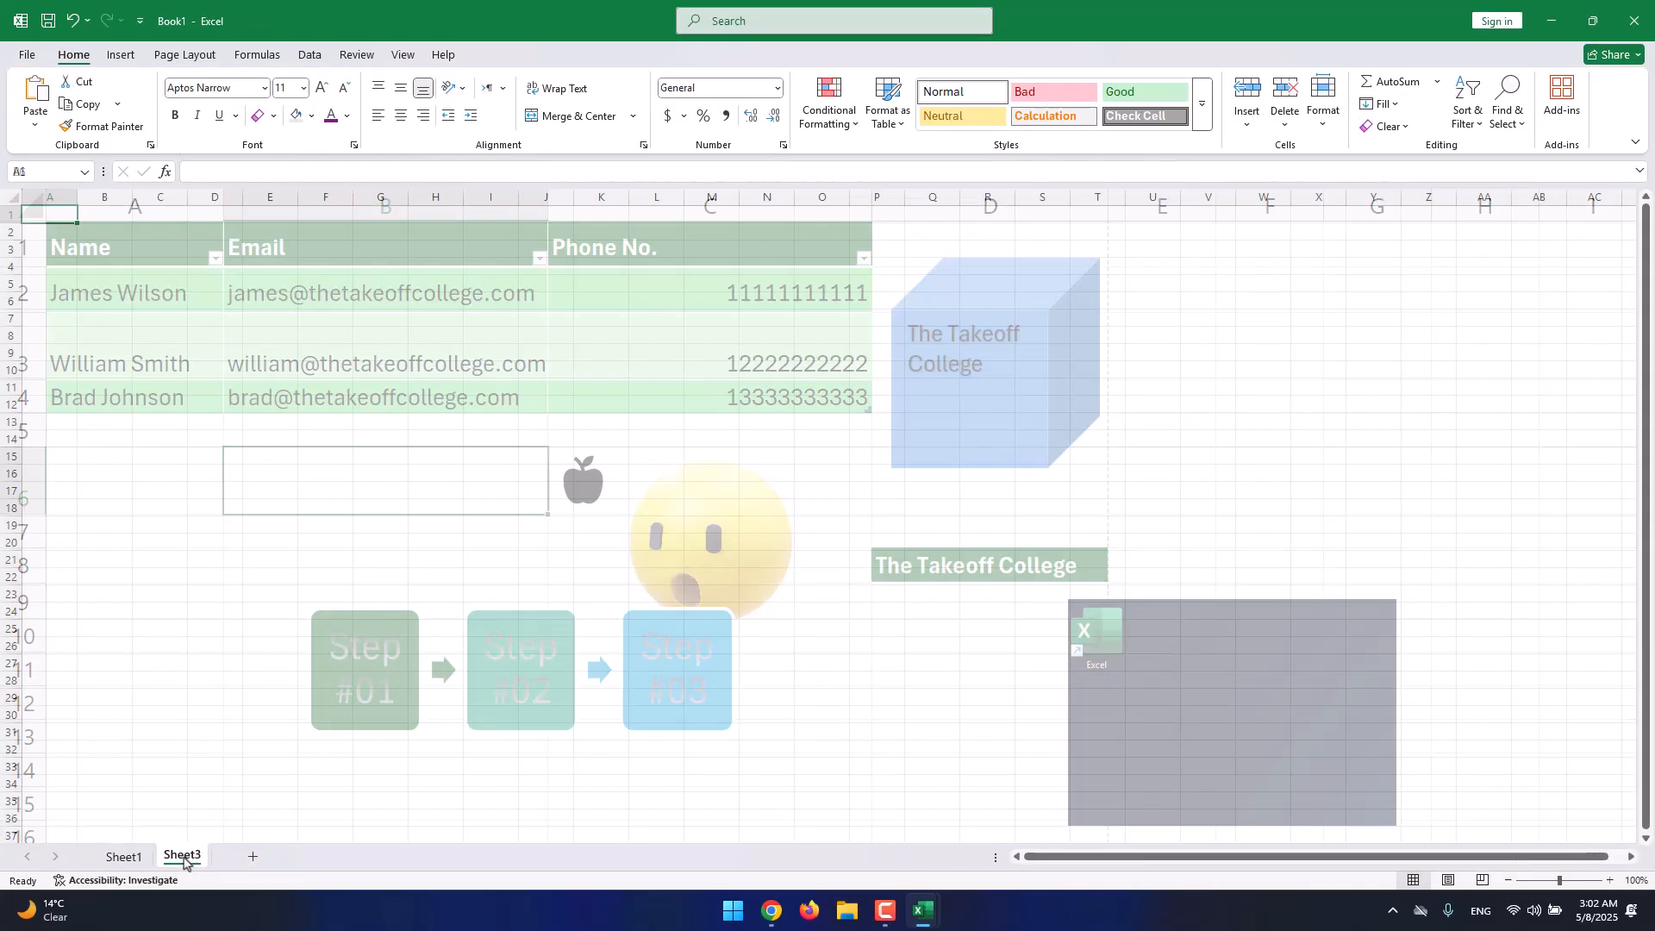
{"action": "right_click", "coordinate": [179, 858]}
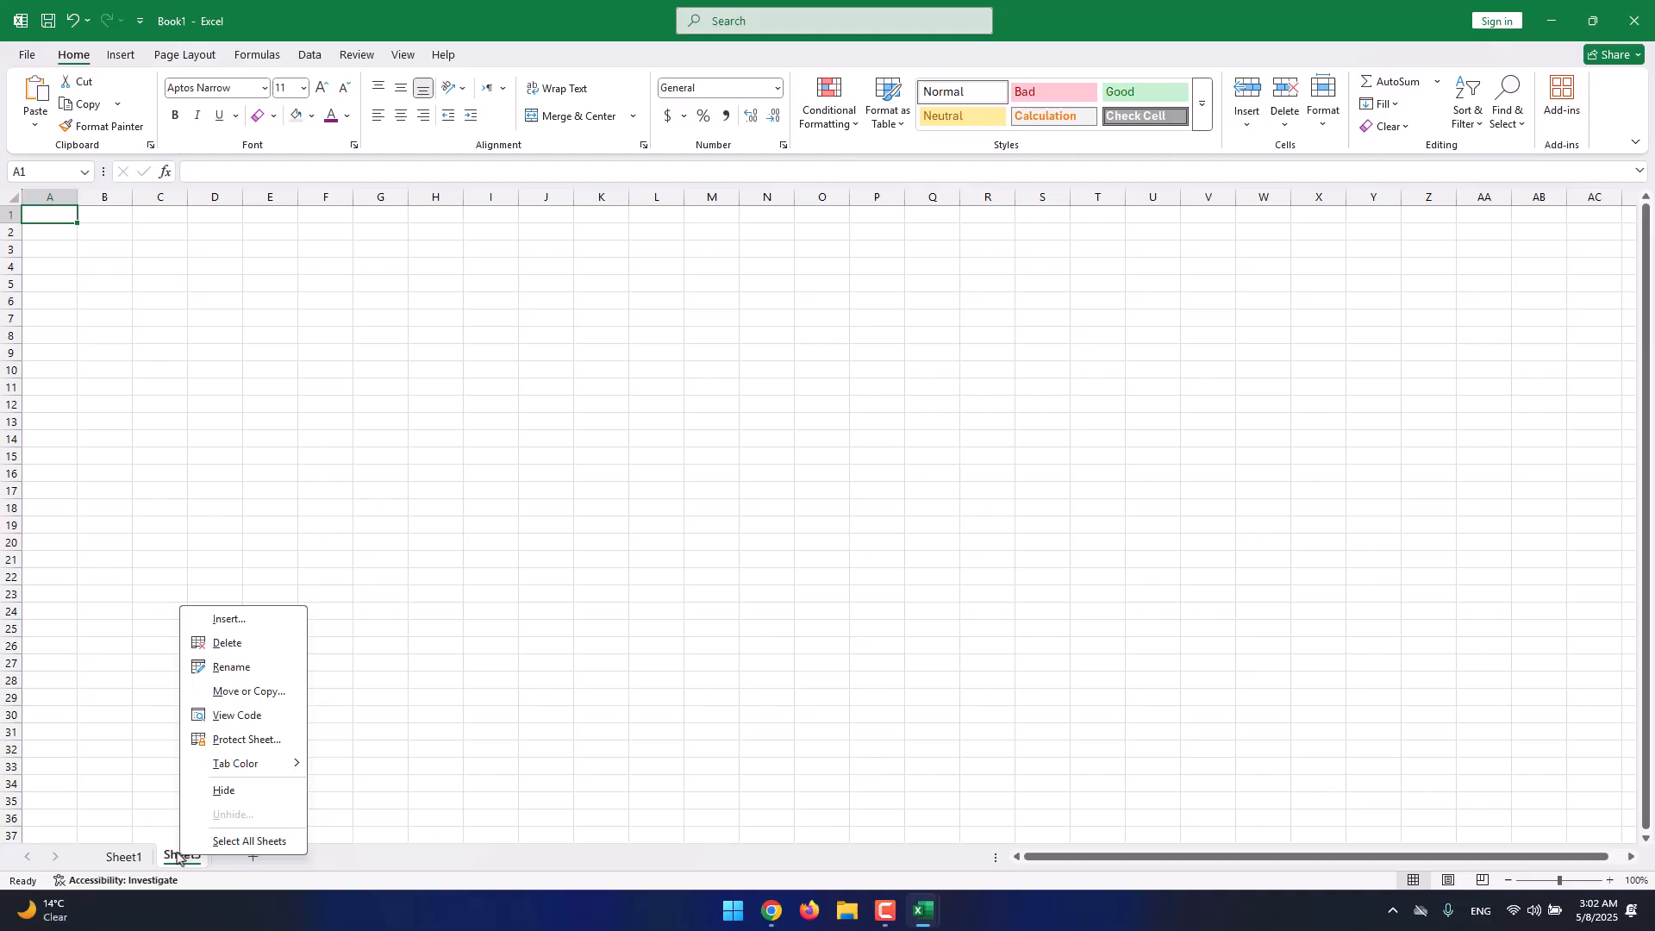
{"action": "left_click", "coordinate": [218, 666]}
{"action": "type", "text": "Charts"}
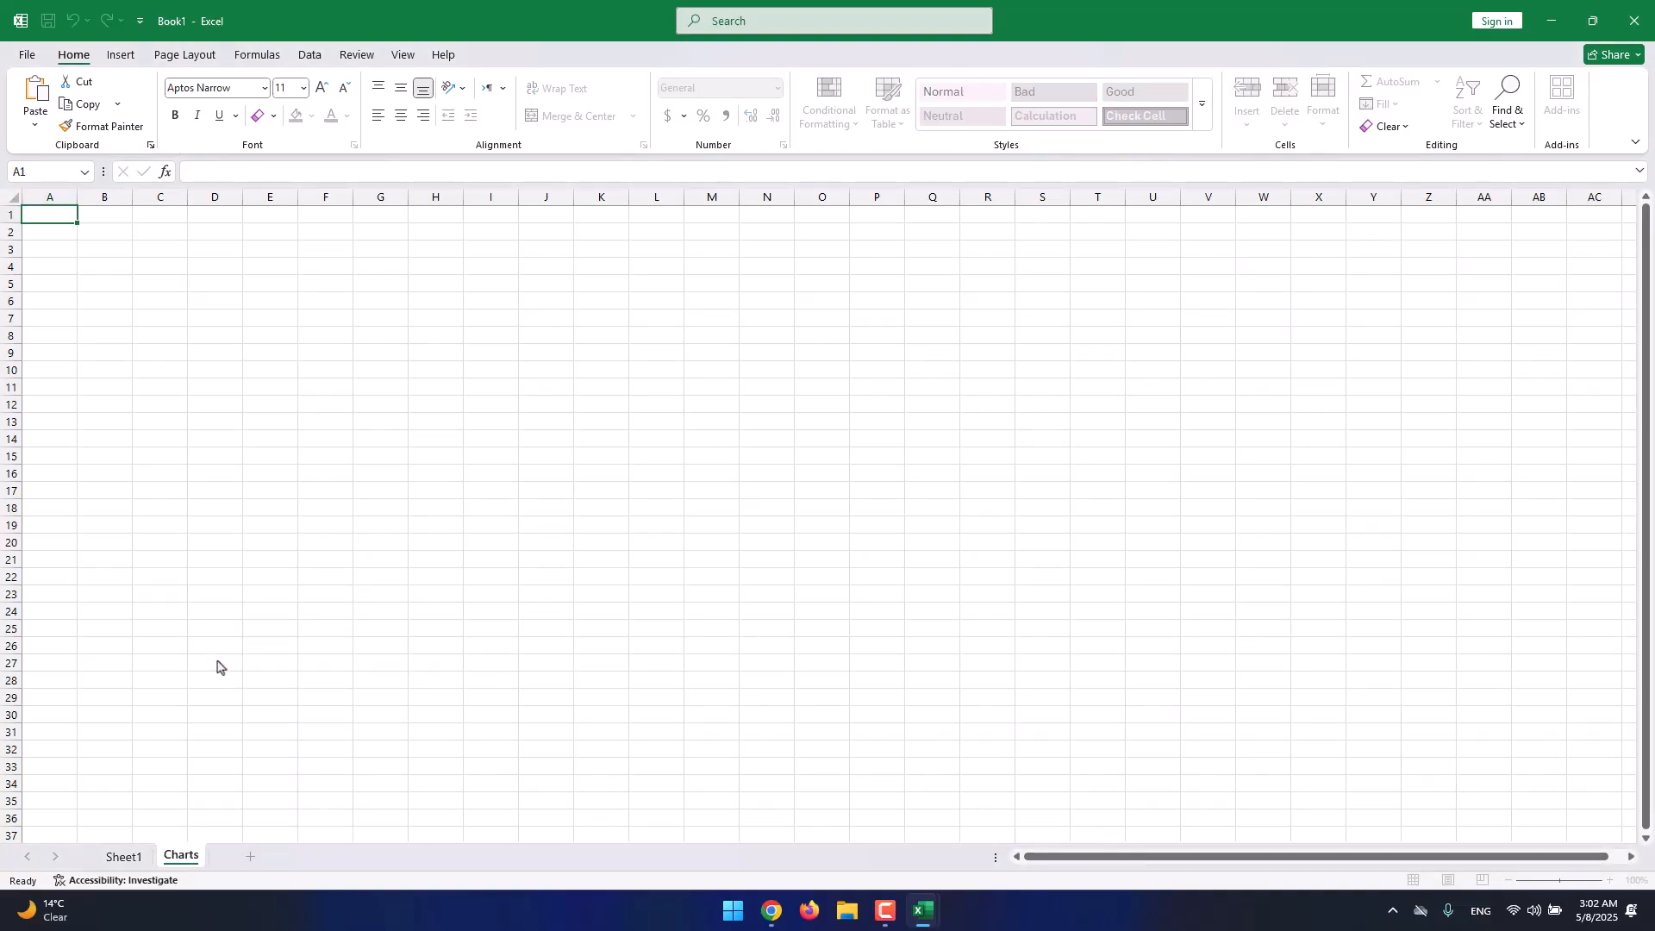
{"action": "key", "text": "Return"}
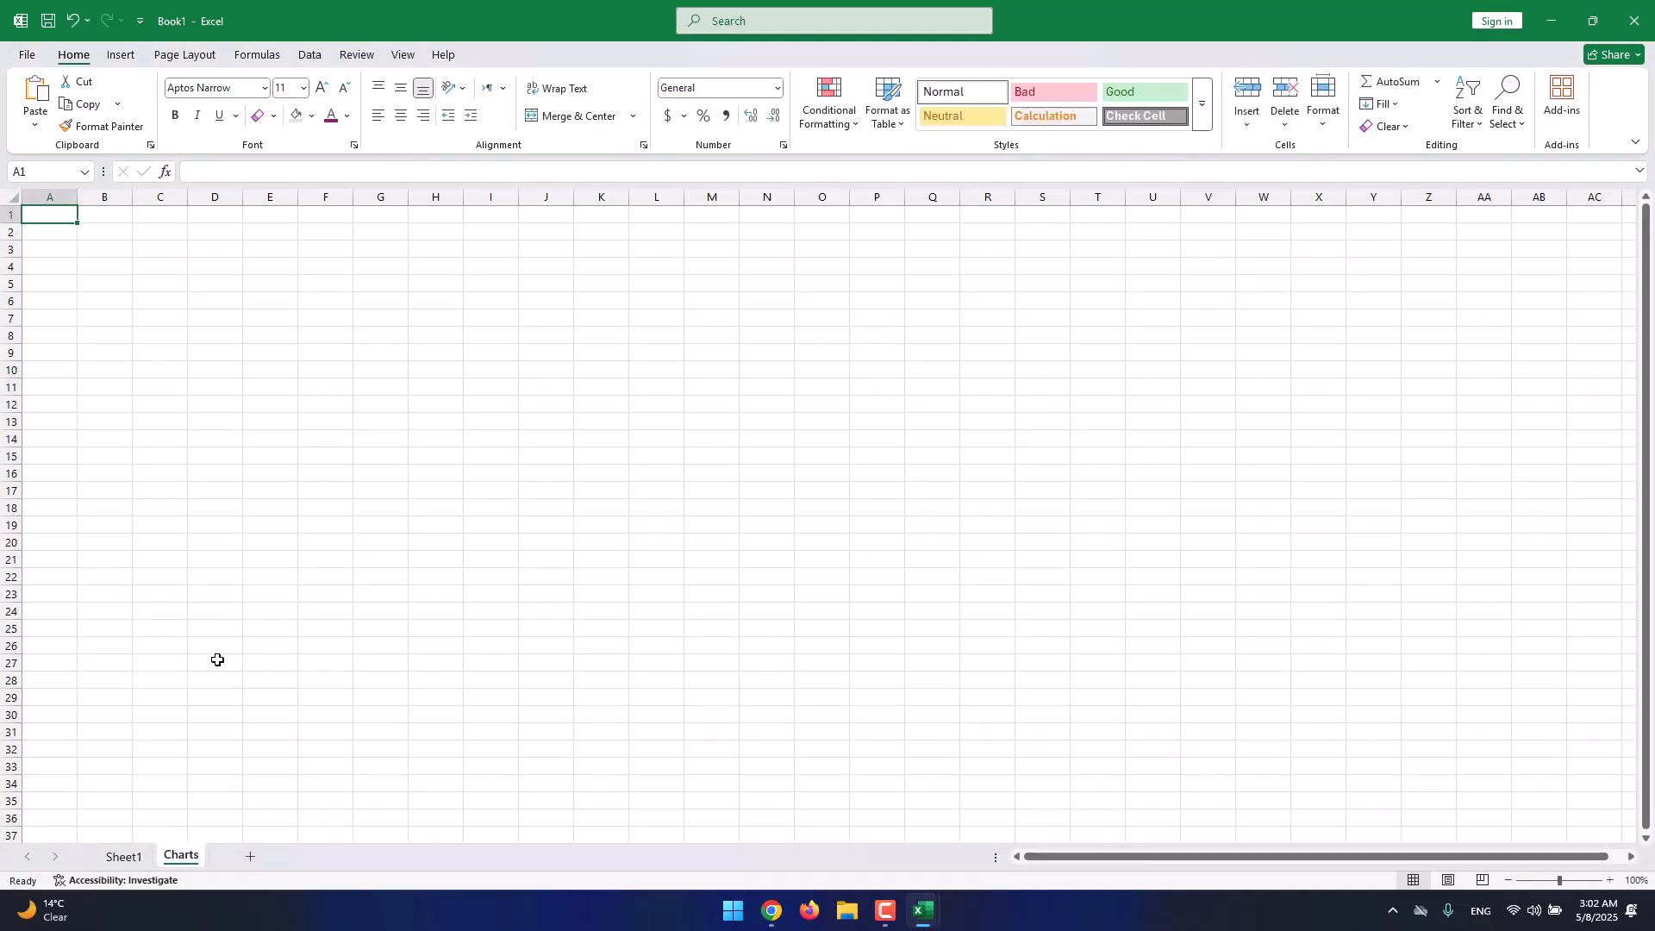
Paste the sales table at A1 of the Charts sheet and select A1:D17.
{"action": "left_click", "coordinate": [1572, 883]}
{"action": "key", "text": "ctrl+v"}
{"action": "left_click", "coordinate": [497, 410]}
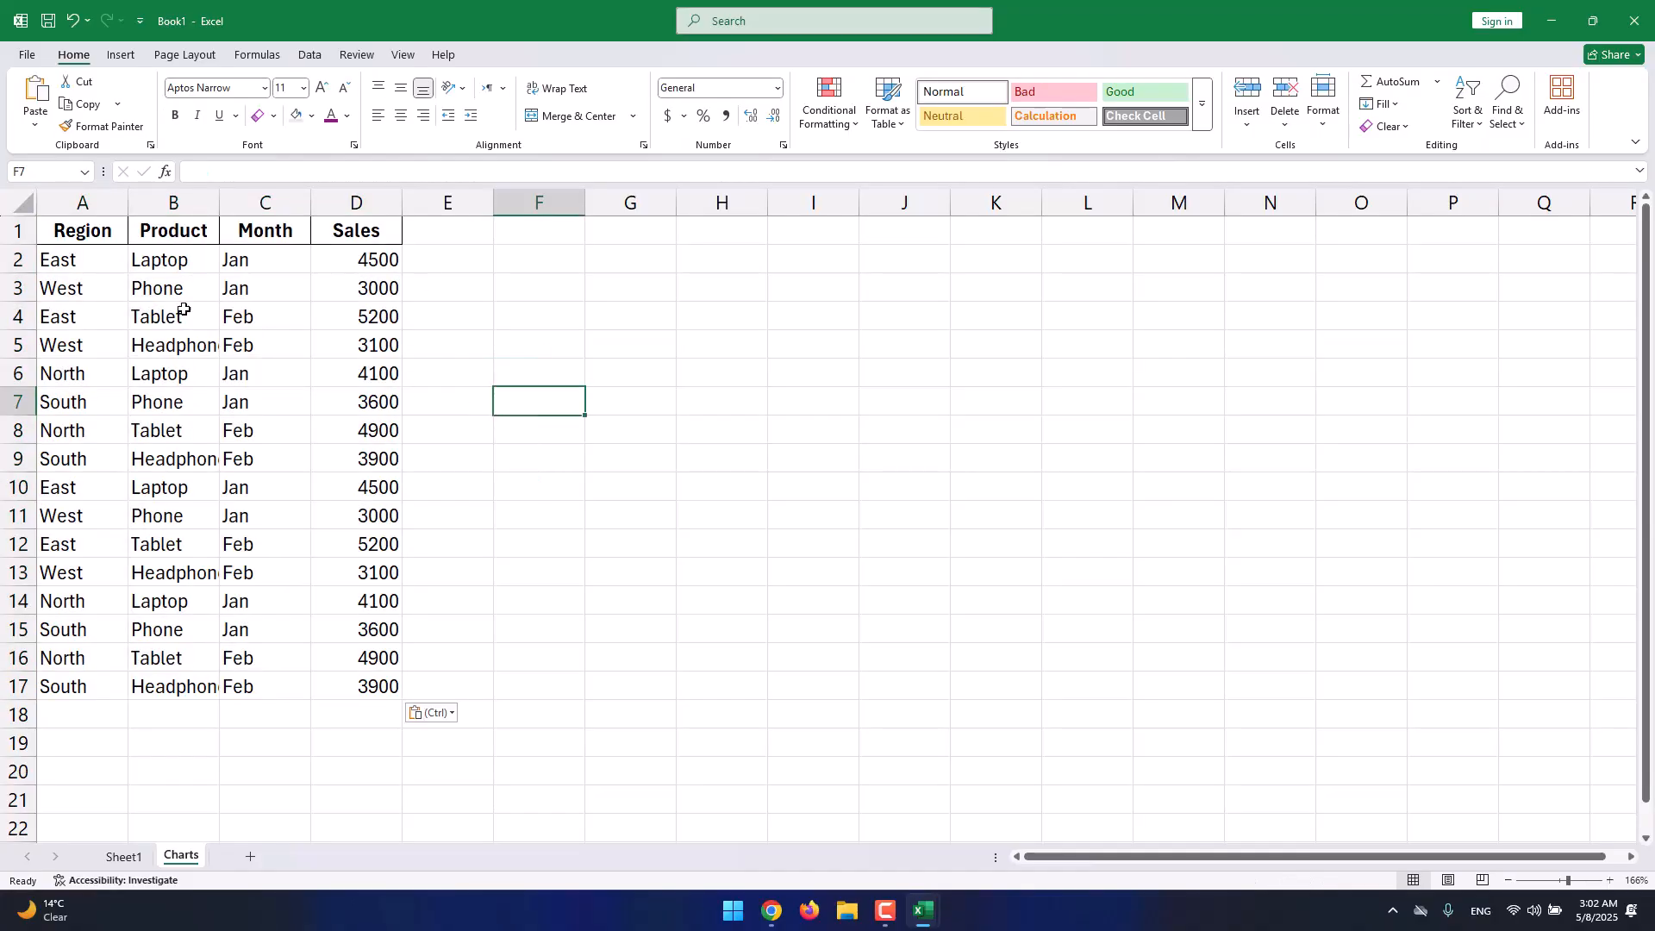
{"action": "left_click_drag", "start_coordinate": [95, 234], "coordinate": [388, 685]}
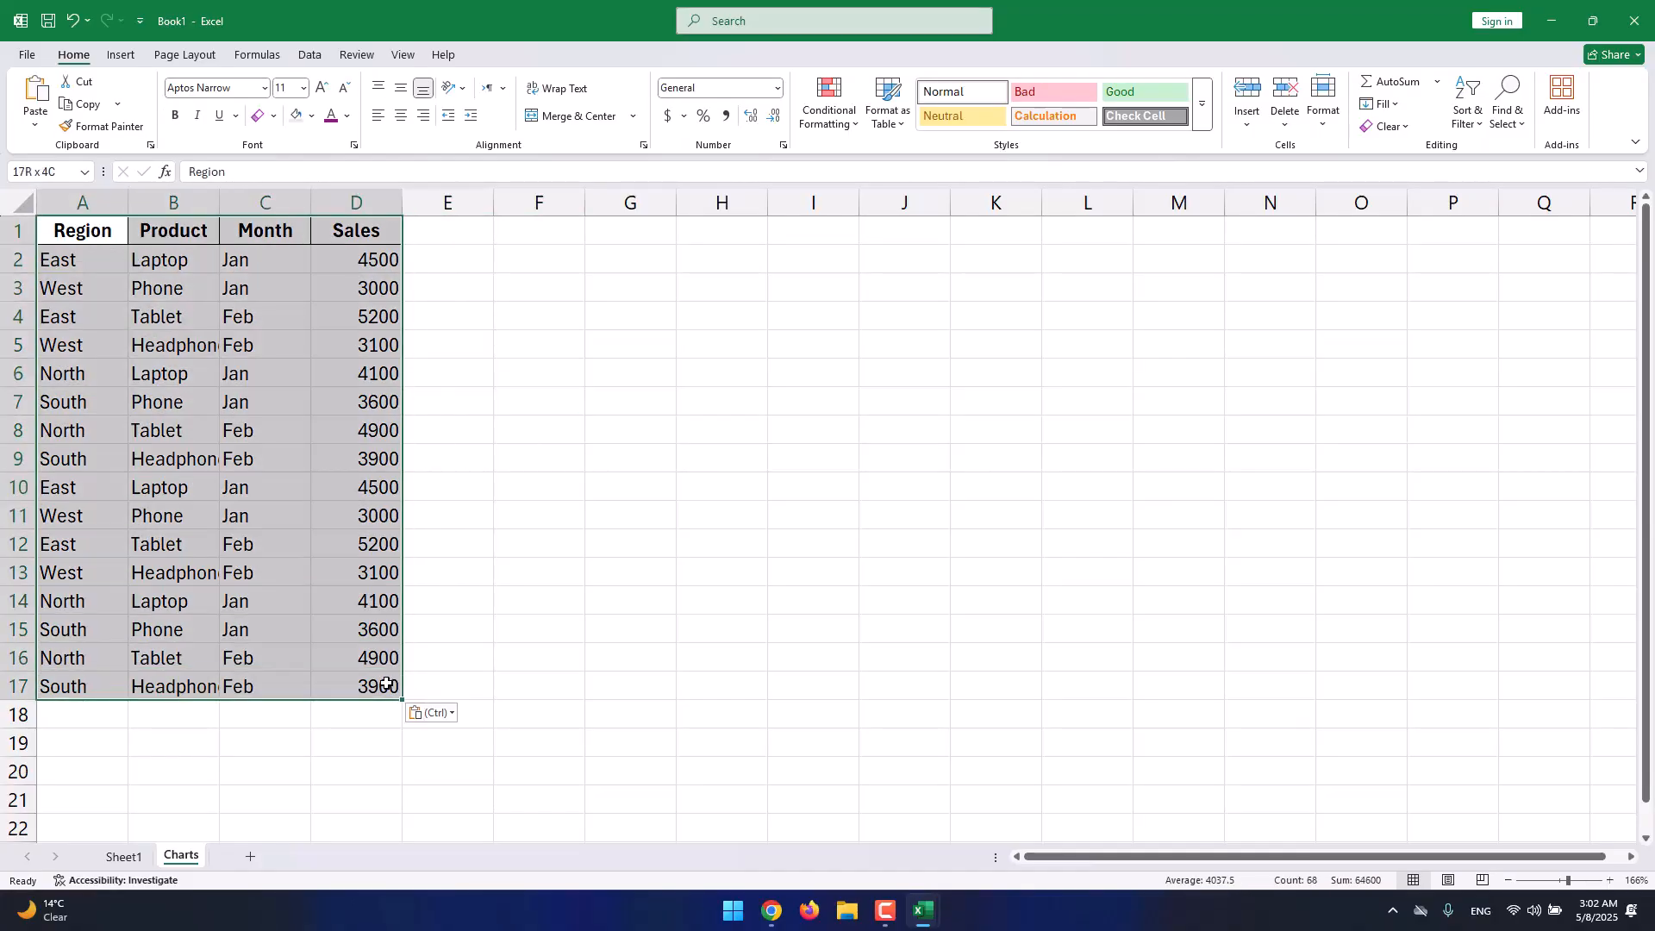
Preview the Recommended Charts suggestions for the Charts sheet data, then close the dialog without inserting one.
{"action": "left_click", "coordinate": [121, 55]}
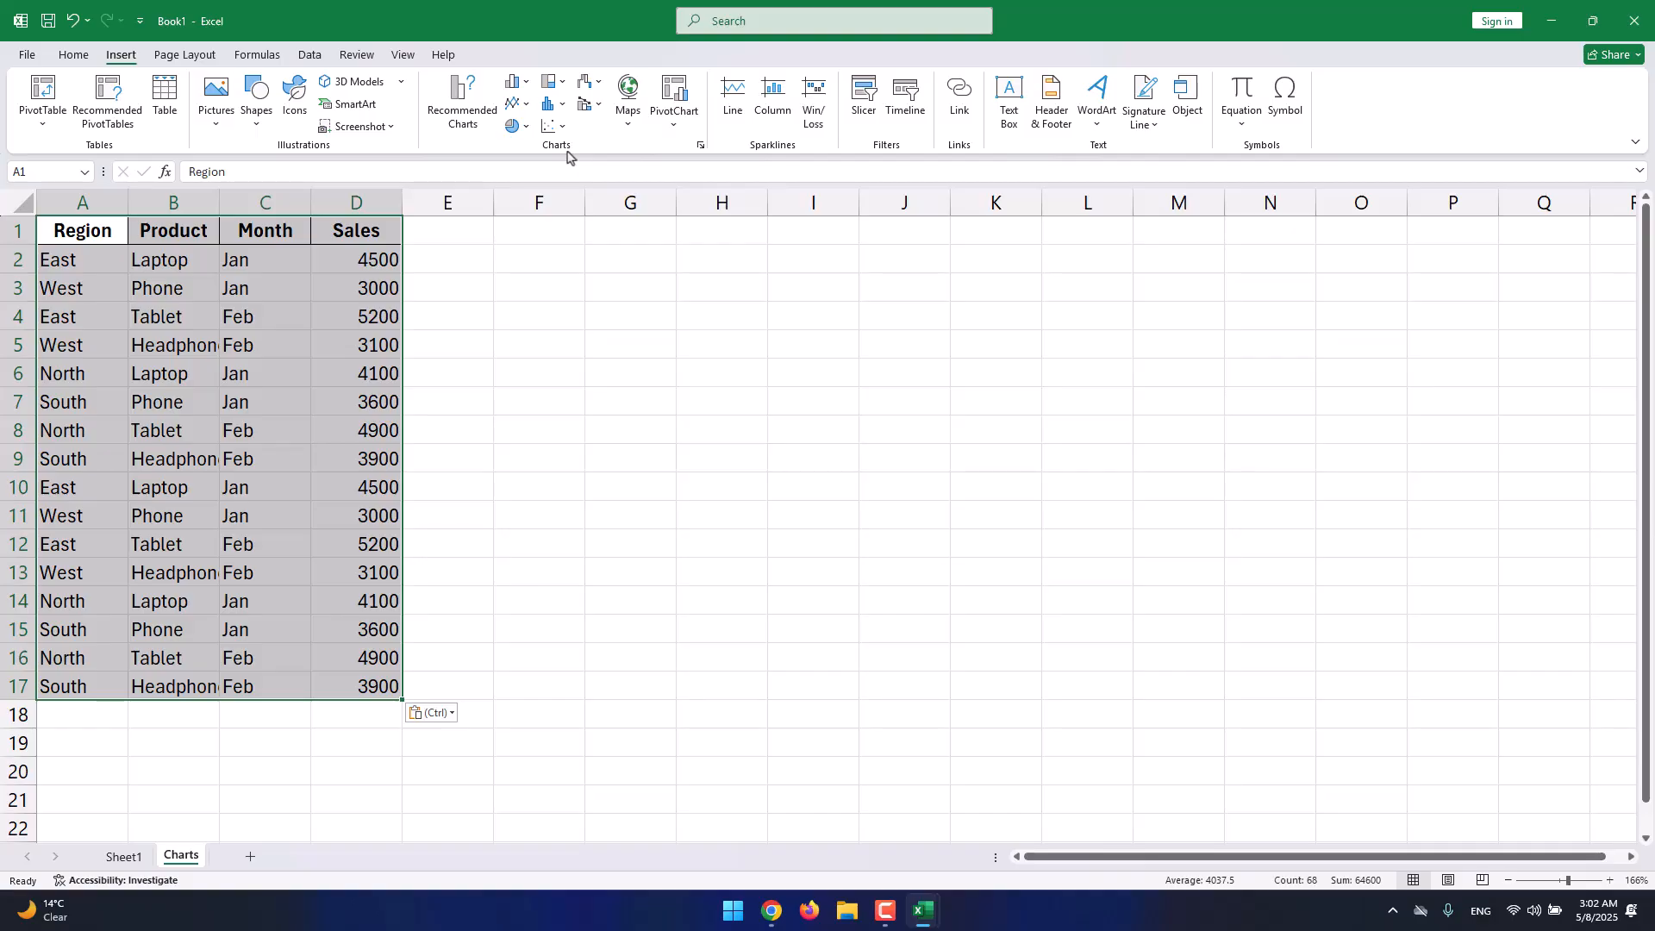
{"action": "left_click", "coordinate": [487, 126]}
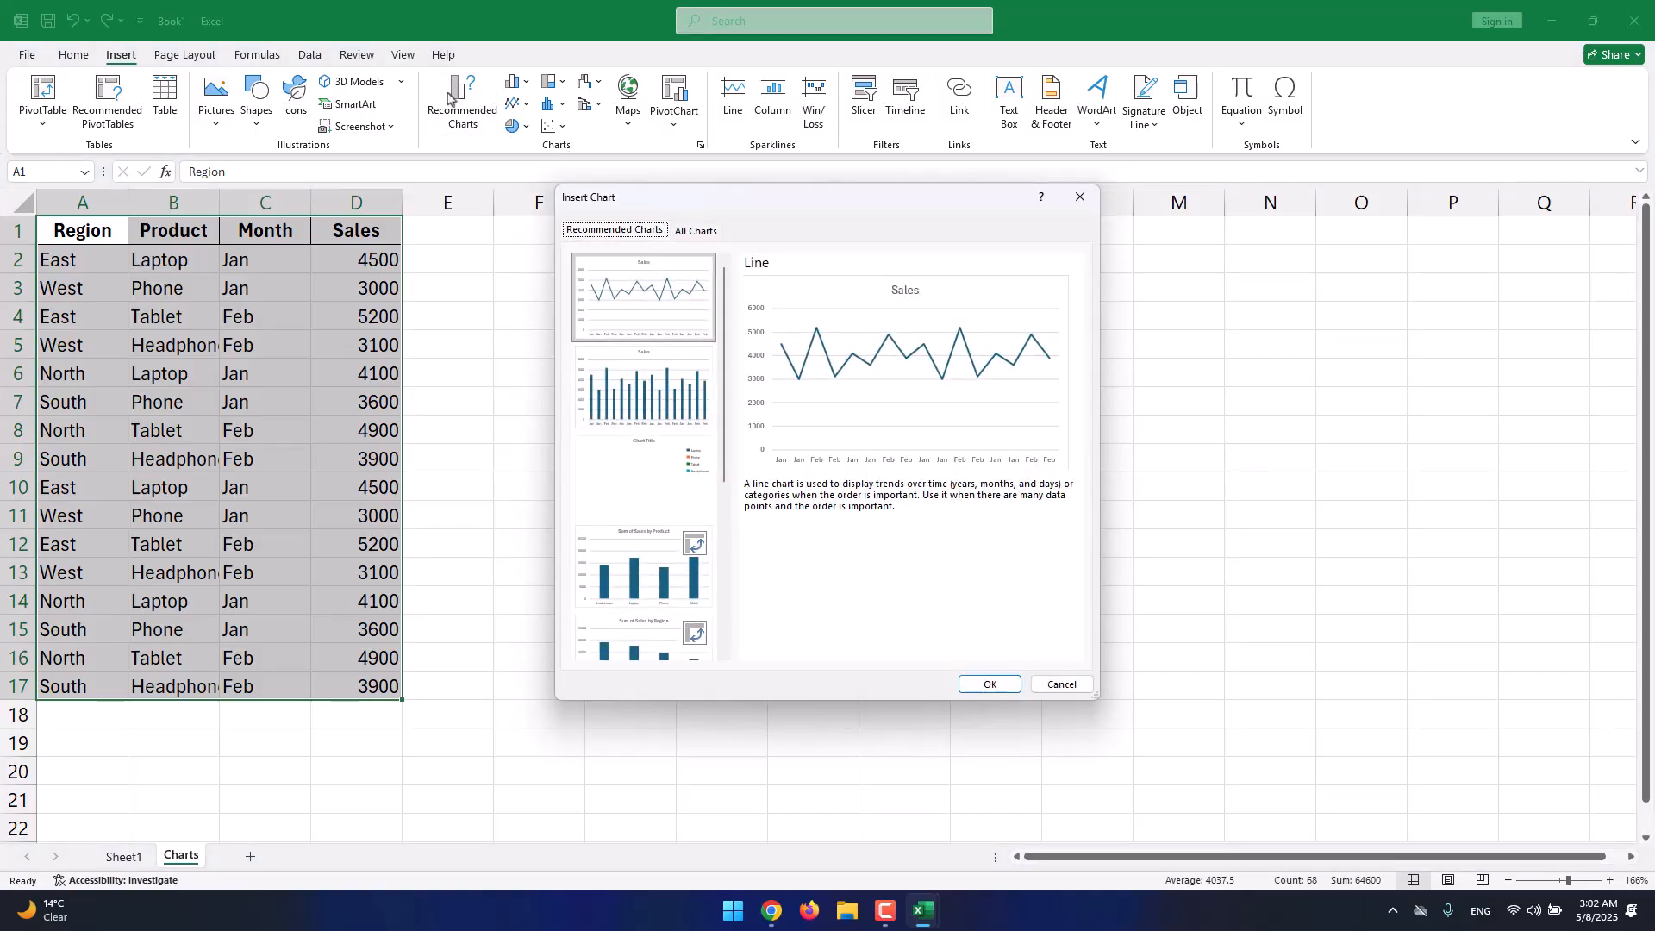
{"action": "scroll", "coordinate": [638, 426], "scroll_direction": "down", "scroll_amount": 3}
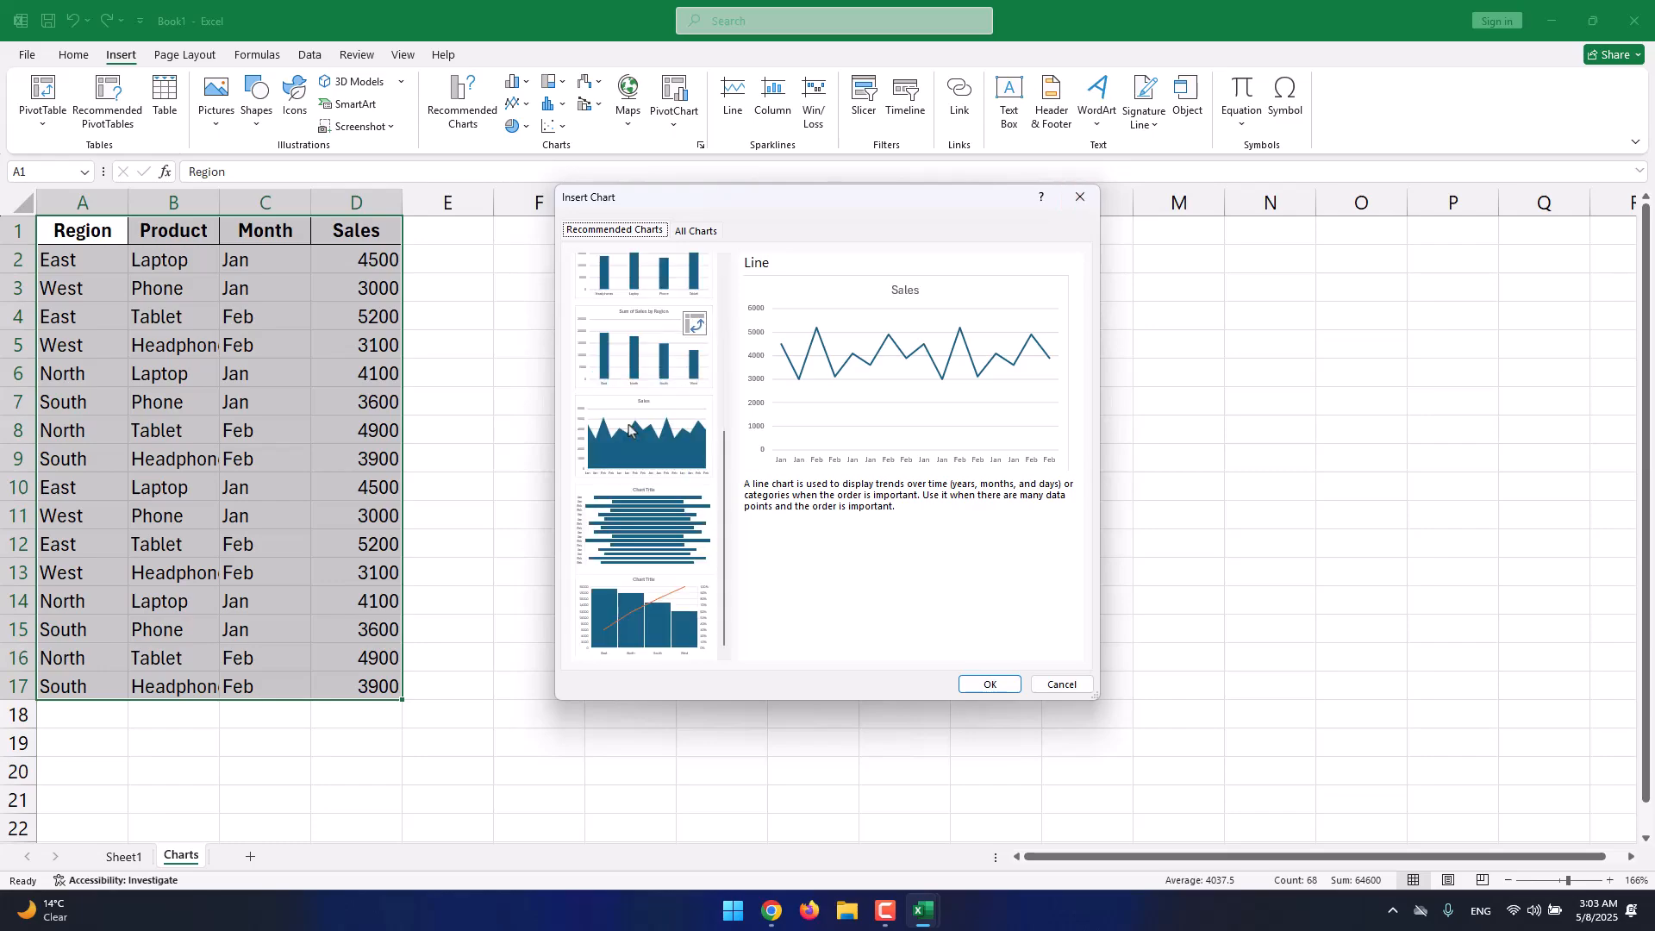
{"action": "left_click", "coordinate": [1086, 210]}
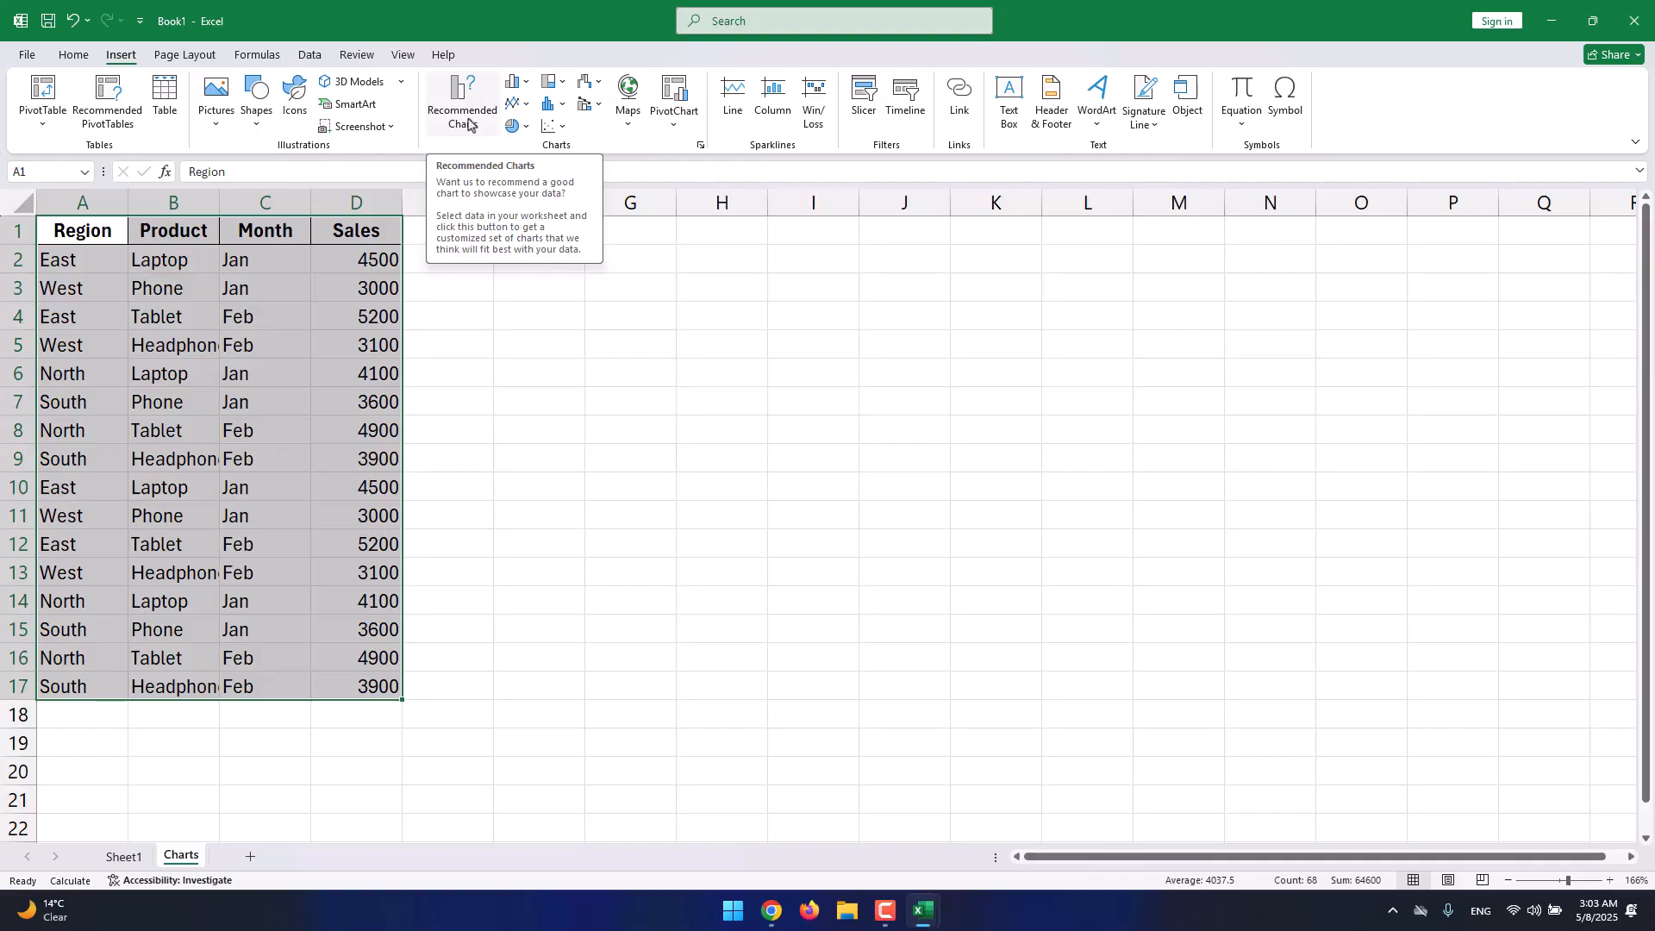
Preview the Recommended Charts suggestions, then insert the Clustered Column chart of Sales.
{"action": "left_click", "coordinate": [480, 129]}
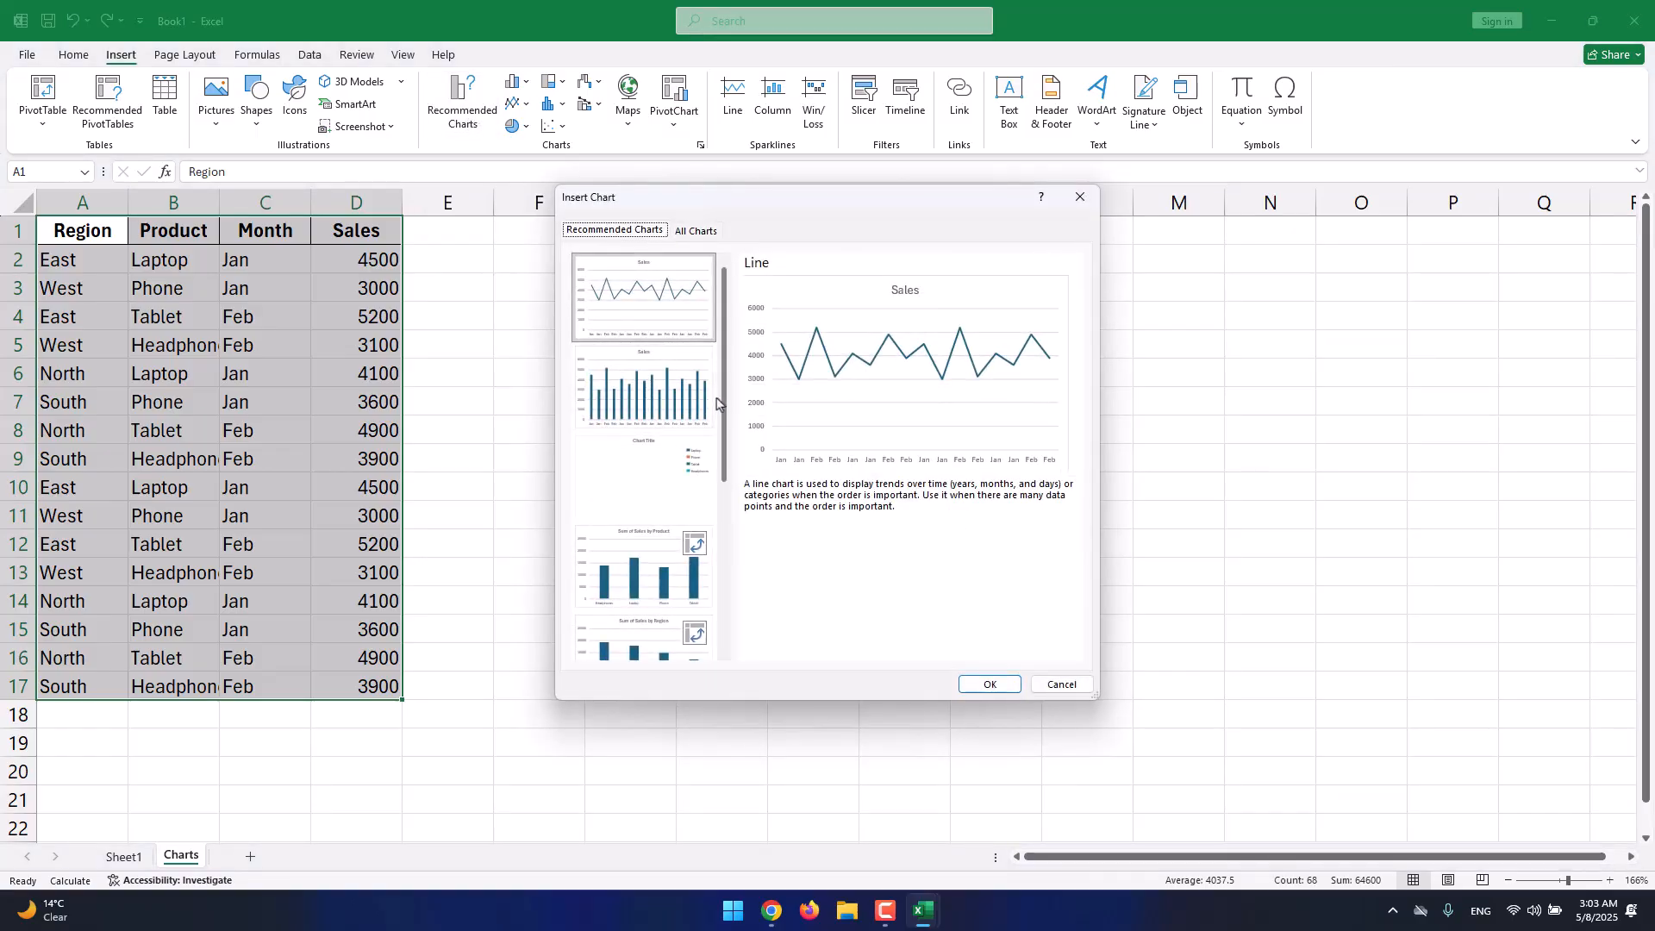
{"action": "scroll", "coordinate": [699, 398], "scroll_direction": "down", "scroll_amount": 3}
{"action": "left_click", "coordinate": [688, 318]}
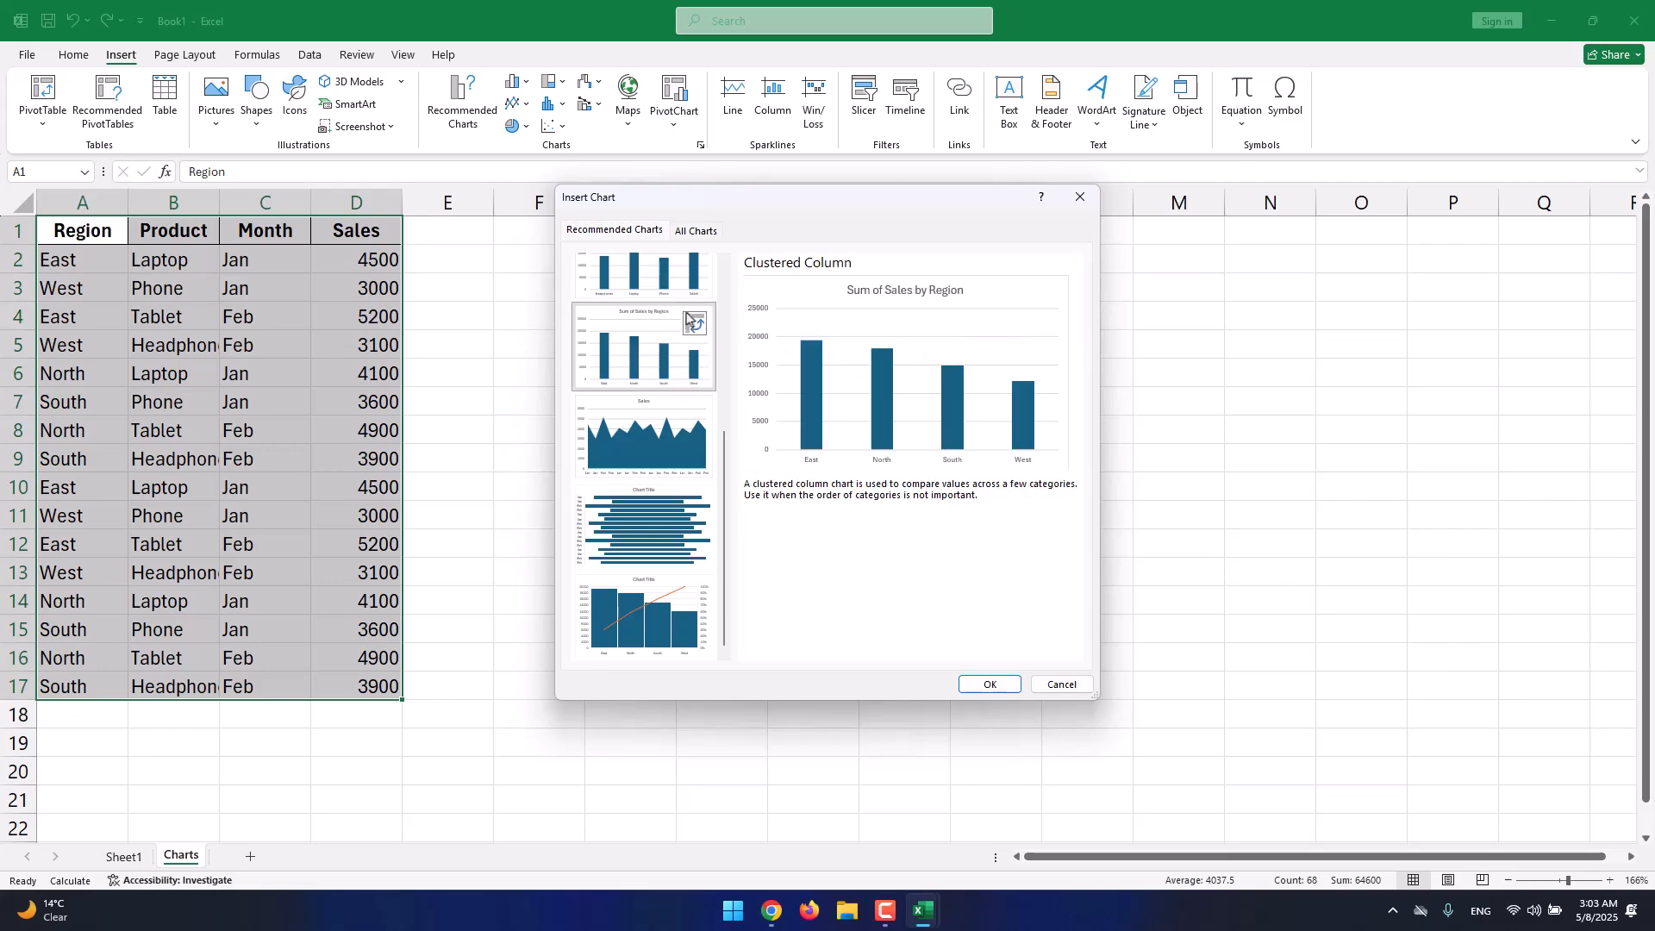
{"action": "left_click", "coordinate": [686, 278]}
{"action": "scroll", "coordinate": [686, 278], "scroll_direction": "up", "scroll_amount": 3}
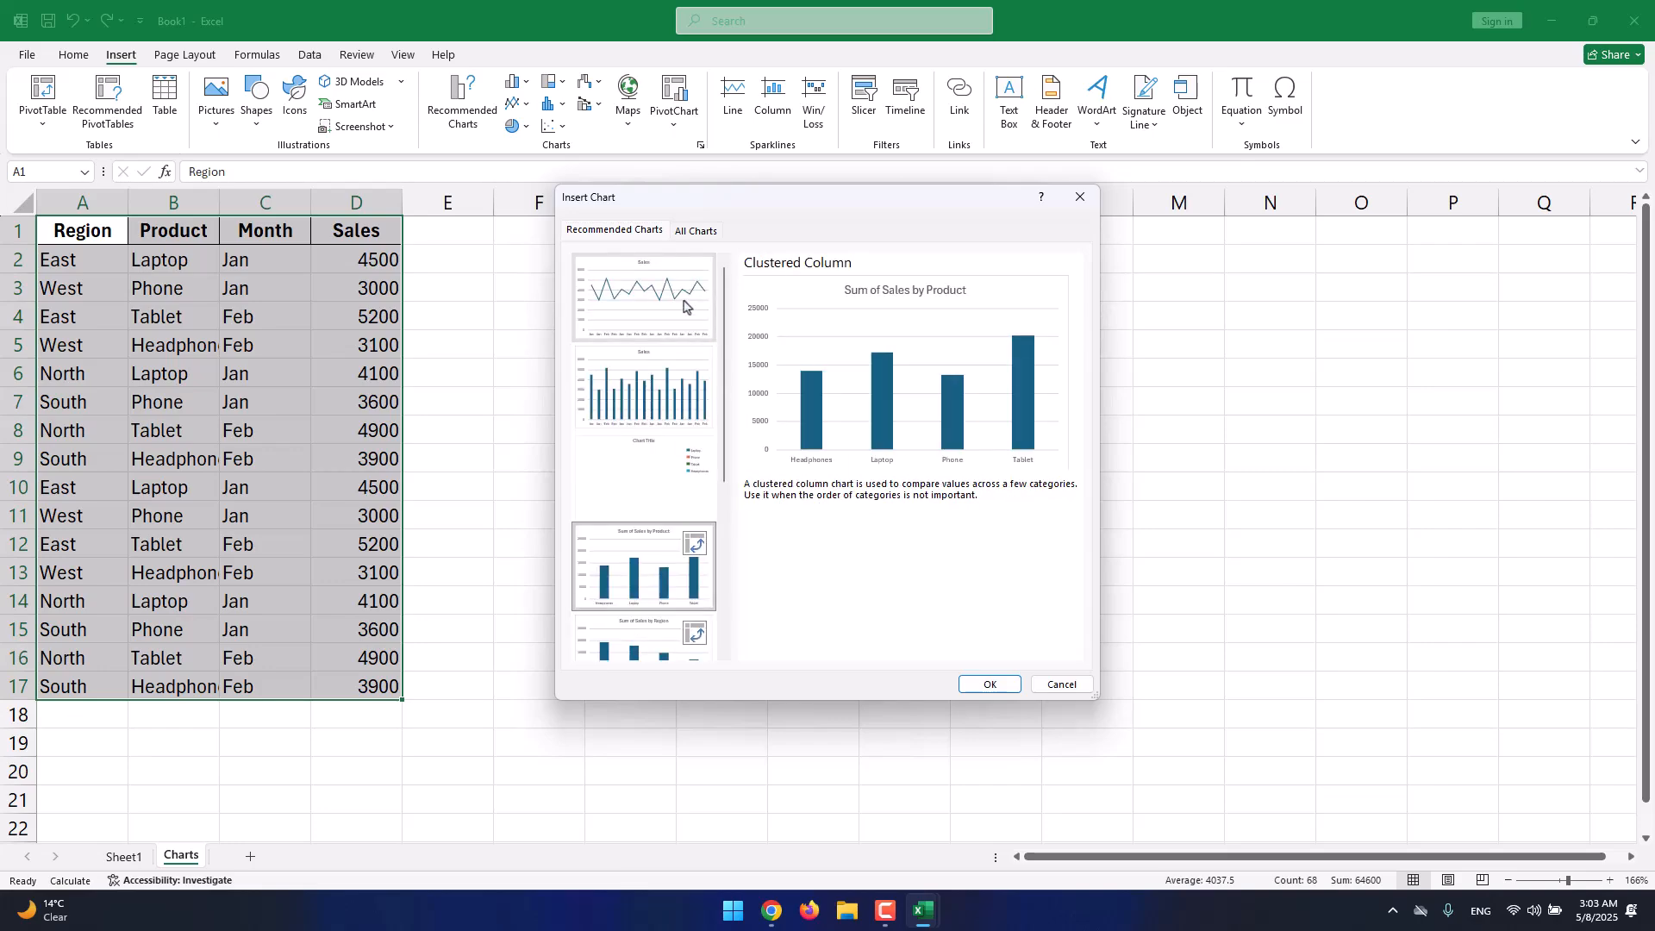
{"action": "left_click", "coordinate": [689, 308]}
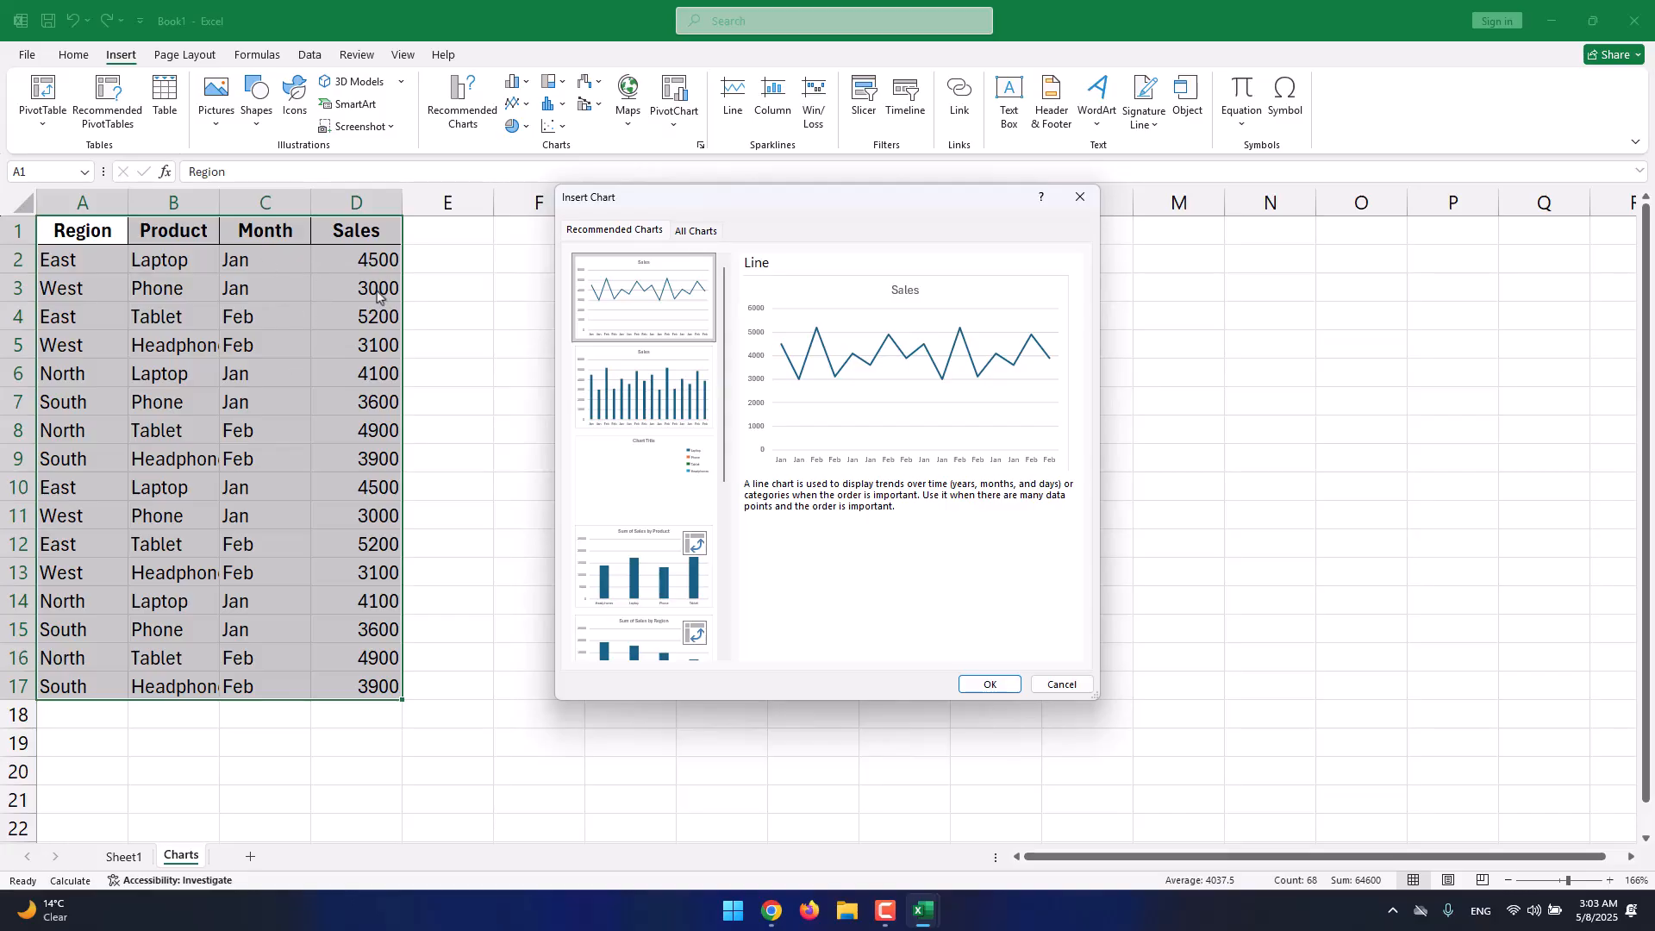
{"action": "left_click", "coordinate": [681, 405]}
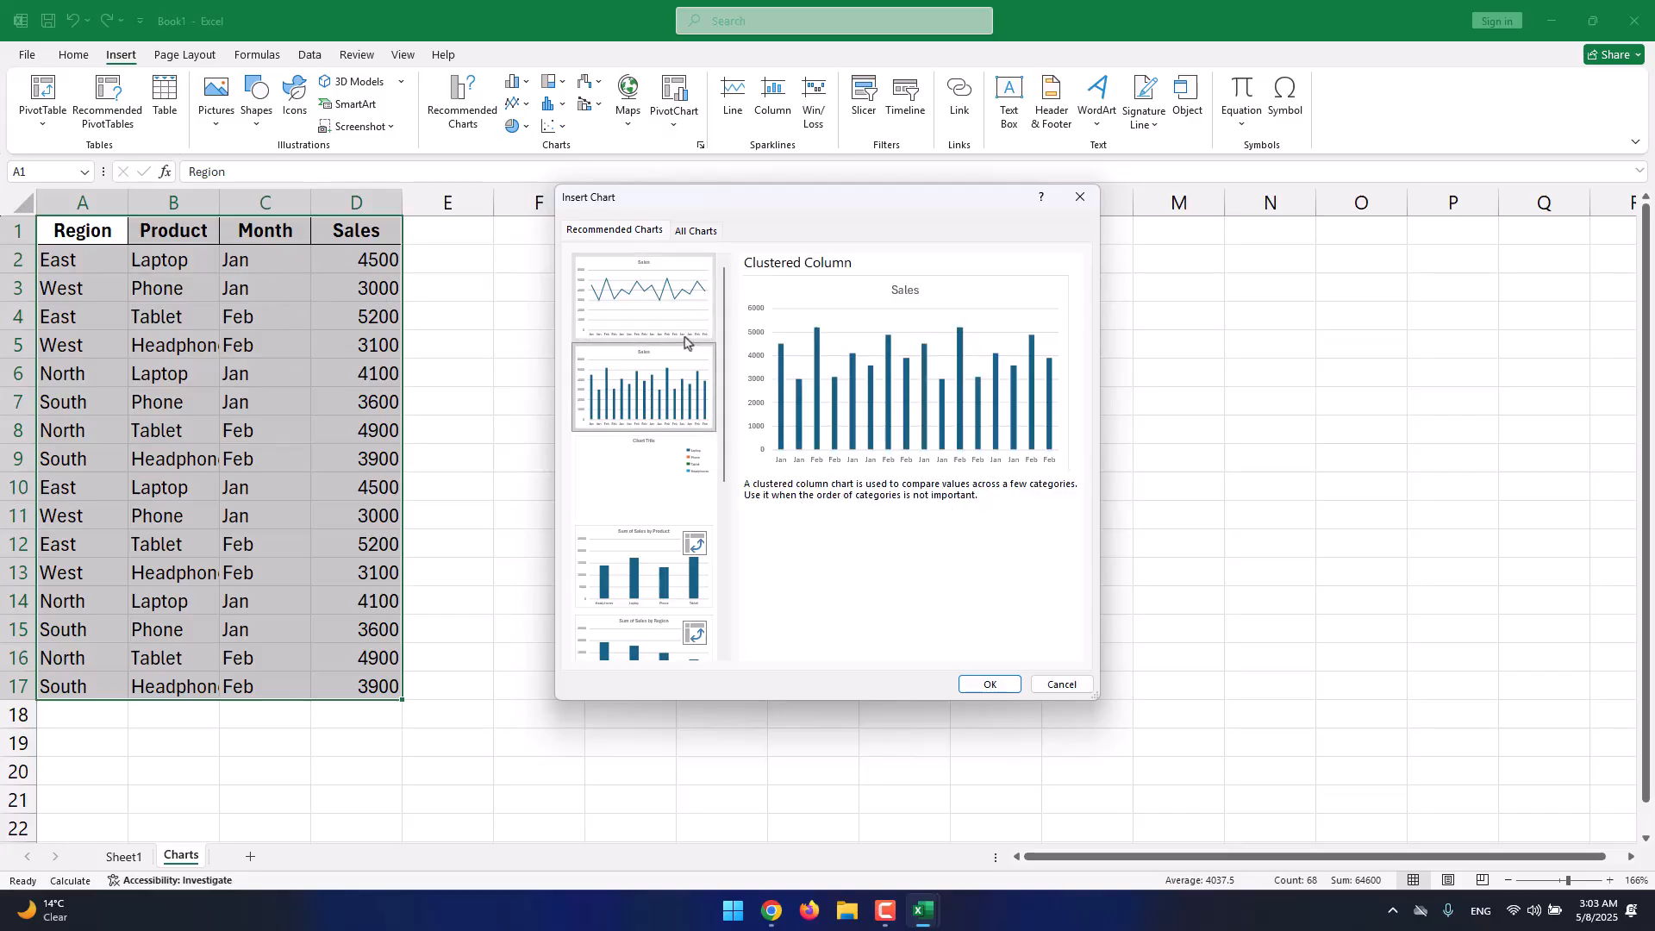
{"action": "left_click", "coordinate": [966, 682]}
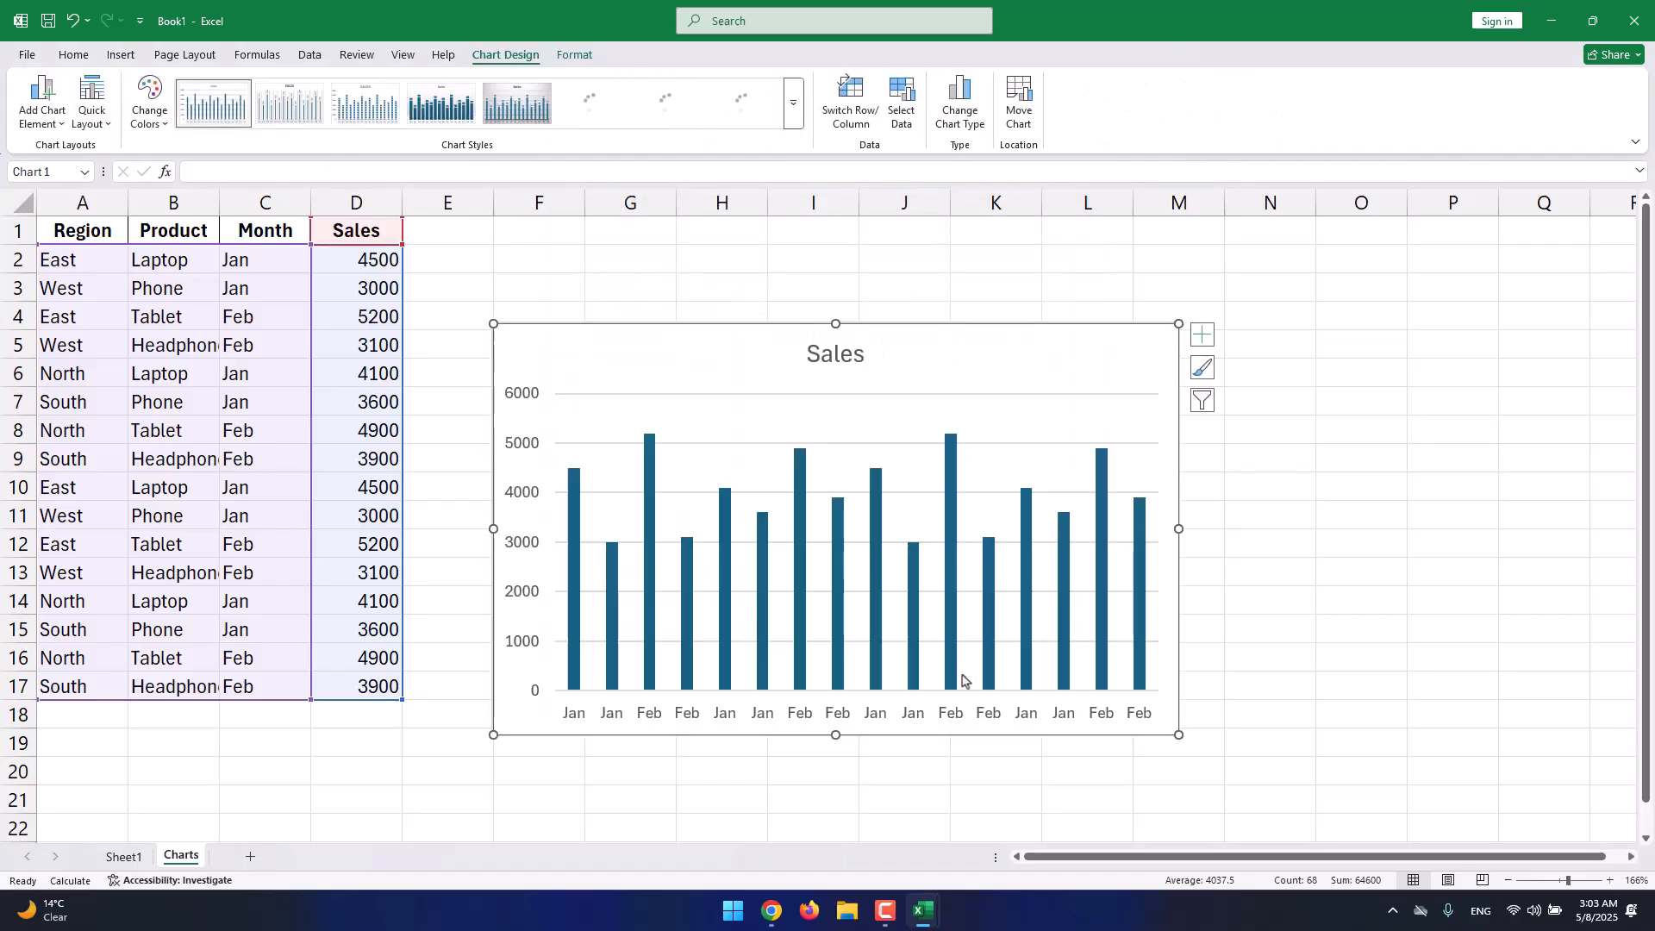
Delete the Sales column chart from the Charts sheet, leaving only the table.
{"action": "left_click_drag", "start_coordinate": [960, 333], "coordinate": [1005, 326]}
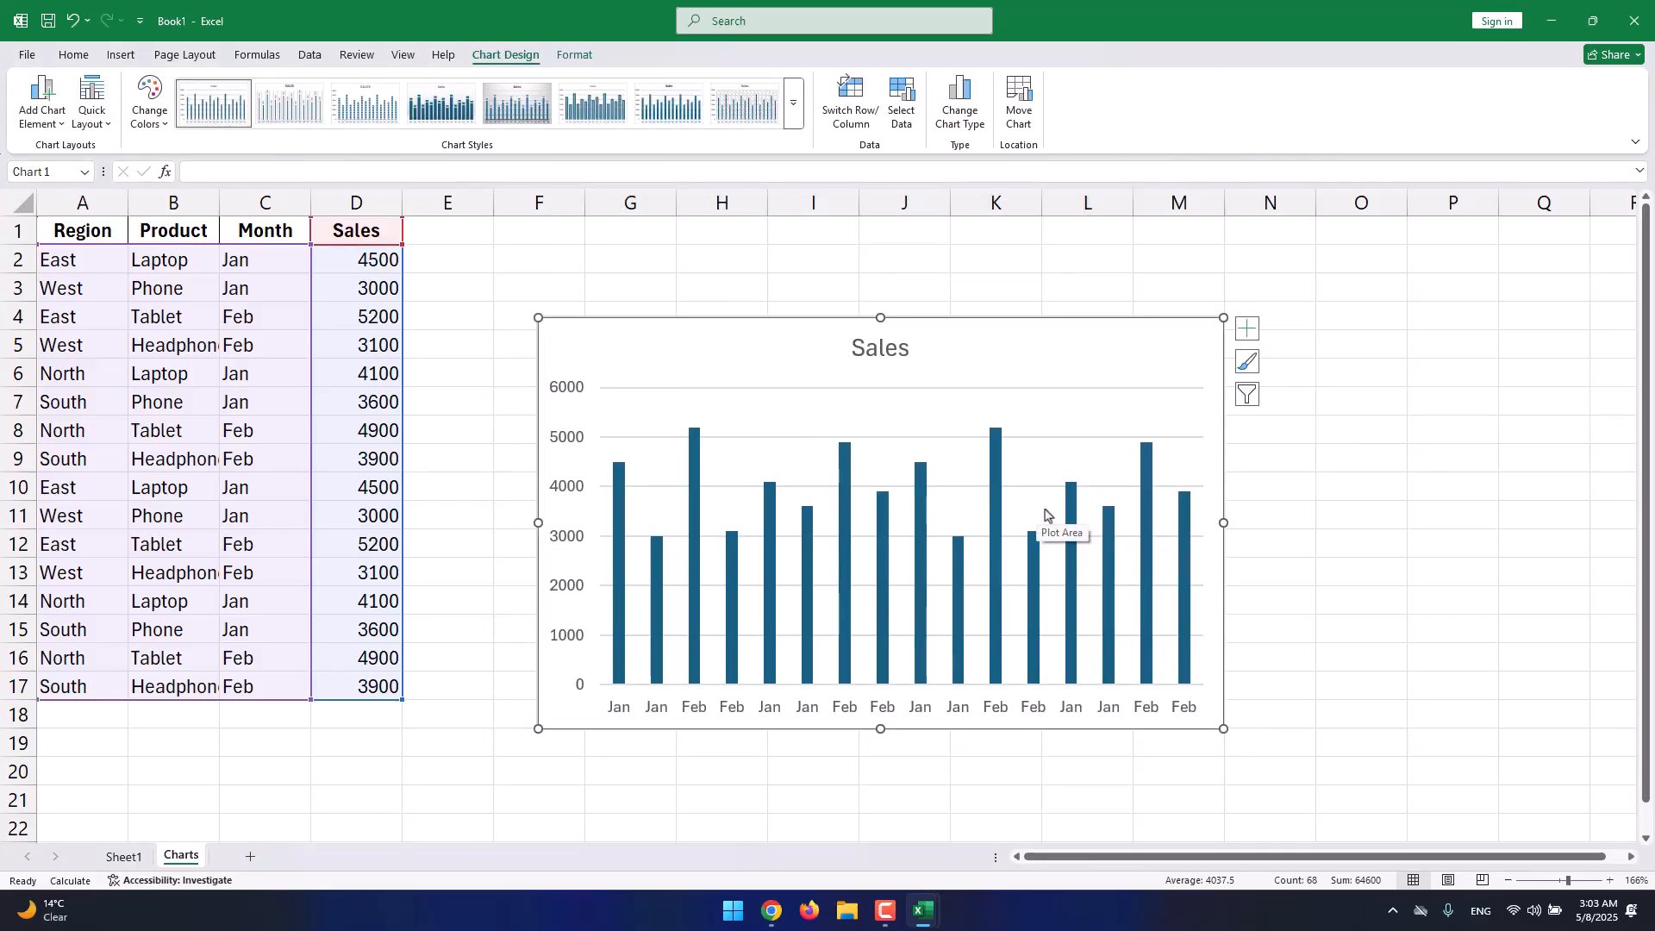
{"action": "key", "text": "Delete"}
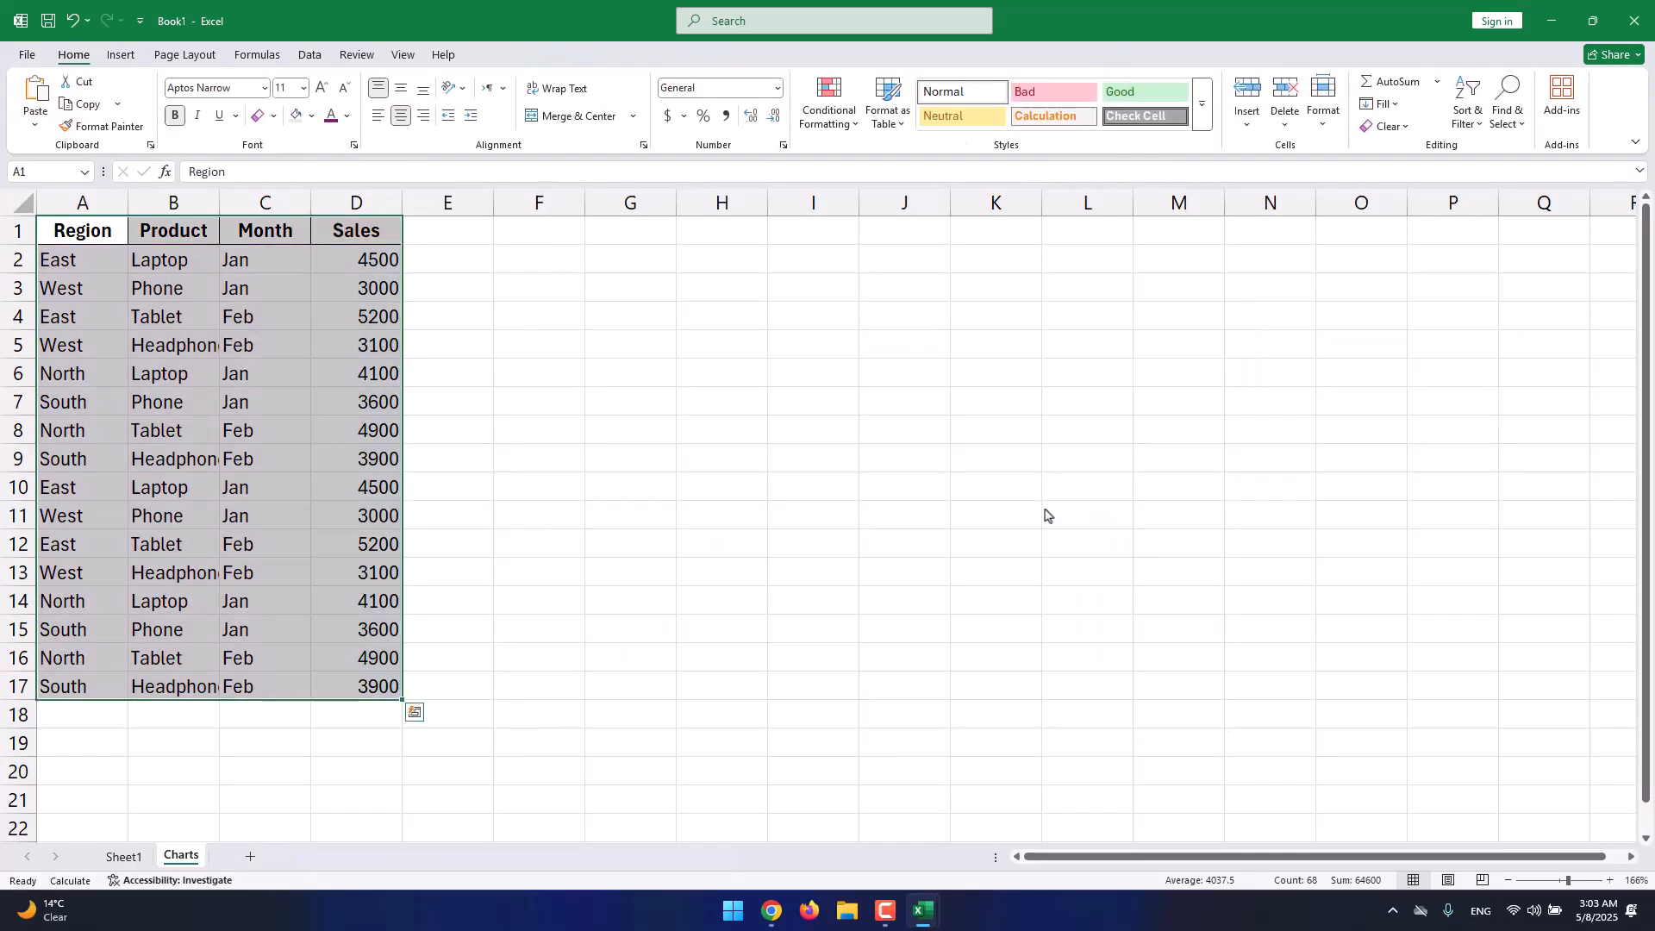
{"action": "left_click", "coordinate": [120, 55]}
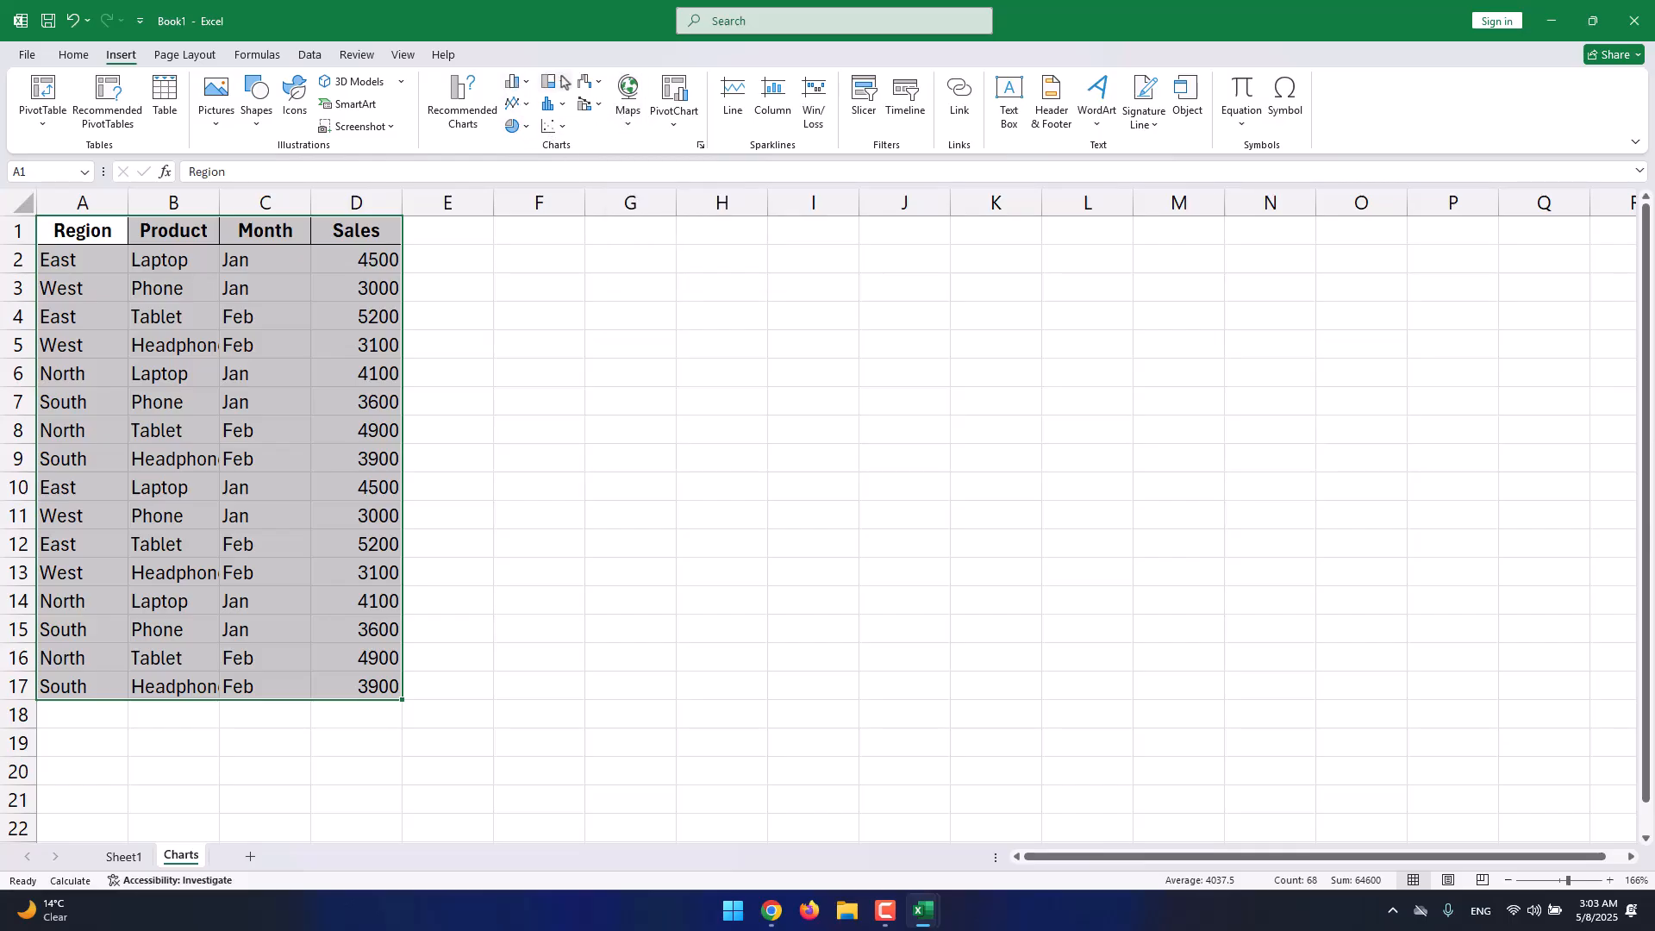
Browse the chart type lists, insert a Treemap of the sales data and place it beside the table.
{"action": "left_click", "coordinate": [517, 129]}
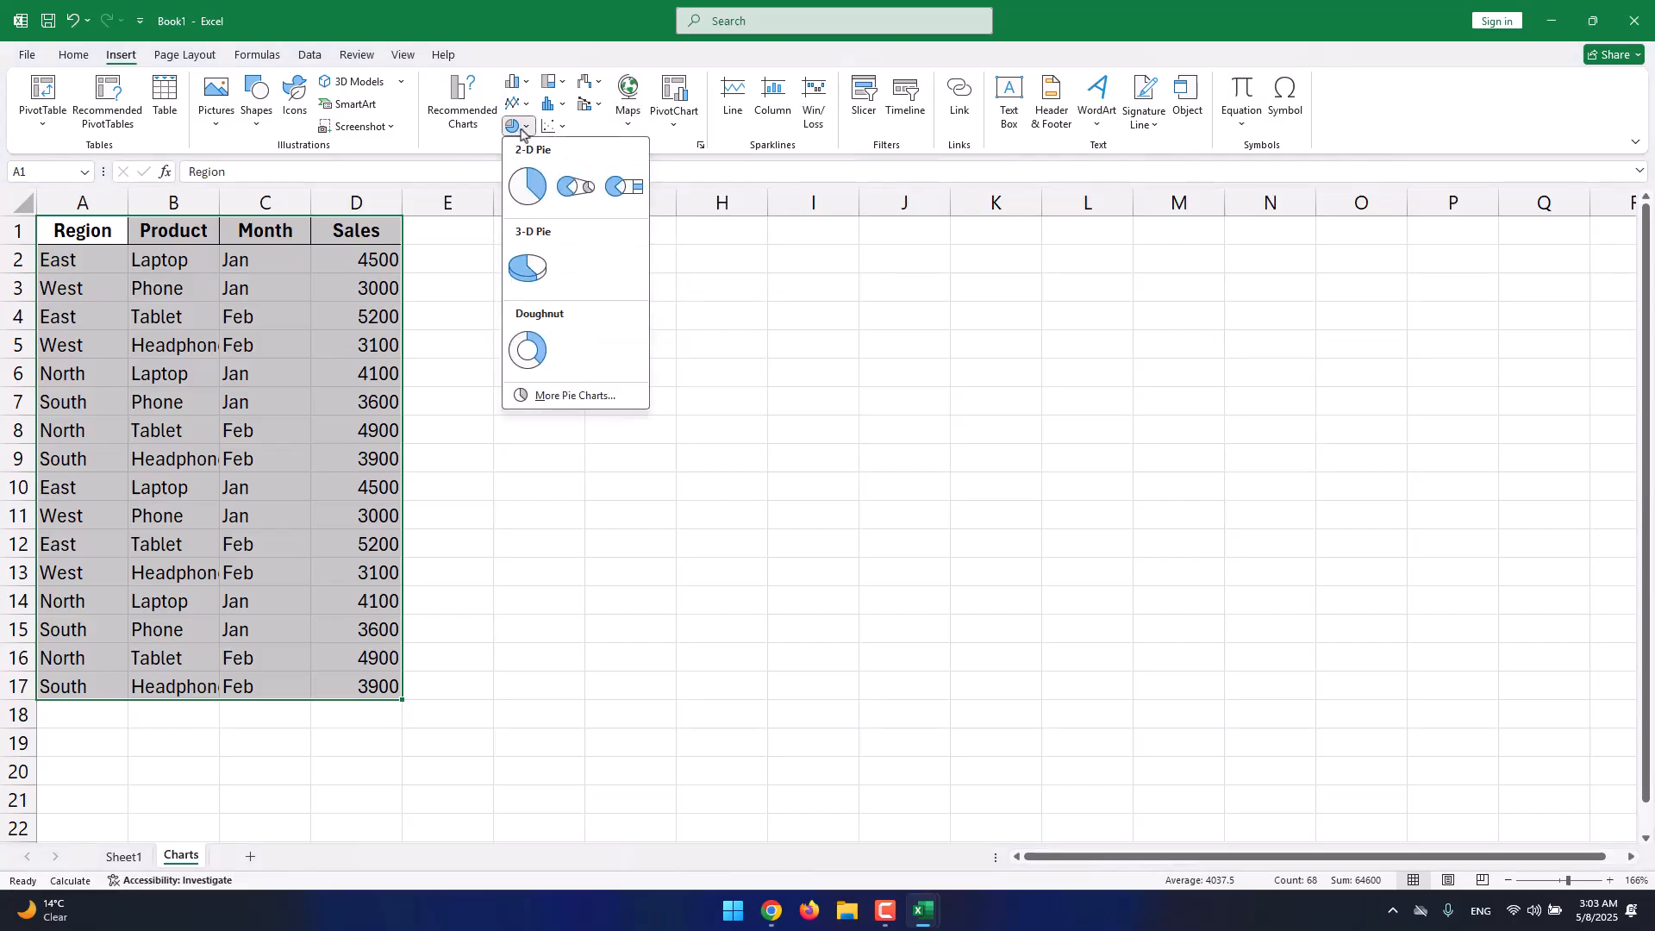
{"action": "left_click", "coordinate": [520, 104]}
{"action": "left_click", "coordinate": [524, 82]}
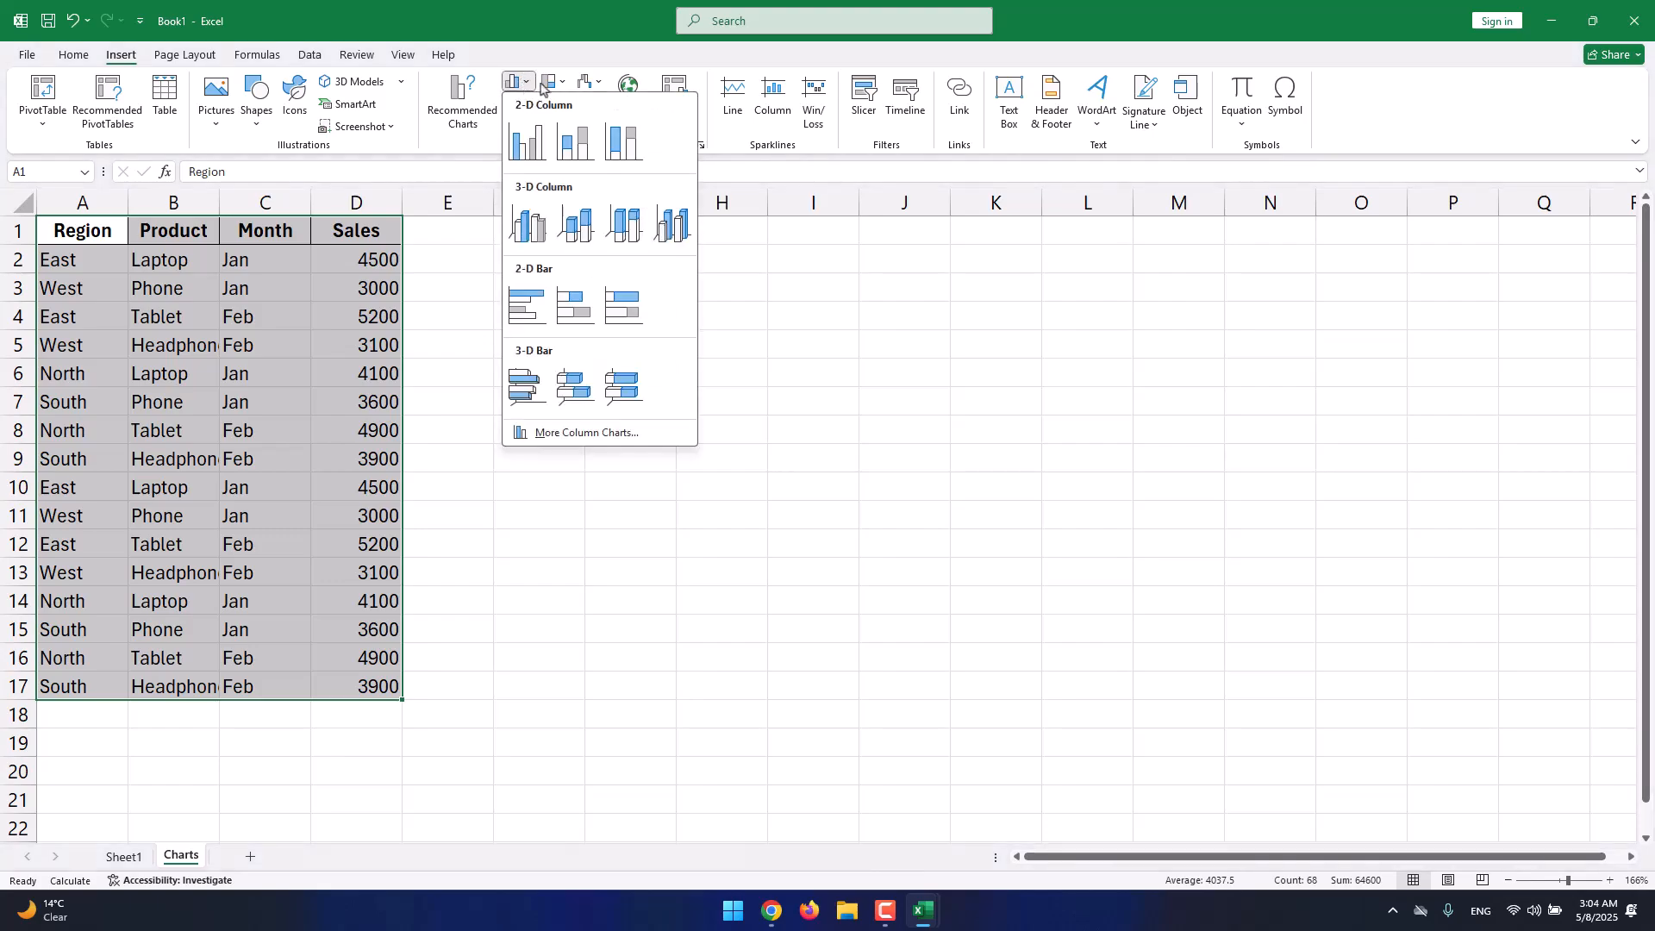
{"action": "left_click", "coordinate": [555, 82]}
{"action": "left_click", "coordinate": [555, 82]}
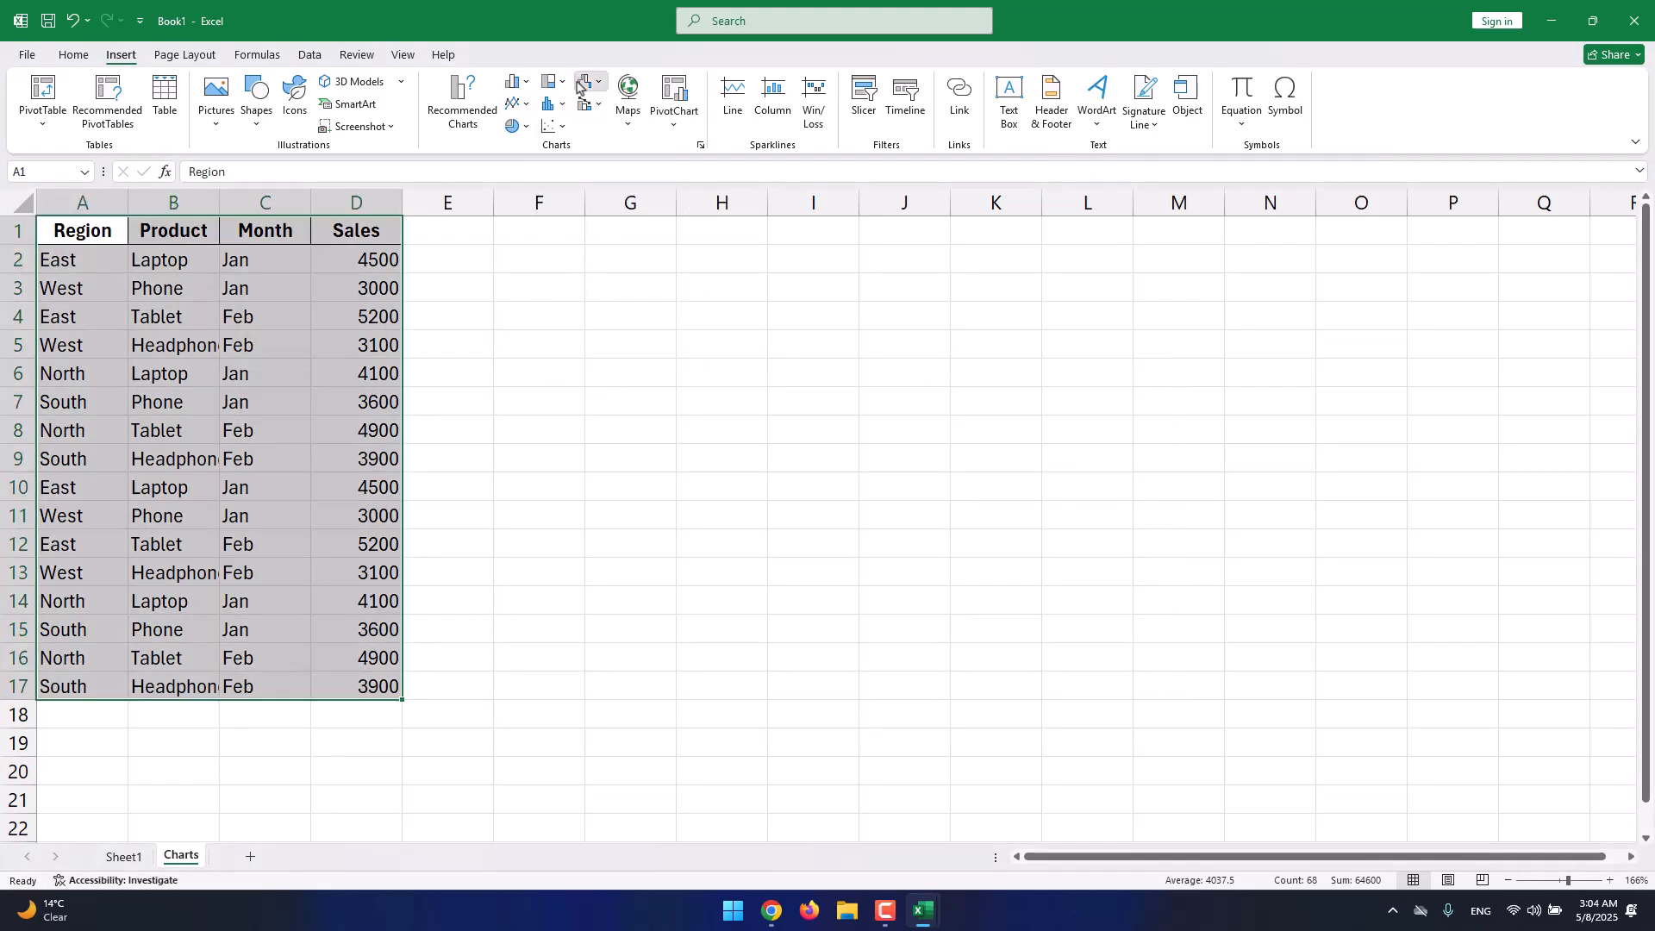
{"action": "left_click", "coordinate": [552, 104]}
{"action": "left_click", "coordinate": [555, 82]}
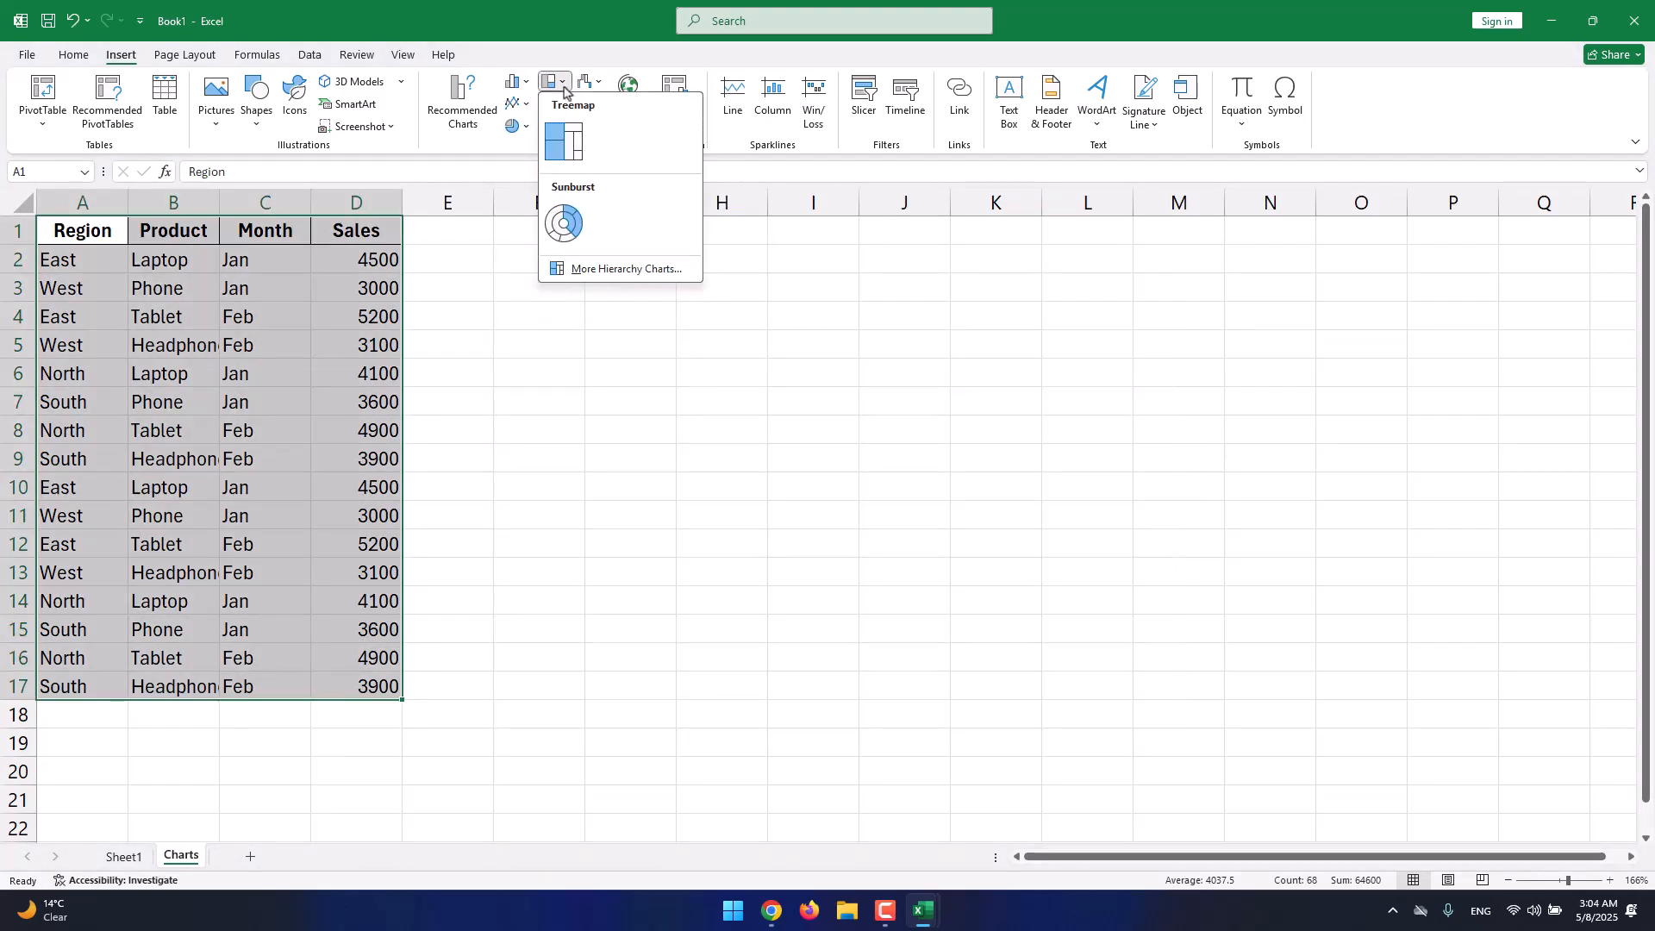
{"action": "left_click", "coordinate": [565, 151]}
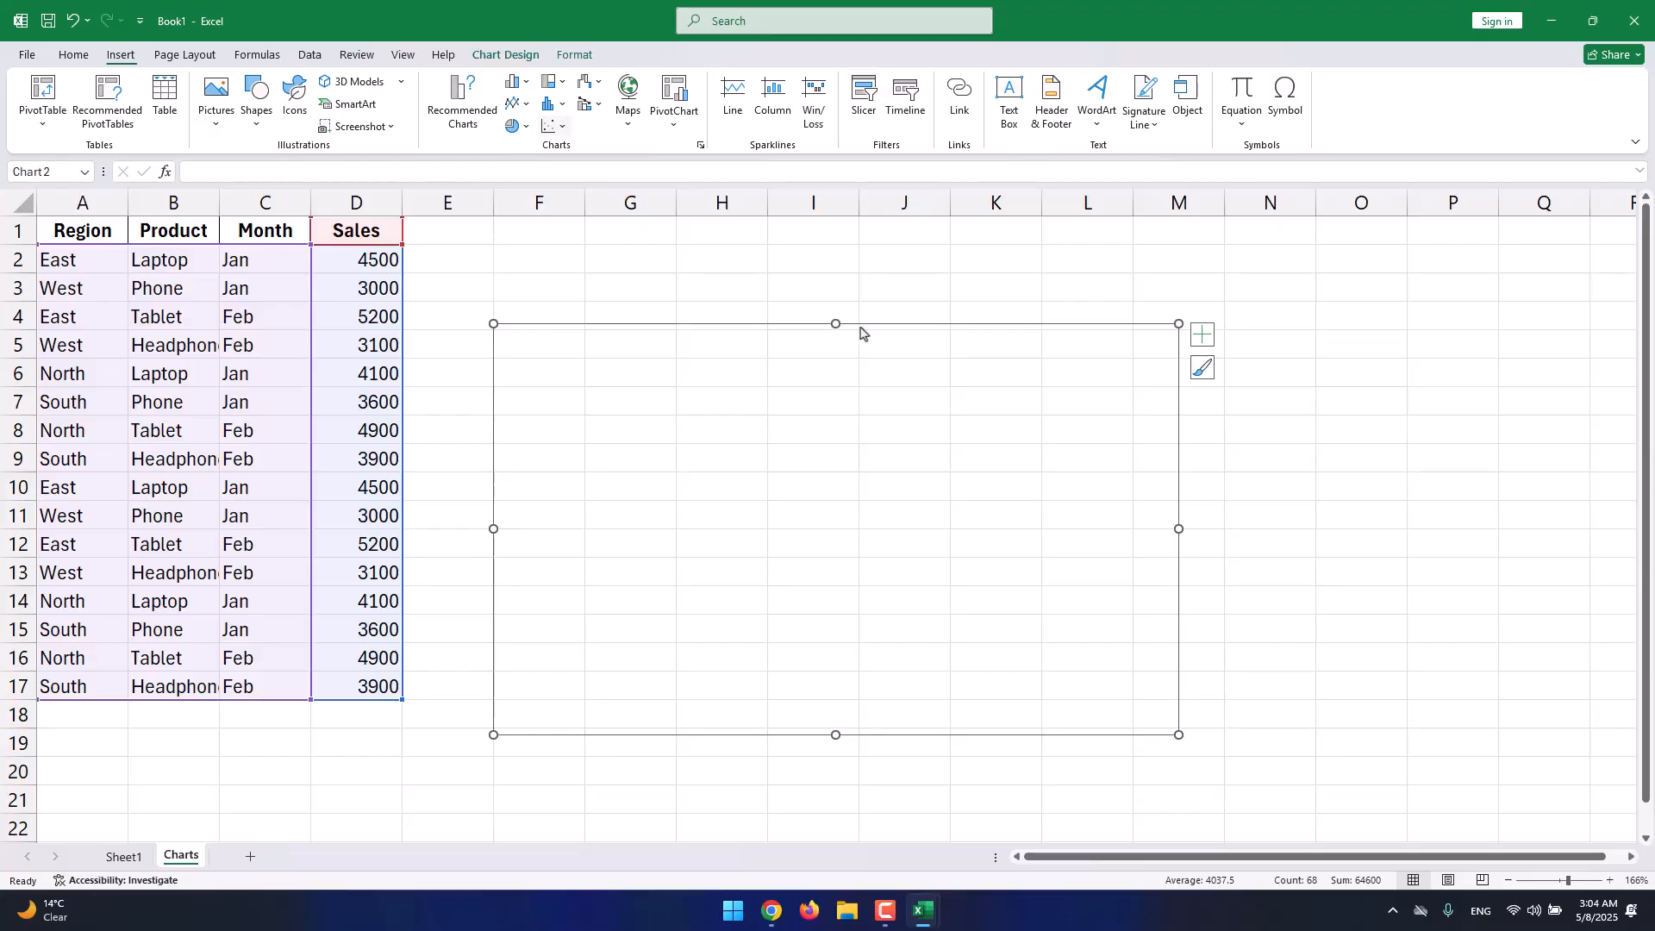
{"action": "left_click_drag", "start_coordinate": [860, 328], "coordinate": [891, 321]}
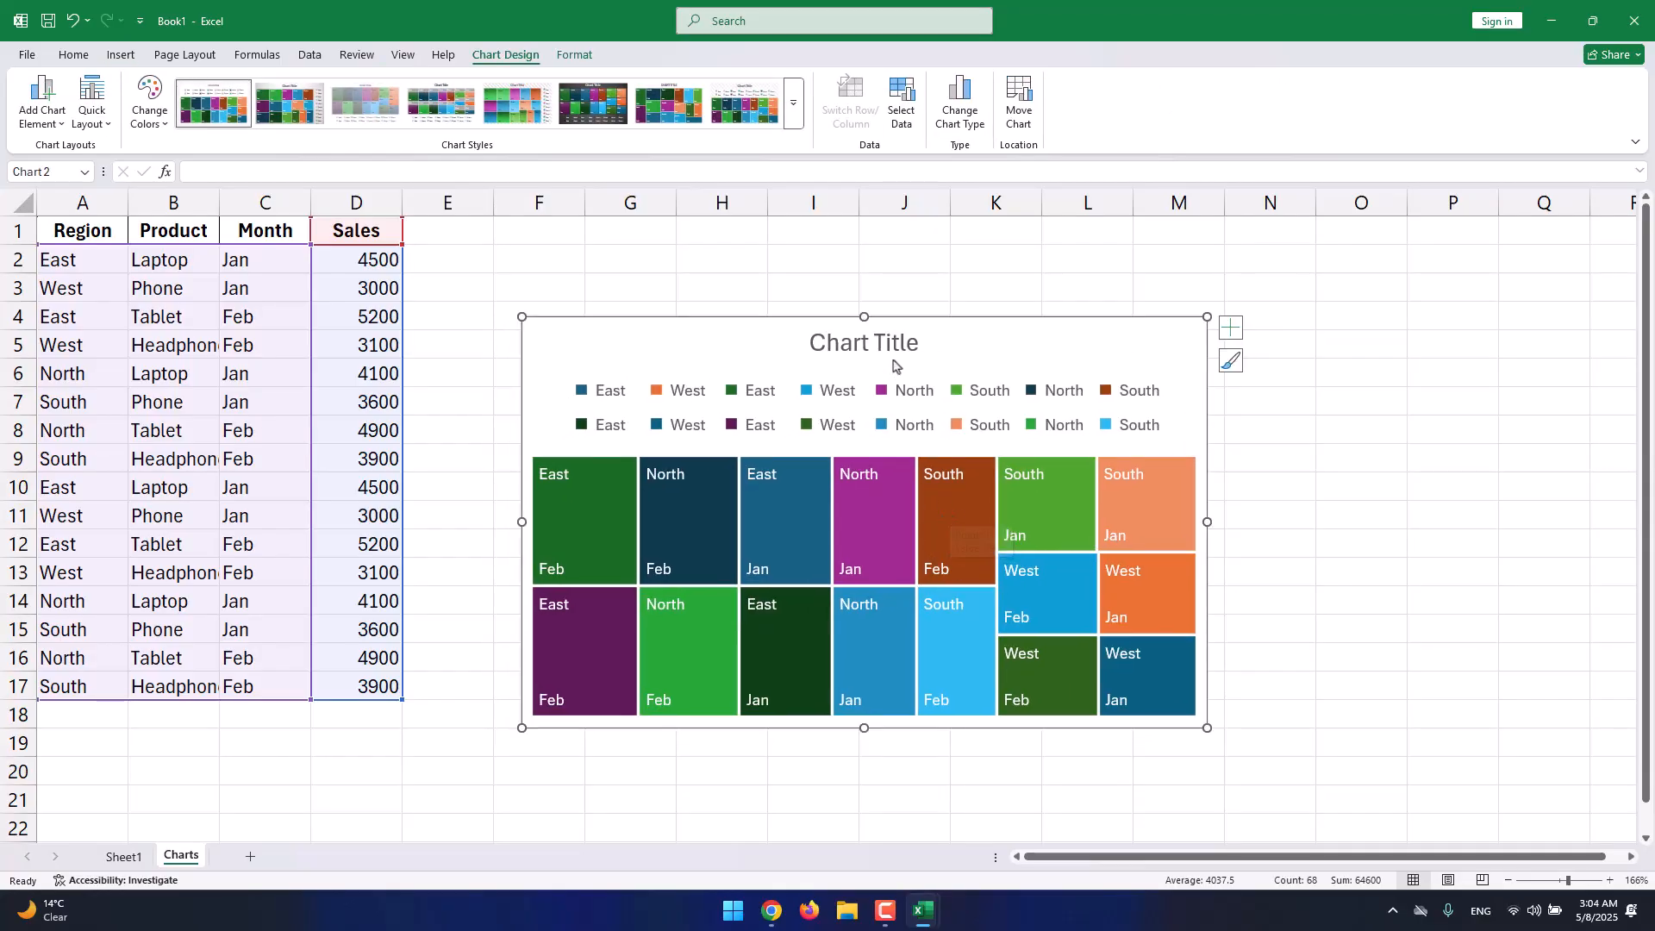
{"action": "left_click_drag", "start_coordinate": [905, 316], "coordinate": [887, 243]}
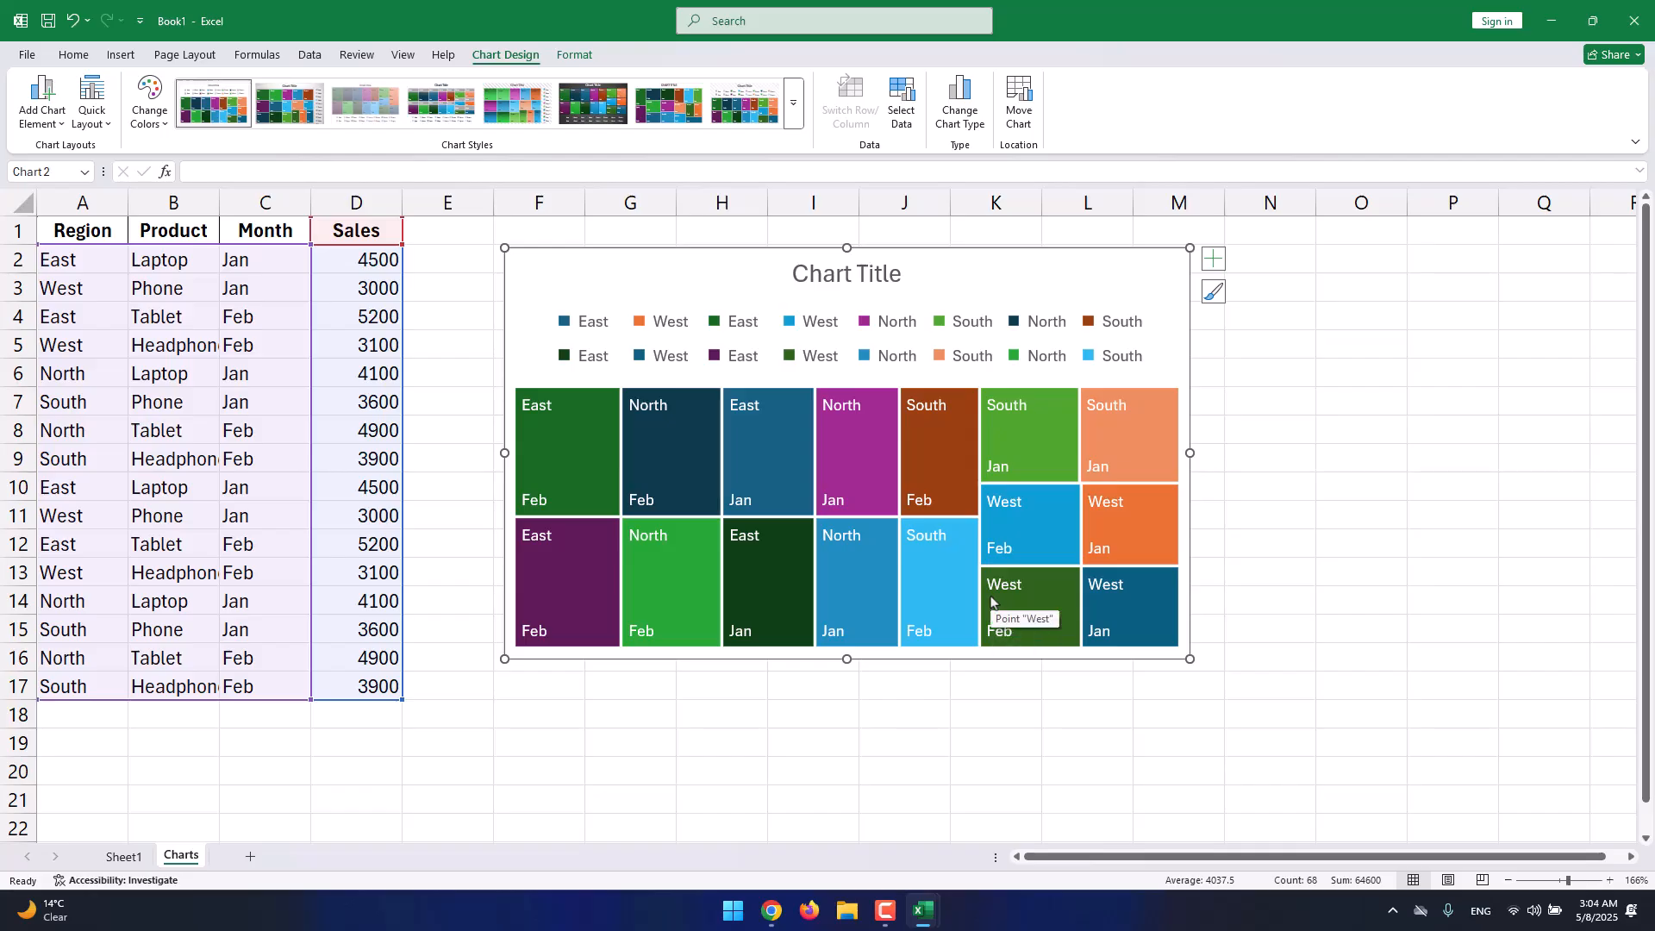
Replace the treemap's Chart Title placeholder with 'The Sales Report'.
{"action": "double_click", "coordinate": [858, 274]}
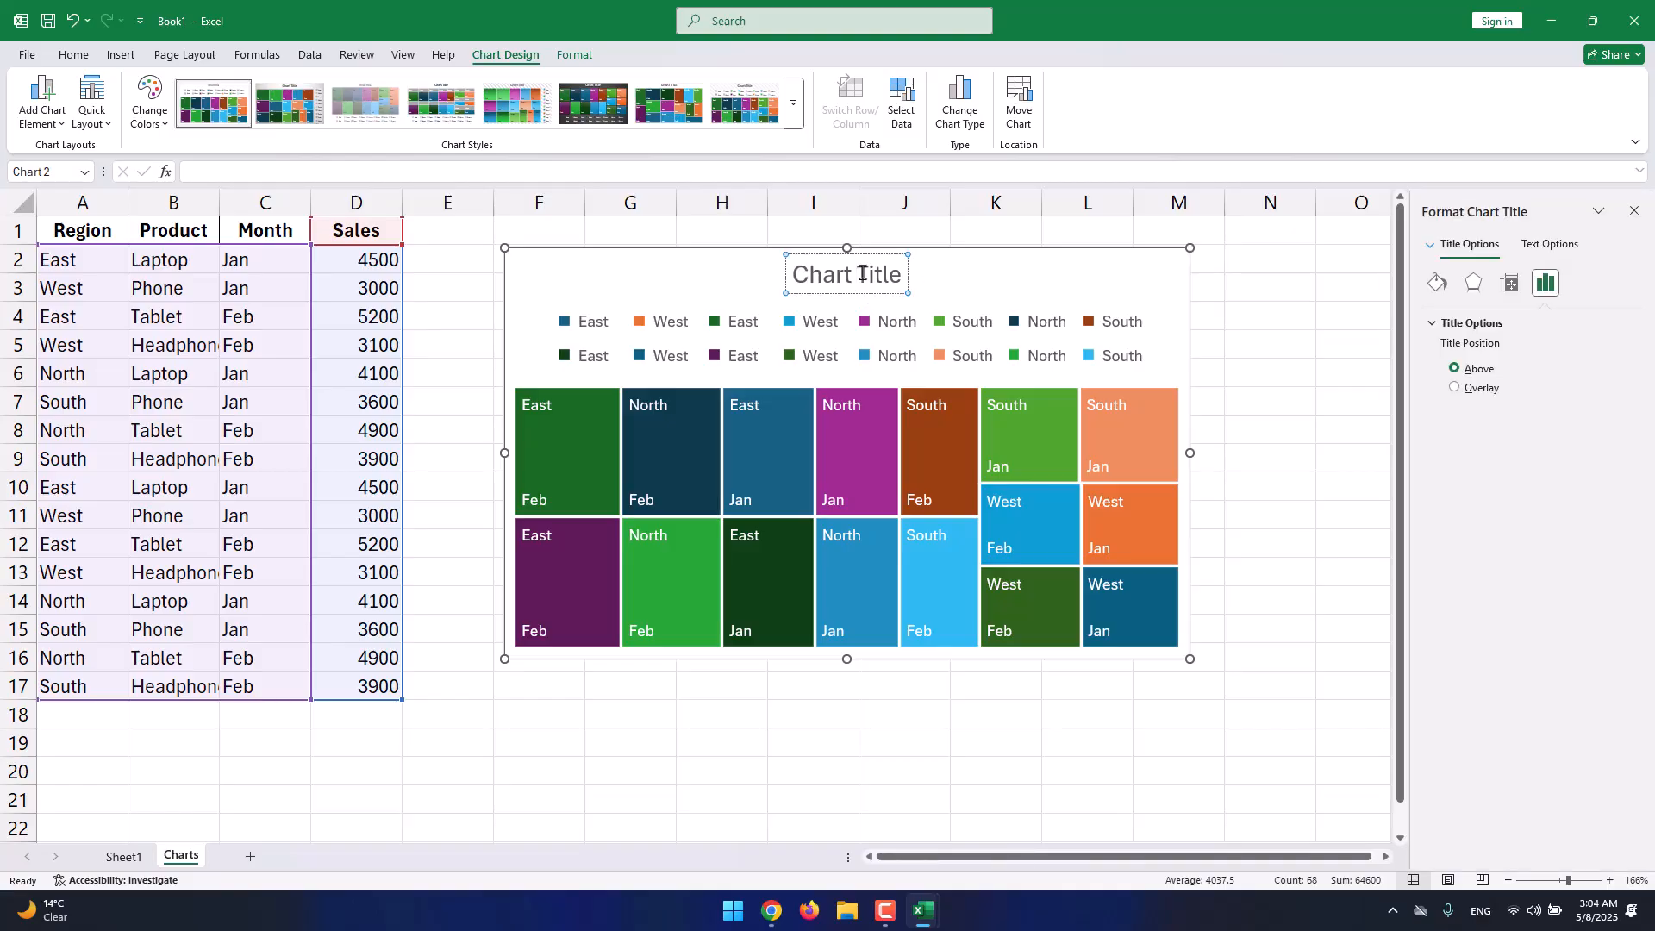
{"action": "triple_click", "coordinate": [867, 270]}
{"action": "left_click", "coordinate": [867, 271]}
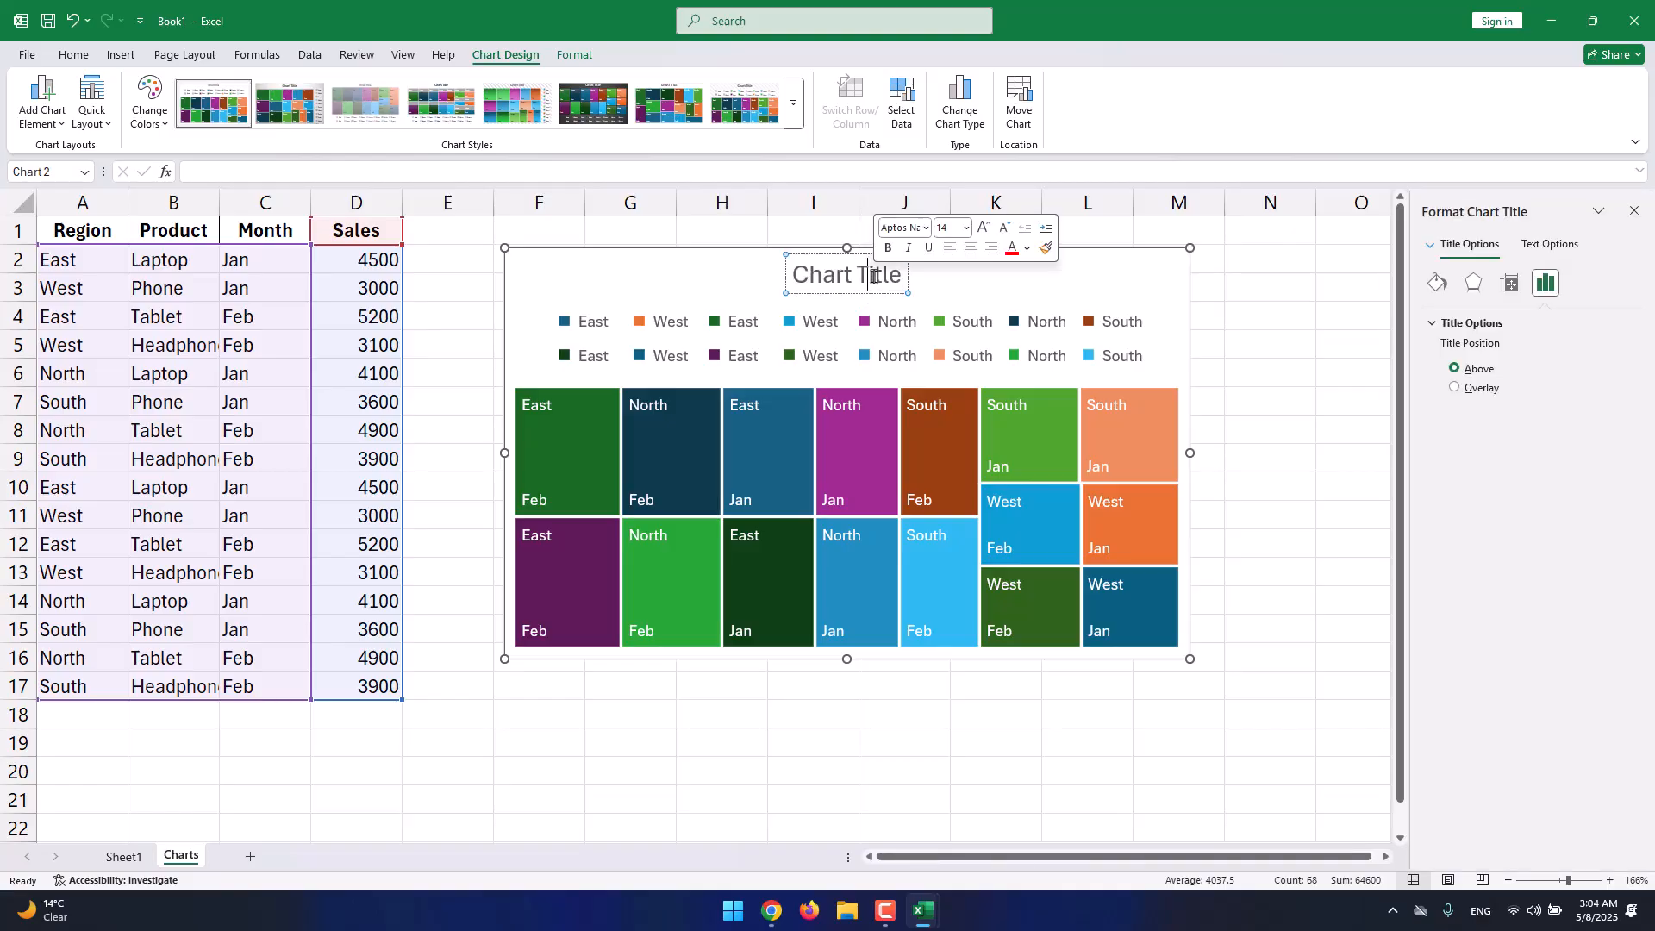
{"action": "triple_click", "coordinate": [873, 275]}
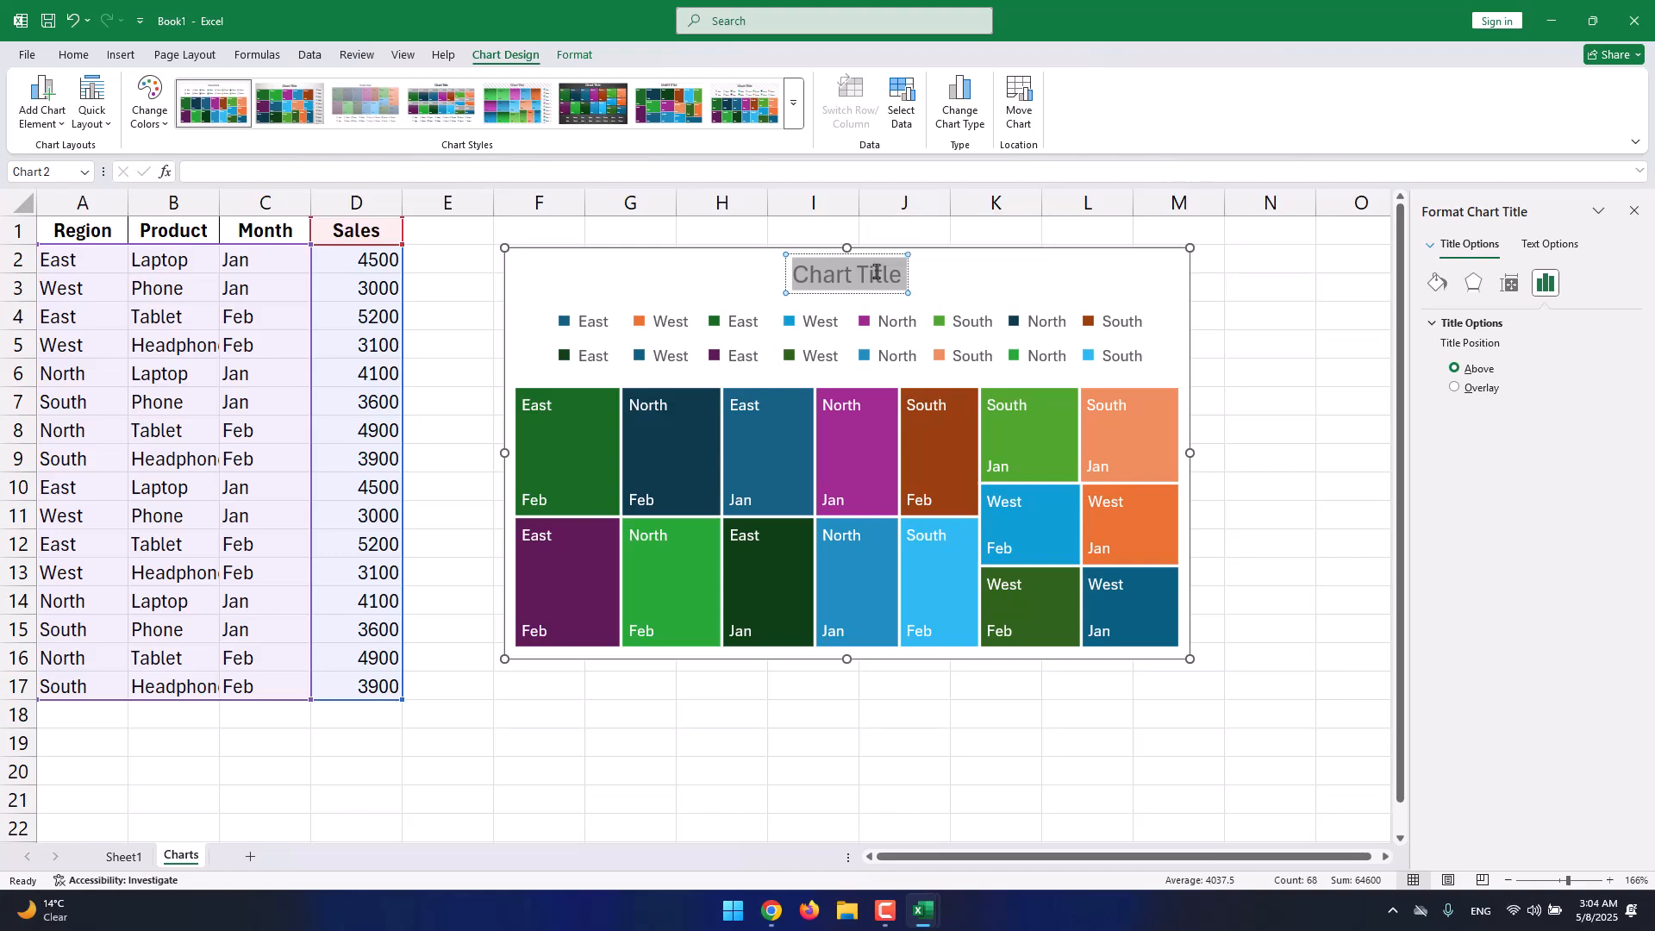
{"action": "type", "text": "The Sales"}
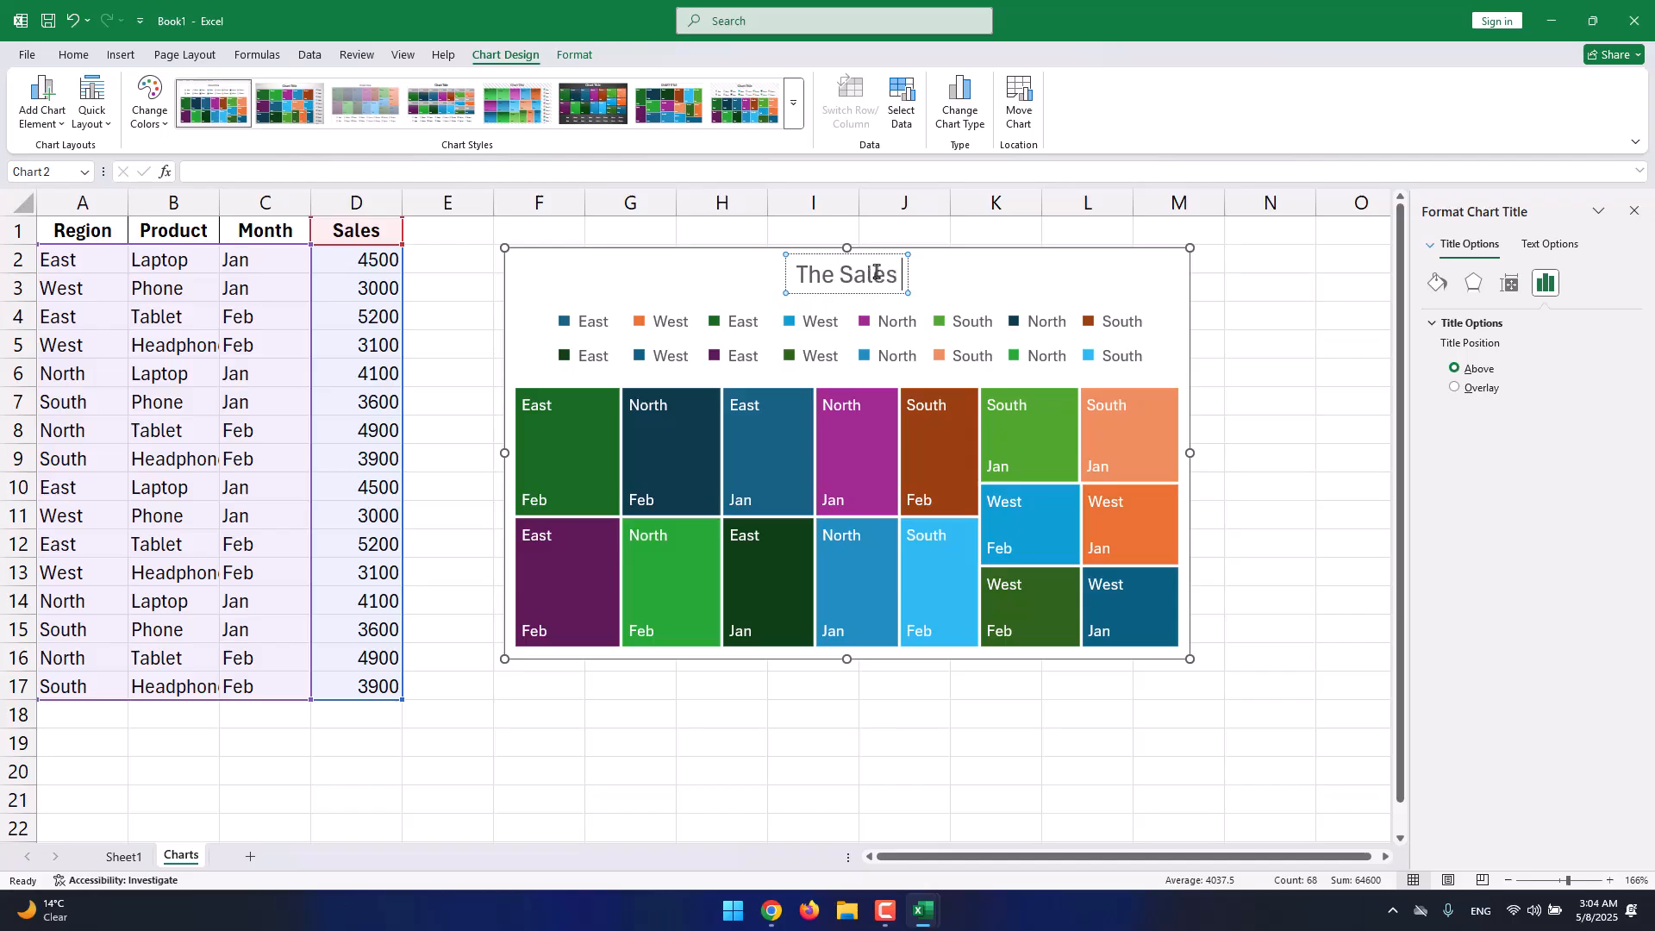
{"action": "type", "text": " Report"}
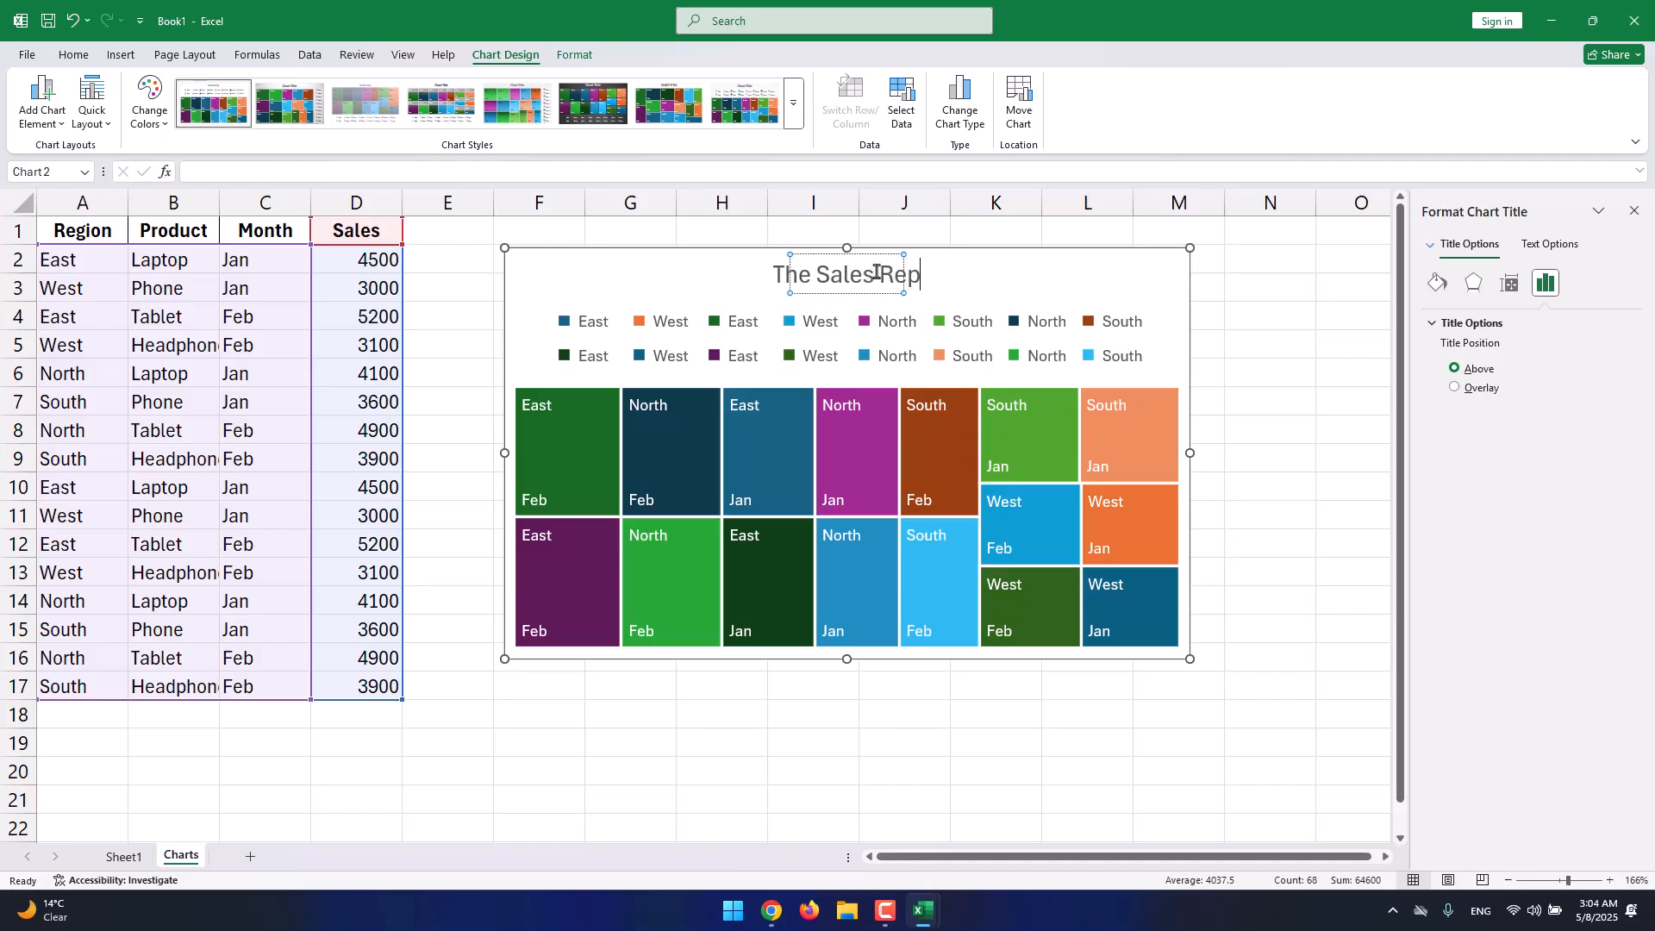
{"action": "left_click", "coordinate": [1161, 257]}
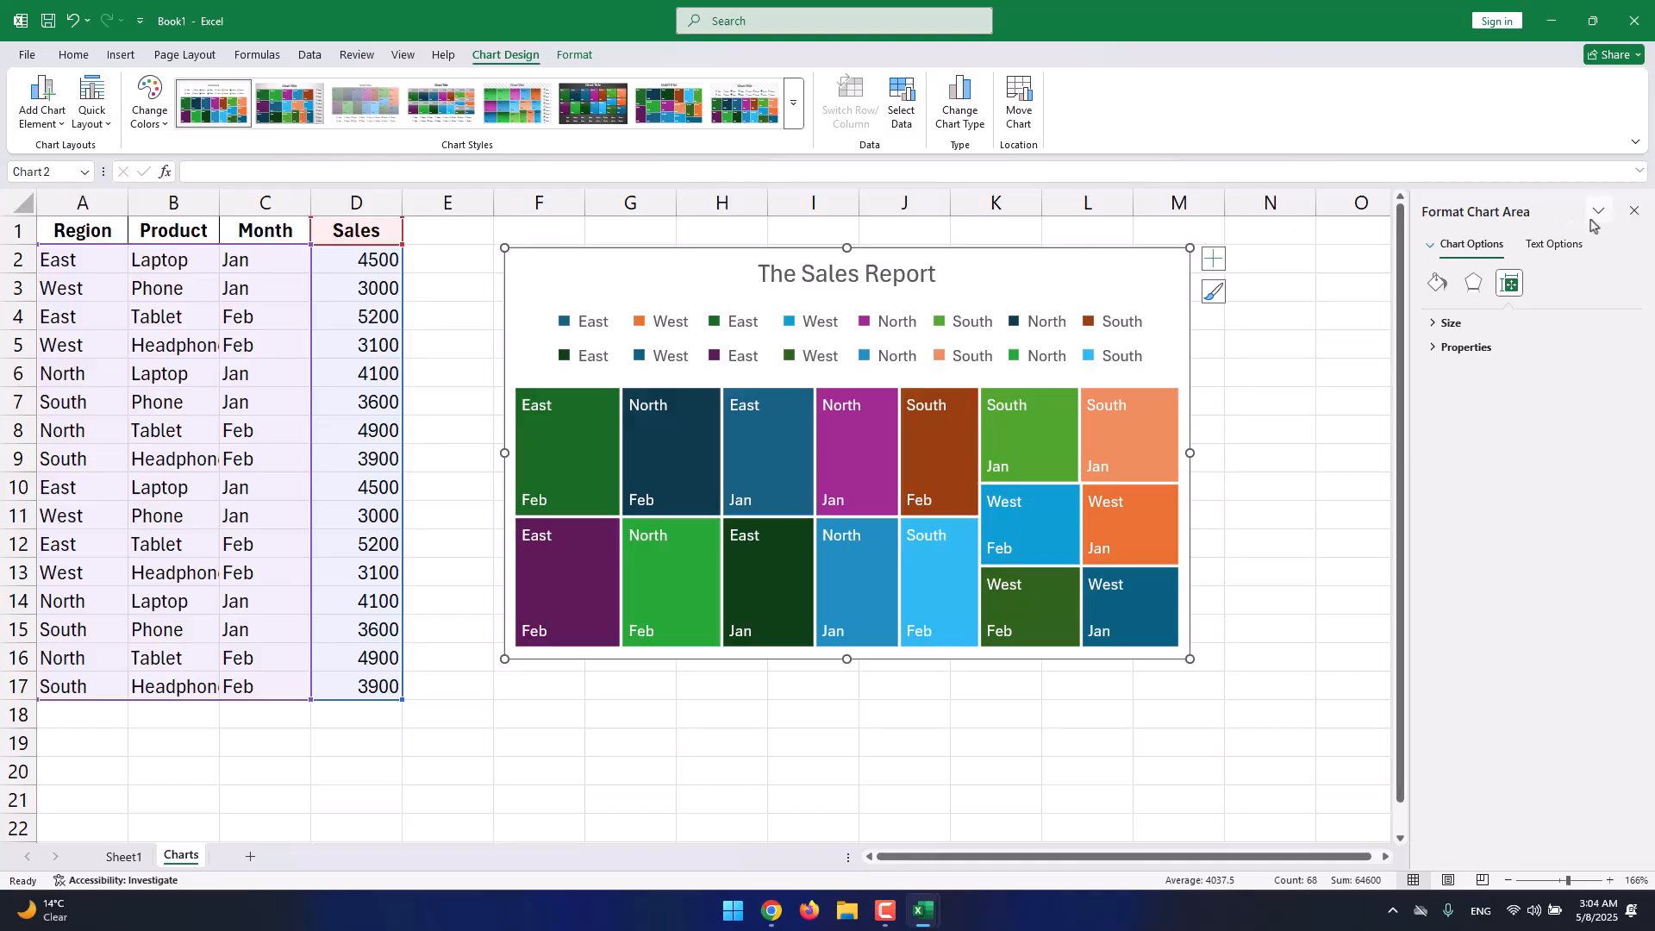
Close the Format Chart Area pane and browse chart styles and colours without applying any.
{"action": "left_click", "coordinate": [1633, 210]}
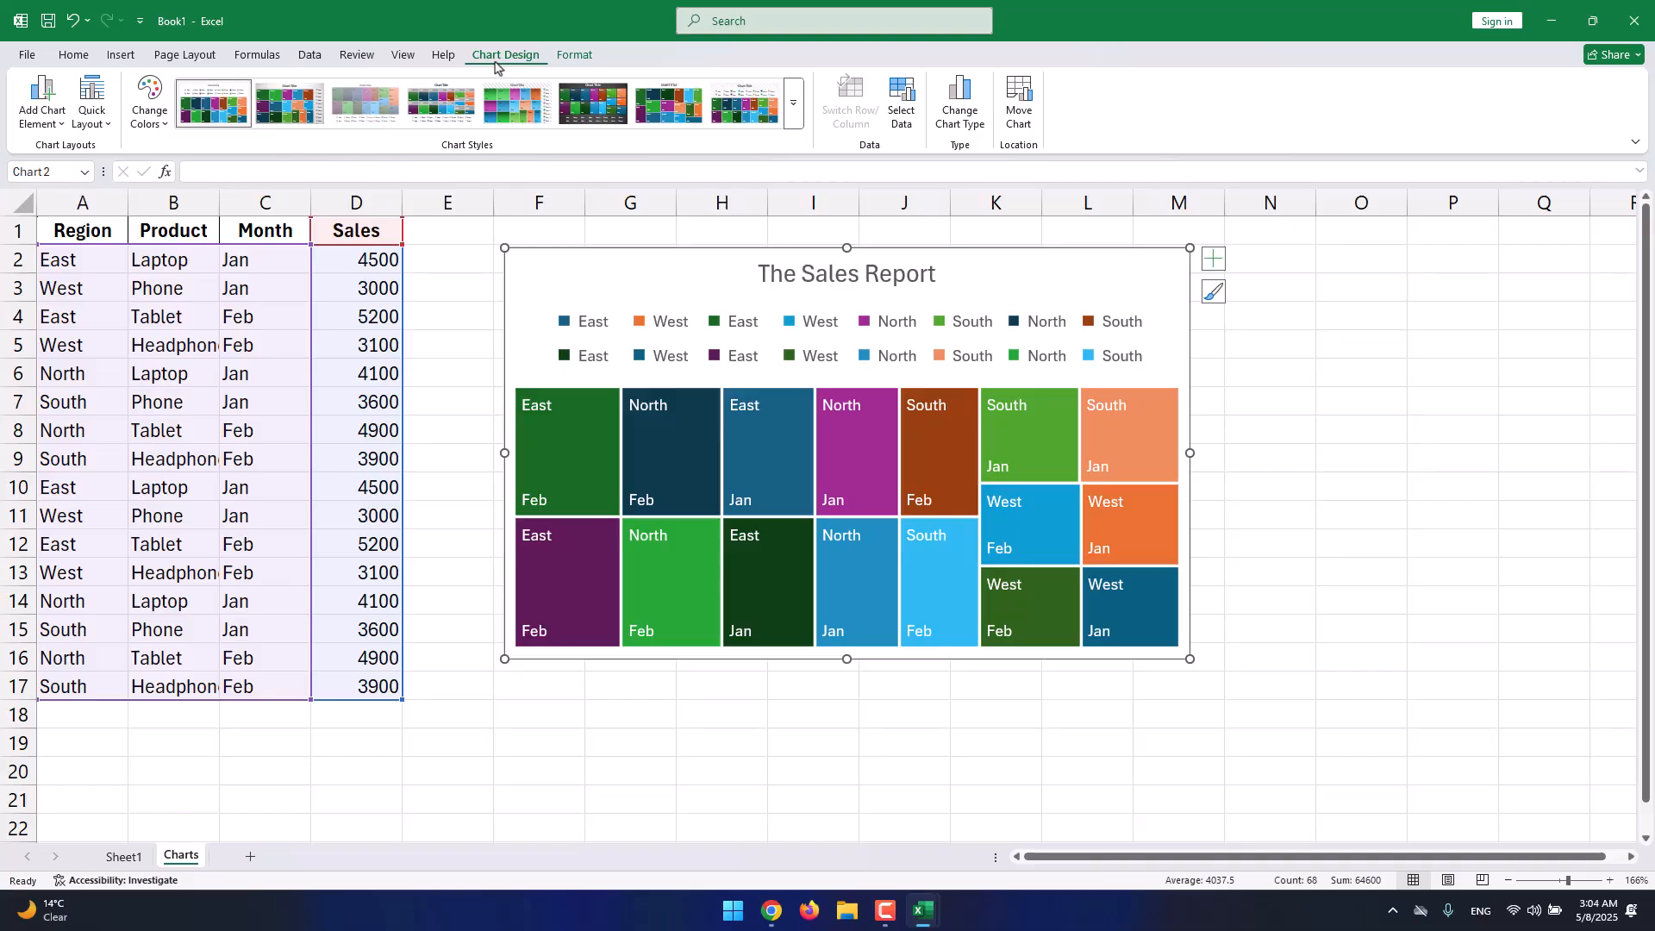
{"action": "left_click", "coordinate": [793, 123]}
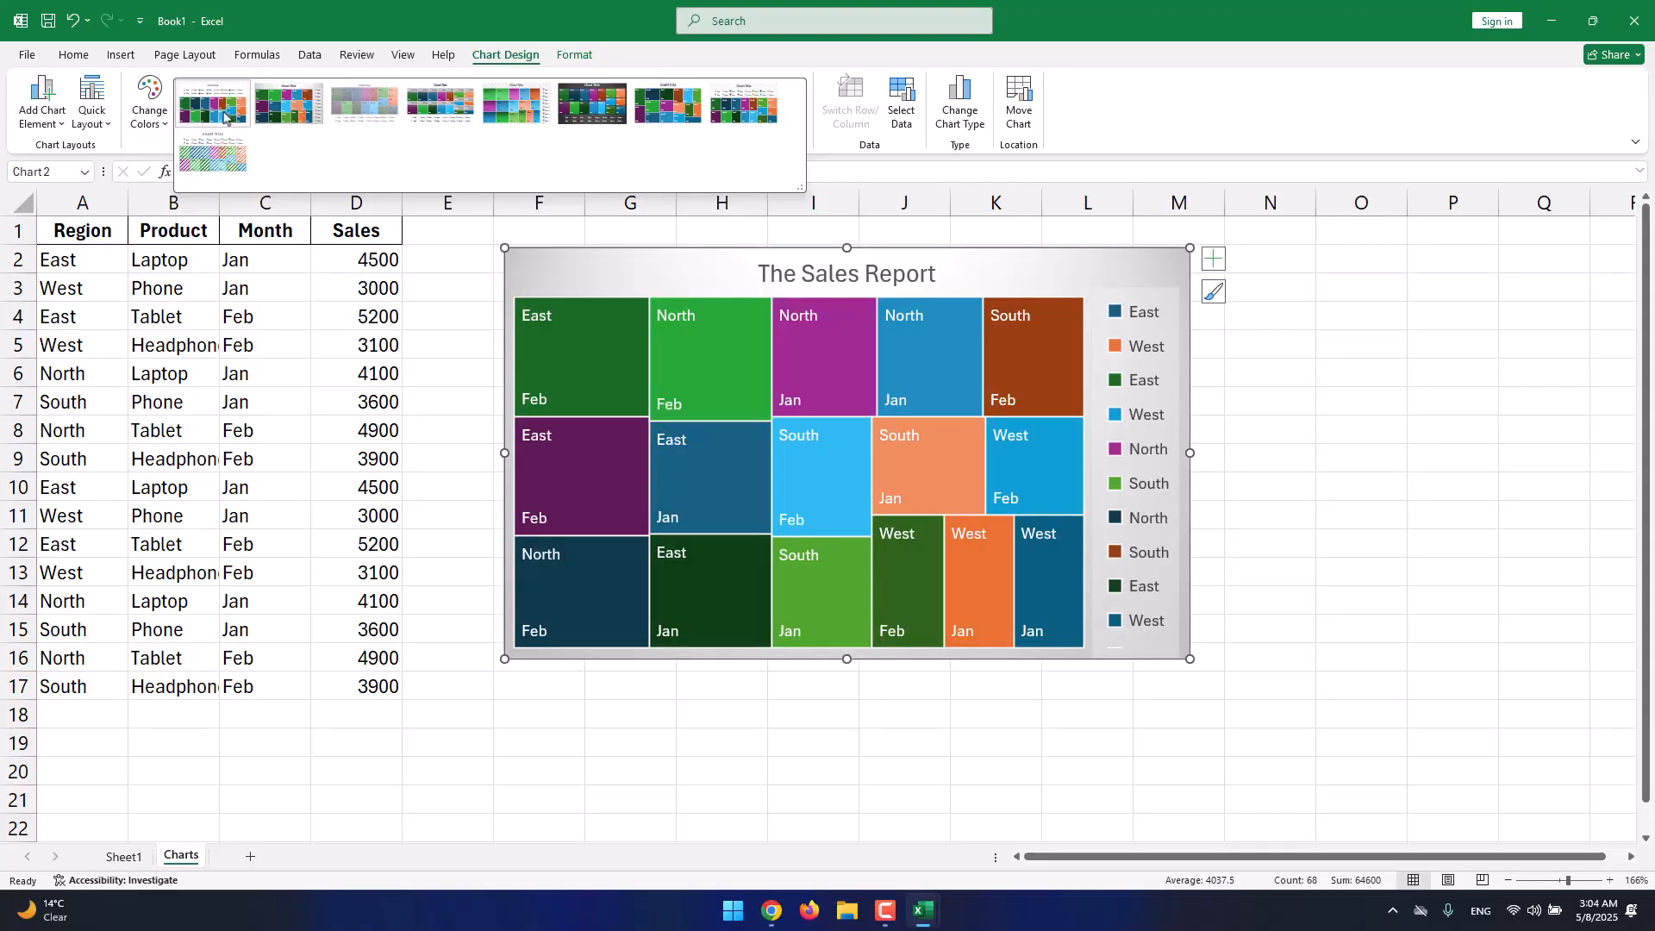
{"action": "left_click", "coordinate": [138, 122]}
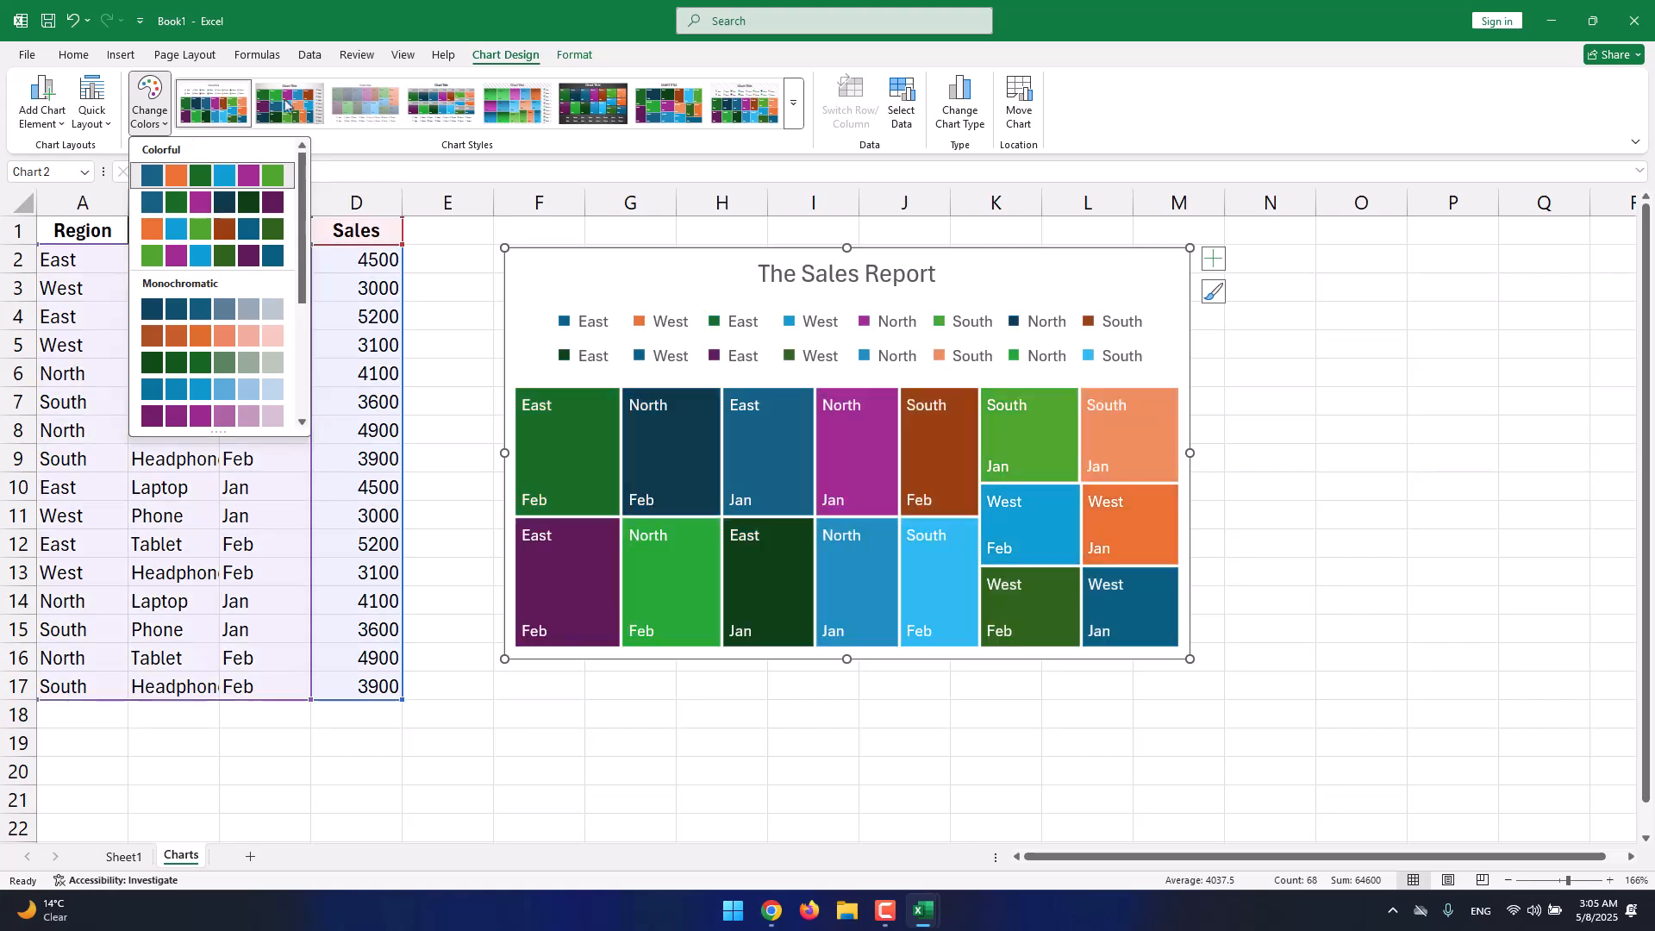
{"action": "left_click", "coordinate": [575, 54]}
Select the East/Jan and South/Feb tiles, then nudge the whole treemap slightly.
{"action": "left_click", "coordinate": [575, 54]}
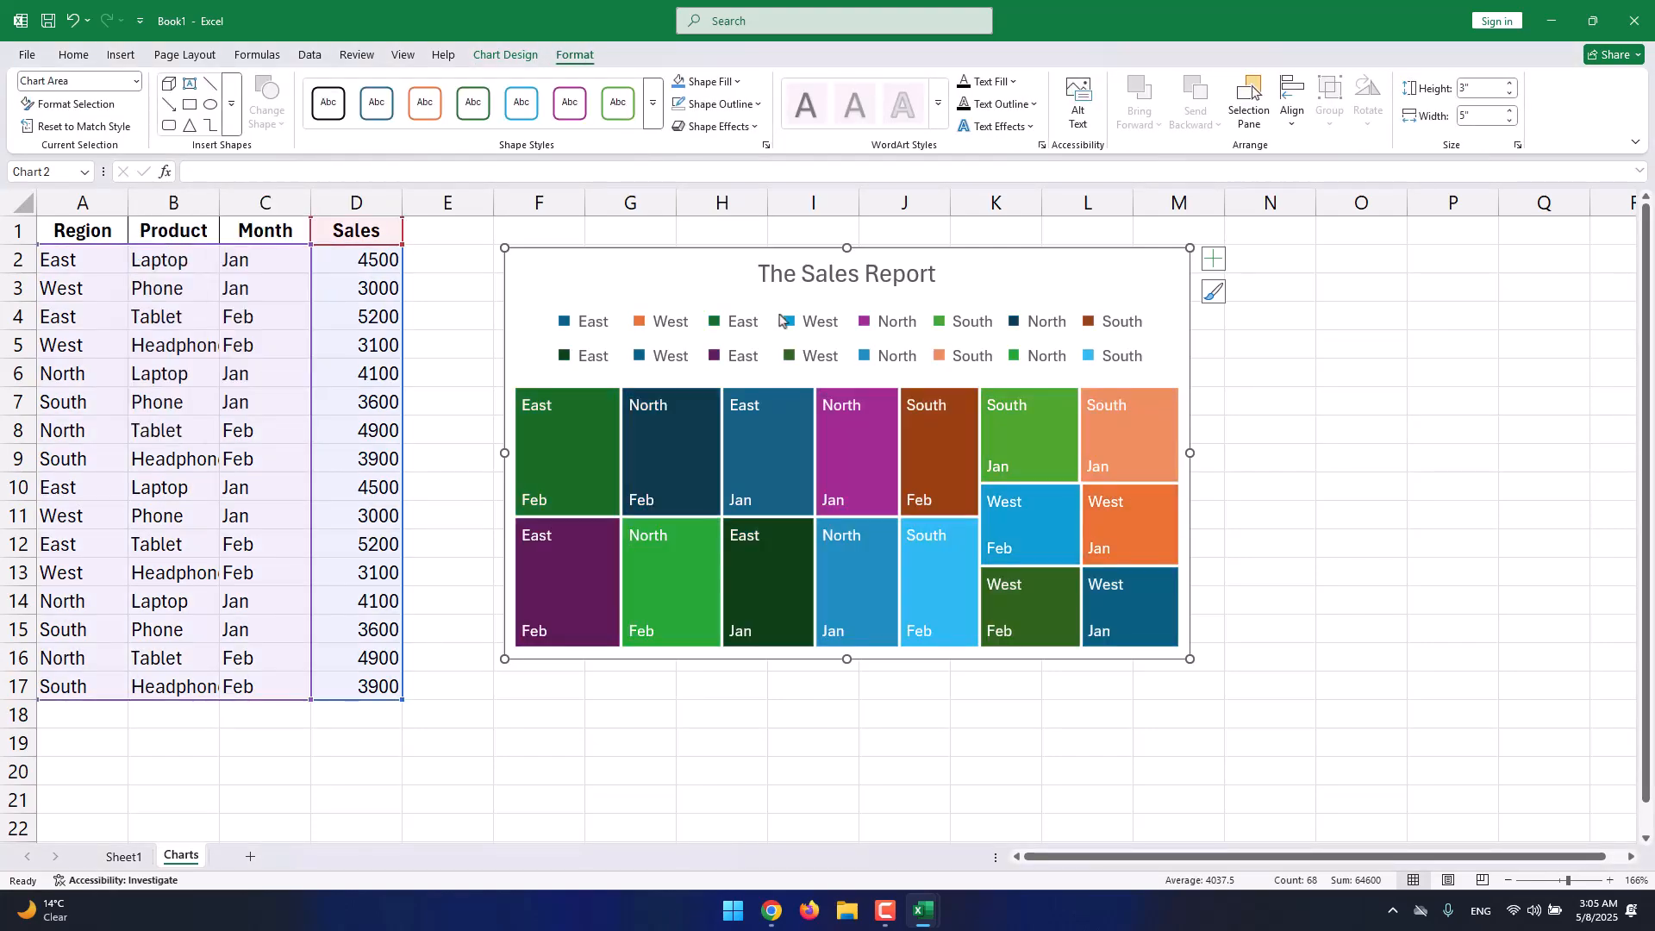
{"action": "left_click", "coordinate": [762, 427]}
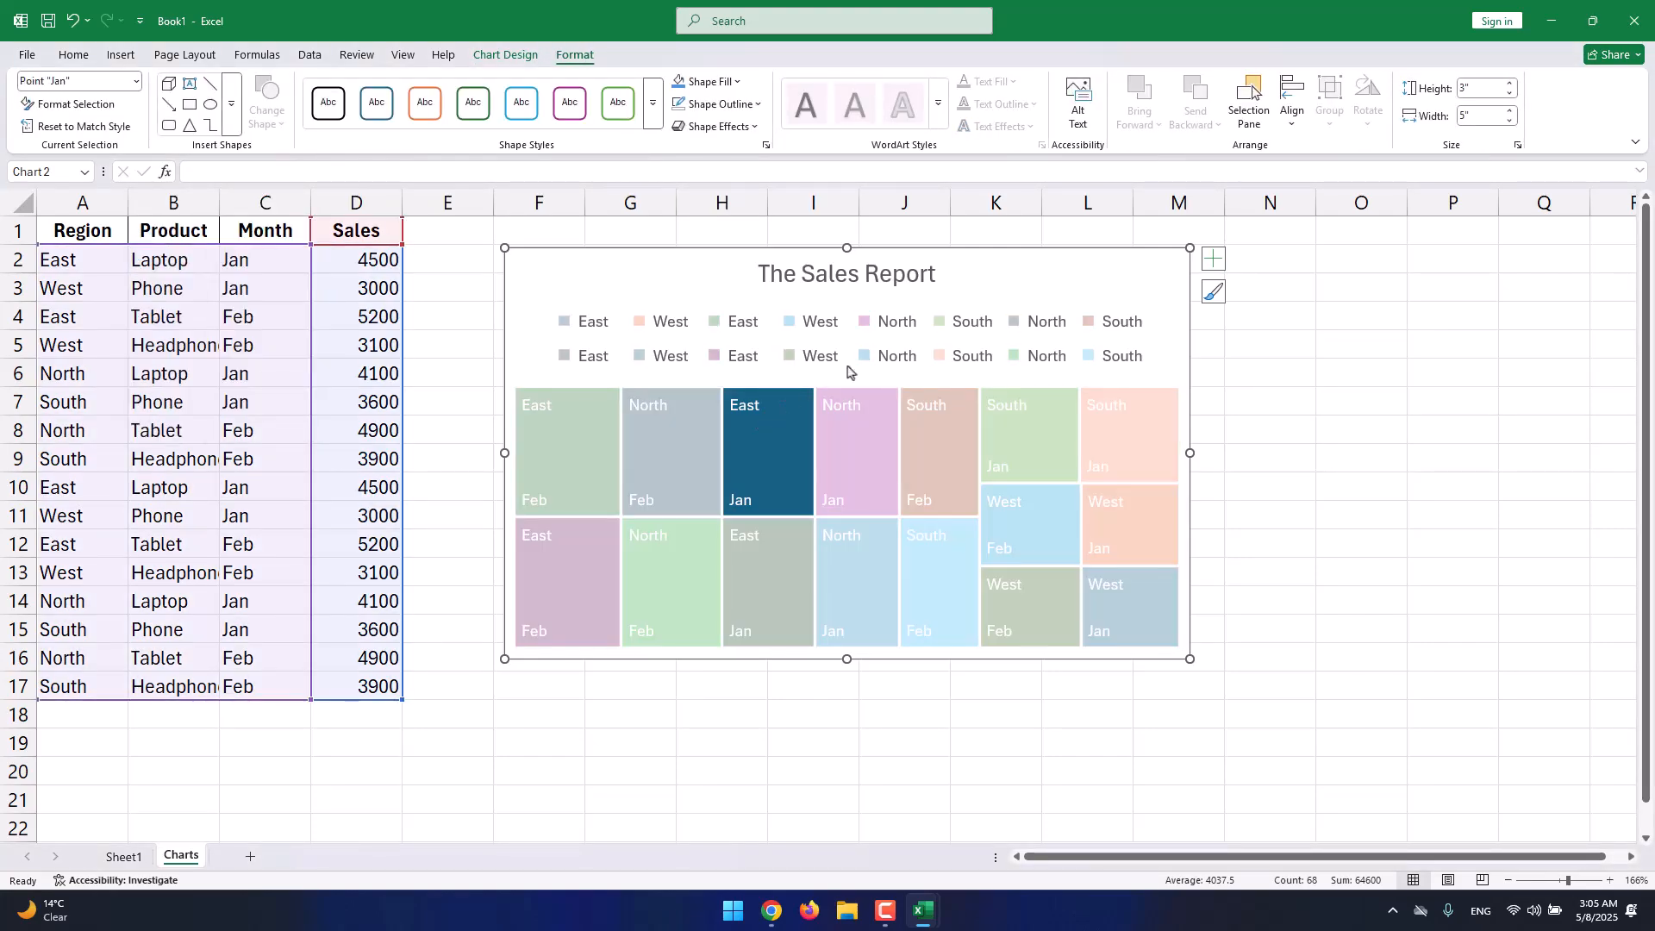
{"action": "left_click", "coordinate": [952, 435]}
{"action": "left_click", "coordinate": [1162, 319]}
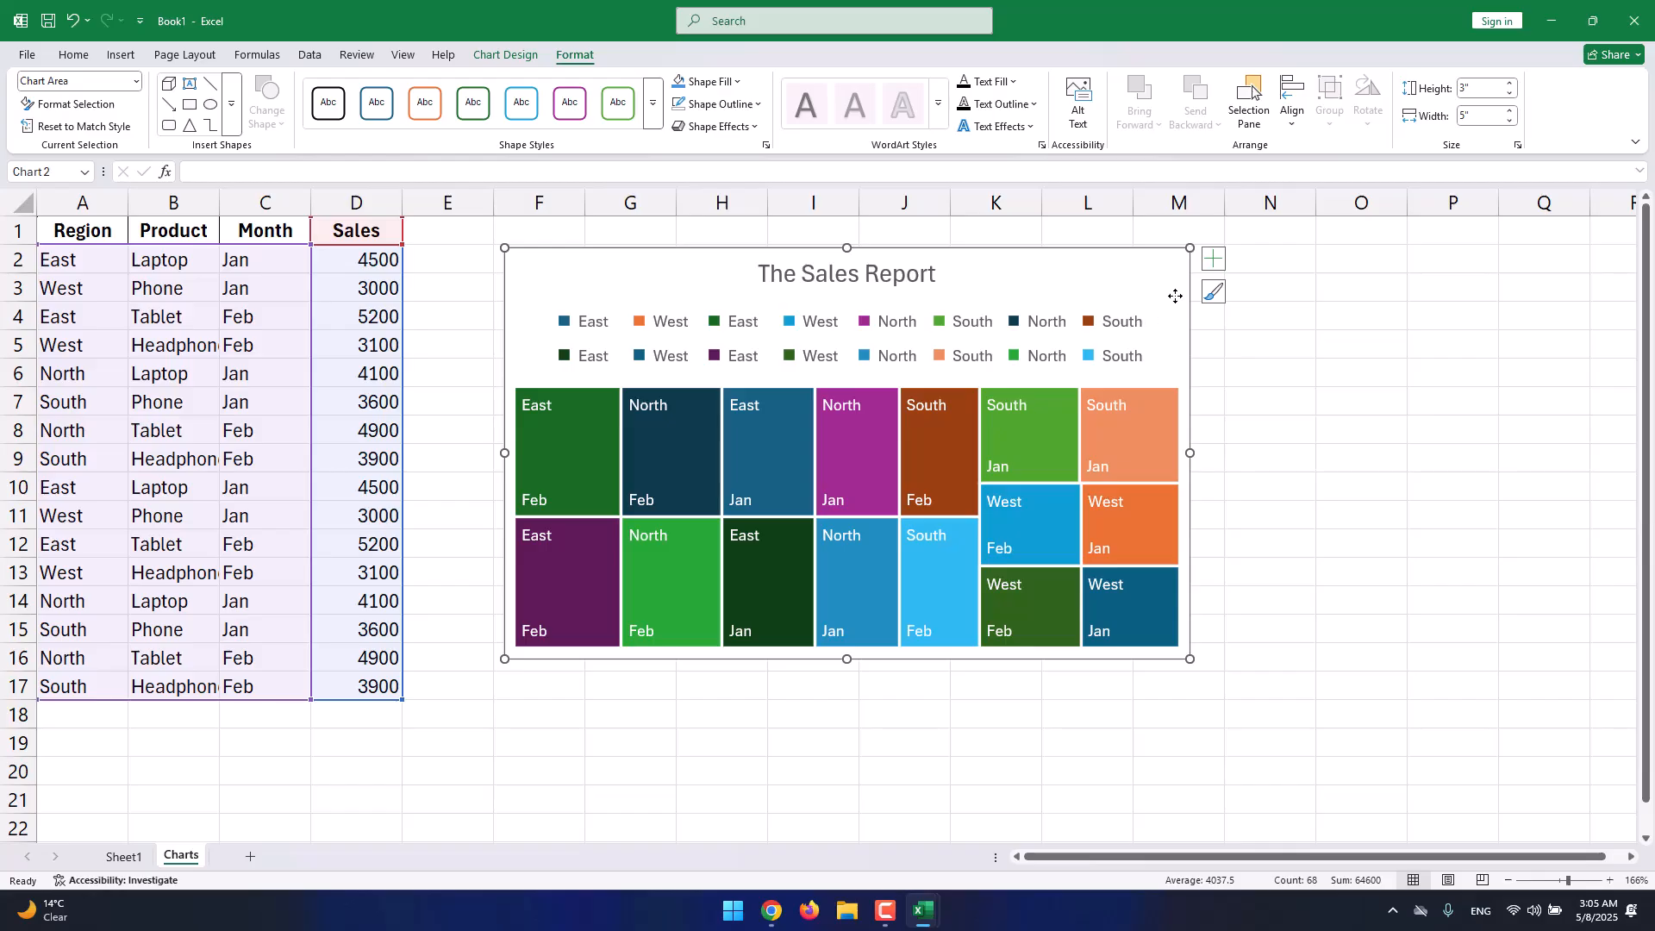
{"action": "left_click_drag", "start_coordinate": [1175, 295], "coordinate": [1185, 286]}
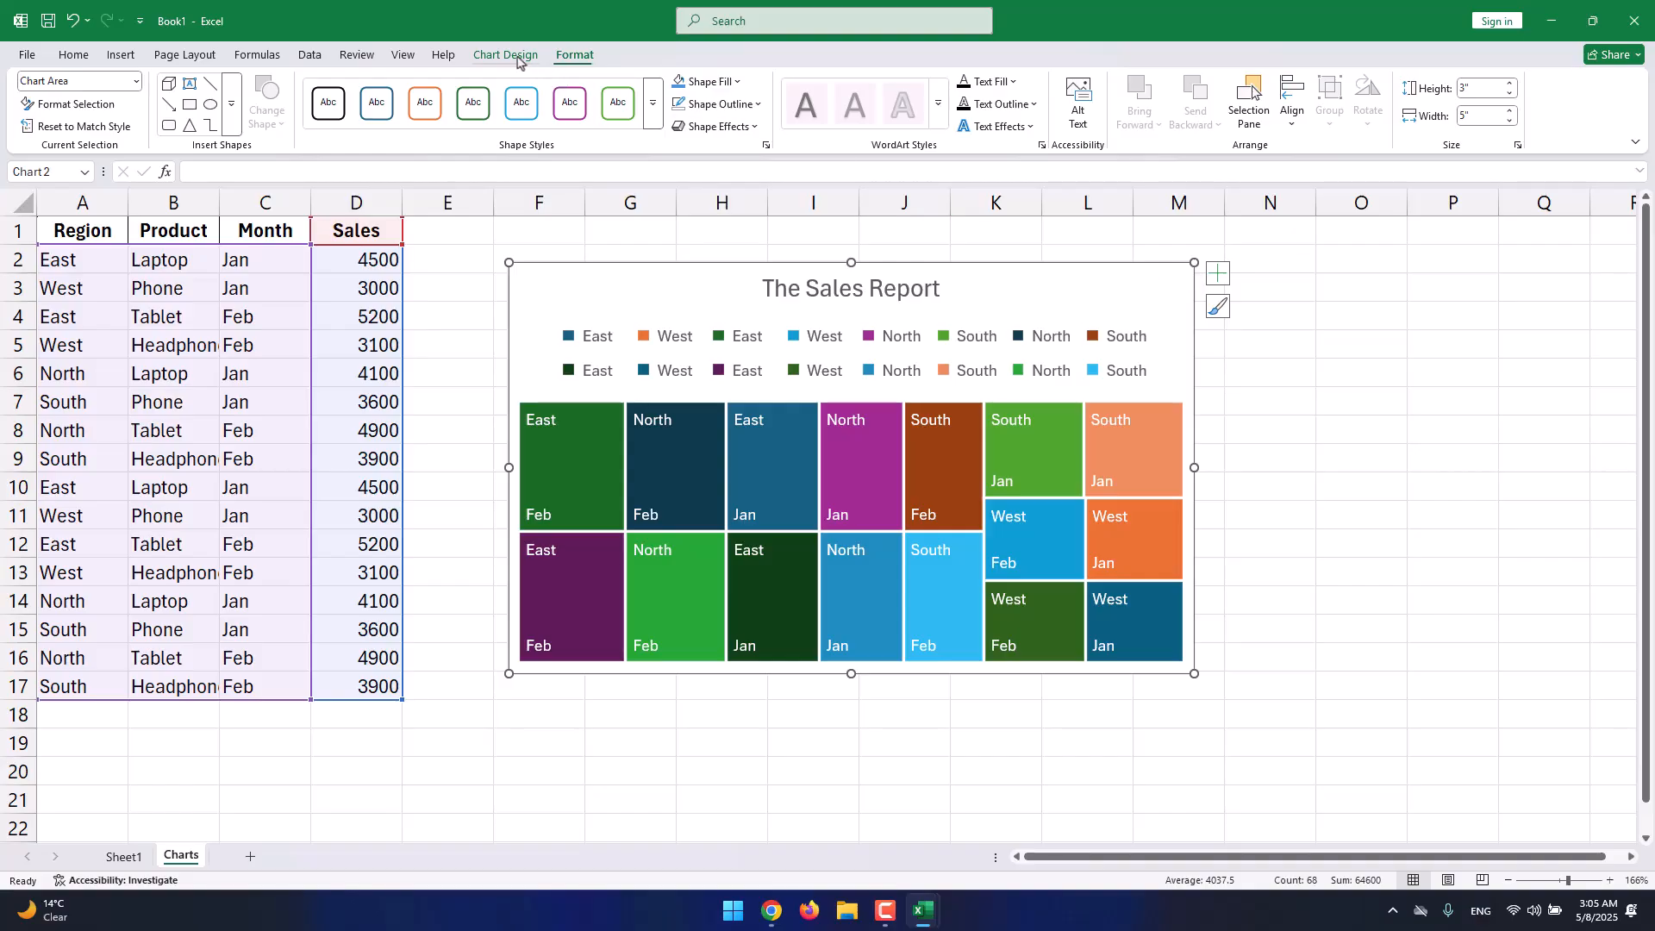
Move the treemap back up slightly and deselect it.
{"action": "left_click", "coordinate": [123, 59]}
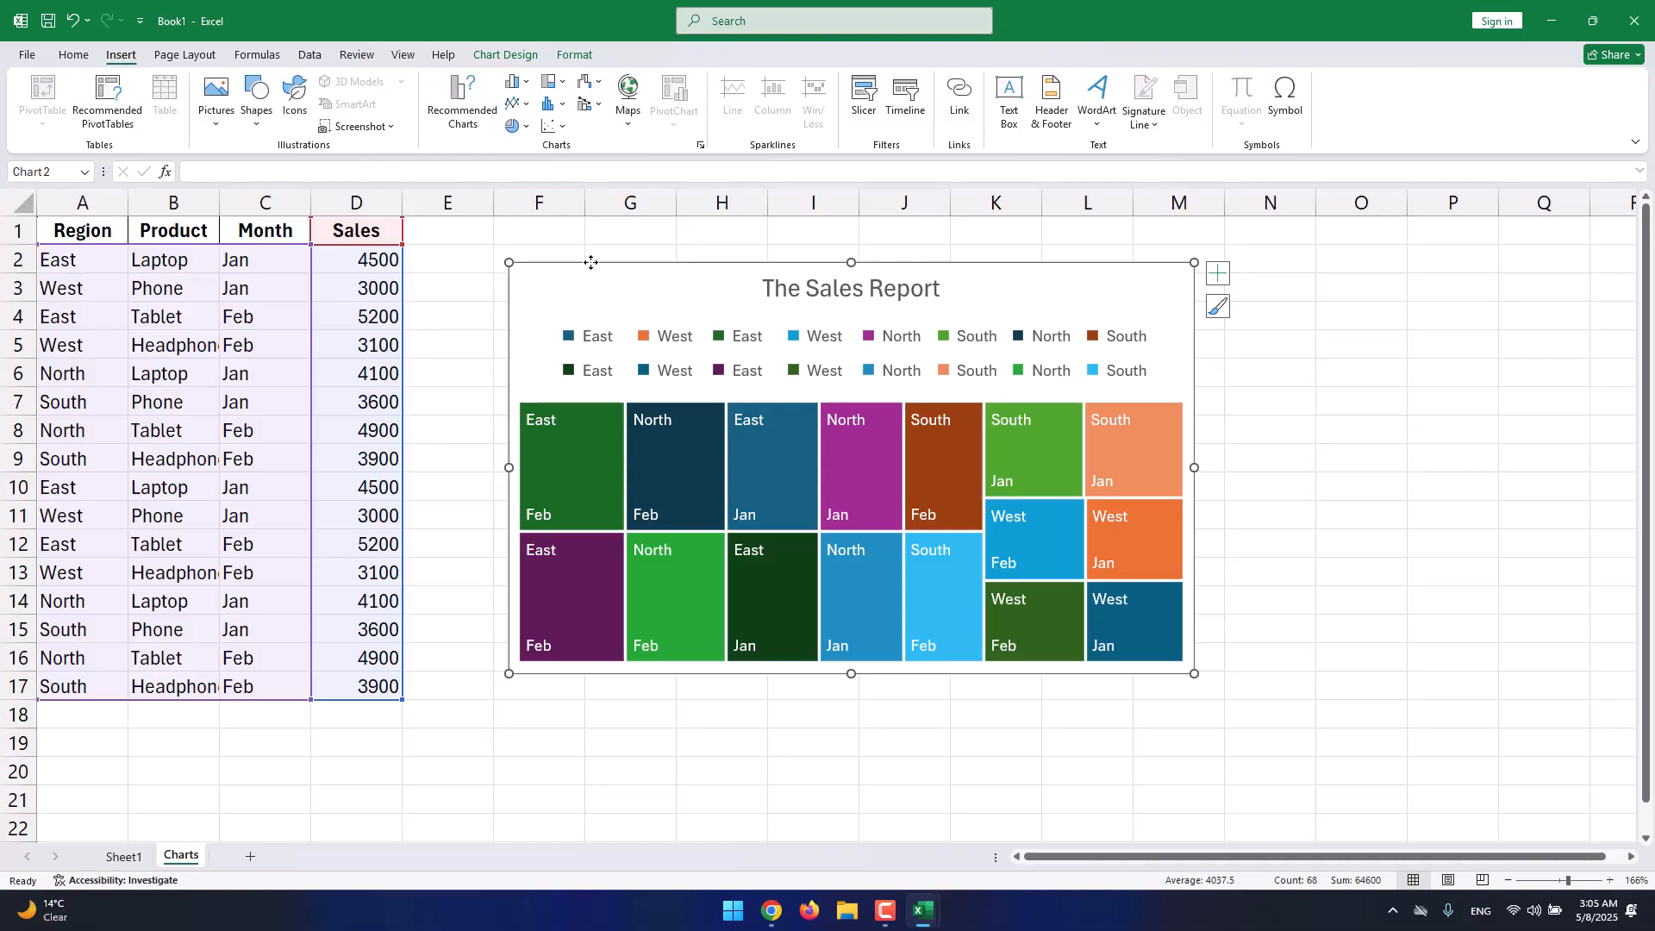
{"action": "left_click_drag", "start_coordinate": [586, 257], "coordinate": [586, 250]}
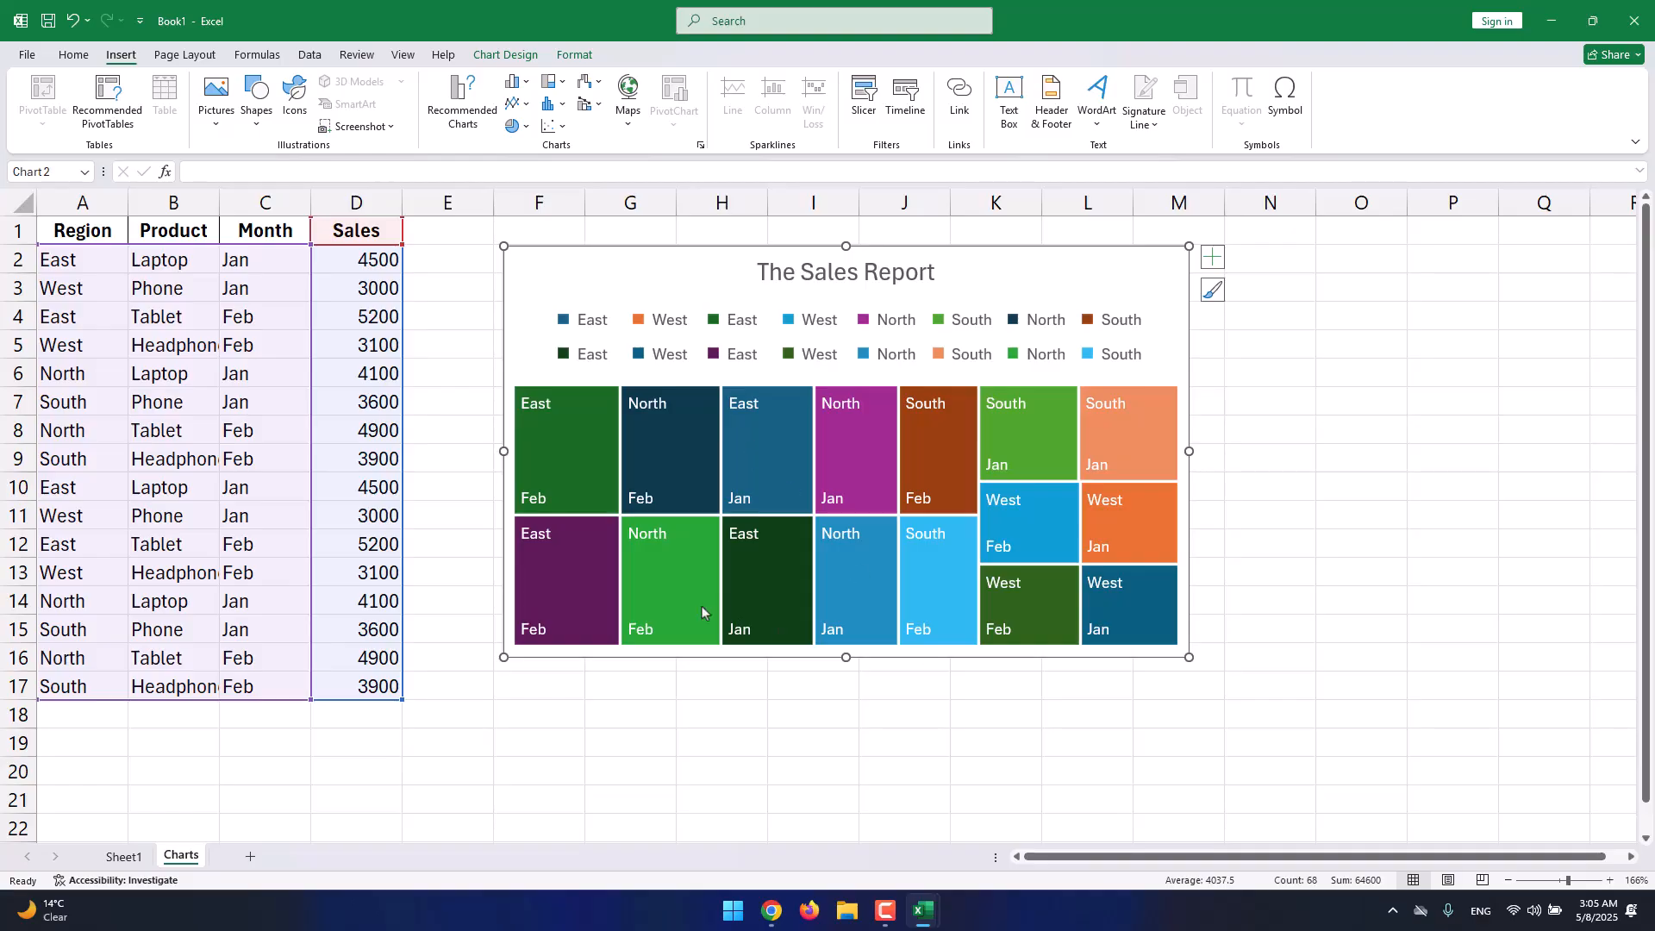
{"action": "left_click", "coordinate": [651, 677]}
{"action": "scroll", "coordinate": [650, 670], "scroll_direction": "down", "scroll_amount": 5}
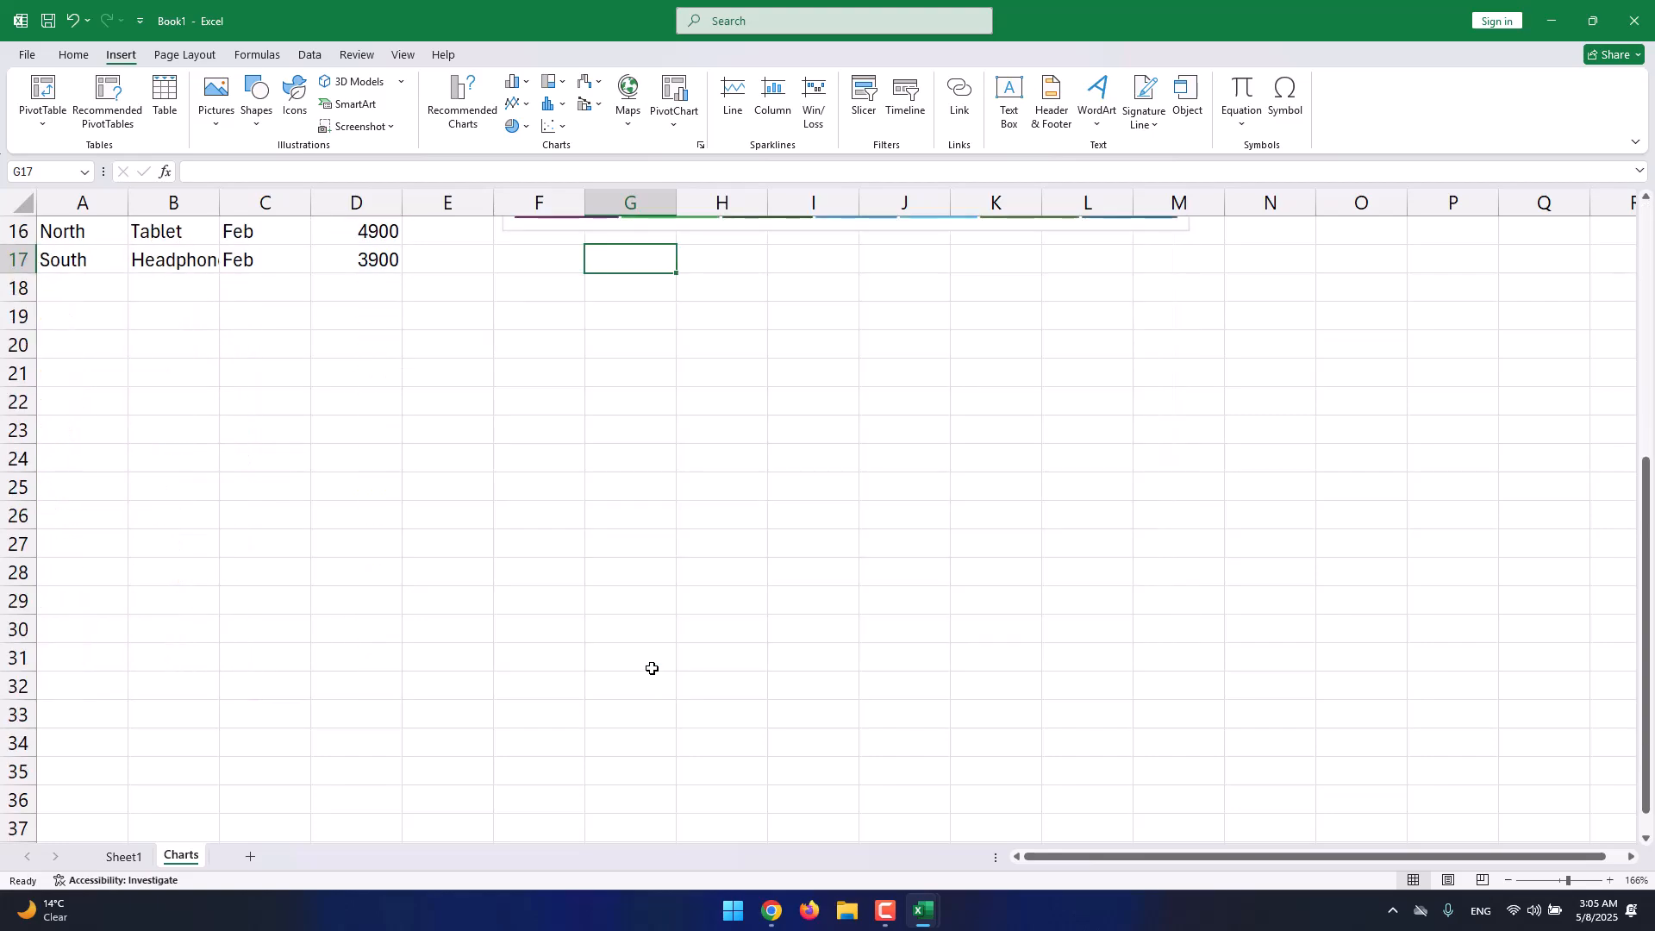
{"action": "scroll", "coordinate": [581, 600], "scroll_direction": "up", "scroll_amount": 5}
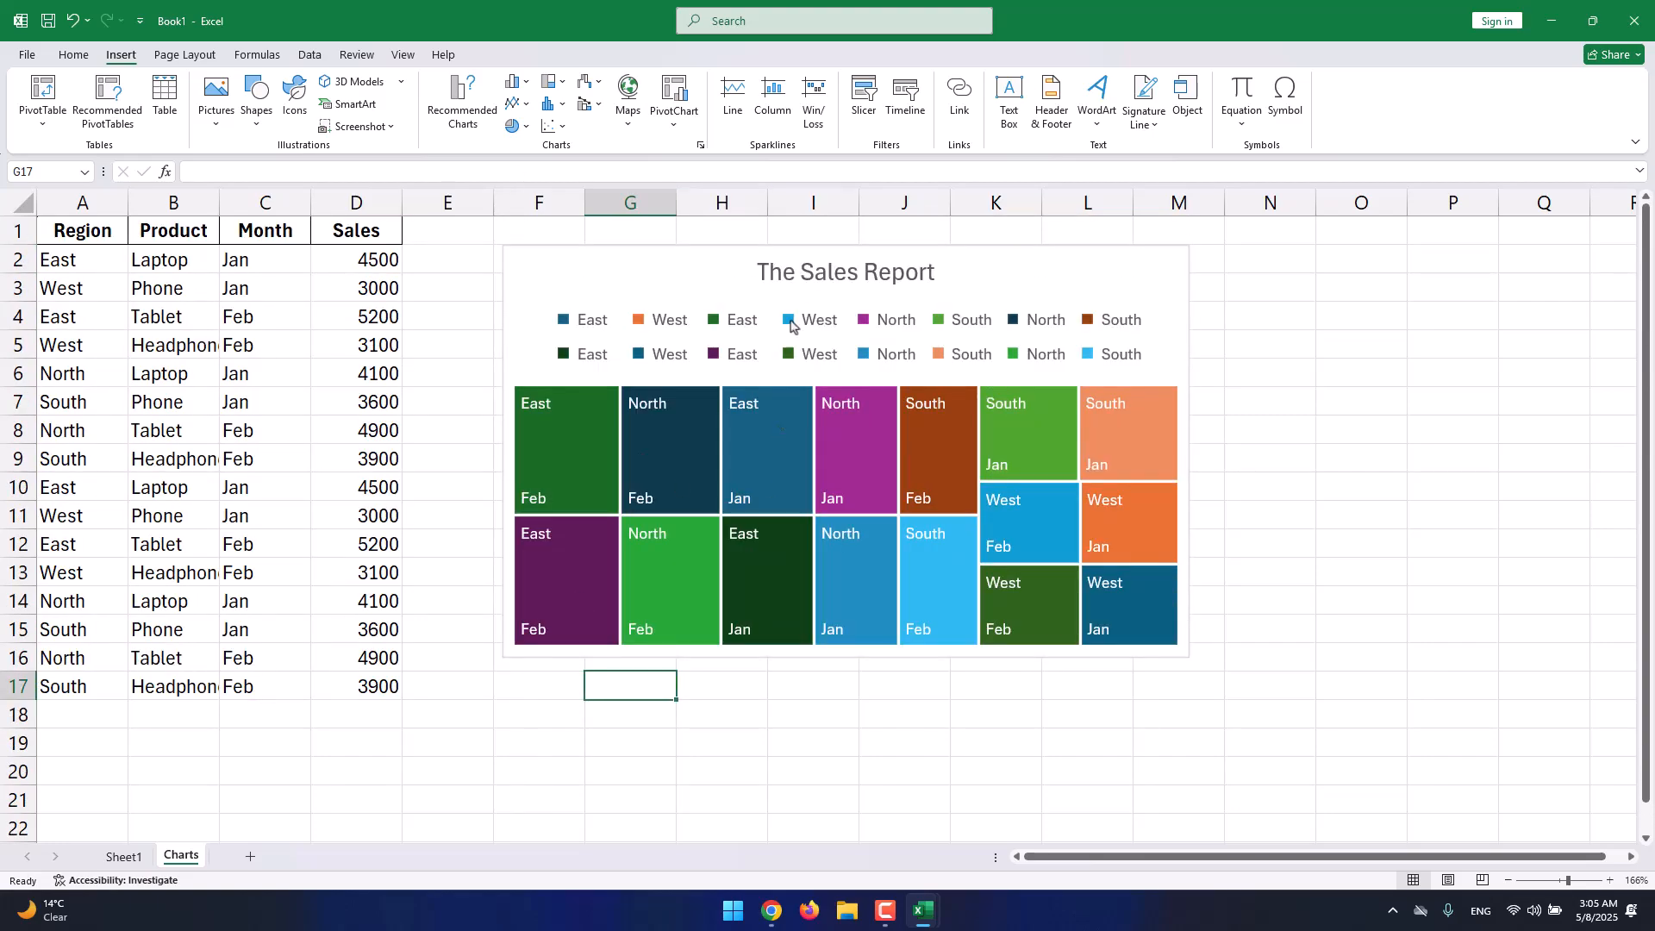
Select the data table and the treemap chart, then show the Page Layout options.
{"action": "left_click", "coordinate": [976, 272]}
{"action": "left_click", "coordinate": [212, 270]}
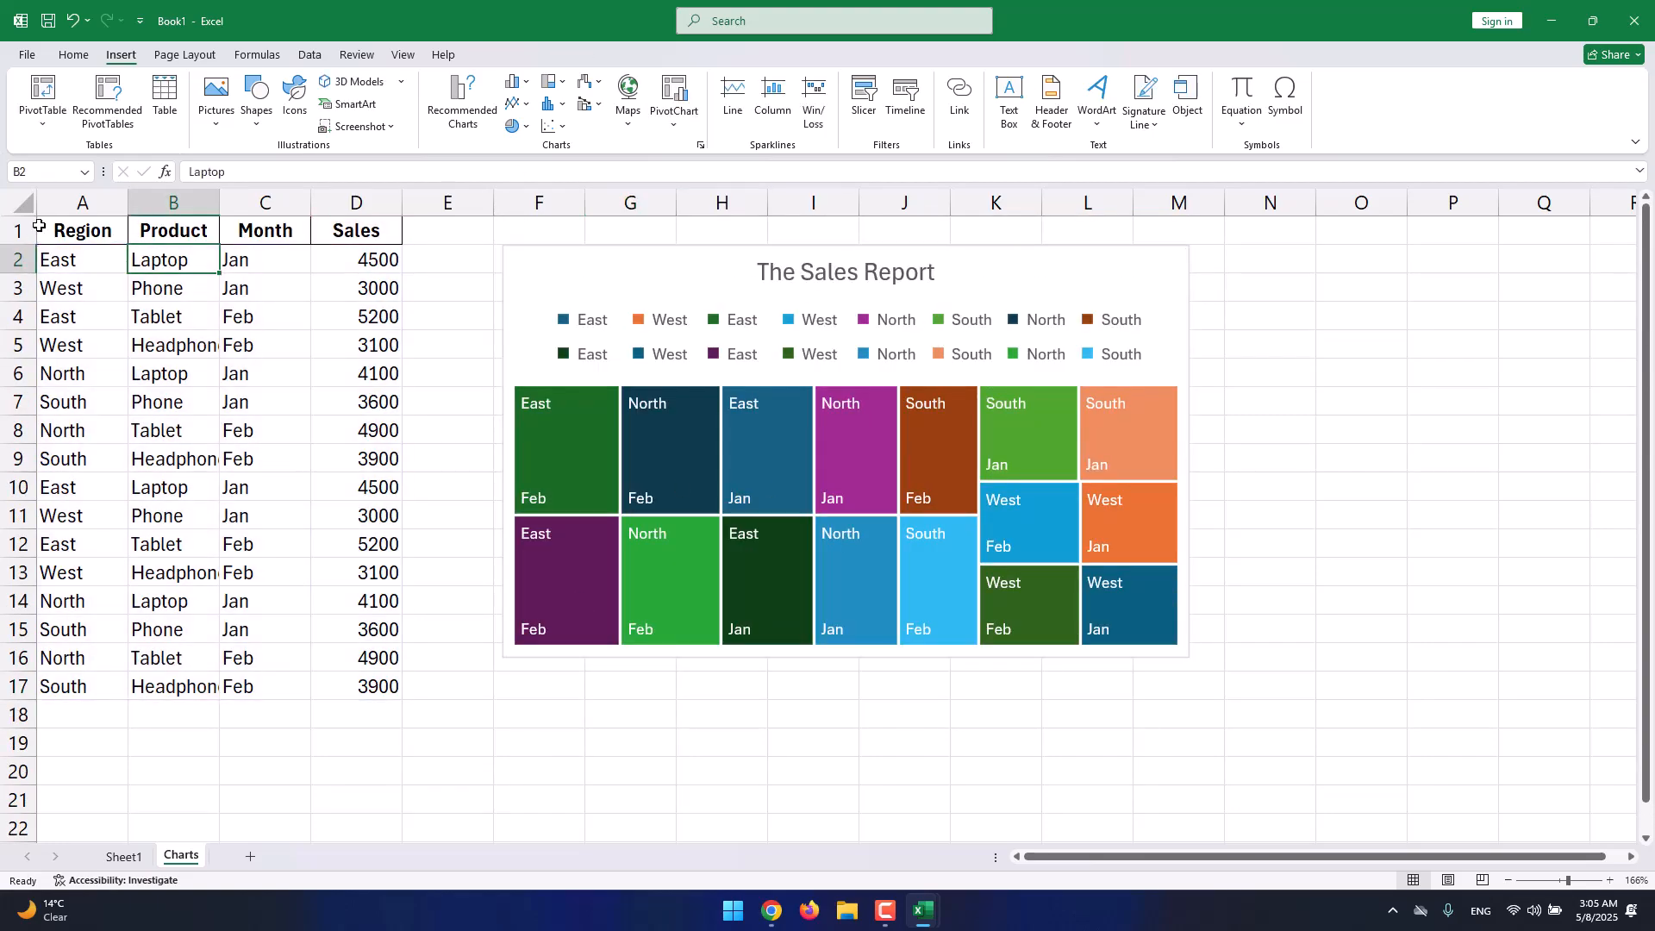
{"action": "left_click_drag", "start_coordinate": [50, 228], "coordinate": [340, 683]}
{"action": "left_click", "coordinate": [756, 270]}
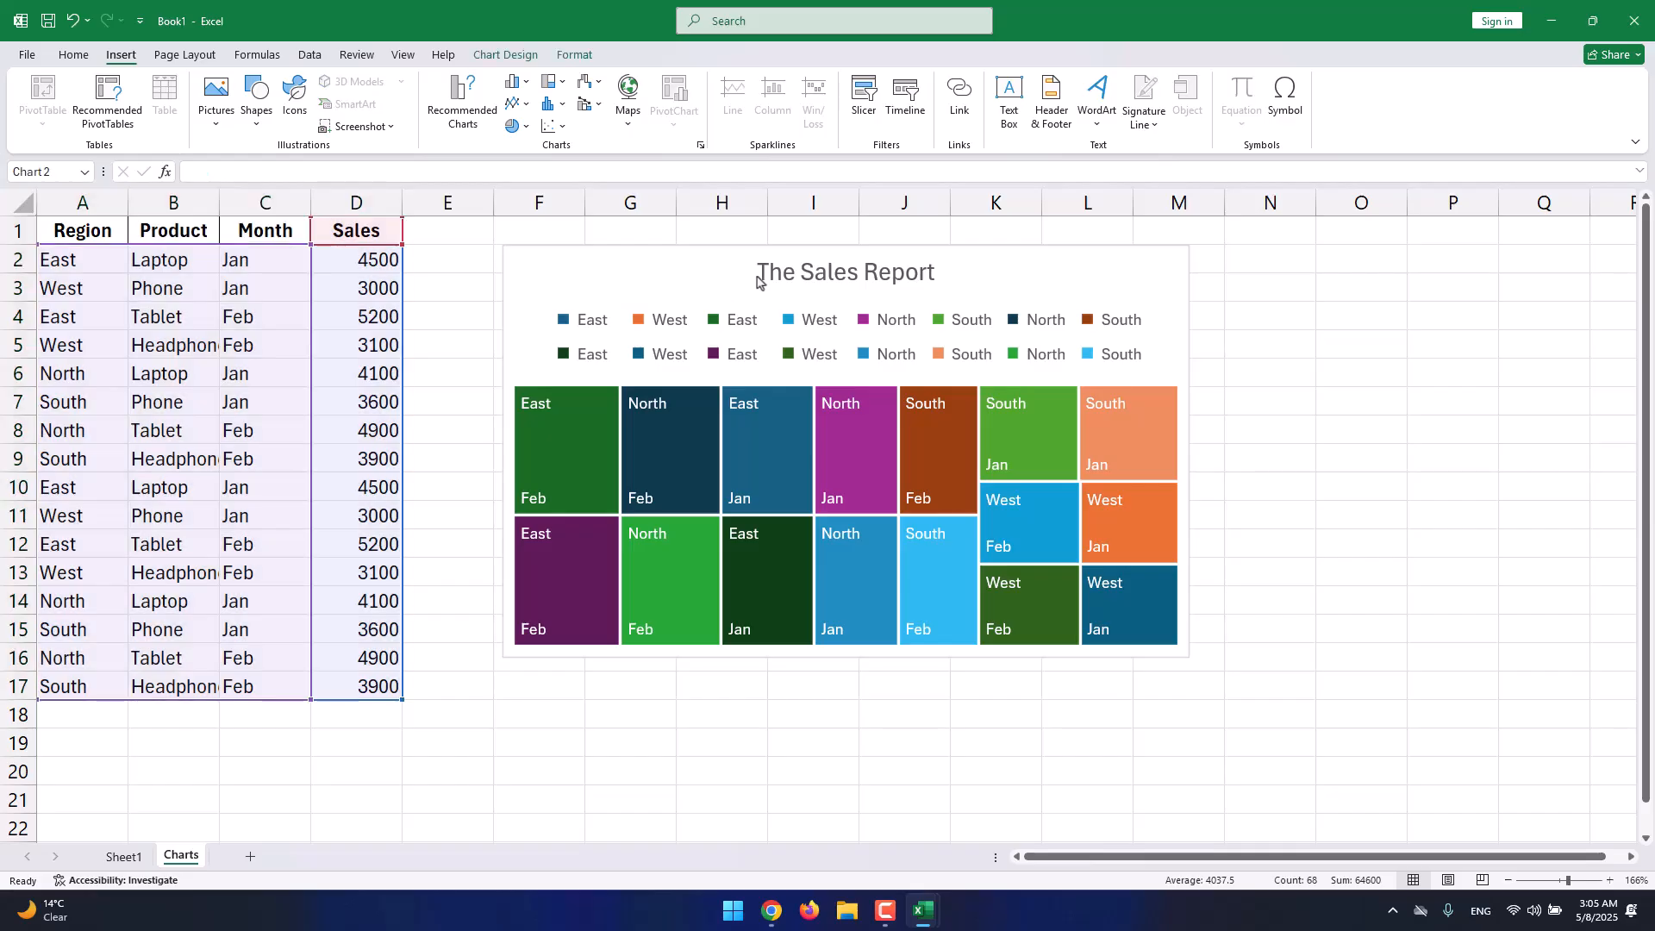
{"action": "left_click", "coordinate": [742, 271]}
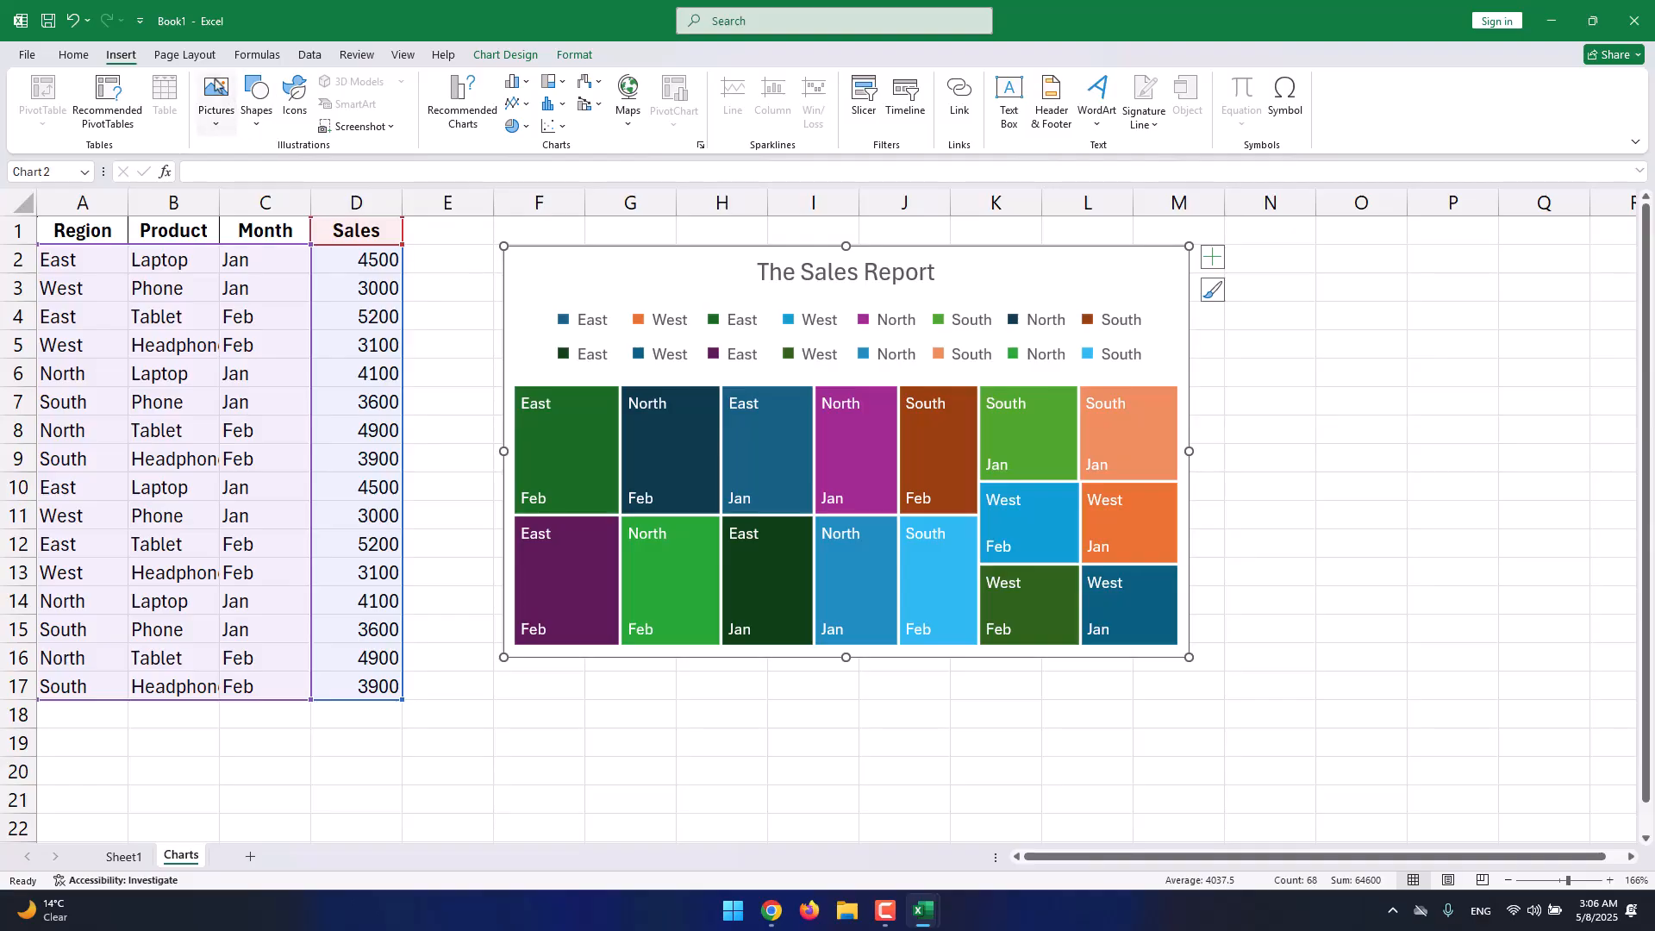
{"action": "left_click", "coordinate": [205, 59]}
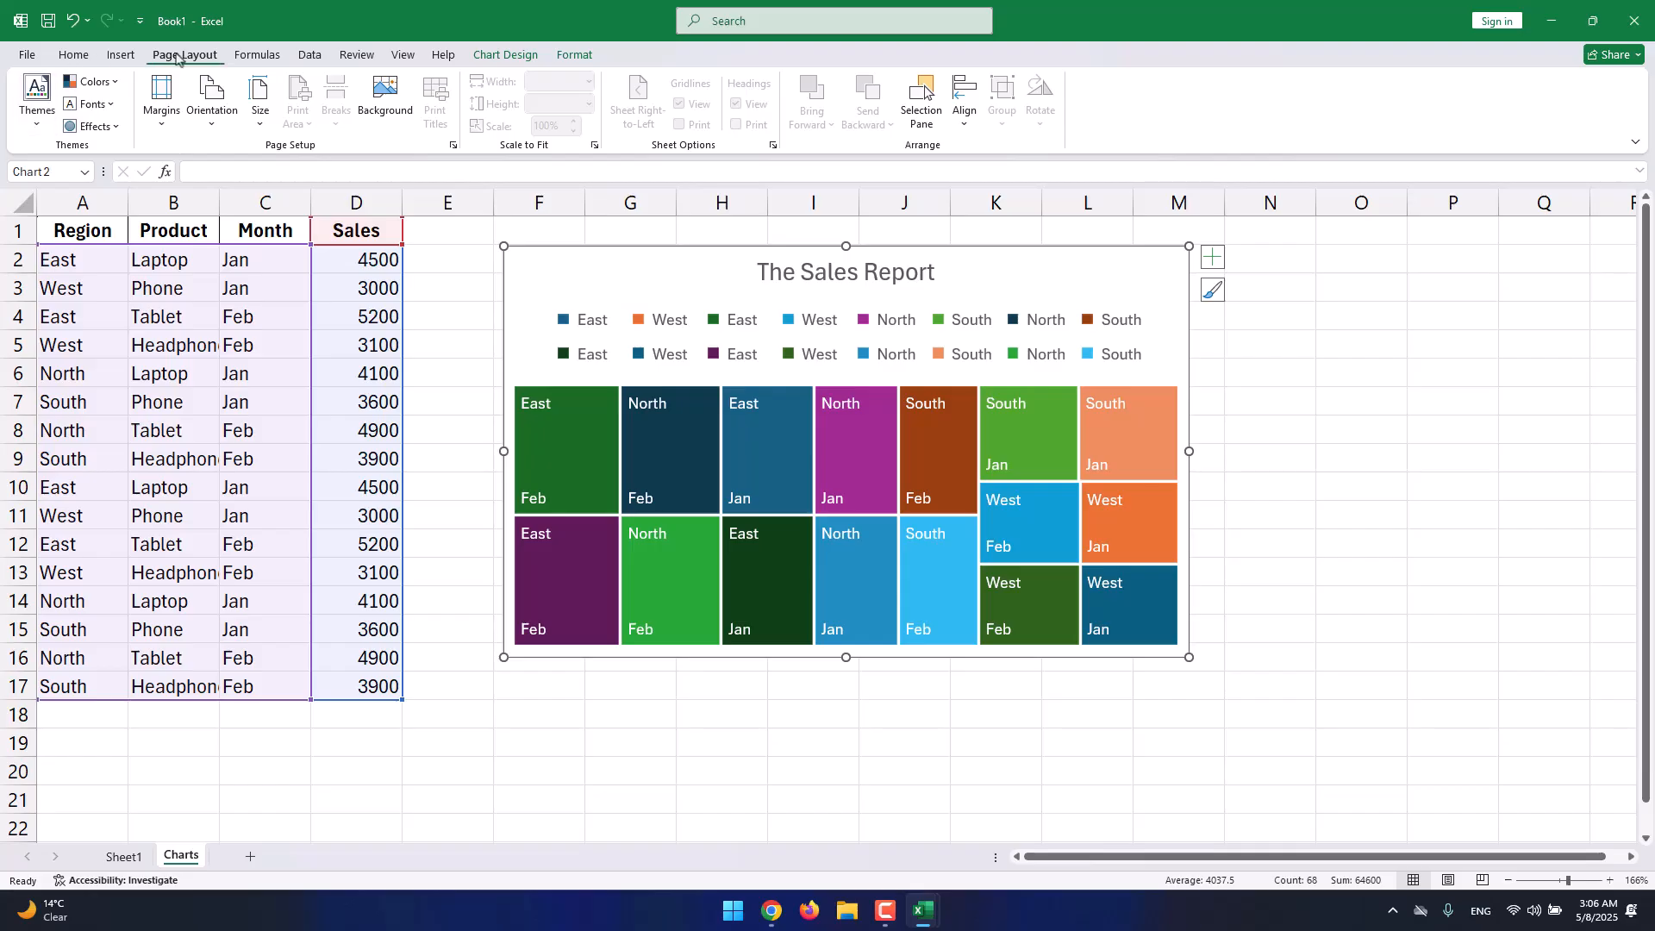
{"action": "left_click", "coordinate": [37, 95]}
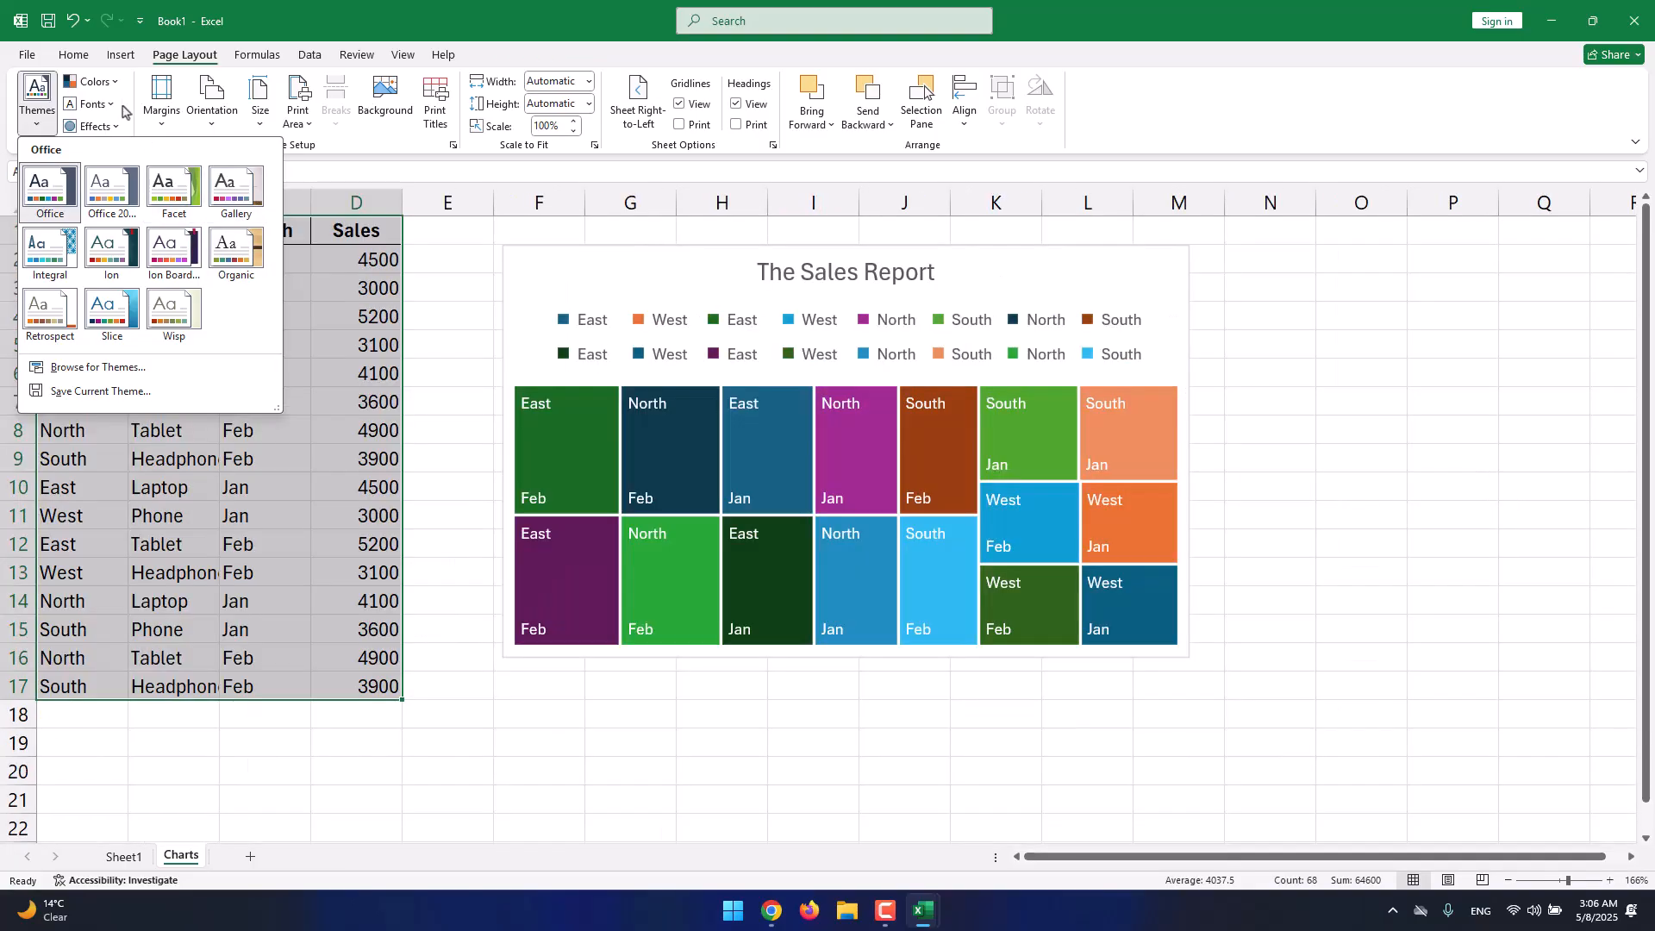
{"action": "left_click", "coordinate": [118, 92]}
{"action": "left_click", "coordinate": [113, 85]}
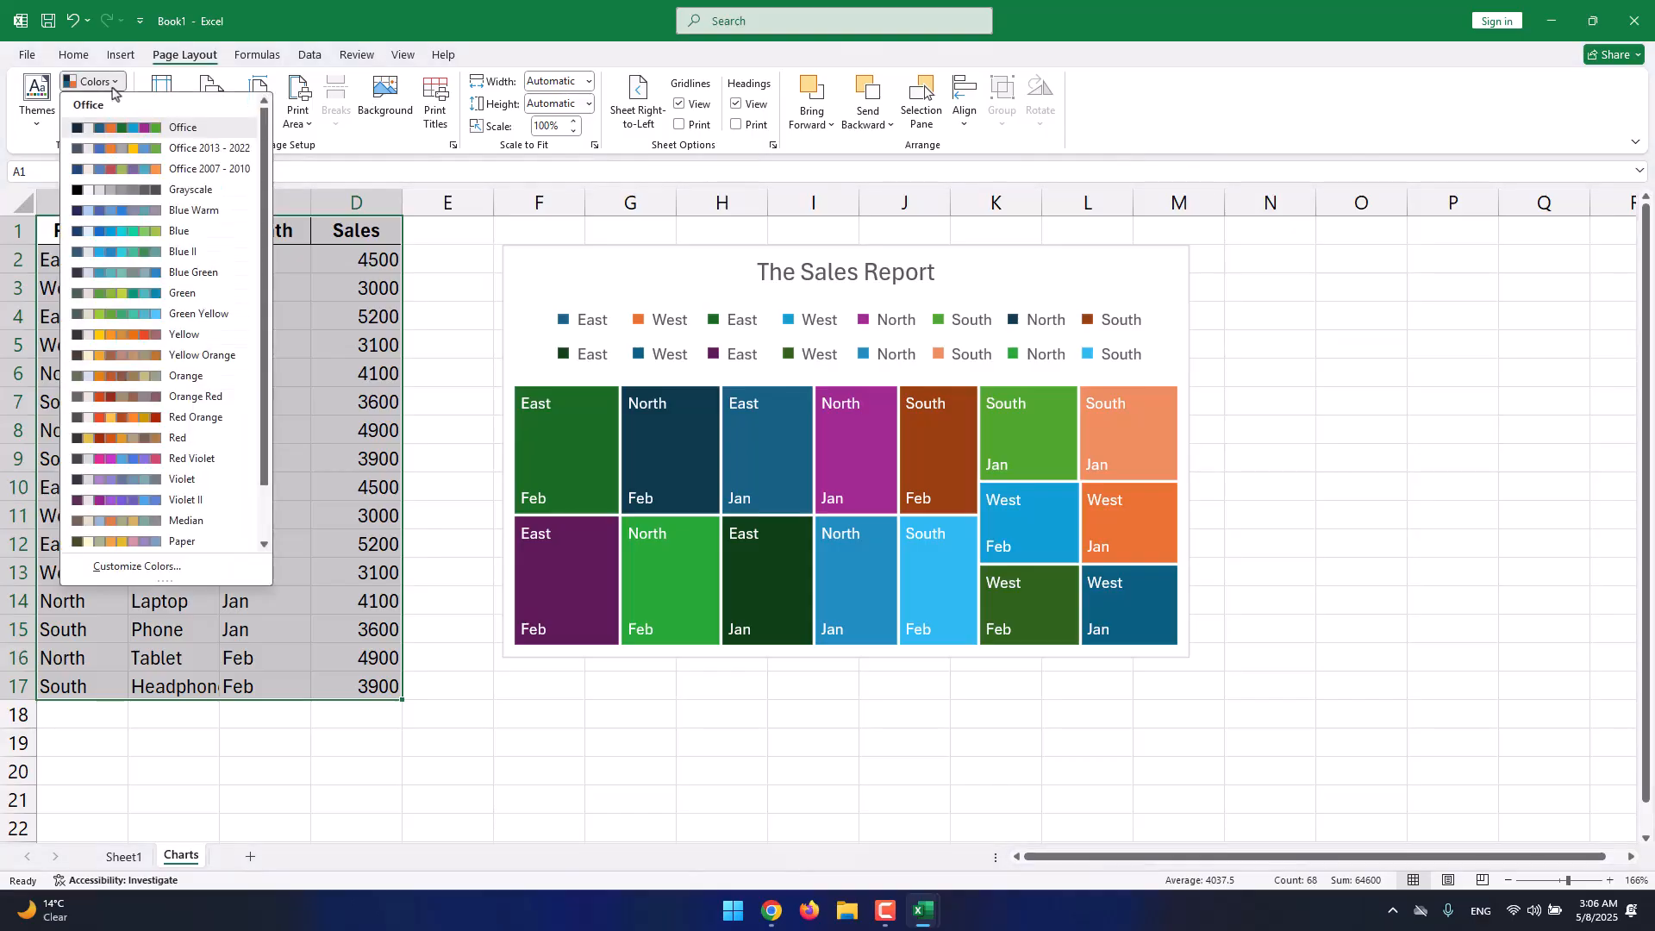
{"action": "left_click", "coordinate": [117, 90]}
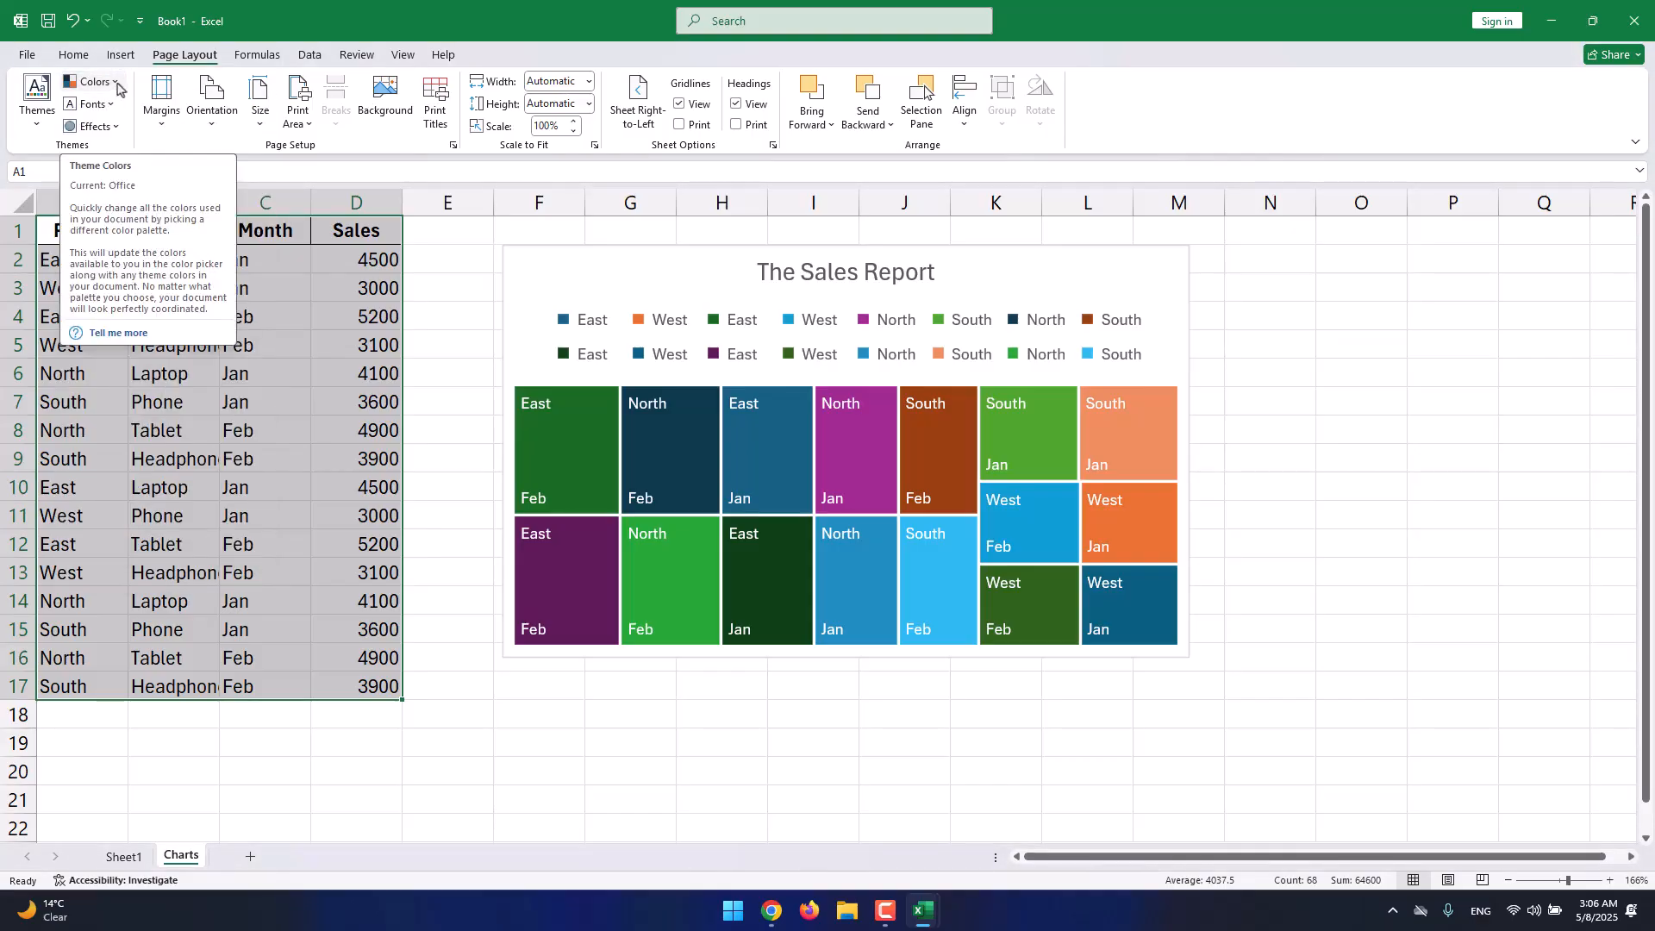
{"action": "left_click", "coordinate": [115, 83]}
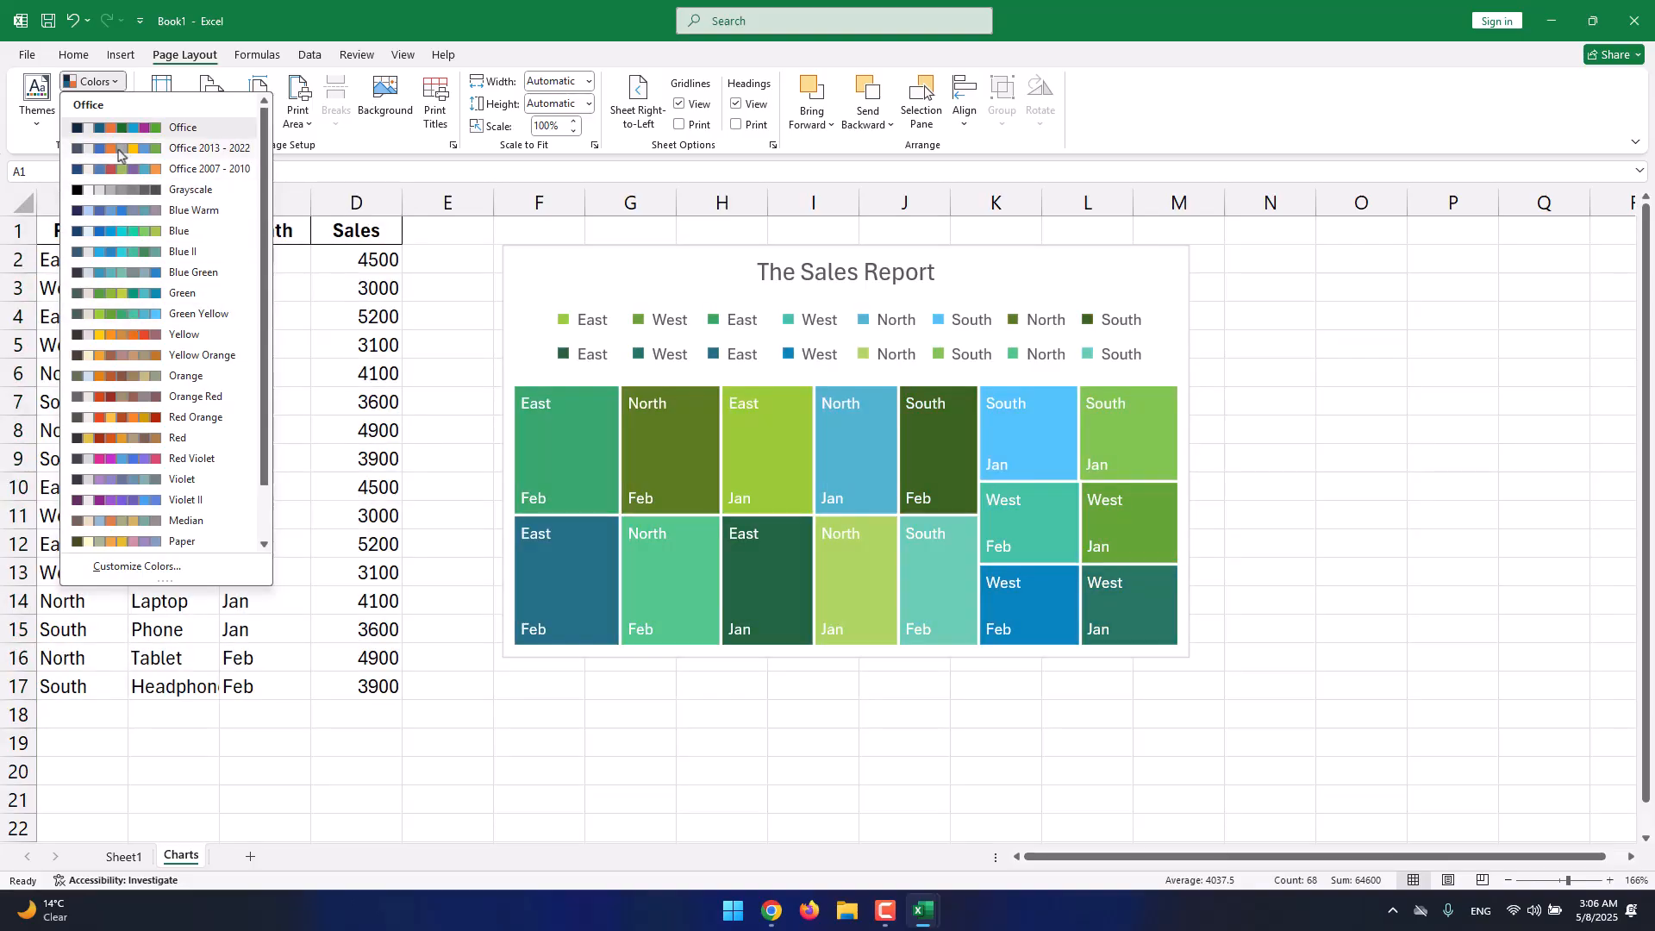
{"action": "left_click", "coordinate": [102, 82]}
{"action": "left_click", "coordinate": [107, 104]}
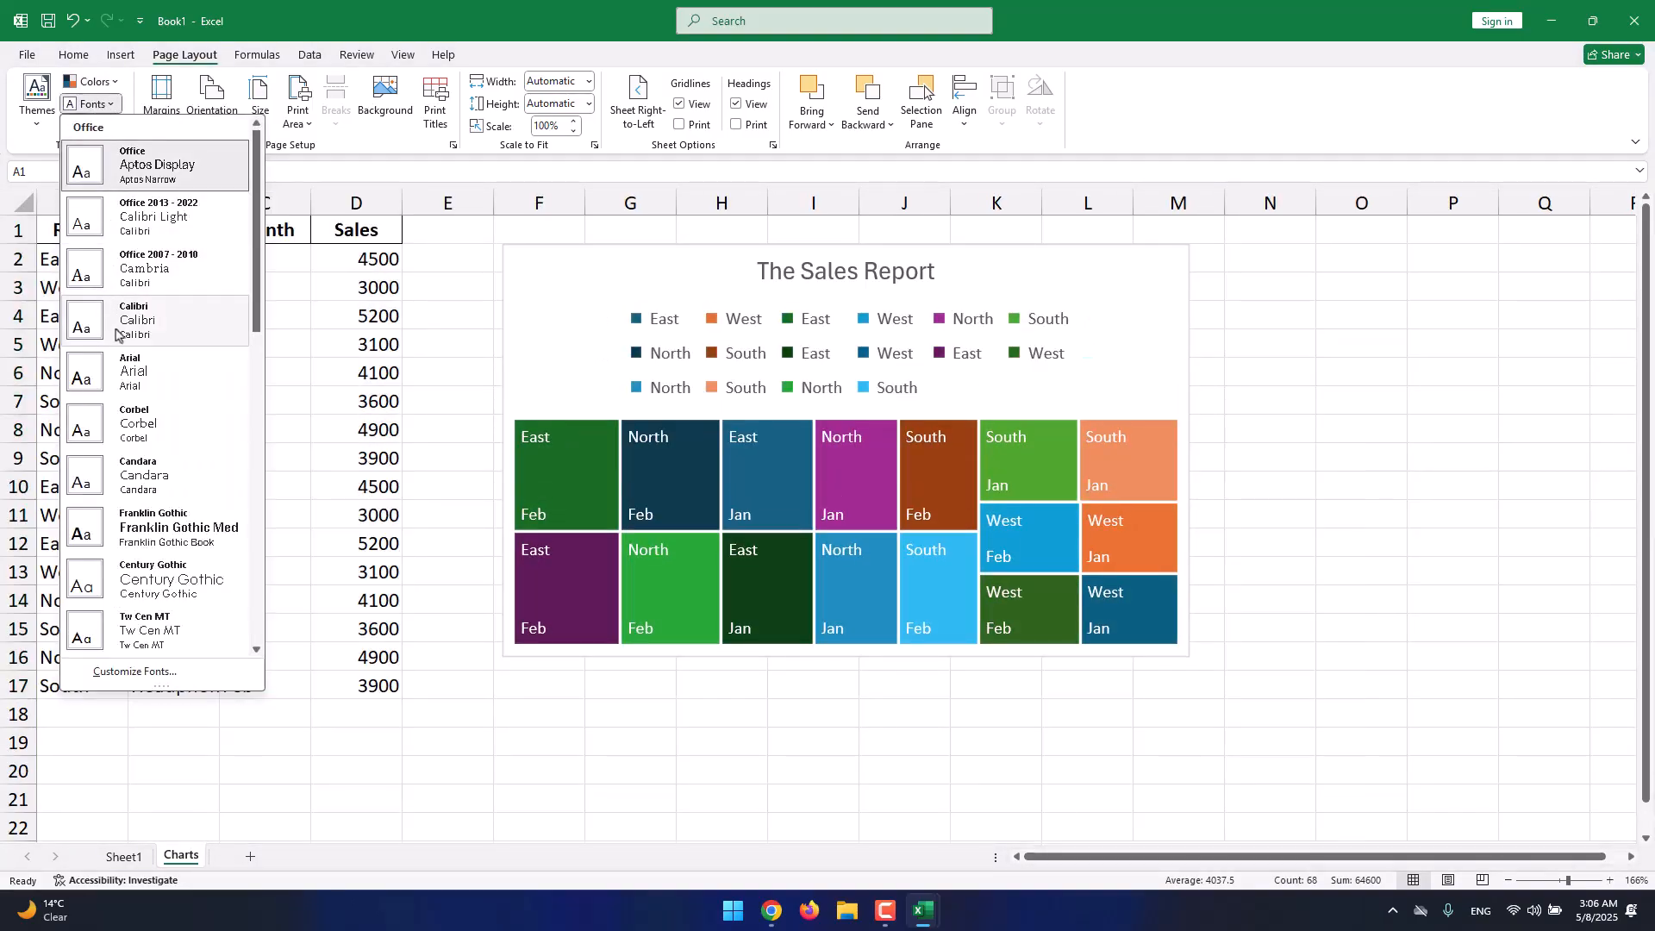
{"action": "left_click", "coordinate": [107, 104]}
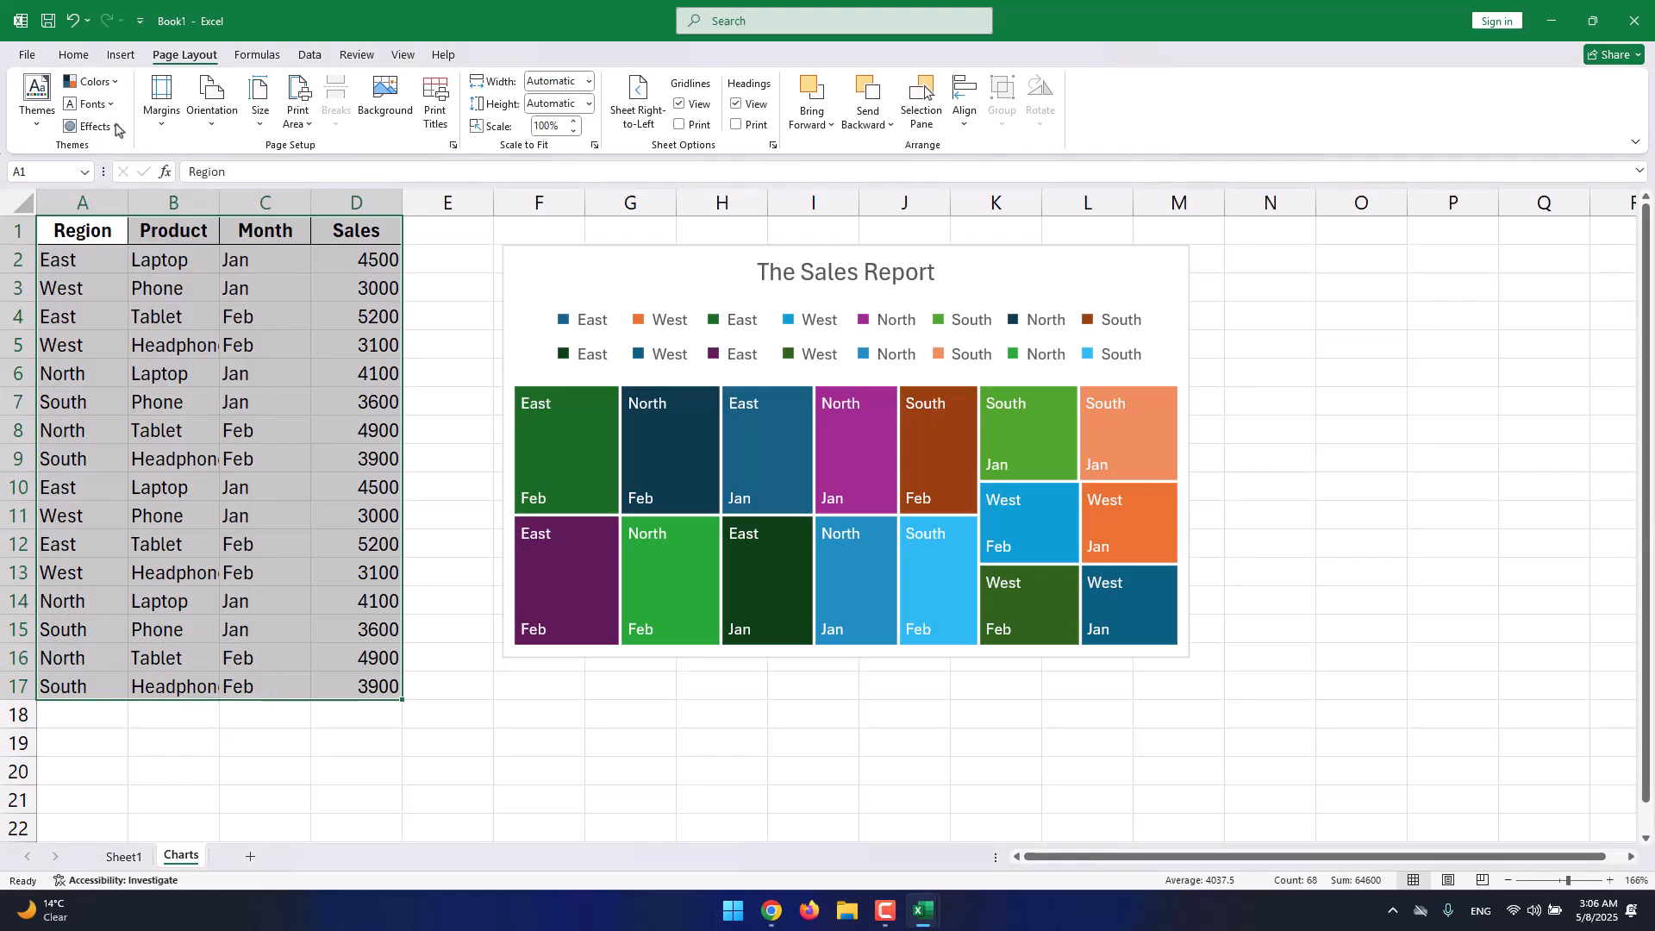
{"action": "left_click", "coordinate": [90, 126]}
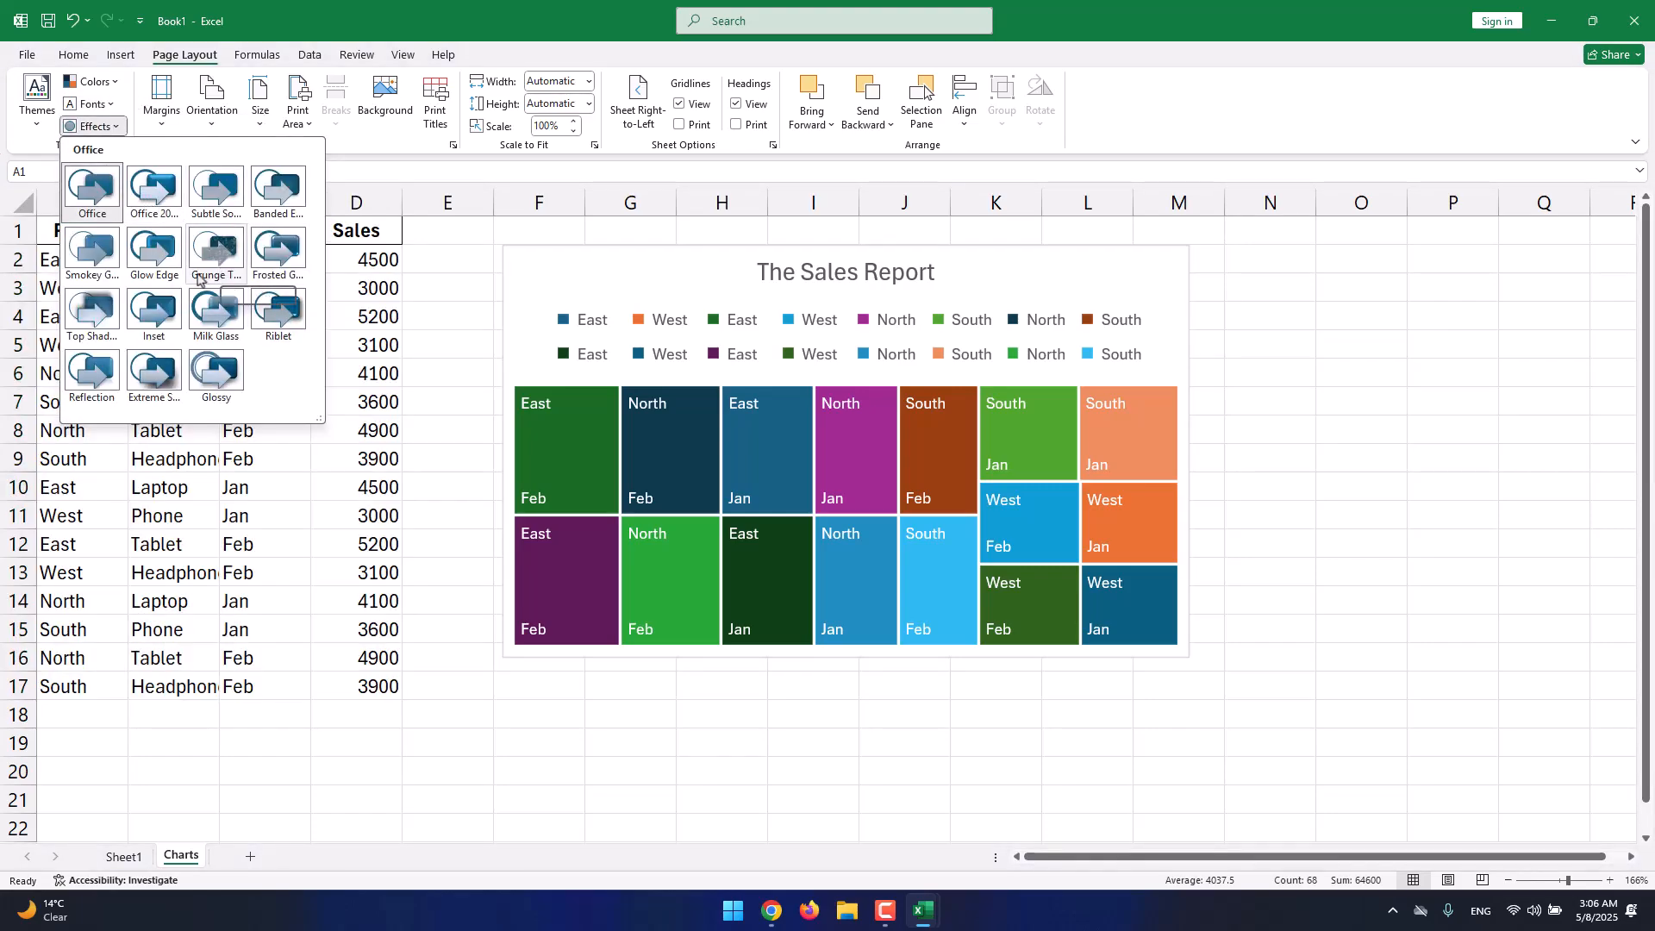
{"action": "left_click", "coordinate": [157, 187]}
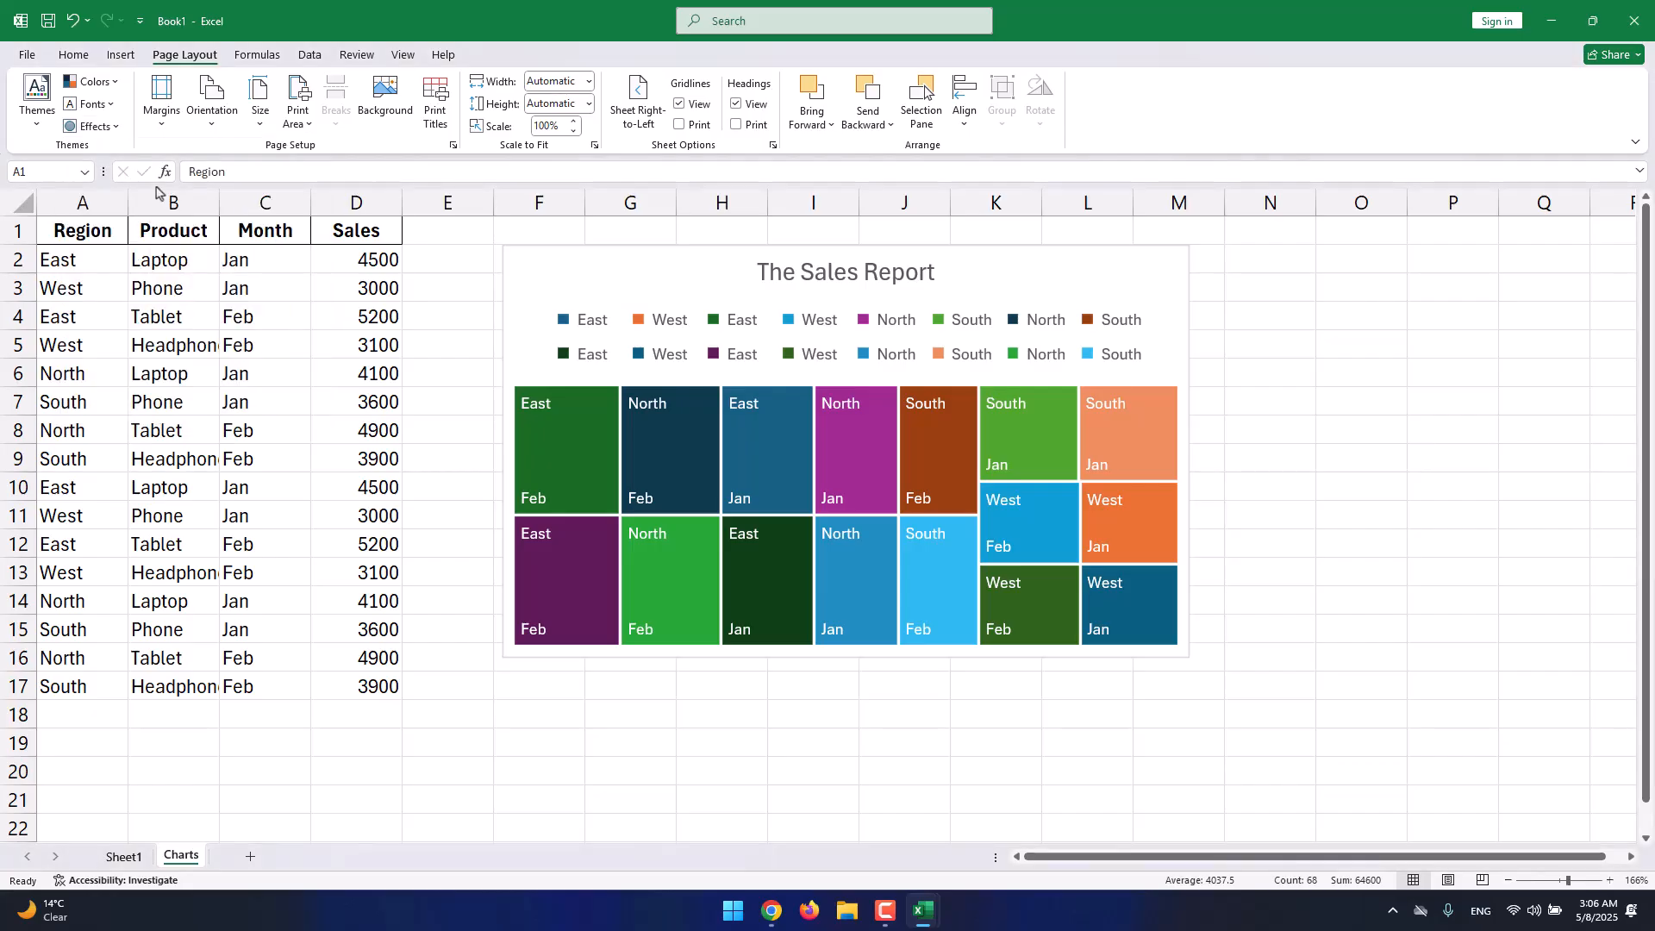
With cell C2 selected, apply the Wide page margin preset.
{"action": "left_click", "coordinate": [304, 273]}
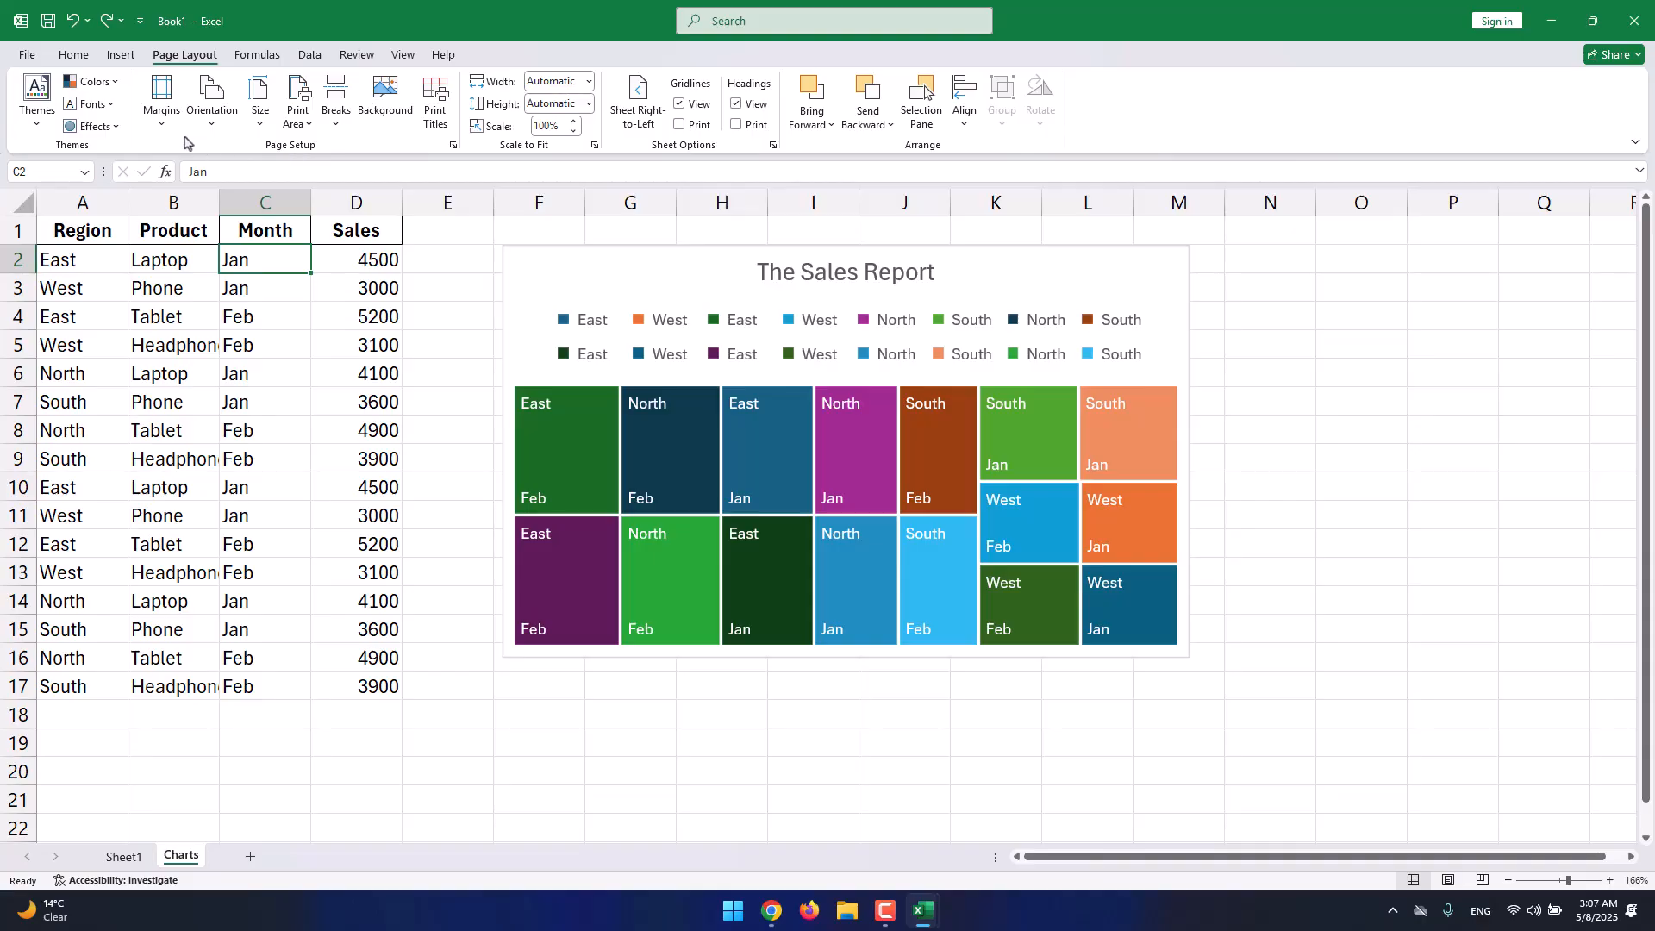
{"action": "left_click", "coordinate": [162, 110]}
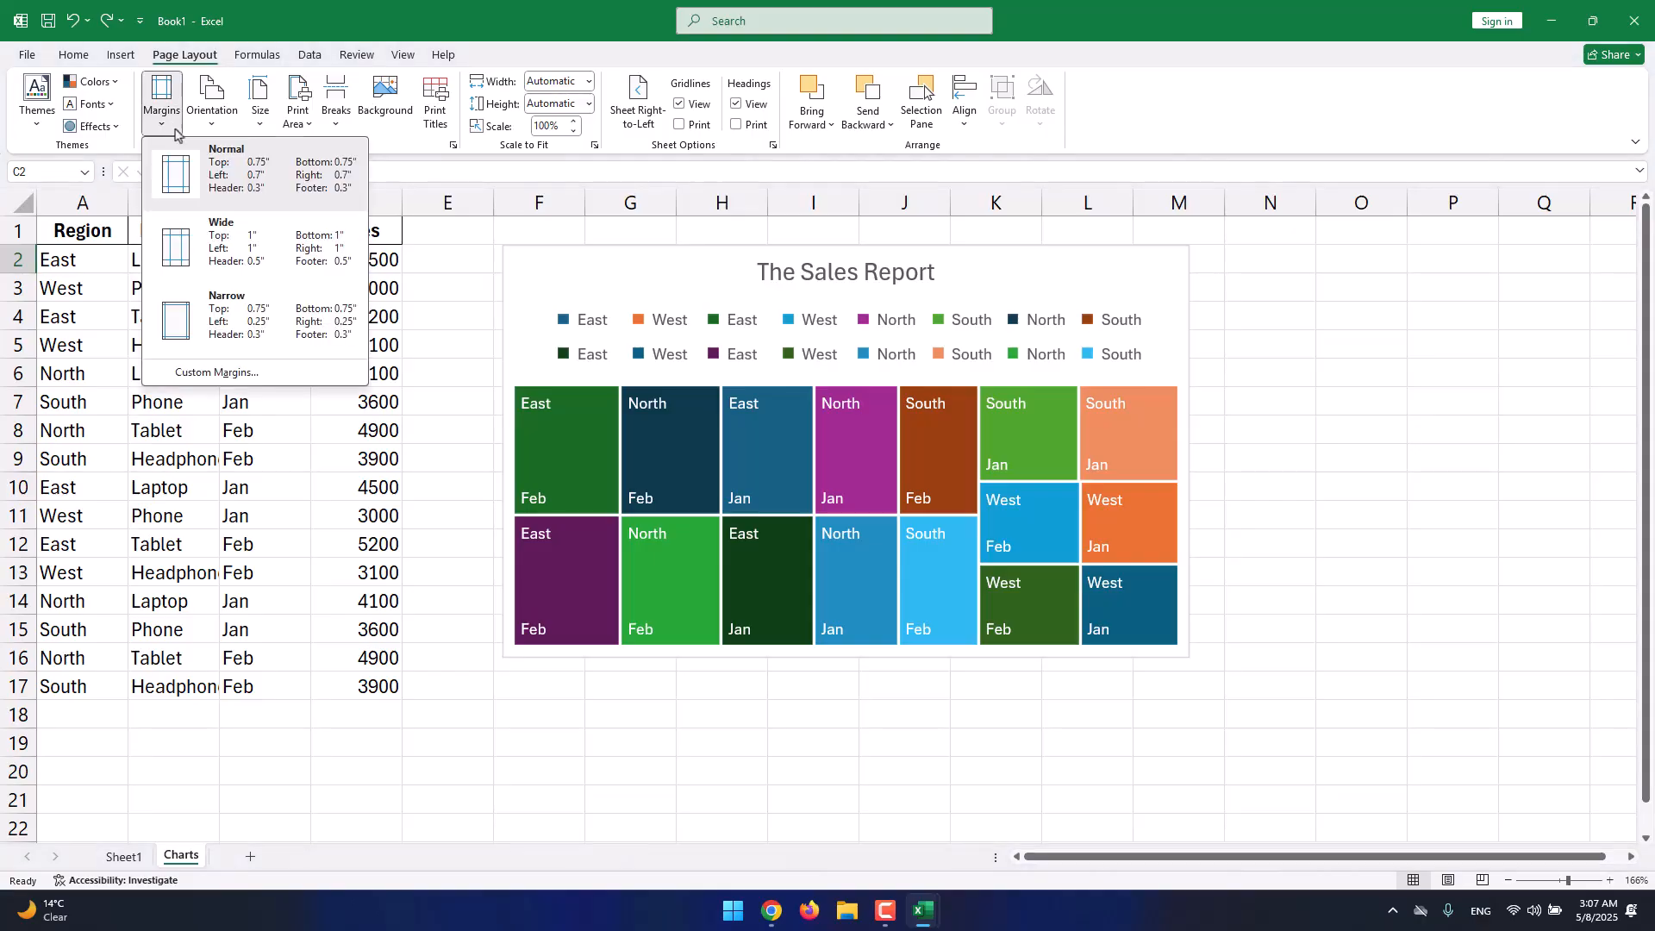
{"action": "left_click", "coordinate": [277, 251]}
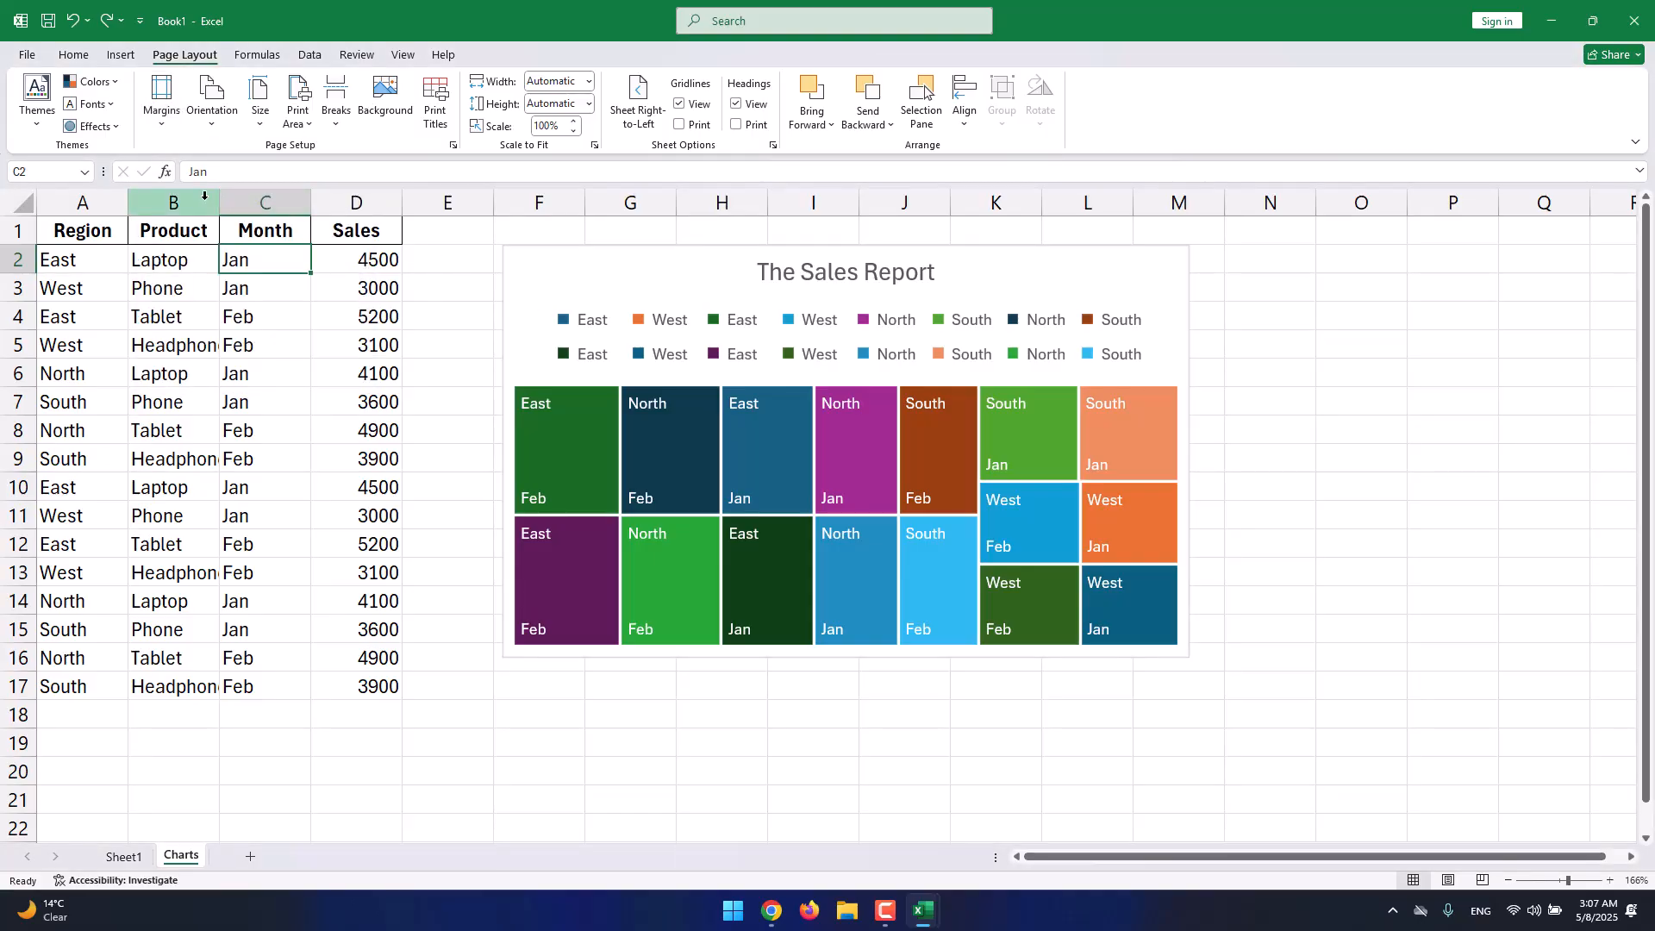
Switch to Page Layout view and move the treemap below the data table, starting at row 20.
{"action": "left_click", "coordinate": [1447, 880]}
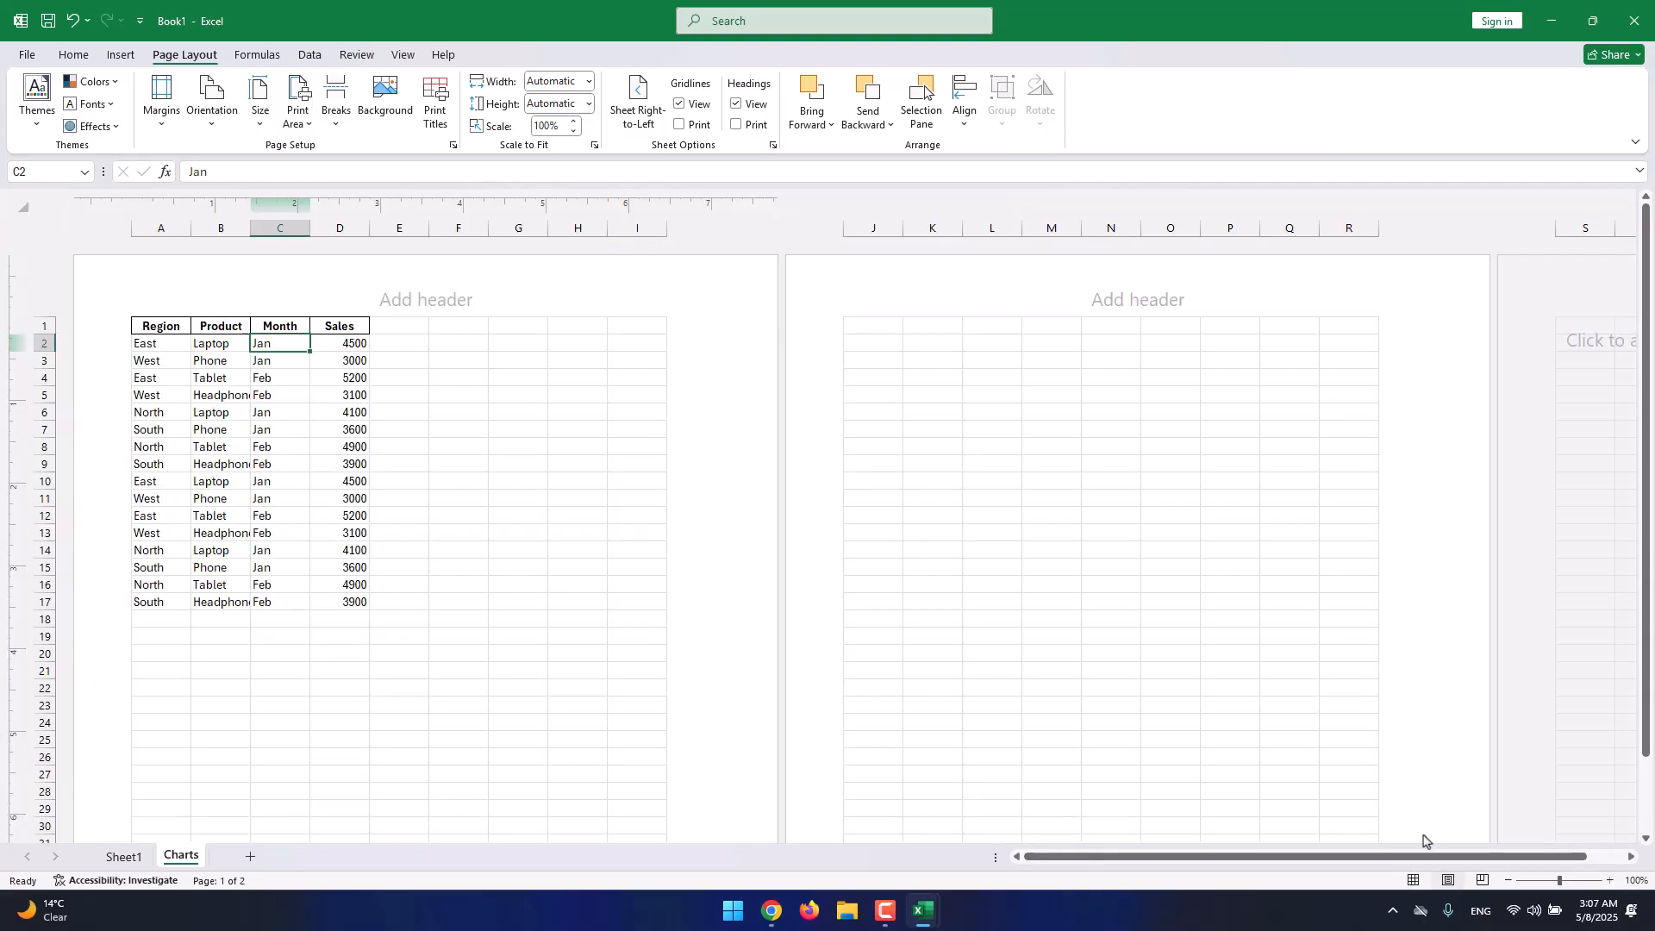
{"action": "left_click", "coordinate": [962, 383]}
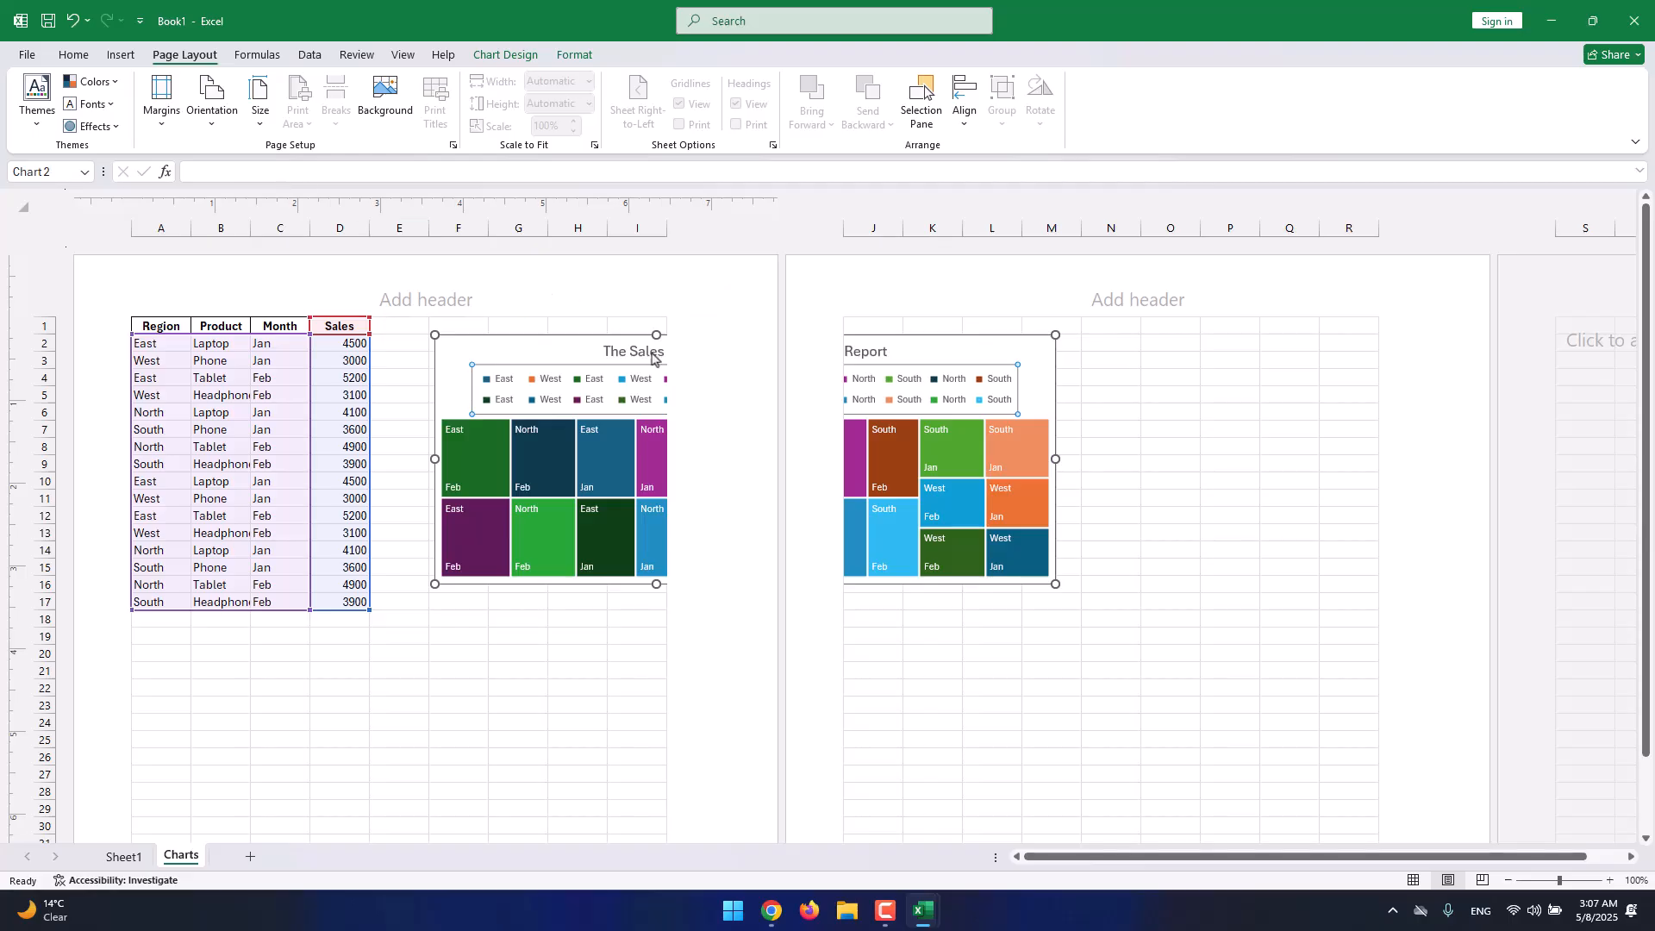
{"action": "scroll", "coordinate": [652, 359], "scroll_direction": "down", "scroll_amount": 2}
{"action": "scroll", "coordinate": [651, 358], "scroll_direction": "up", "scroll_amount": 2}
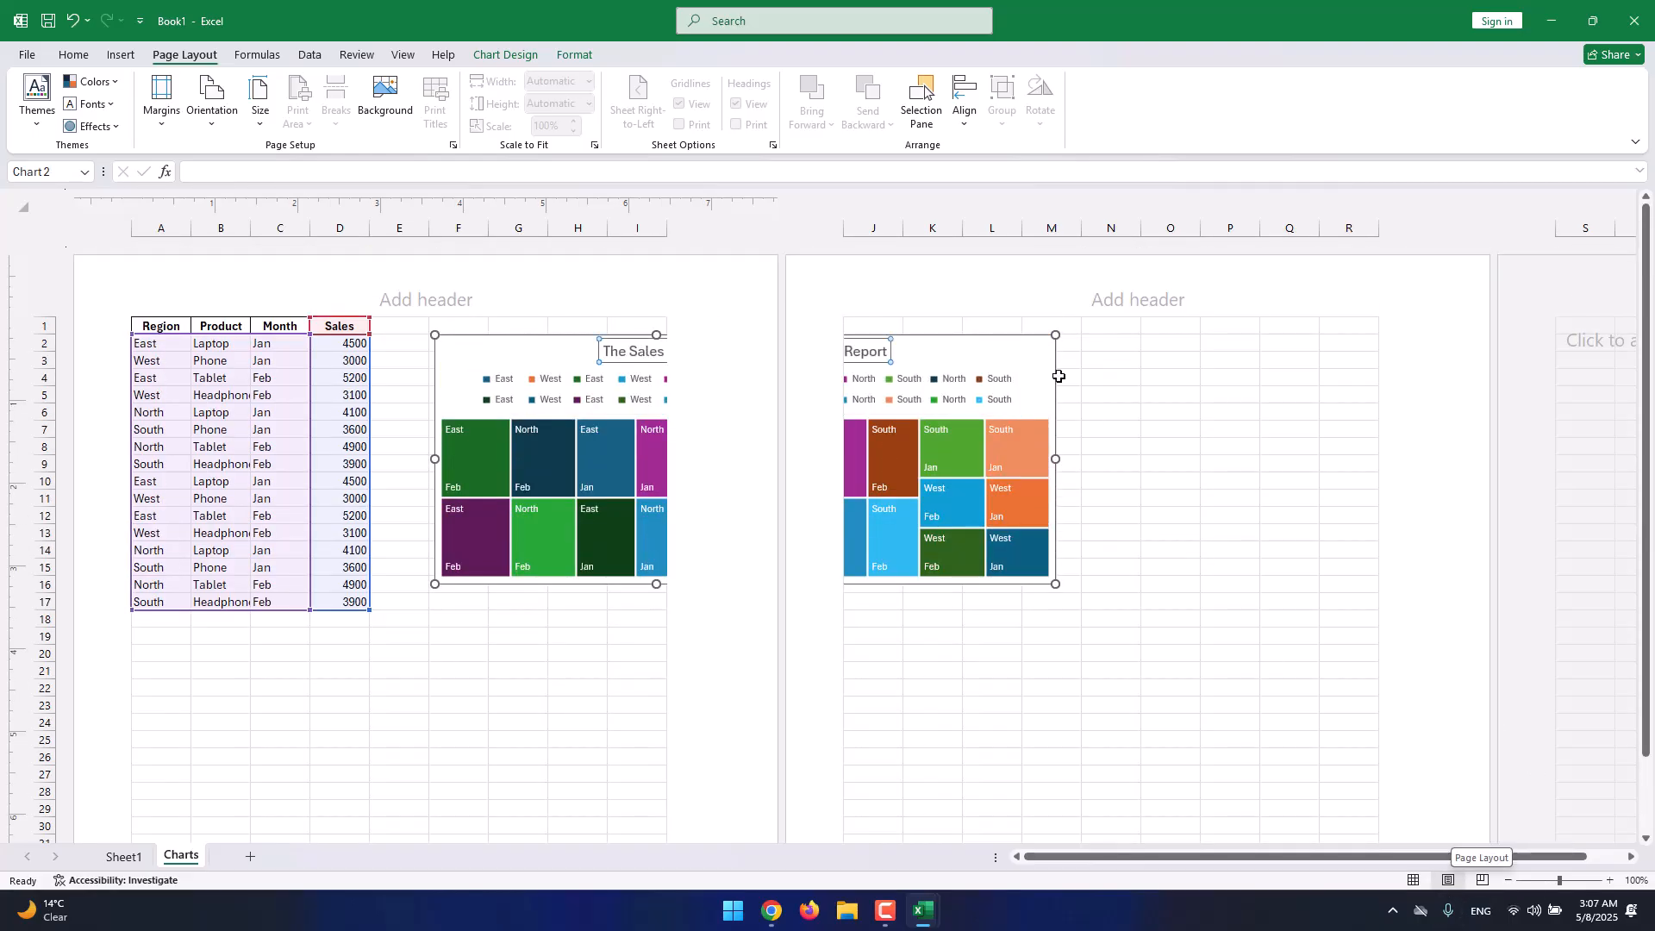
{"action": "left_click_drag", "start_coordinate": [1024, 342], "coordinate": [770, 580]}
{"action": "left_click_drag", "start_coordinate": [697, 626], "coordinate": [601, 646]}
{"action": "scroll", "coordinate": [602, 647], "scroll_direction": "down", "scroll_amount": 8}
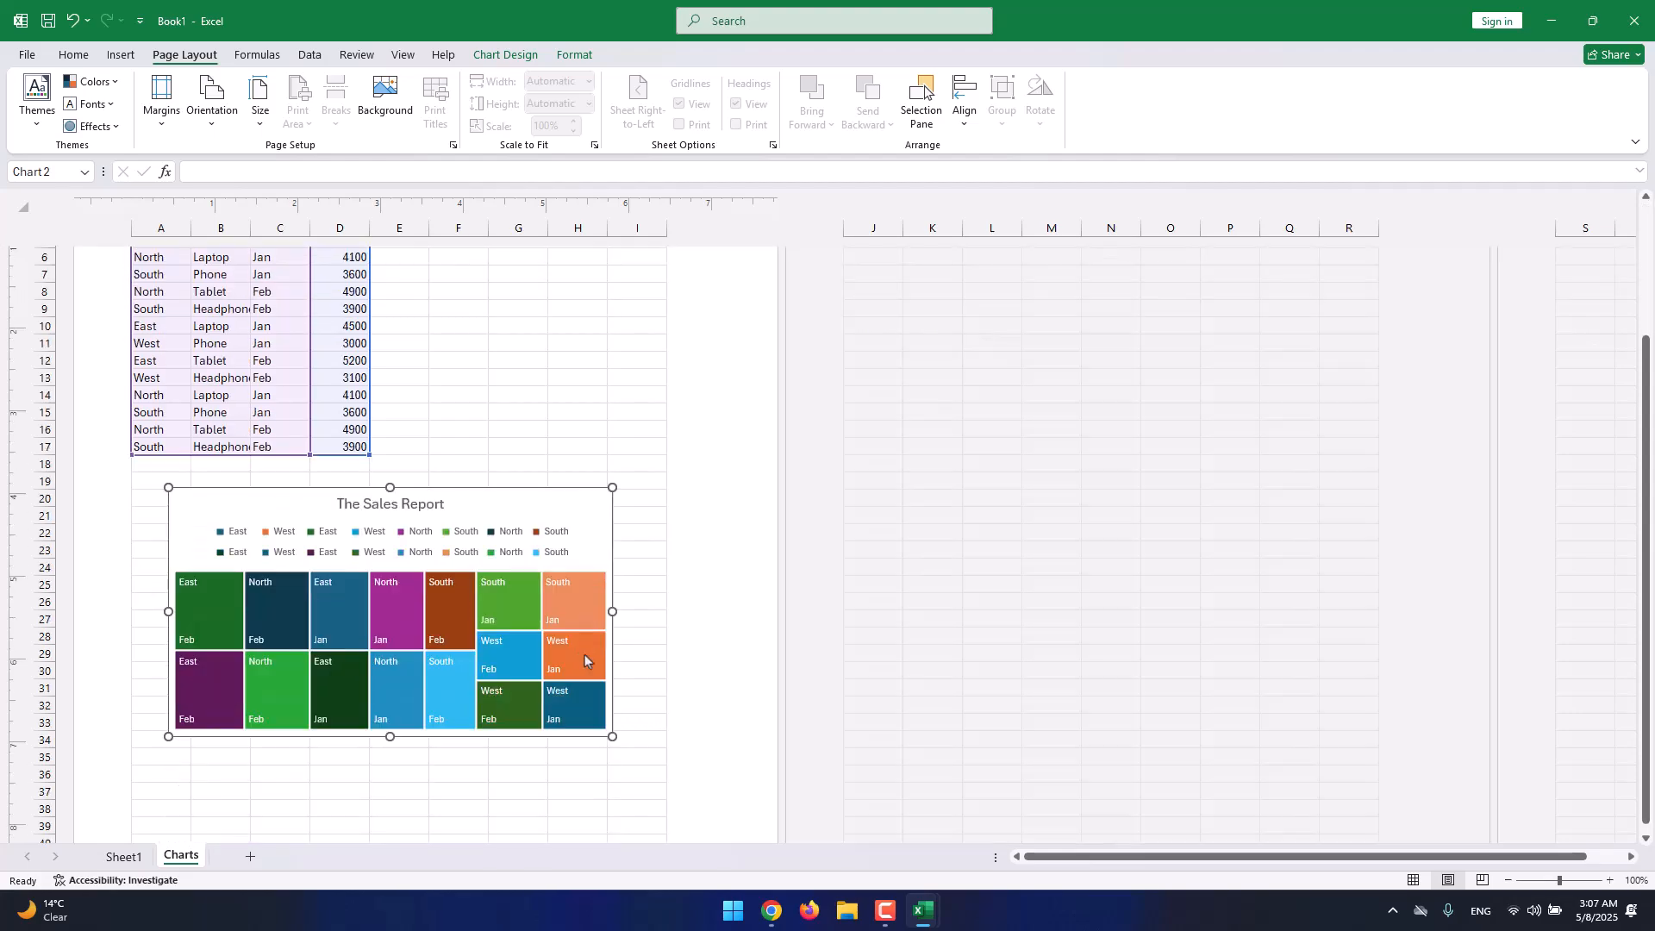
{"action": "scroll", "coordinate": [602, 563], "scroll_direction": "up", "scroll_amount": 4}
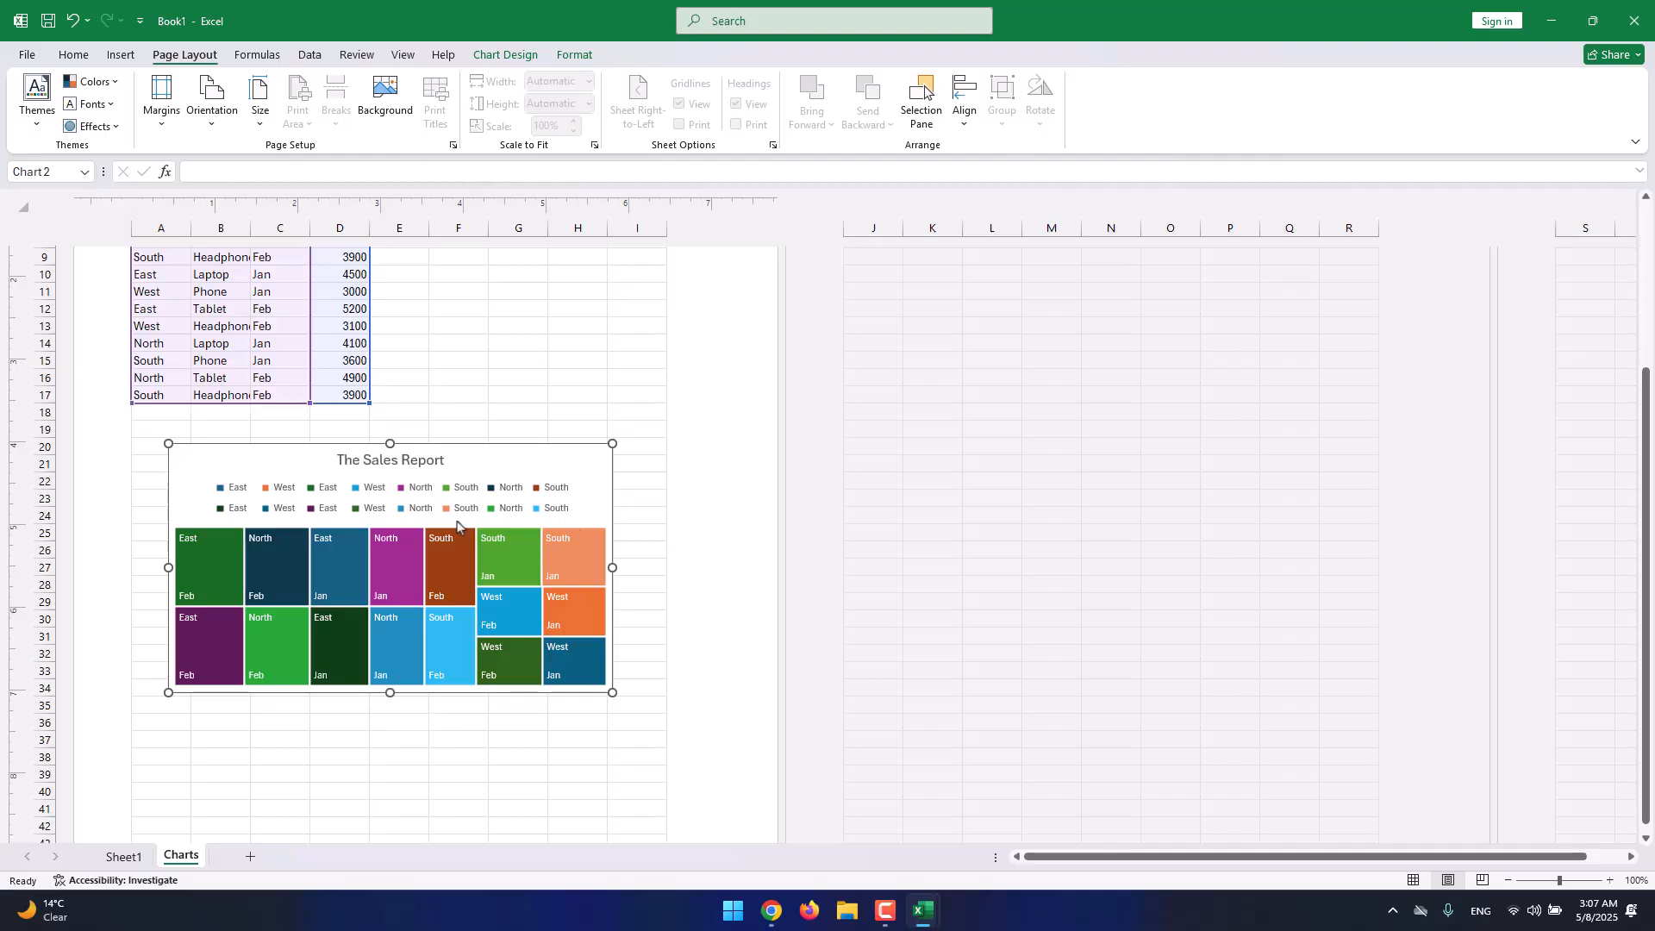
{"action": "scroll", "coordinate": [504, 384], "scroll_direction": "up", "scroll_amount": 3}
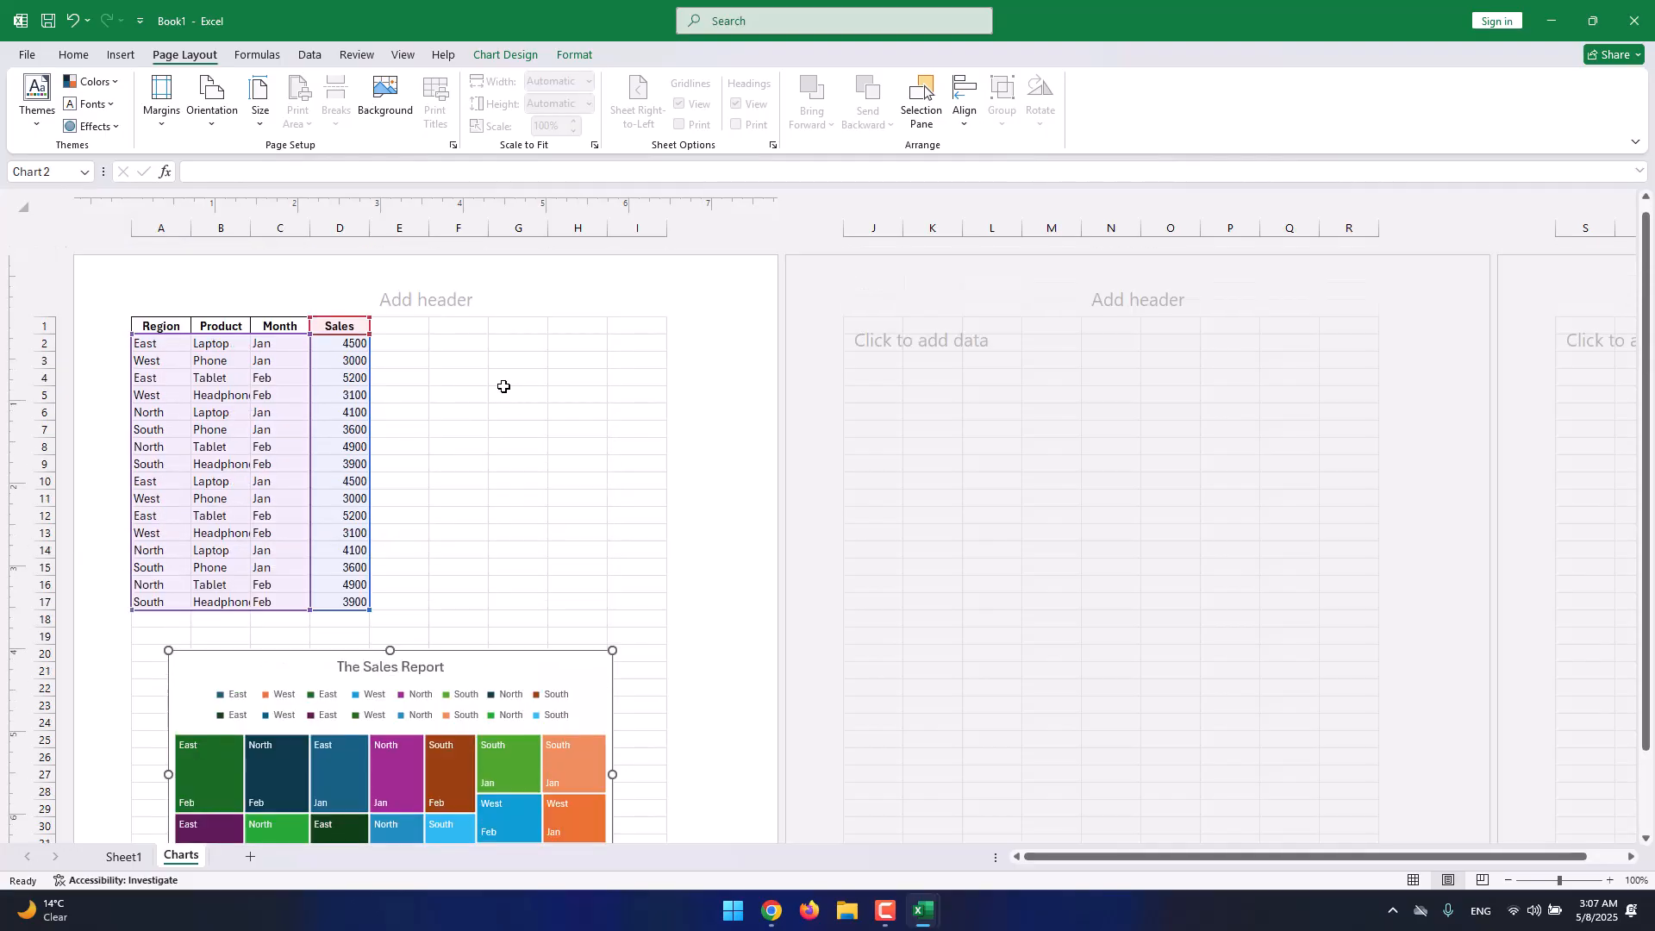
Reapply the Wide margin preset and review the printed page.
{"action": "left_click", "coordinate": [181, 121]}
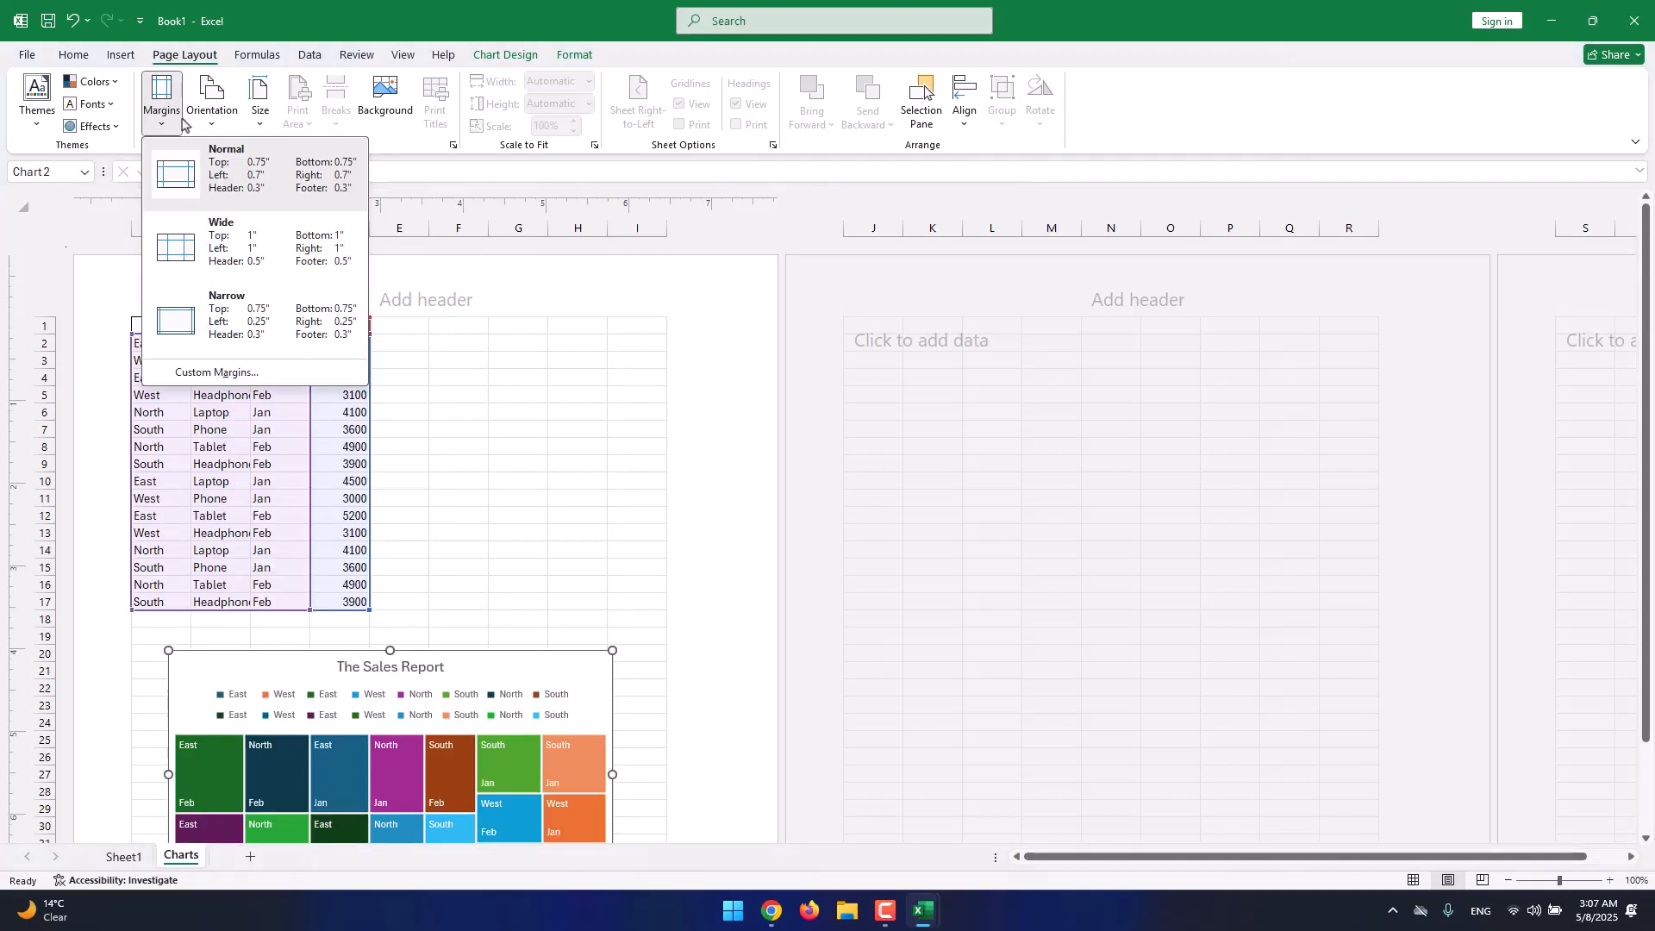
{"action": "left_click", "coordinate": [245, 250]}
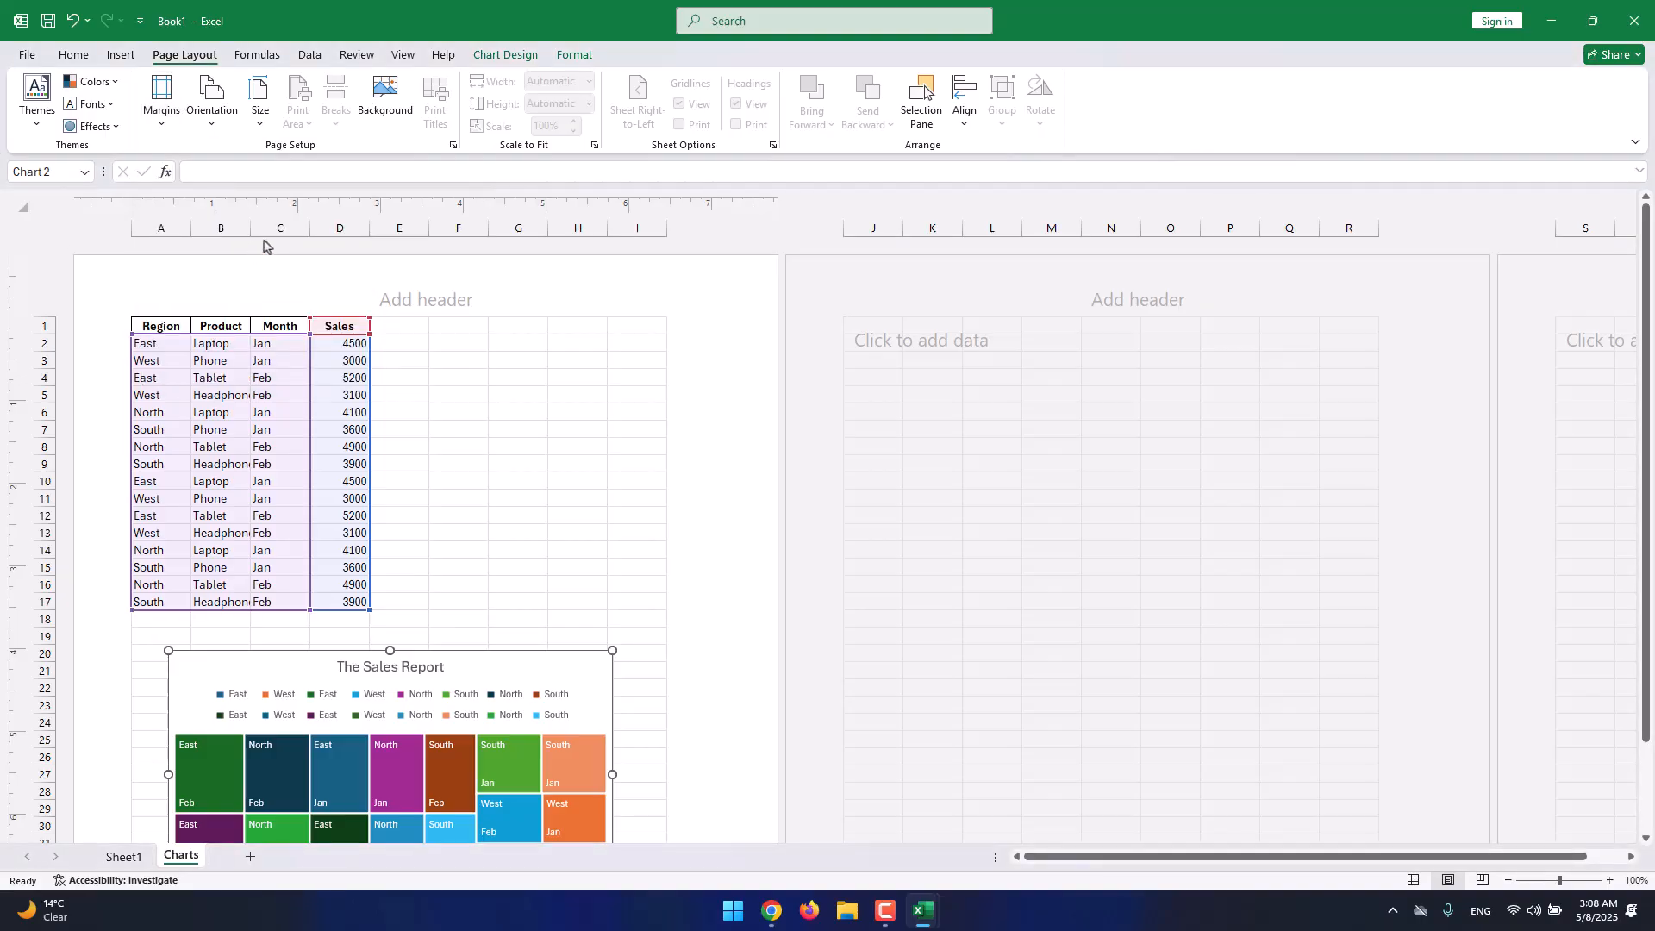
{"action": "left_click", "coordinate": [163, 119]}
{"action": "left_click", "coordinate": [197, 174]}
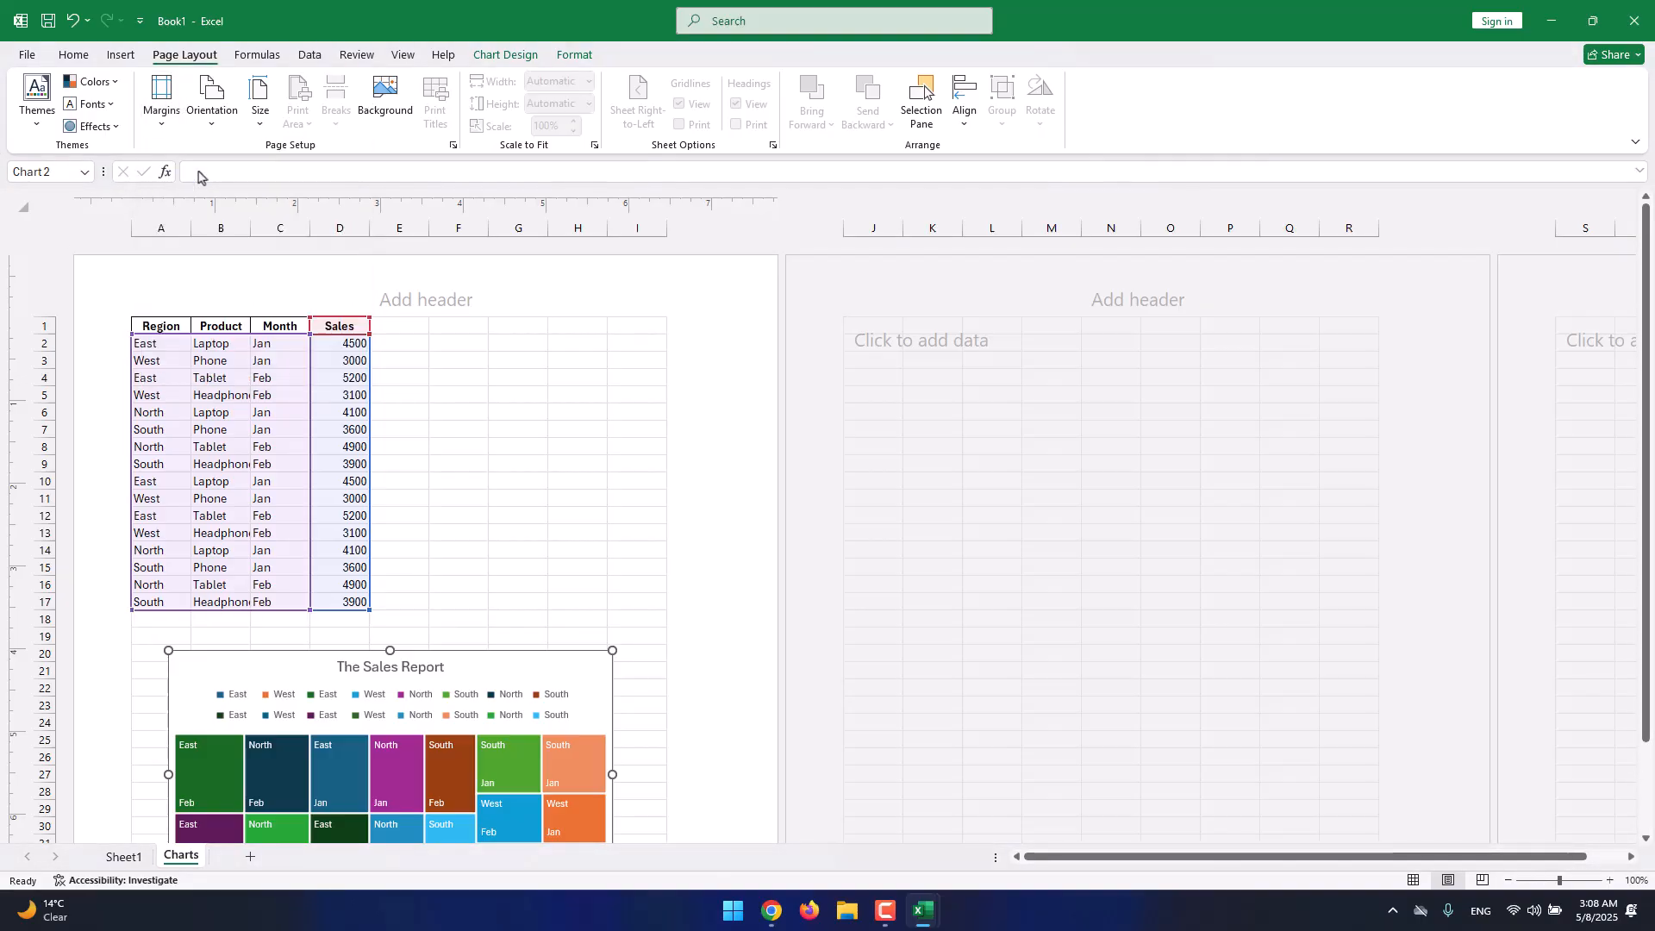
{"action": "scroll", "coordinate": [355, 303], "scroll_direction": "down", "scroll_amount": 9}
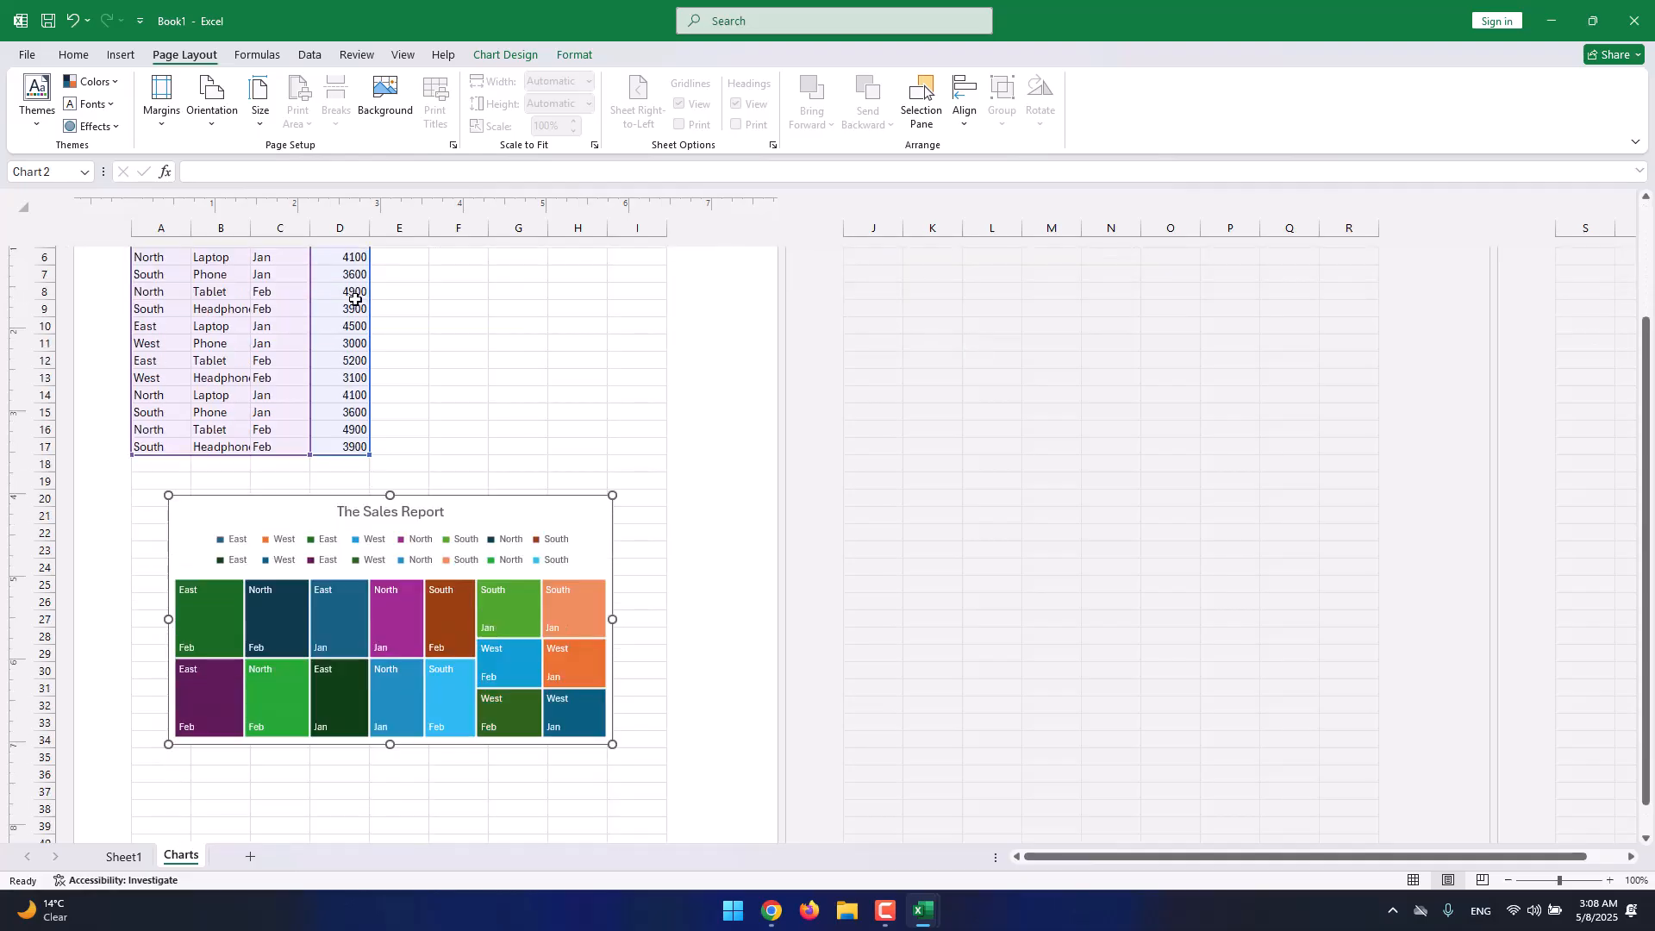
{"action": "scroll", "coordinate": [705, 505], "scroll_direction": "up", "scroll_amount": 9}
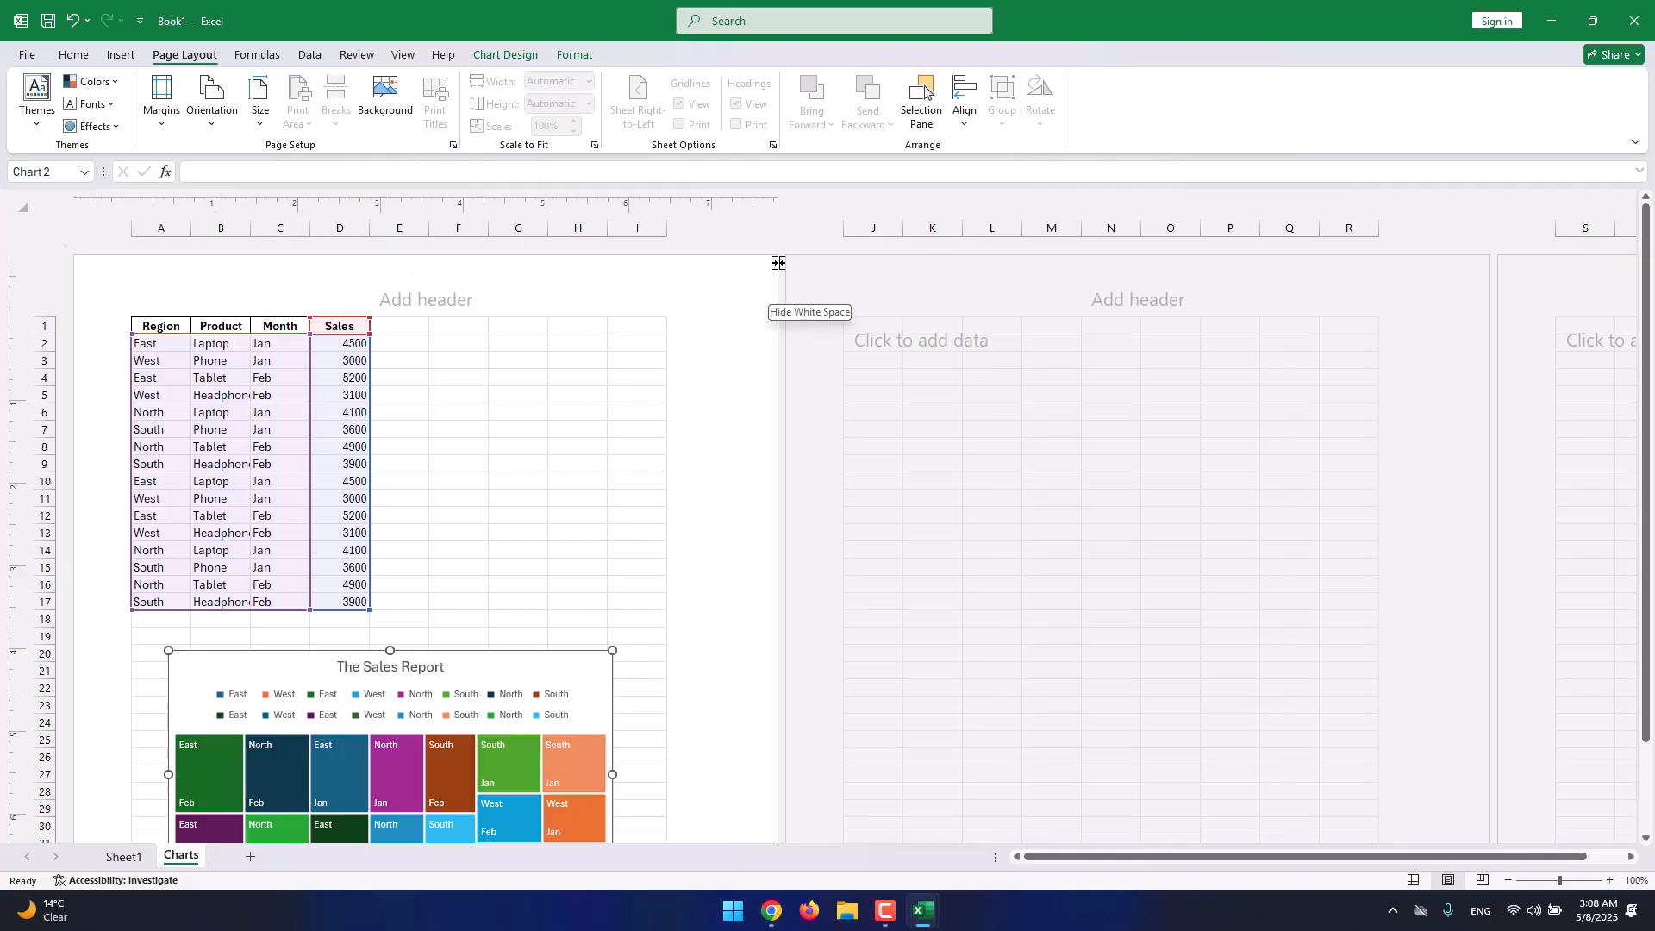
Check the orientation options, keeping the page in portrait.
{"action": "left_click", "coordinate": [213, 110]}
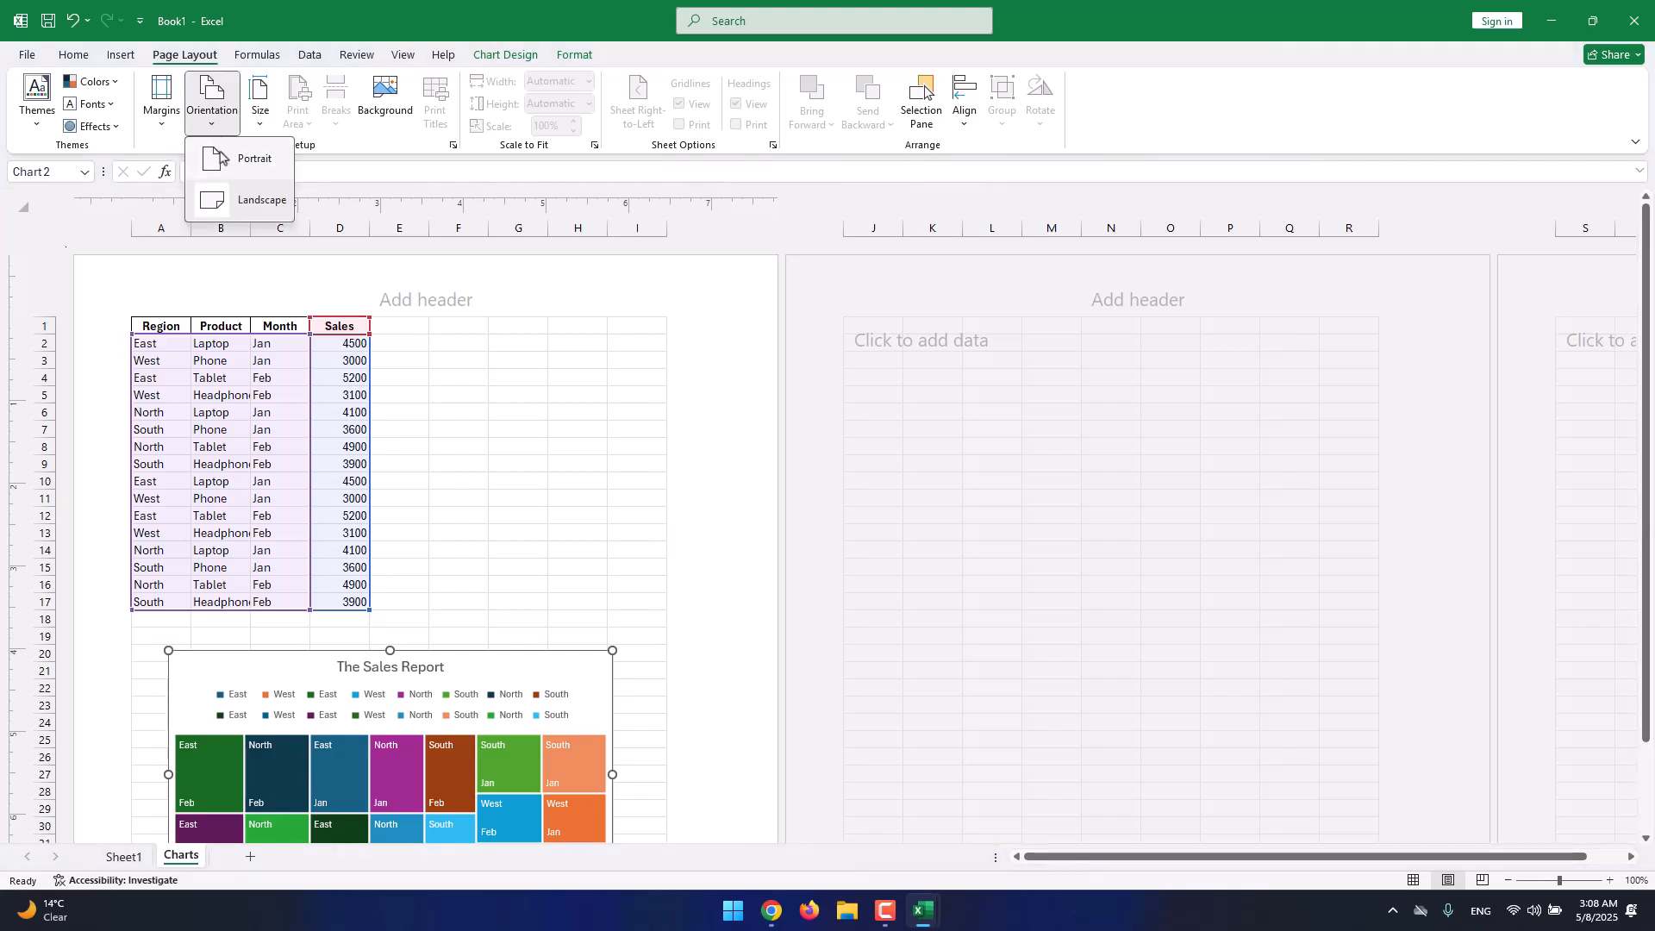
{"action": "left_click", "coordinate": [222, 158]}
{"action": "left_click", "coordinate": [213, 111]}
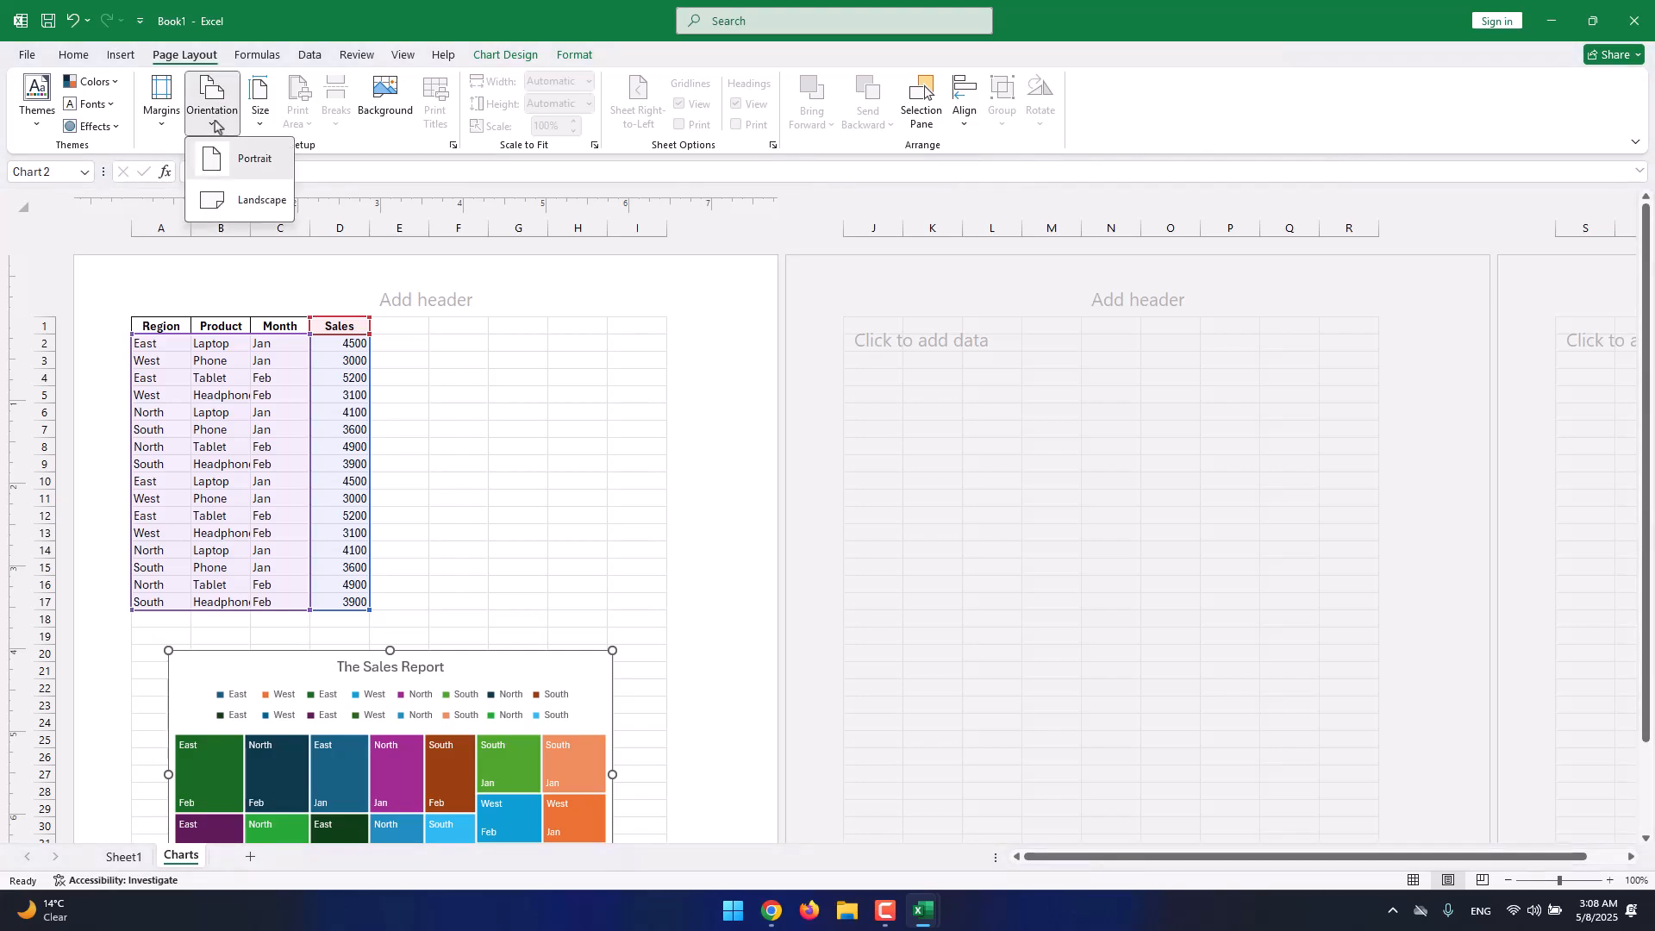
{"action": "left_click", "coordinate": [233, 207]}
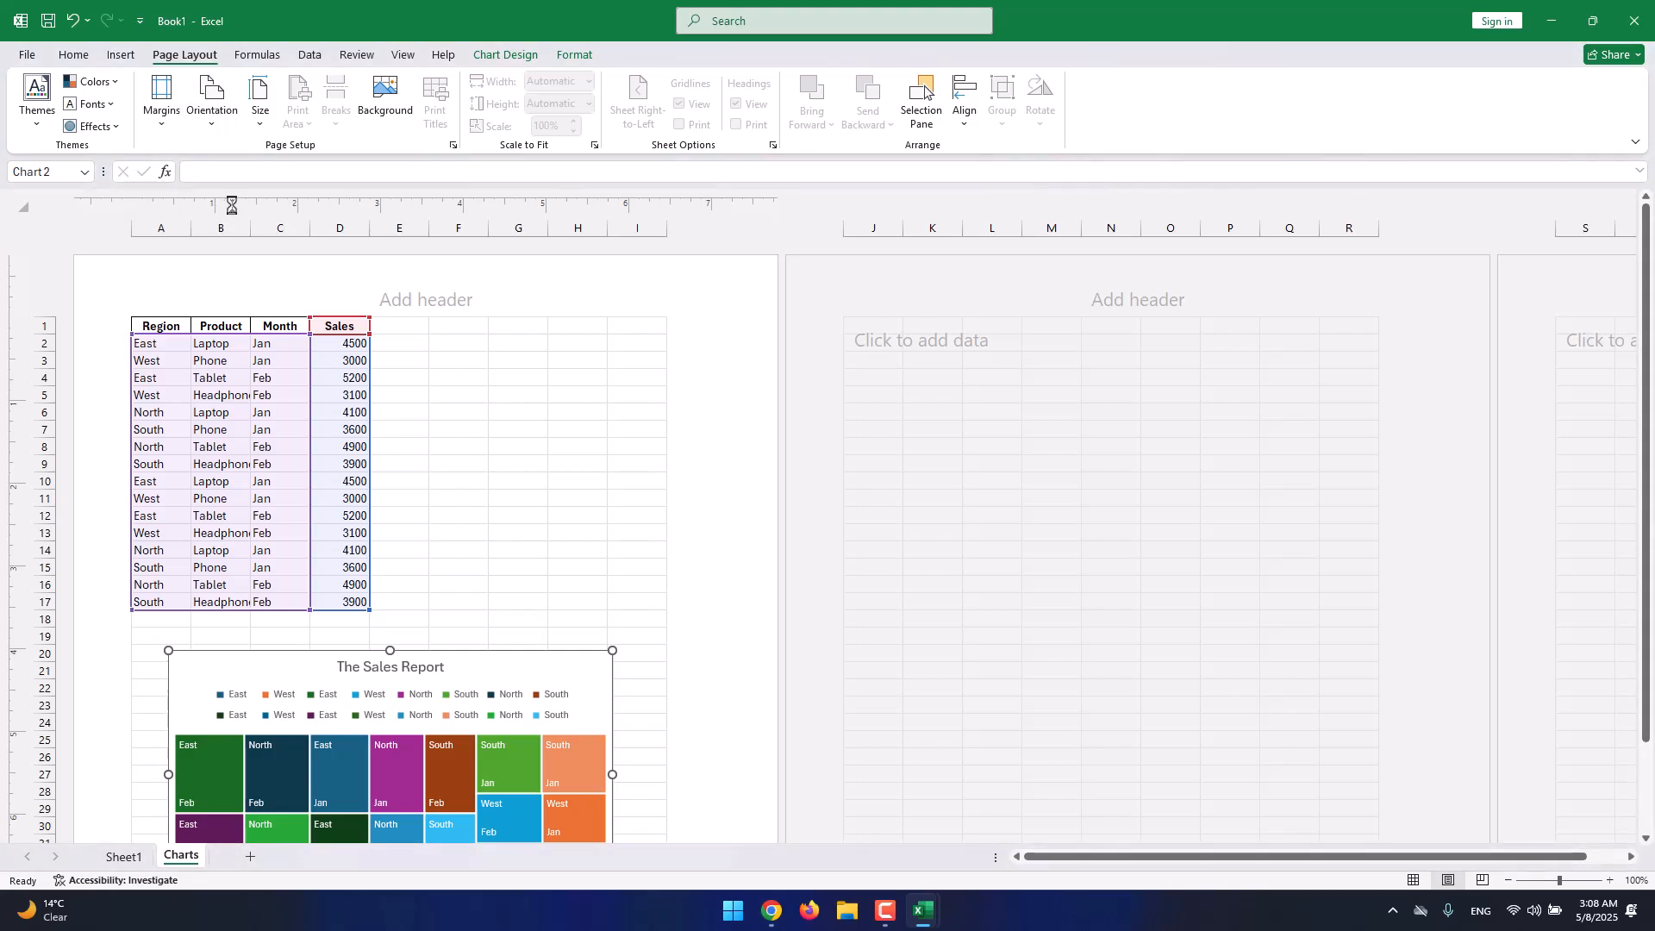
{"action": "left_click", "coordinate": [234, 121]}
{"action": "left_click", "coordinate": [222, 158]}
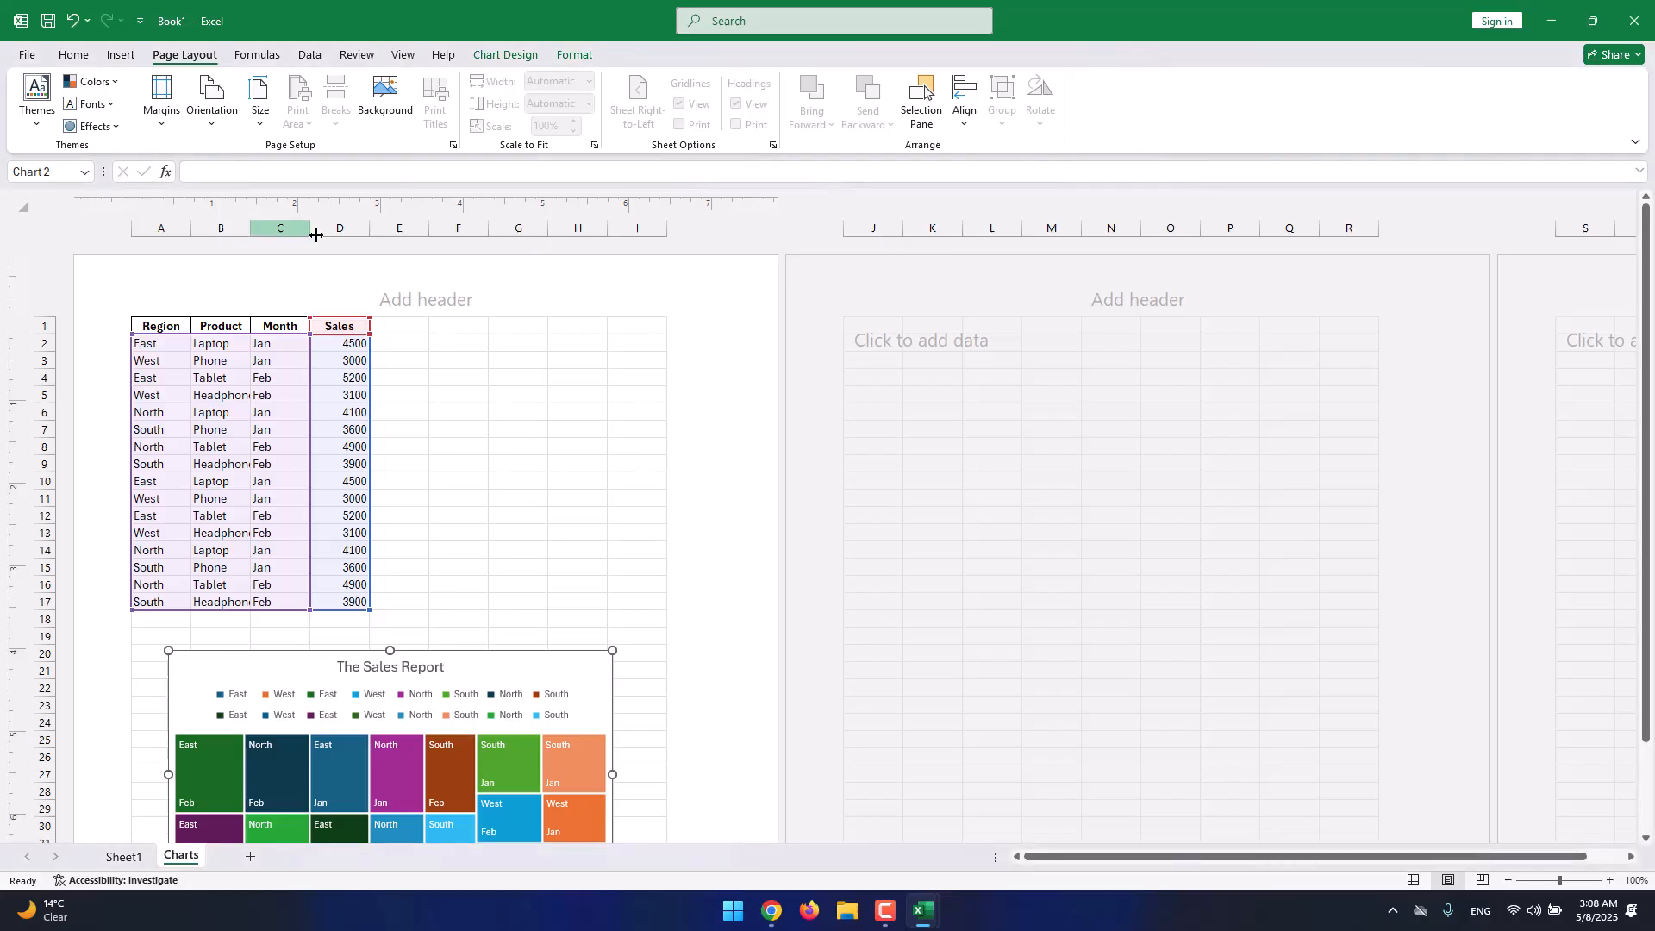
{"action": "scroll", "coordinate": [345, 293], "scroll_direction": "down", "scroll_amount": 12}
{"action": "scroll", "coordinate": [353, 300], "scroll_direction": "down", "scroll_amount": 4}
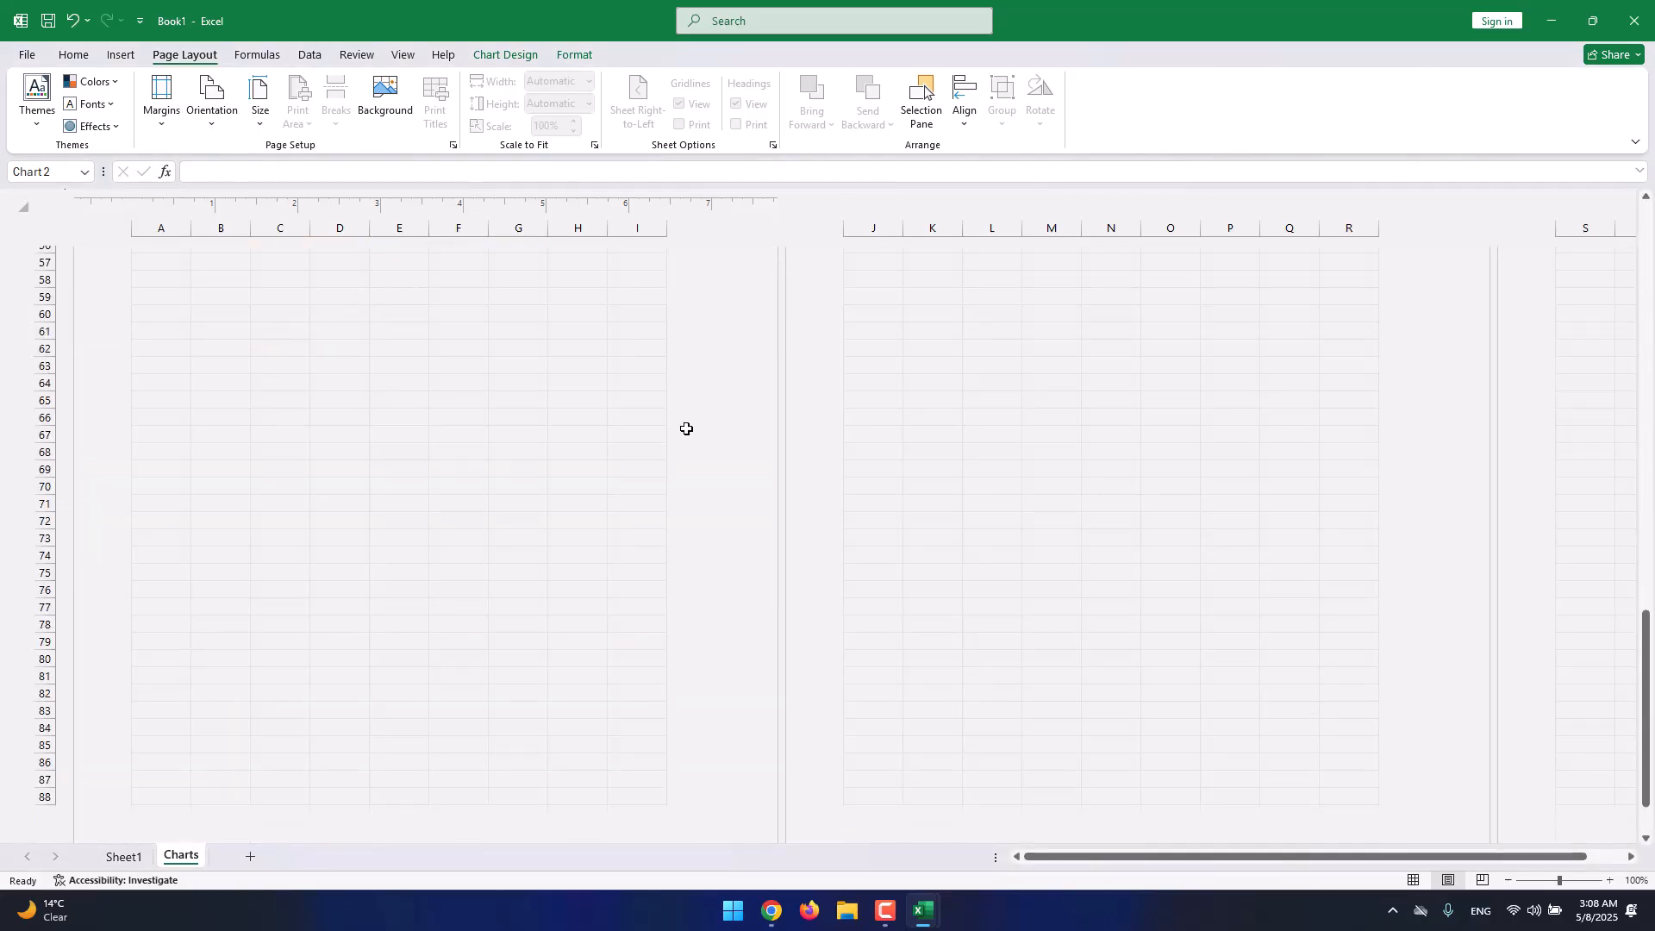
Return the sheet to Normal view and pick a page orientation from the Orientation list.
{"action": "left_click", "coordinate": [1414, 879]}
{"action": "scroll", "coordinate": [1284, 638], "scroll_direction": "up", "scroll_amount": 5, "text": "ctrl"}
{"action": "scroll", "coordinate": [1284, 638], "scroll_direction": "down", "scroll_amount": 1}
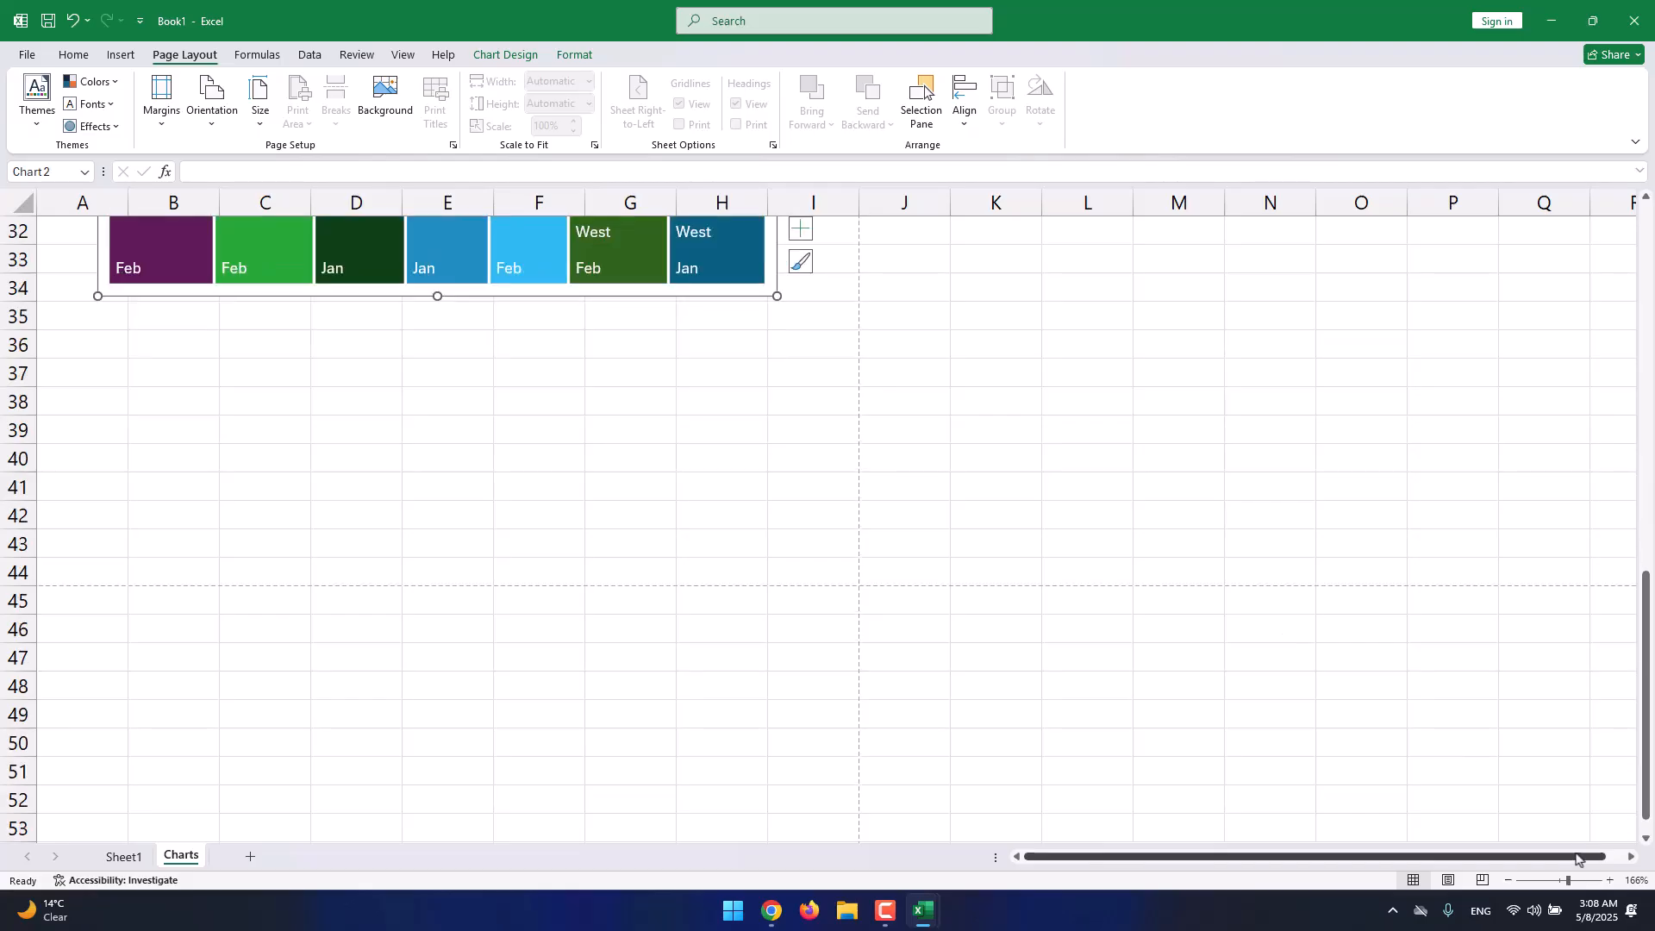
{"action": "scroll", "coordinate": [1396, 612], "scroll_direction": "up", "scroll_amount": 10}
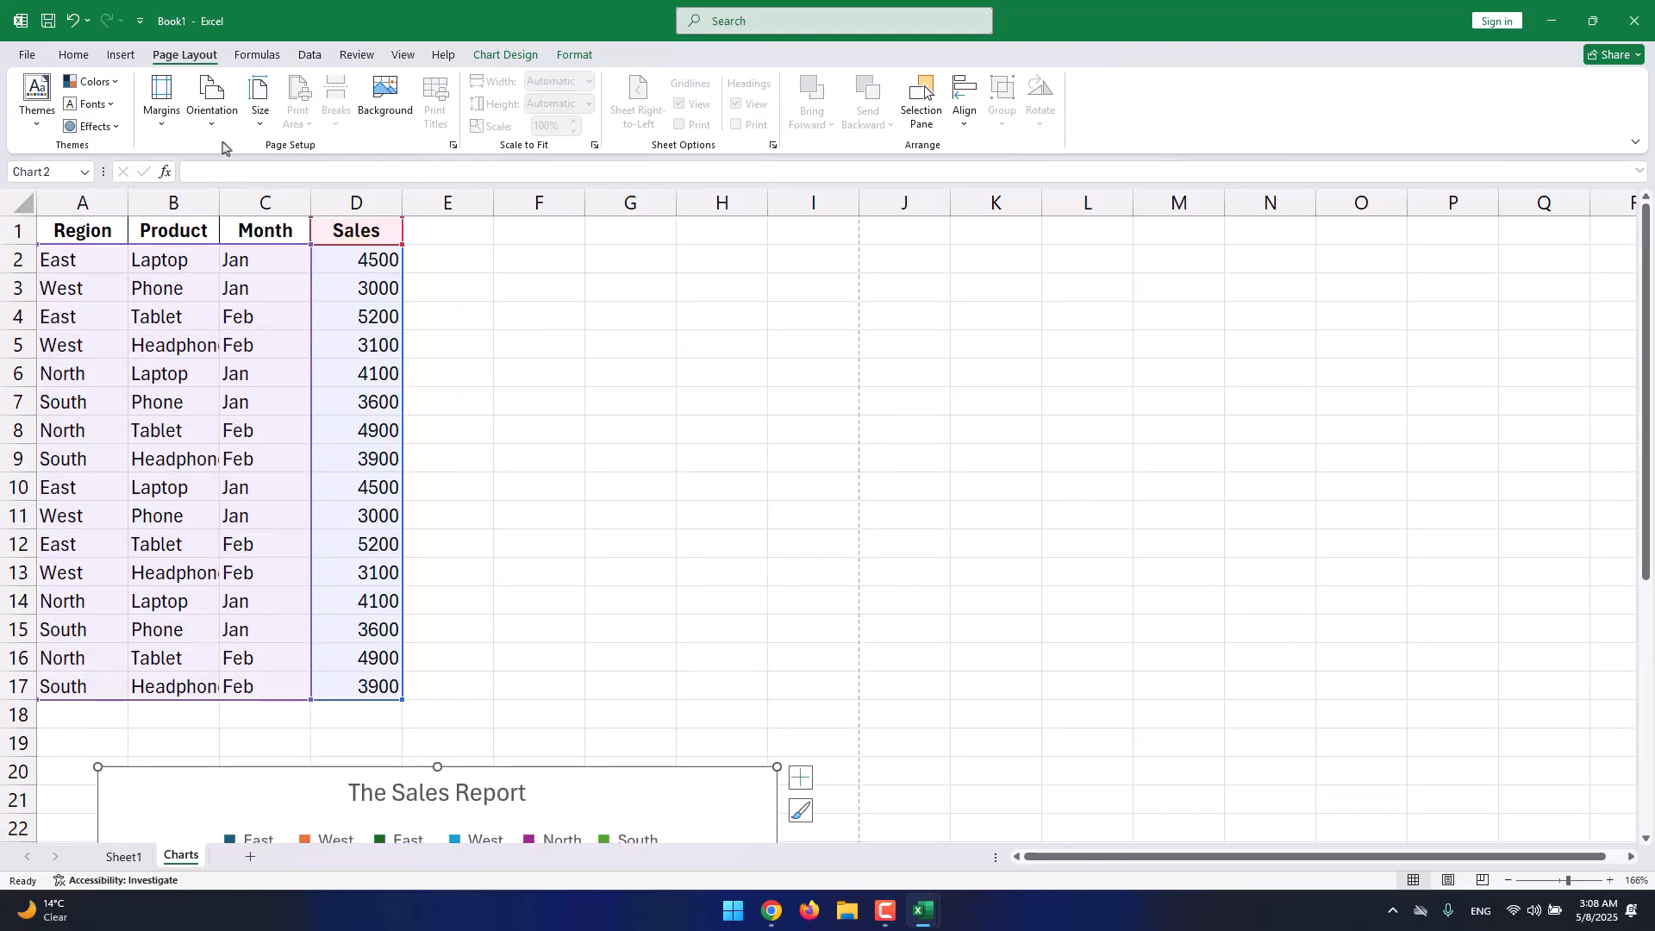
{"action": "left_click", "coordinate": [212, 111]}
{"action": "left_click", "coordinate": [216, 188]}
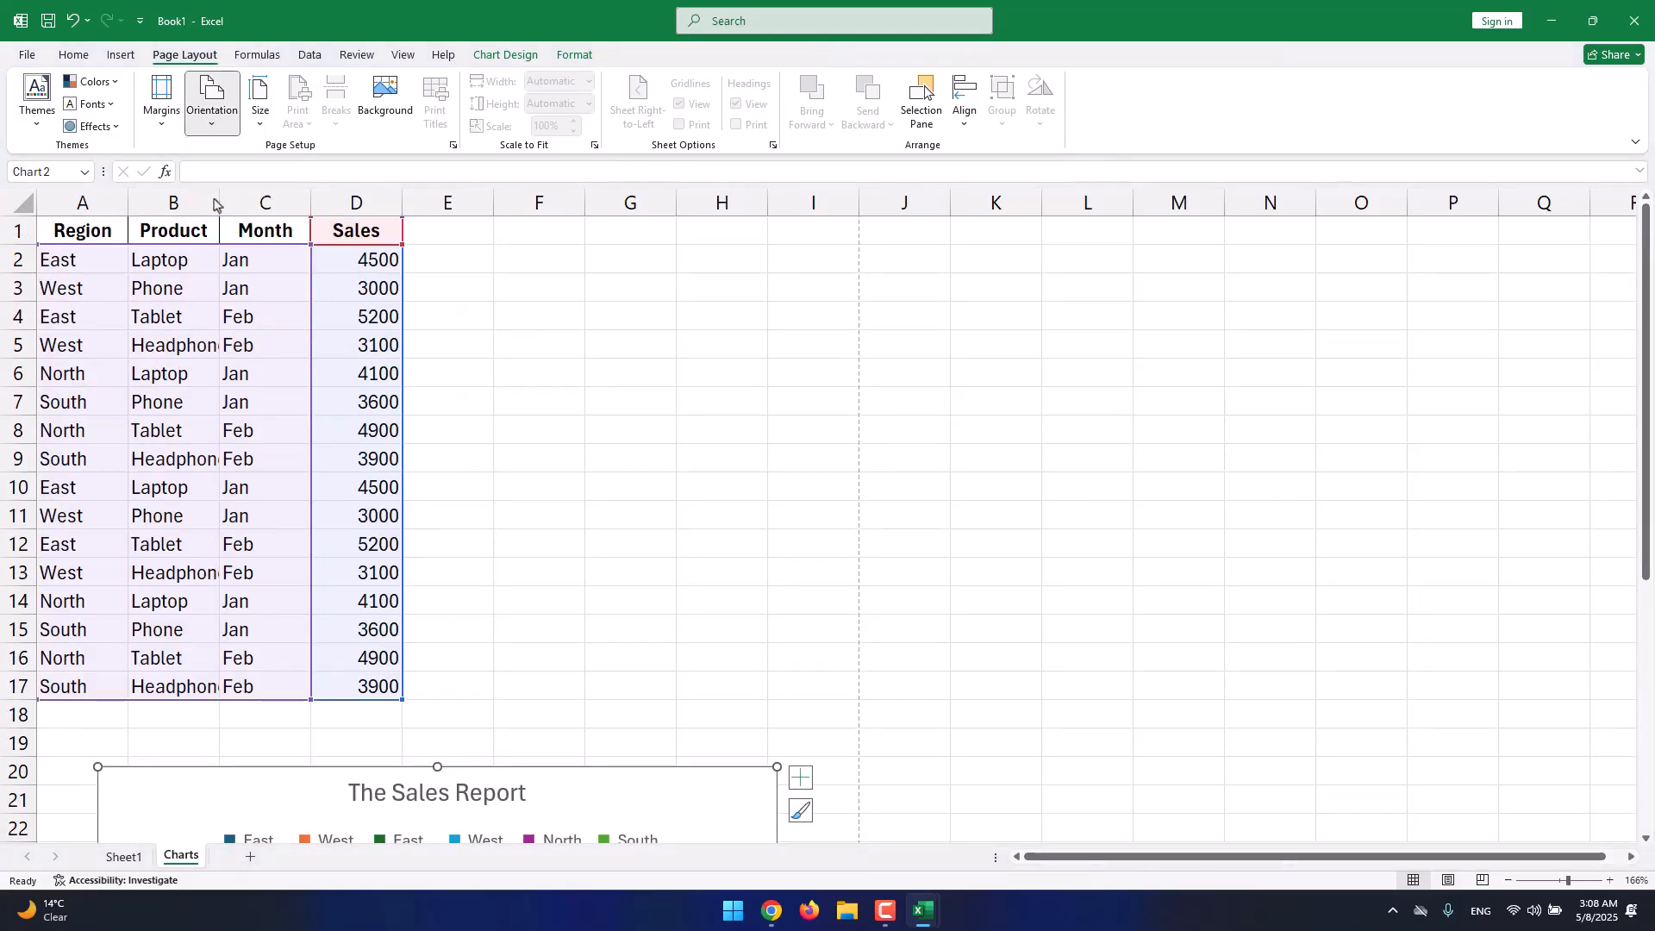
{"action": "left_click", "coordinate": [216, 116]}
{"action": "left_click", "coordinate": [226, 173]}
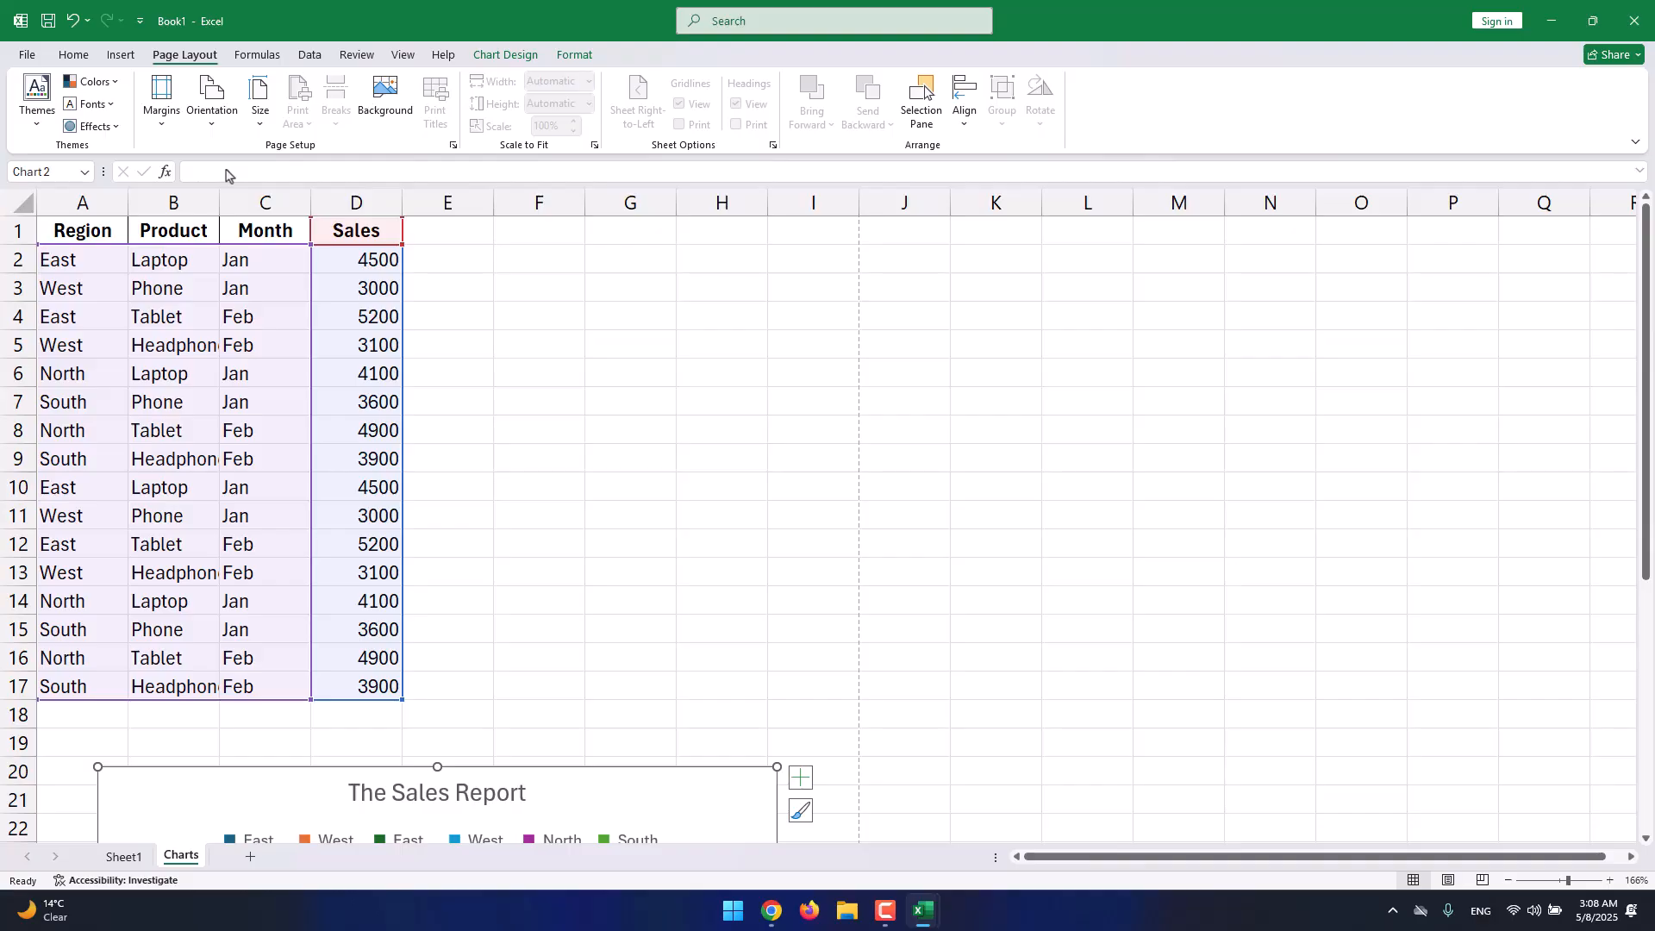
Browse the paper sizes without changing them, then start adding a sheet background picture.
{"action": "left_click", "coordinate": [258, 111]}
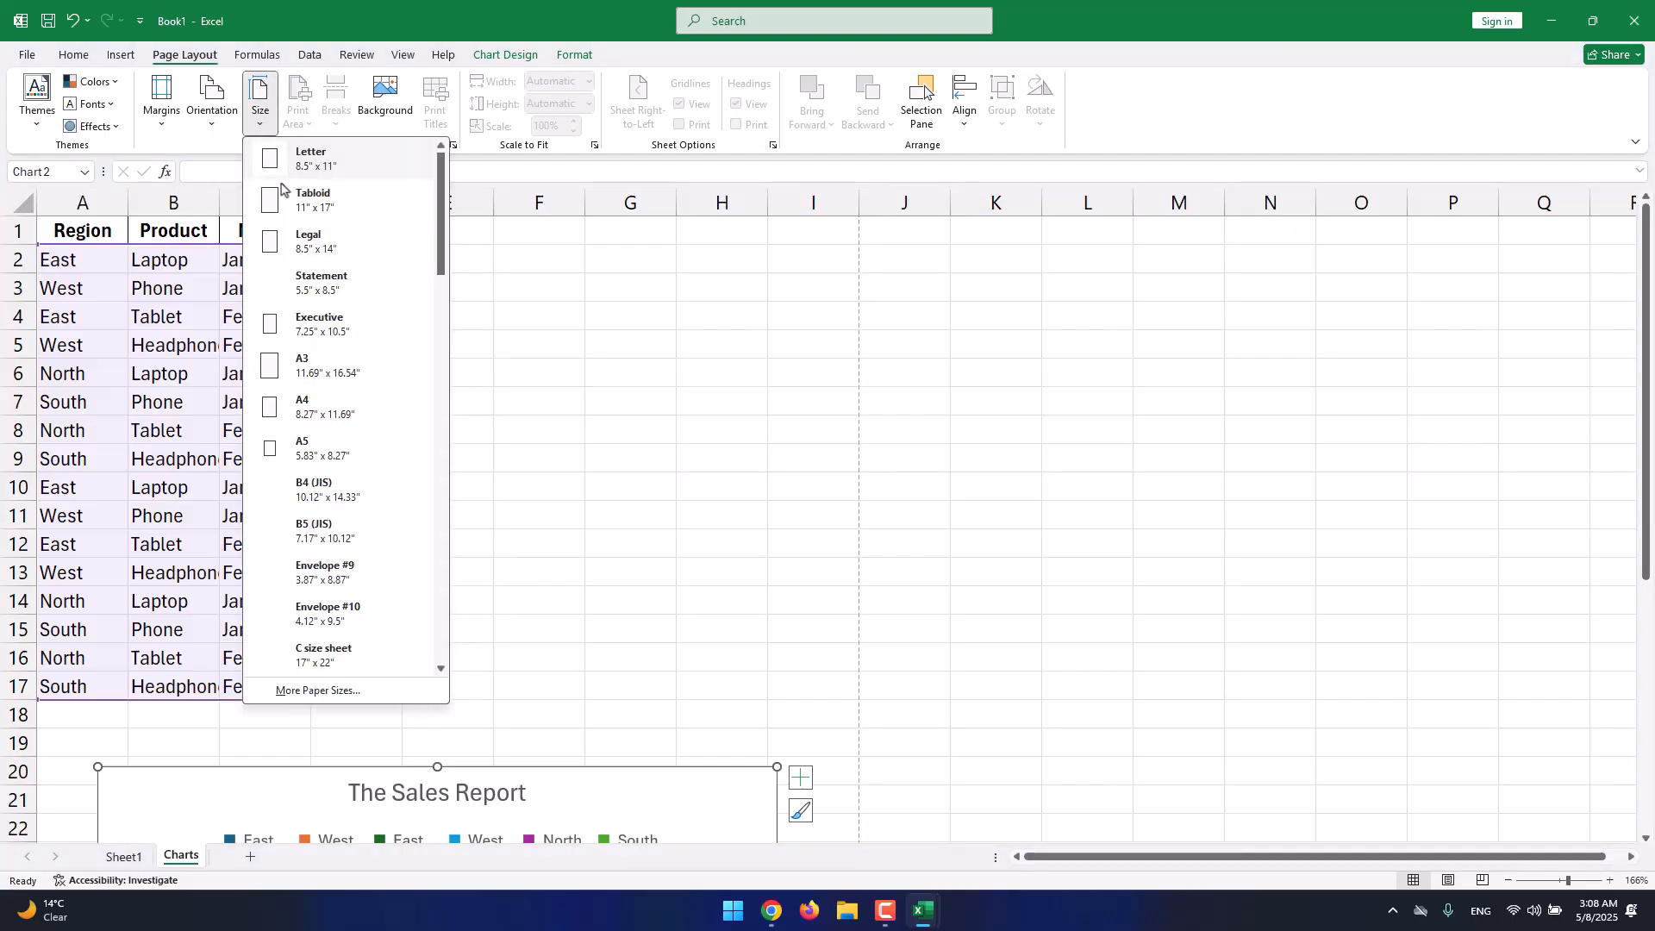
{"action": "scroll", "coordinate": [352, 369], "scroll_direction": "down", "scroll_amount": 12}
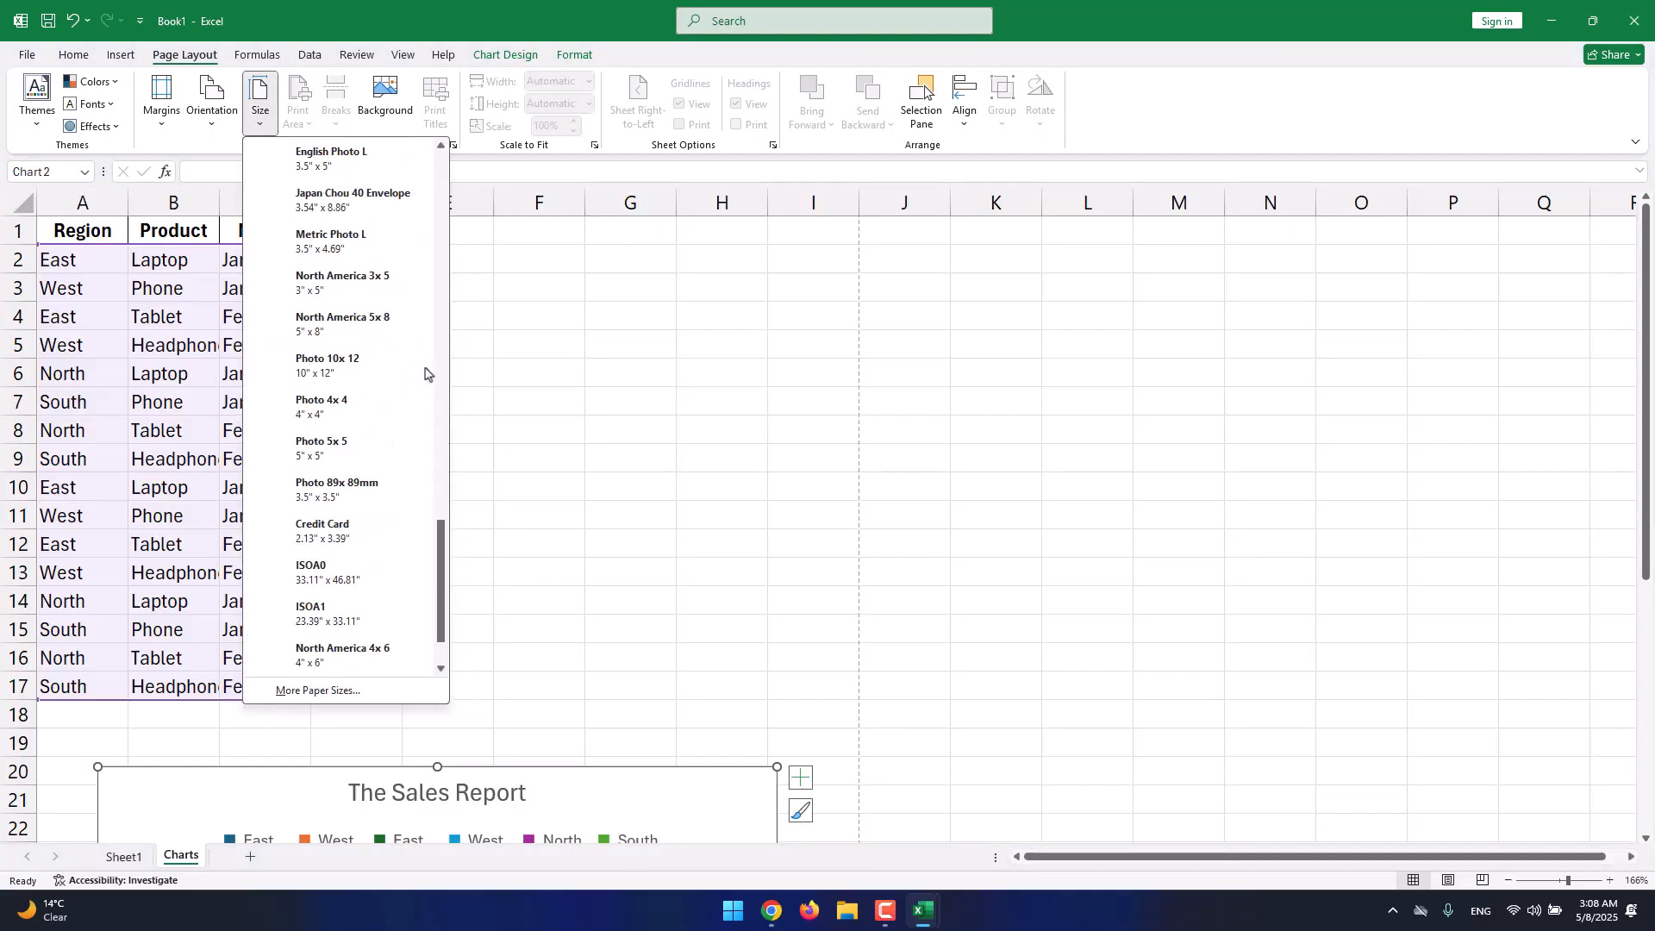
{"action": "scroll", "coordinate": [443, 562], "scroll_direction": "up", "scroll_amount": 1}
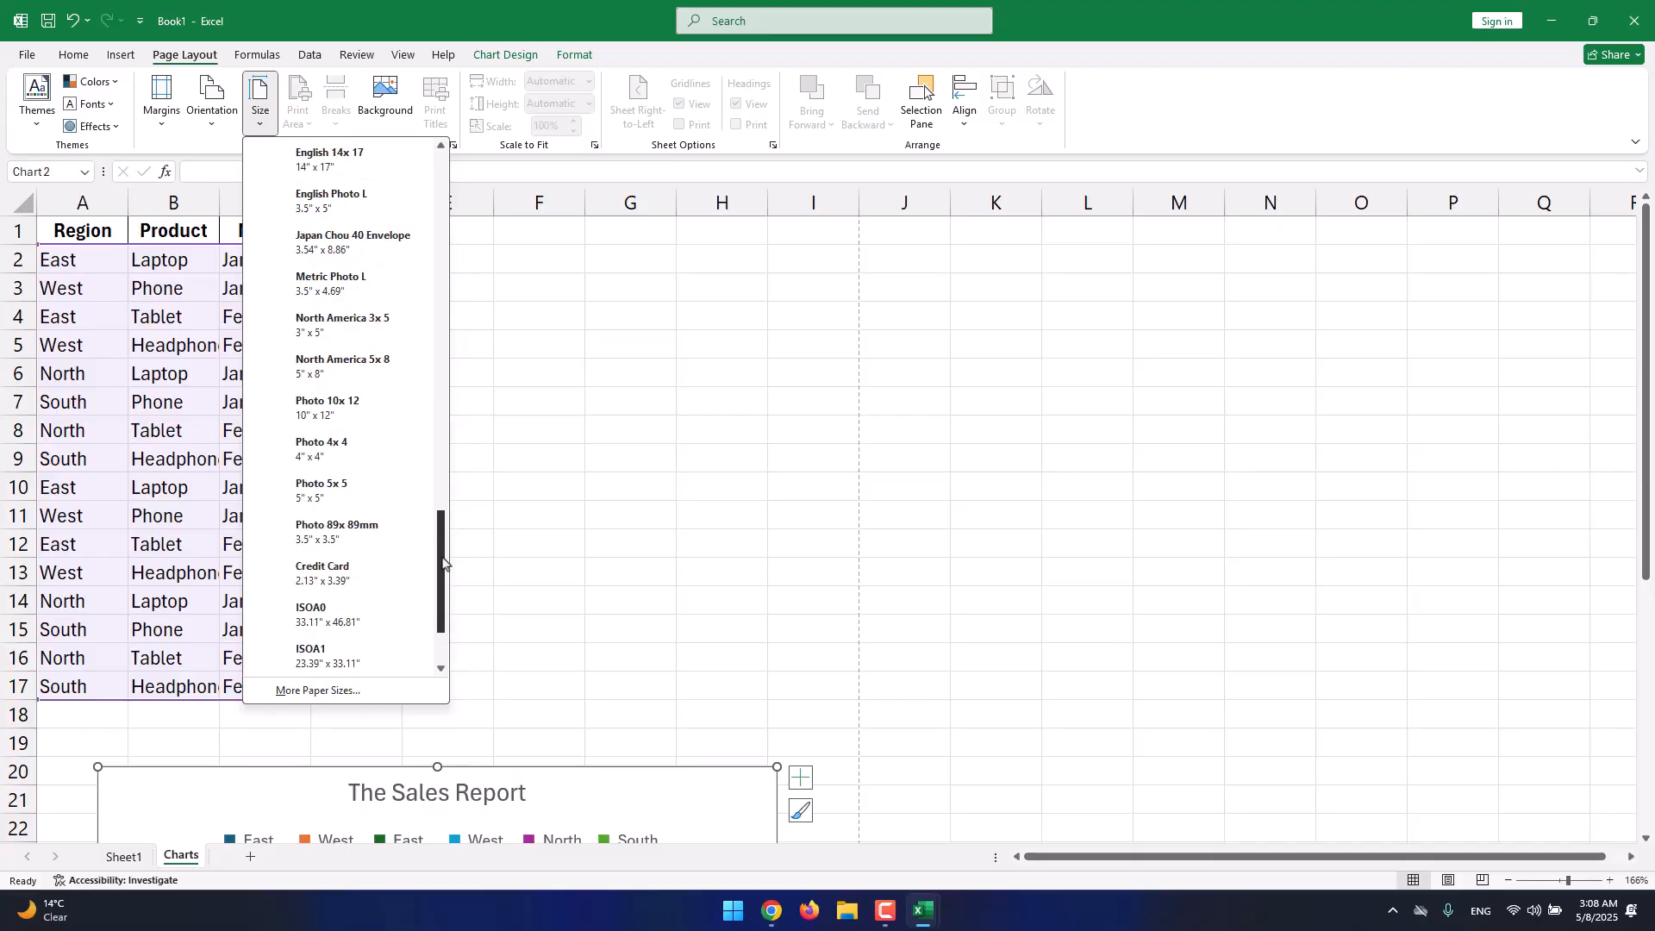
{"action": "left_click_drag", "start_coordinate": [443, 562], "coordinate": [429, 210]}
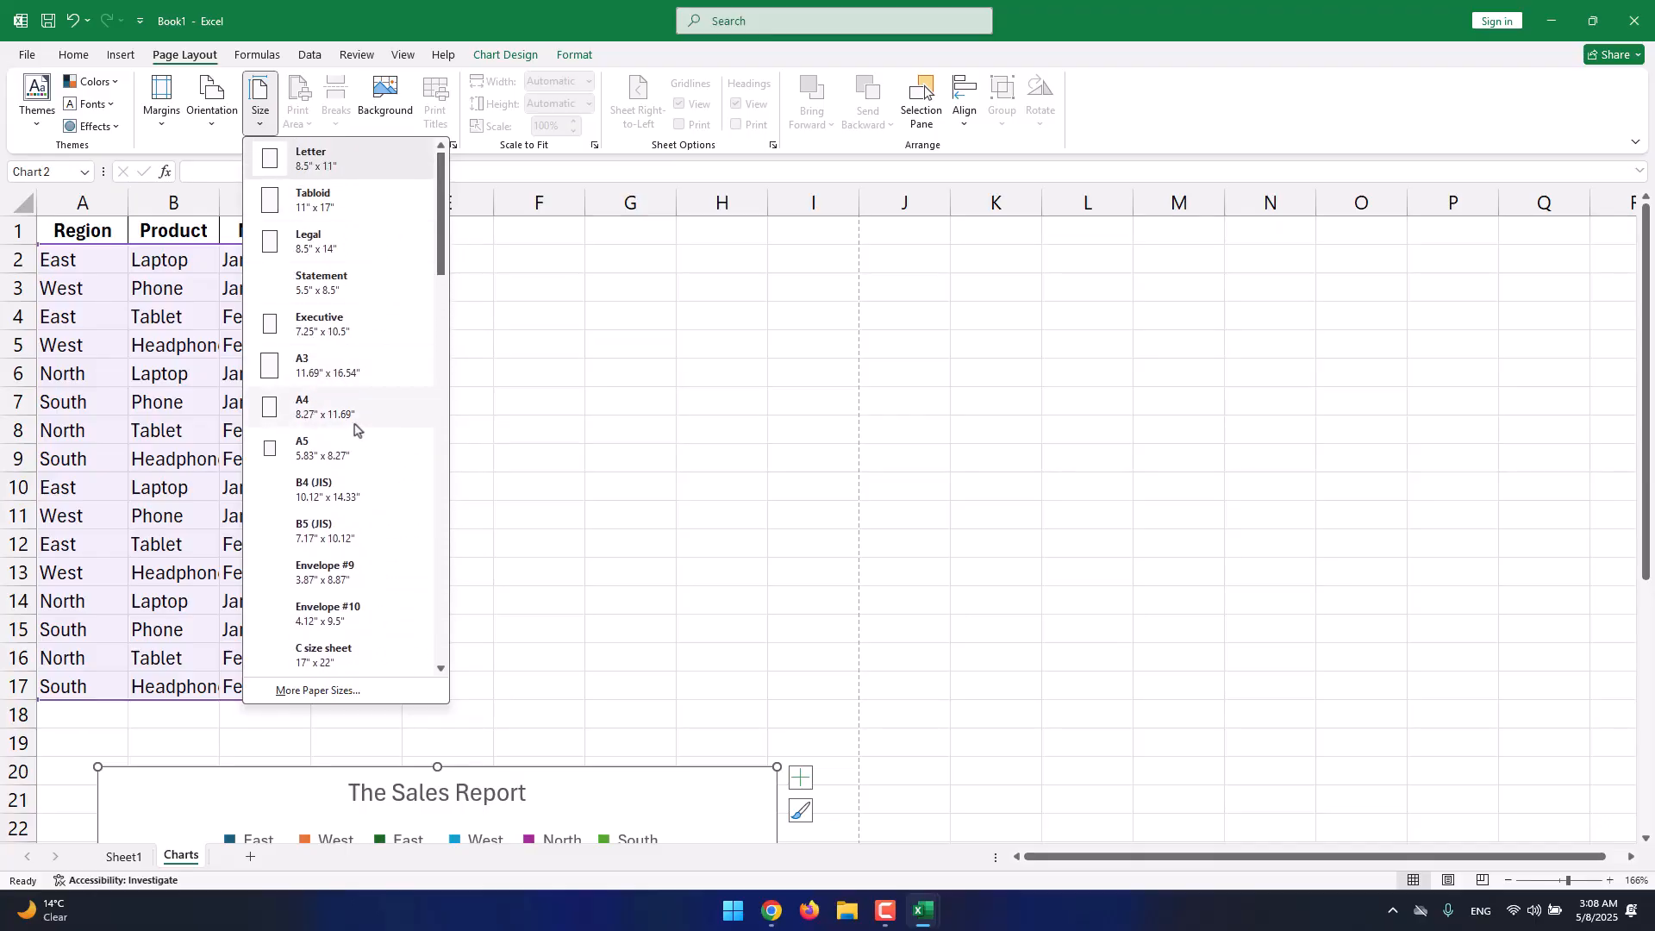
{"action": "scroll", "coordinate": [354, 429], "scroll_direction": "down", "scroll_amount": 12}
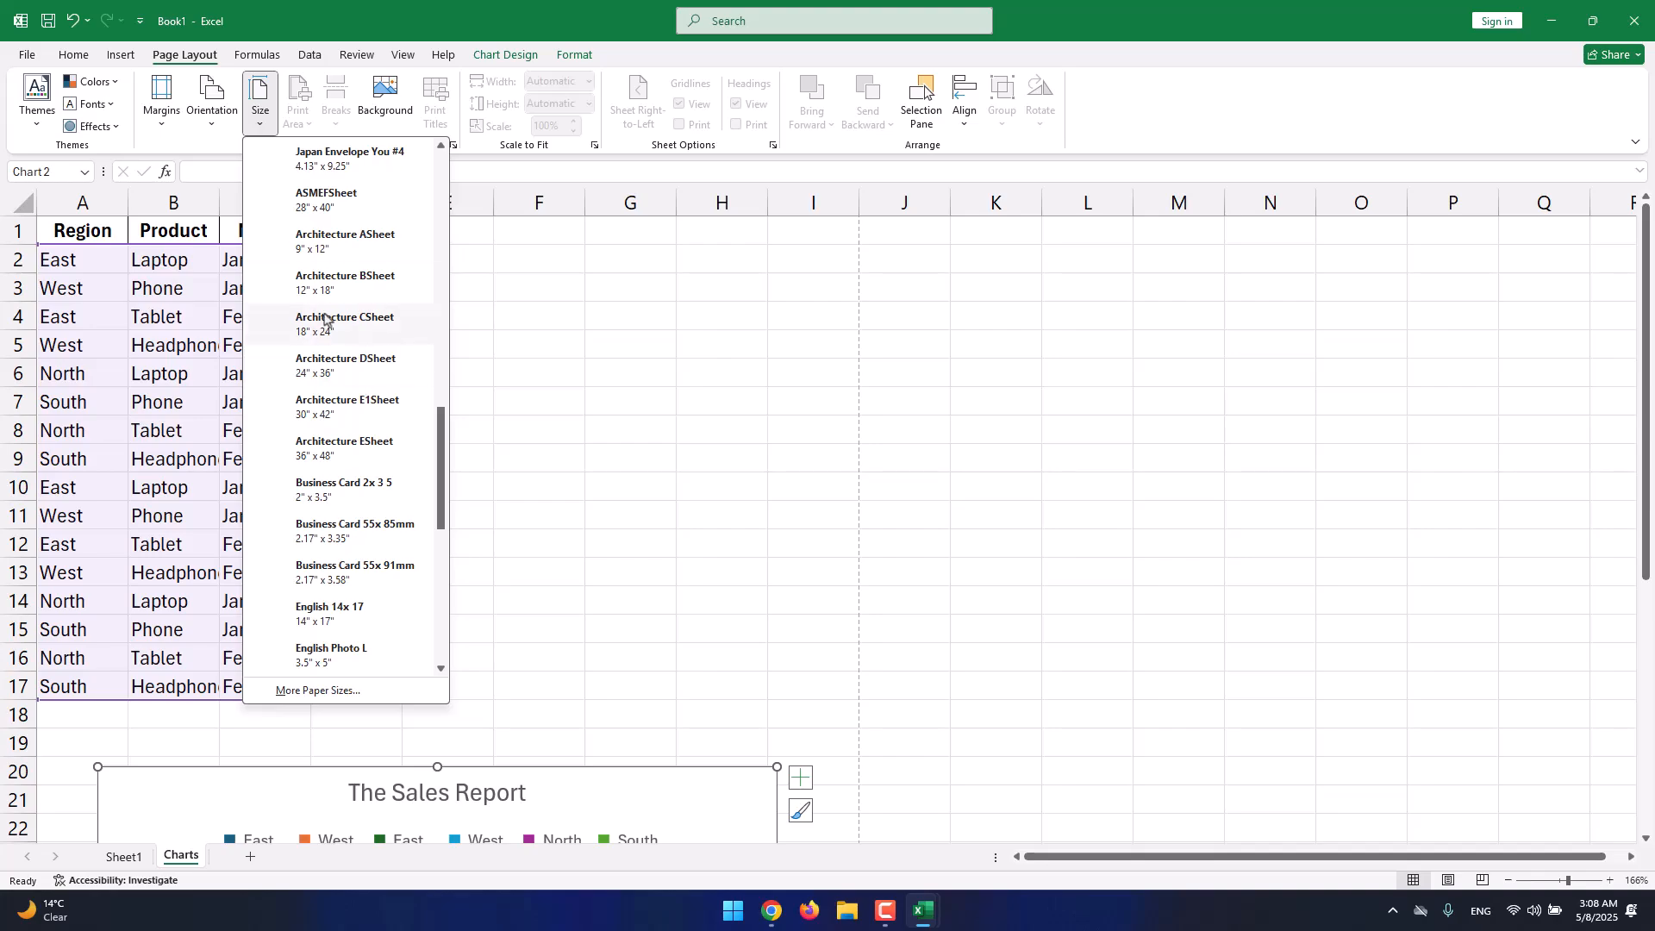
{"action": "left_click", "coordinate": [312, 123]}
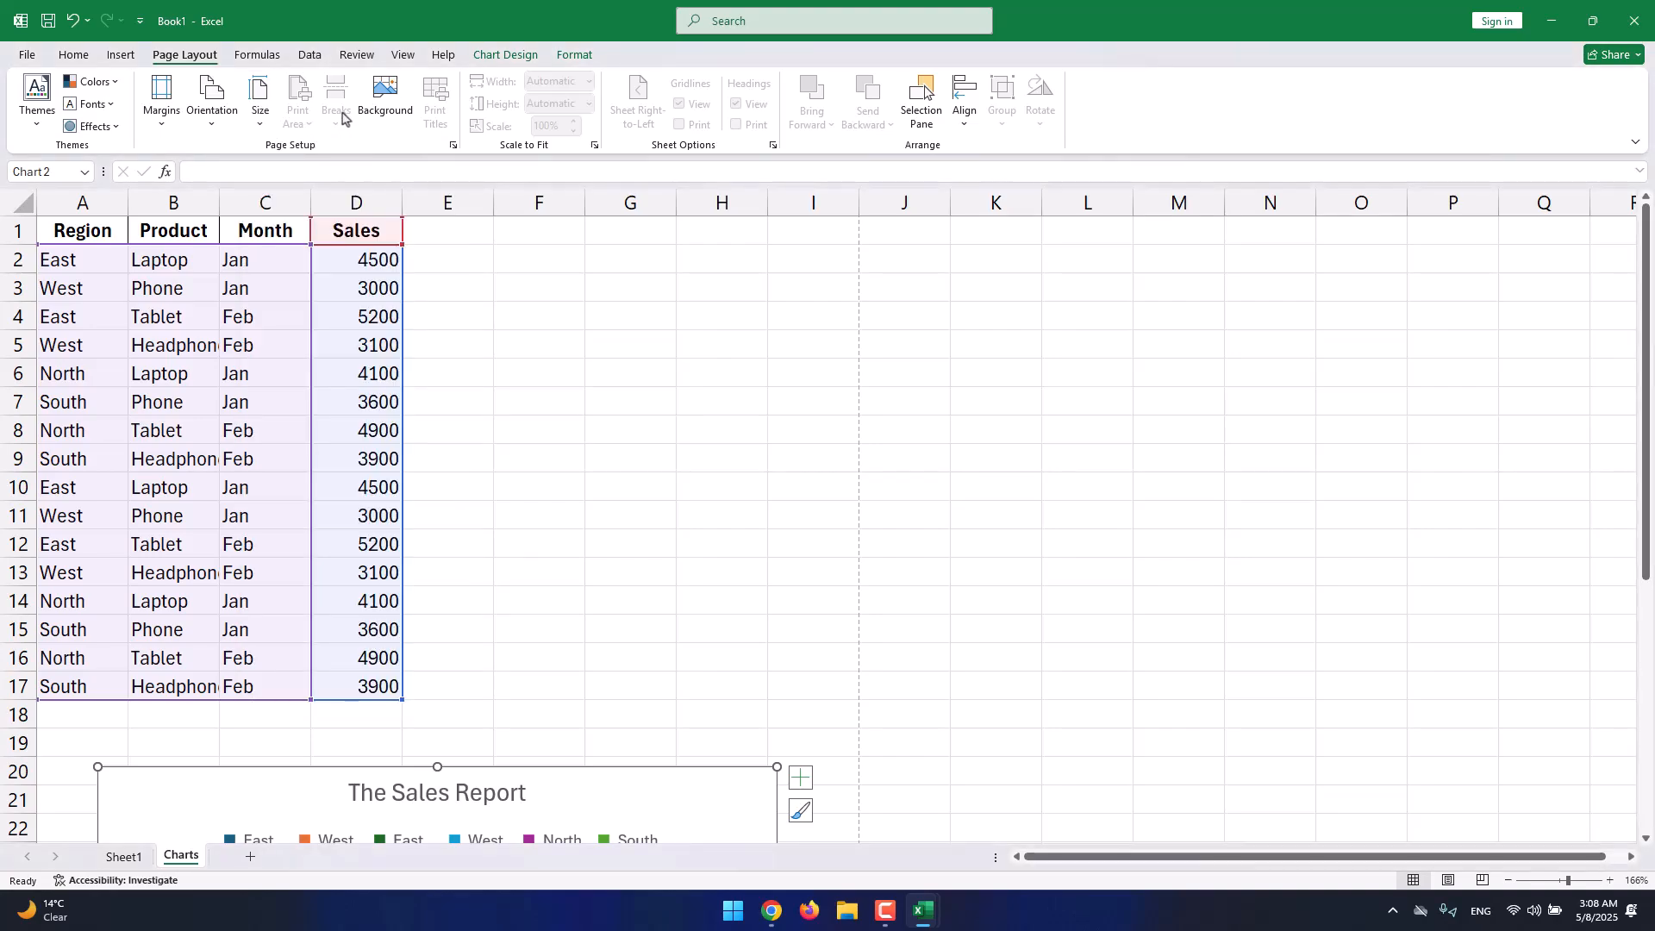
{"action": "left_click", "coordinate": [386, 119]}
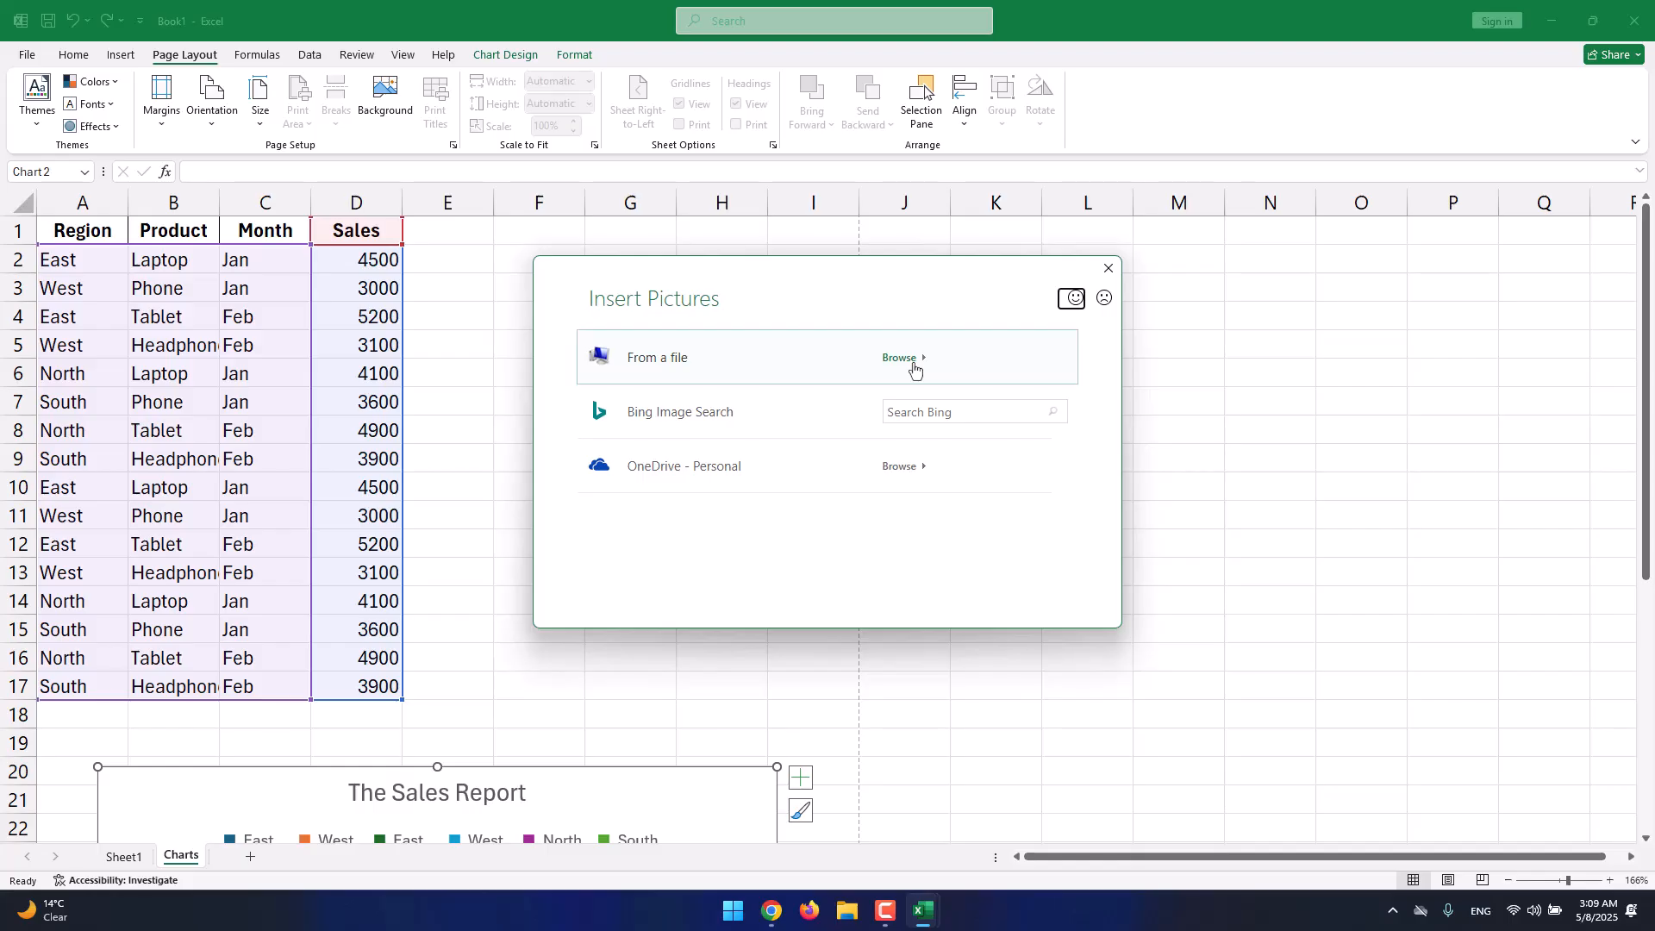
Close the Insert Pictures dialog without adding a background and return to the File start page.
{"action": "left_click", "coordinate": [1109, 269]}
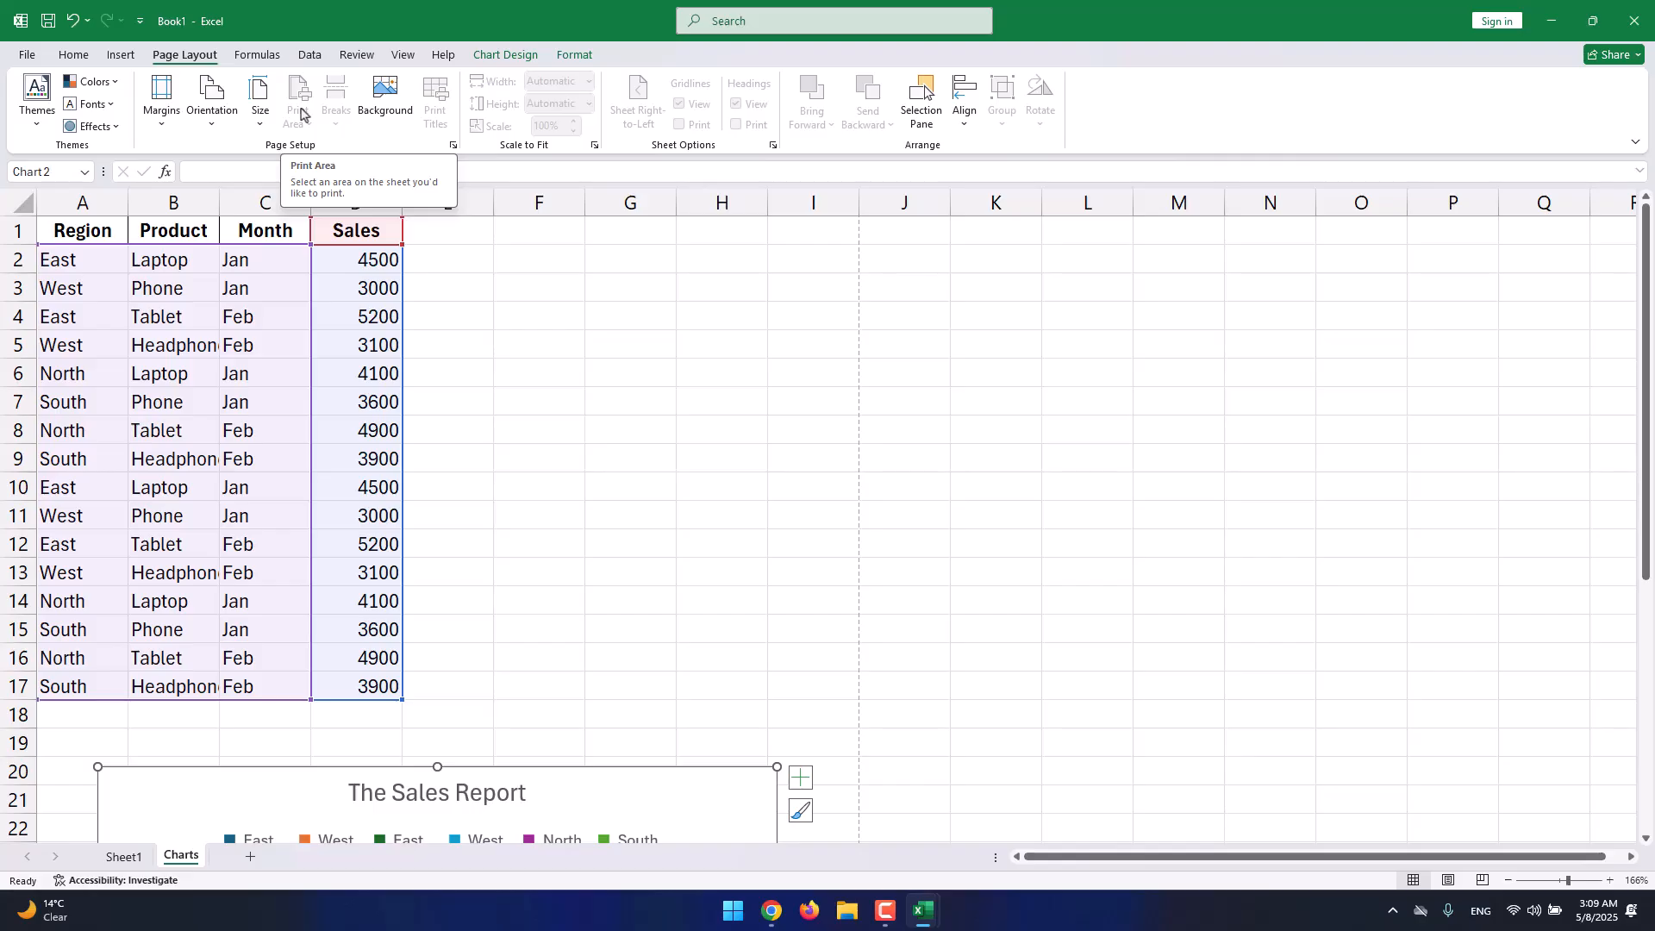
{"action": "left_click", "coordinate": [30, 55]}
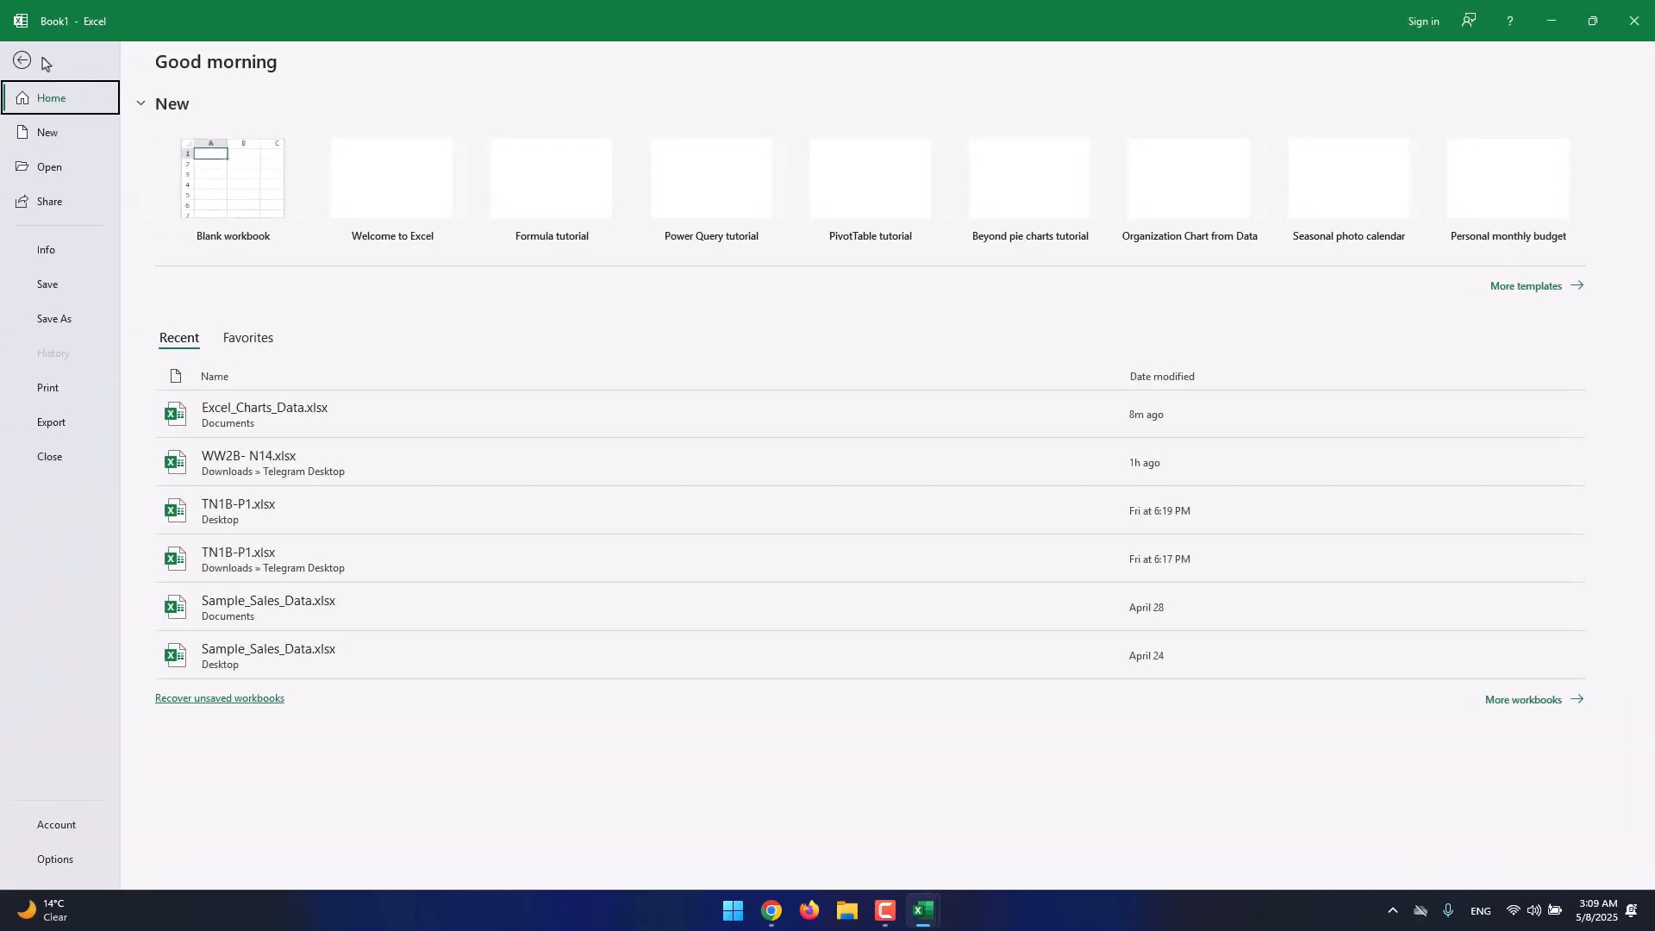
Preview the printout of The Sales Report chart, then return to the Charts worksheet cells.
{"action": "left_click", "coordinate": [90, 392]}
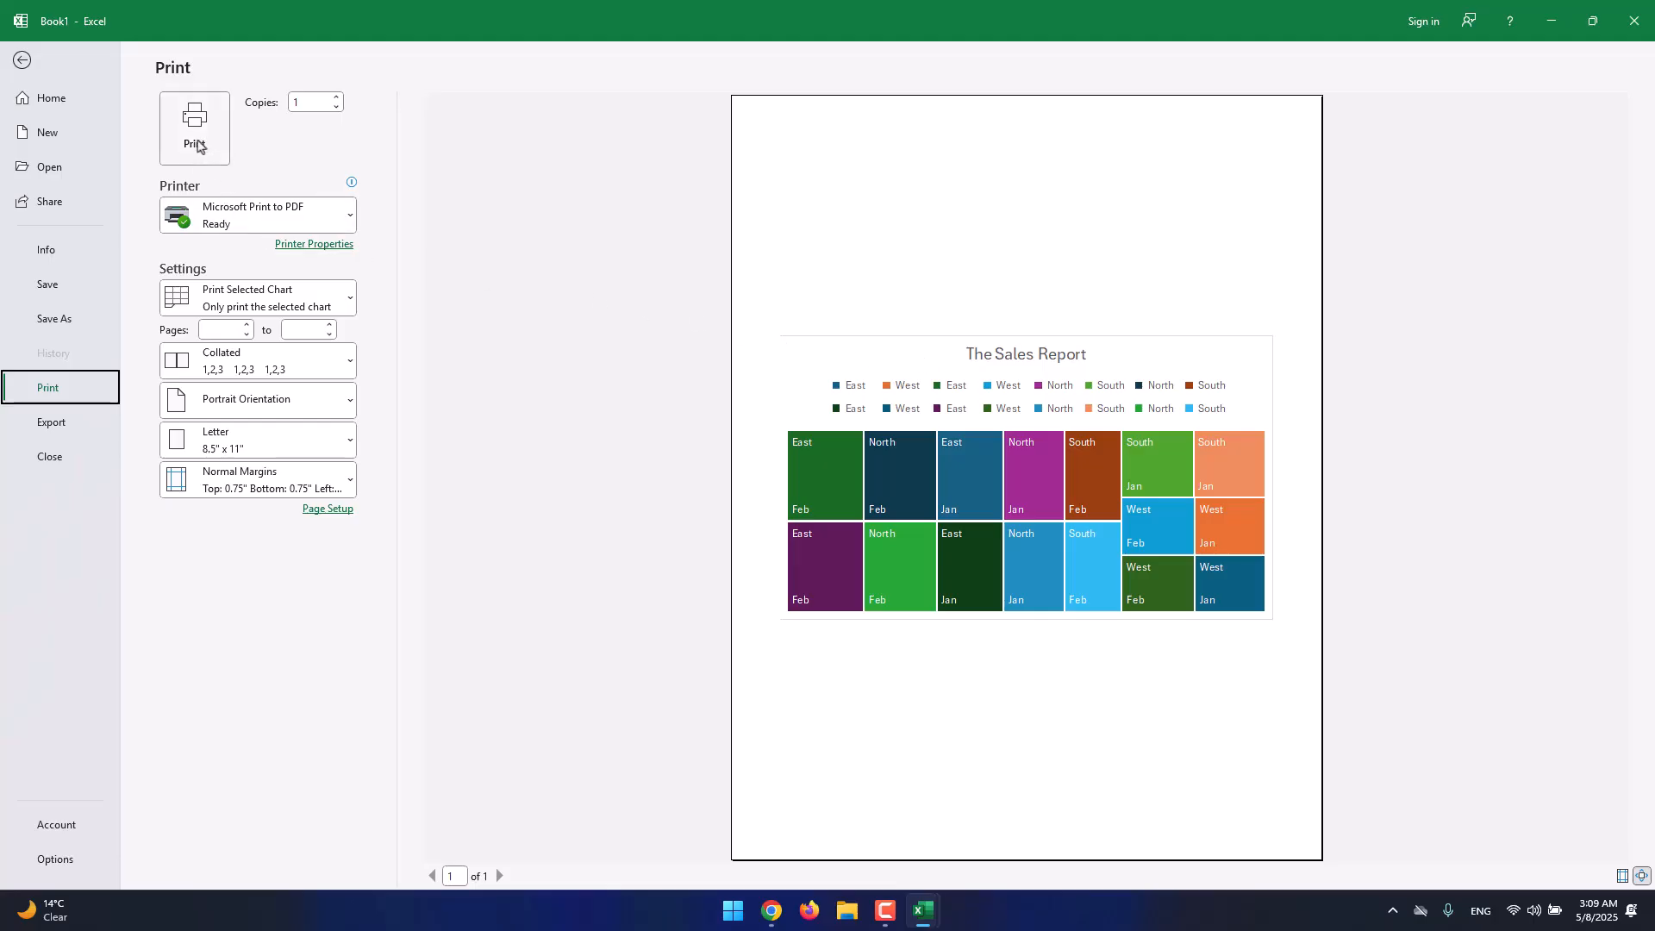
{"action": "left_click", "coordinate": [26, 67]}
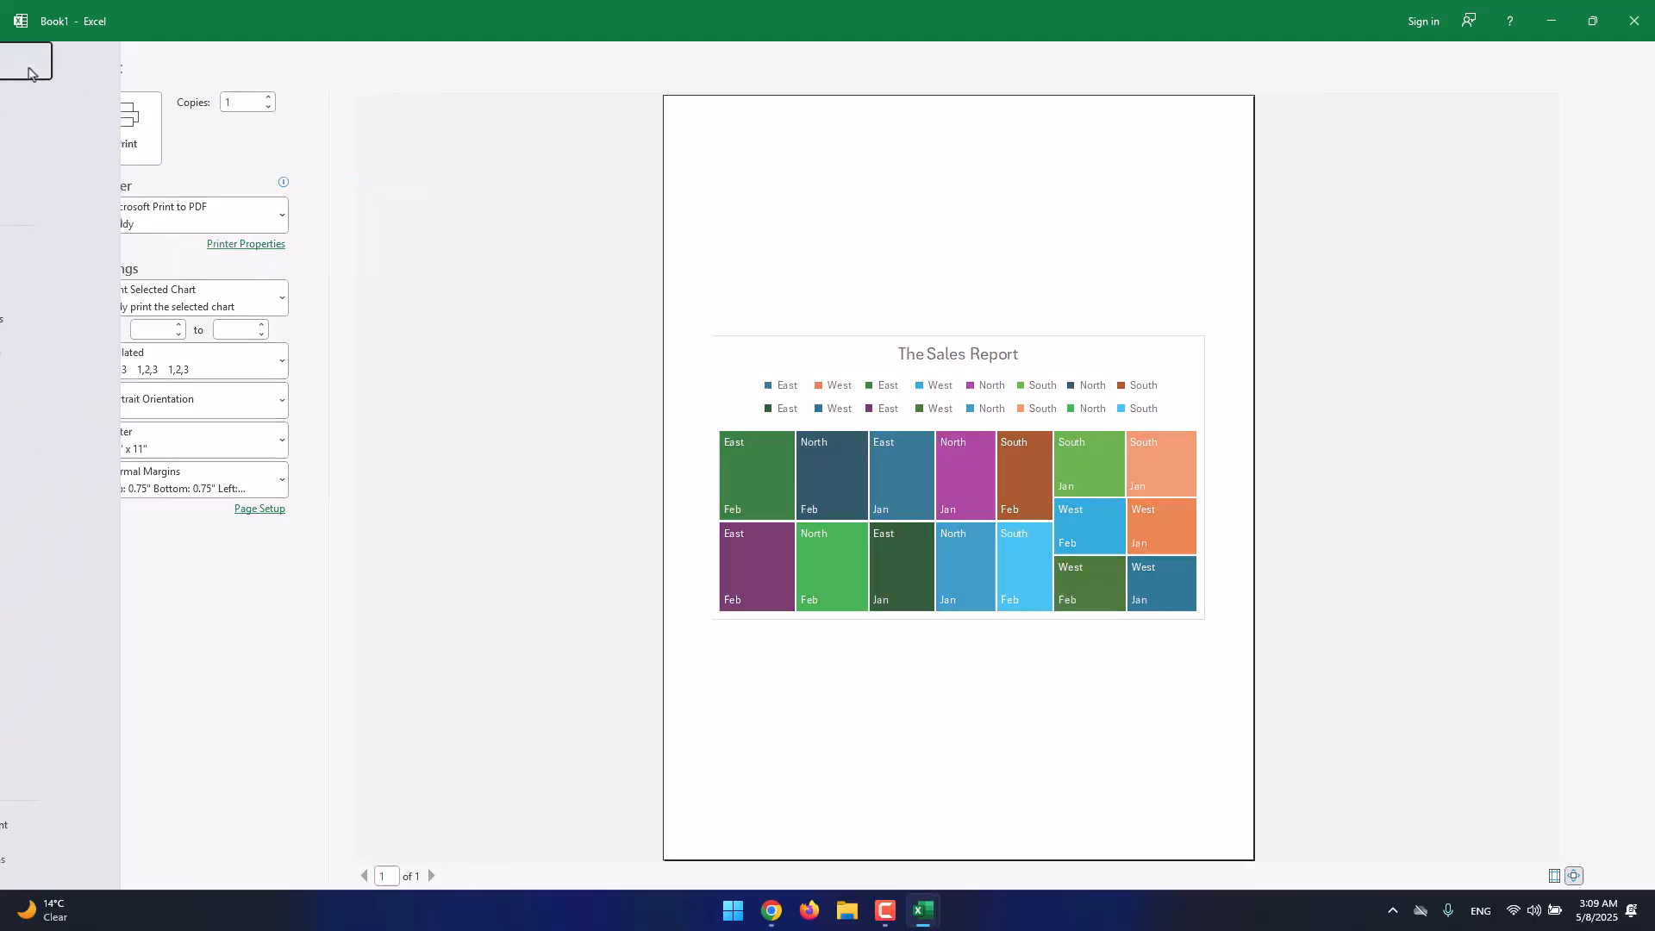
{"action": "left_click", "coordinate": [456, 315]}
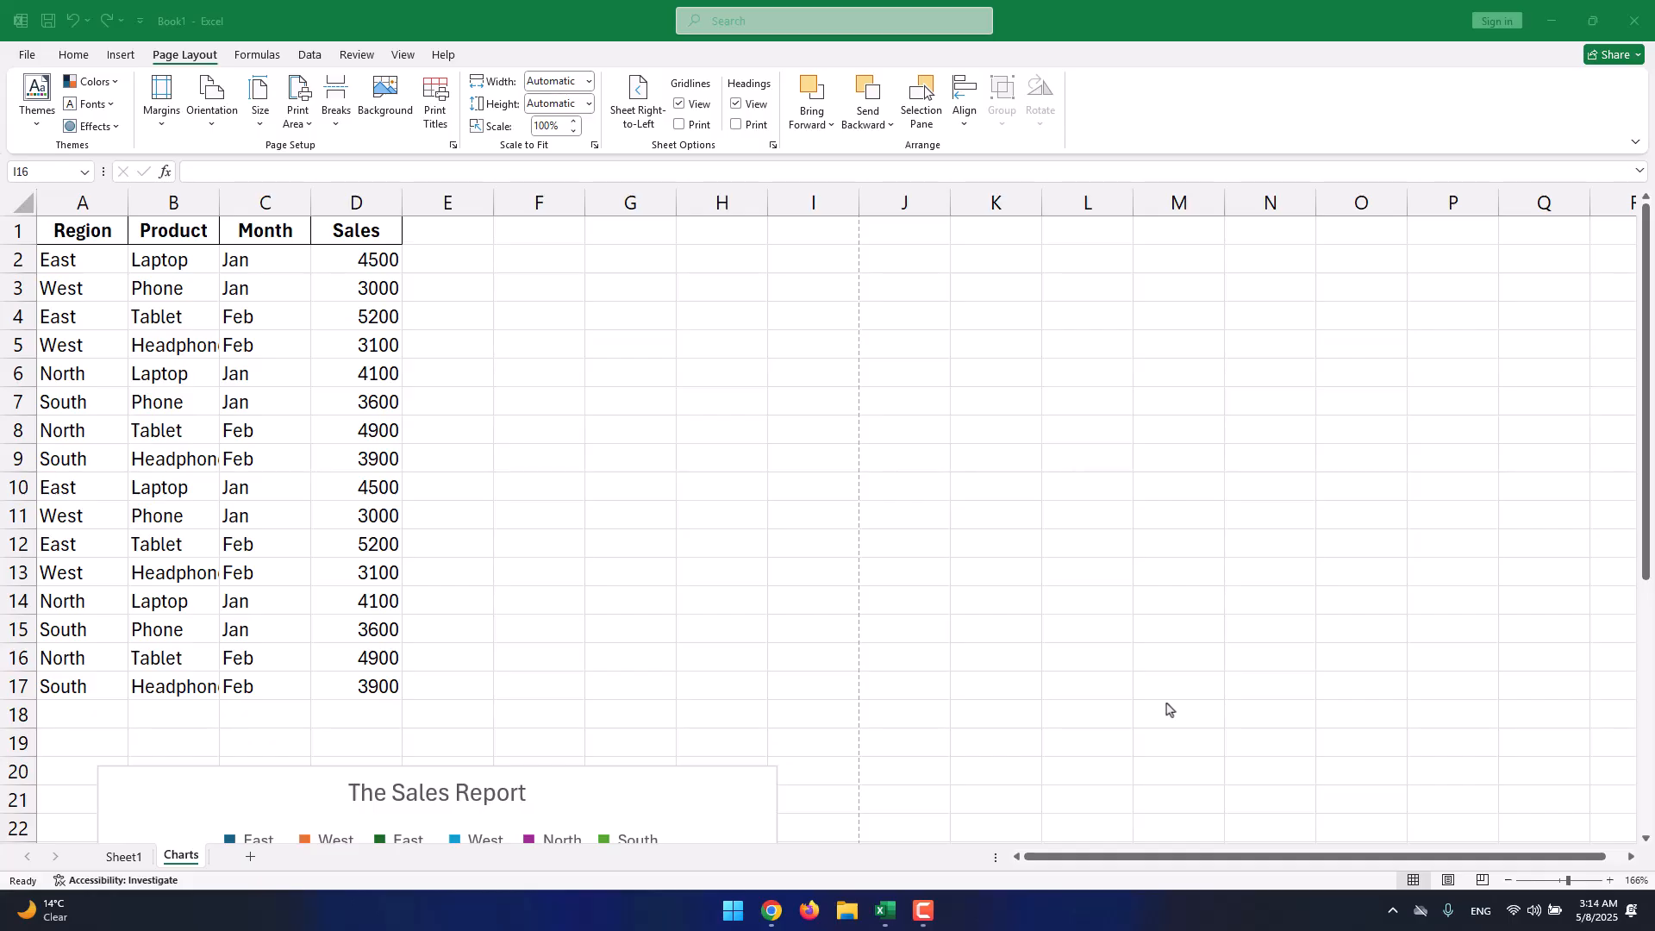
Cancel the Create Table dialog and go to the File backstage instead.
{"action": "left_click", "coordinate": [120, 55]}
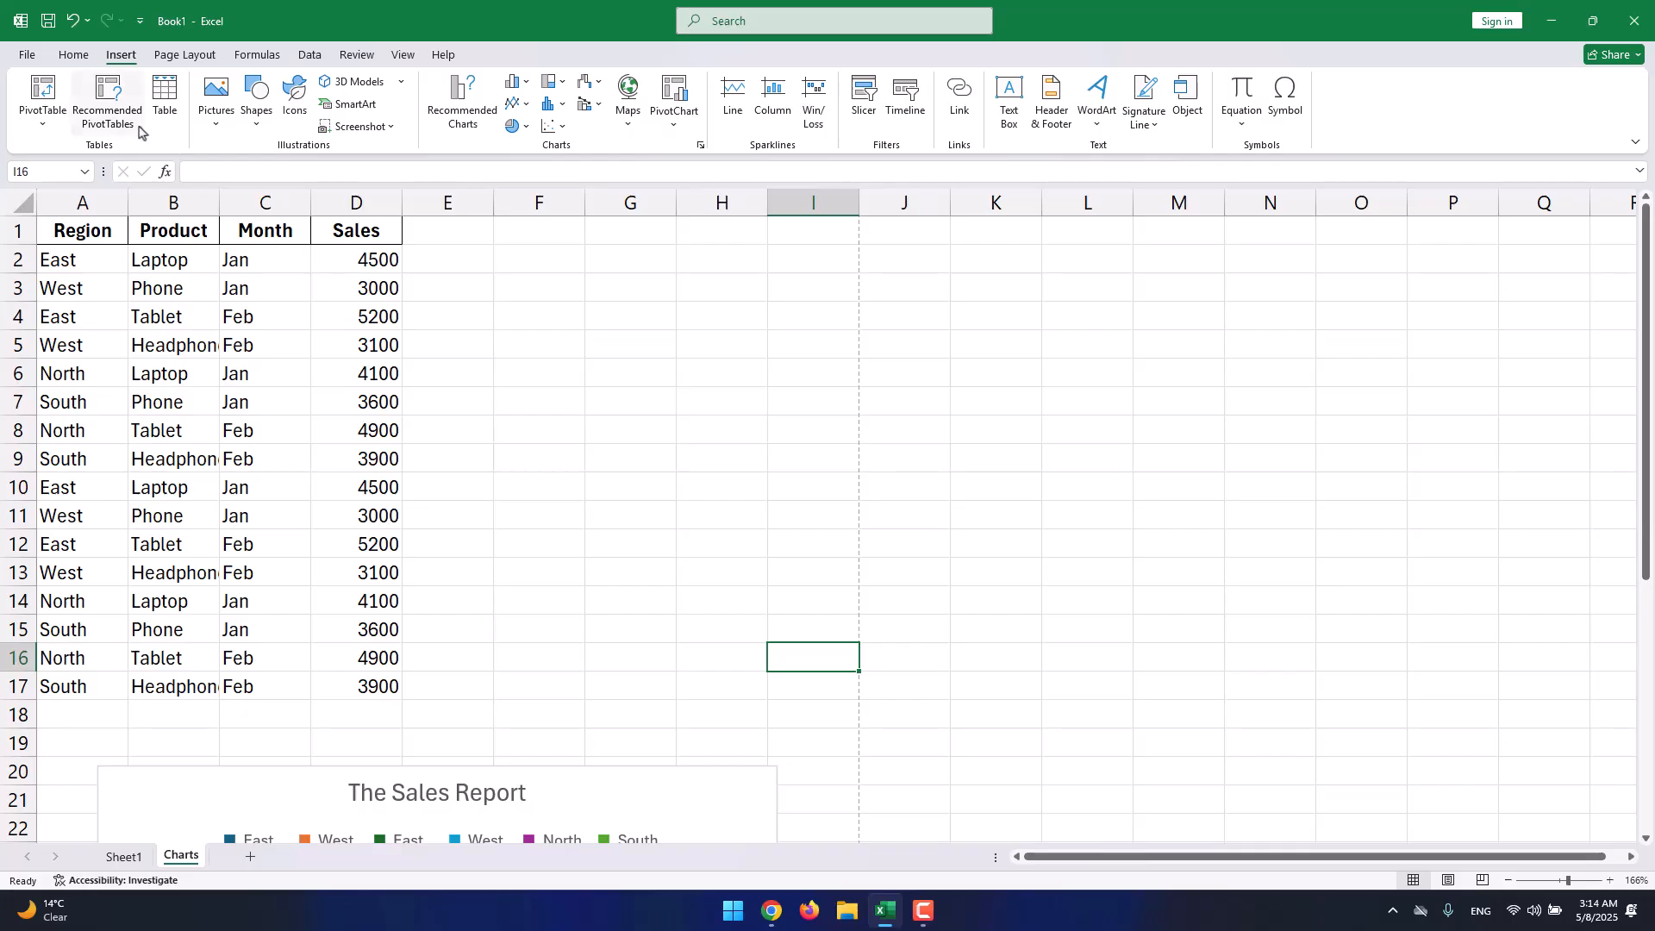
{"action": "left_click", "coordinate": [164, 110]}
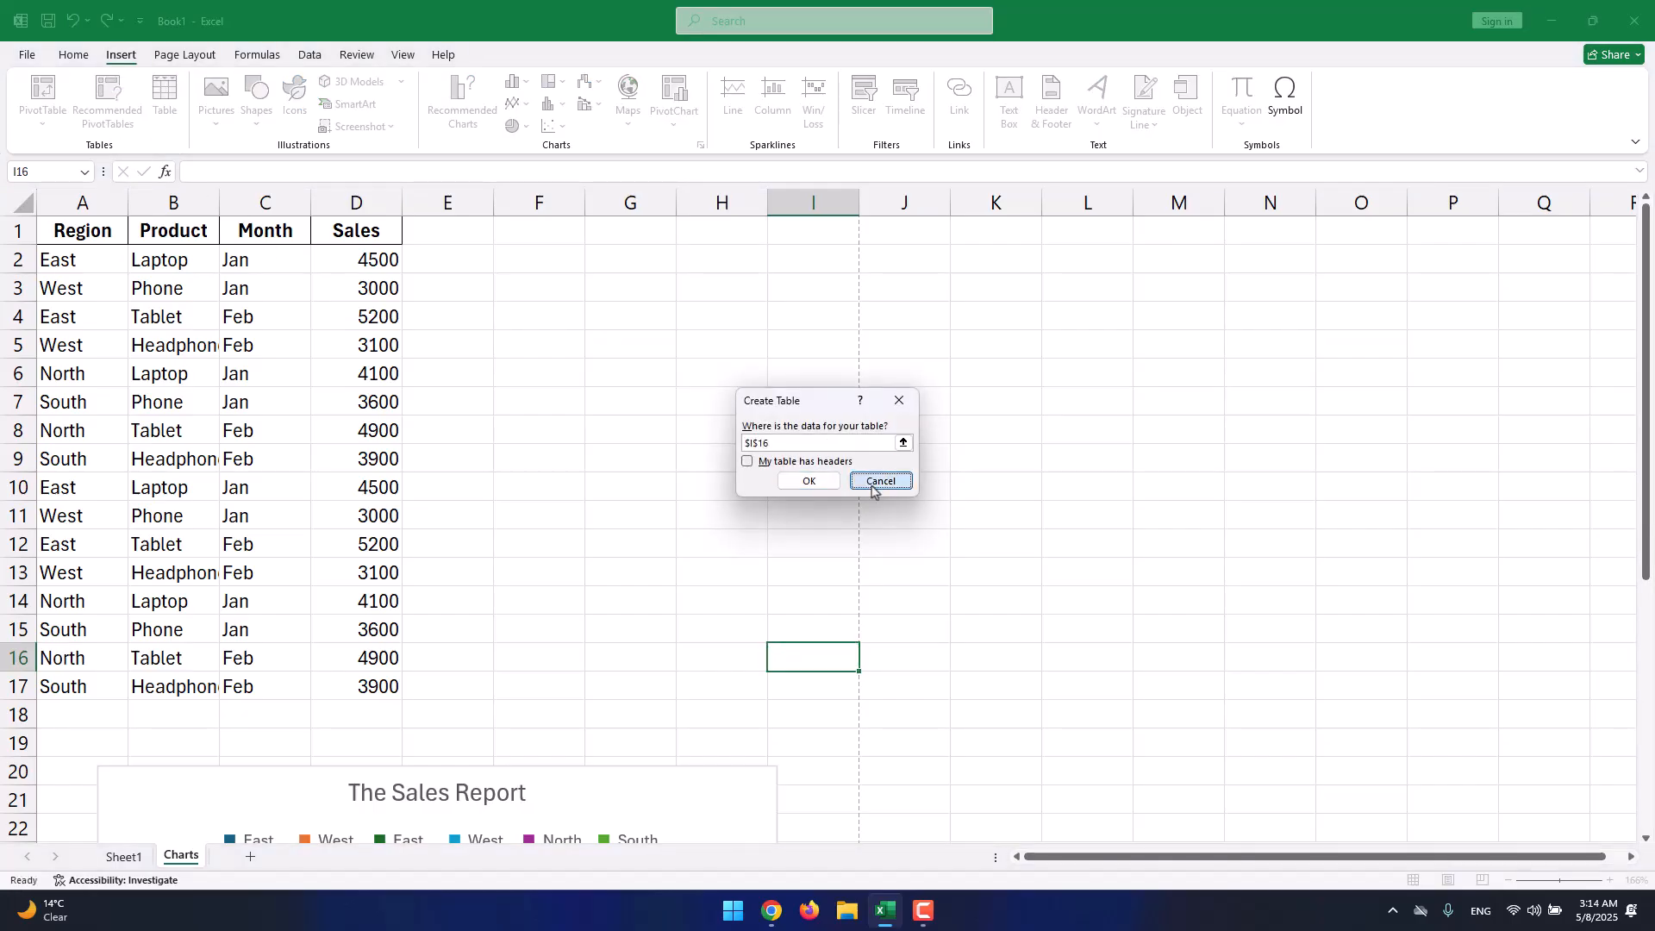
{"action": "left_click", "coordinate": [877, 482]}
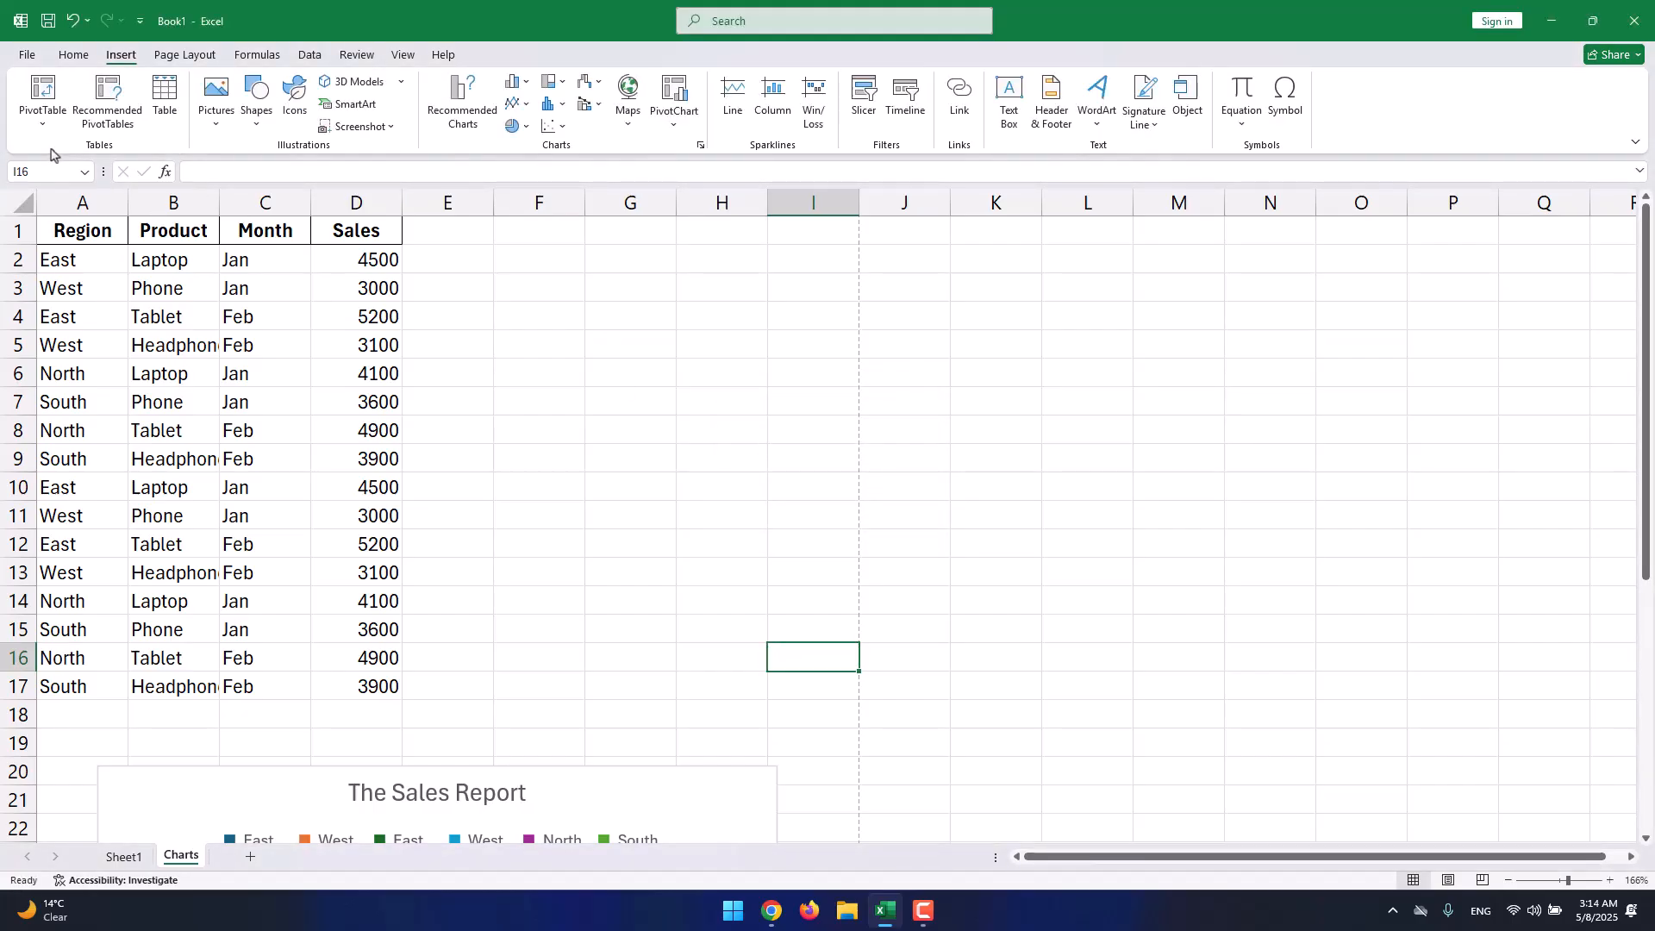
{"action": "left_click", "coordinate": [27, 55]}
Browse the Documents folder and open Excel_PivotTable_Data.xlsx.
{"action": "left_click", "coordinate": [47, 172]}
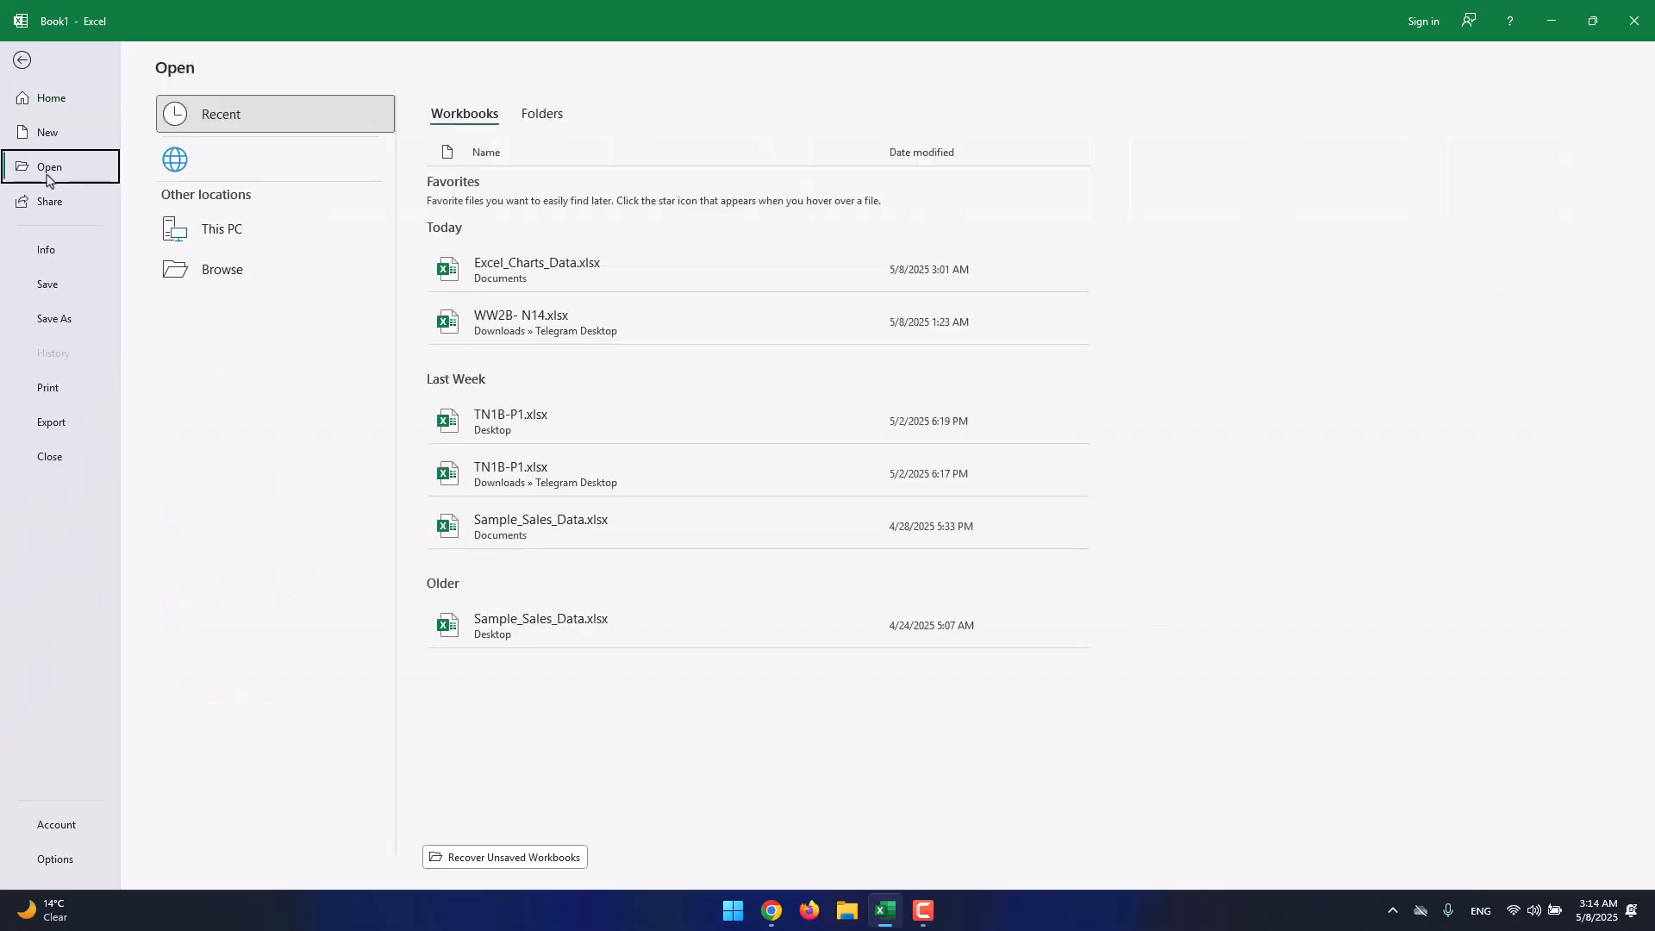
{"action": "left_click", "coordinate": [258, 325]}
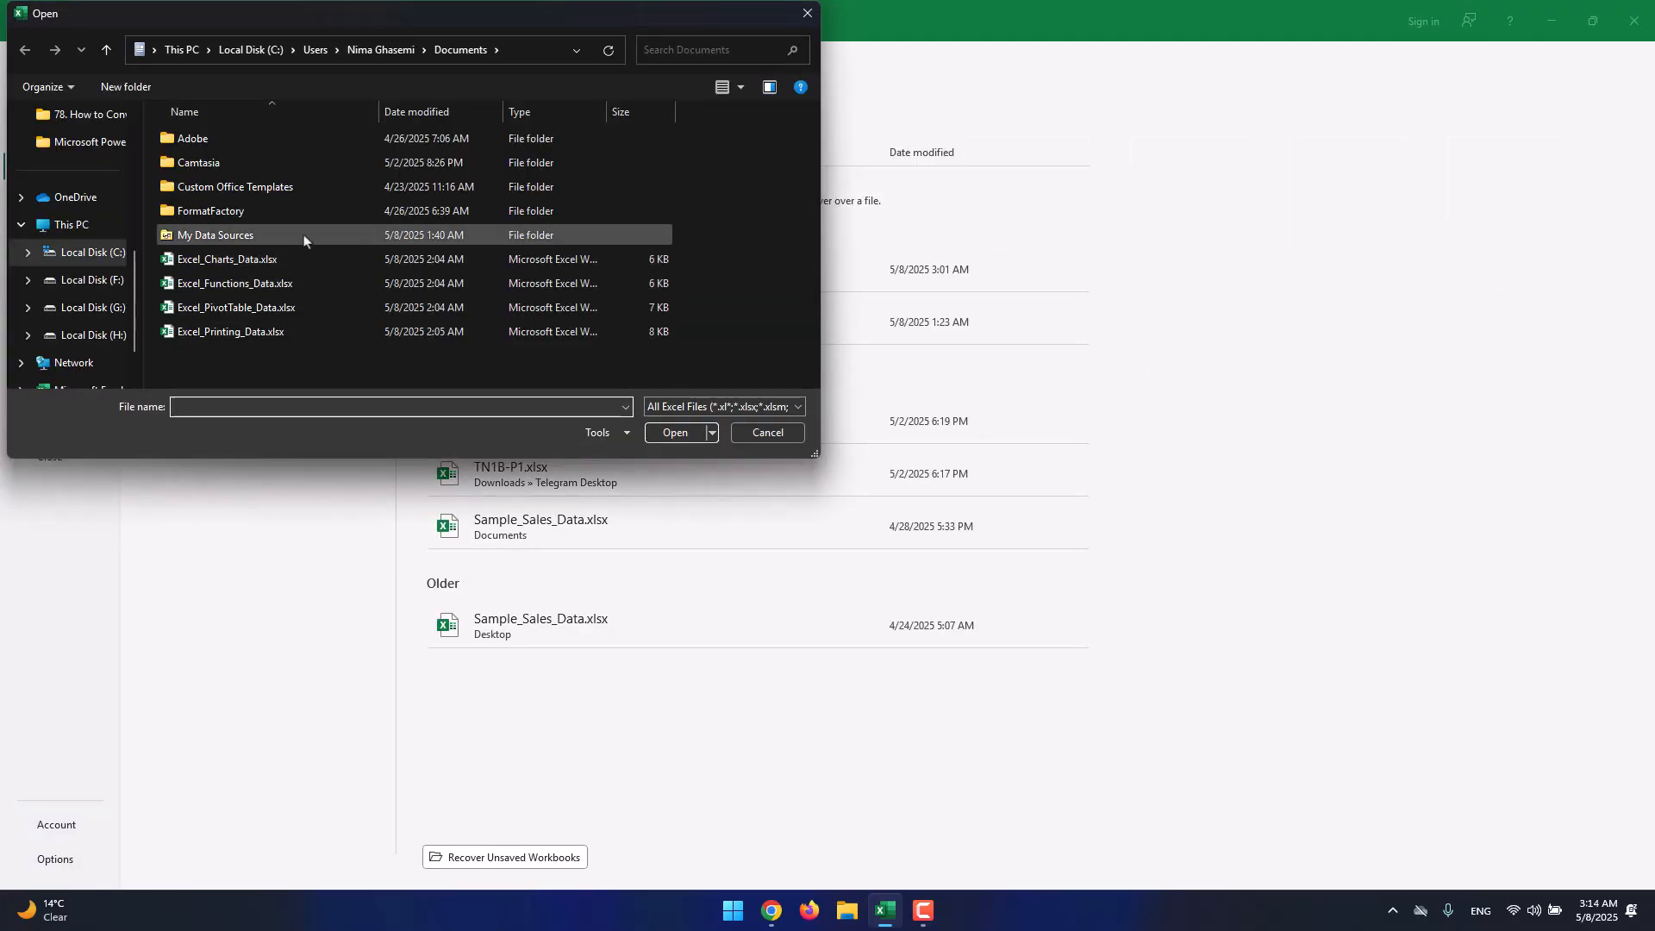
{"action": "left_click", "coordinate": [303, 312]}
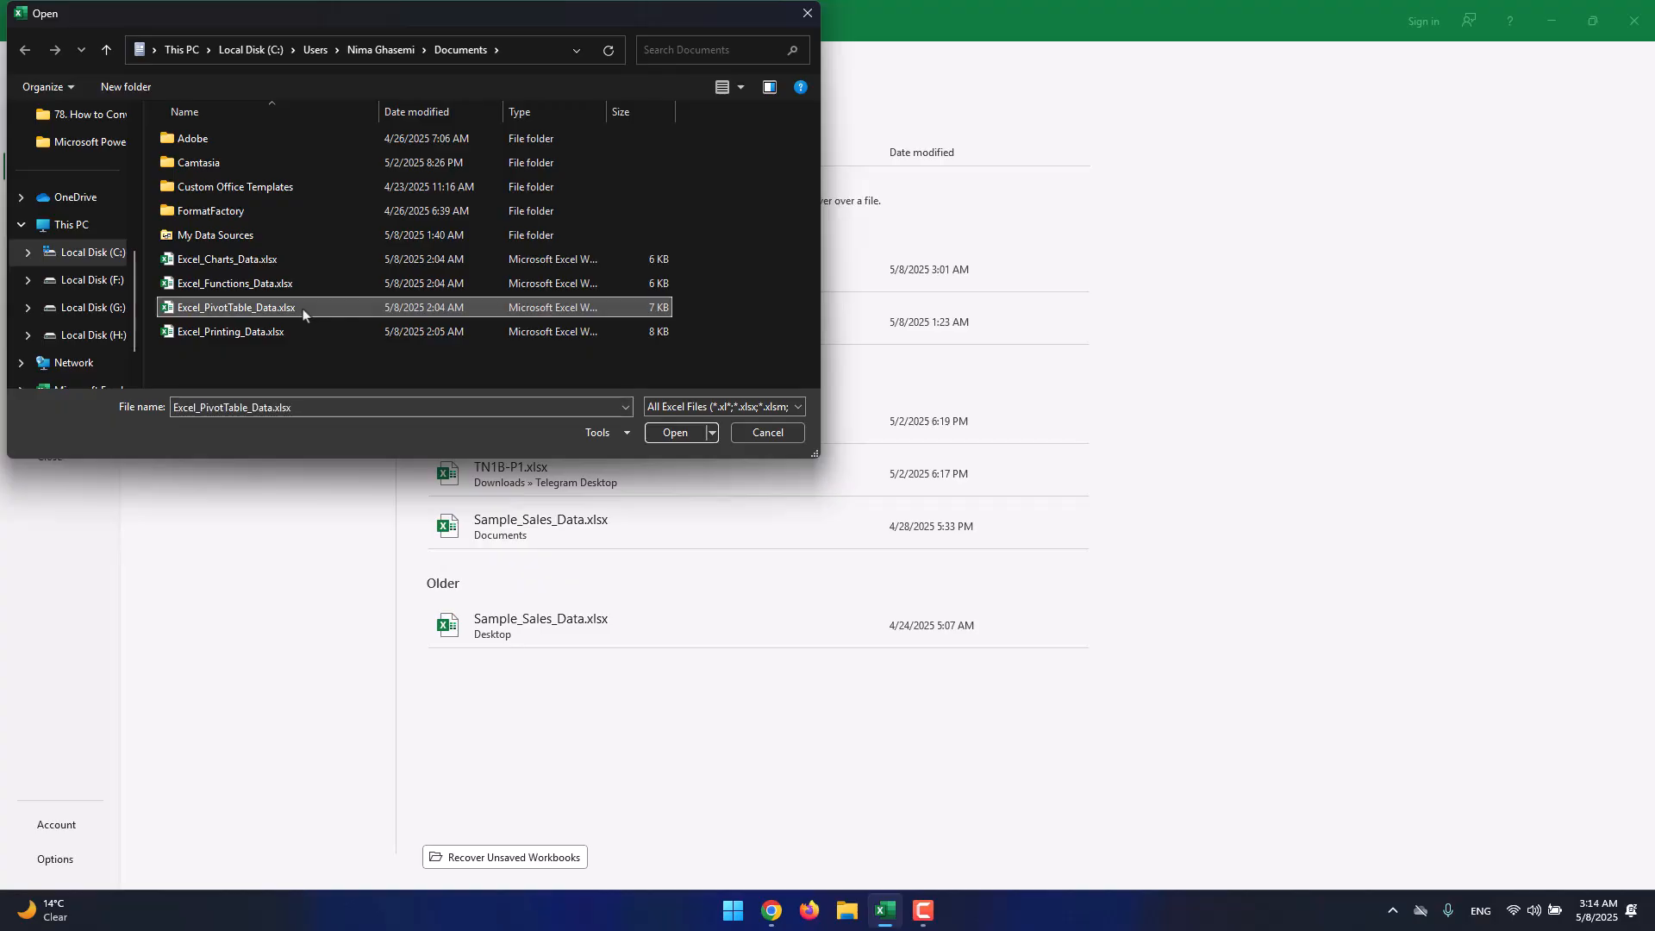
{"action": "left_click", "coordinate": [675, 432]}
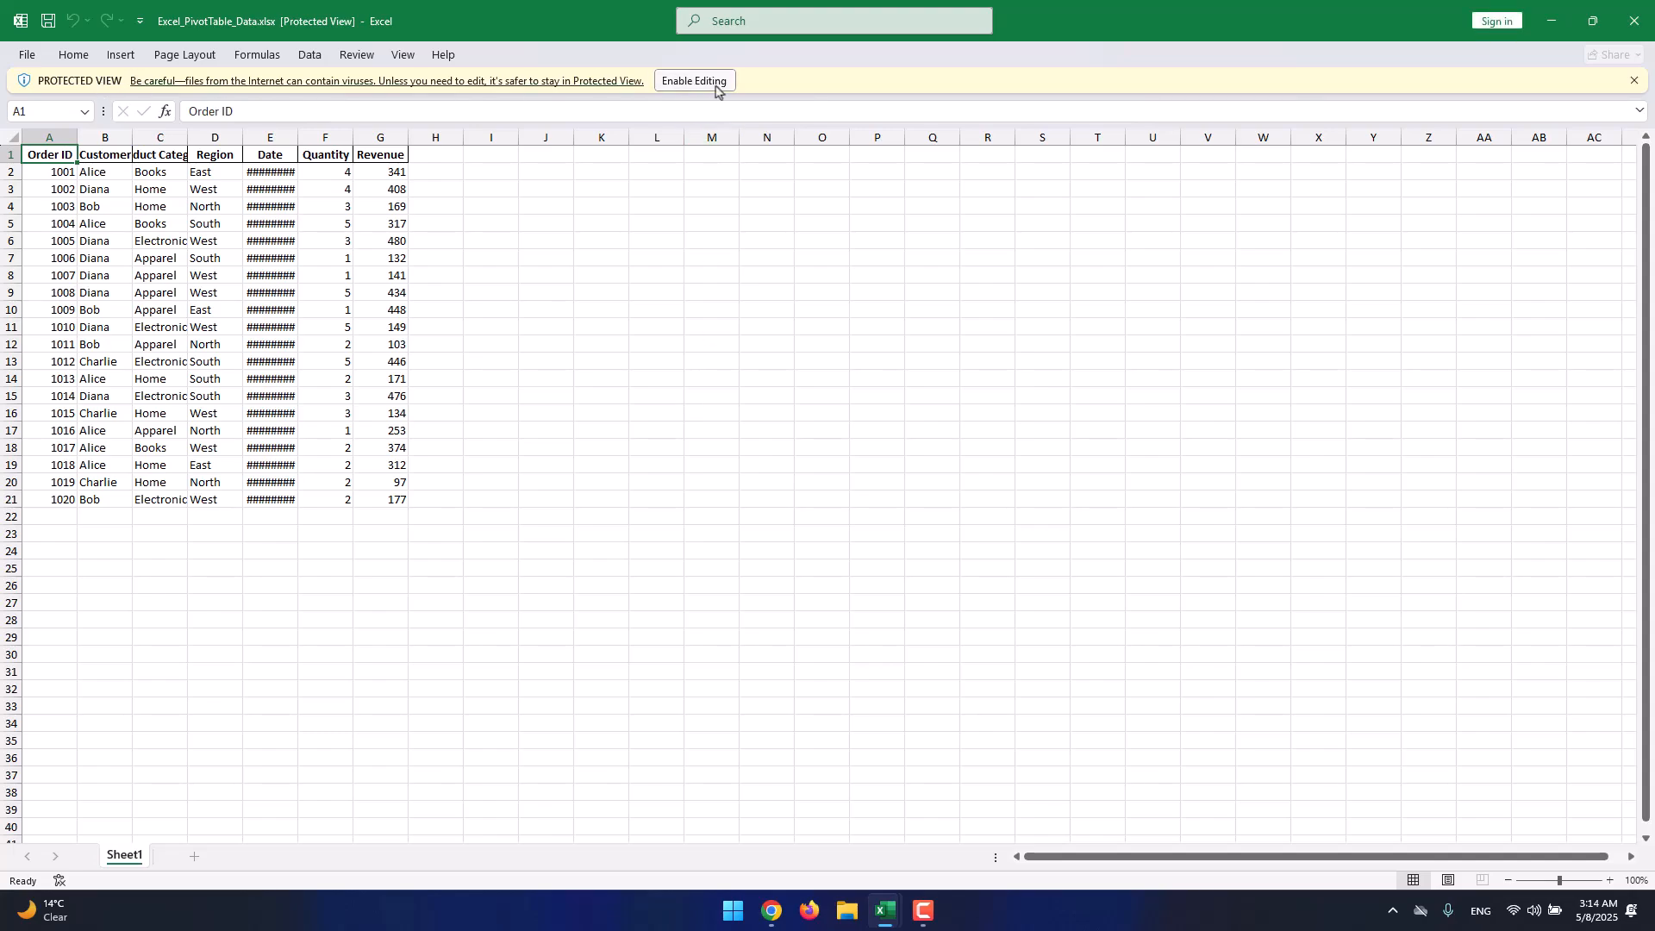
Enable editing, zoom to 124%, and widen columns E, C and B to fit their contents.
{"action": "left_click", "coordinate": [708, 85]}
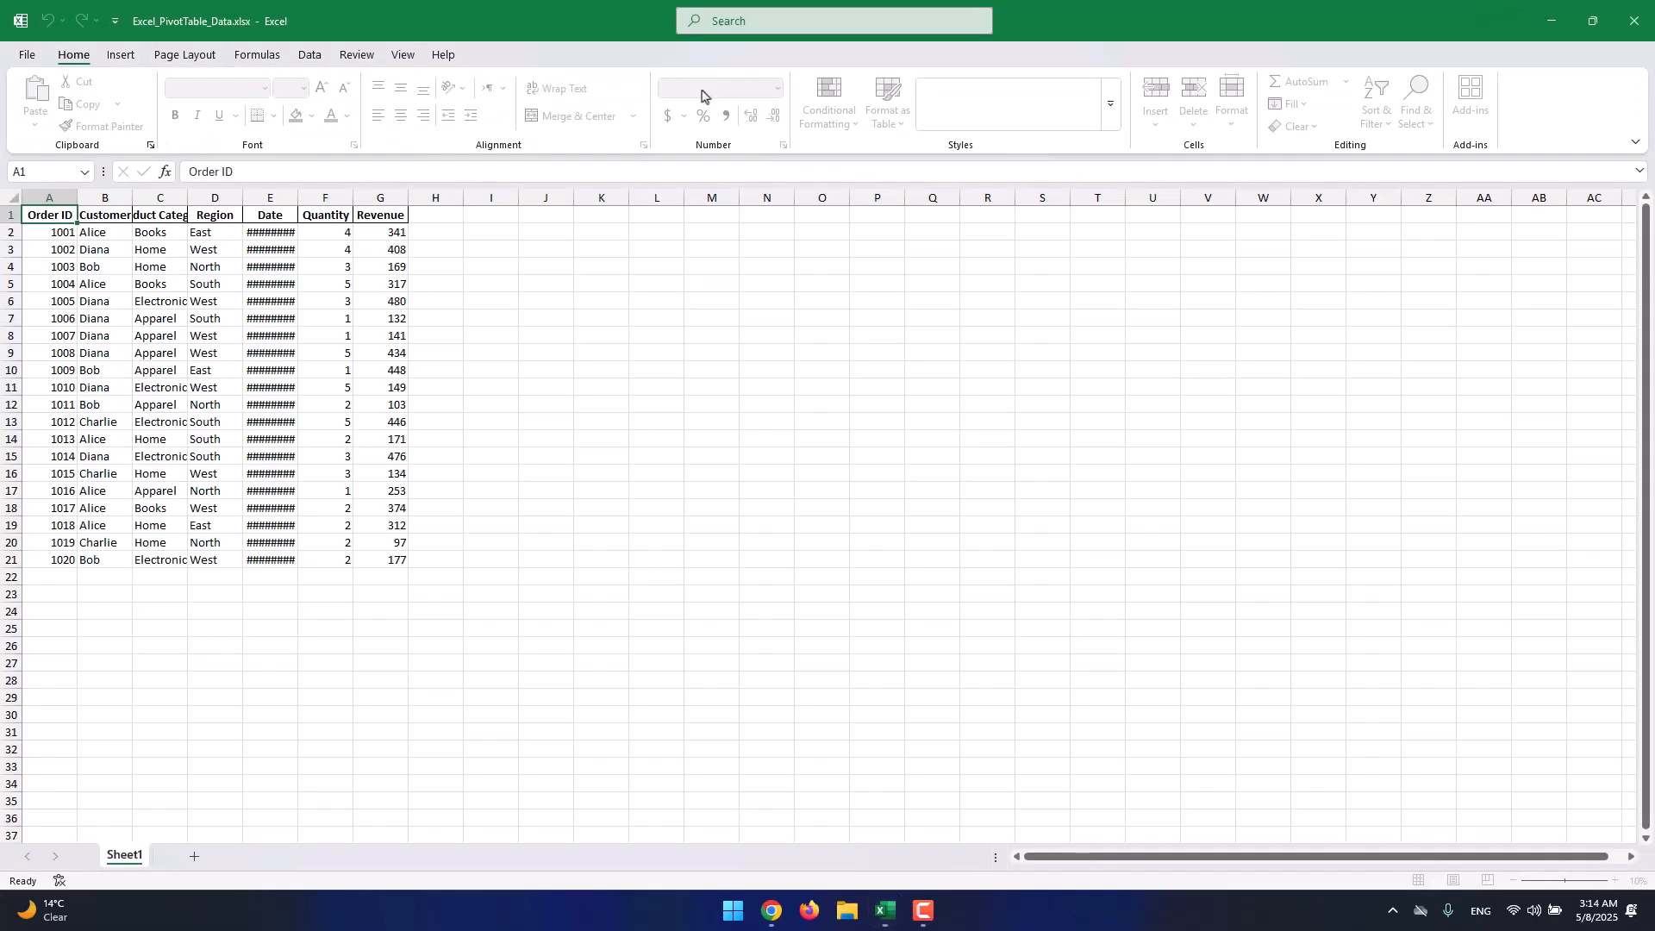
{"action": "left_click", "coordinate": [625, 263]}
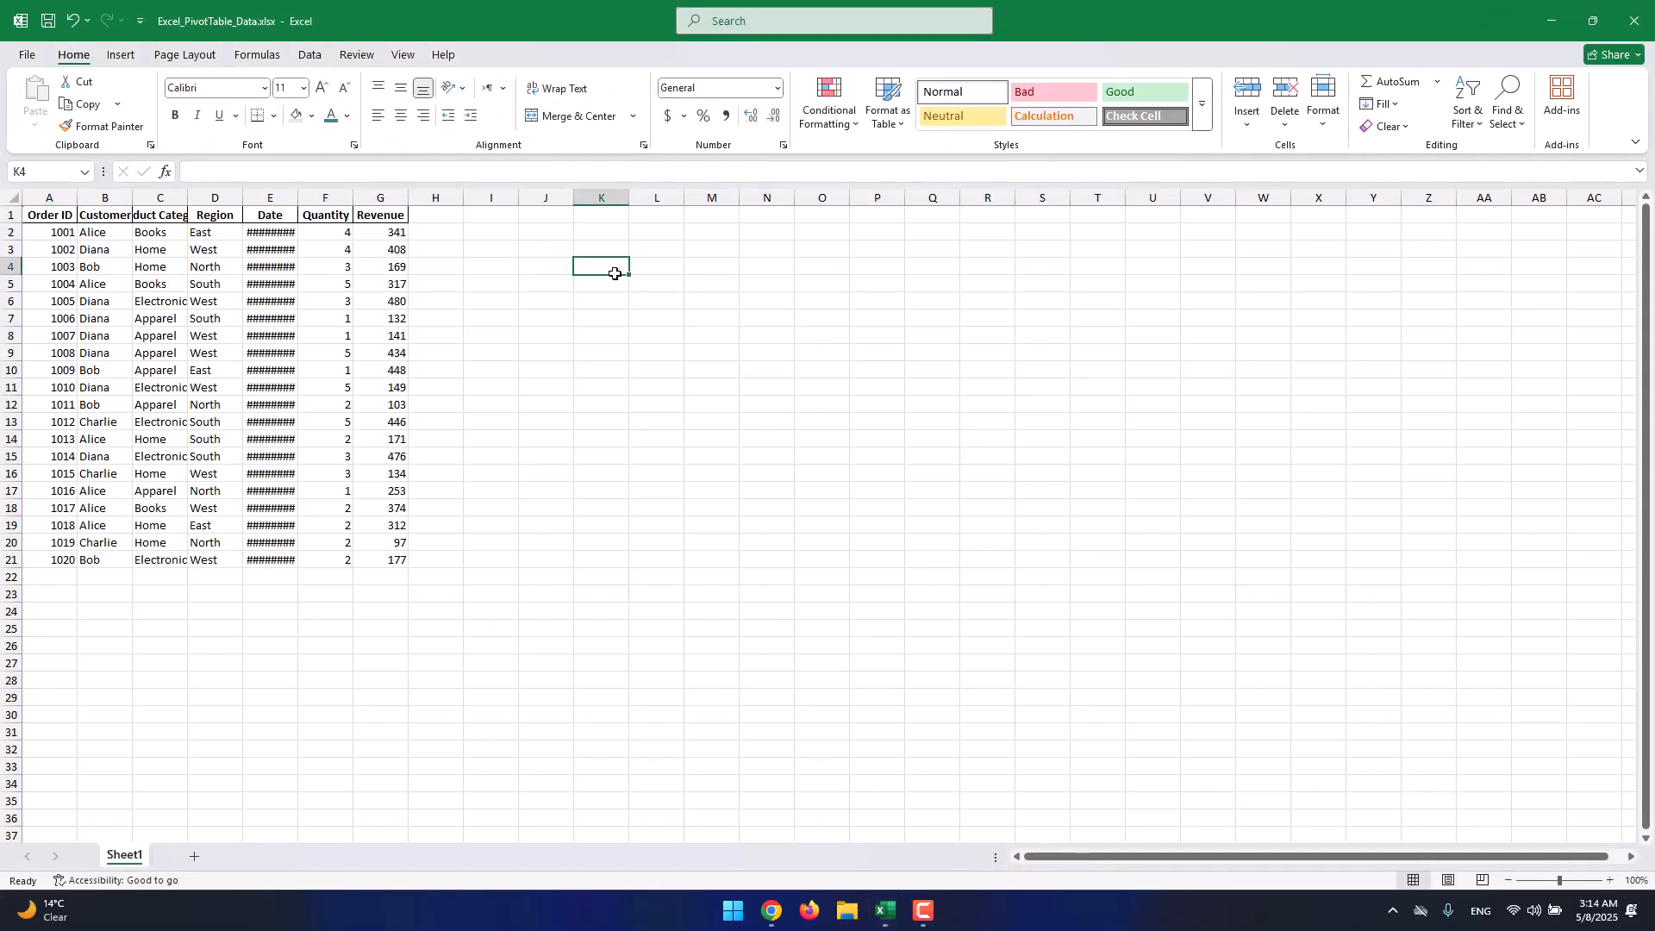
{"action": "left_click", "coordinate": [1563, 881]}
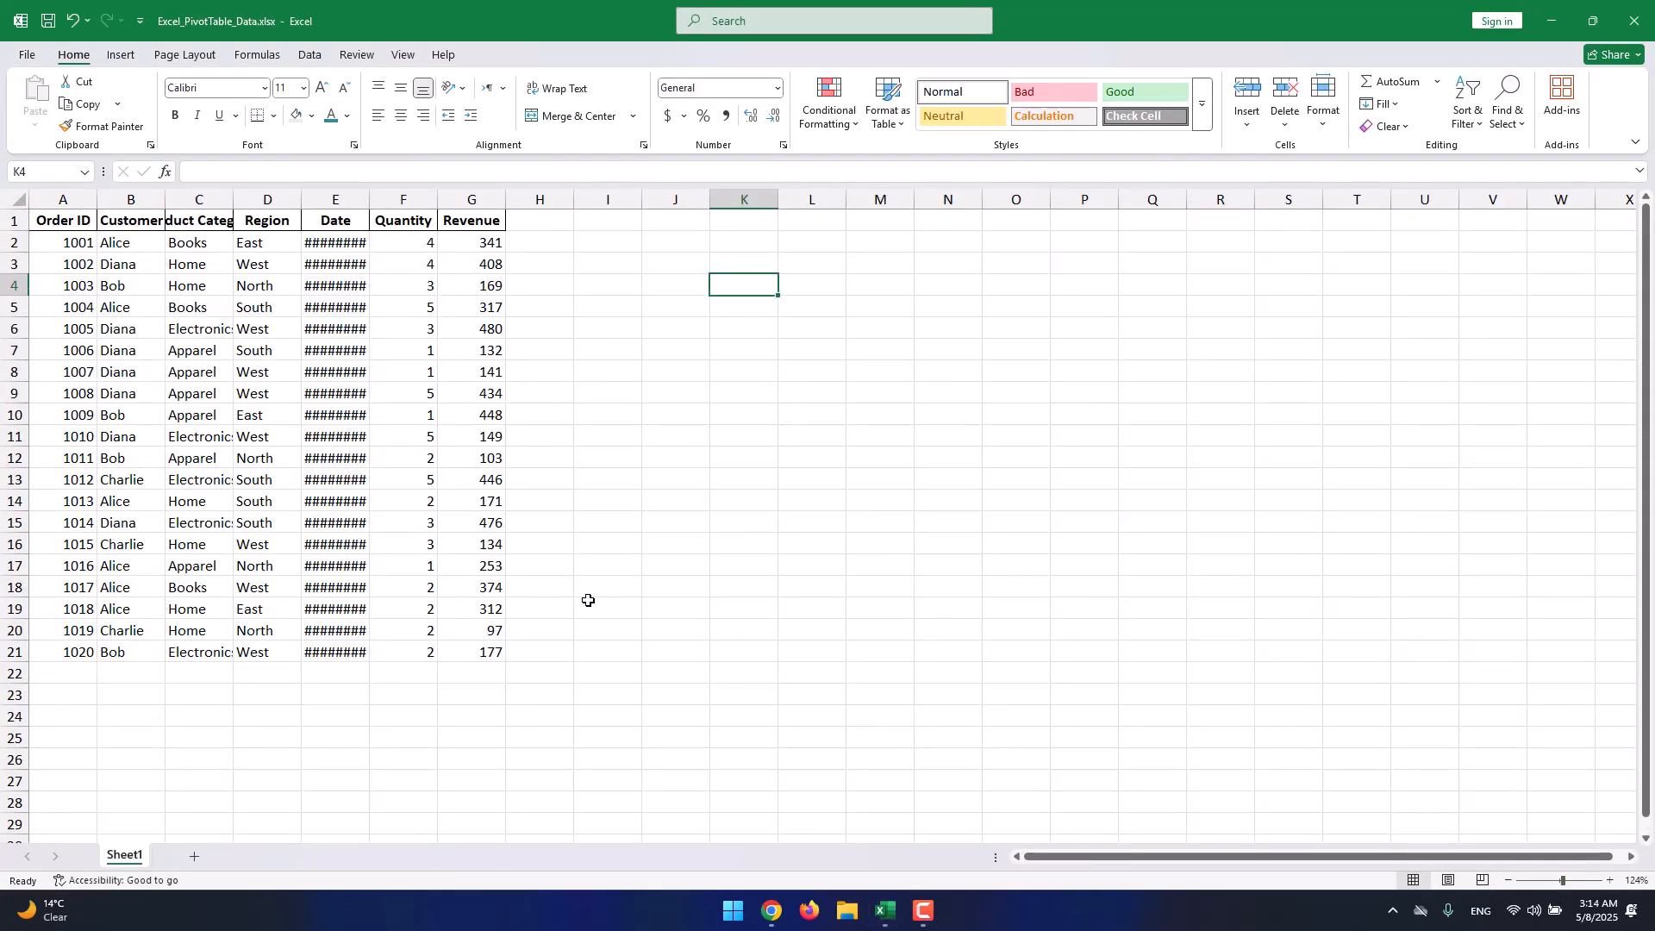
{"action": "left_click", "coordinate": [541, 586]}
{"action": "left_click_drag", "start_coordinate": [369, 194], "coordinate": [455, 194]}
{"action": "left_click", "coordinate": [466, 241]}
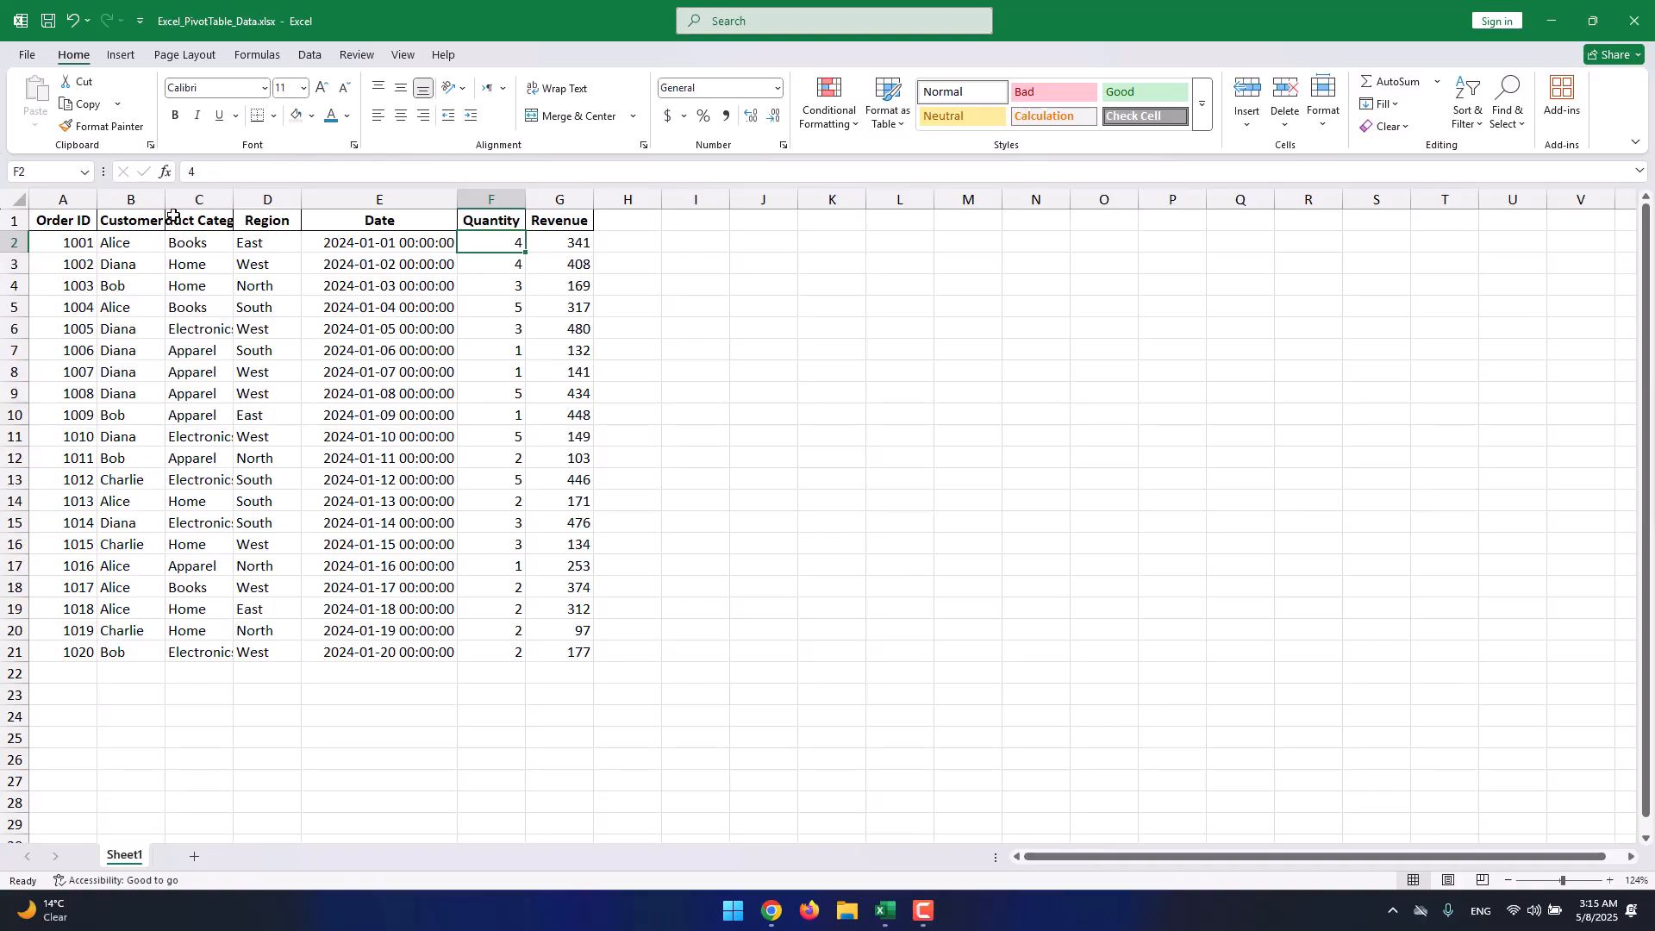
{"action": "left_click_drag", "start_coordinate": [233, 190], "coordinate": [320, 194]}
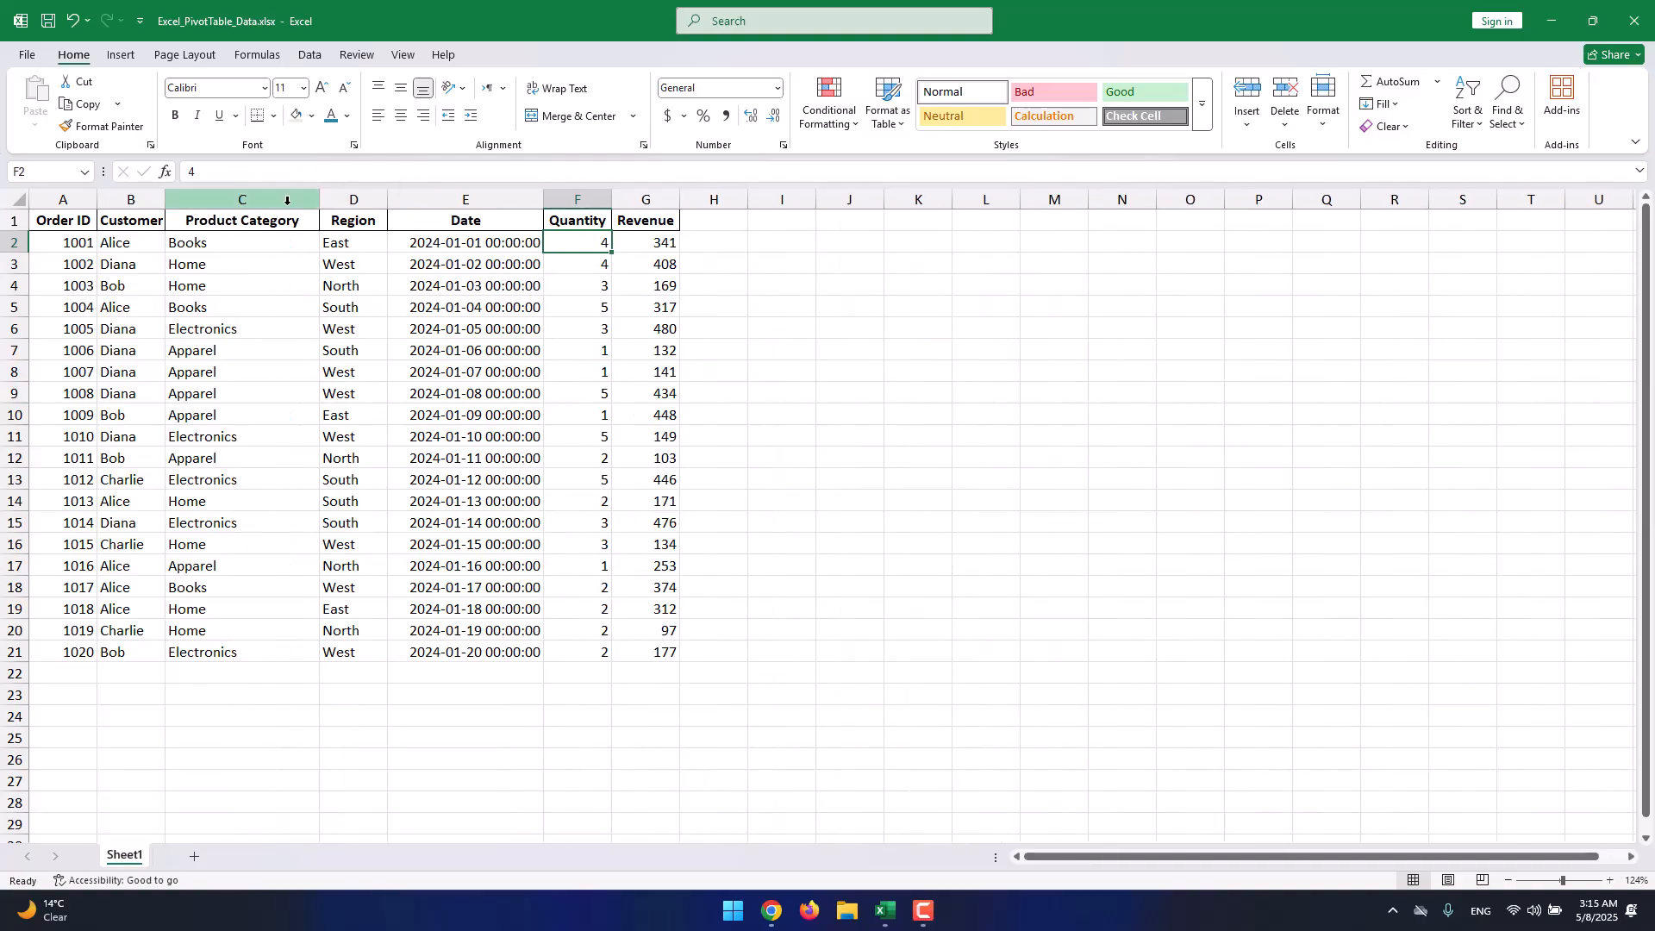
{"action": "left_click_drag", "start_coordinate": [165, 197], "coordinate": [191, 198]}
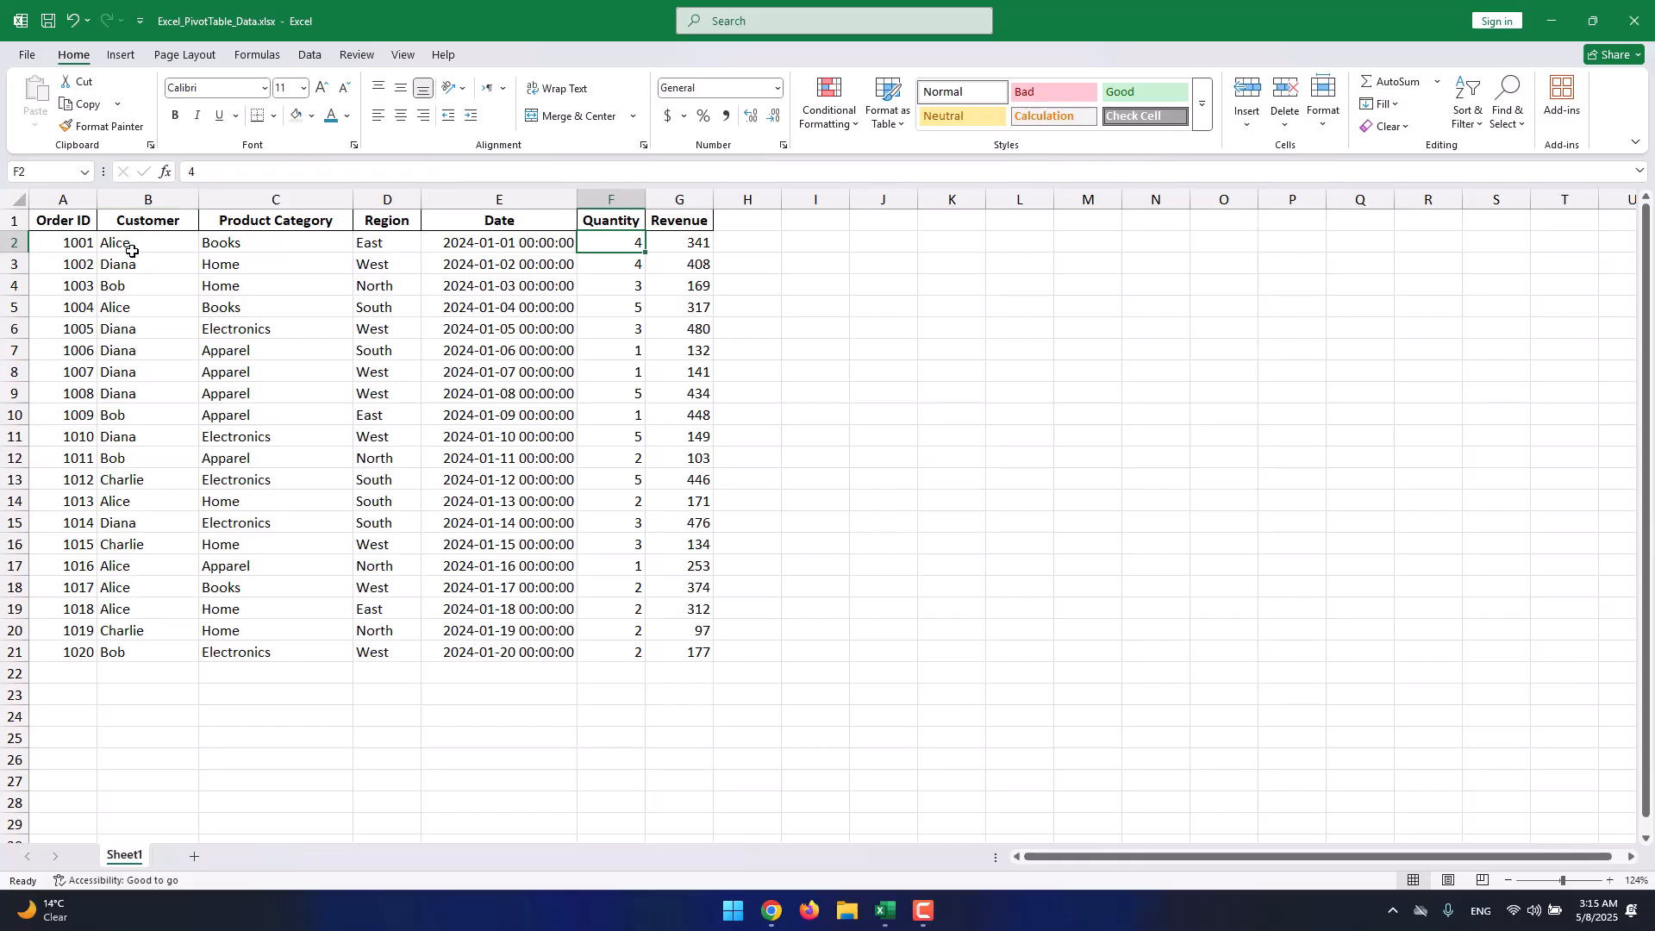
Check the first row's Product Category, Date, Quantity and Revenue values, then select the whole order table.
{"action": "left_click", "coordinate": [312, 245]}
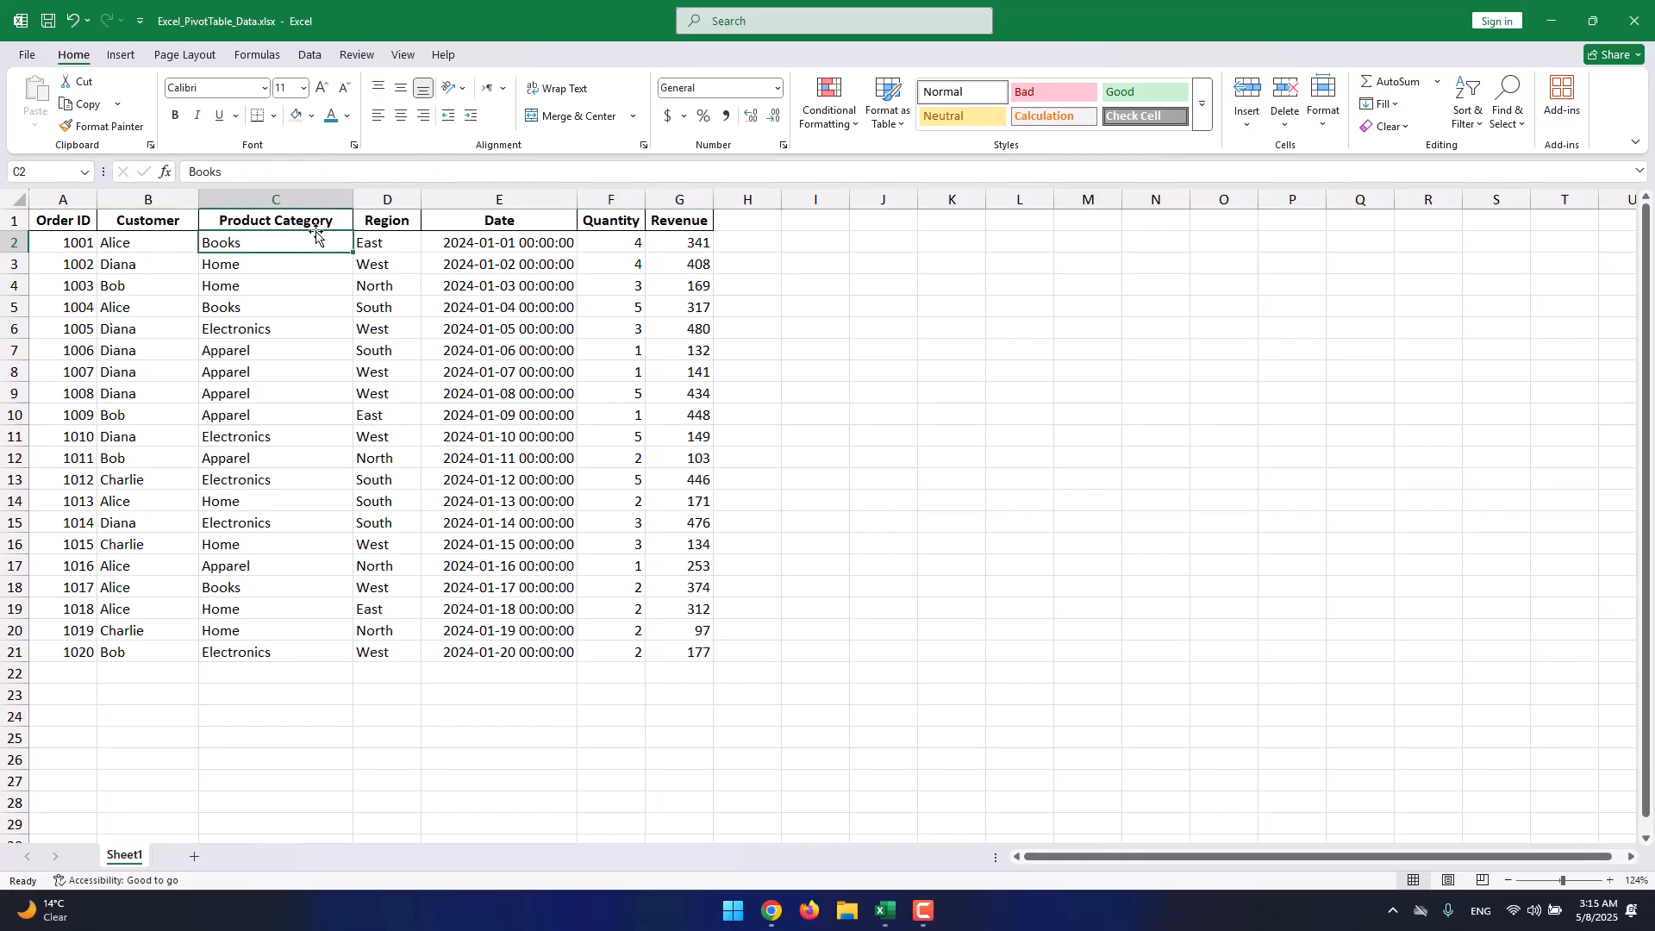
{"action": "left_click", "coordinate": [473, 245]}
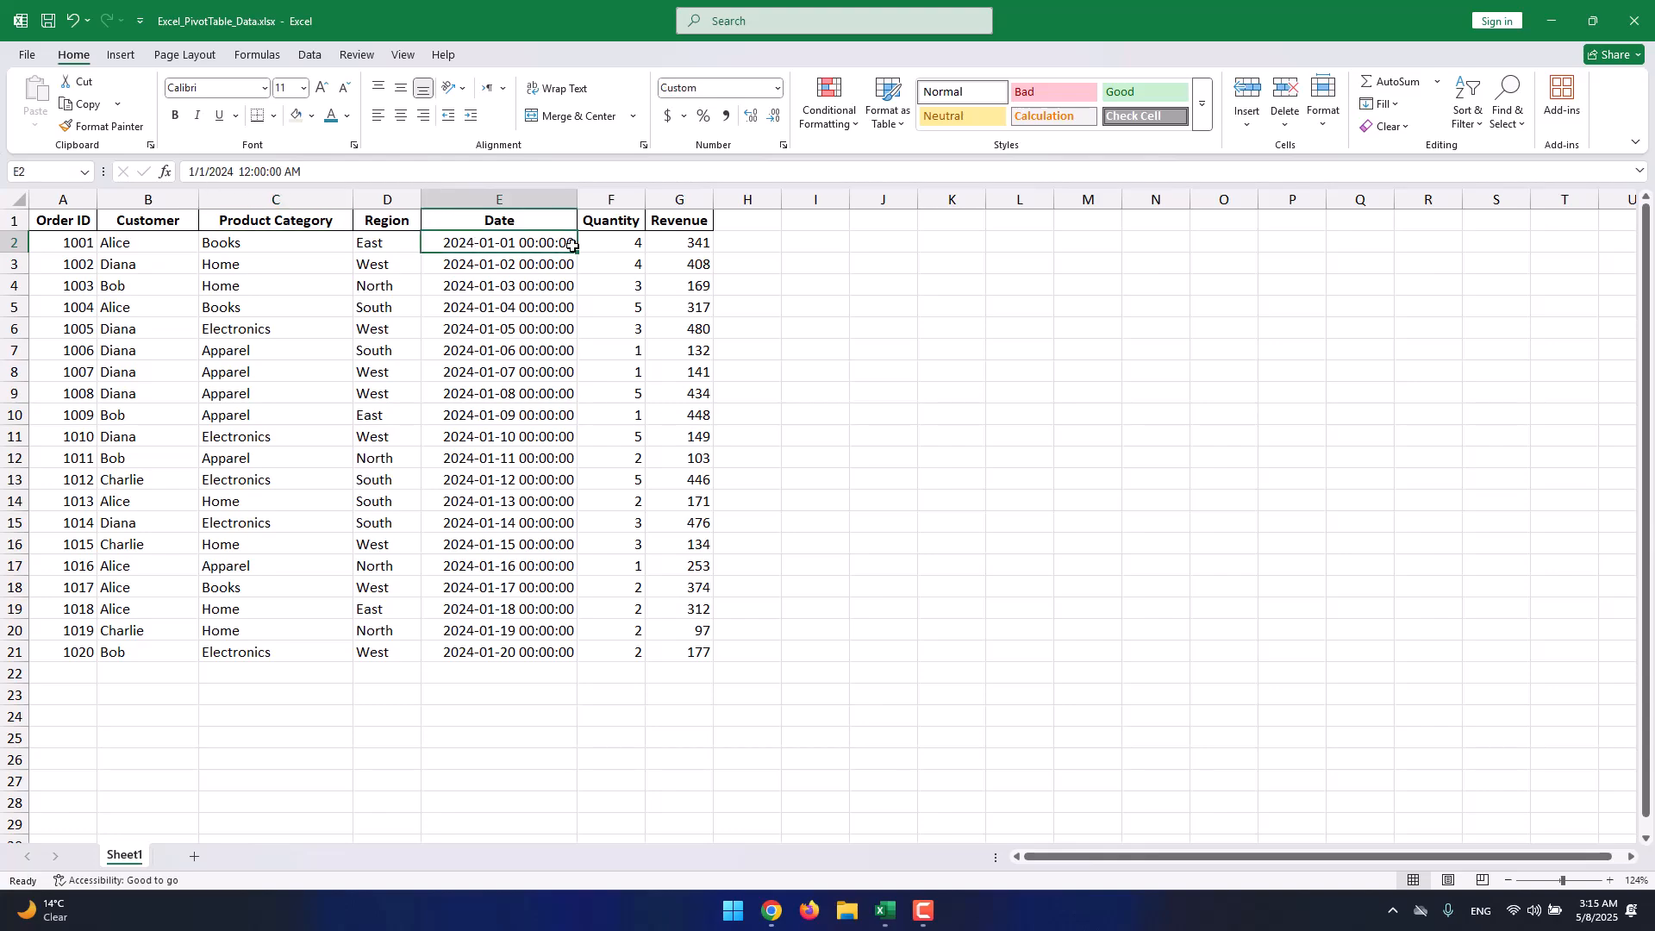
{"action": "left_click", "coordinate": [599, 236]}
{"action": "left_click", "coordinate": [695, 244]}
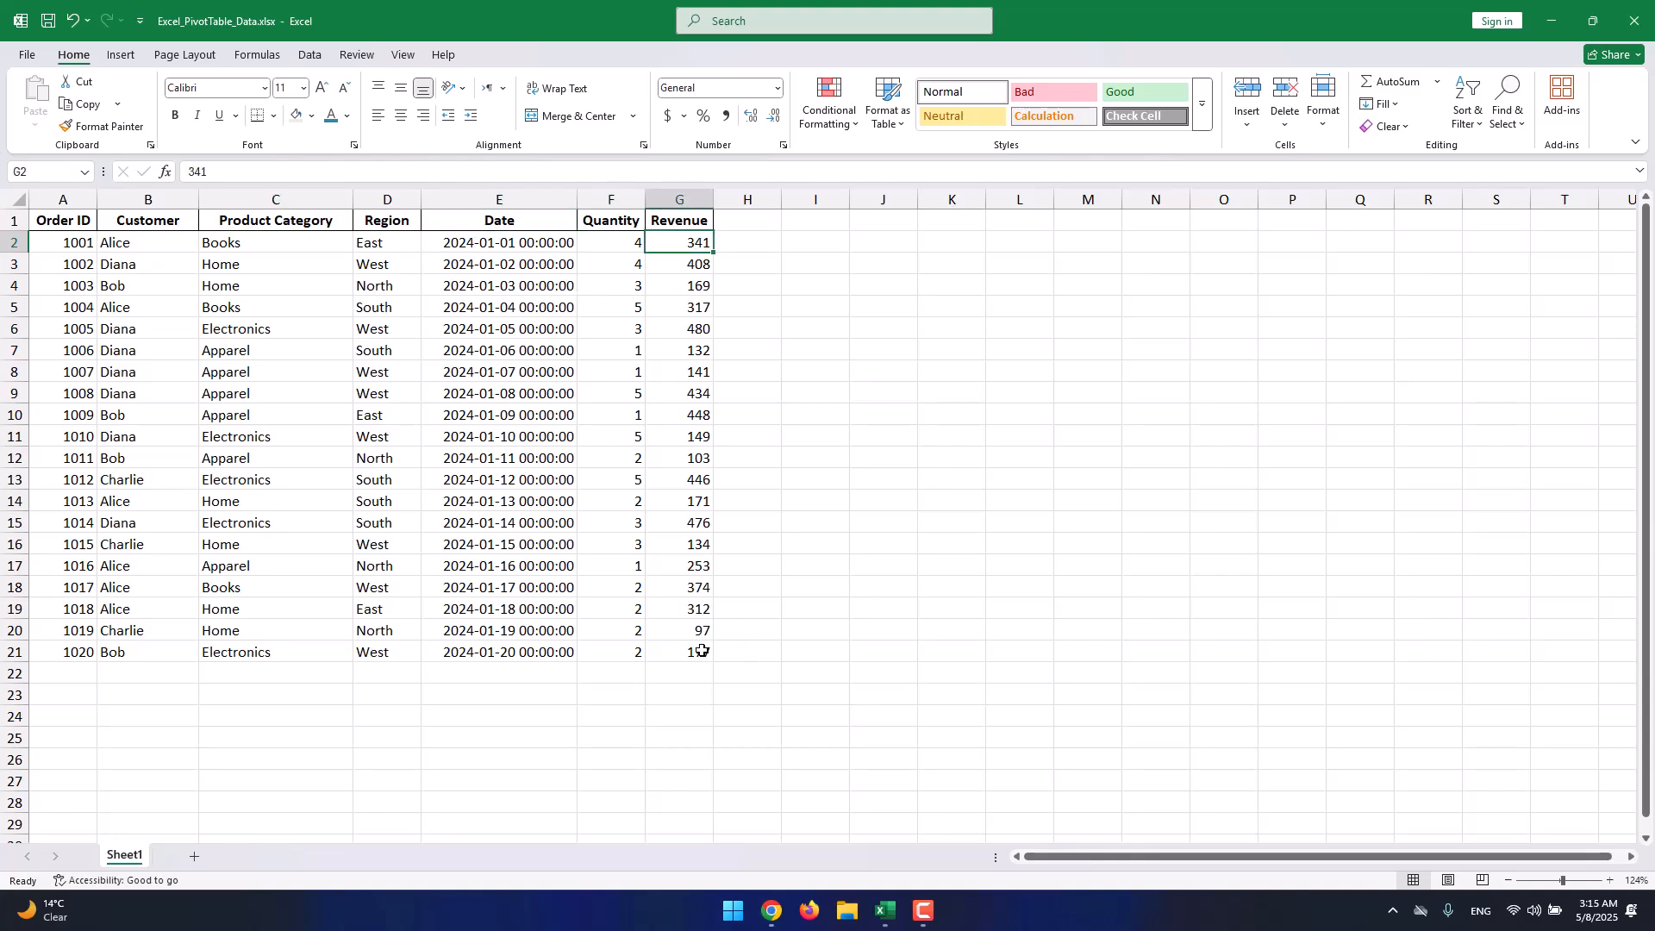
{"action": "left_click_drag", "start_coordinate": [698, 652], "coordinate": [51, 216]}
{"action": "left_click", "coordinate": [122, 56]}
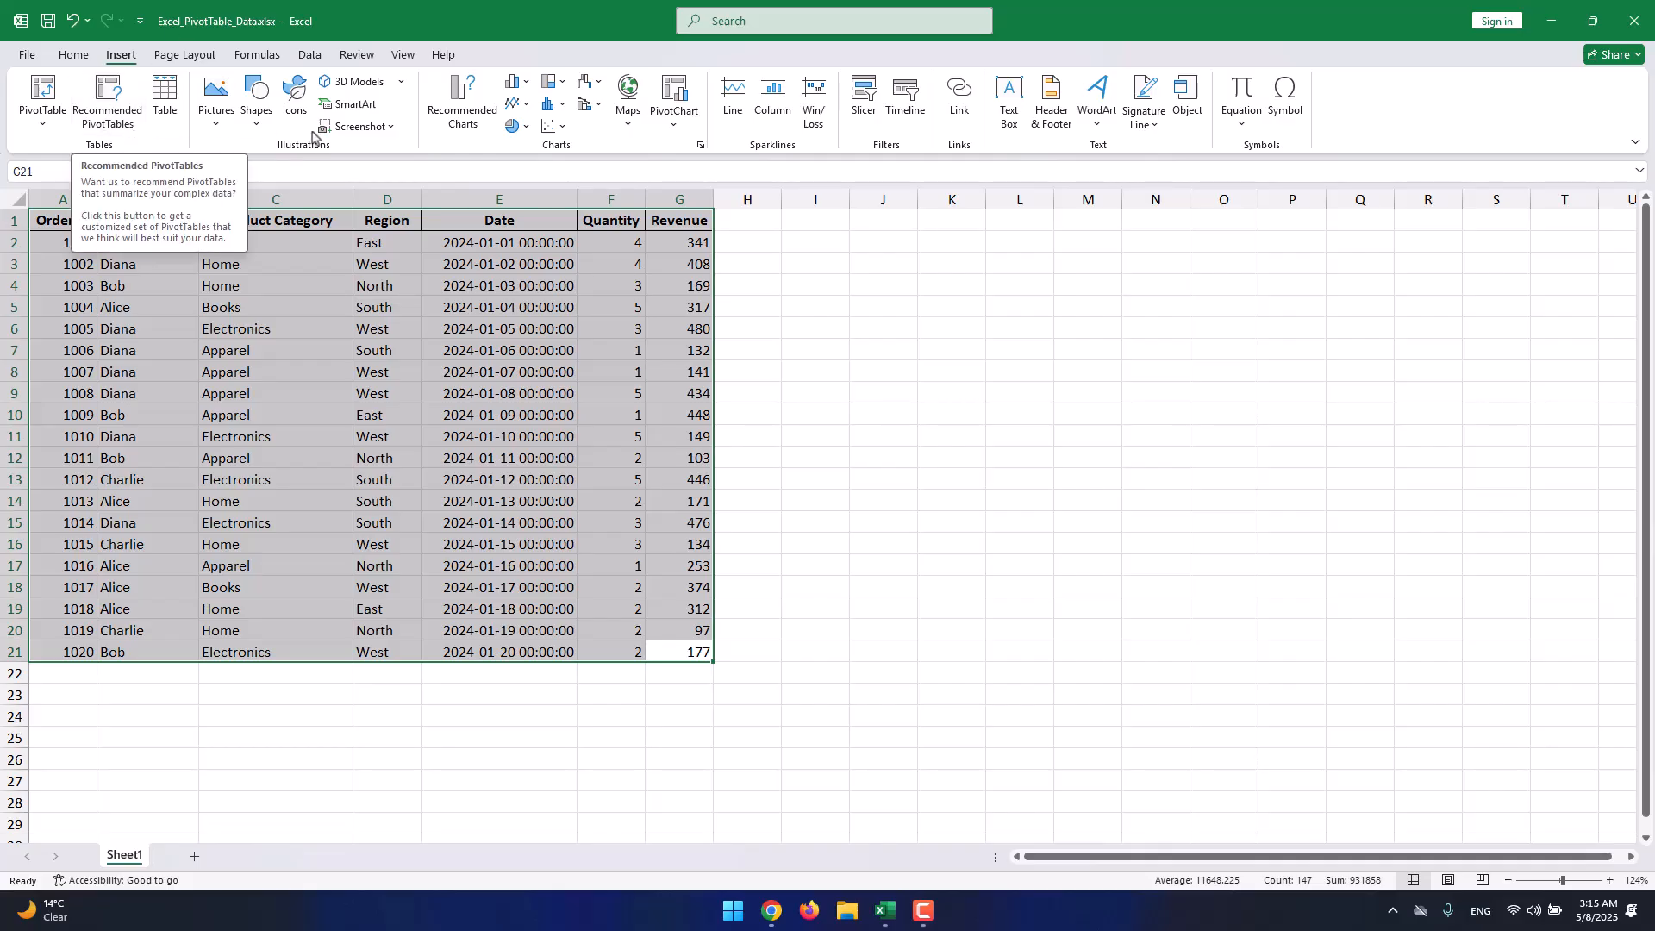
{"action": "left_click", "coordinate": [477, 138]}
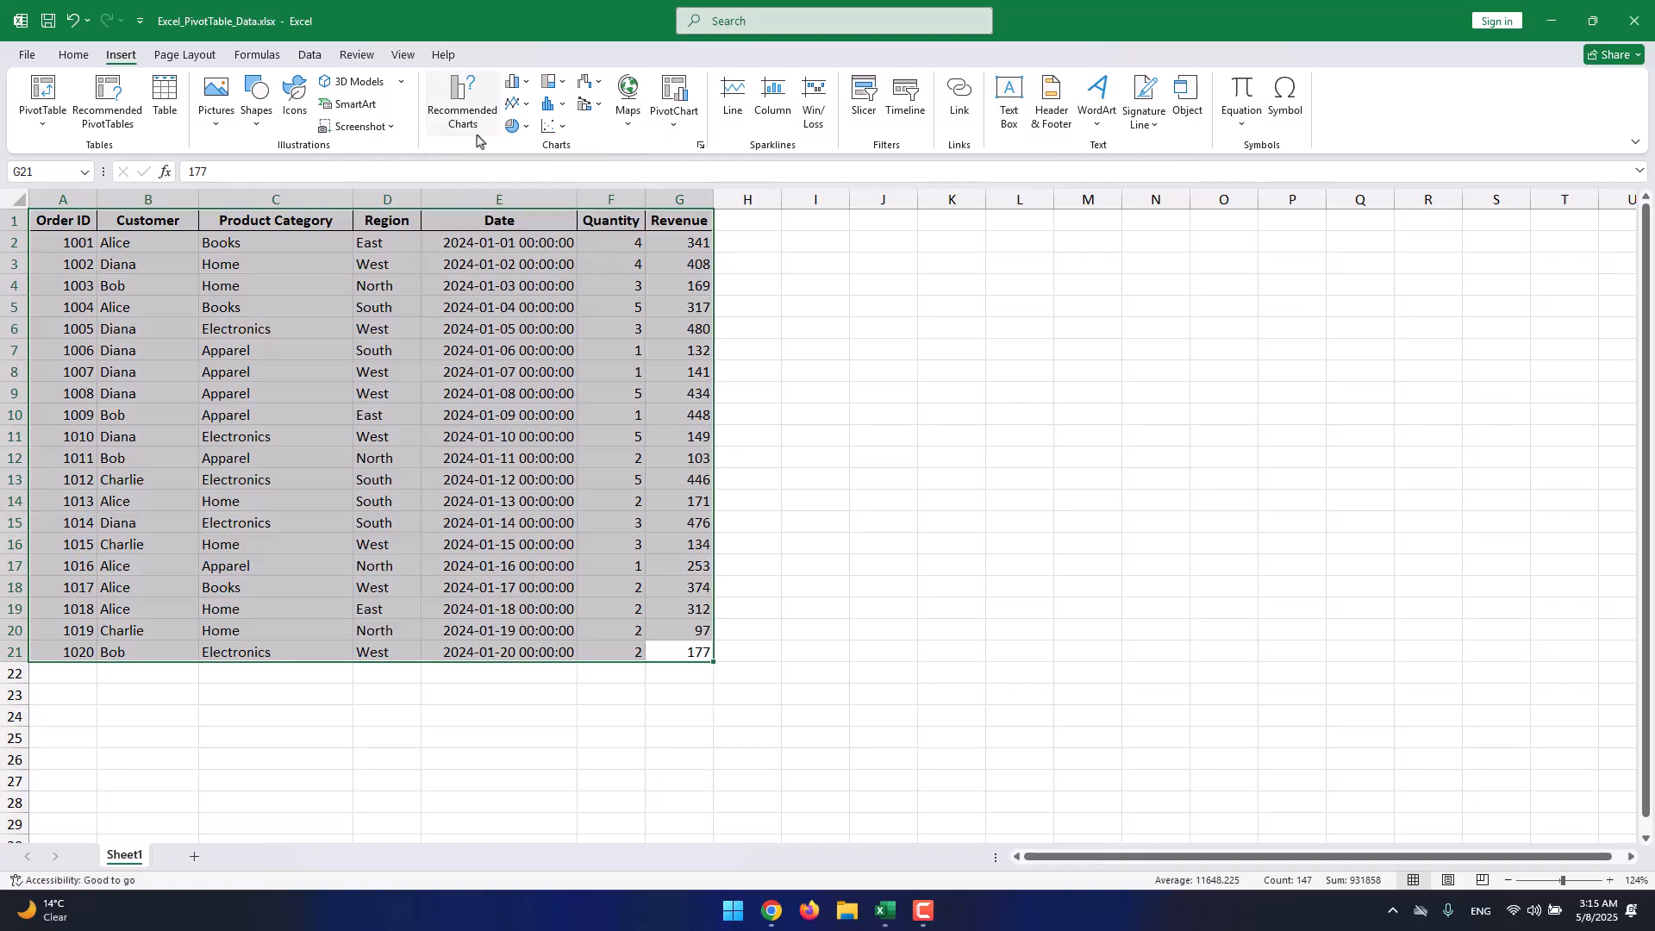
{"action": "scroll", "coordinate": [652, 396], "scroll_direction": "down", "scroll_amount": 10}
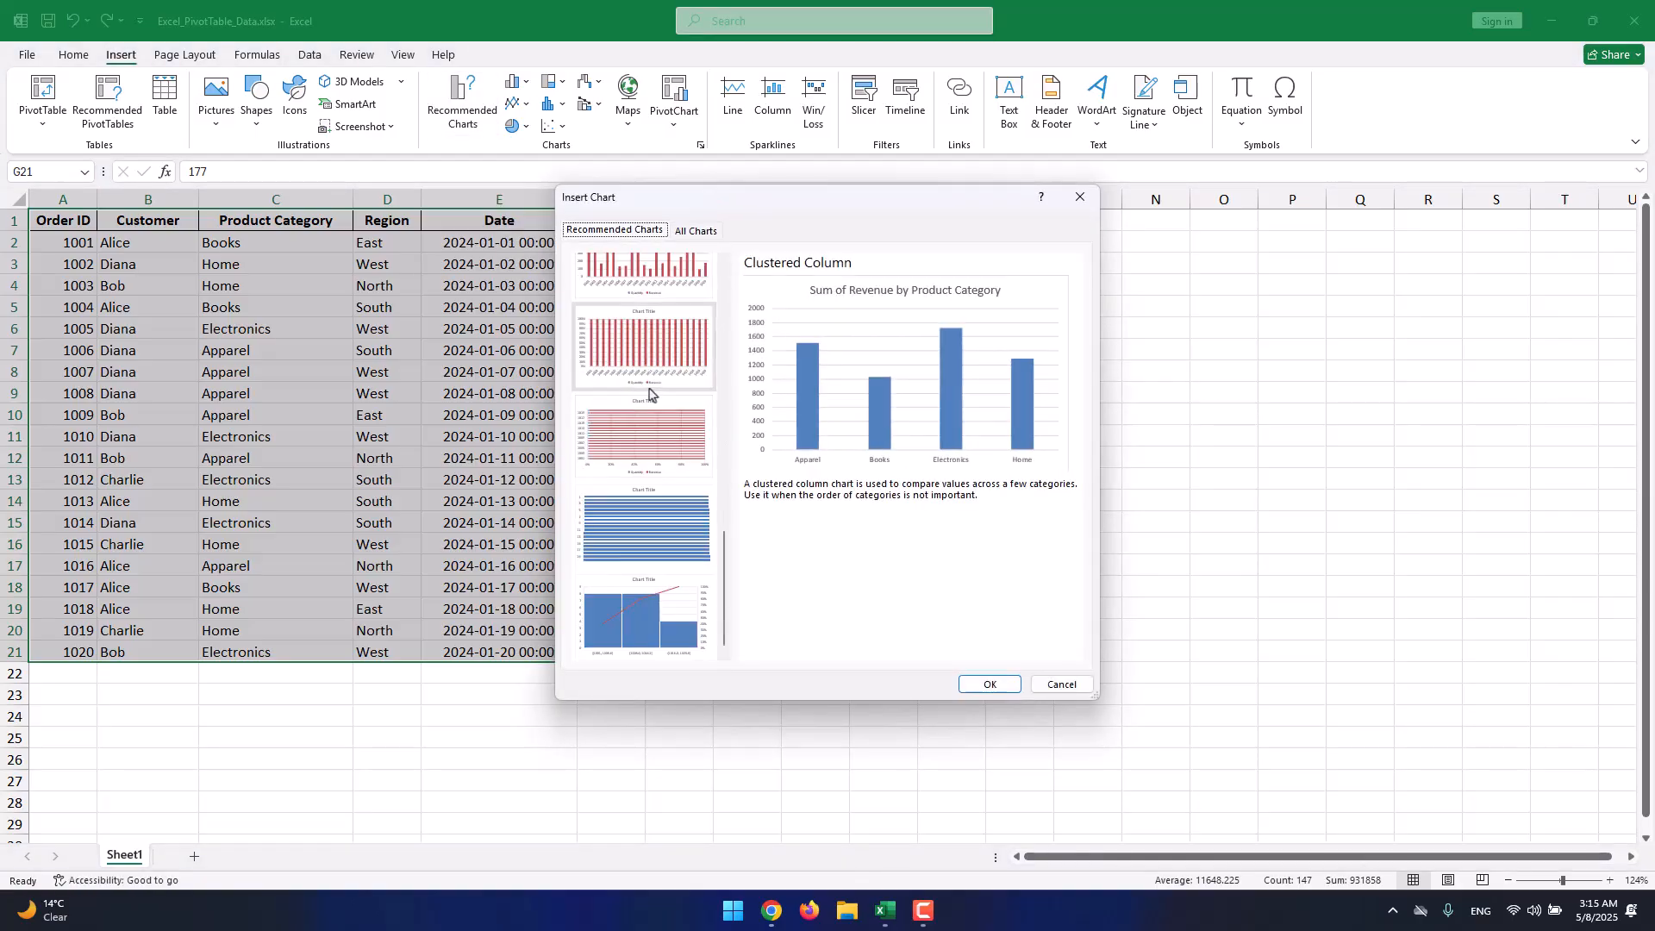
{"action": "left_click_drag", "start_coordinate": [724, 553], "coordinate": [724, 291]}
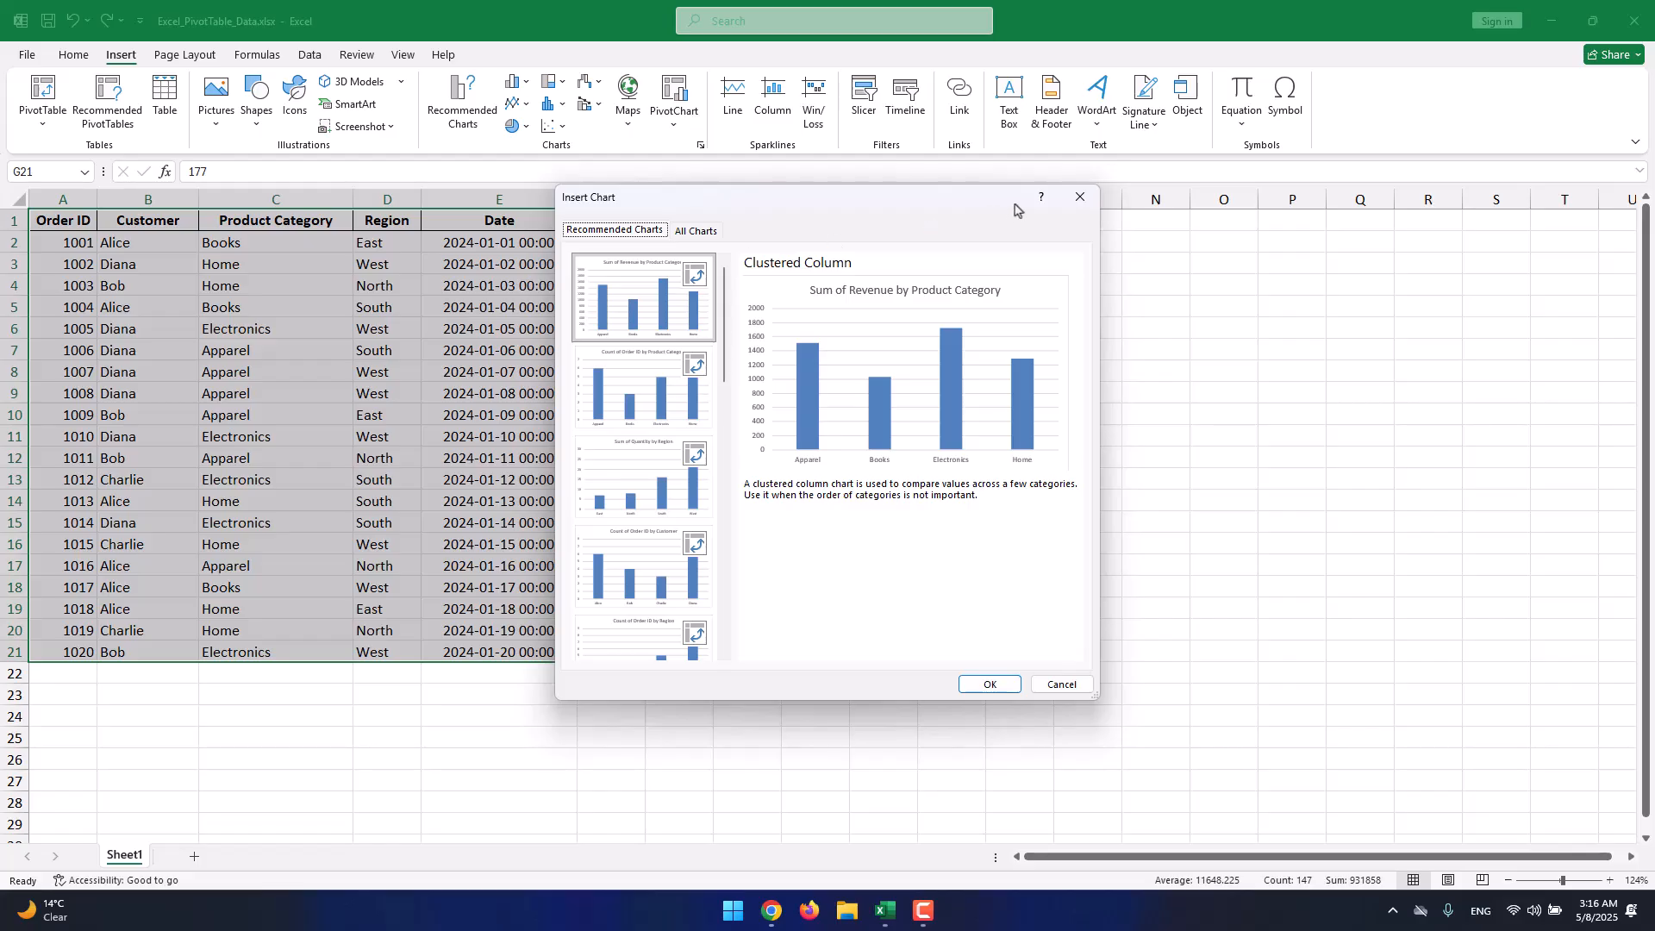
{"action": "left_click", "coordinate": [1079, 197]}
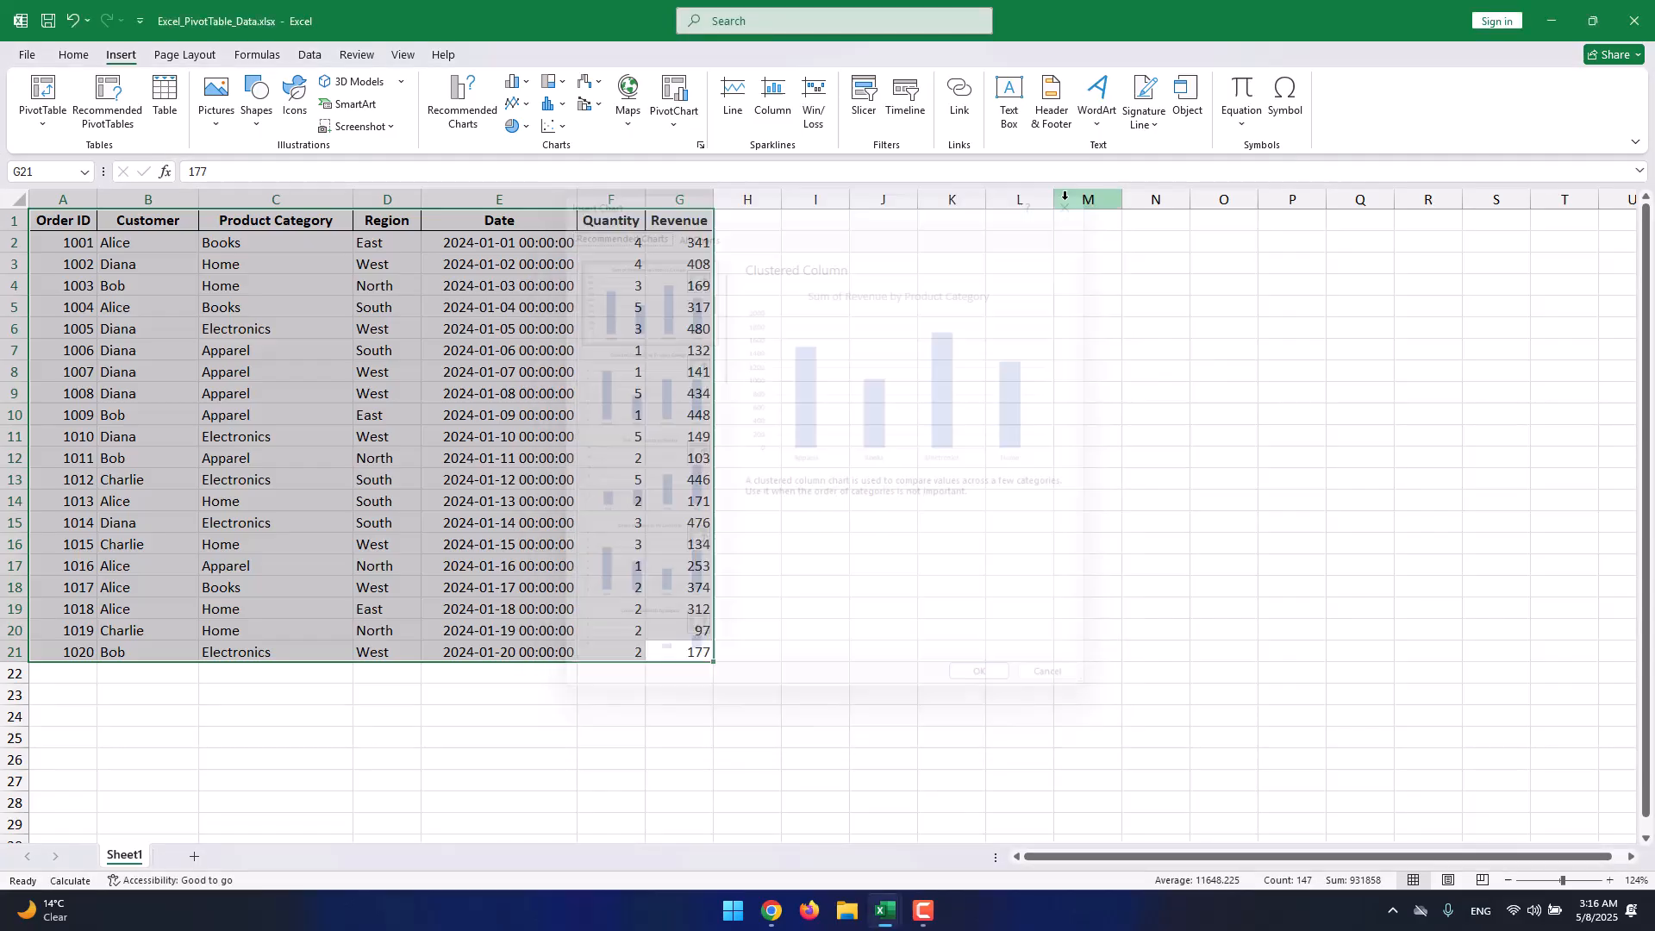
Compare the recommended PivotTable layouts and create 'Sum of Quantity by Customer' on a new sheet.
{"action": "left_click", "coordinate": [129, 133]}
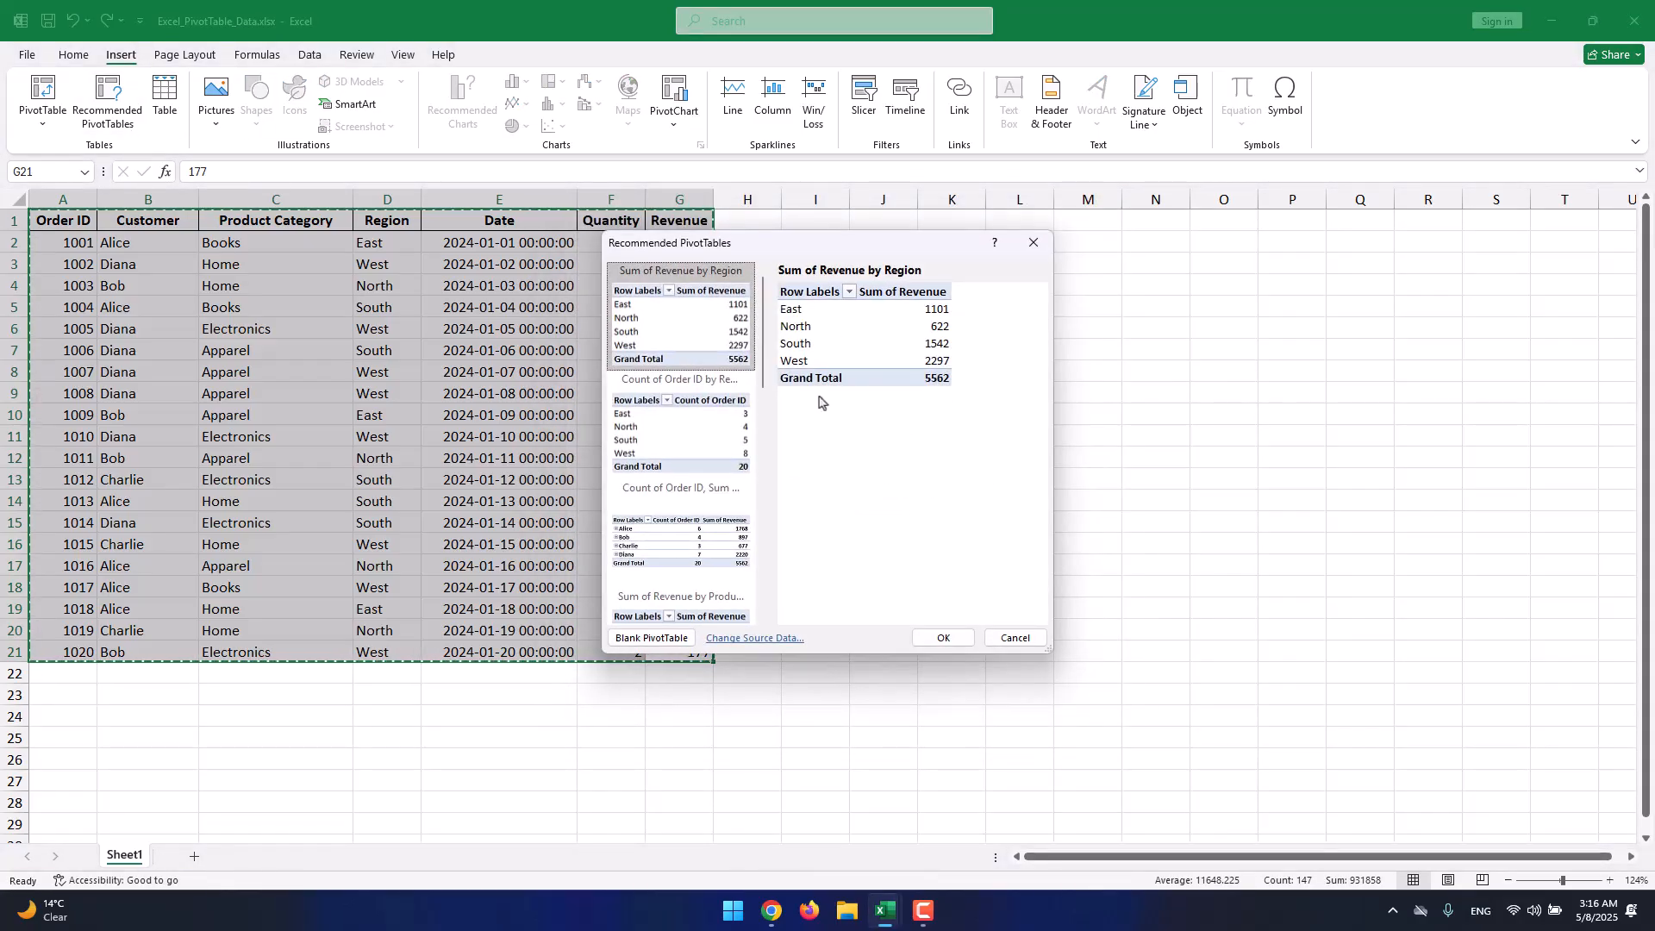
{"action": "scroll", "coordinate": [705, 366], "scroll_direction": "down", "scroll_amount": 5}
{"action": "left_click", "coordinate": [702, 366]}
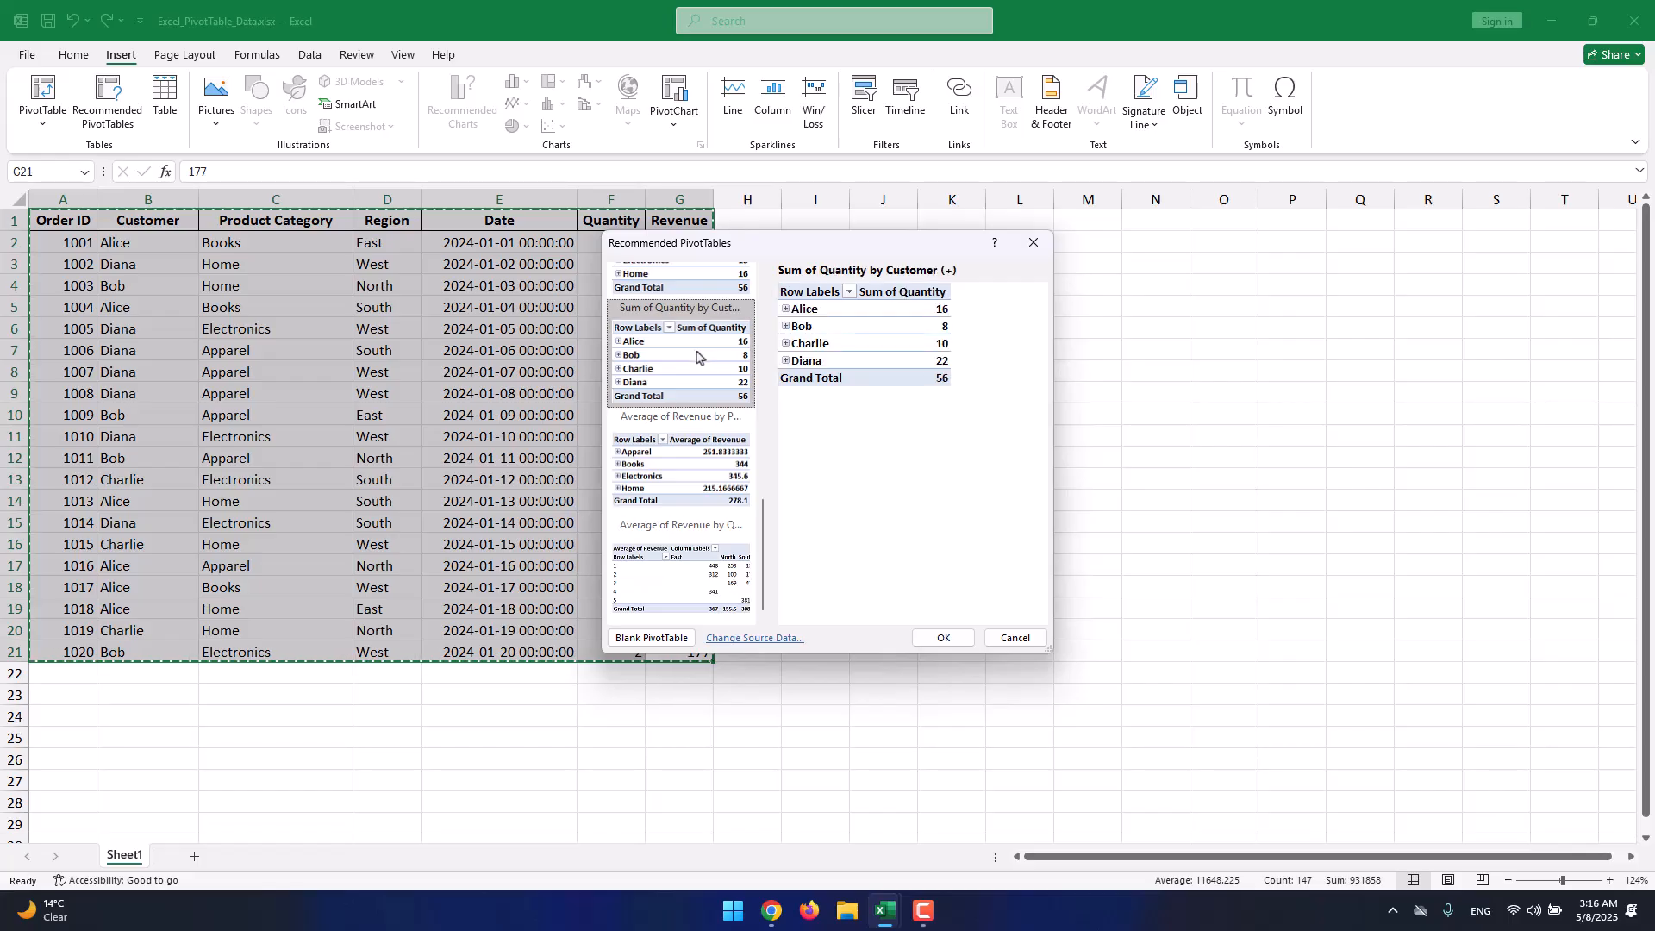
{"action": "left_click", "coordinate": [689, 431]}
{"action": "left_click", "coordinate": [673, 523]}
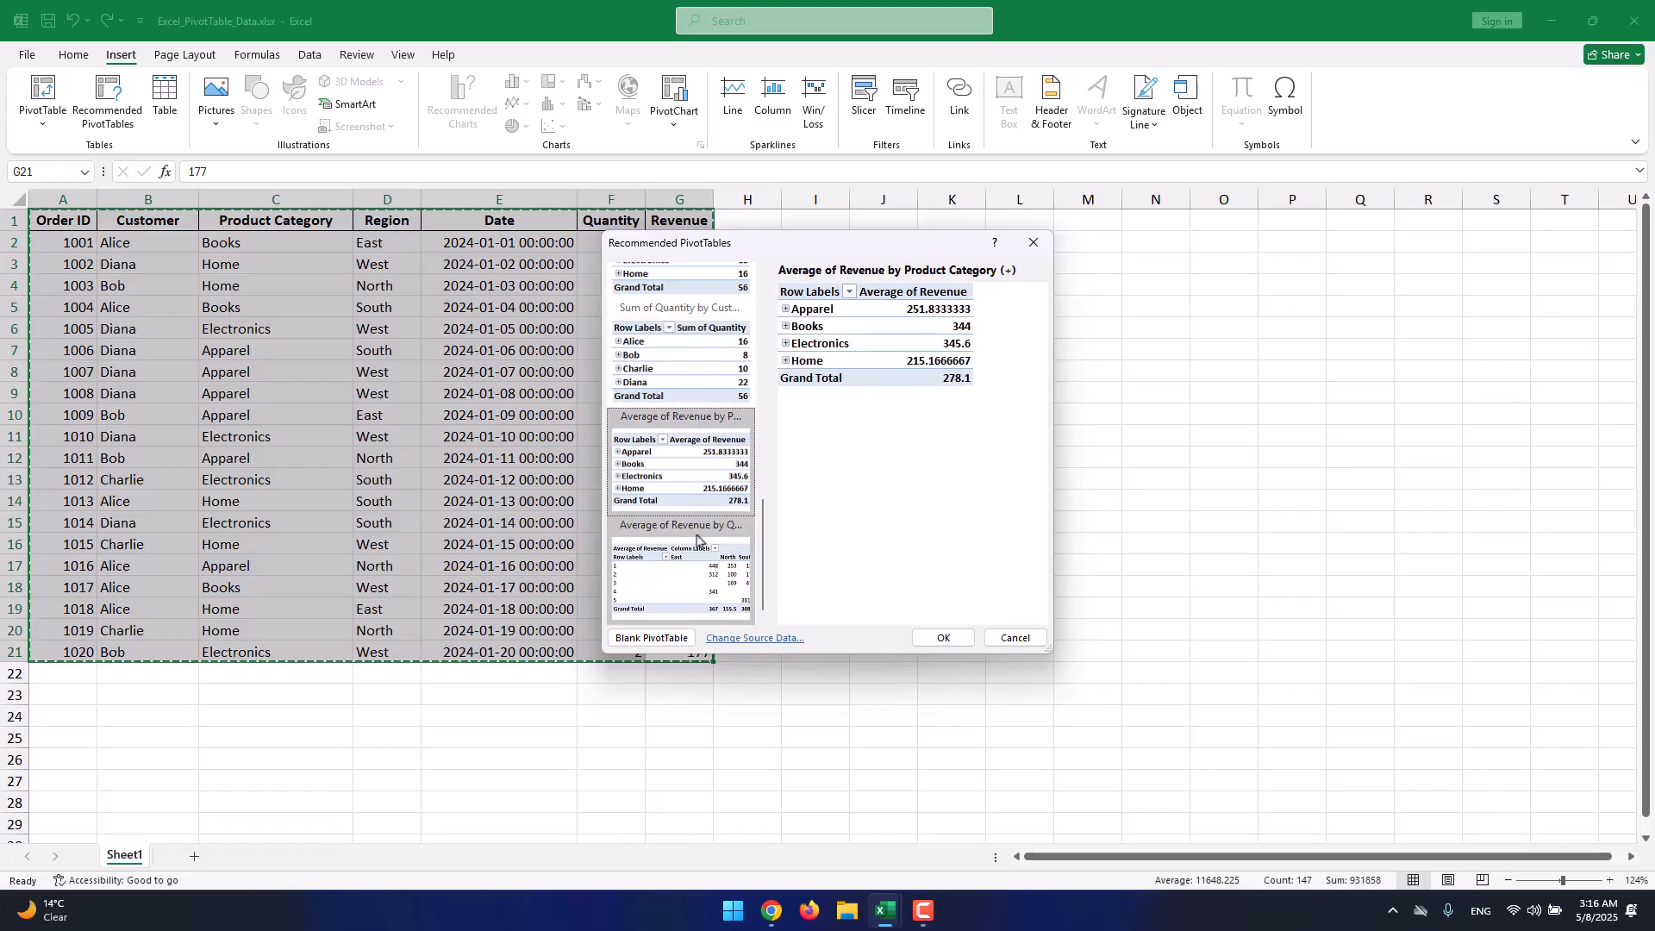
{"action": "scroll", "coordinate": [695, 525], "scroll_direction": "down", "scroll_amount": 3}
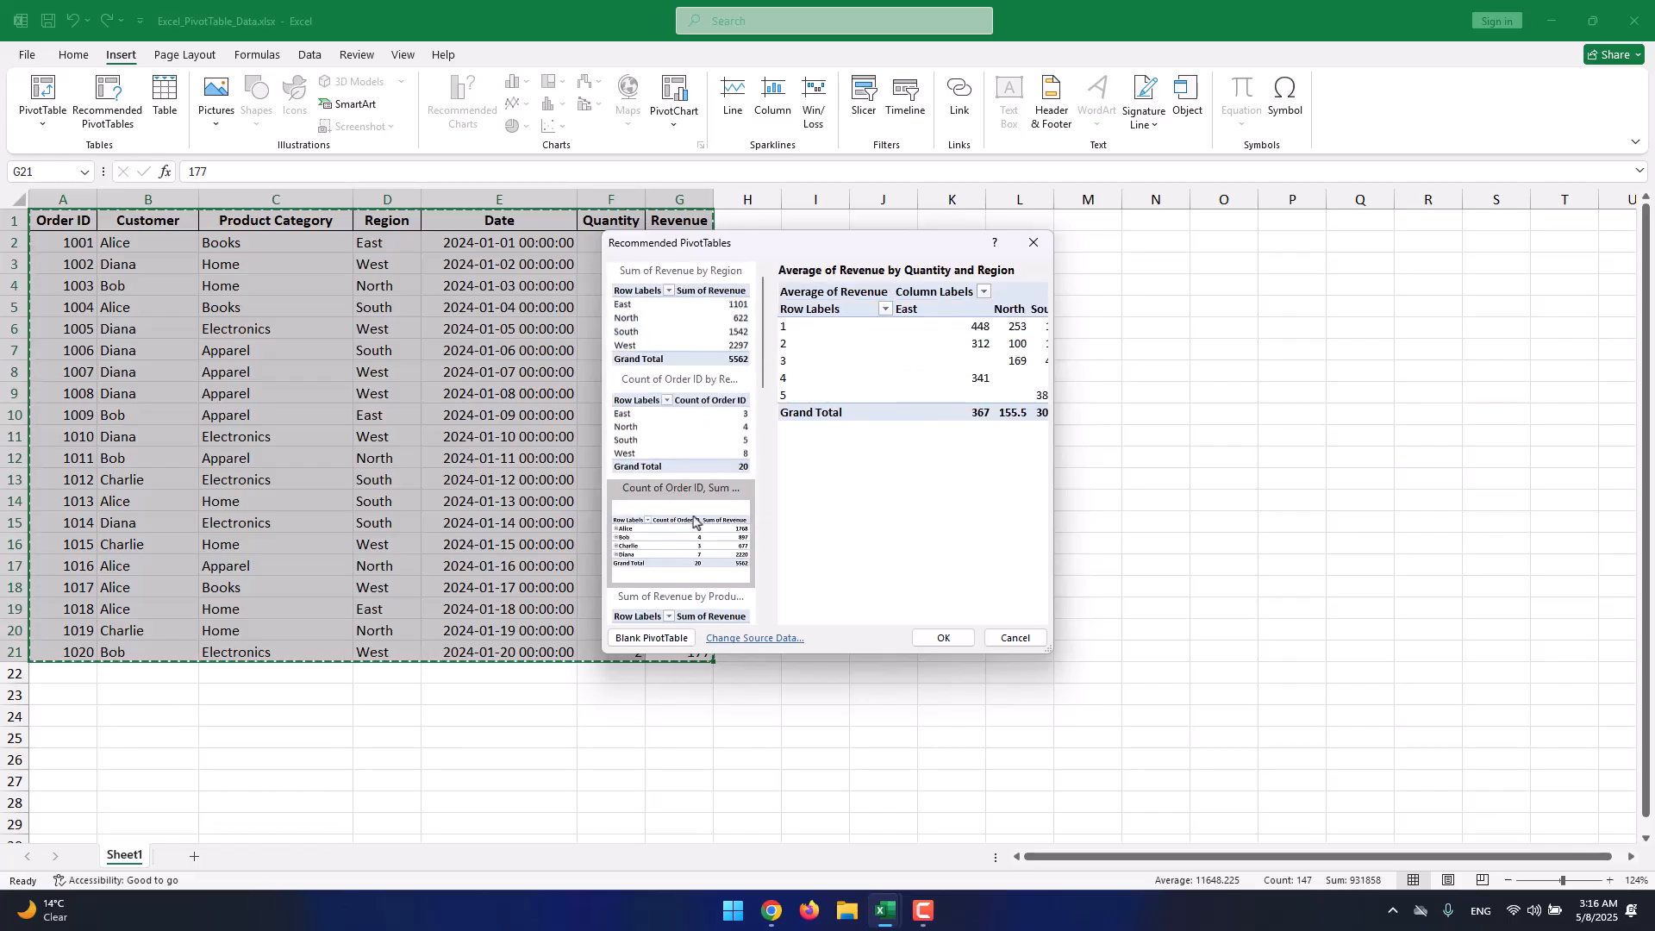
{"action": "left_click", "coordinate": [693, 342]}
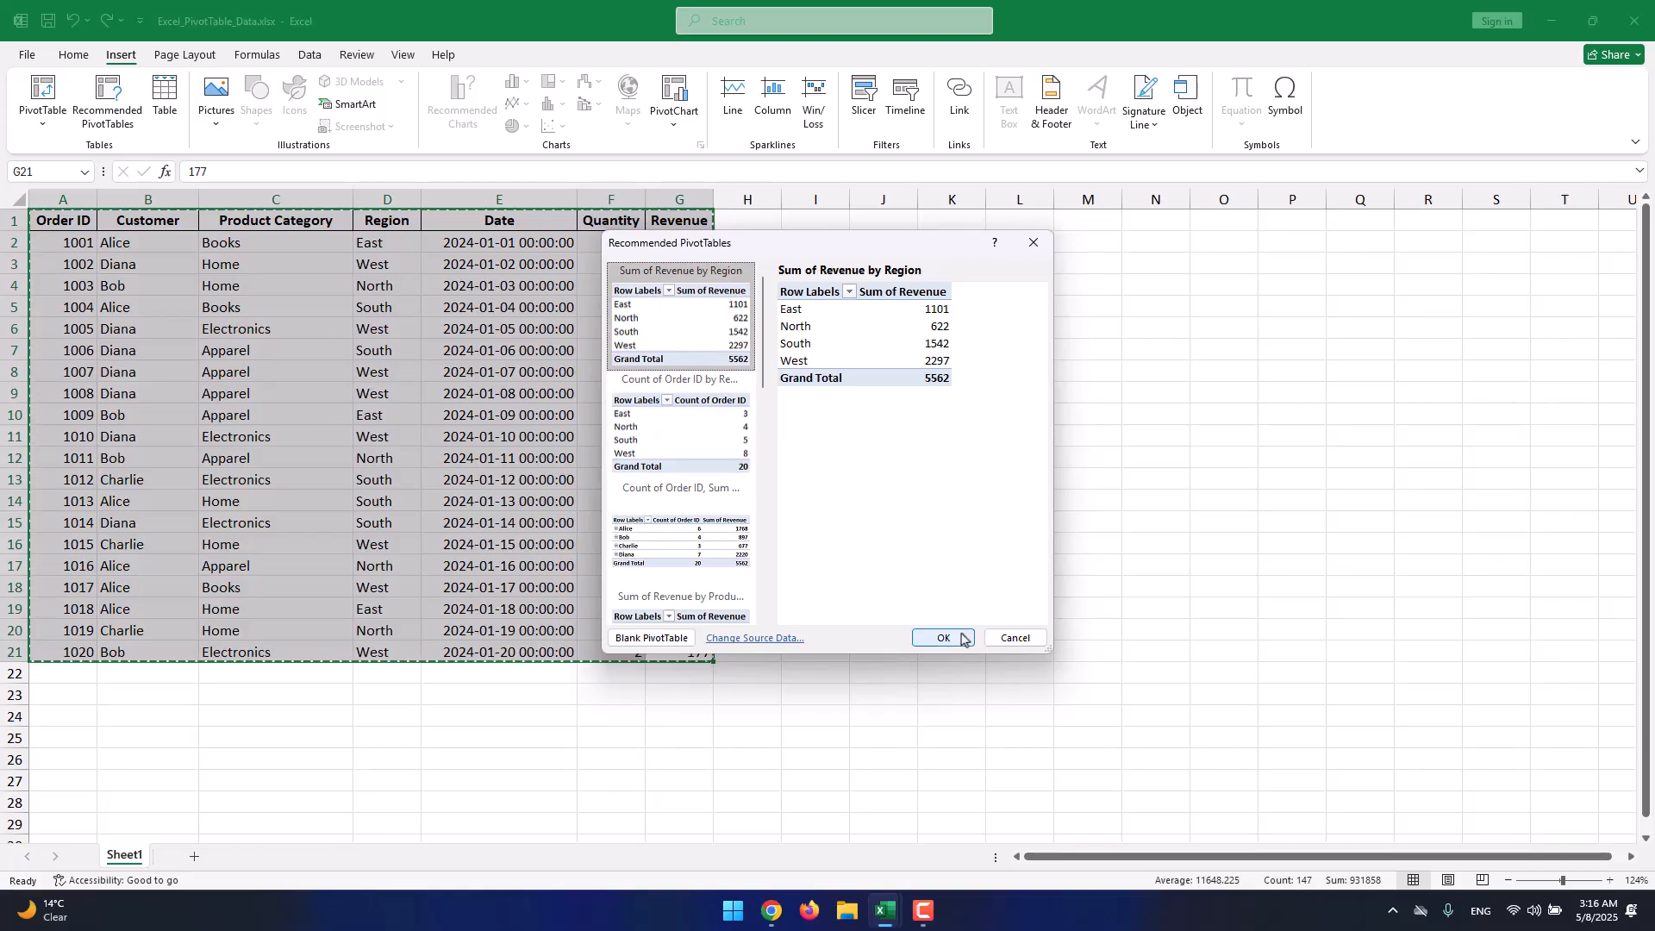
{"action": "scroll", "coordinate": [697, 457], "scroll_direction": "down", "scroll_amount": 5}
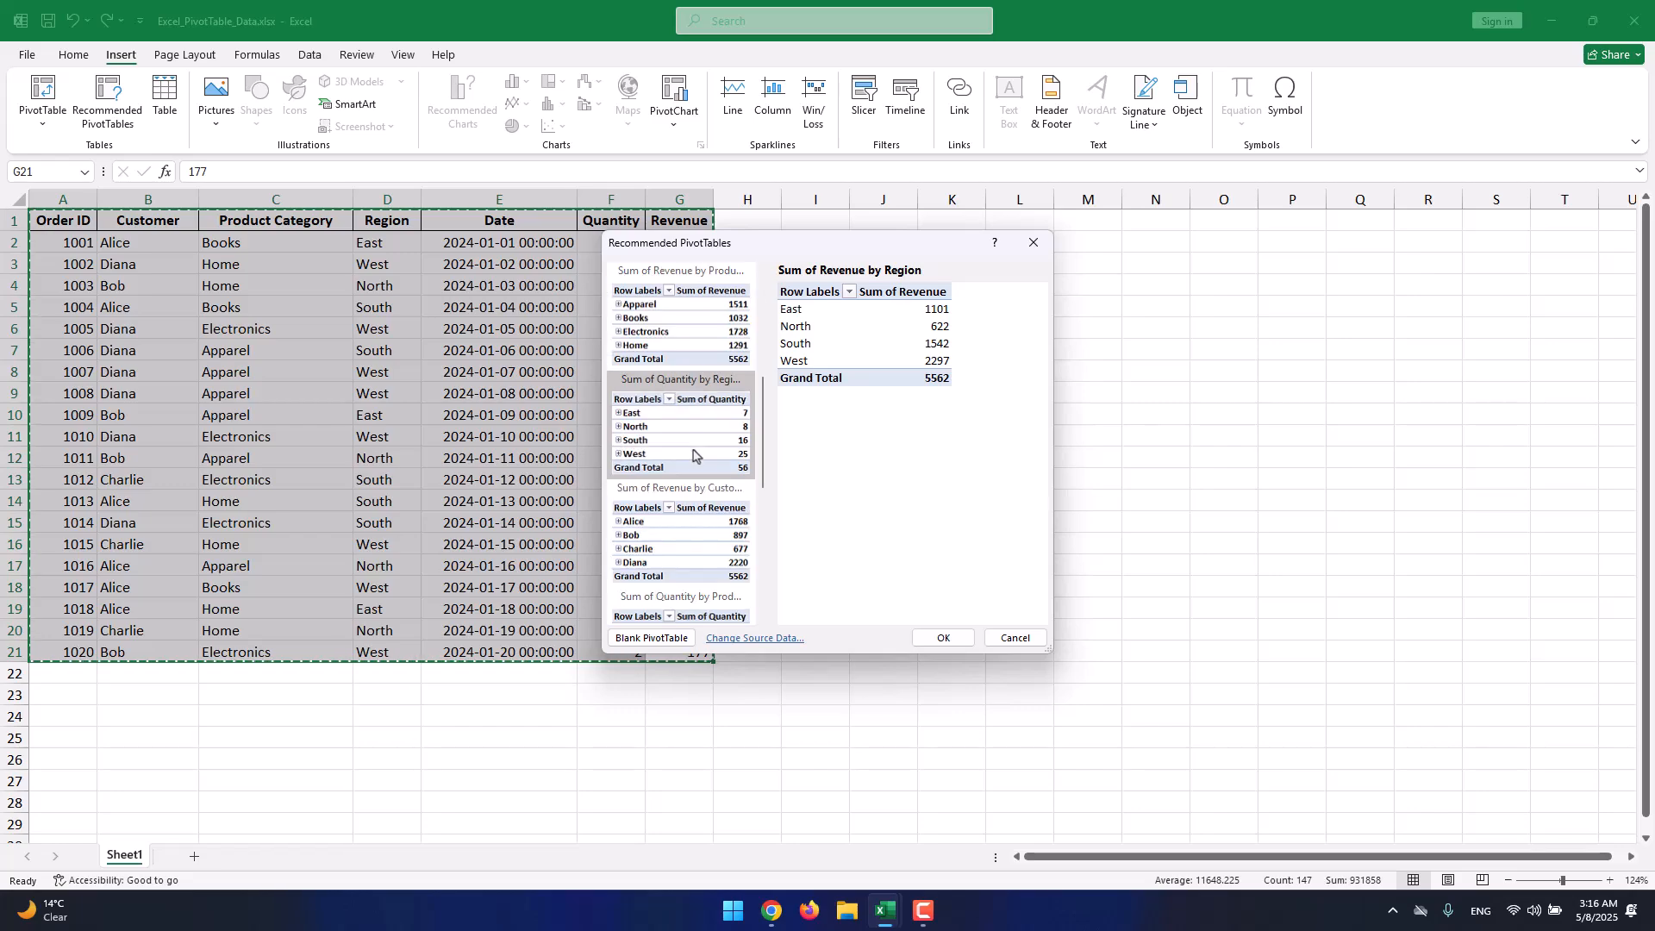
{"action": "left_click", "coordinate": [702, 421]}
{"action": "left_click", "coordinate": [945, 638]}
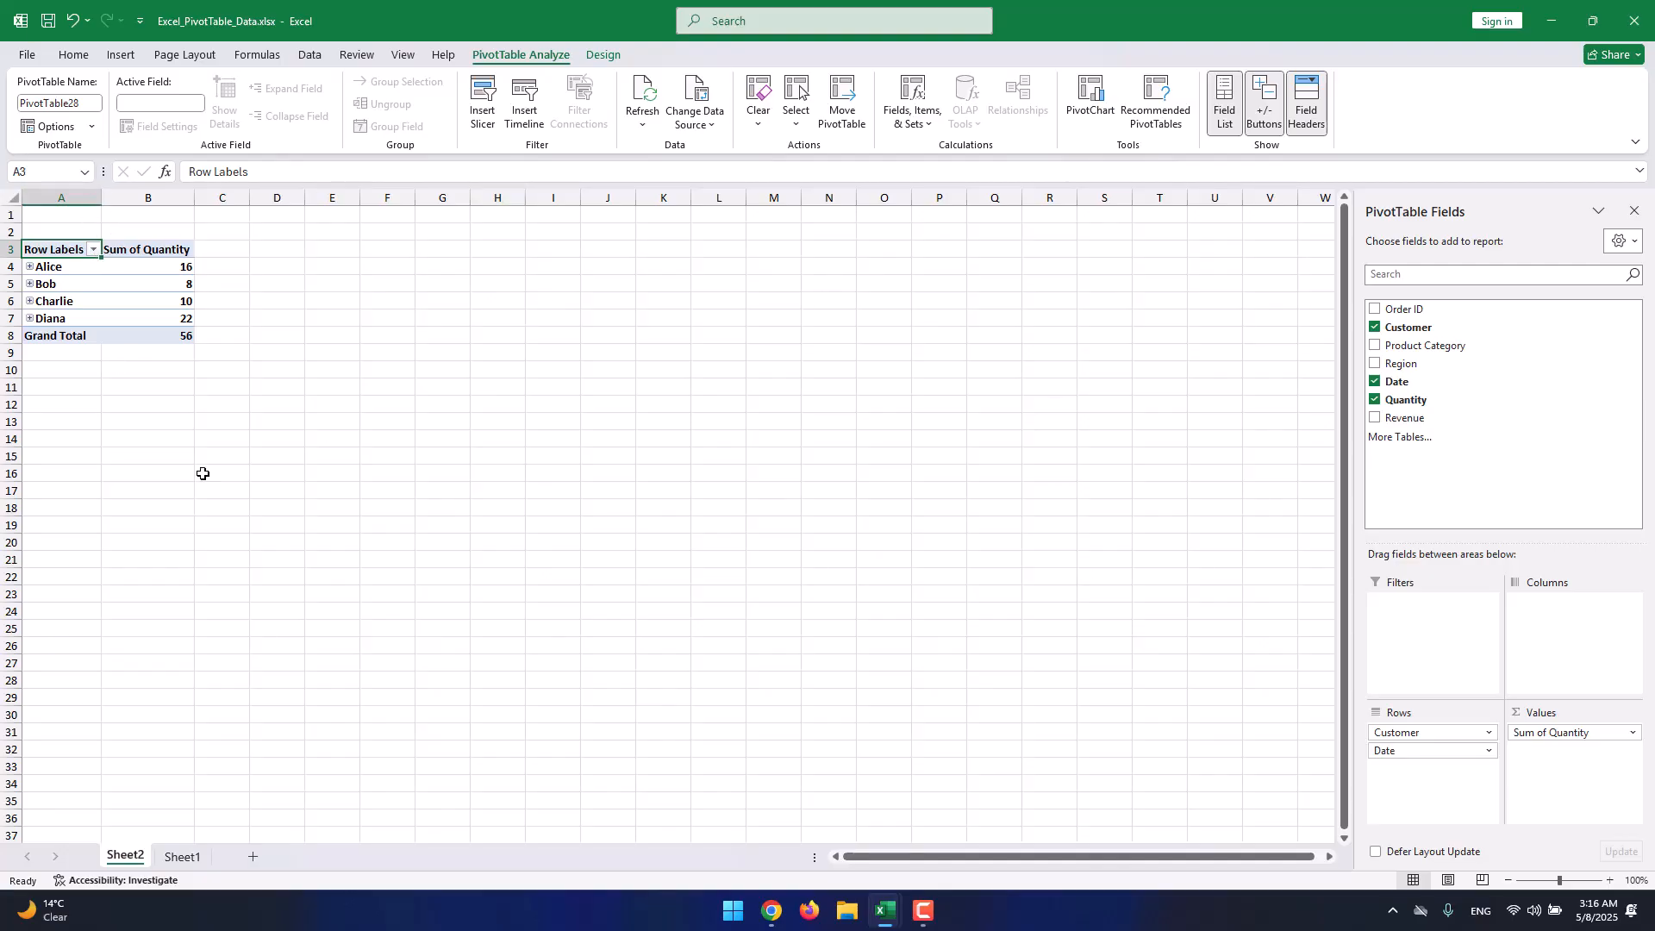
Zoom the PivotTable sheet to about 148% and widen column A to fit the labels.
{"action": "left_click", "coordinate": [1566, 880]}
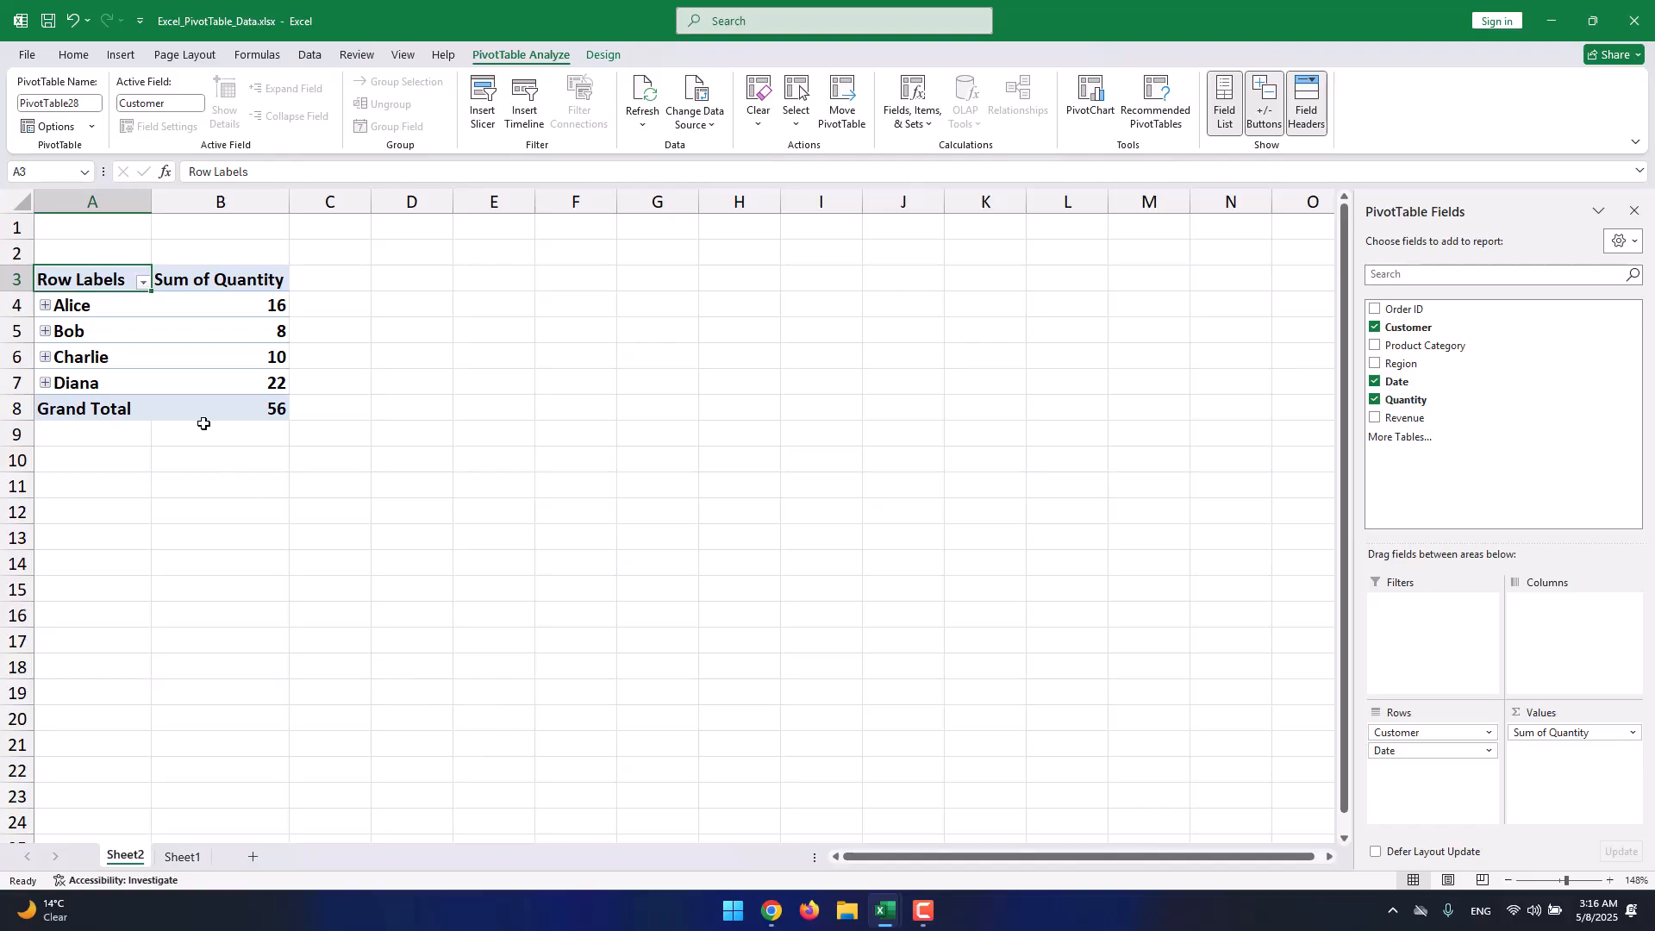
{"action": "left_click", "coordinate": [143, 283]}
{"action": "left_click", "coordinate": [143, 282]}
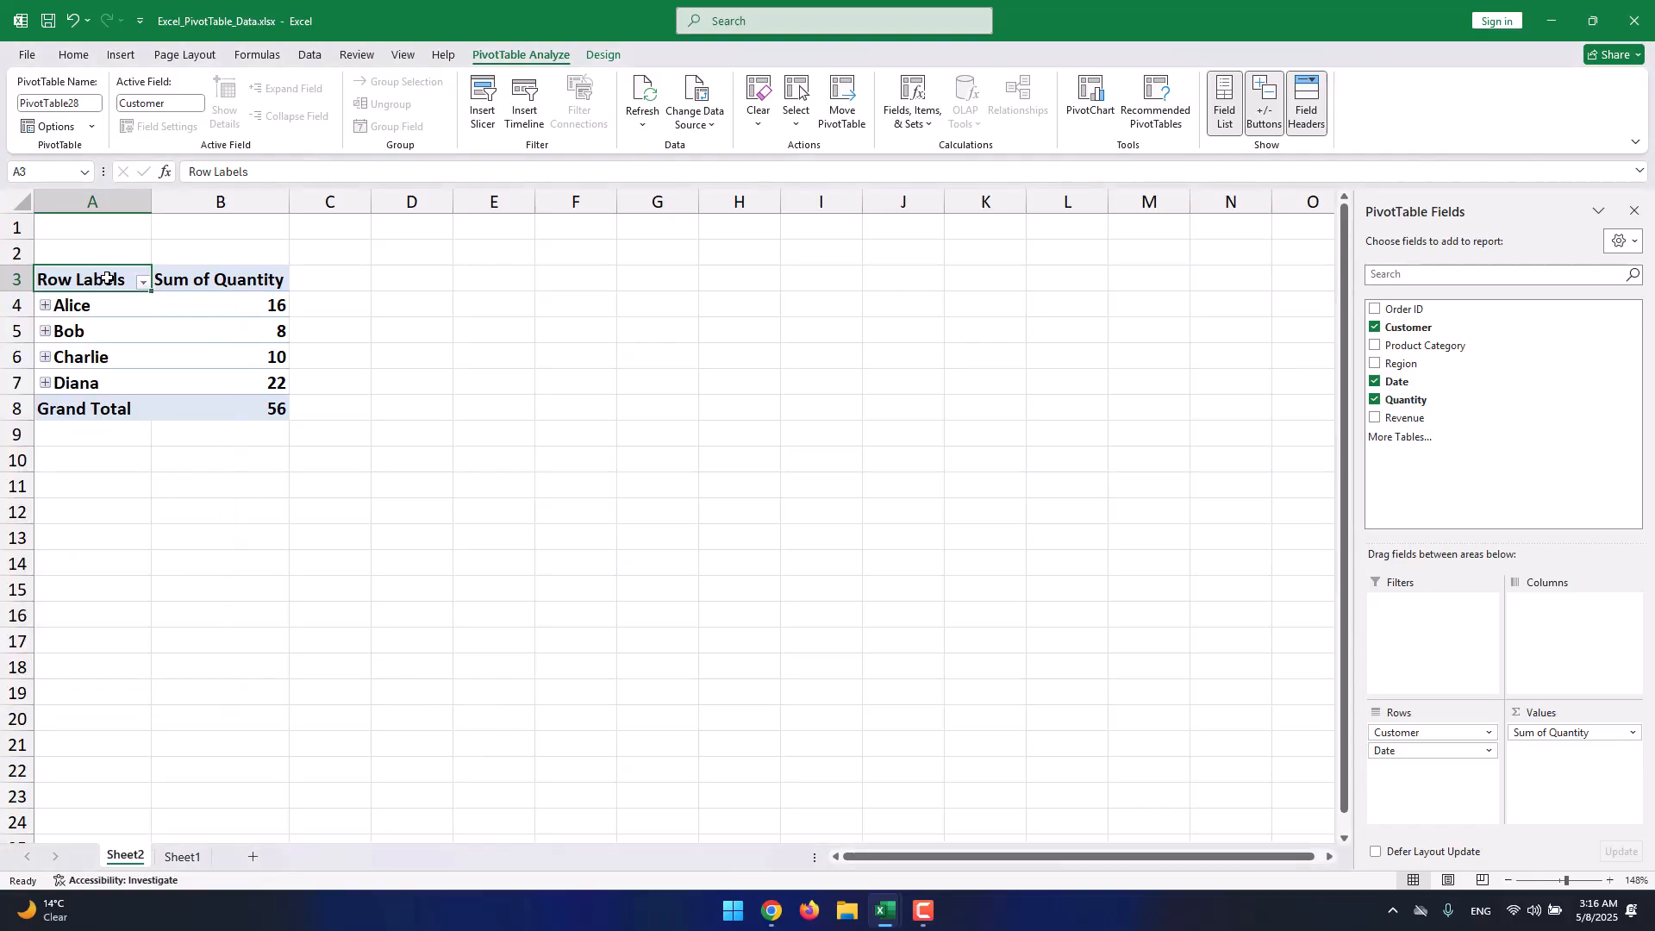
{"action": "mouse_move", "coordinate": [149, 204]}
{"action": "left_mouse_down"}
{"action": "mouse_move", "coordinate": [195, 205]}
{"action": "mouse_move", "coordinate": [173, 205]}
{"action": "left_mouse_up"}
Expand the order dates for Alice, Bob, Charlie and Diana.
{"action": "left_click", "coordinate": [45, 306]}
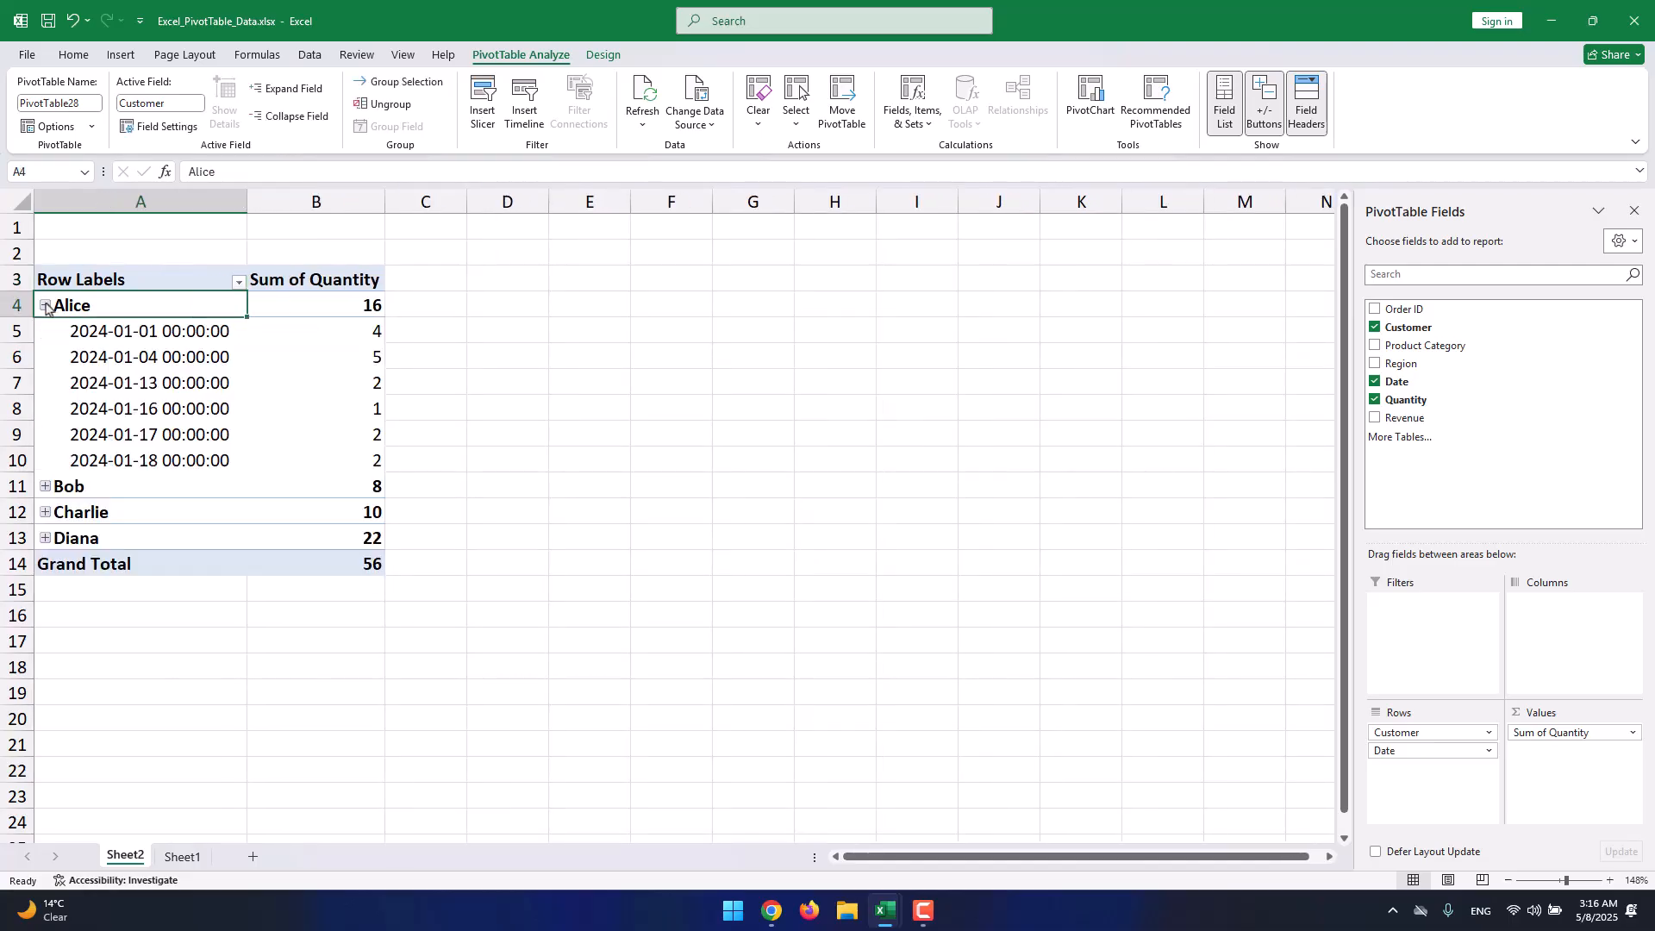
{"action": "left_click", "coordinate": [46, 306]}
{"action": "left_click", "coordinate": [45, 305]}
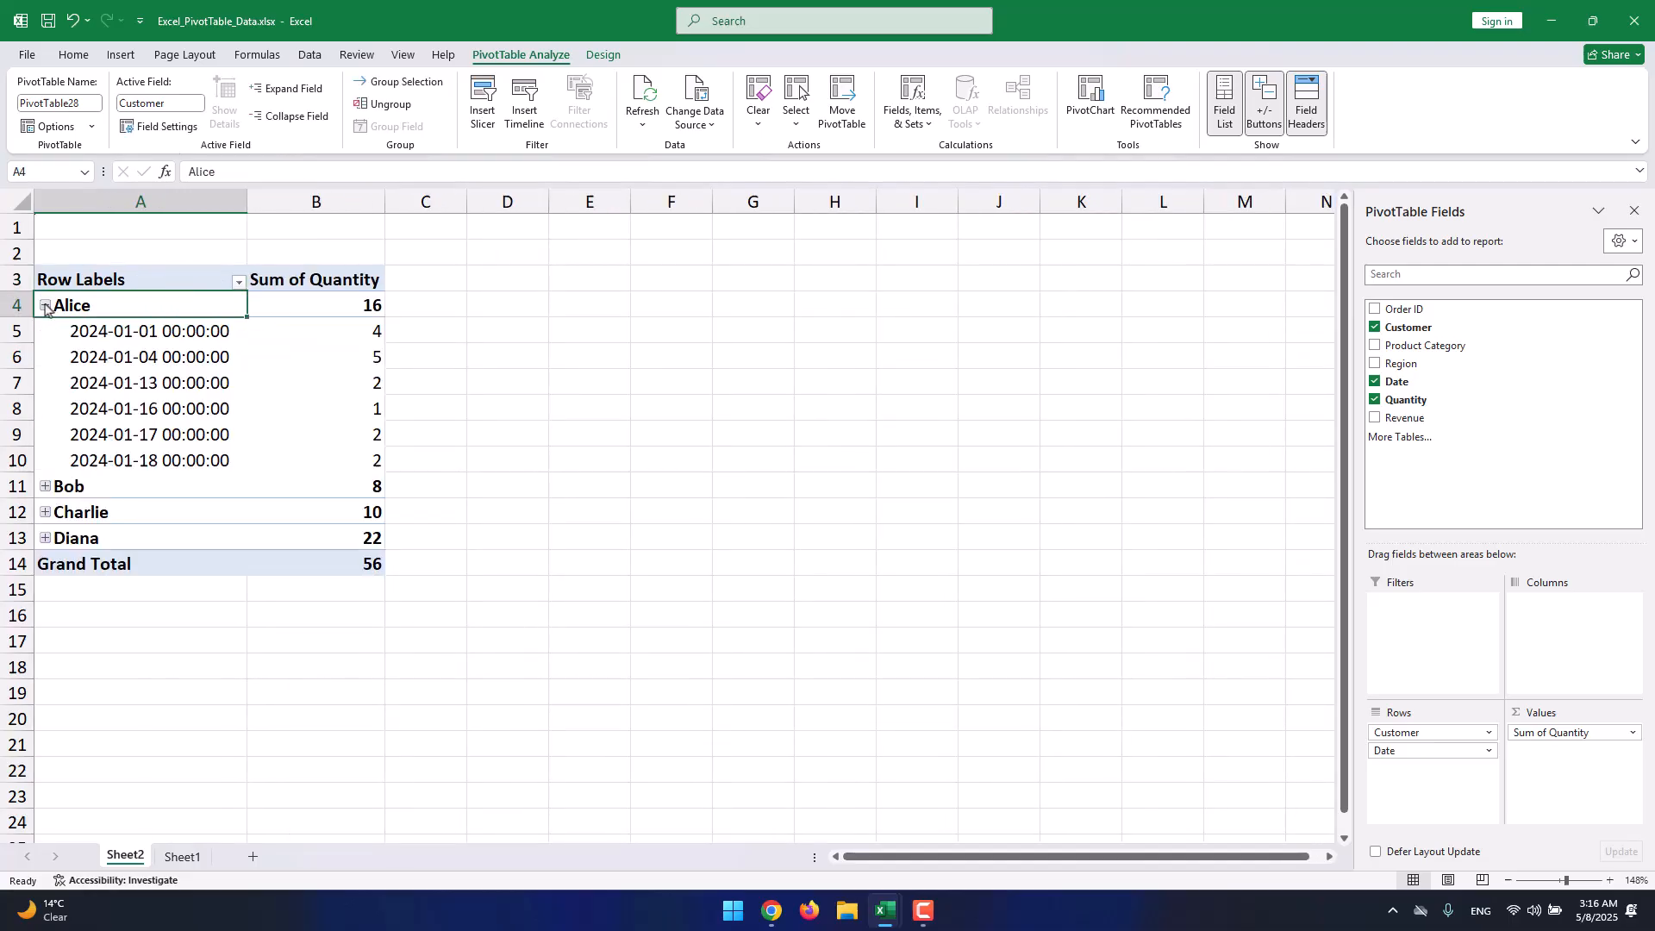
{"action": "left_click", "coordinate": [46, 487]}
{"action": "left_click", "coordinate": [46, 616]}
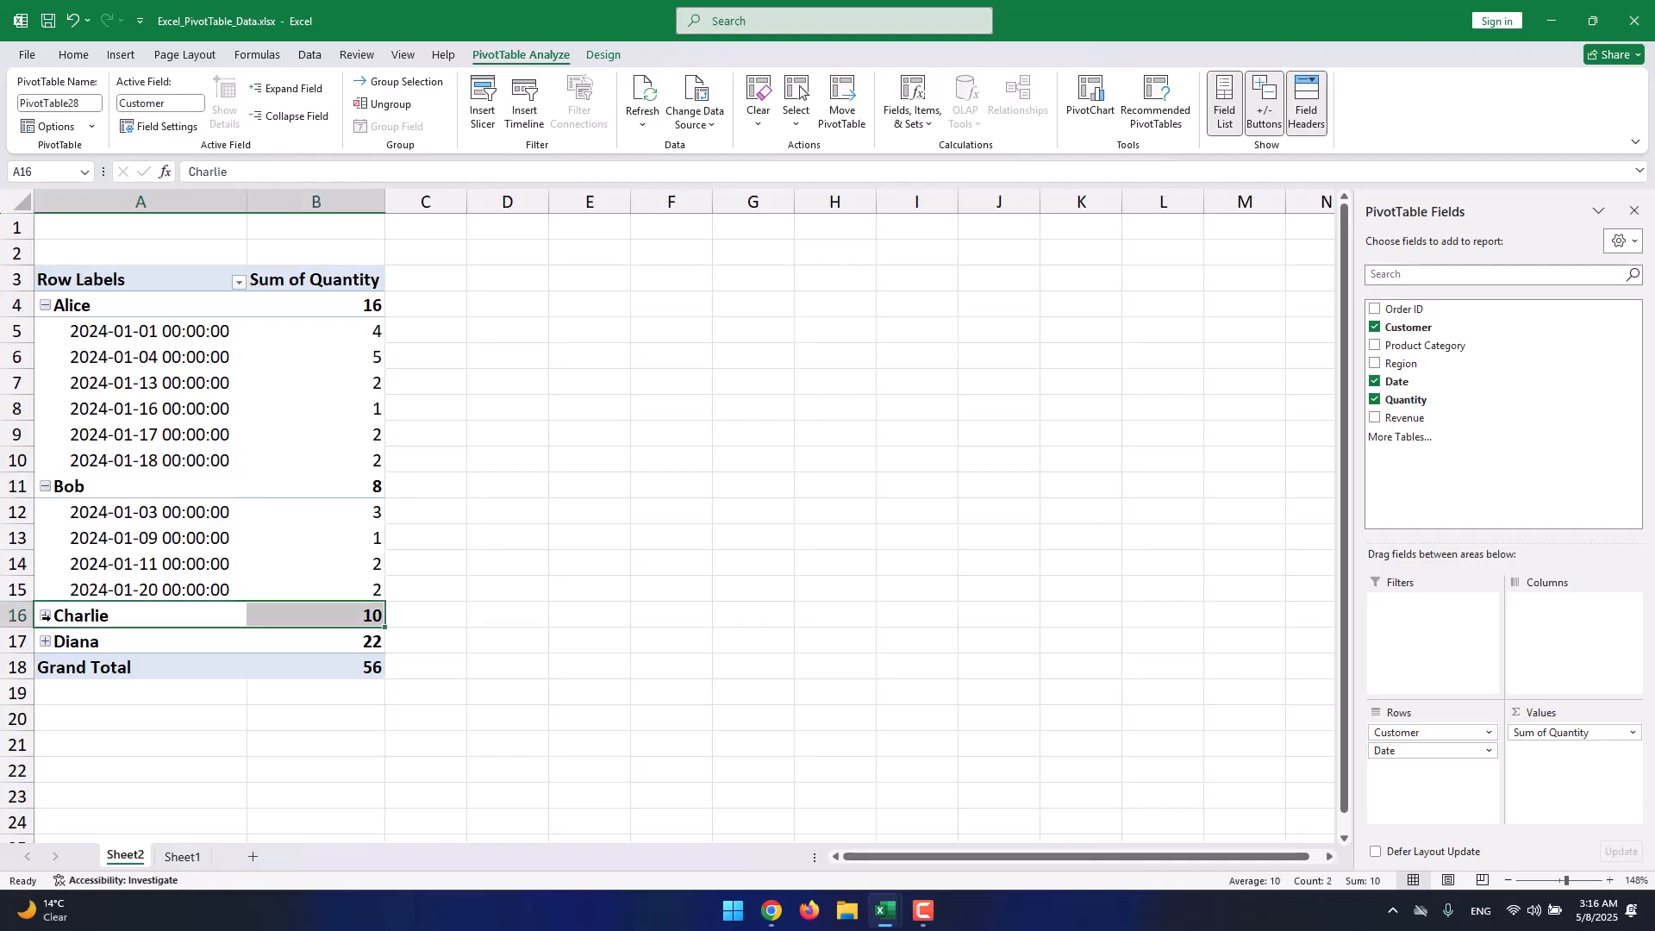
{"action": "left_click", "coordinate": [46, 615]}
{"action": "scroll", "coordinate": [89, 512], "scroll_direction": "down", "scroll_amount": 4}
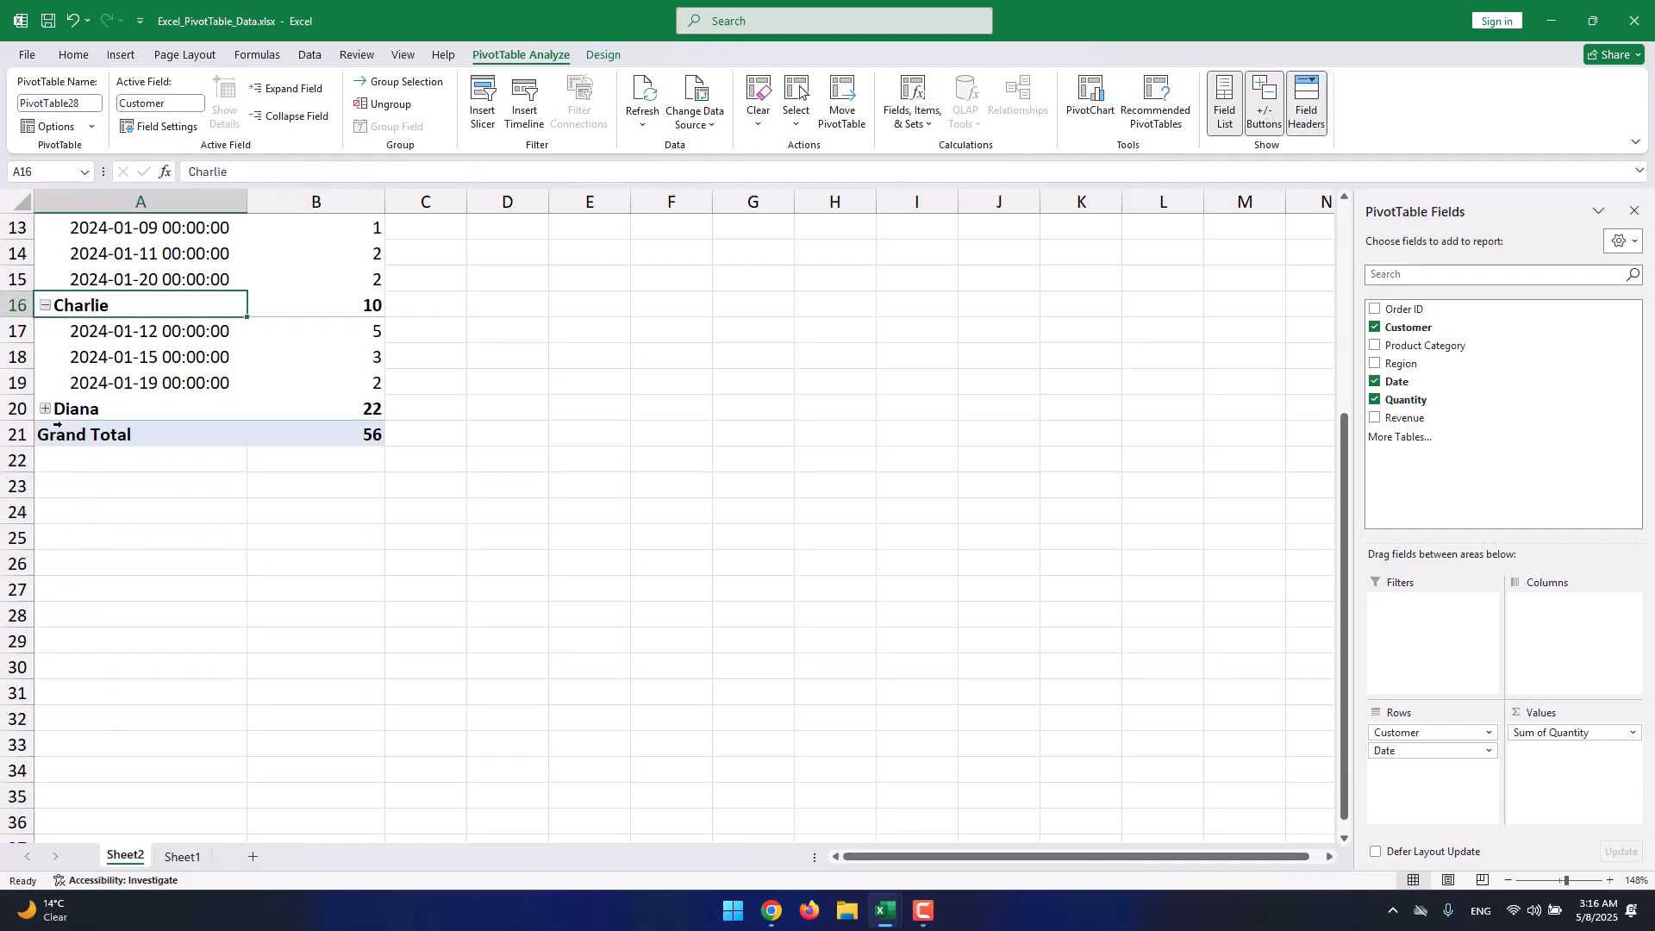
{"action": "left_click", "coordinate": [45, 408]}
{"action": "scroll", "coordinate": [76, 365], "scroll_direction": "up", "scroll_amount": 4}
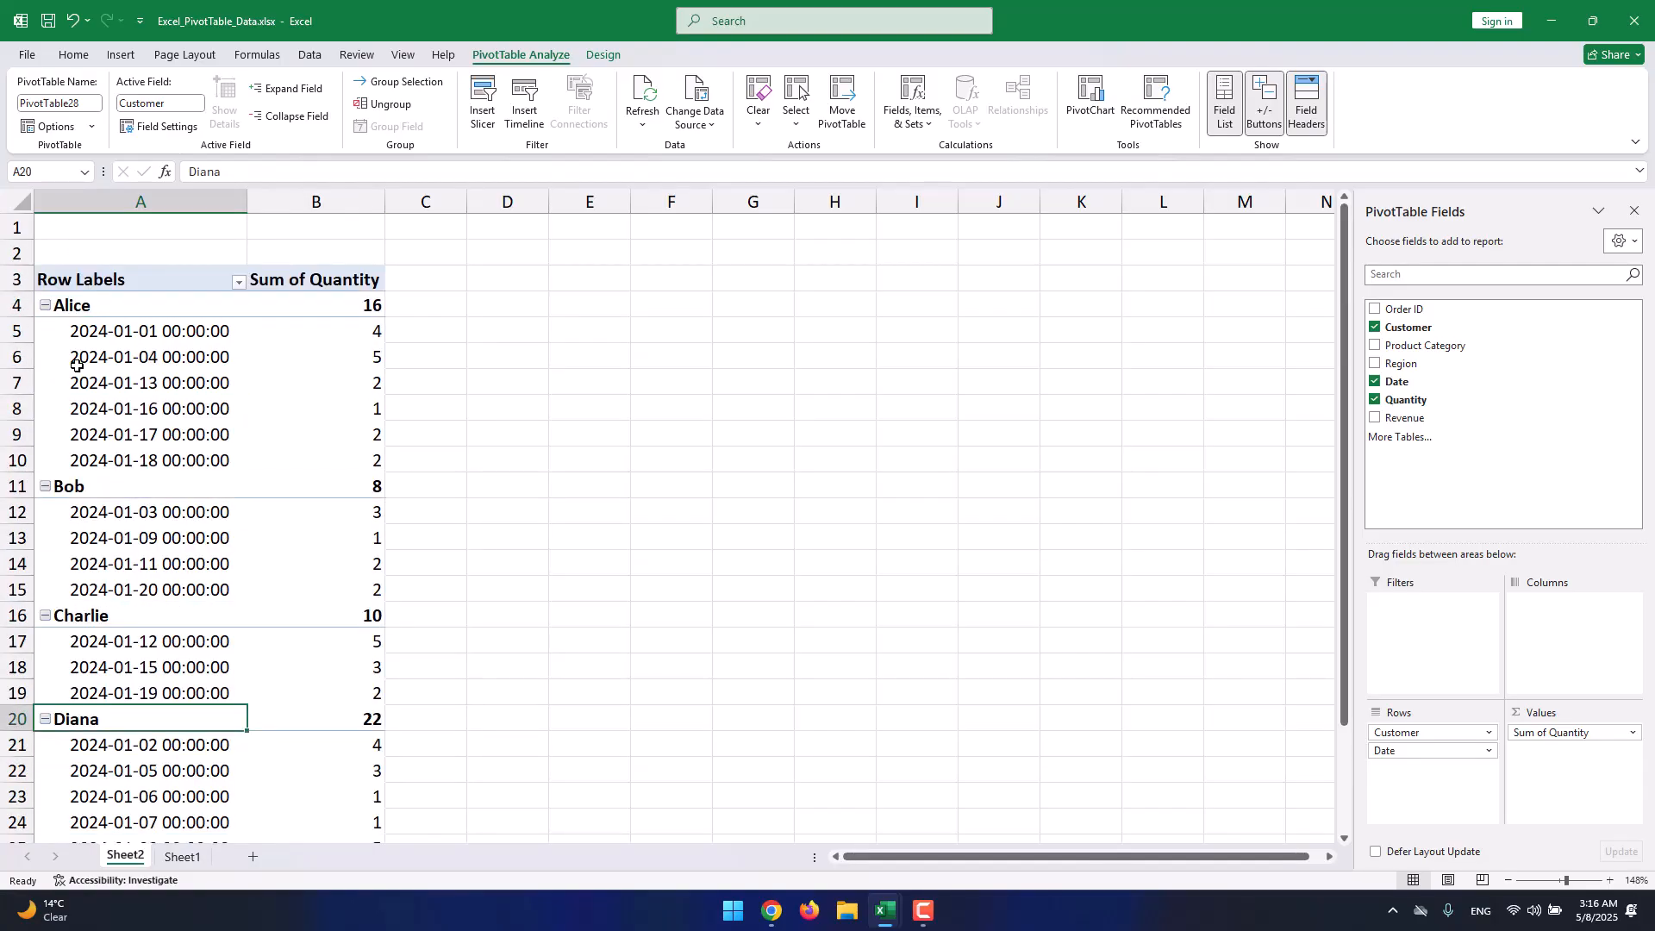
{"action": "left_click", "coordinate": [98, 310]}
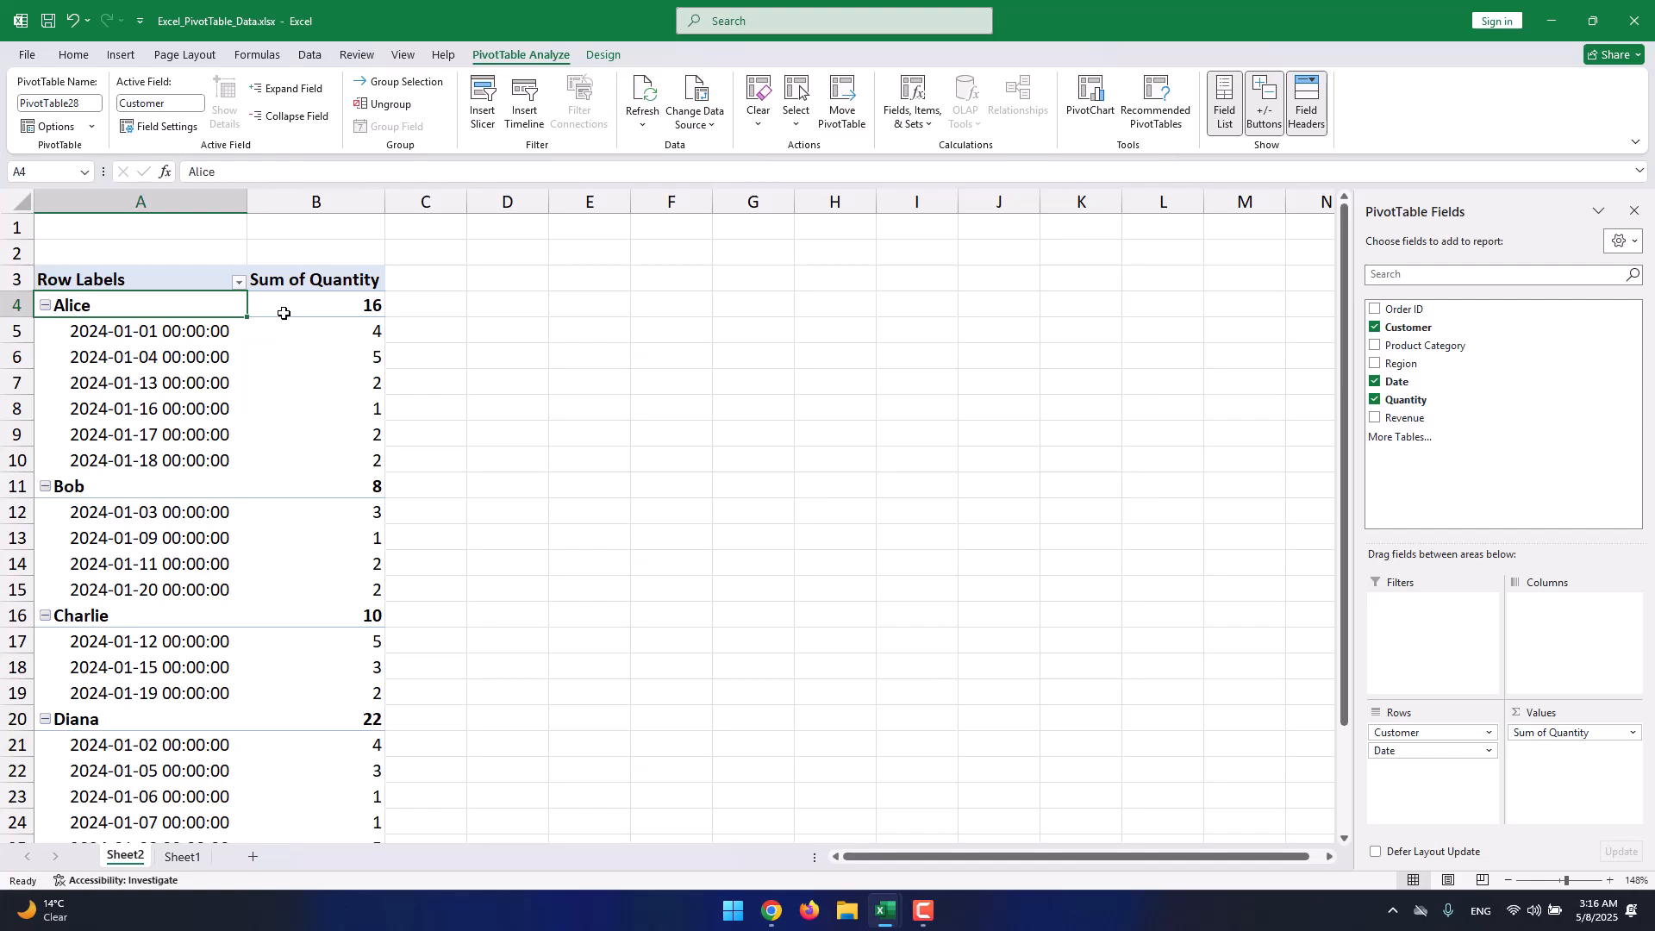
Inspect Alice's order dates and quantities, her total of 16, and the Sum of Quantity header.
{"action": "scroll", "coordinate": [284, 313], "scroll_direction": "down", "scroll_amount": 1}
{"action": "scroll", "coordinate": [122, 336], "scroll_direction": "down", "scroll_amount": 6}
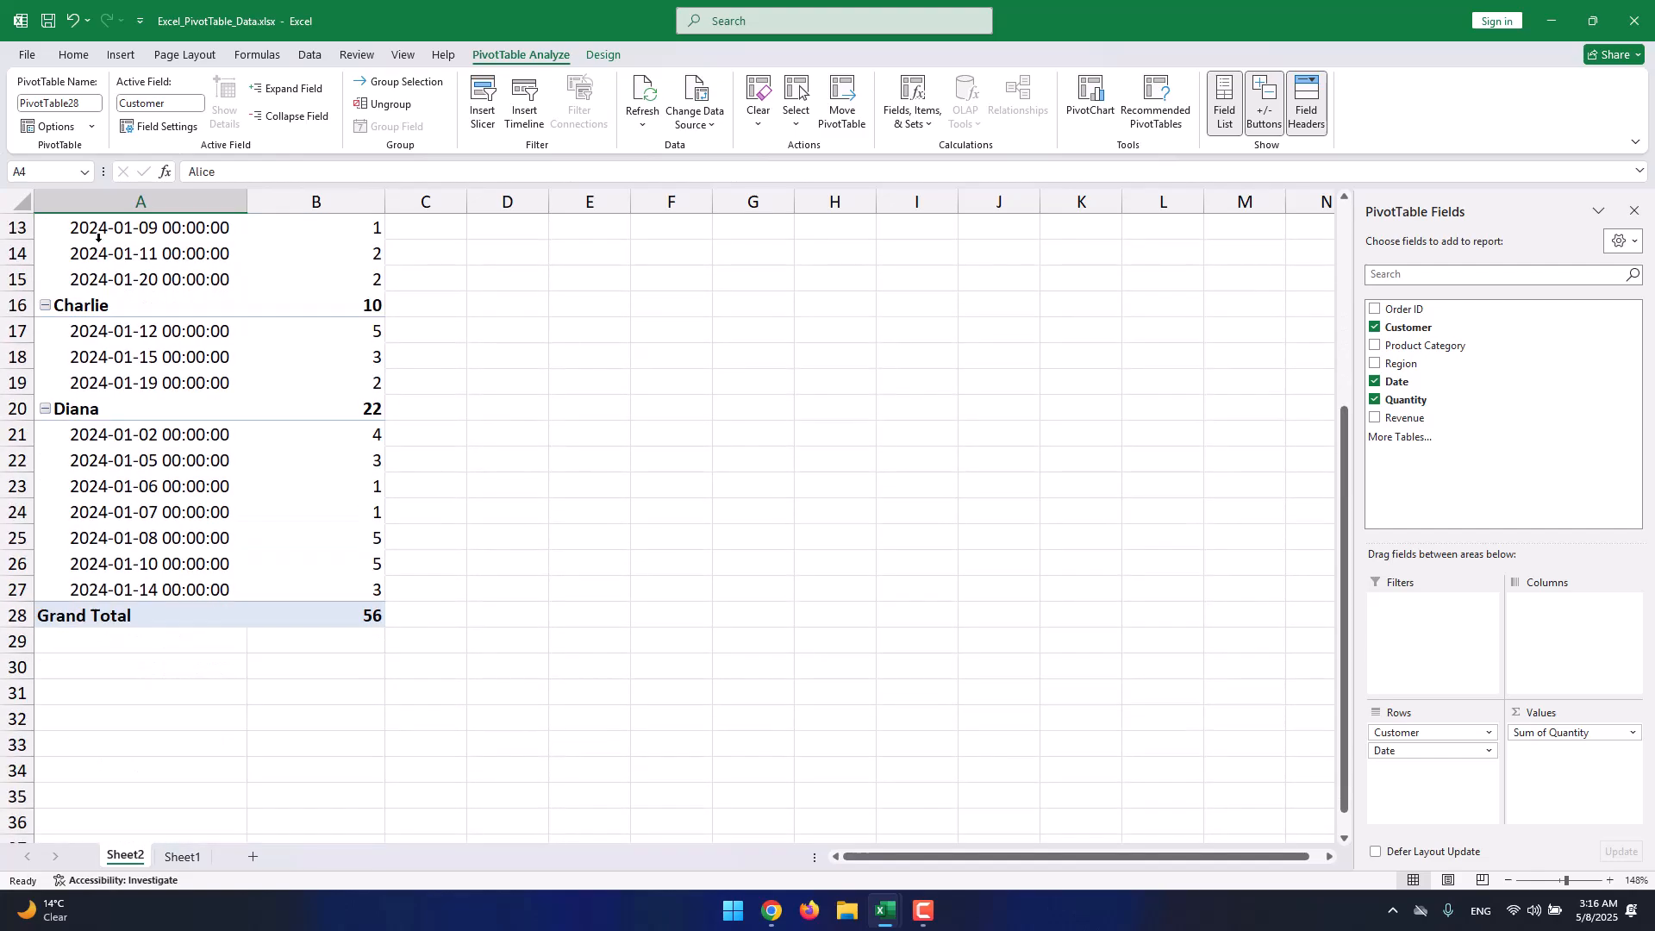
{"action": "scroll", "coordinate": [118, 341], "scroll_direction": "up", "scroll_amount": 7}
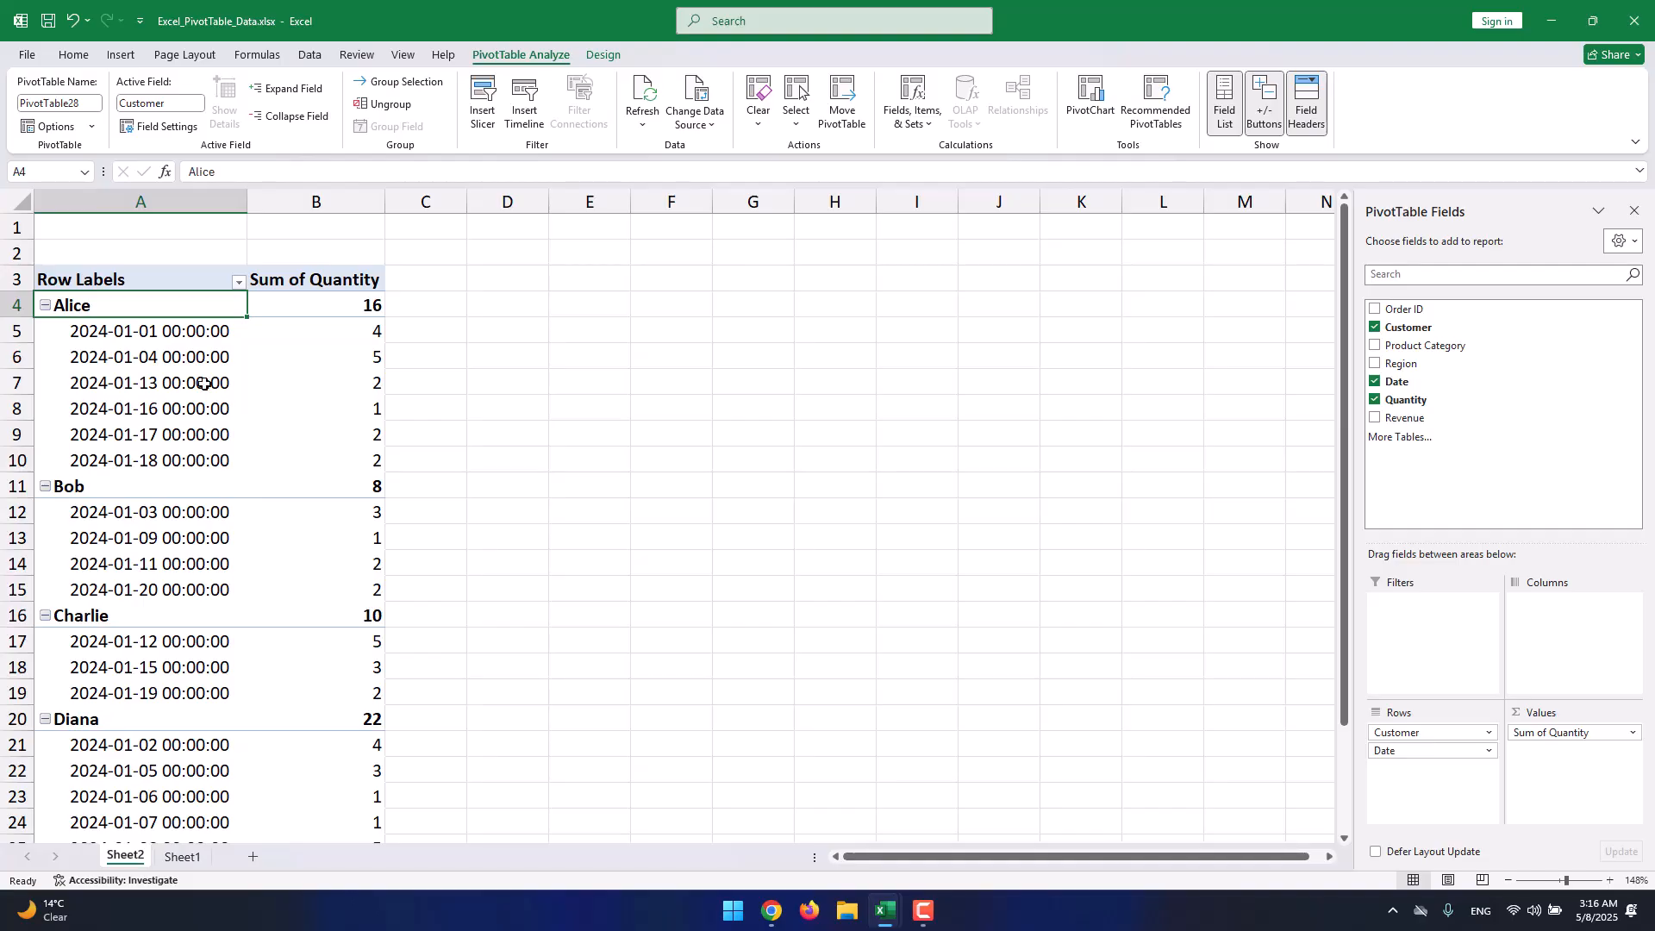
{"action": "left_click", "coordinate": [203, 334]}
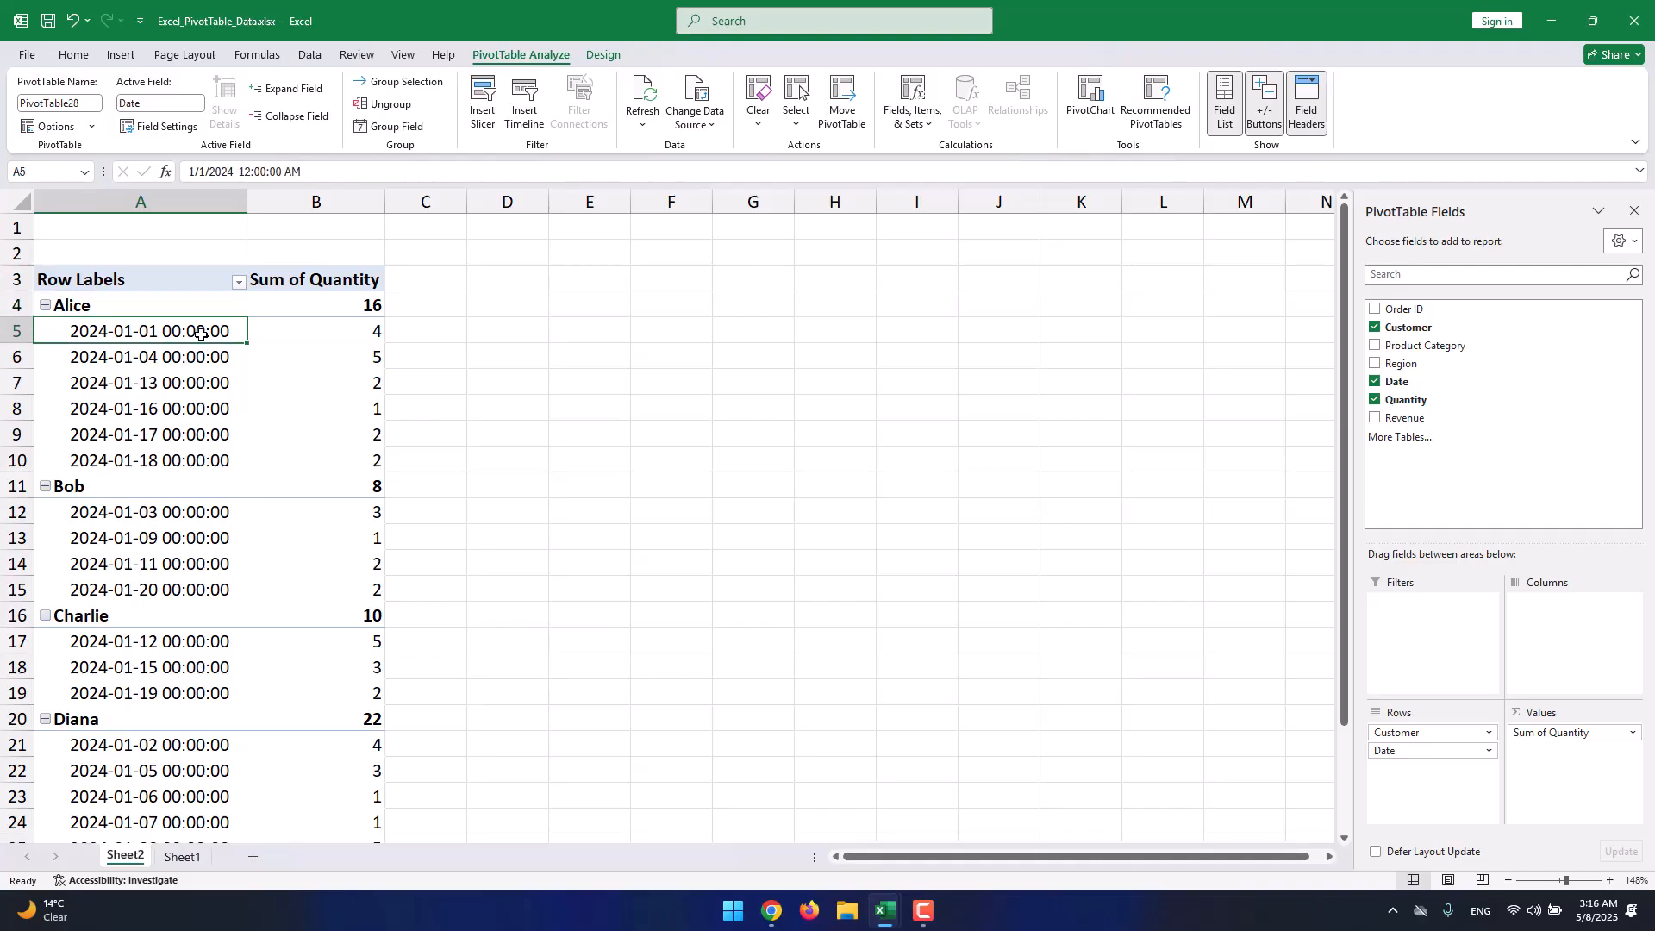
{"action": "left_click", "coordinate": [309, 340]}
{"action": "left_click", "coordinate": [310, 359]}
{"action": "key", "text": "Left"}
{"action": "key", "text": "Down"}
{"action": "key", "text": "Right"}
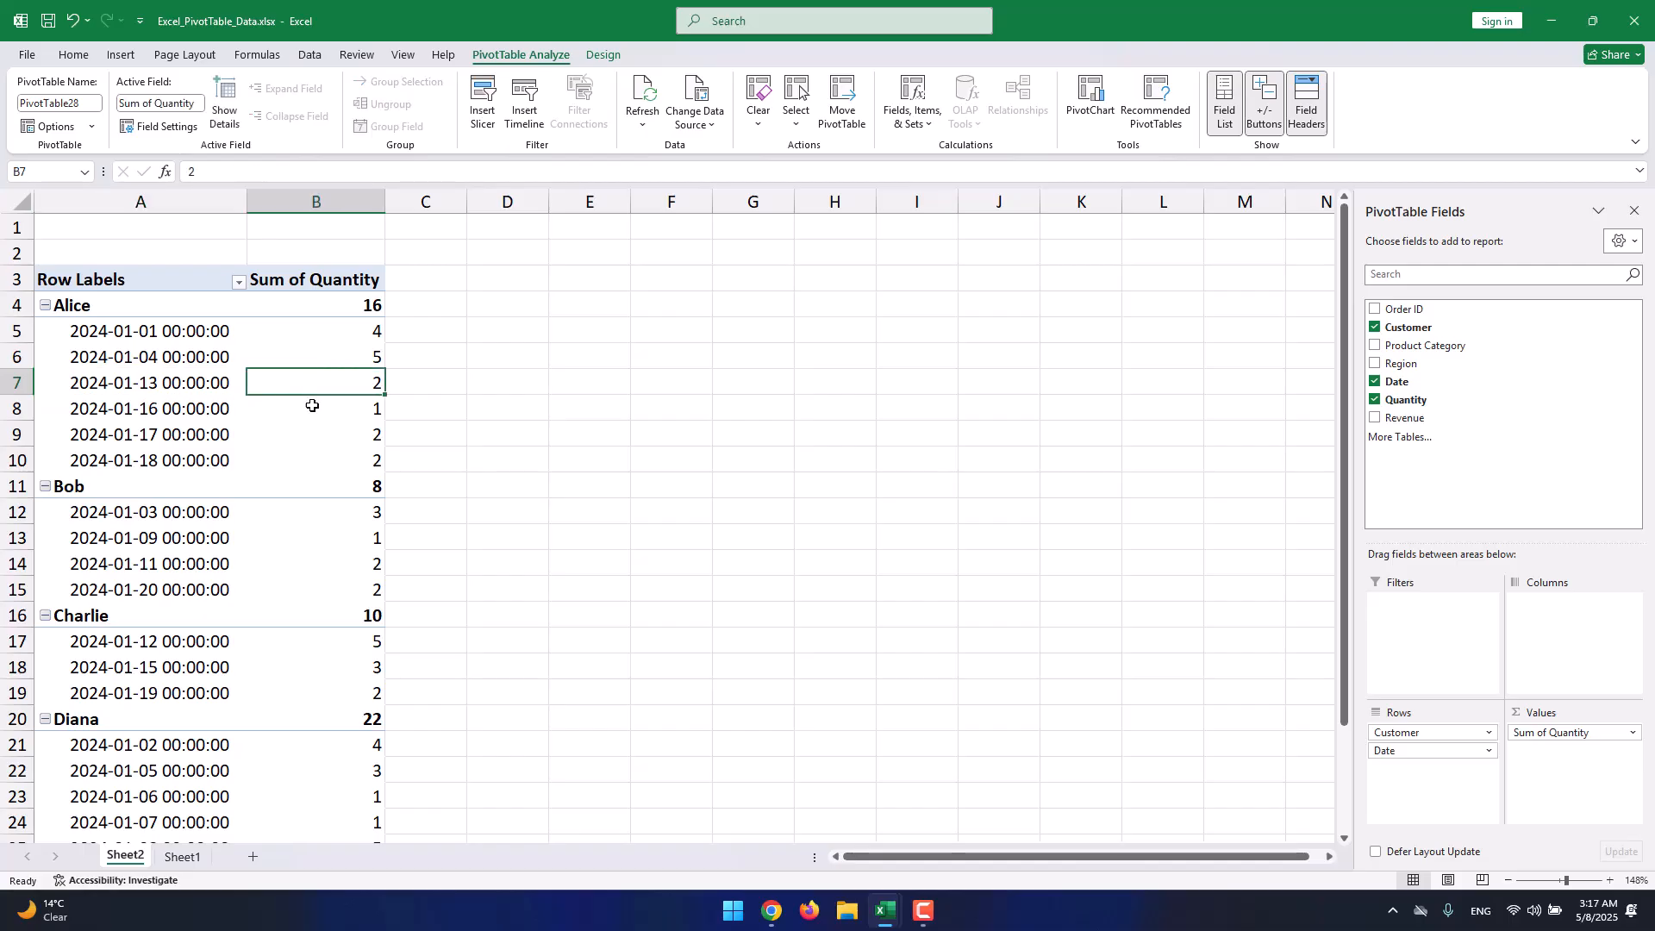
{"action": "left_click", "coordinate": [375, 306]}
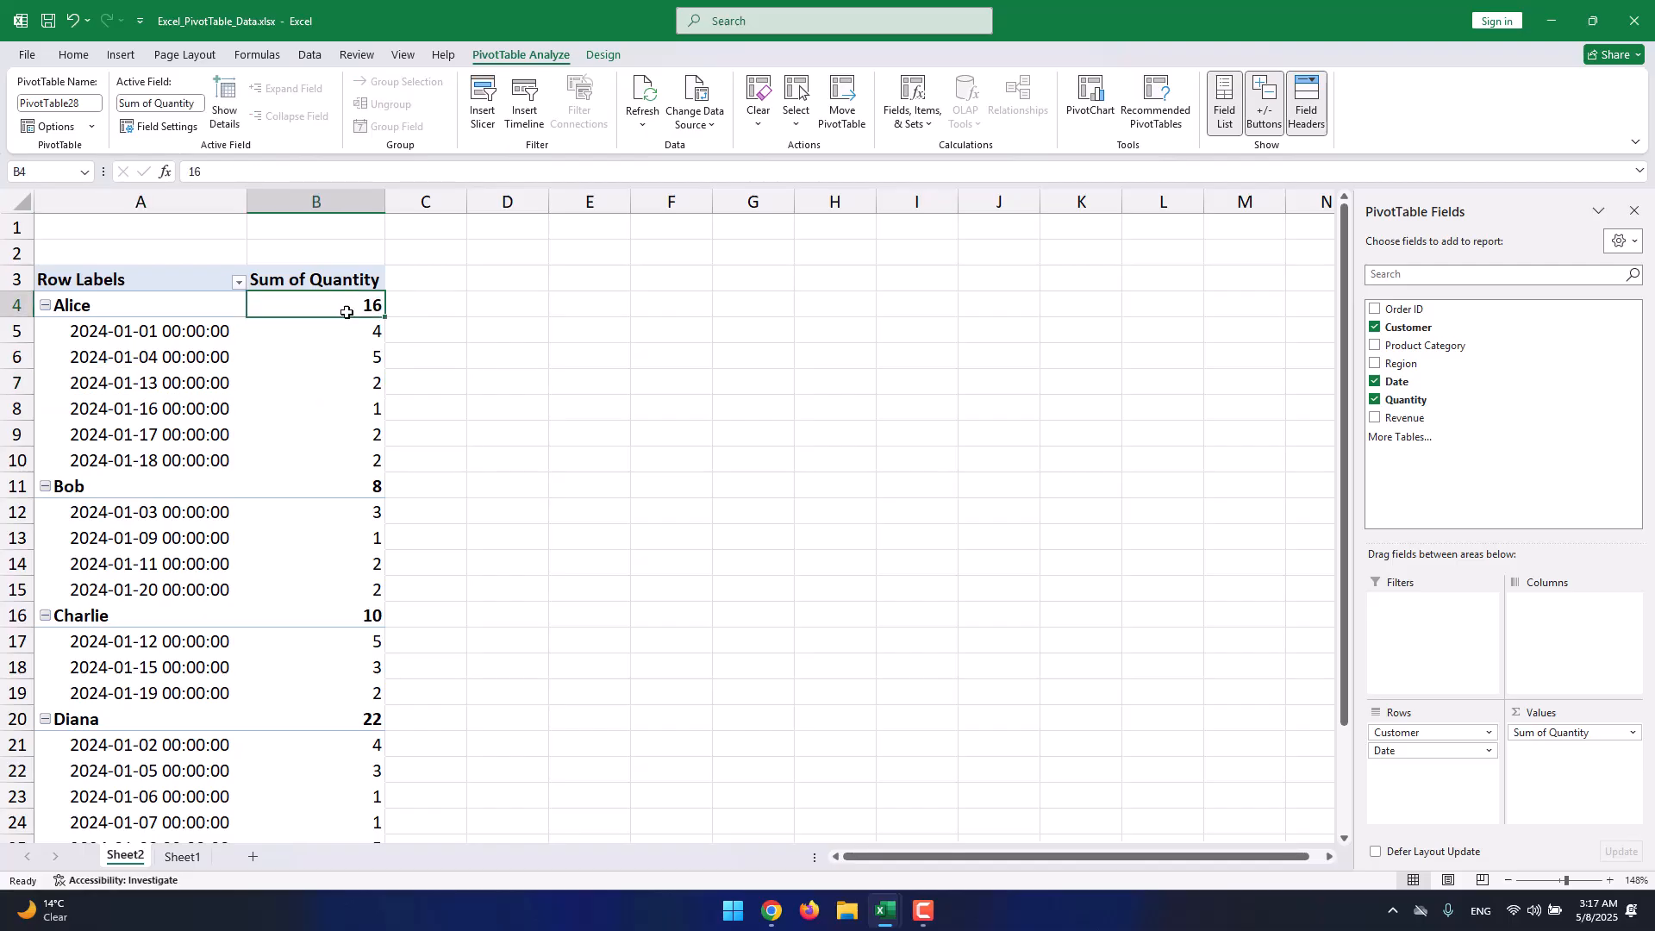
{"action": "left_click", "coordinate": [350, 284]}
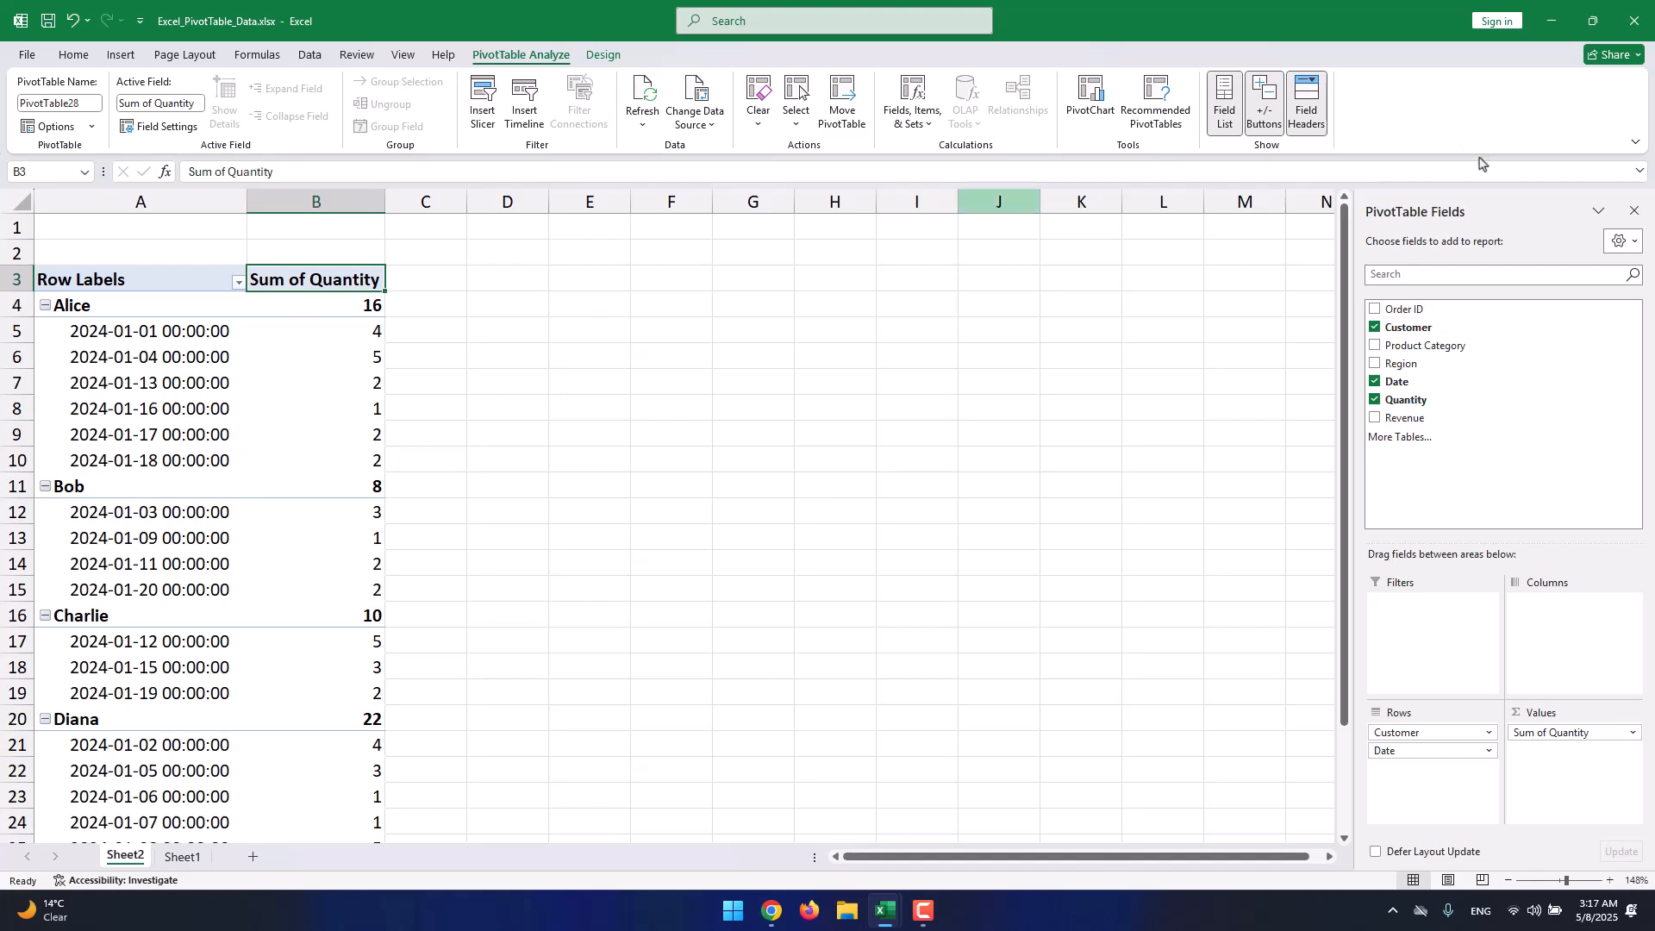
Delete Sheet2 and confirm the deletion.
{"action": "right_click", "coordinate": [121, 859]}
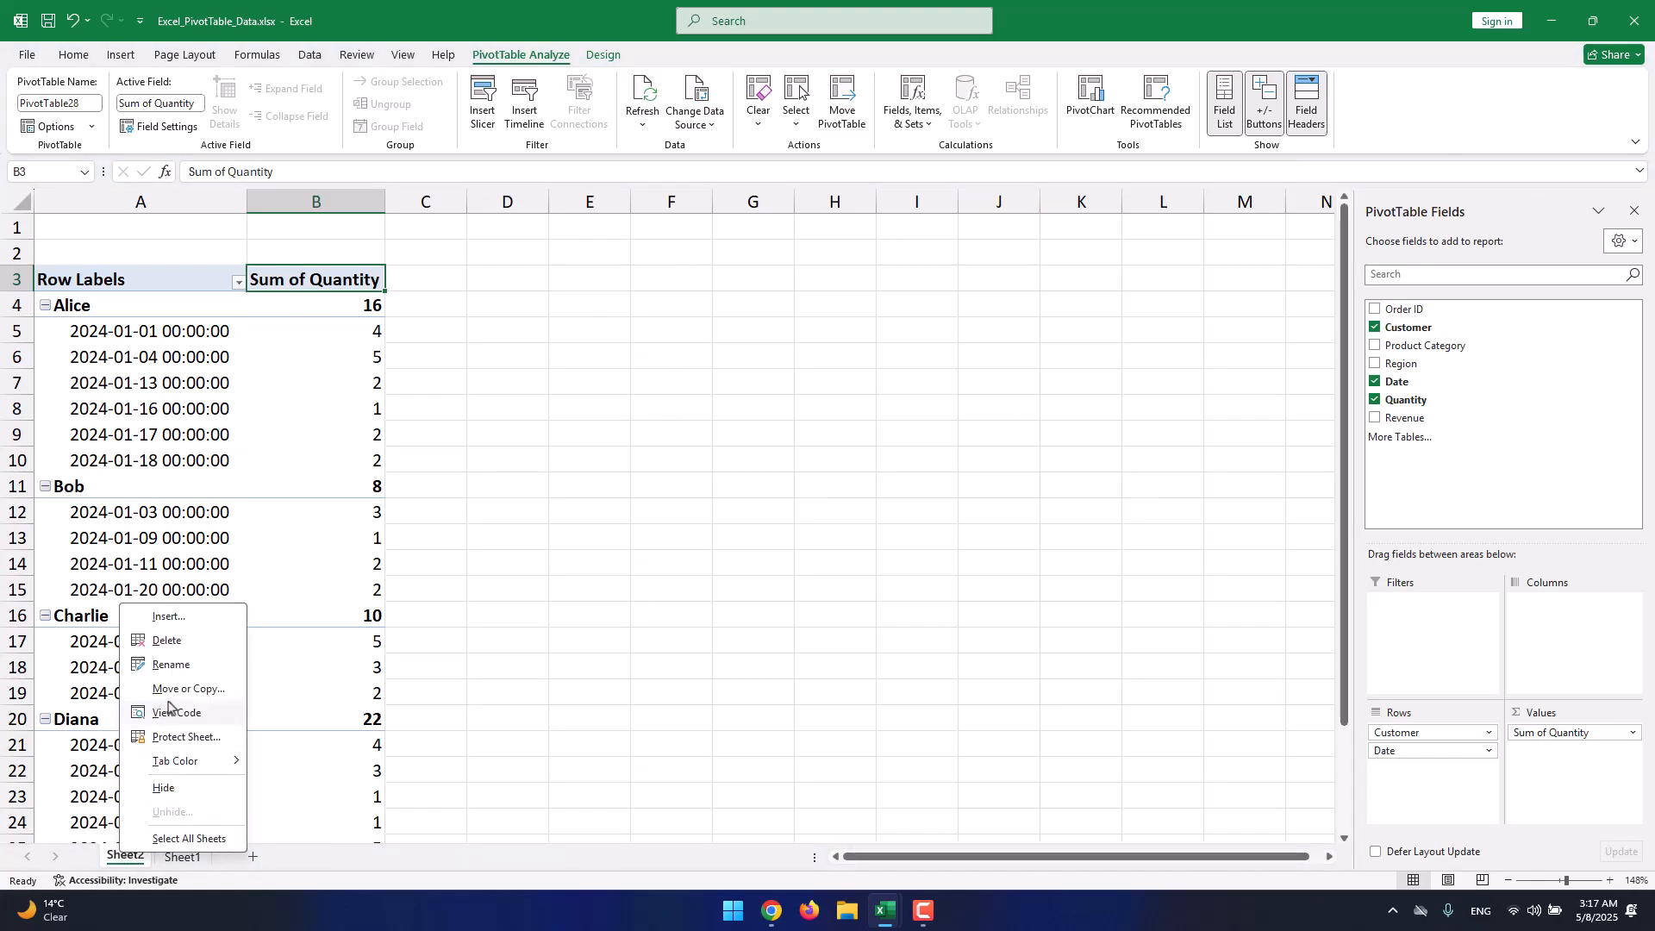
{"action": "left_click", "coordinate": [175, 645]}
{"action": "left_click", "coordinate": [795, 499]}
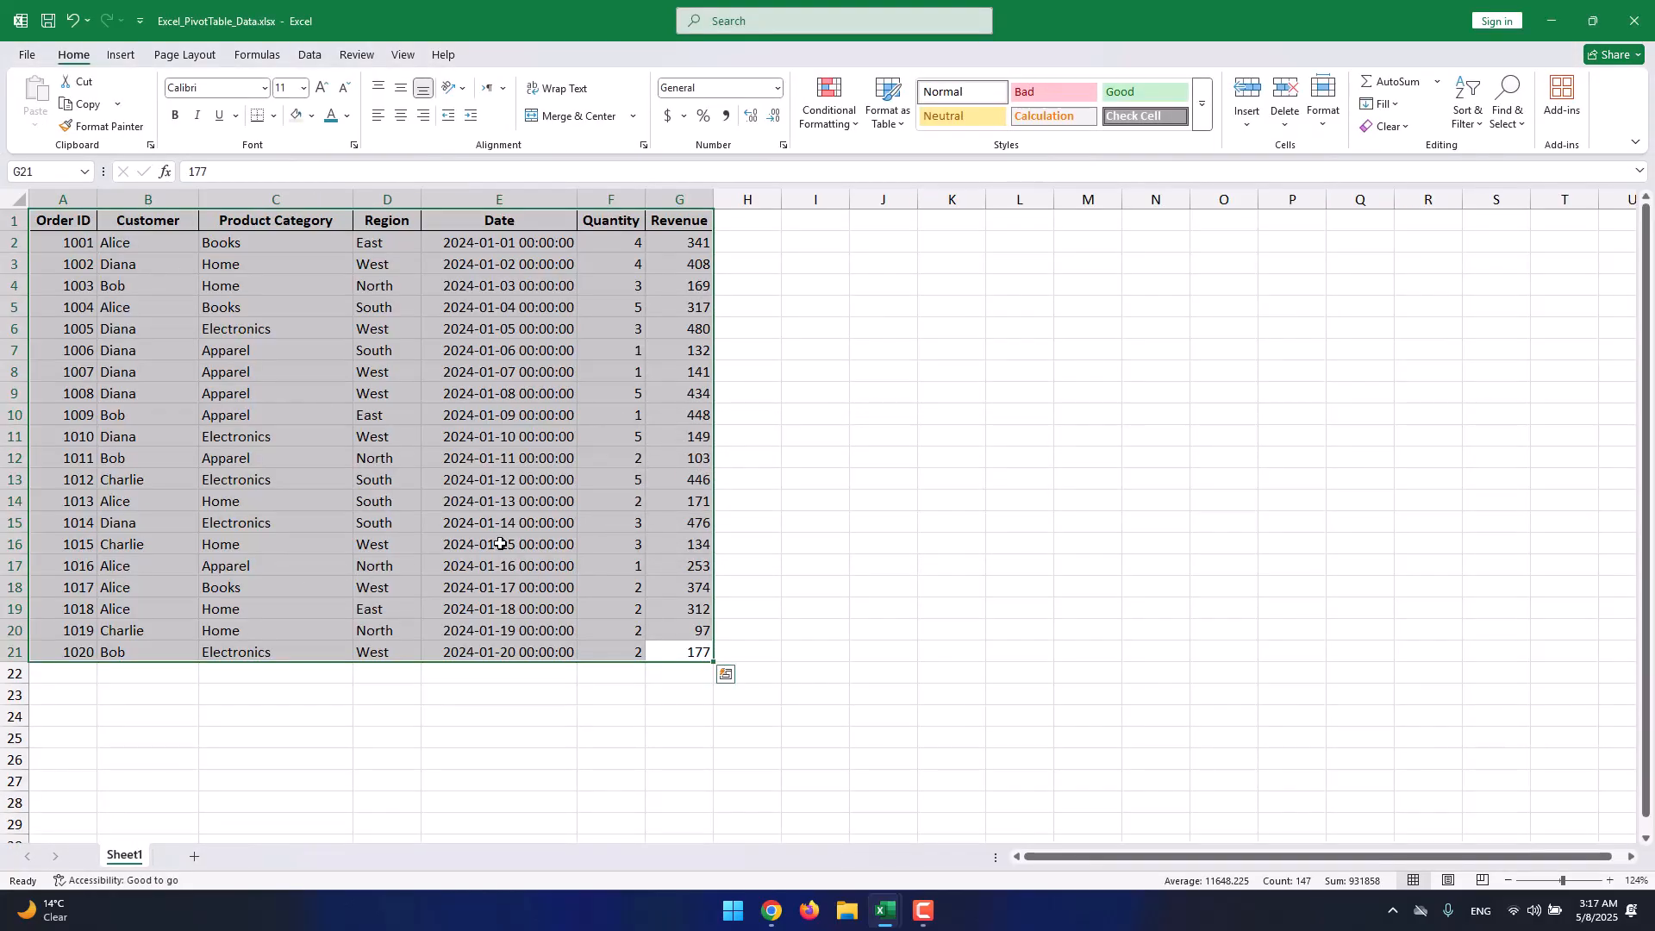
Start a PivotTable From Table/Range and review the source range Sheet1!$A$1:$G$21.
{"action": "left_click", "coordinate": [126, 59]}
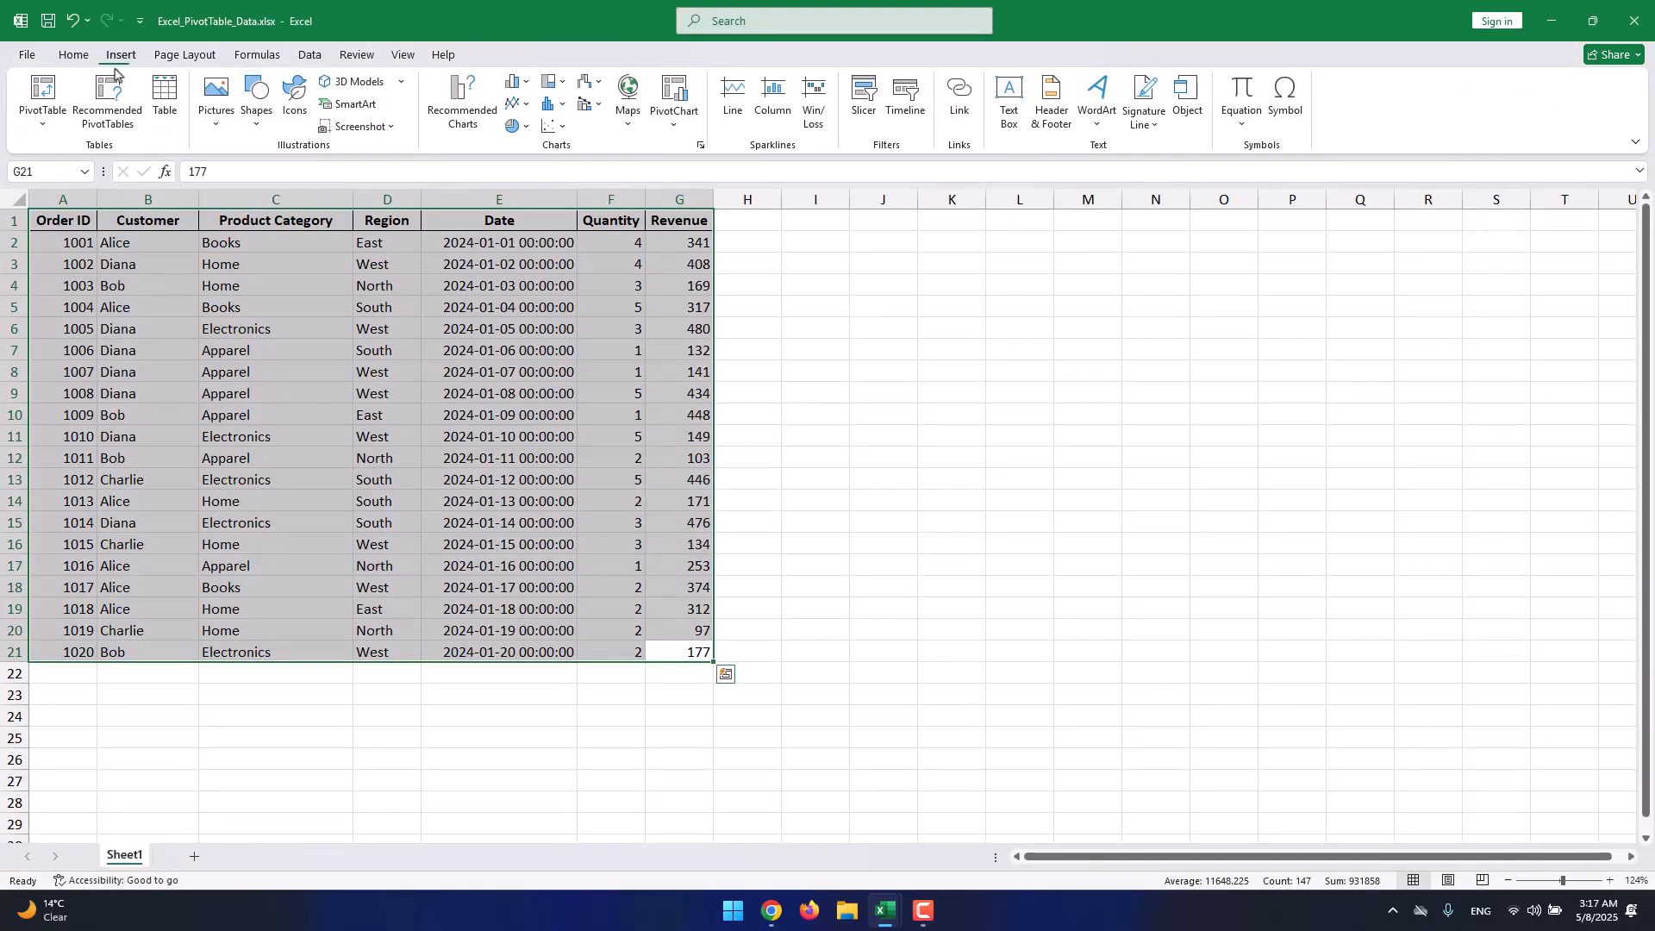
{"action": "left_click", "coordinate": [46, 102]}
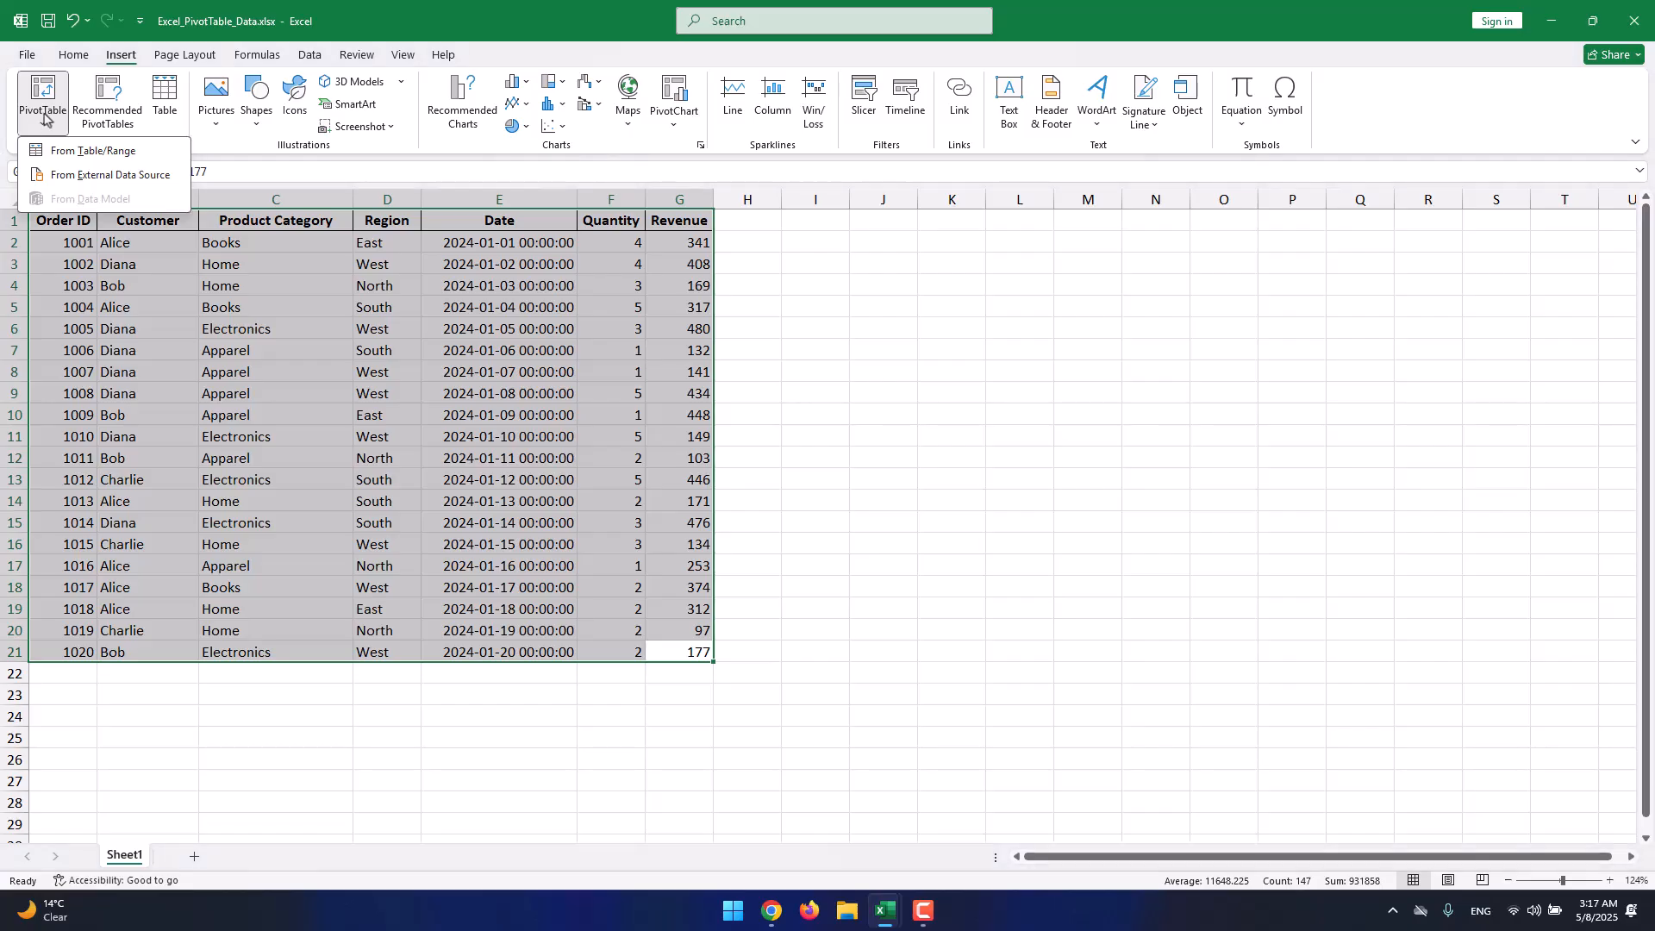
{"action": "left_click", "coordinate": [138, 158]}
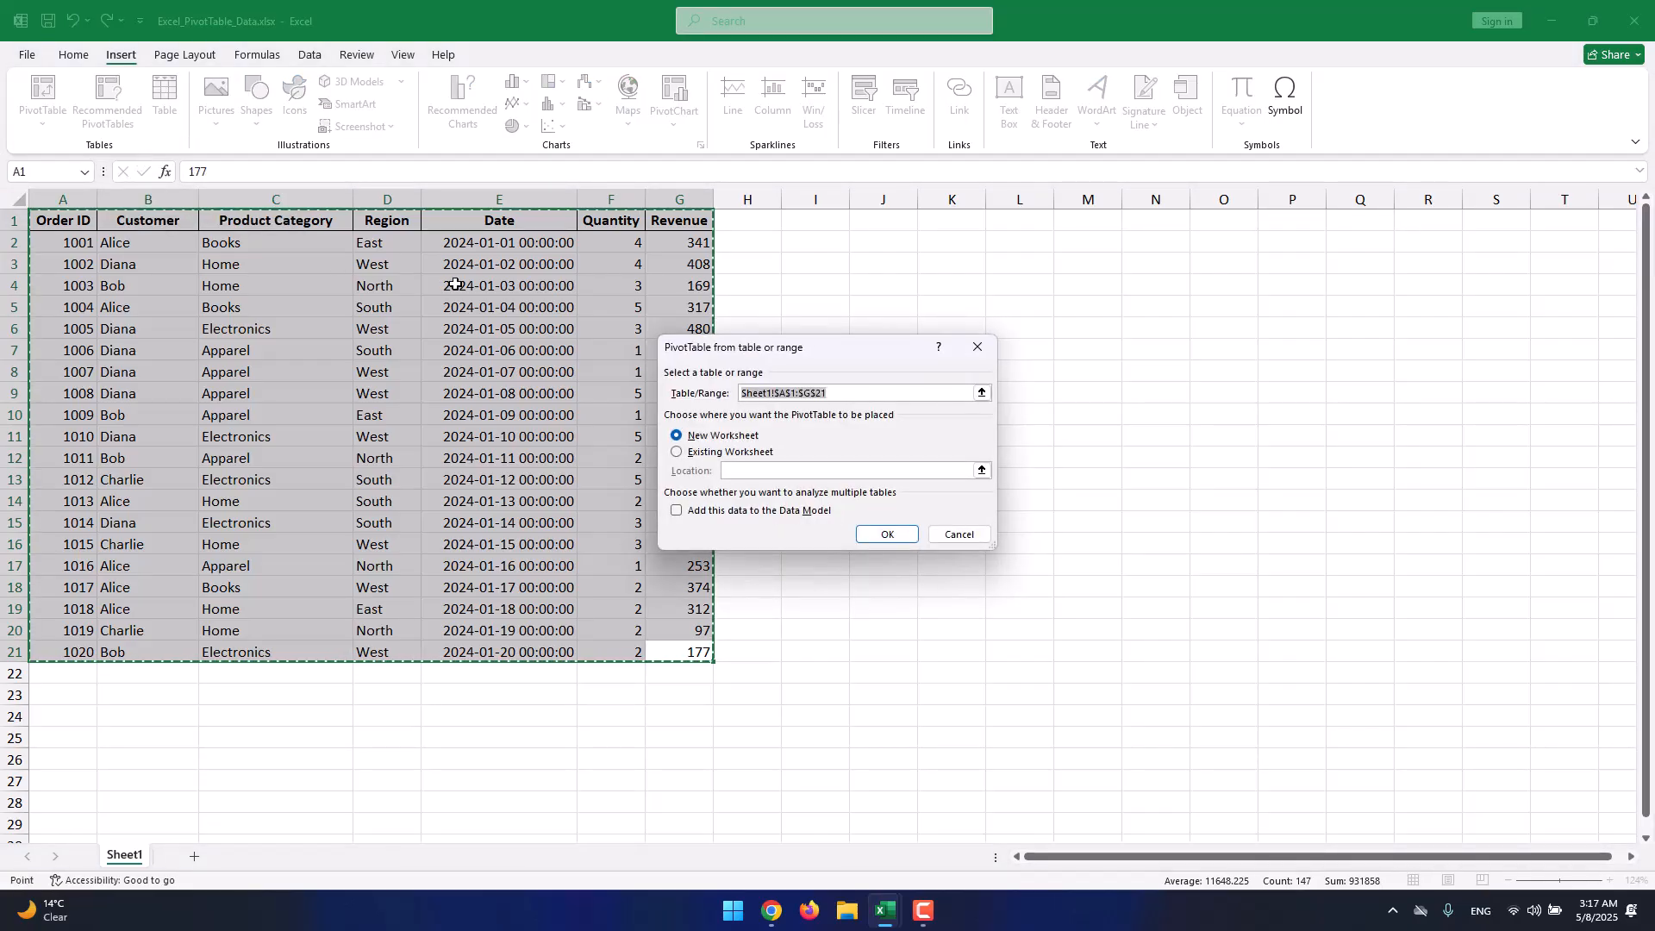
{"action": "left_click", "coordinate": [766, 394]}
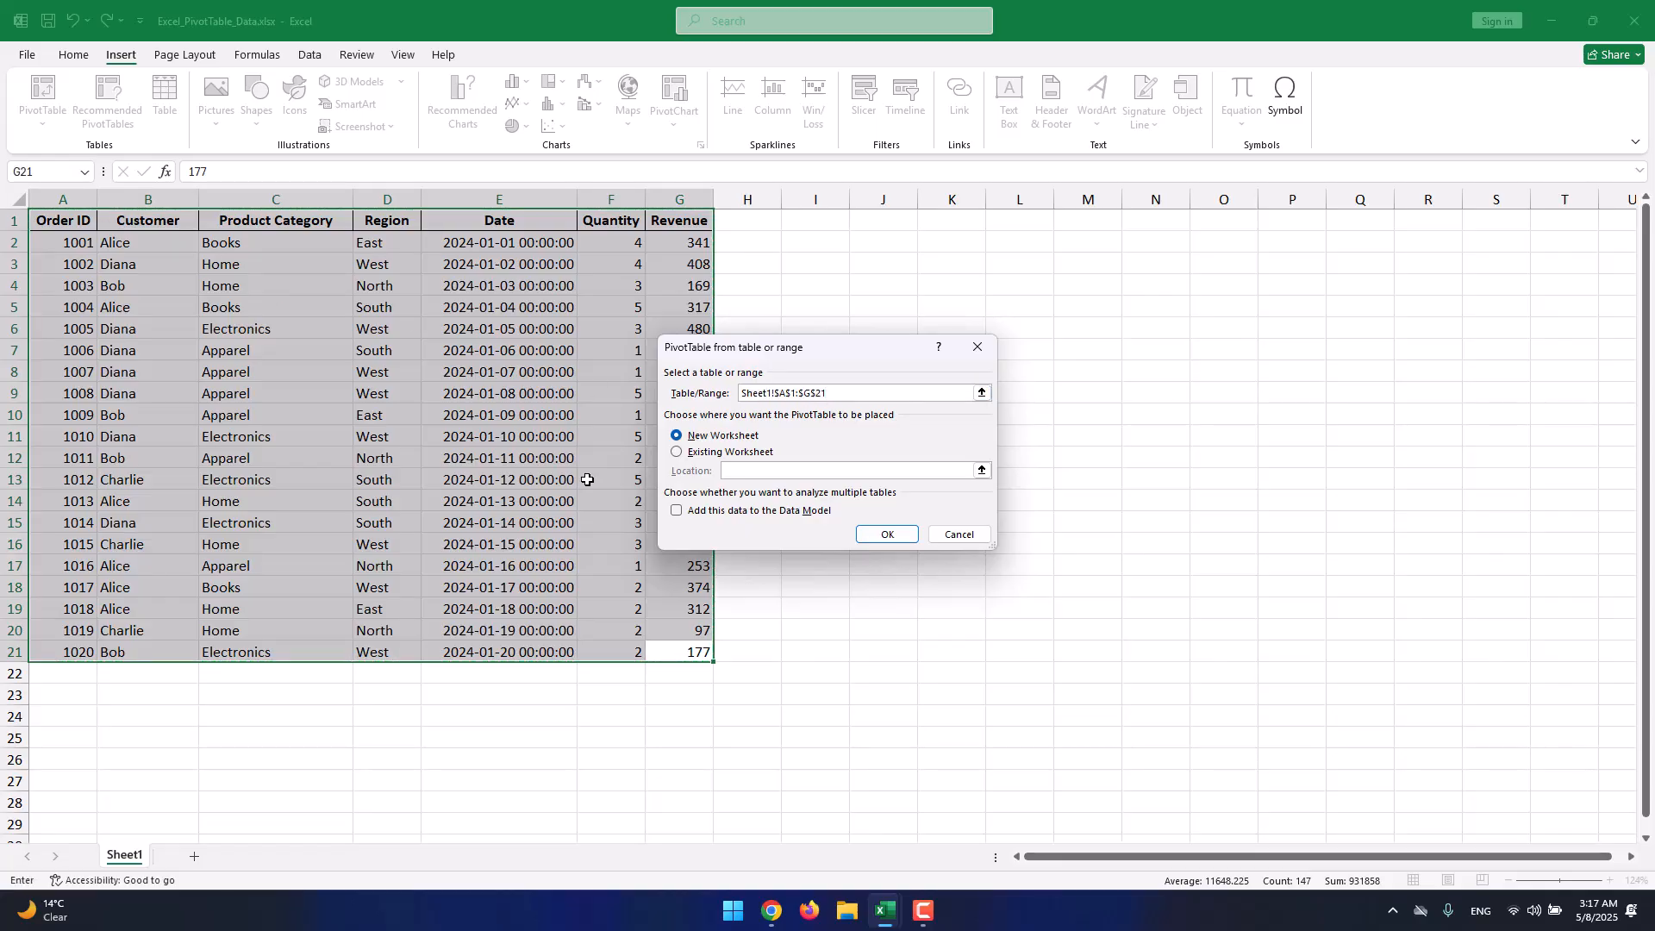
{"action": "left_click", "coordinate": [798, 393]}
{"action": "left_click_drag", "start_coordinate": [726, 392], "coordinate": [723, 392]}
{"action": "left_click", "coordinate": [770, 393]}
{"action": "left_click", "coordinate": [781, 392]}
{"action": "left_click", "coordinate": [811, 393]}
{"action": "left_click", "coordinate": [791, 392]}
{"action": "left_click", "coordinate": [802, 392]}
Create the empty PivotTable29 on a new Sheet3 and zoom the view to 136%.
{"action": "left_click", "coordinate": [892, 534]}
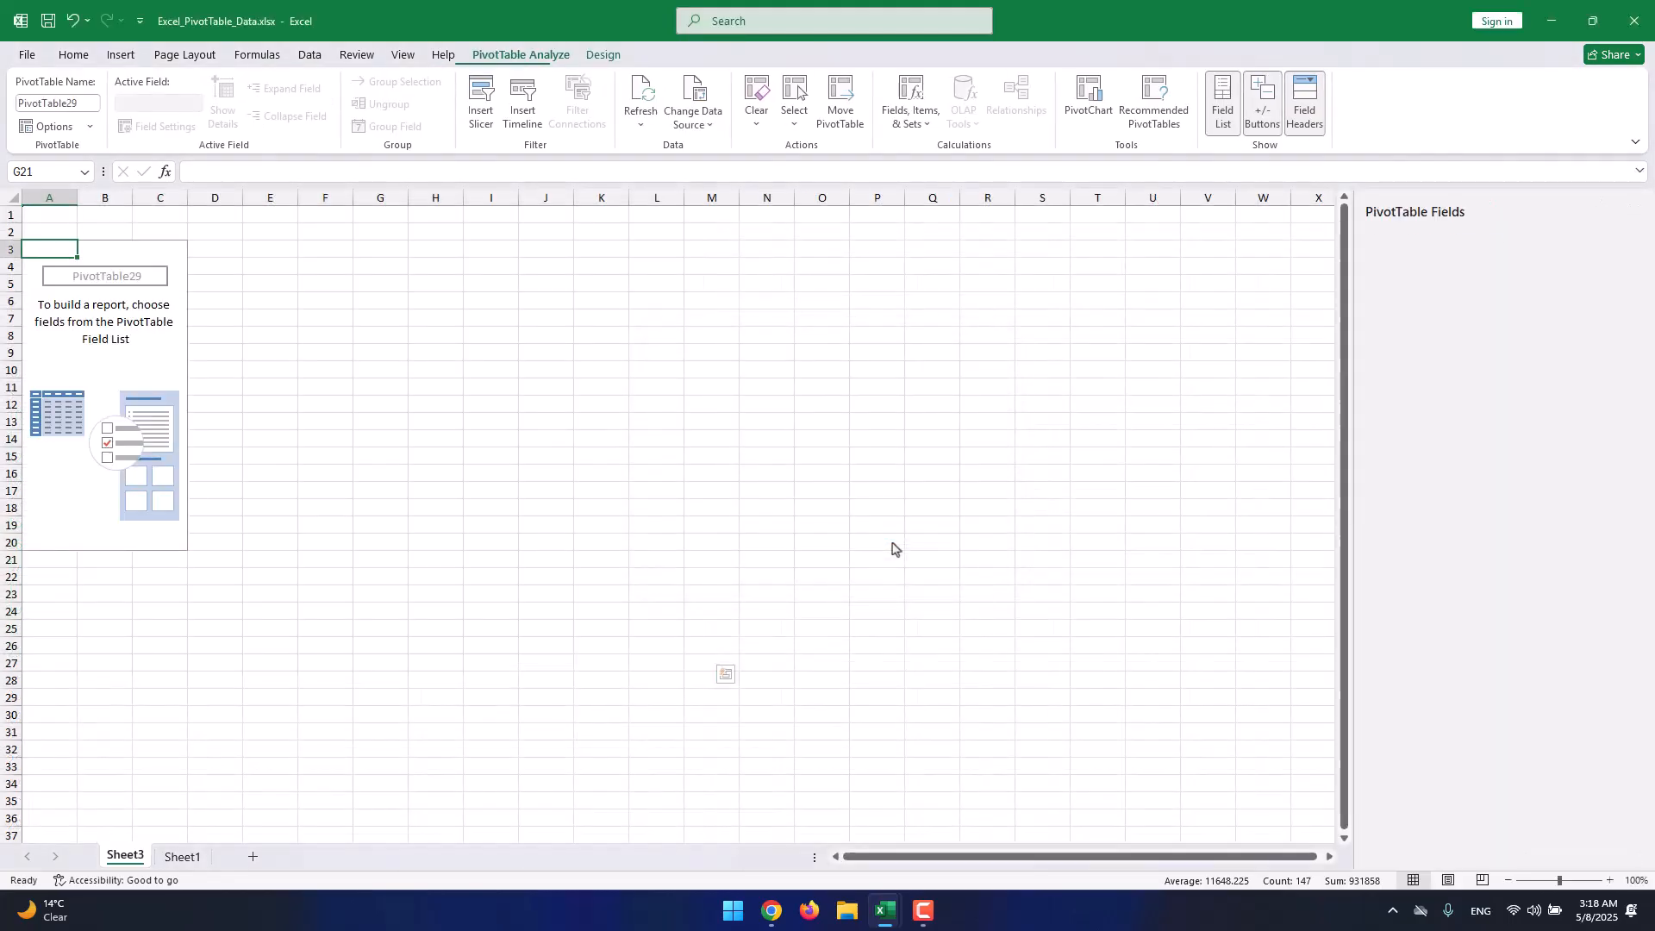
{"action": "left_click", "coordinate": [196, 268]}
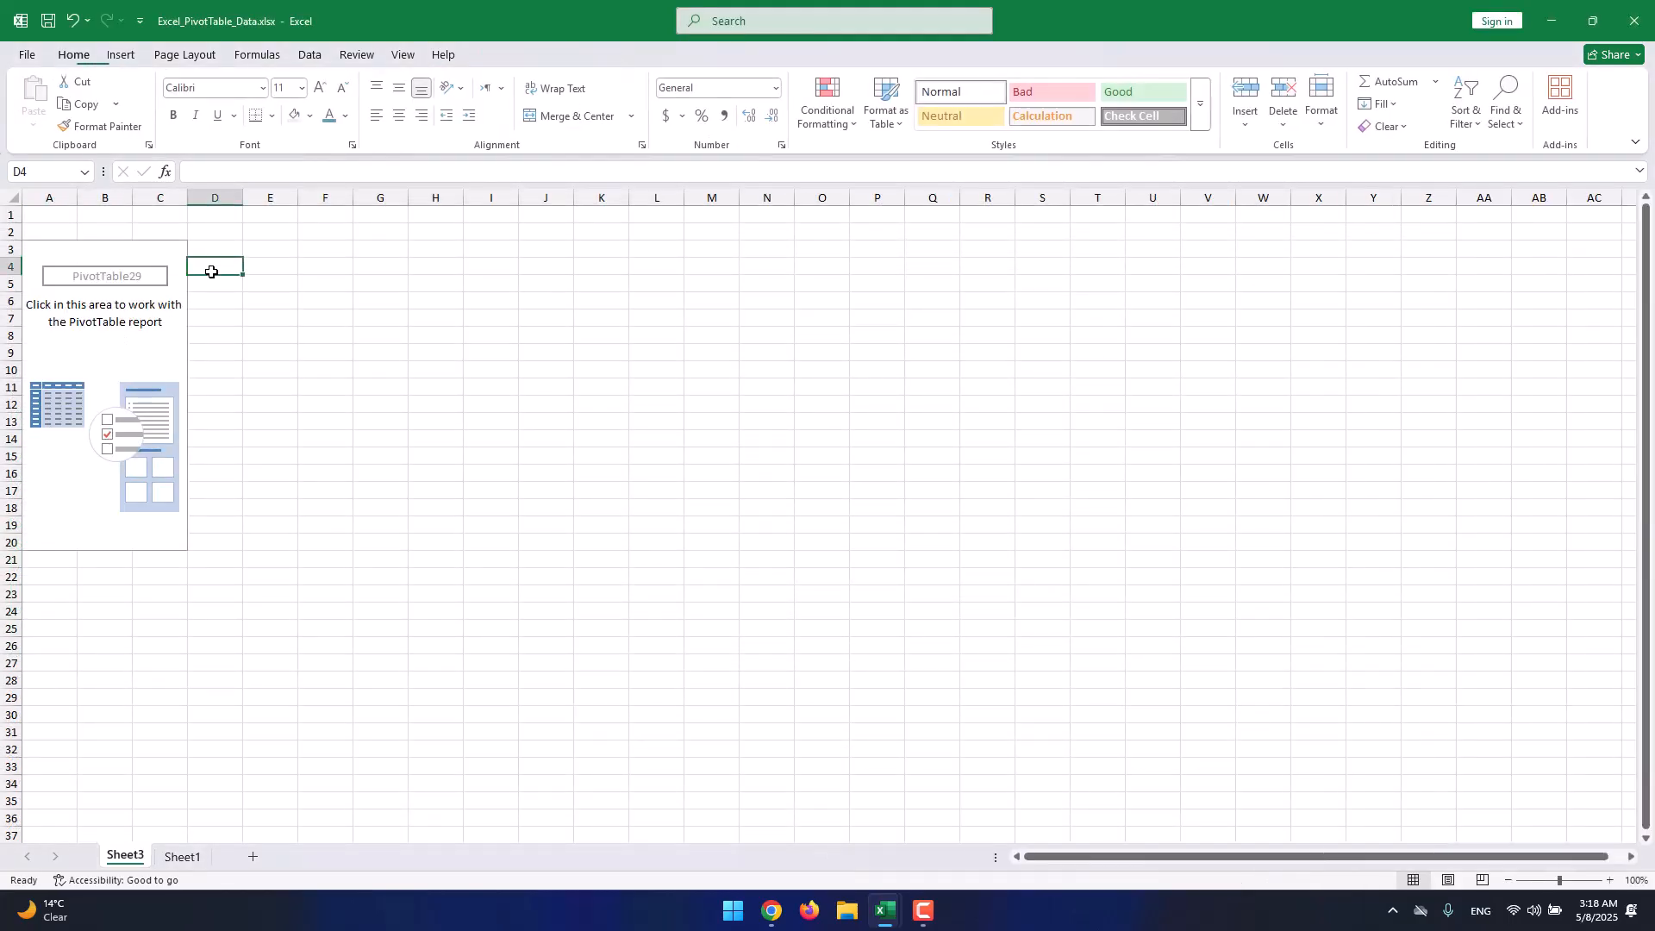
{"action": "left_click", "coordinate": [63, 266]}
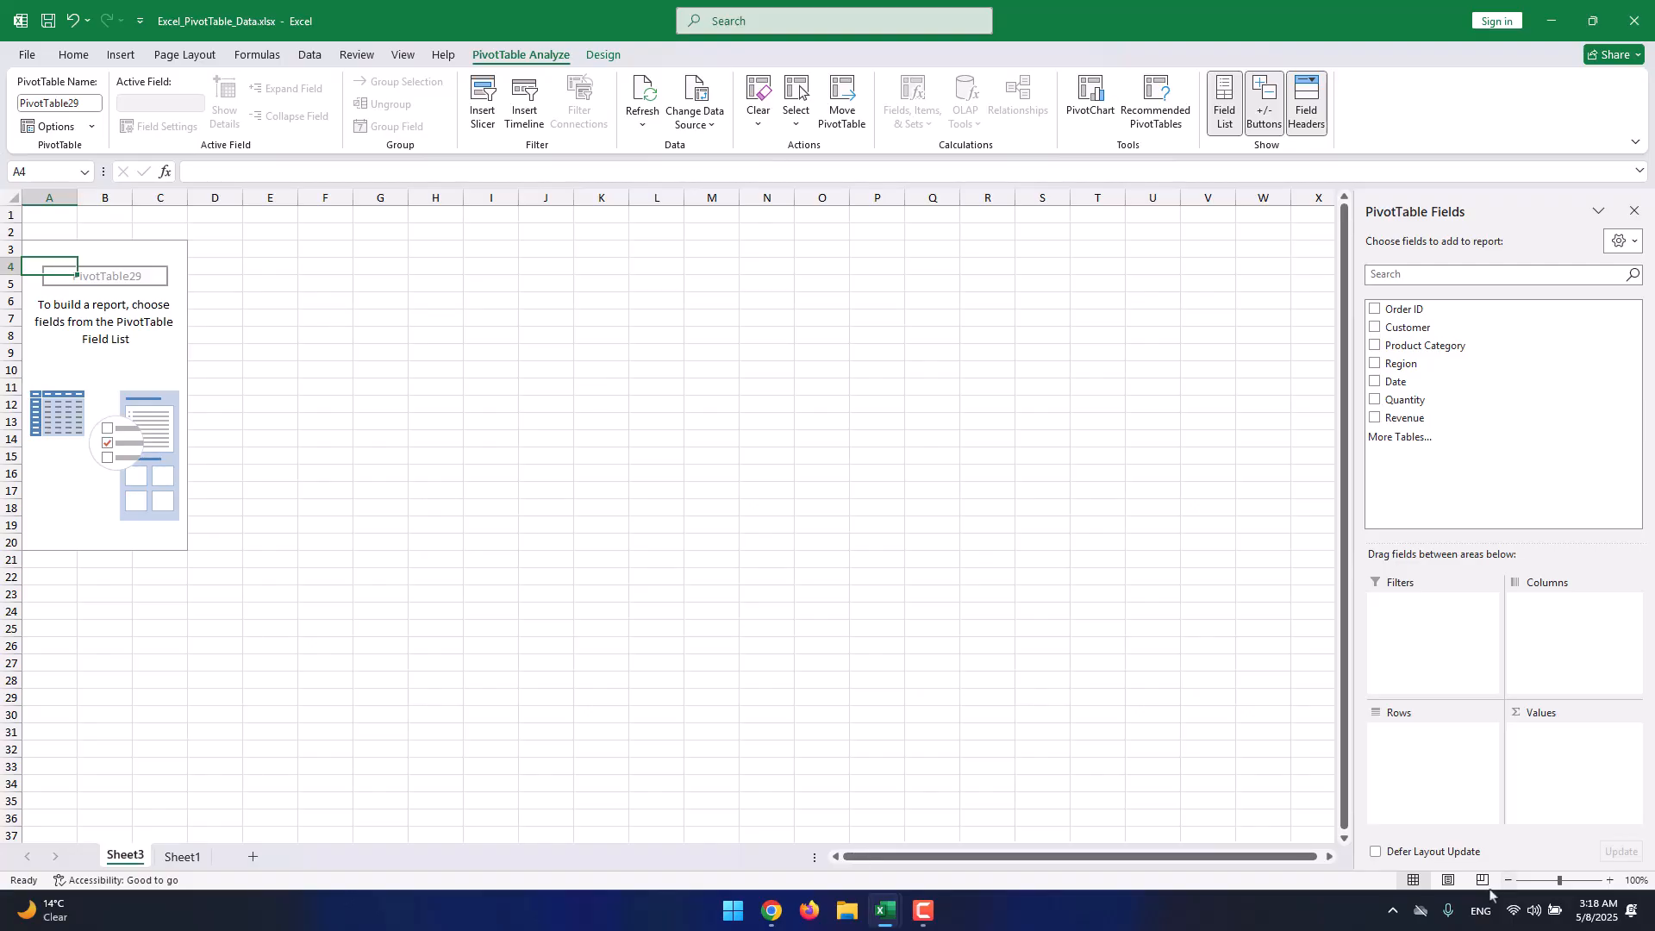
{"action": "left_click_drag", "start_coordinate": [1557, 880], "coordinate": [1564, 881]}
{"action": "left_click", "coordinate": [1456, 664]}
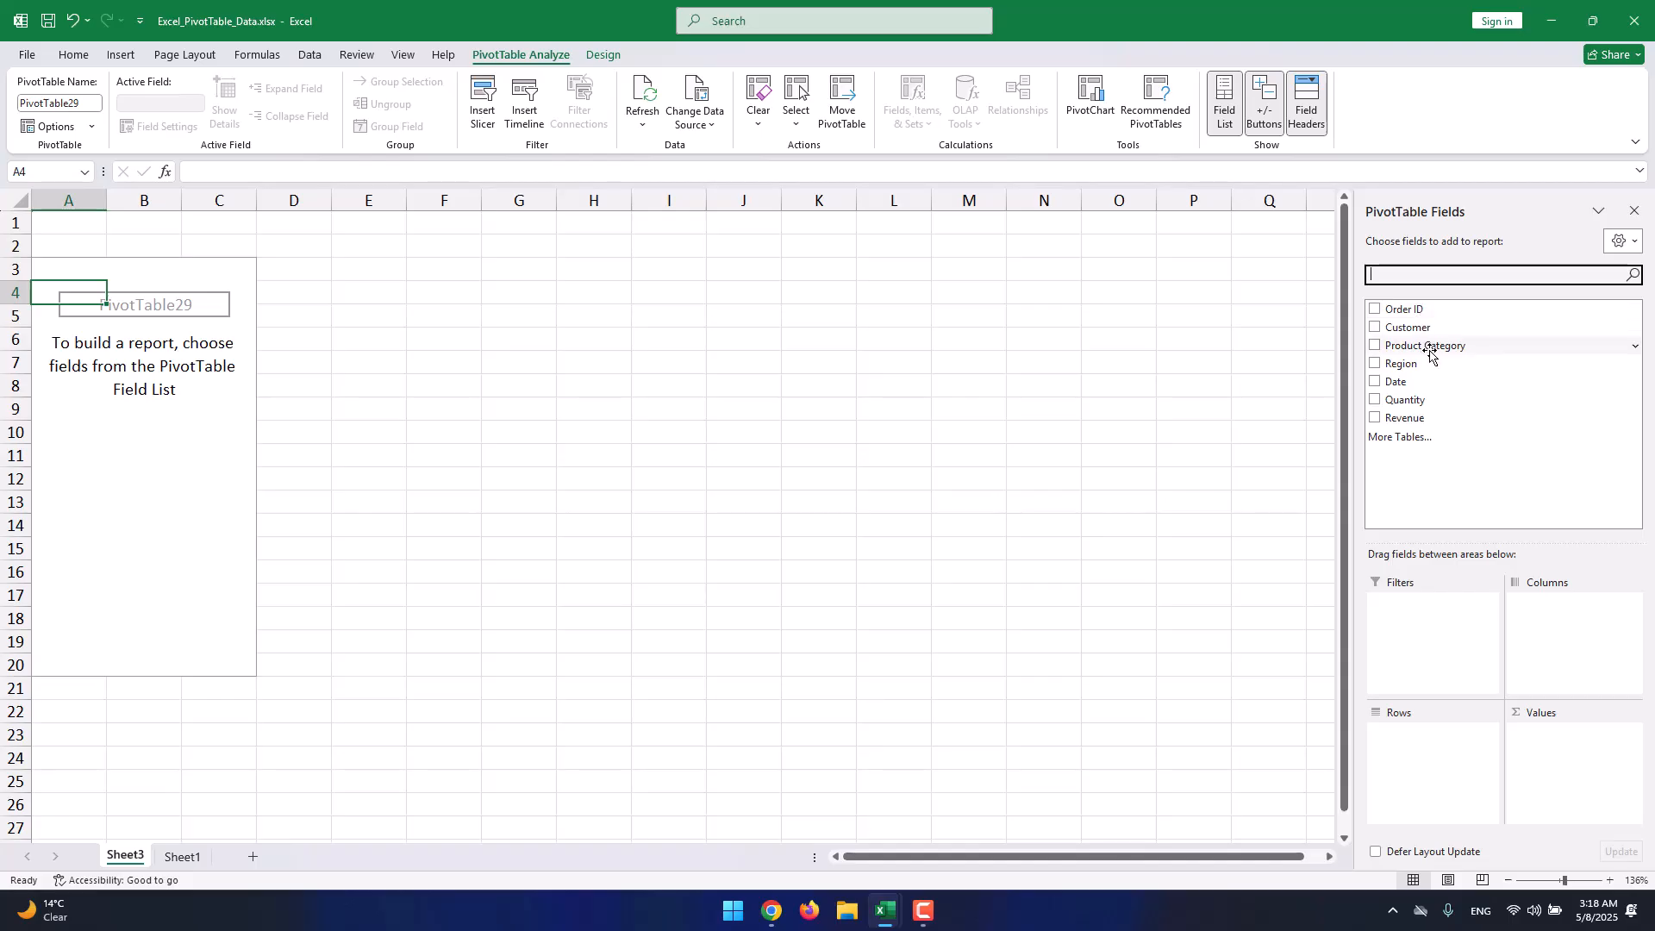
Add Date to the PivotTable rows, listing 2024-01-01 through 2024-01-20.
{"action": "left_click_drag", "start_coordinate": [1408, 384], "coordinate": [1412, 739]}
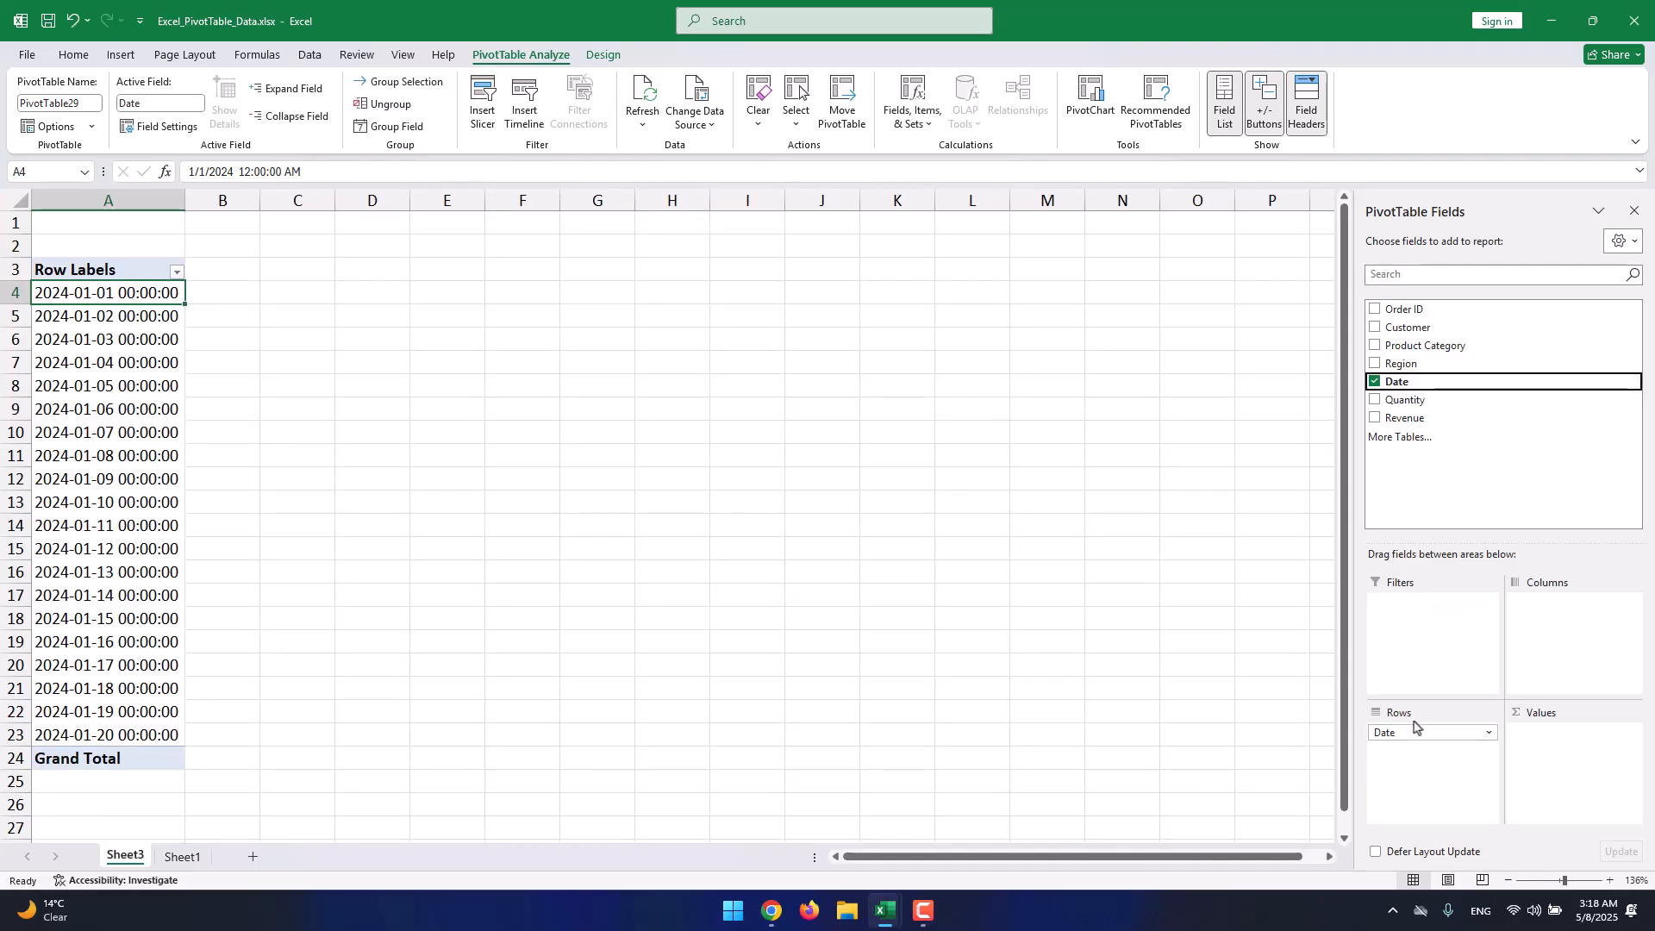
{"action": "left_click", "coordinate": [177, 272]}
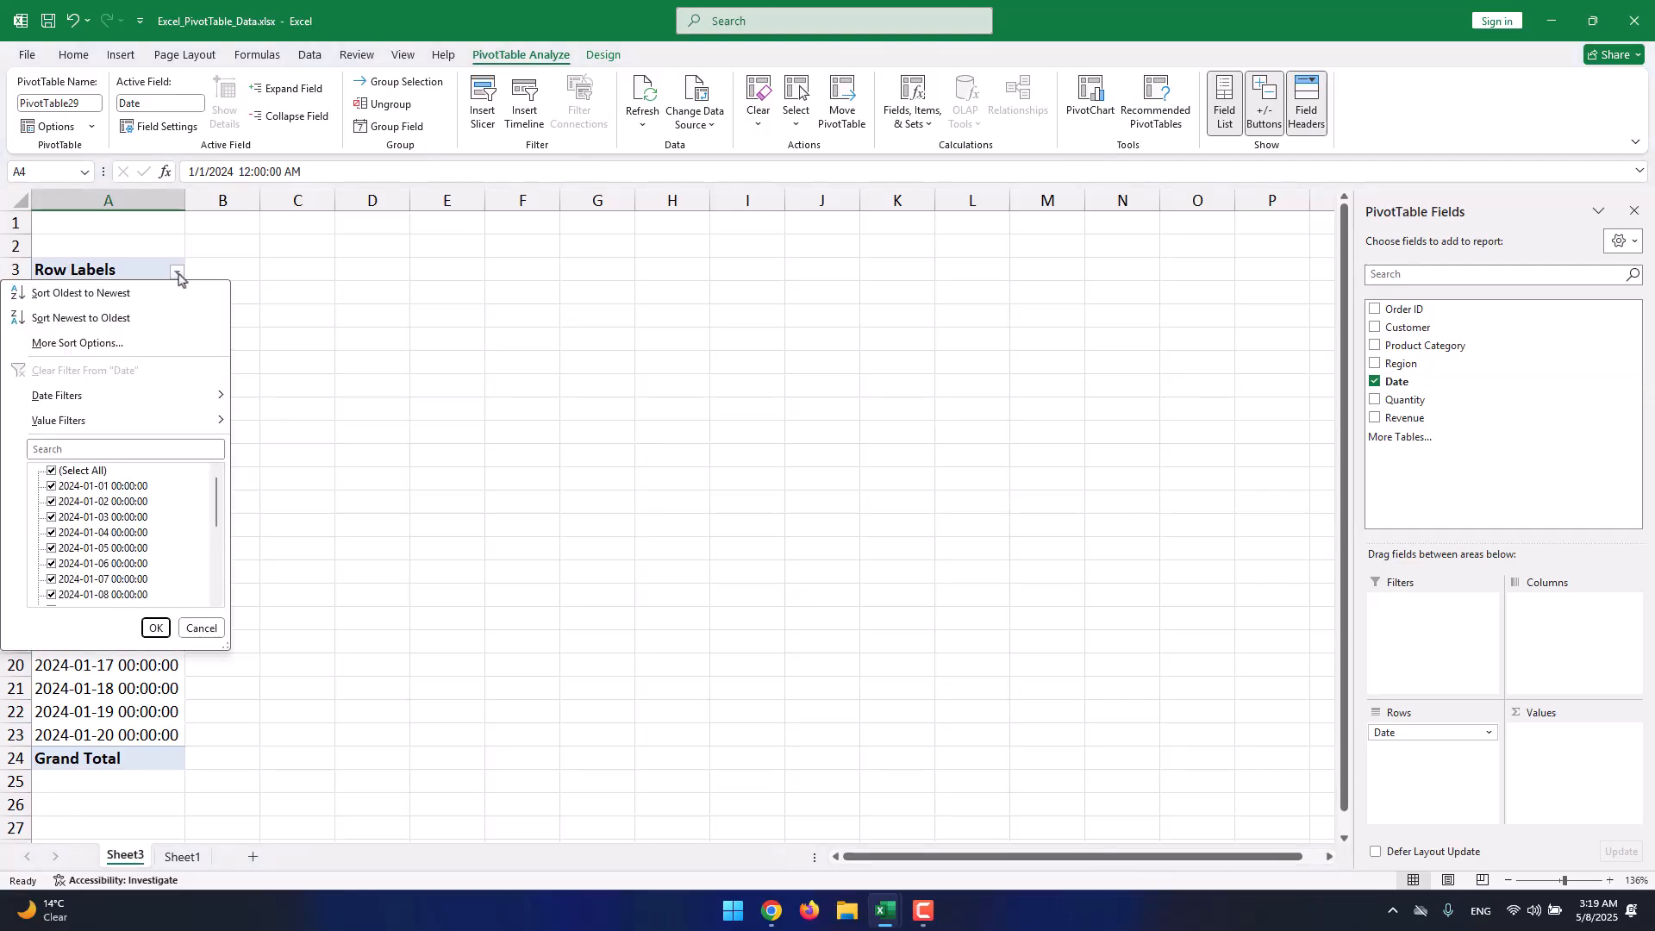
{"action": "left_click", "coordinate": [178, 271]}
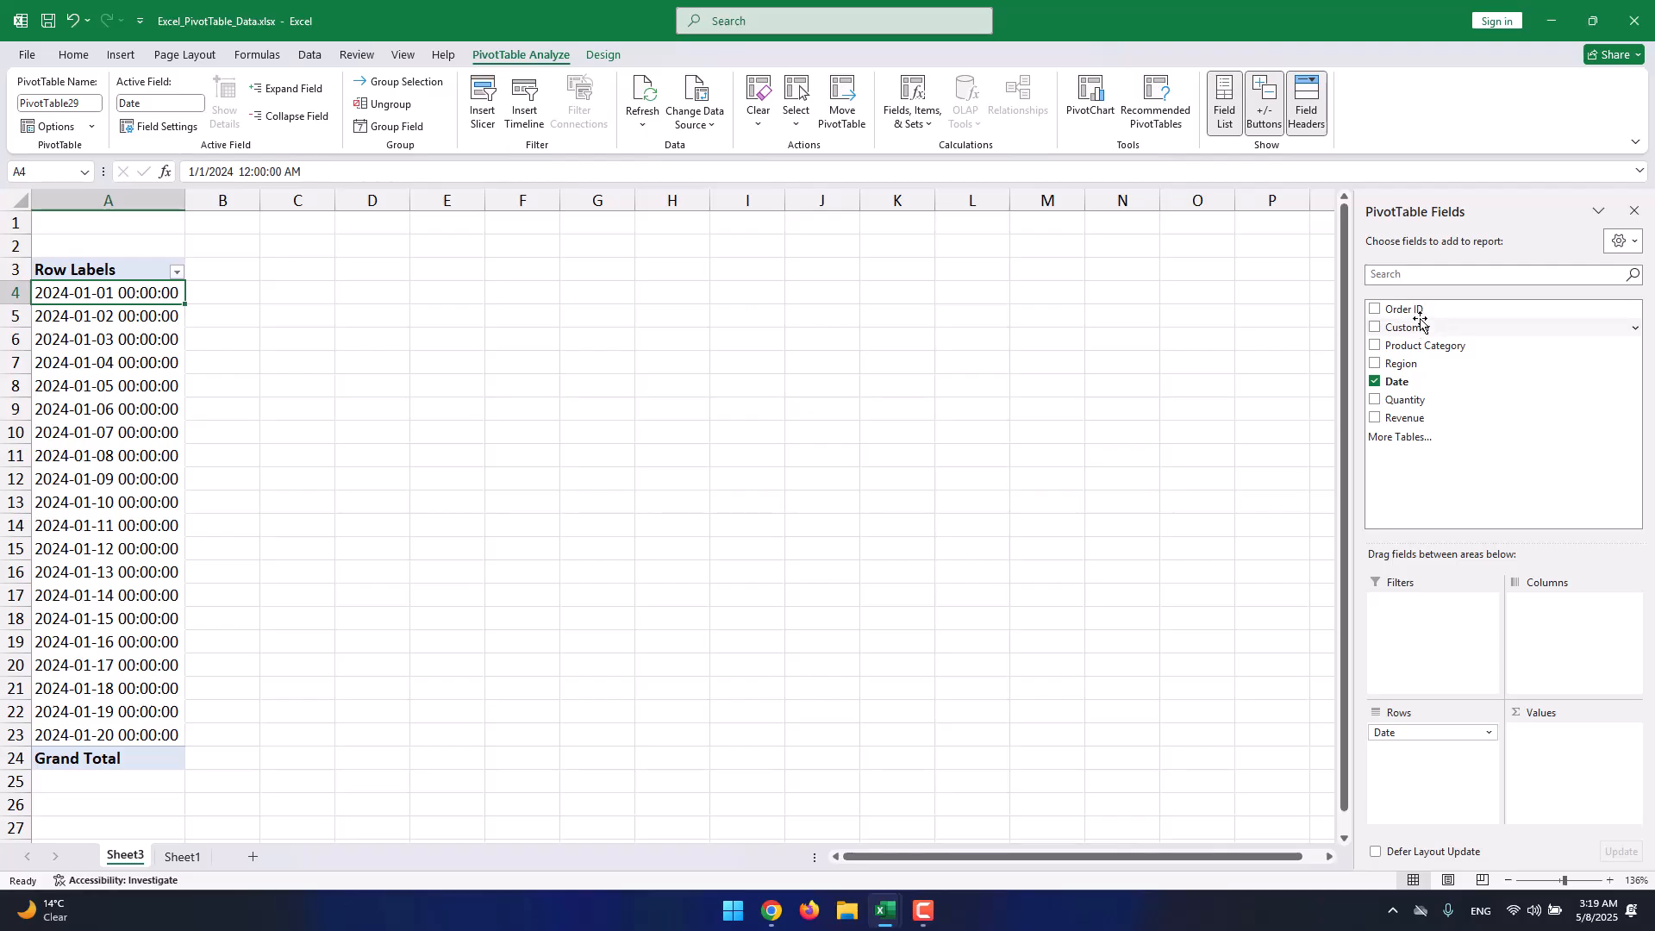
Add Customer to the PivotTable rows beneath Date.
{"action": "left_click_drag", "start_coordinate": [1405, 326], "coordinate": [1423, 747]}
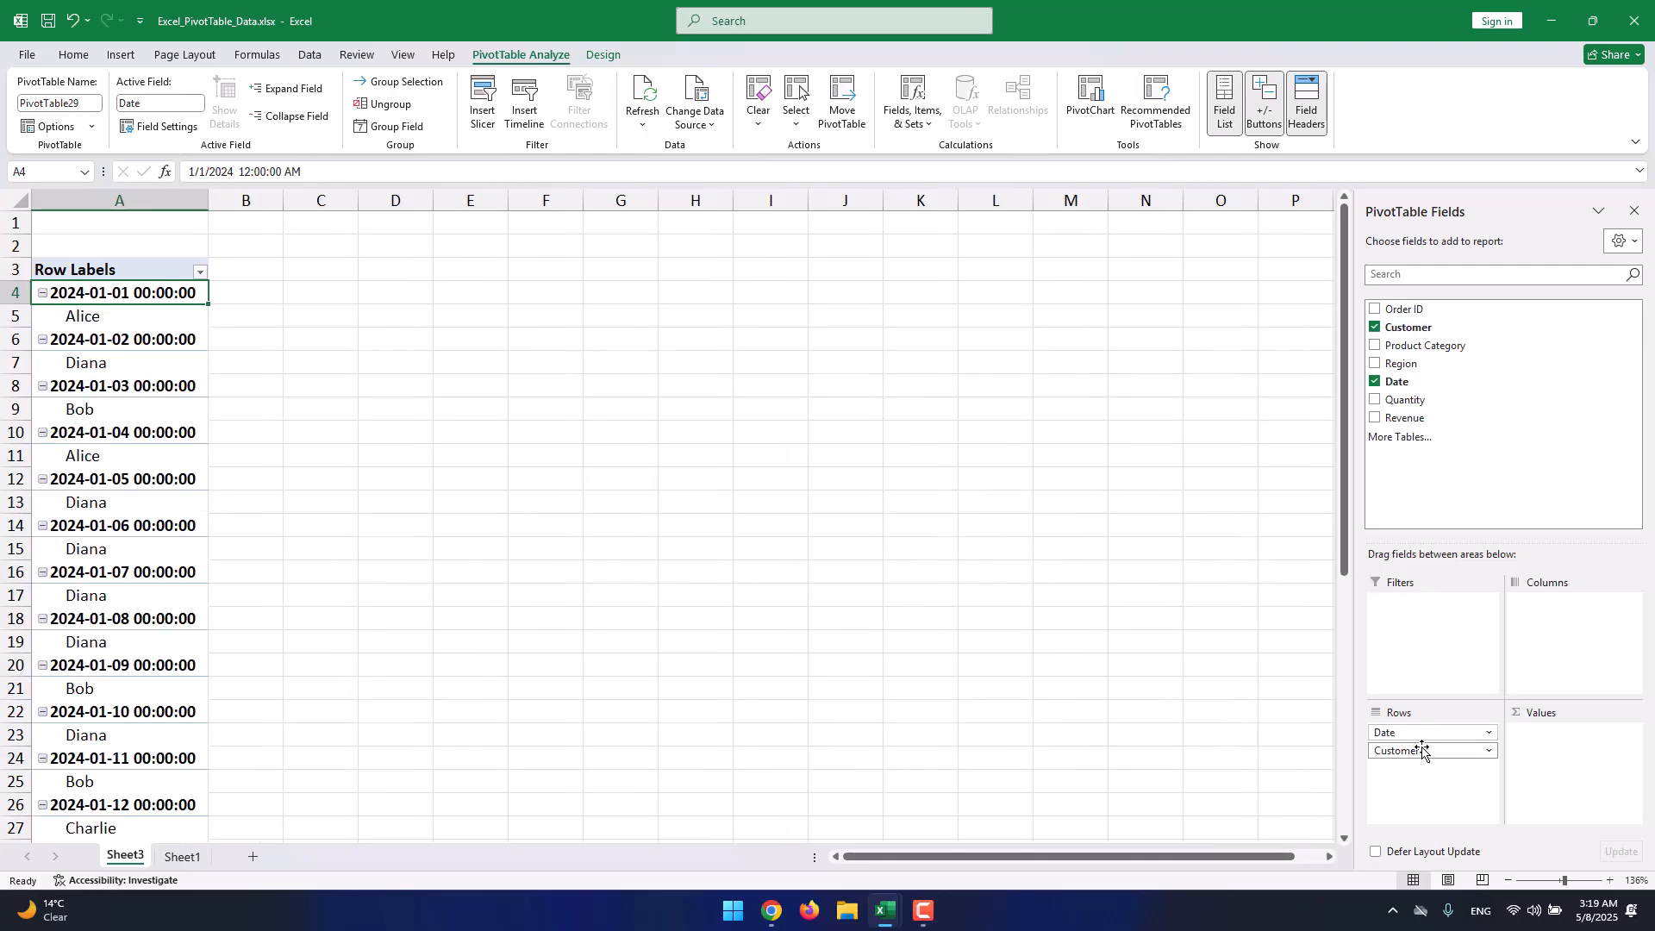
{"action": "scroll", "coordinate": [43, 292], "scroll_direction": "down", "scroll_amount": 10}
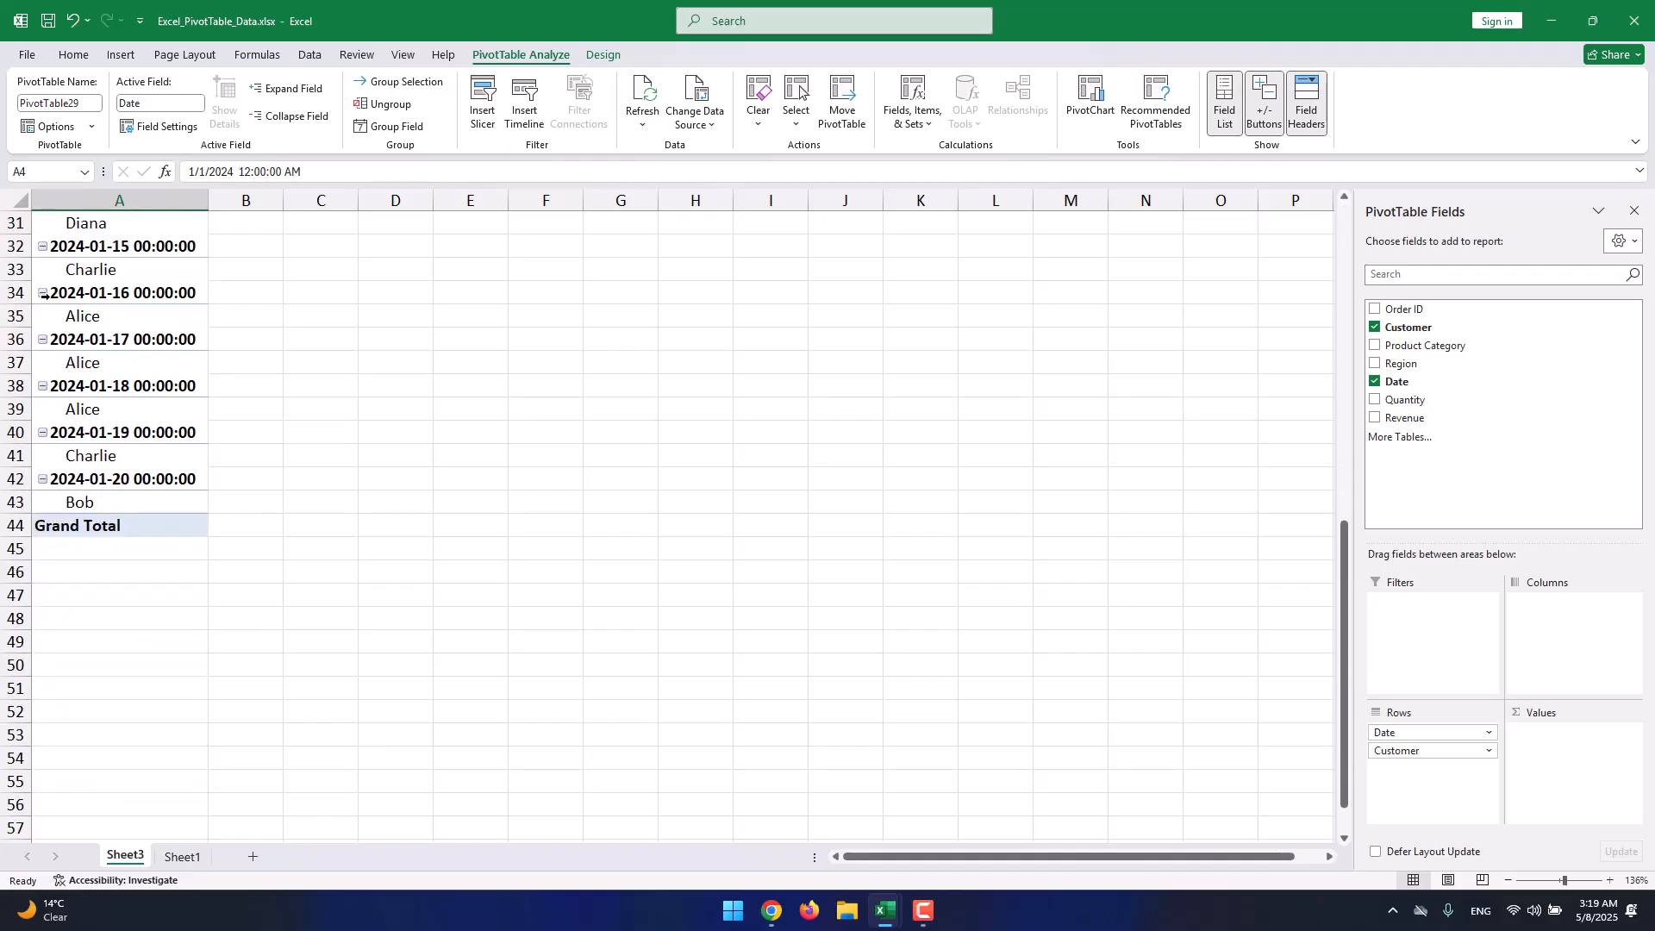
{"action": "scroll", "coordinate": [45, 295], "scroll_direction": "up", "scroll_amount": 10}
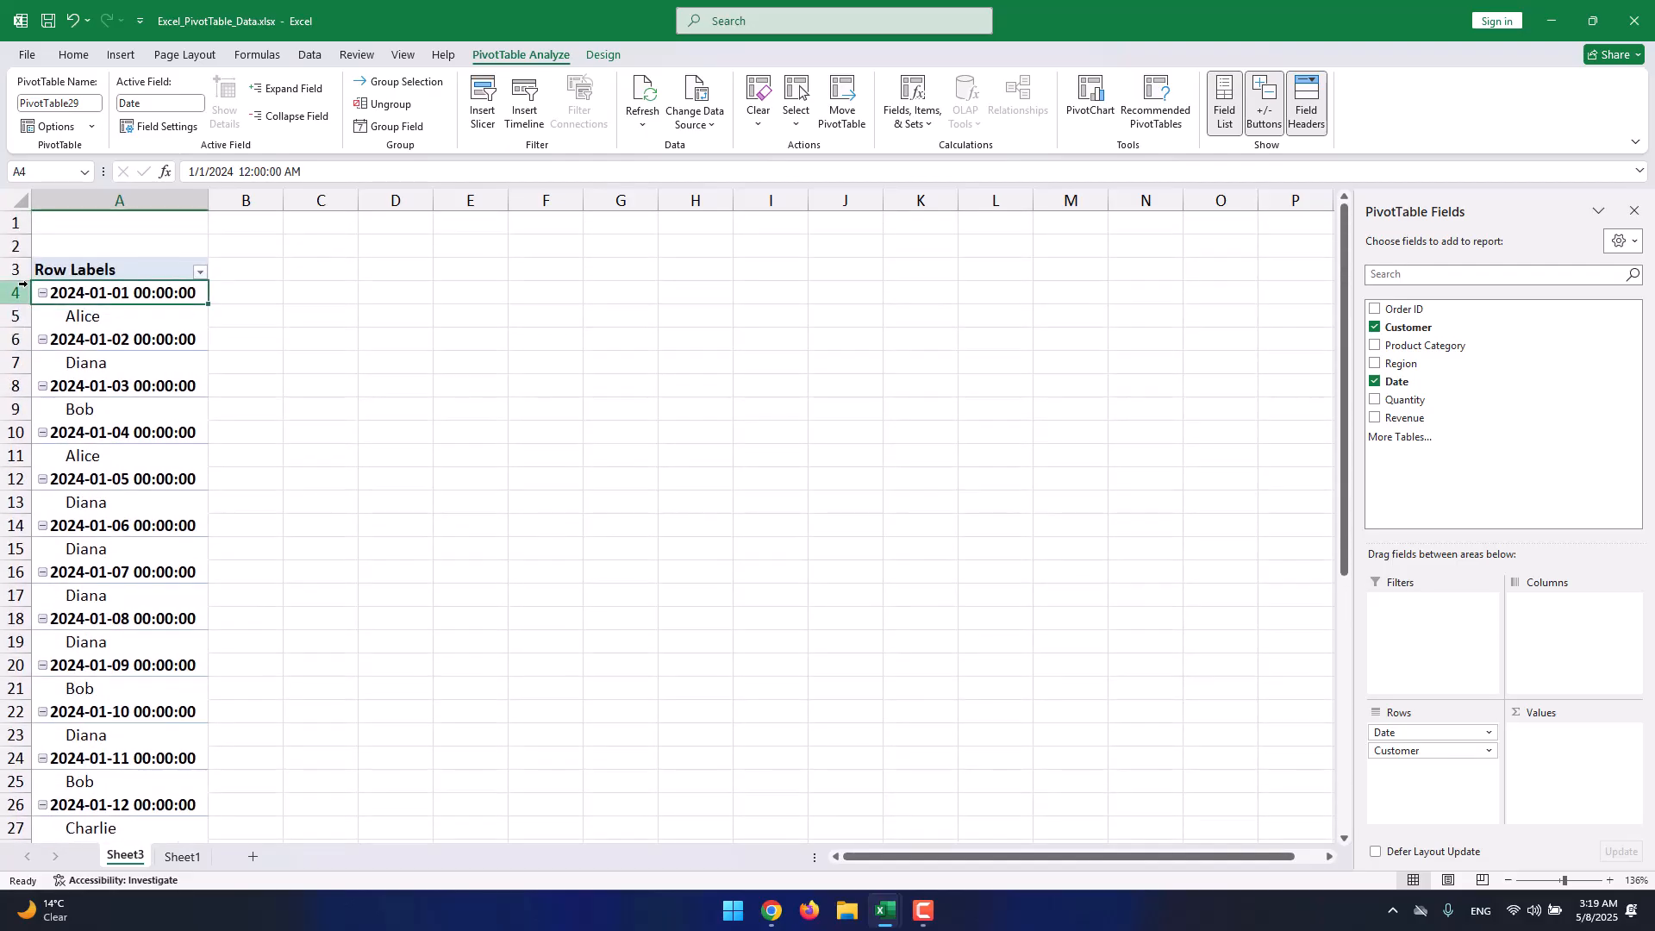
Collapse the date groups from 2024-01-01 through 2024-01-11.
{"action": "left_click", "coordinate": [42, 289]}
{"action": "left_click", "coordinate": [40, 319]}
{"action": "left_click", "coordinate": [43, 339]}
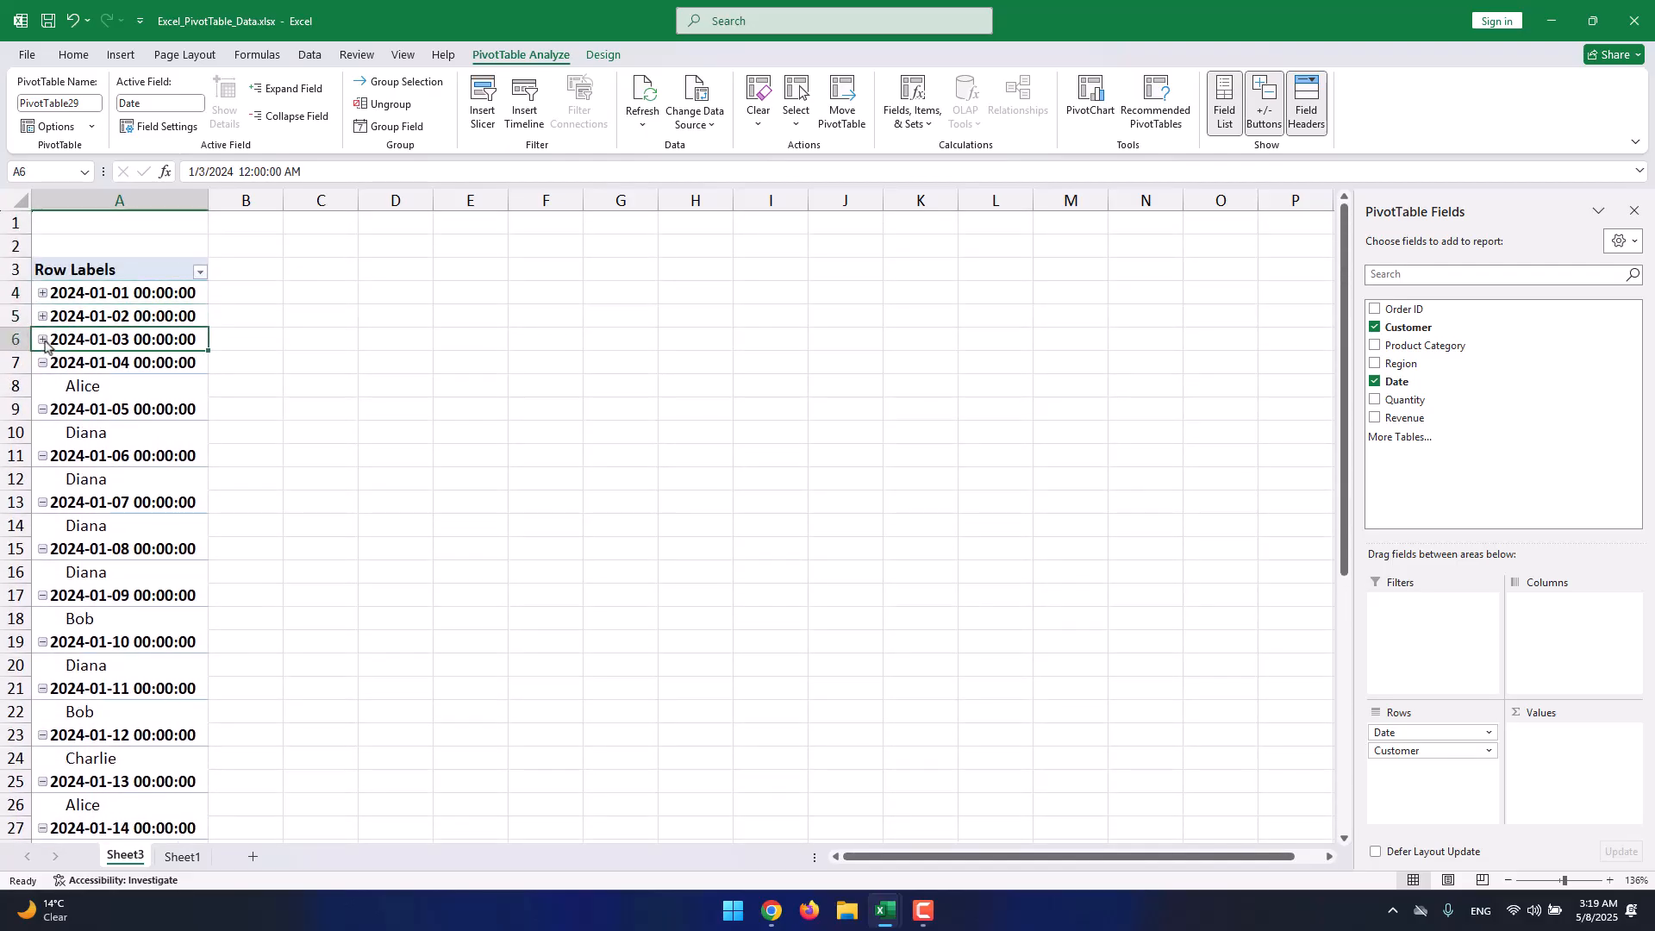
{"action": "left_click", "coordinate": [42, 365]}
{"action": "left_click", "coordinate": [43, 389]}
{"action": "left_click", "coordinate": [44, 411]}
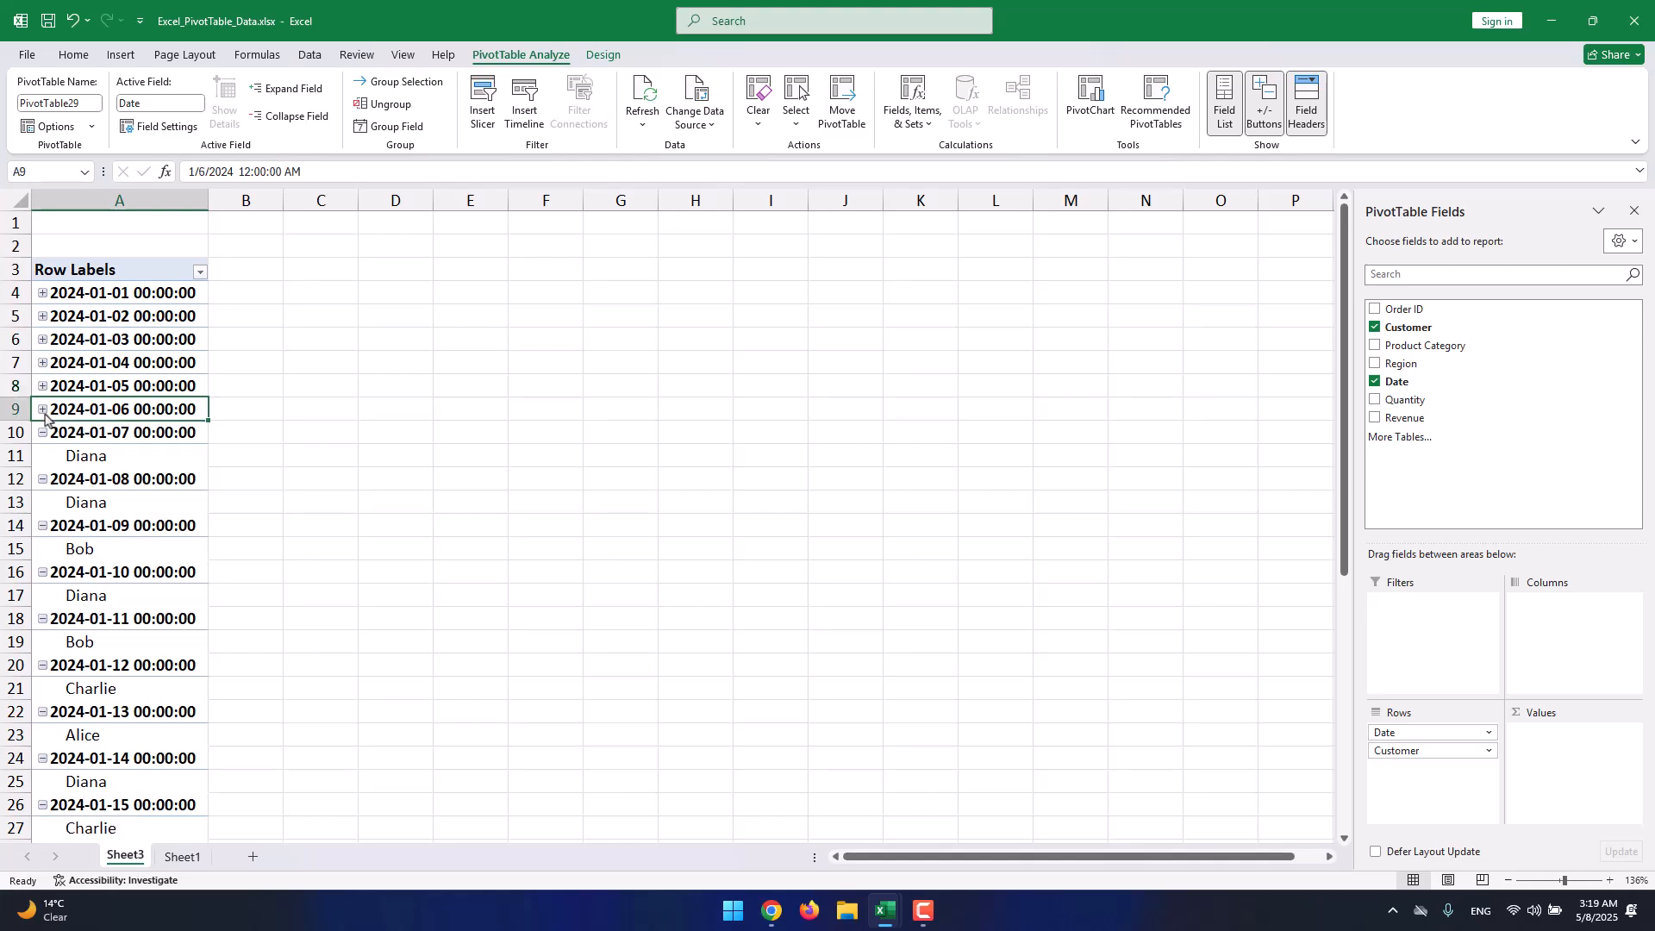
{"action": "left_click", "coordinate": [43, 434]}
{"action": "left_click", "coordinate": [43, 457]}
{"action": "left_click", "coordinate": [43, 480]}
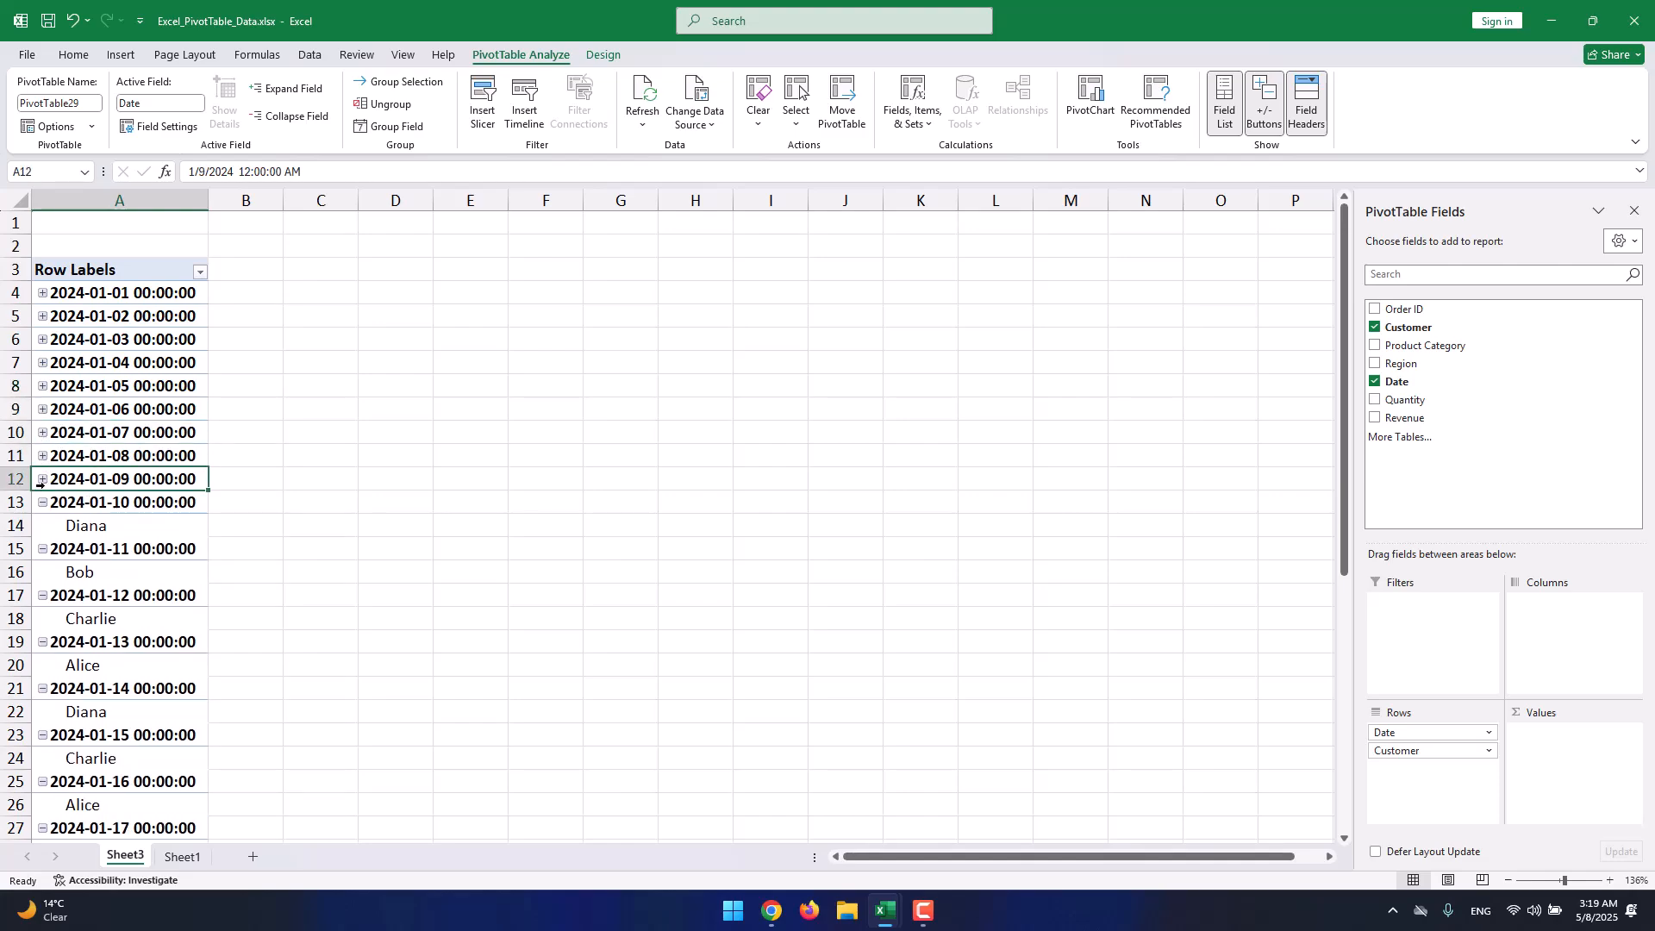
{"action": "left_click", "coordinate": [44, 503]}
{"action": "left_click", "coordinate": [43, 526]}
{"action": "scroll", "coordinate": [39, 488], "scroll_direction": "down", "scroll_amount": 3}
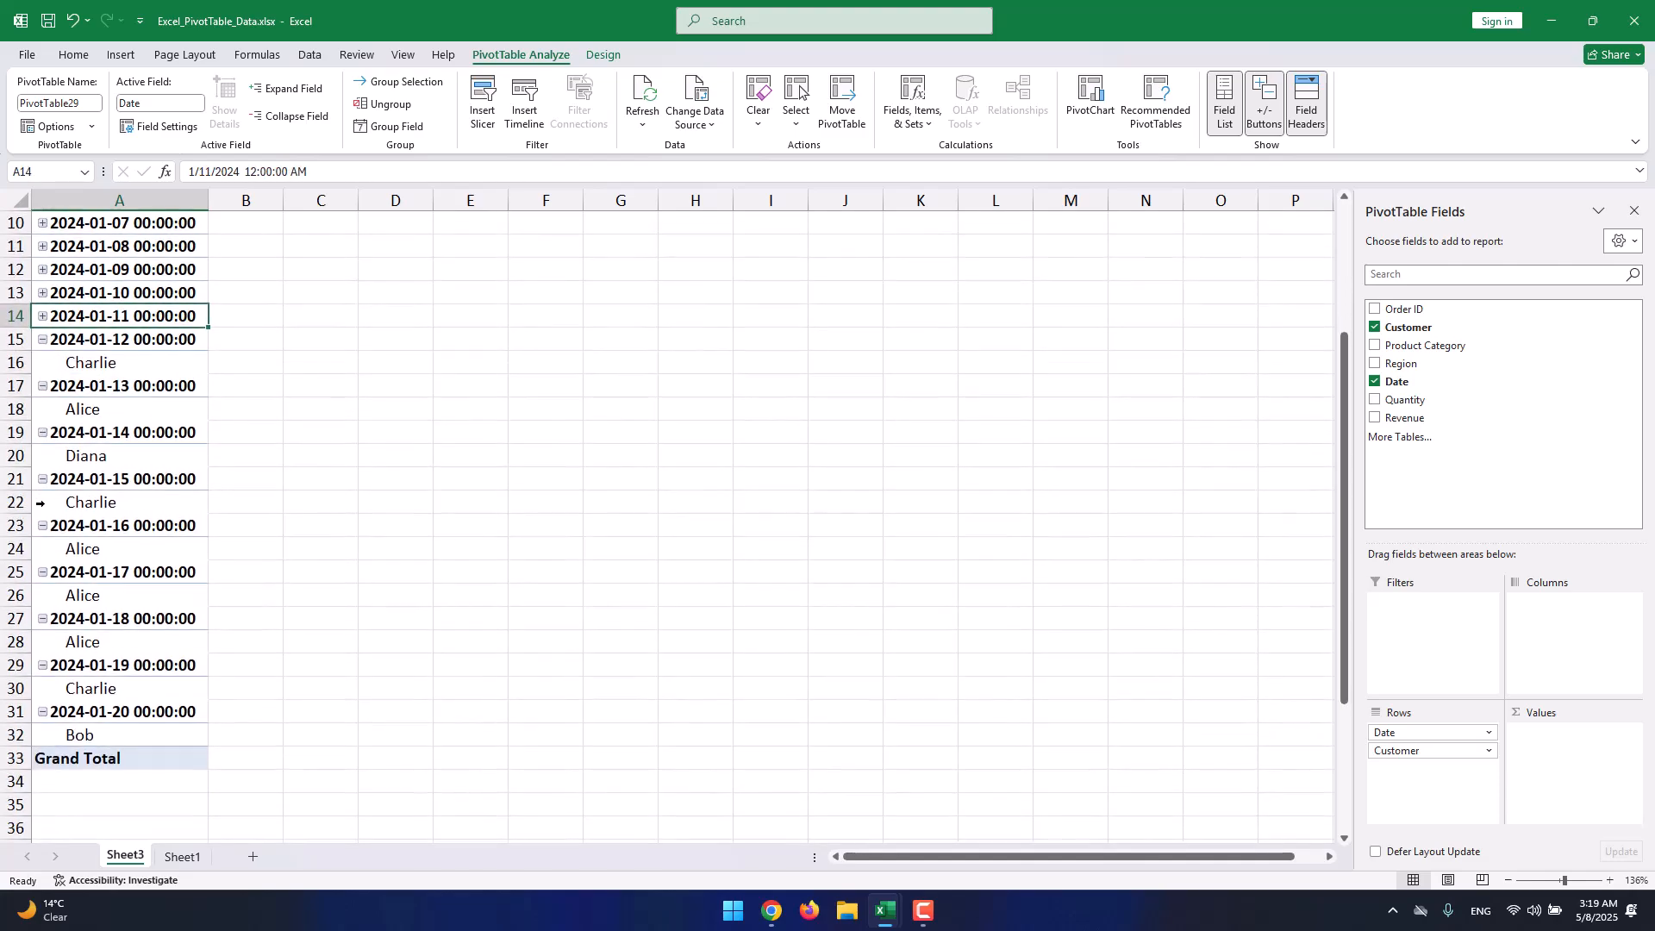
{"action": "scroll", "coordinate": [39, 485], "scroll_direction": "up", "scroll_amount": 3}
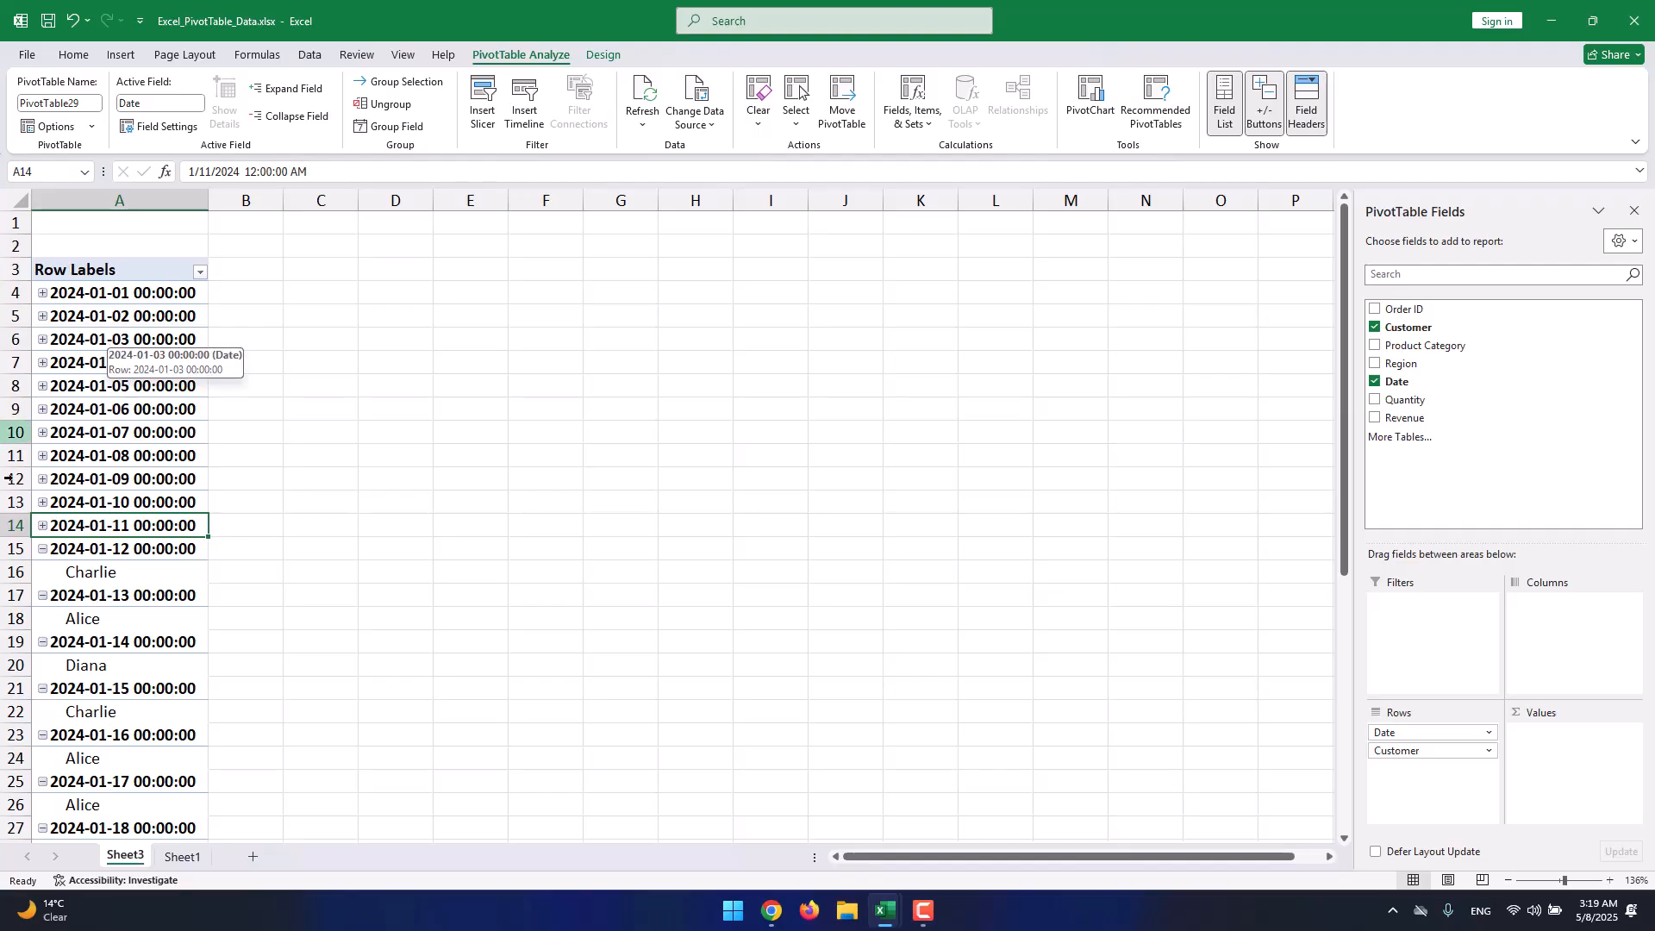
Re-expand the date groups from 2024-01-11 back to 2024-01-01.
{"action": "left_click", "coordinate": [43, 526]}
{"action": "left_click", "coordinate": [42, 502]}
{"action": "left_click", "coordinate": [42, 480]}
{"action": "left_click", "coordinate": [43, 457]}
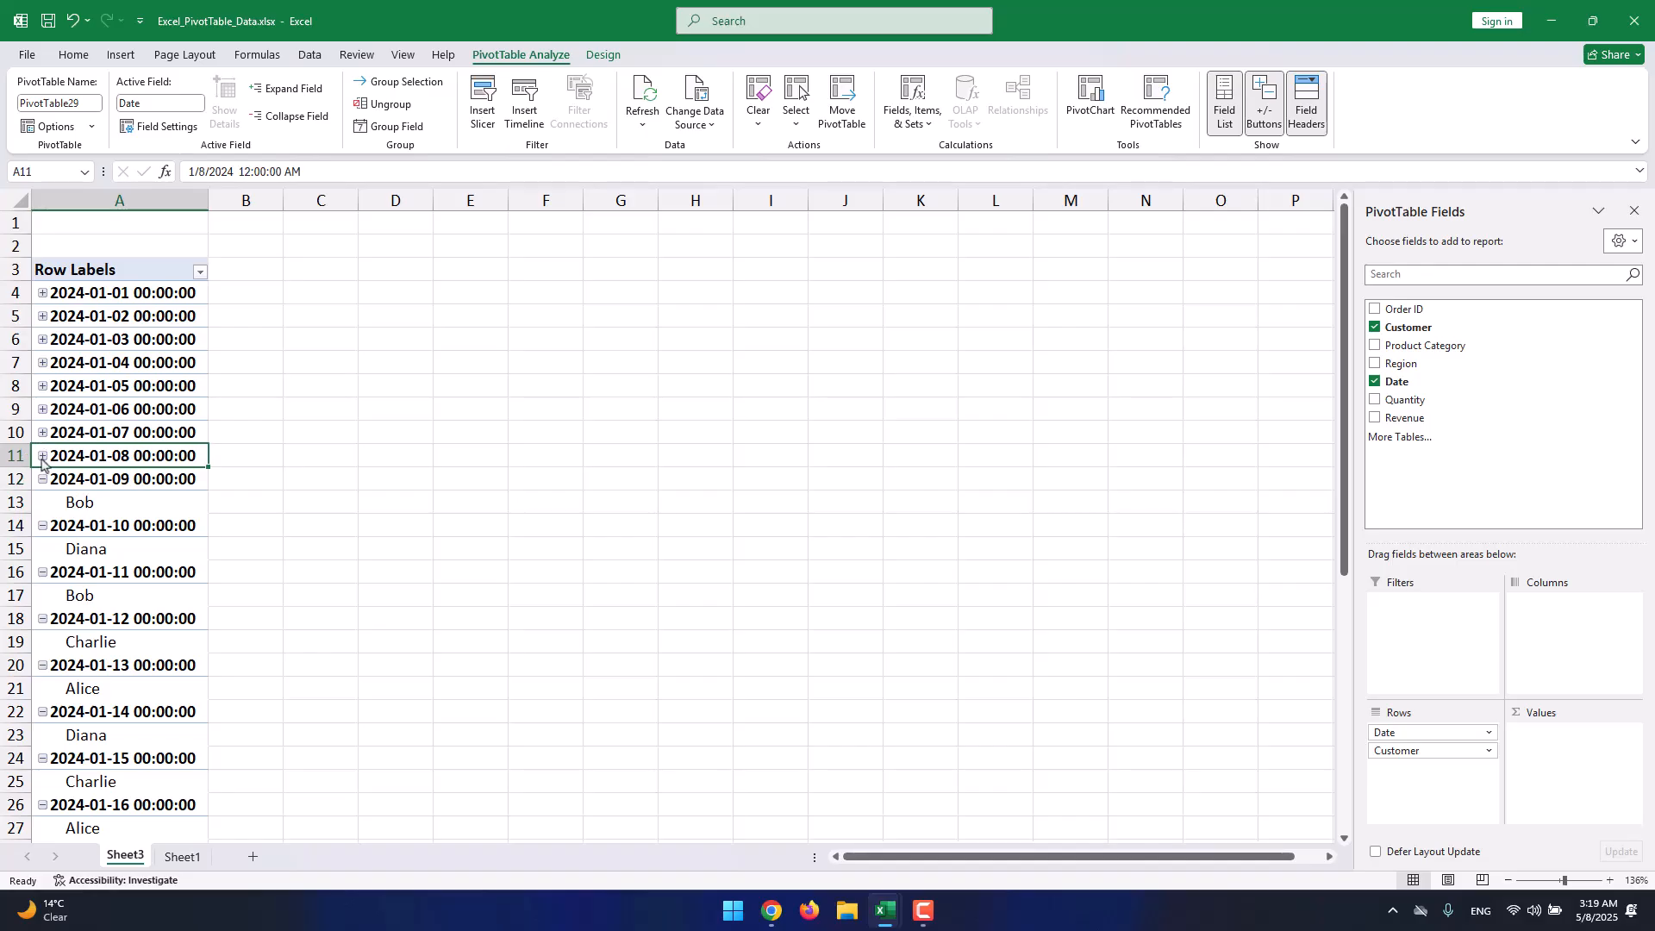
{"action": "left_click", "coordinate": [41, 434]}
{"action": "left_click", "coordinate": [42, 411]}
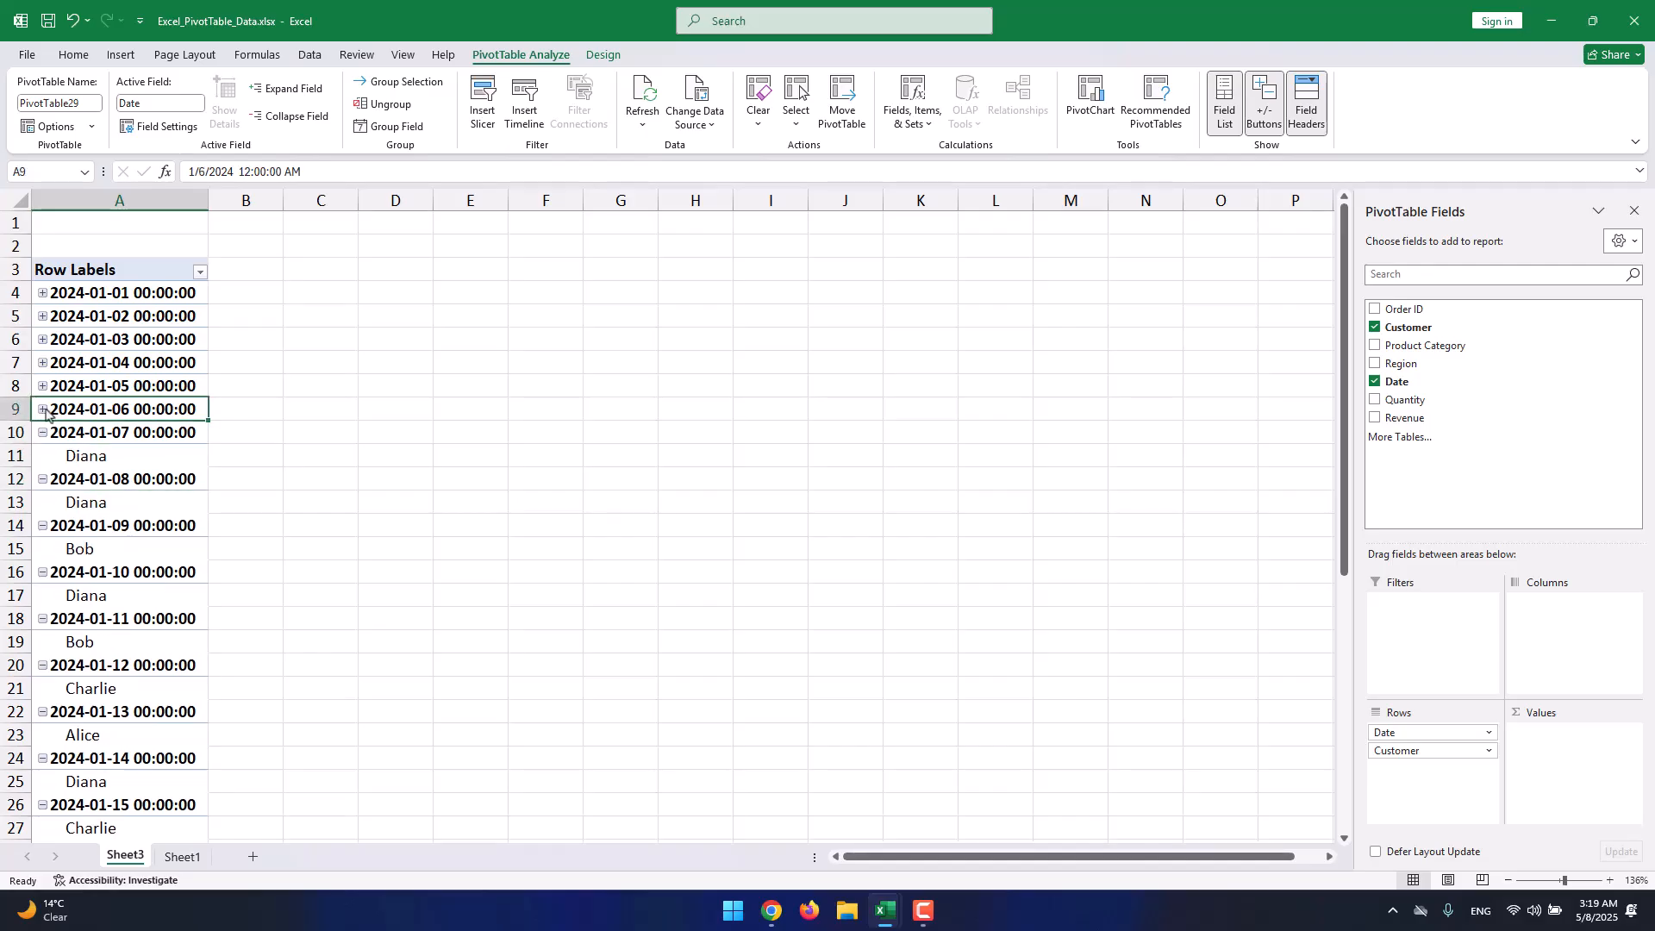
{"action": "left_click", "coordinate": [42, 387]}
{"action": "left_click", "coordinate": [42, 363]}
{"action": "left_click", "coordinate": [42, 340]}
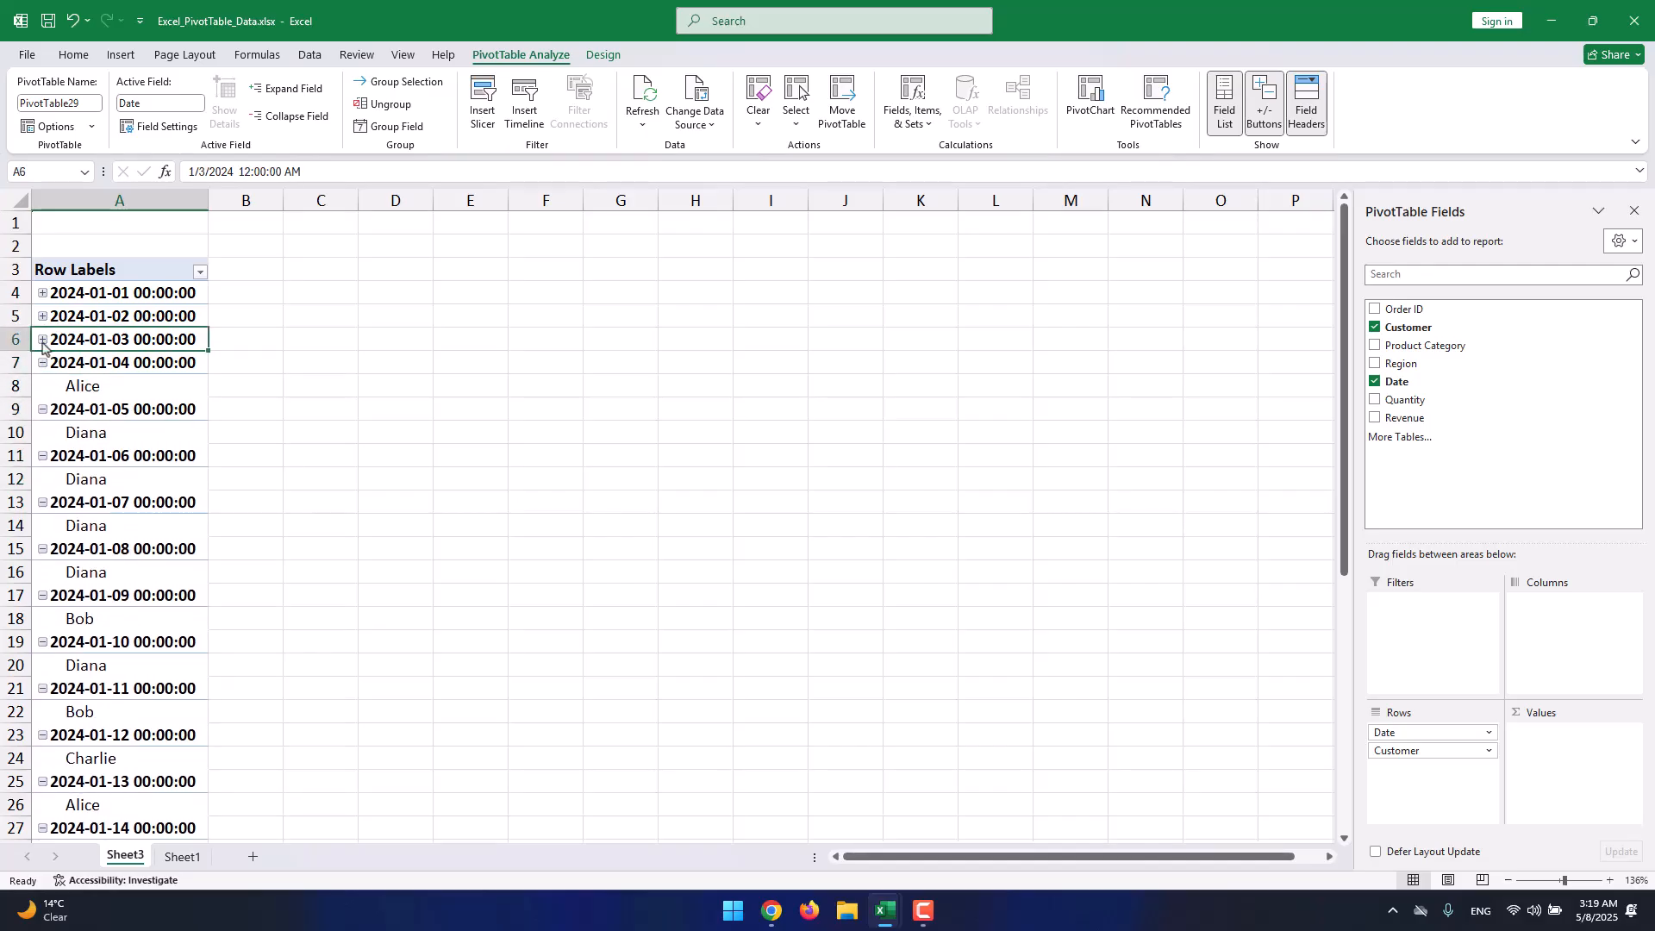
{"action": "left_click", "coordinate": [43, 317]}
{"action": "left_click", "coordinate": [43, 293]}
Remove the Customer field from the PivotTable rows.
{"action": "scroll", "coordinate": [74, 369], "scroll_direction": "down", "scroll_amount": 8}
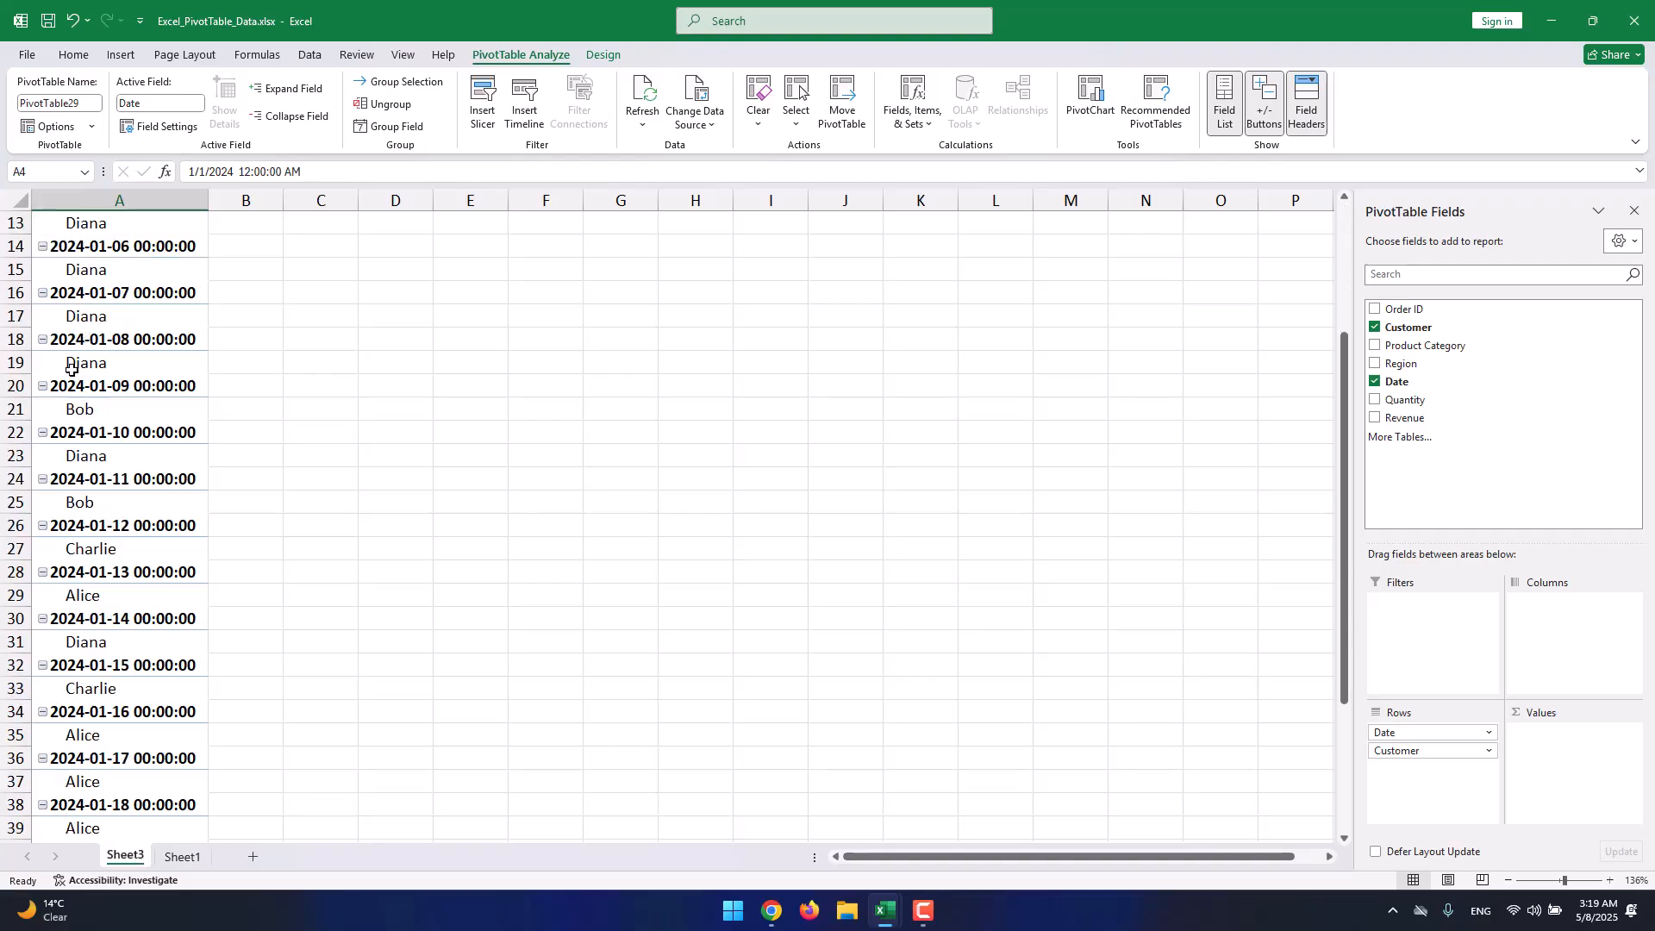
{"action": "scroll", "coordinate": [73, 369], "scroll_direction": "up", "scroll_amount": 6}
{"action": "scroll", "coordinate": [72, 369], "scroll_direction": "up", "scroll_amount": 2}
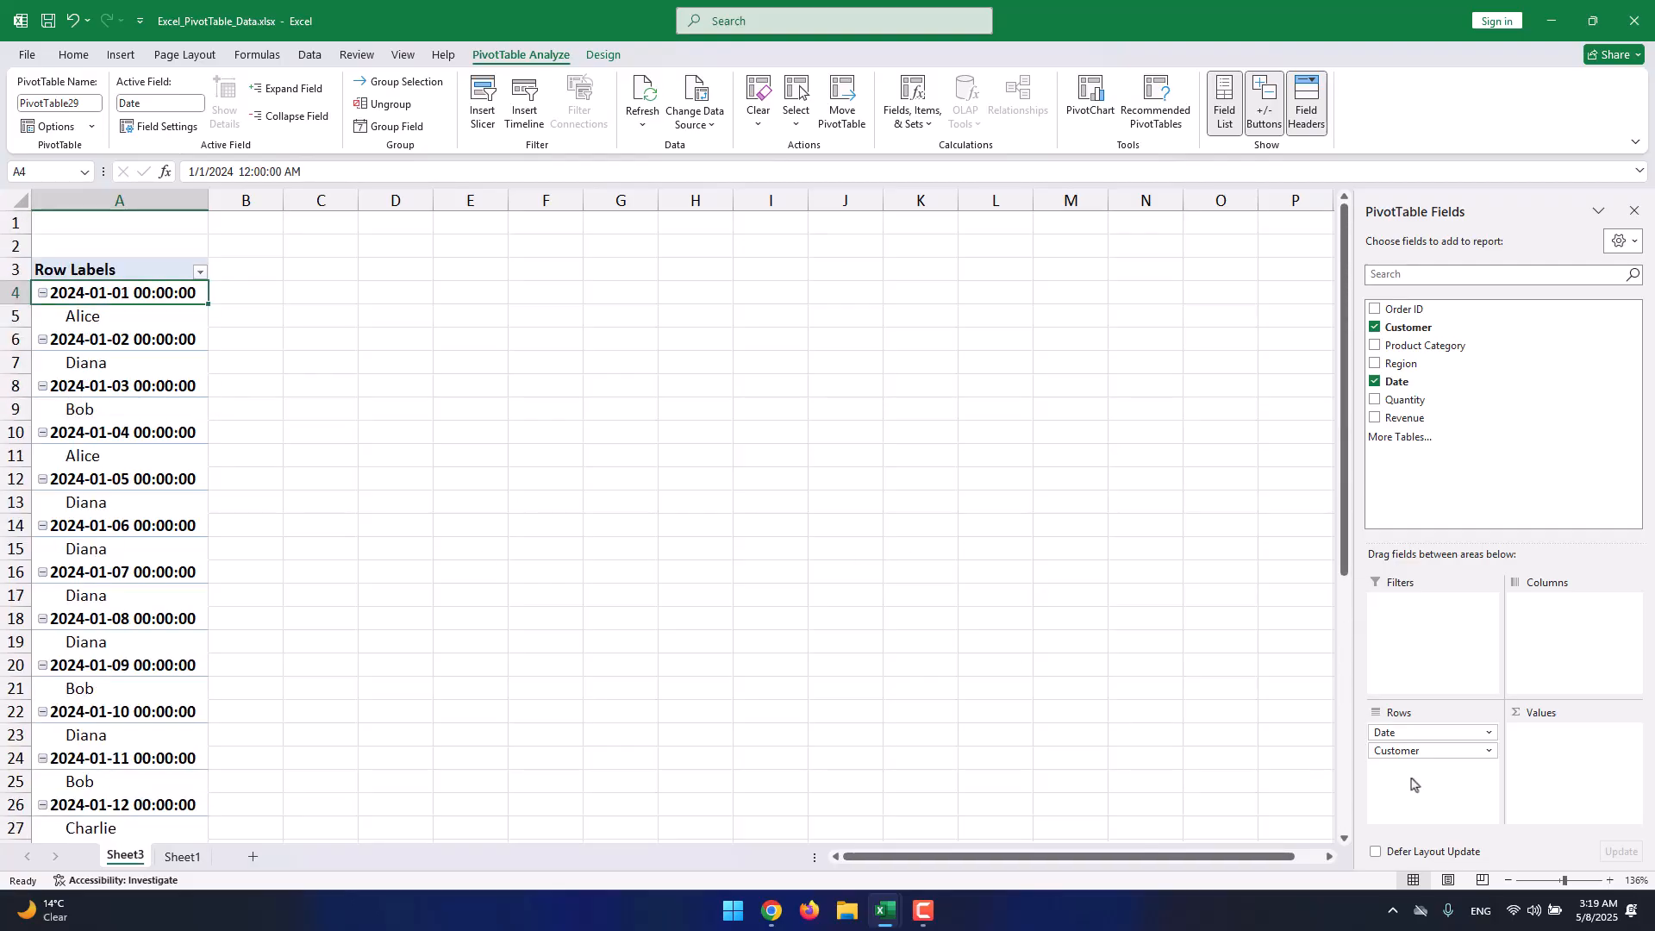
{"action": "left_click", "coordinate": [1452, 750]}
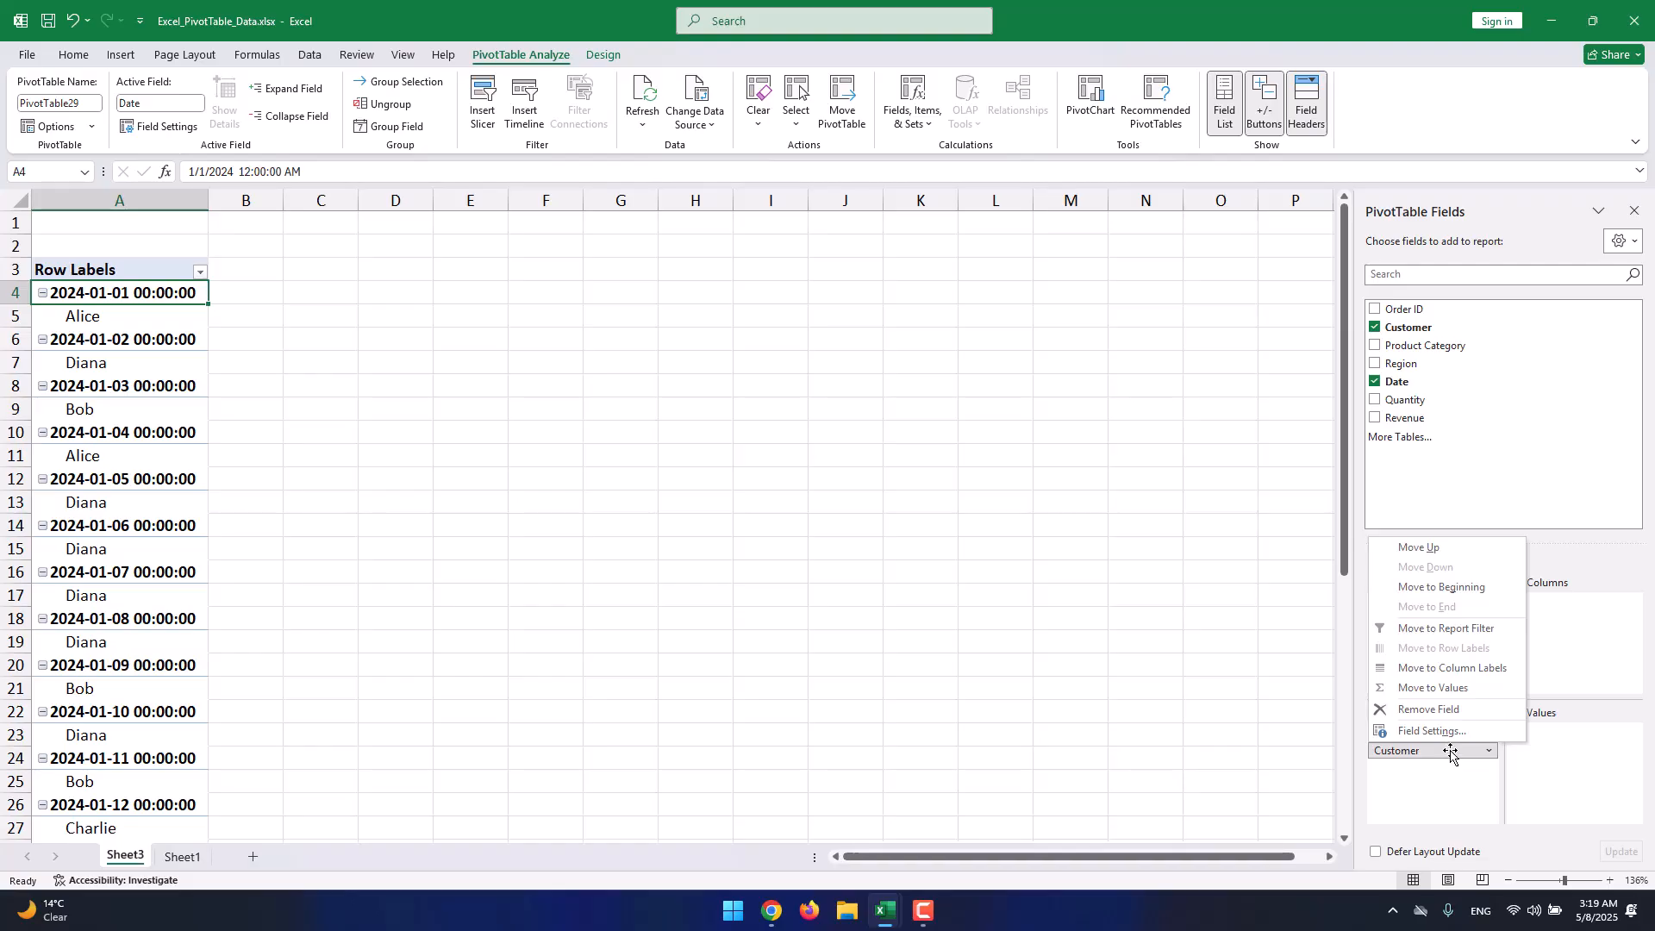
{"action": "left_click", "coordinate": [1428, 708]}
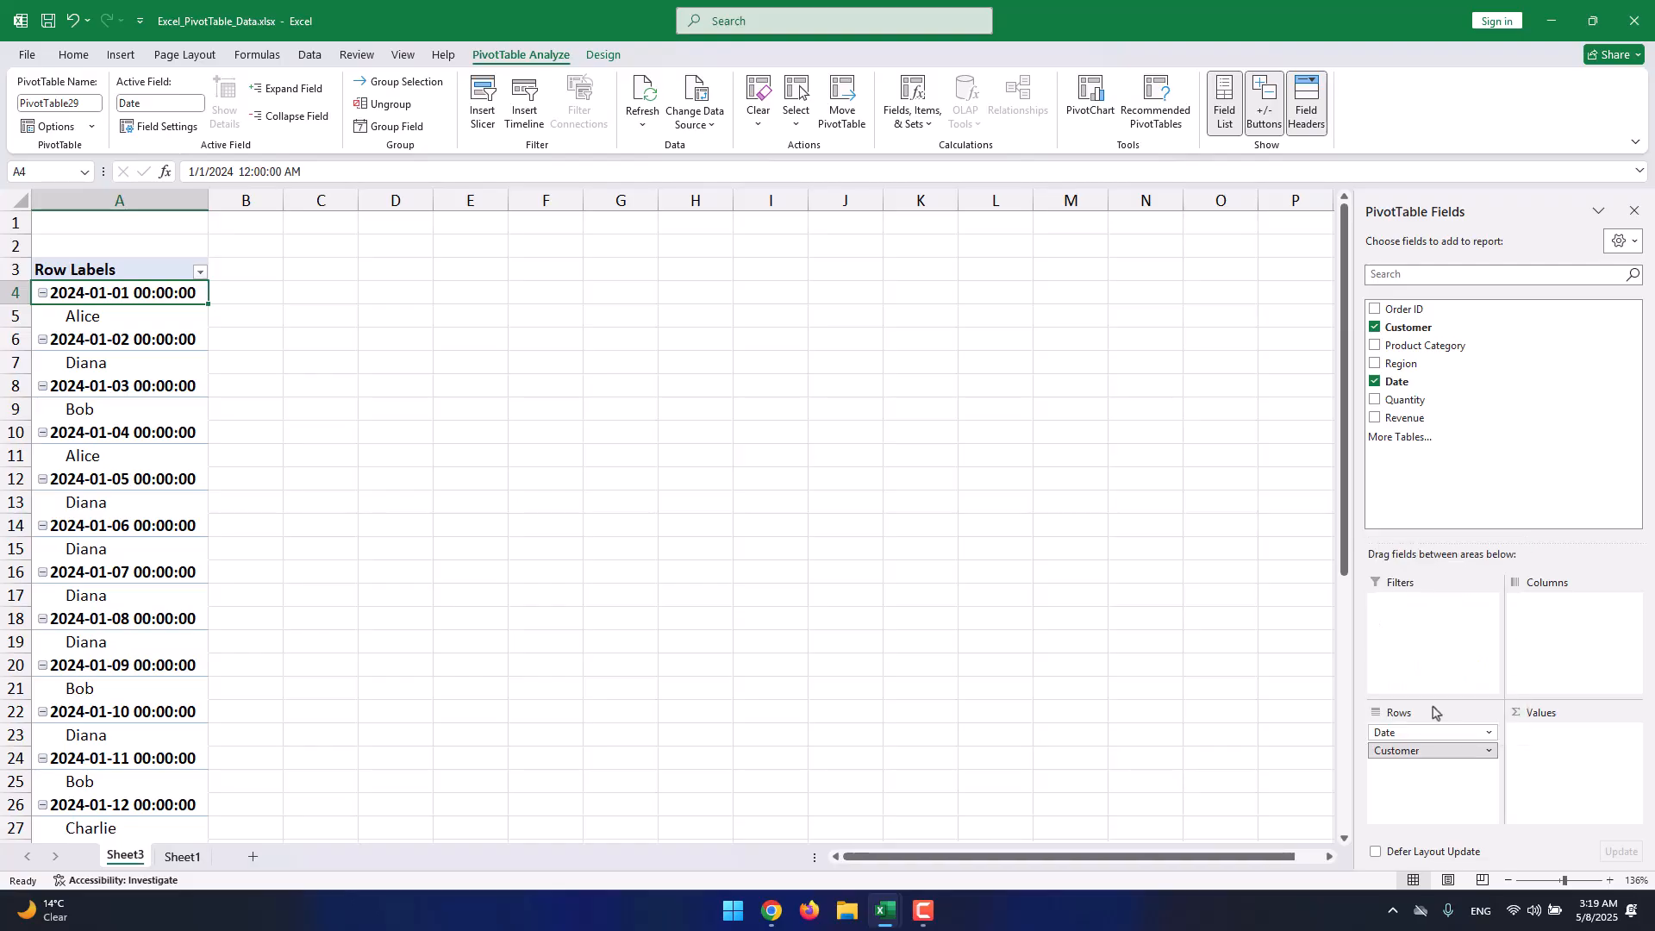
Replace Date in the rows with Product Category, nesting Customer beneath each category.
{"action": "left_click", "coordinate": [1437, 731]}
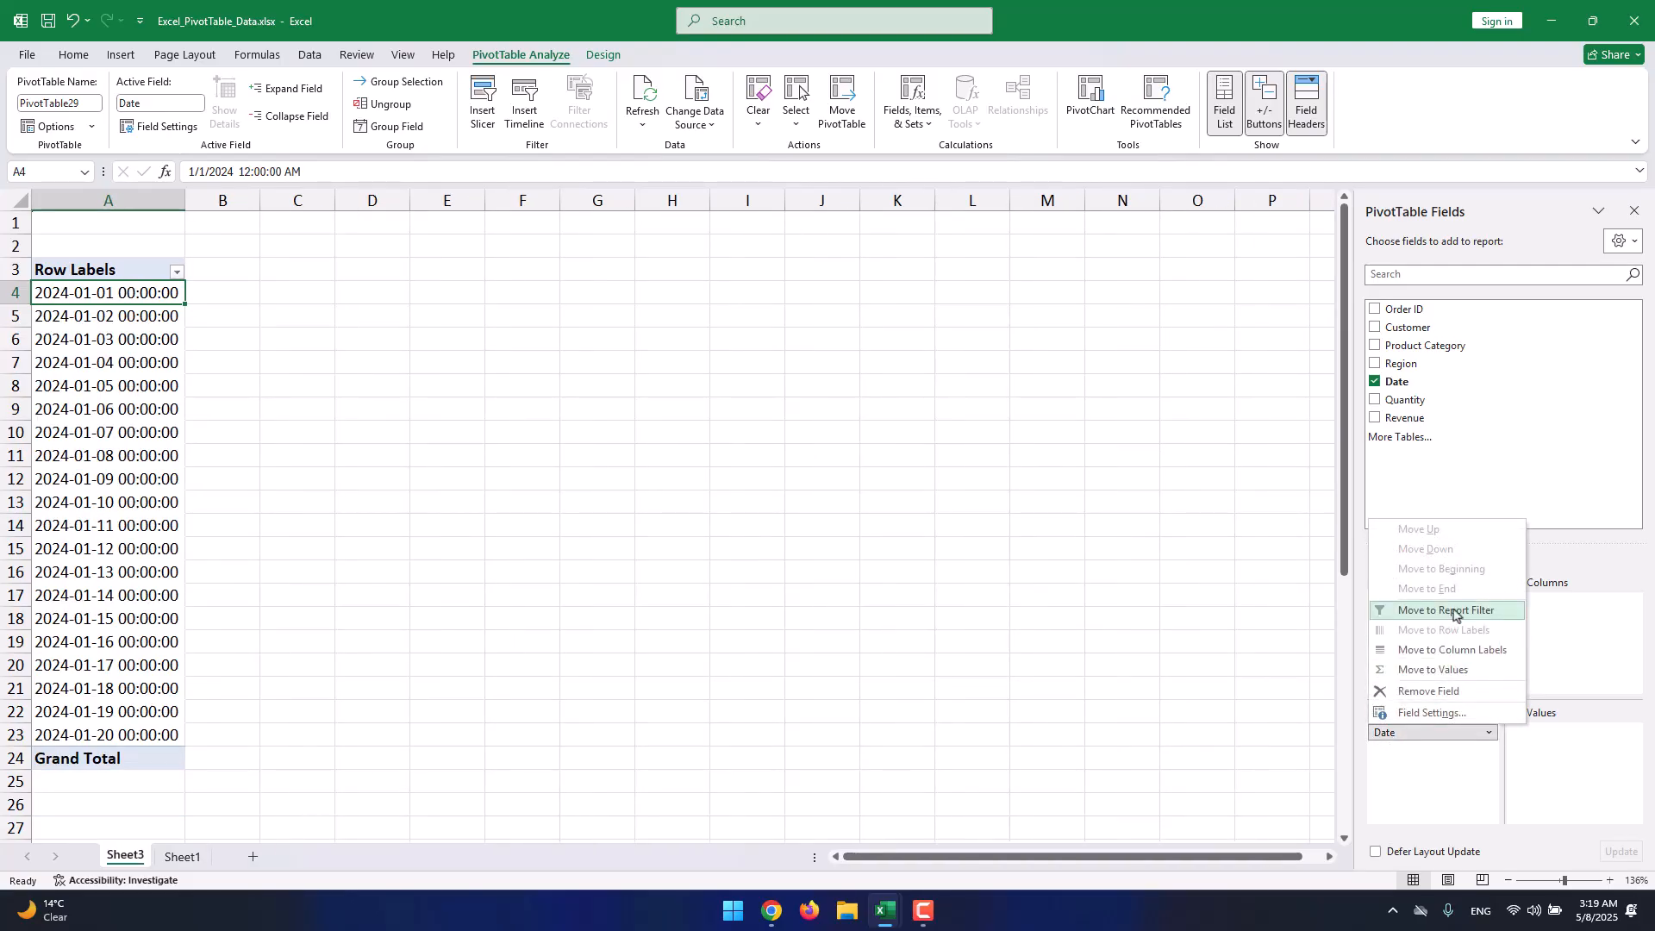
{"action": "left_click", "coordinate": [1448, 692]}
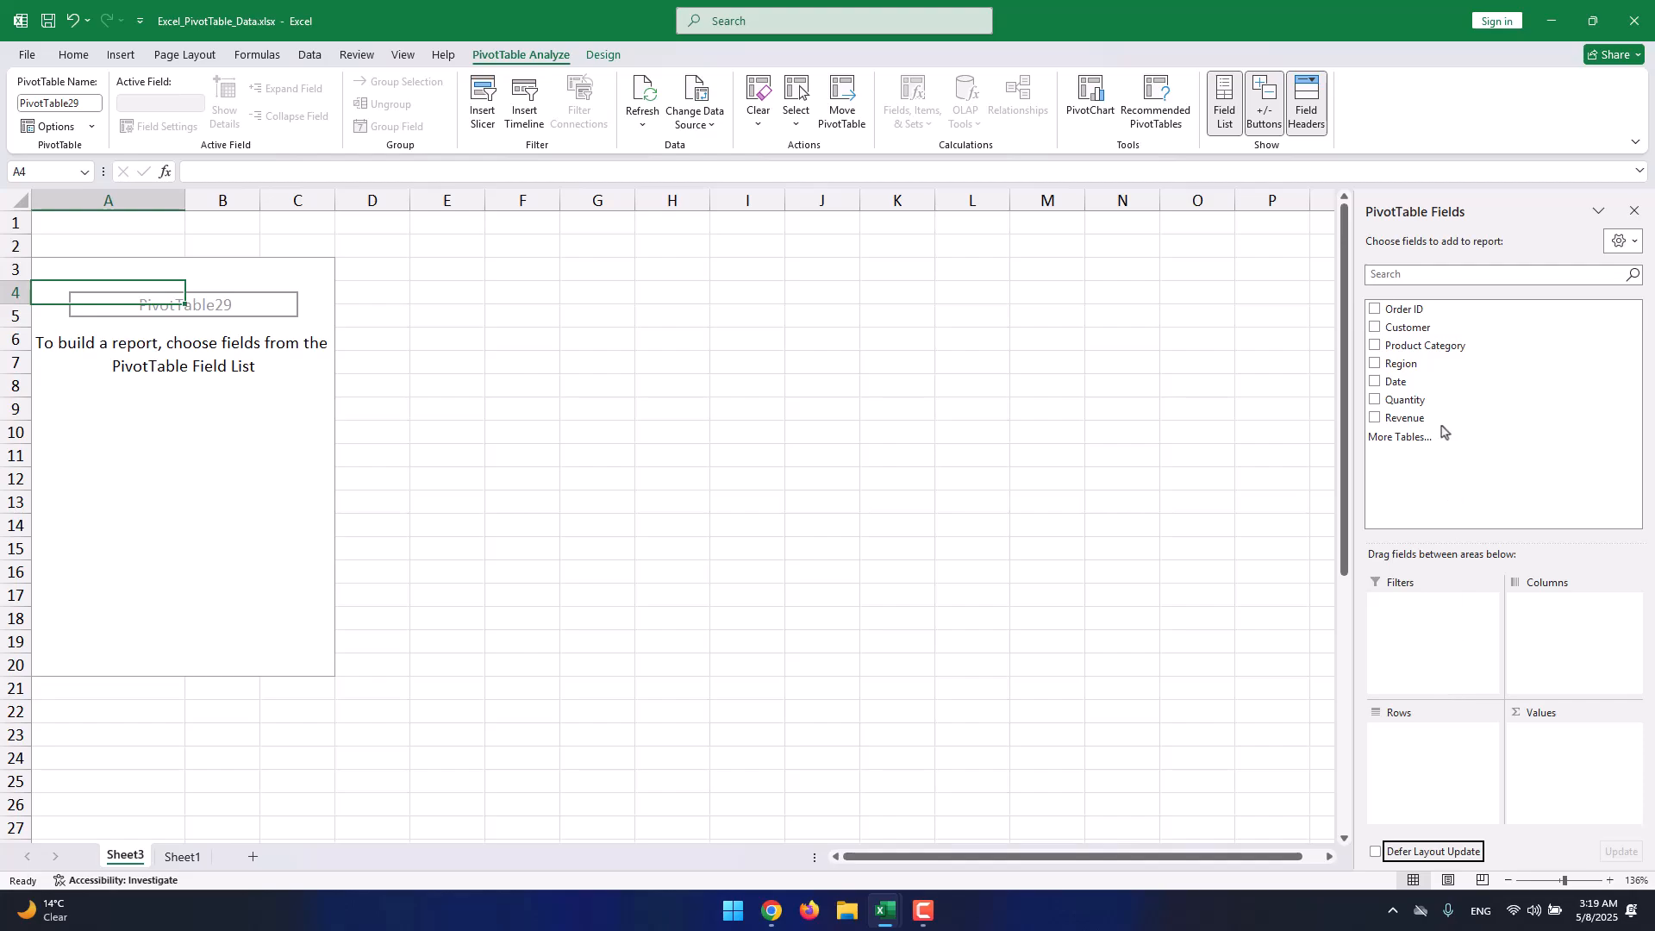
{"action": "left_click_drag", "start_coordinate": [1438, 345], "coordinate": [1409, 715]}
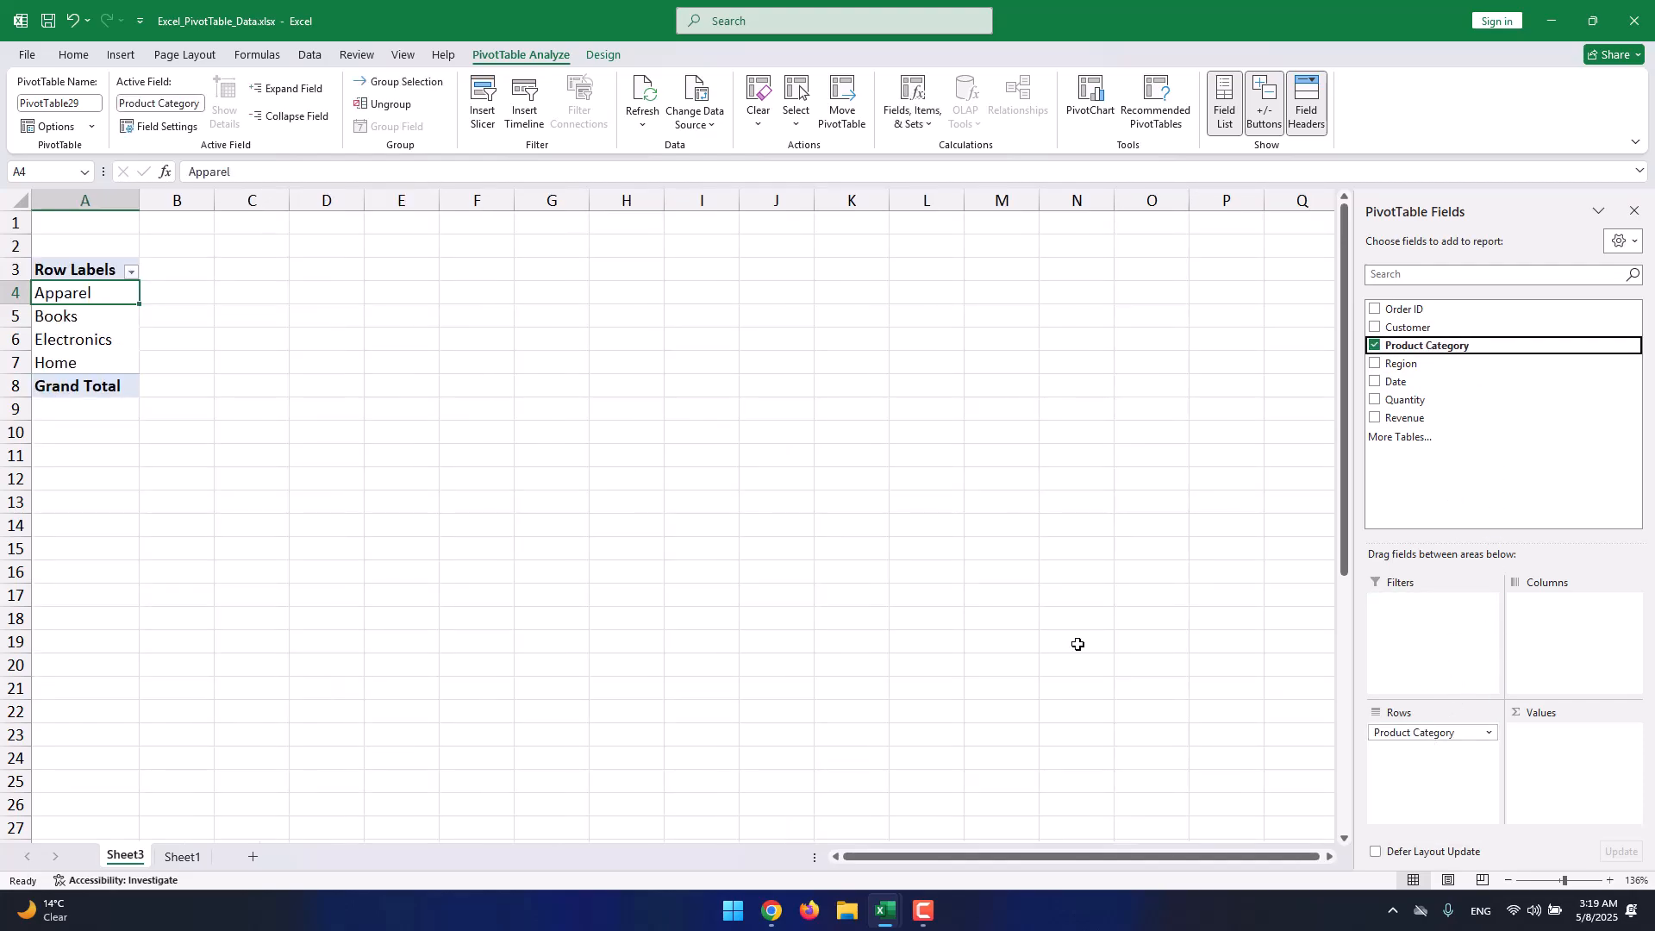
{"action": "left_click", "coordinate": [95, 348]}
{"action": "left_click", "coordinate": [105, 362]}
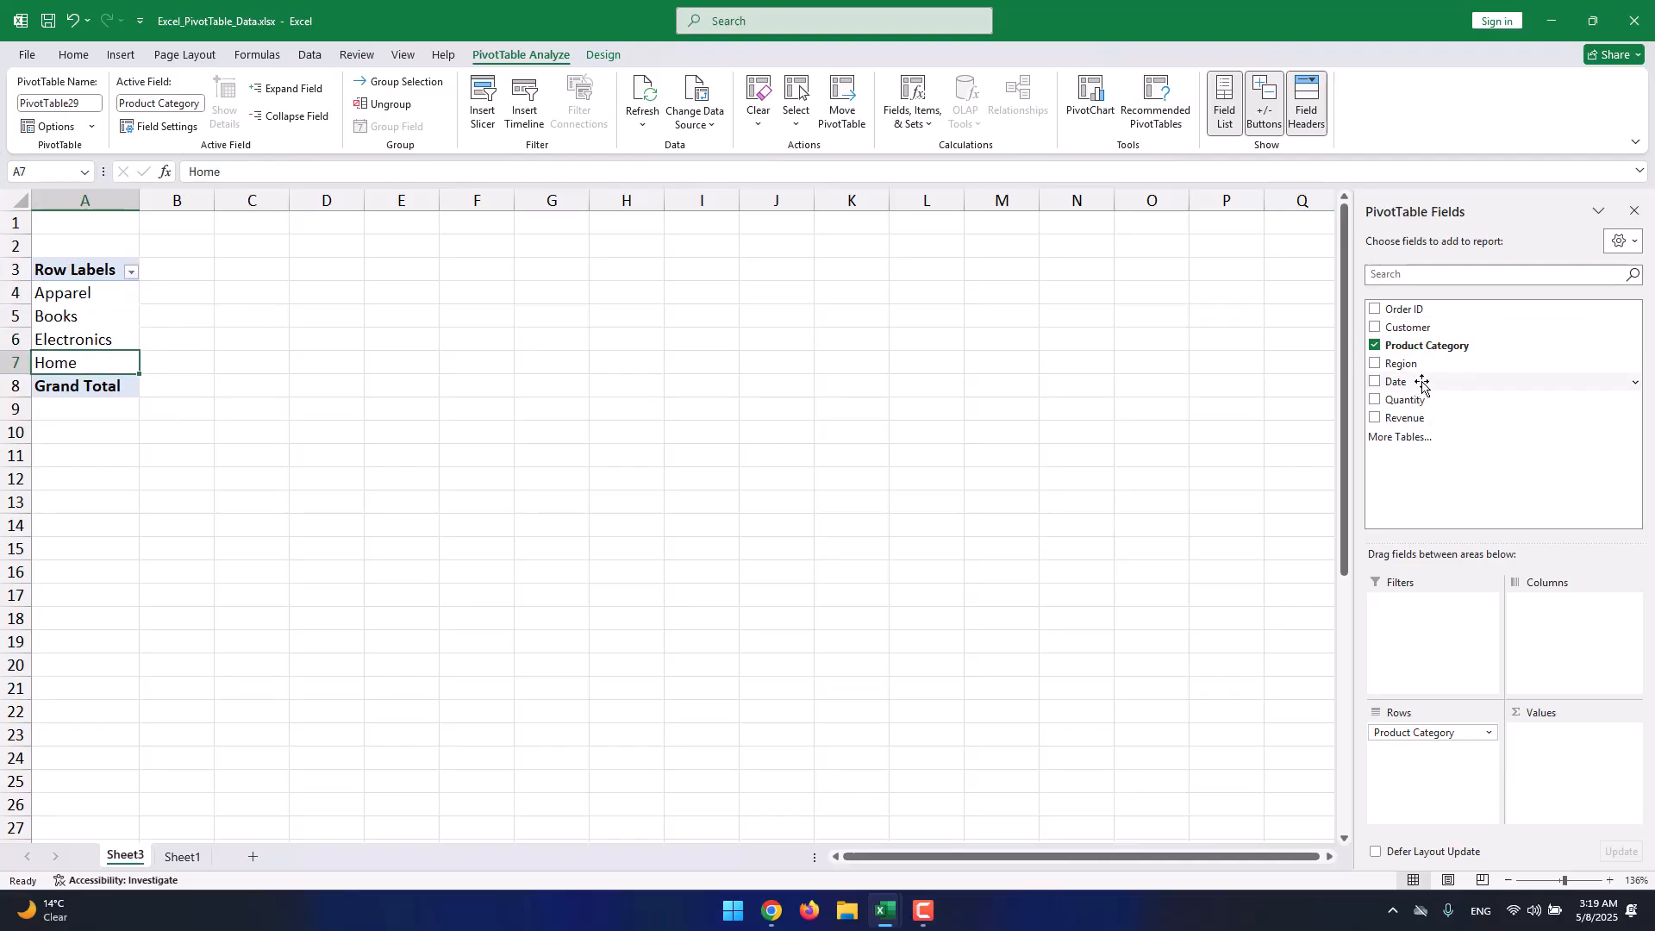
{"action": "left_click_drag", "start_coordinate": [1435, 327], "coordinate": [1469, 773]}
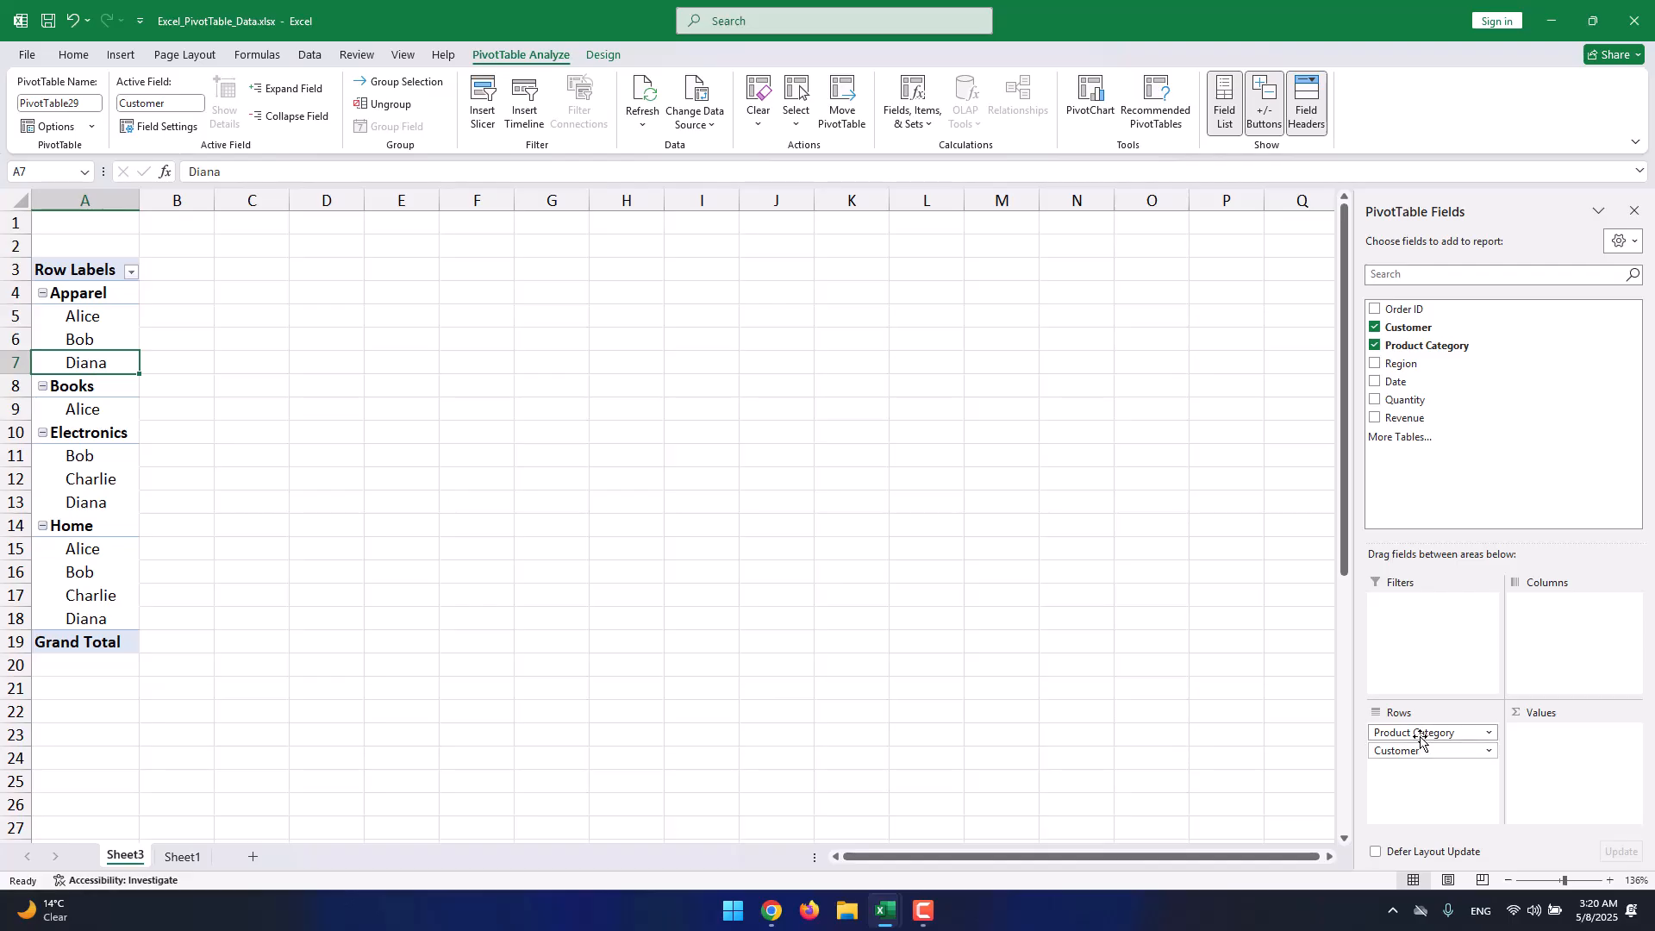
{"action": "left_click", "coordinate": [42, 293]}
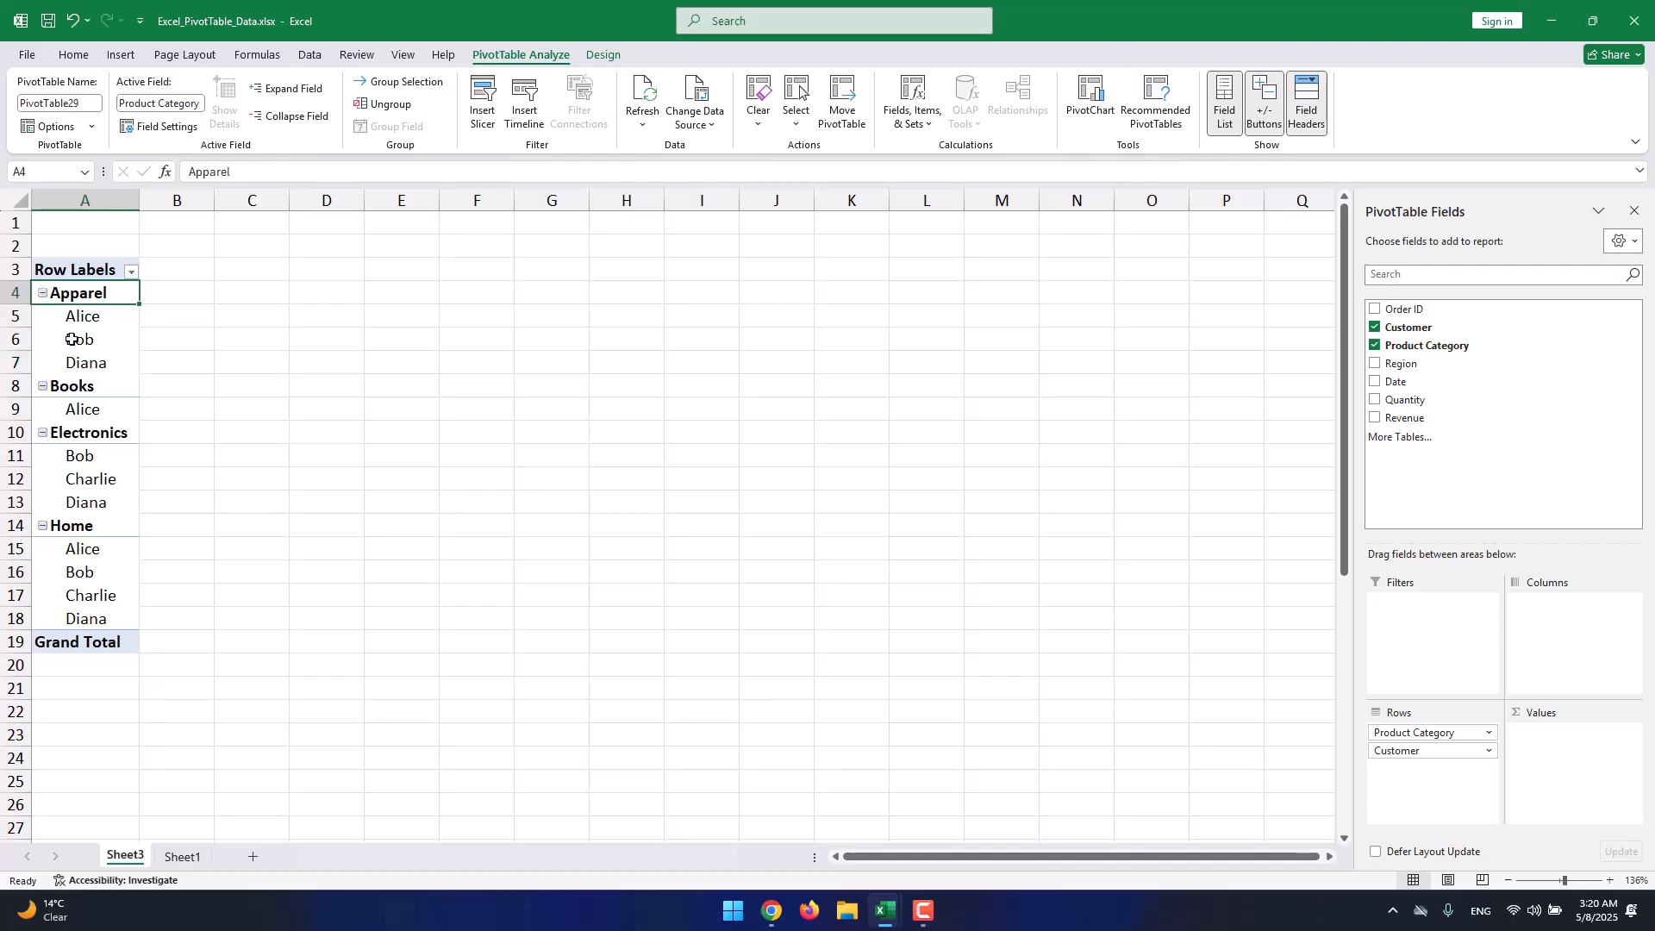
{"action": "left_click", "coordinate": [97, 326]}
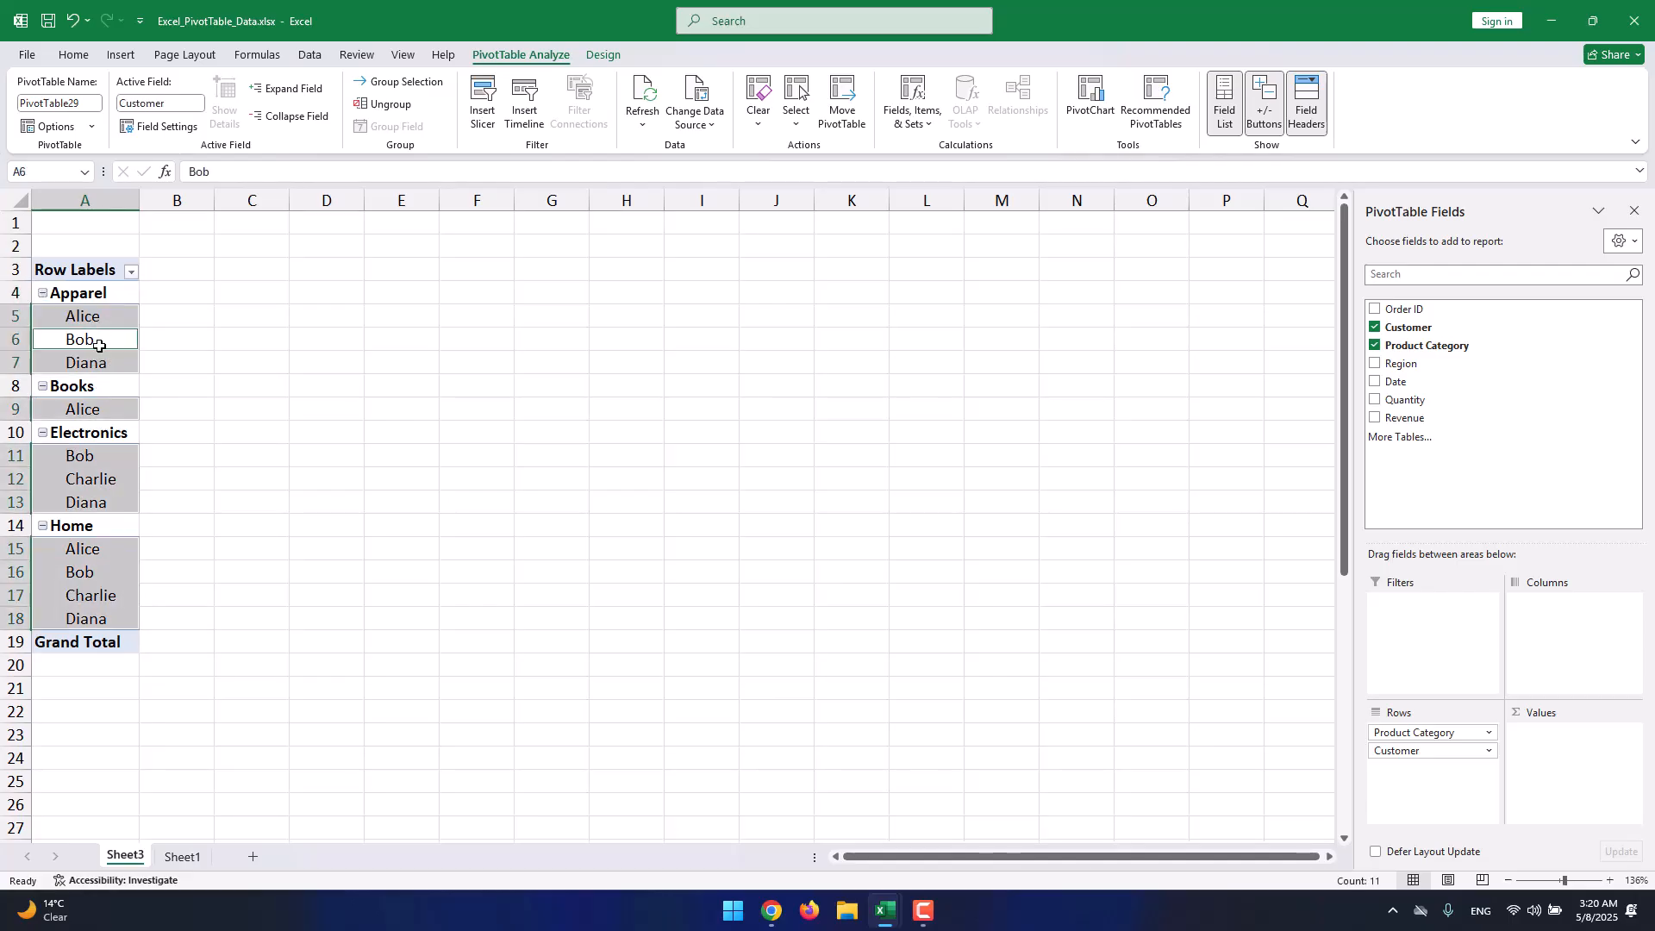
{"action": "left_click", "coordinate": [98, 343]}
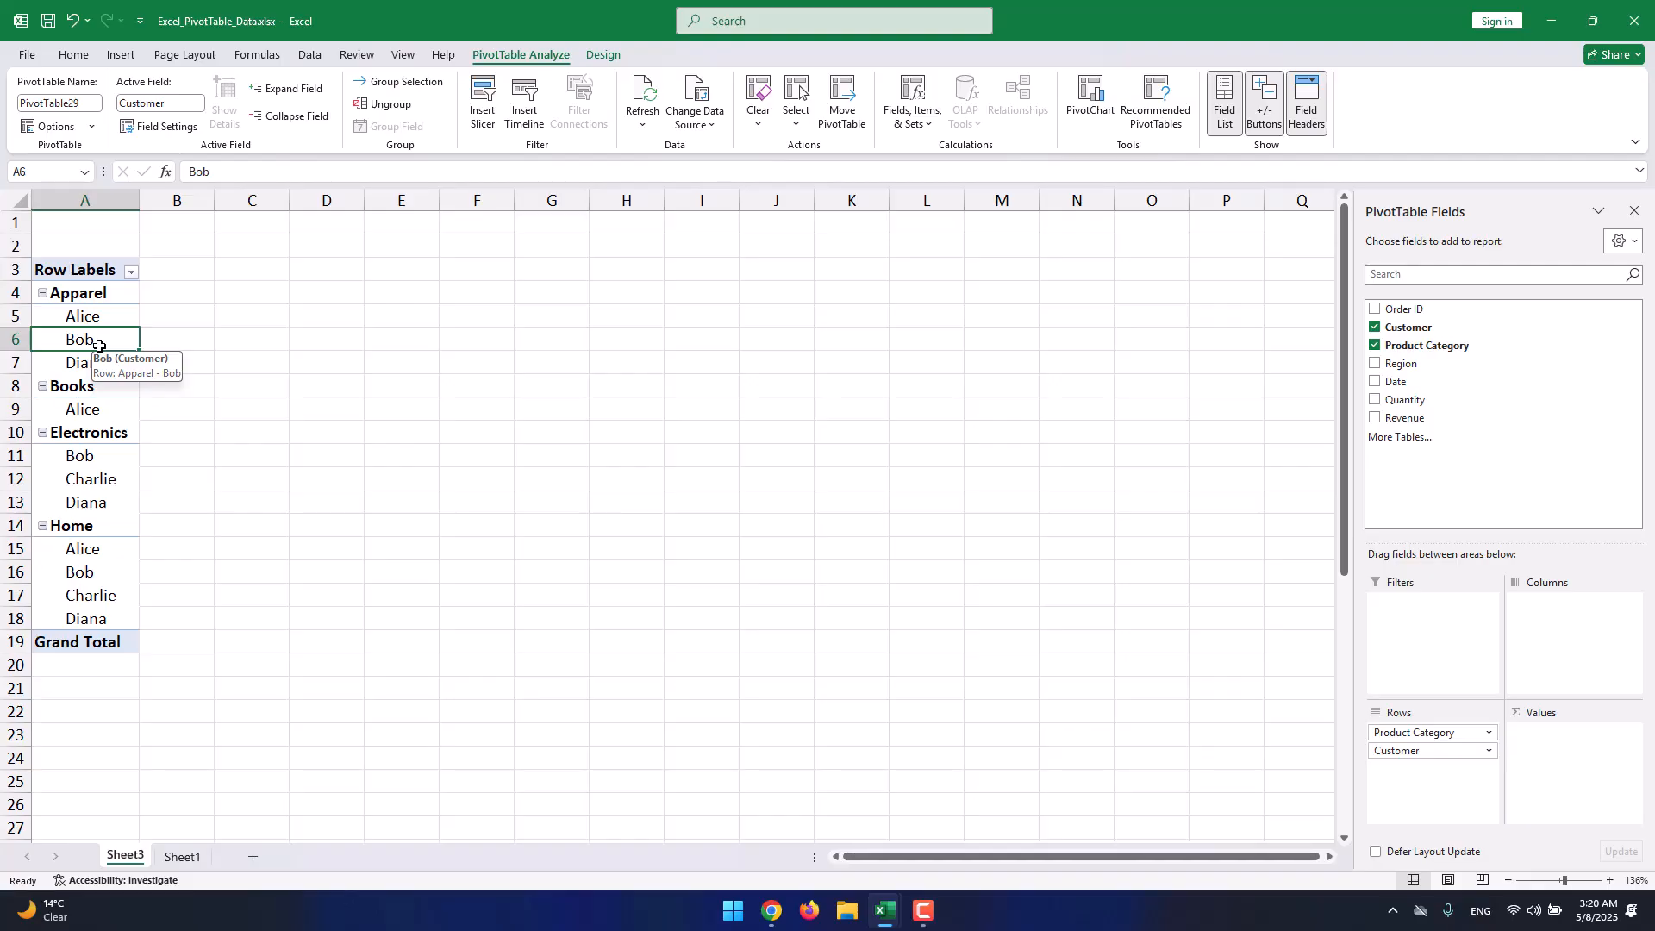
{"action": "left_click", "coordinate": [50, 308]}
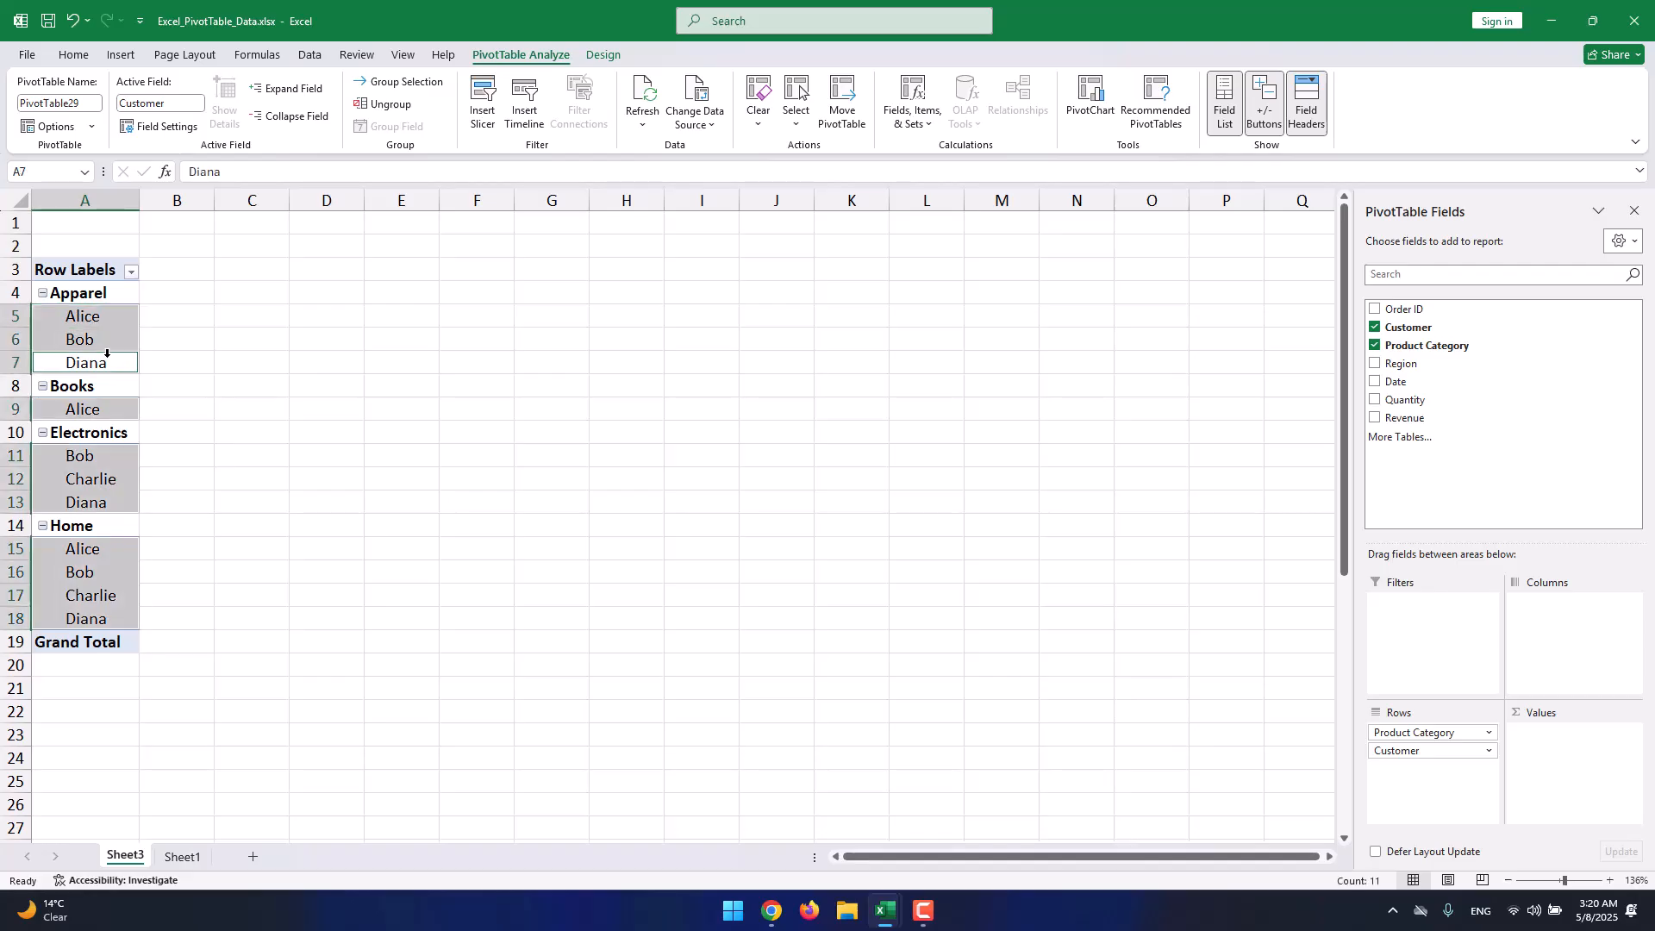
{"action": "left_click", "coordinate": [98, 294]}
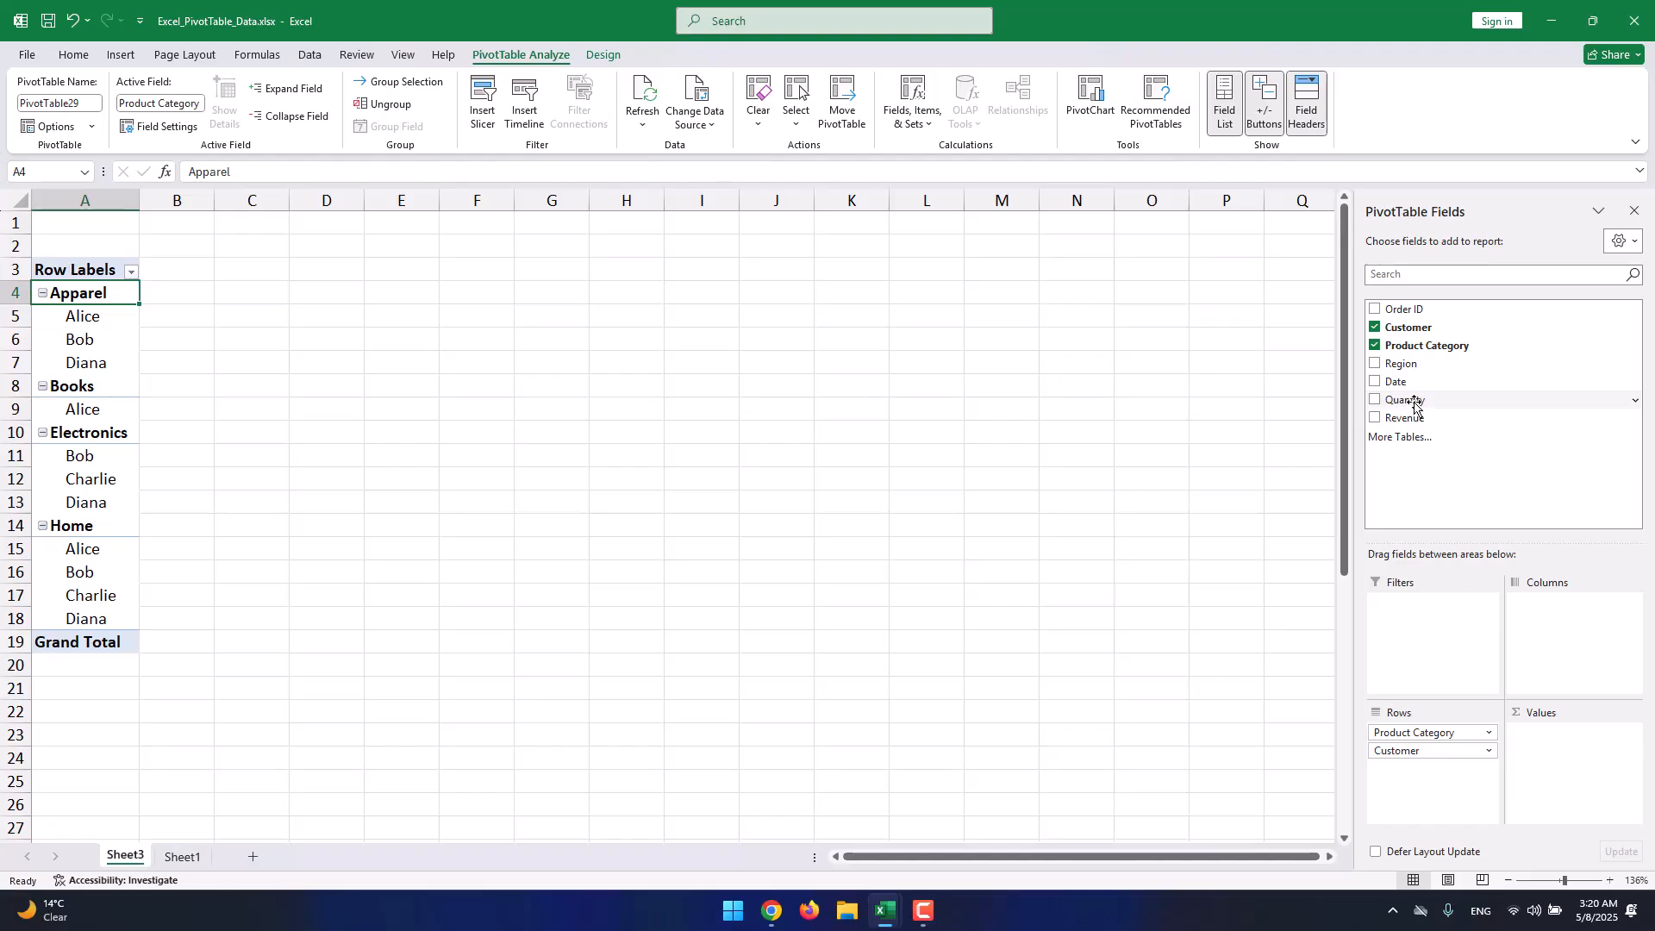
Add Quantity as a report filter showing only quantity 2.
{"action": "left_click_drag", "start_coordinate": [1410, 399], "coordinate": [1432, 603]}
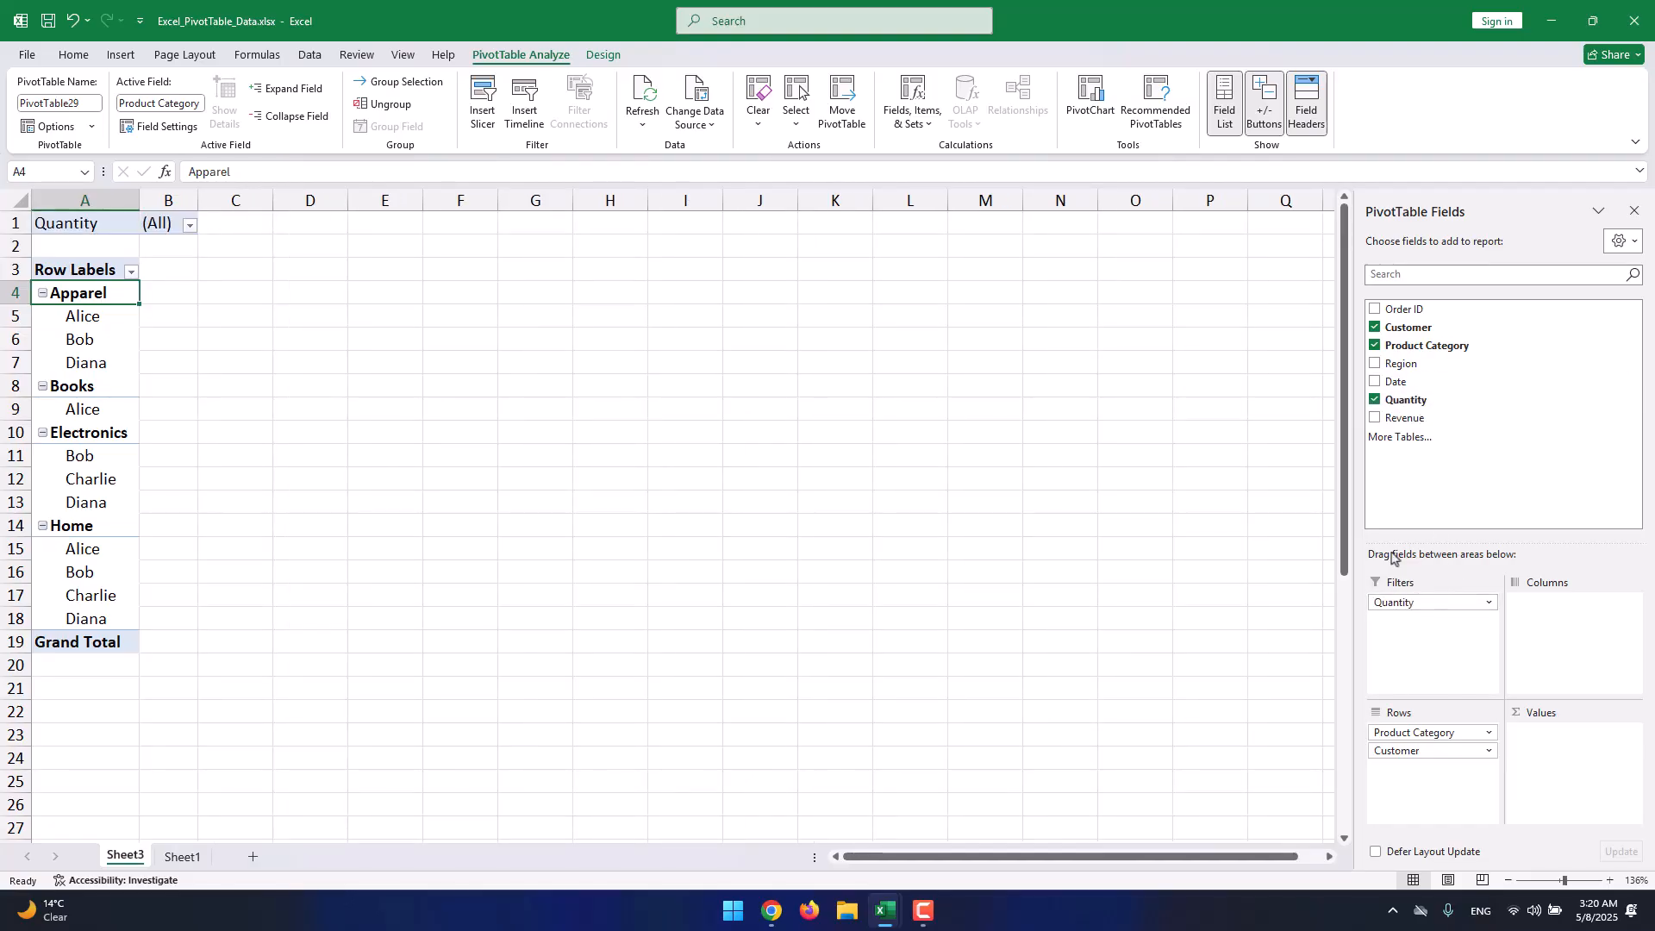
{"action": "left_click", "coordinate": [190, 226]}
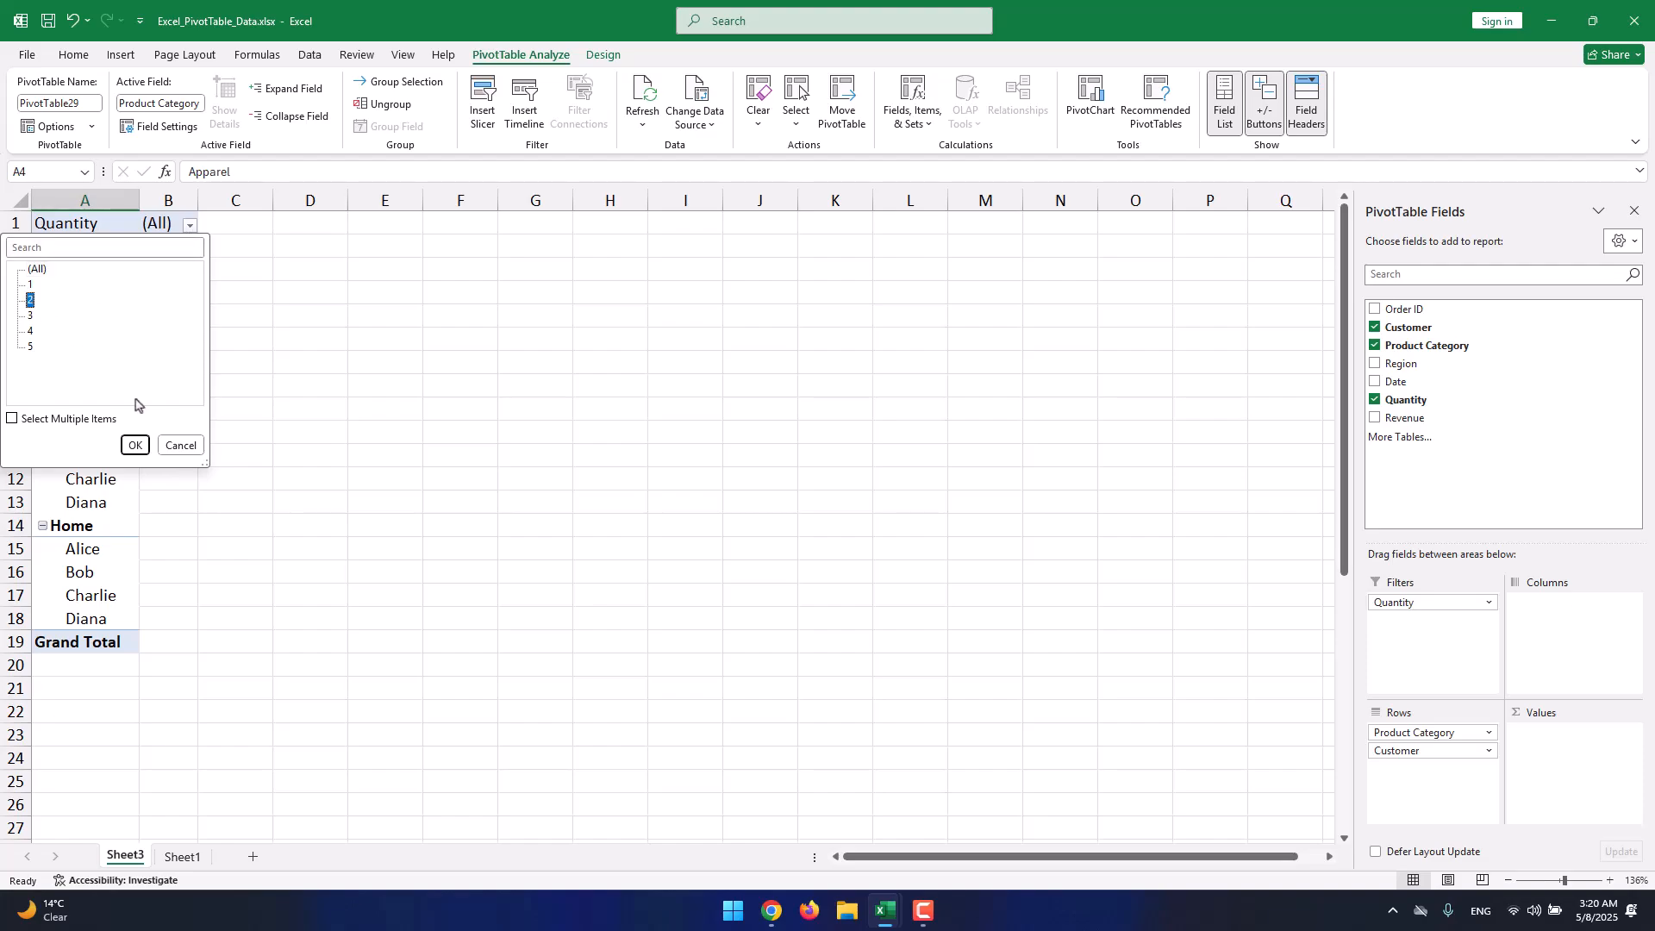
{"action": "left_click", "coordinate": [135, 445]}
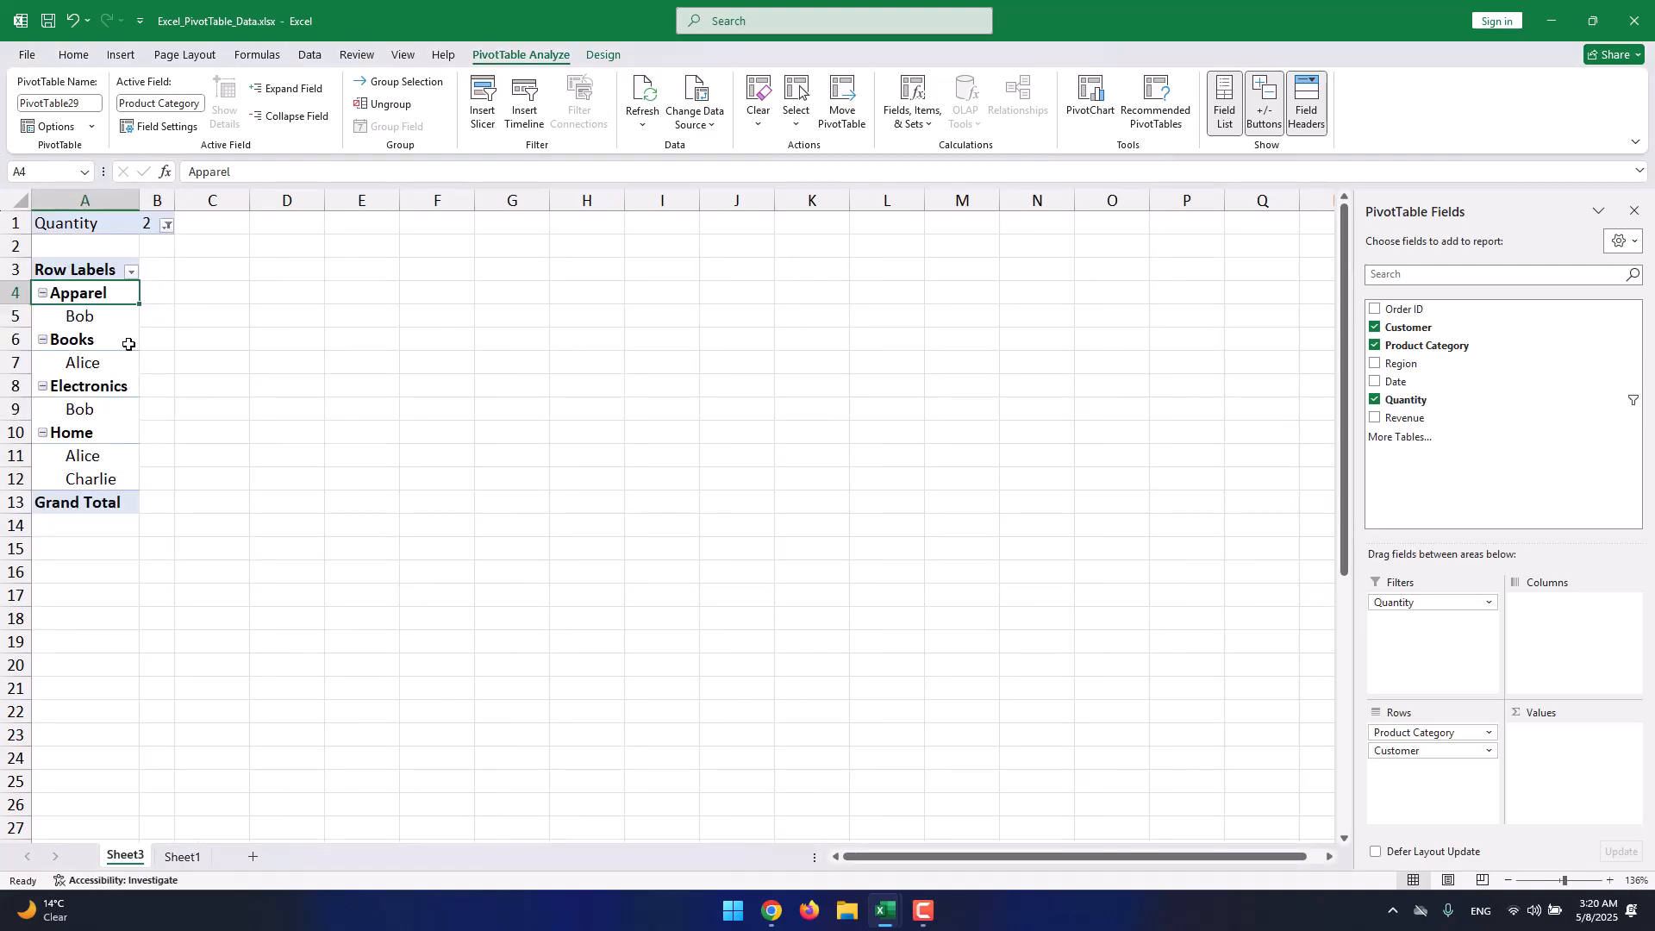
{"action": "left_click_drag", "start_coordinate": [74, 315], "coordinate": [74, 468]}
Remove the Quantity filter field from the pivot.
{"action": "left_click", "coordinate": [150, 224]}
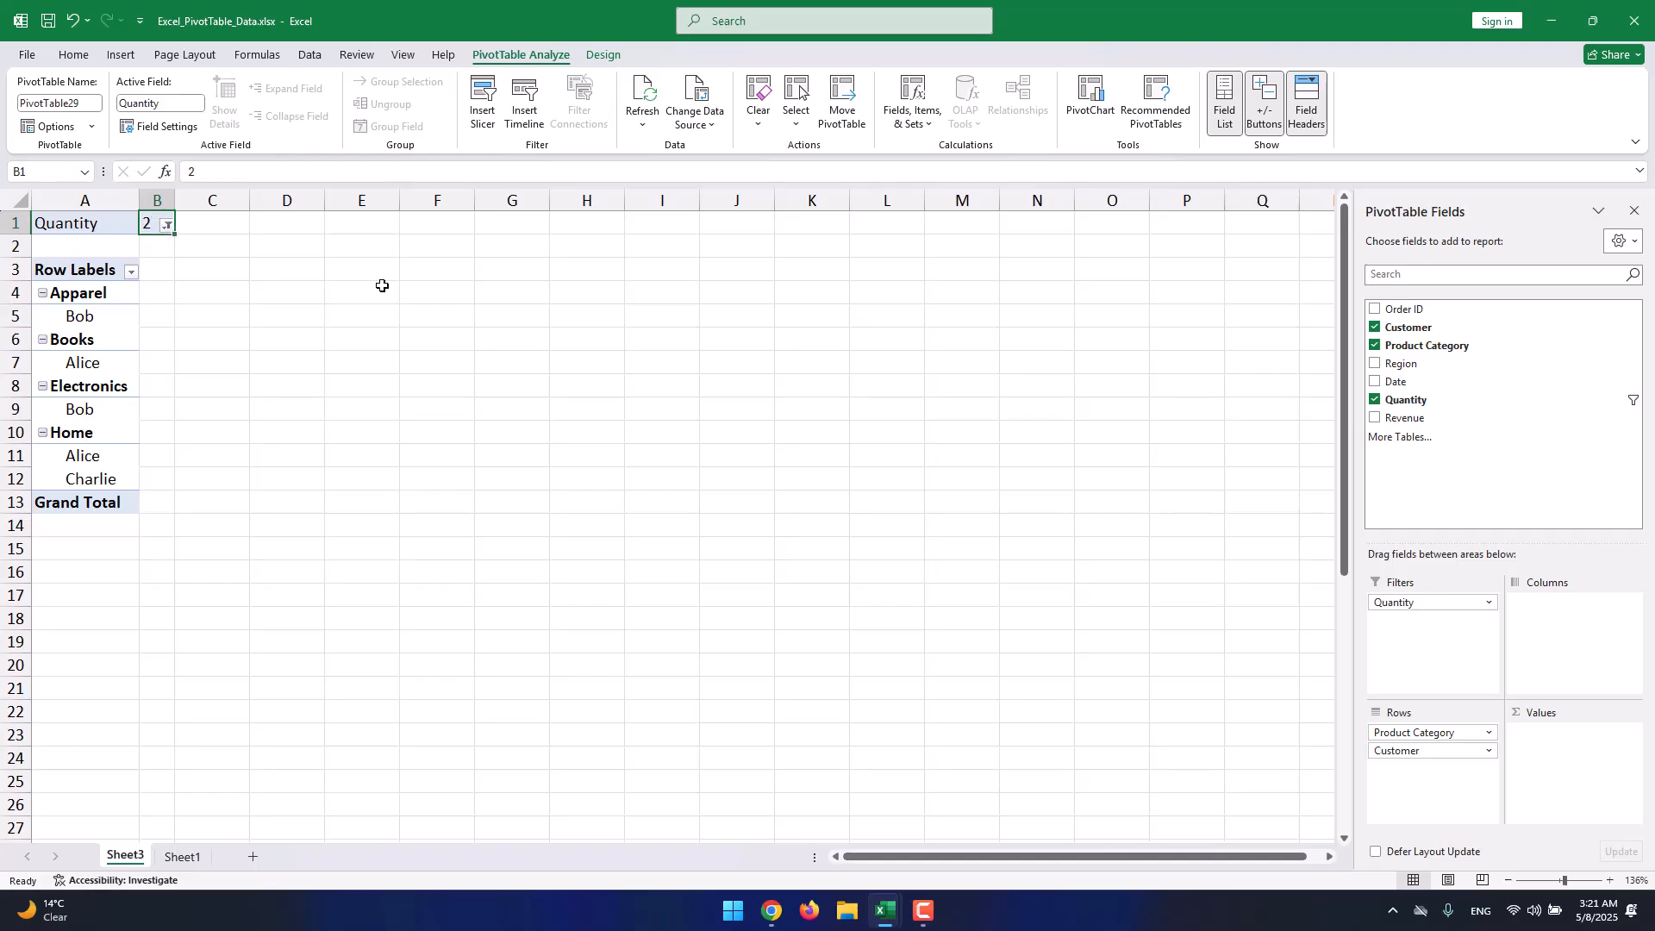
{"action": "left_click", "coordinate": [1455, 602]}
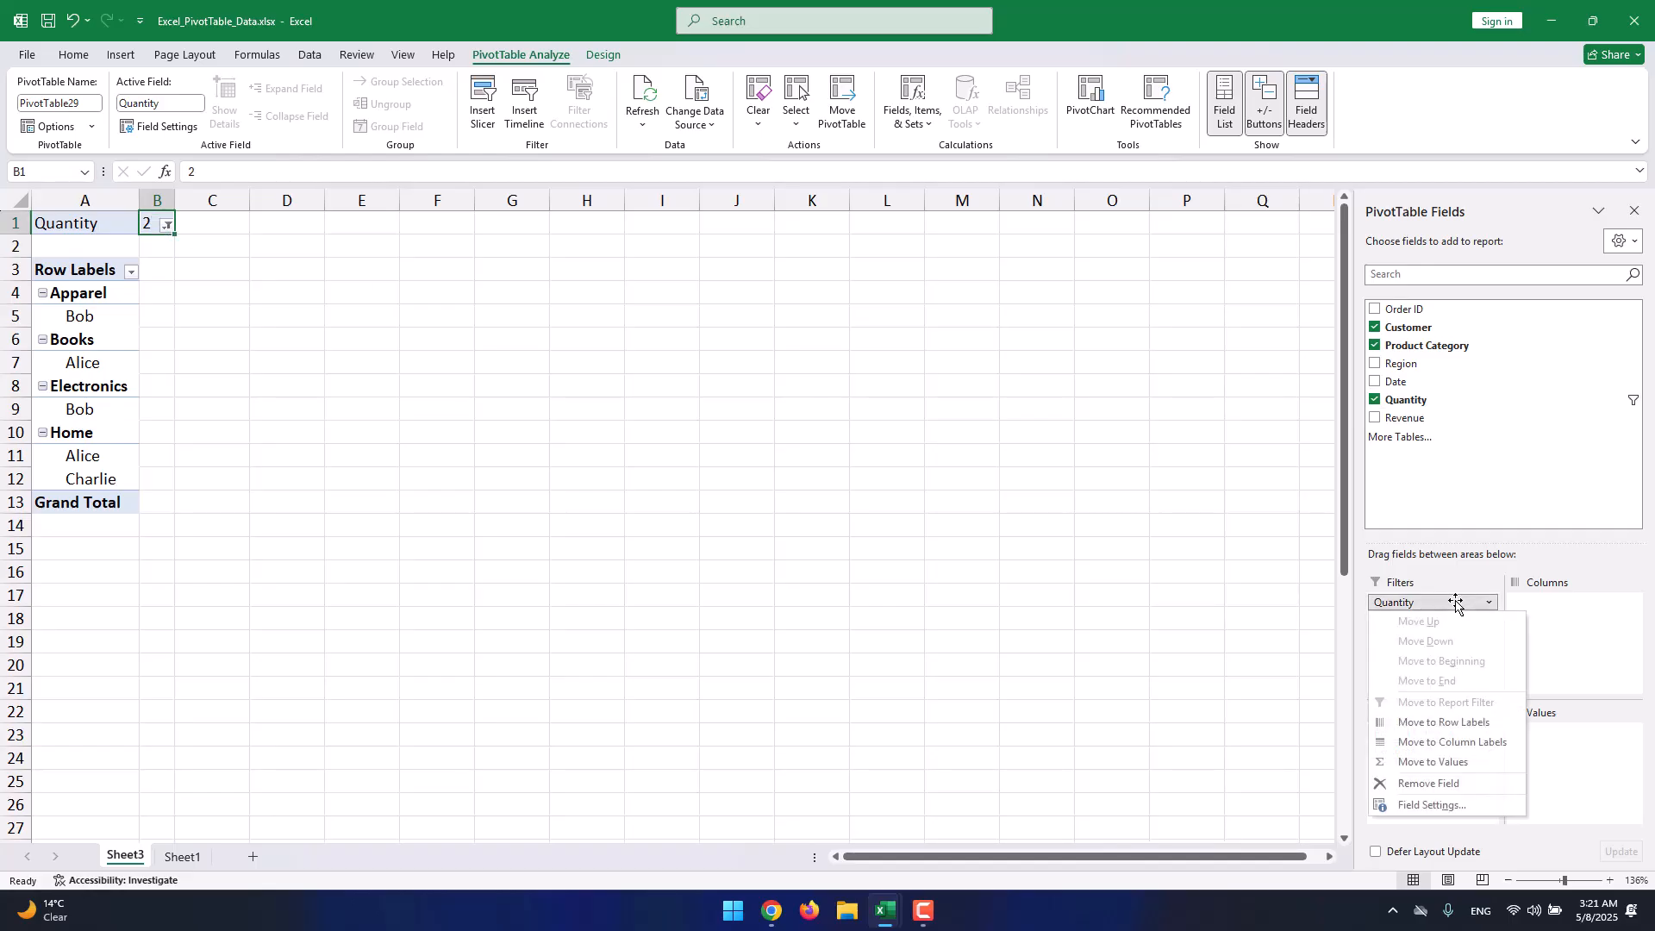
{"action": "left_click", "coordinate": [1432, 784]}
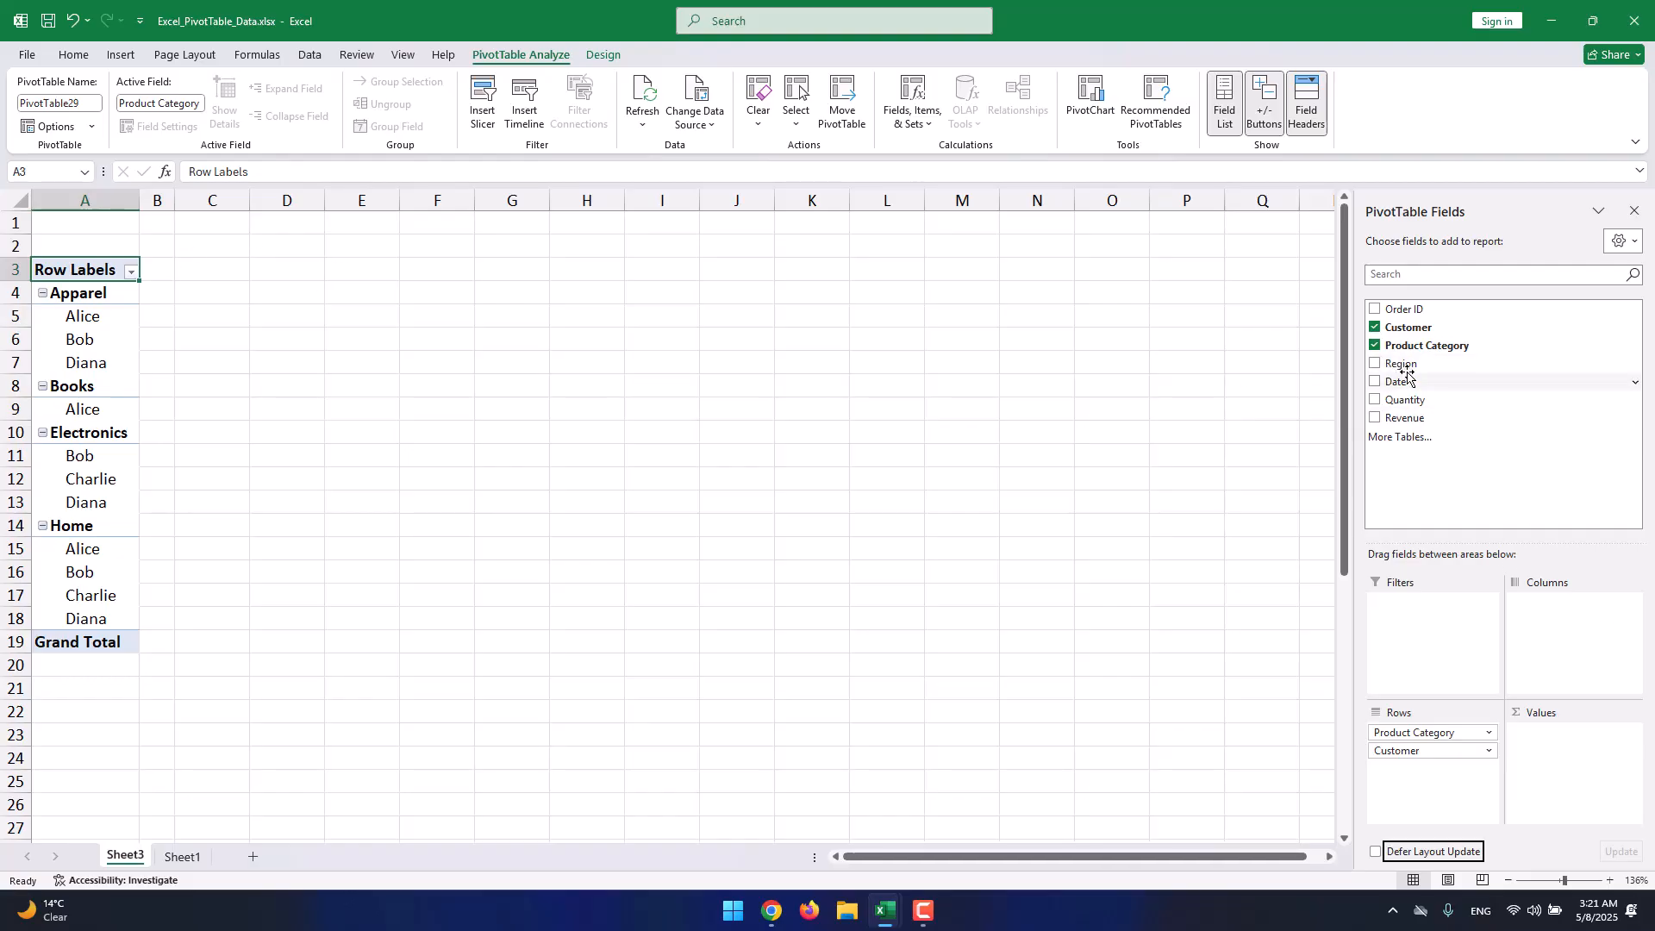
{"action": "left_click_drag", "start_coordinate": [1405, 414], "coordinate": [1592, 634]}
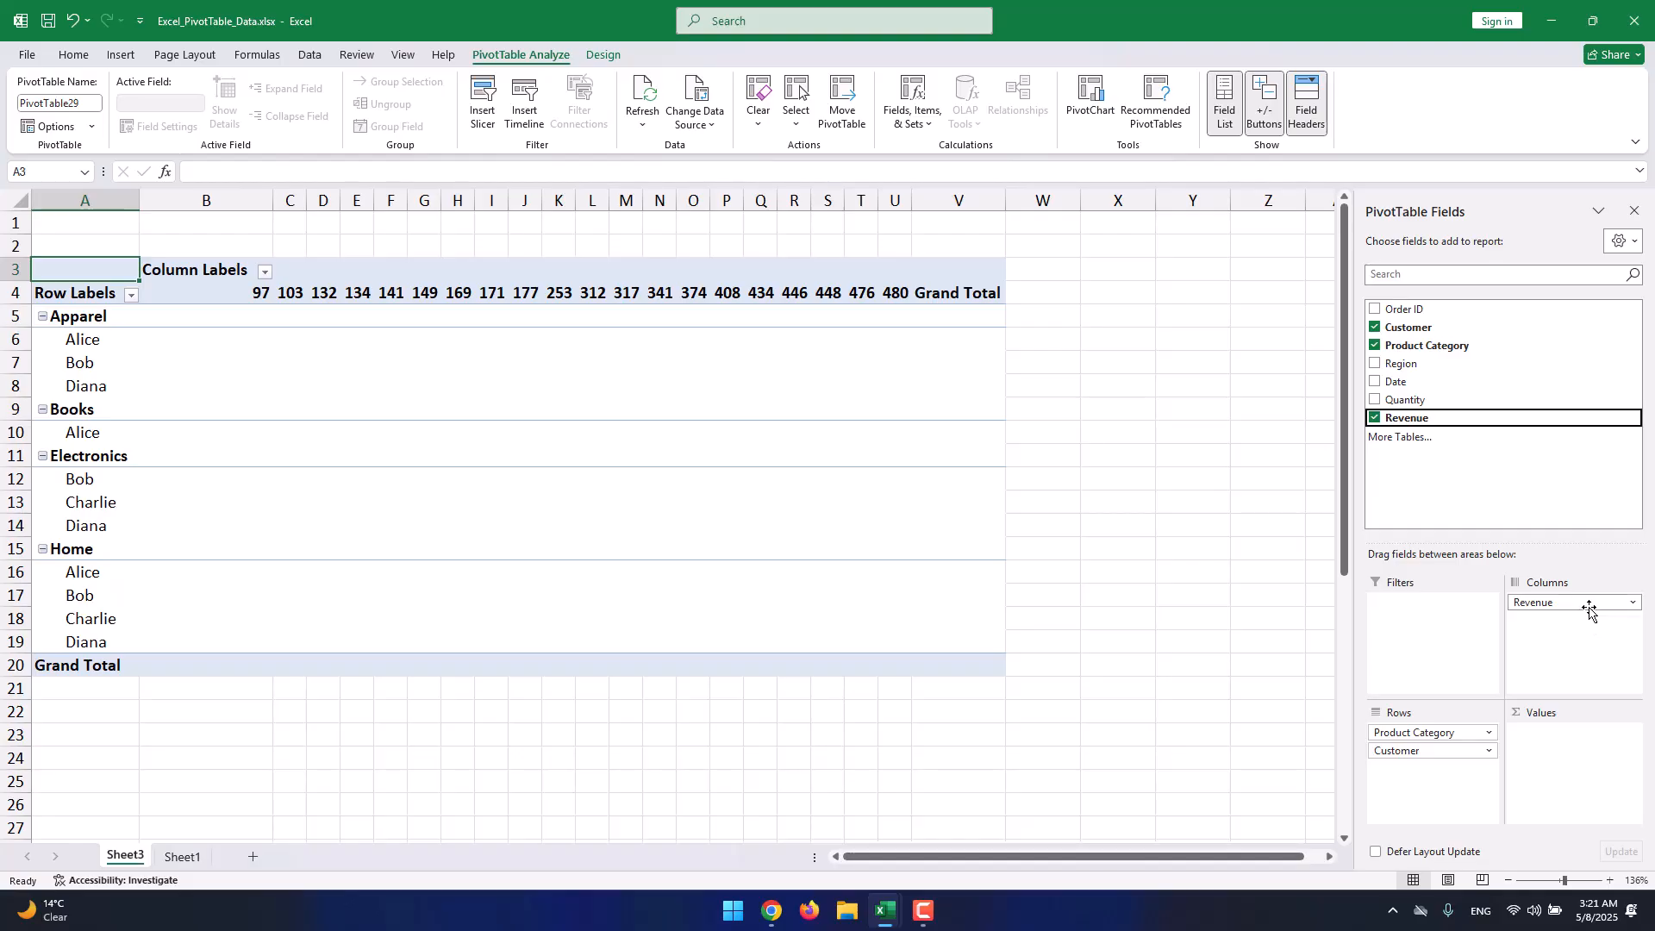
{"action": "left_click", "coordinate": [256, 293]}
{"action": "left_click", "coordinate": [317, 293]}
{"action": "left_click", "coordinate": [924, 302]}
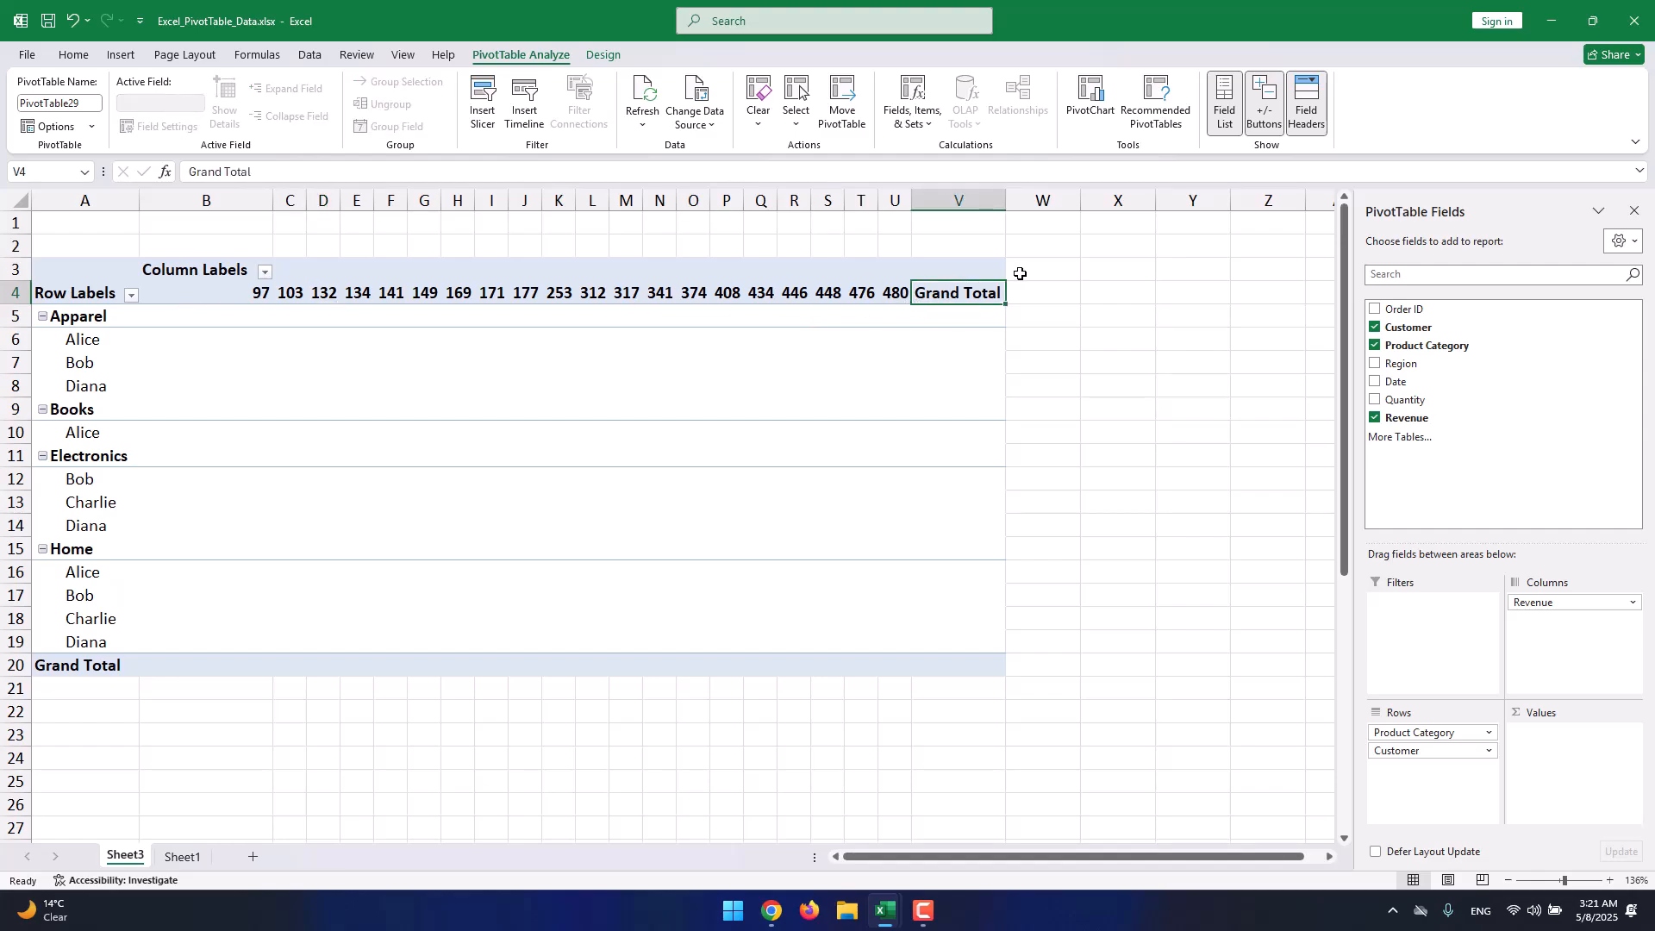
{"action": "left_click", "coordinate": [1375, 417]}
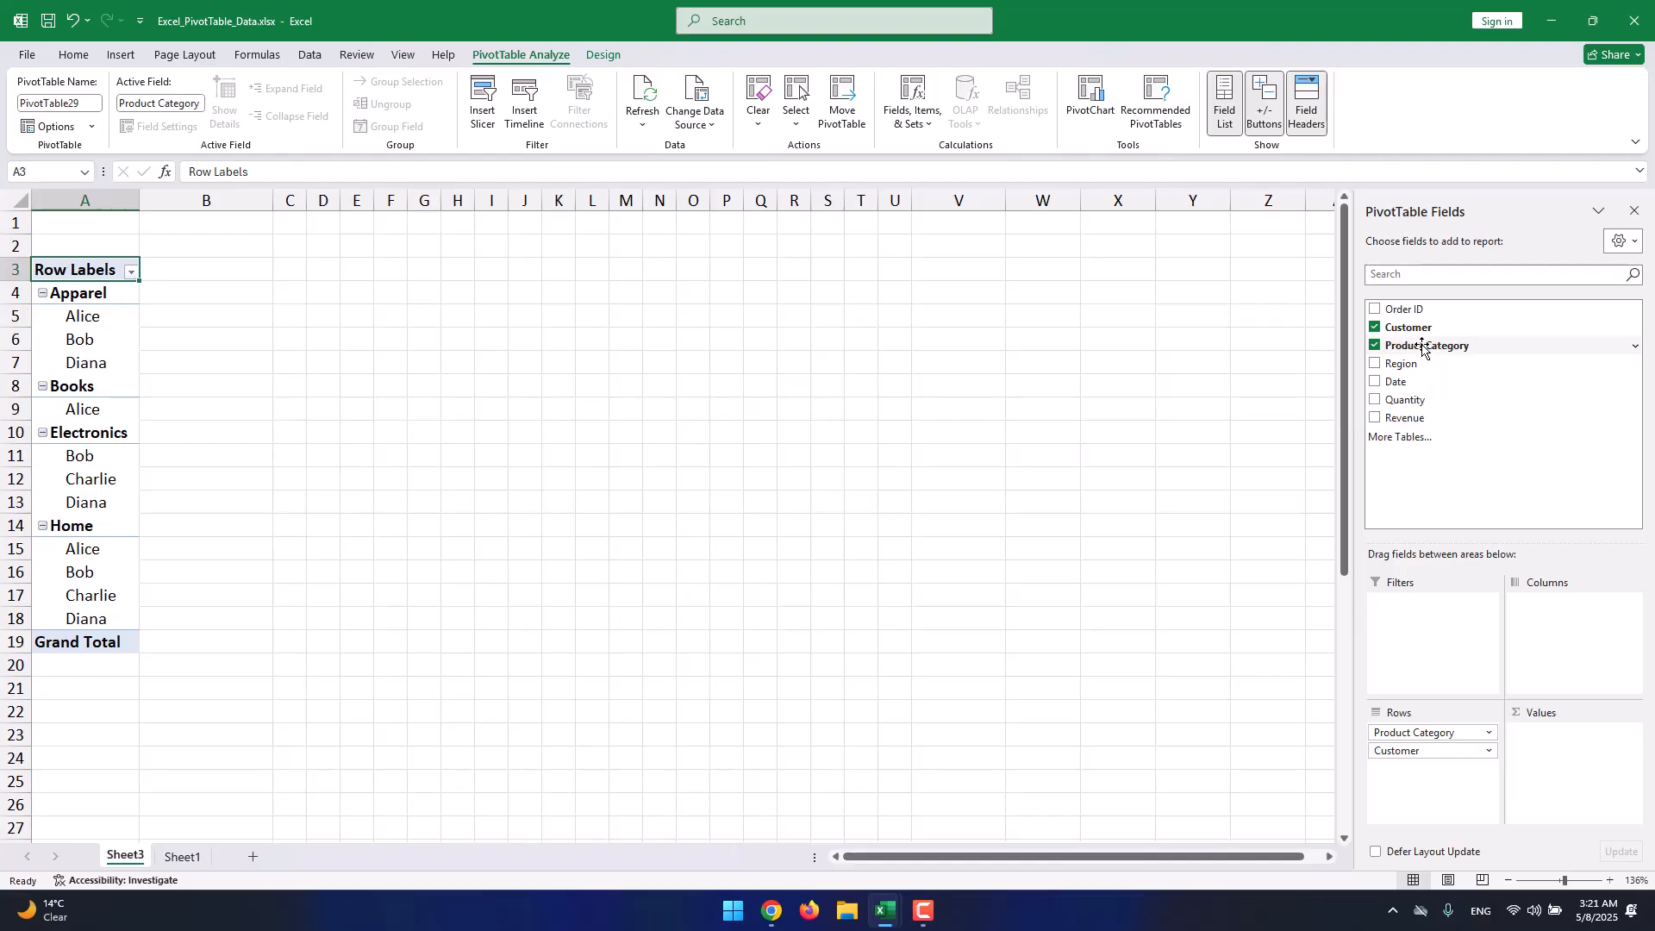
Move Product Category into Columns so Apparel, Books, Electronics and Home span the top.
{"action": "left_click_drag", "start_coordinate": [1412, 345], "coordinate": [1566, 646]}
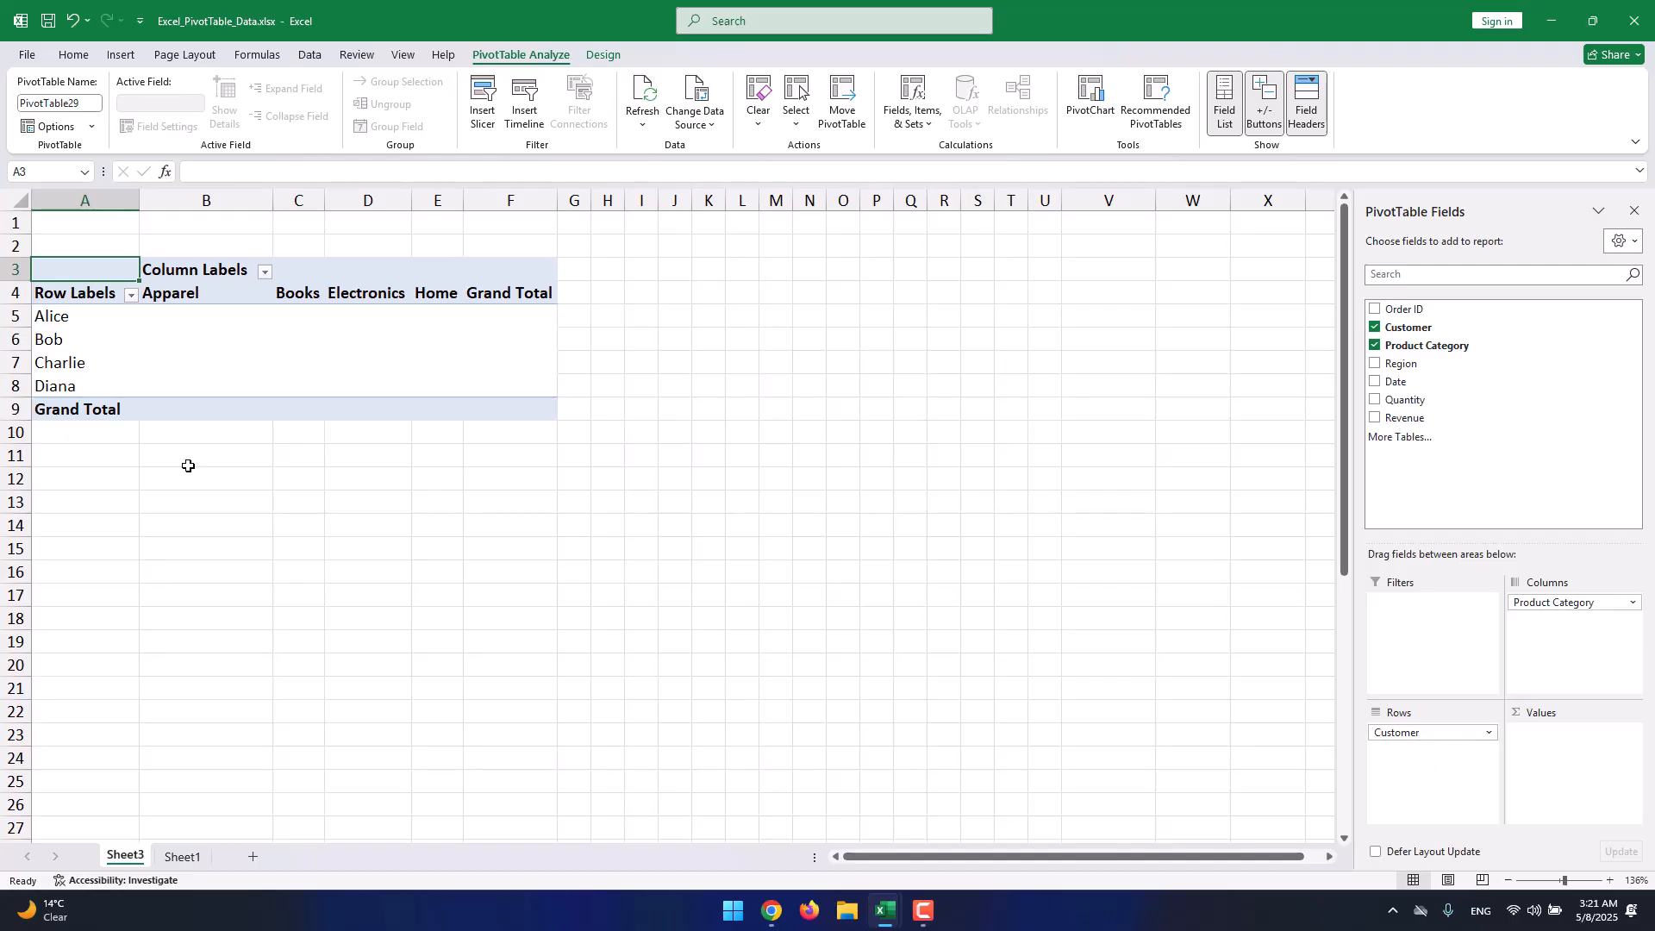
{"action": "left_click", "coordinate": [65, 320]}
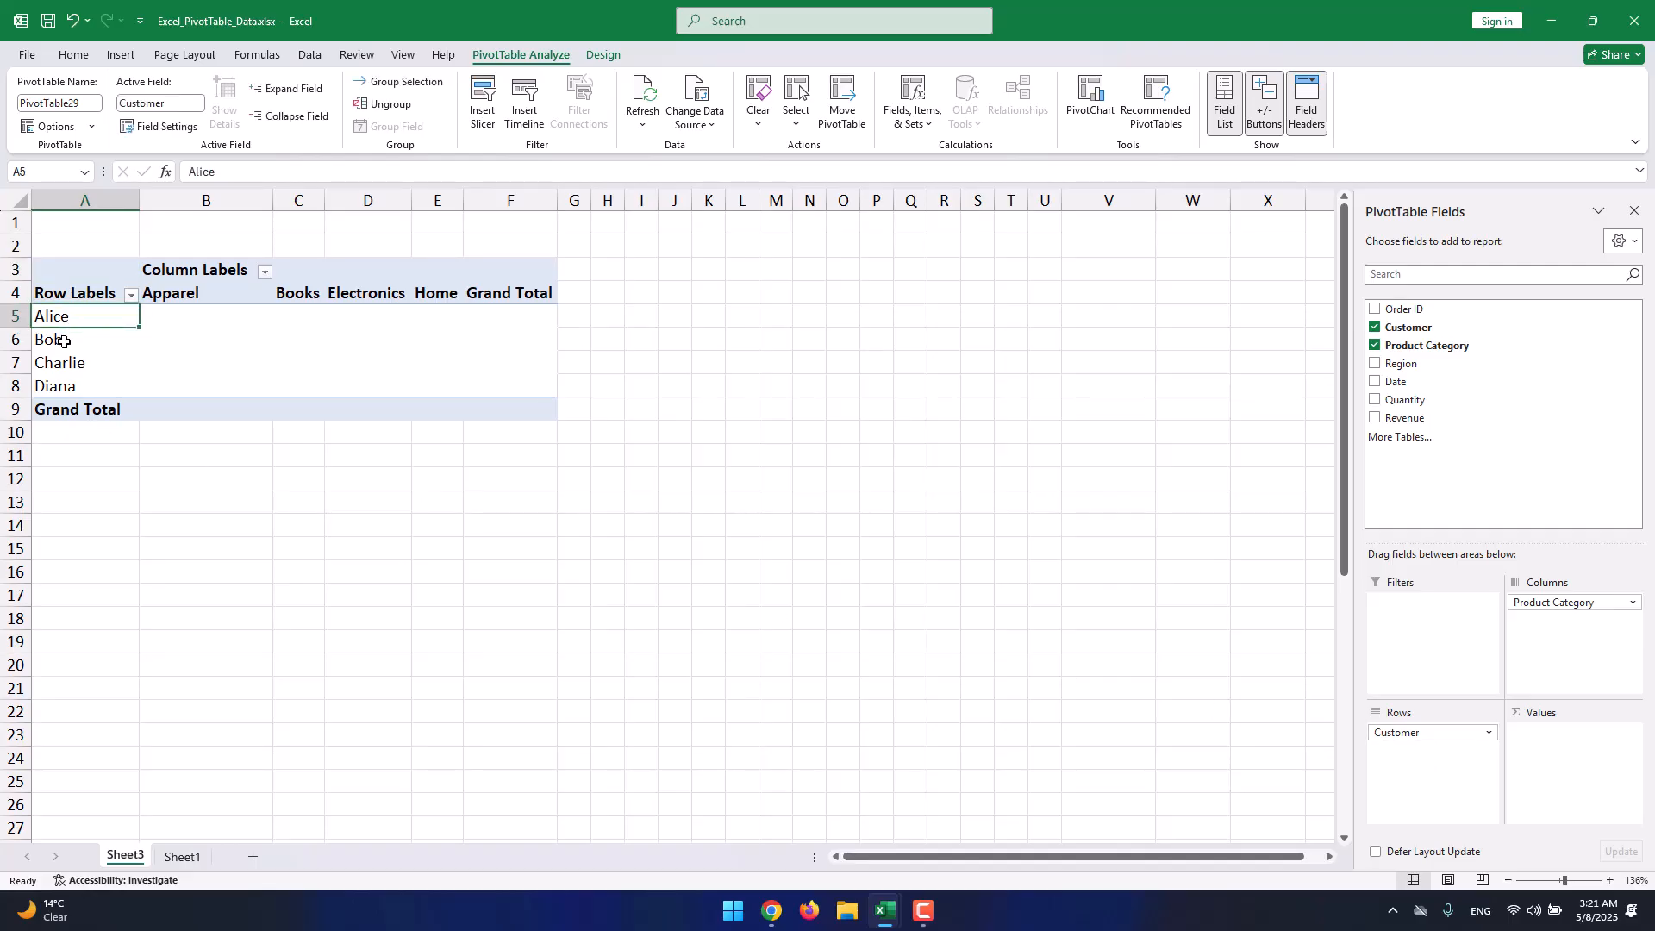
{"action": "left_click", "coordinate": [62, 341]}
{"action": "left_click", "coordinate": [66, 364]}
{"action": "left_click", "coordinate": [73, 387]}
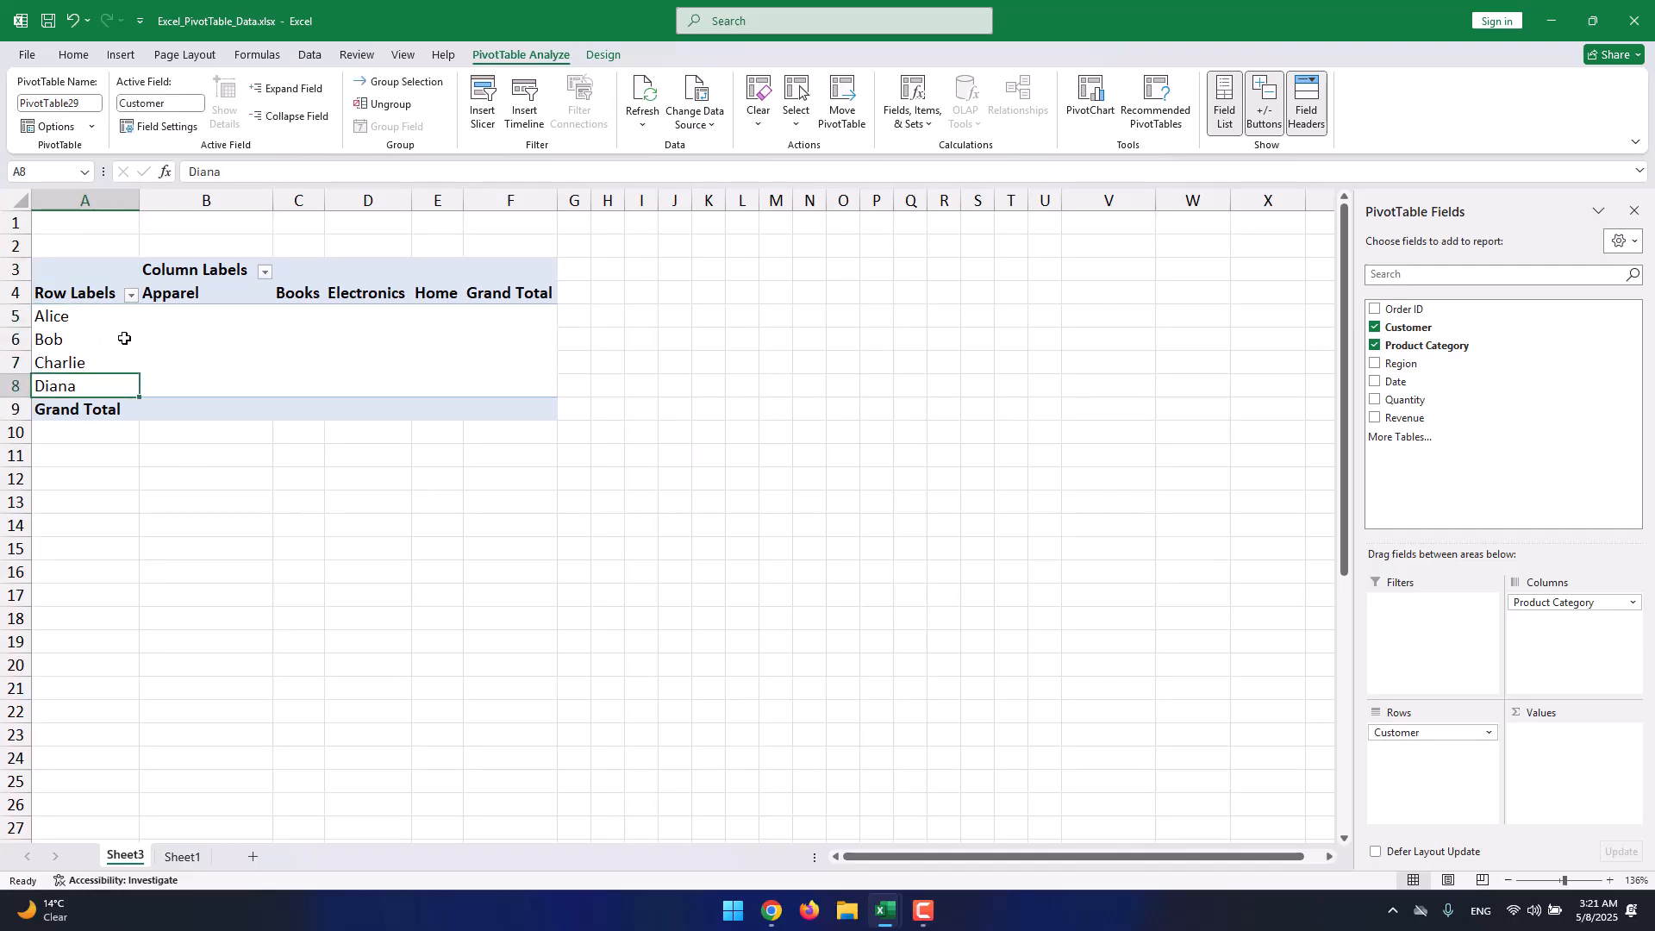
{"action": "left_click", "coordinate": [274, 299]}
{"action": "left_click", "coordinate": [351, 298]}
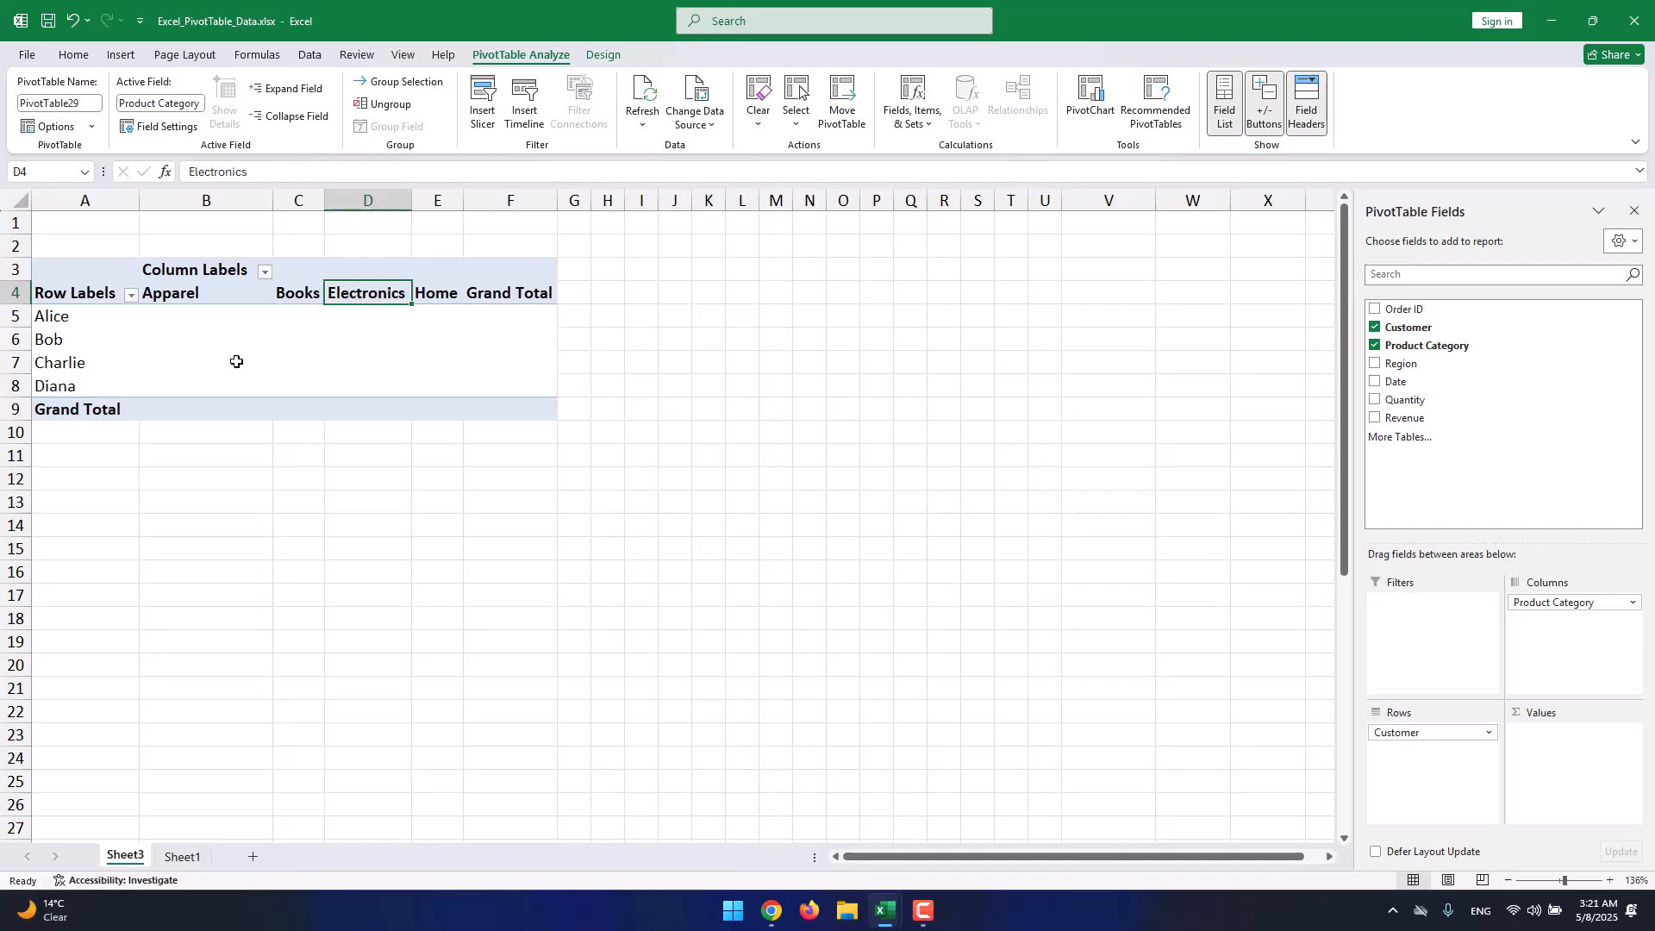
{"action": "left_click_drag", "start_coordinate": [217, 319], "coordinate": [532, 371]}
{"action": "left_click", "coordinate": [532, 371]}
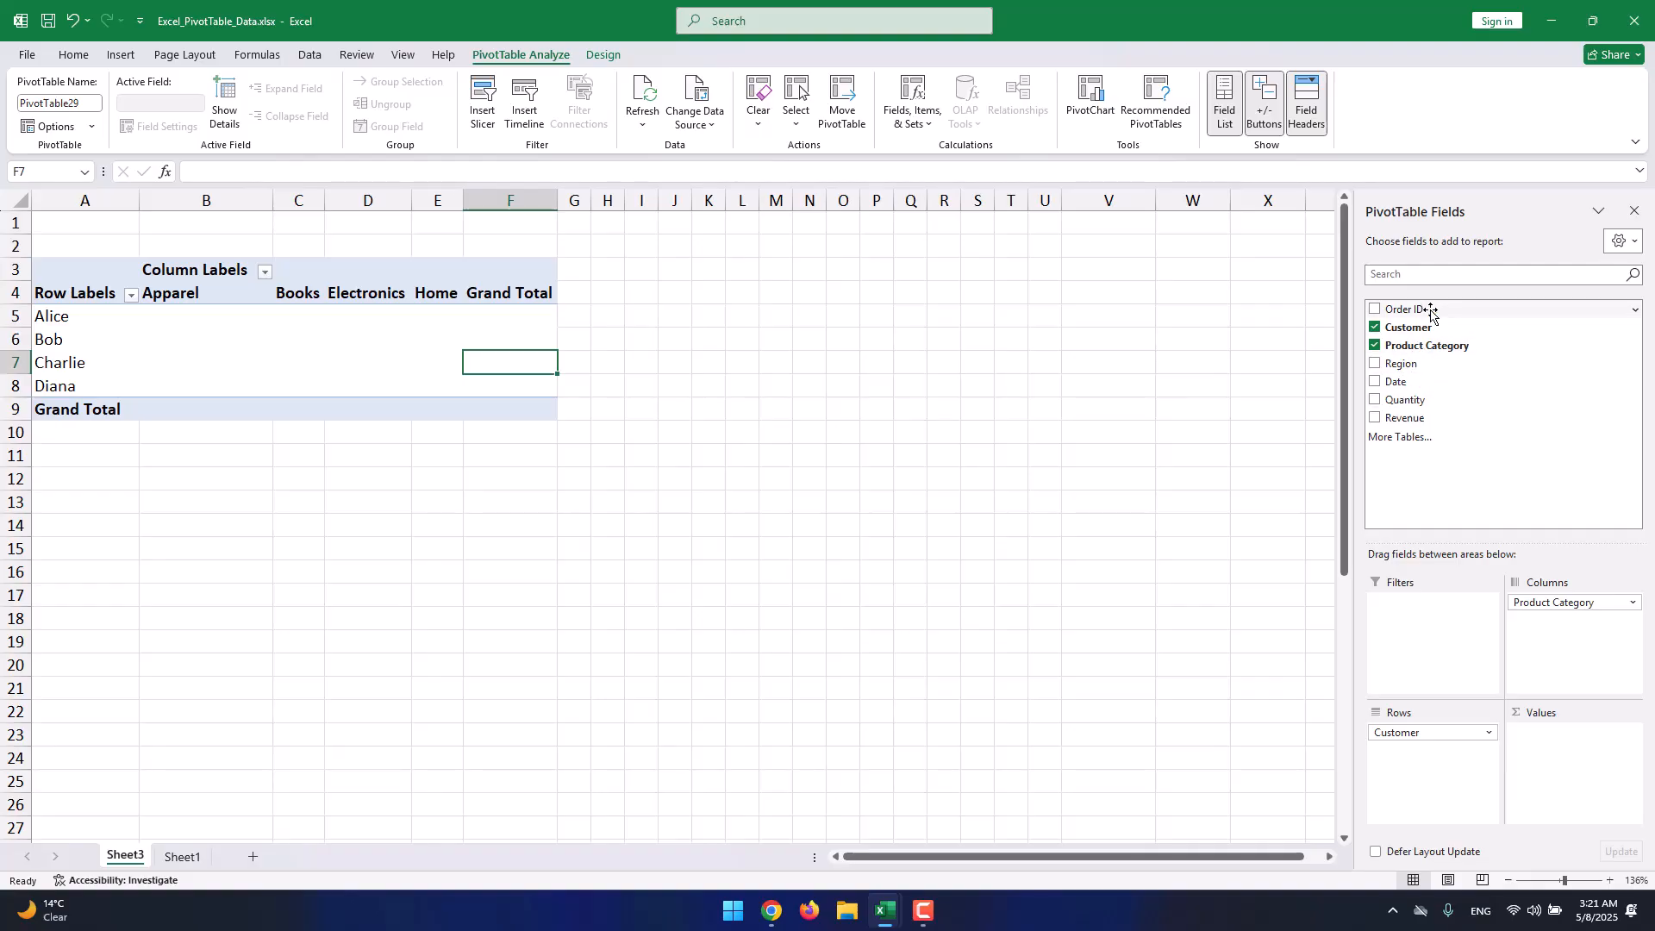
{"action": "left_click_drag", "start_coordinate": [1431, 315], "coordinate": [1527, 746]}
{"action": "left_click", "coordinate": [317, 338]}
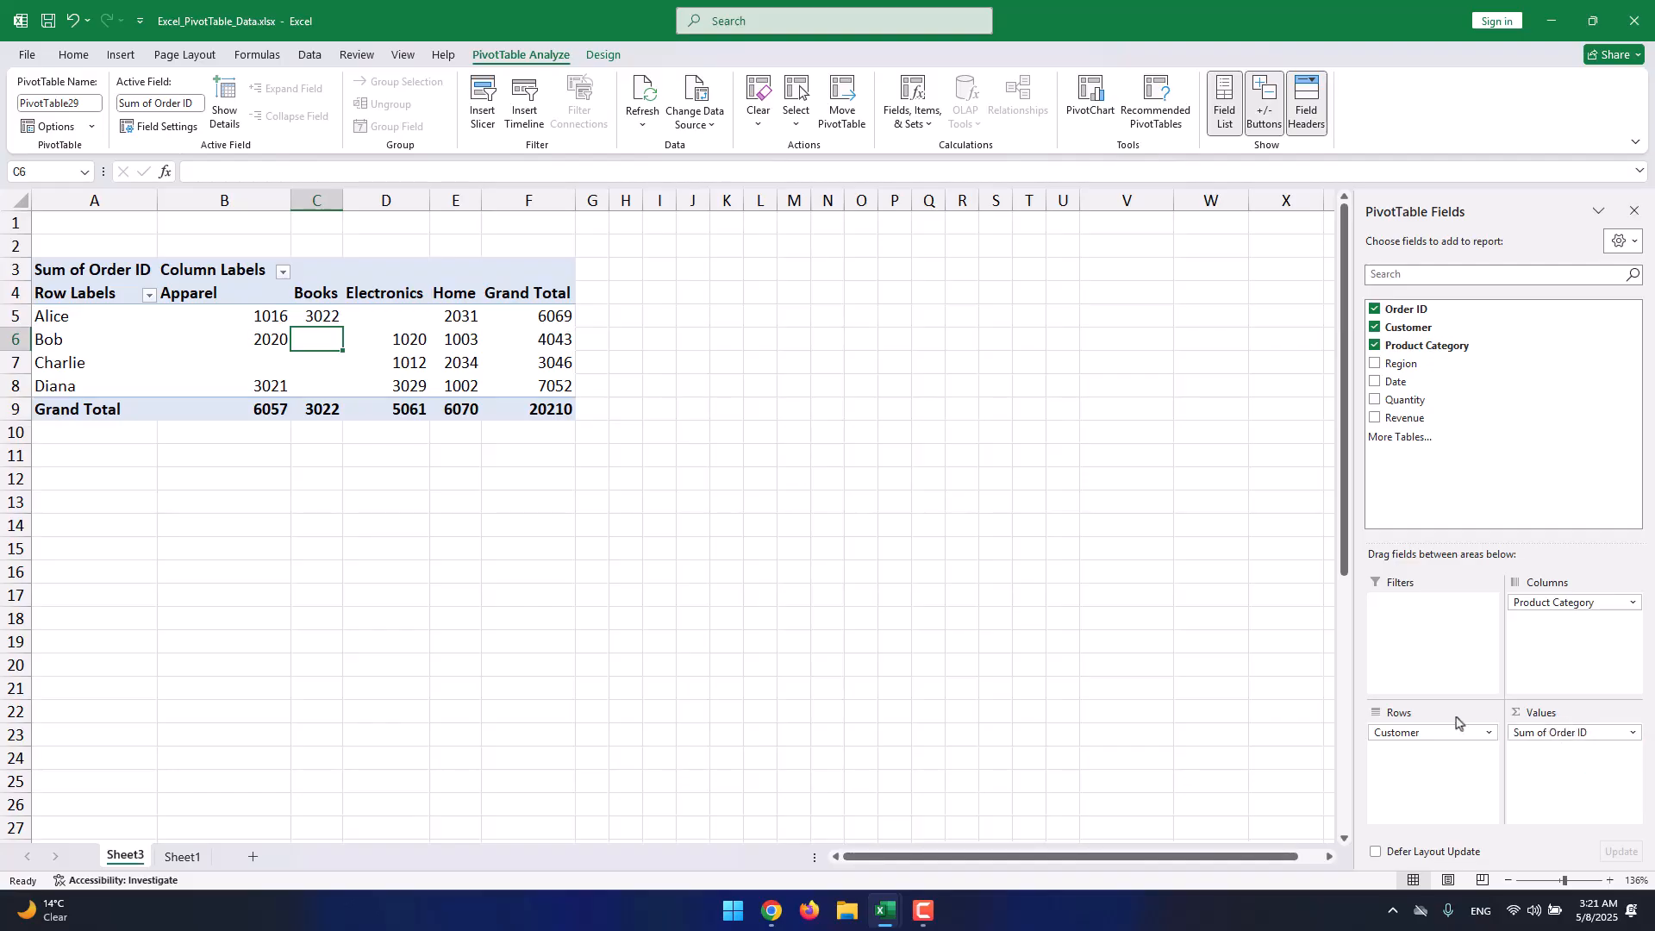
{"action": "left_click", "coordinate": [267, 340]}
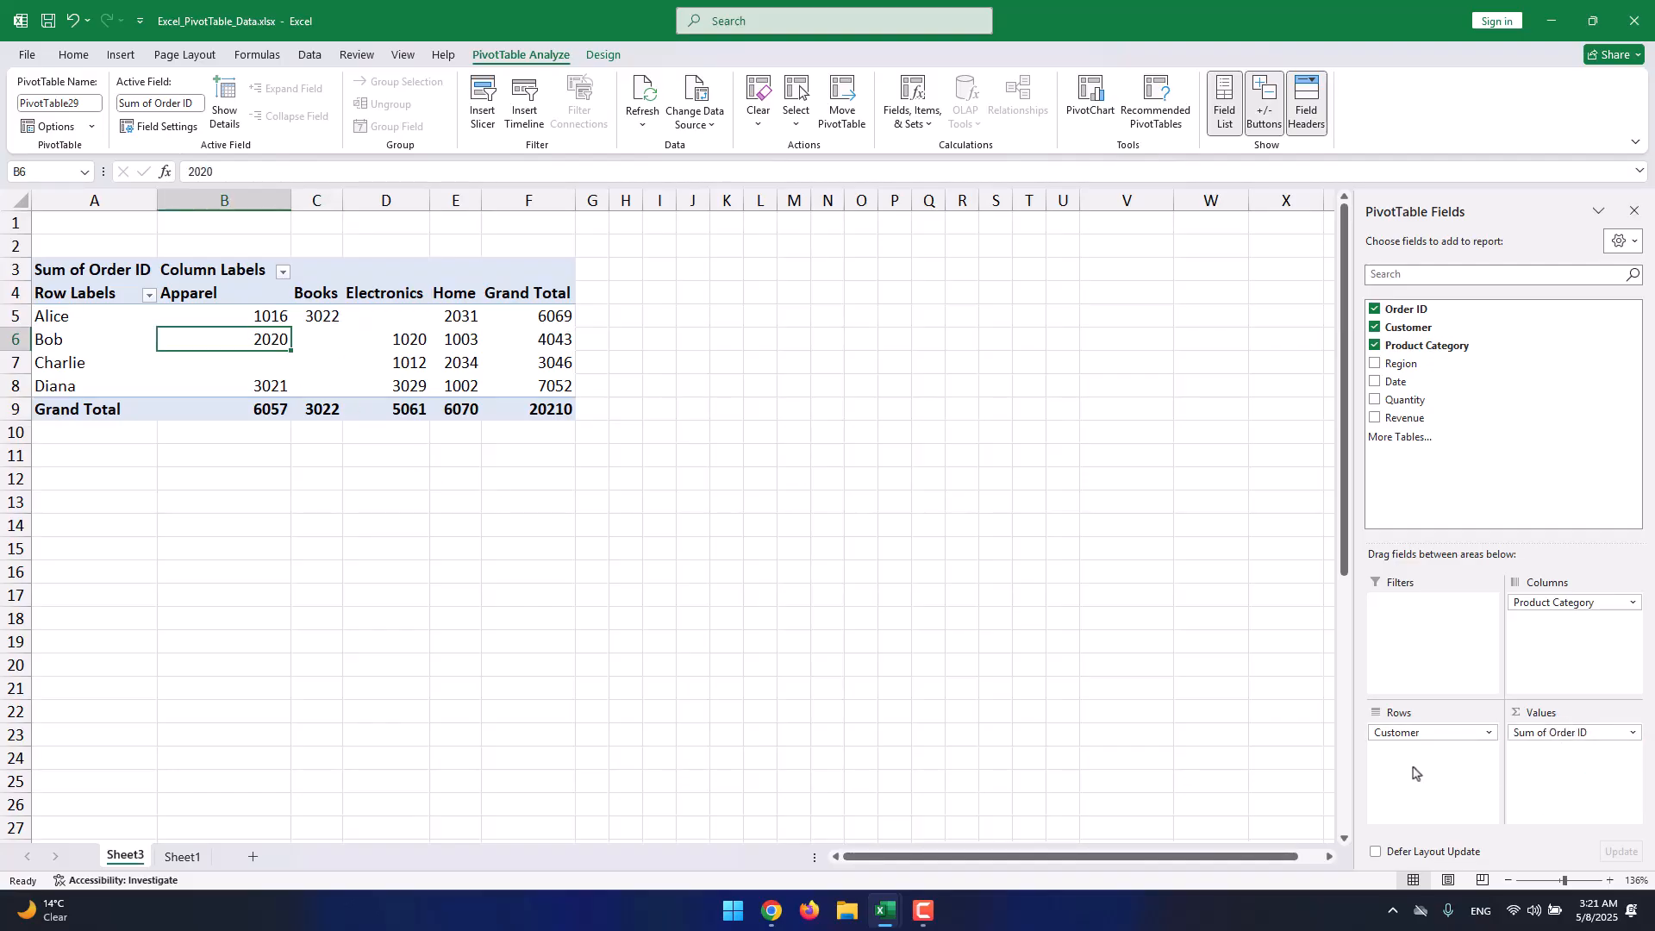
{"action": "left_click", "coordinate": [96, 318]}
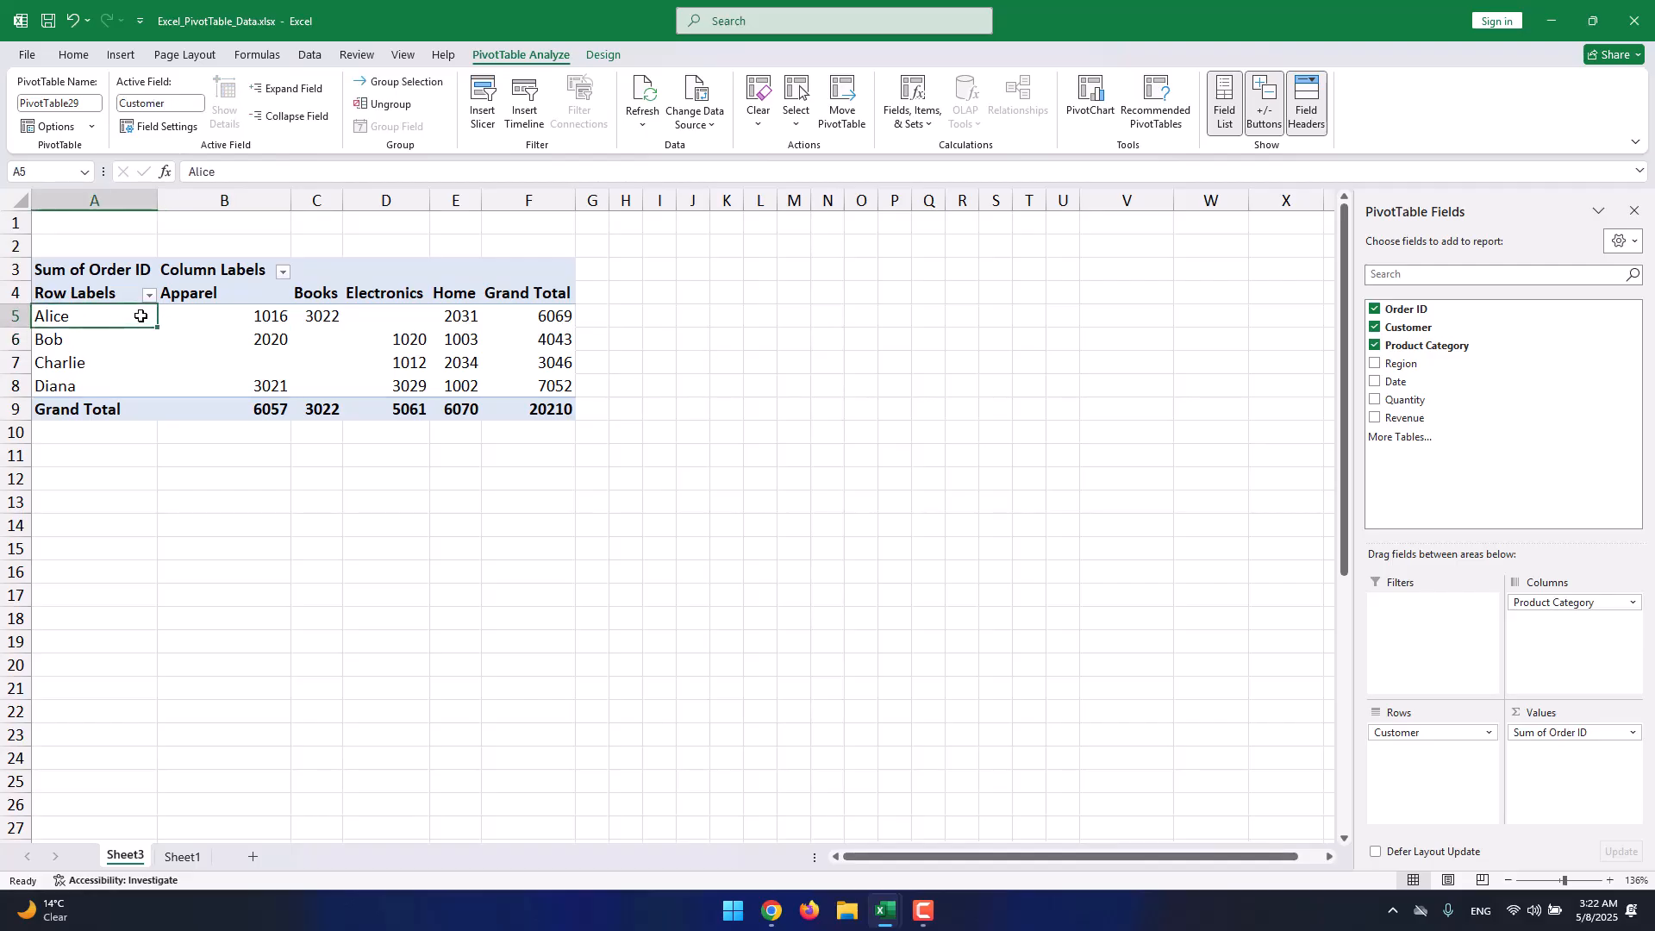
{"action": "left_click", "coordinate": [202, 300]}
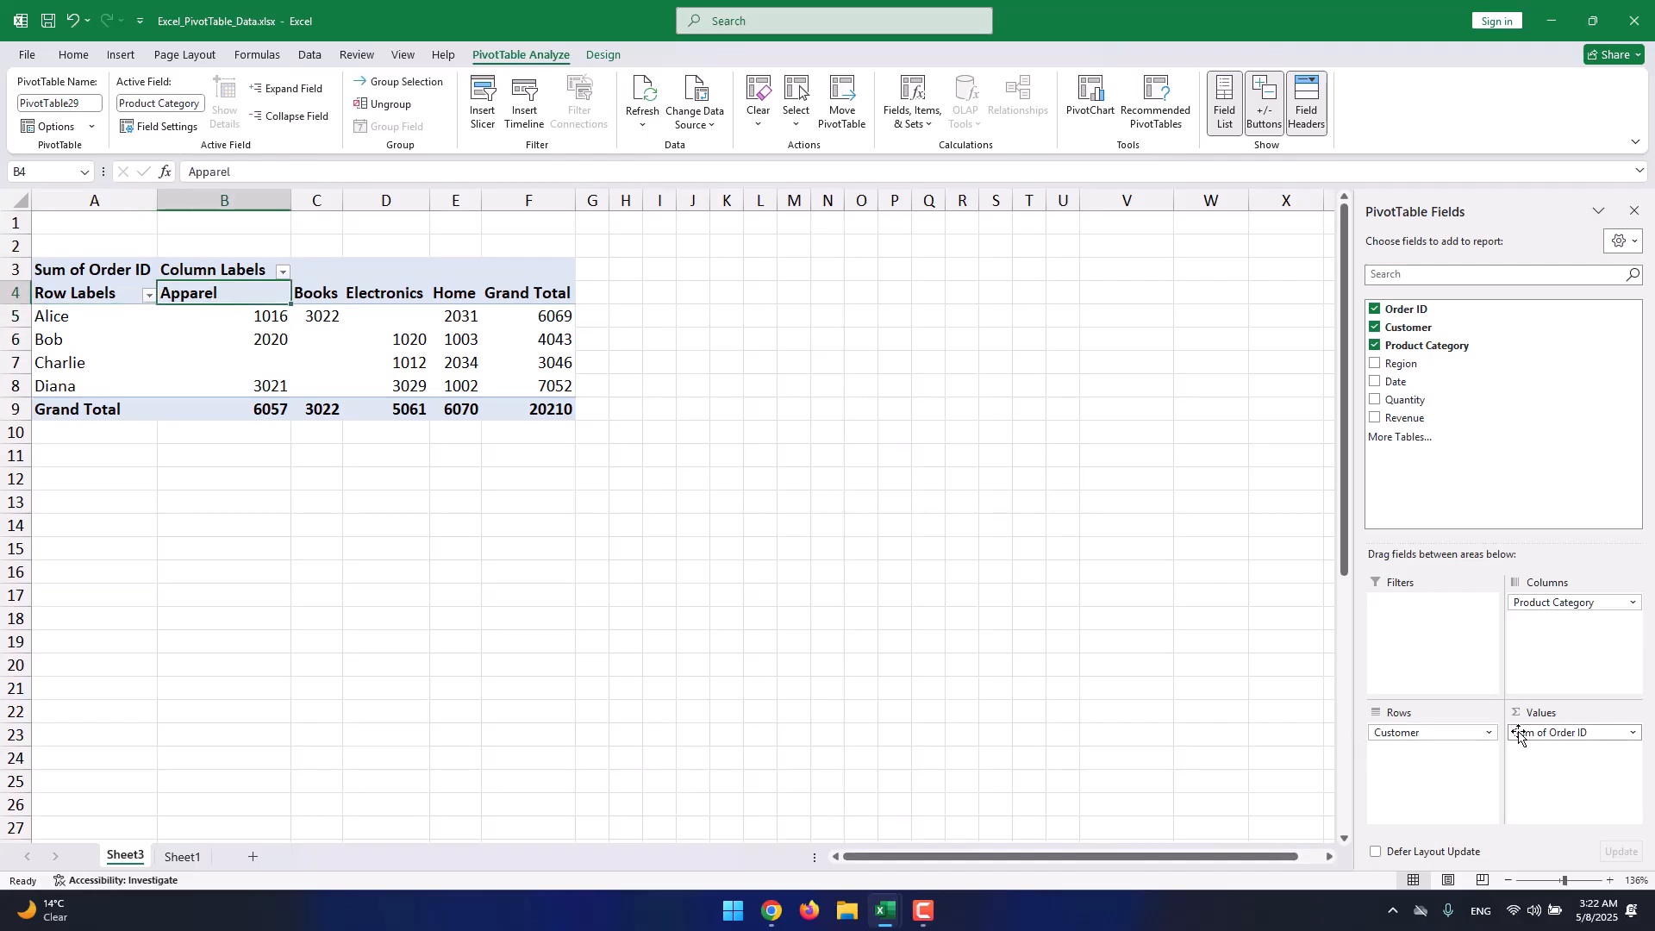
{"action": "left_click_drag", "start_coordinate": [1522, 732], "coordinate": [1436, 470]}
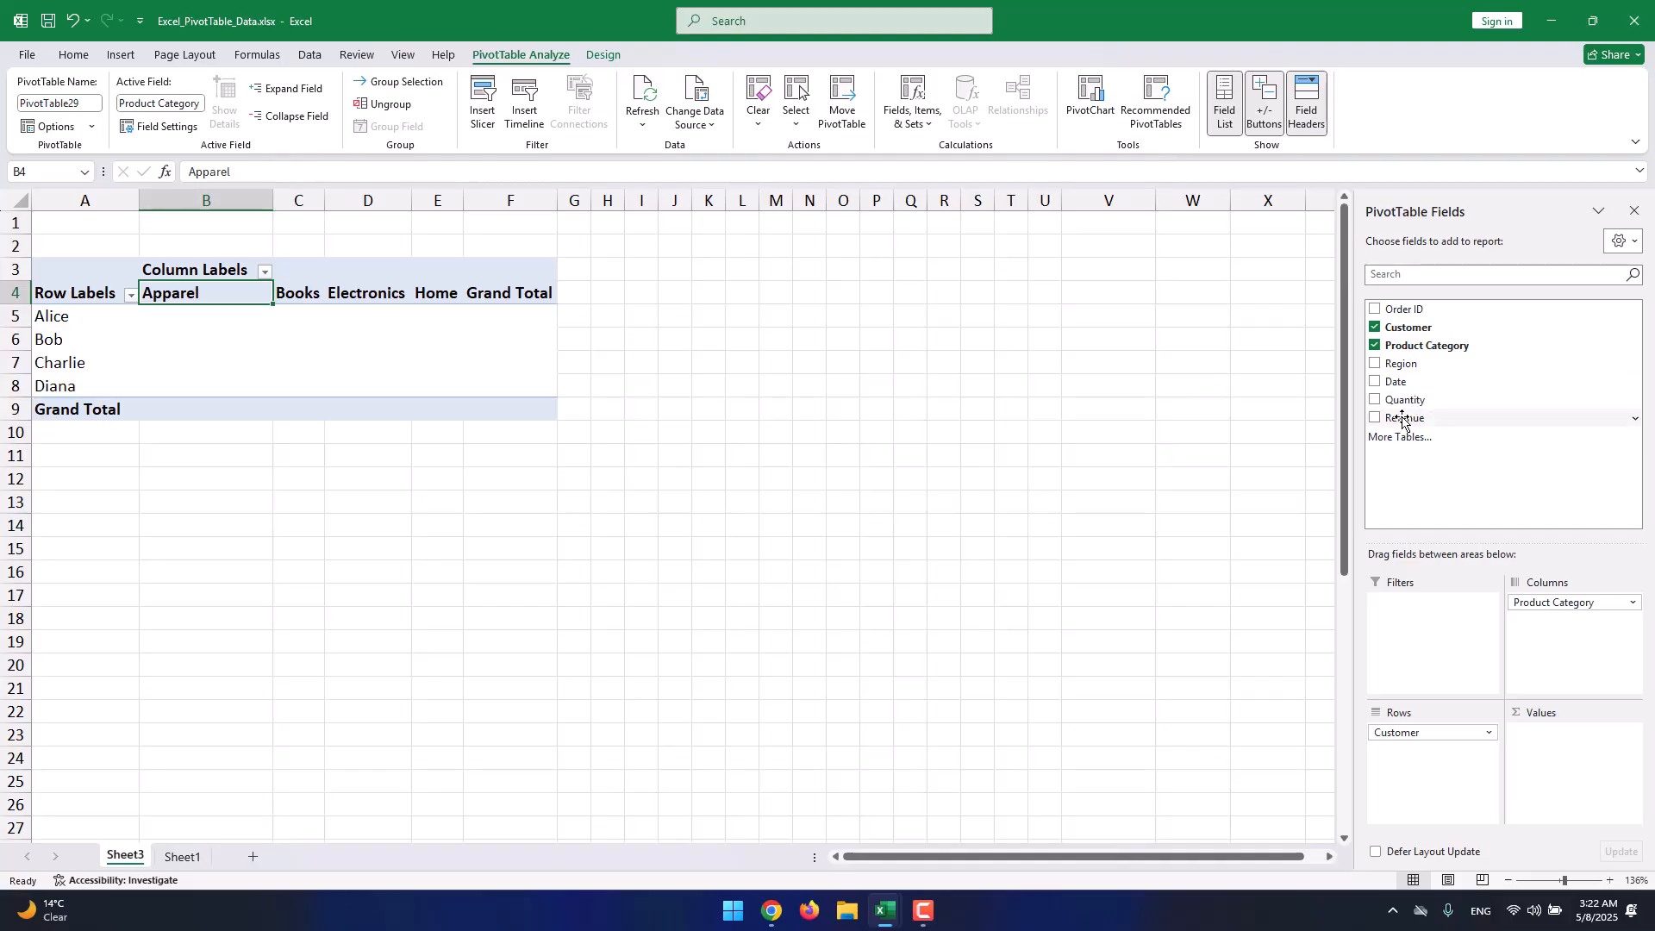
Add Revenue to the Values area as Sum of Revenue.
{"action": "left_click_drag", "start_coordinate": [1418, 419], "coordinate": [1540, 737]}
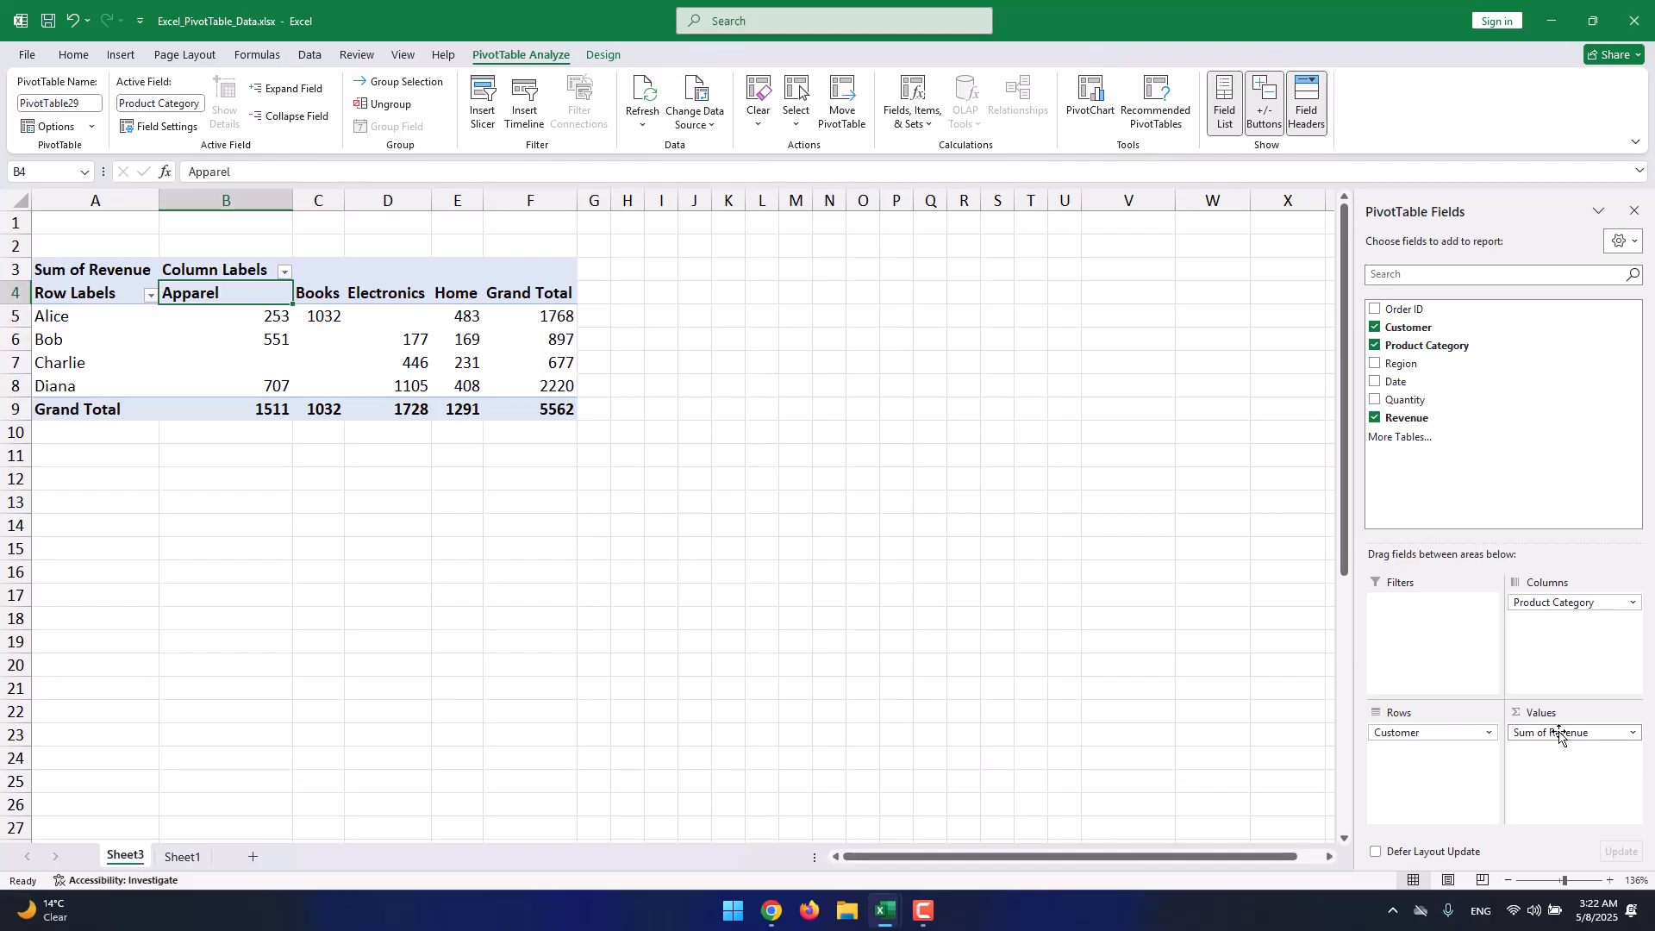
{"action": "left_click", "coordinate": [1558, 734]}
{"action": "left_click", "coordinate": [560, 431]}
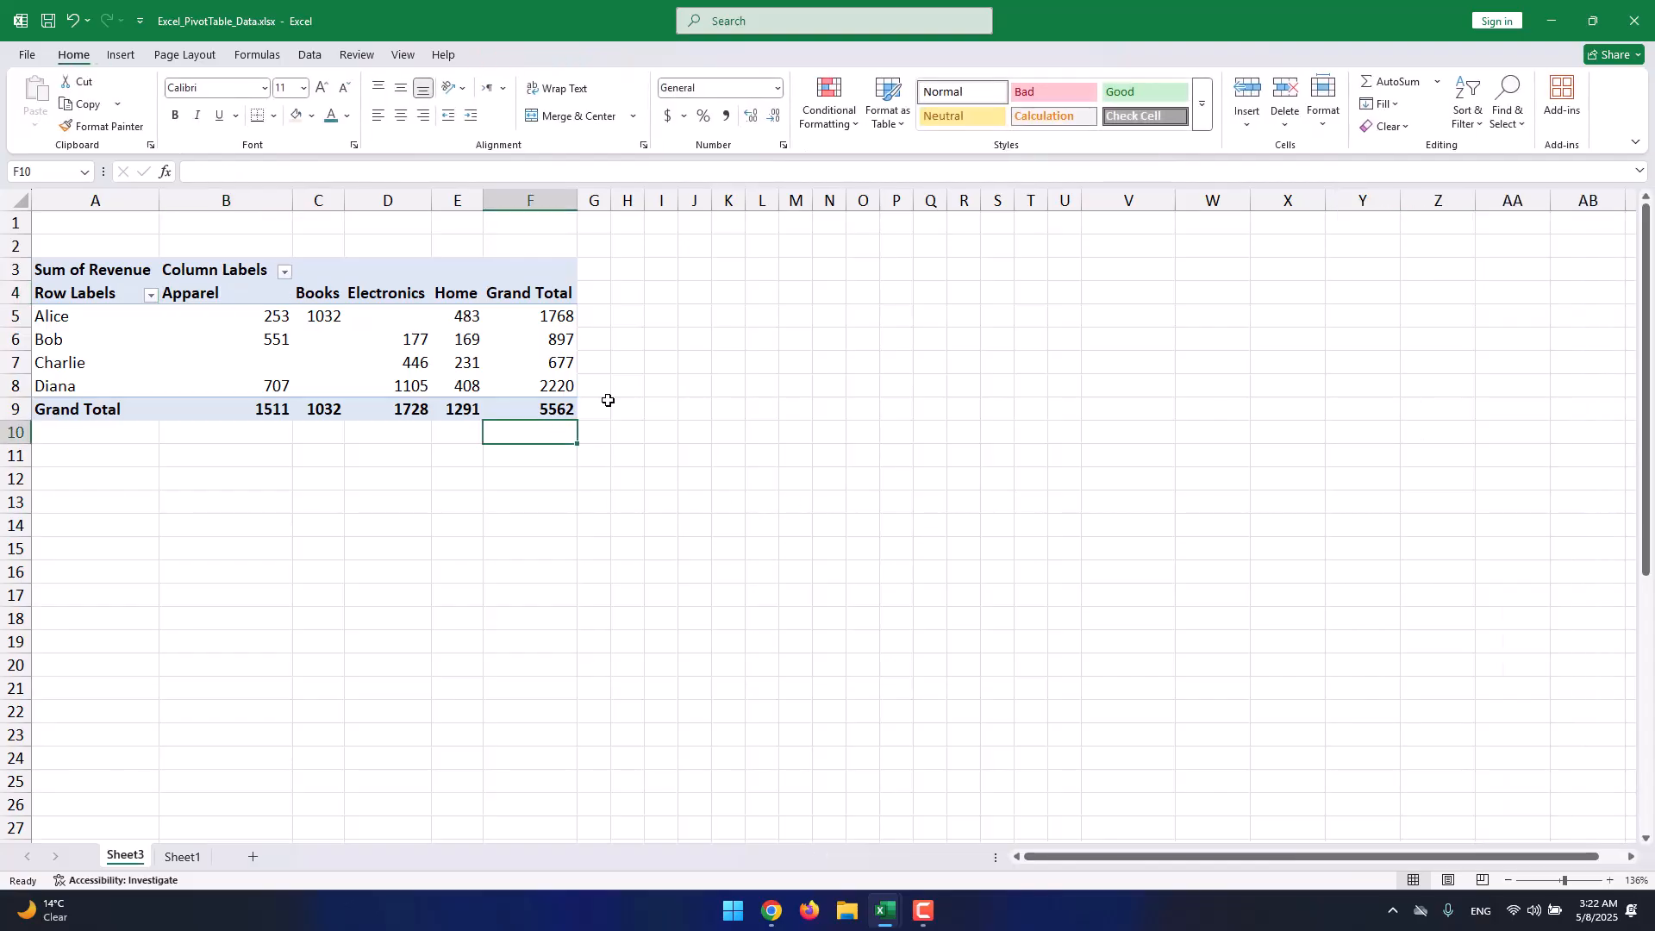
{"action": "left_click", "coordinate": [455, 340]}
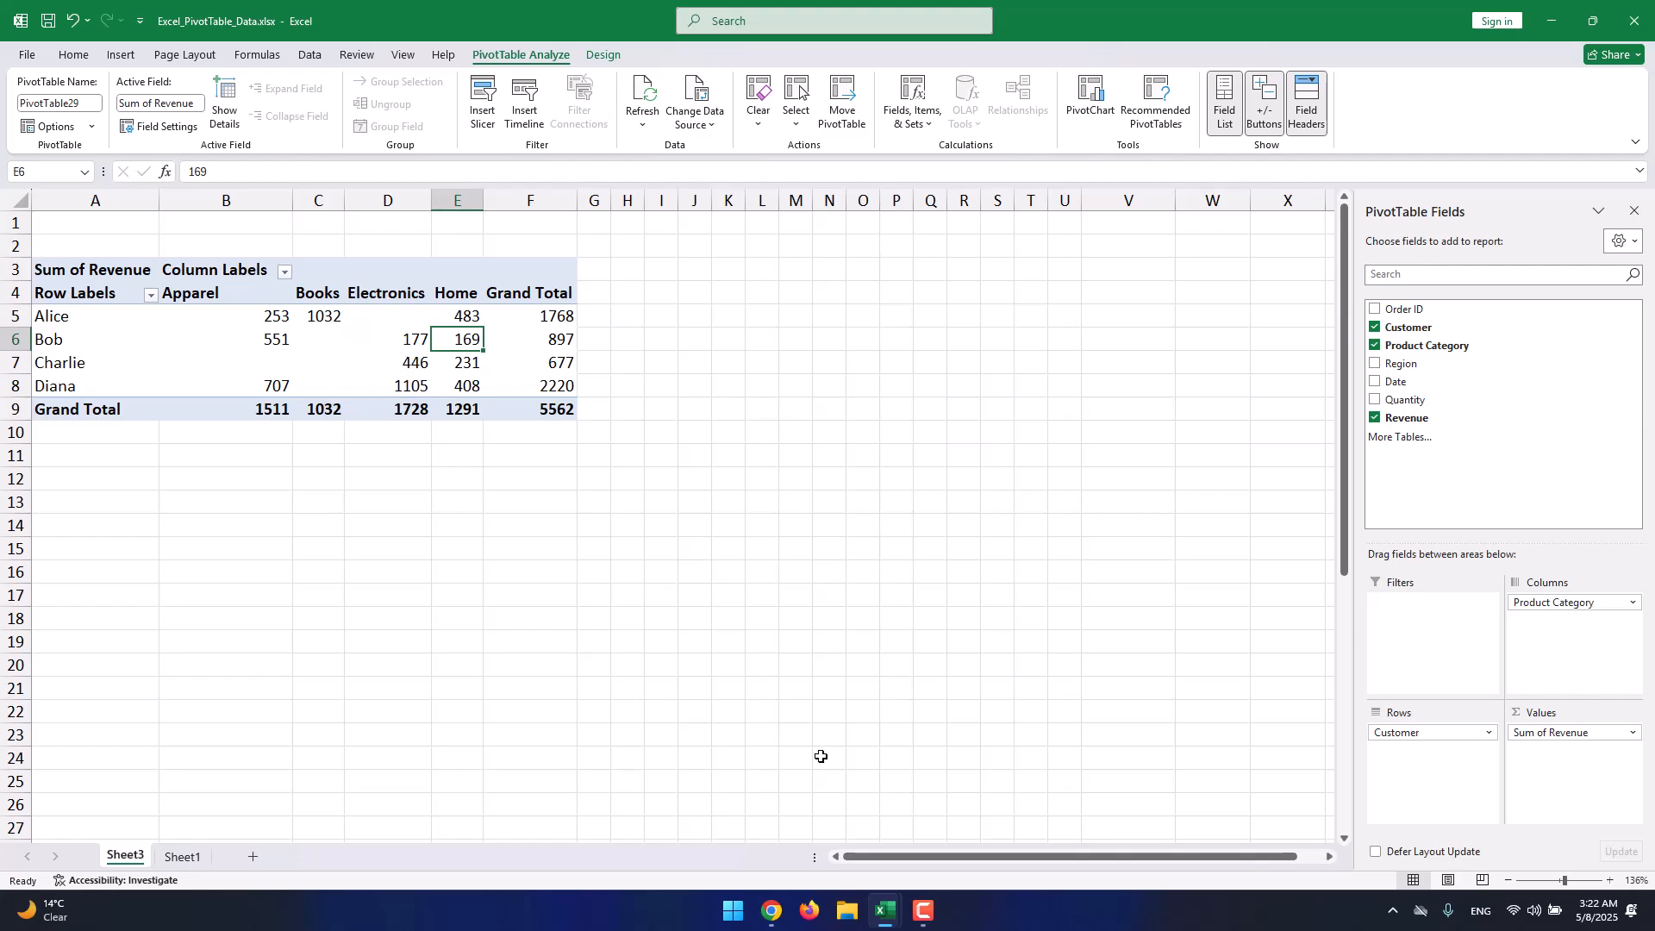
Check the Sheet1 source data against the pivot's revenue figures on Sheet3.
{"action": "left_click", "coordinate": [191, 855]}
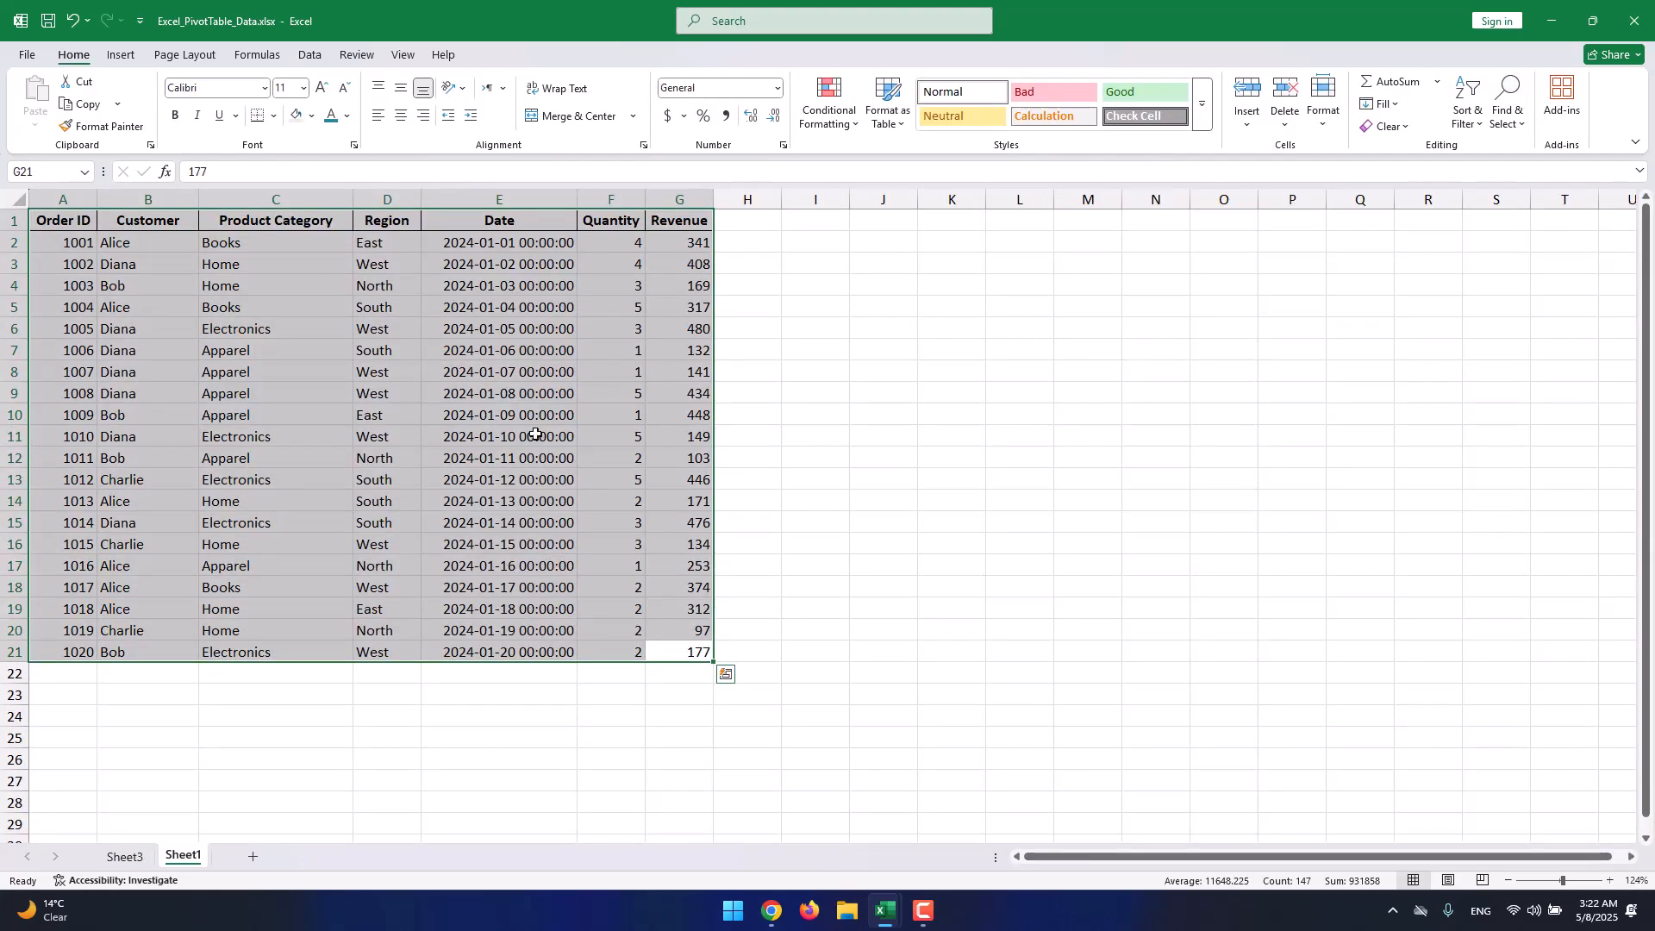
{"action": "left_click", "coordinate": [145, 859]}
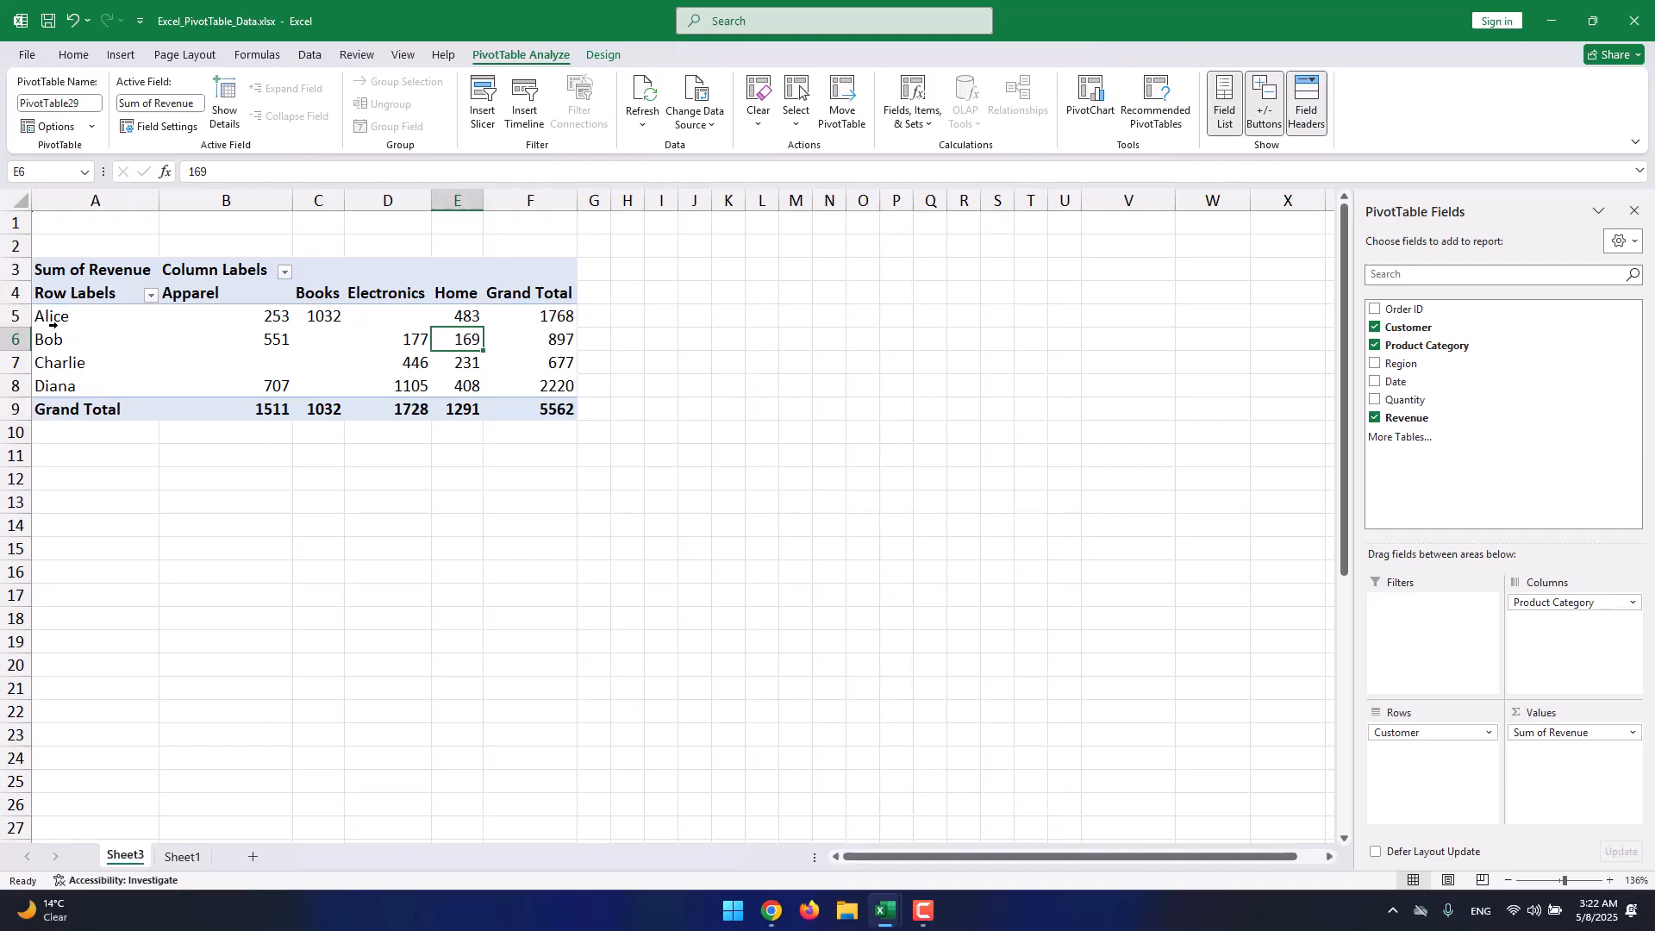
{"action": "left_click", "coordinate": [194, 297]}
{"action": "left_click", "coordinate": [328, 295]}
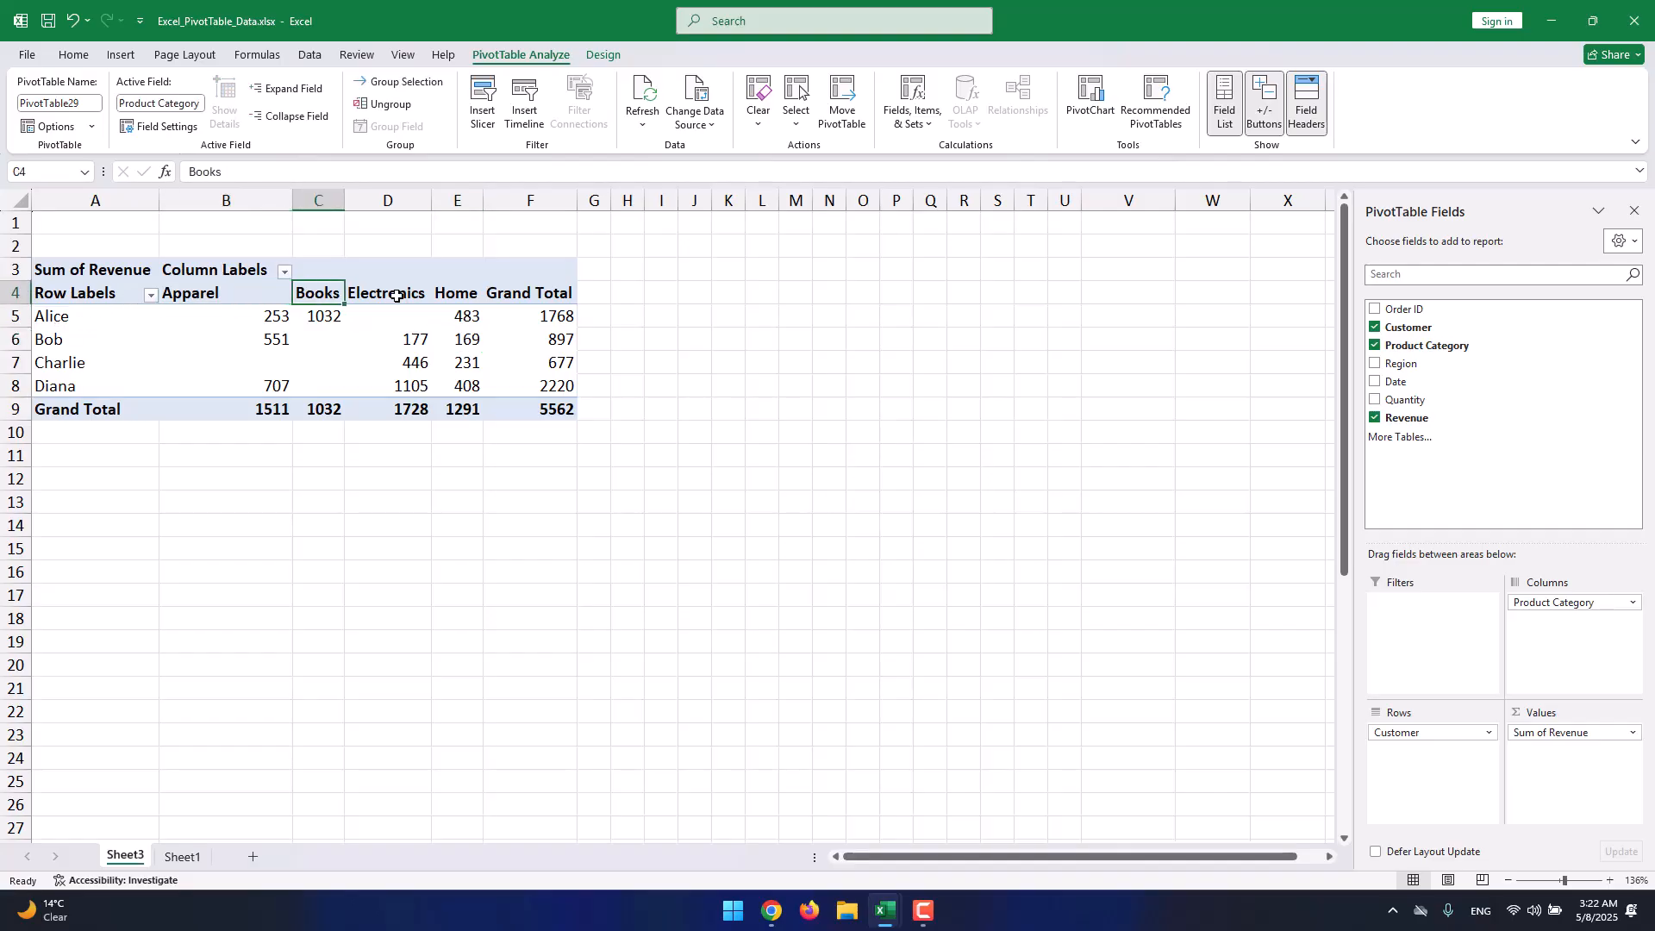
{"action": "left_click", "coordinate": [397, 296]}
{"action": "left_click", "coordinate": [473, 278]}
{"action": "left_click", "coordinate": [412, 337]}
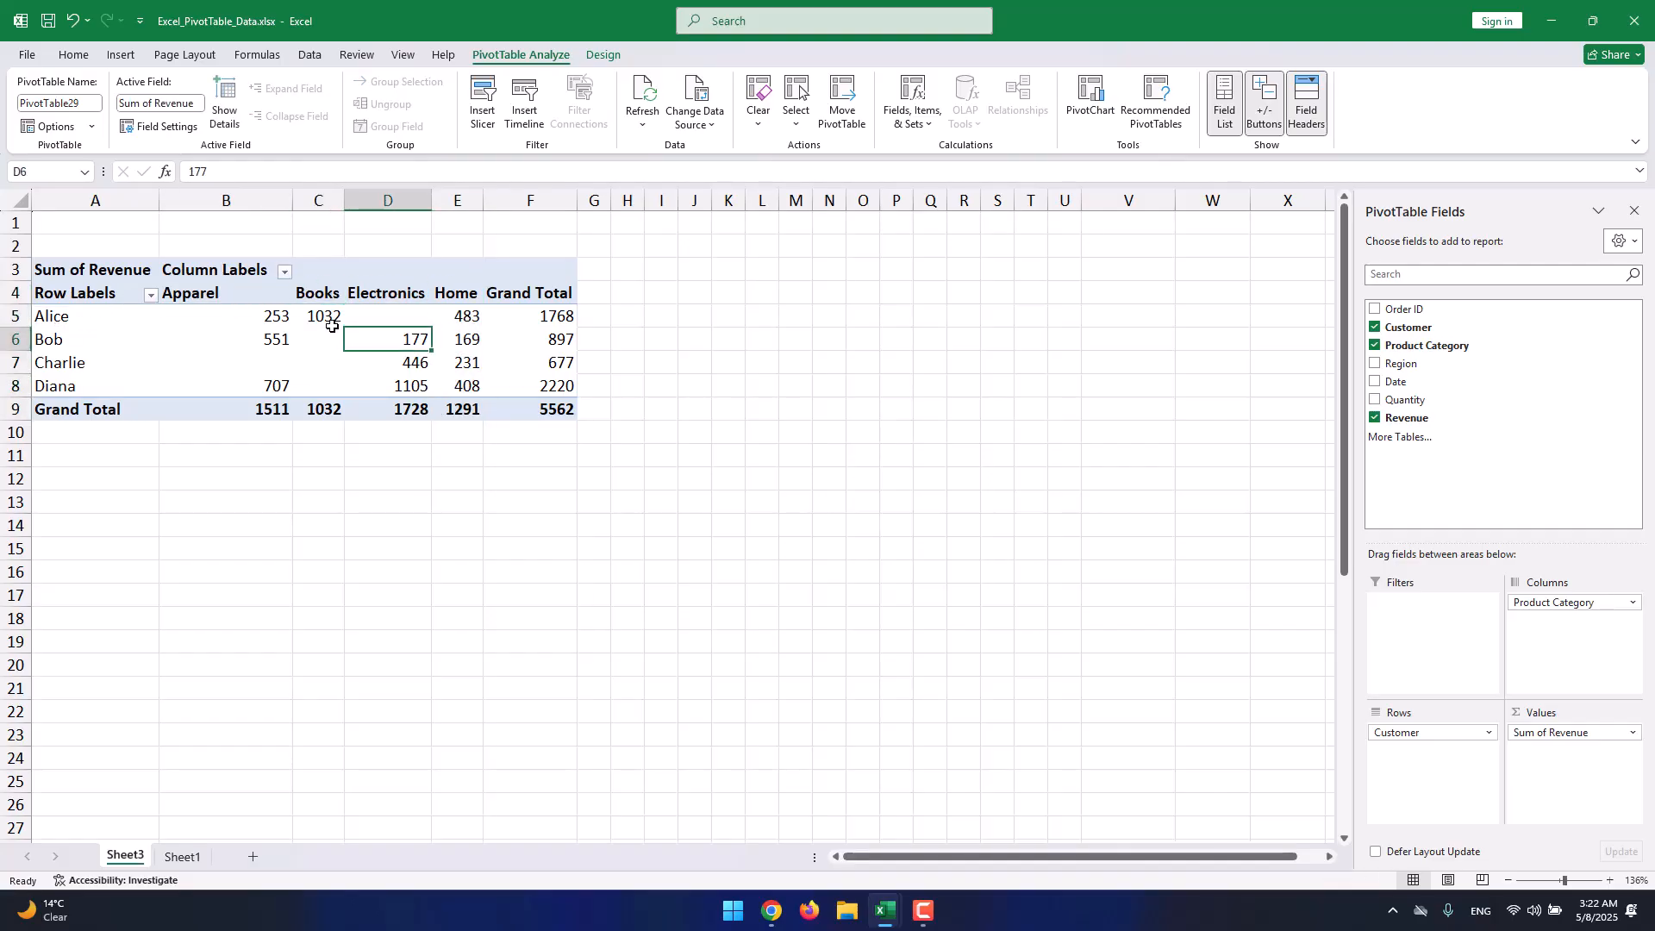
{"action": "left_click", "coordinate": [67, 322]}
{"action": "left_click", "coordinate": [215, 321]}
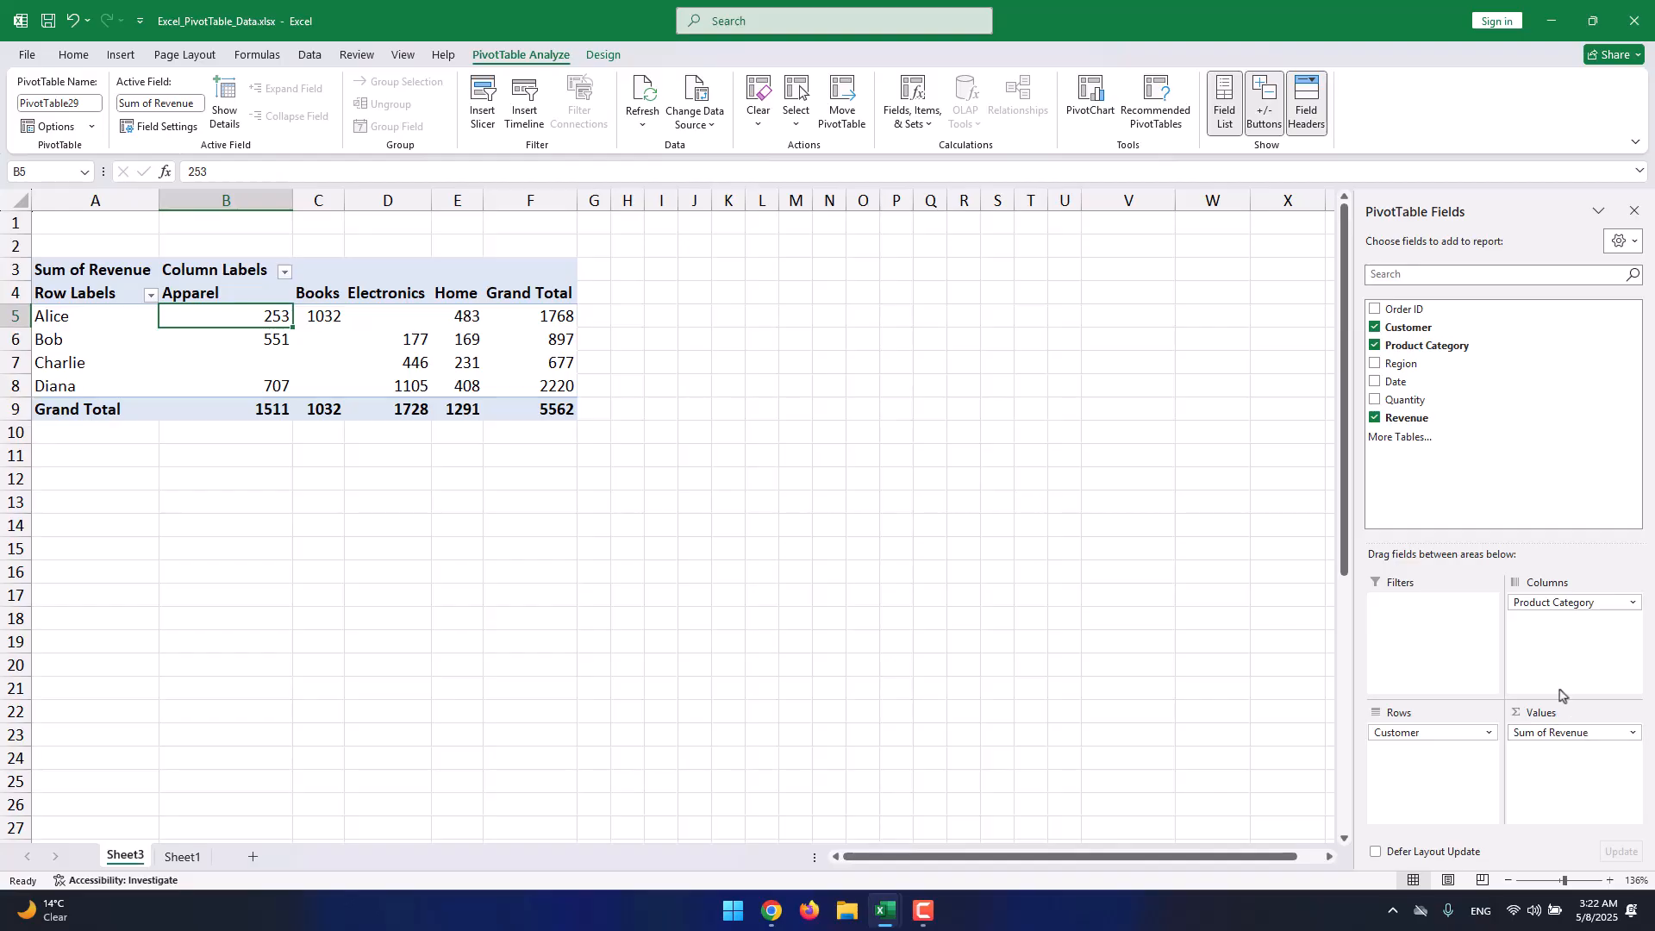
Swap Sum of Revenue for Sum of Quantity, removing the duplicate Sum of Quantity2.
{"action": "left_click", "coordinate": [1374, 417]}
{"action": "left_click", "coordinate": [1373, 399]}
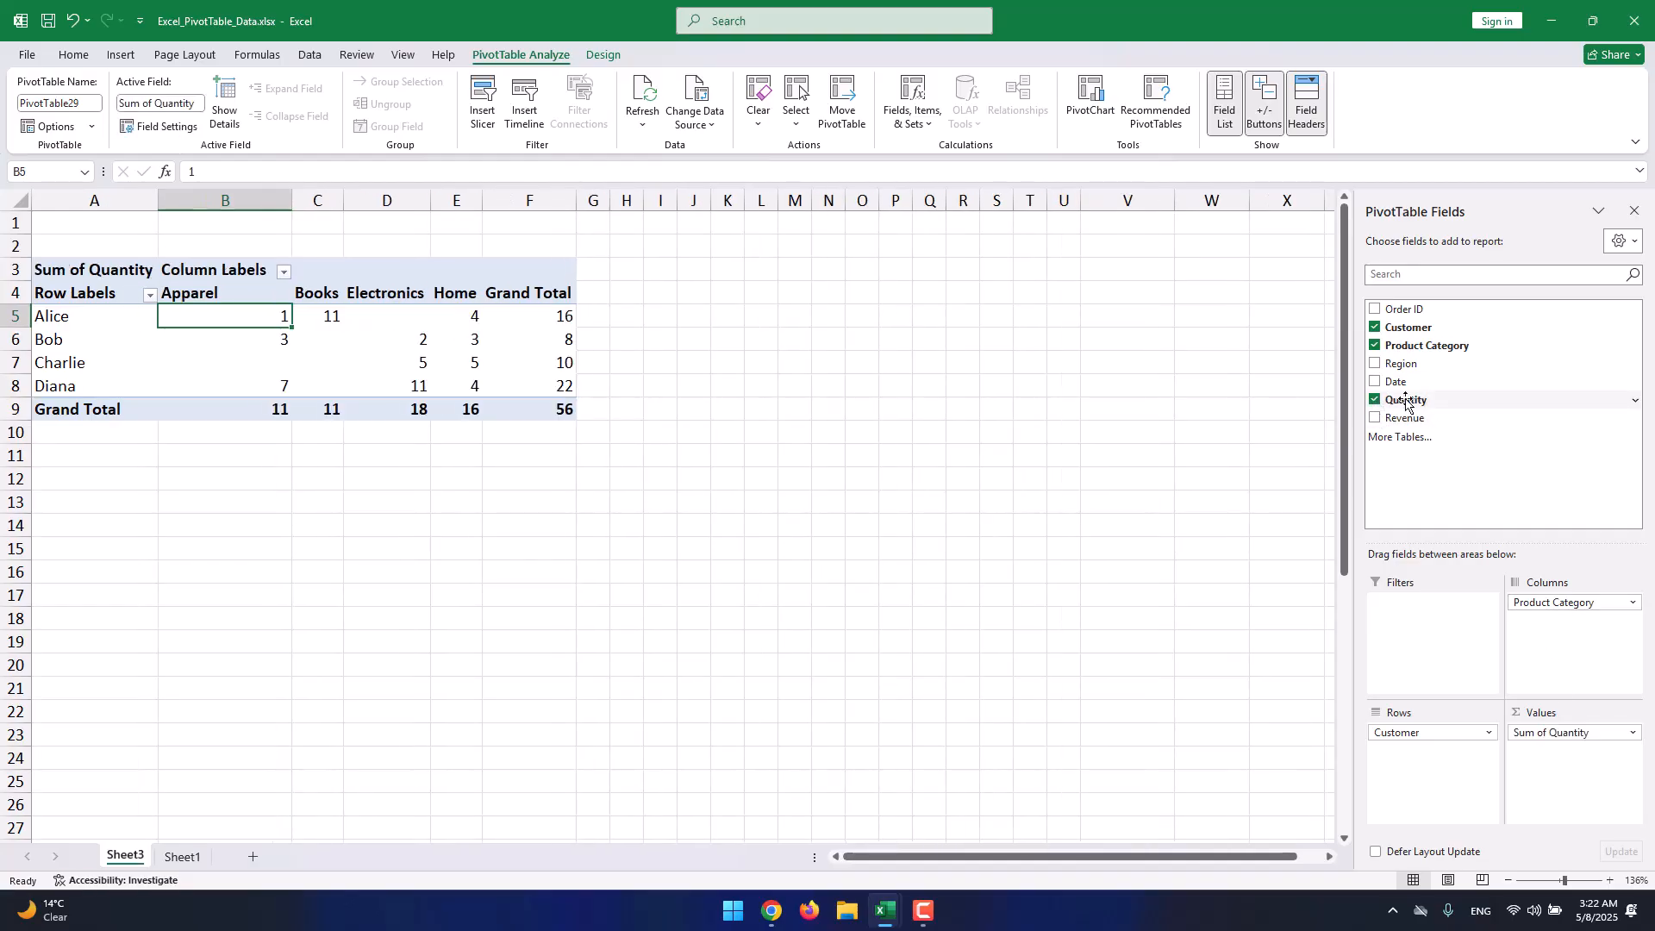
{"action": "left_click_drag", "start_coordinate": [1401, 400], "coordinate": [1573, 746]}
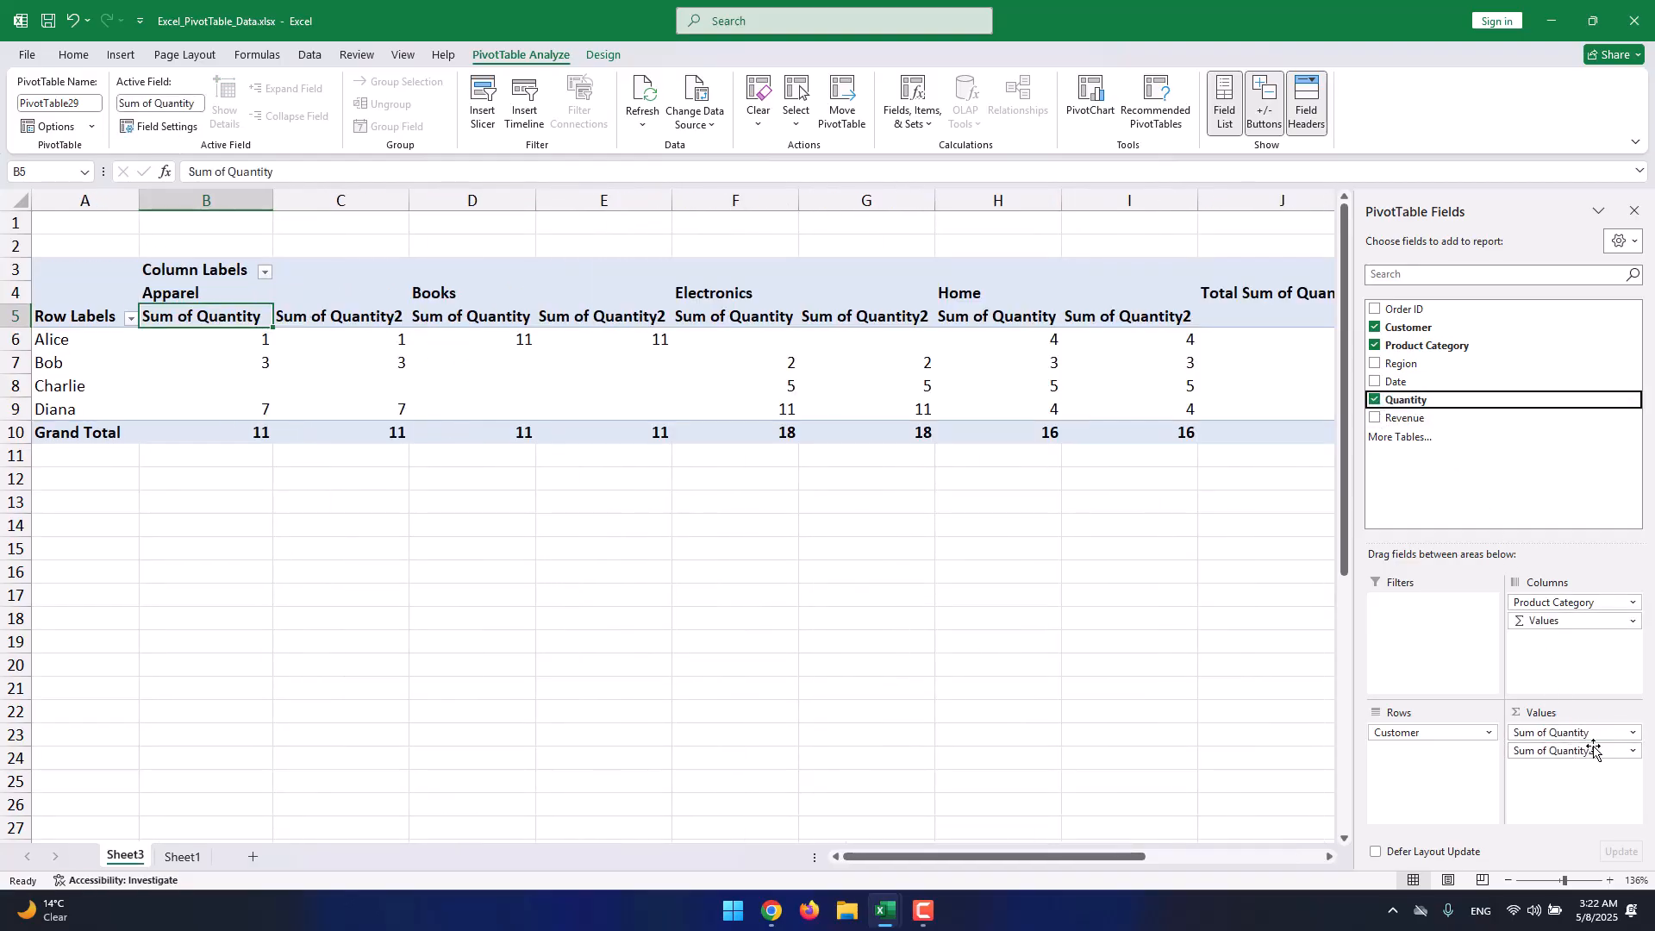
{"action": "left_click", "coordinate": [1573, 749]}
{"action": "left_click", "coordinate": [1577, 707]}
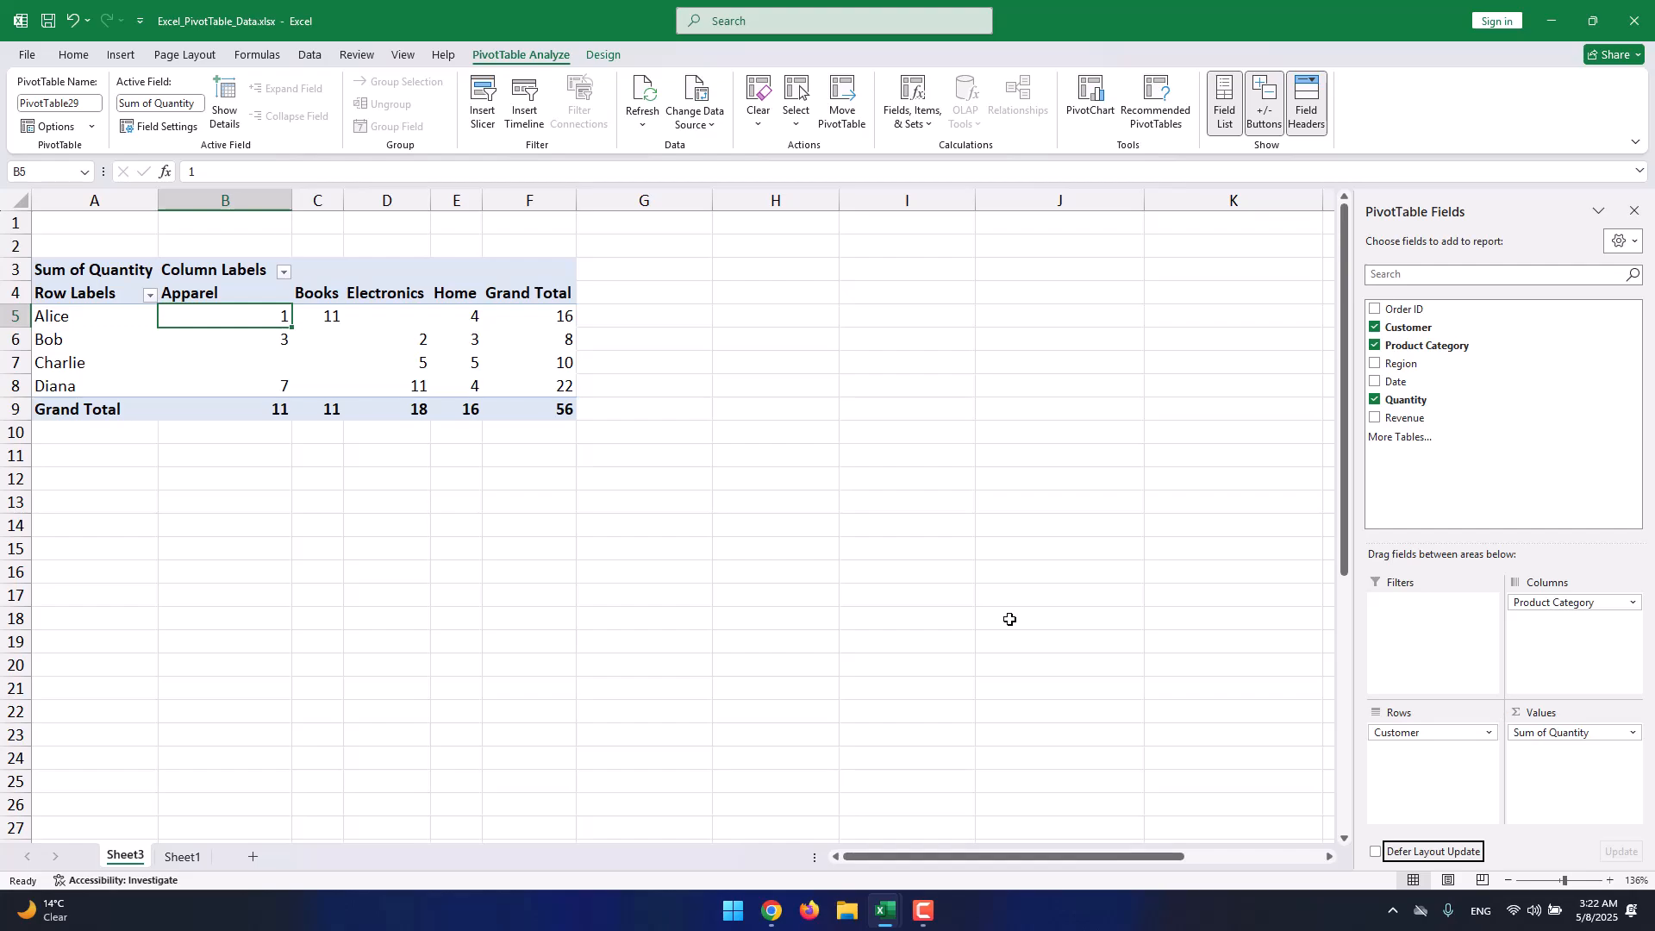
{"action": "left_click", "coordinate": [100, 318]}
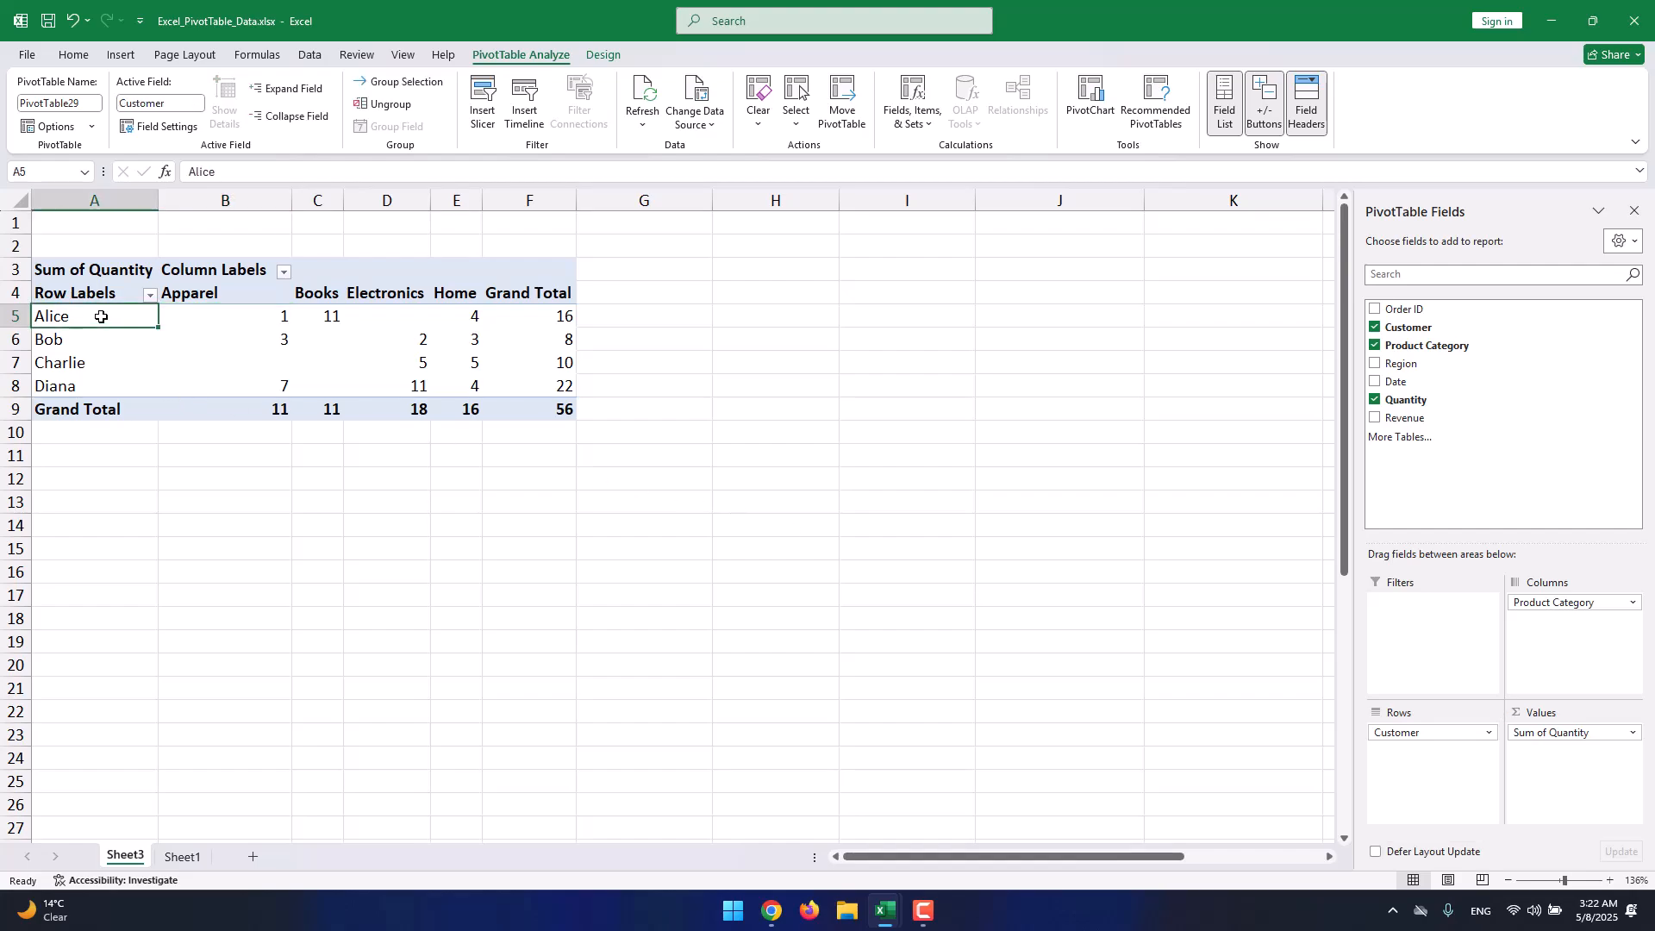
{"action": "left_click", "coordinate": [189, 319]}
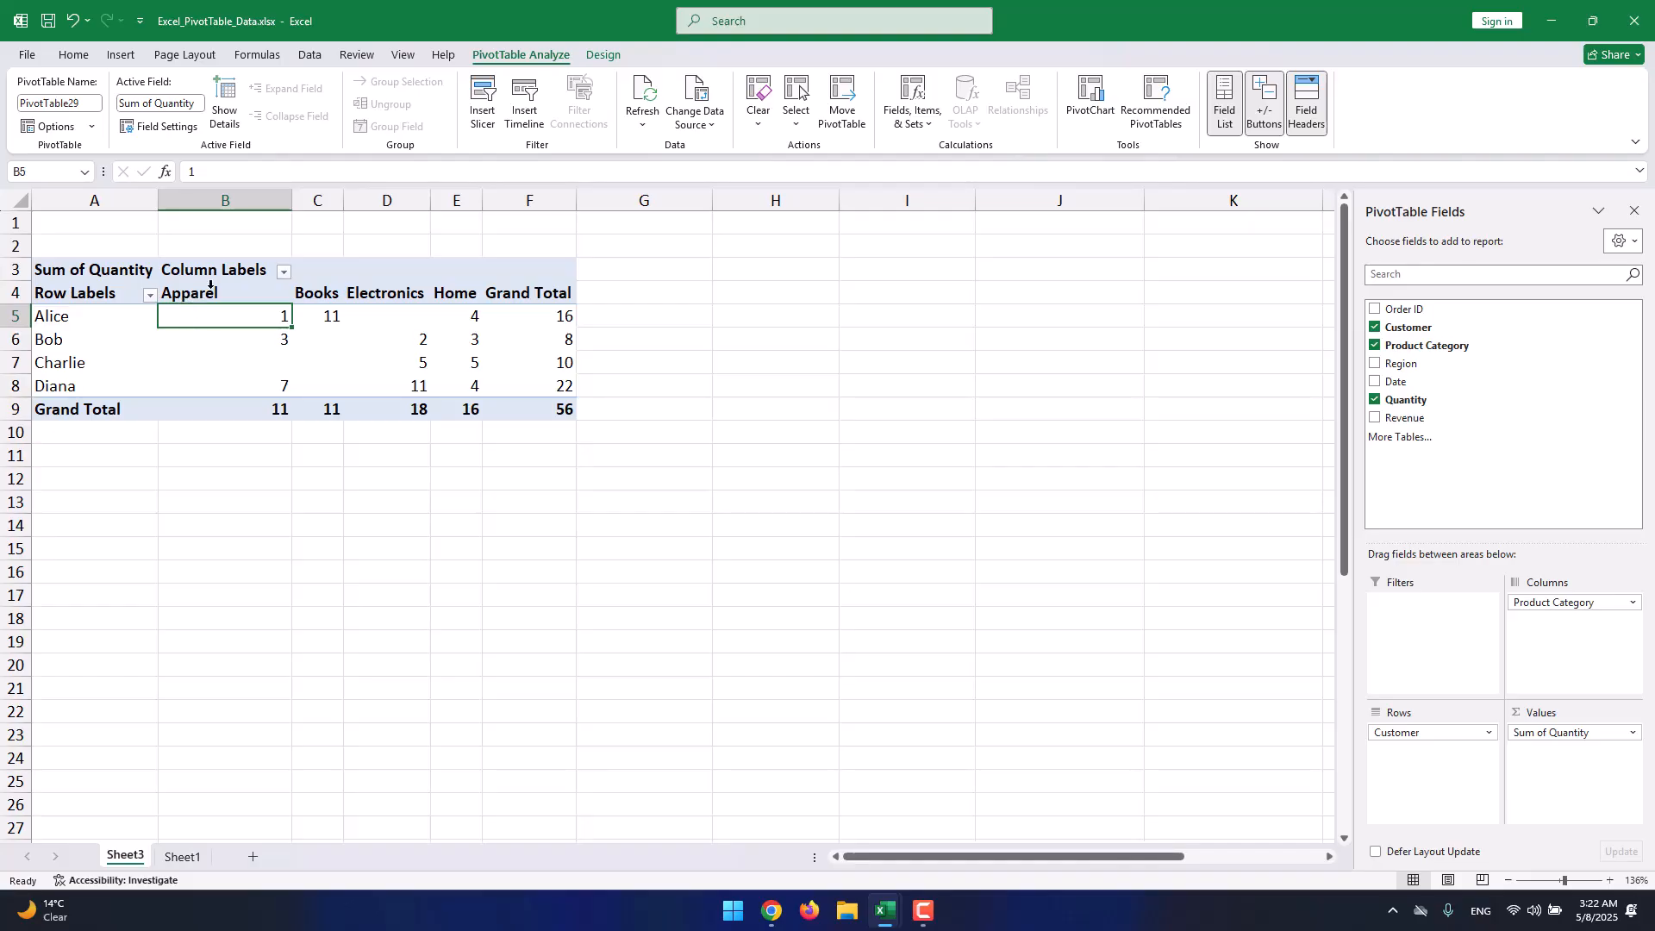
{"action": "left_click", "coordinate": [316, 321]}
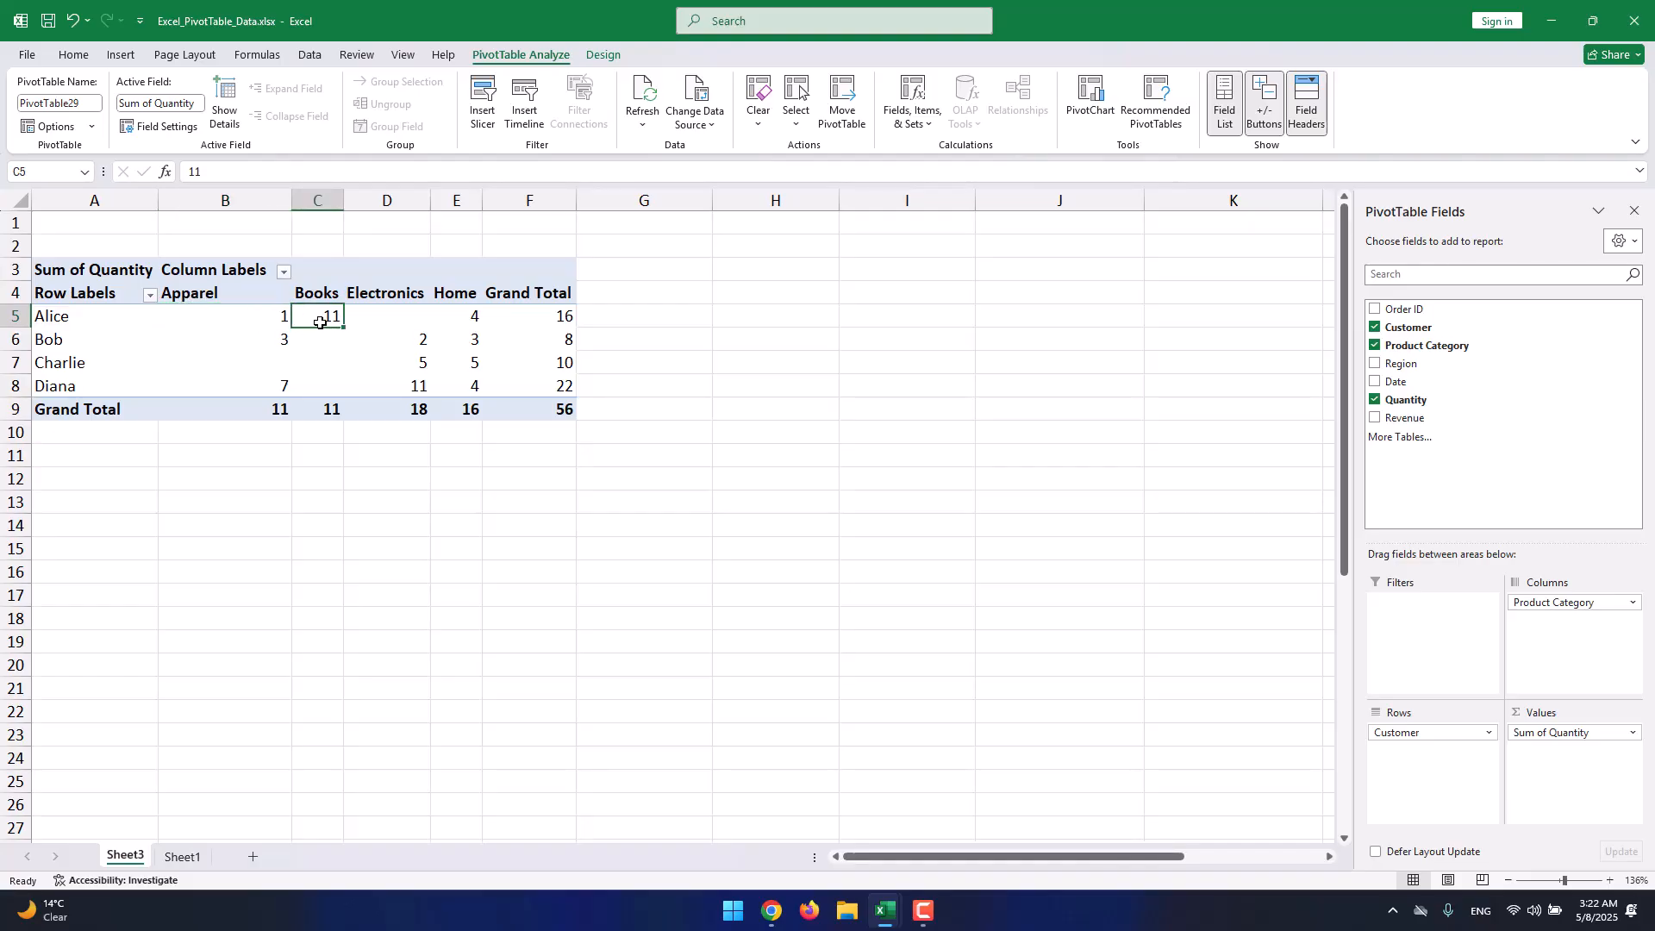